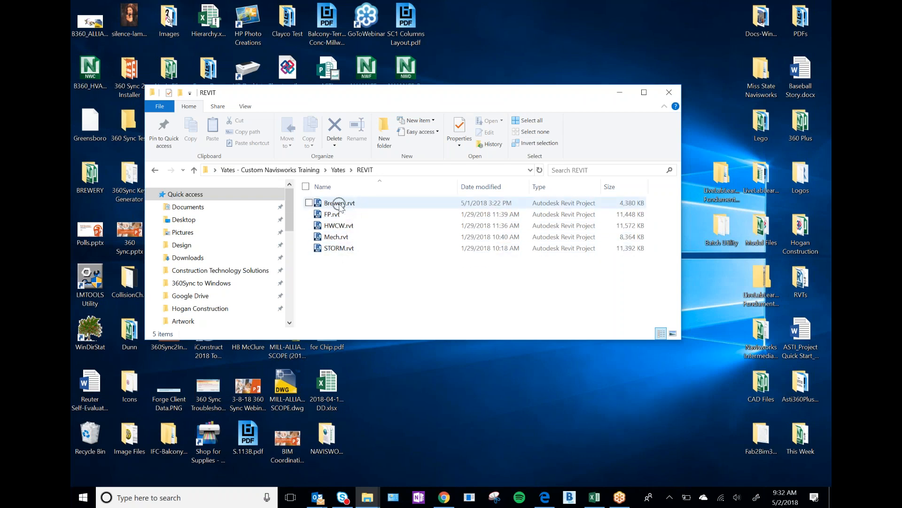
Open Brewery.rvt in Revit, dismiss the add-in warning, maximize the window, and open the Level 1 - Architectural floor plan
click(340, 204)
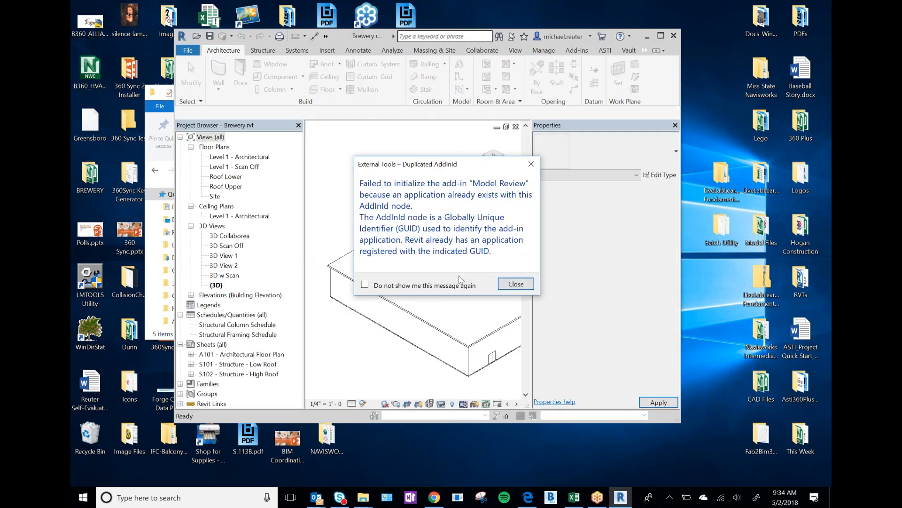
click(509, 284)
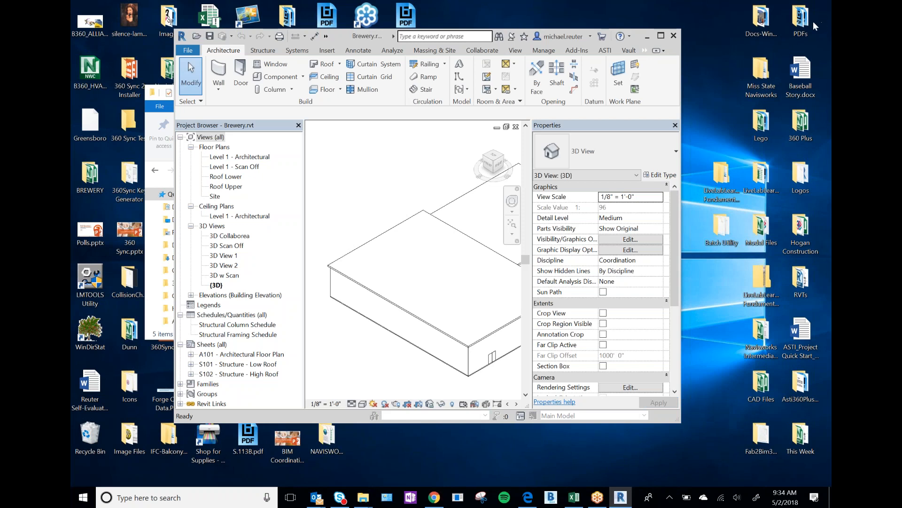
click(660, 37)
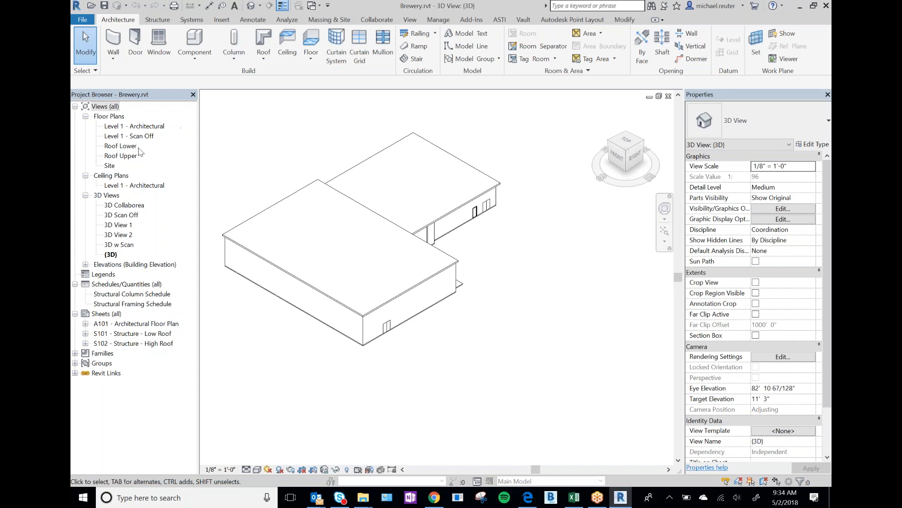
double_click(136, 127)
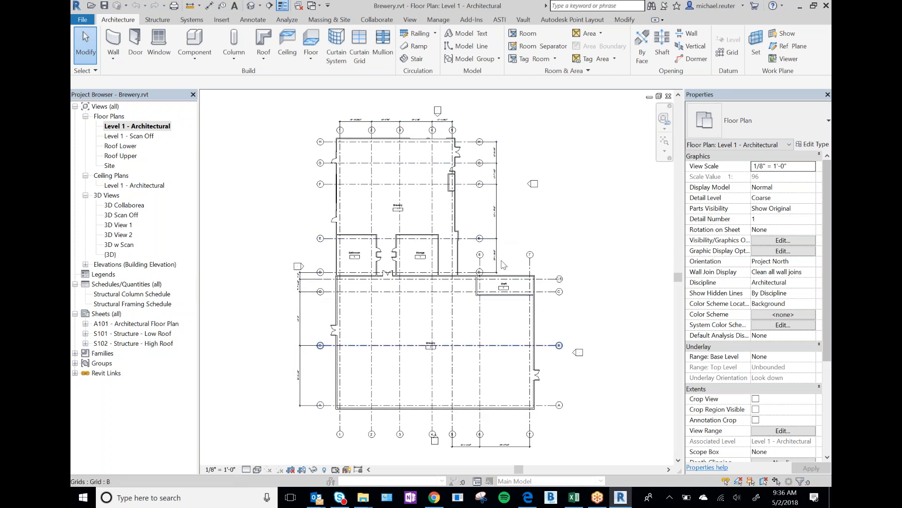
Switch to File Explorer and look through the Yates folder and its REVIT subfolder of project models
click(799, 6)
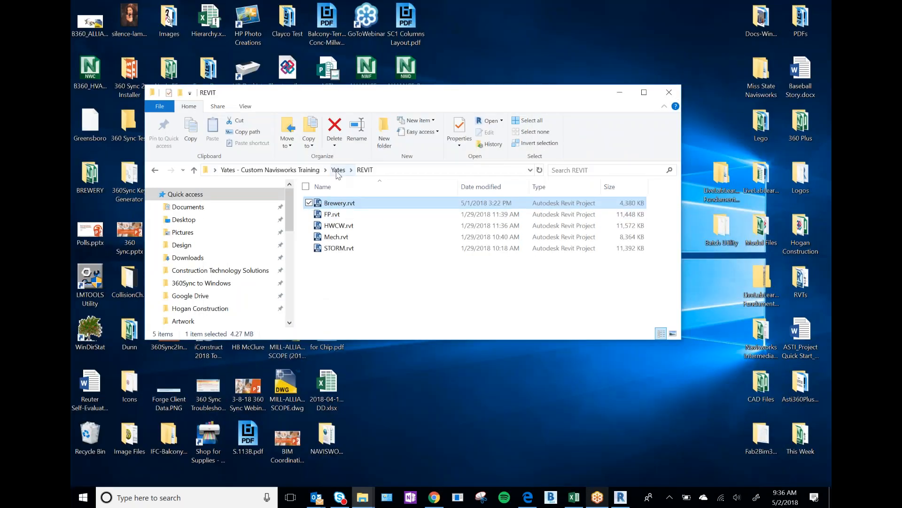
drag(554, 95, 321, 209)
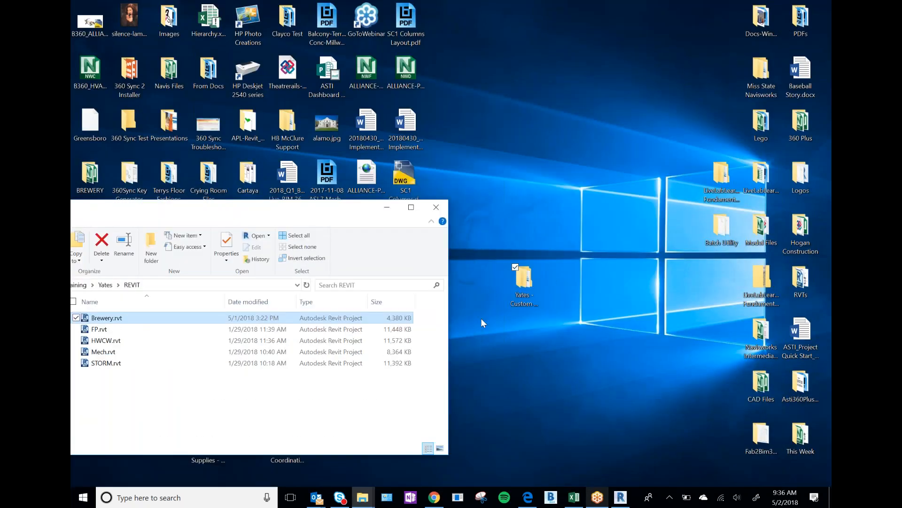
drag(355, 209, 588, 101)
click(338, 176)
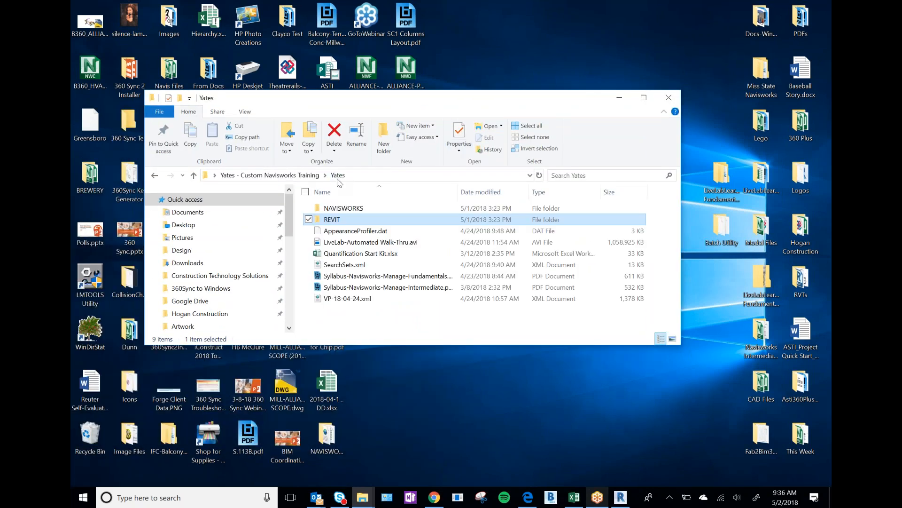
double_click(330, 220)
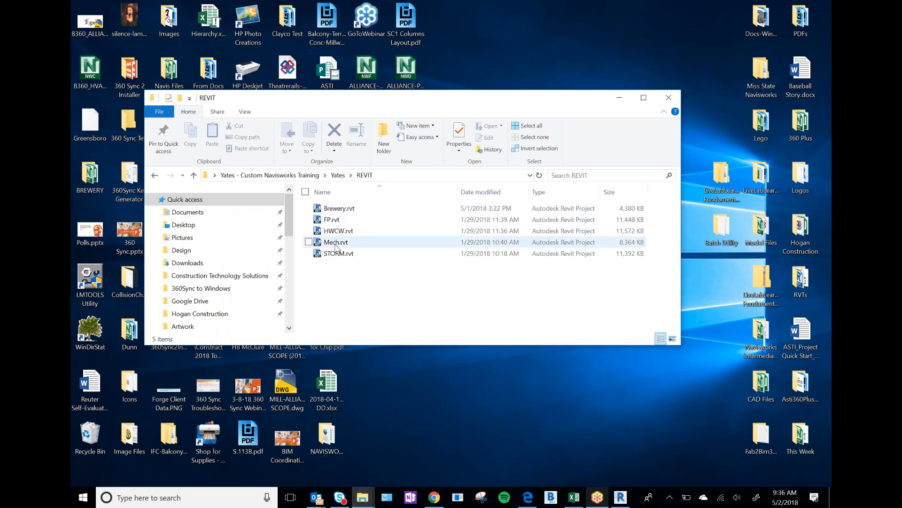
key(ctrl)
key(ctrl)
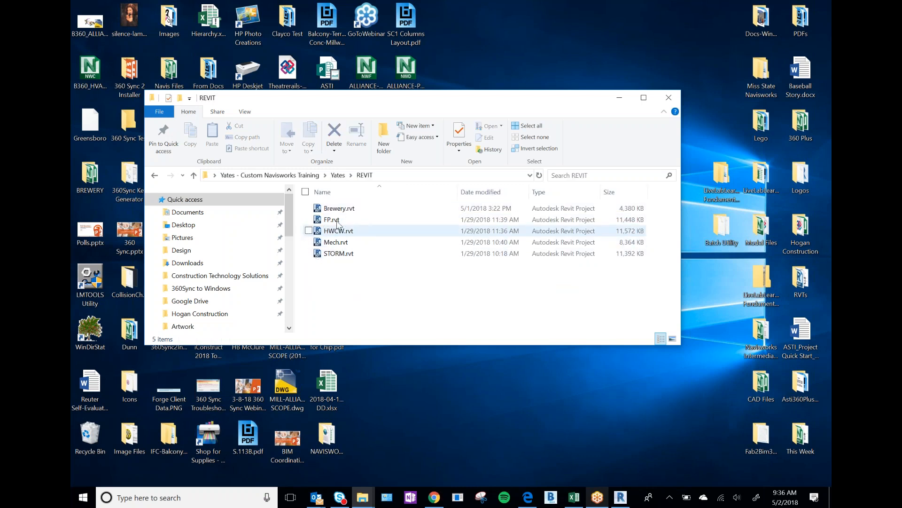
click(339, 176)
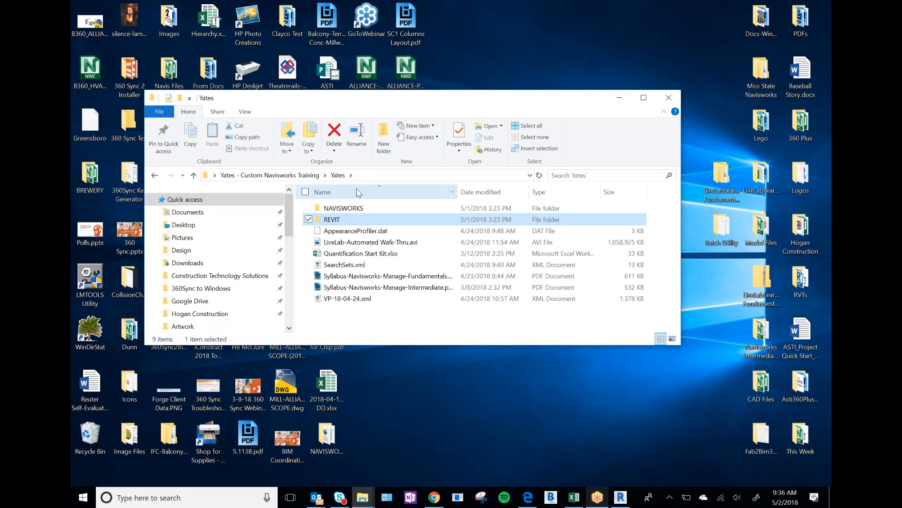
click(623, 497)
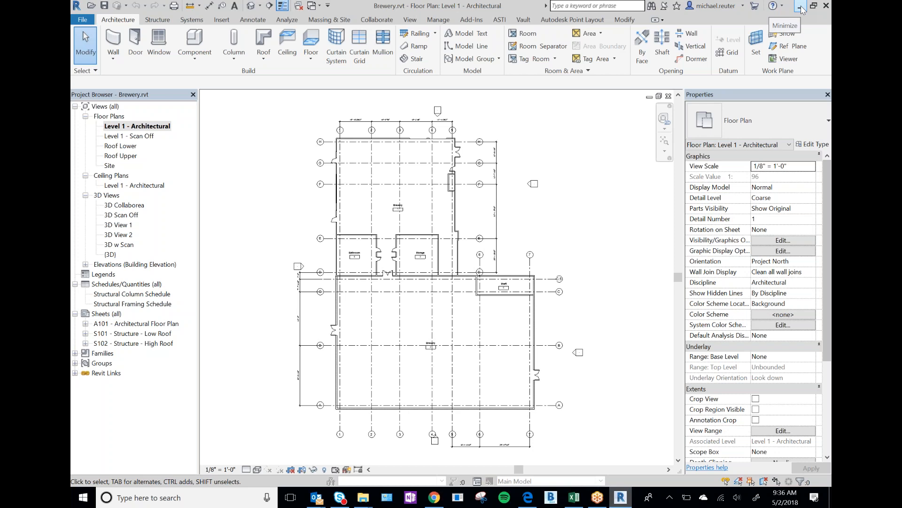
click(800, 6)
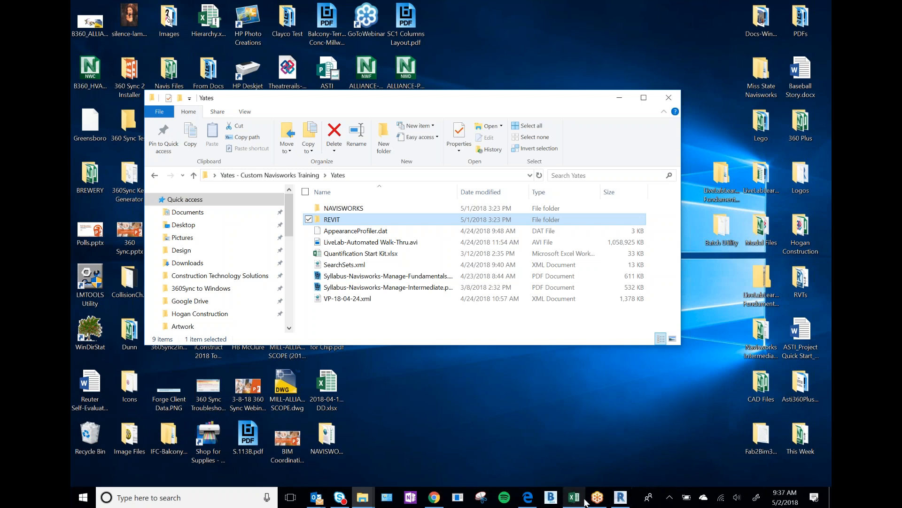
Switch back to Revit and view the Roof Lower, Roof Upper and Site floor plans
click(620, 498)
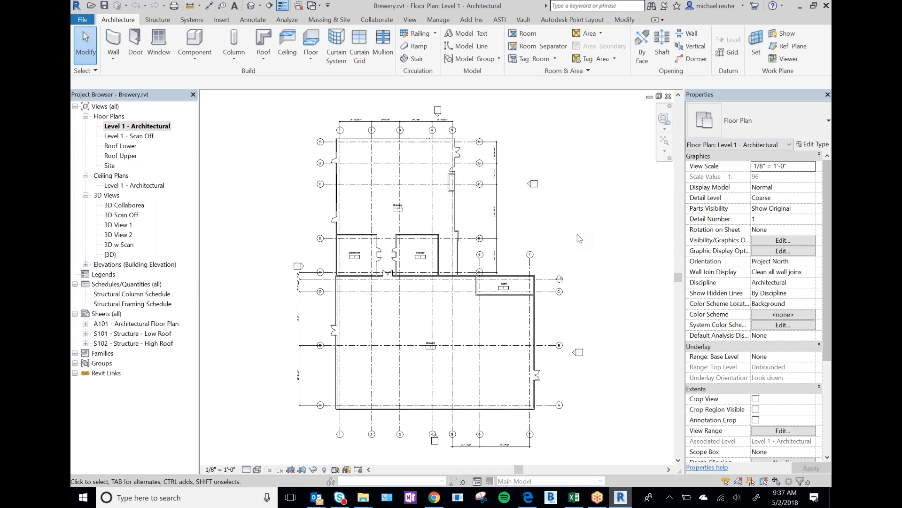
drag(251, 100, 283, 292)
drag(242, 113, 290, 140)
click(123, 147)
double_click(124, 147)
click(124, 156)
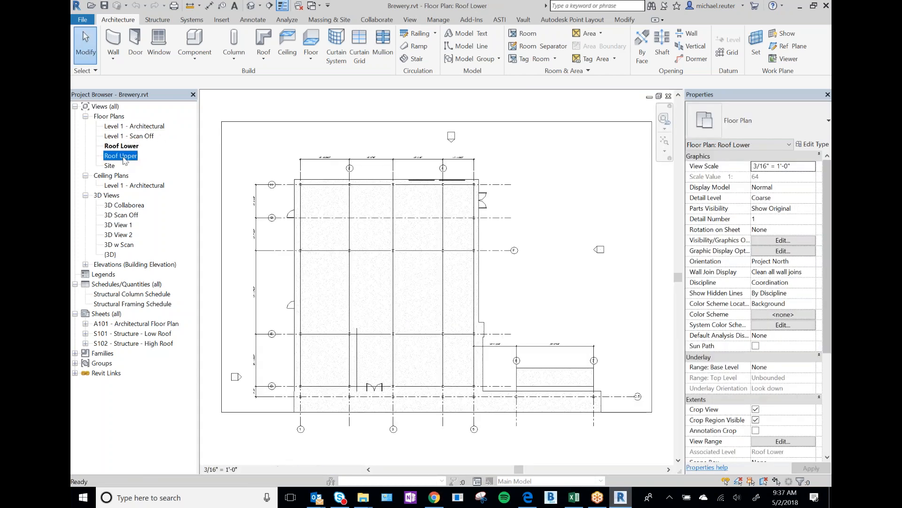
double_click(123, 156)
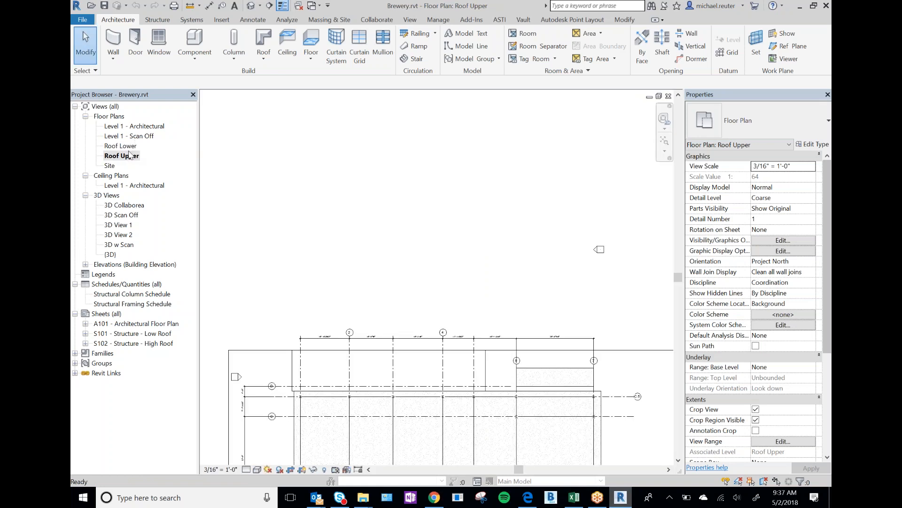
double_click(111, 166)
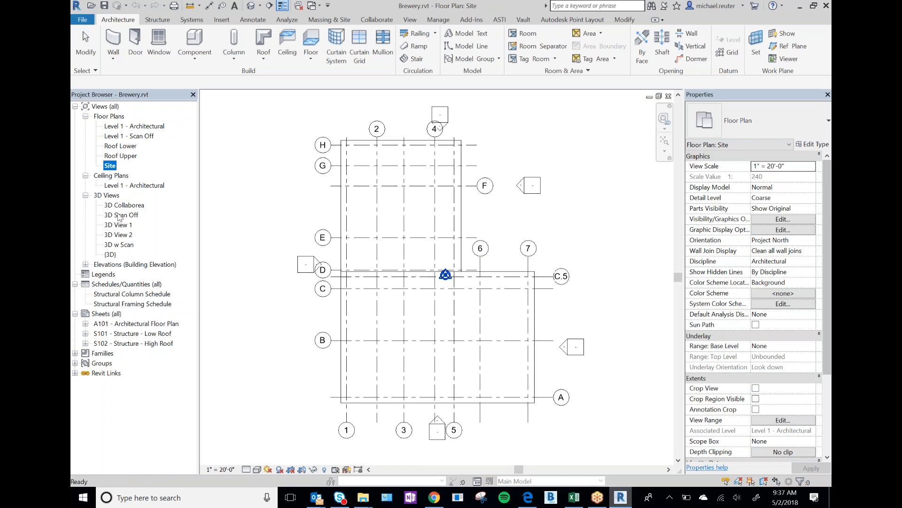
Open the default {3D} view and duplicate it without detailing
double_click(112, 254)
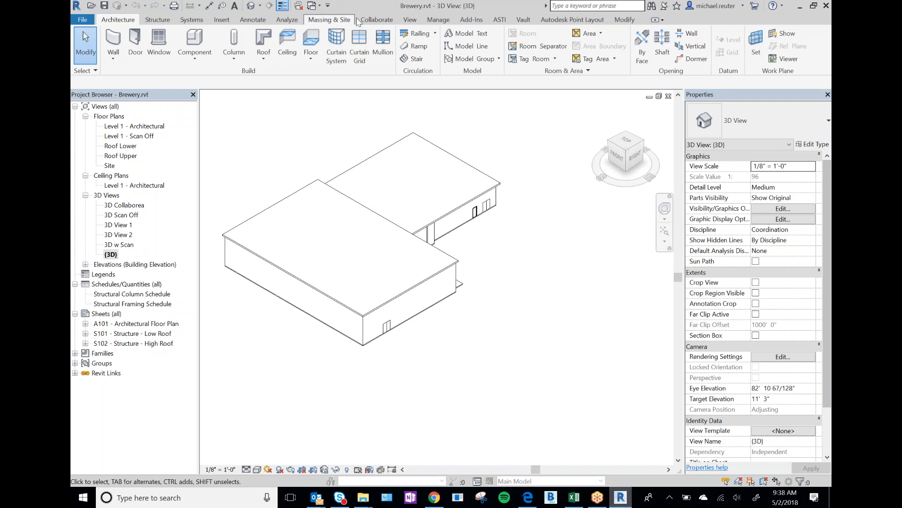
click(410, 20)
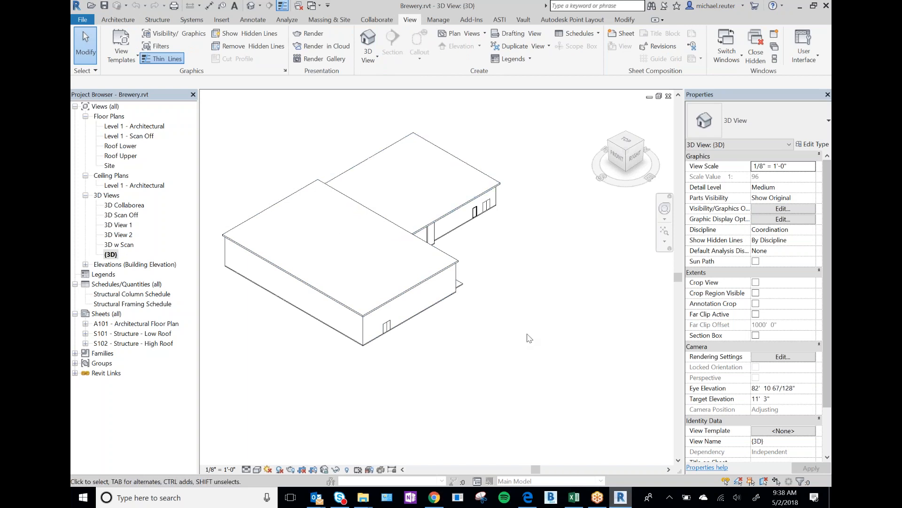
right_click(111, 254)
mouse_move(155, 334)
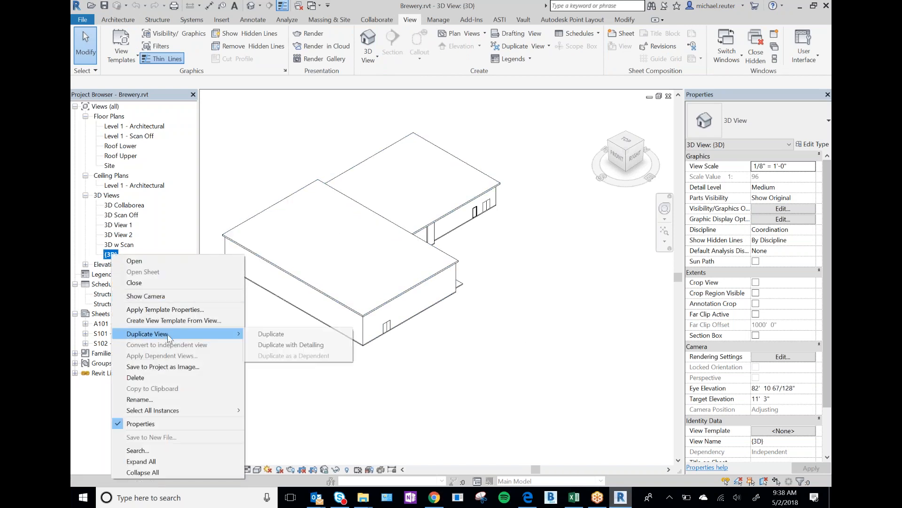
click(266, 333)
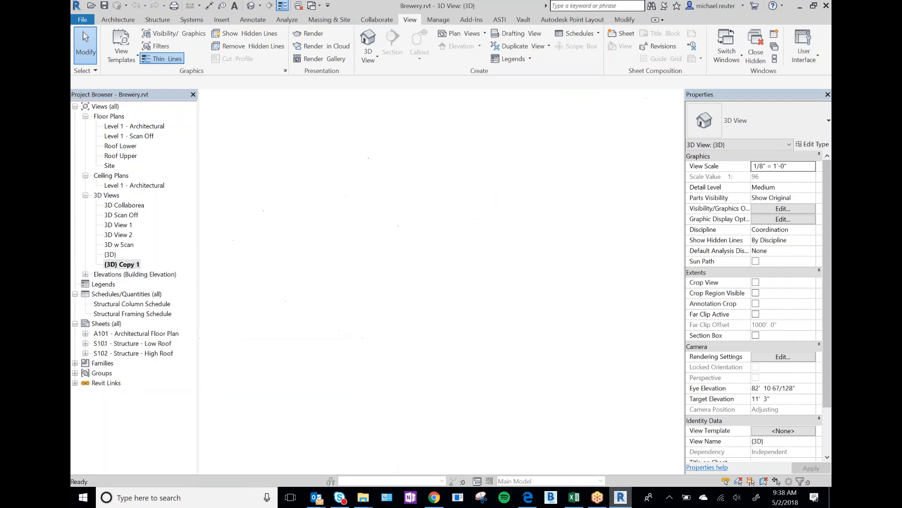
right_click(111, 255)
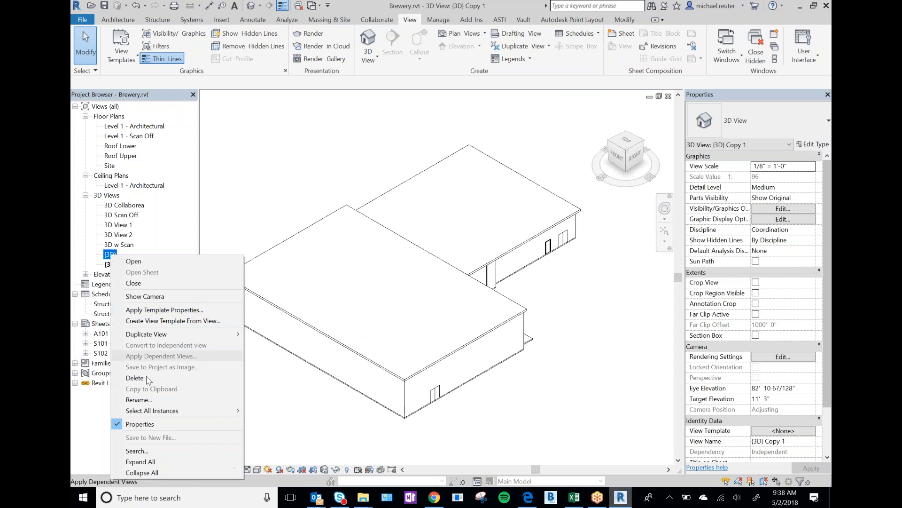
mouse_move(166, 336)
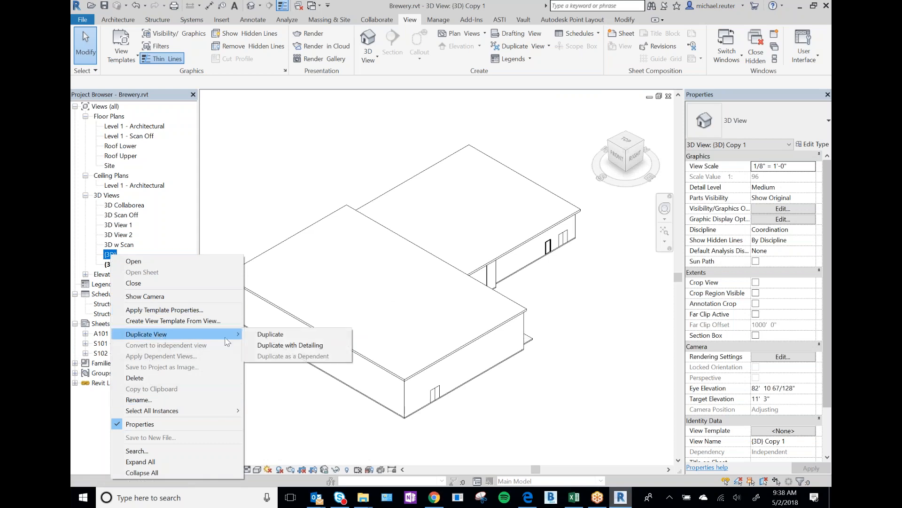
click(192, 226)
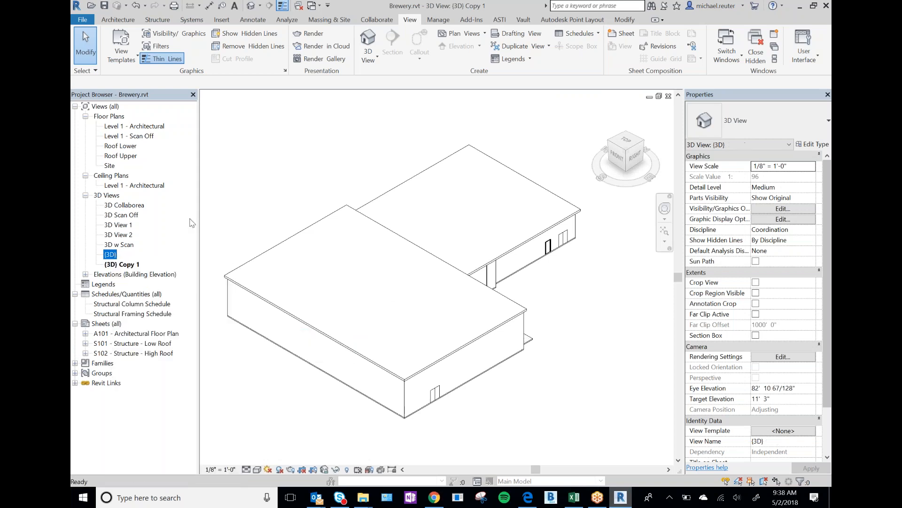
Rename the duplicated 3D view as NAVIS-ARCH
click(133, 265)
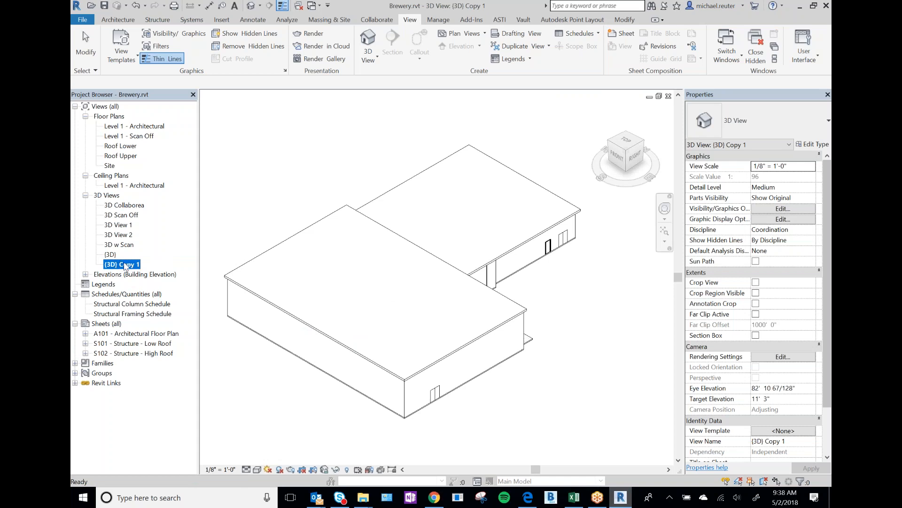
right_click(126, 268)
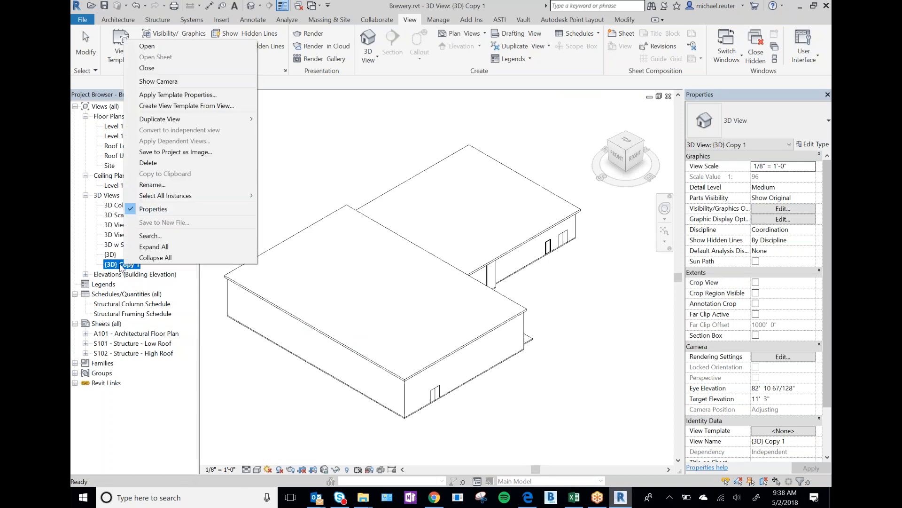
click(174, 186)
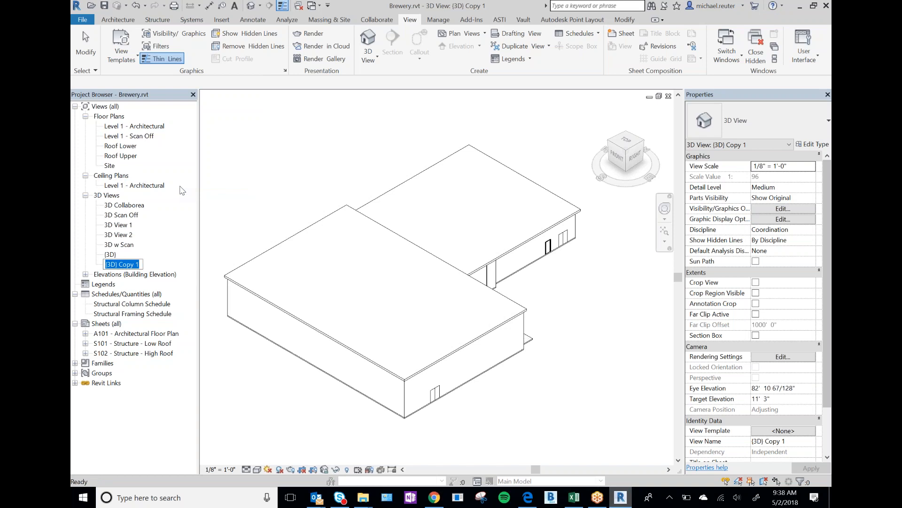
text(NAVIS-ARCH)
key(Return)
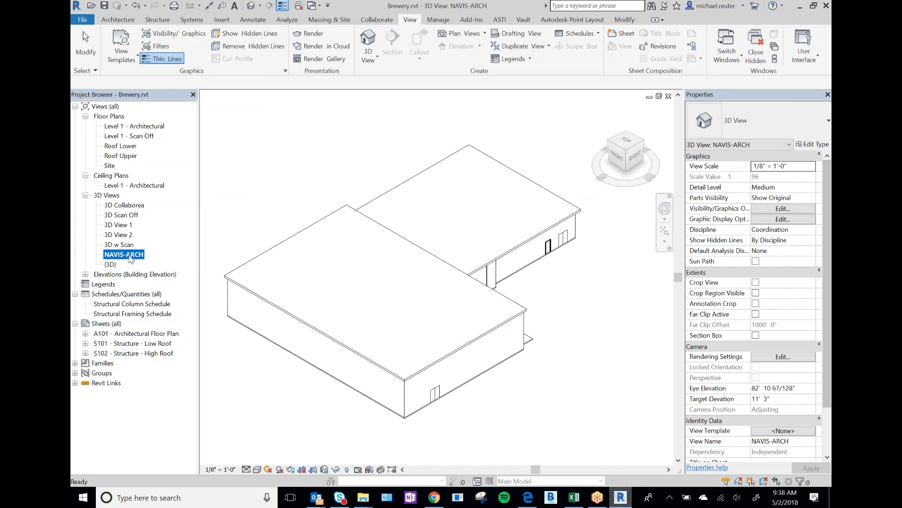
click(783, 210)
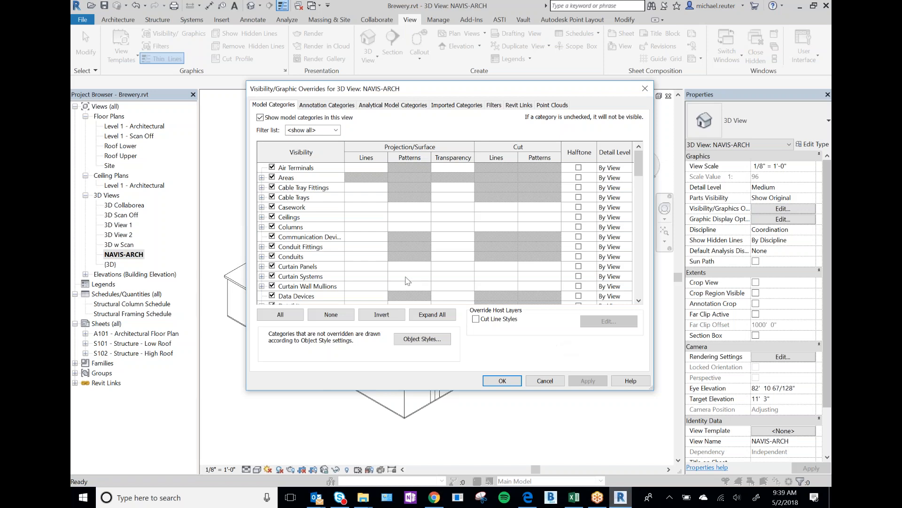
click(278, 314)
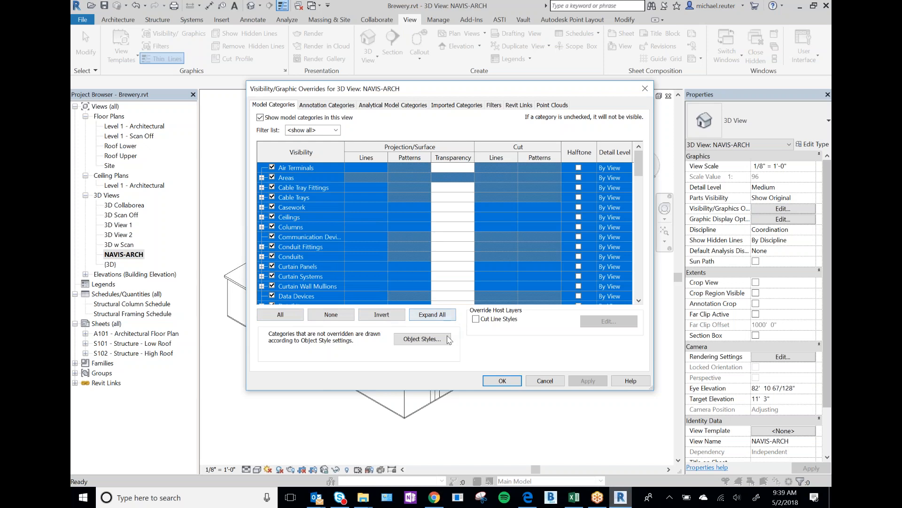
click(555, 382)
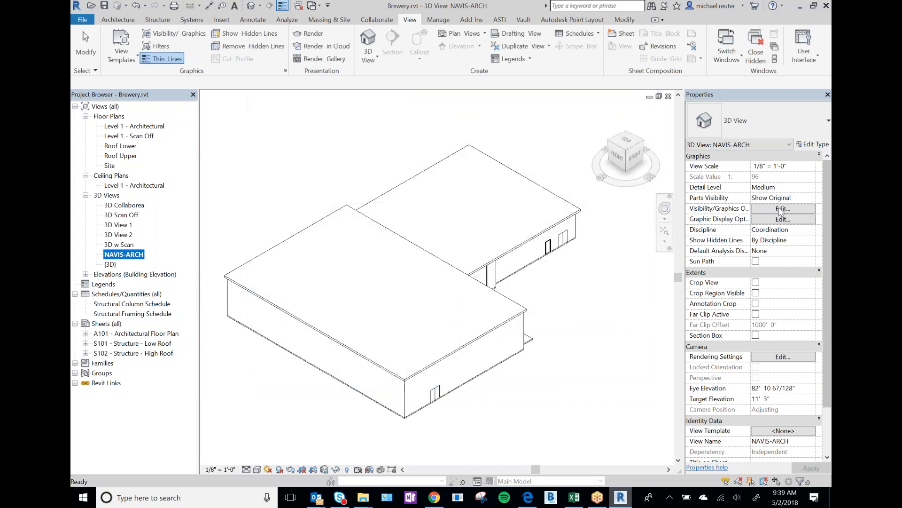
Open the NAVIS-ARCH view's visibility/graphics overrides and turn off every model category
click(789, 209)
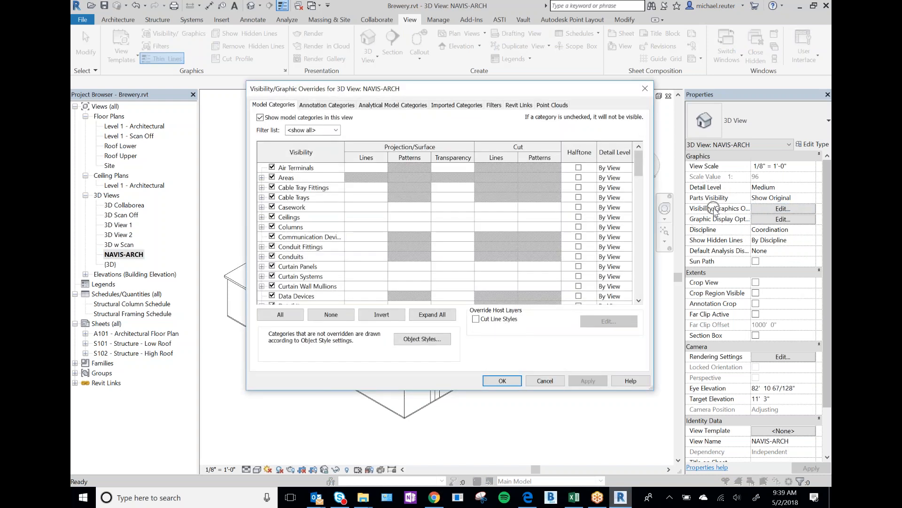
click(292, 169)
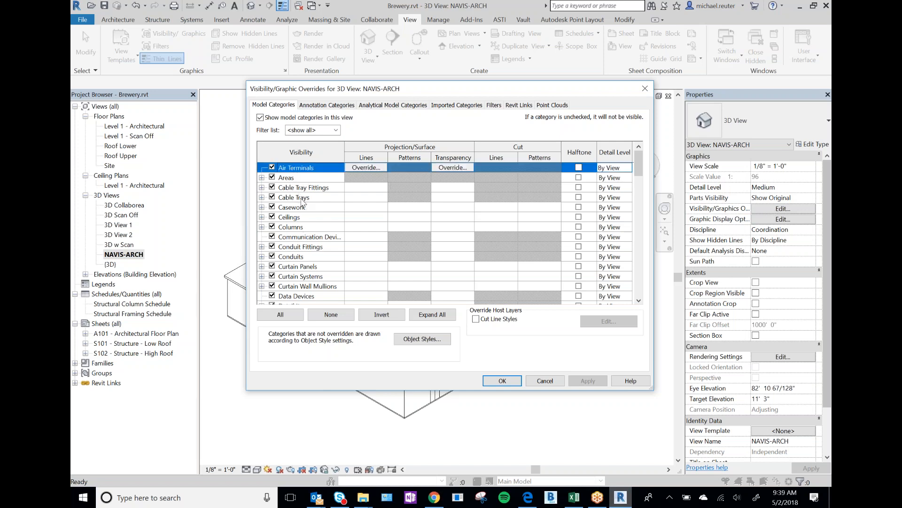
click(294, 315)
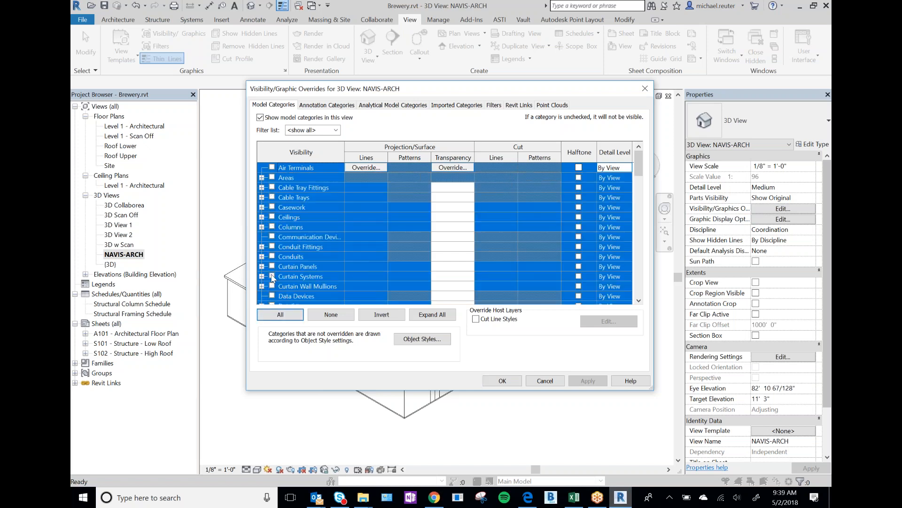
click(299, 257)
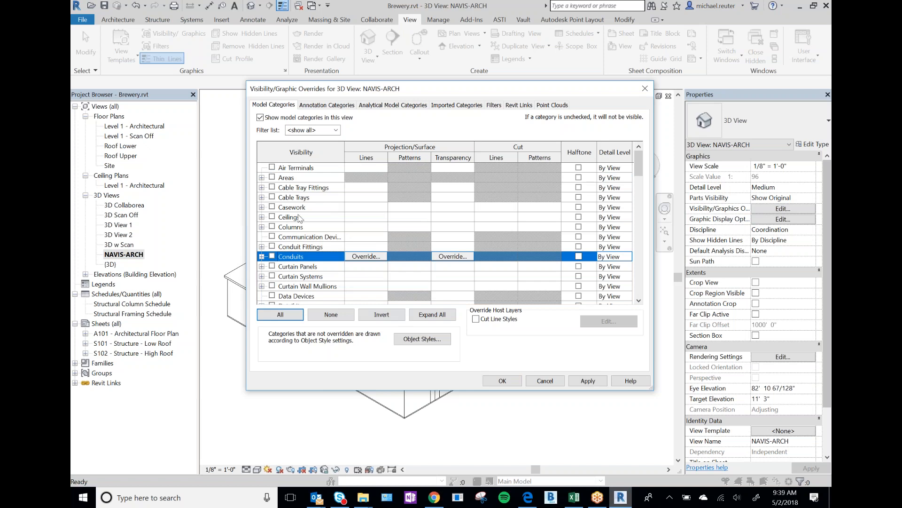
Make the Ceilings, Curtain Panels, Curtain Systems, Curtain Wall Mullions and Doors categories visible
scroll(300, 218, down, 1)
scroll(300, 216, up, 1)
click(299, 218)
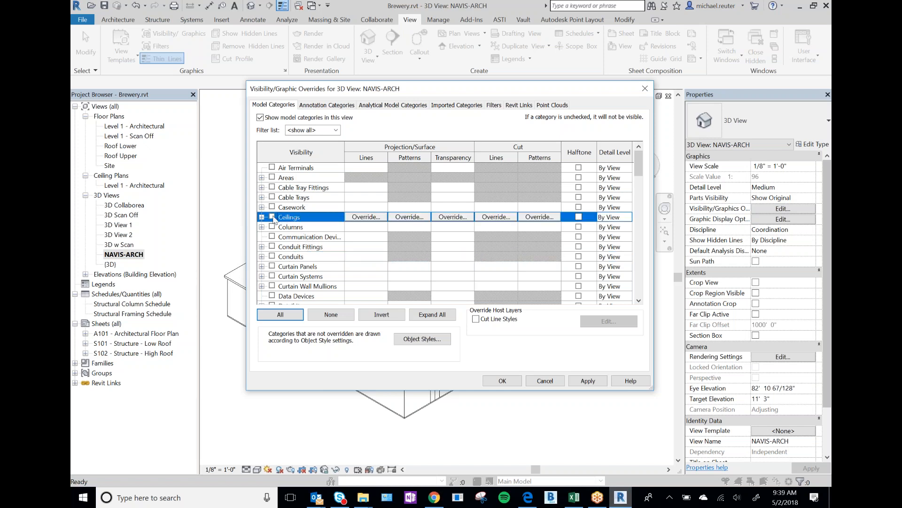
scroll(293, 240, down, 3)
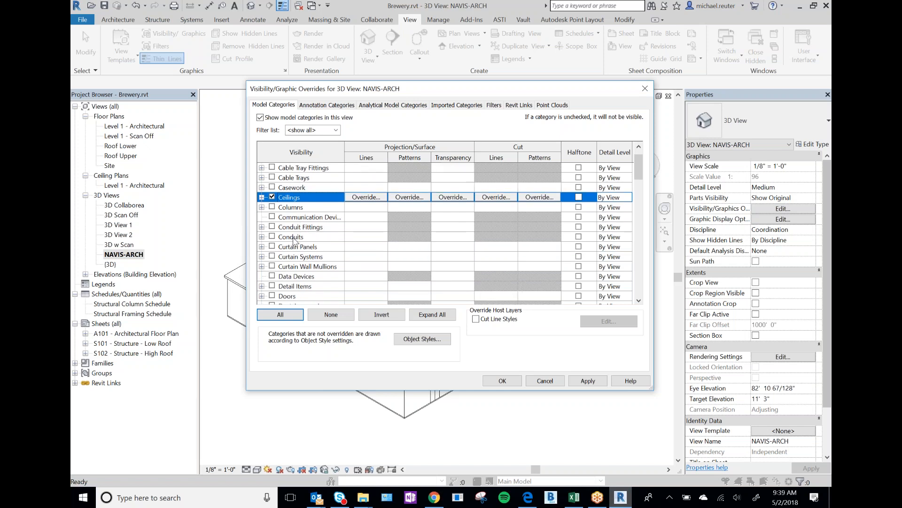
click(293, 241)
shift+click(295, 247)
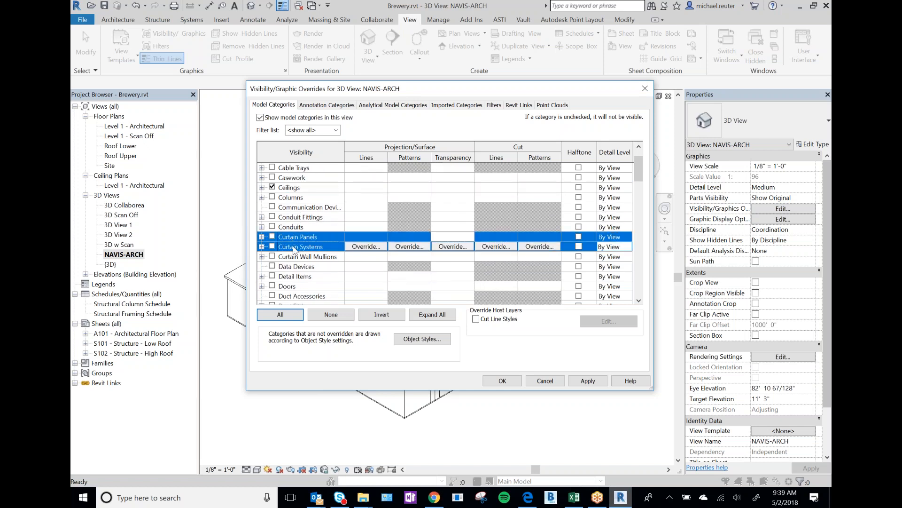
shift+click(310, 258)
scroll(311, 258, down, 5)
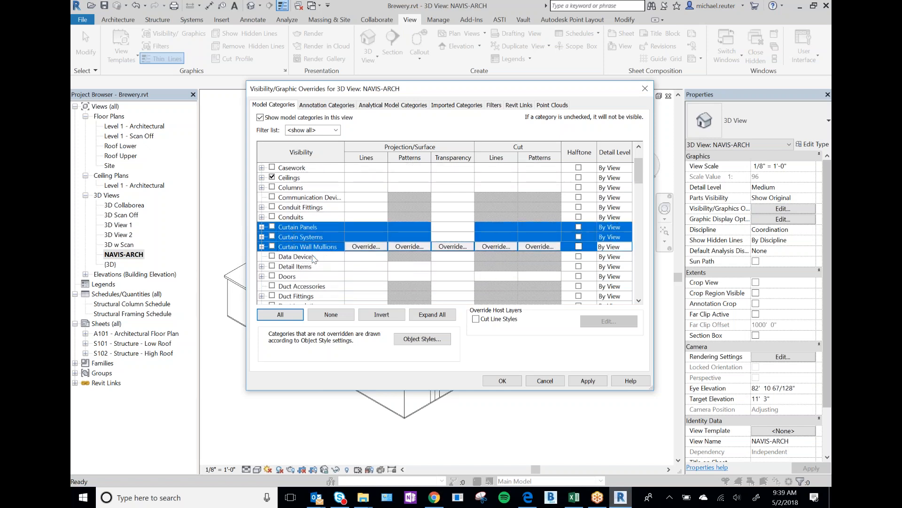
ctrl+click(297, 238)
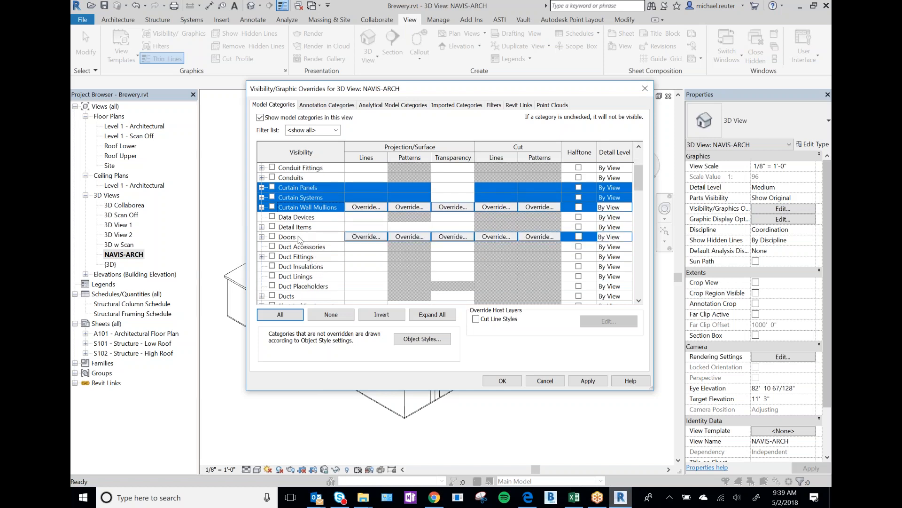
click(272, 237)
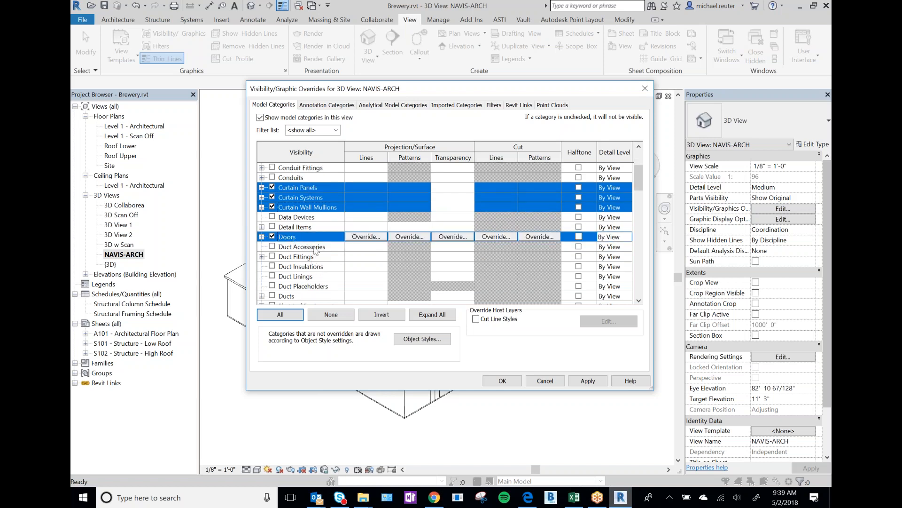
Make the Electrical Fixtures and Floors model categories visible in the view
scroll(310, 256, down, 6)
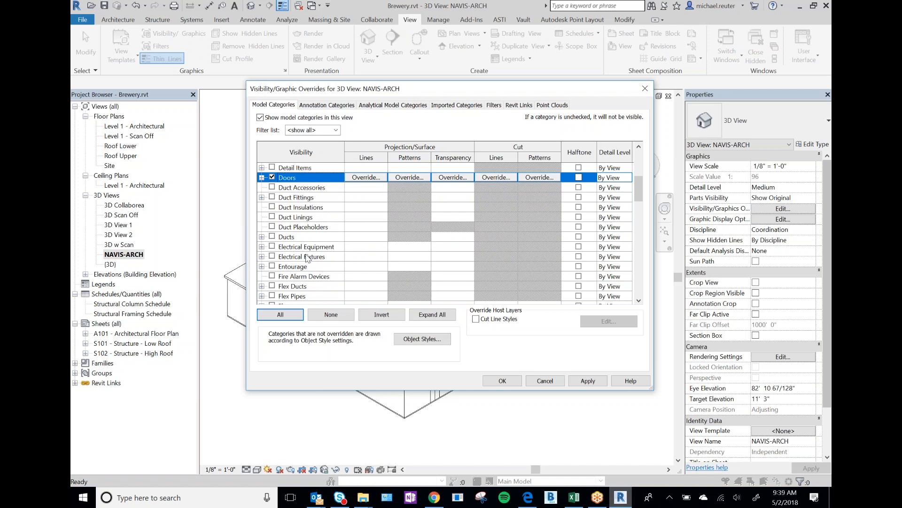
click(306, 258)
scroll(312, 252, down, 1)
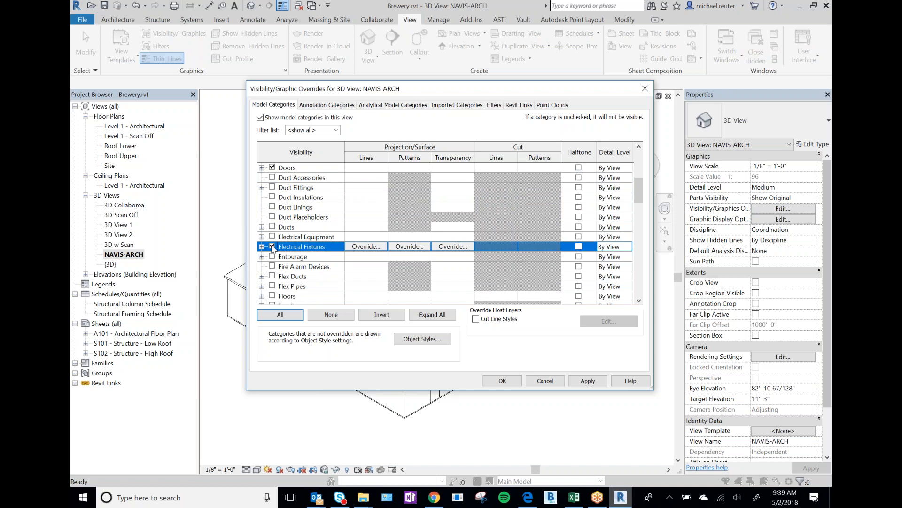
scroll(312, 242, down, 4)
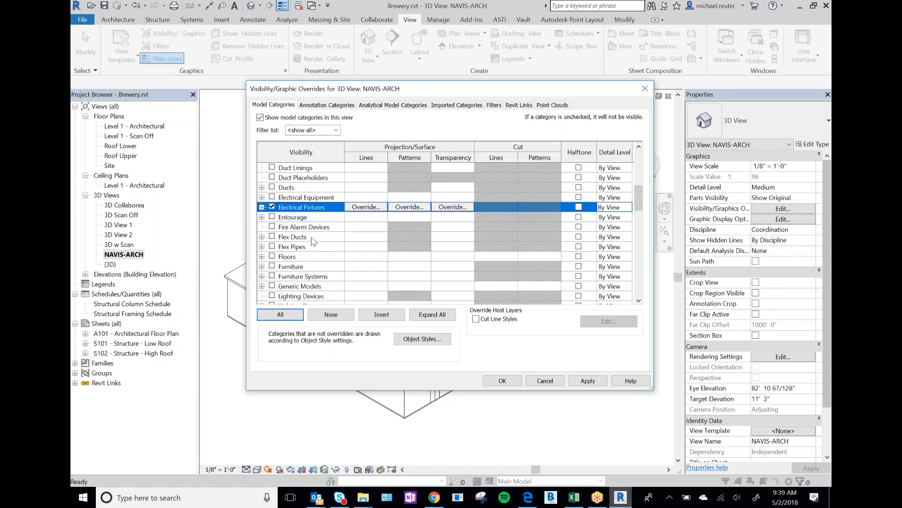
scroll(301, 244, down, 1)
click(272, 246)
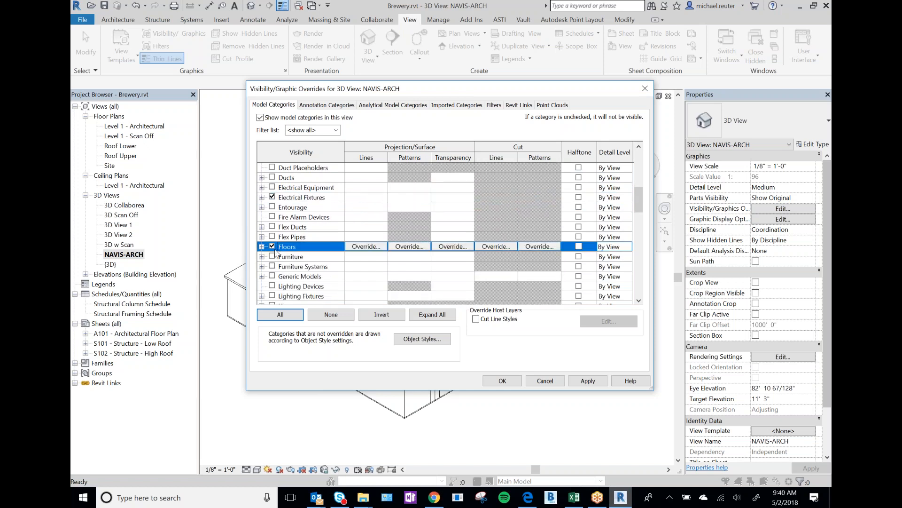
Make the Plumbing Fixtures, Railings and Ramps model categories visible in the view
scroll(299, 261, down, 2)
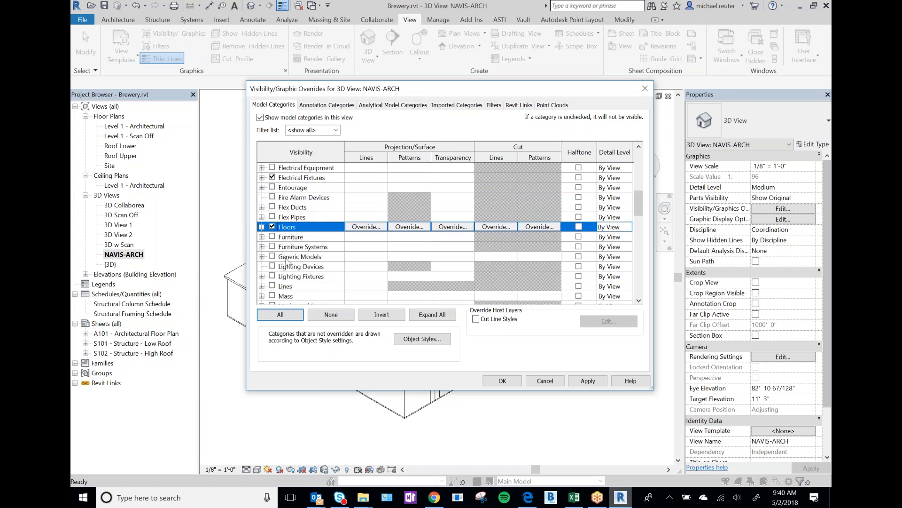
scroll(301, 231, down, 3)
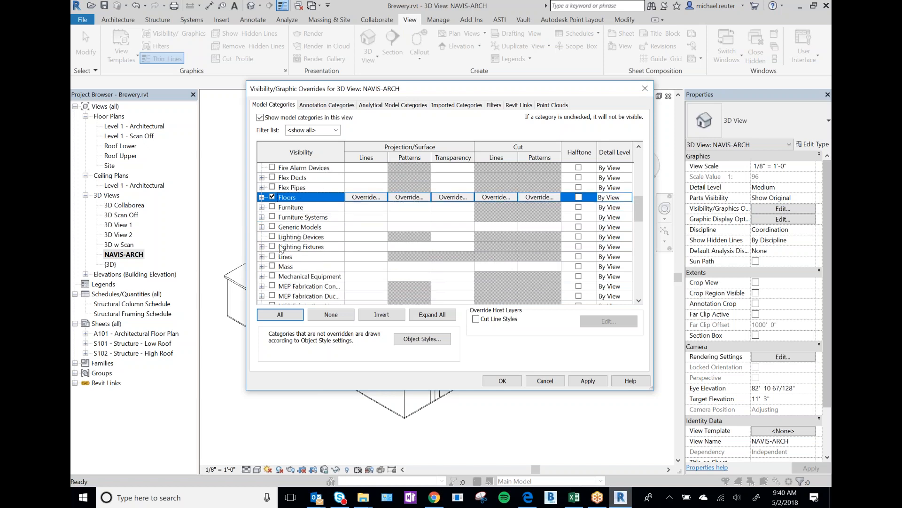
scroll(300, 241, down, 5)
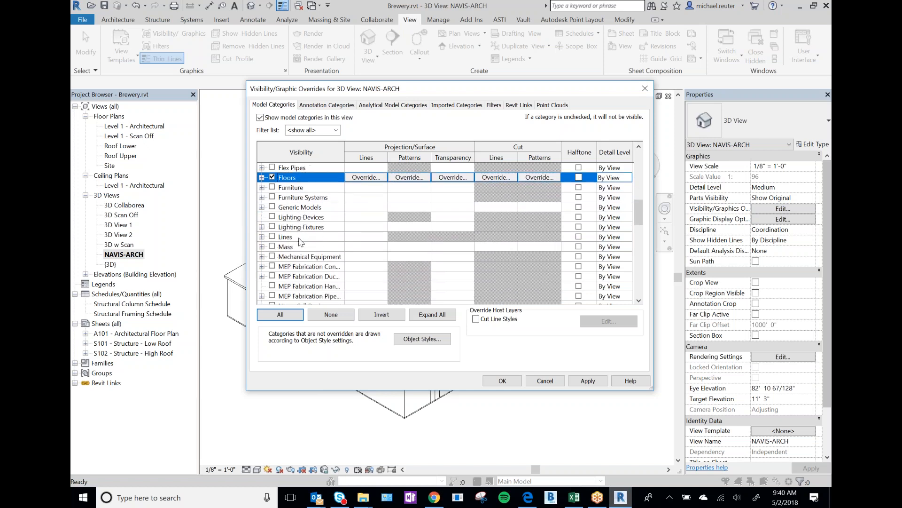
scroll(300, 239, down, 5)
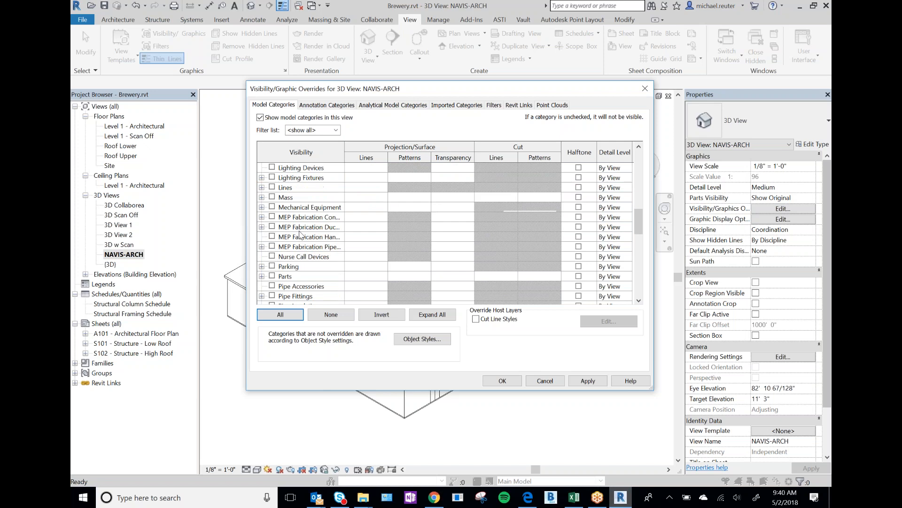
scroll(292, 256, down, 6)
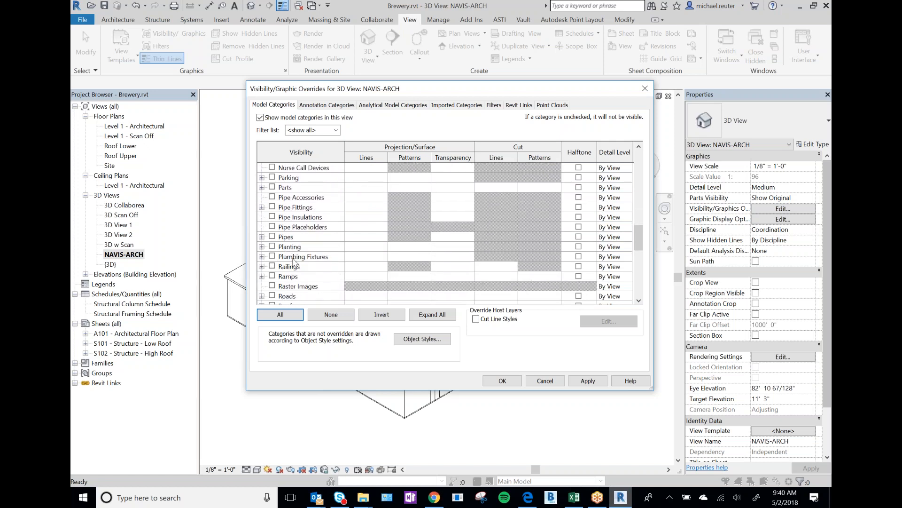
scroll(295, 261, down, 1)
click(272, 246)
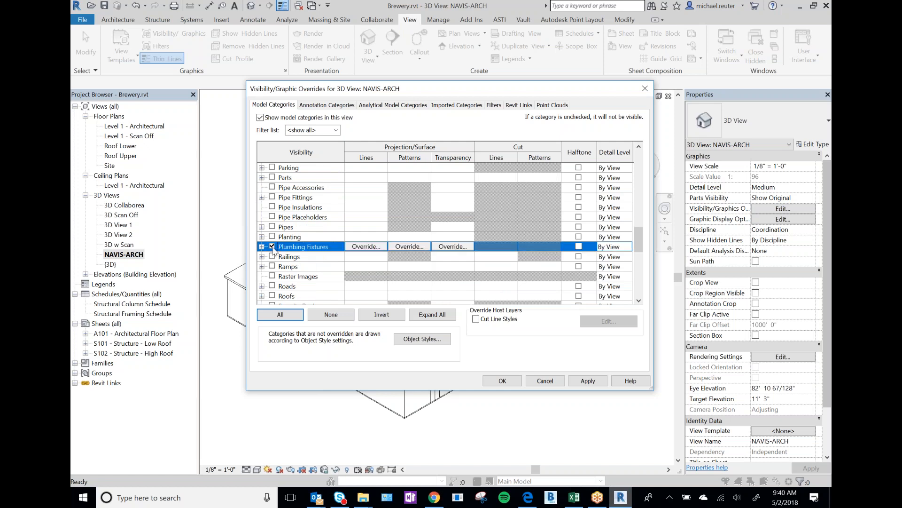
click(271, 256)
click(271, 266)
Make the Shaft Openings and Stairs model categories visible in the view
scroll(287, 269, down, 3)
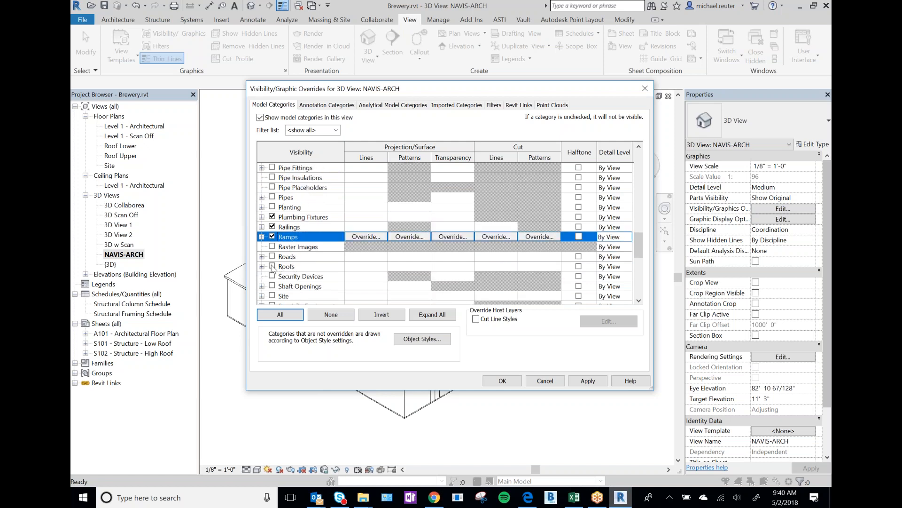
scroll(290, 266, down, 4)
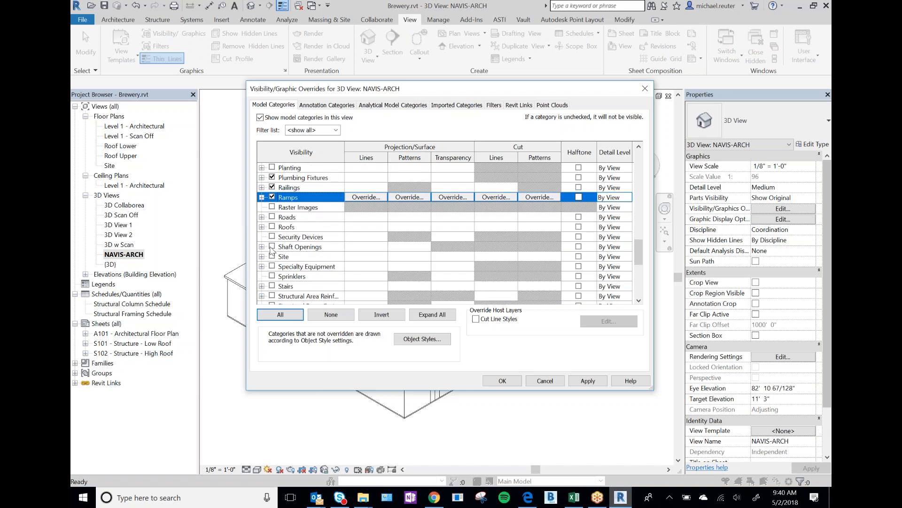
click(272, 247)
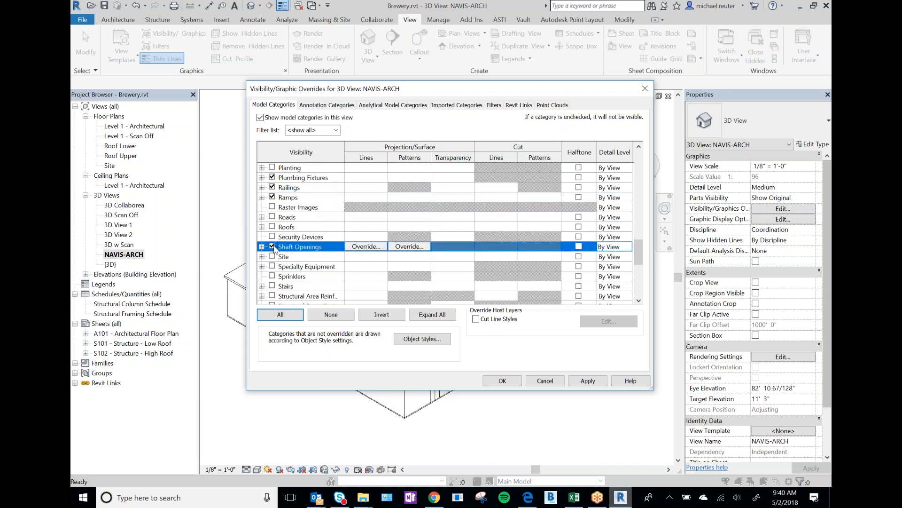
scroll(309, 252, down, 2)
scroll(310, 256, down, 2)
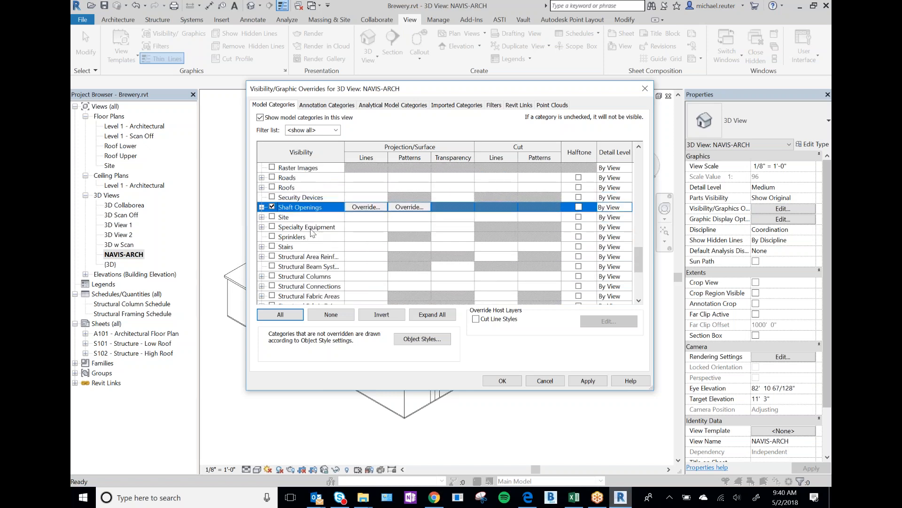
scroll(290, 235, down, 2)
click(272, 227)
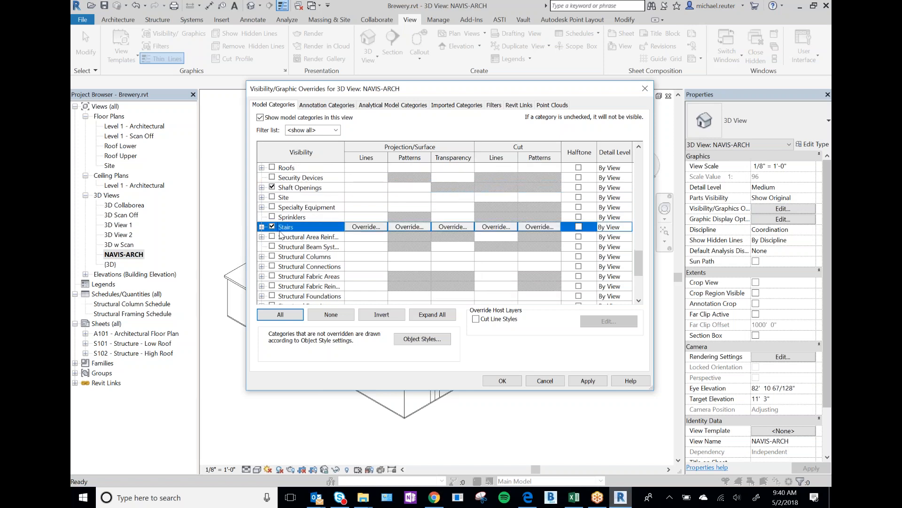
Make the Walls and Windows categories visible, and apply the visibility overrides to the view
scroll(290, 237, down, 2)
scroll(289, 241, down, 2)
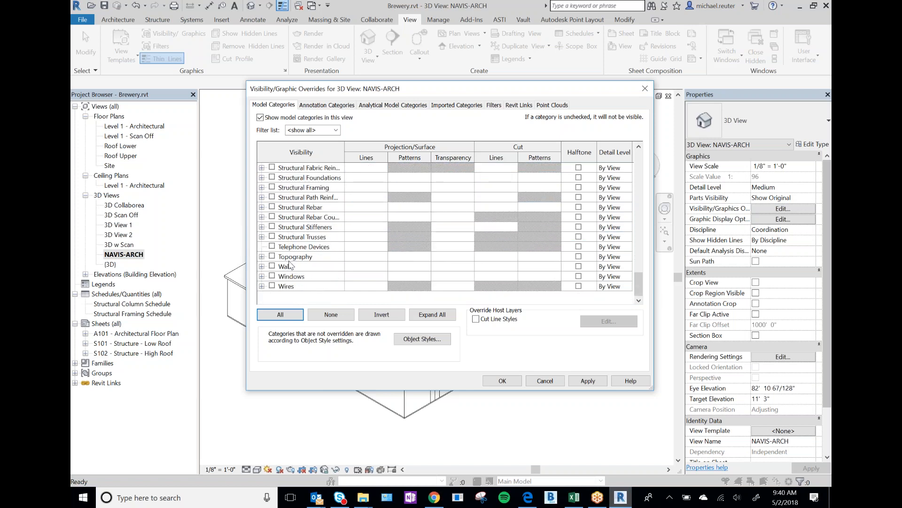
click(273, 267)
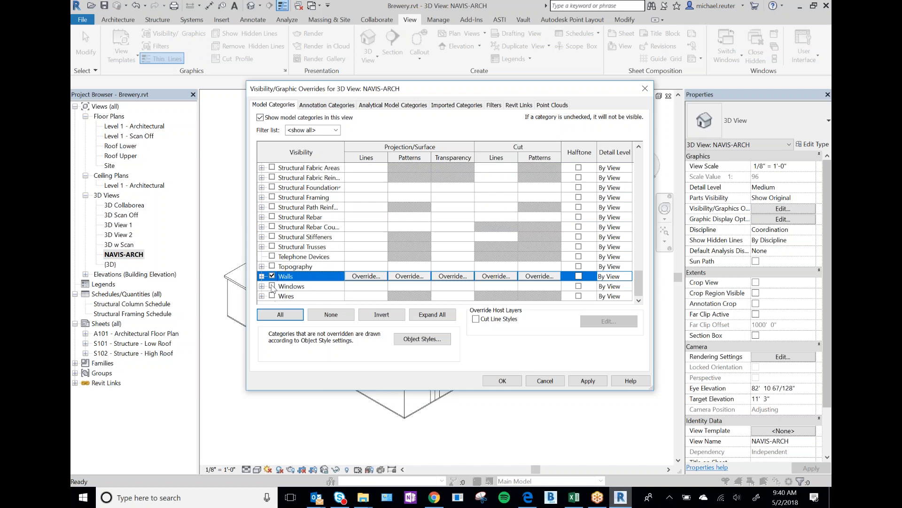
click(272, 287)
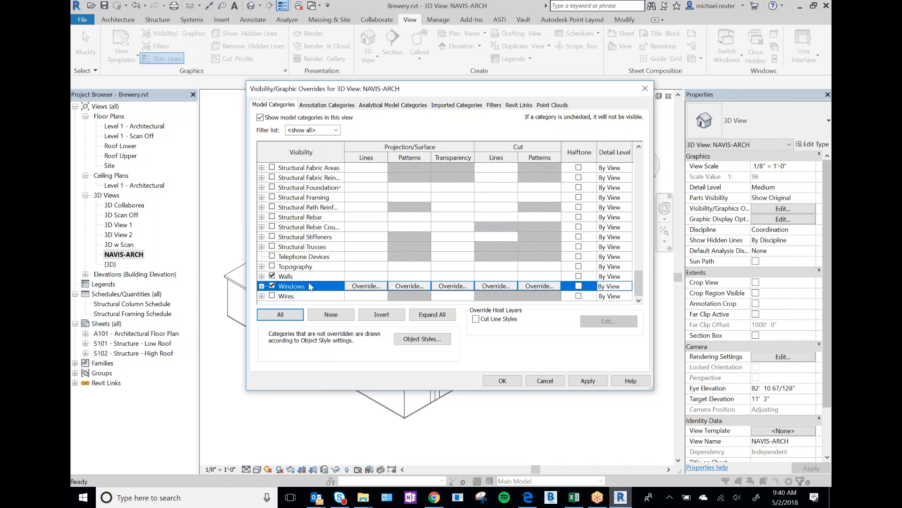
click(587, 383)
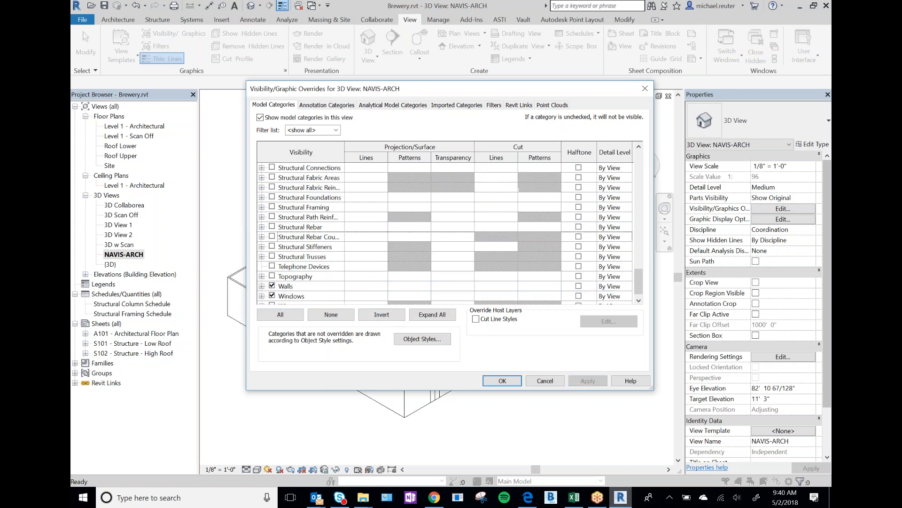
click(498, 381)
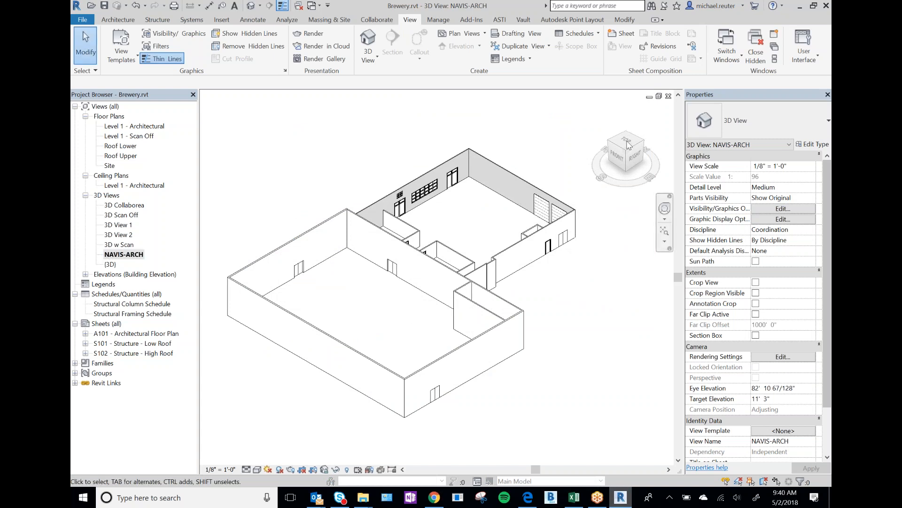
Check the filtered model from the top and from the isometric front-right corner
click(628, 143)
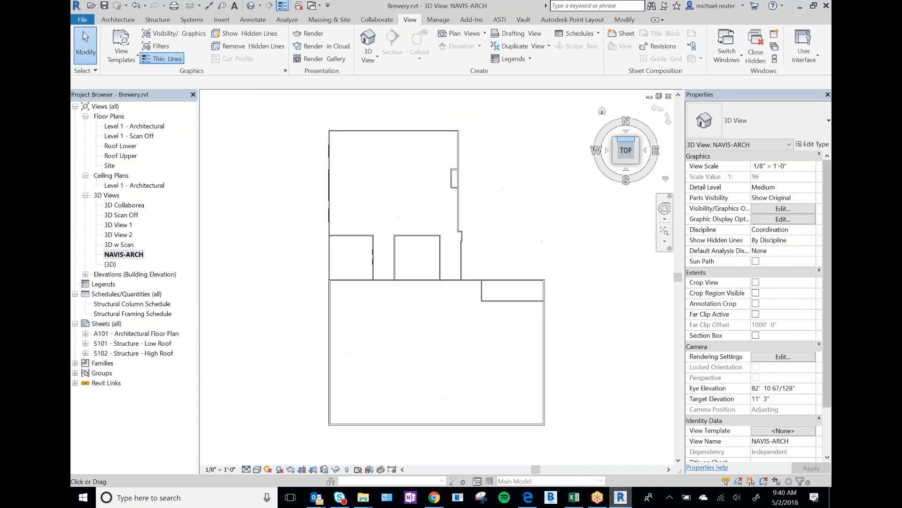
click(640, 164)
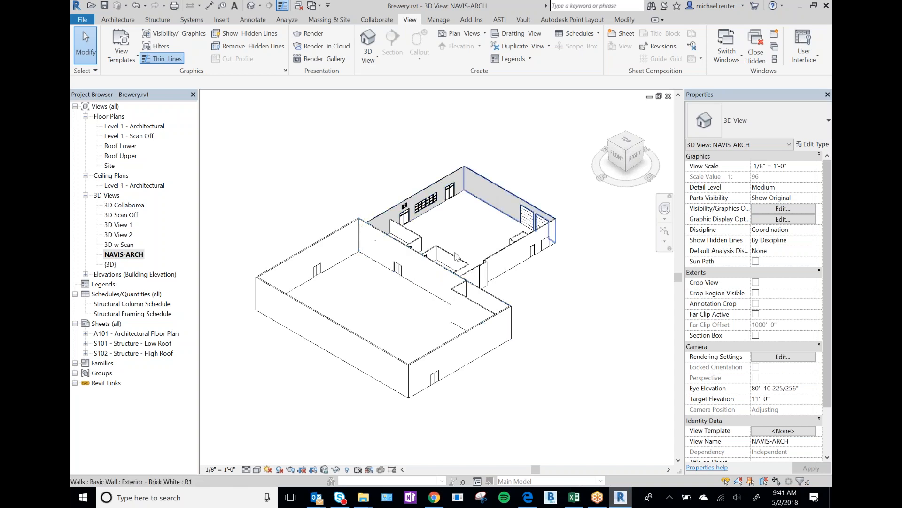
Show the NAVIS-ARCH model from the top and enable the view's section box
click(626, 139)
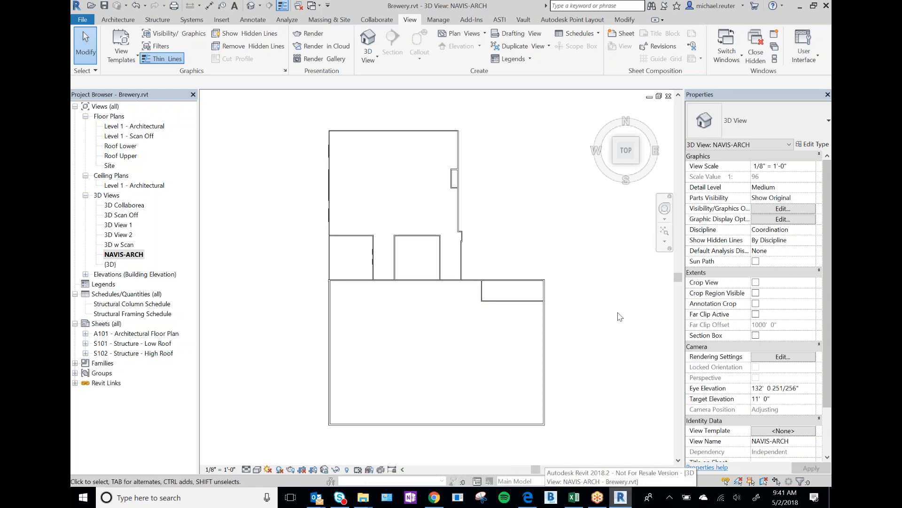
click(755, 335)
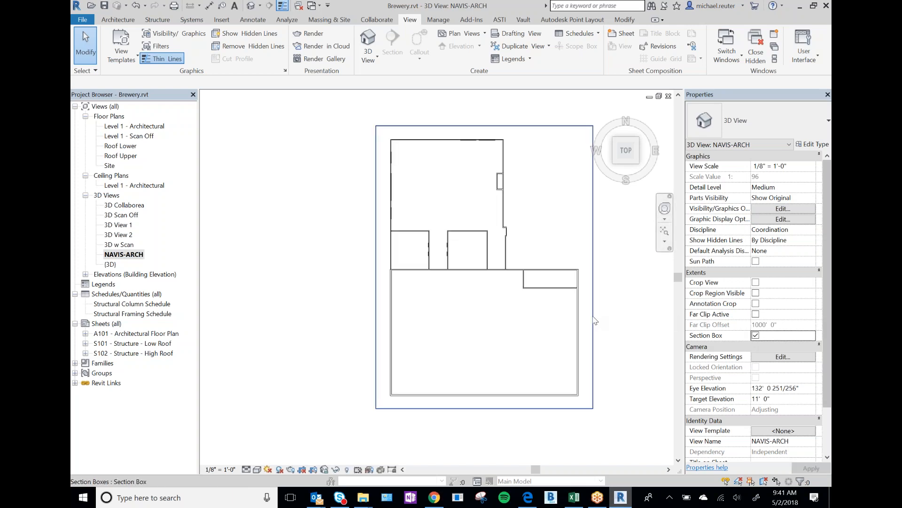
Crop the section box to the northern part of the building and adjust its upper boundary from the right side
click(593, 322)
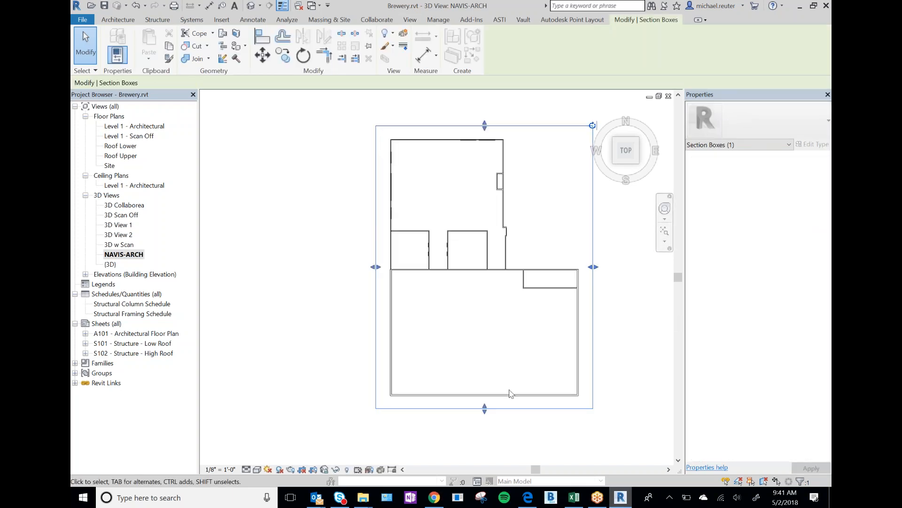
drag(486, 409, 479, 276)
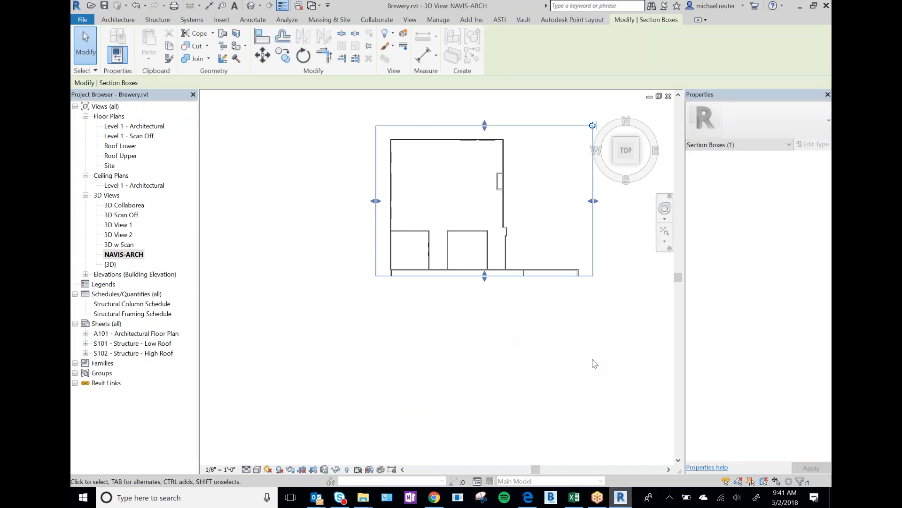
click(637, 162)
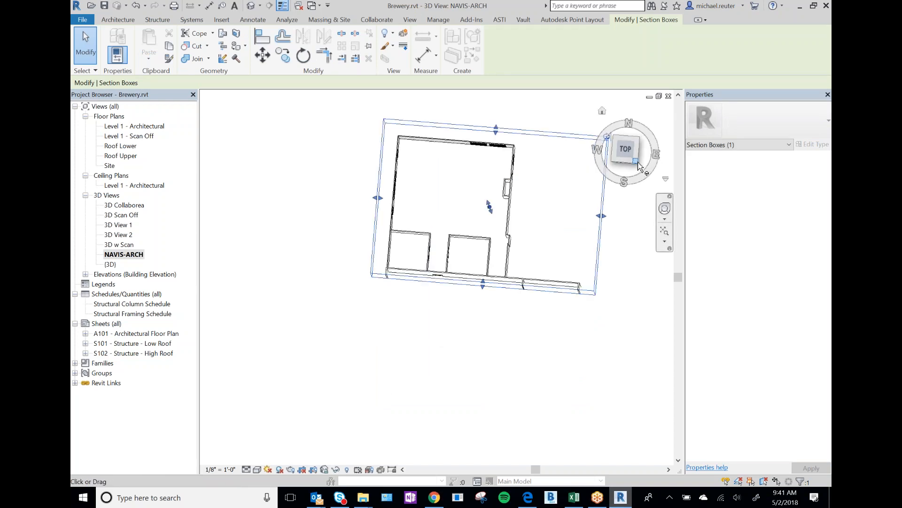
click(635, 154)
drag(437, 251, 439, 264)
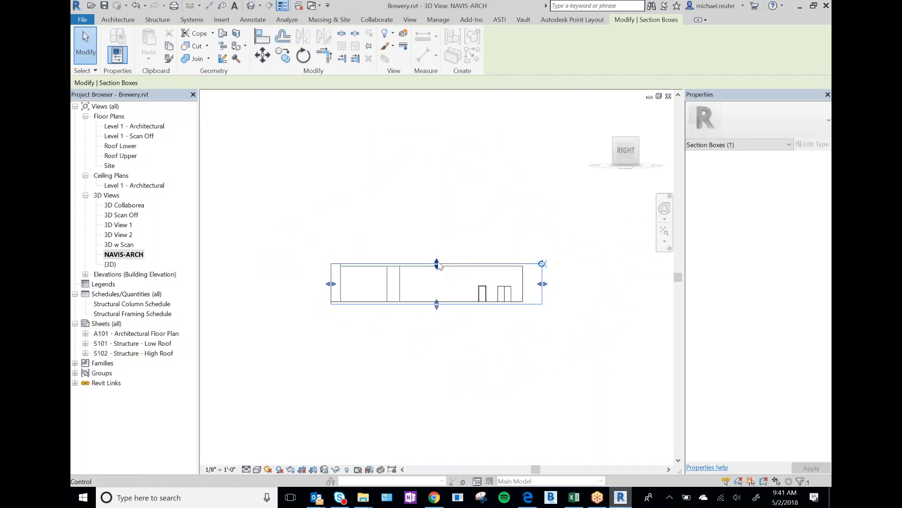
drag(439, 265, 437, 247)
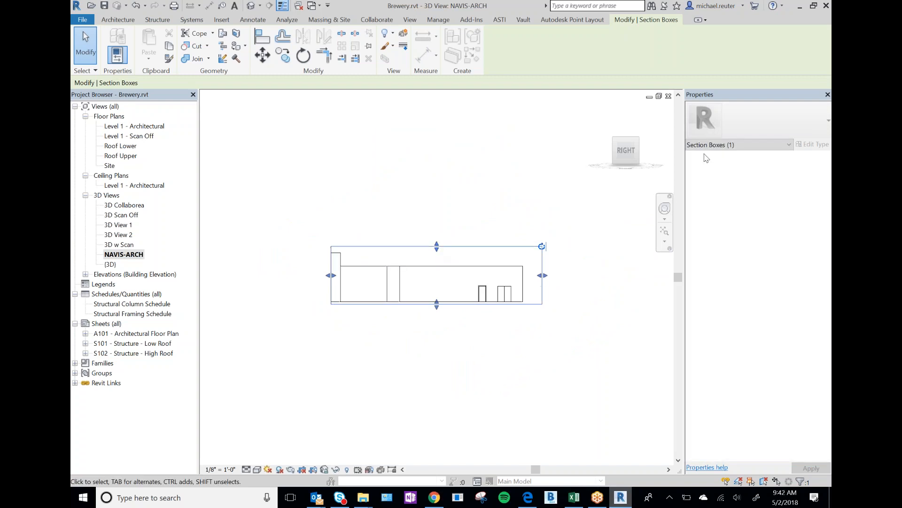
Stretch the section box's south boundary back around the whole building in the north-up top view
click(625, 132)
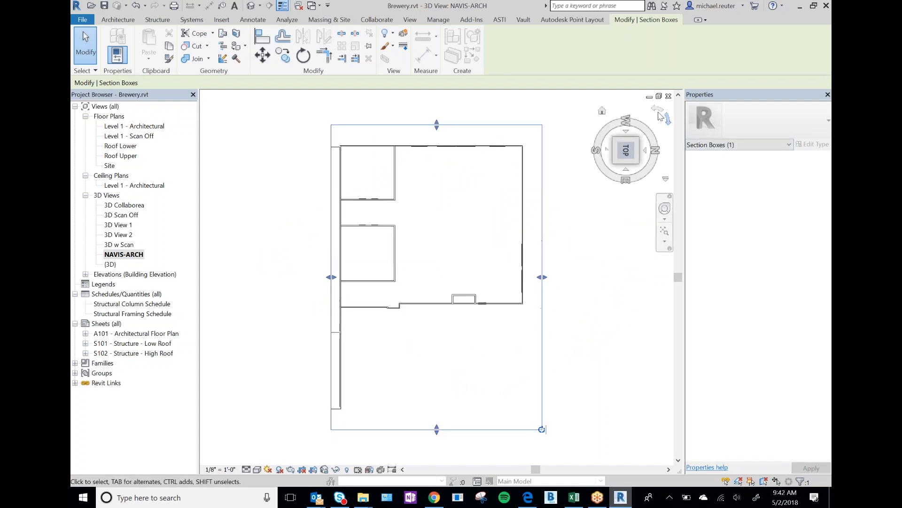
click(661, 114)
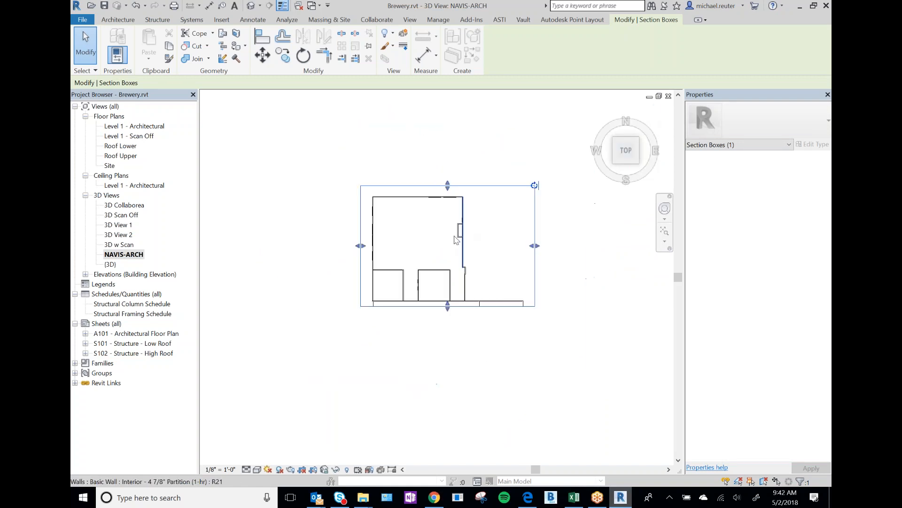
drag(448, 307, 448, 409)
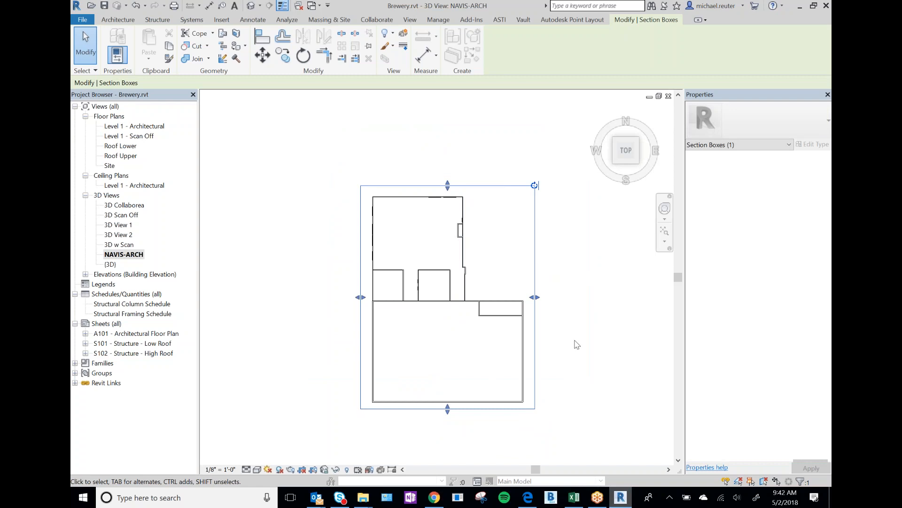
click(599, 303)
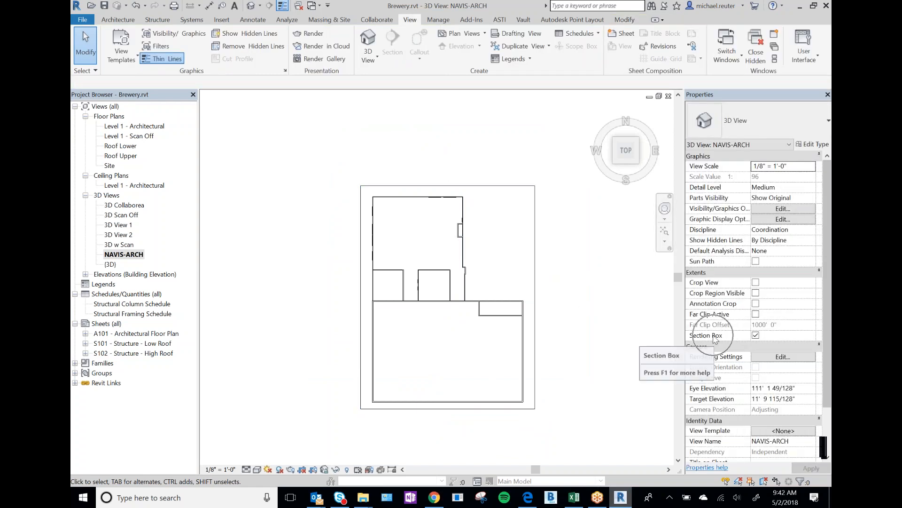
key(ctrl)
key(ctrl)
key(ctrl)
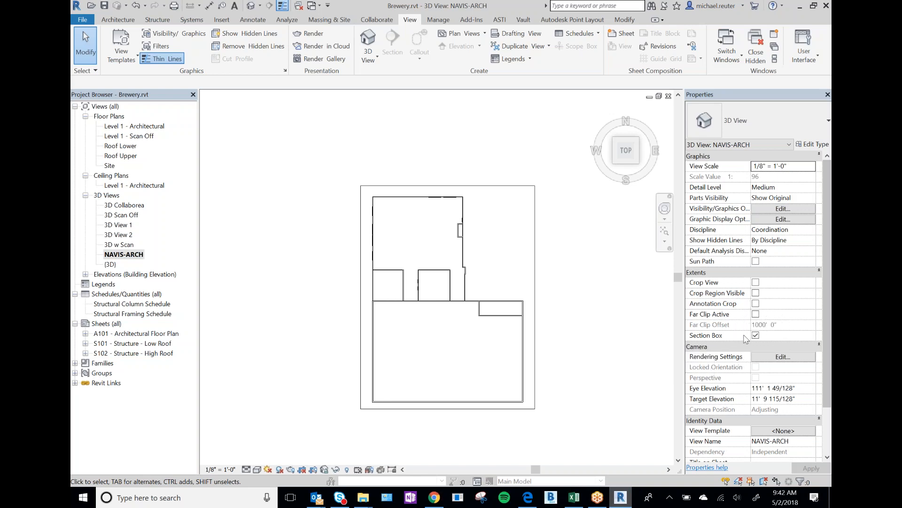
click(454, 186)
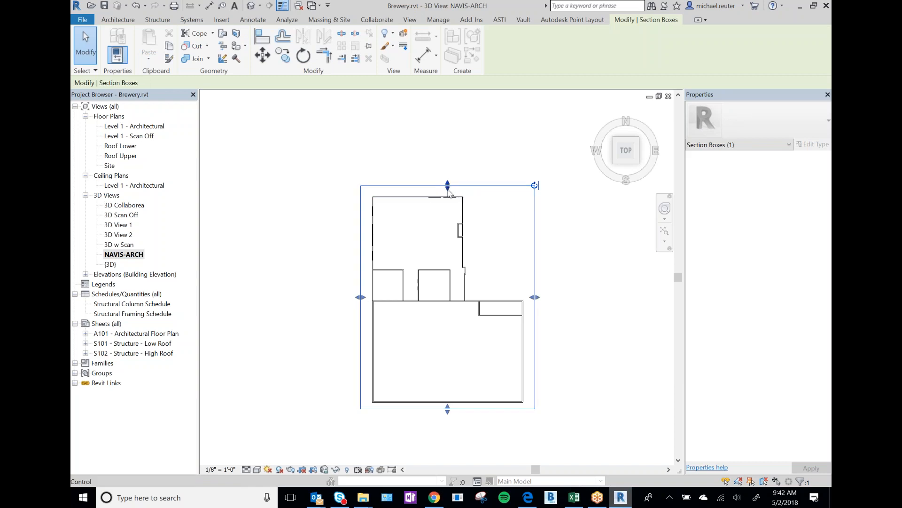
mouse_move(448, 190)
mouse_down()
mouse_move(449, 170)
mouse_move(449, 185)
mouse_up()
click(572, 278)
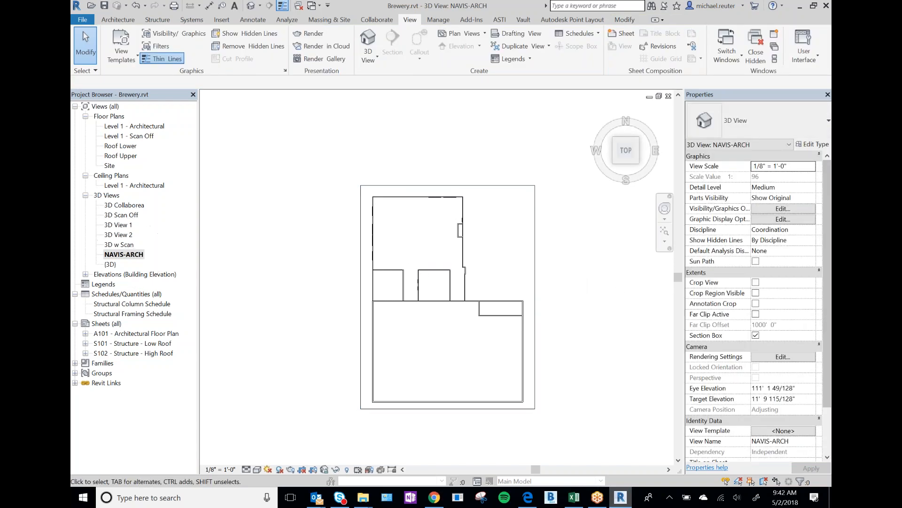
Set the NAVIS-ARCH view's detail level to Fine
click(246, 470)
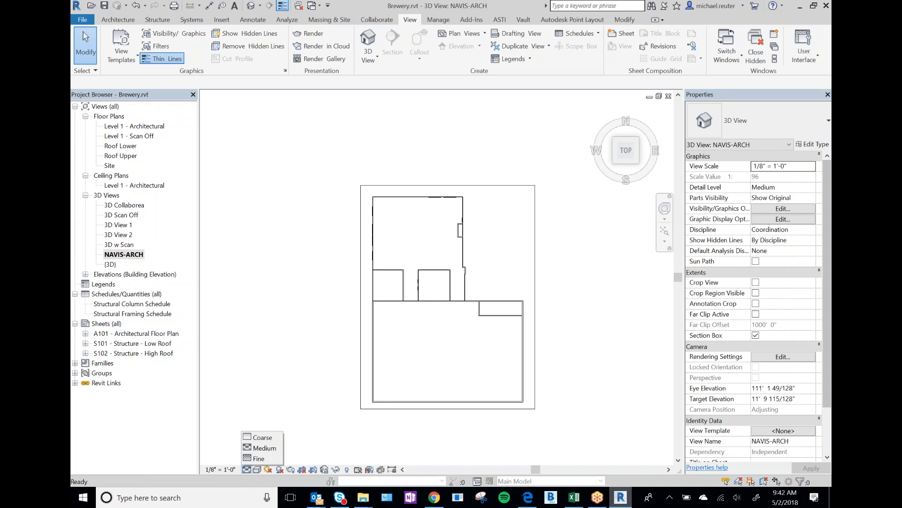
click(257, 459)
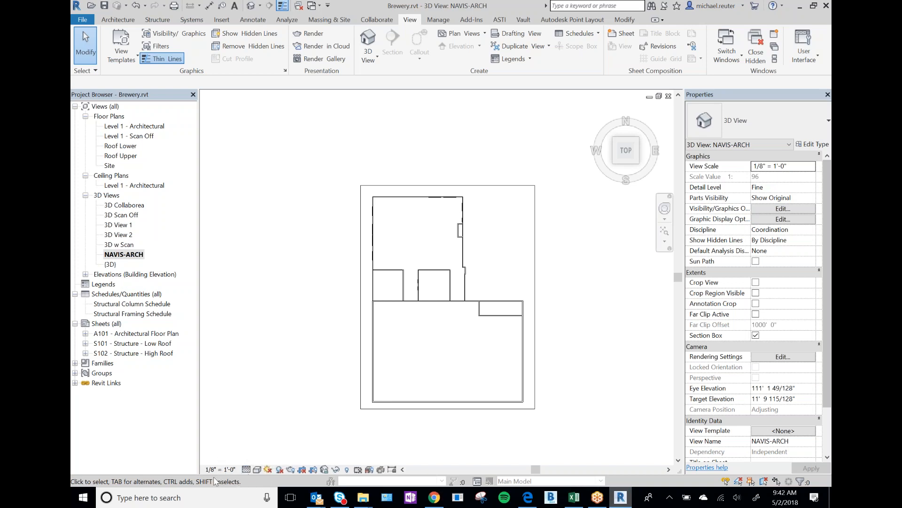
click(246, 469)
click(247, 469)
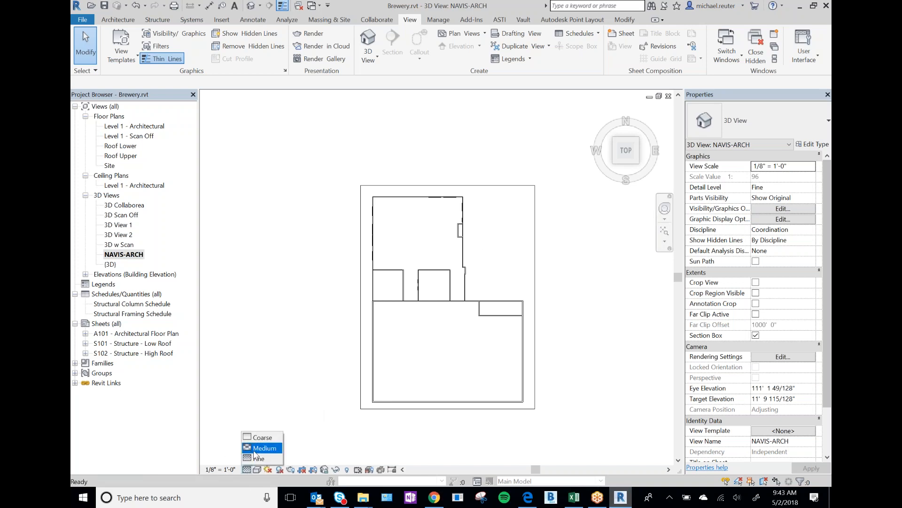
click(317, 353)
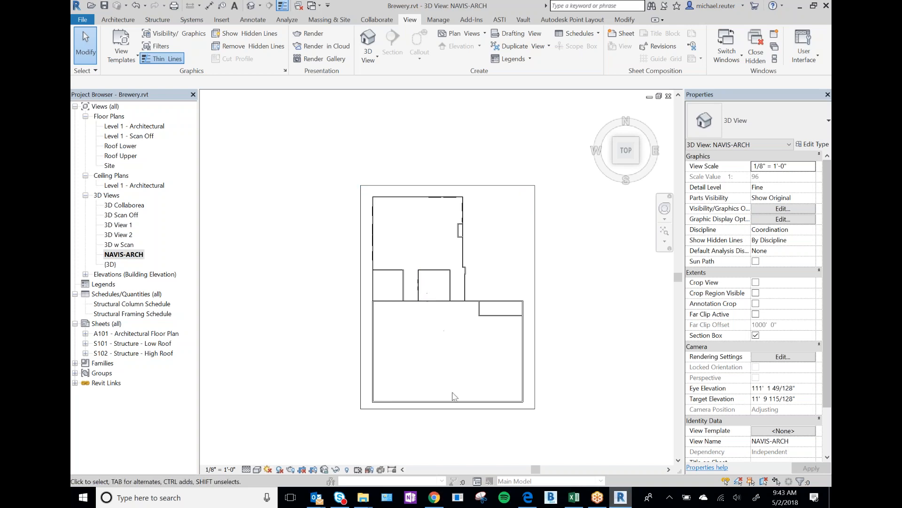
click(246, 469)
right_click(126, 254)
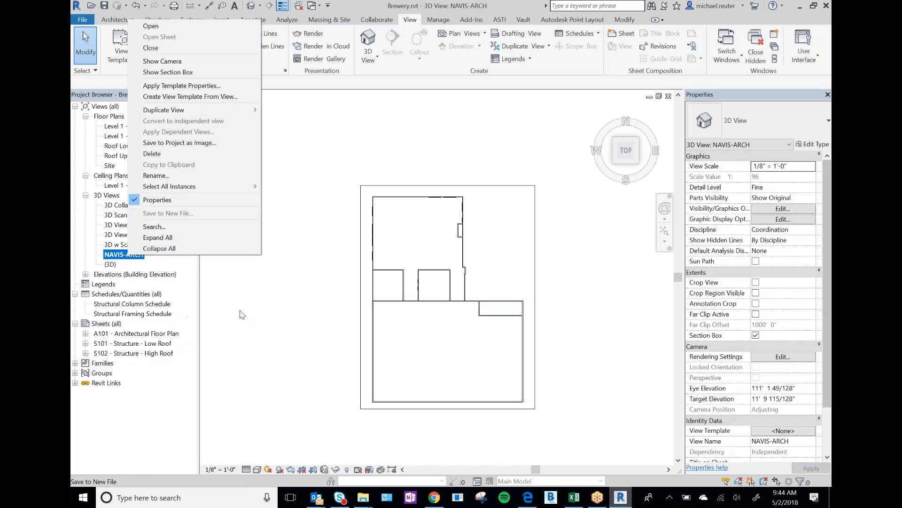
mouse_move(168, 114)
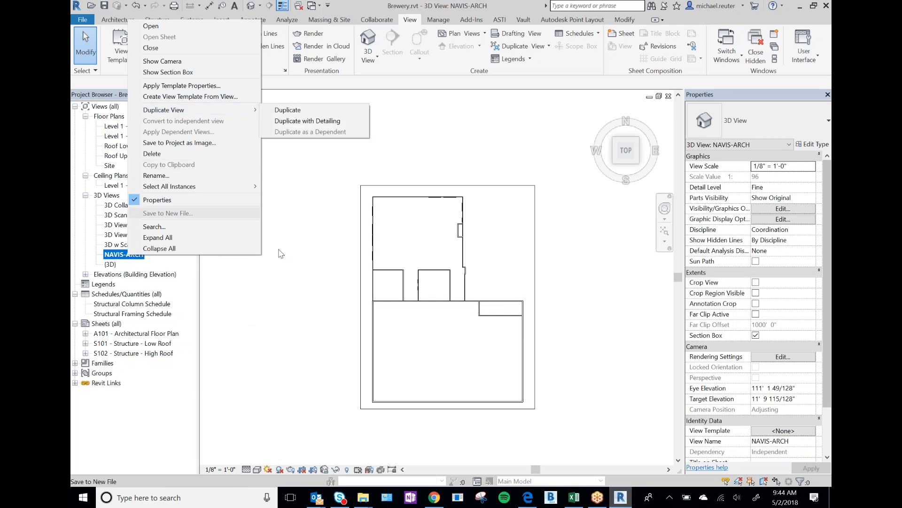
click(295, 291)
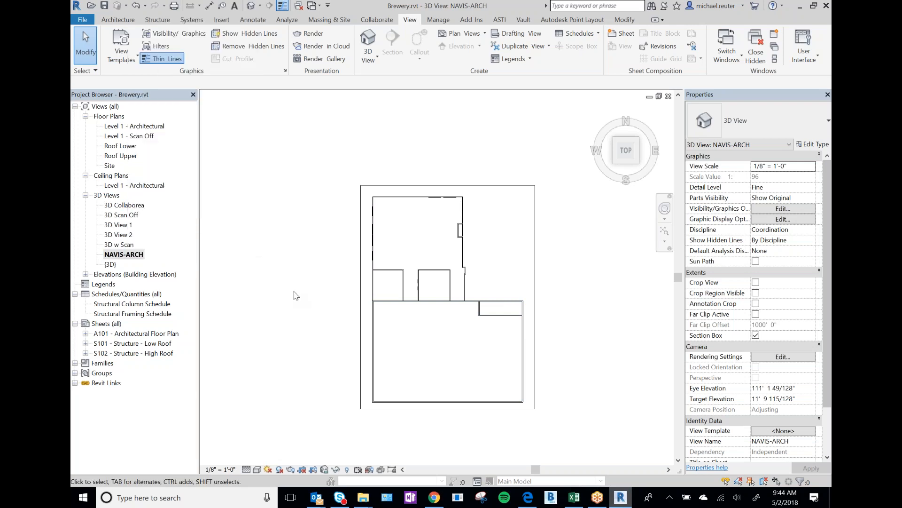
right_click(132, 256)
click(282, 318)
Open the {3D} view and hide its two roof elements to expose the structural framing
double_click(110, 264)
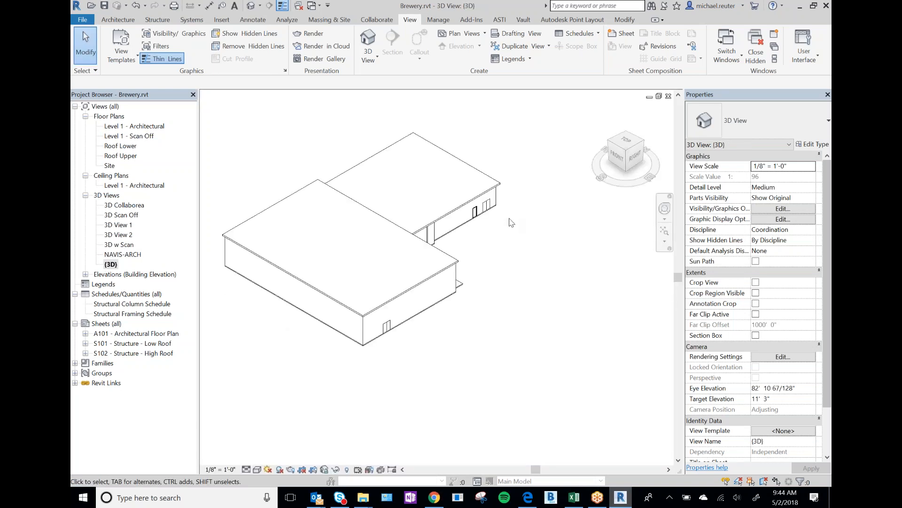
click(433, 275)
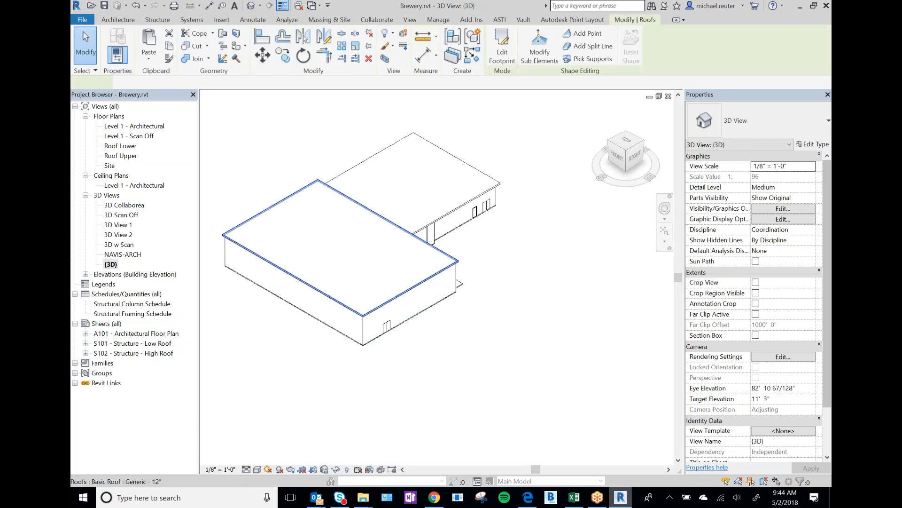
ctrl+click(456, 211)
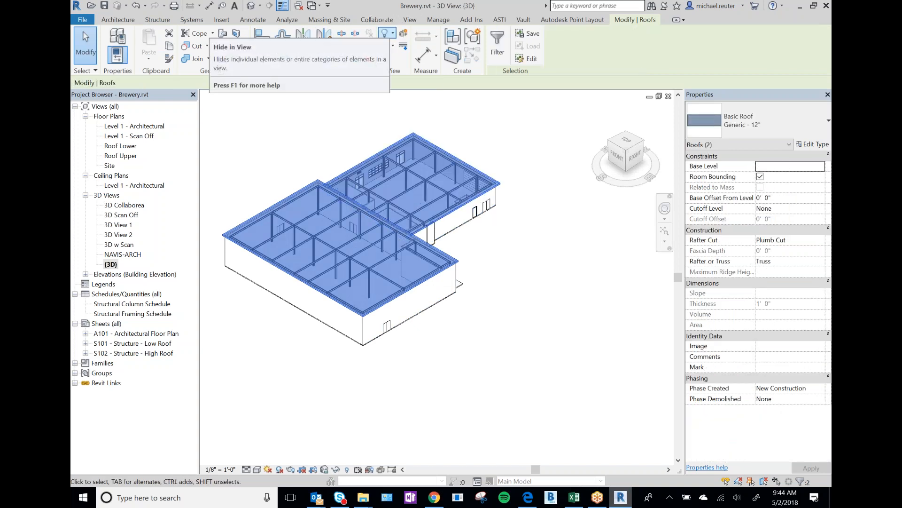
click(387, 33)
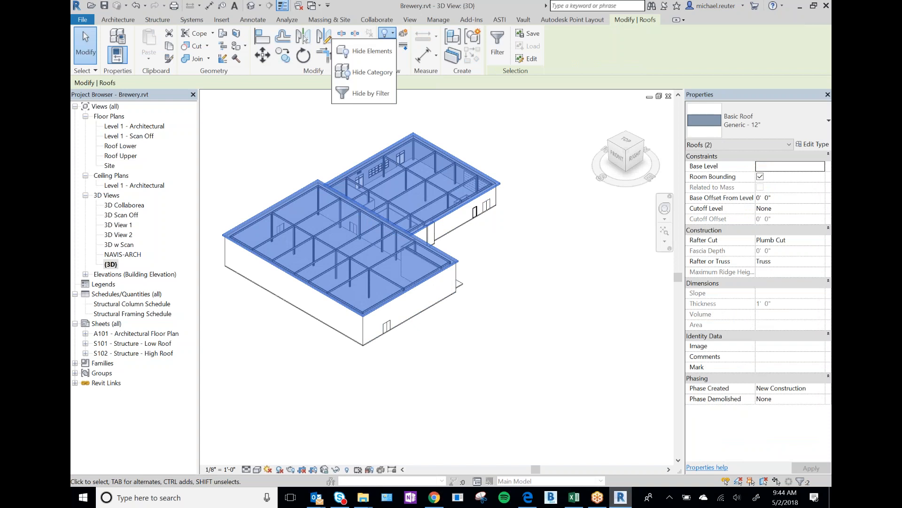
click(371, 50)
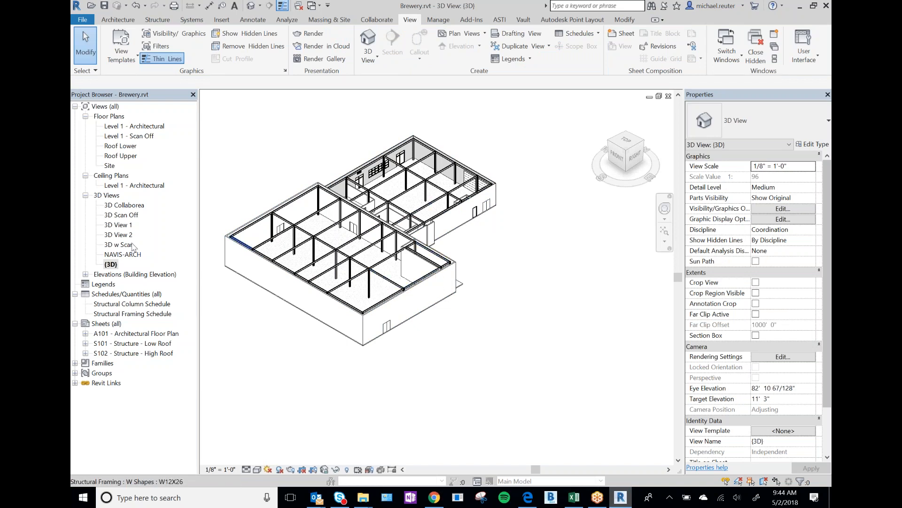
Reopen the NAVIS-ARCH 3D view and duplicate it as an independent view
double_click(123, 254)
right_click(124, 255)
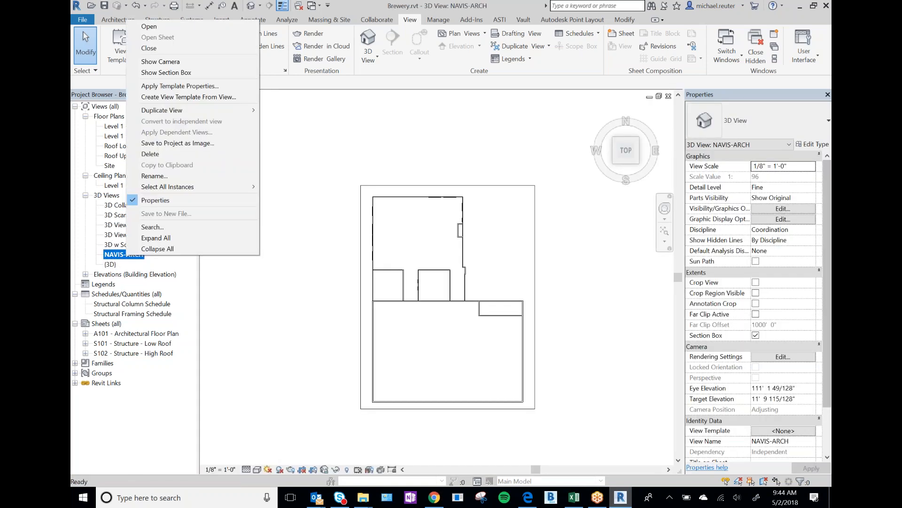
mouse_move(193, 111)
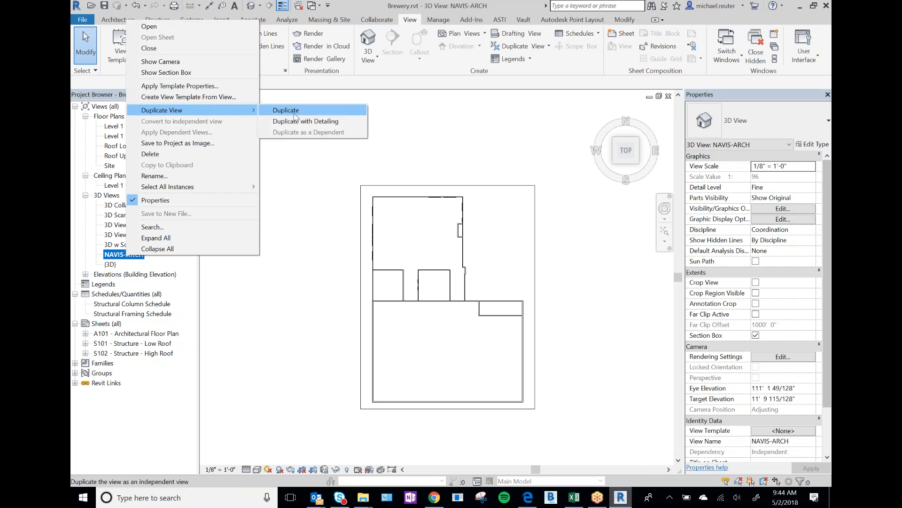
click(306, 116)
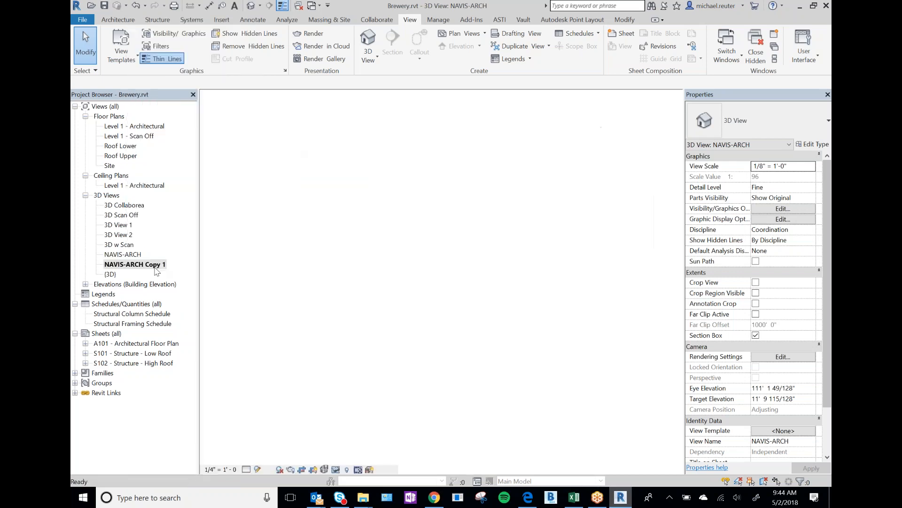
Rename the duplicated 3D view as NAVIS-STEEL
right_click(130, 266)
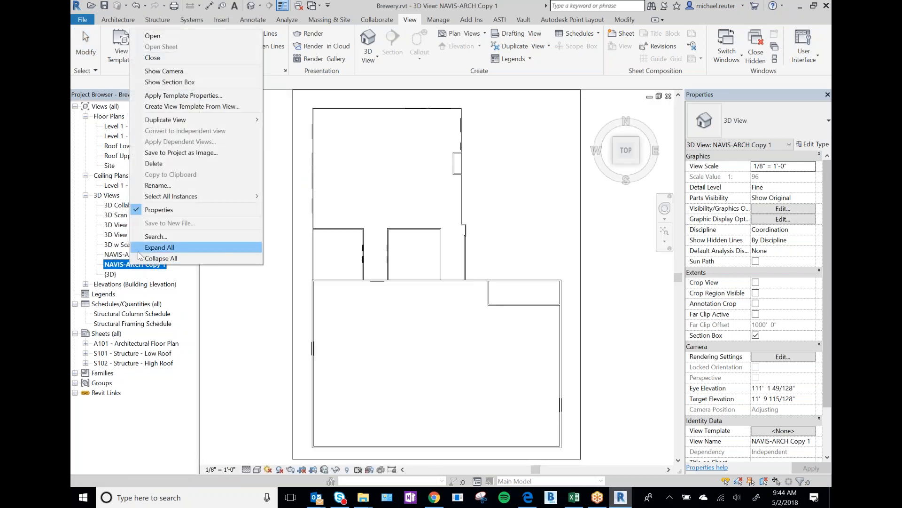
click(119, 267)
click(122, 256)
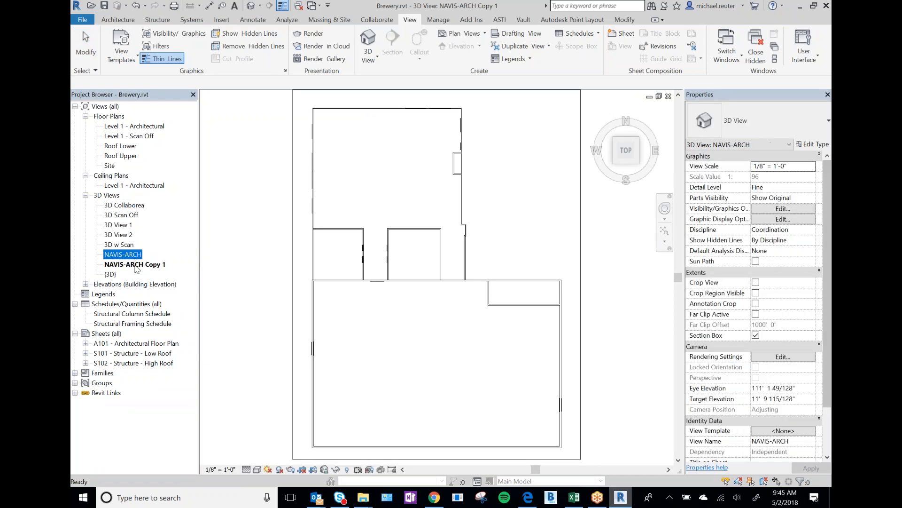
click(136, 266)
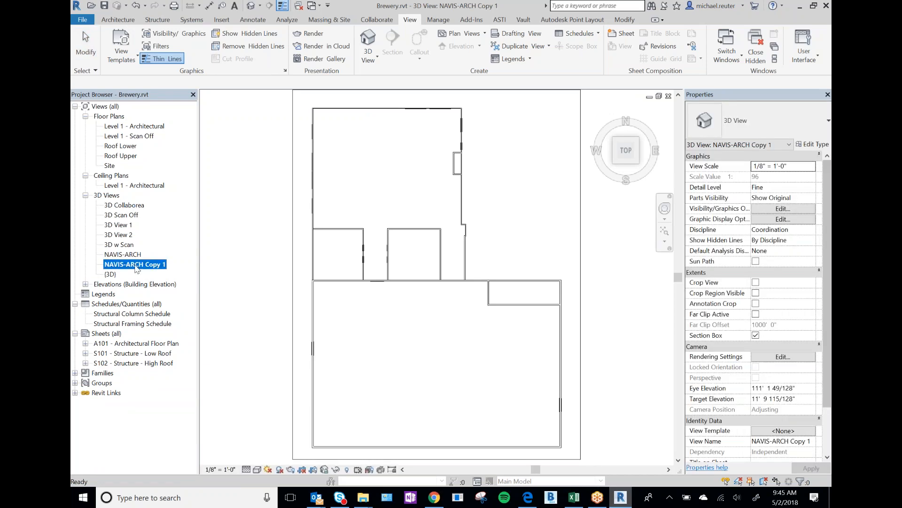
right_click(136, 265)
click(172, 185)
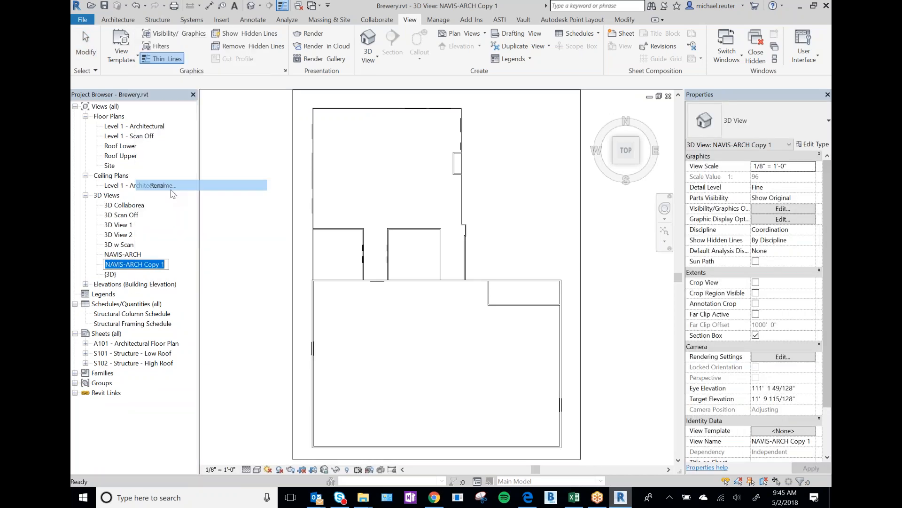
double_click(135, 264)
key(shift+End)
text(STE)
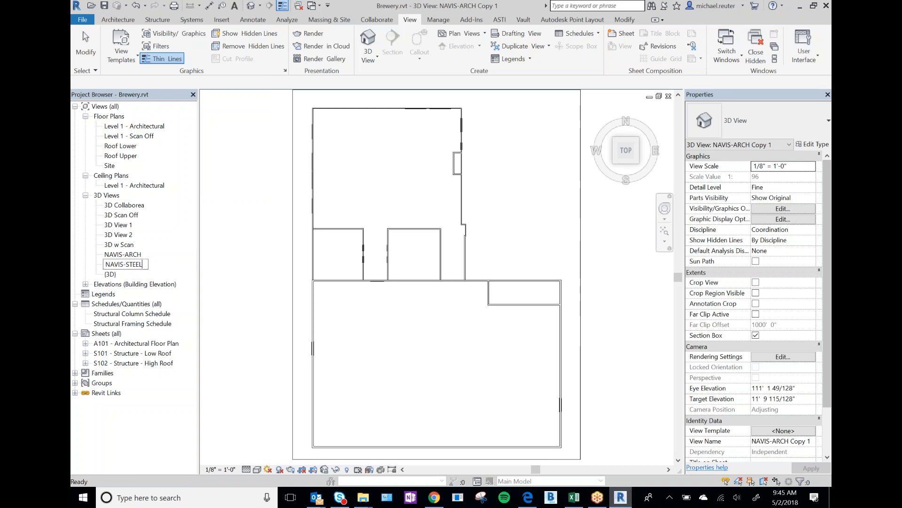
text(EL)
key(Return)
Switch to File Explorer, open the NAVISWORKS folder inside Yates to examine its NWC files, and return to Revit
mouse_move(363, 497)
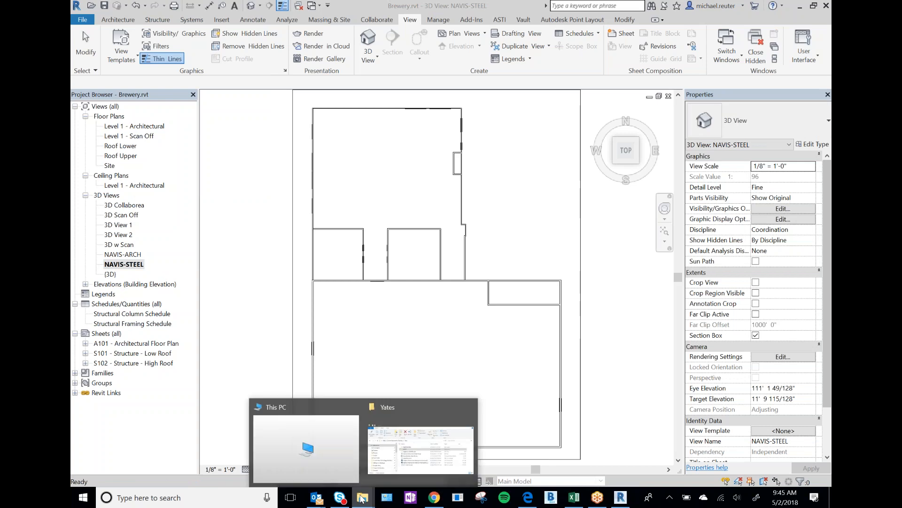
click(388, 458)
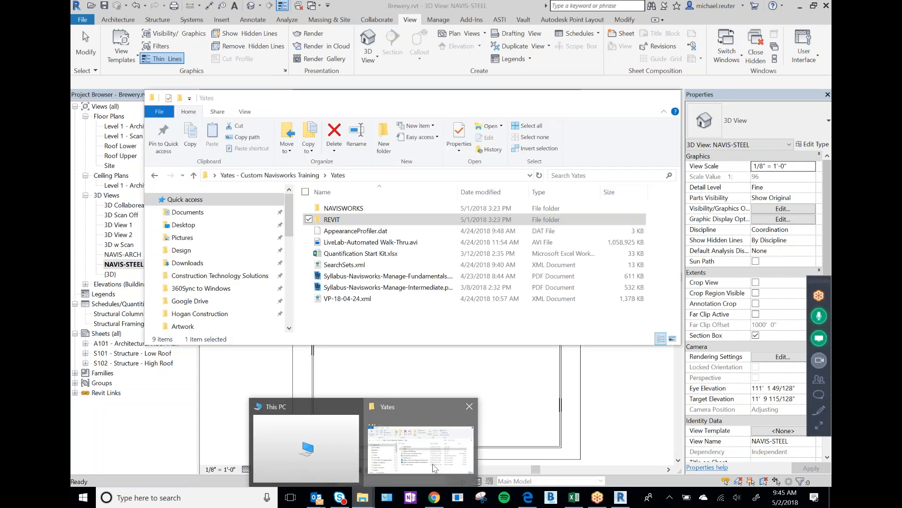
double_click(350, 210)
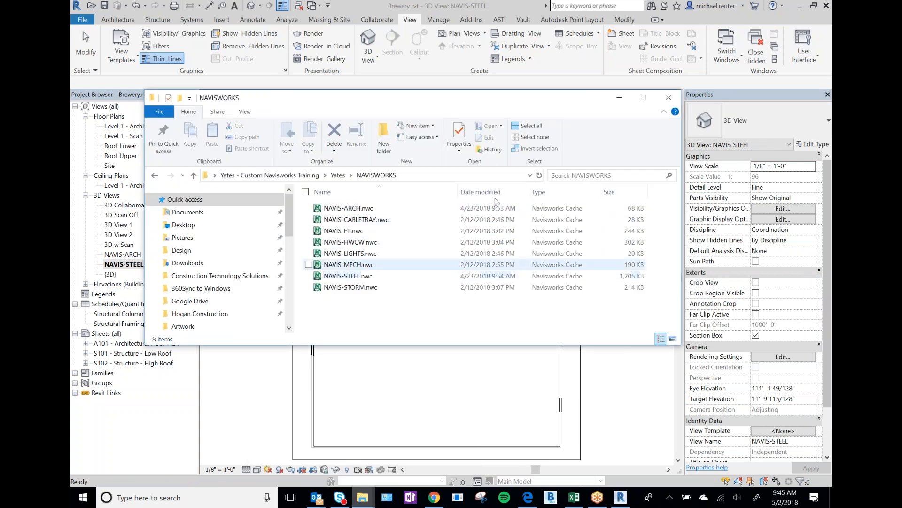
click(626, 409)
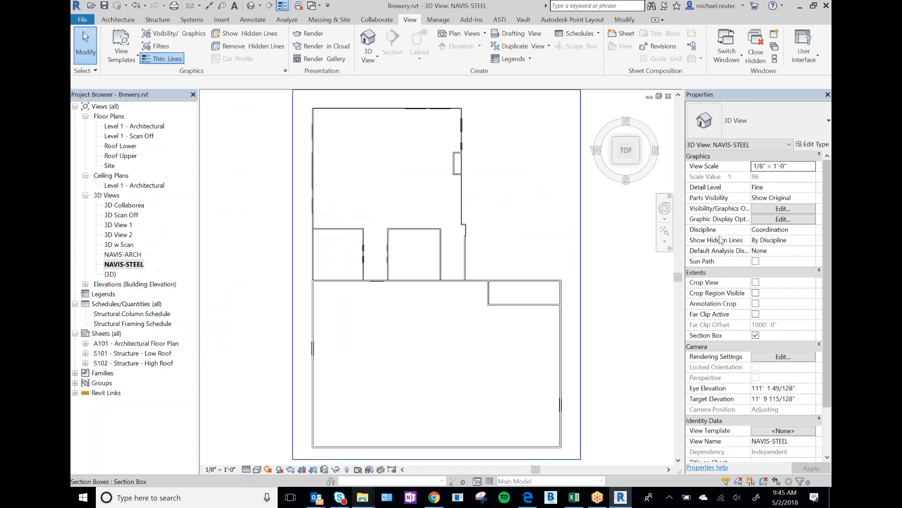
Turn off all model categories in the NAVIS-STEEL view's visibility overrides, leaving only Columns turned on
click(774, 209)
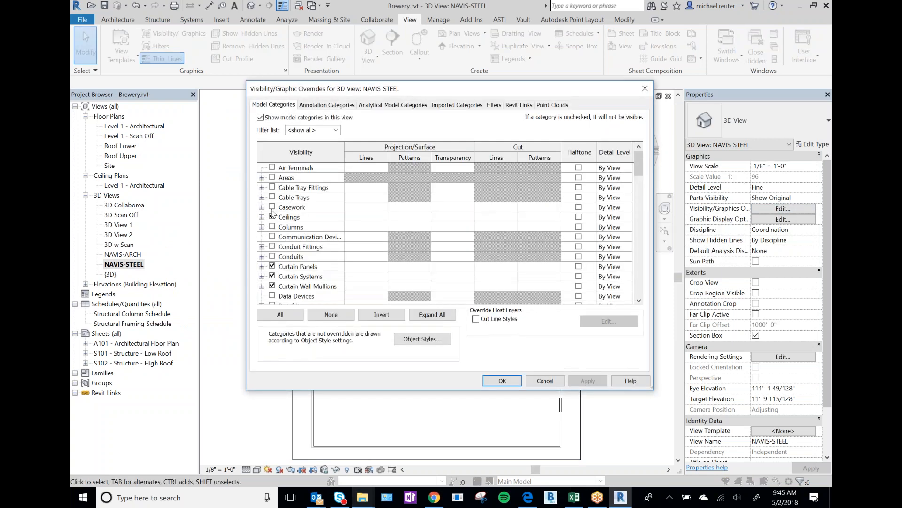
click(291, 315)
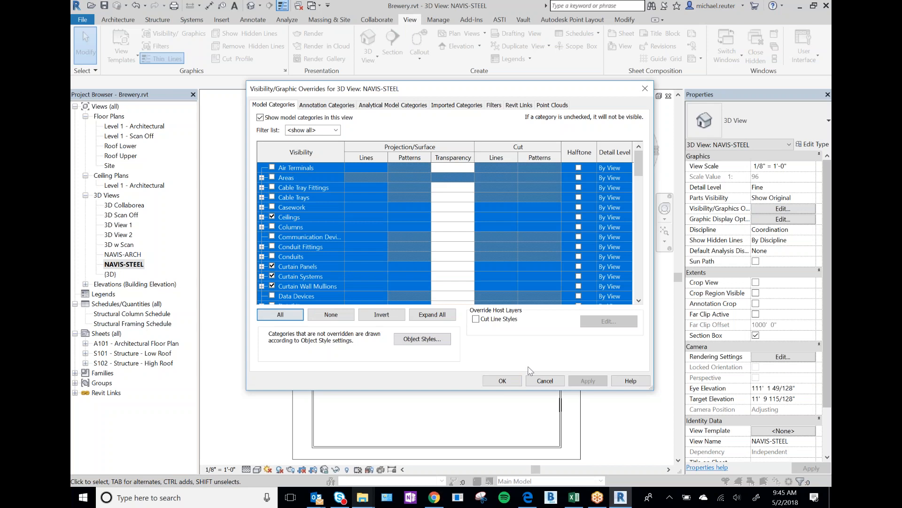
click(272, 286)
click(296, 227)
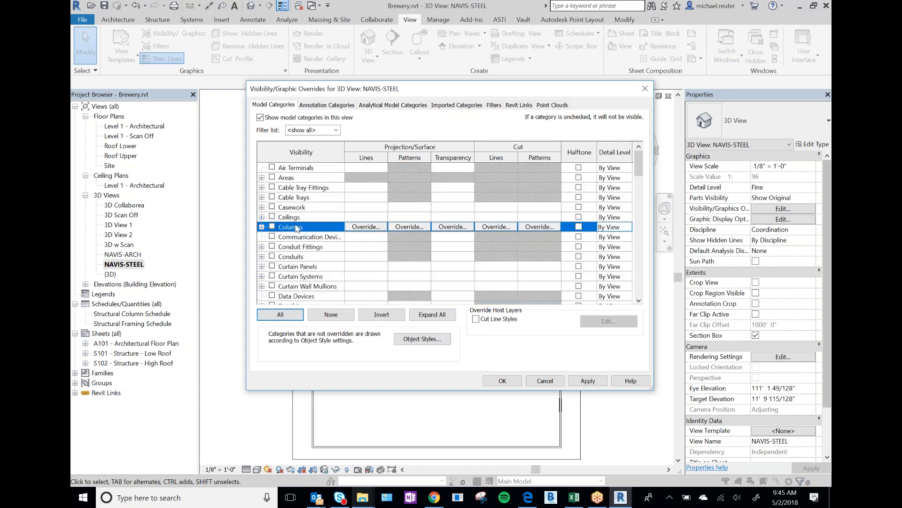
scroll(316, 224, down, 3)
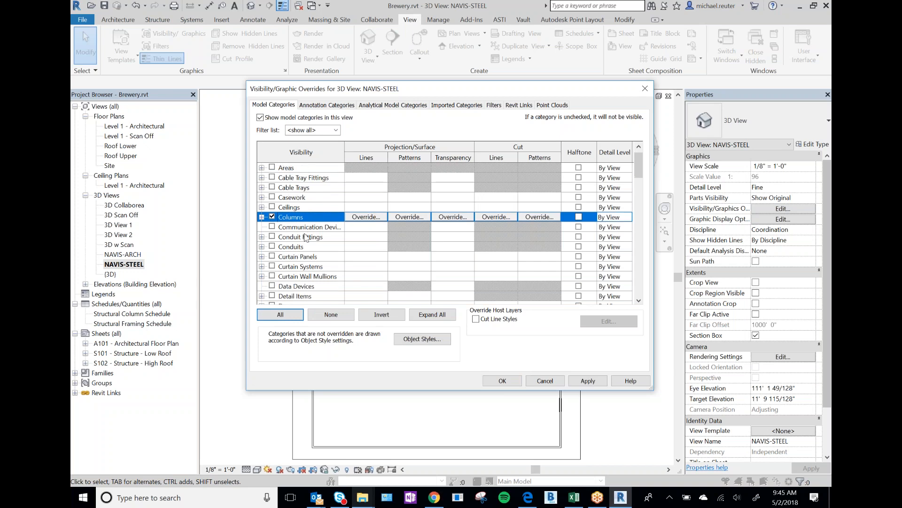
Turn on all structural model categories, from Structural Area Reinforcement through Structural Trusses, in the visibility overrides
scroll(305, 236, down, 6)
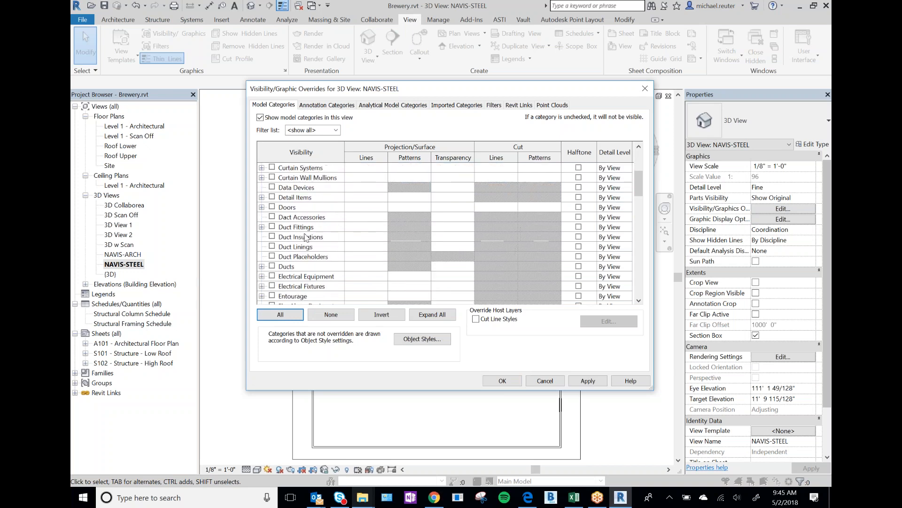
scroll(305, 237, down, 4)
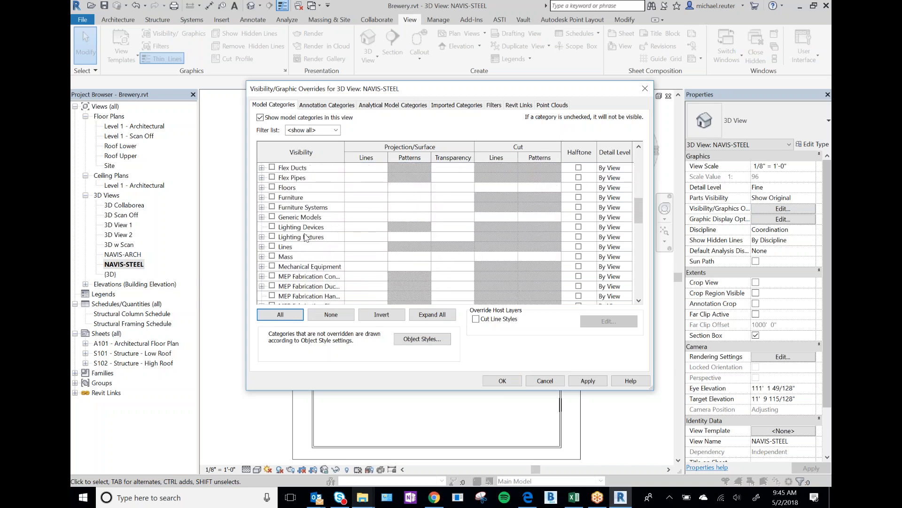
scroll(306, 237, down, 6)
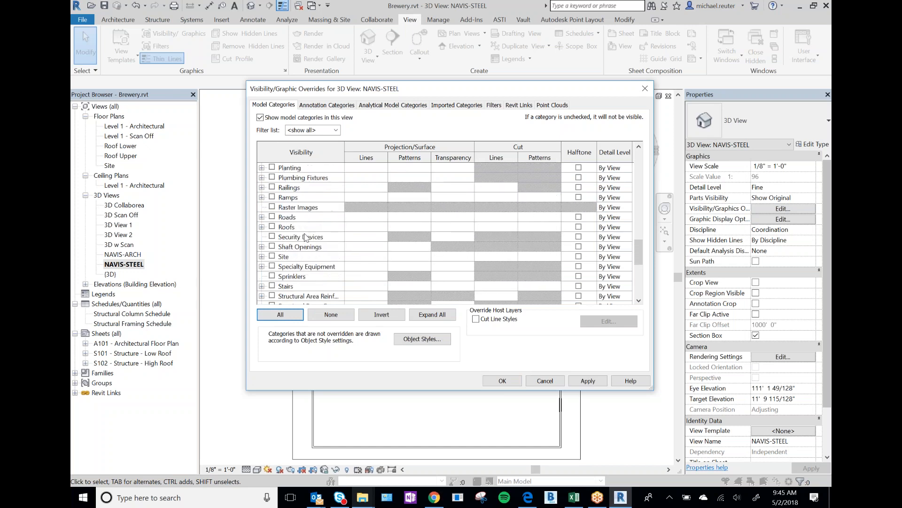
click(291, 238)
scroll(292, 241, down, 3)
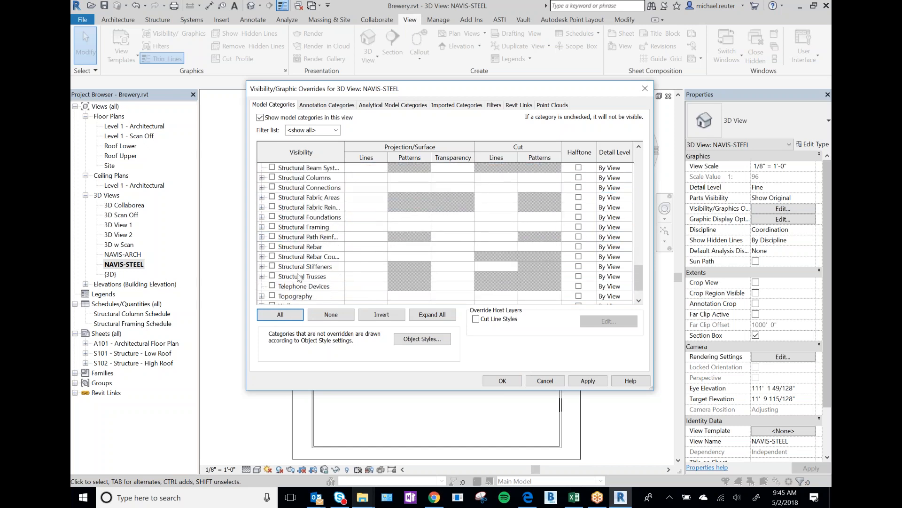
shift+click(299, 276)
scroll(296, 270, down, 1)
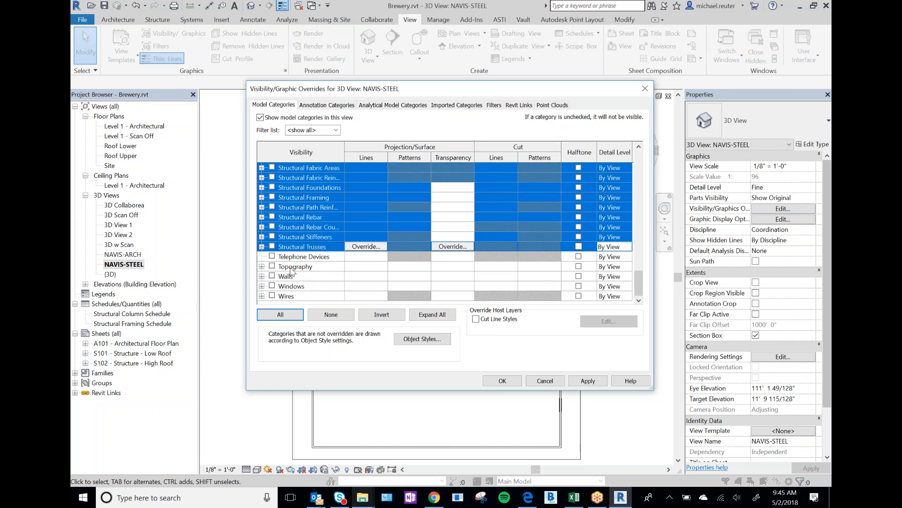
scroll(277, 235, up, 2)
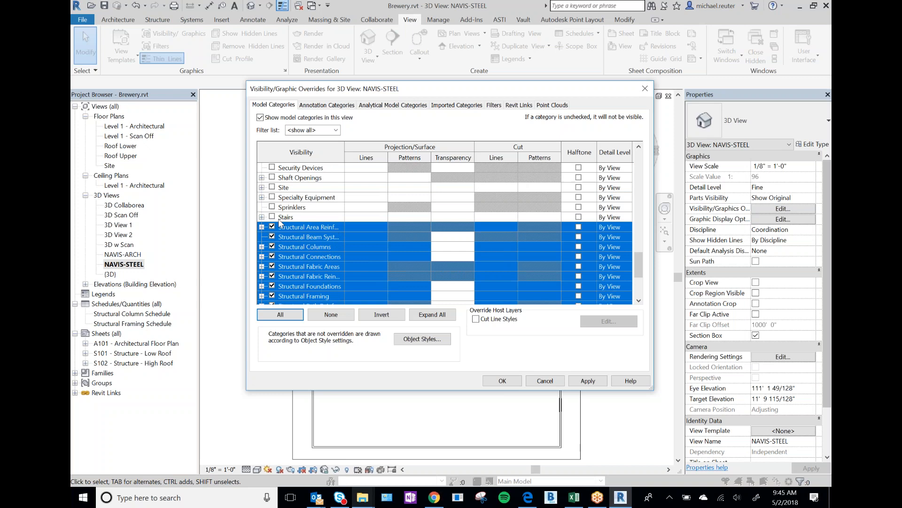
Turn on the Roofs category as well and apply the visibility overrides to the NAVIS-STEEL view
scroll(285, 222, up, 2)
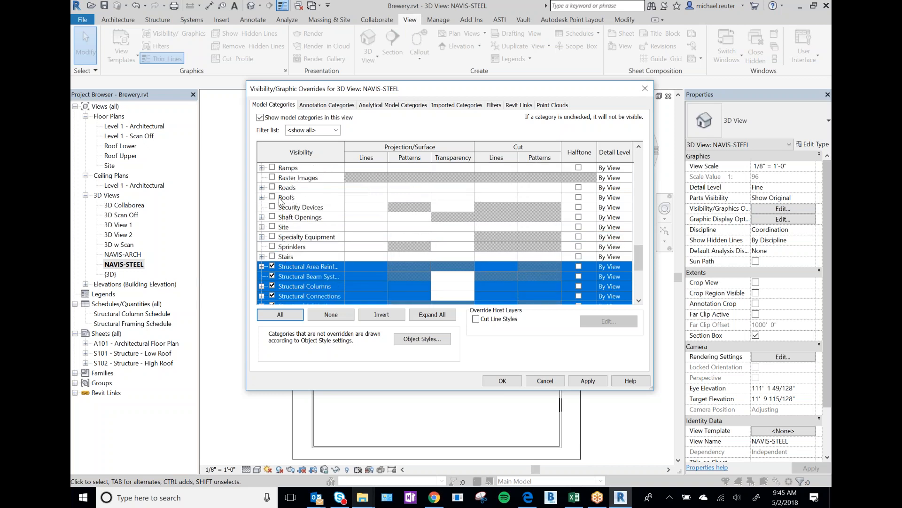
scroll(281, 201, up, 1)
click(272, 217)
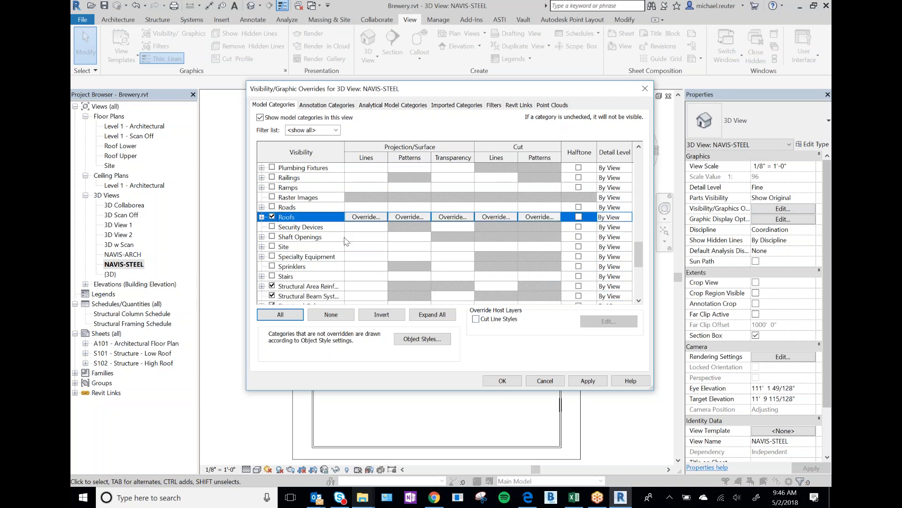
click(588, 380)
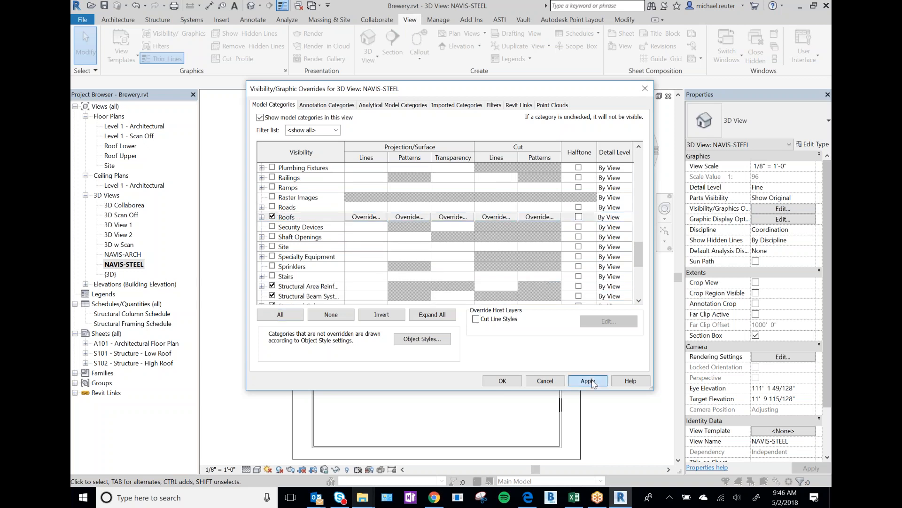
click(503, 381)
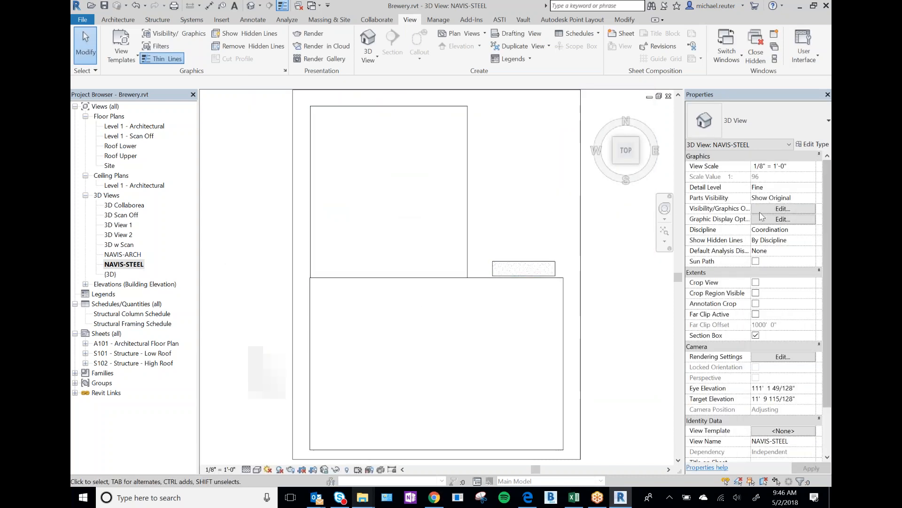
Turn off the Roofs category in the NAVIS-STEEL view's visibility overrides and apply the change
click(774, 210)
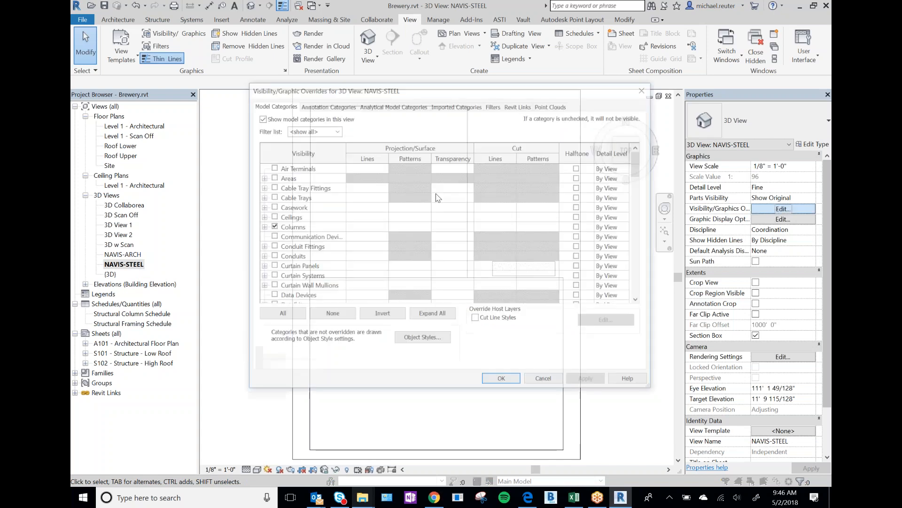
scroll(290, 242, down, 6)
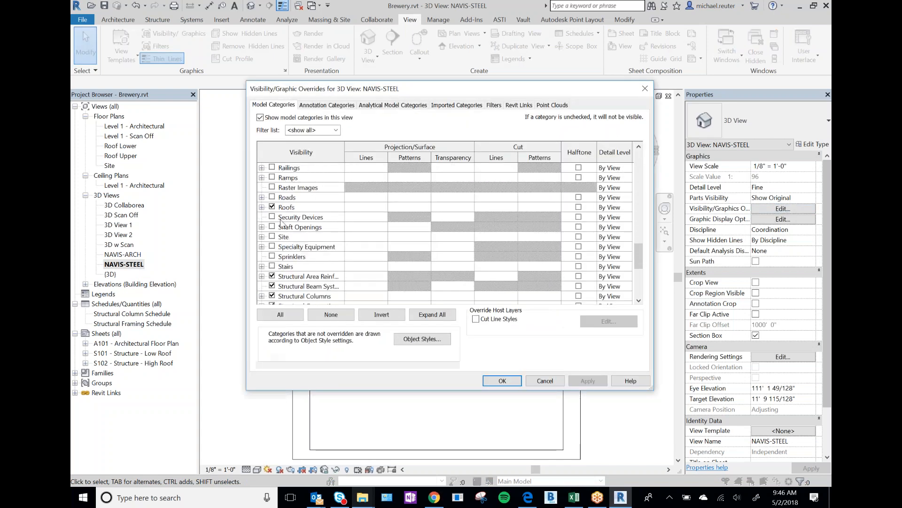
click(272, 207)
click(582, 382)
click(511, 382)
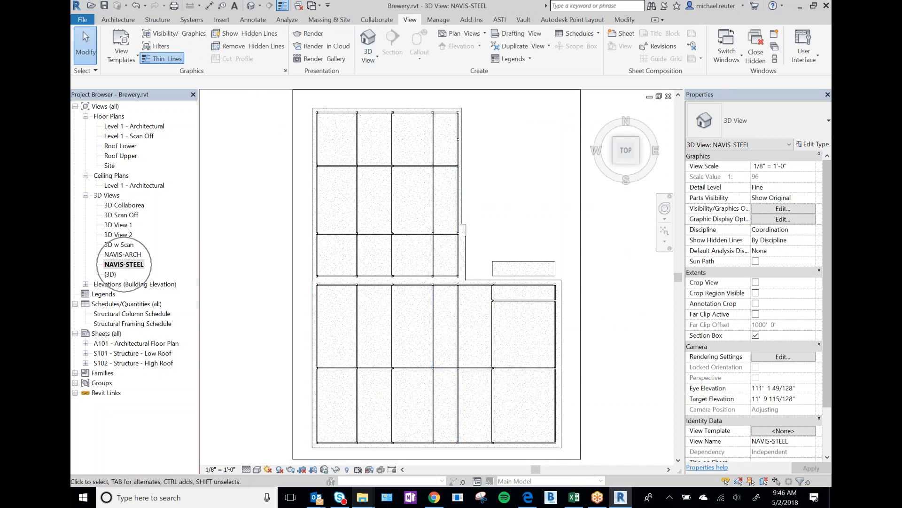
Check the NAVIS-STEEL view's detail level and select the NAVIS-ARCH view in the project browser
mouse_move(267, 482)
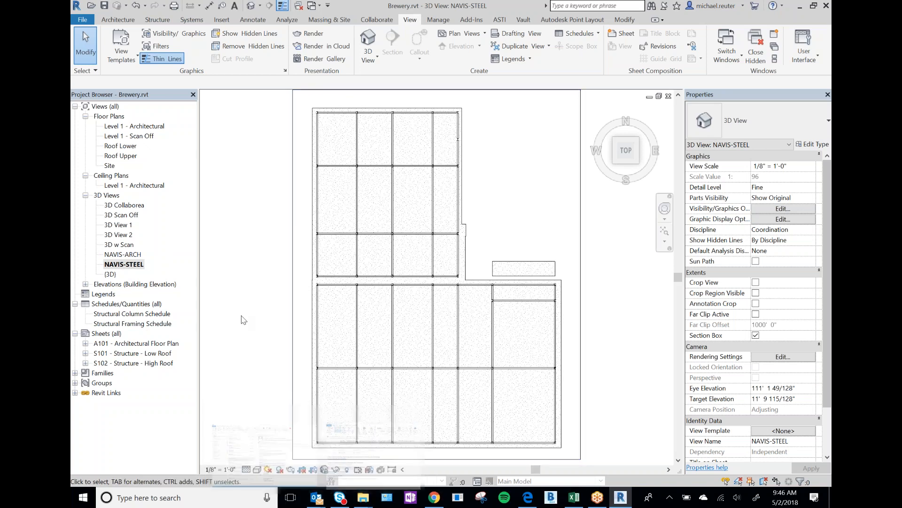
click(246, 469)
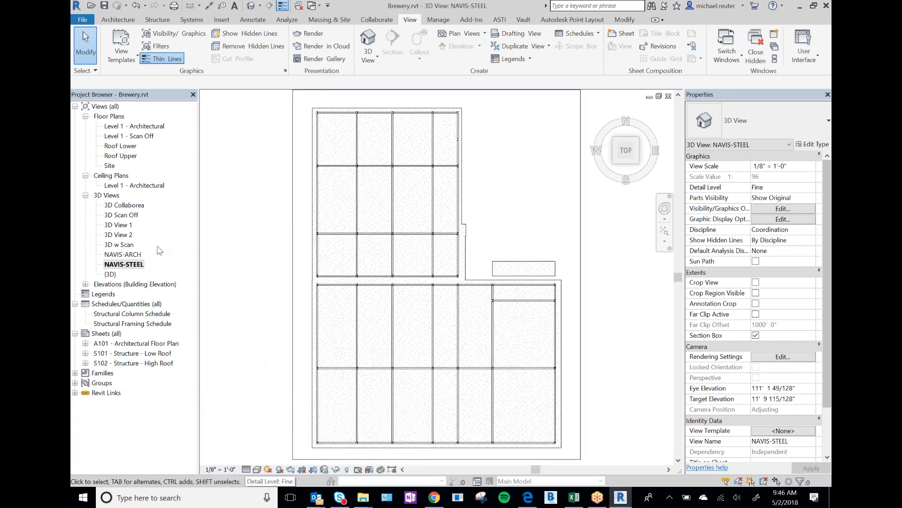
double_click(126, 254)
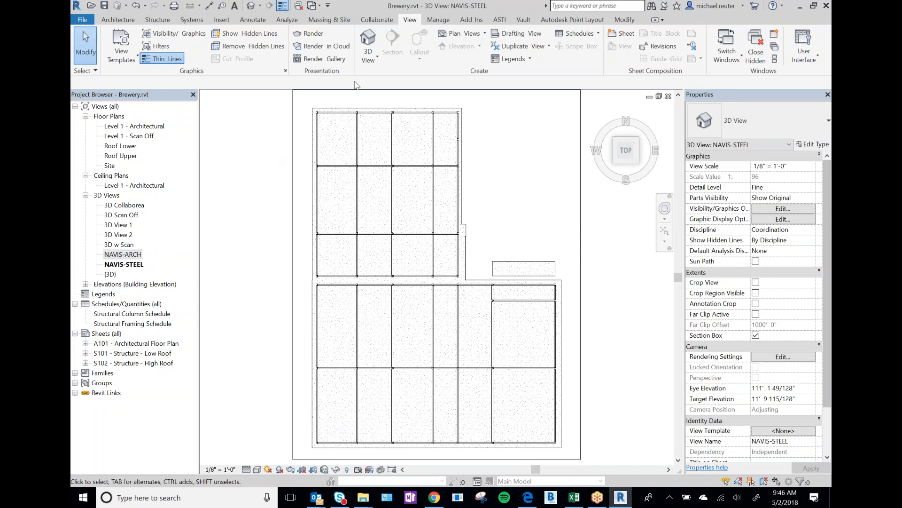
Look over the add-ins for sharing the model, including the external tools list and the BIM 360 Glue command
click(474, 19)
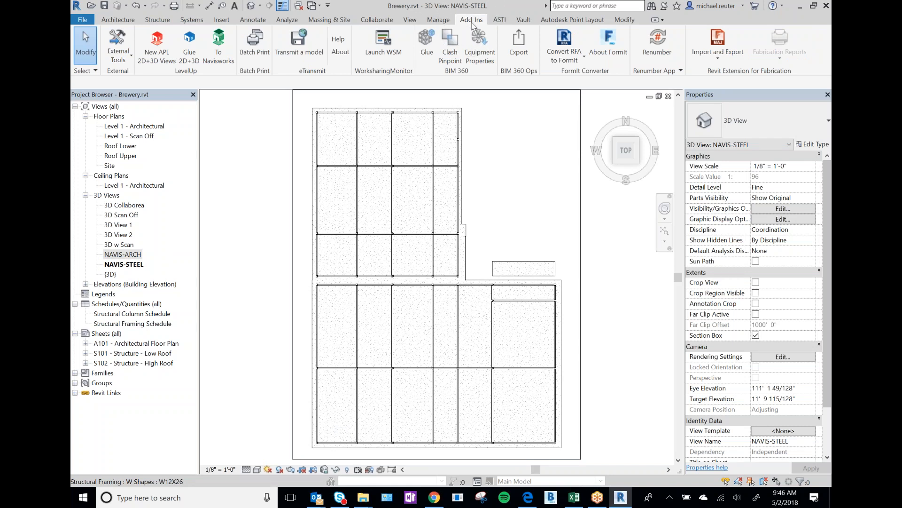
click(127, 57)
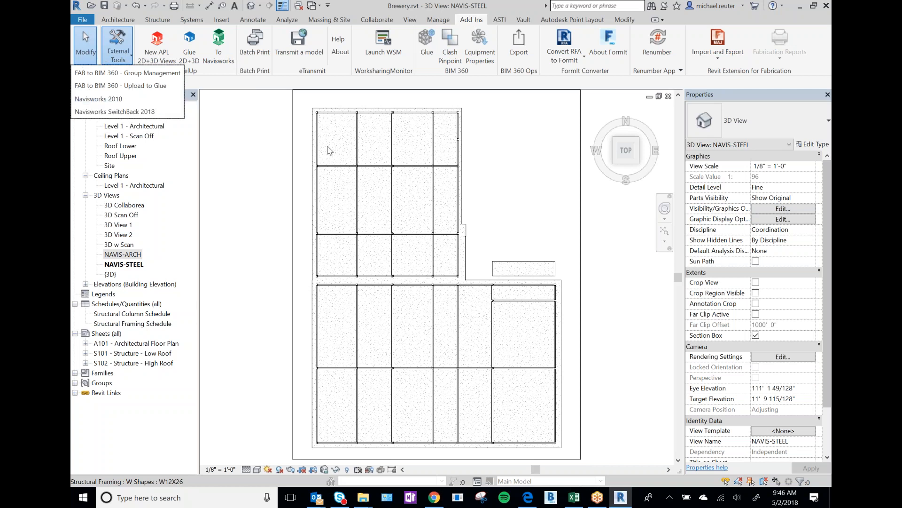
click(283, 149)
key(ctrl)
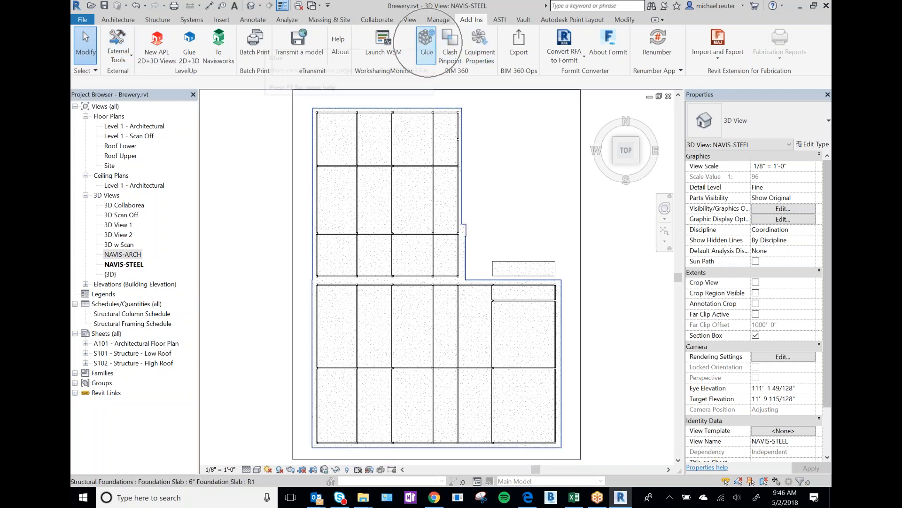
click(426, 50)
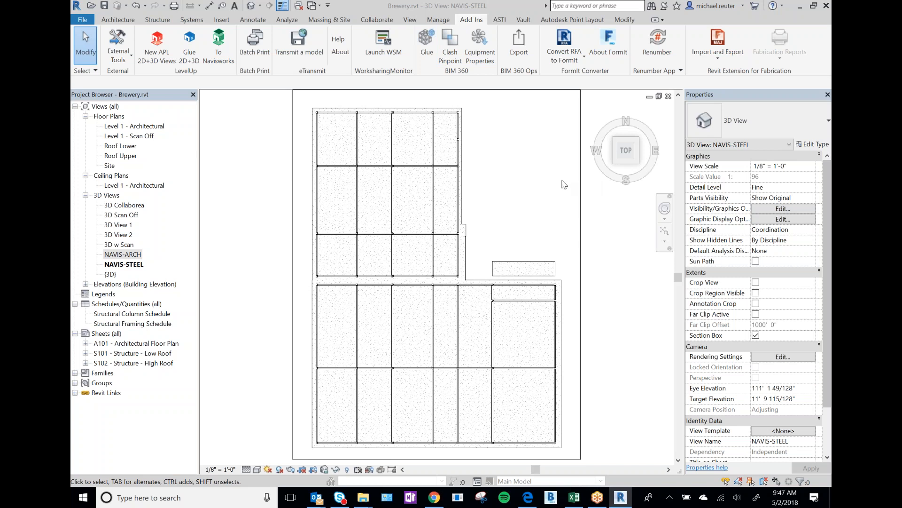
click(430, 45)
click(427, 42)
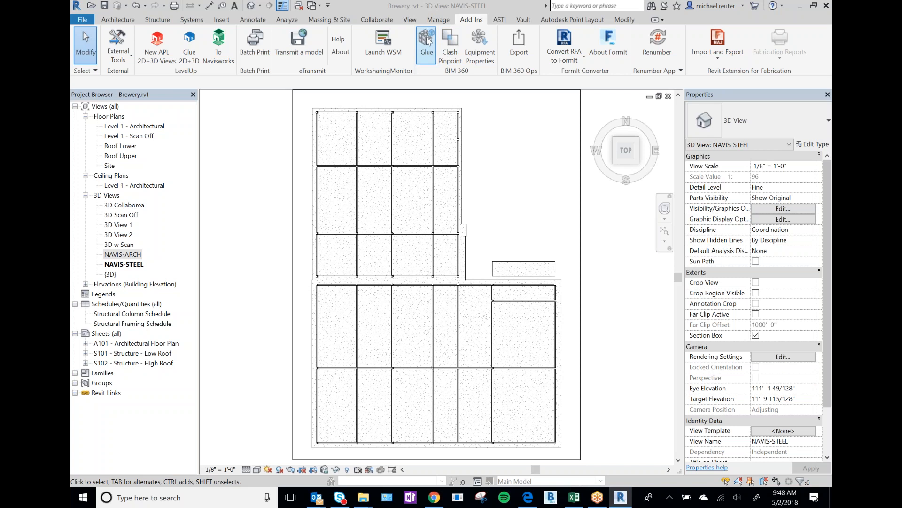
click(427, 41)
key(ctrl)
key(ctrl)
key(ctrl)
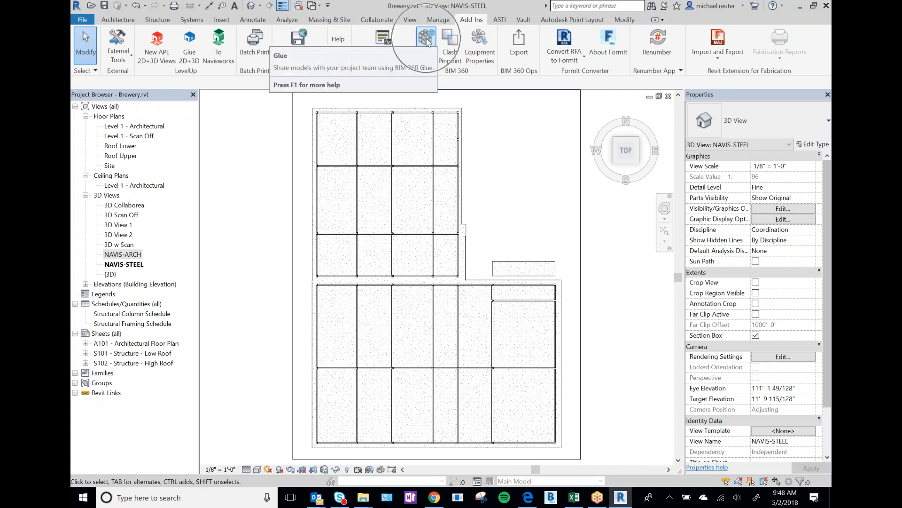
click(426, 42)
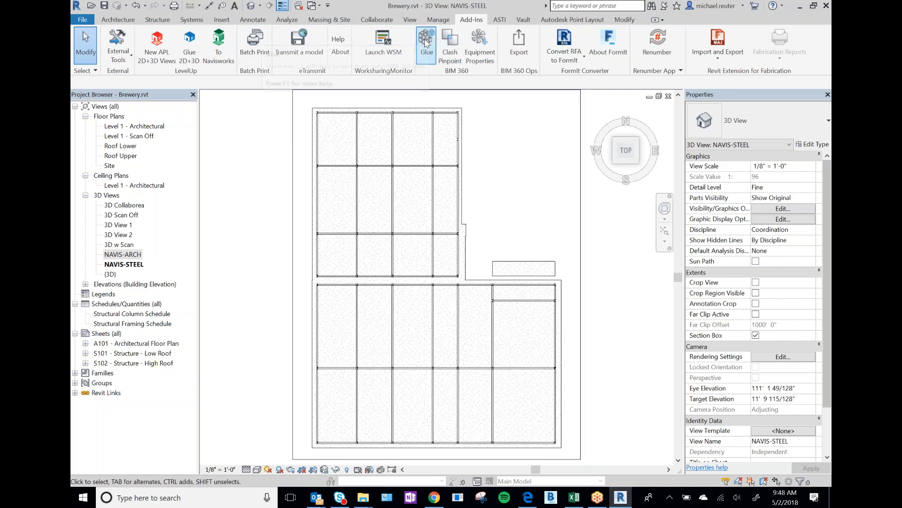
Start the Navisworks 2018 export and set the save location to the NAVISWORKS folder inside Yates - Custom Navisworks Training on the desktop
click(125, 47)
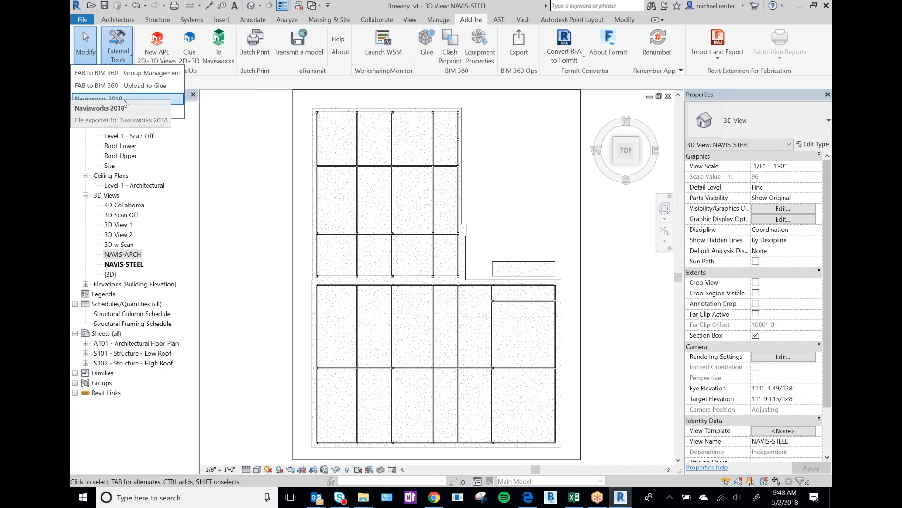
click(120, 52)
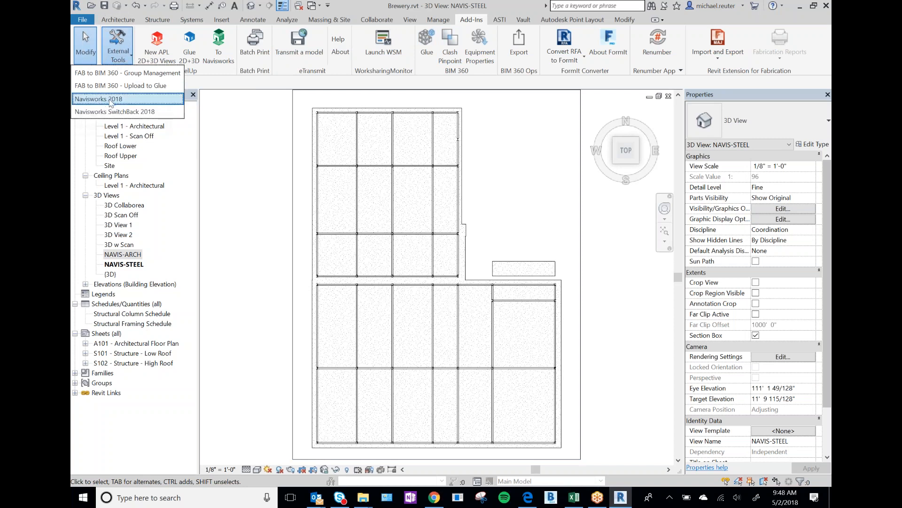
click(108, 100)
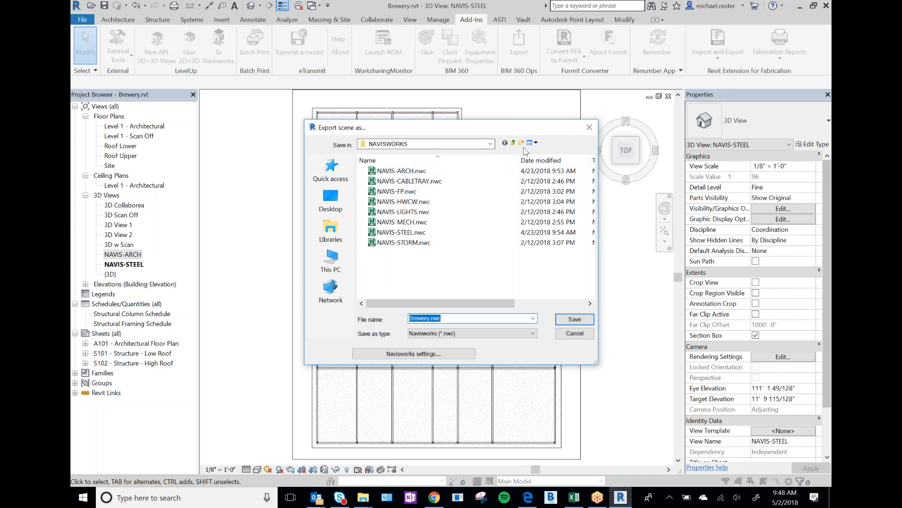
click(491, 144)
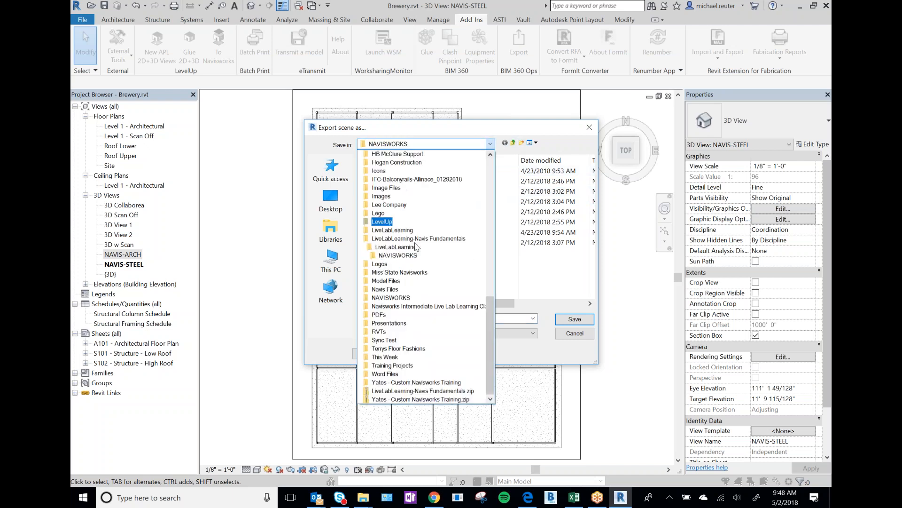
click(495, 145)
click(495, 146)
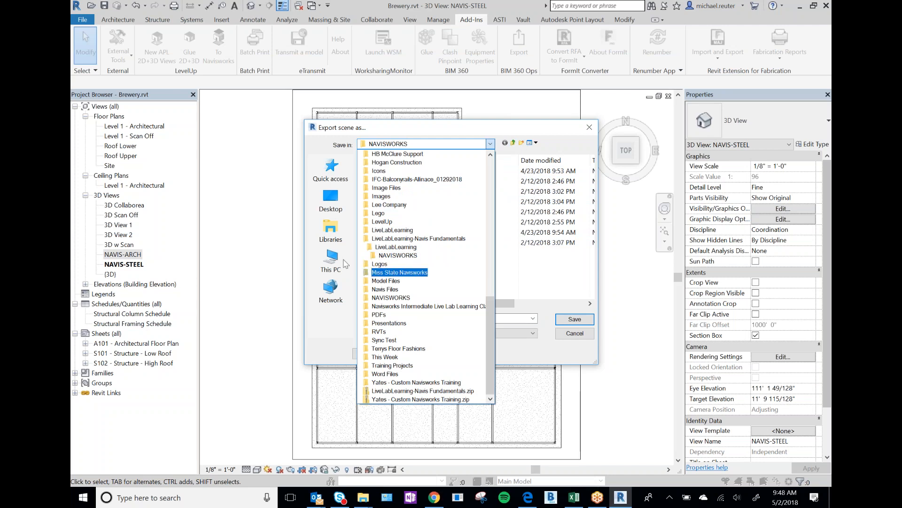
click(331, 200)
click(331, 200)
scroll(479, 254, down, 10)
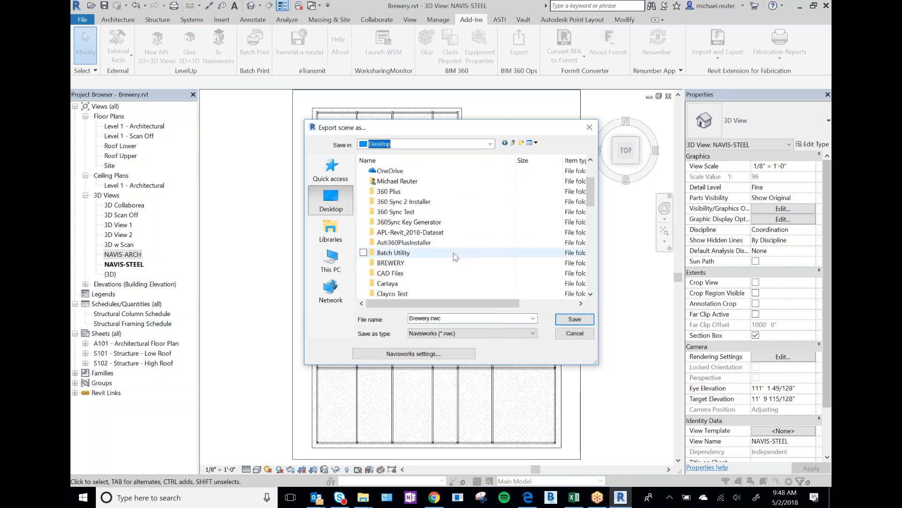
scroll(433, 243, down, 7)
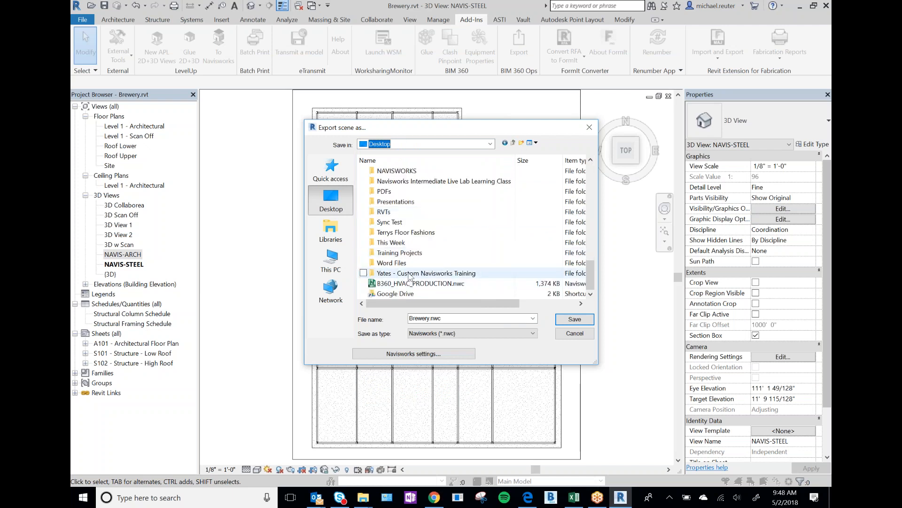
double_click(409, 275)
double_click(386, 172)
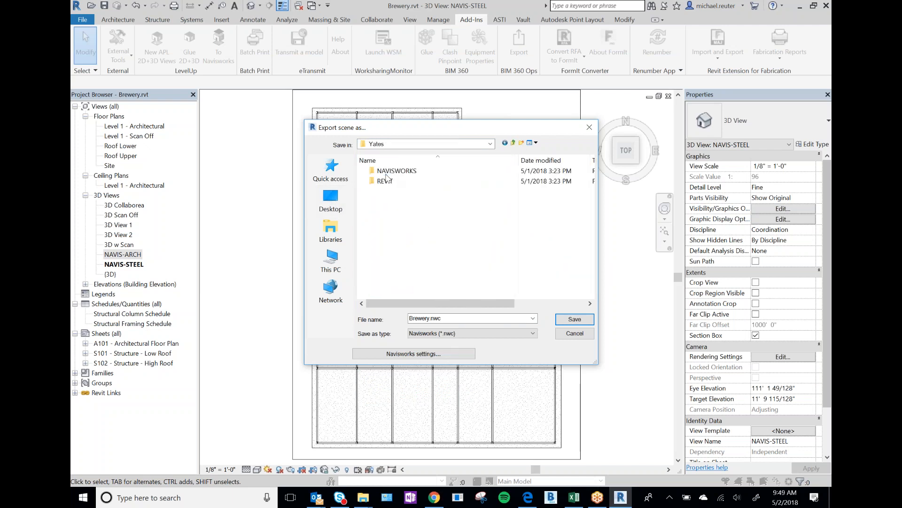
double_click(395, 172)
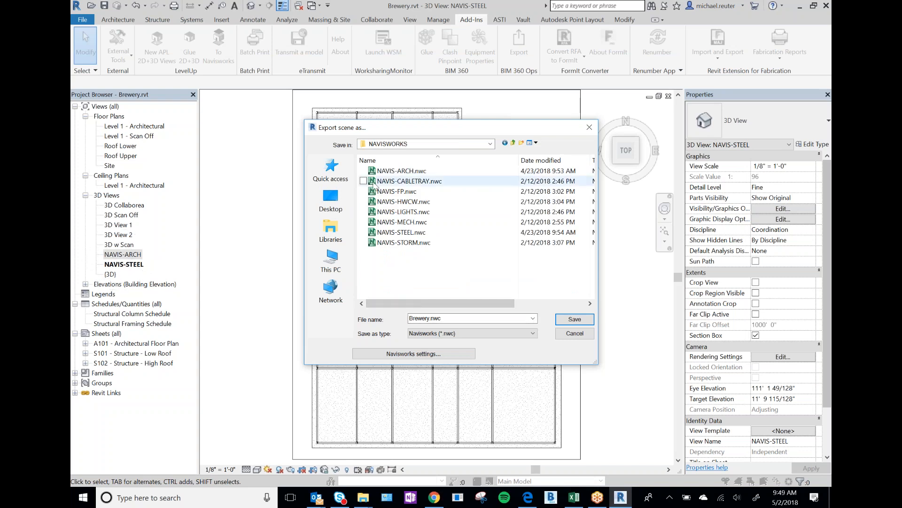
Choose NAVIS-ARCH.nwc as the export file and open the Navisworks export settings
click(394, 171)
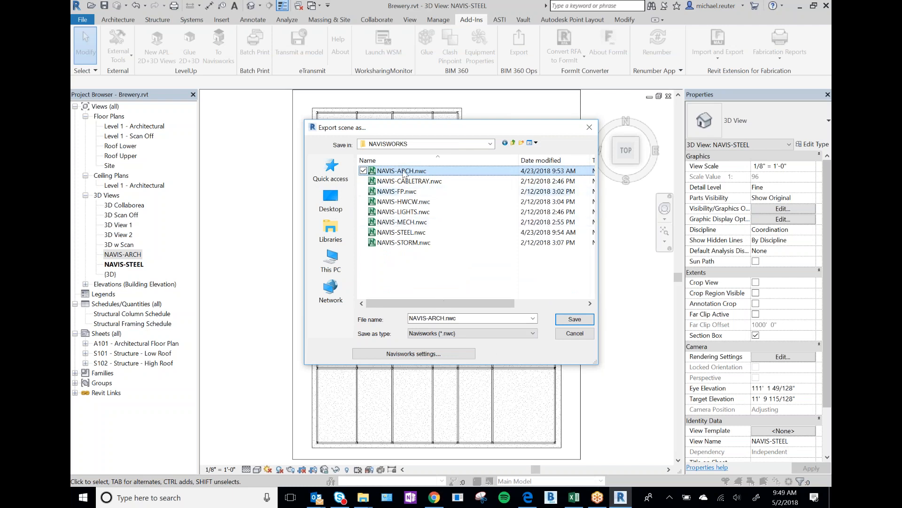
click(420, 355)
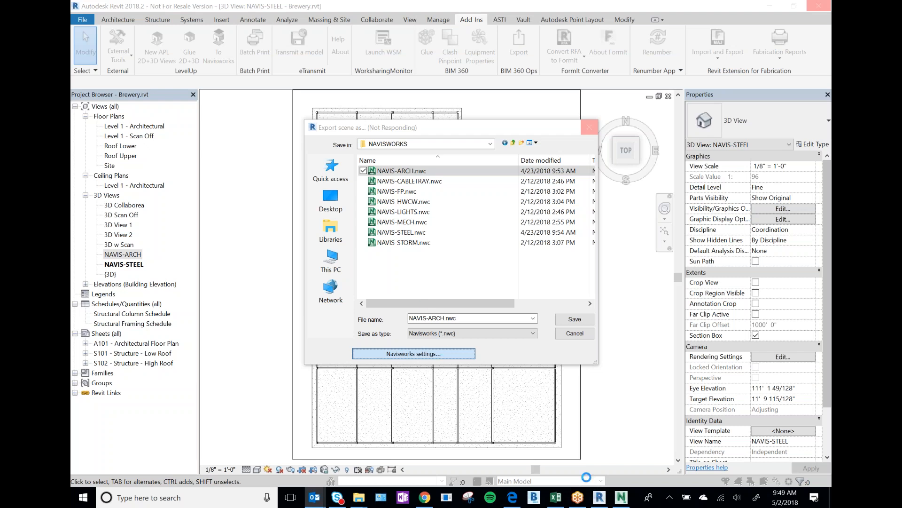
mouse_move(623, 499)
click(642, 468)
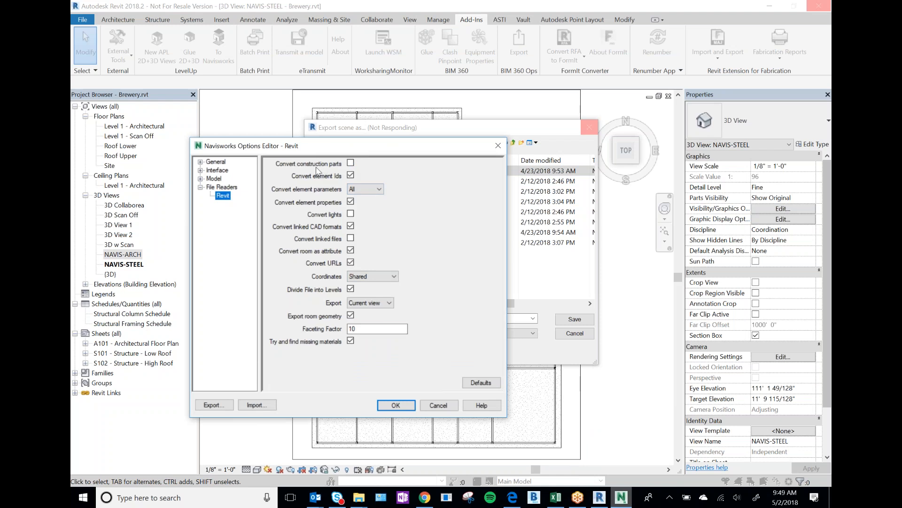
Review the Revit file reader options for the export, including element conversion, the coordinates choice and the exported view scope
key(ctrl)
key(ctrl)
key(ctrl)
key(ctrl)
key(ctrl)
click(362, 278)
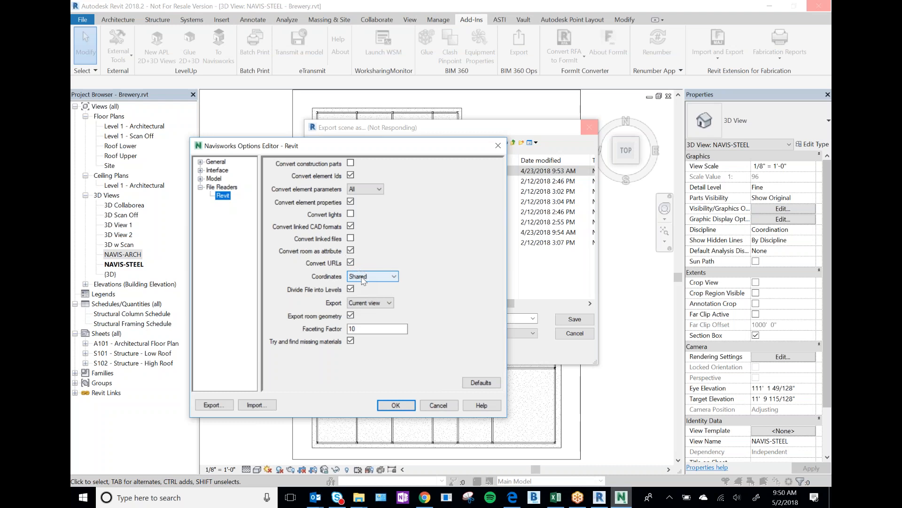
click(358, 277)
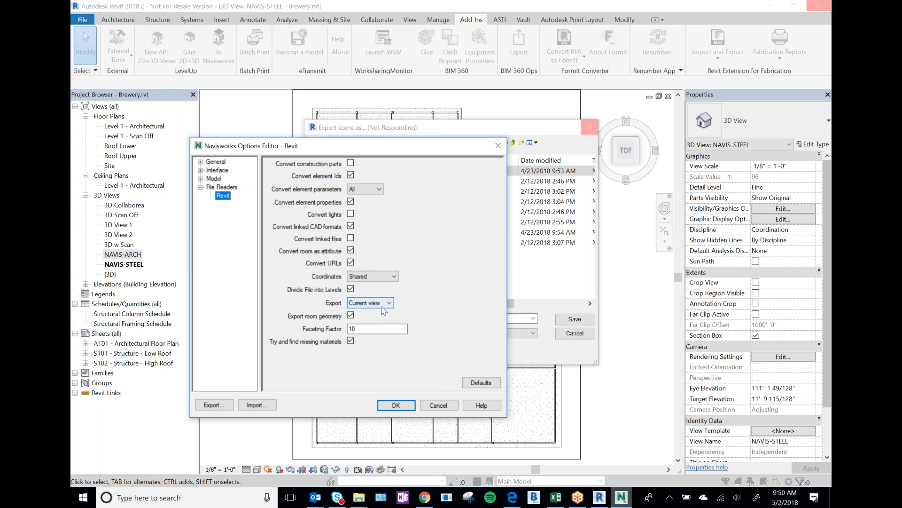
Turn off exporting room geometry, set the faceting factor to 10 and accept the Navisworks settings
click(350, 316)
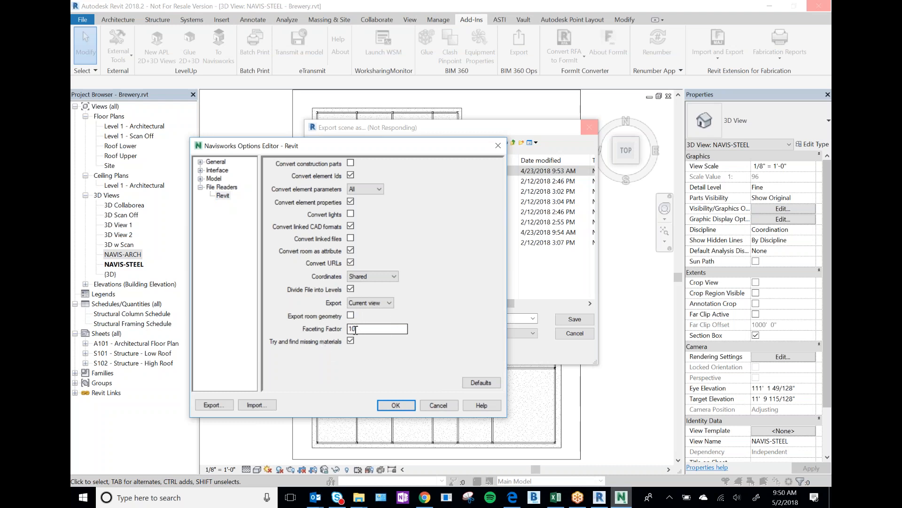
click(332, 330)
click(357, 330)
click(333, 331)
key(ctrl)
key(ctrl)
drag(362, 328, 345, 328)
text(10)
double_click(350, 329)
click(386, 328)
click(397, 406)
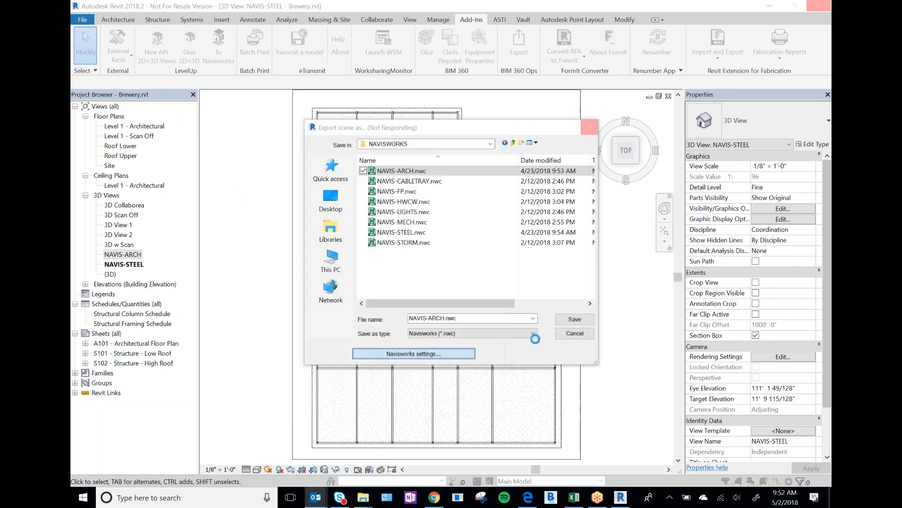
Export the open NAVIS-STEEL view to NAVIS-ARCH.nwc, replacing the existing file
click(575, 320)
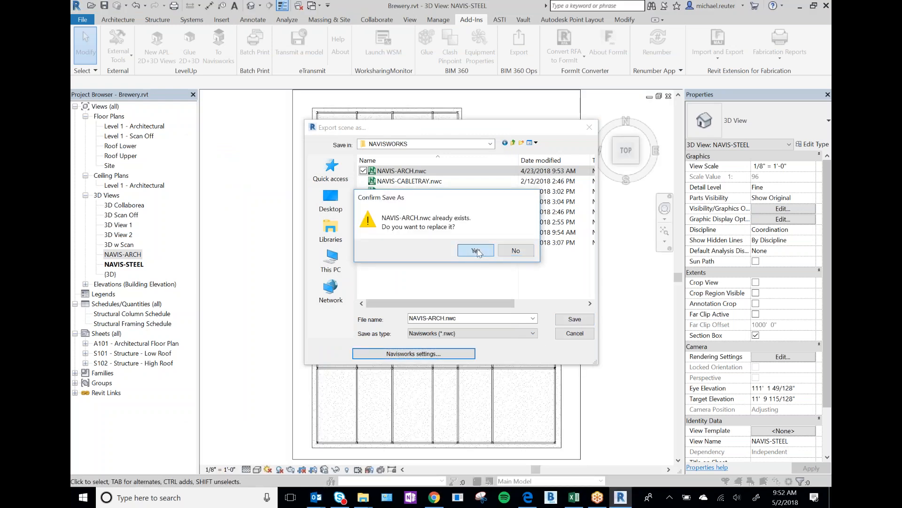
click(476, 251)
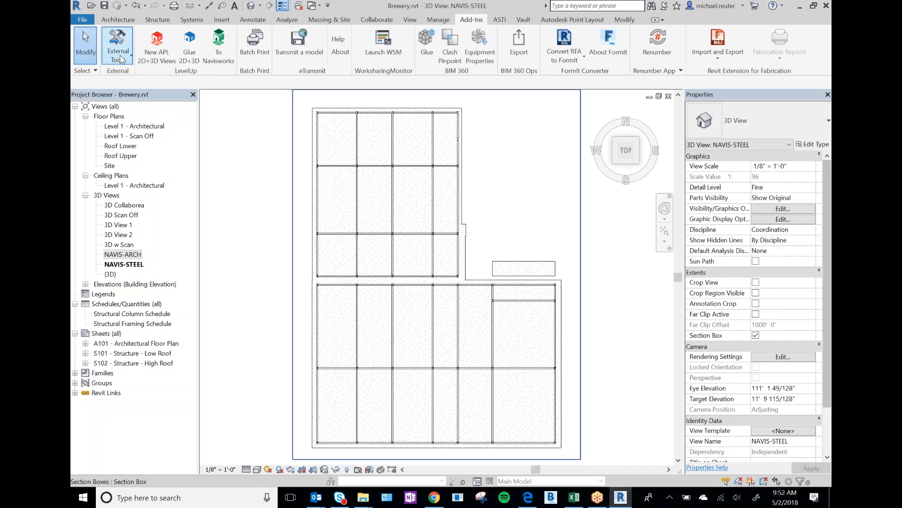
click(118, 52)
click(118, 100)
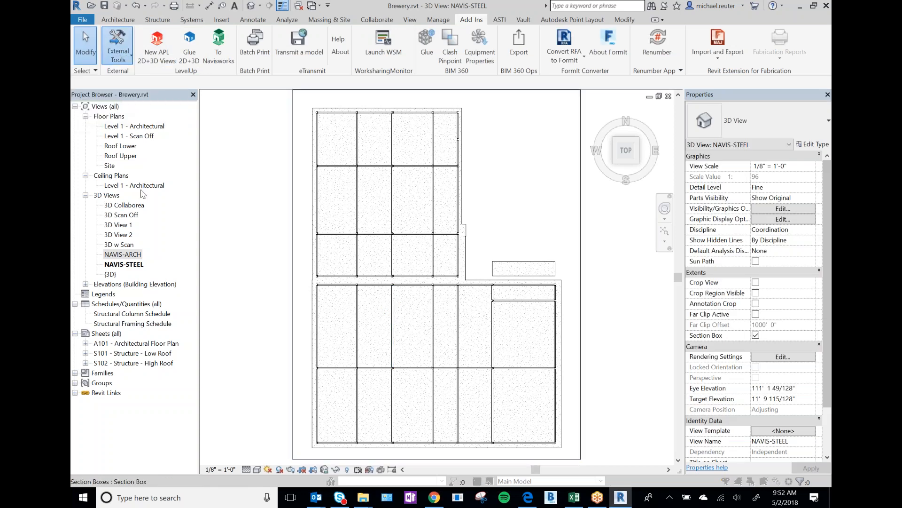
click(575, 334)
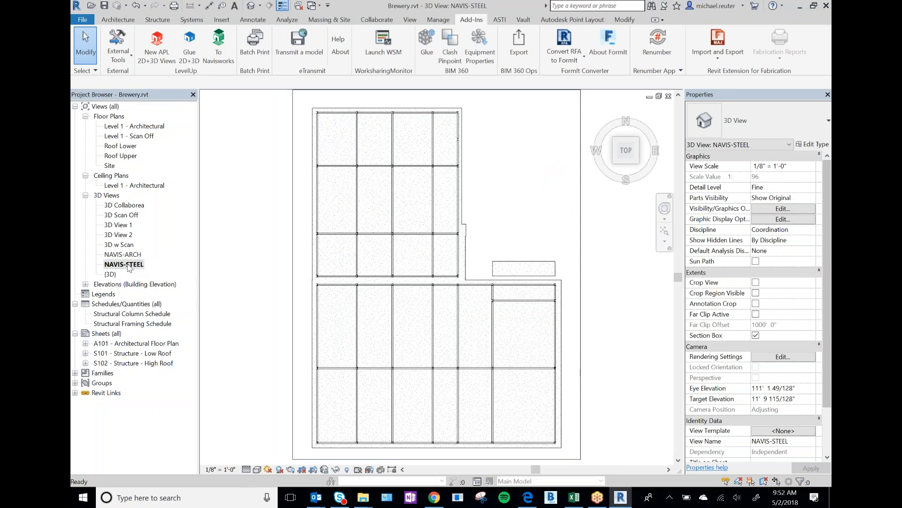
Export the NAVIS-STEEL view with the Navisworks 2018 exporter to NAVIS-STEEL.nwc, replacing the existing file
click(118, 53)
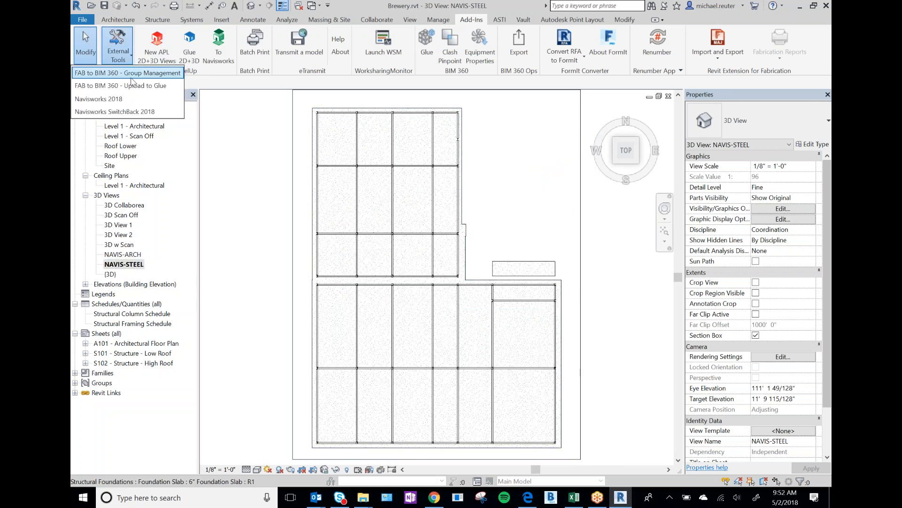
click(112, 98)
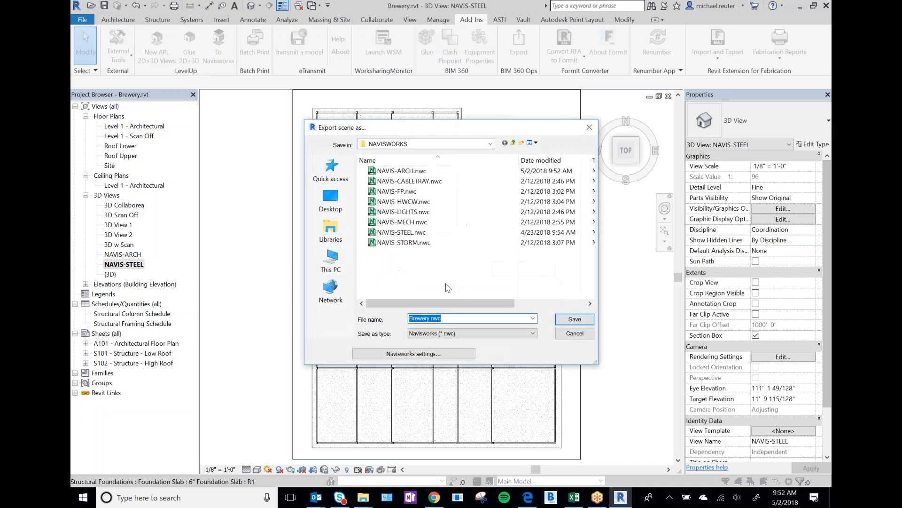
click(412, 232)
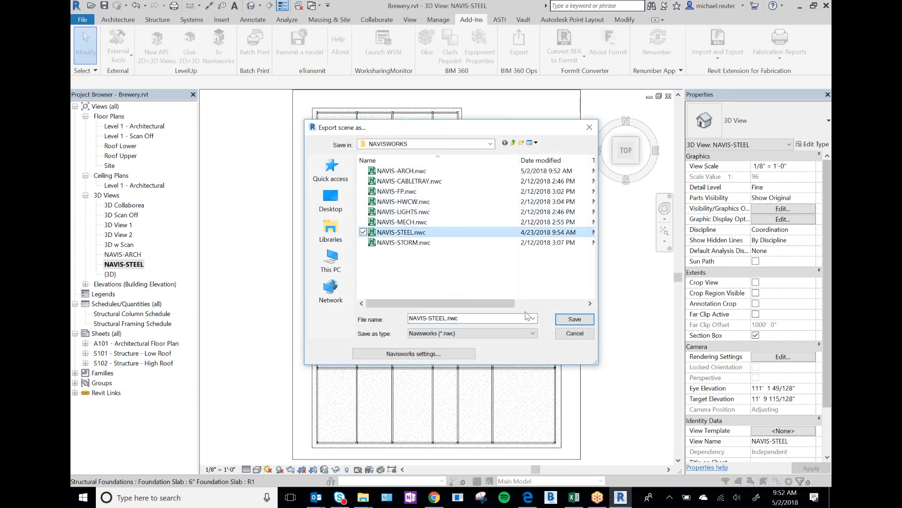
click(572, 321)
click(474, 252)
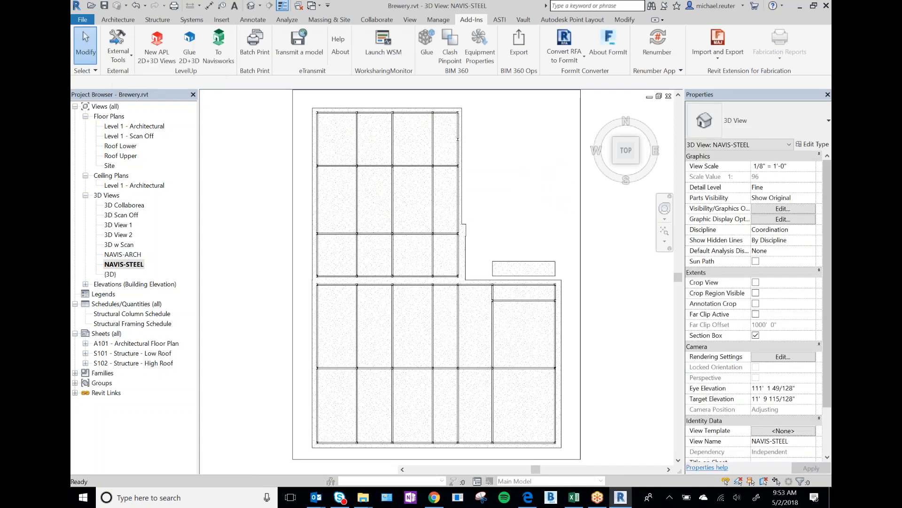
Open the NAVIS-ARCH view and export it for Navisworks 2018 to NAVIS-ARCH.nwc, replacing the existing file
click(127, 256)
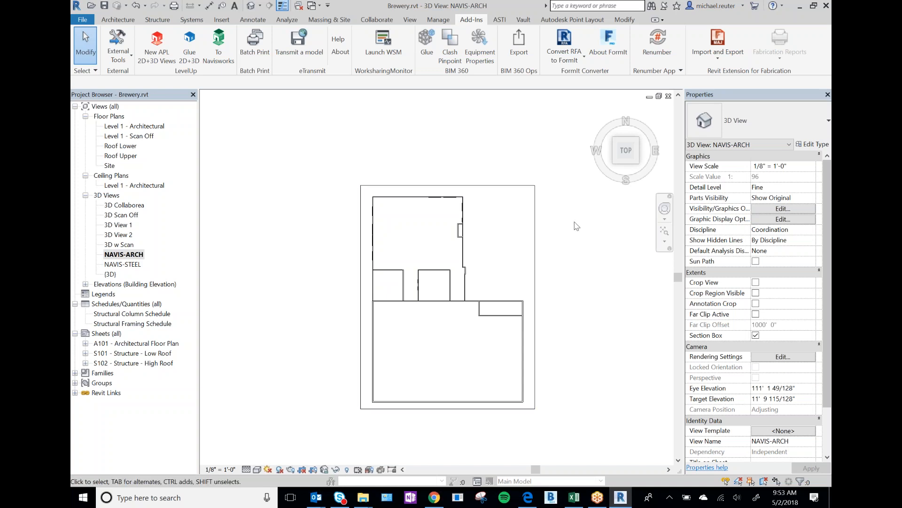
click(120, 52)
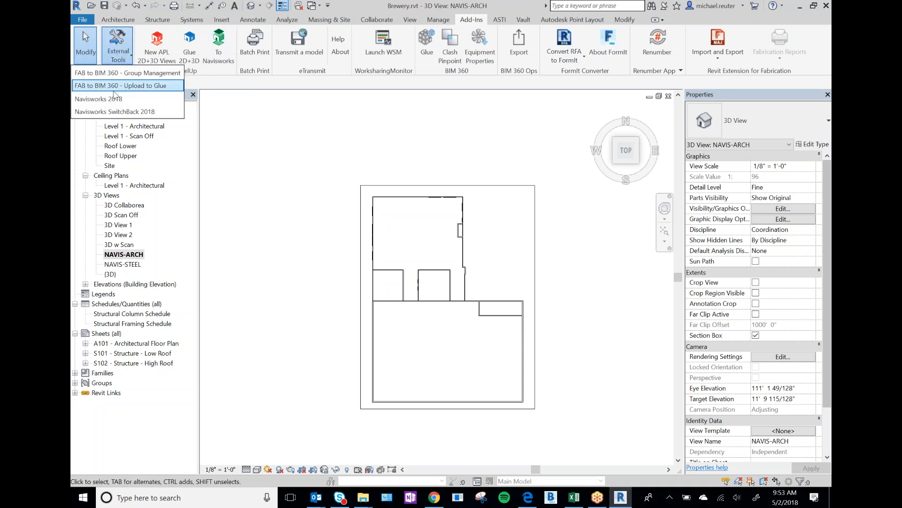
click(112, 99)
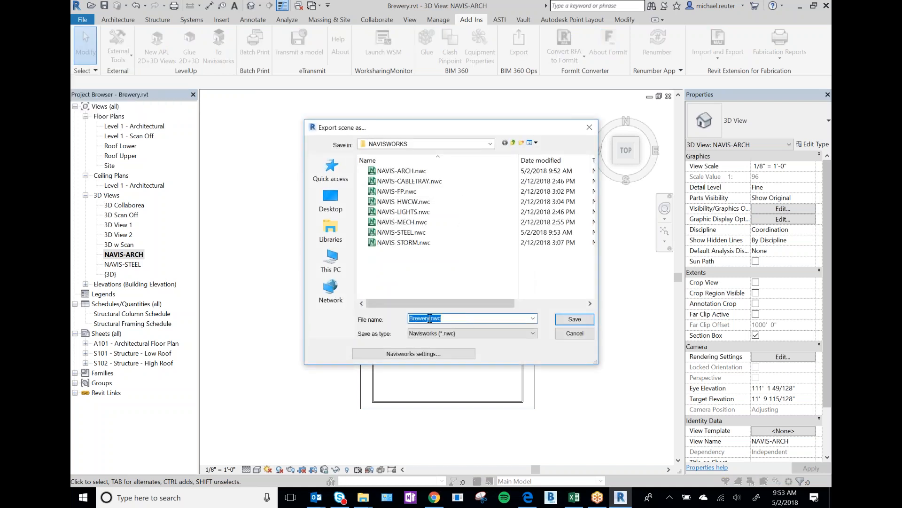
click(410, 171)
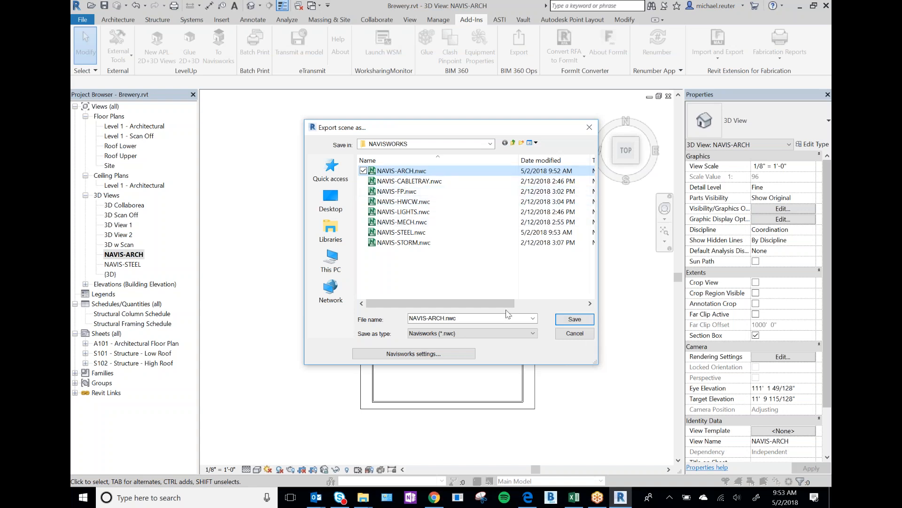
click(459, 333)
click(483, 336)
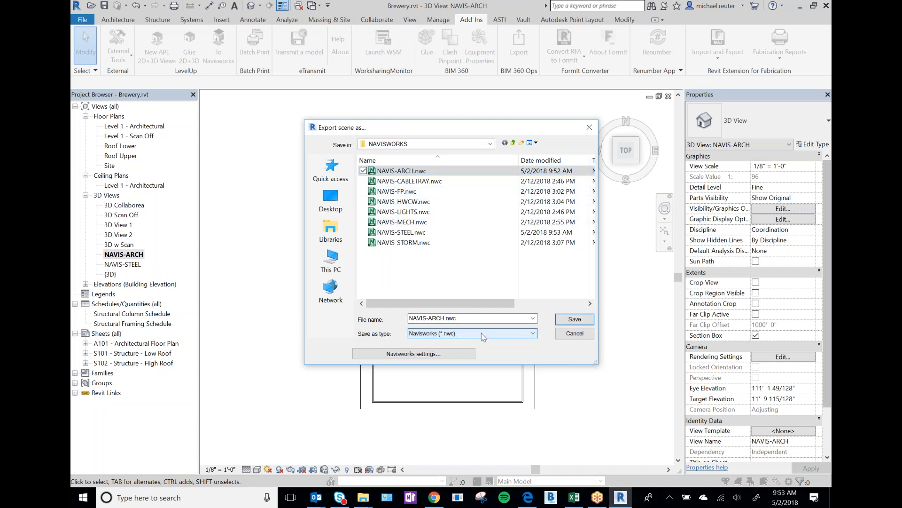
click(565, 322)
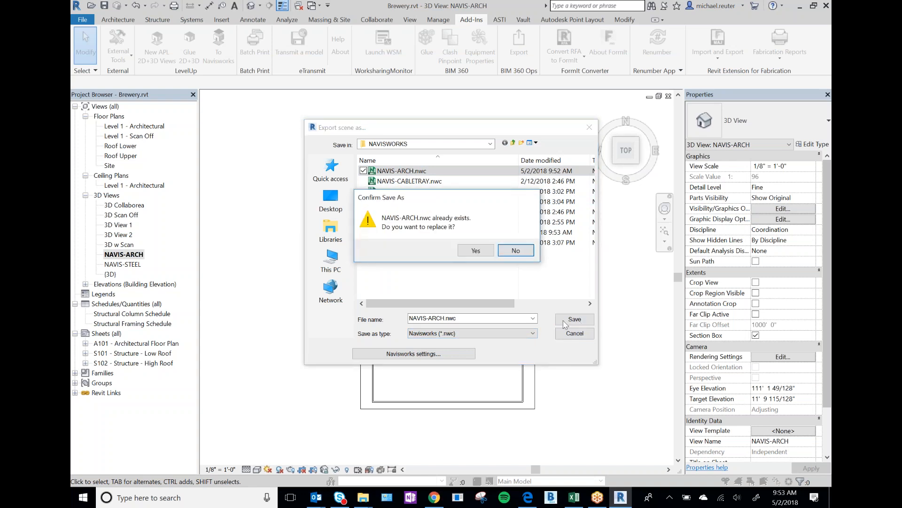
click(476, 251)
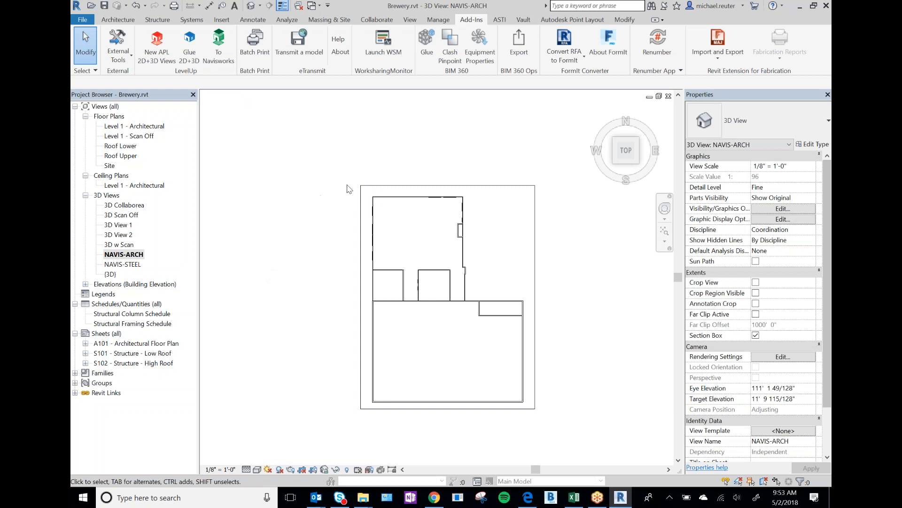
click(365, 190)
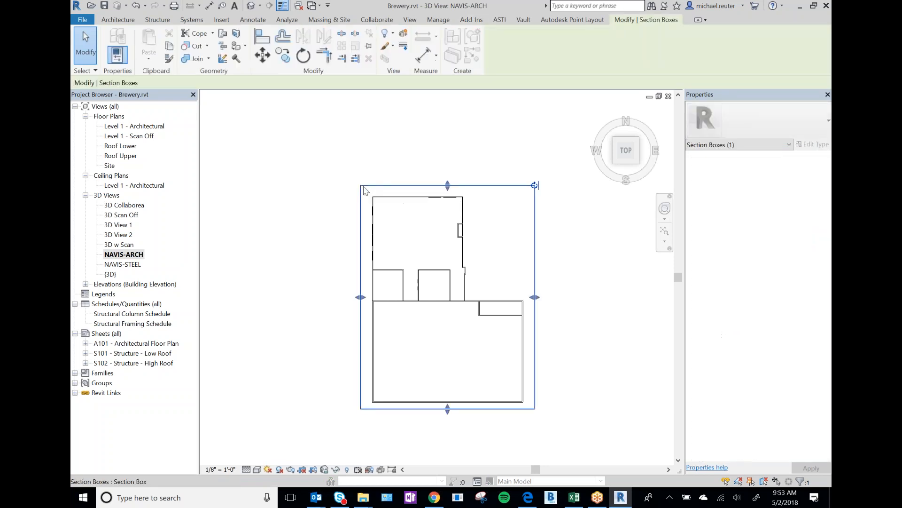
click(396, 146)
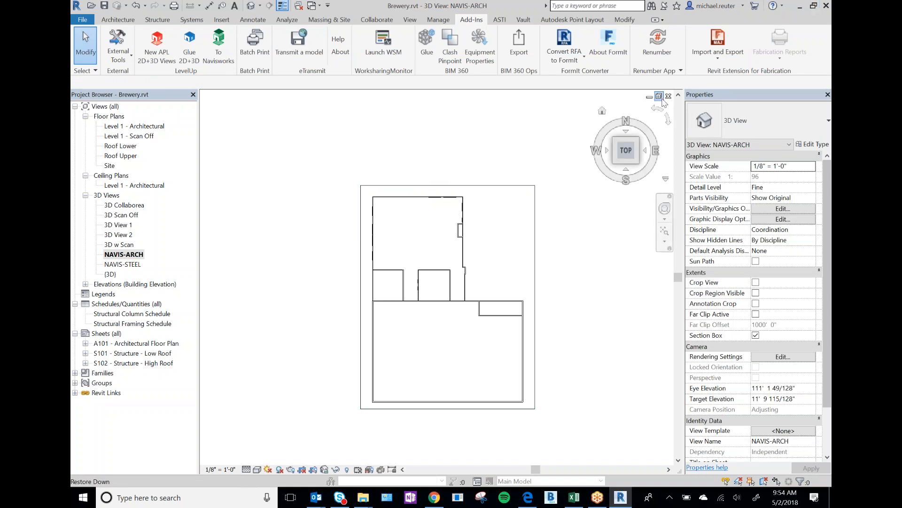
Close the NAVIS-ARCH, NAVIS-STEEL and {3D} views
click(668, 97)
click(667, 96)
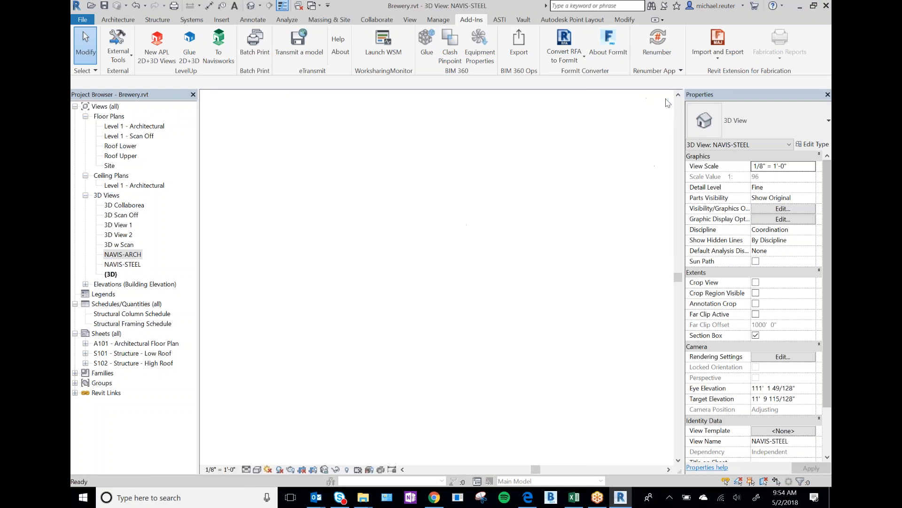
click(668, 97)
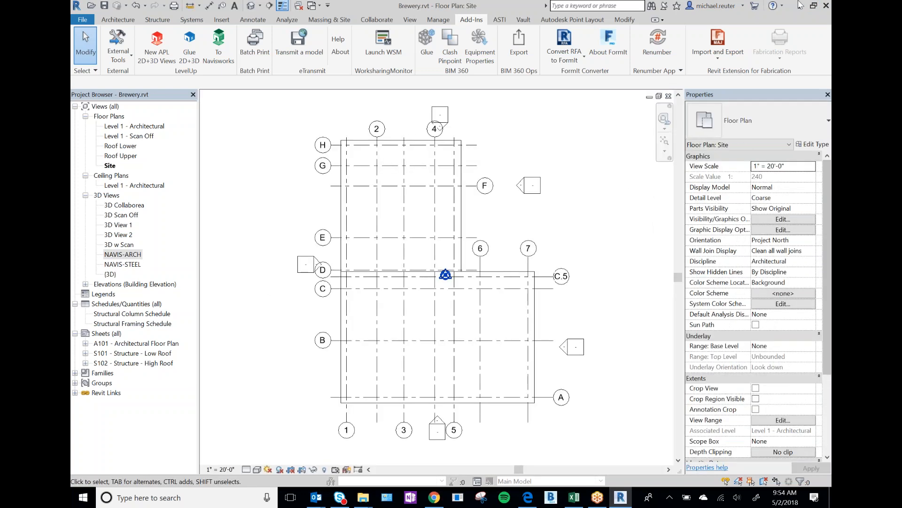
Close Revit and save the changes to Brewery.rvt
click(825, 6)
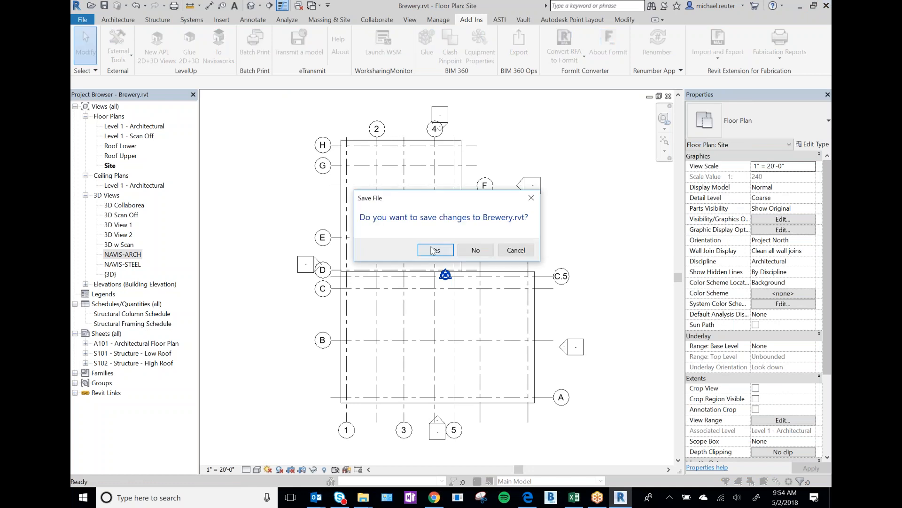
click(436, 250)
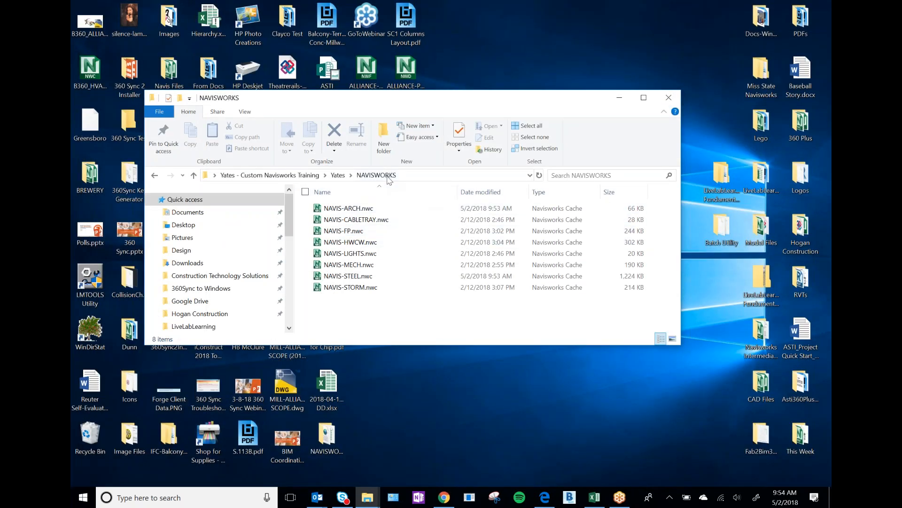
click(459, 348)
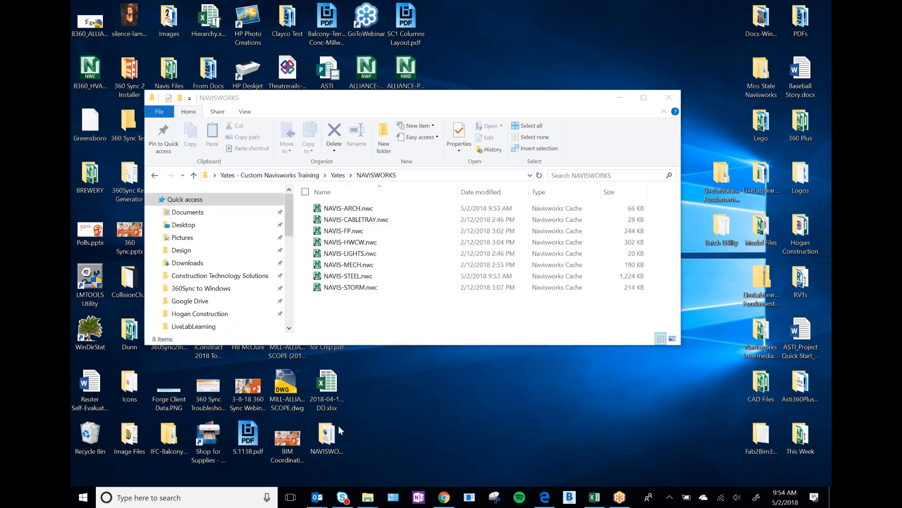
Find Manage 2018 among the installed programs and launch Navisworks Manage 2018
click(88, 498)
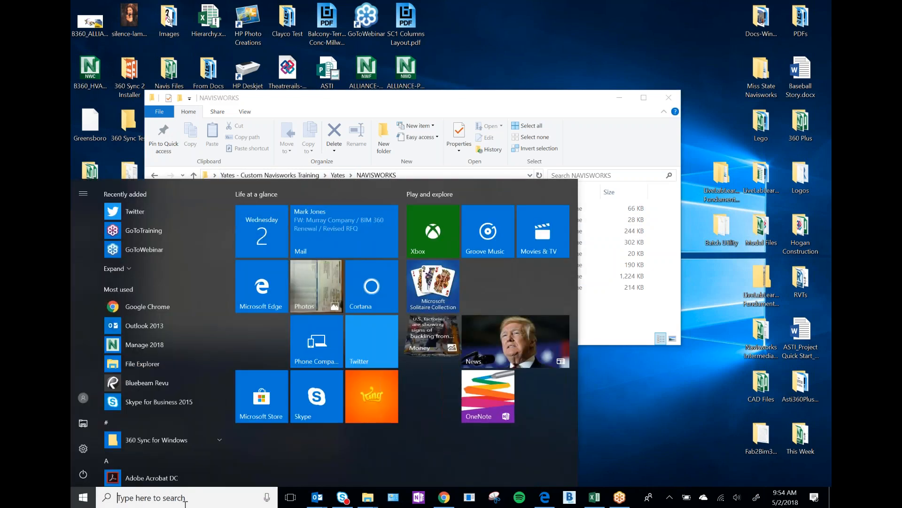
text(Navisworks)
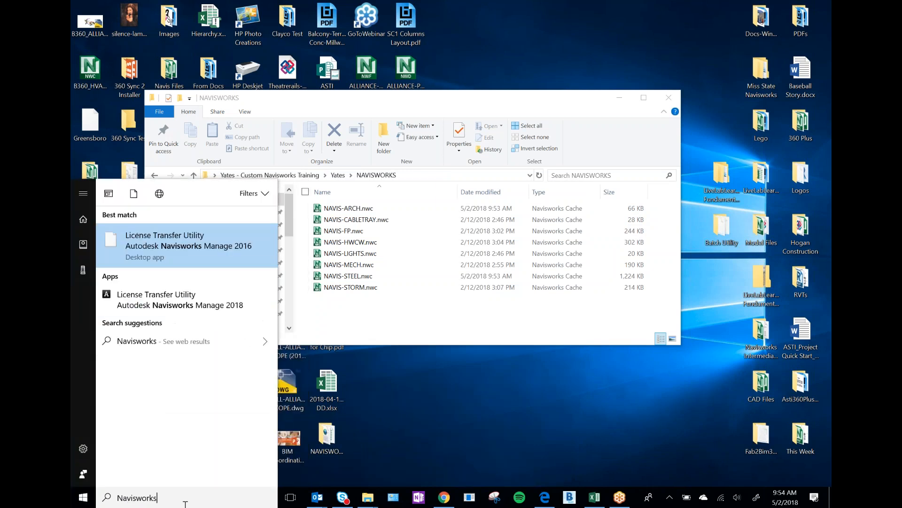
text( Manage)
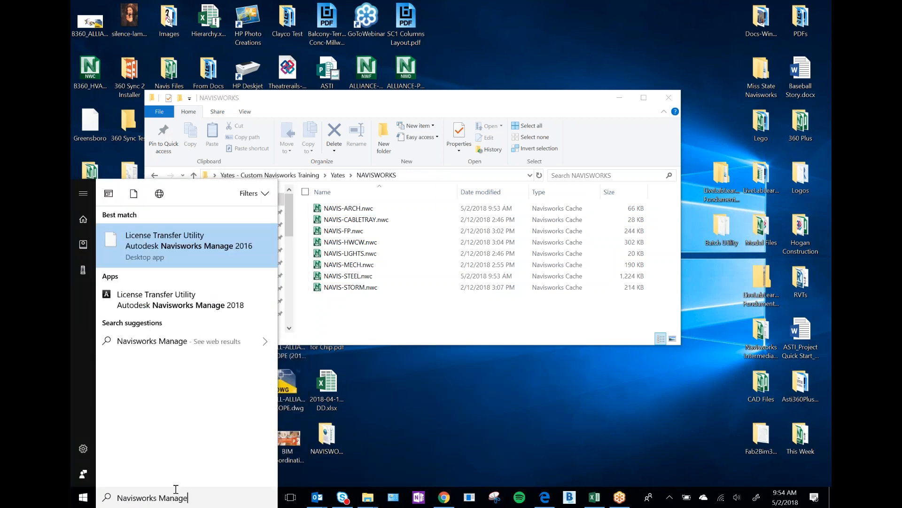
click(440, 445)
click(82, 499)
text(manage)
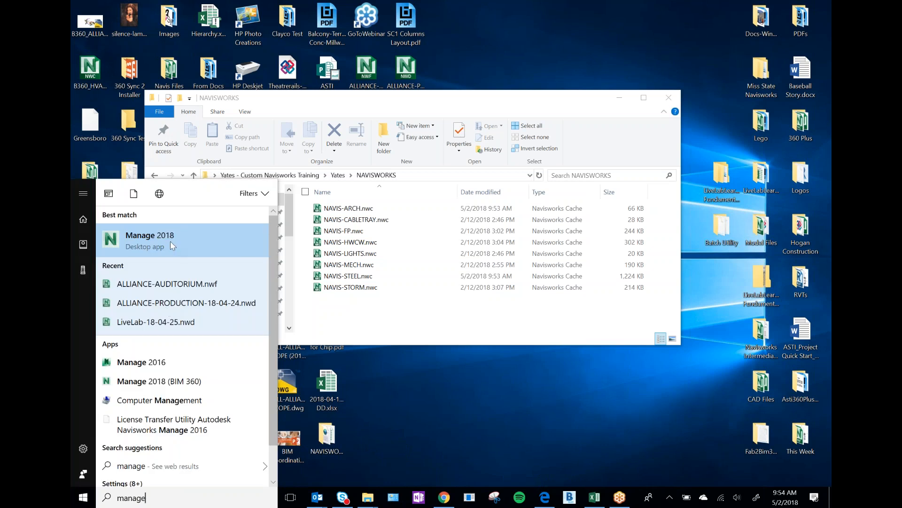
click(170, 241)
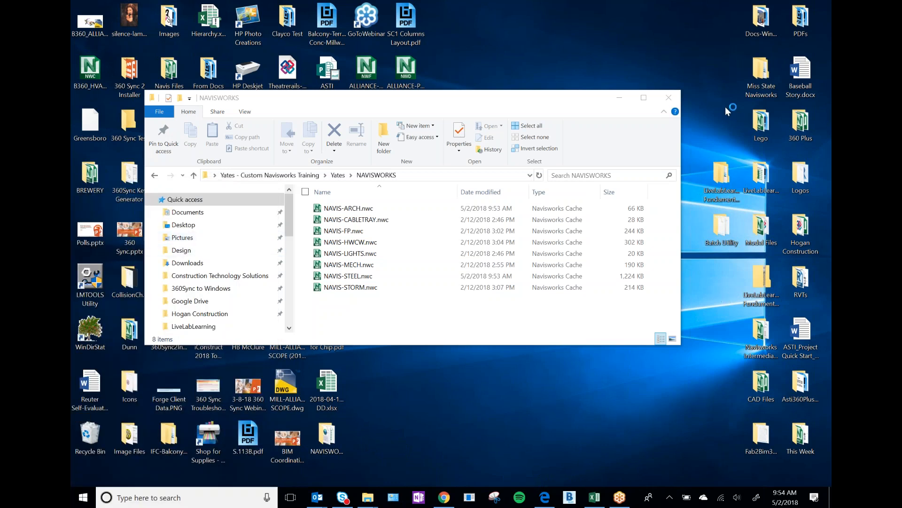
Open the NAVISWORKS subfolder of the desktop's Miss State Navisworks folder and compare its NWC files with those in the Yates NAVISWORKS folder
click(763, 71)
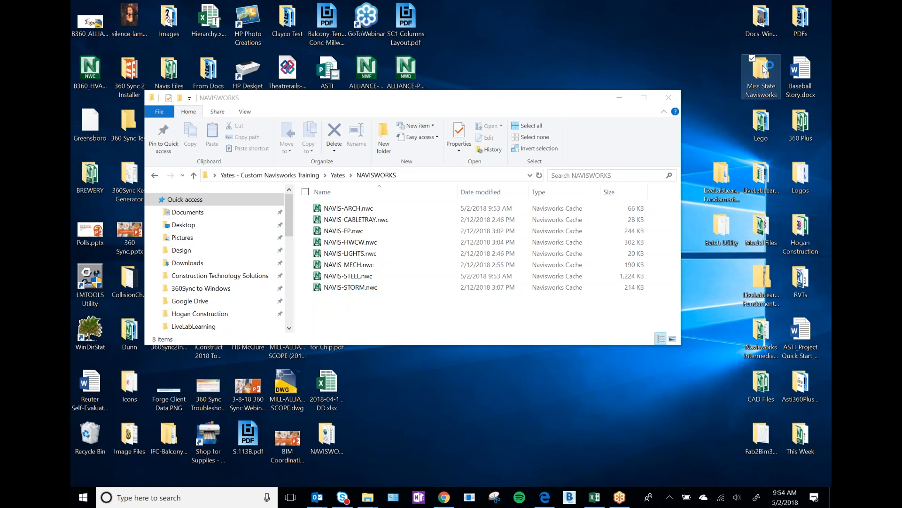
double_click(763, 70)
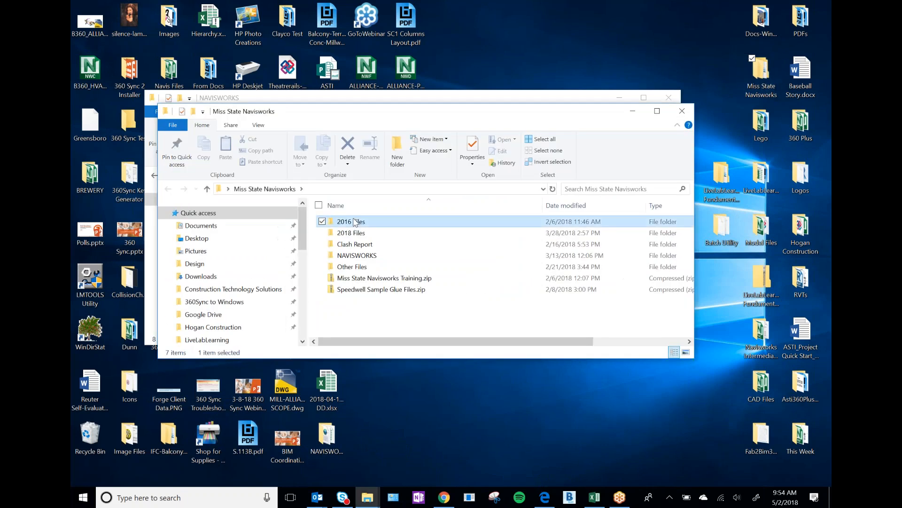
double_click(364, 221)
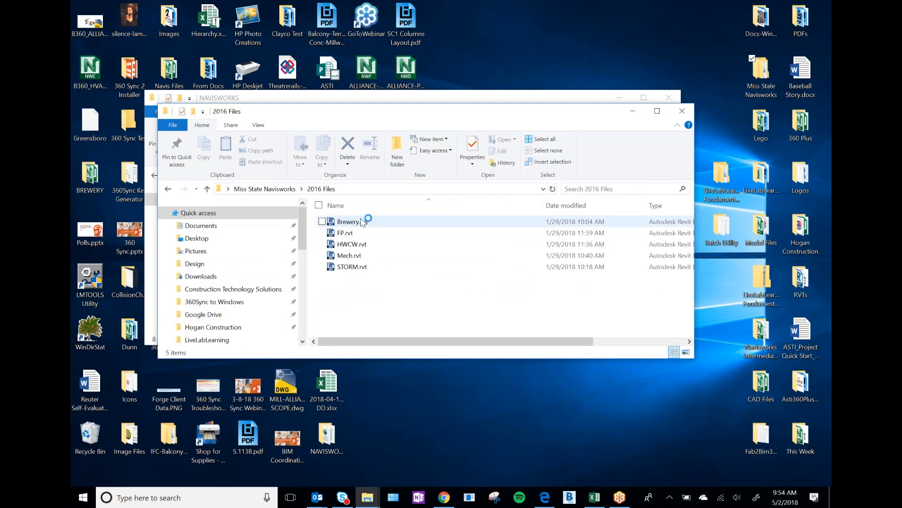
click(283, 189)
double_click(365, 255)
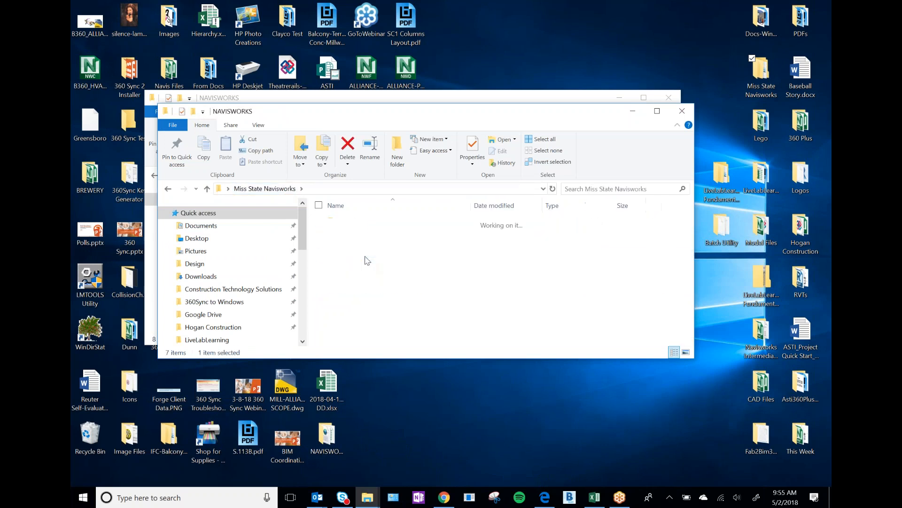
scroll(386, 296, down, 2)
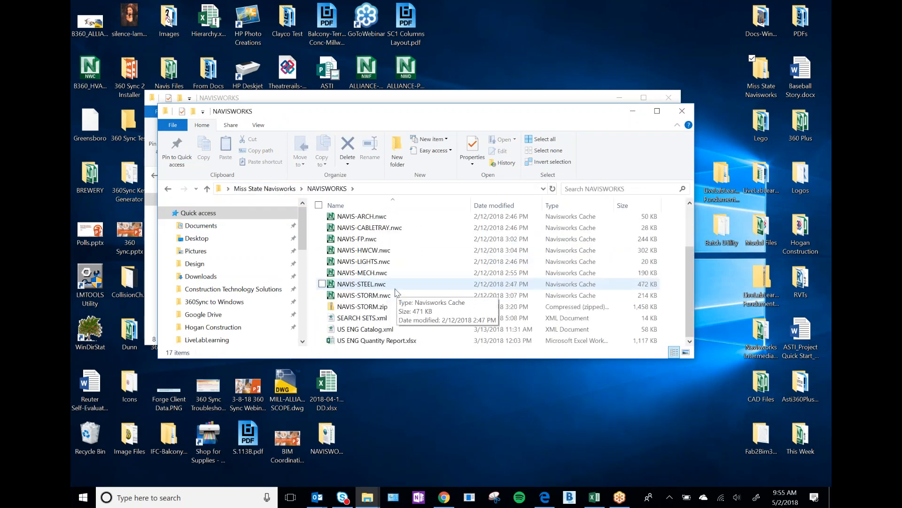
scroll(387, 298, up, 1)
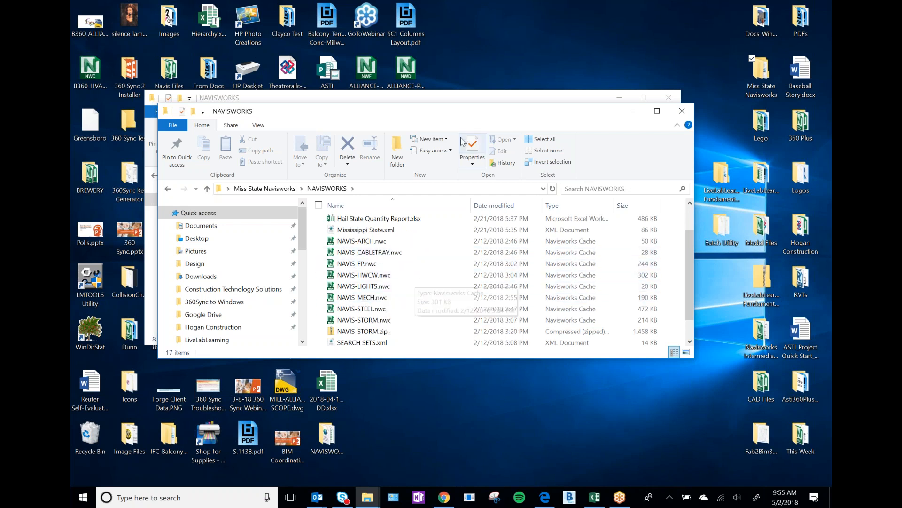
mouse_move(483, 101)
mouse_down()
mouse_move(536, 76)
mouse_move(526, 67)
mouse_move(483, 101)
mouse_up()
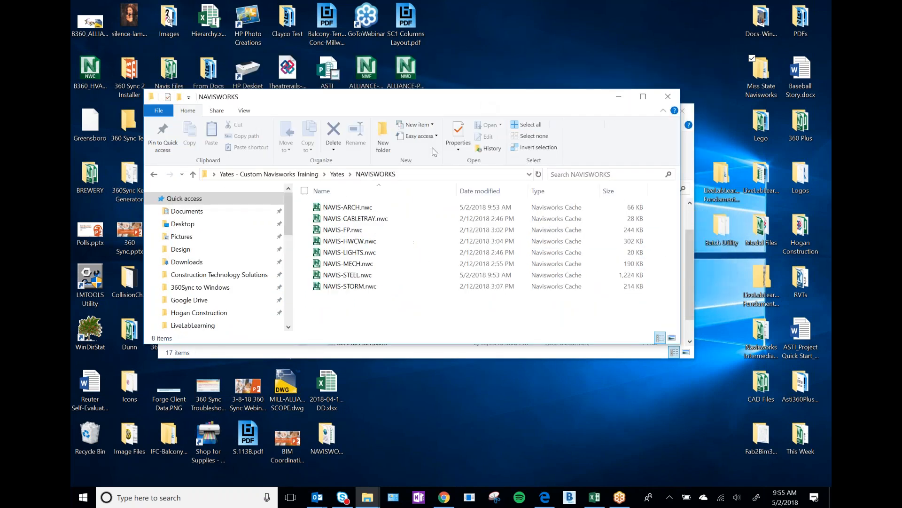
Select and copy the files NAVIS-ARCH.nwc through NAVIS-STORM.nwc in the Miss State NAVISWORKS folder
click(395, 353)
click(365, 245)
shift+click(361, 320)
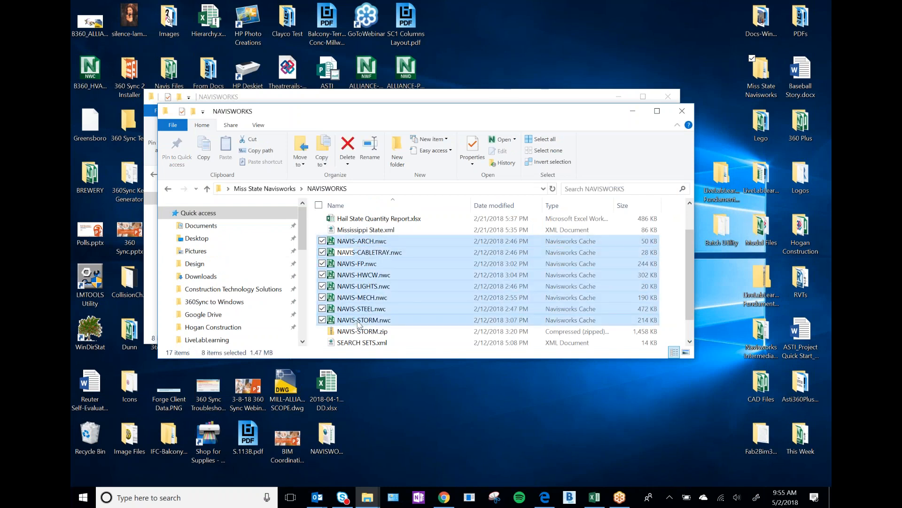
right_click(358, 321)
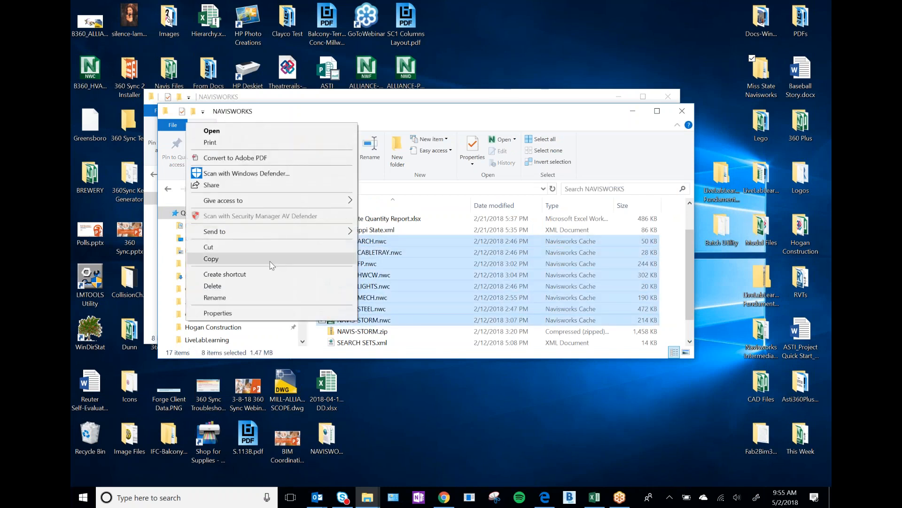
Create a new folder on the desktop named 2016 Files
right_click(462, 396)
mouse_move(414, 366)
click(300, 366)
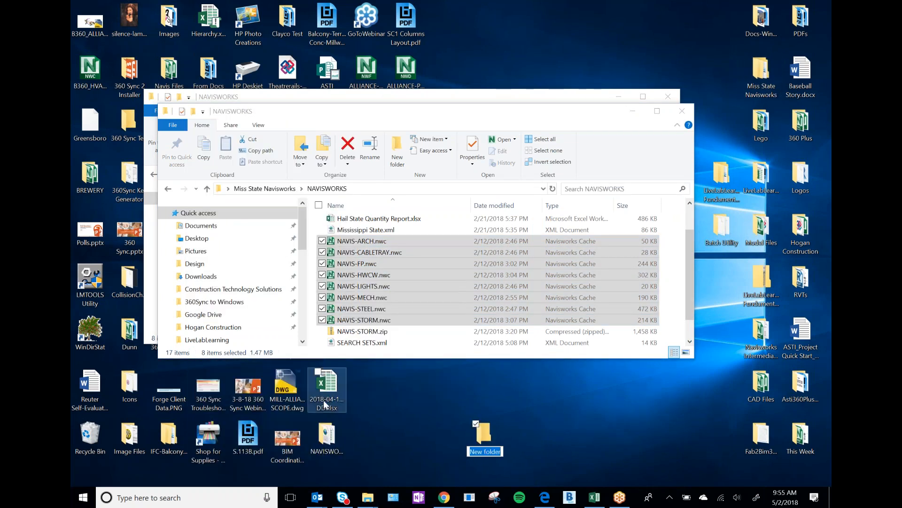
text(2016 Files)
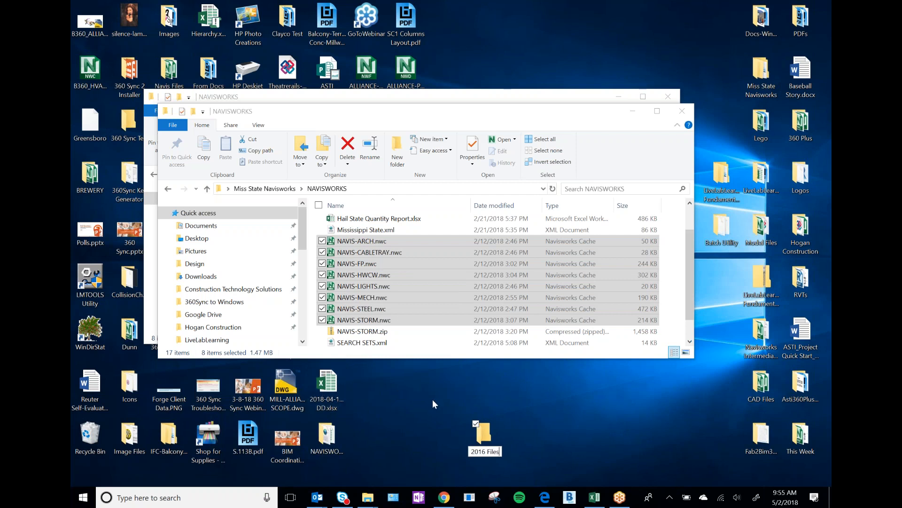
key(Return)
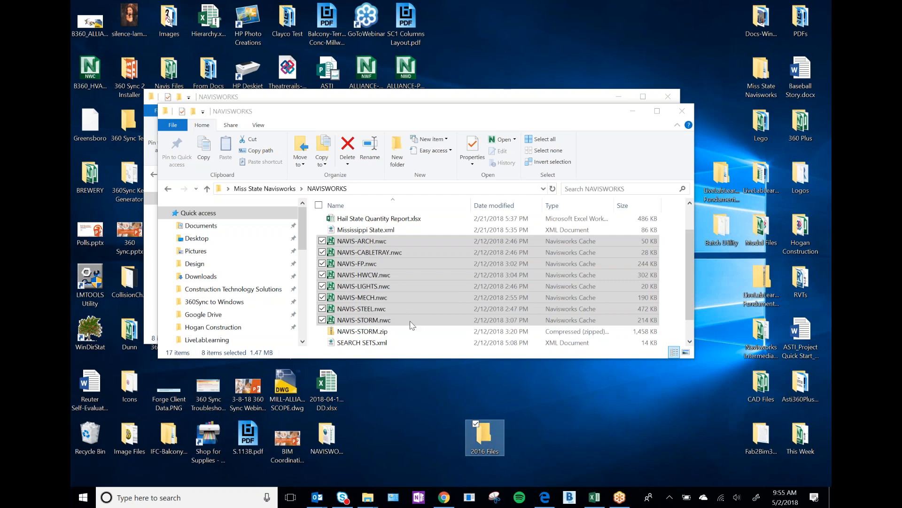
Place copies of the selected NWC files in the 2016 Files folder and compress that folder to a zip
drag(372, 325, 485, 437)
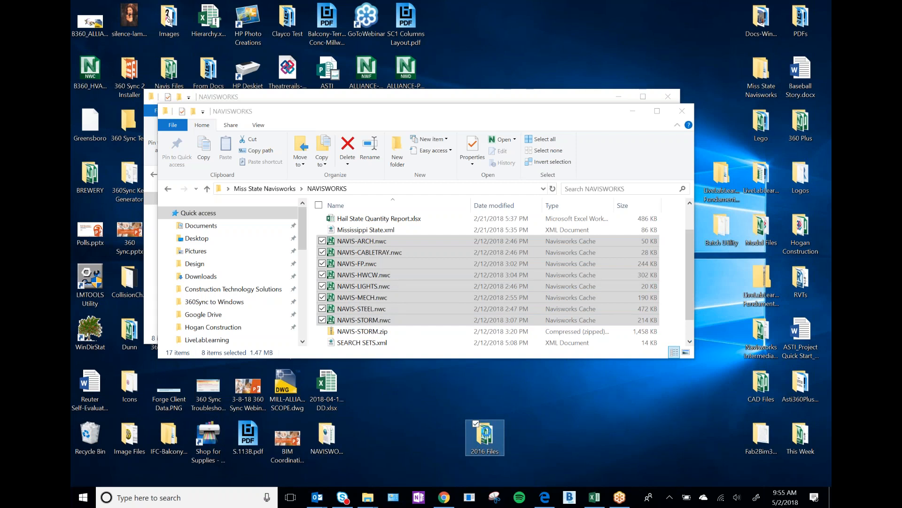
right_click(480, 432)
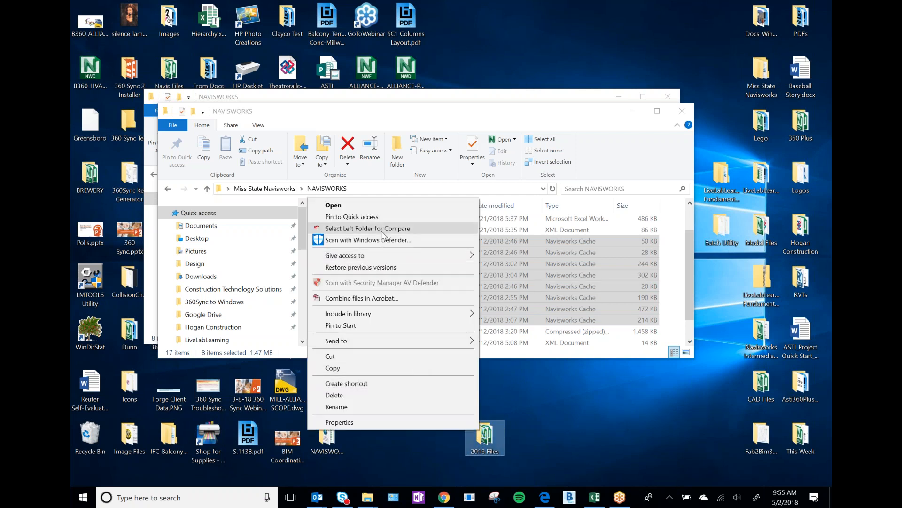
mouse_move(387, 342)
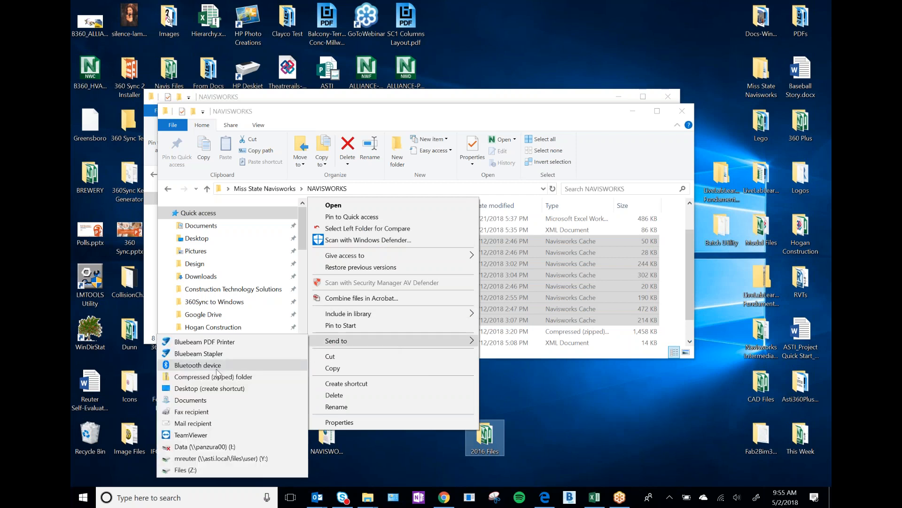
click(223, 376)
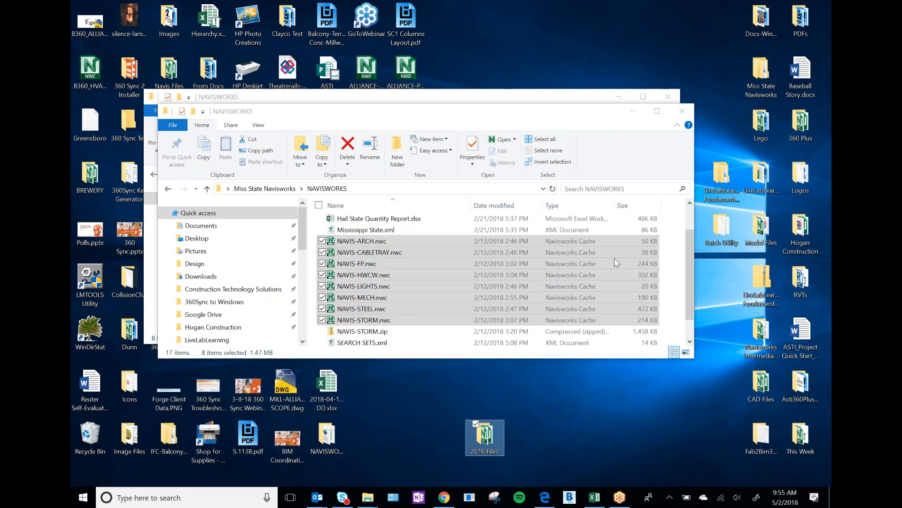
click(682, 112)
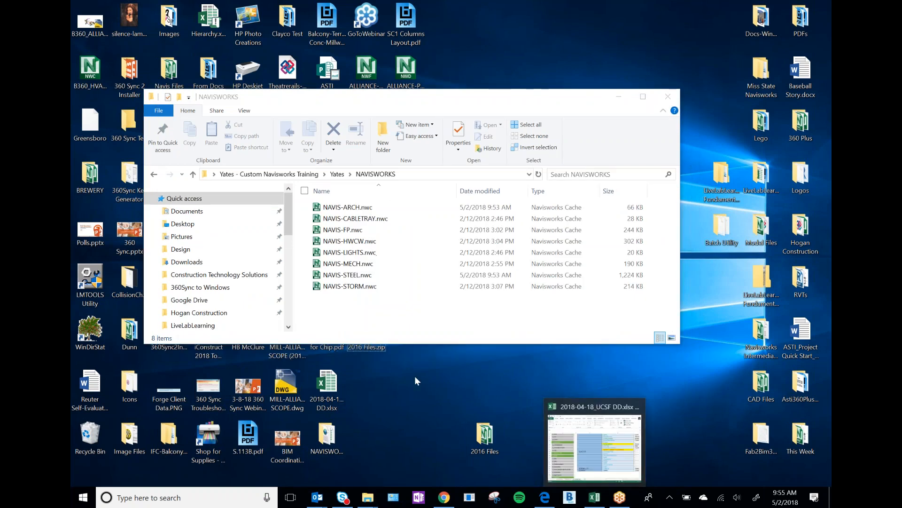
Start Navisworks Manage 2018 and try to reload the auto-saved ALLIANCE-AUDITORIUM file using the United States BIM 360 server
mouse_move(620, 505)
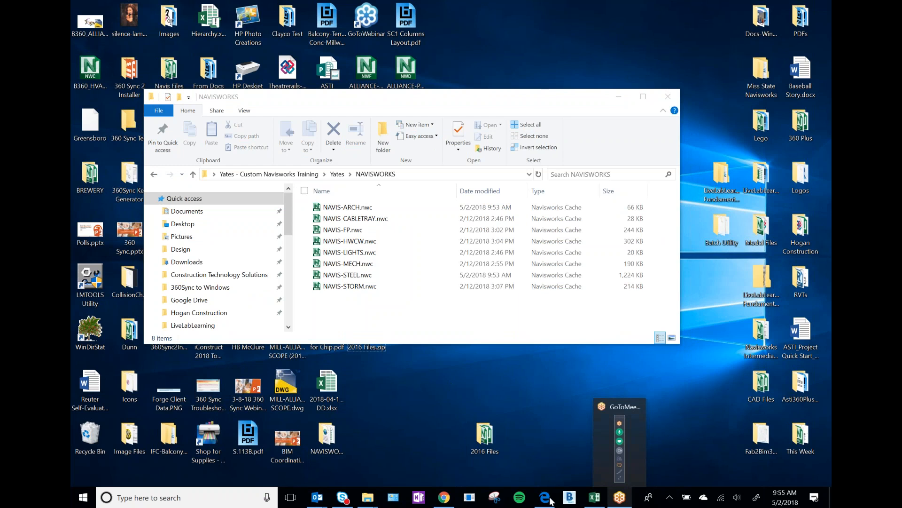
click(89, 503)
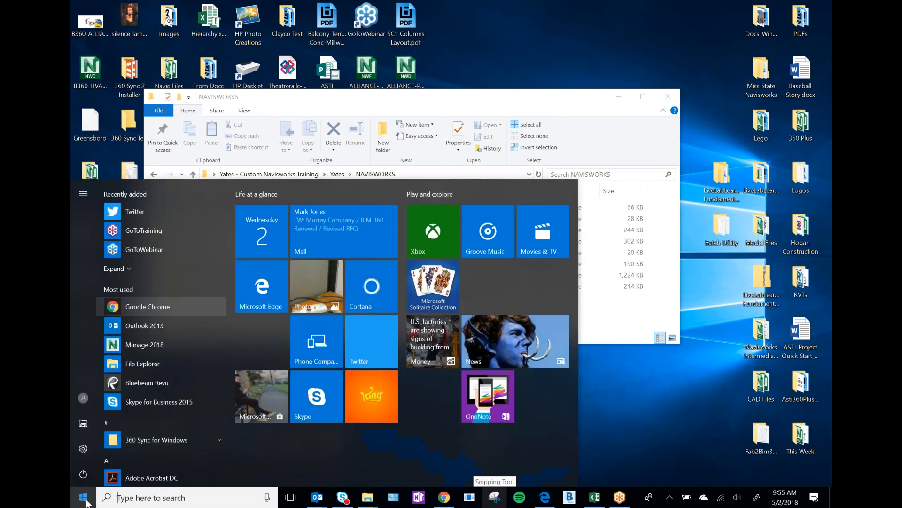
click(154, 346)
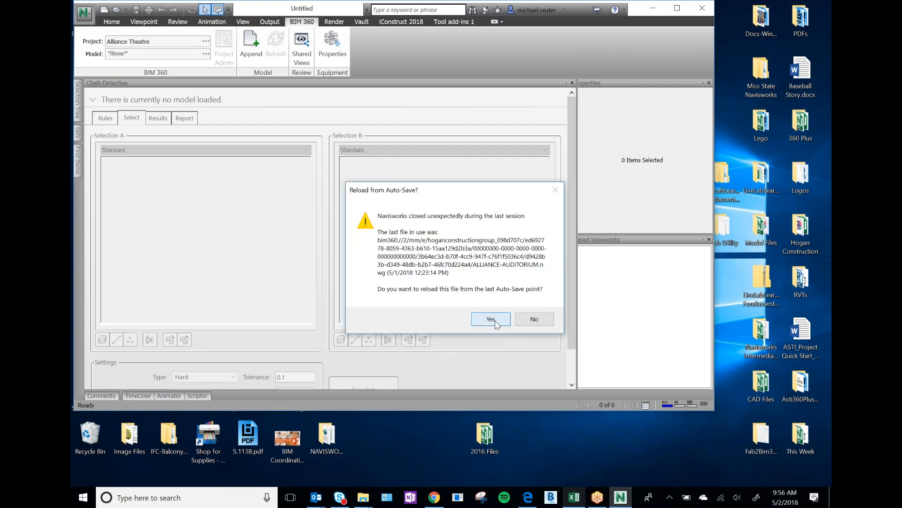
click(496, 324)
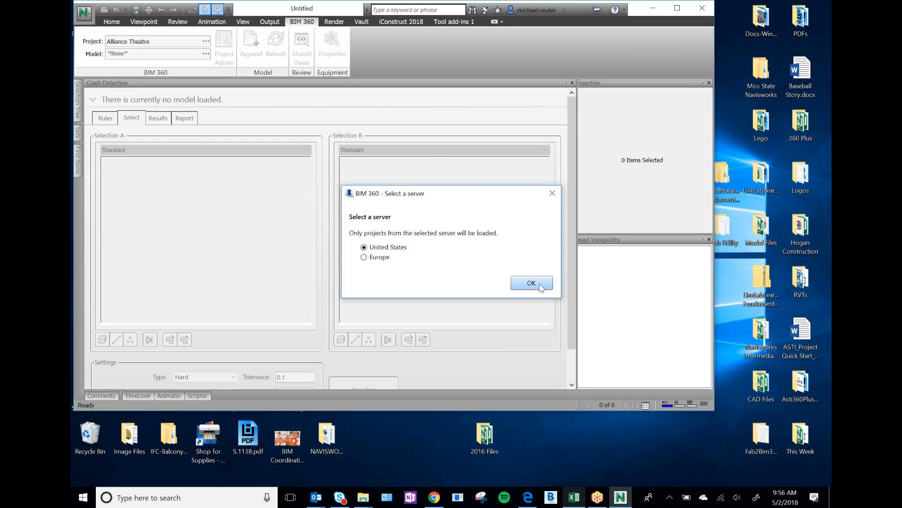
click(541, 286)
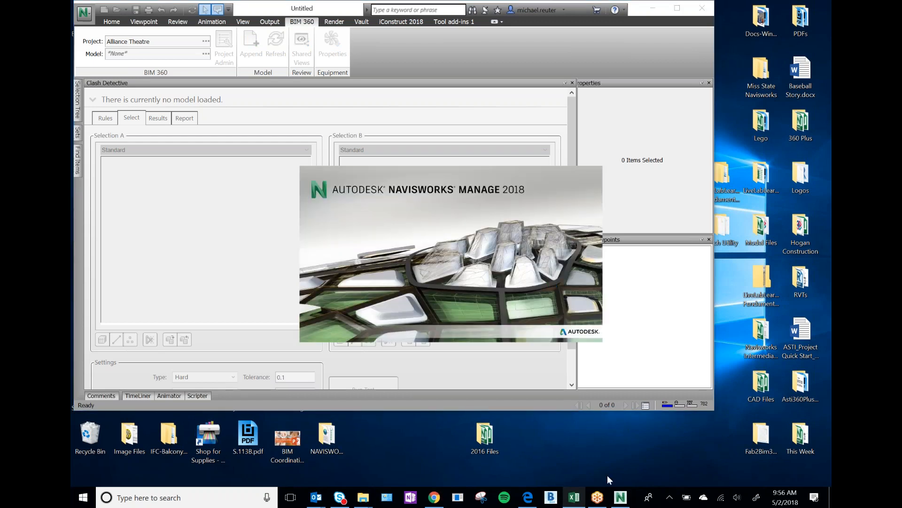
Decline the auto-save reload in the other Navisworks session, reposition its Clash Detective window, and bring up the open Navisworks windows
mouse_move(622, 497)
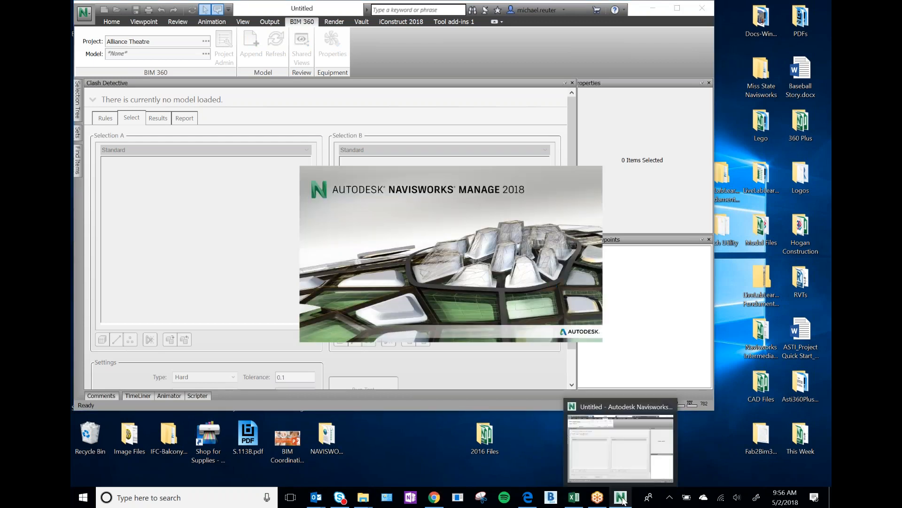
click(630, 463)
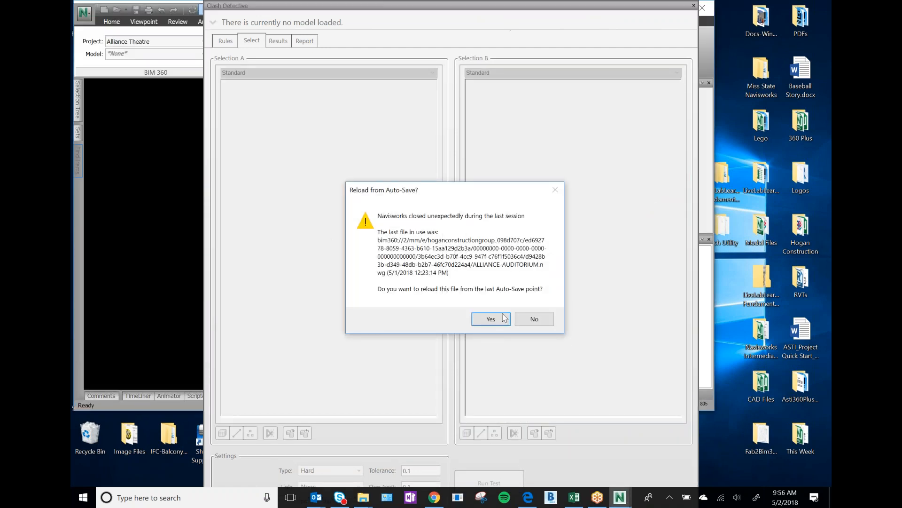
click(532, 319)
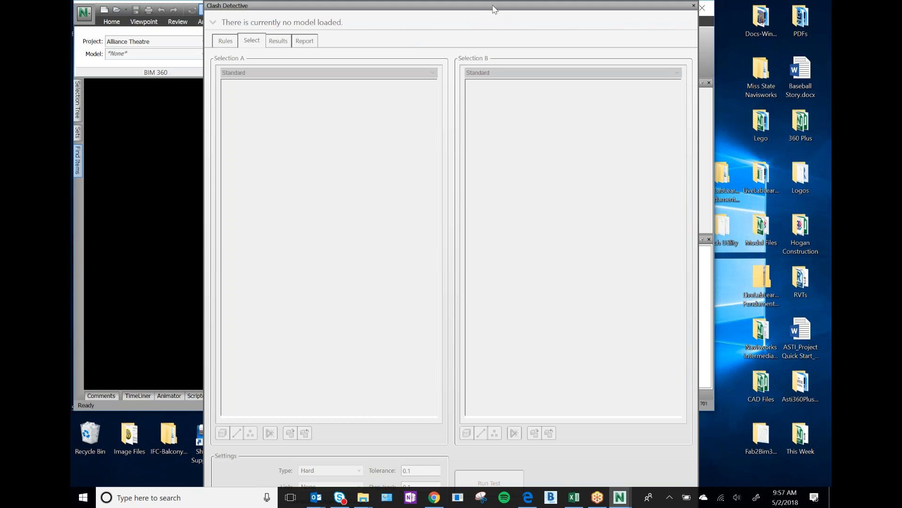
drag(494, 10, 511, 108)
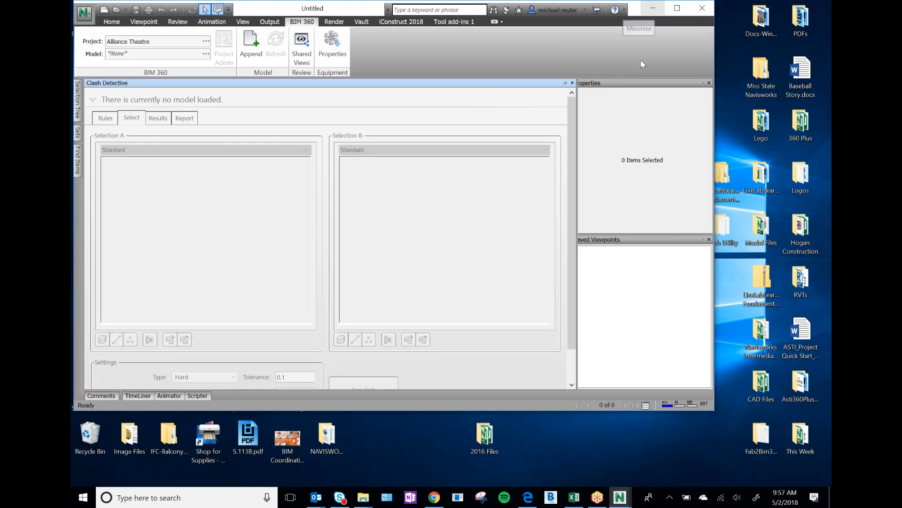
click(620, 498)
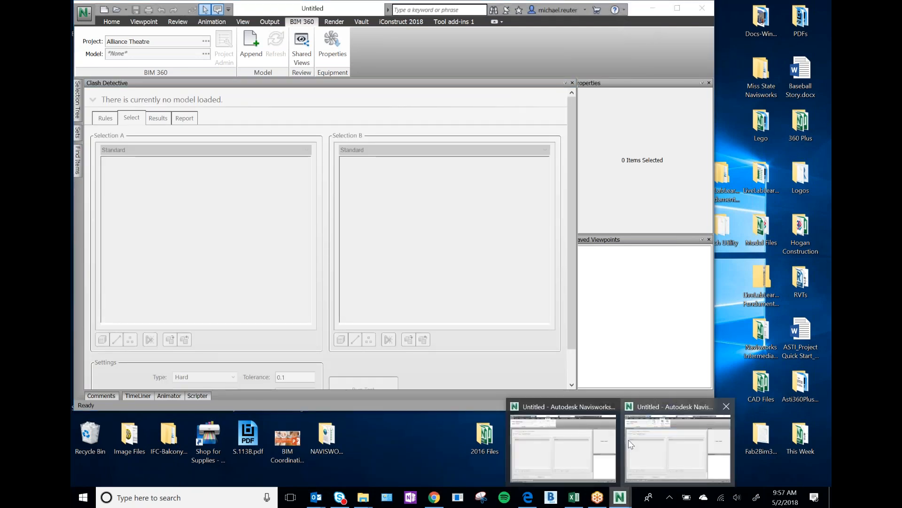
Auto-hide the Clash Detective window and maximize the empty Navisworks session, ignoring all unresolved external references
click(565, 83)
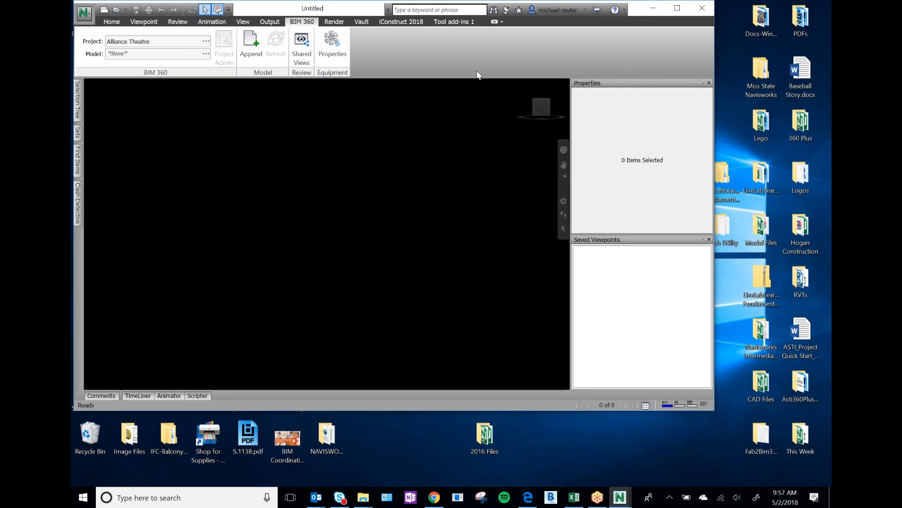
drag(327, 4, 409, 63)
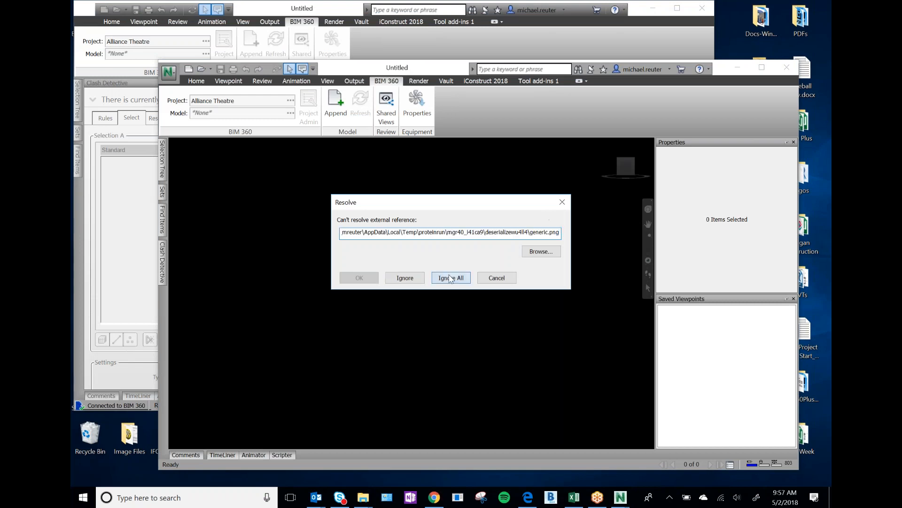
click(450, 278)
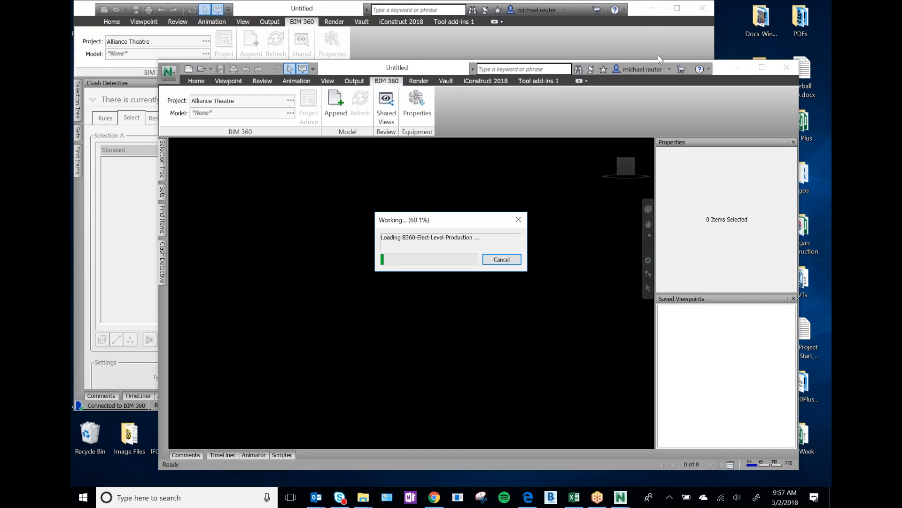
click(760, 68)
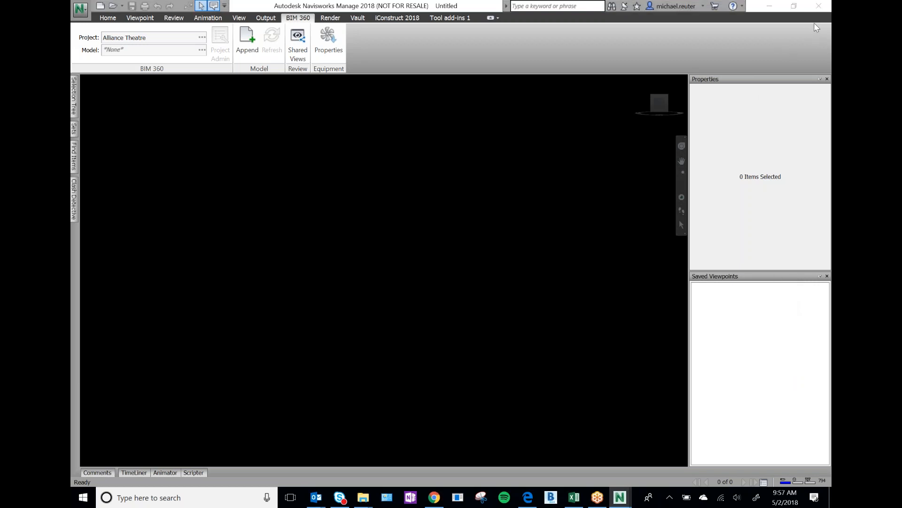
click(624, 364)
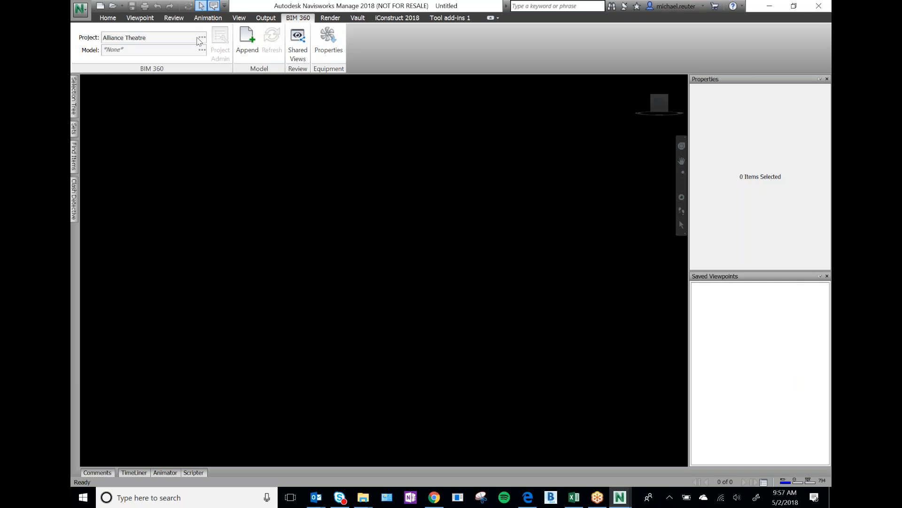
Start appending files and browse to the NAVISWORKS folder under Yates in the desktop's Yates - Custom Navisworks Training folder
click(83, 18)
click(96, 20)
click(108, 19)
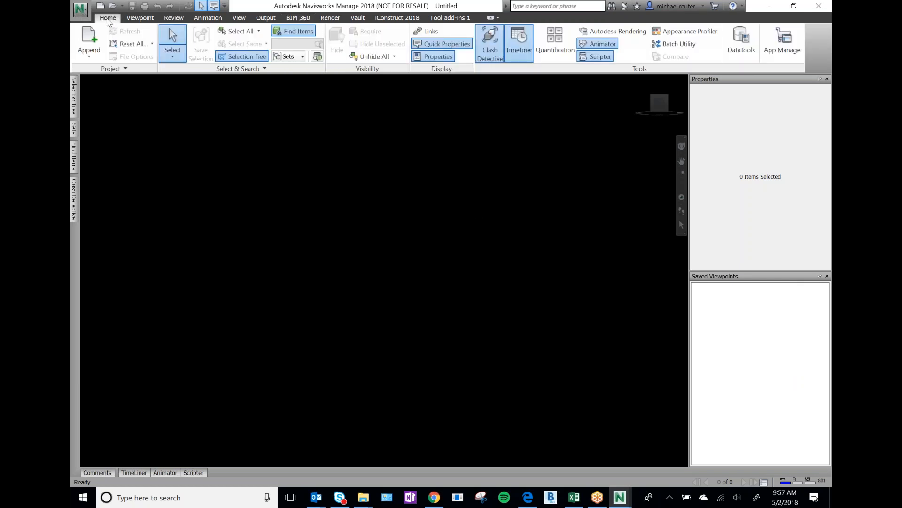
click(107, 21)
click(92, 38)
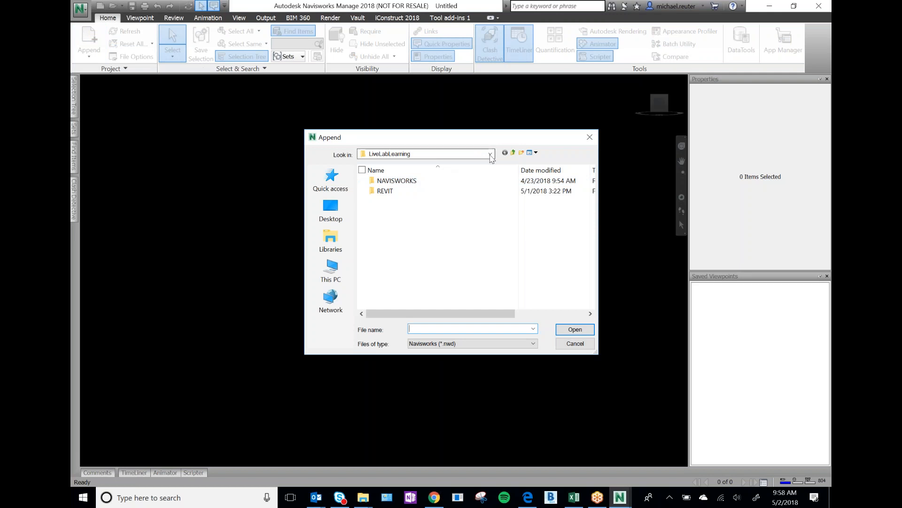
click(514, 153)
click(514, 153)
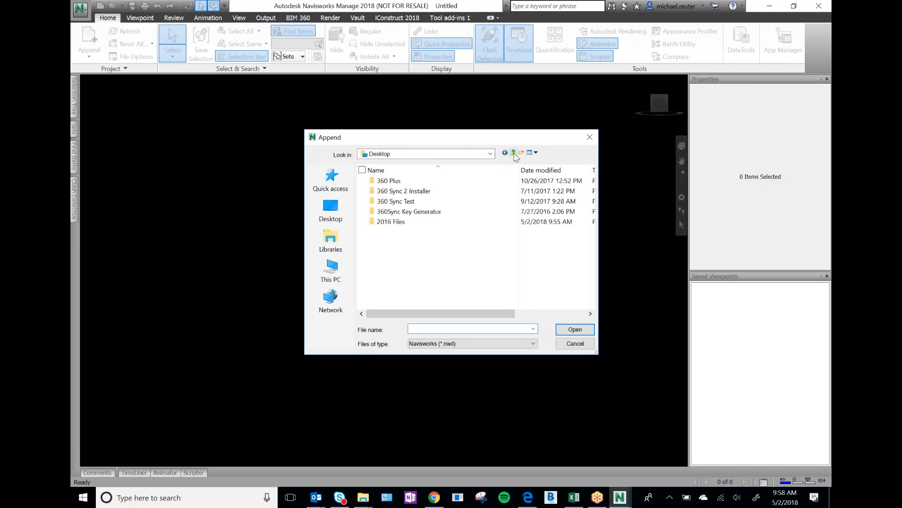
click(514, 153)
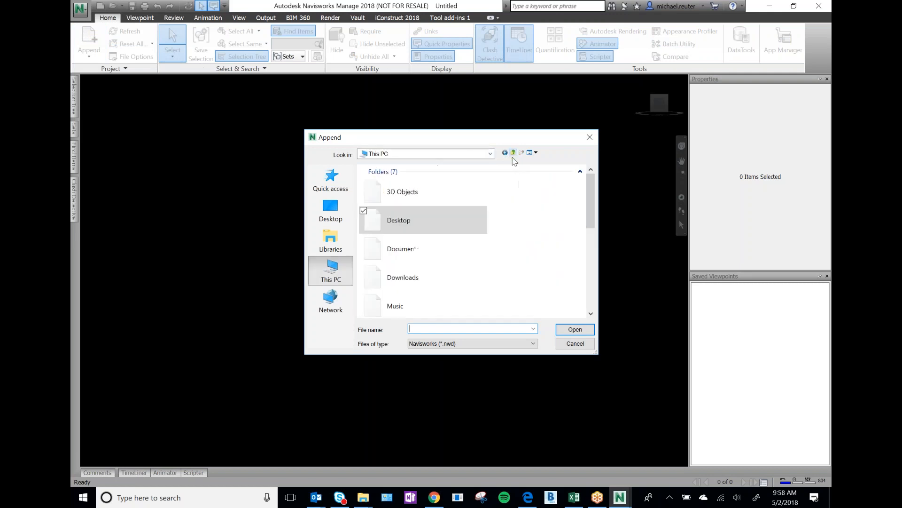
click(331, 211)
scroll(436, 232, down, 15)
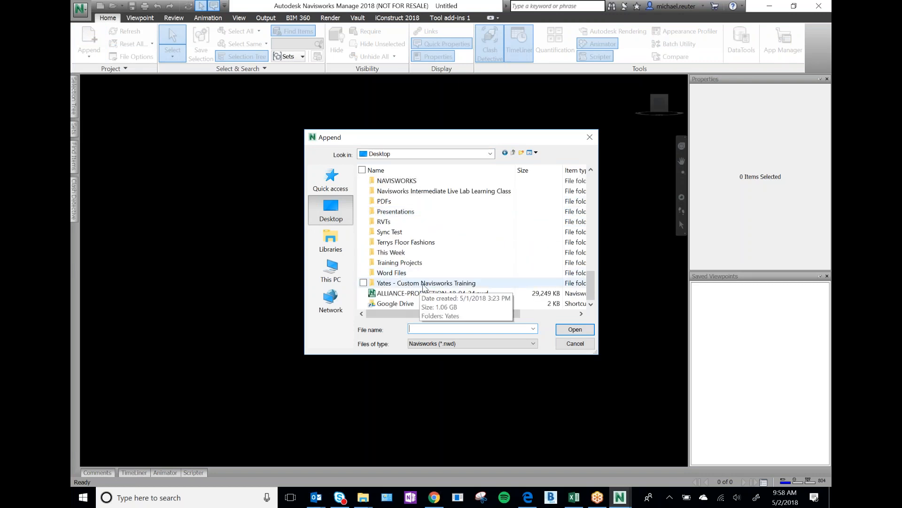
double_click(423, 283)
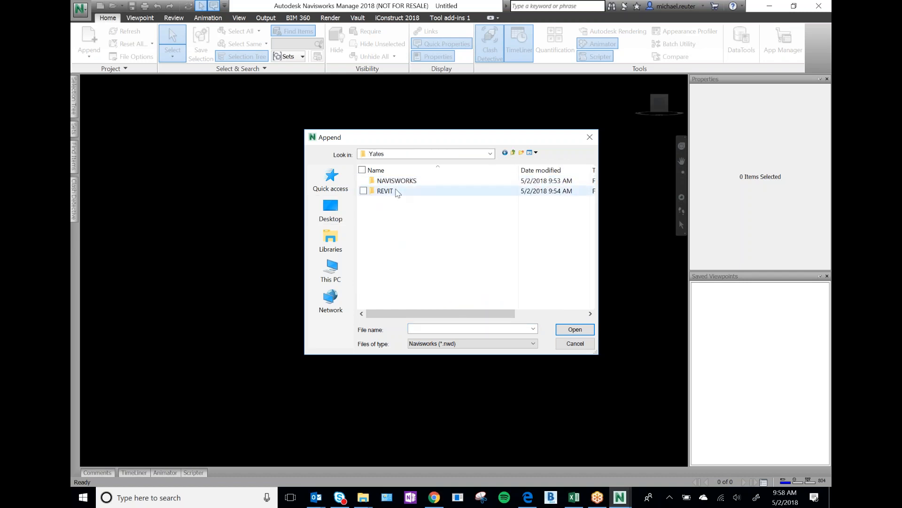
click(399, 185)
double_click(399, 183)
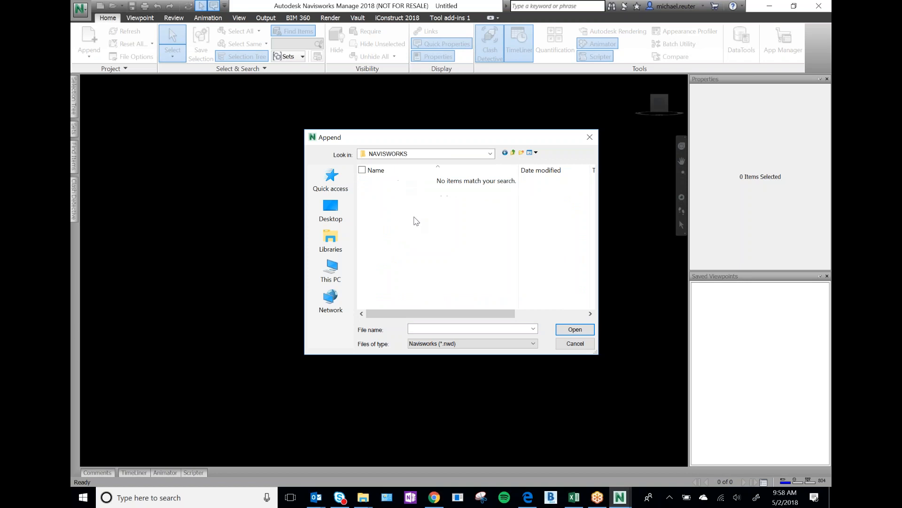
Show all file types, append the eight NWC files from NAVIS-ARCH to NAVIS-STORM, and turn the model to a corner isometric view
click(439, 343)
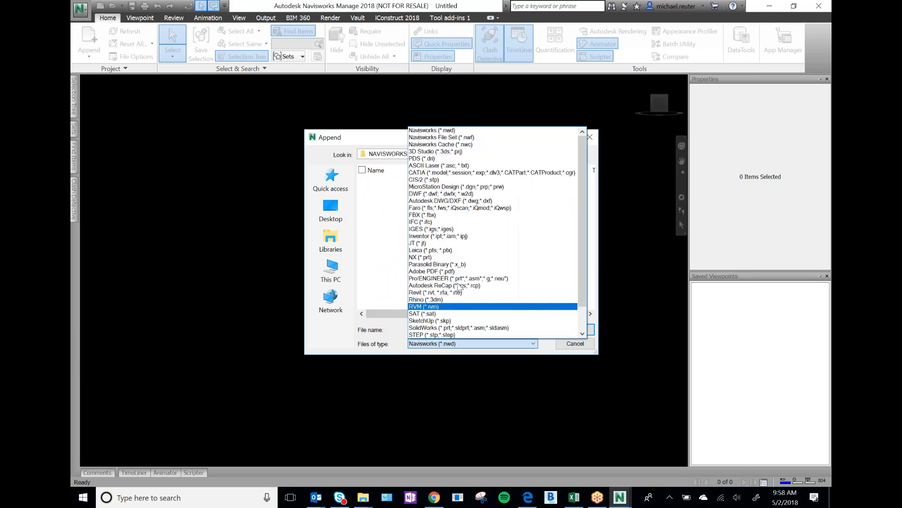
scroll(437, 282, down, 2)
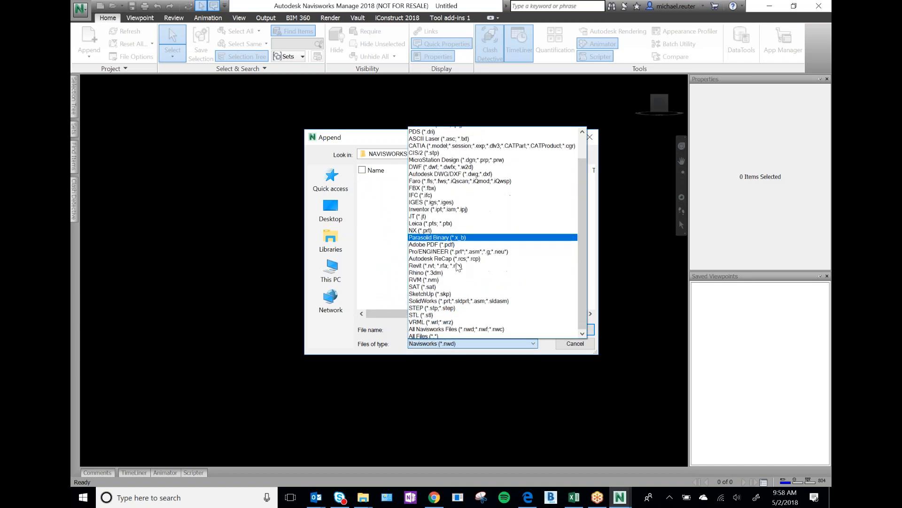
click(430, 334)
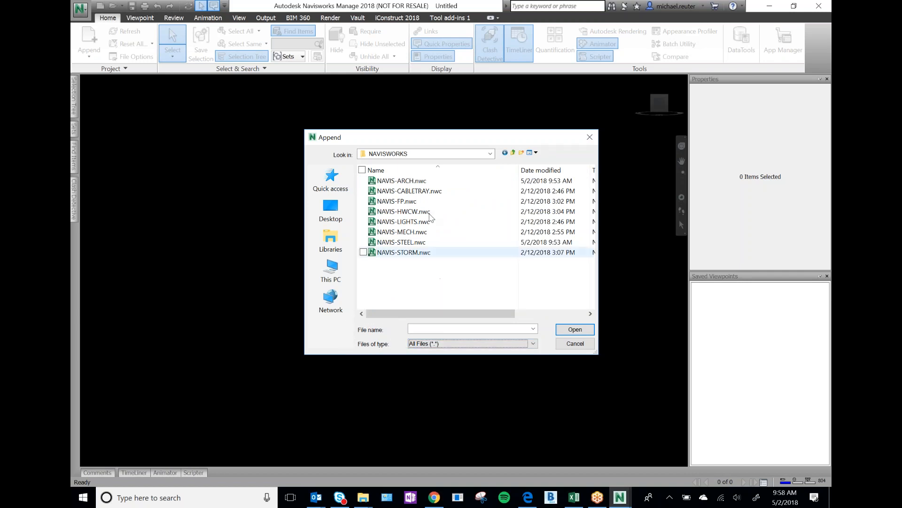
click(402, 180)
shift+click(401, 252)
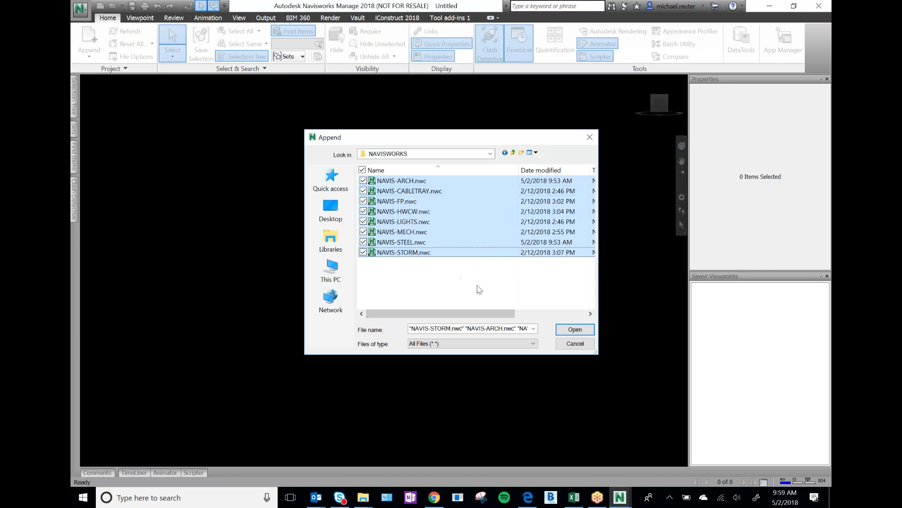
click(575, 329)
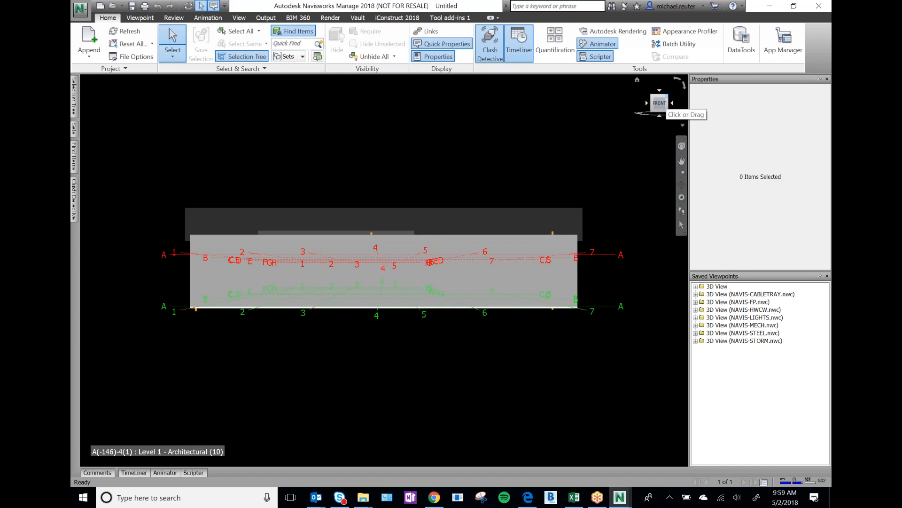
click(666, 96)
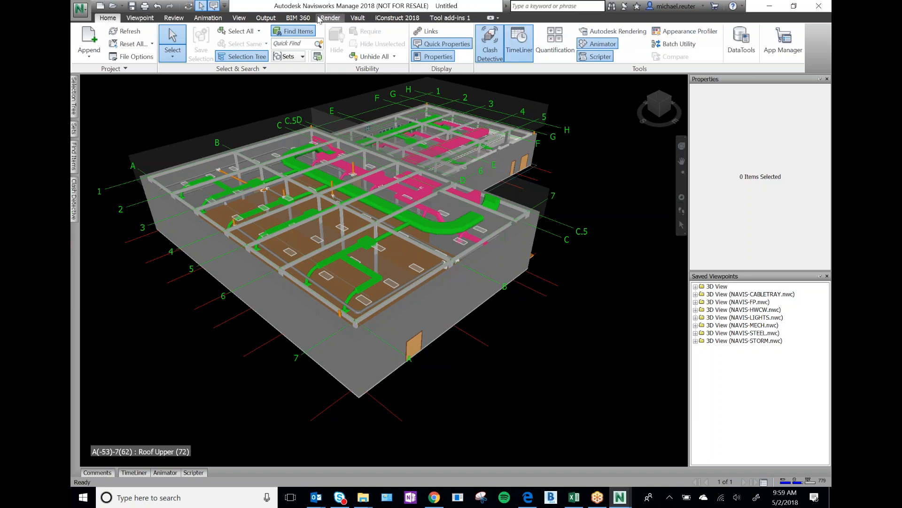
Toggle the model's grid display off and back on
click(240, 19)
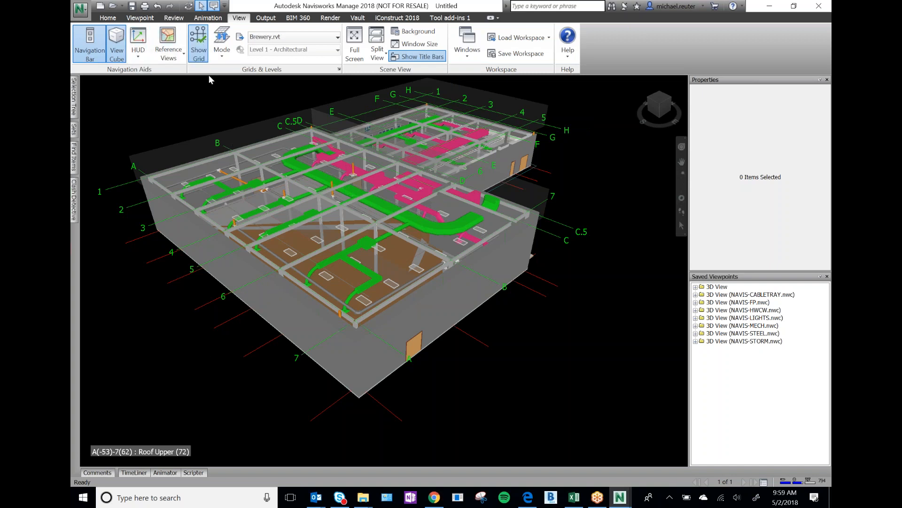
click(199, 46)
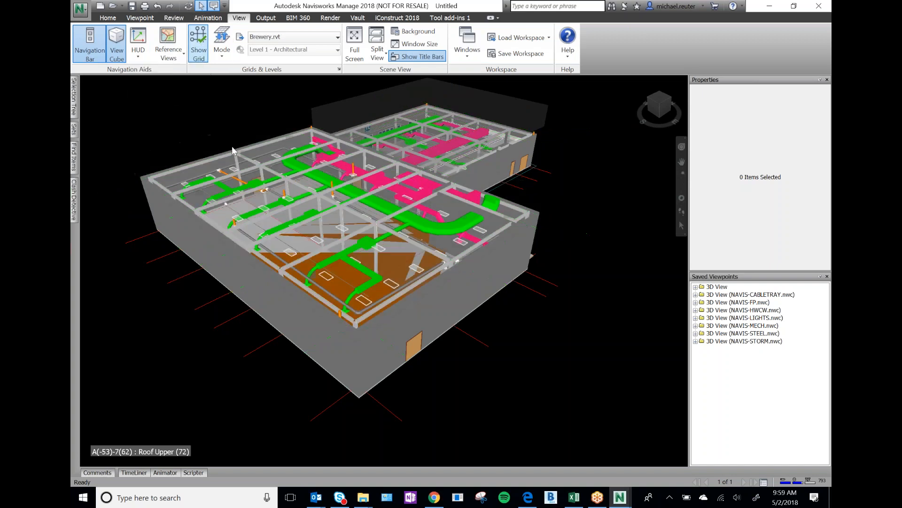
click(200, 45)
click(200, 47)
click(199, 50)
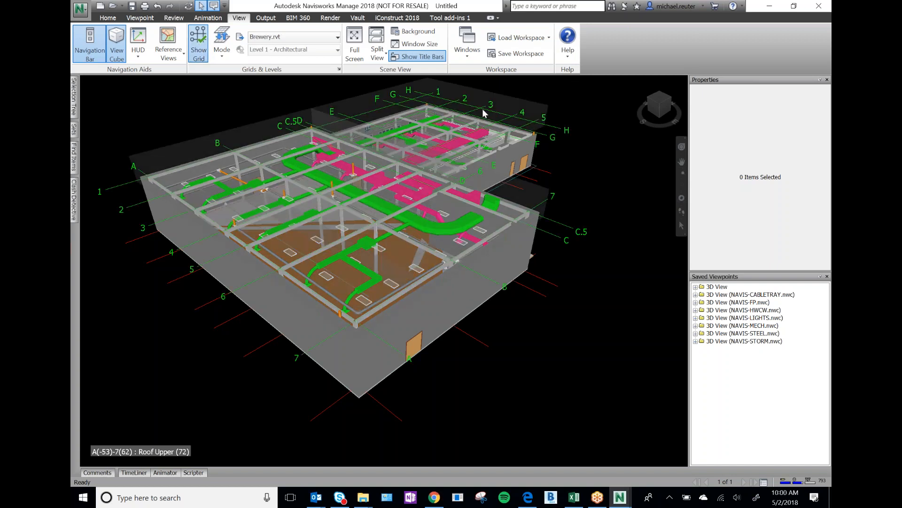
Try the Below and All grid modes, restore Above and Below, and leave the grid shown
click(224, 58)
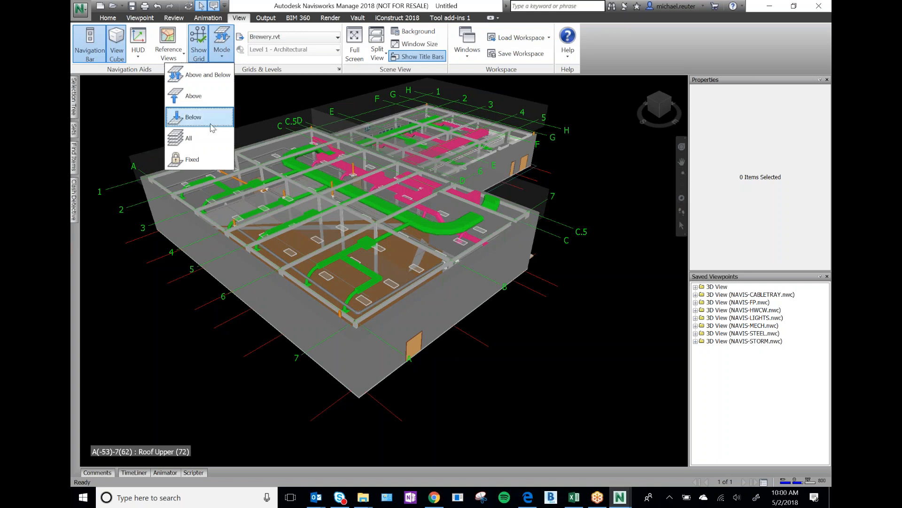
click(210, 121)
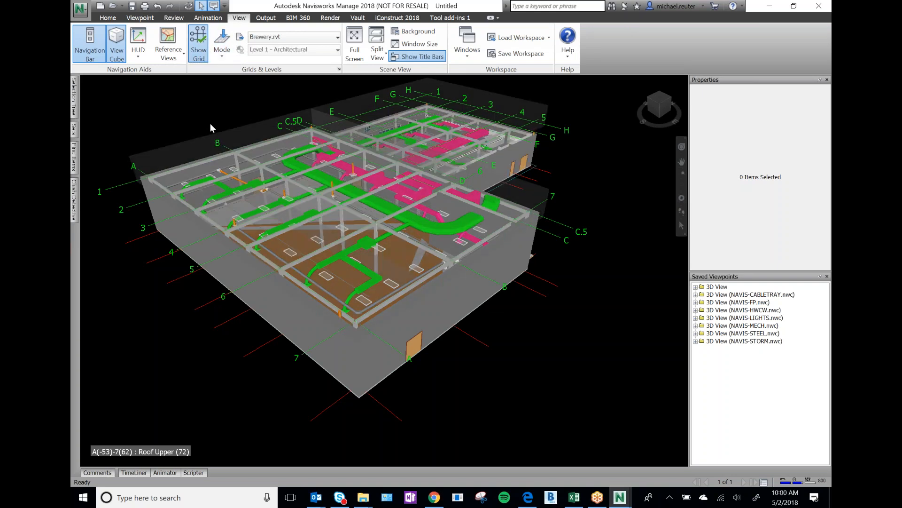
click(207, 55)
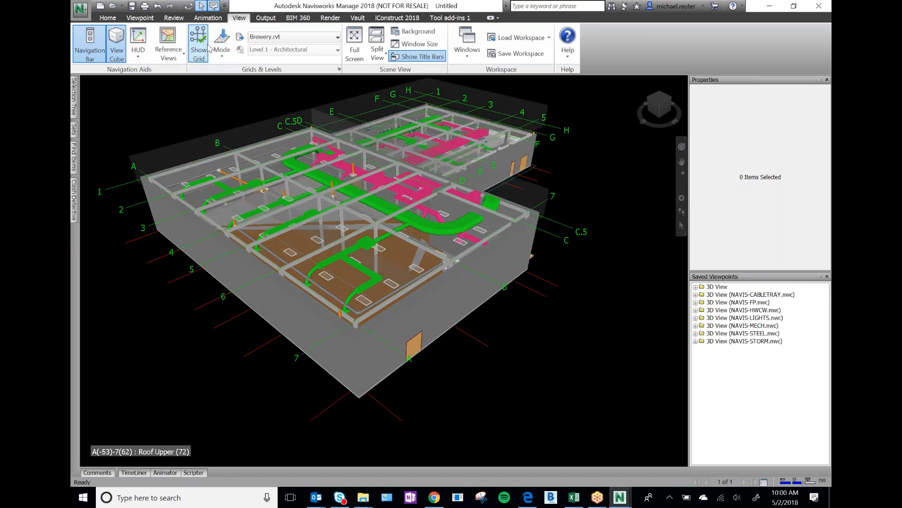
click(221, 47)
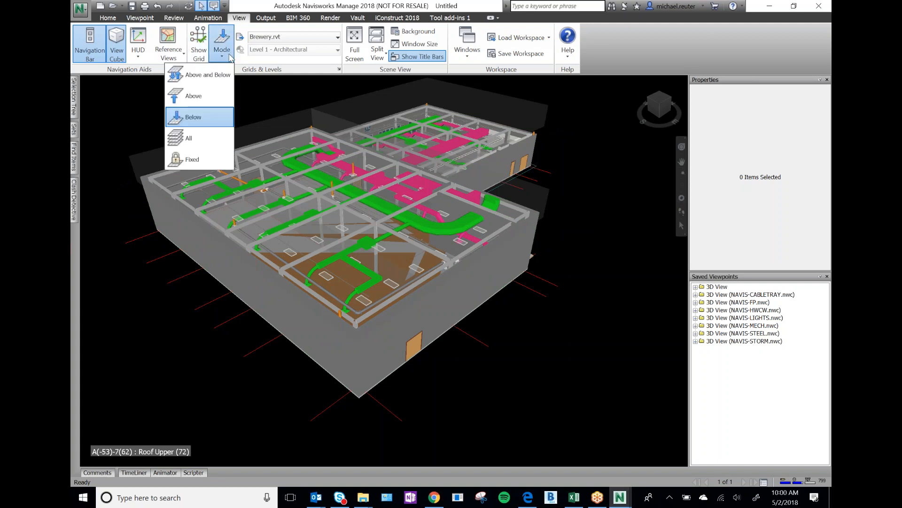
click(204, 141)
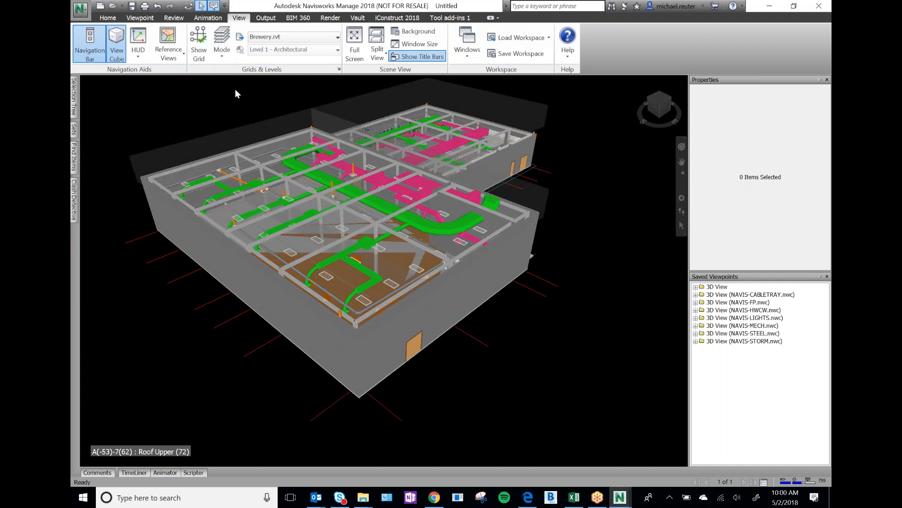
click(226, 50)
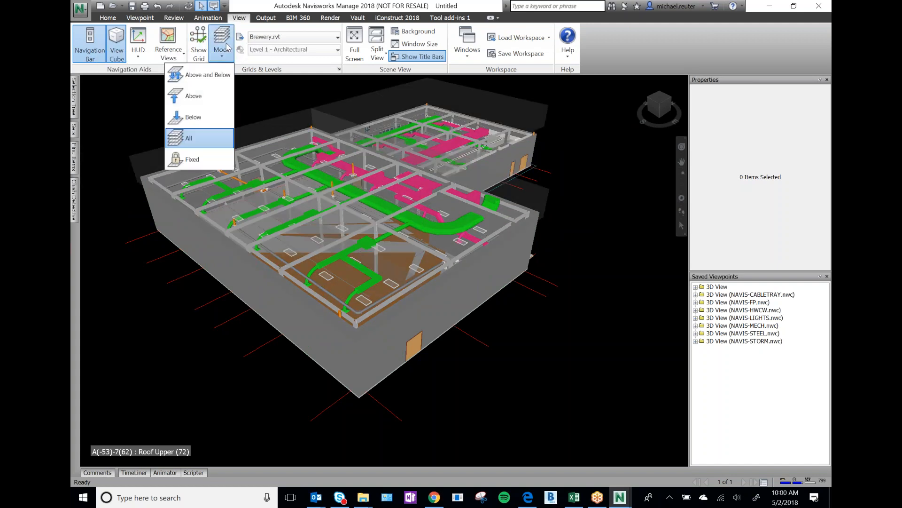
click(219, 77)
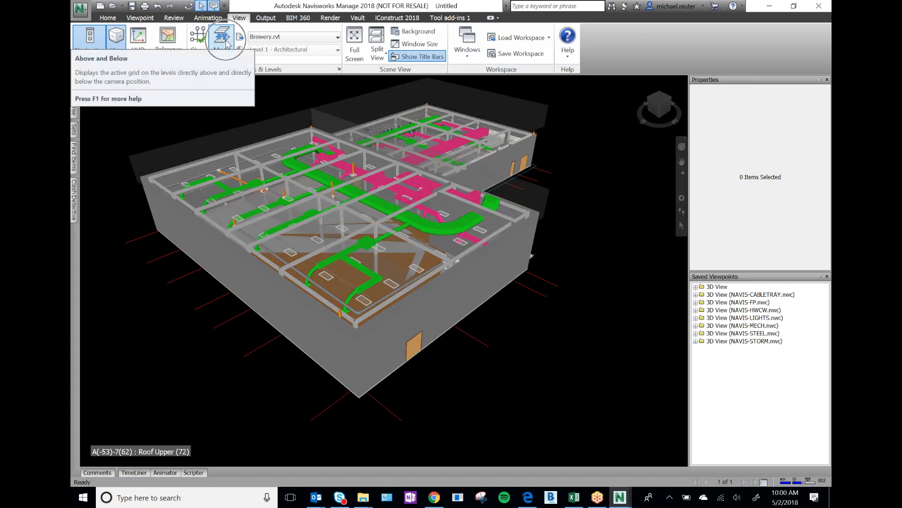
click(199, 41)
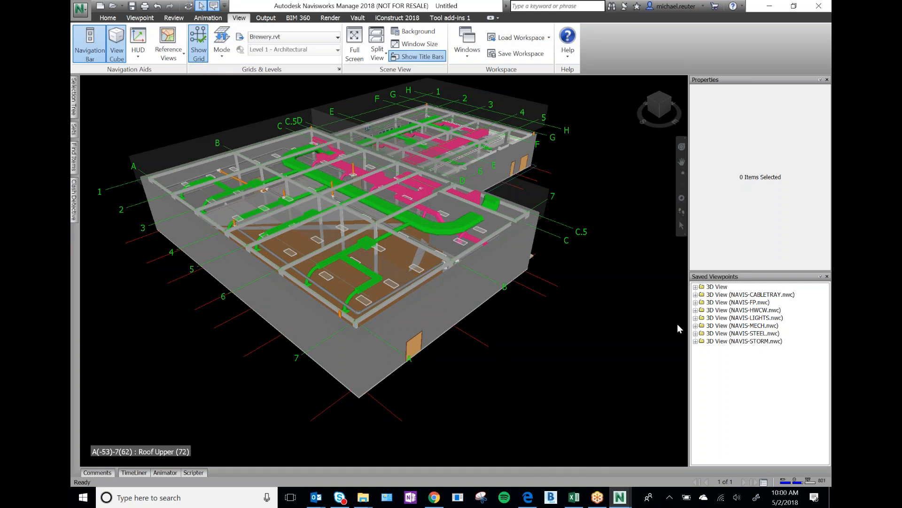
Hide the TimeLiner, Animator and Scripter windows from the workspace
click(469, 56)
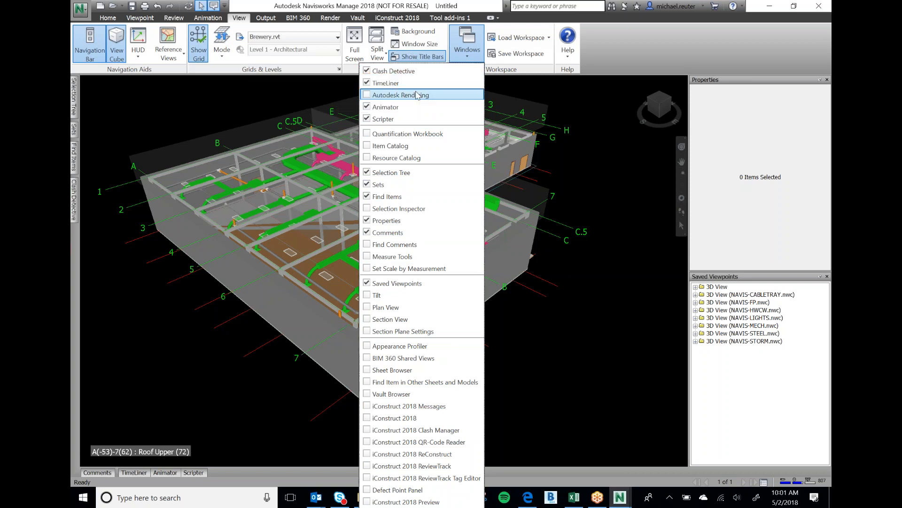
click(372, 85)
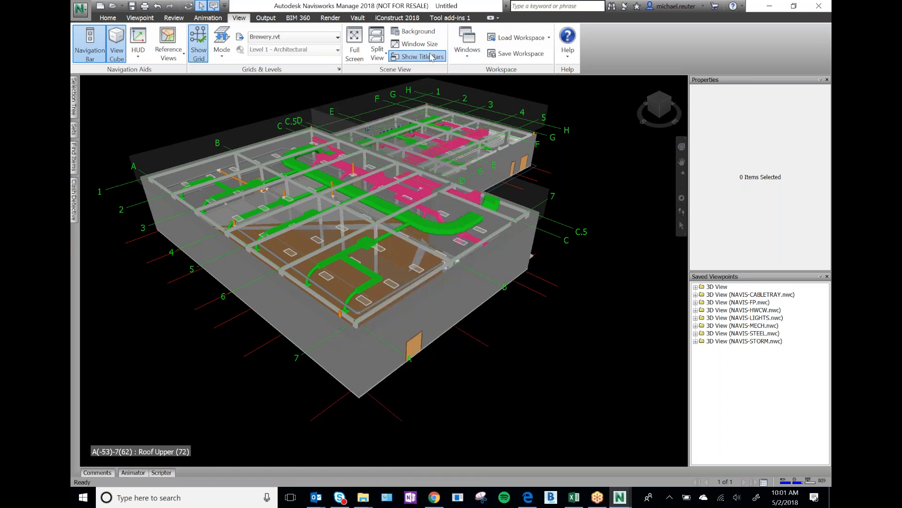
click(468, 48)
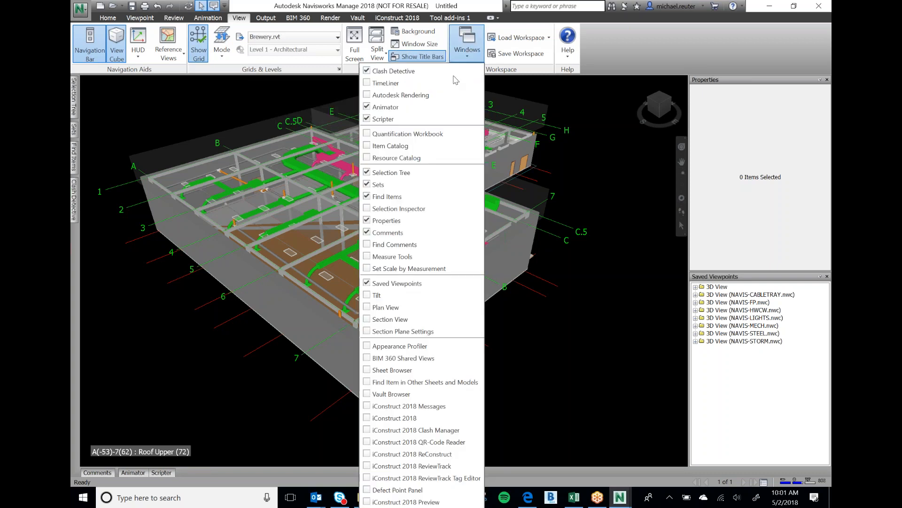
click(366, 108)
click(472, 57)
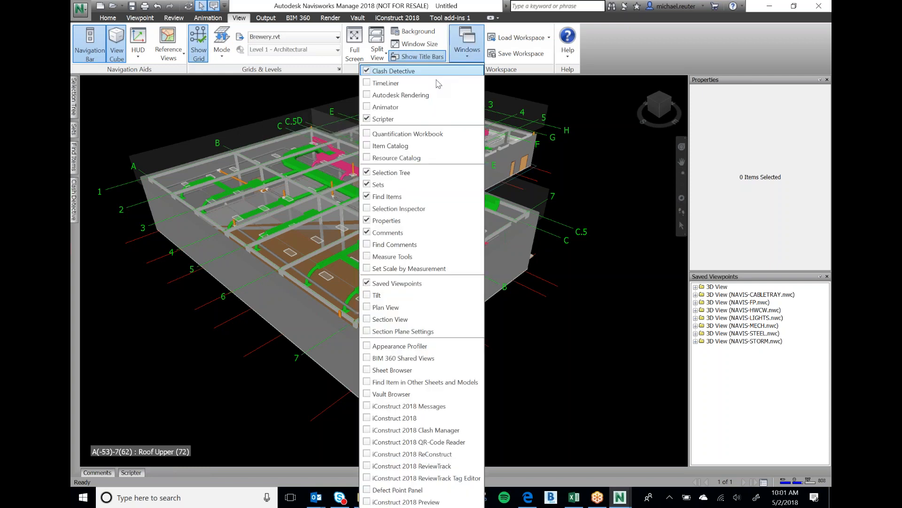
click(367, 119)
Show the Appearance Profiler window and set it to auto-hide at the side of the workspace
click(468, 58)
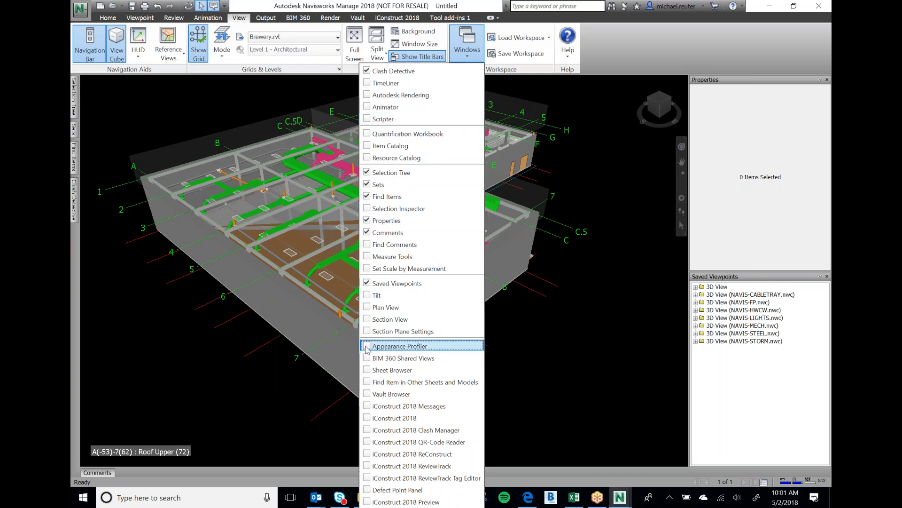
click(367, 348)
click(435, 80)
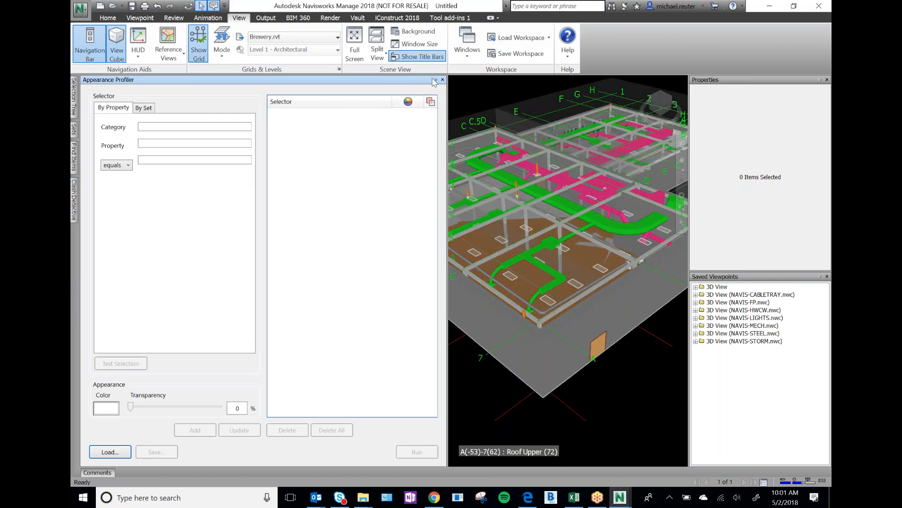
Collapse the Appearance Profiler at the side of the workspace and look over the list of available windows
click(435, 80)
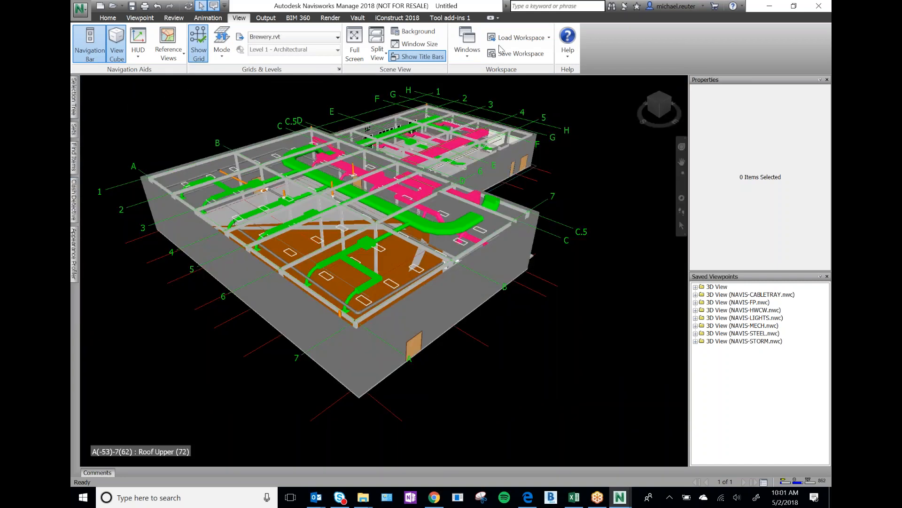
click(472, 45)
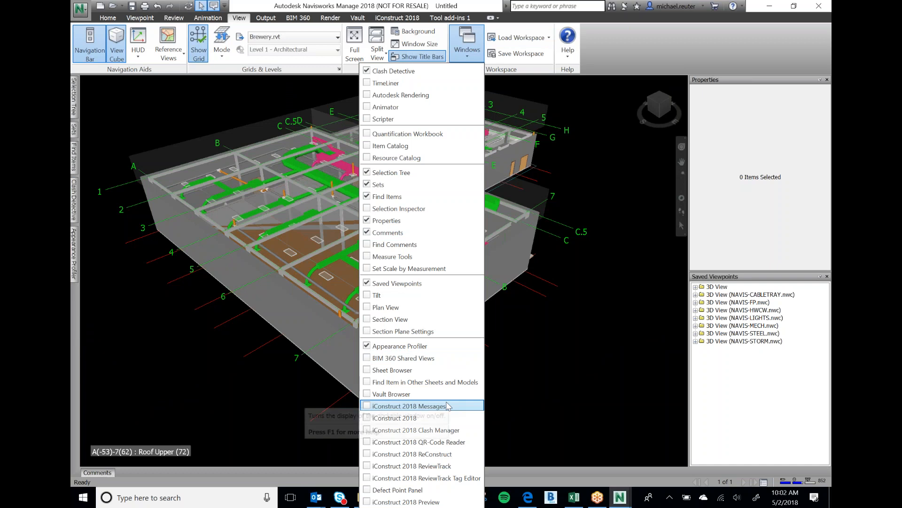
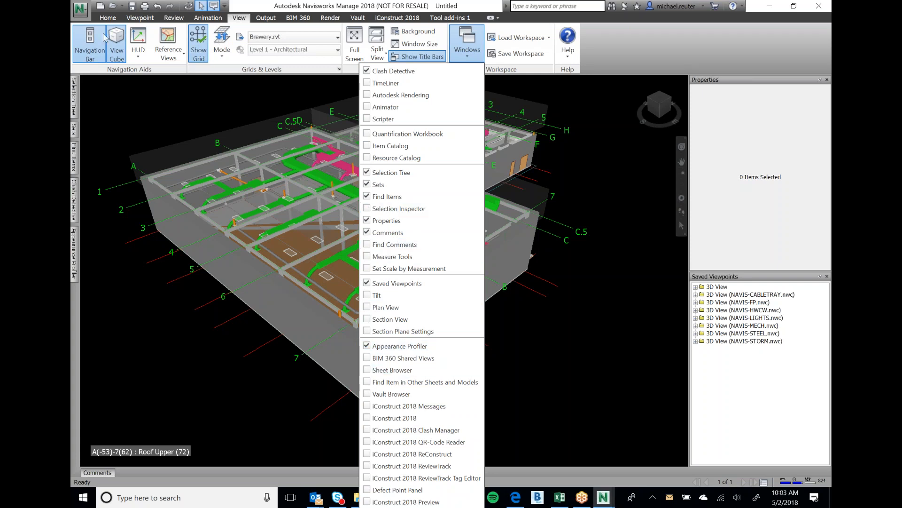
click(80, 16)
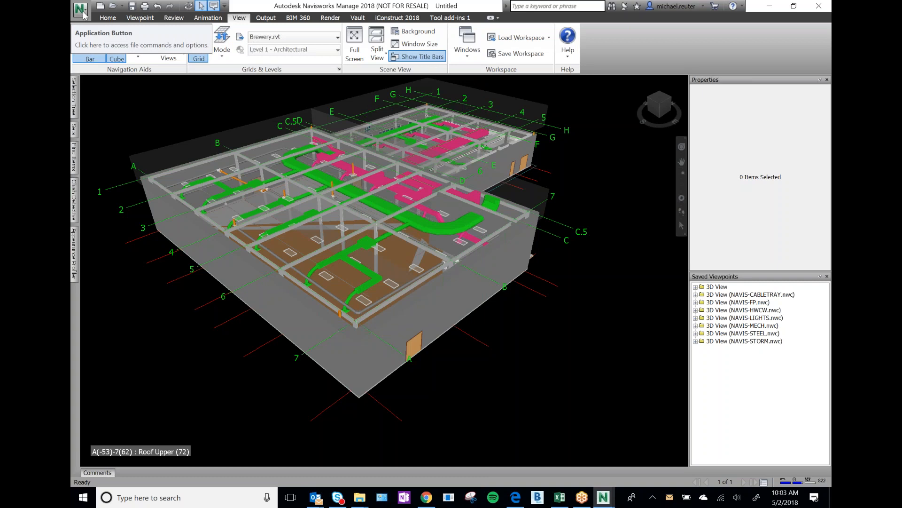
Open the Options Editor, expand the General and Interface categories, and show the Display Units settings
click(85, 13)
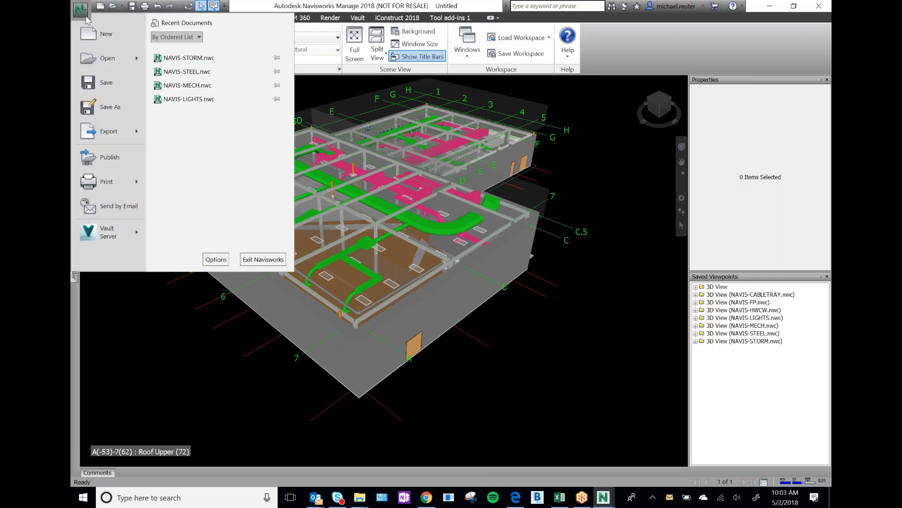
click(216, 259)
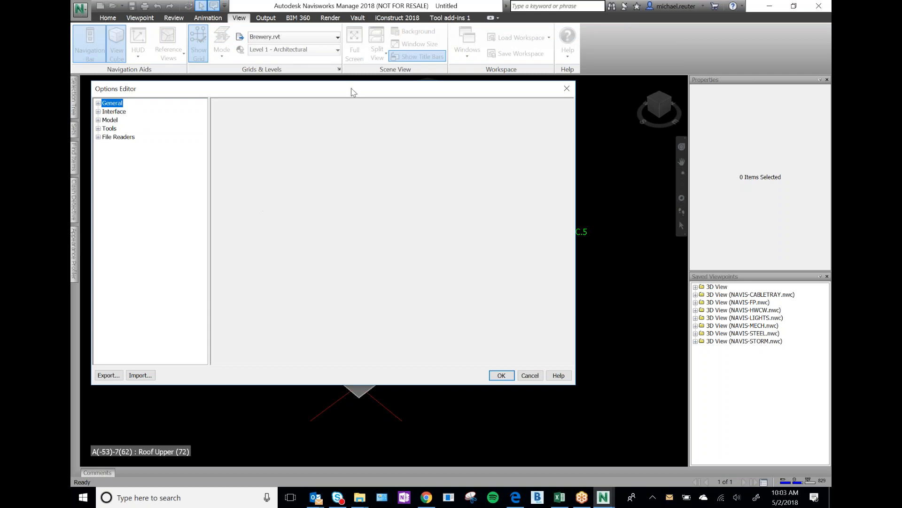
click(153, 123)
click(152, 173)
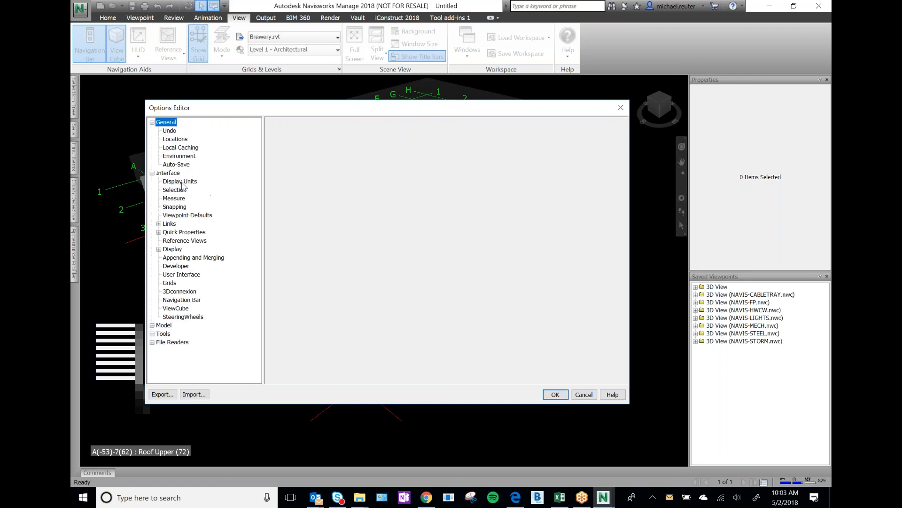
click(180, 182)
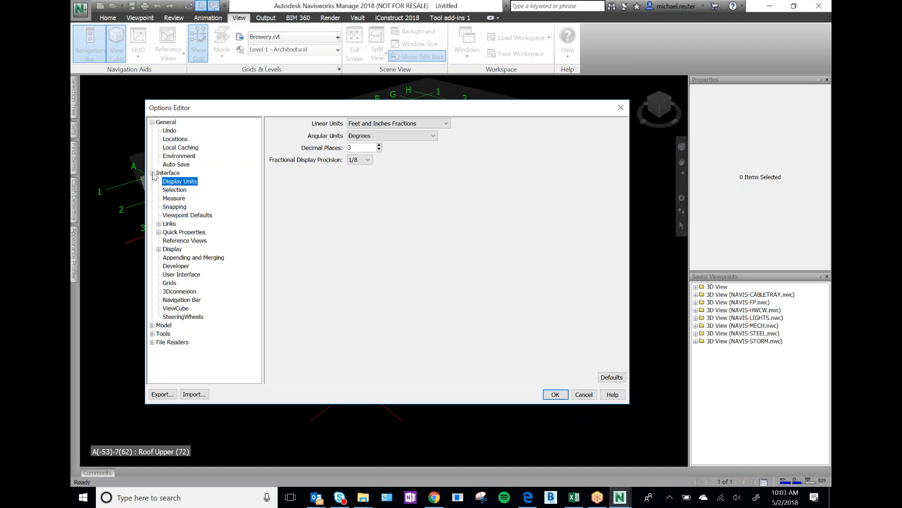
click(167, 174)
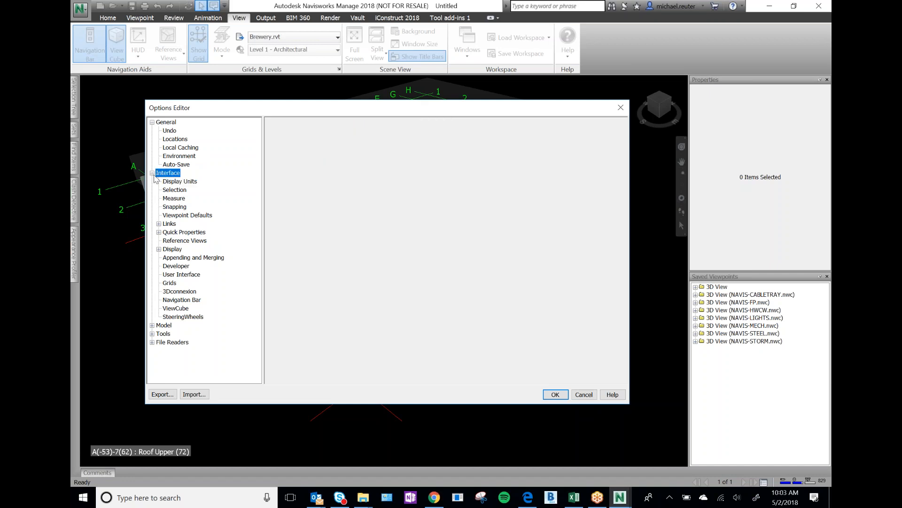
click(152, 174)
click(152, 173)
click(179, 181)
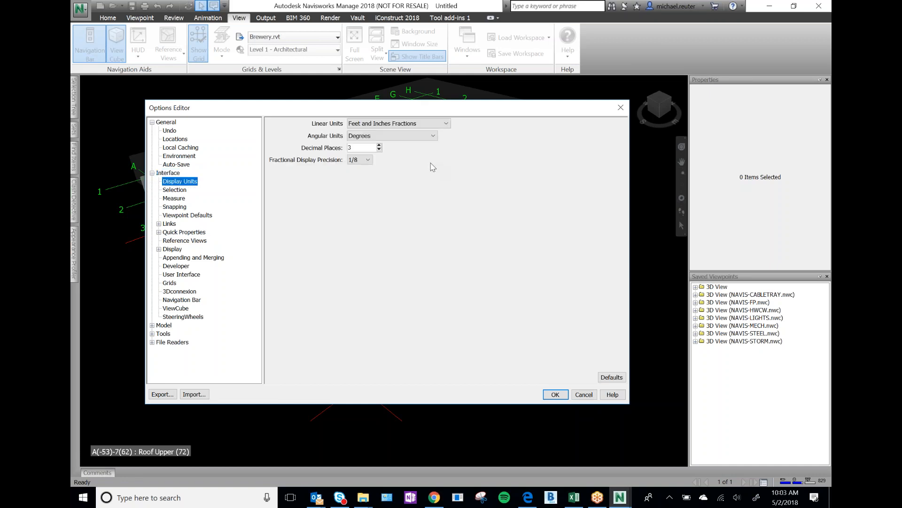
Choose Feet and Inches Fractions as the linear display units and check the available fractional display precisions
click(446, 124)
click(446, 124)
click(446, 124)
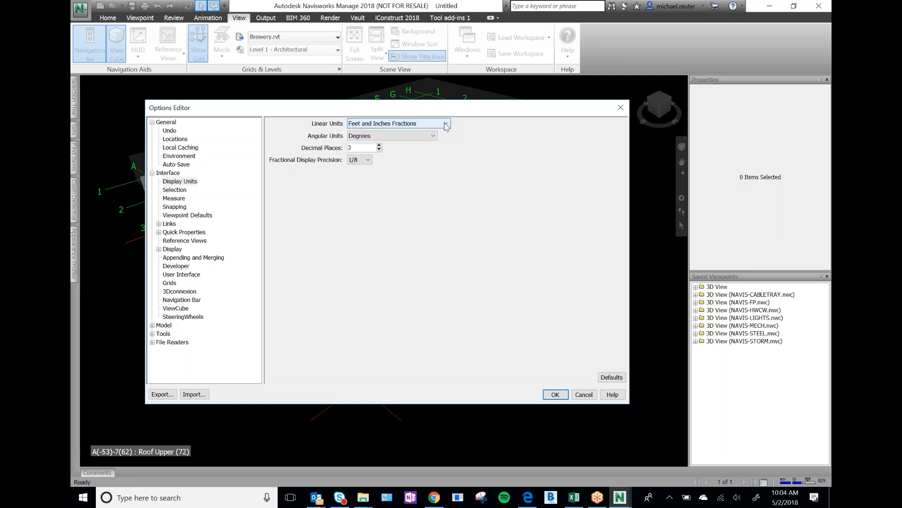
click(446, 124)
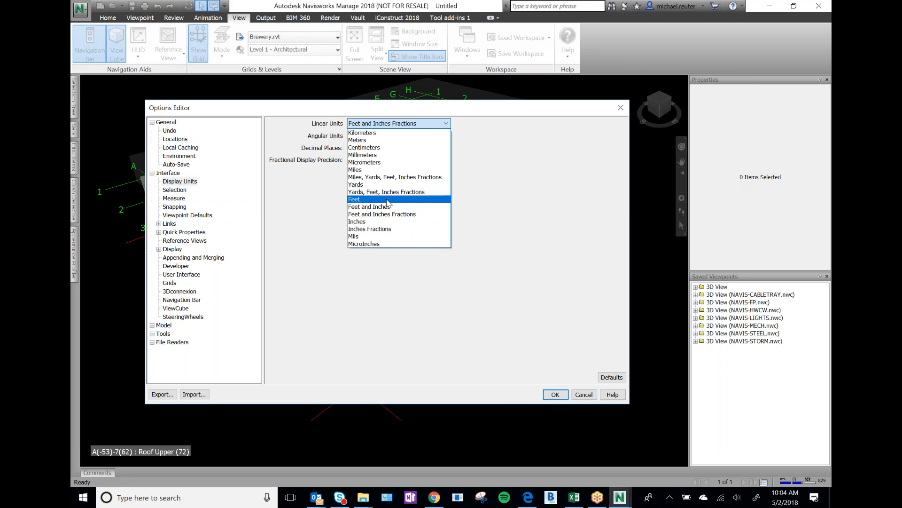
click(376, 124)
click(376, 124)
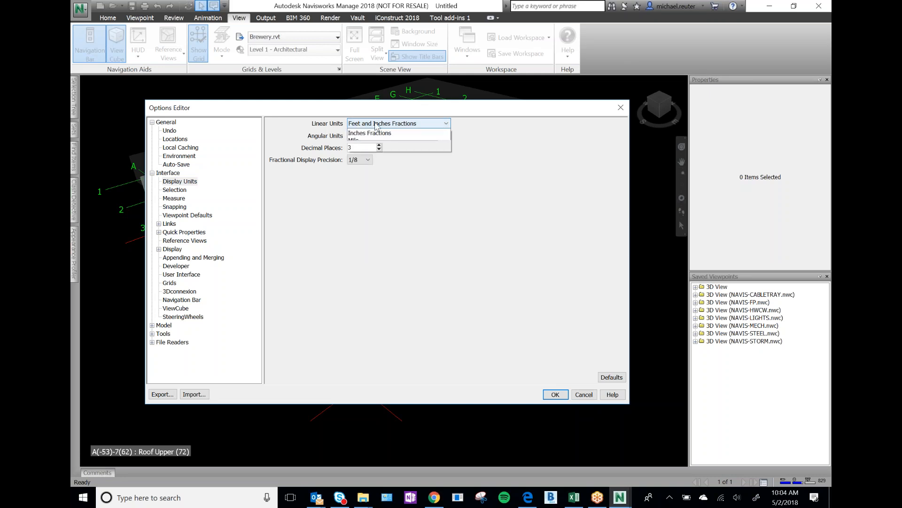
key(ctrl)
key(ctrl)
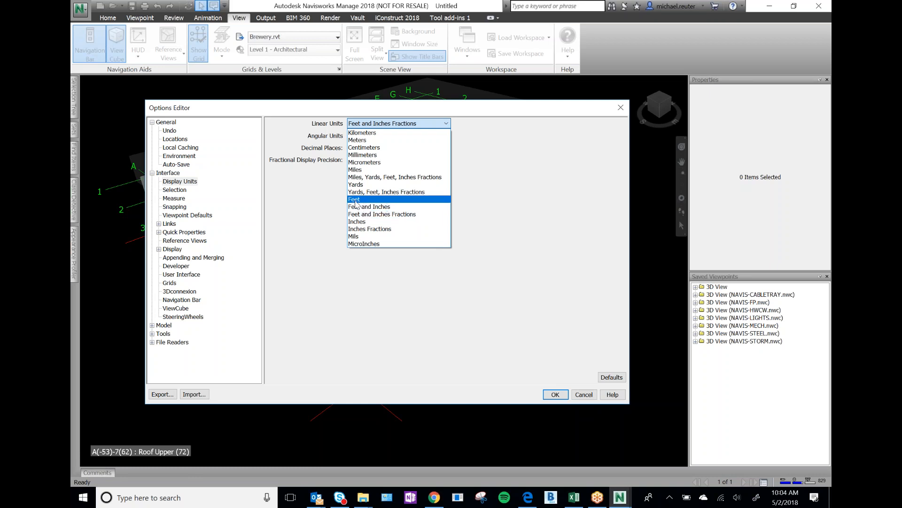
click(395, 215)
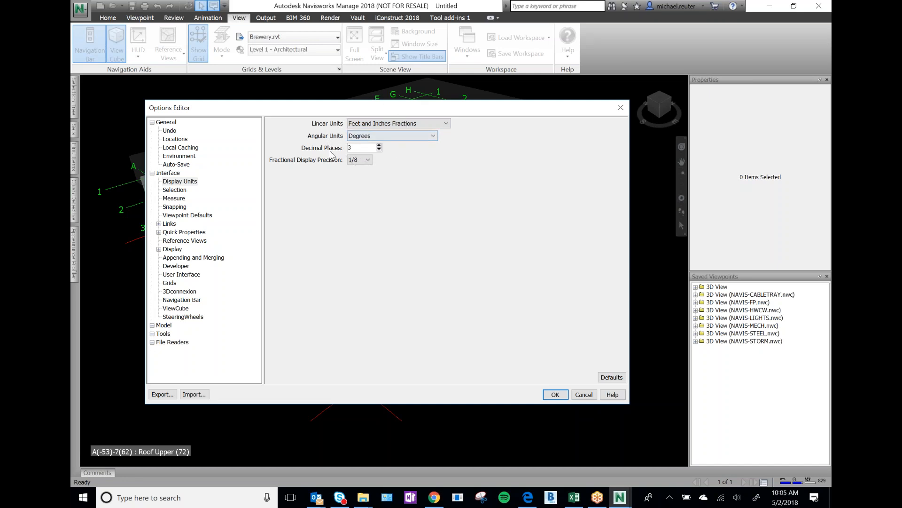
key(ctrl)
key(ctrl)
click(361, 161)
click(364, 163)
Examine the Measure and Display interface options, including the choices for the graphics system
click(177, 199)
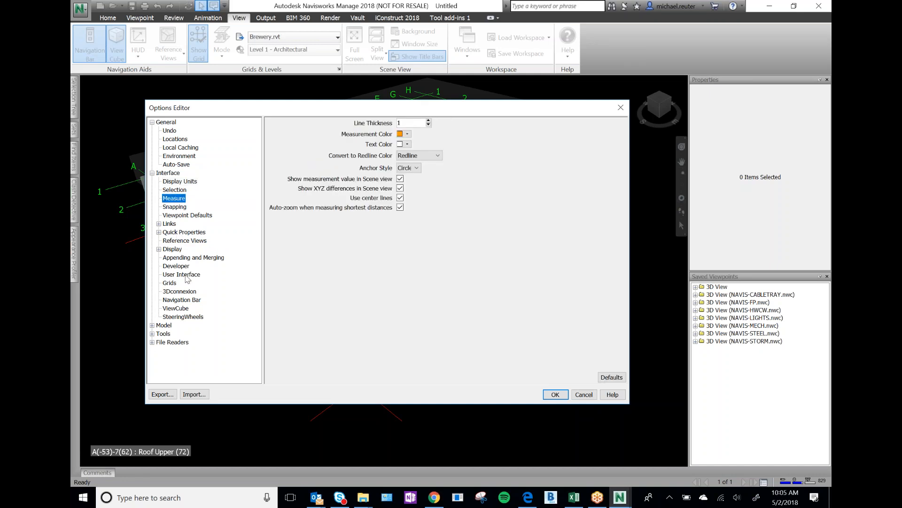
click(177, 250)
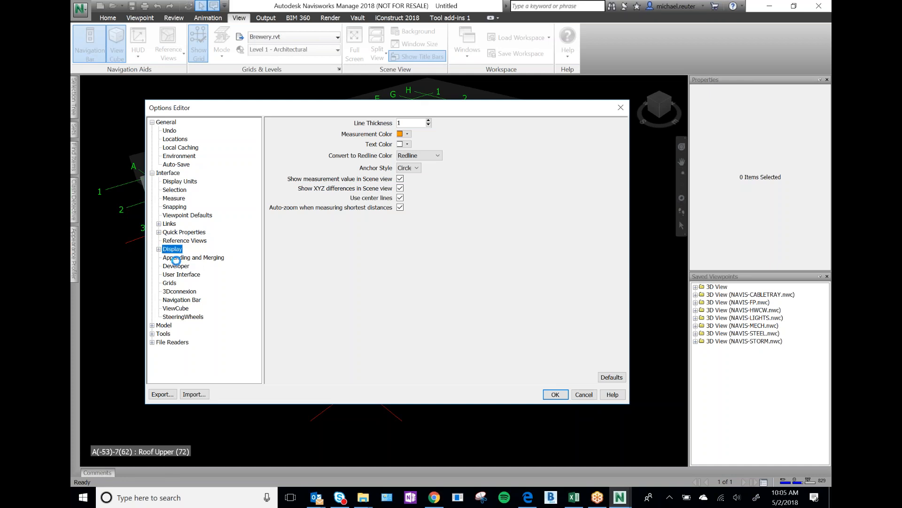
click(151, 342)
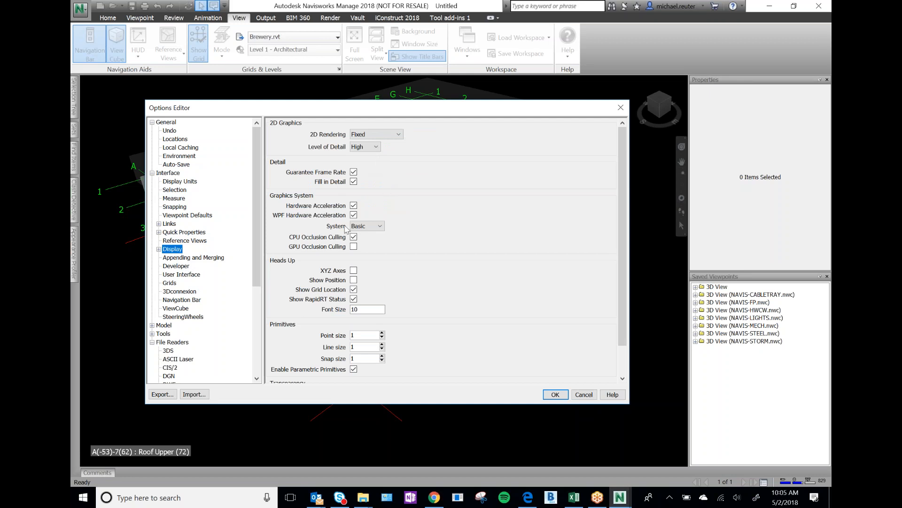
click(175, 252)
click(159, 249)
click(182, 258)
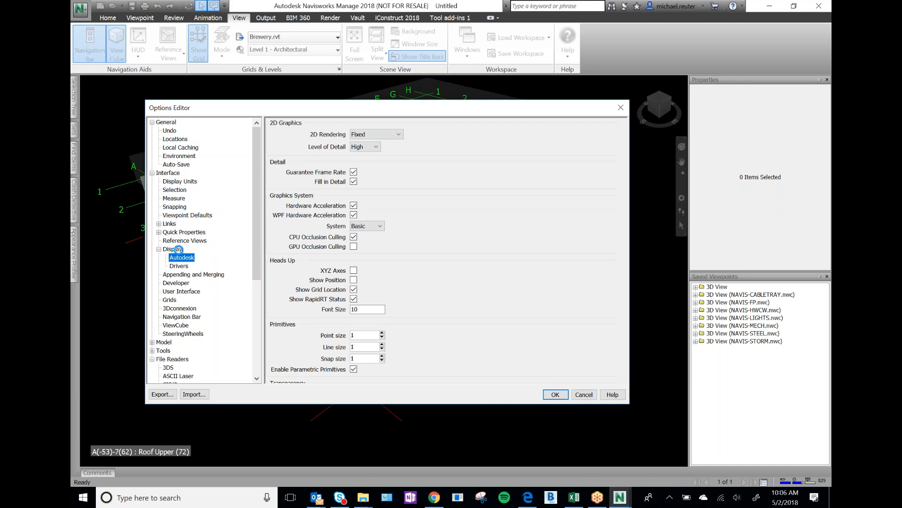
click(174, 249)
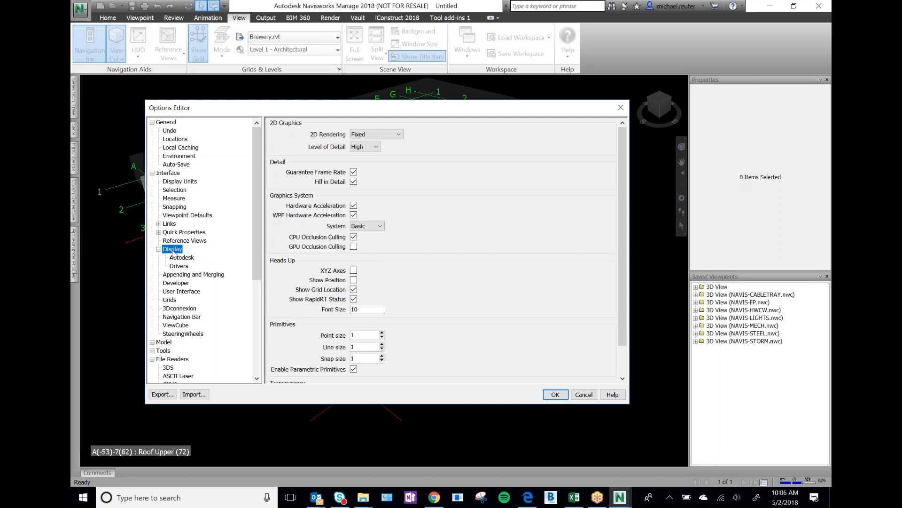
click(365, 226)
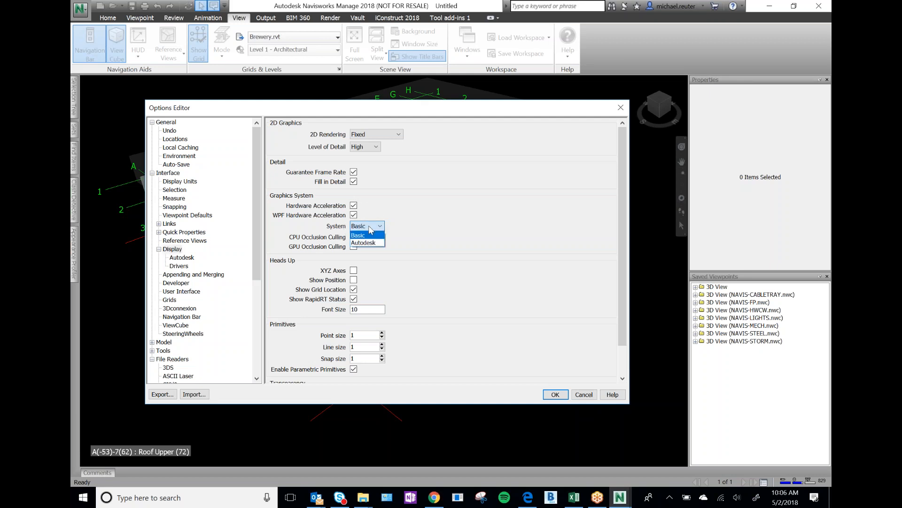
click(390, 218)
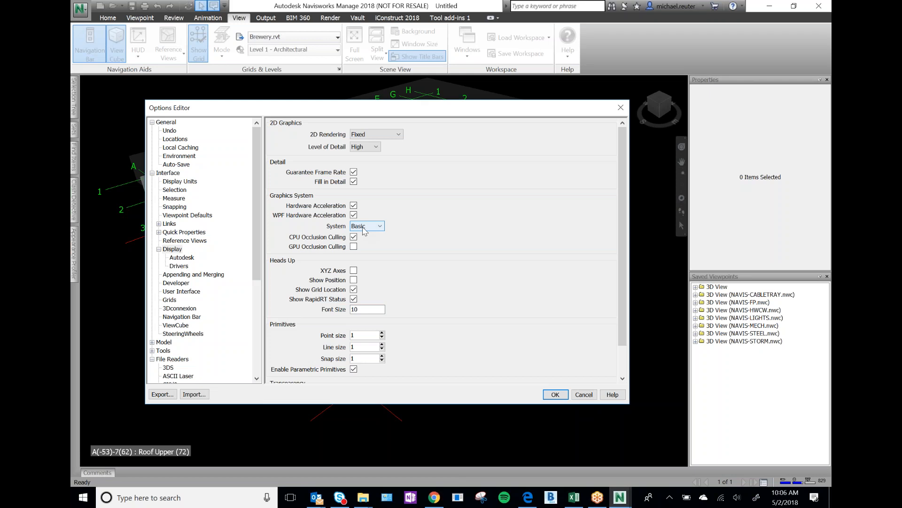
Review the Snapping options for vertex, edge and line vertex picking in the Interface settings
scroll(179, 271, down, 6)
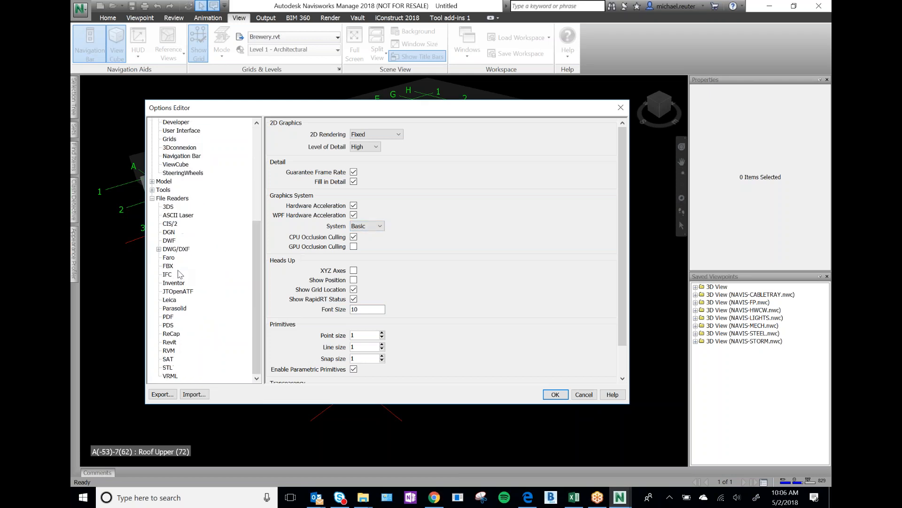
scroll(179, 319, up, 3)
scroll(183, 292, down, 3)
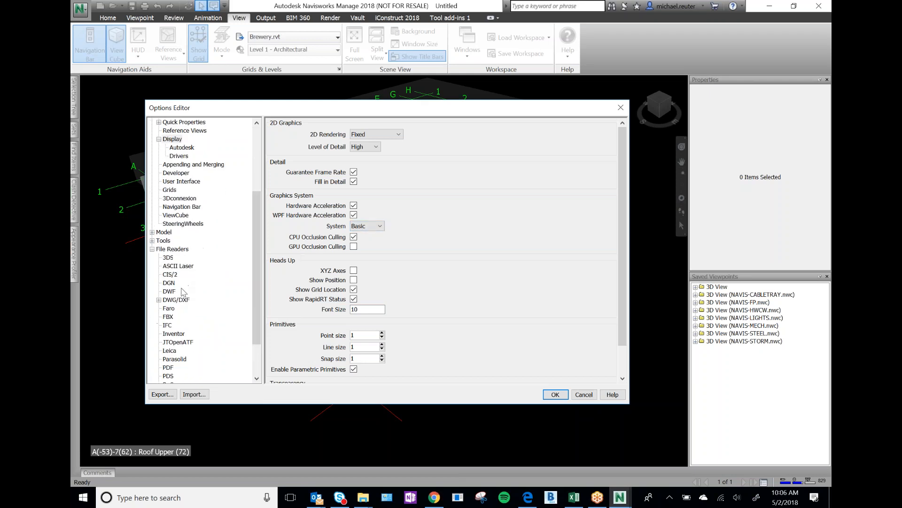
scroll(185, 190, up, 5)
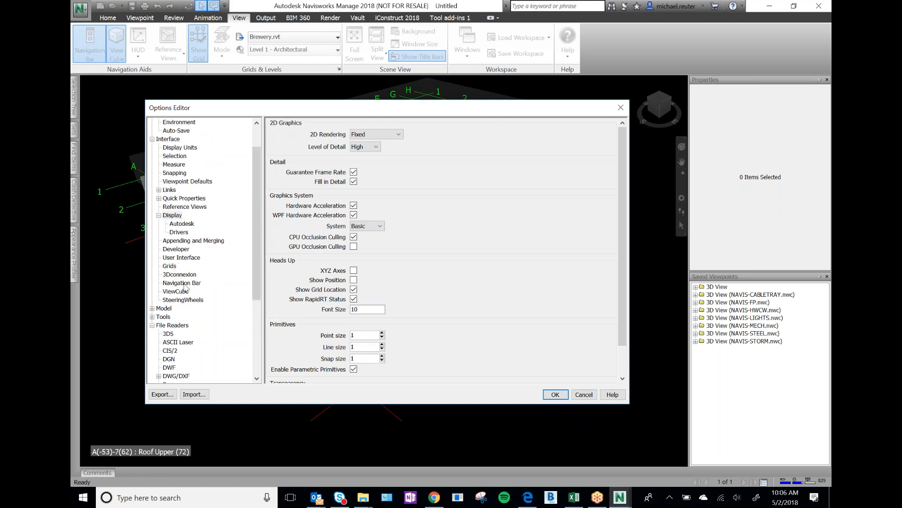
scroll(184, 187, up, 1)
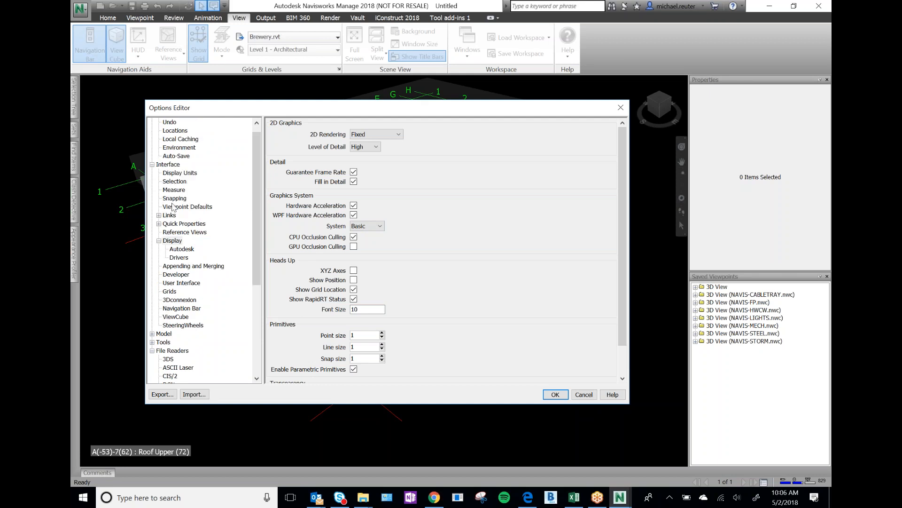
click(176, 199)
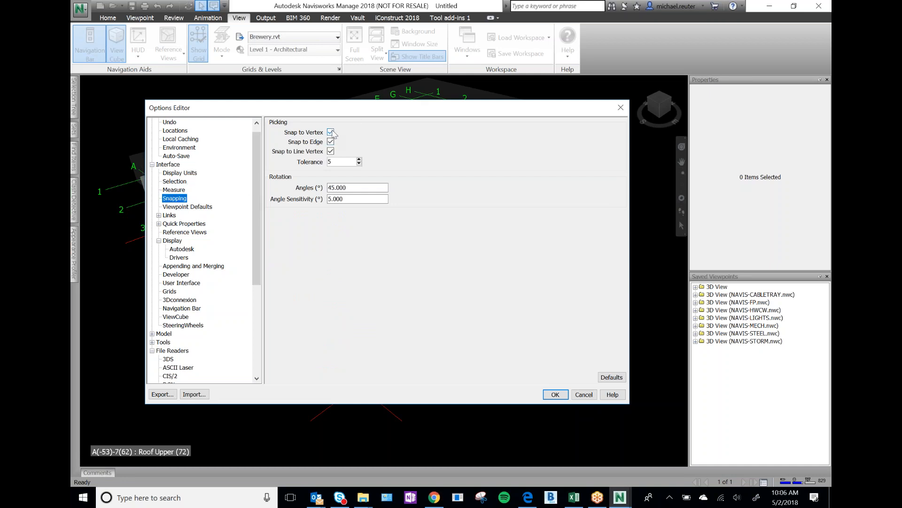
click(331, 151)
Review the Revit file reader's conversion options, such as element parameters, coordinates and linked files
scroll(216, 288, down, 6)
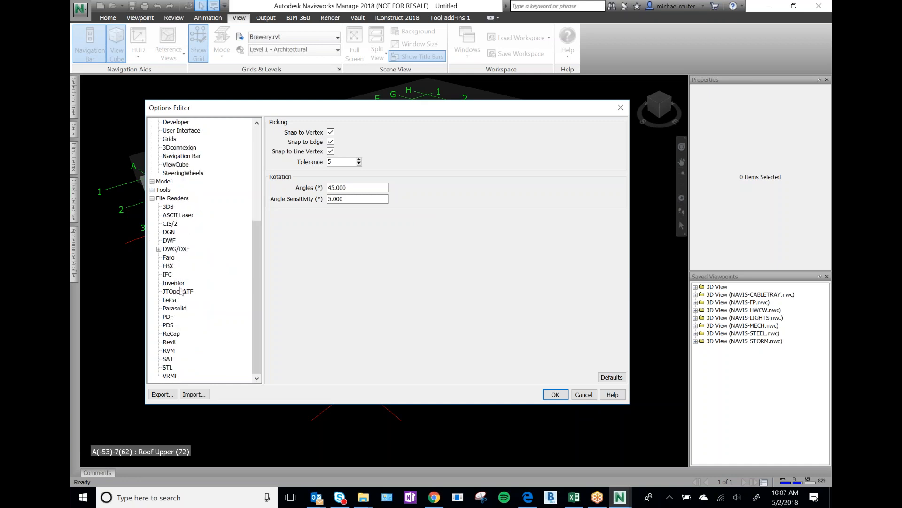
click(171, 342)
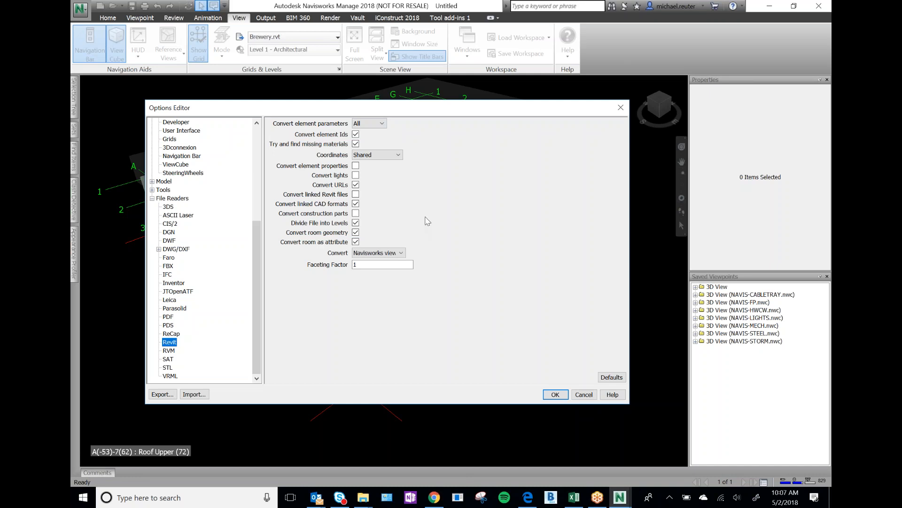
key(ctrl)
key(ctrl)
click(375, 206)
Examine the Leica, IFC and DWG/DXF file reader options, including the DWG/DXF Convert Object Properties settings
click(170, 300)
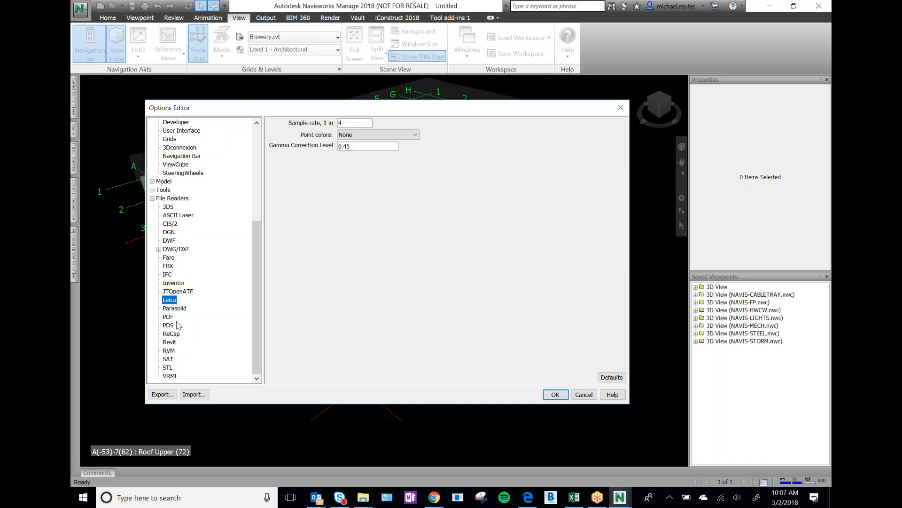
click(167, 275)
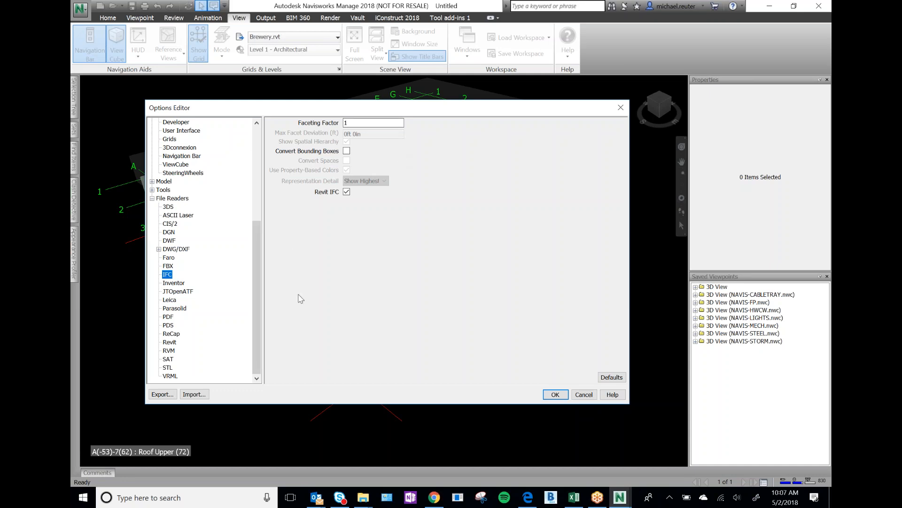
click(170, 250)
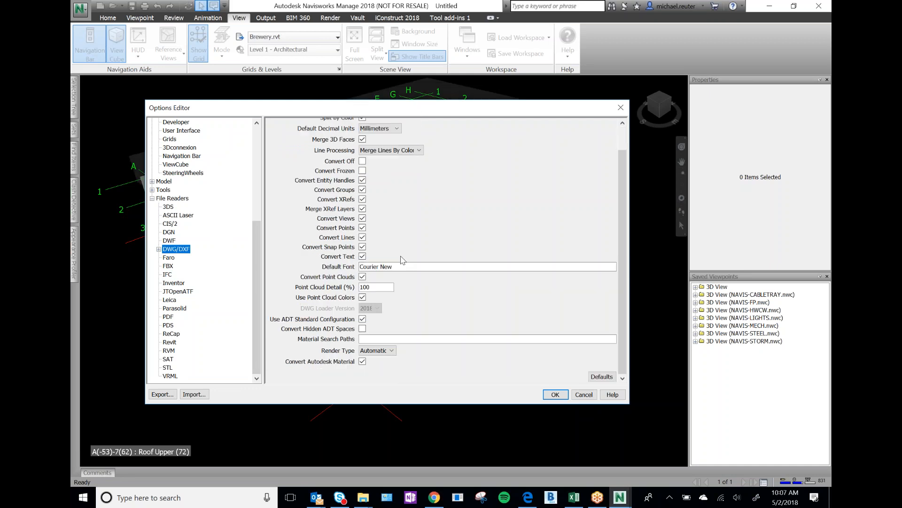
scroll(406, 261, down, 1)
scroll(406, 261, up, 1)
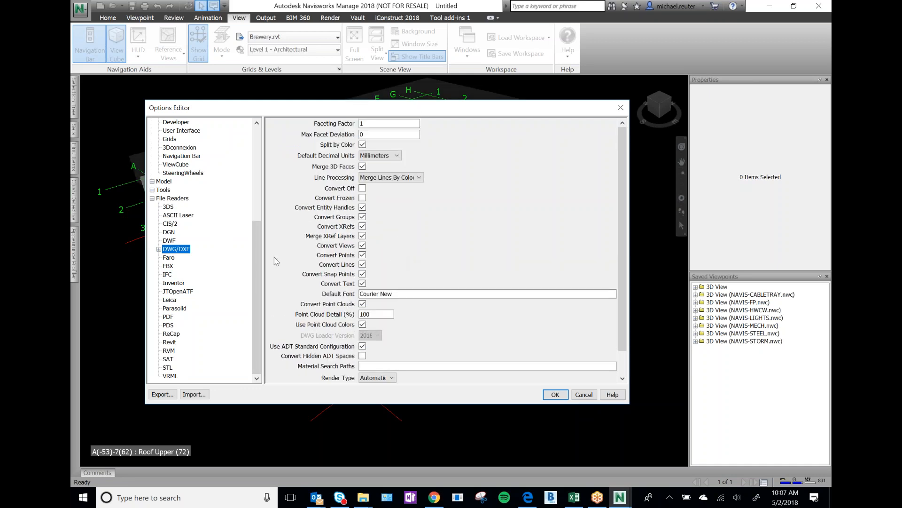
click(159, 249)
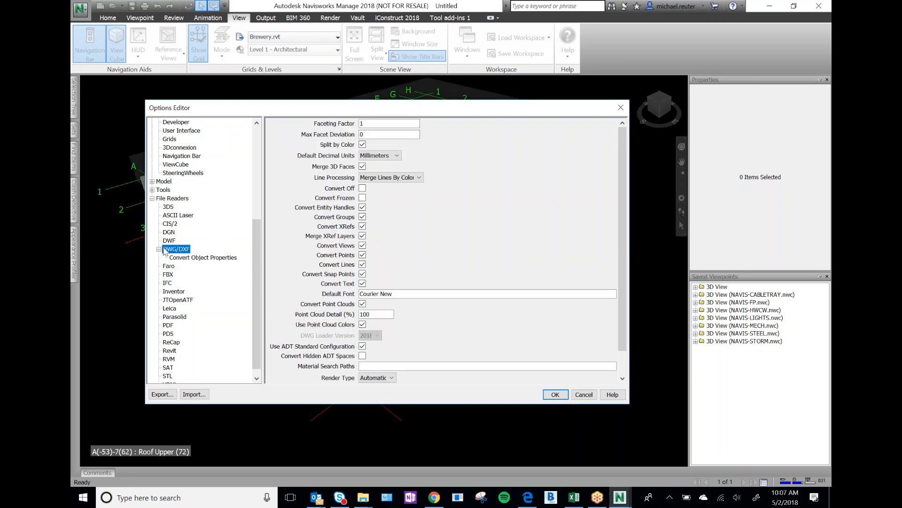
click(204, 258)
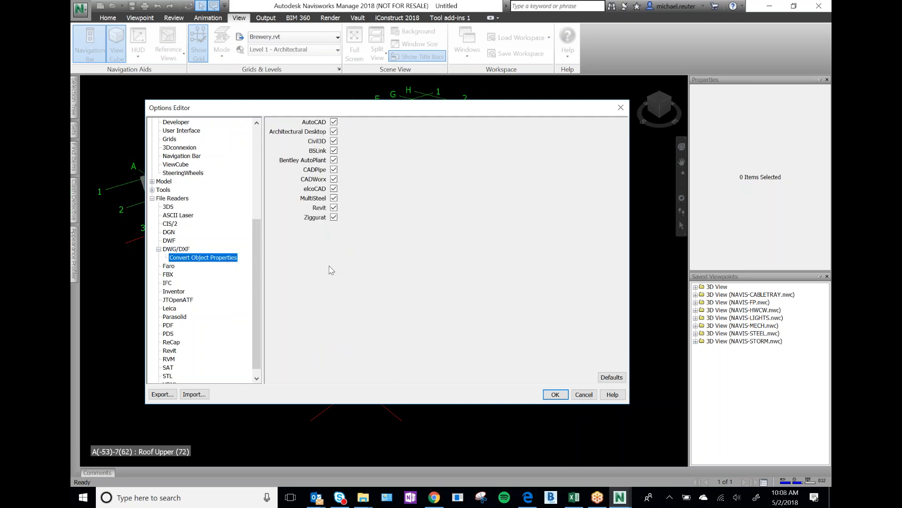
Review the list of supported file readers, then look at the discipline NWC files in the NAVISWORKS folder in File Explorer
click(159, 249)
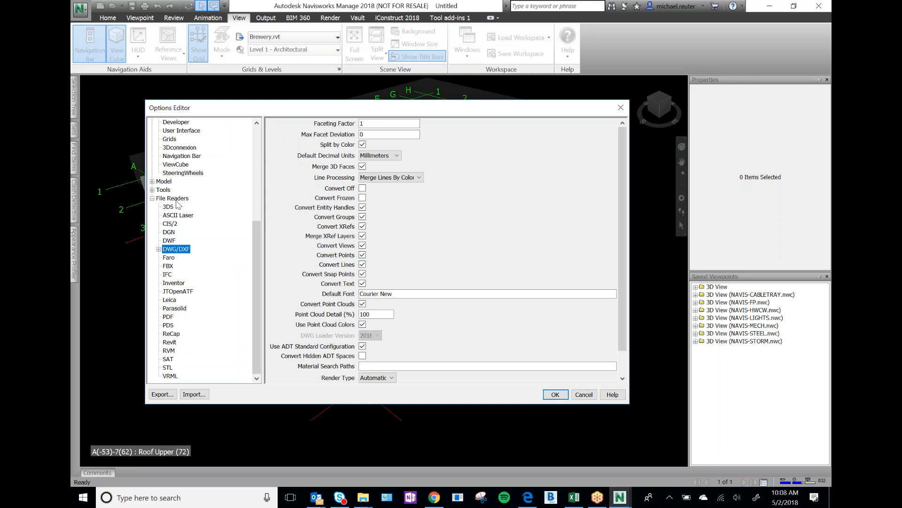
click(152, 198)
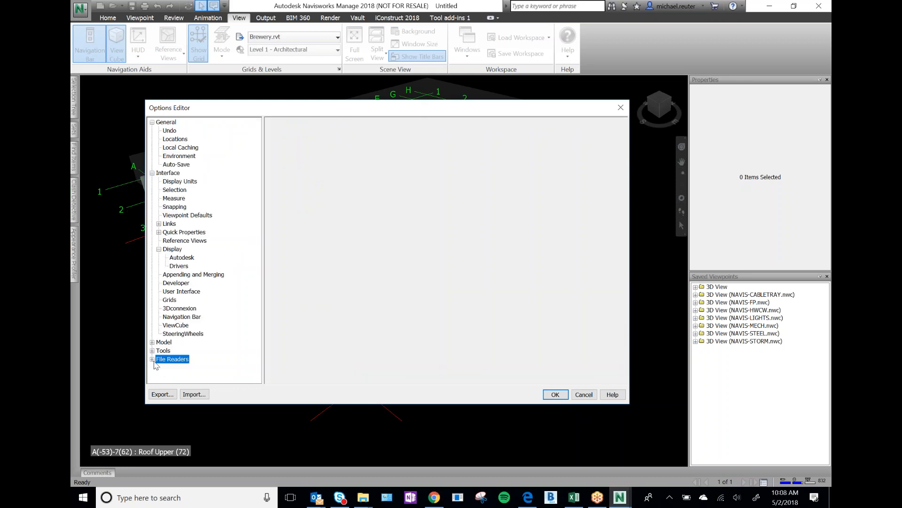
click(152, 358)
scroll(207, 322, down, 6)
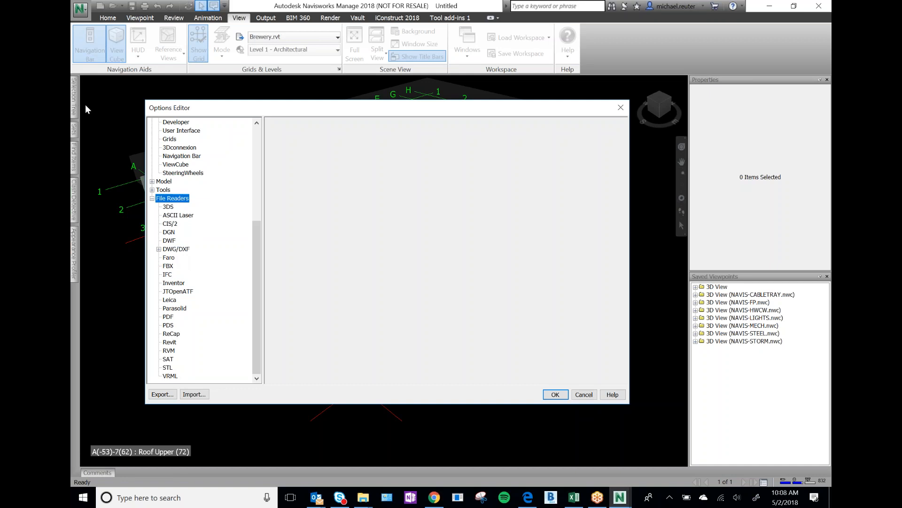
click(365, 499)
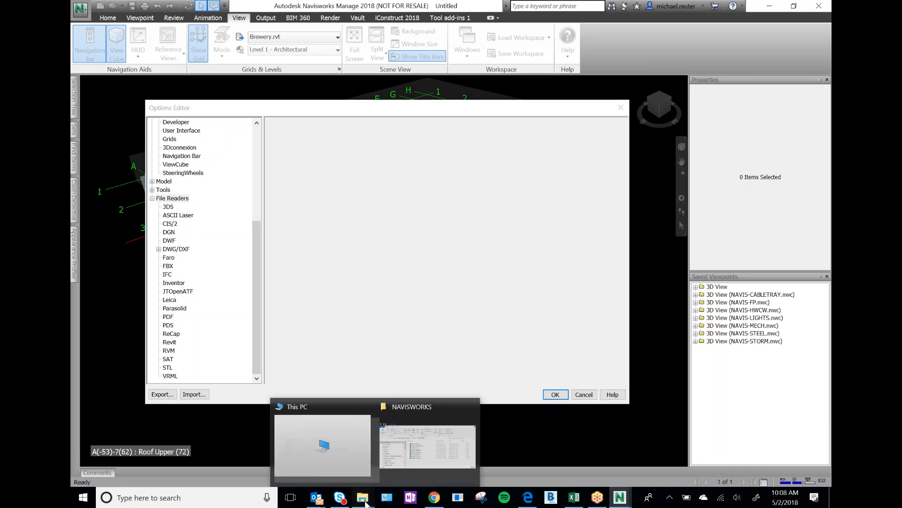
click(404, 471)
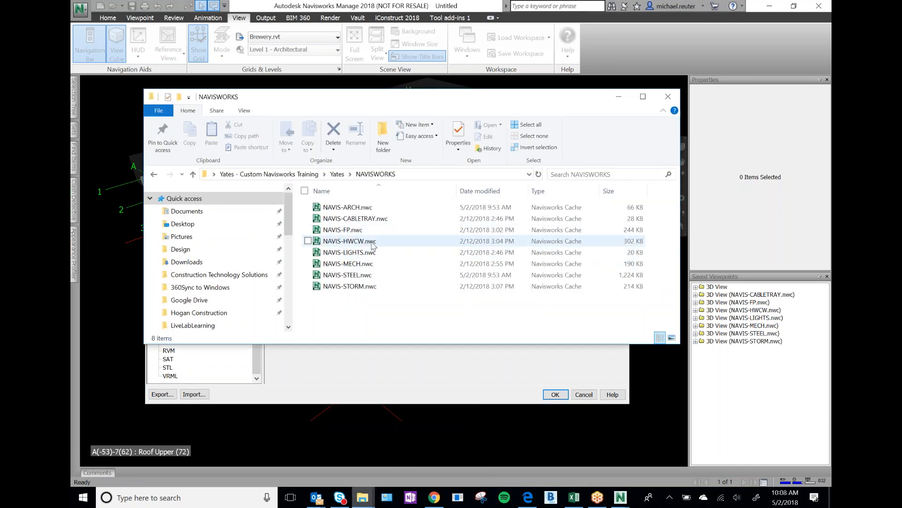
click(522, 360)
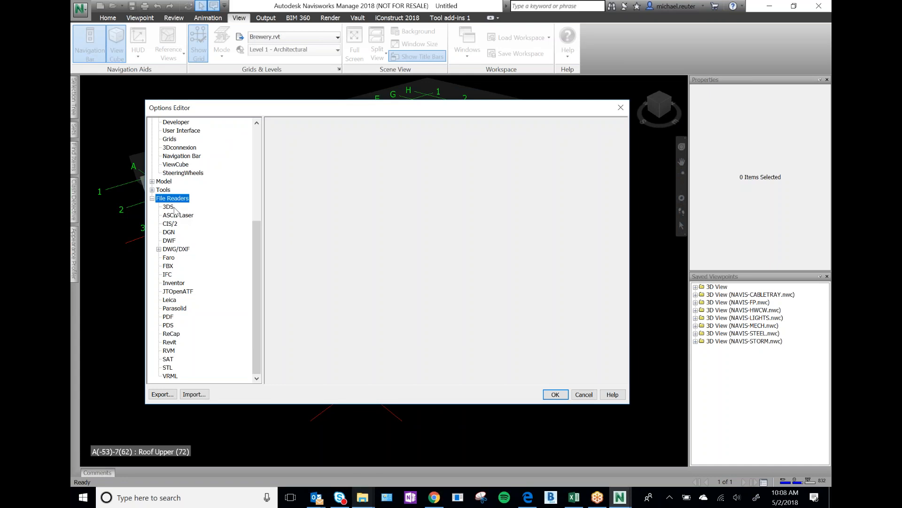
Review the DWG/DXF, IFC, ReCap and VRML file reader options, then accept and close the Options Editor
click(175, 249)
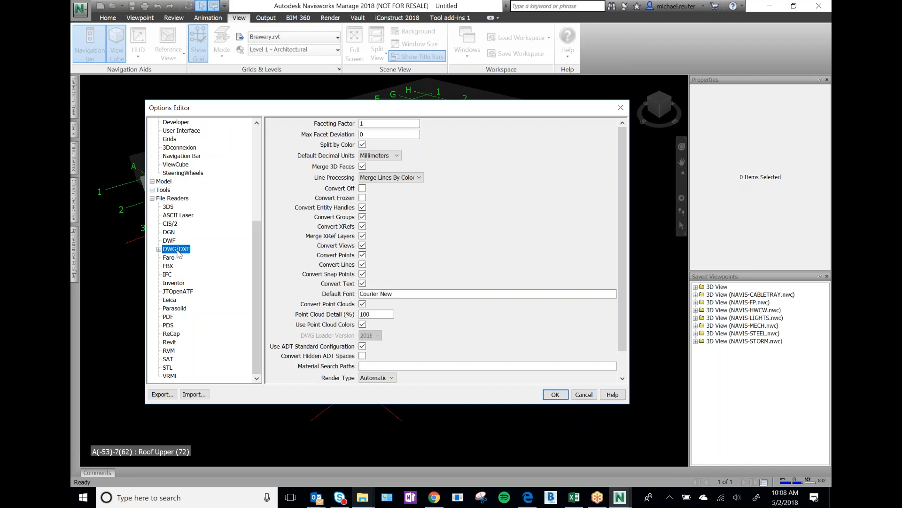
click(167, 274)
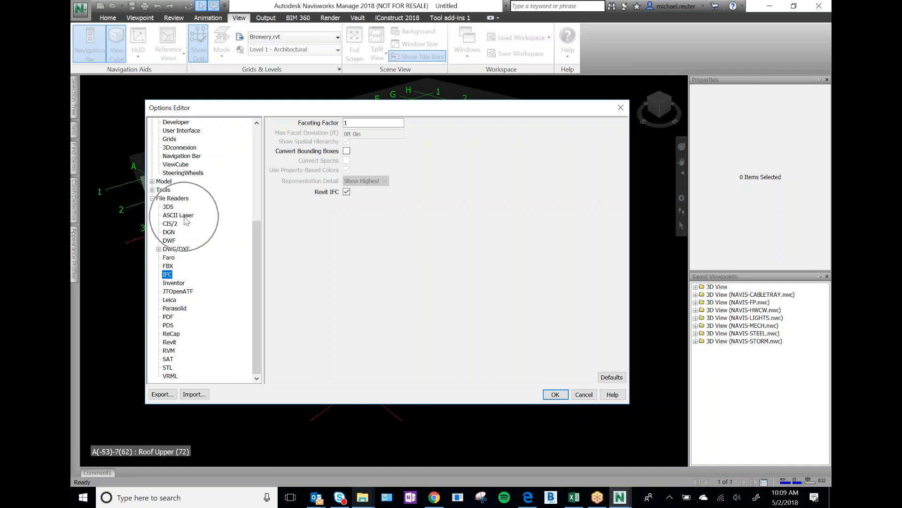
click(174, 333)
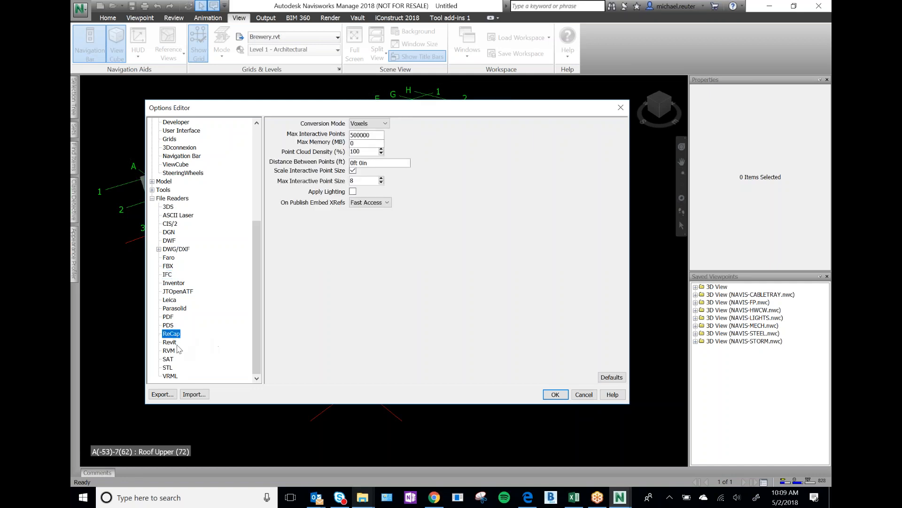
click(172, 377)
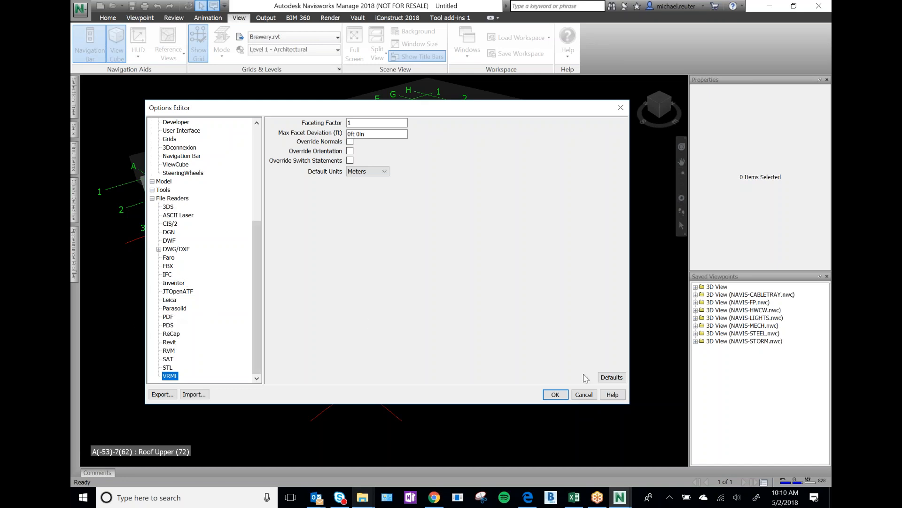
scroll(230, 202, up, 7)
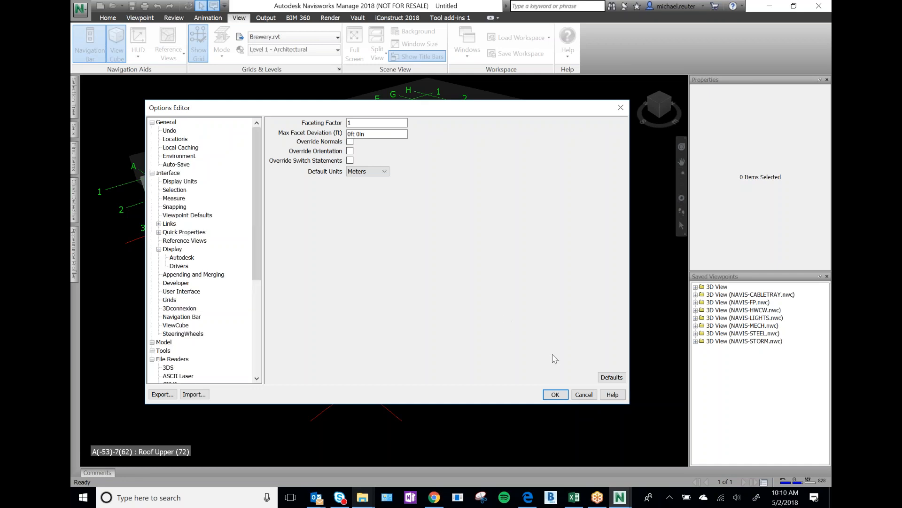
click(556, 394)
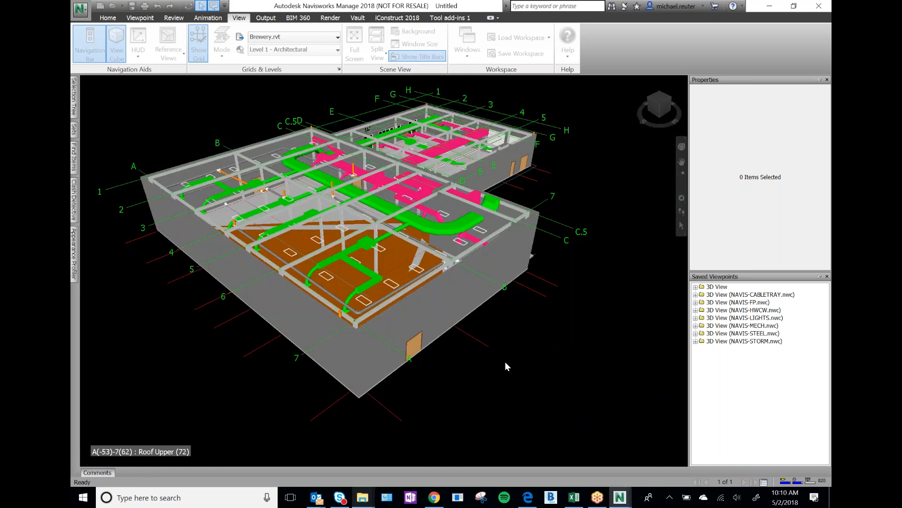
Look over the NWC cache files in the NAVISWORKS folder in File Explorer and return to Navisworks
mouse_move(379, 497)
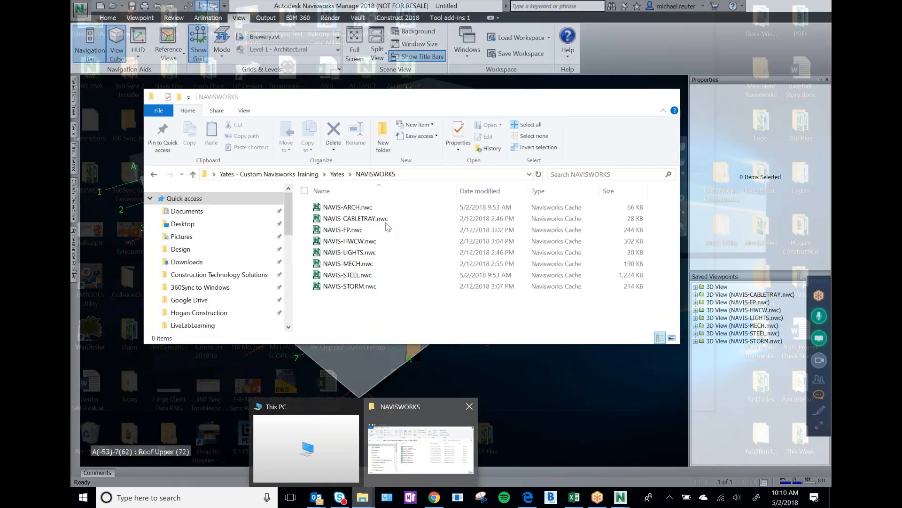
click(426, 473)
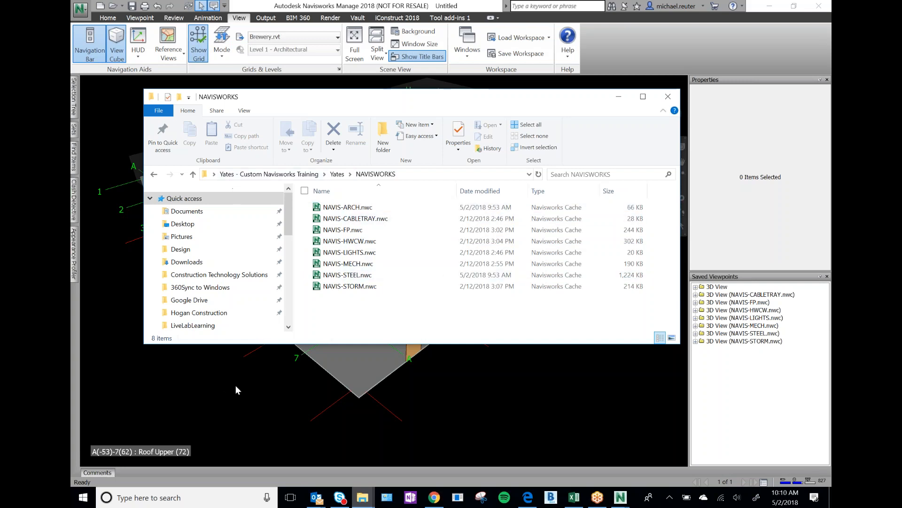
click(206, 393)
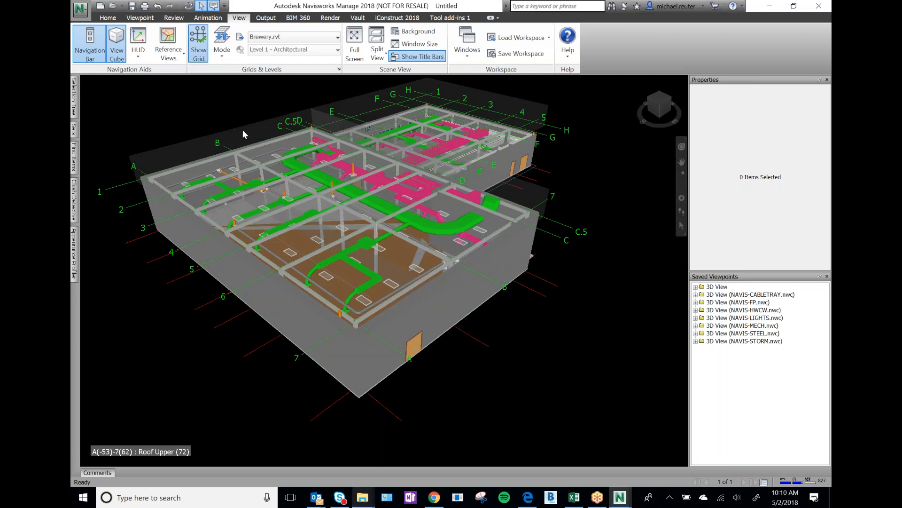
Start saving the combined model under a new name in the Yates folder, as a Navisworks 2016-2018 File Set (*.nwf)
click(82, 13)
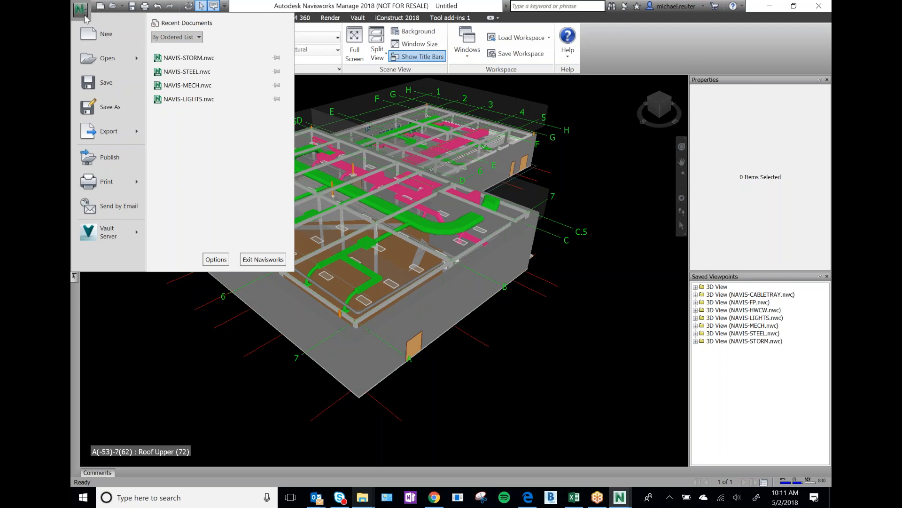
click(113, 107)
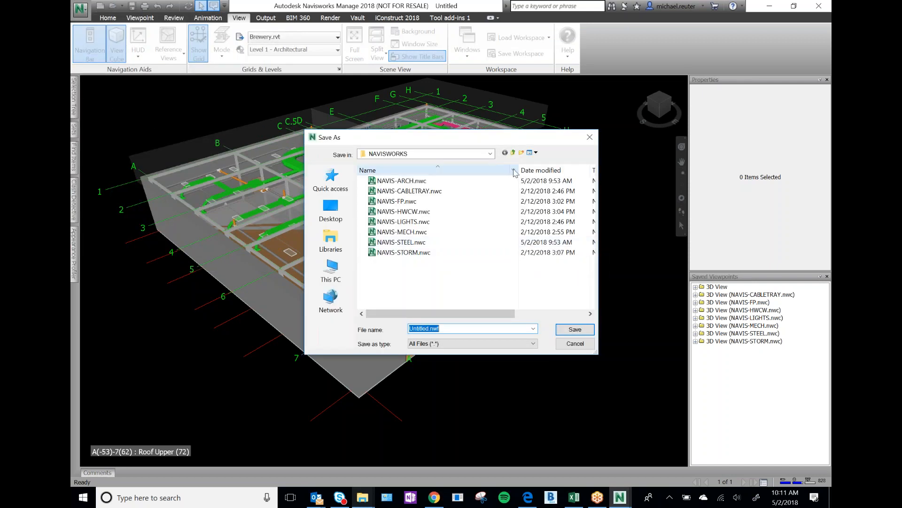
click(514, 153)
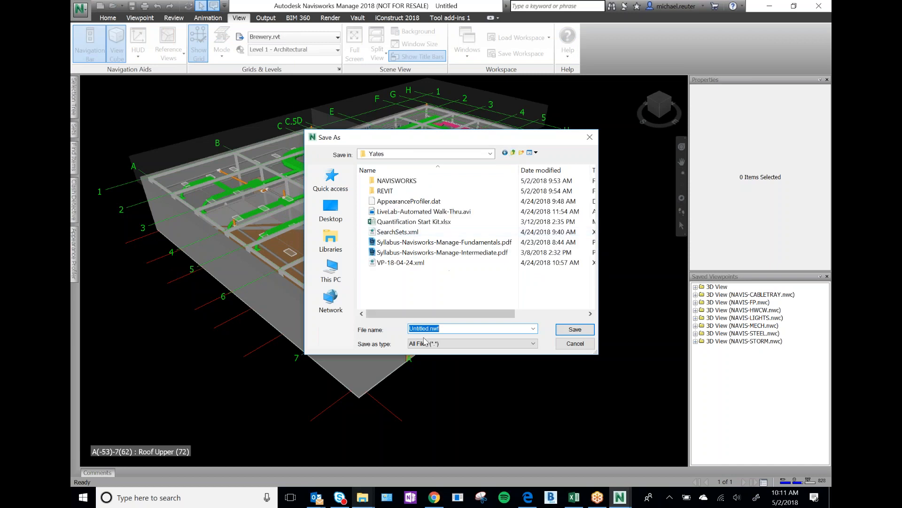
click(489, 343)
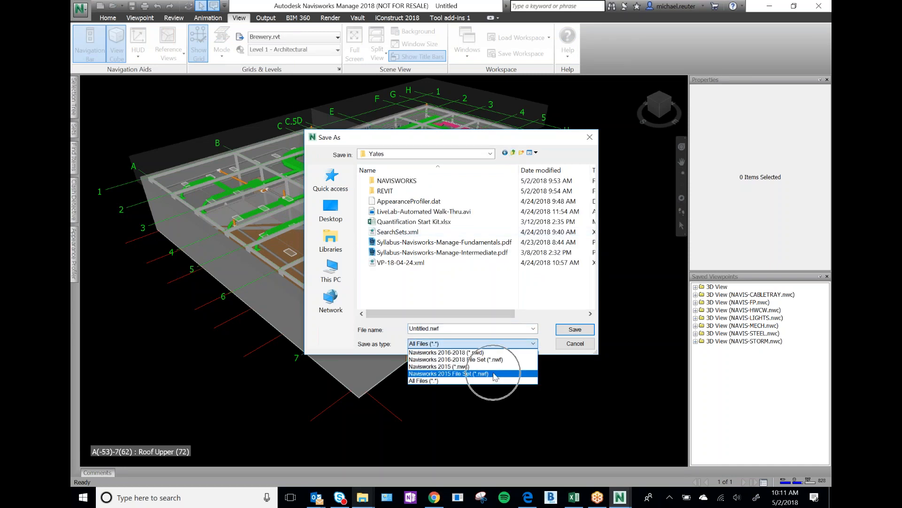
click(471, 360)
Name the file set YATES.nwf and save it
double_click(428, 329)
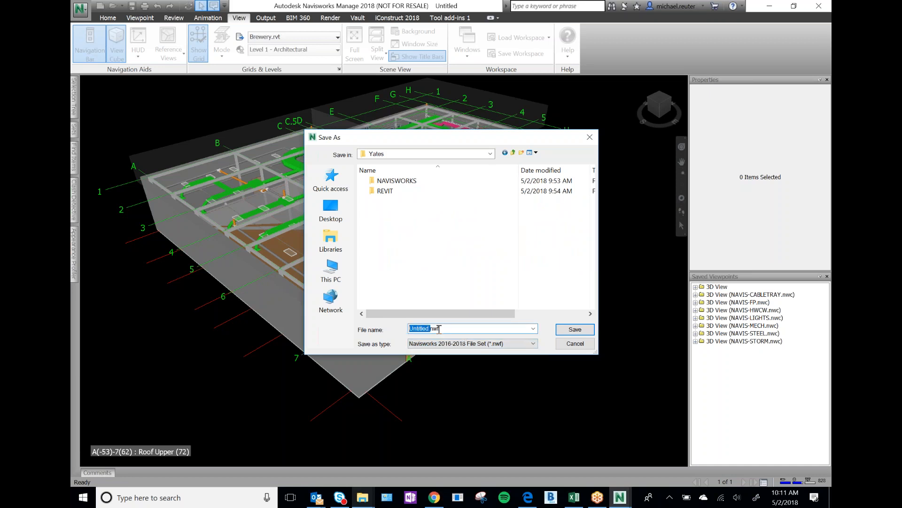
text(Yates)
key(BackSpace)
key(BackSpace)
key(BackSpace)
key(BackSpace)
text(ATEA)
key(BackSpace)
text(S)
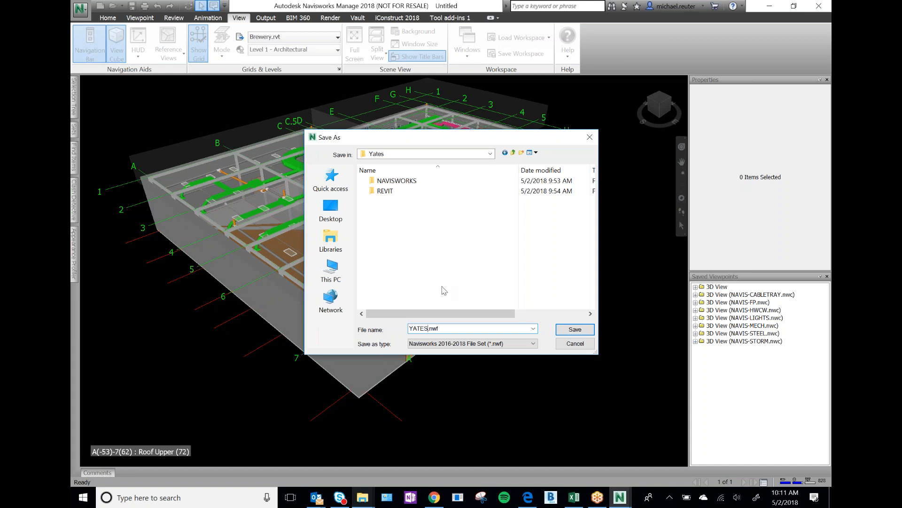
click(576, 330)
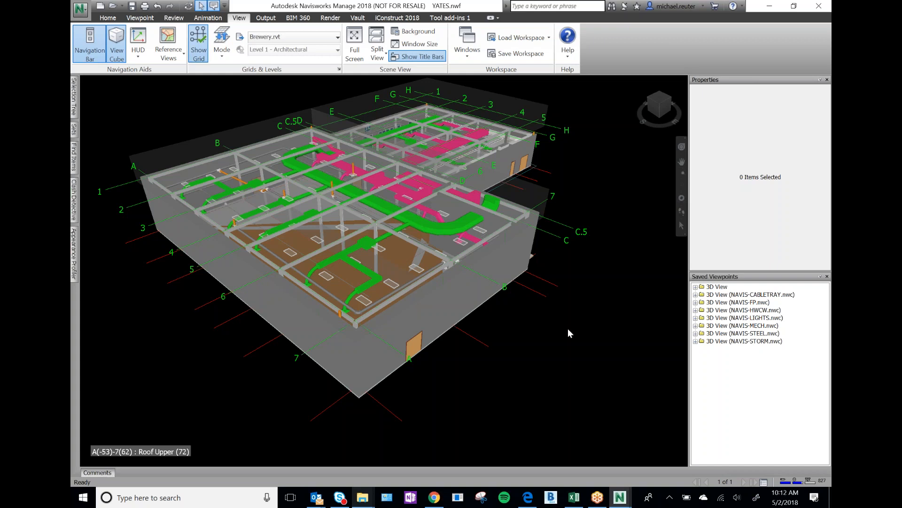
Examine the appended files in the Selection Tree and check the Yates project folder in File Explorer
mouse_move(77, 105)
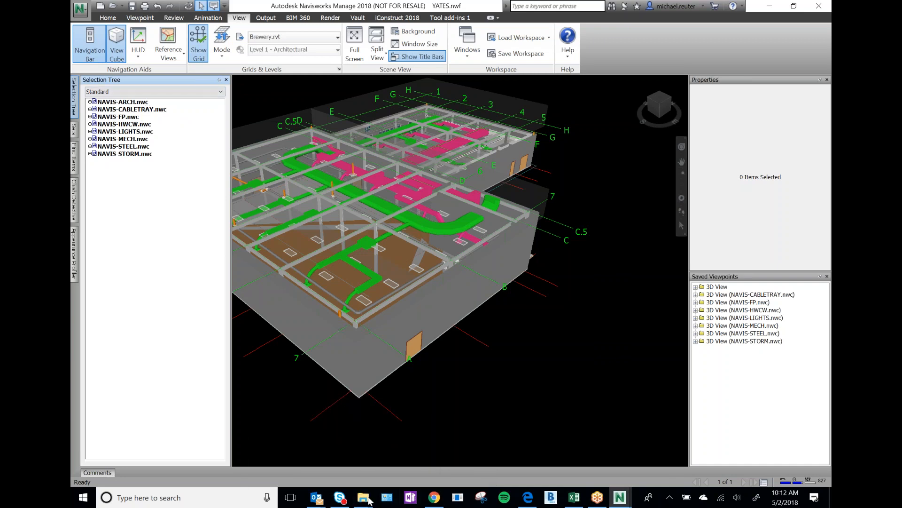
mouse_move(369, 499)
click(467, 421)
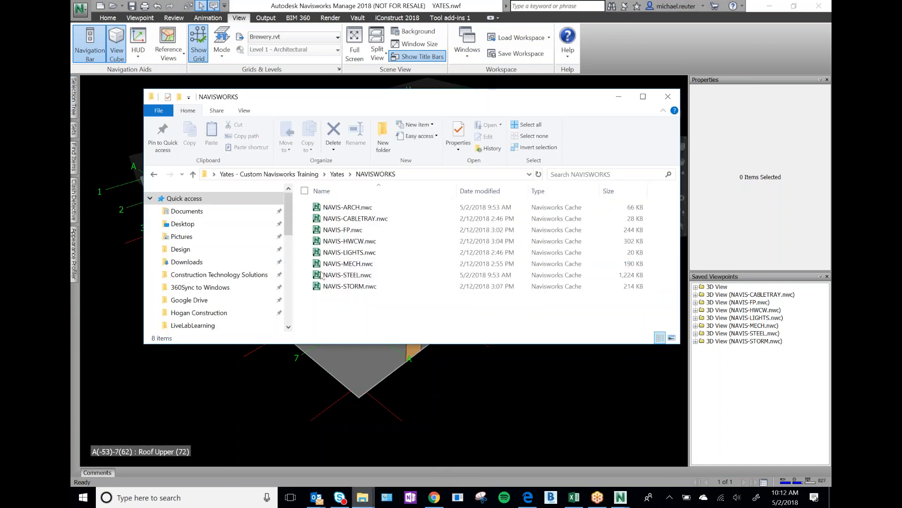
click(341, 175)
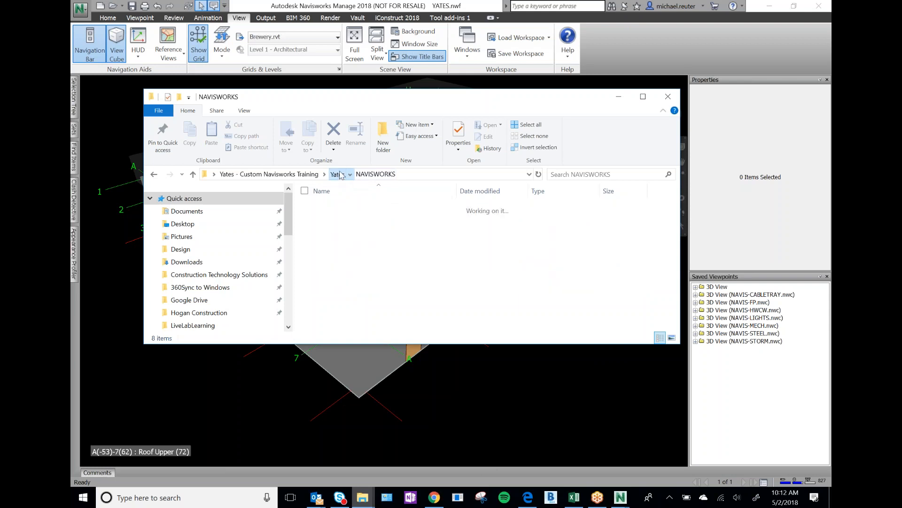
click(587, 408)
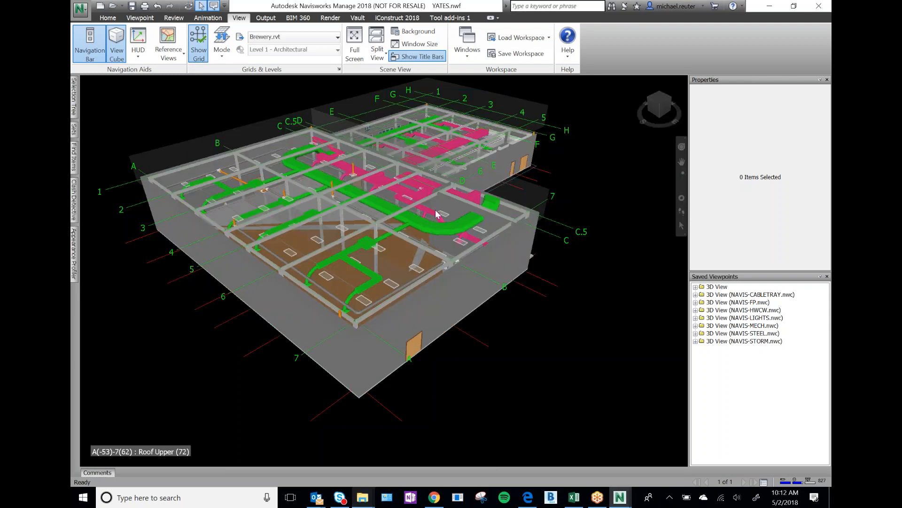
click(84, 14)
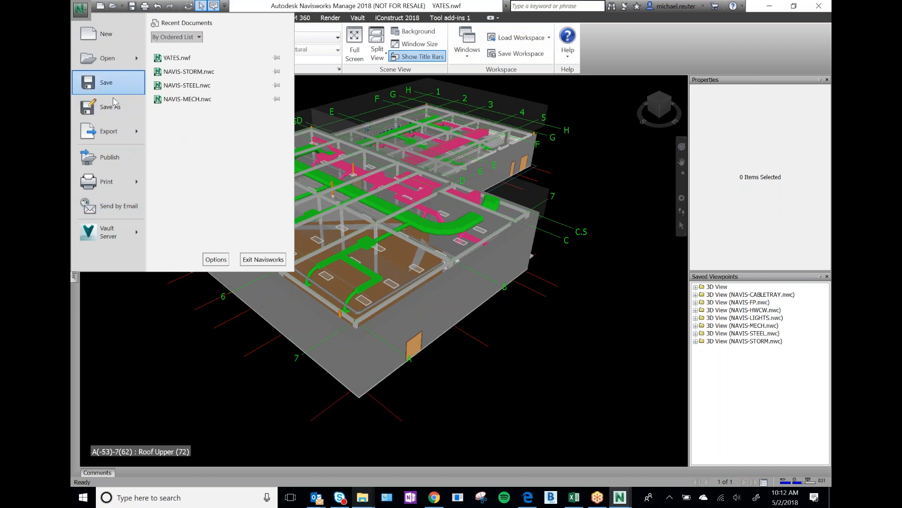
click(100, 321)
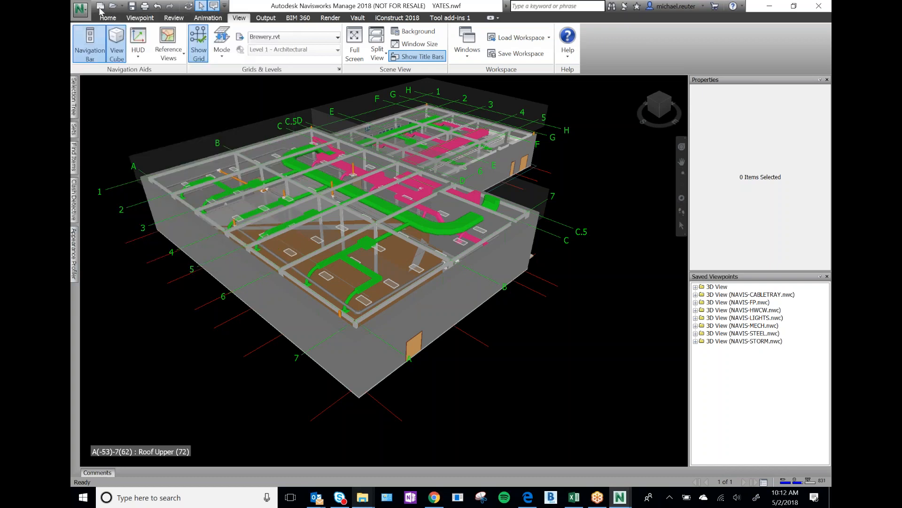
click(81, 11)
click(92, 75)
Start saving a copy of the model in the Yates folder with the file type Navisworks 2016-2018 (*.nwd)
click(81, 11)
click(107, 104)
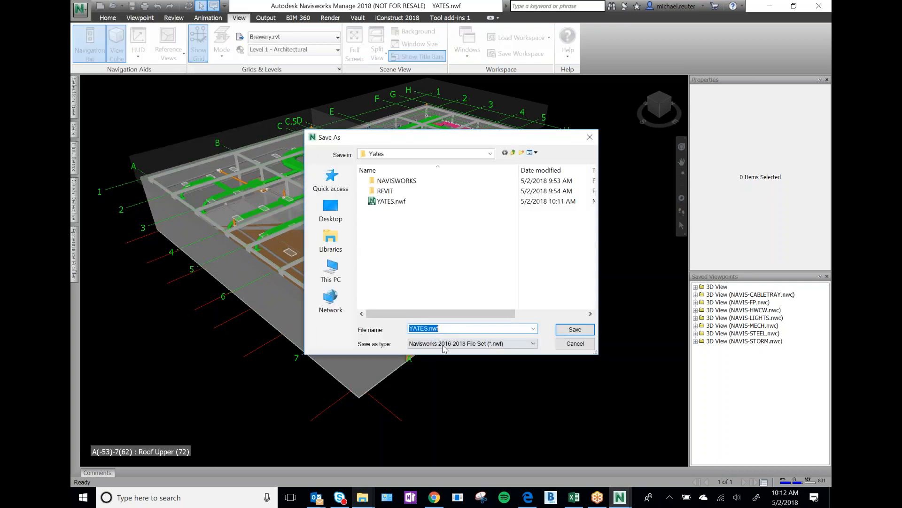
click(444, 344)
click(455, 357)
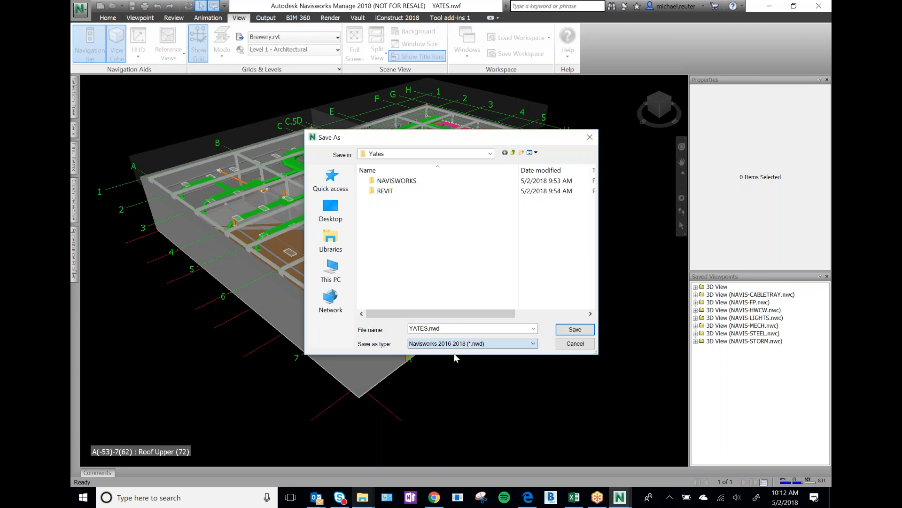
click(476, 345)
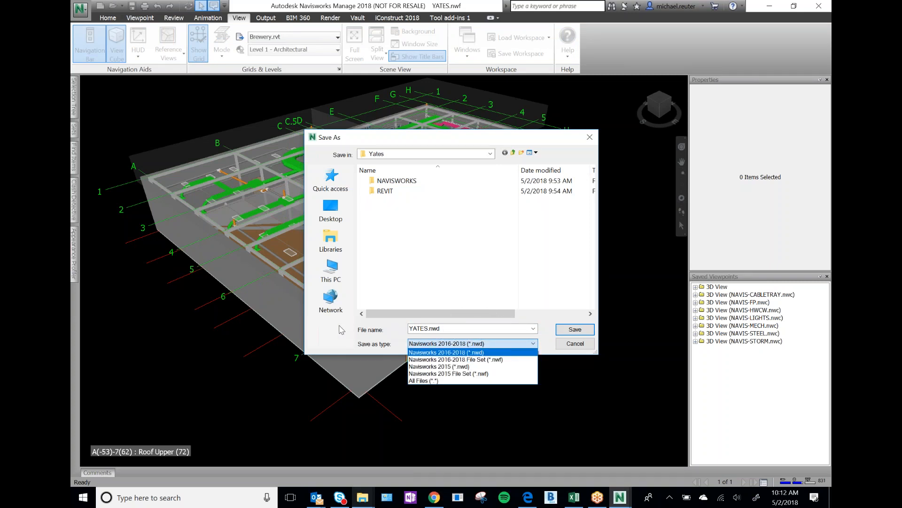
click(474, 354)
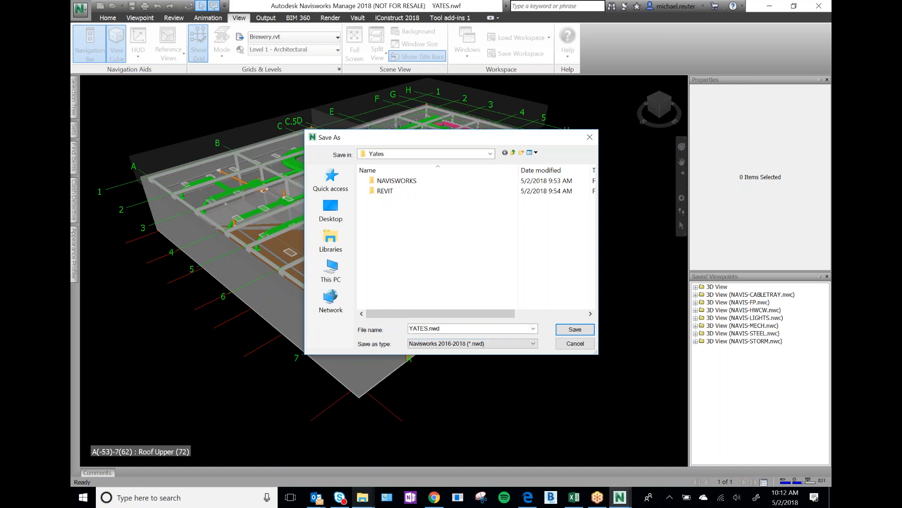
Add the date to the file name, making it YATES 18-05-02.nwd, and save the file
drag(409, 328, 440, 328)
click(428, 328)
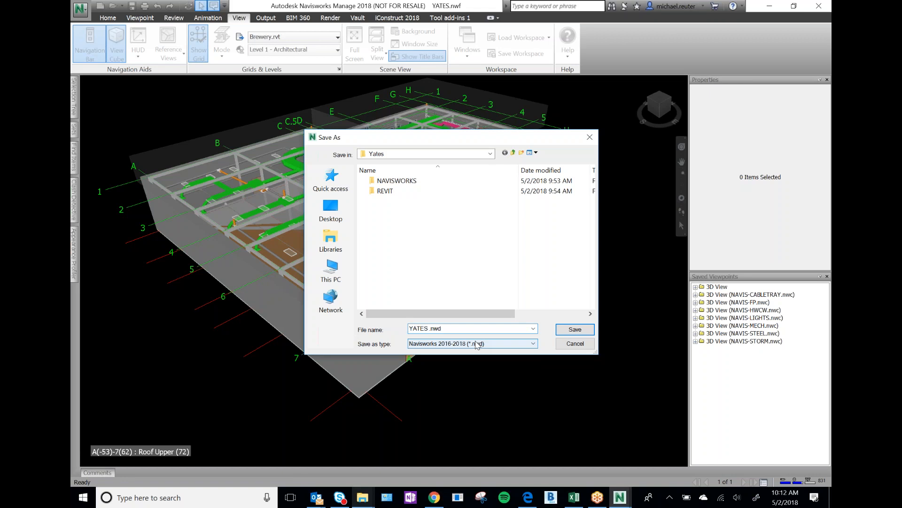
text(18-05-02)
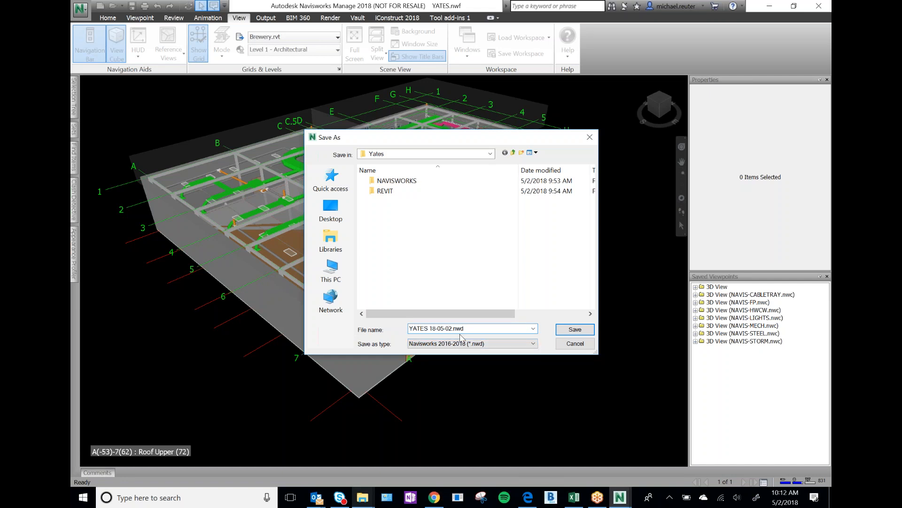
key(Tab)
click(565, 331)
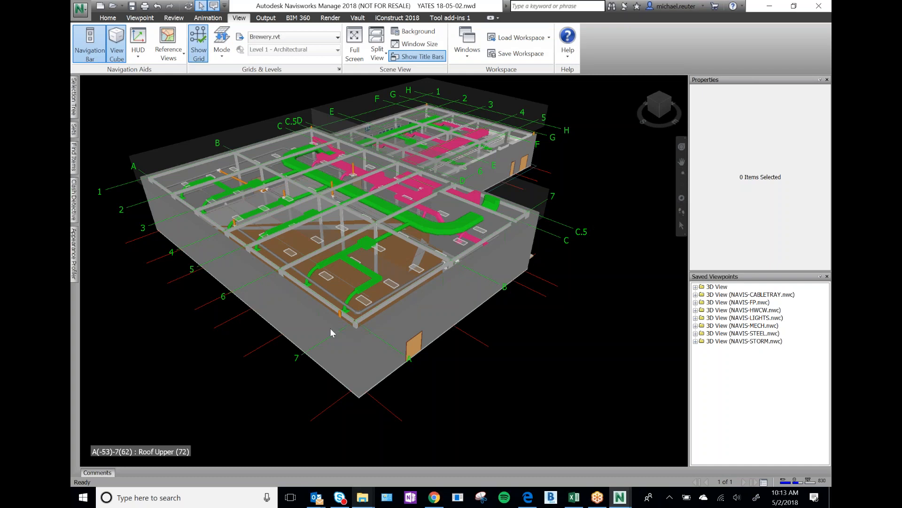
Compare the type, date modified and size of YATES 18-05-02.nwd and YATES.nwf in the Yates folder in File Explorer
mouse_move(362, 497)
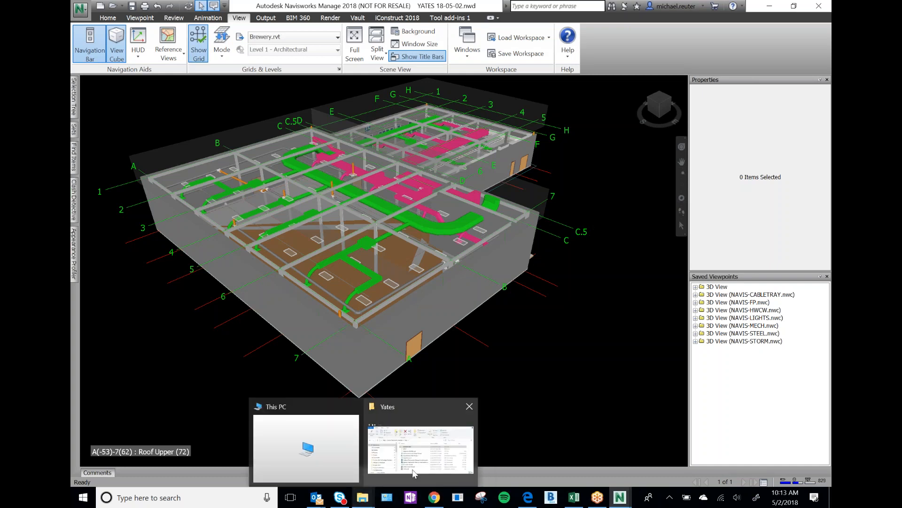
click(413, 473)
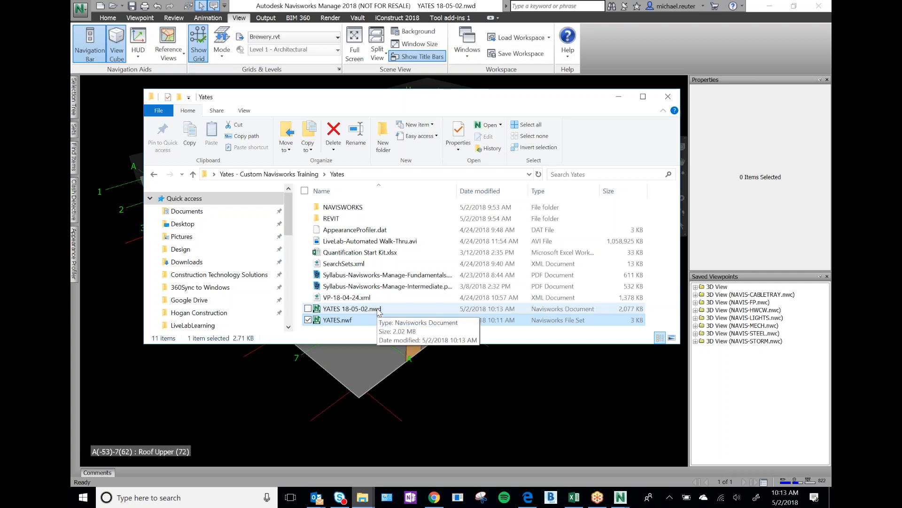
click(359, 310)
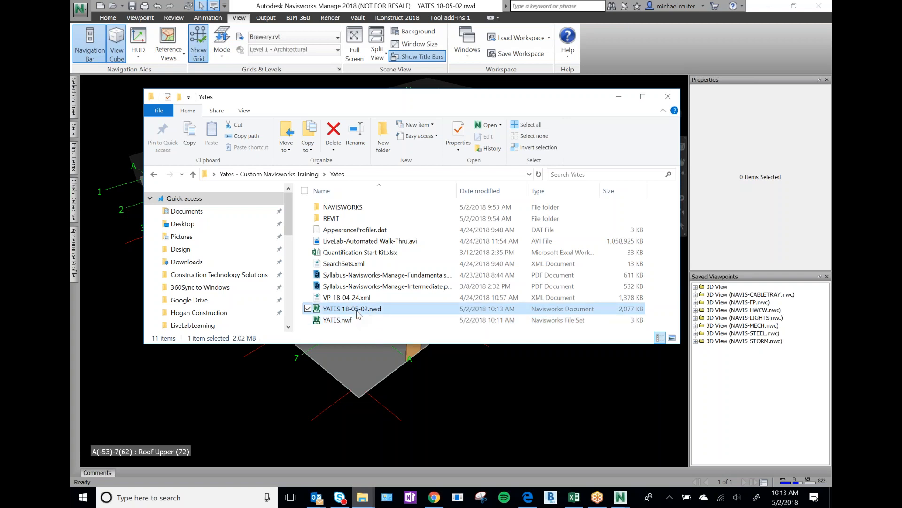
key(ctrl)
key(ctrl)
key(ctrl)
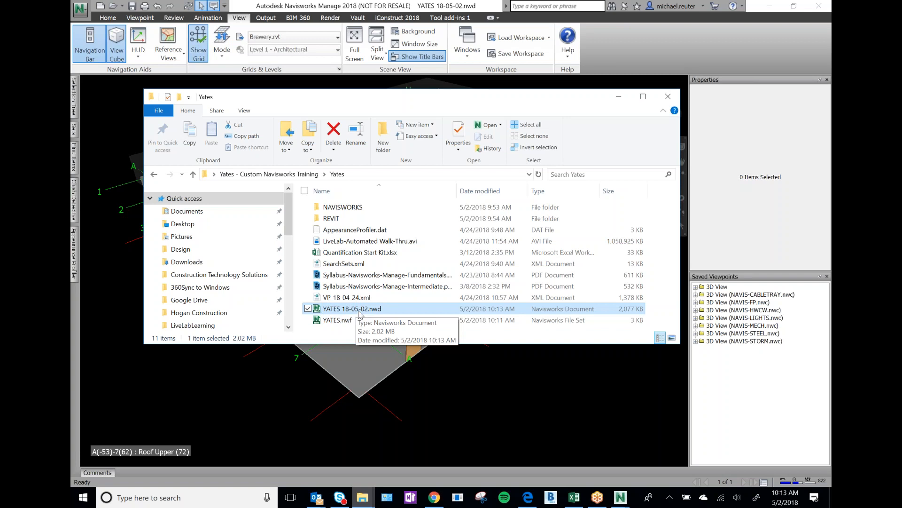
click(349, 320)
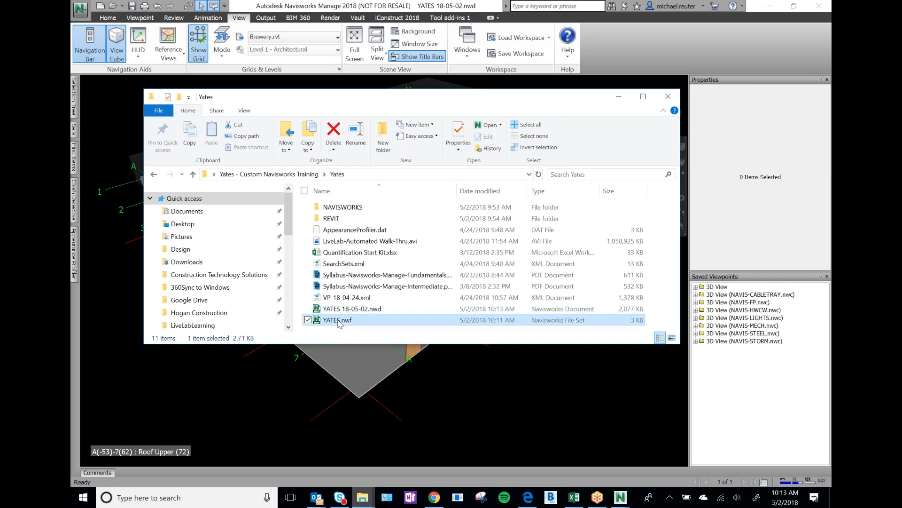
click(352, 310)
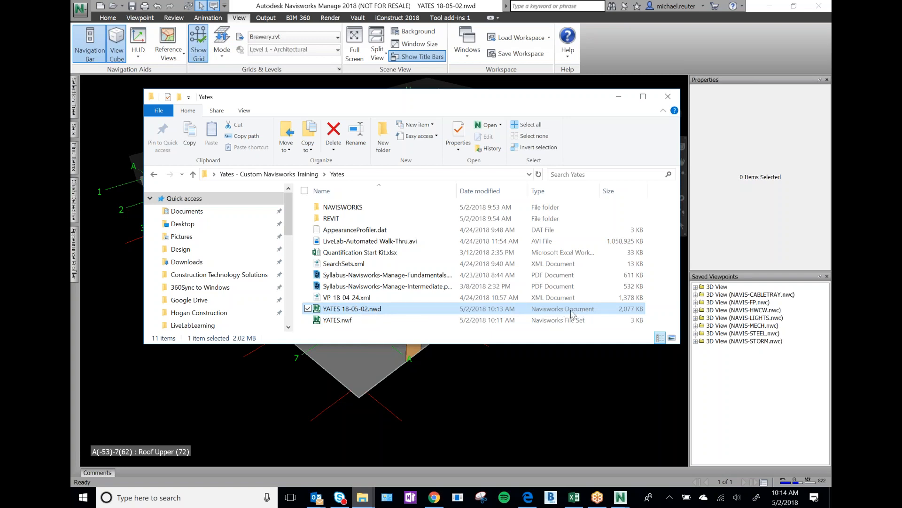
double_click(375, 310)
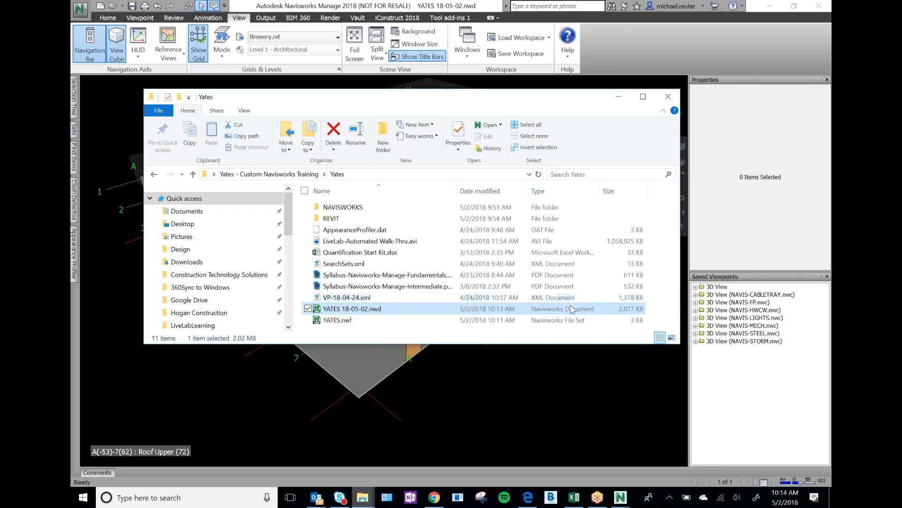
key(ctrl)
key(ctrl)
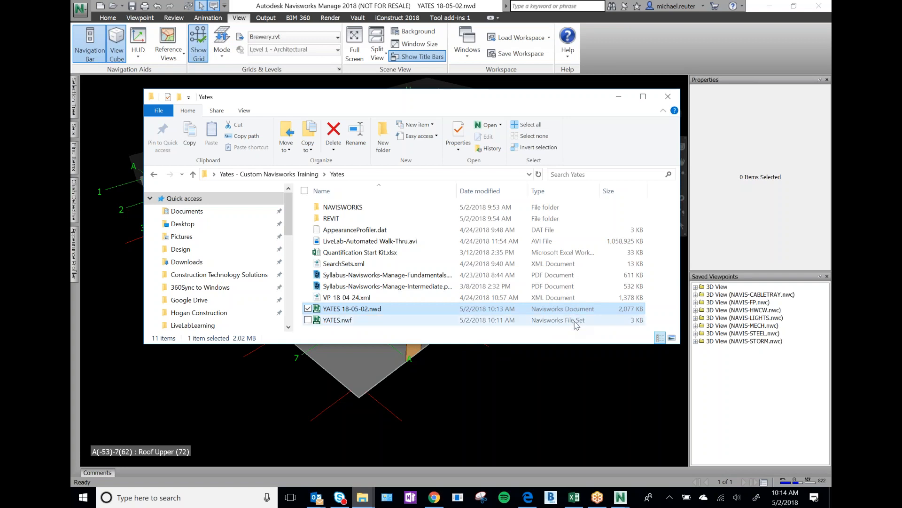
click(576, 323)
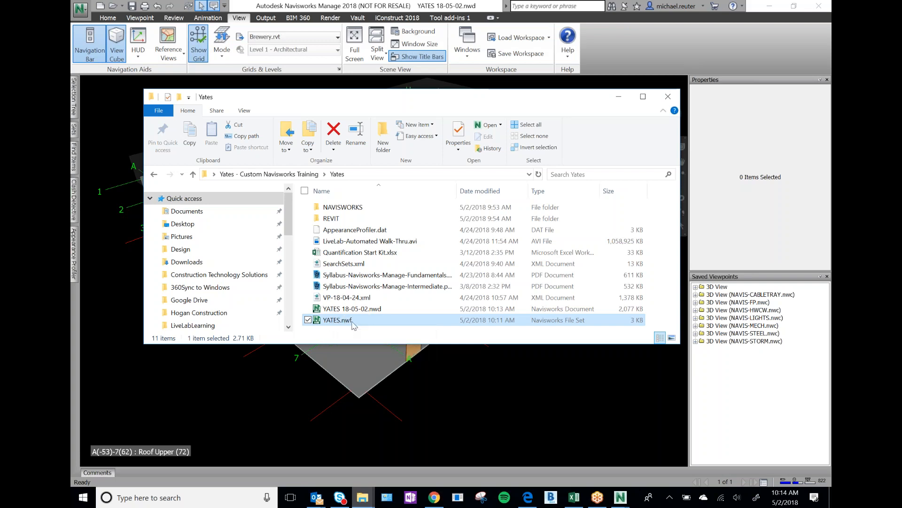
click(400, 309)
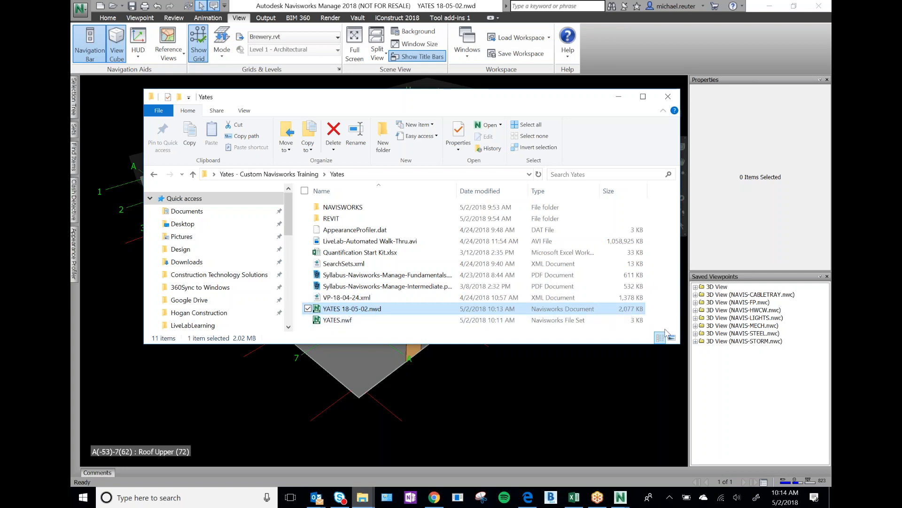
click(591, 390)
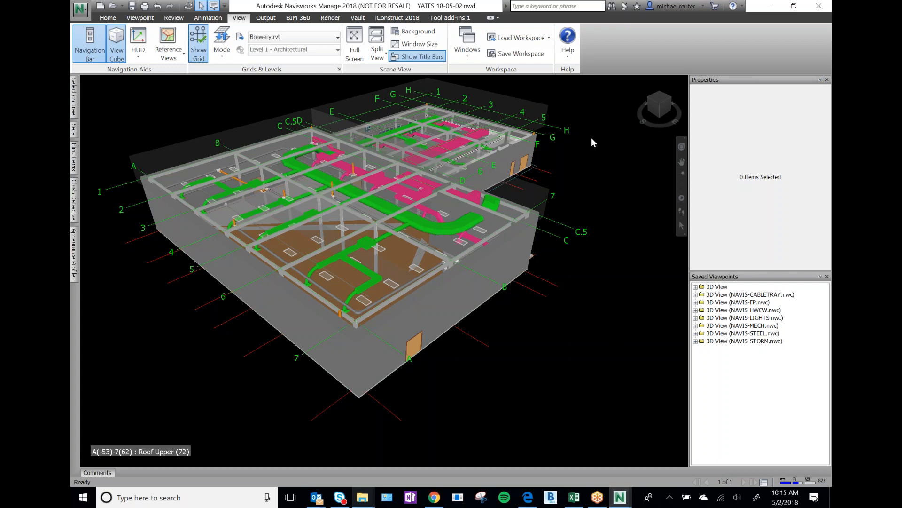
Open the Navisworks File Set YATES.nwf from the Yates folder in Navisworks
click(81, 10)
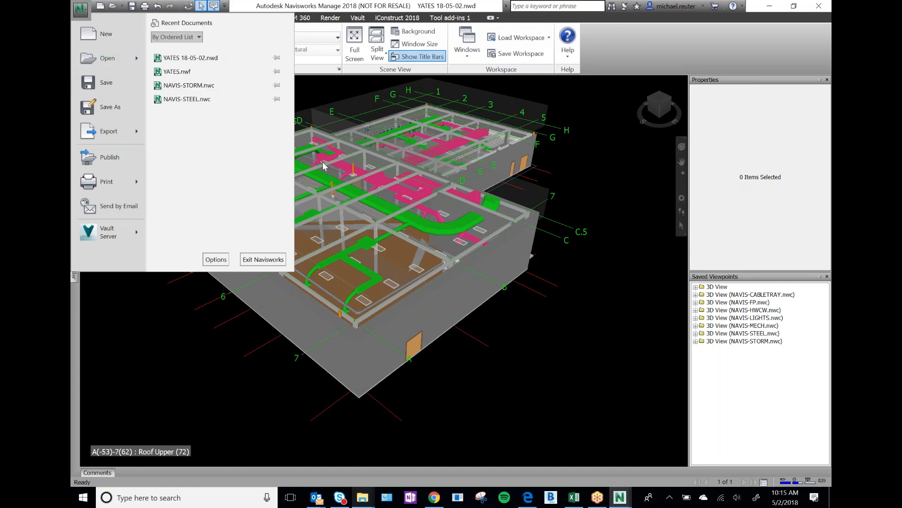
click(81, 10)
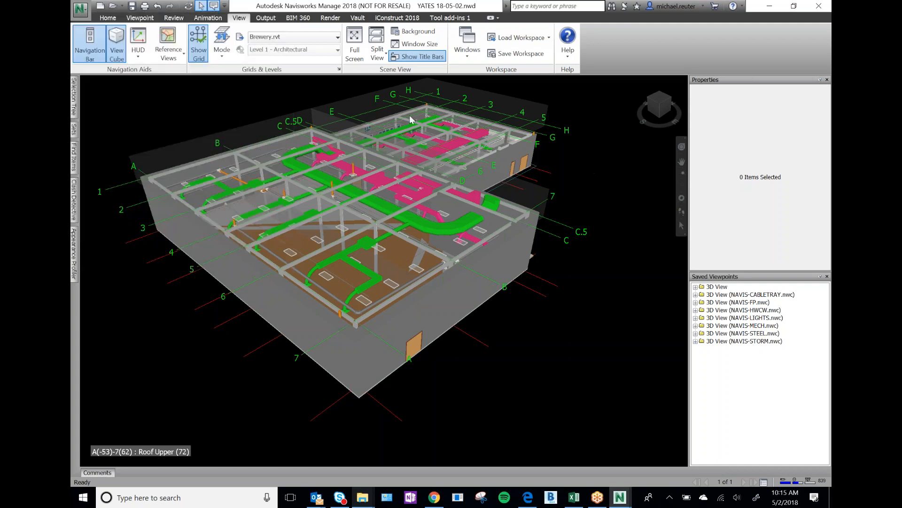
click(82, 10)
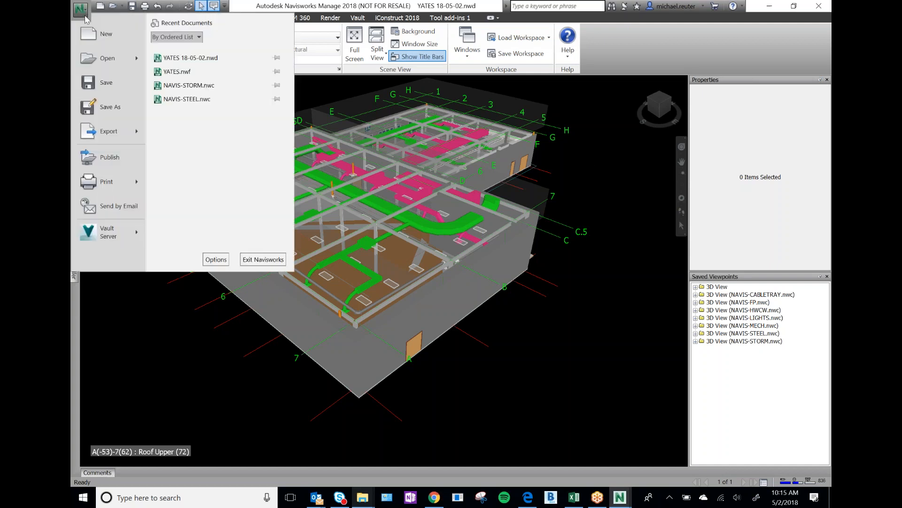
click(107, 57)
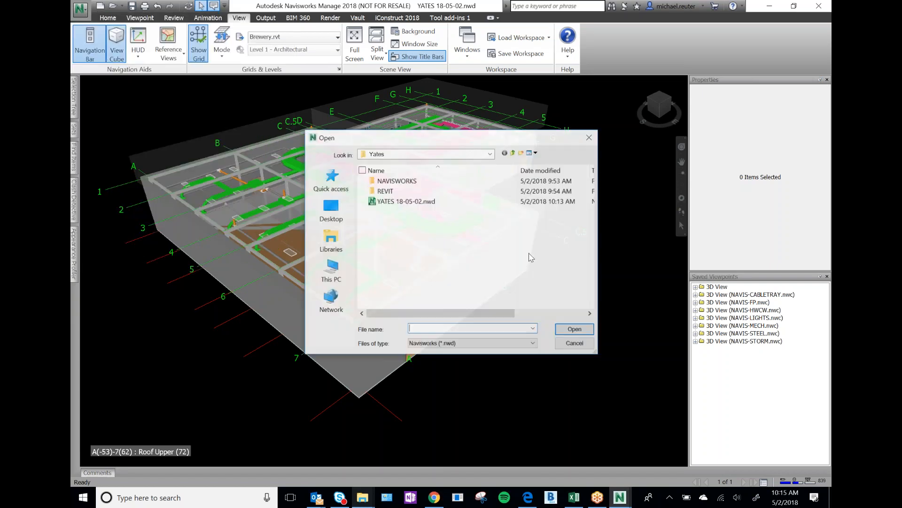
click(472, 343)
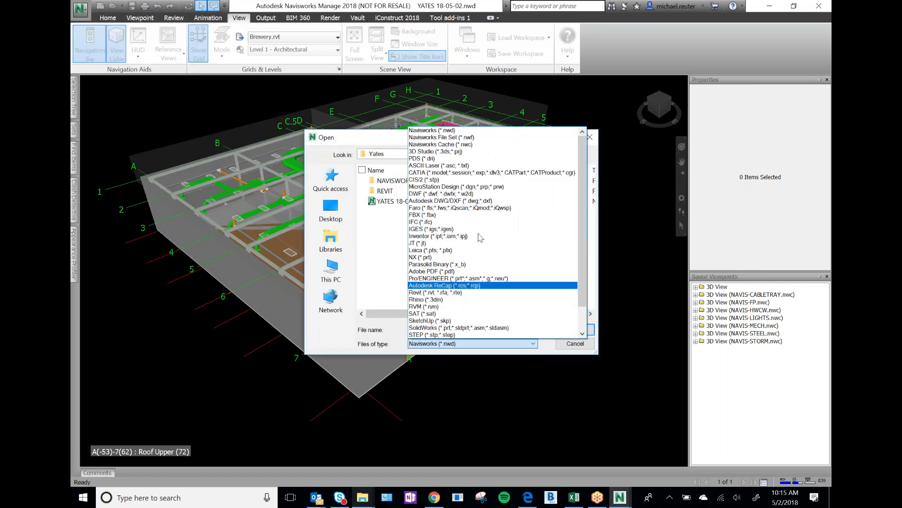
click(462, 137)
click(391, 202)
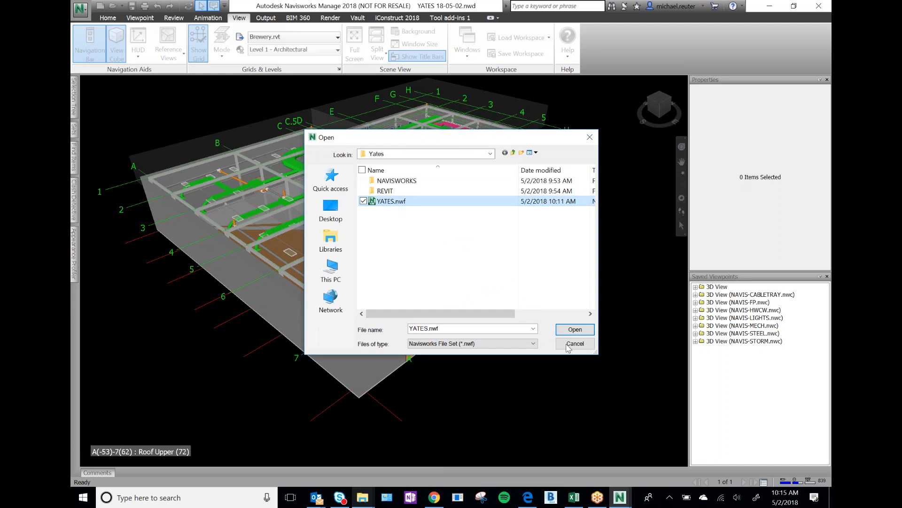
click(575, 329)
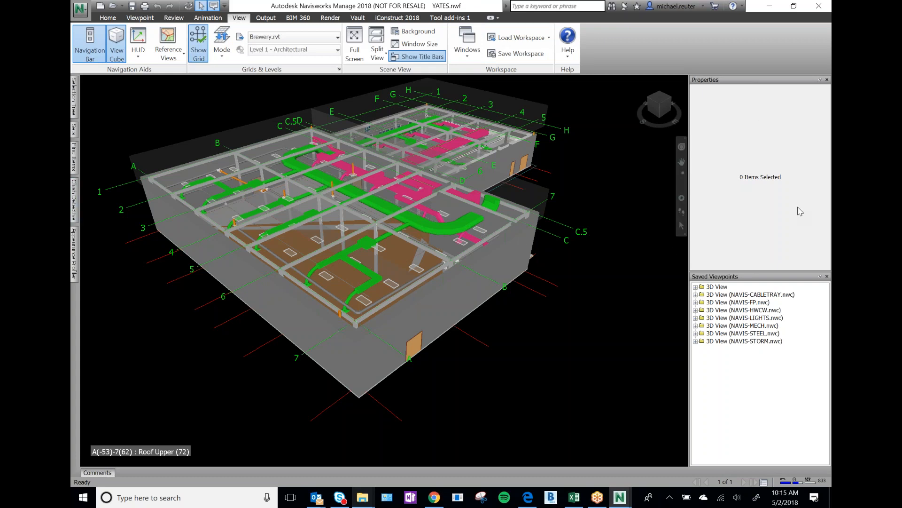
Undock the Properties window and float it over the model view
drag(739, 85, 499, 207)
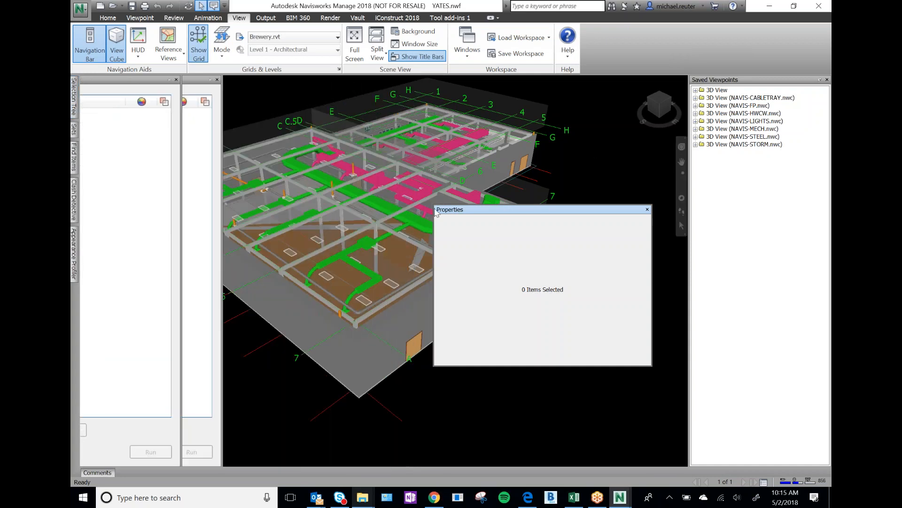
click(98, 474)
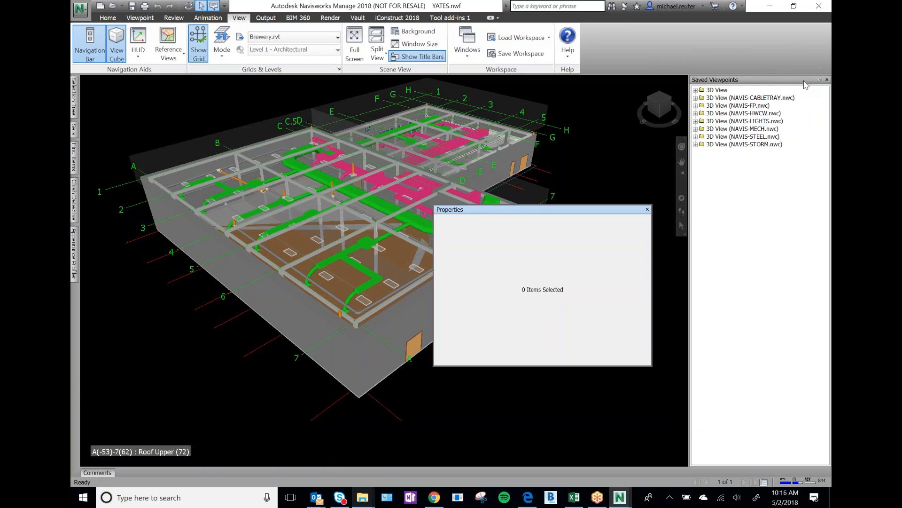
Auto-hide the Saved Viewpoints window and dock the floating Properties window beside the scene view
click(820, 79)
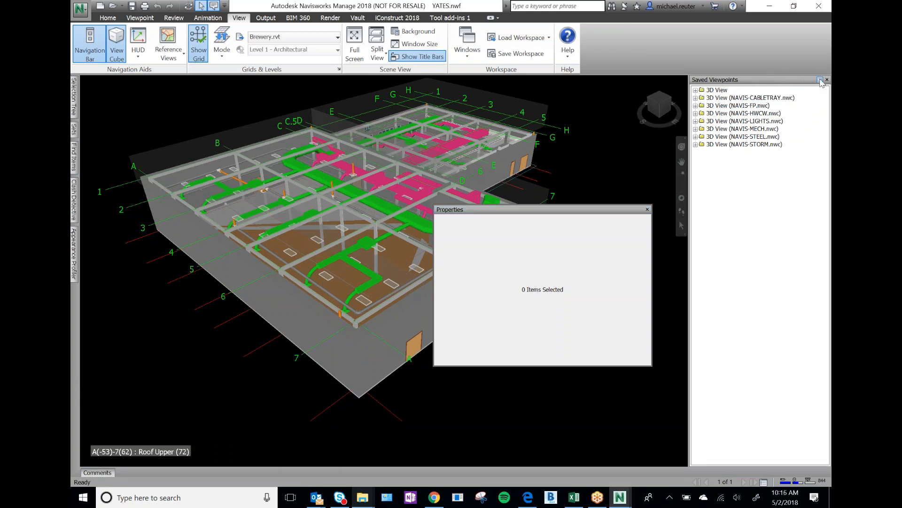
click(828, 101)
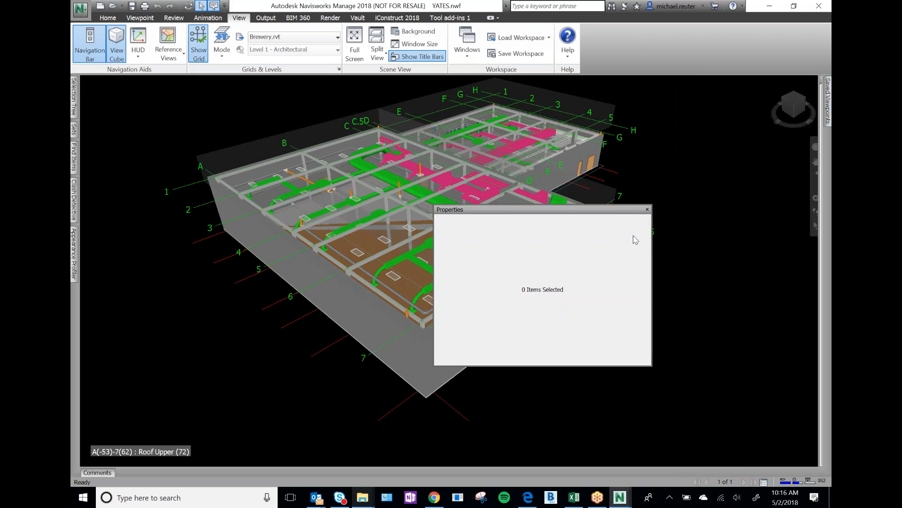
drag(595, 214, 562, 218)
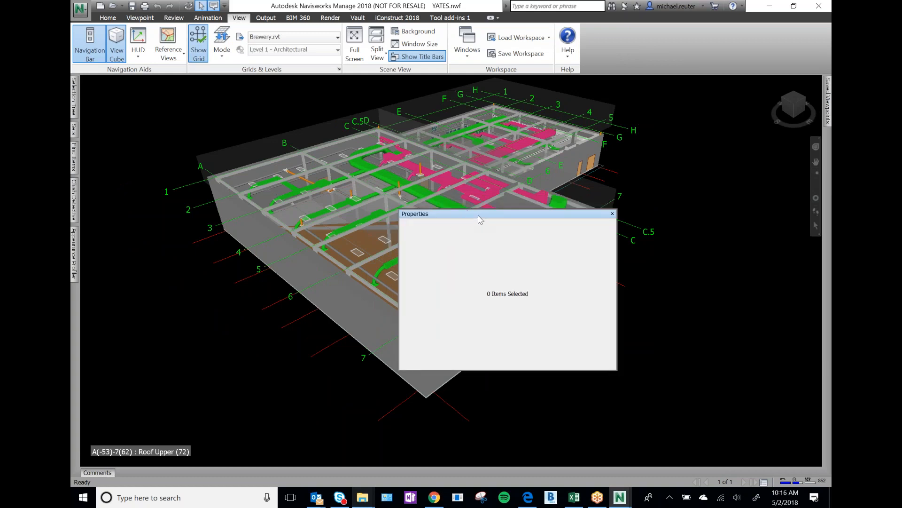
drag(480, 219, 552, 266)
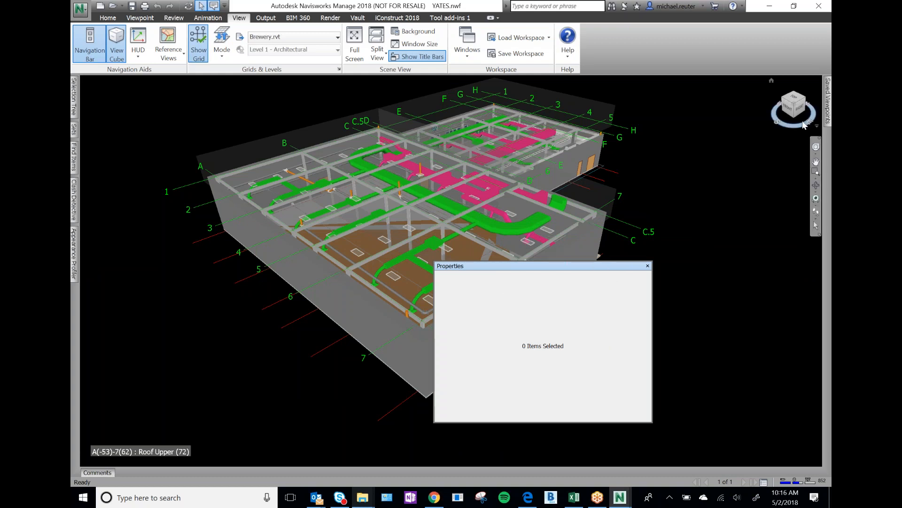
mouse_move(828, 125)
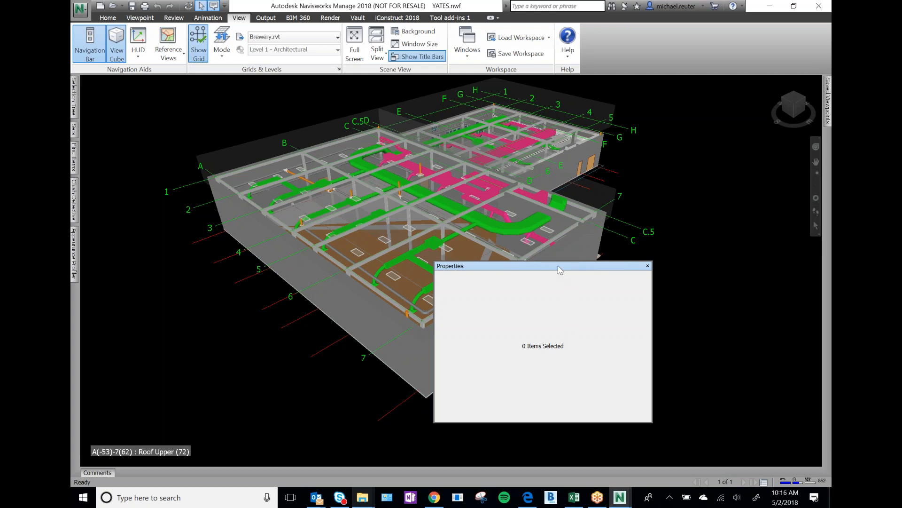
drag(546, 270, 580, 215)
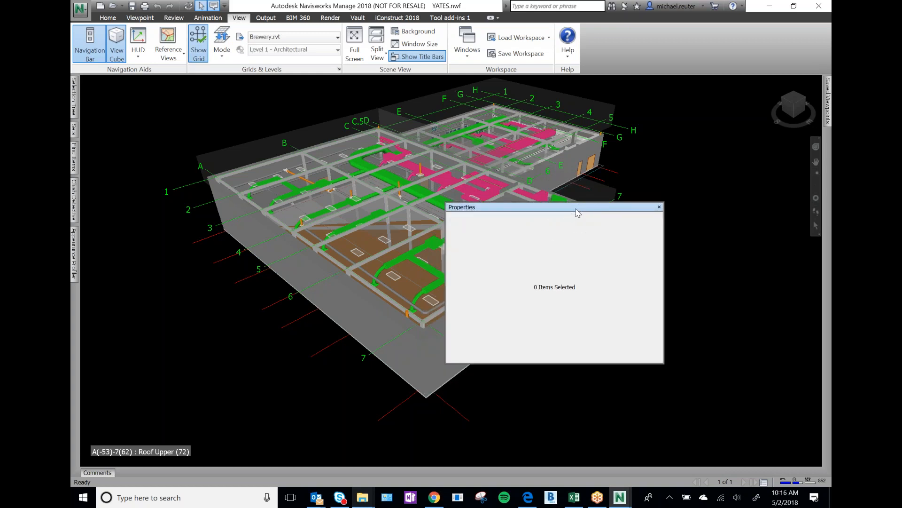
double_click(579, 209)
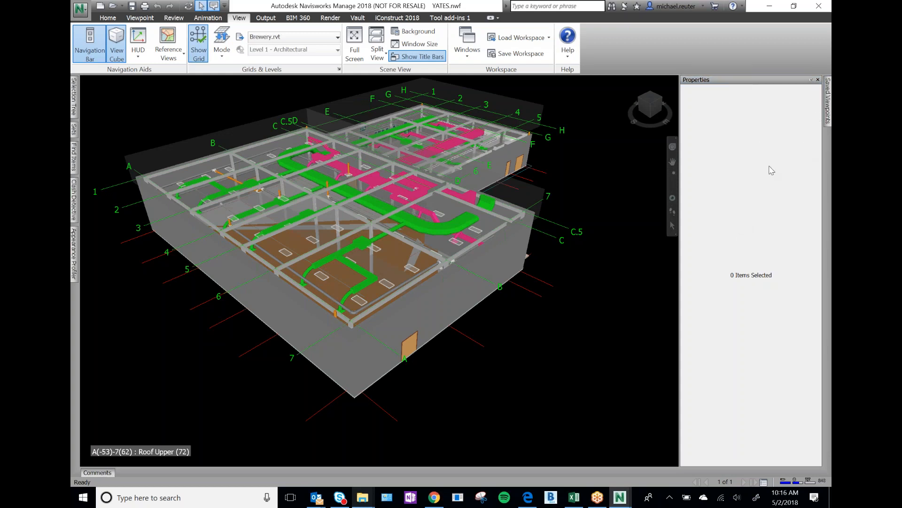
Auto-hide the Properties window, pin it open again and look briefly at the hidden Saved Viewpoints window
click(811, 79)
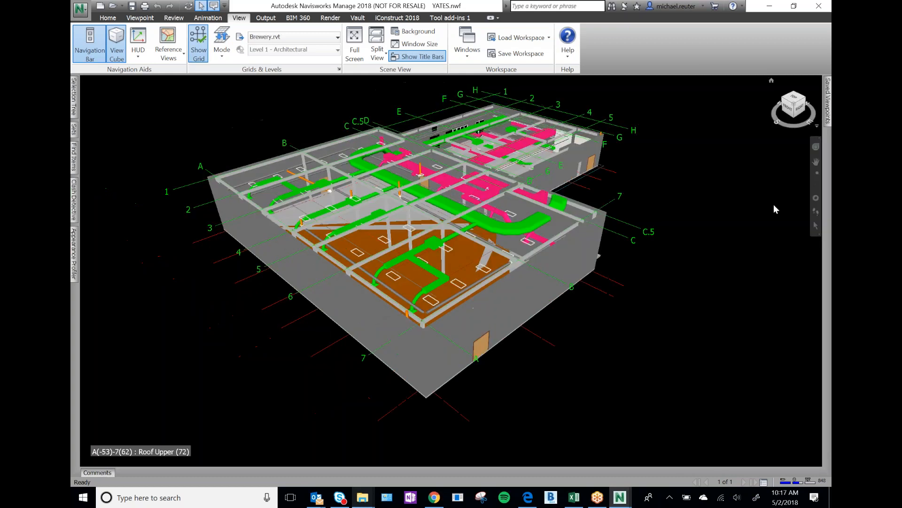
mouse_move(828, 151)
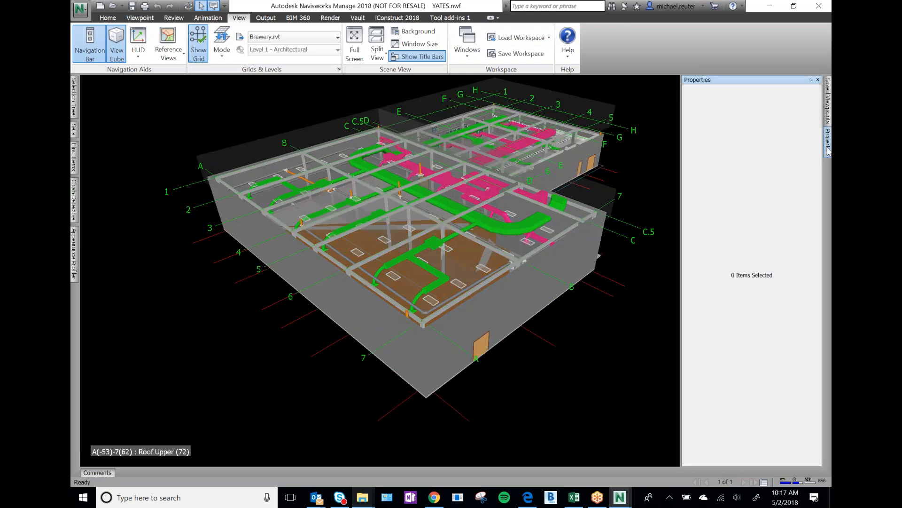
click(811, 80)
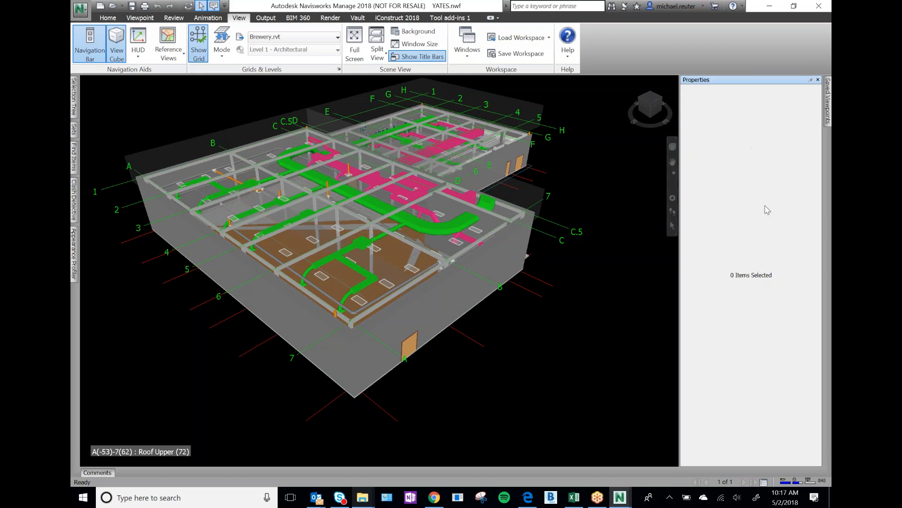
click(828, 118)
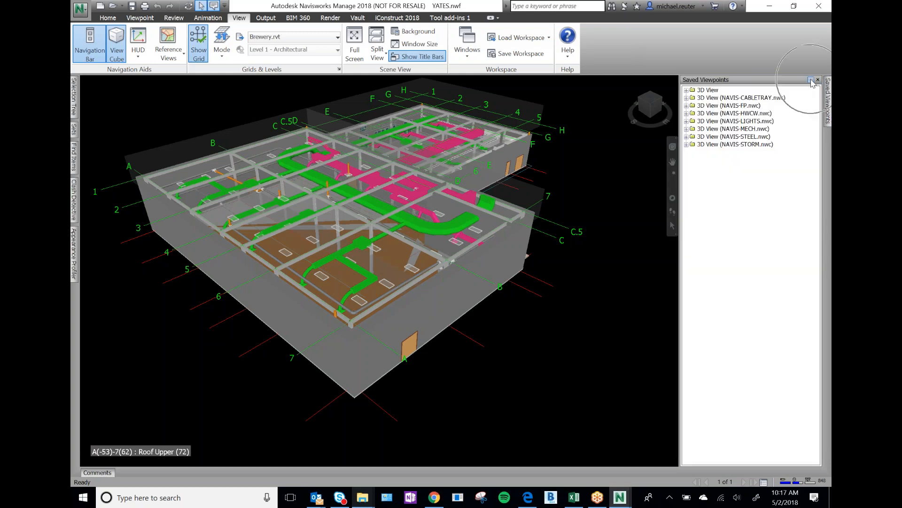
click(811, 80)
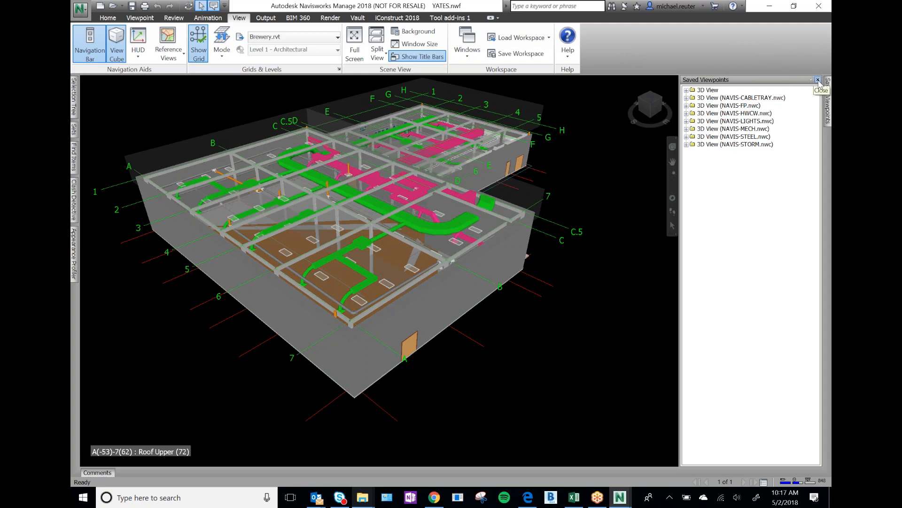
click(818, 80)
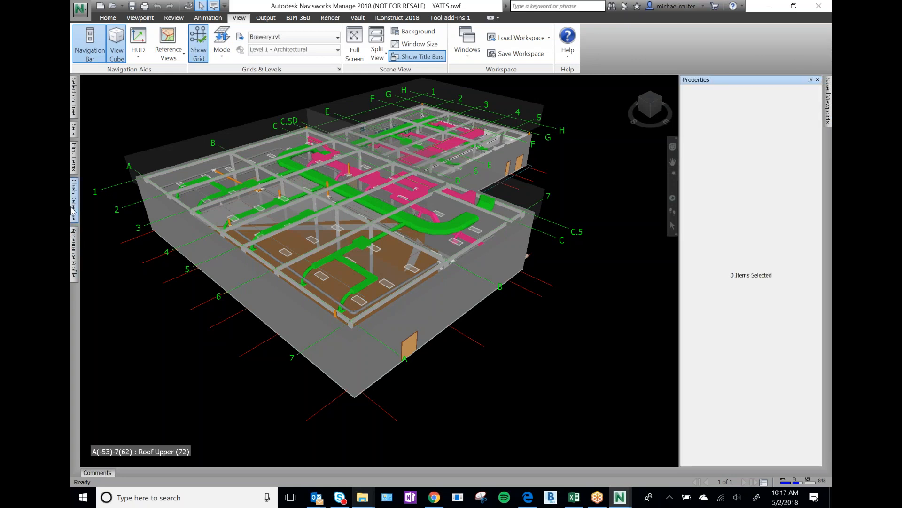
Close the auto-hidden Find Items window and bring the Clash Detective window into view
click(76, 157)
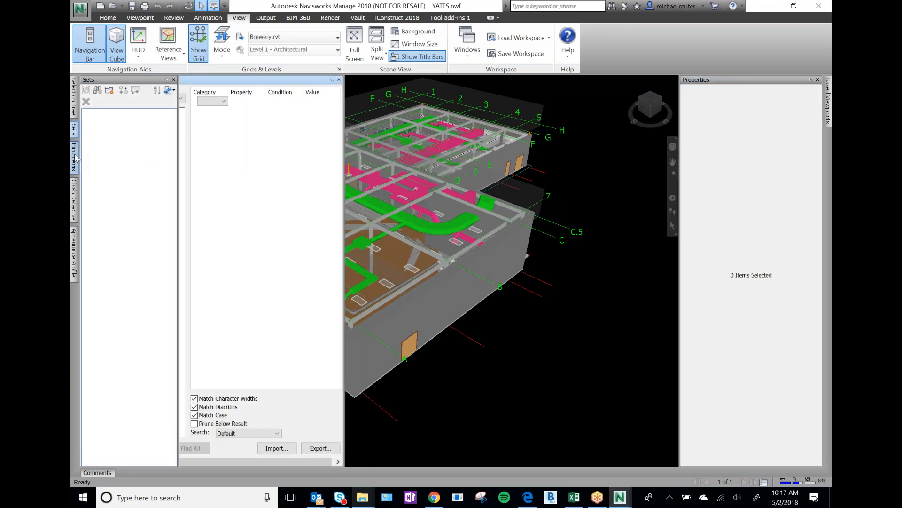
click(339, 79)
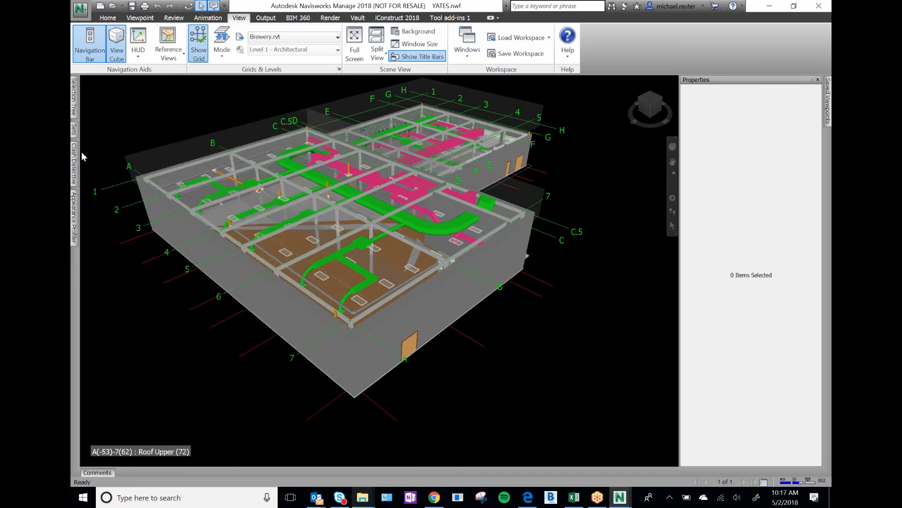
click(74, 171)
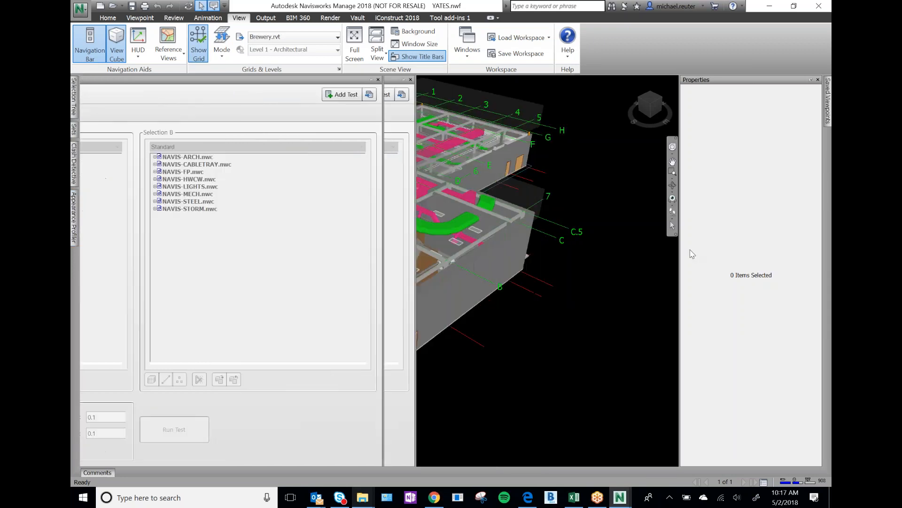
Keep both Properties and Saved Viewpoints pinned open, with Properties stacked above Saved Viewpoints
click(810, 80)
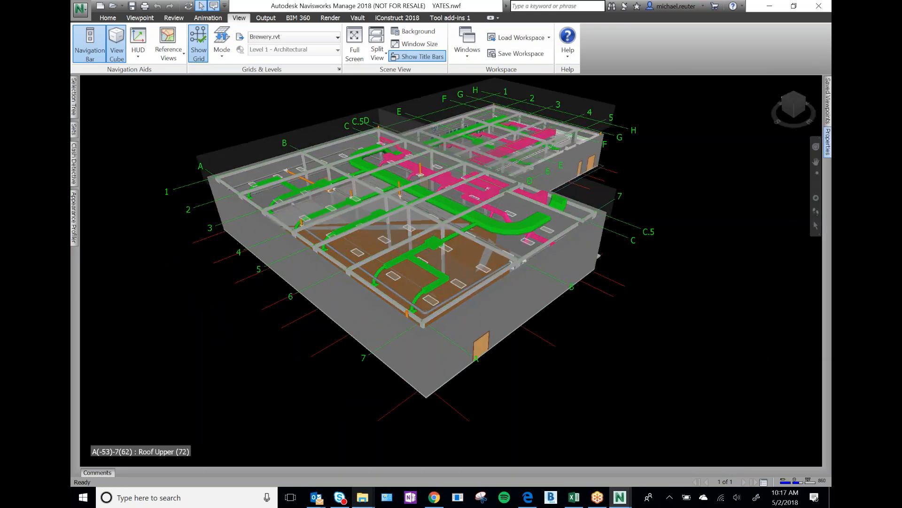
mouse_move(828, 101)
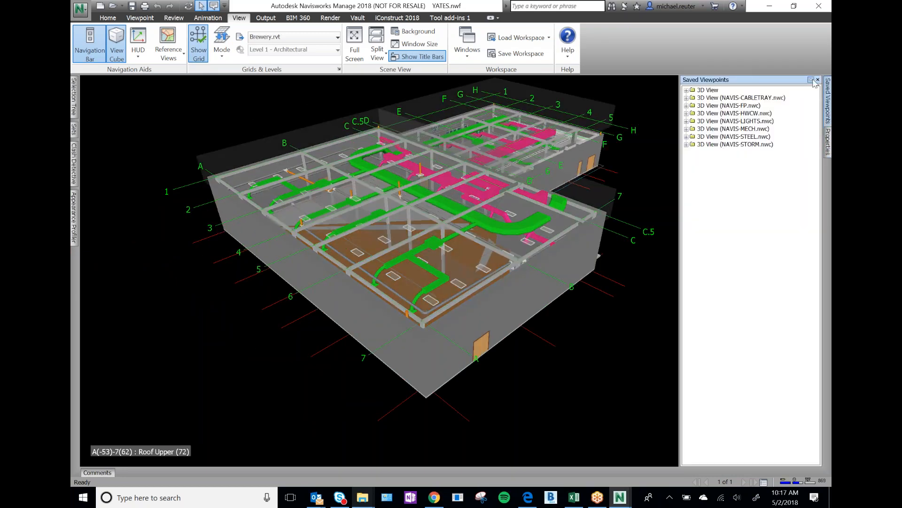
click(810, 80)
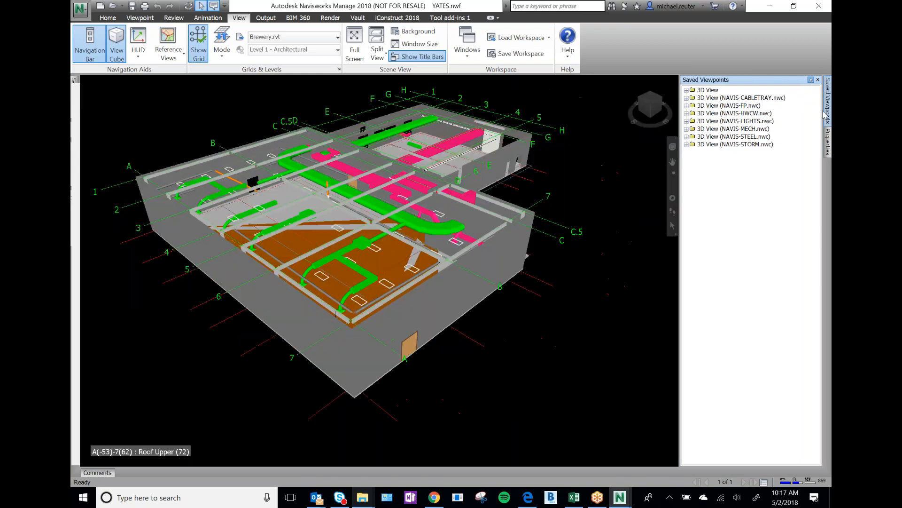
mouse_move(828, 92)
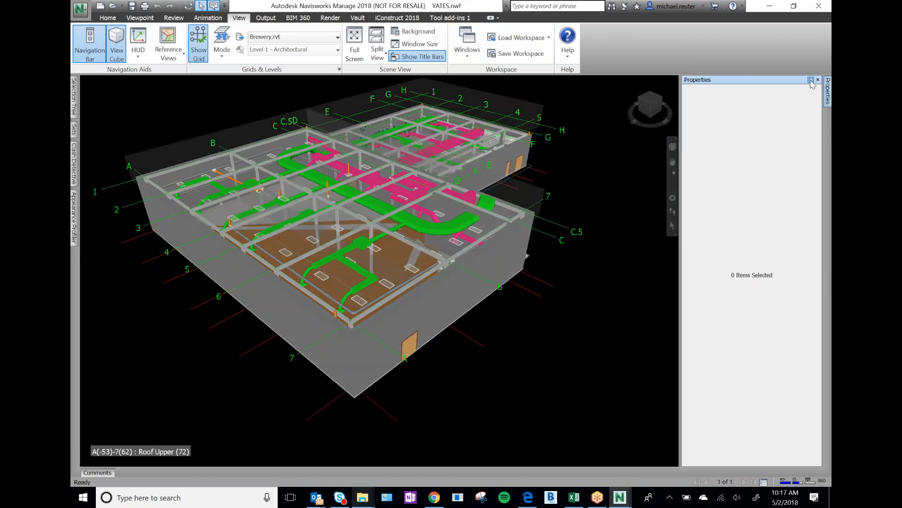
click(811, 80)
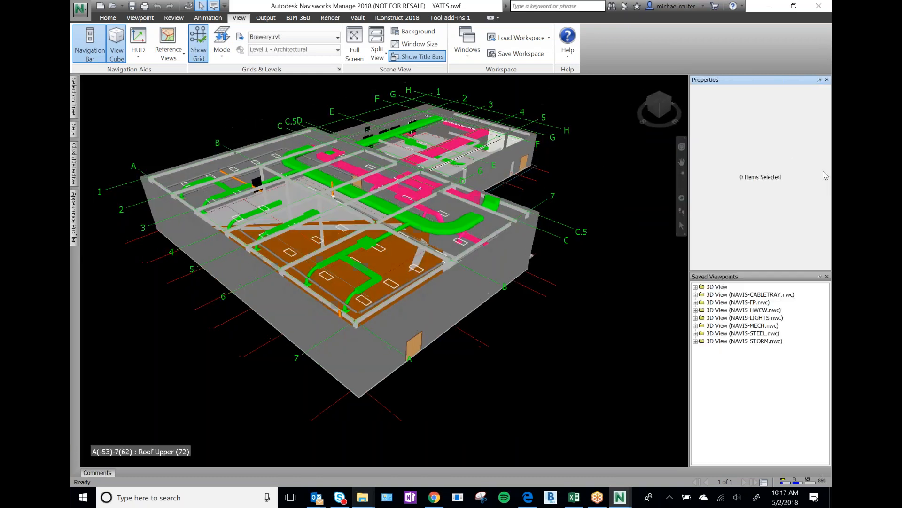
click(820, 80)
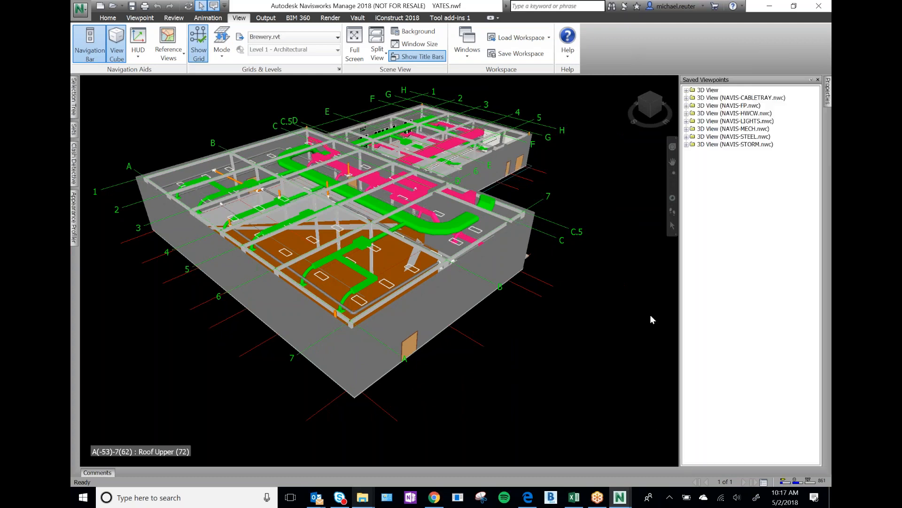
click(829, 99)
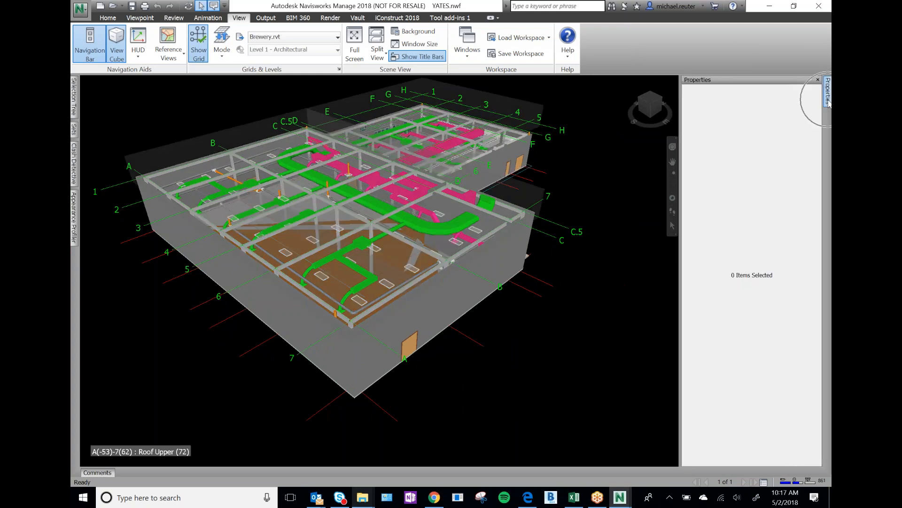
click(812, 80)
click(813, 81)
Pin the auto-hidden Selection Tree window open beside the scene view
mouse_move(74, 111)
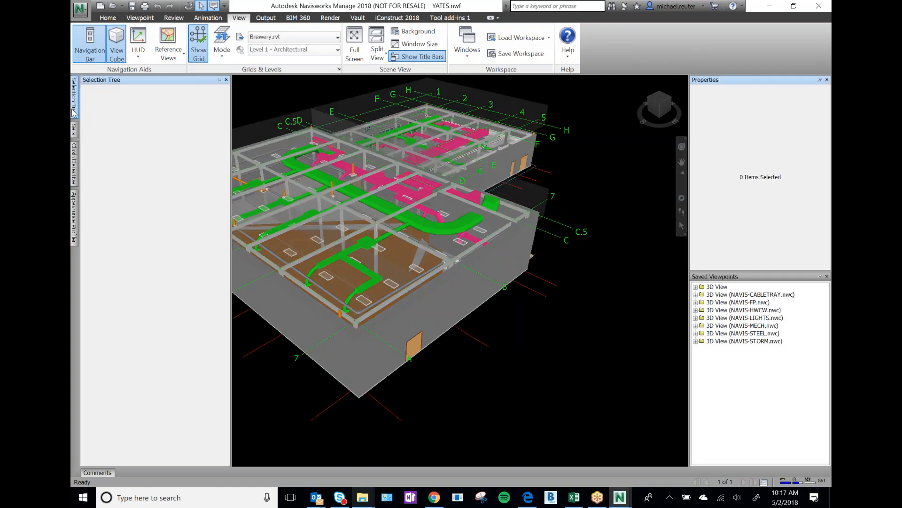
click(219, 80)
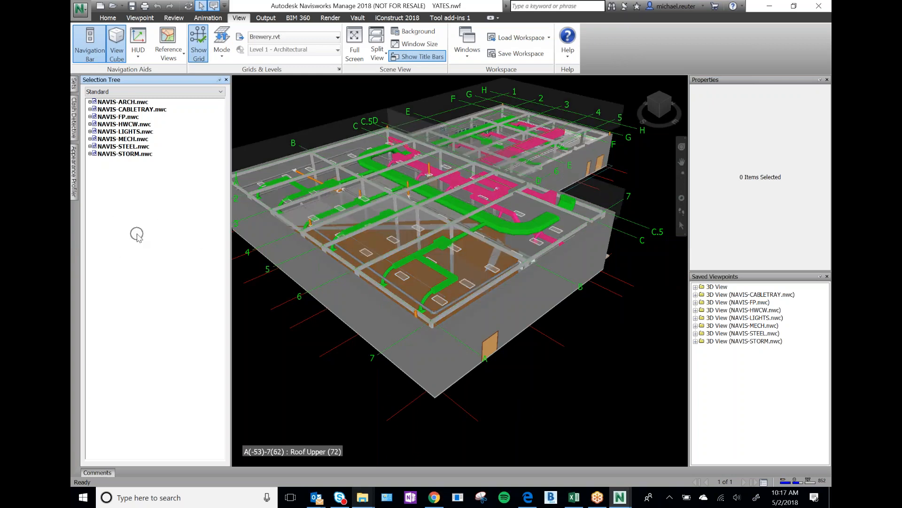
click(724, 384)
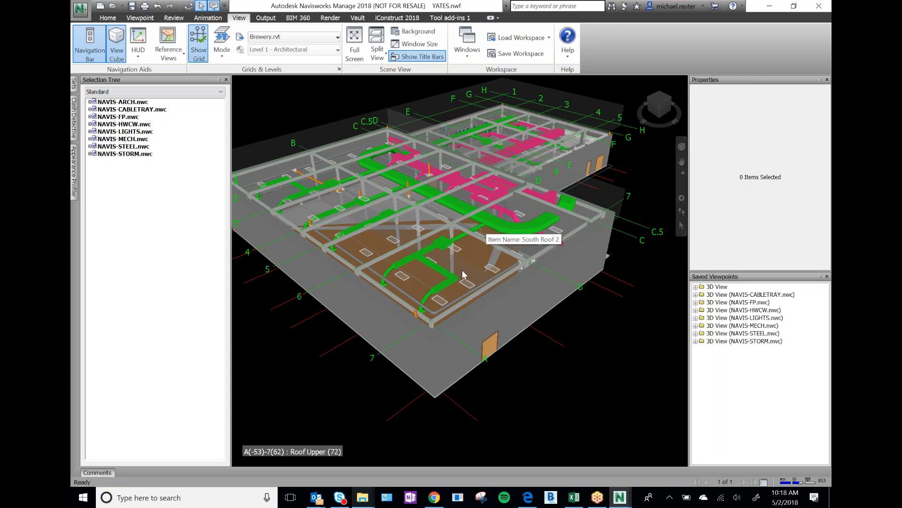
Pin the auto-hidden Sets window open next to the Selection Tree
click(75, 87)
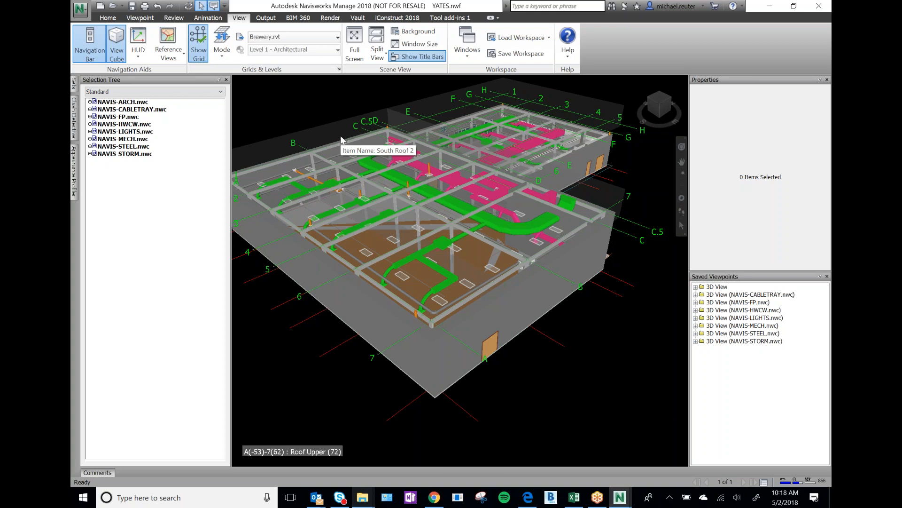
mouse_move(75, 87)
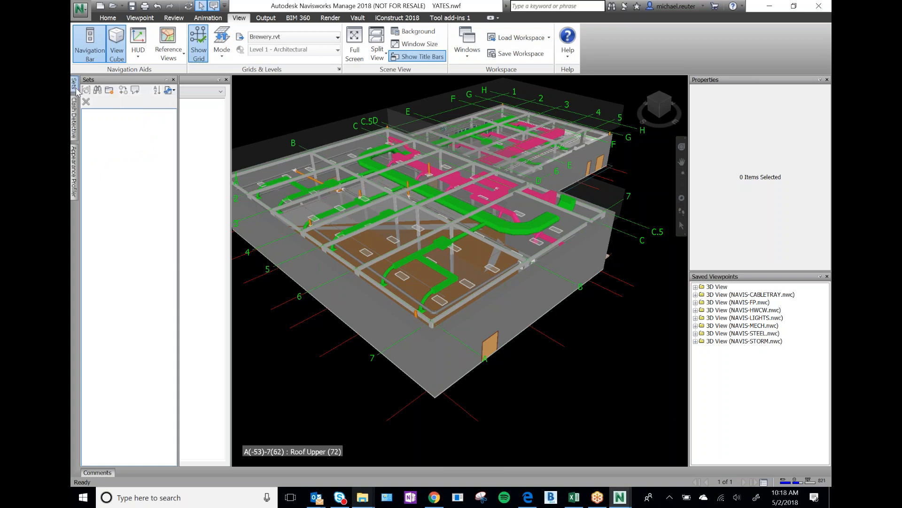
key(ctrl)
key(ctrl)
key(ctrl)
key(ctrl)
key(ctrl)
click(165, 80)
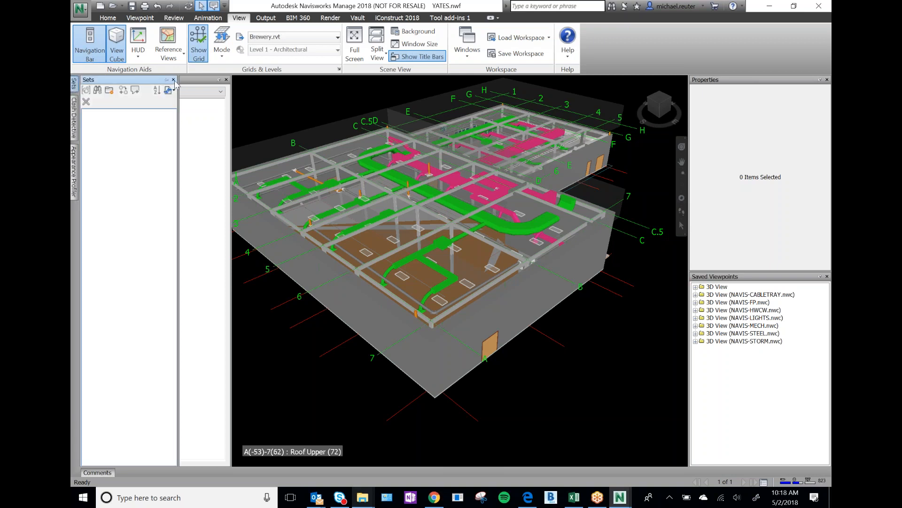
click(167, 80)
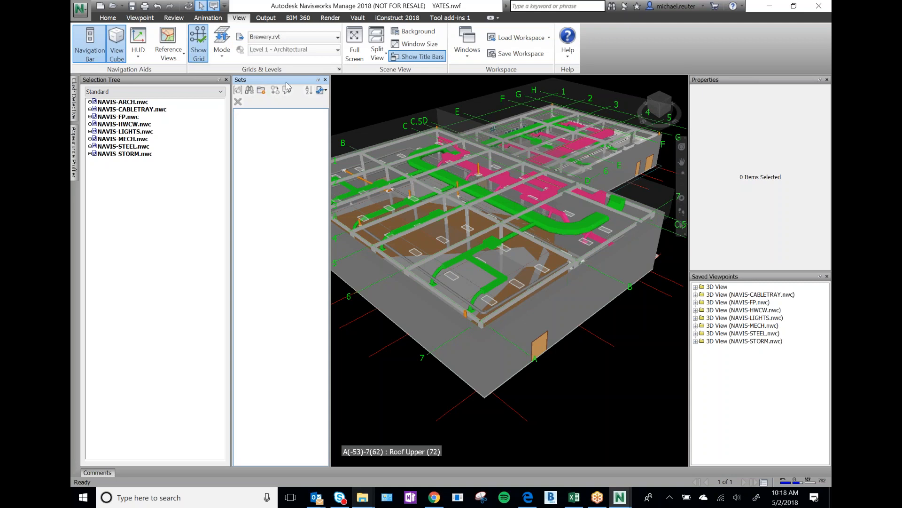
Import the search sets from SearchSets.xml in the Yates folder of Yates - Custom Navisworks Training
click(323, 92)
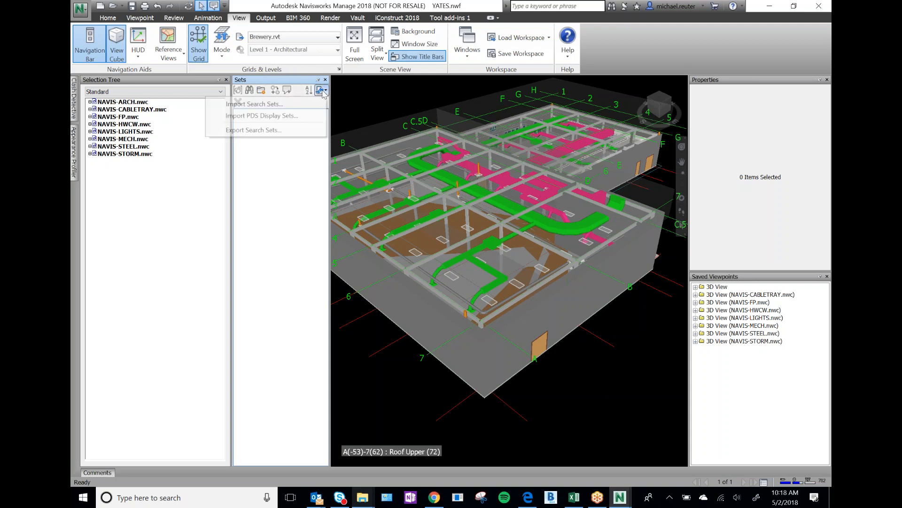
click(265, 105)
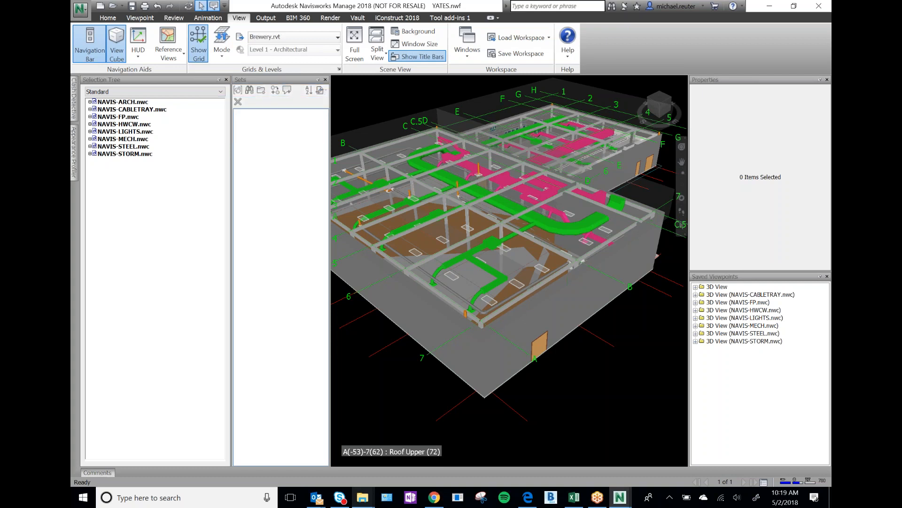
scroll(211, 150, down, 10)
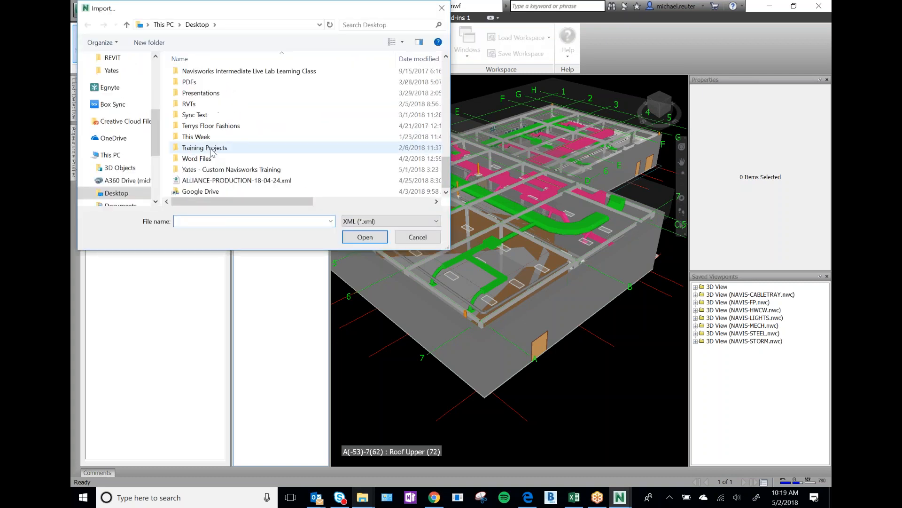
click(221, 172)
double_click(222, 172)
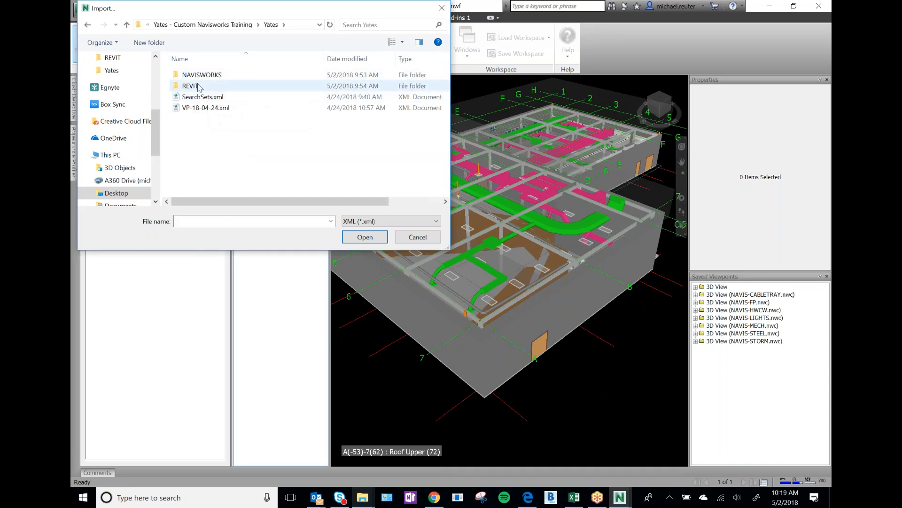
click(203, 96)
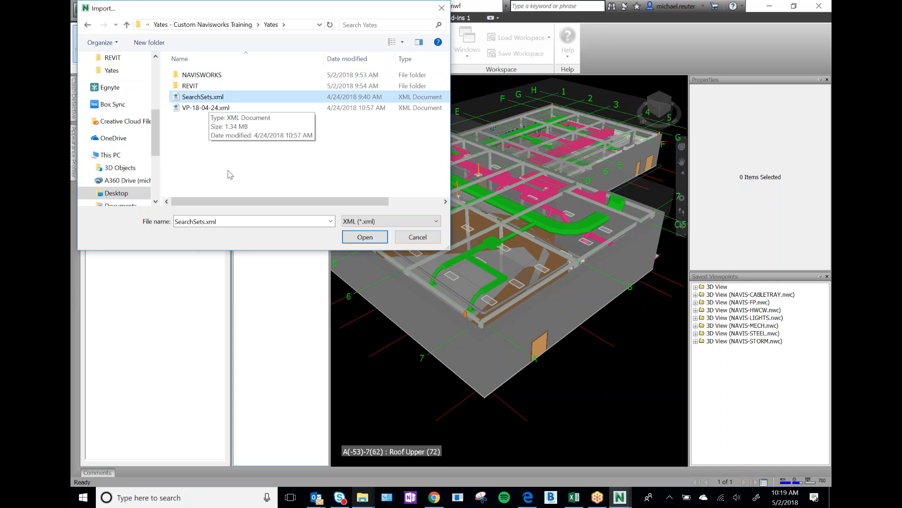
click(208, 97)
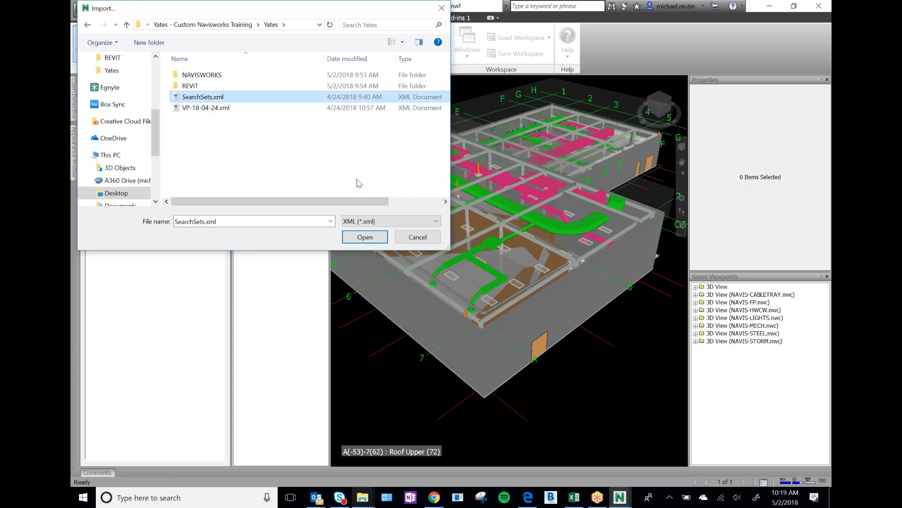
click(364, 237)
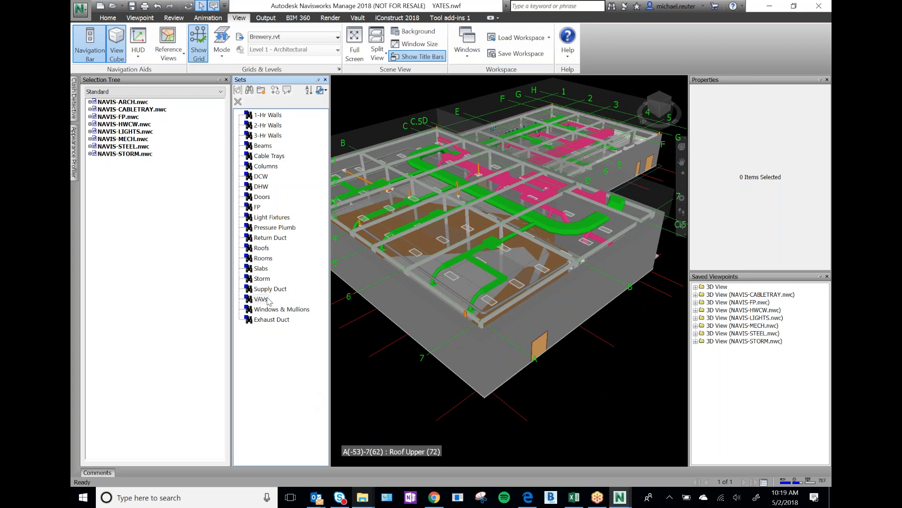
Auto-hide the Sets window and pin the Appearance Profiler open beside the Selection Tree
click(319, 81)
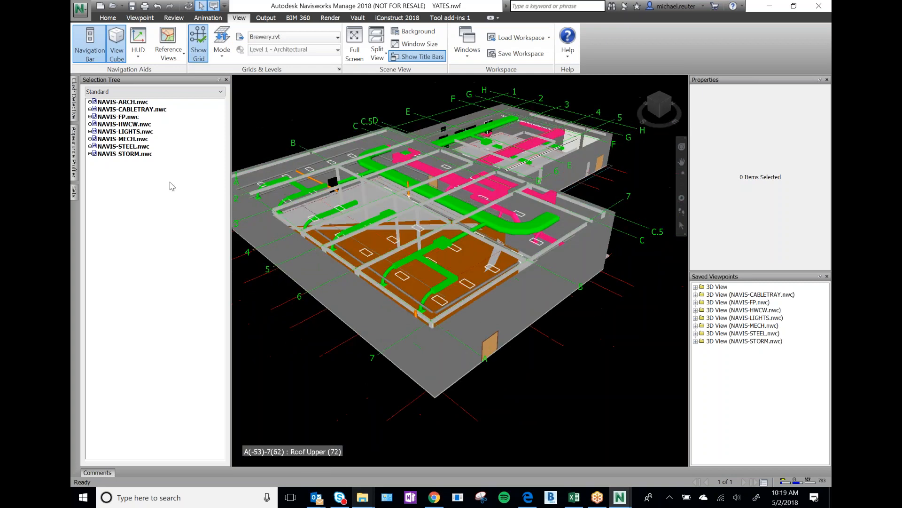
click(75, 162)
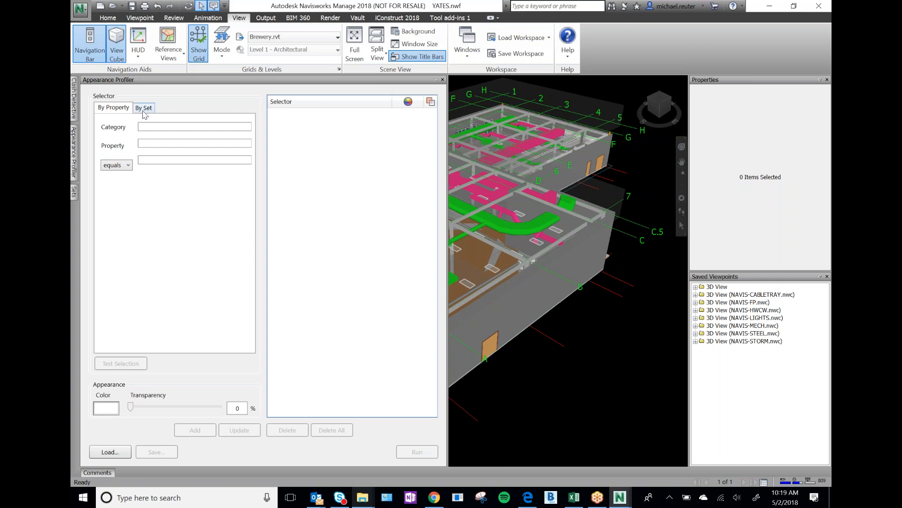
click(435, 79)
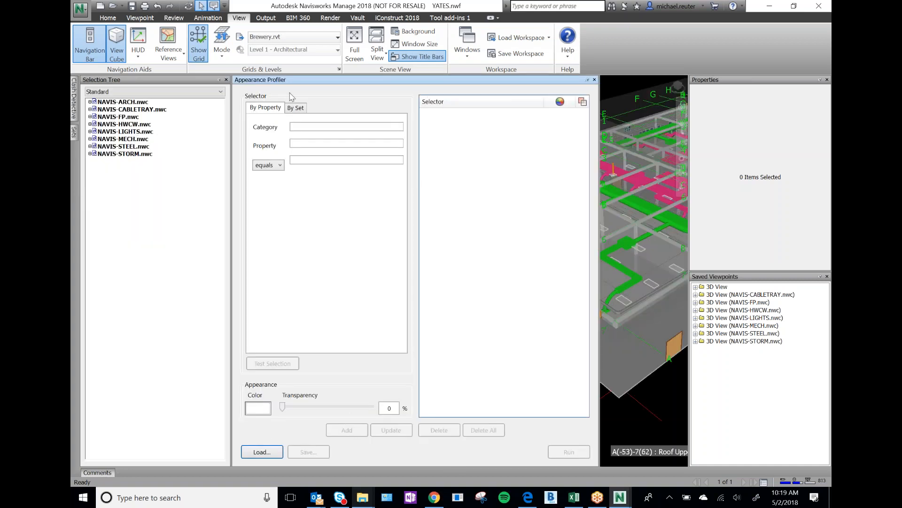
click(275, 81)
click(589, 81)
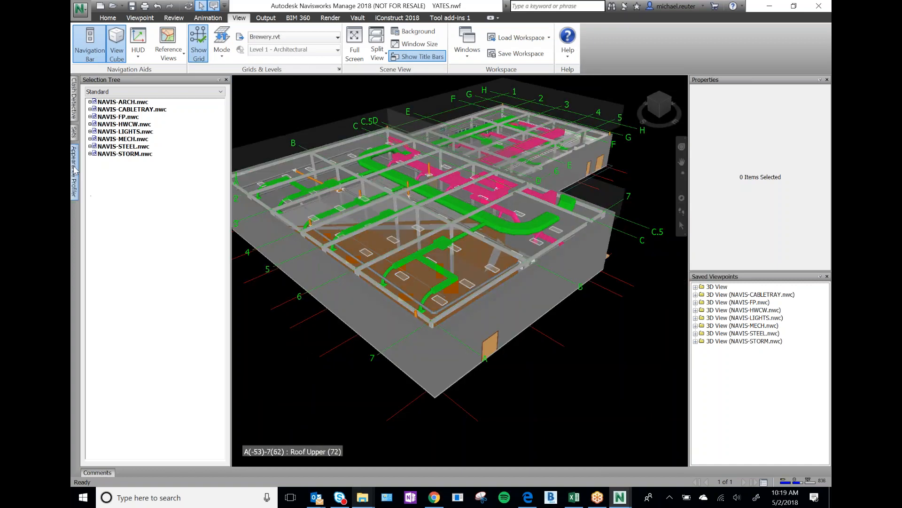
click(74, 170)
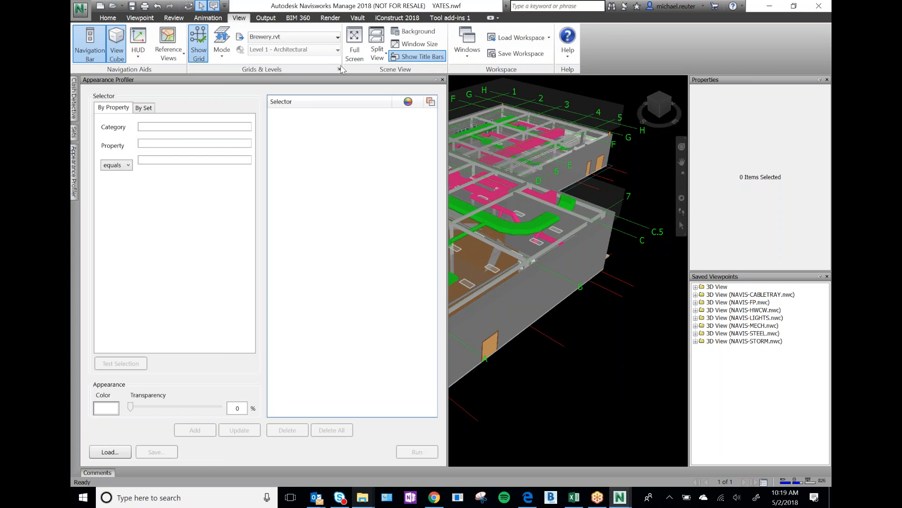
click(436, 79)
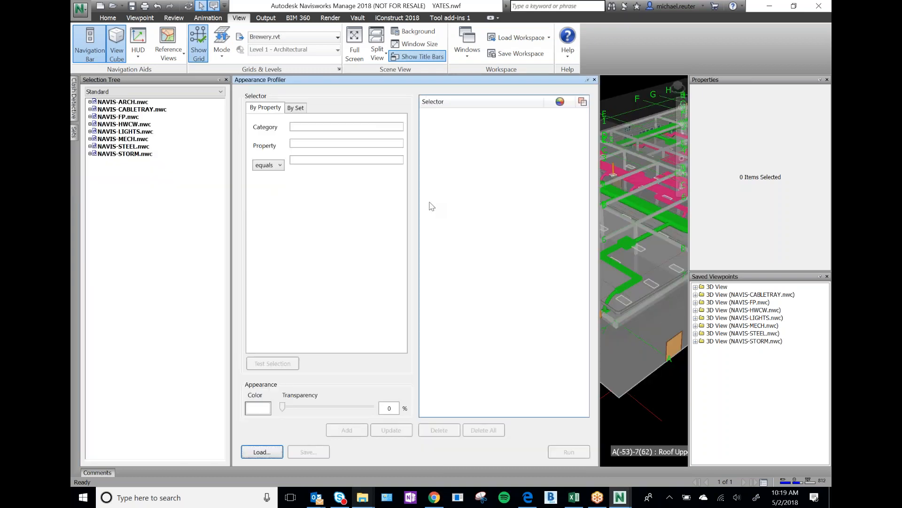
Load the AppearanceProfiler.dat file from the Yates folder into the Appearance Profiler
click(265, 453)
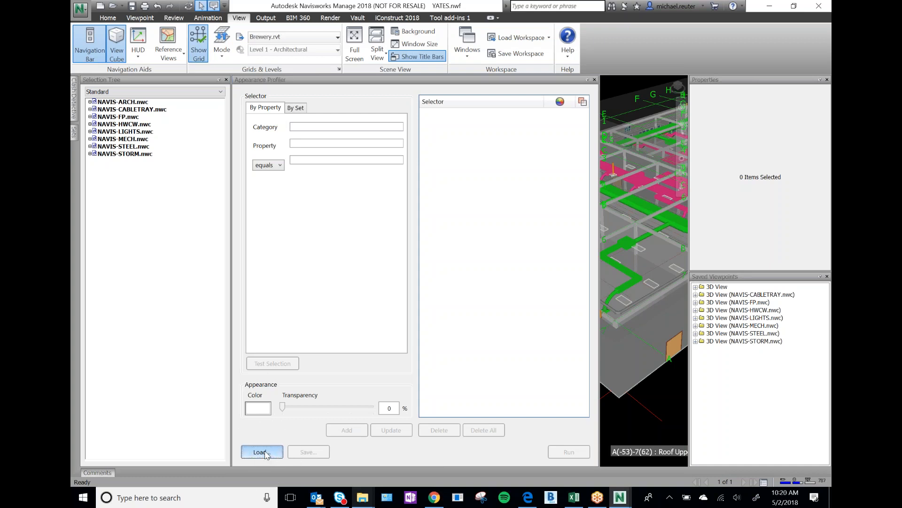
click(220, 96)
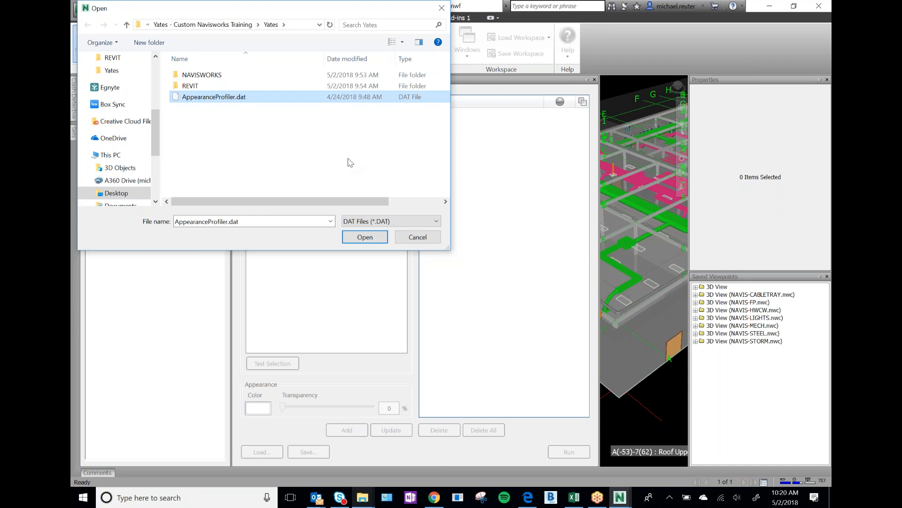
click(365, 238)
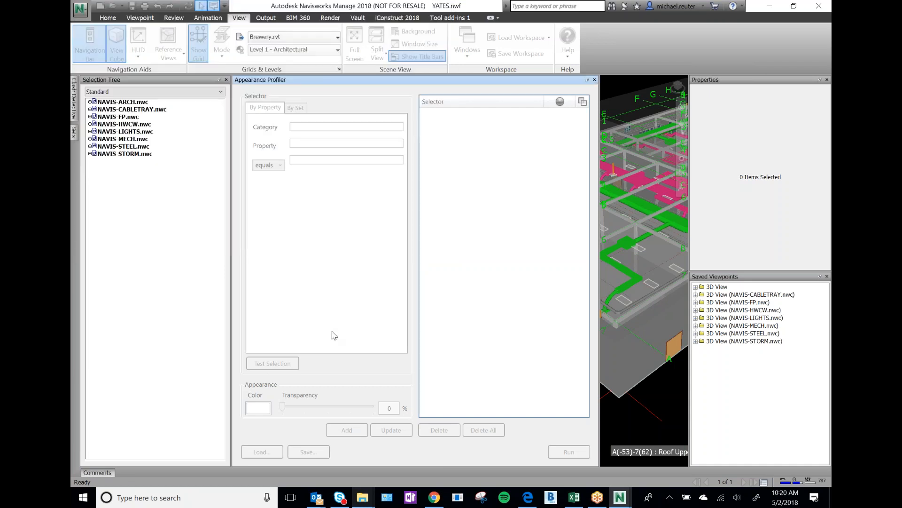
Review the loaded selectors with their colors and transparencies, and compare the By Property and By Set selector options
scroll(517, 165, down, 1)
scroll(527, 200, up, 1)
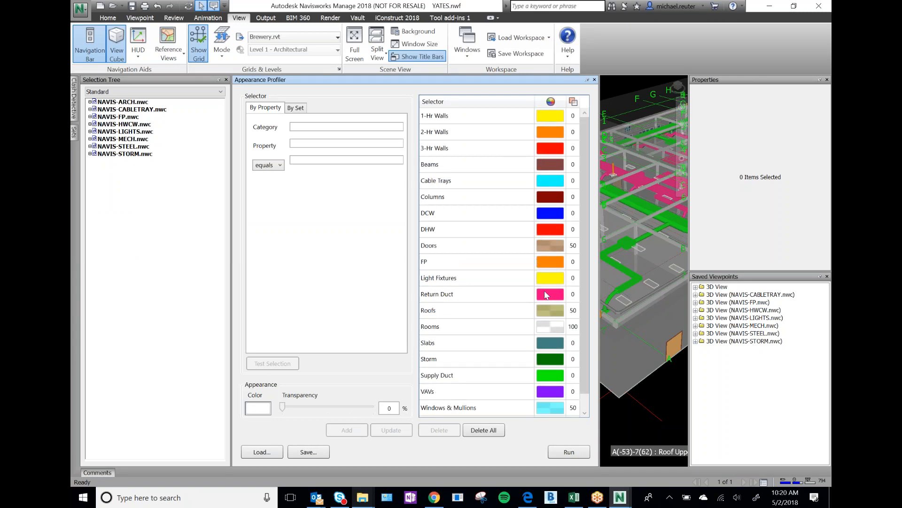
scroll(544, 292, down, 1)
scroll(469, 183, up, 1)
scroll(480, 366, down, 1)
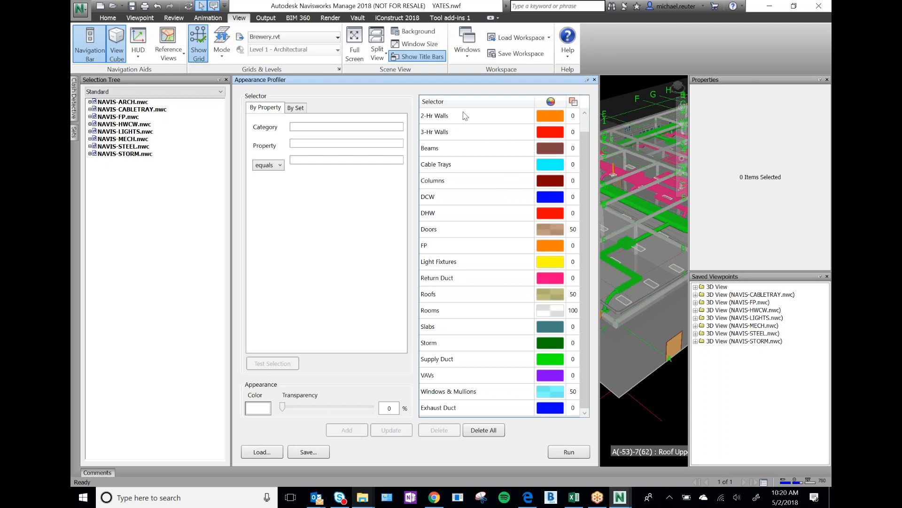
scroll(477, 118, up, 1)
click(296, 108)
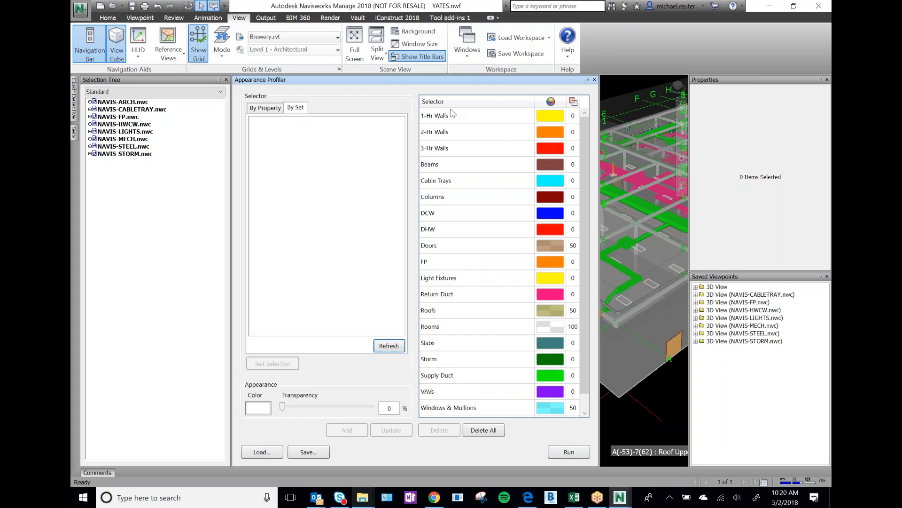
click(266, 107)
click(438, 116)
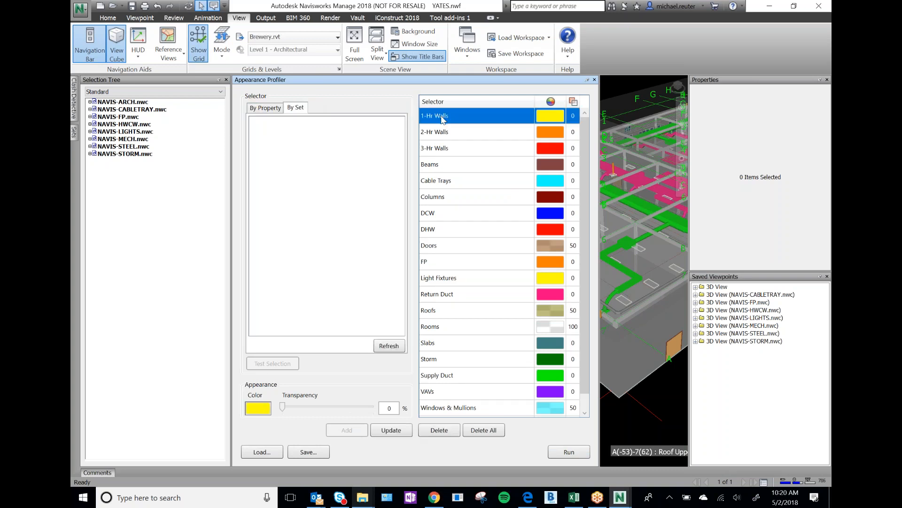
click(275, 108)
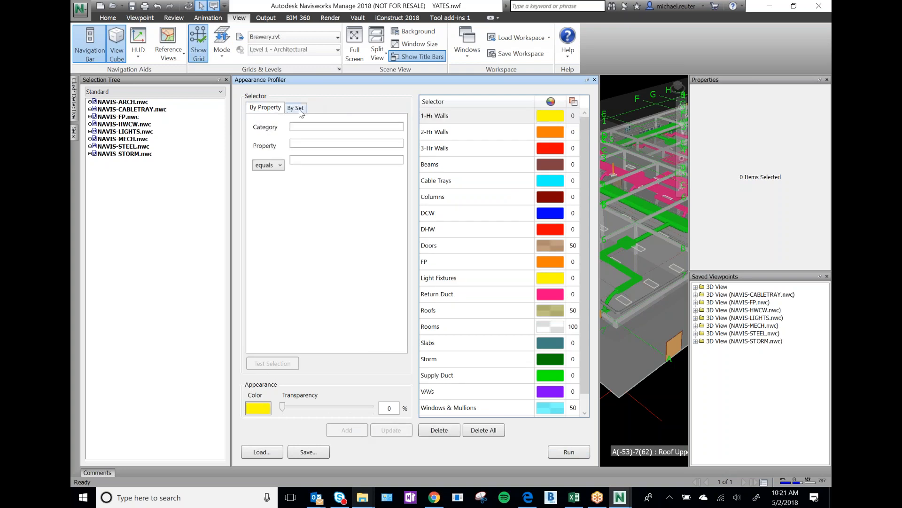
click(300, 110)
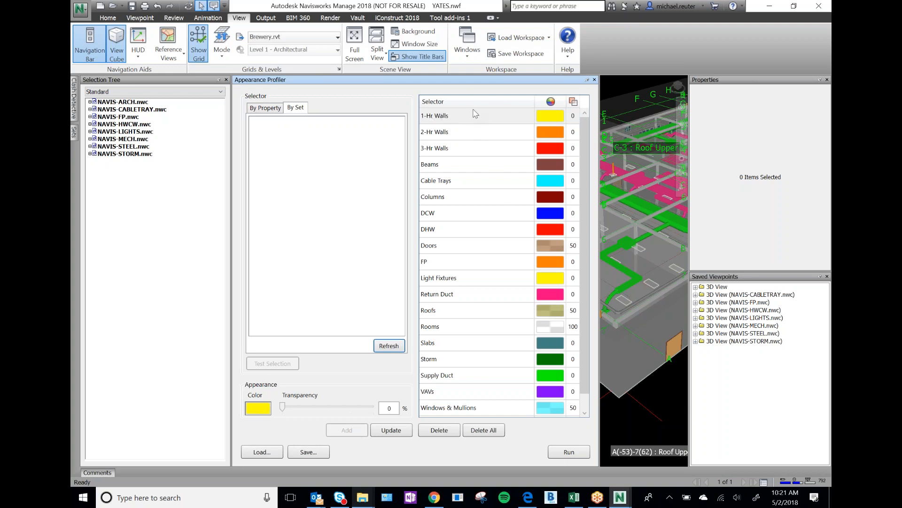
Run the loaded appearance profile on the model and collapse the Appearance Profiler to reveal the scene
click(569, 451)
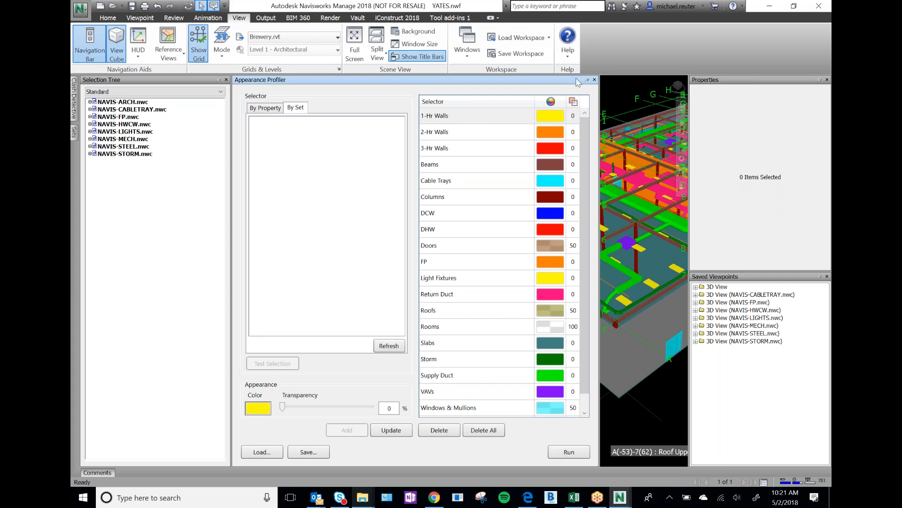
click(595, 80)
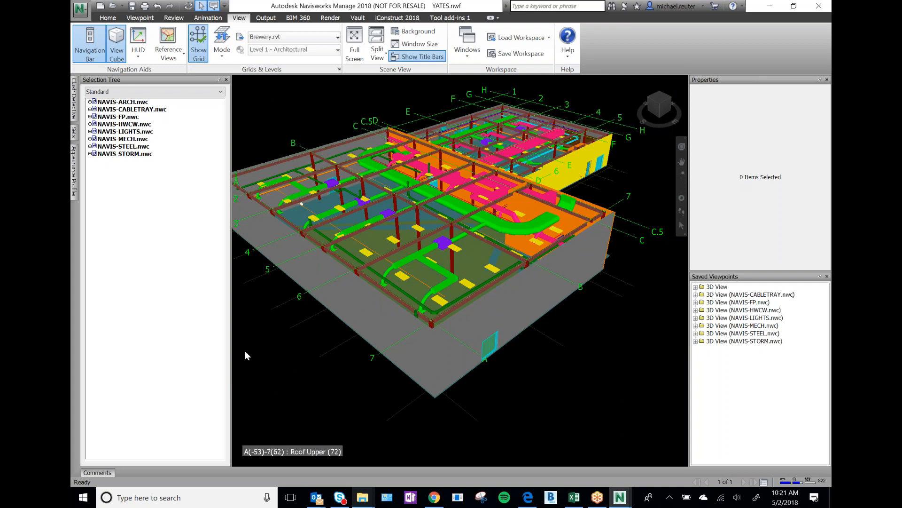
Pin the Appearance Profiler open again and auto-hide the Selection Tree
click(75, 174)
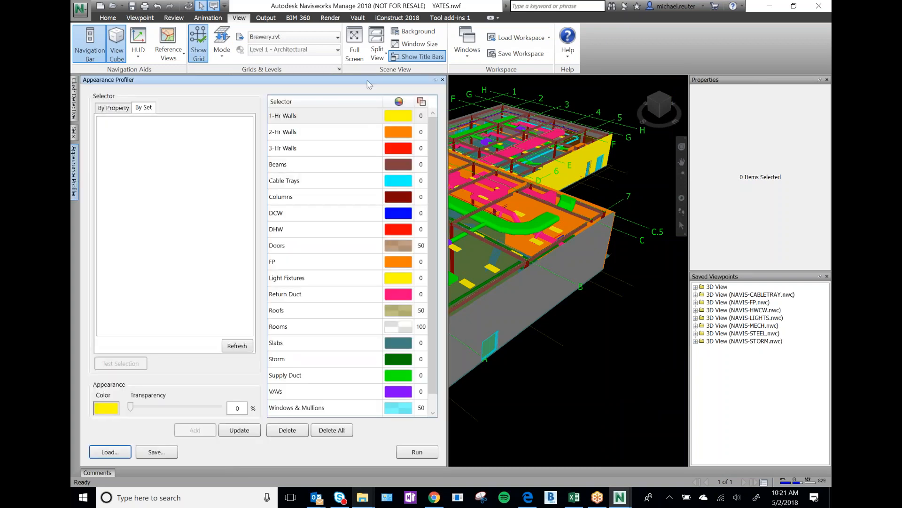
click(436, 79)
click(219, 80)
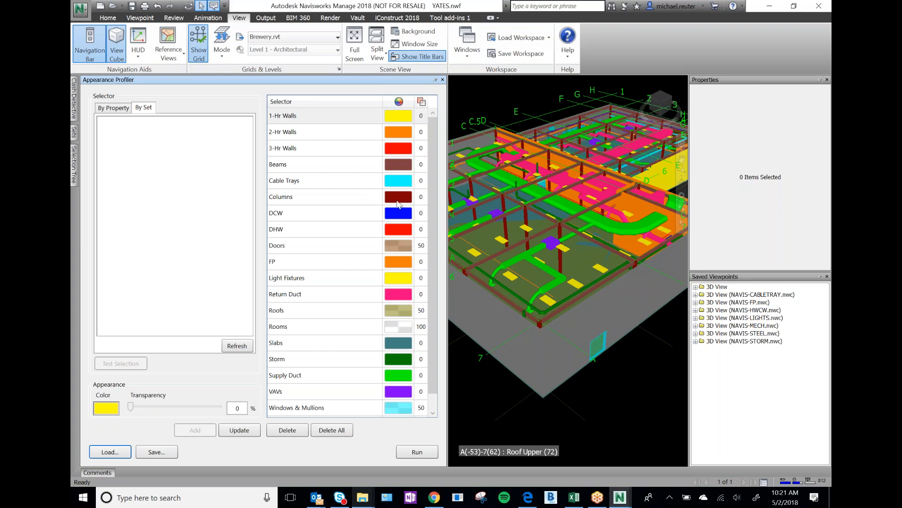
Examine the recolored ducts, walls and steel up close and compare them with the Appearance Profiler's color list
scroll(654, 147, up, 1)
scroll(655, 147, up, 5)
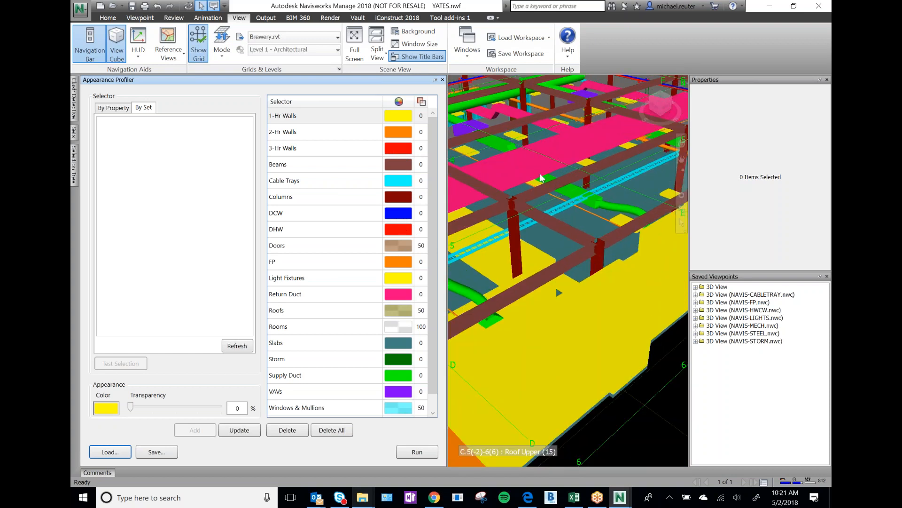
shift+middle_drag(571, 180, 539, 374)
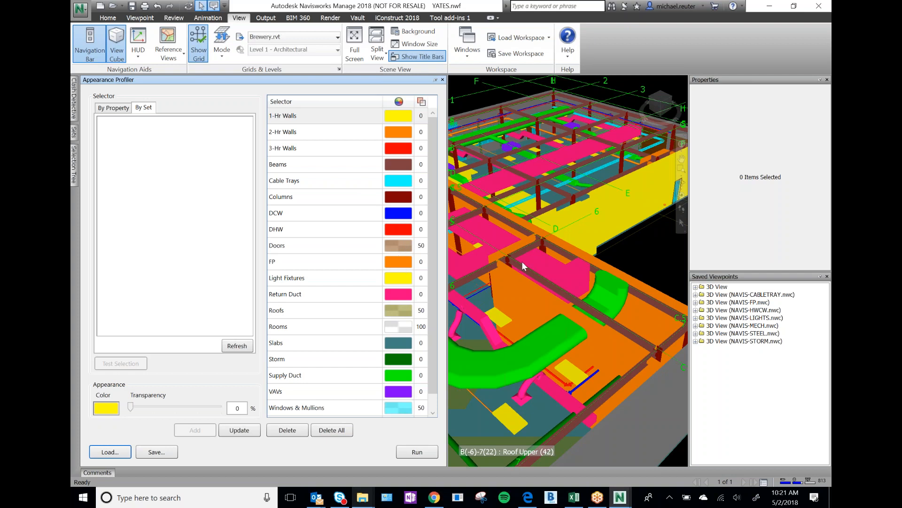
scroll(538, 333, down, 2)
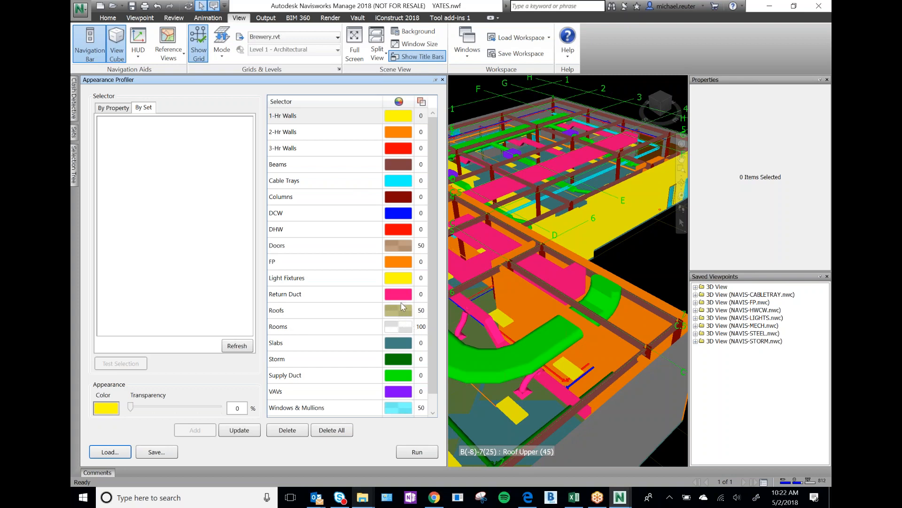
scroll(403, 306, down, 1)
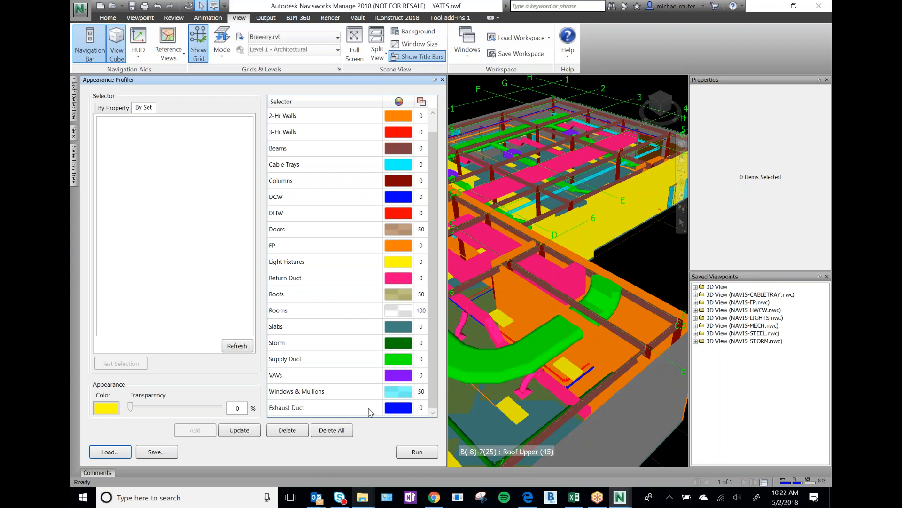
scroll(371, 310, up, 1)
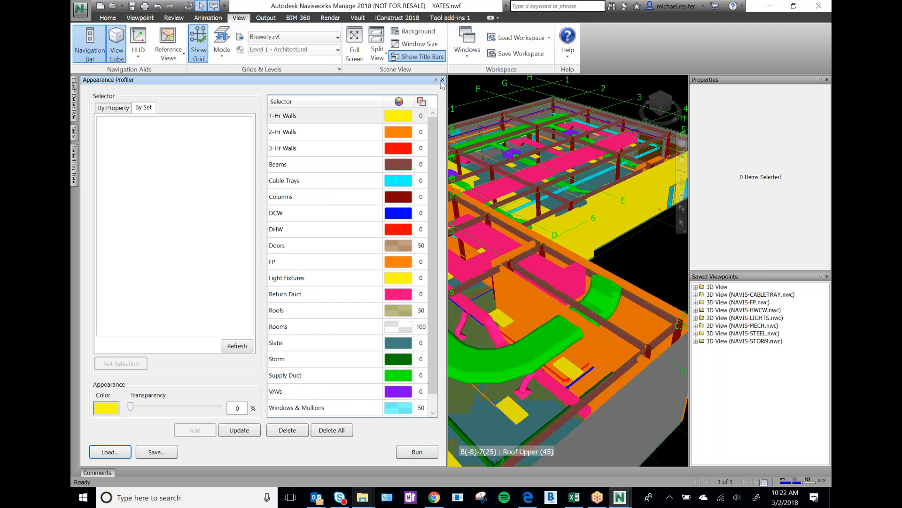
Auto-hide the Appearance Profiler and show the recolored model from the top view
click(443, 80)
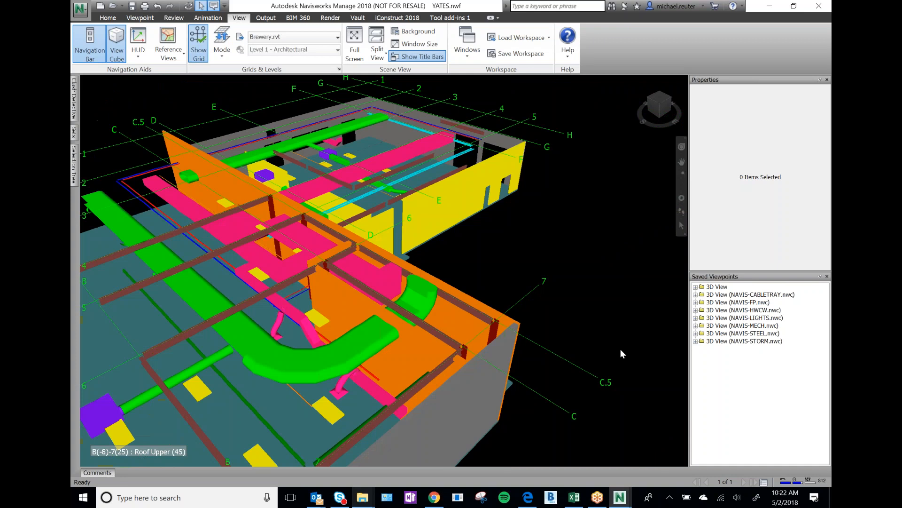
scroll(564, 235, down, 5)
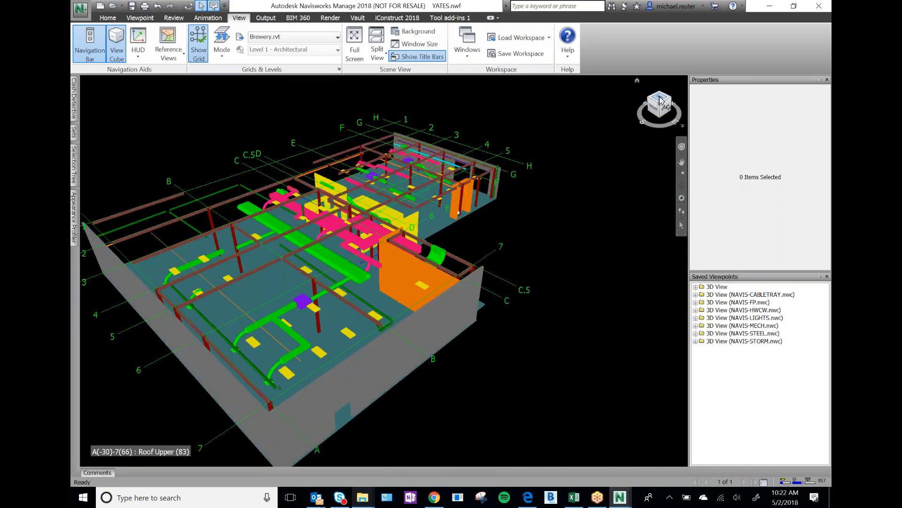
click(660, 100)
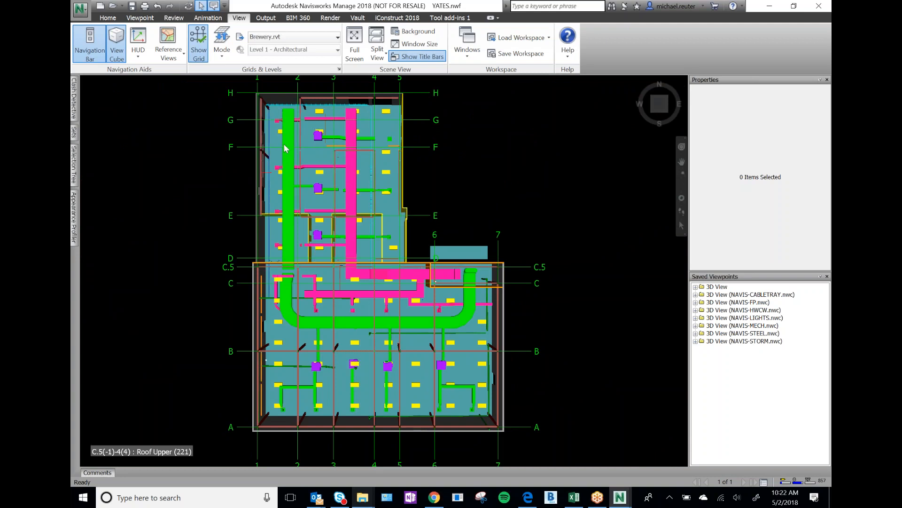
scroll(285, 148, up, 2)
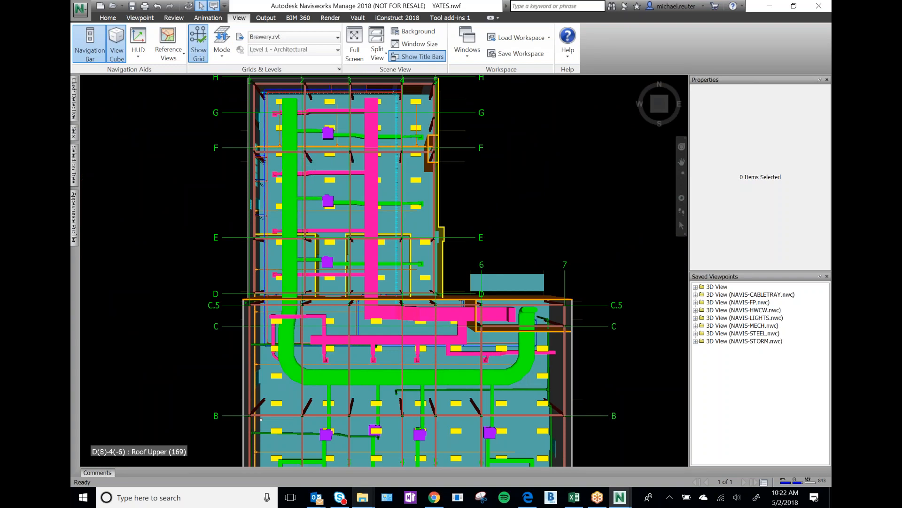
Pin the Selection Tree open and center the whole building plan in the scene
click(75, 169)
click(219, 80)
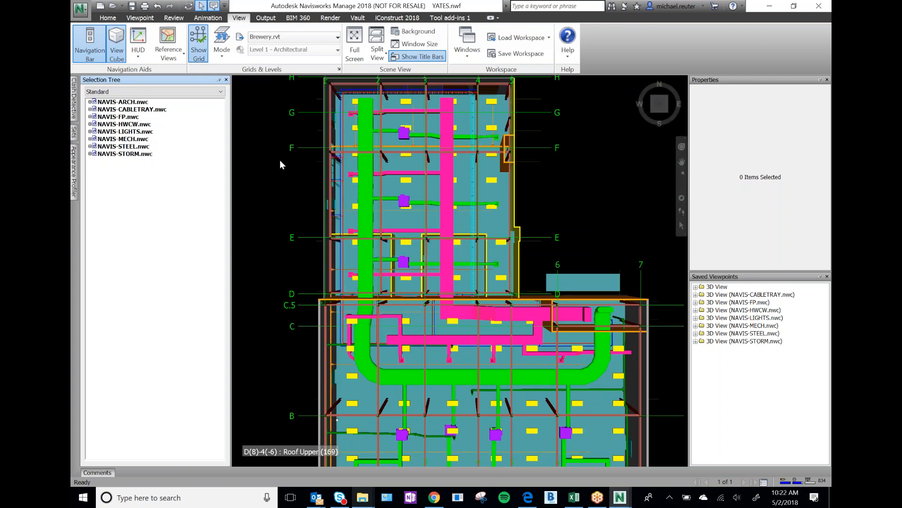
scroll(283, 200, down, 3)
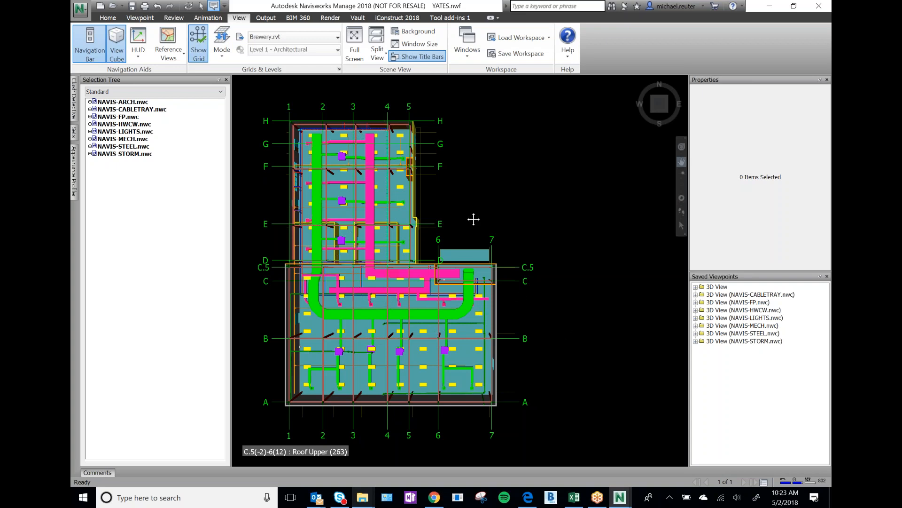
middle_drag(374, 231, 439, 248)
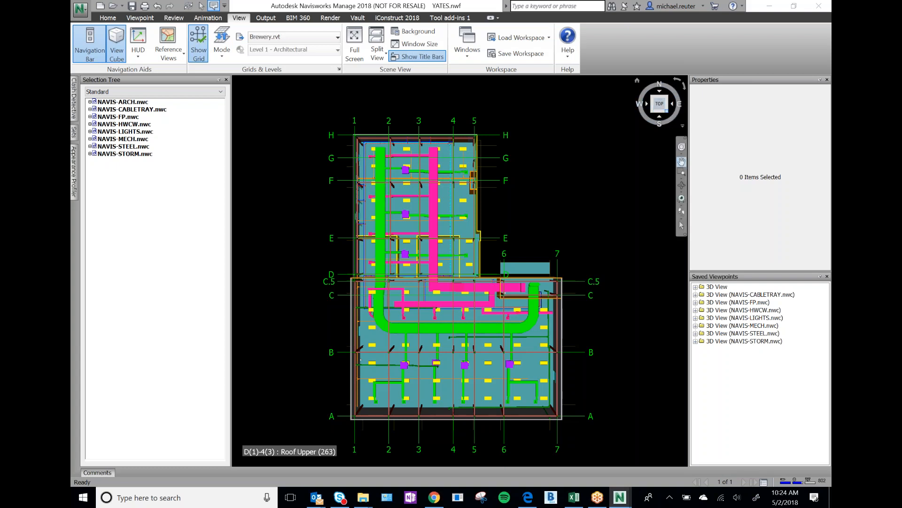
Inspect the model from its corners and its front, right and back sides, and return to the top view with north up
click(666, 111)
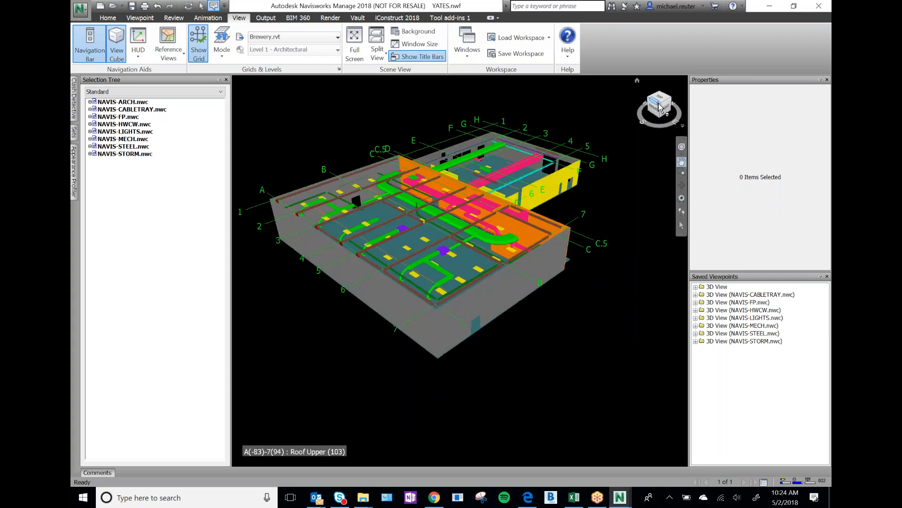
click(653, 107)
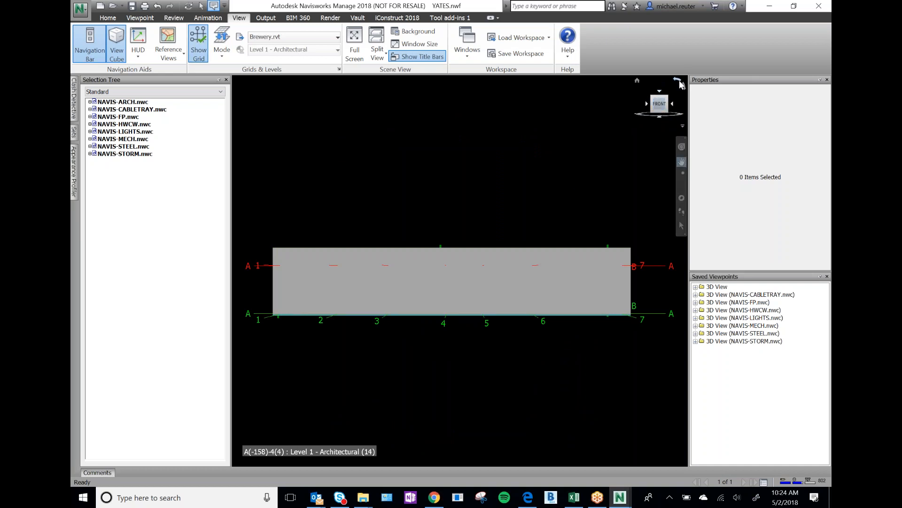
click(678, 80)
click(684, 87)
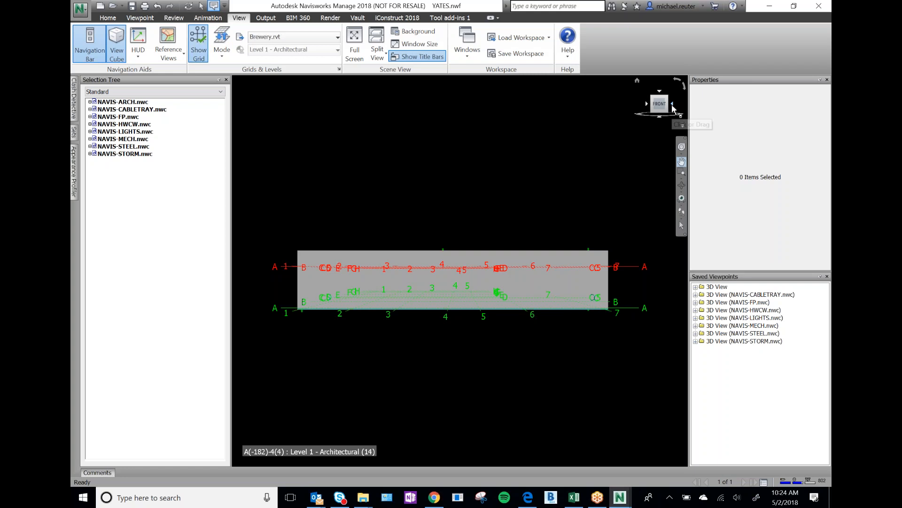
click(673, 106)
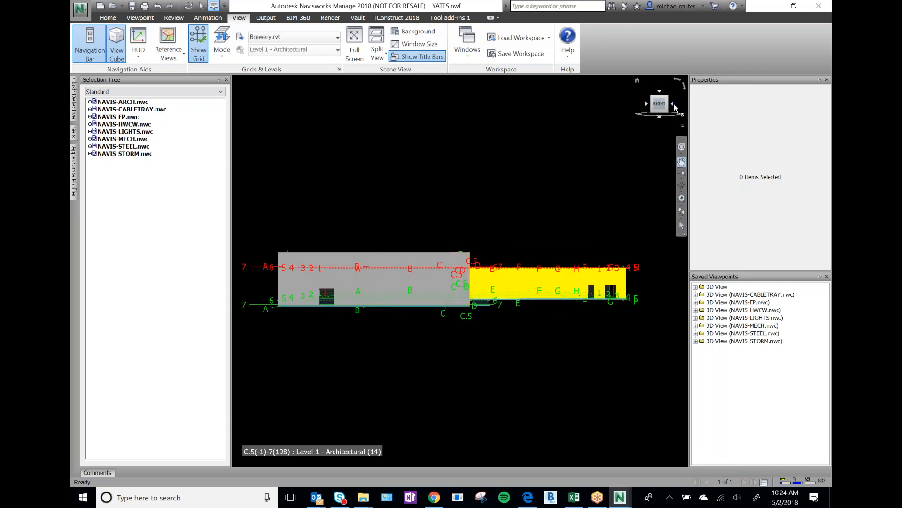
click(674, 106)
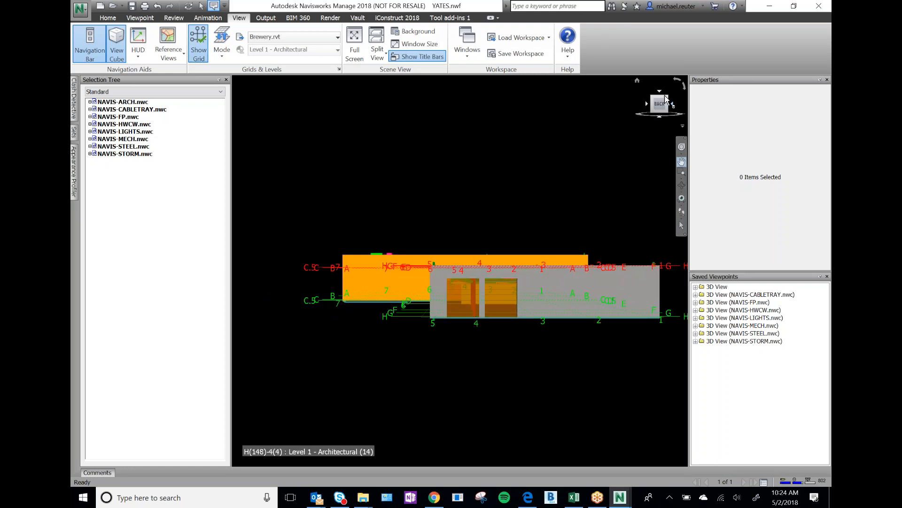
click(669, 98)
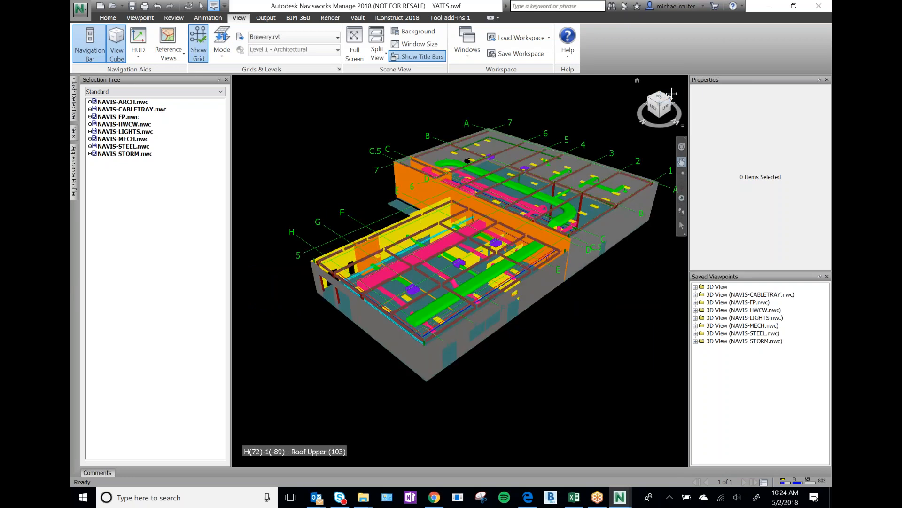
click(660, 100)
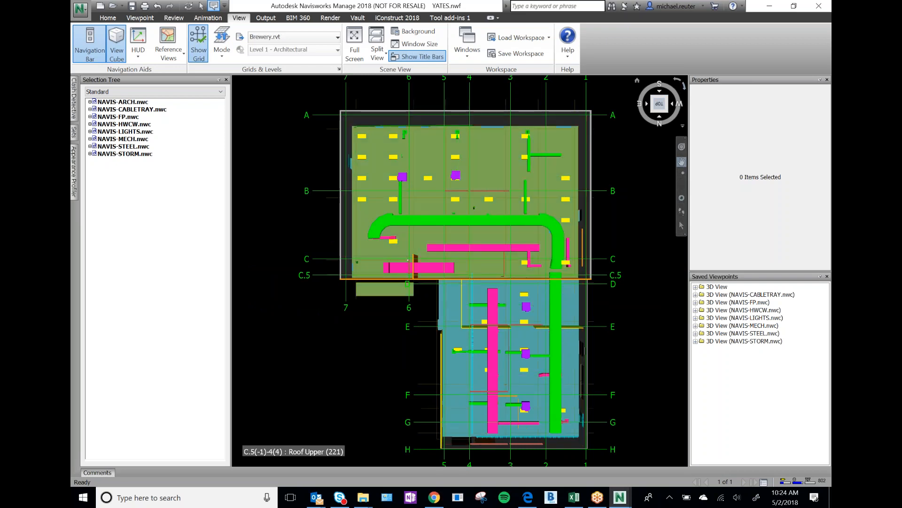
click(684, 85)
click(684, 86)
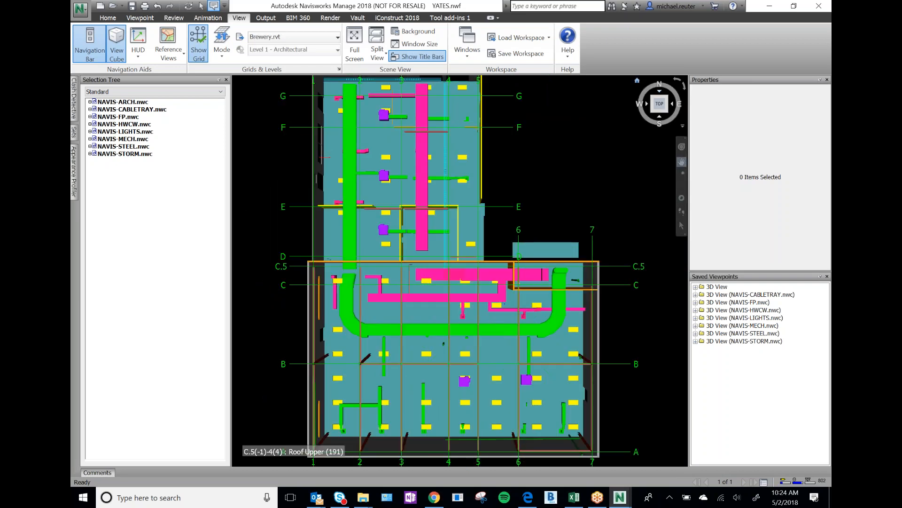
Switch the top view from perspective to orthographic and fit the whole plan in the scene
right_click(637, 81)
click(594, 141)
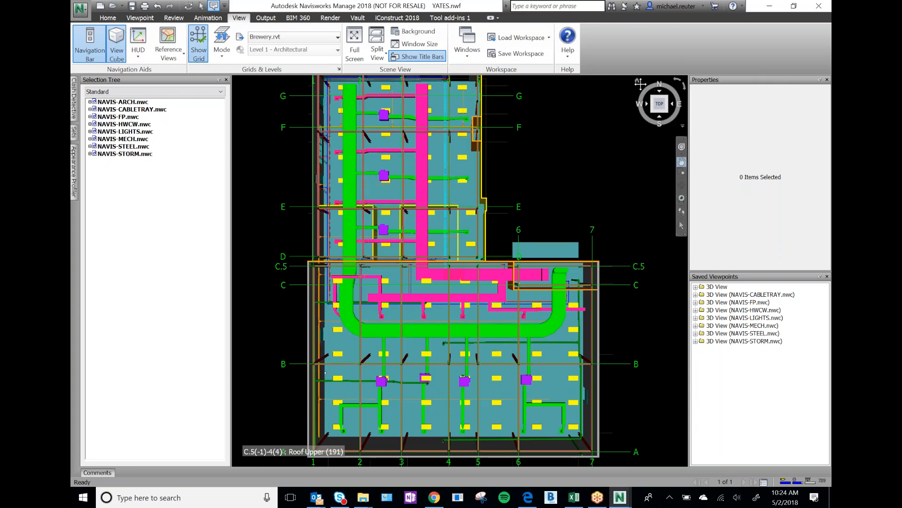
right_click(639, 80)
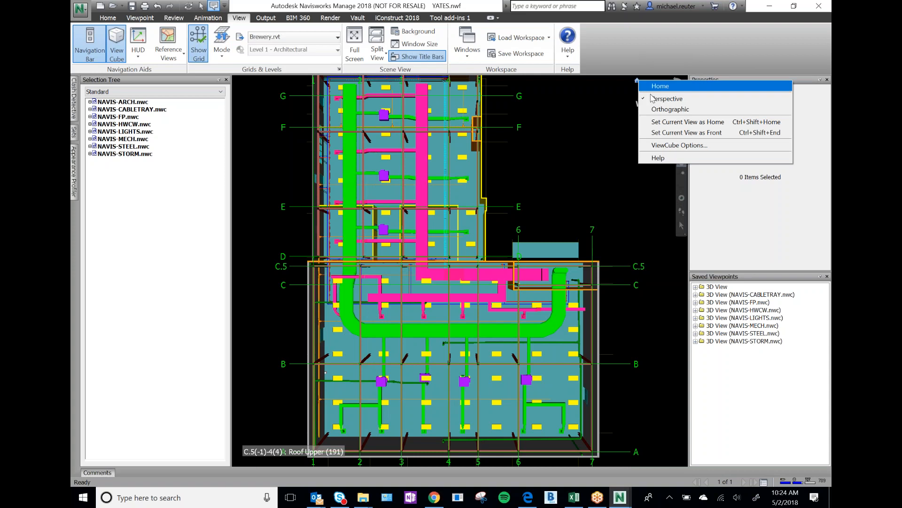
click(671, 110)
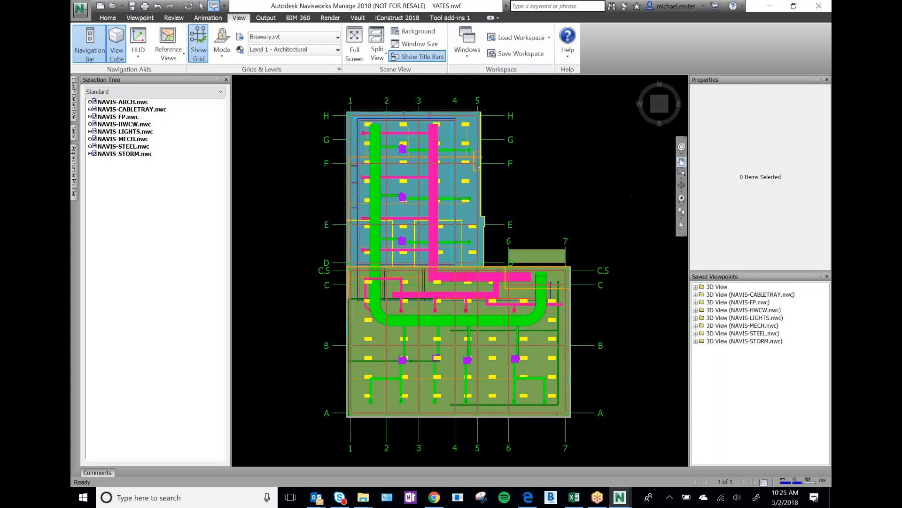
click(682, 163)
scroll(557, 207, down, 3)
scroll(558, 208, up, 3)
scroll(558, 209, up, 5)
scroll(558, 209, down, 4)
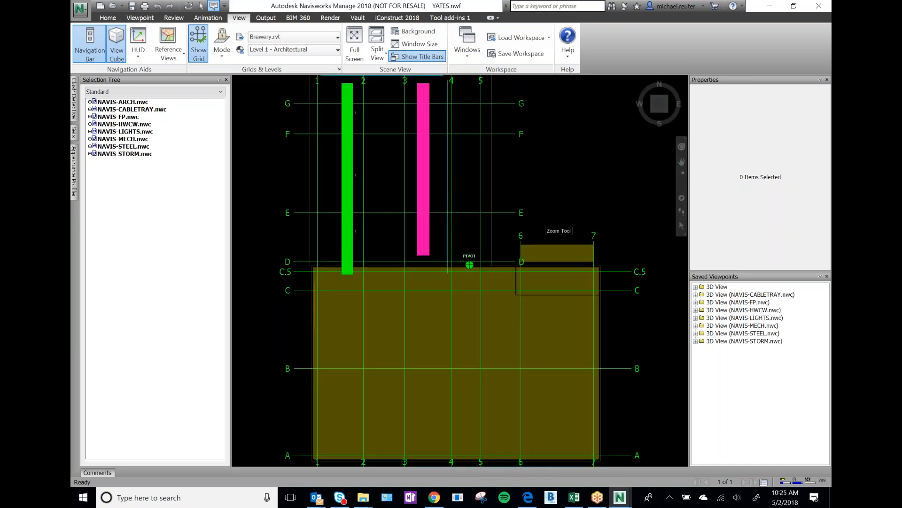
scroll(561, 204, down, 2)
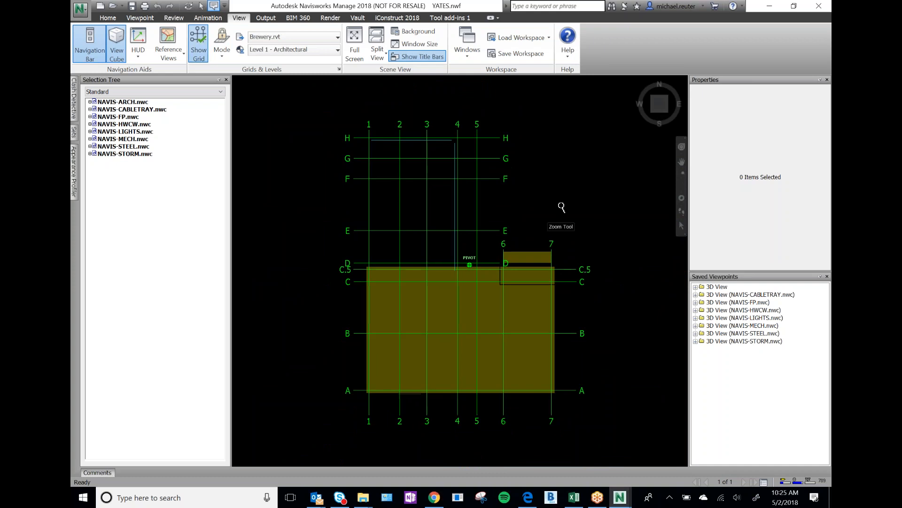
middle_drag(568, 199, 564, 208)
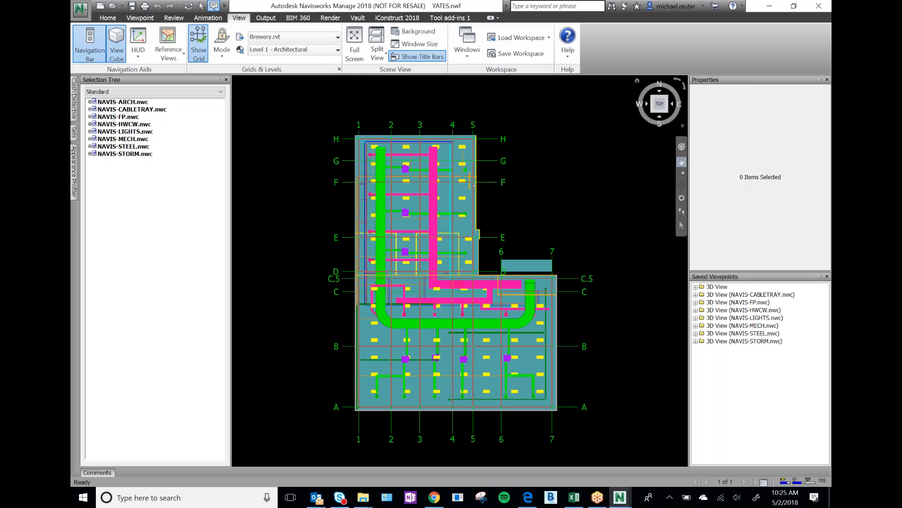
Set the current top view as the home view and test it by moving the view away and returning home
right_click(638, 80)
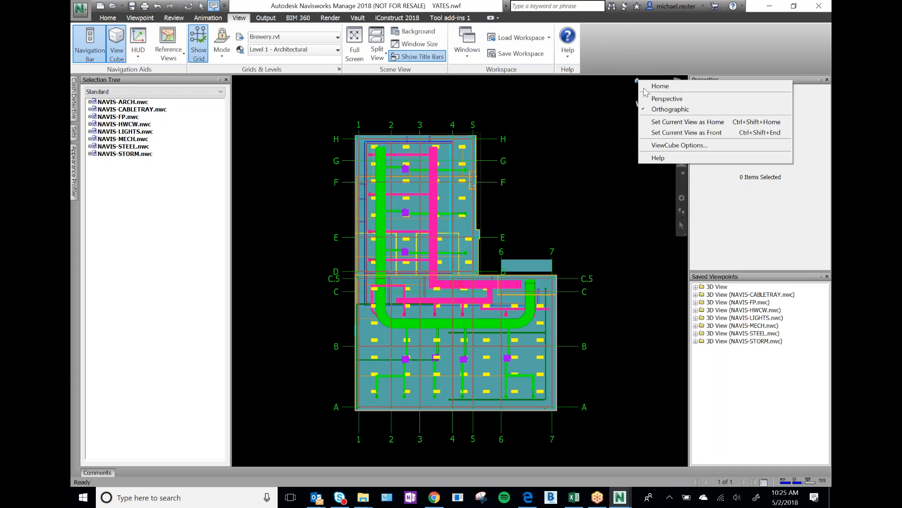
click(690, 123)
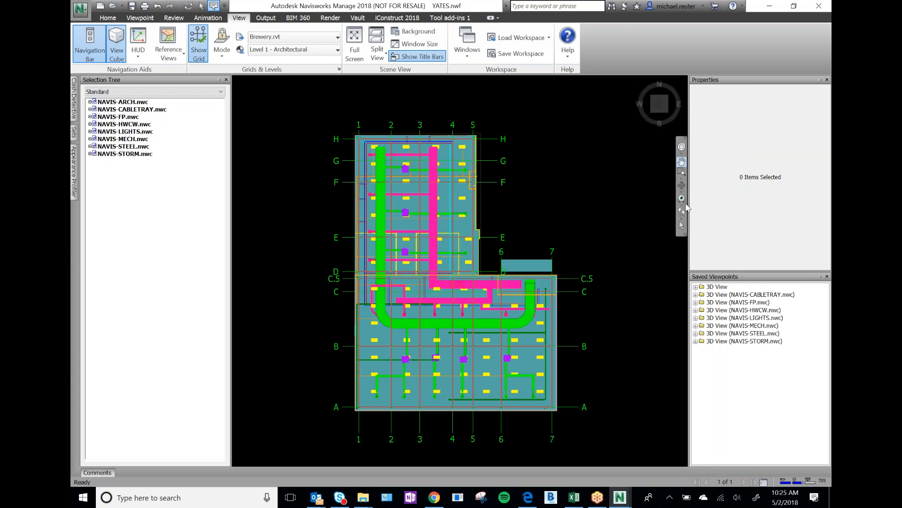
drag(506, 329, 599, 304)
click(682, 213)
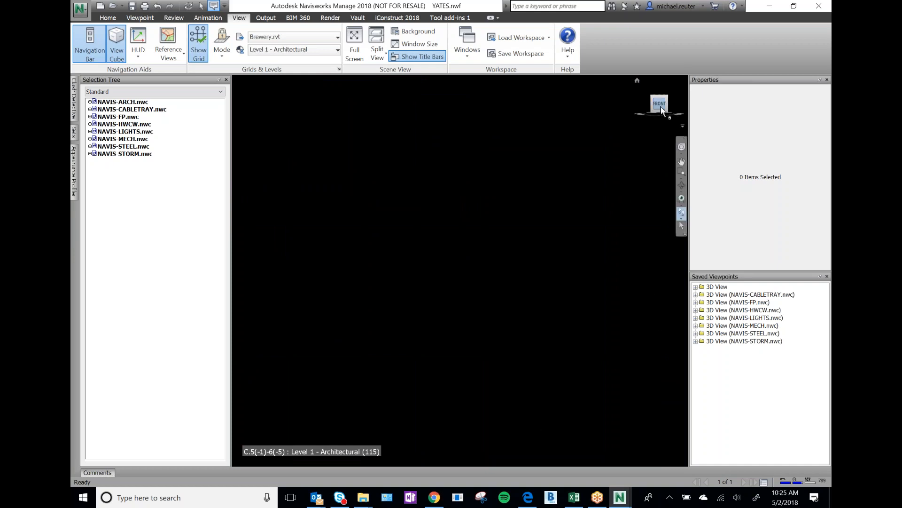
click(638, 81)
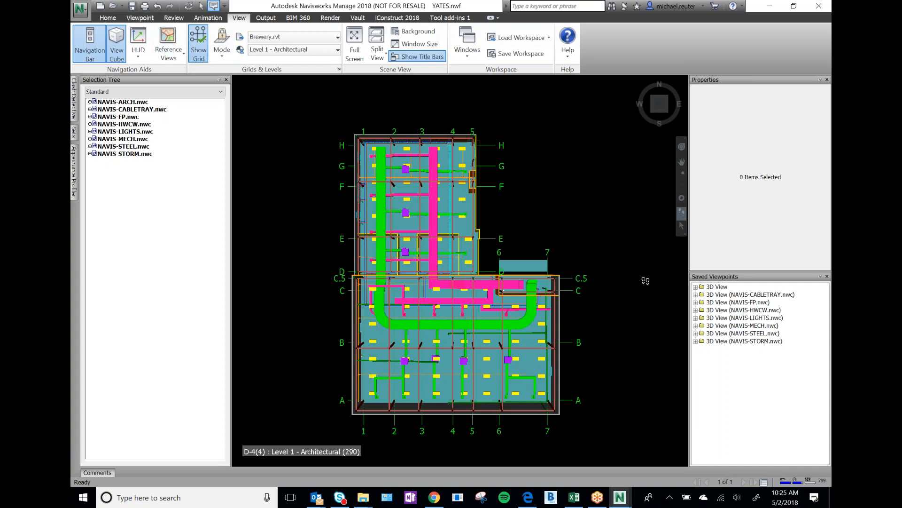
Save the current view as a viewpoint named Plan View
right_click(729, 379)
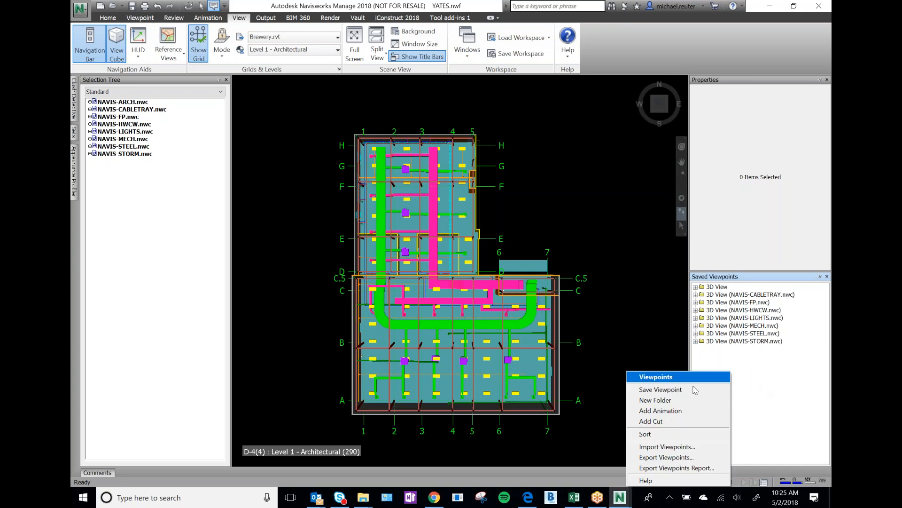
click(661, 389)
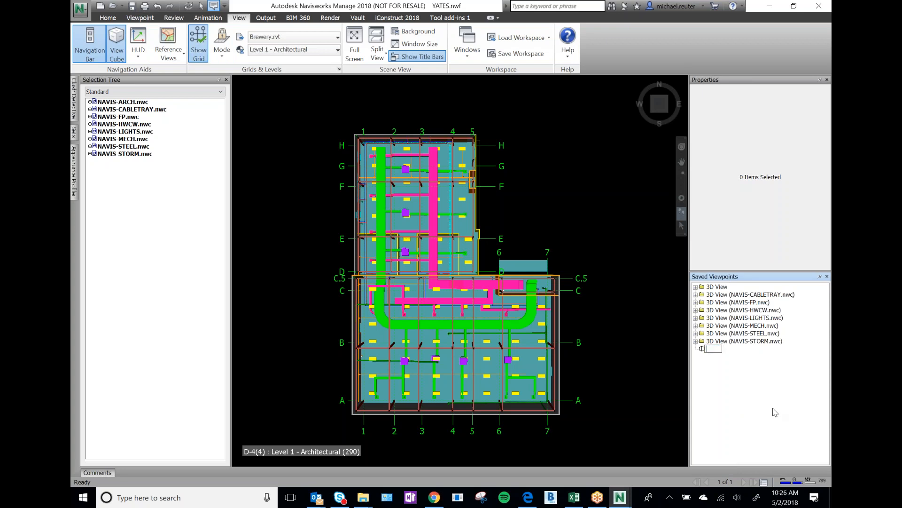
text(iew)
key(Return)
Expand the 3D View (NAVIS-STORM.nwc) viewpoint folder and preview its C10 - Interior Construction and NAVIS-STORM viewpoints
click(744, 341)
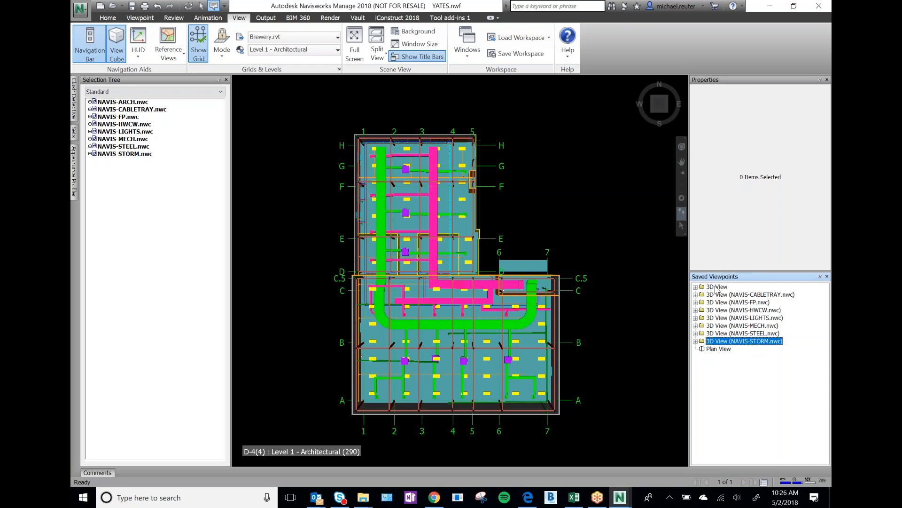
key(ctrl)
key(ctrl)
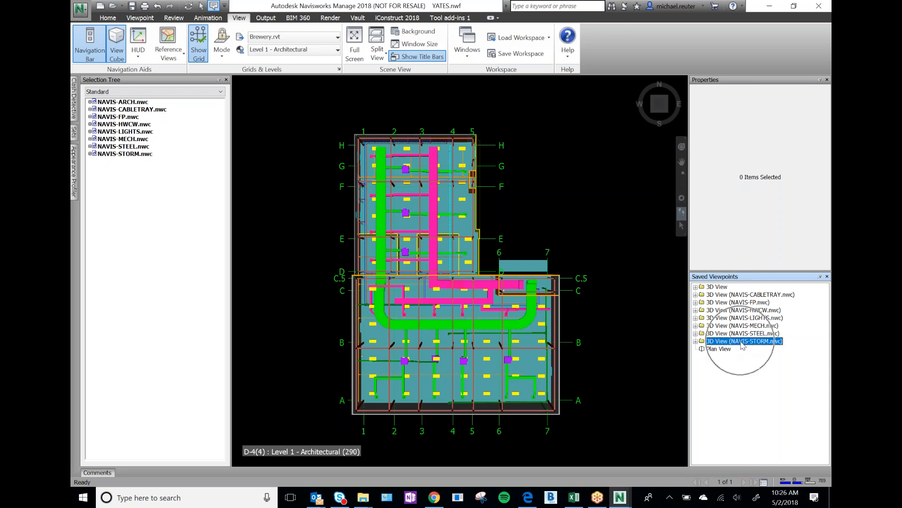
click(696, 341)
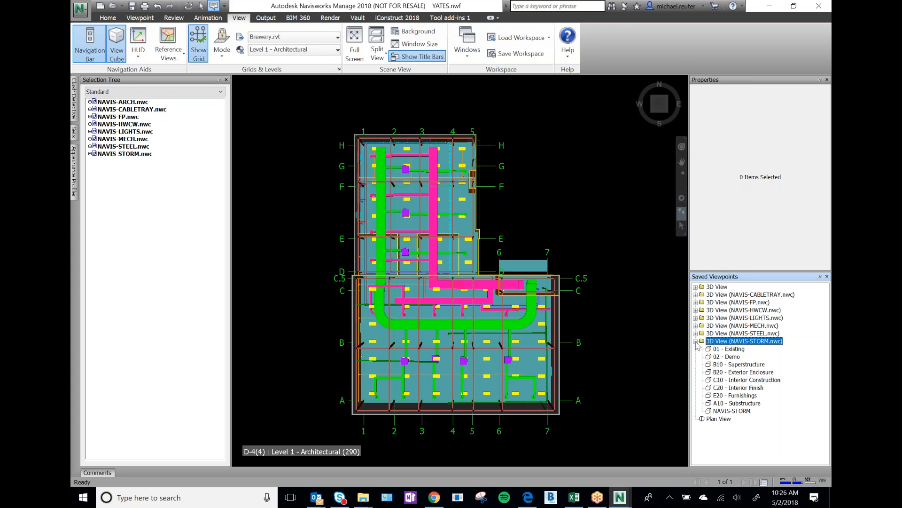
click(738, 403)
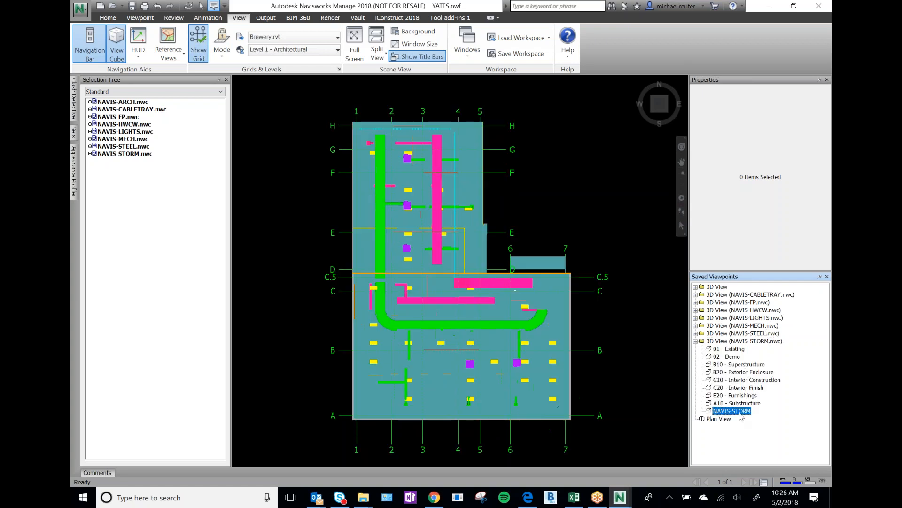
click(747, 380)
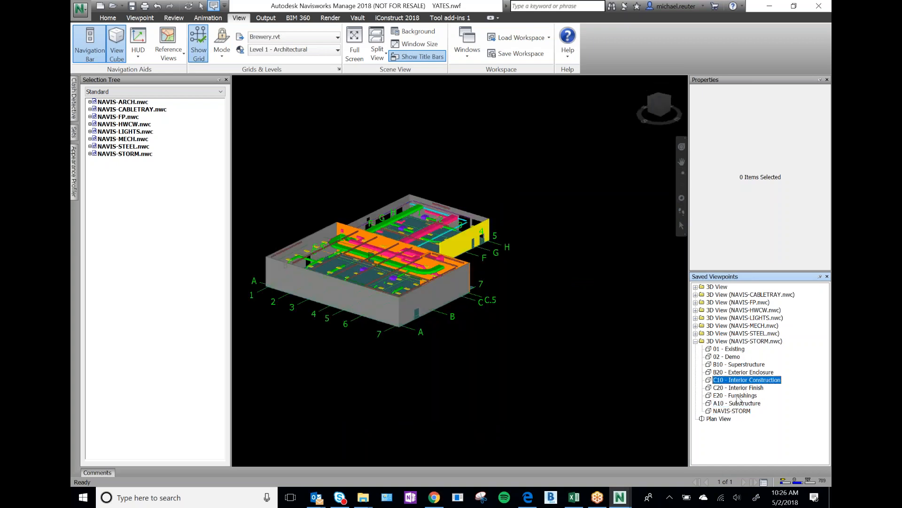
click(732, 410)
Delete all the 3D View folders and their viewpoints, from 3D View through NAVIS-STORM, keeping only Plan View
click(717, 287)
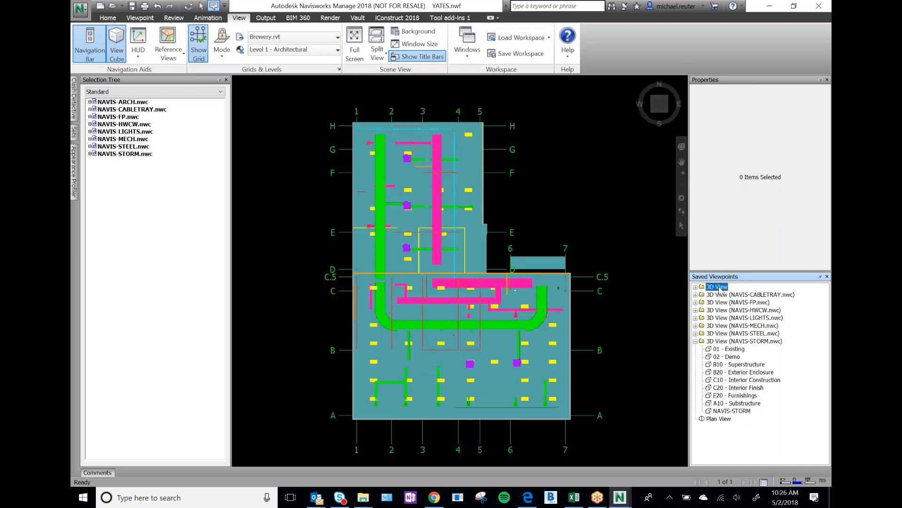
shift+click(732, 410)
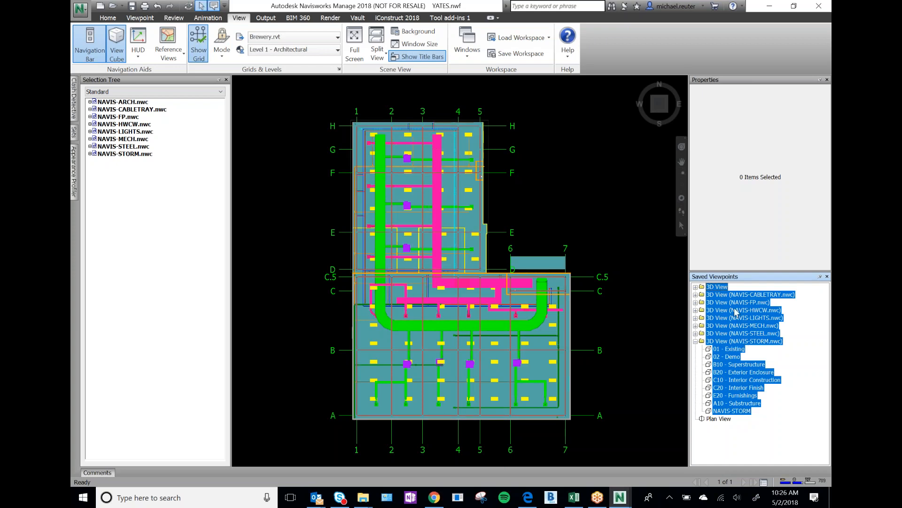
key(Delete)
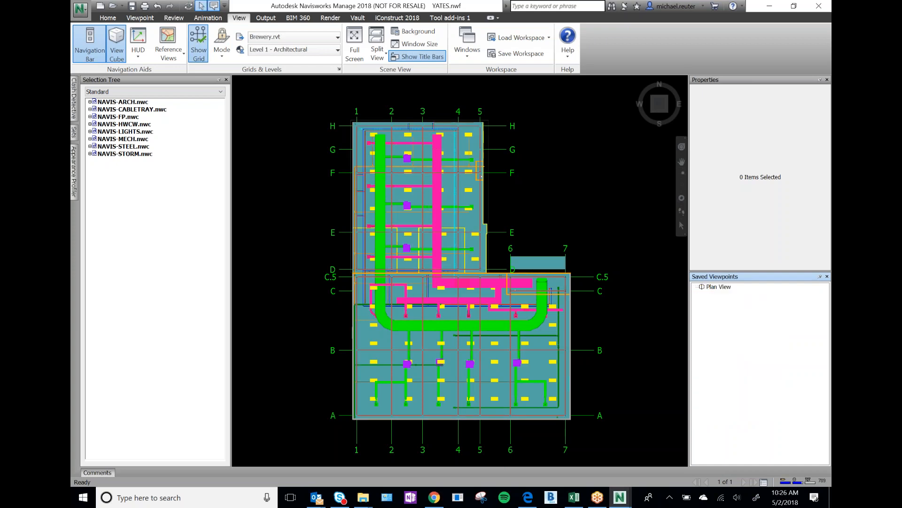
Restore the saved Plan View viewpoint and activate the Pan tool
click(717, 288)
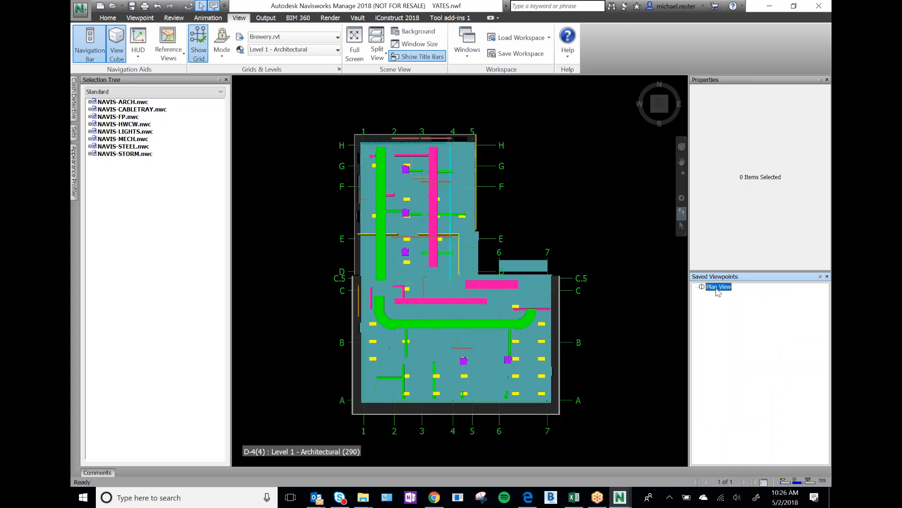
click(741, 348)
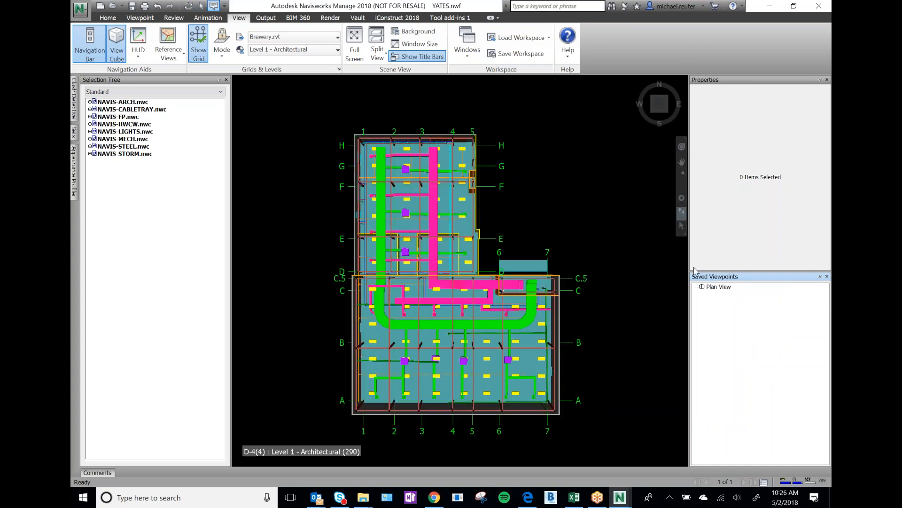
click(682, 162)
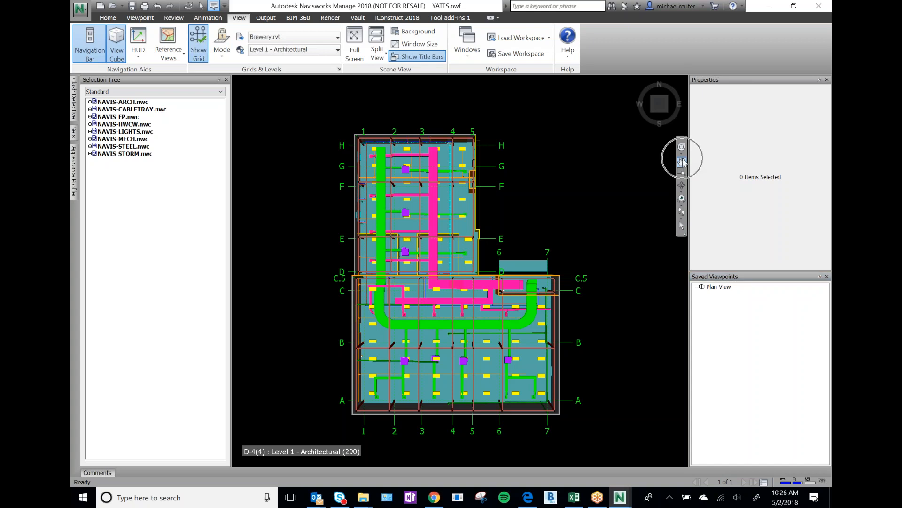
click(682, 163)
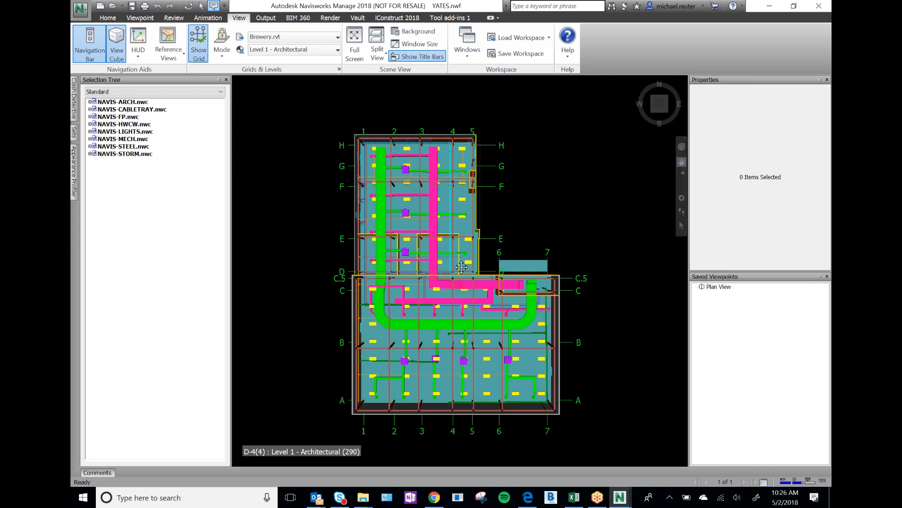
Pan and zoom across the plan to examine the ductwork around grid lines C and D, ending on the whole building
drag(461, 267, 473, 235)
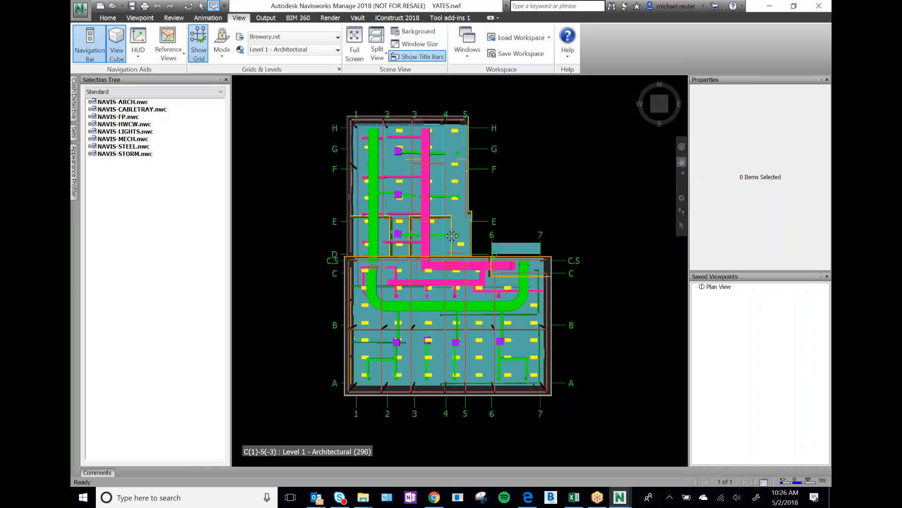
drag(405, 242, 346, 268)
drag(468, 256, 457, 153)
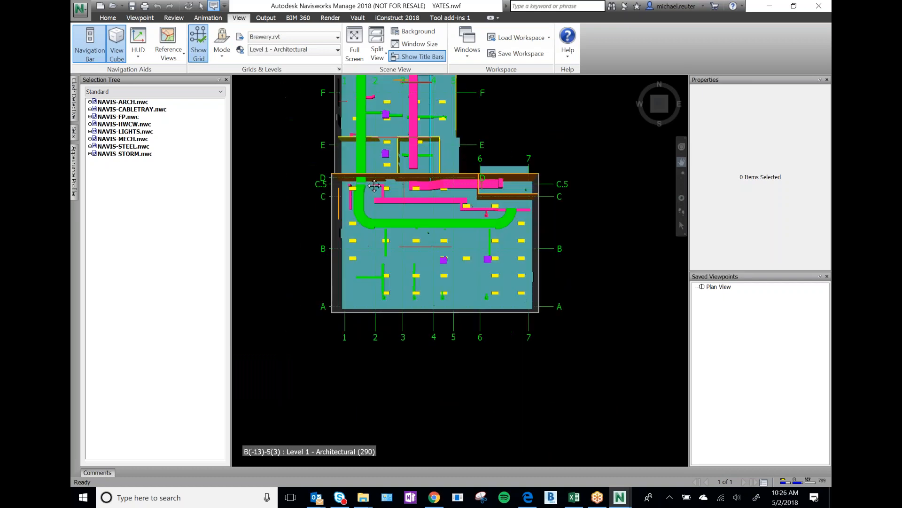
scroll(374, 186, up, 6)
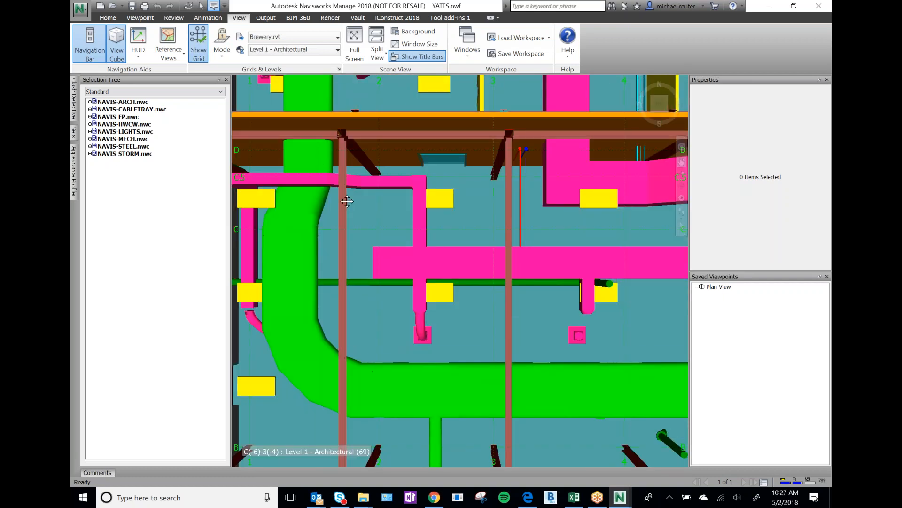
drag(346, 201, 239, 204)
drag(530, 203, 204, 210)
drag(606, 214, 653, 82)
drag(482, 216, 518, 236)
scroll(519, 239, down, 3)
scroll(519, 239, up, 5)
scroll(464, 250, down, 3)
scroll(463, 250, down, 3)
scroll(463, 250, down, 1)
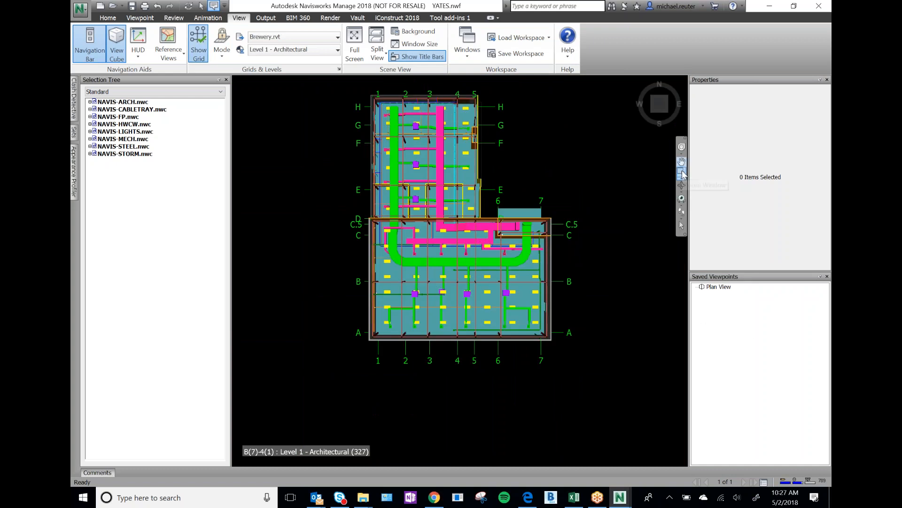
Zoom into a windowed area of the upper wing near grid line E, then zoom back out to show the surrounding plan
click(682, 172)
drag(418, 178, 477, 231)
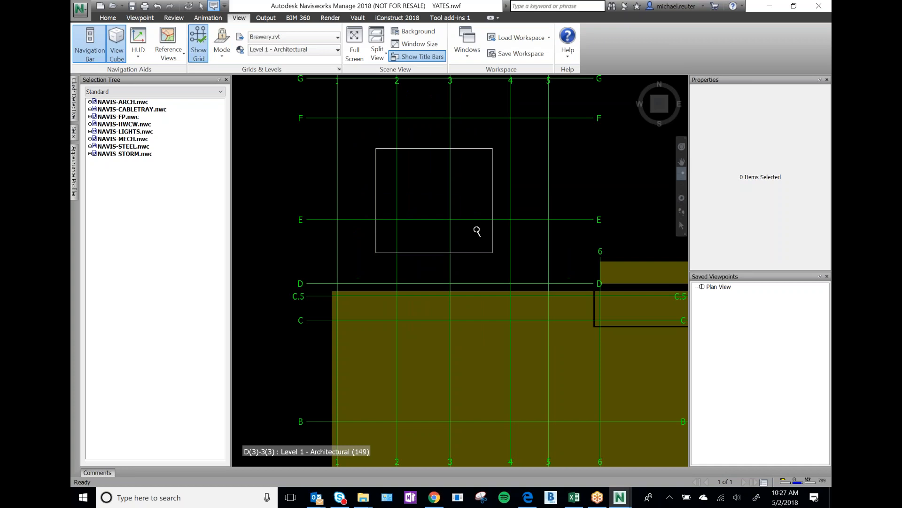
scroll(447, 240, down, 2)
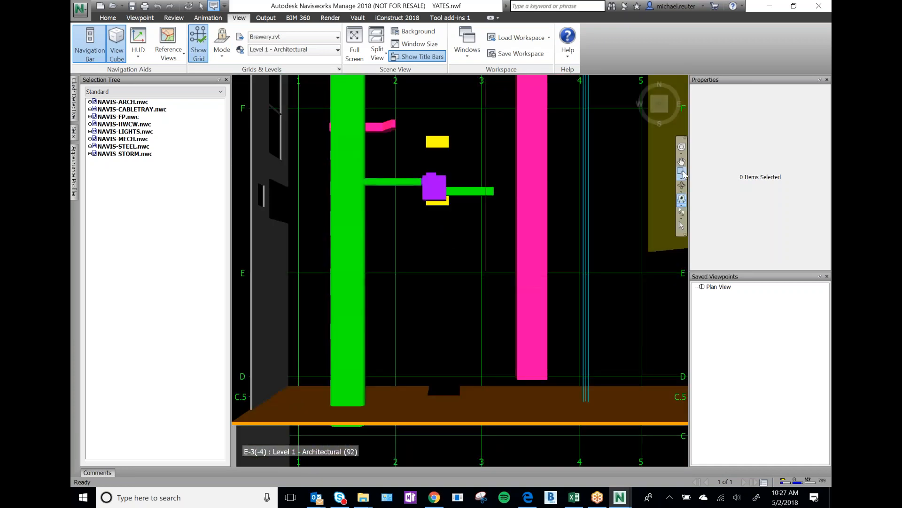
scroll(398, 249, down, 3)
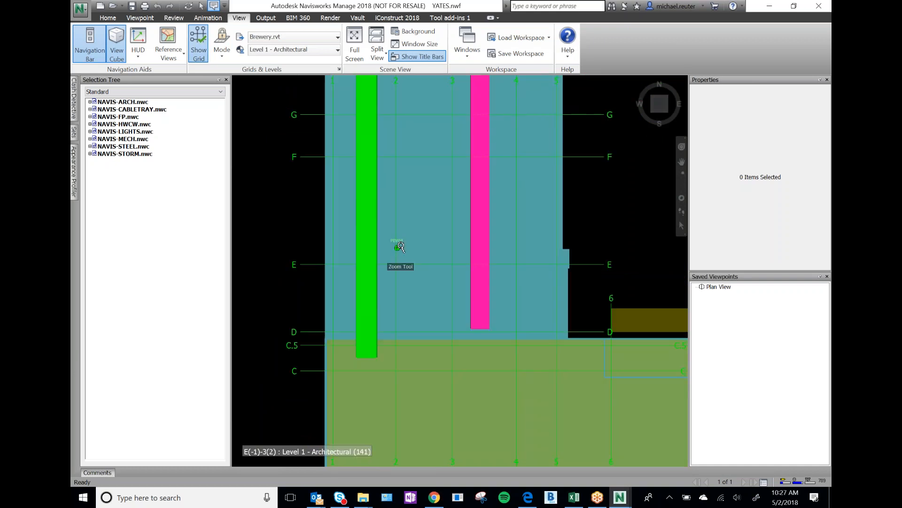
scroll(397, 248, down, 1)
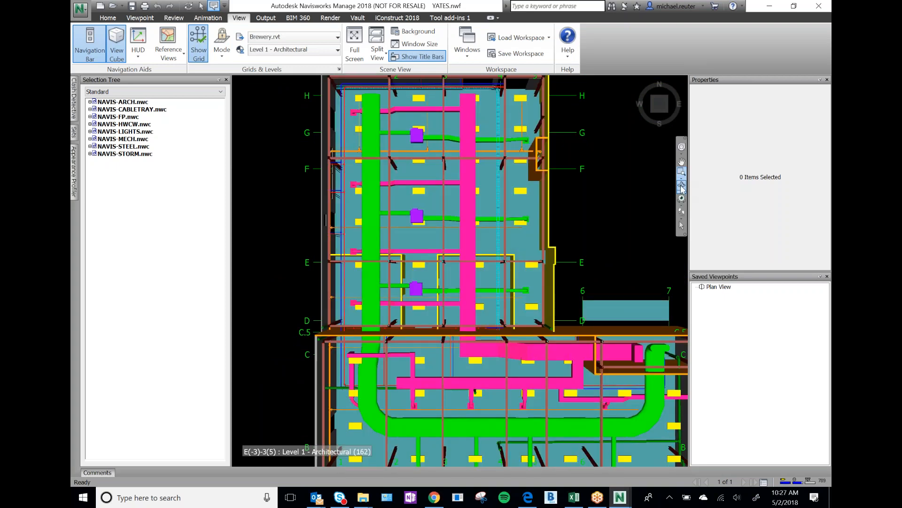
Orbit the plan into a tilted 3D view and zoom in on the purple units between the green and pink ducts
click(682, 186)
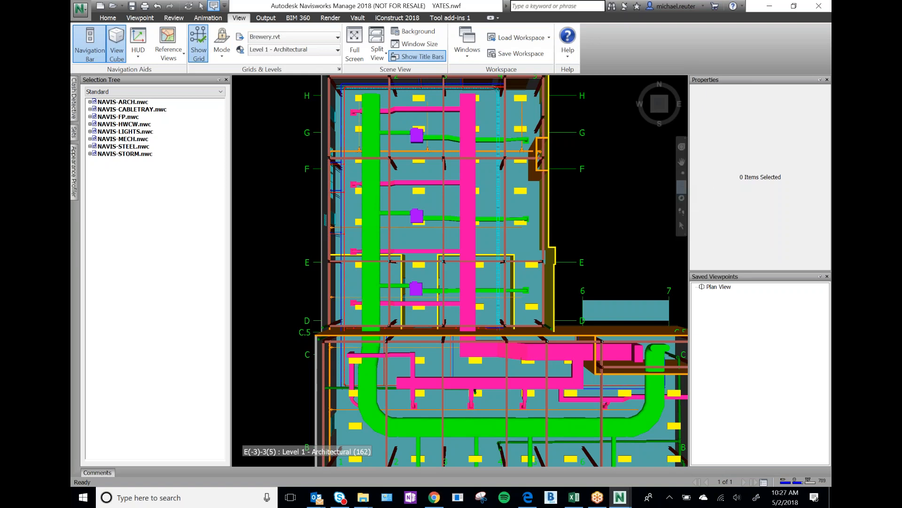
mouse_move(421, 265)
mouse_down()
mouse_move(450, 263)
mouse_move(457, 236)
mouse_move(441, 218)
mouse_up()
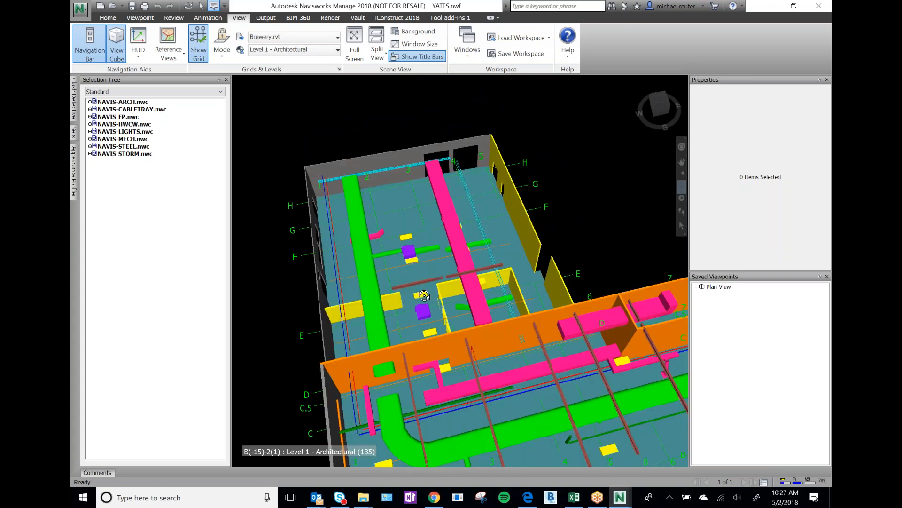
click(405, 237)
mouse_move(415, 233)
mouse_down()
mouse_move(470, 198)
mouse_move(401, 234)
mouse_move(328, 196)
mouse_move(262, 188)
mouse_move(606, 222)
mouse_move(383, 202)
mouse_move(417, 217)
mouse_move(411, 241)
mouse_up()
scroll(411, 240, up, 5)
scroll(412, 241, down, 3)
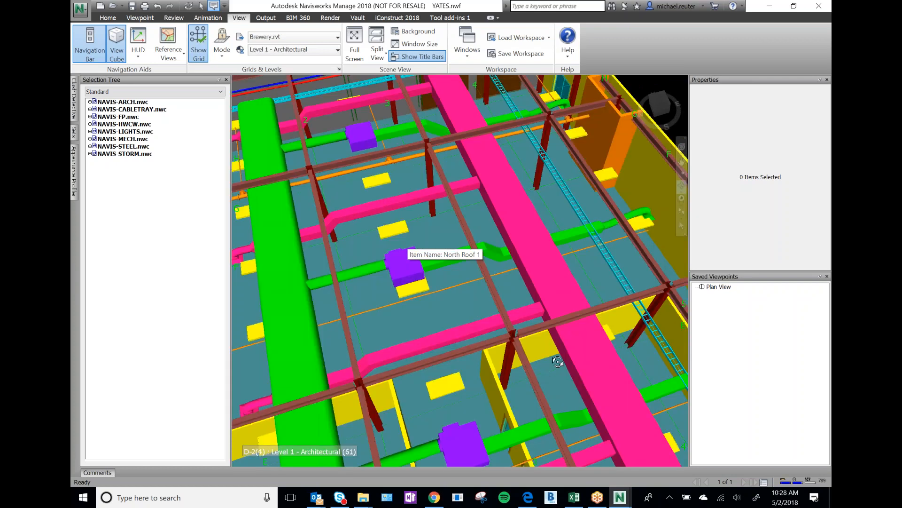
Look around from the current camera position toward the far wall, then zoom out to show the upper wing
scroll(404, 291, up, 2)
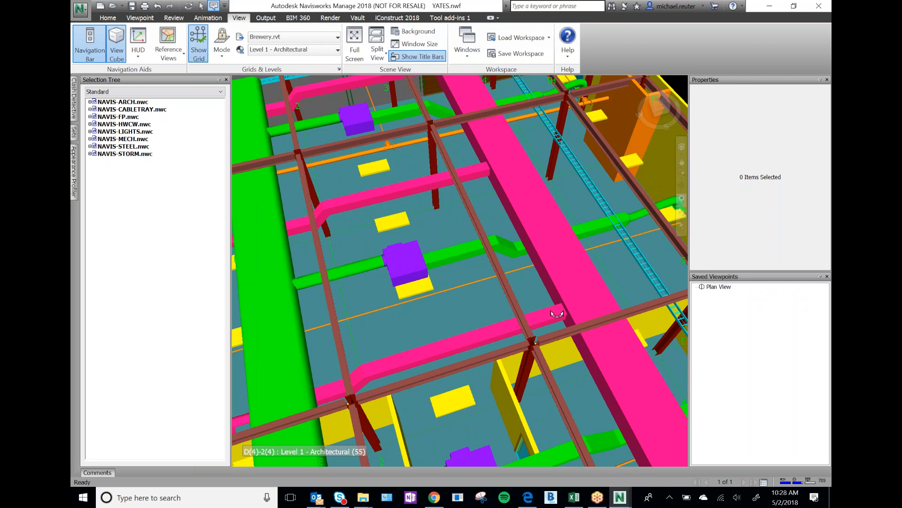
drag(578, 325, 539, 369)
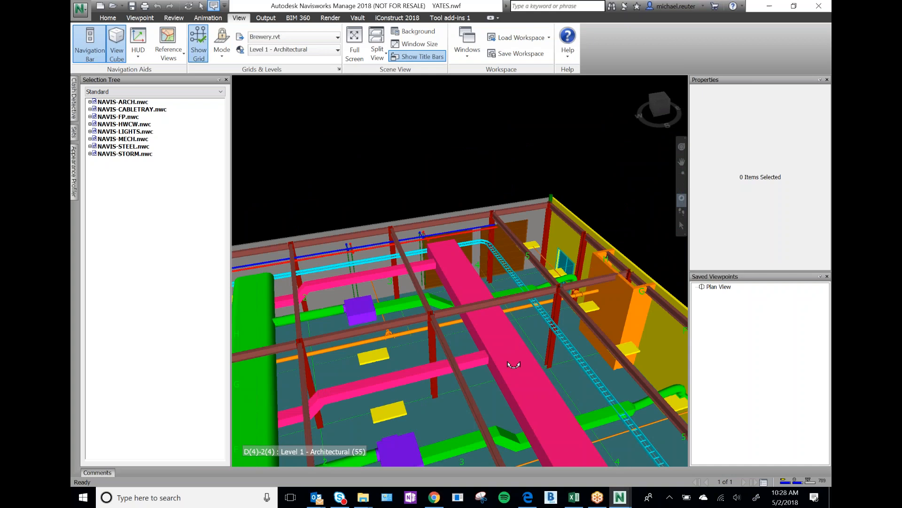
drag(522, 376, 467, 356)
scroll(466, 356, down, 5)
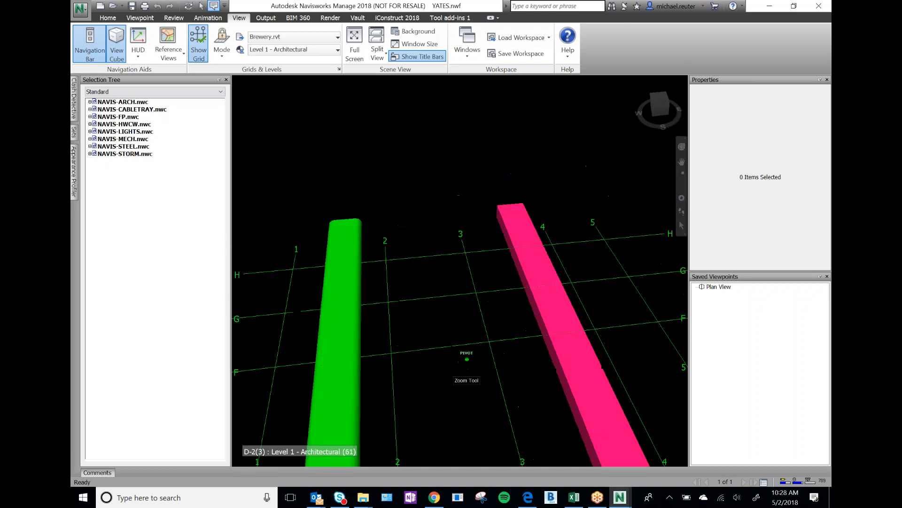
scroll(467, 358, up, 5)
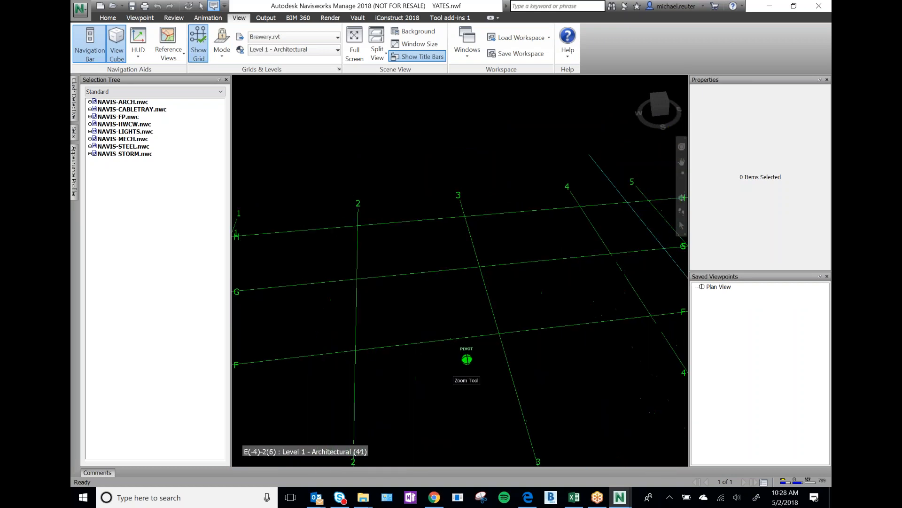
scroll(467, 359, down, 5)
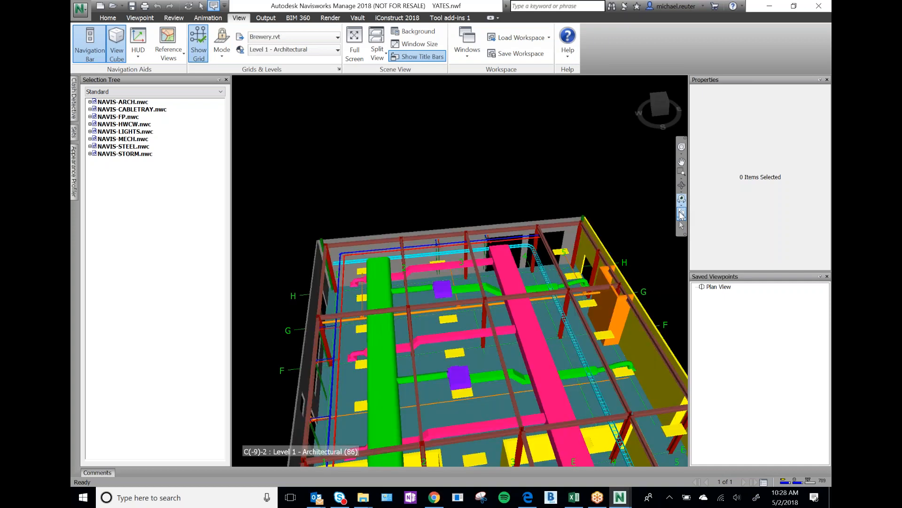
Use the Walk tool to move and turn the camera above the upper wing until the orange dividing wall is in view
click(681, 214)
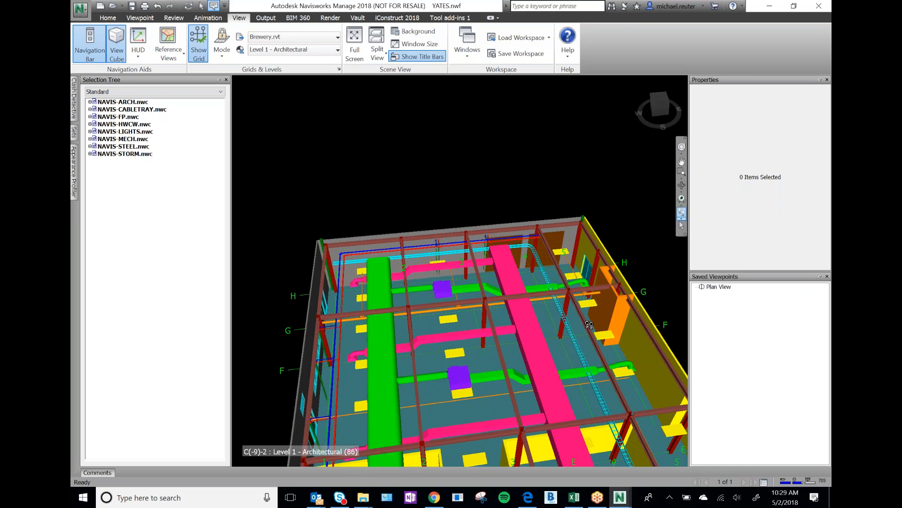
drag(455, 335, 438, 296)
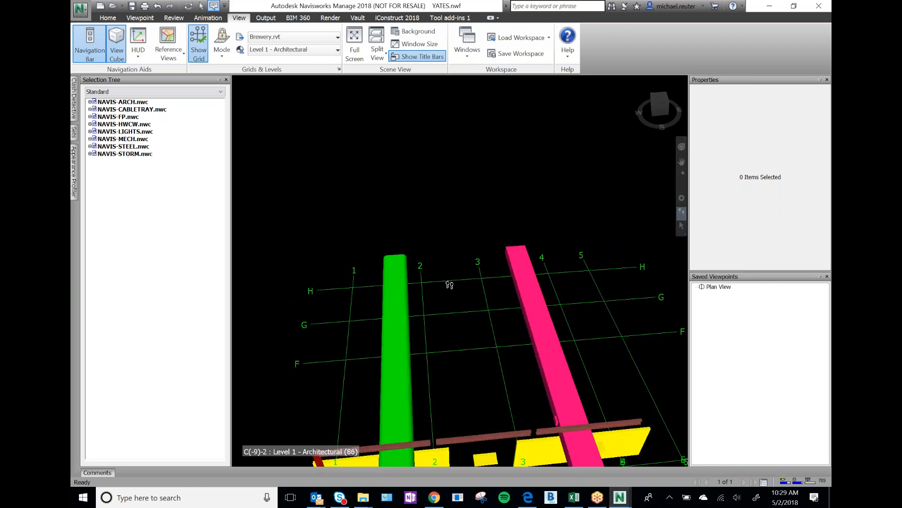
drag(449, 285, 498, 505)
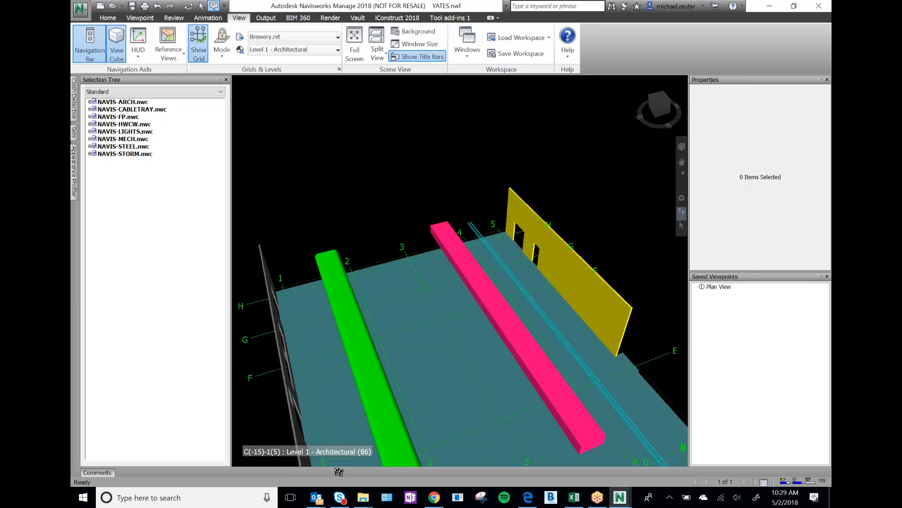
drag(620, 353, 501, 338)
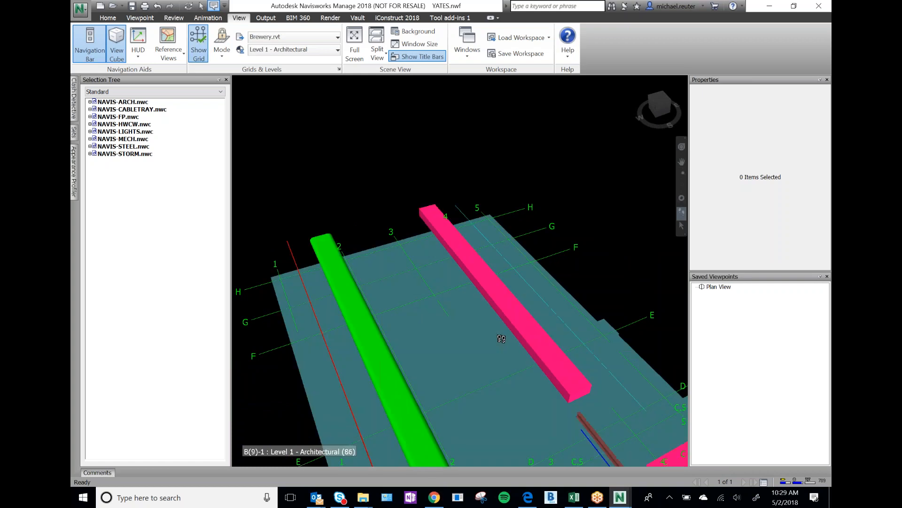
Zoom in between the main green and pink ducts and pan the close view toward grid lines E and 3
click(682, 162)
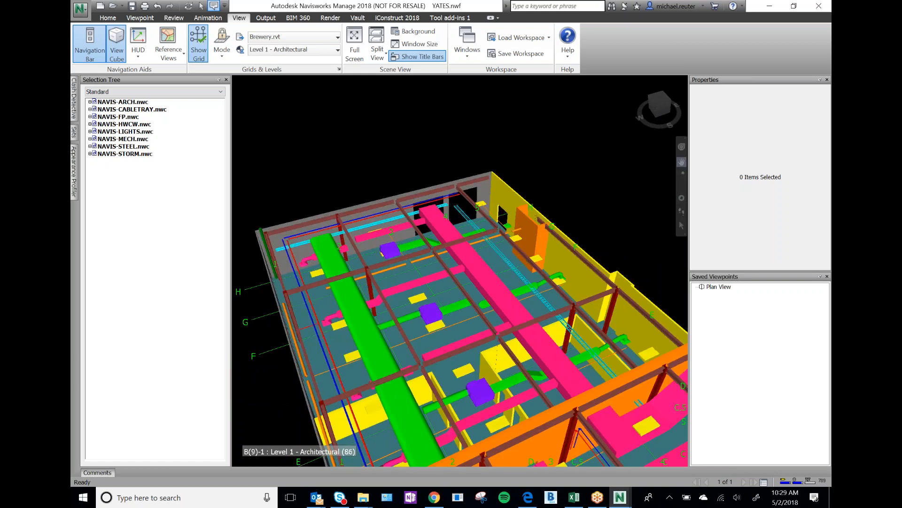
scroll(459, 327, up, 5)
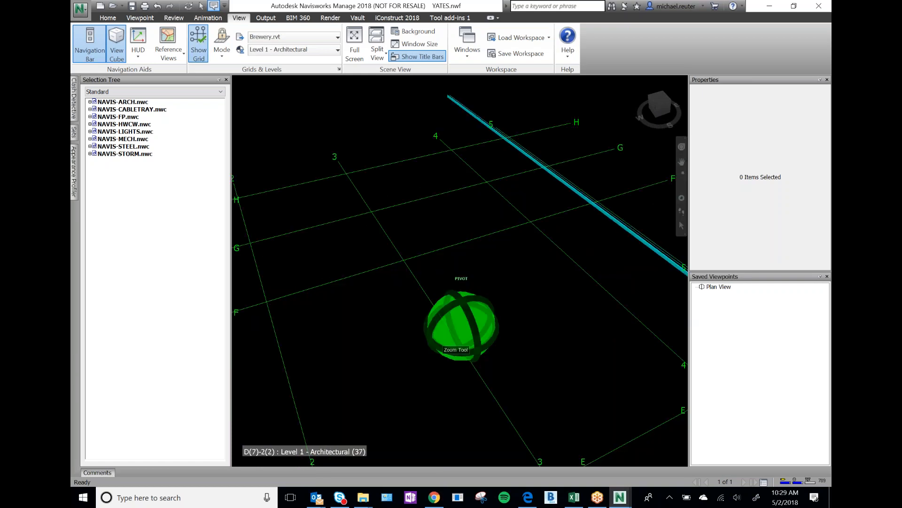
scroll(469, 390, up, 3)
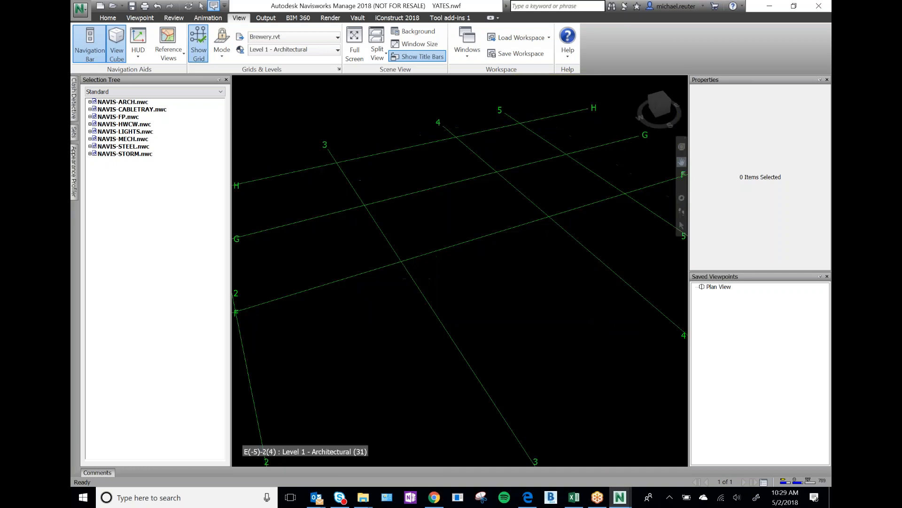
scroll(469, 351, up, 1)
click(682, 161)
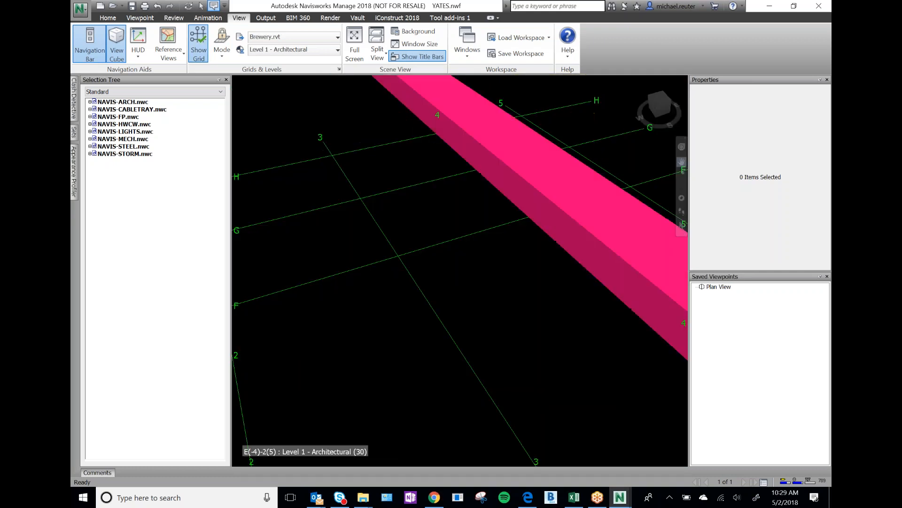
drag(588, 218, 482, 302)
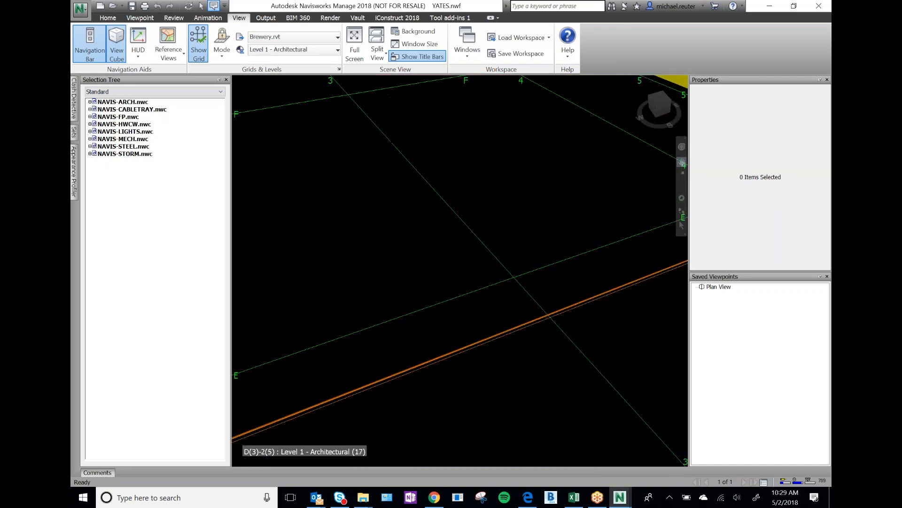
Turn the camera with the Walk tool and level the view to face the purple unit straight on
click(681, 225)
drag(573, 320, 465, 288)
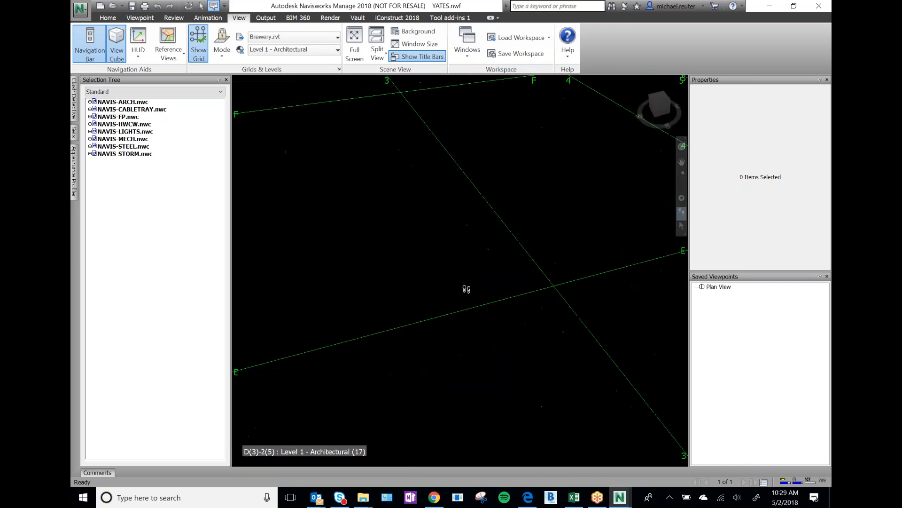
scroll(484, 295, up, 5)
drag(578, 338, 518, 312)
scroll(517, 313, up, 6)
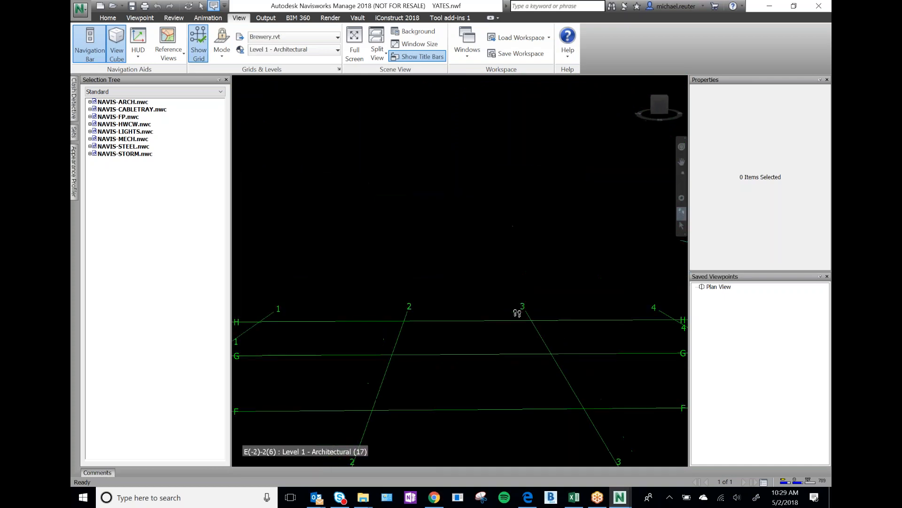
scroll(518, 313, down, 5)
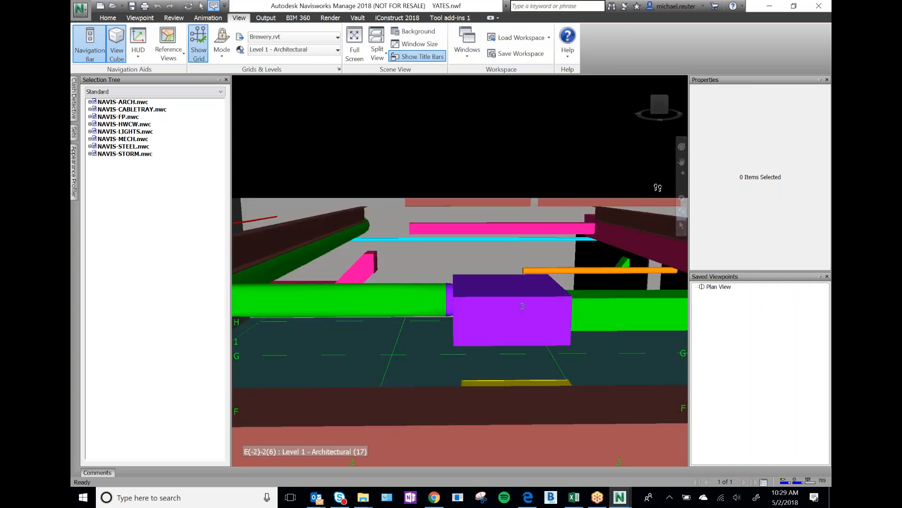
Pan the camera down to about floor level, then walk forward and turn beneath the overhead ducts to grid line F
click(681, 162)
drag(526, 289, 475, 342)
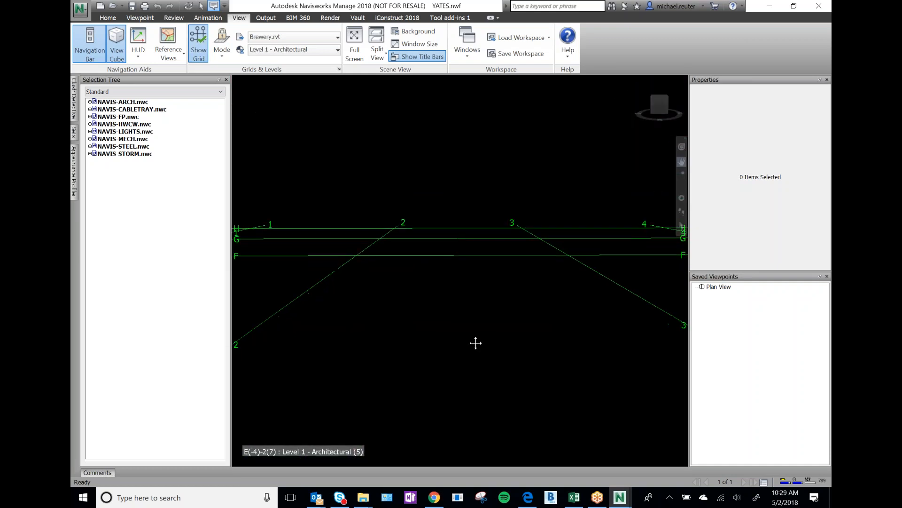
click(682, 213)
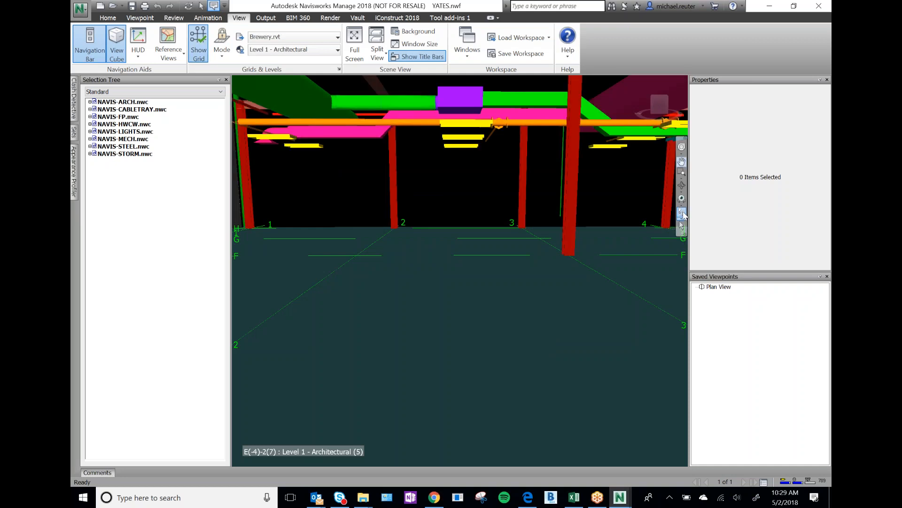
drag(502, 303, 502, 303)
drag(506, 396, 536, 365)
Tilt the walking view up and down to examine the overhead ducts, lights, cable tray and wall piping
scroll(586, 353, up, 10)
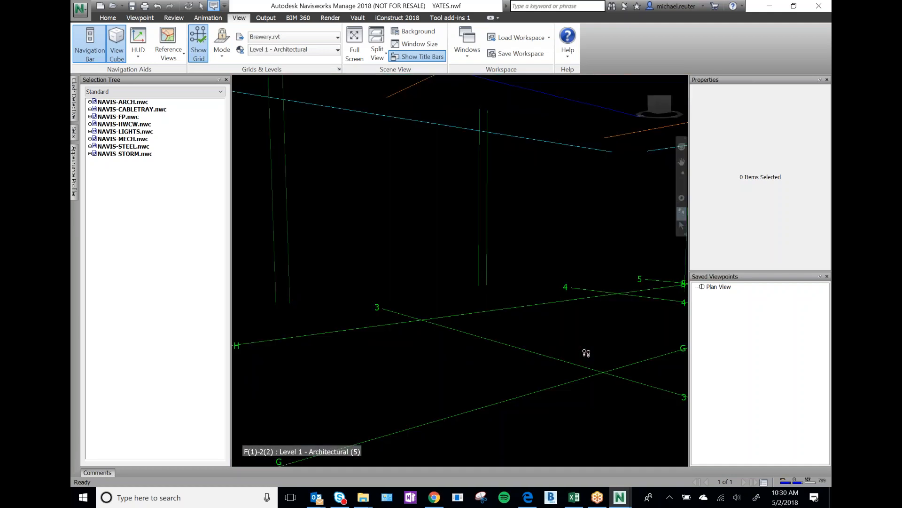
scroll(586, 353, down, 5)
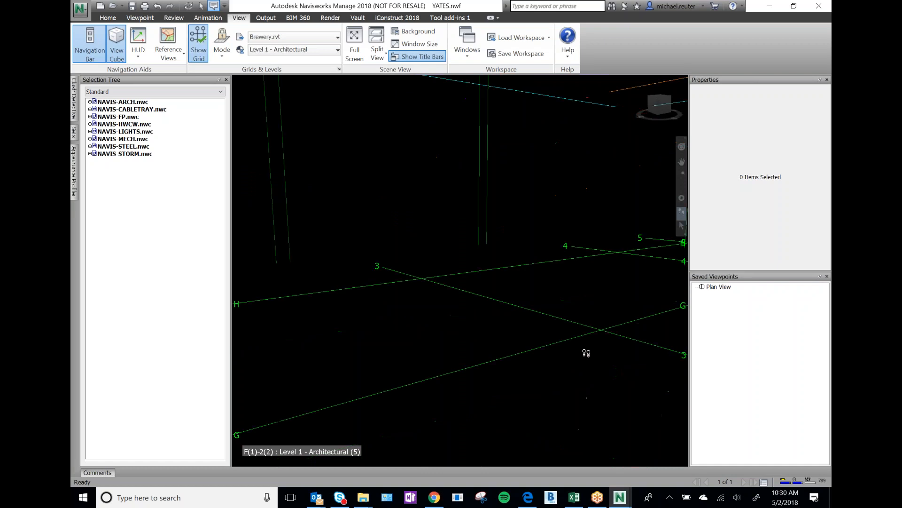
scroll(586, 353, up, 7)
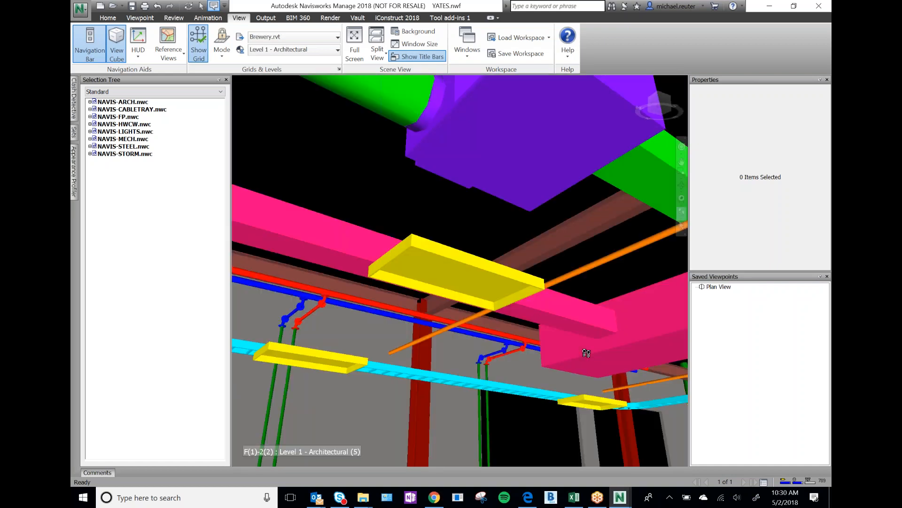
scroll(586, 353, down, 3)
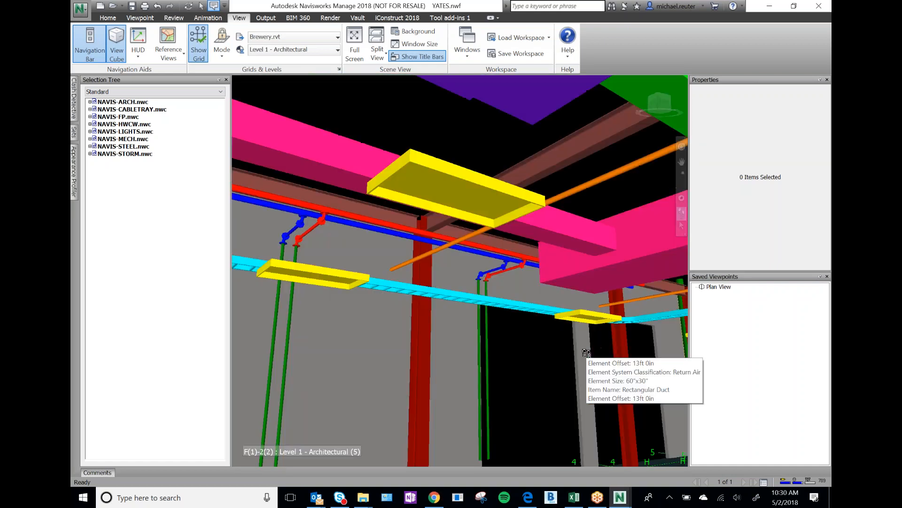
scroll(585, 358, down, 4)
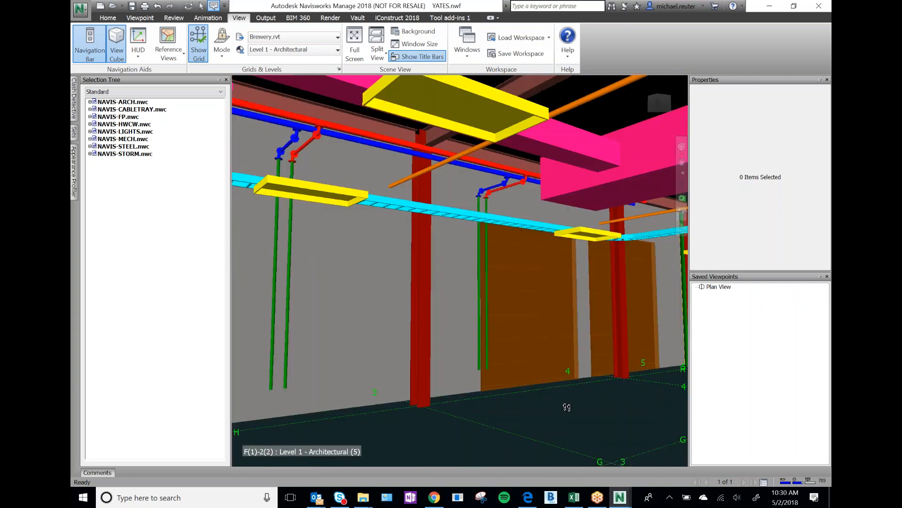
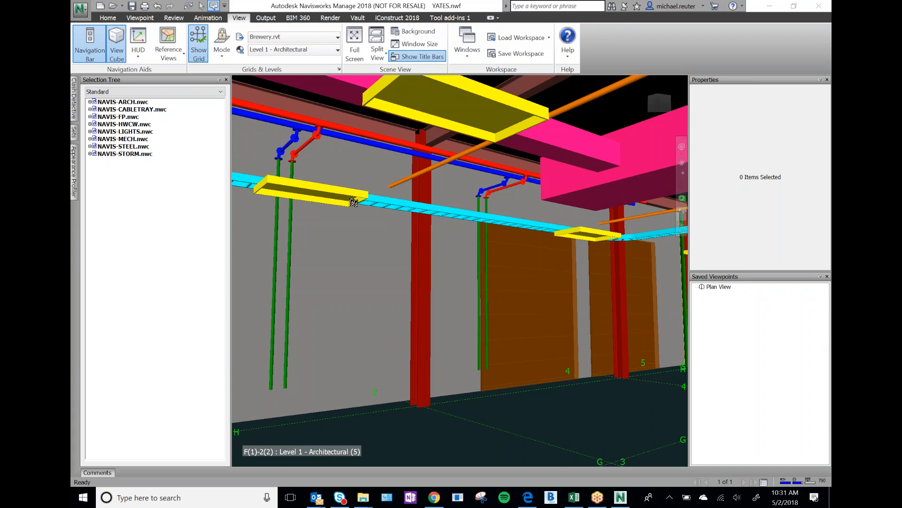
Walk forward and turn beneath the overhead ducts to face the yellow wall with the doors and the orange wall
drag(545, 372, 584, 332)
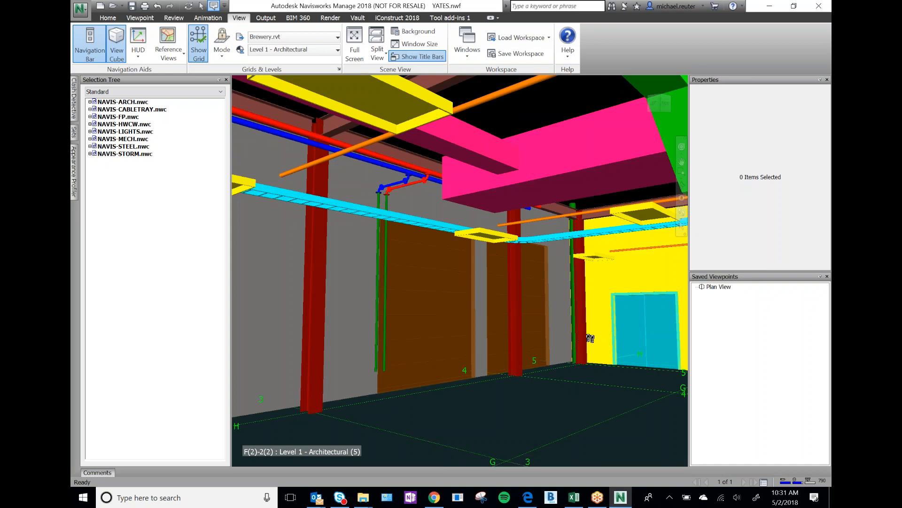
drag(560, 321, 556, 320)
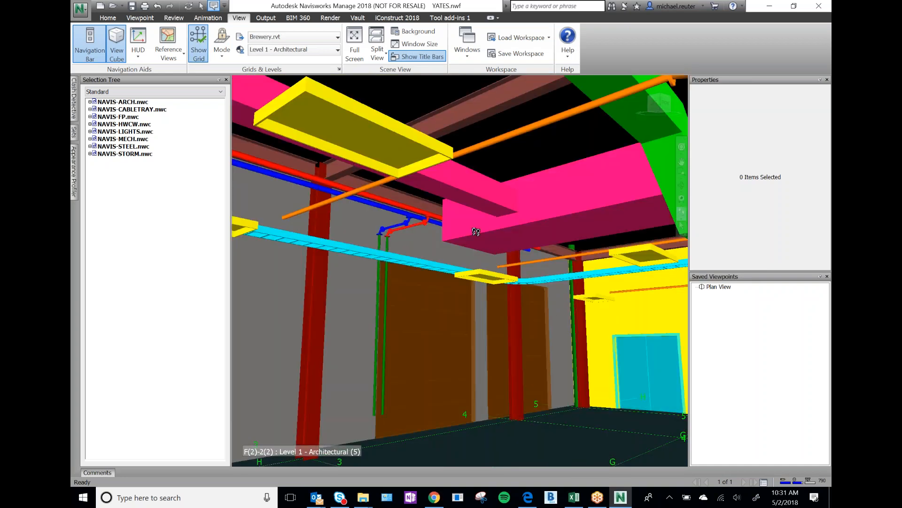
drag(466, 287, 560, 294)
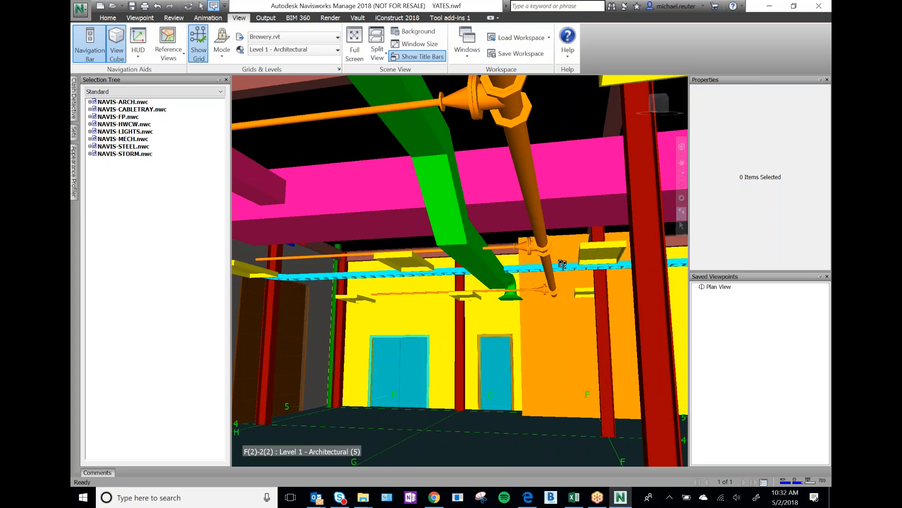
mouse_move(562, 263)
Try to select the large red steel column in the foreground with the Select tool
click(682, 225)
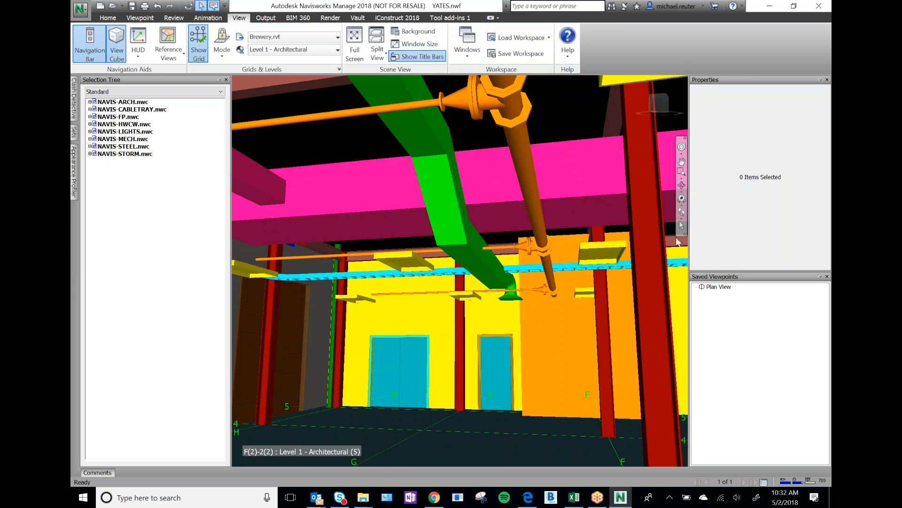
click(107, 17)
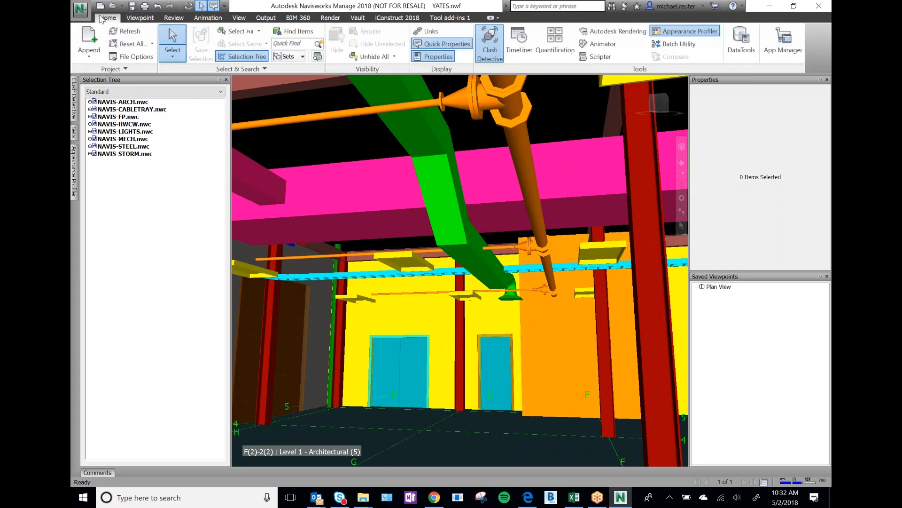
click(172, 37)
click(681, 225)
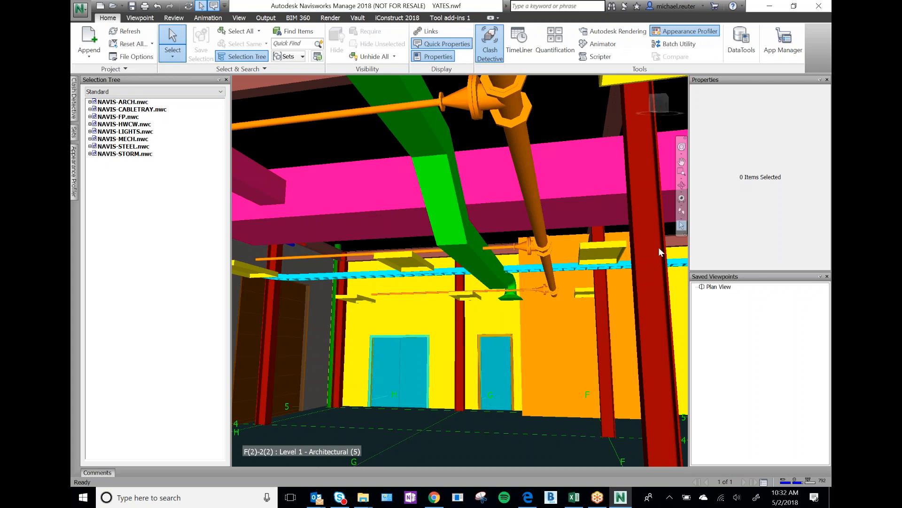
click(640, 231)
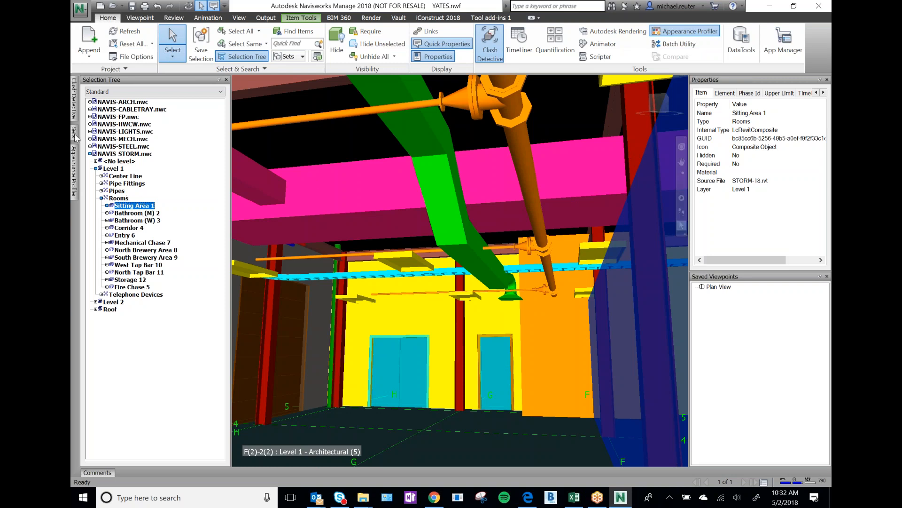
Hide all items in the Rooms search set and clear the selection
mouse_move(75, 133)
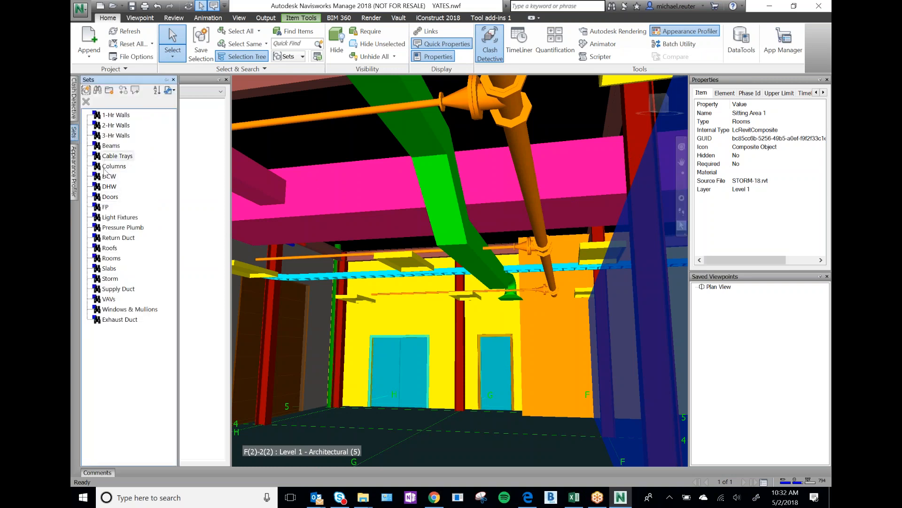
click(112, 258)
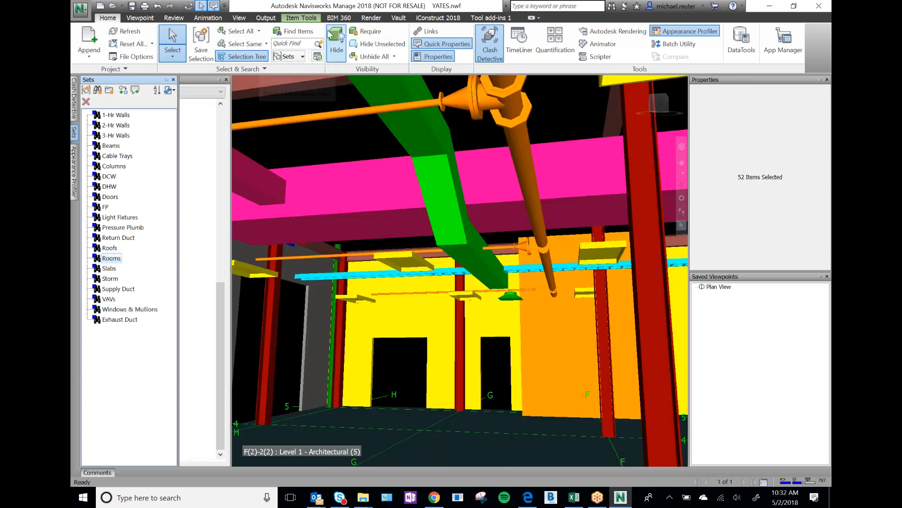
click(336, 39)
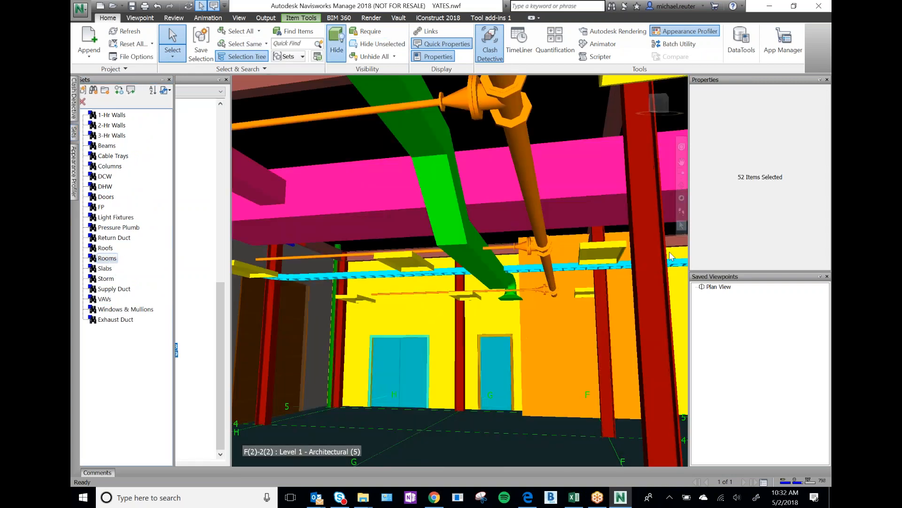
drag(522, 342, 606, 358)
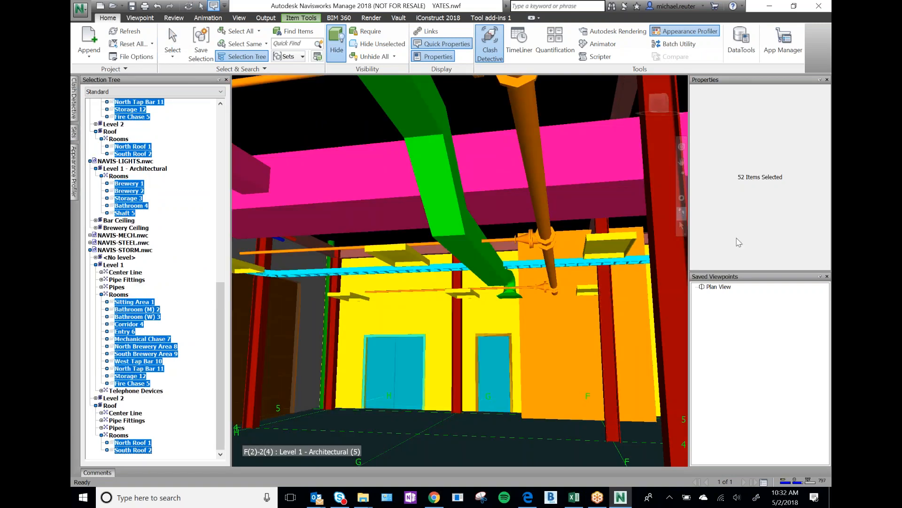
key(Escape)
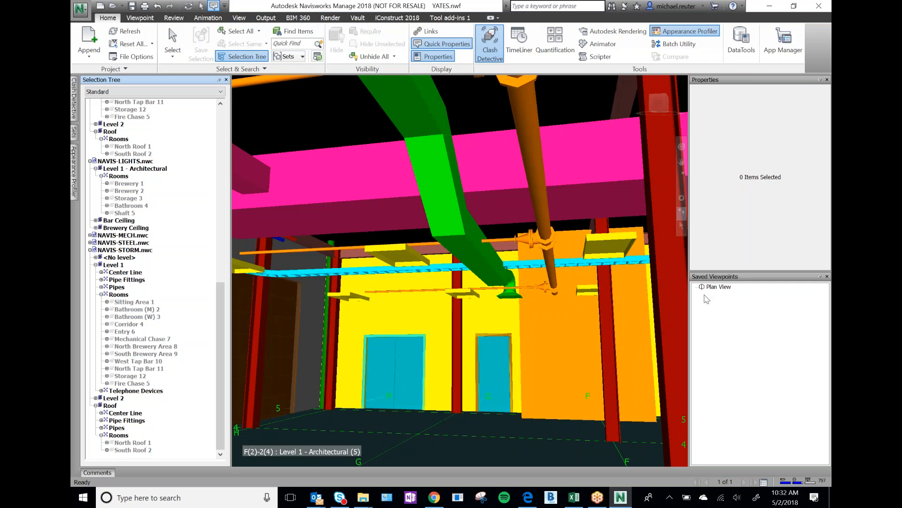
Select the large red steel column in the foreground and review its Item, Material and Revit Material properties
key(ctrl+1)
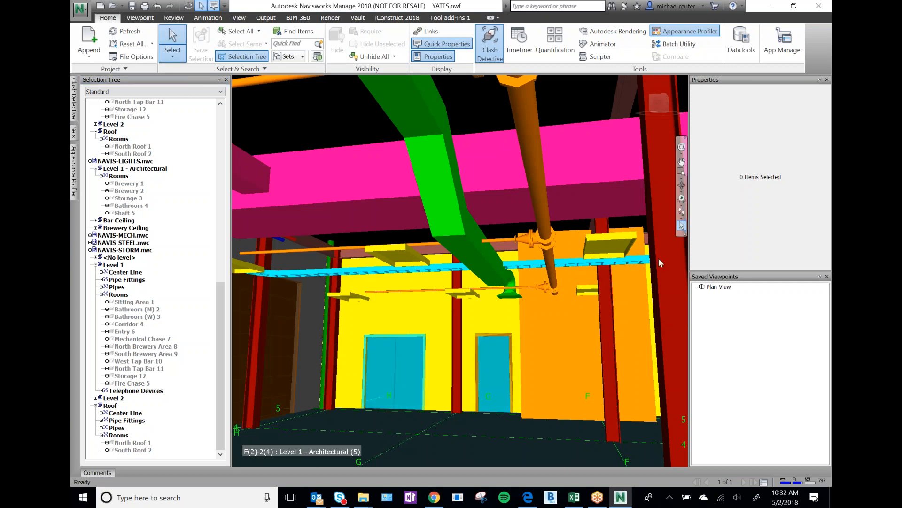
click(658, 258)
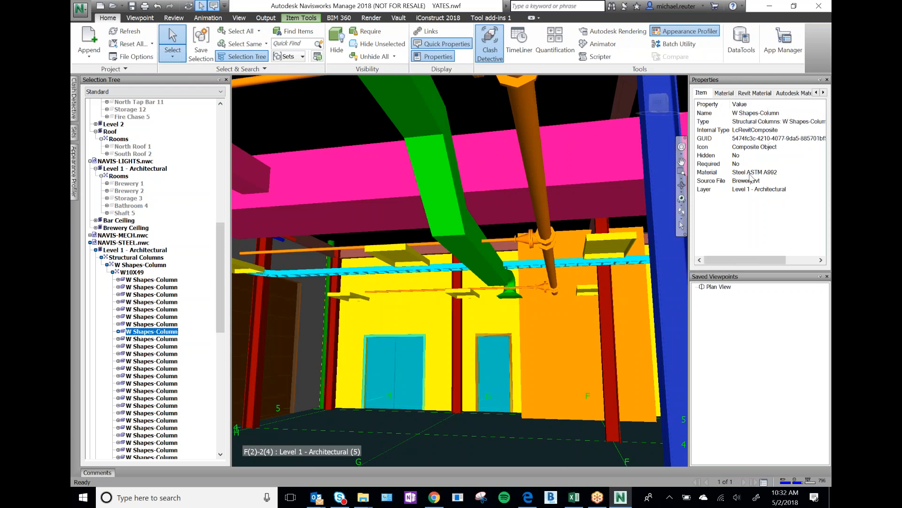
click(724, 93)
click(702, 93)
click(747, 93)
click(726, 93)
click(757, 93)
Examine the column's Element ID and read through its complete list of Element properties
click(824, 92)
click(824, 92)
click(823, 93)
click(823, 93)
click(732, 94)
click(712, 93)
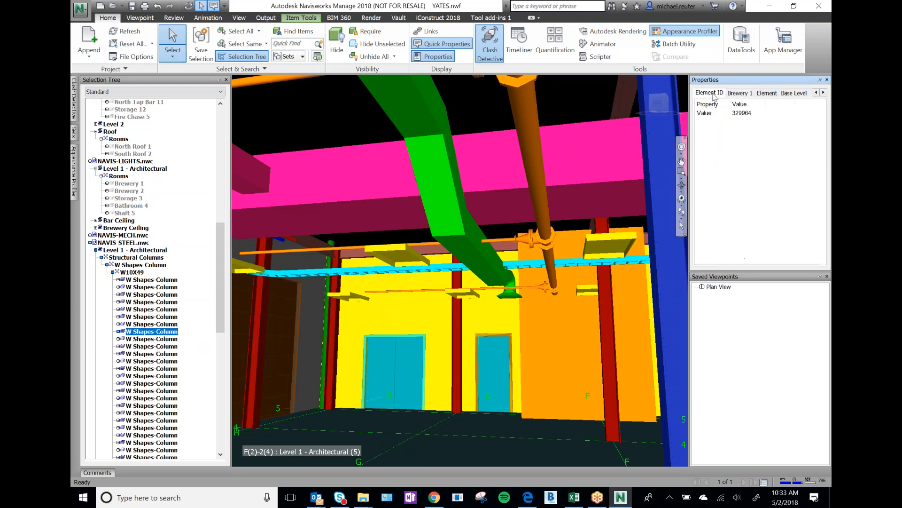
click(771, 94)
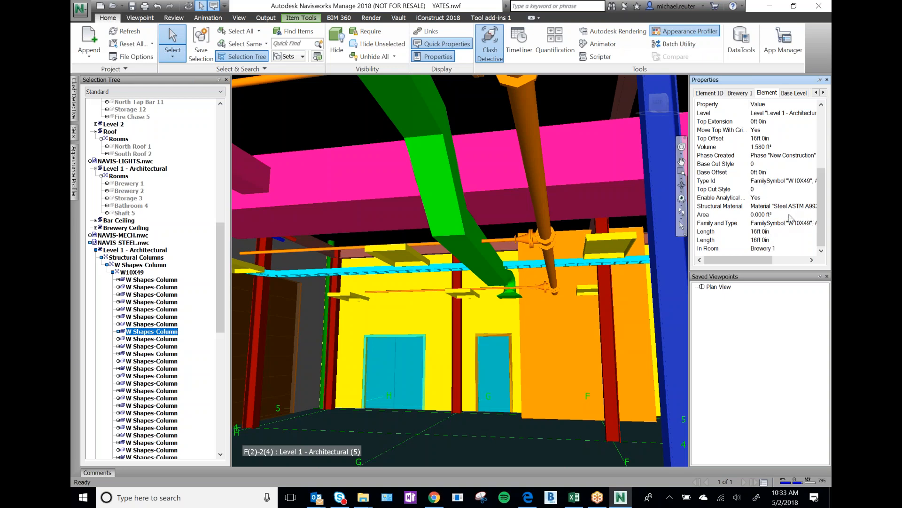
scroll(813, 213, up, 5)
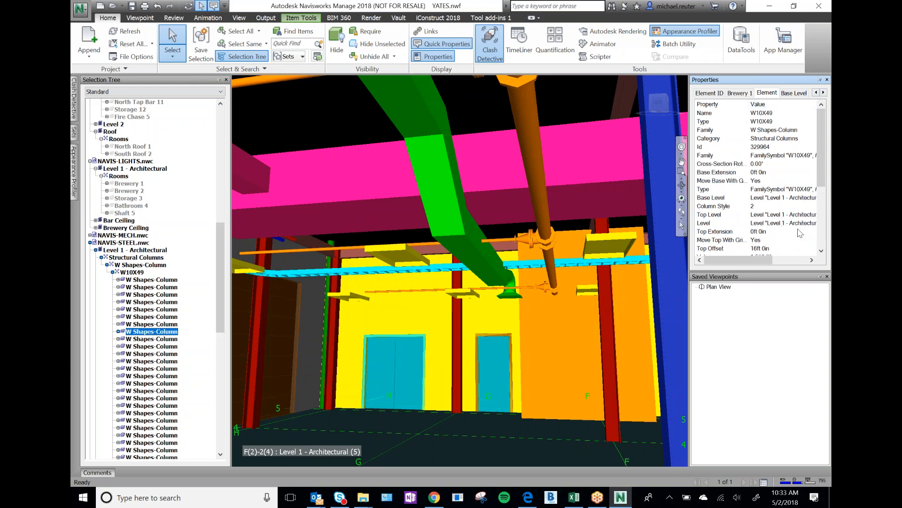
drag(822, 188, 823, 251)
scroll(825, 249, up, 3)
scroll(822, 197, up, 2)
Show the column's Item properties again and browse the property categories as far as DemolishedPhaseId
click(816, 93)
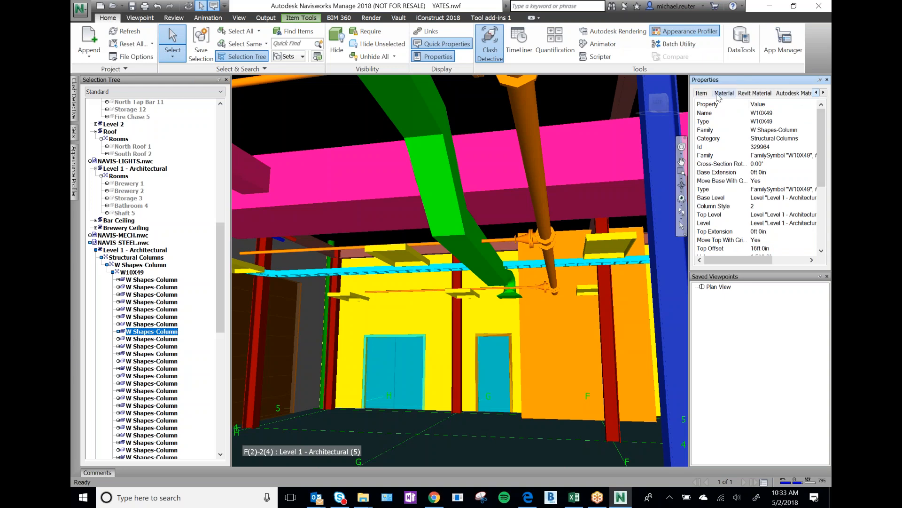
click(703, 93)
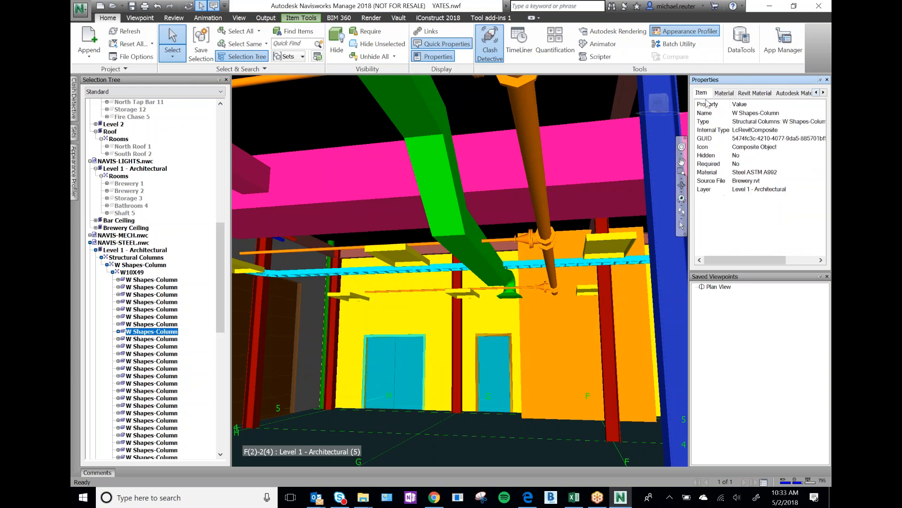
click(824, 93)
click(823, 93)
click(823, 93)
click(823, 92)
click(824, 93)
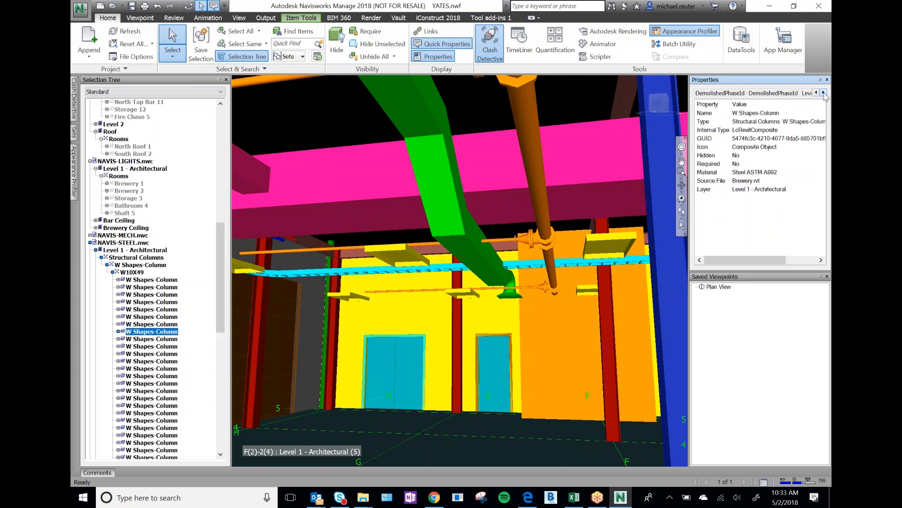
Browse back through the column's property categories and view its Phase Created properties
click(816, 93)
click(816, 93)
click(816, 93)
click(816, 93)
click(816, 93)
click(816, 93)
click(816, 93)
click(816, 93)
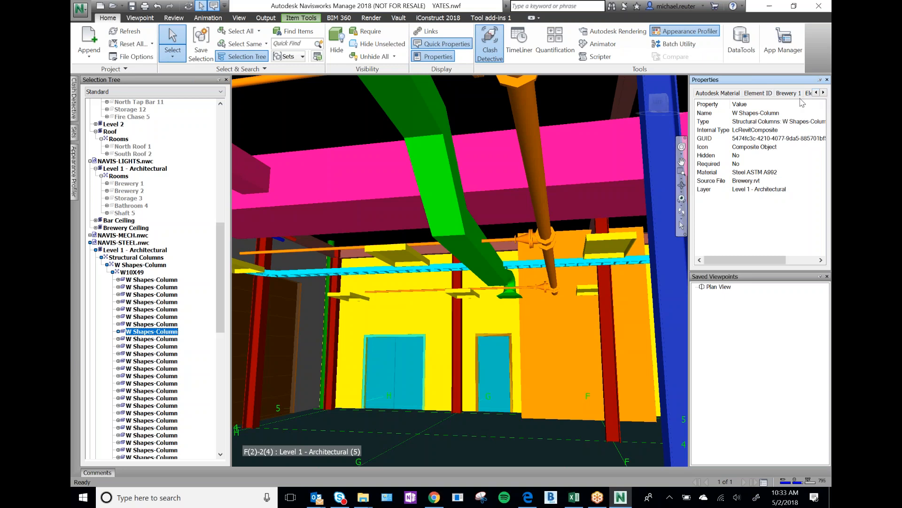
click(823, 93)
click(823, 93)
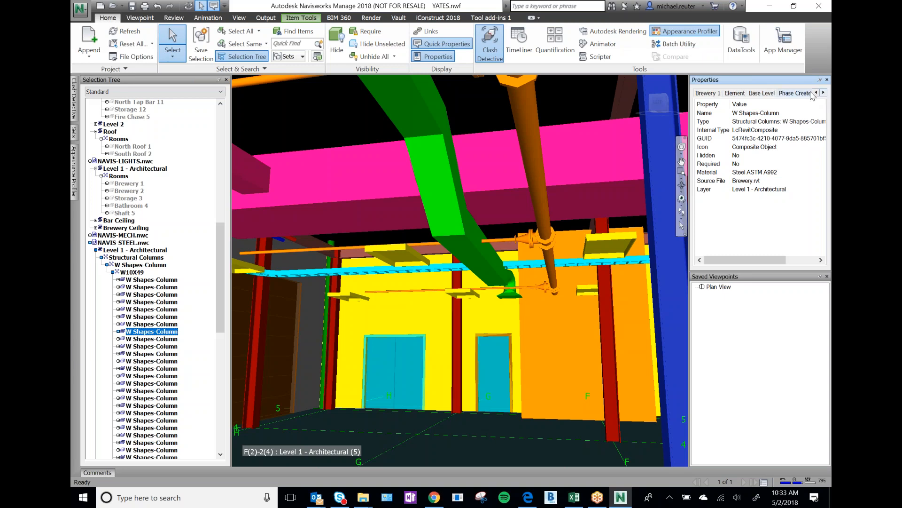
click(794, 93)
Look through the remaining property categories of the column and examine its Element Properties list
click(816, 93)
click(816, 93)
click(815, 93)
click(816, 93)
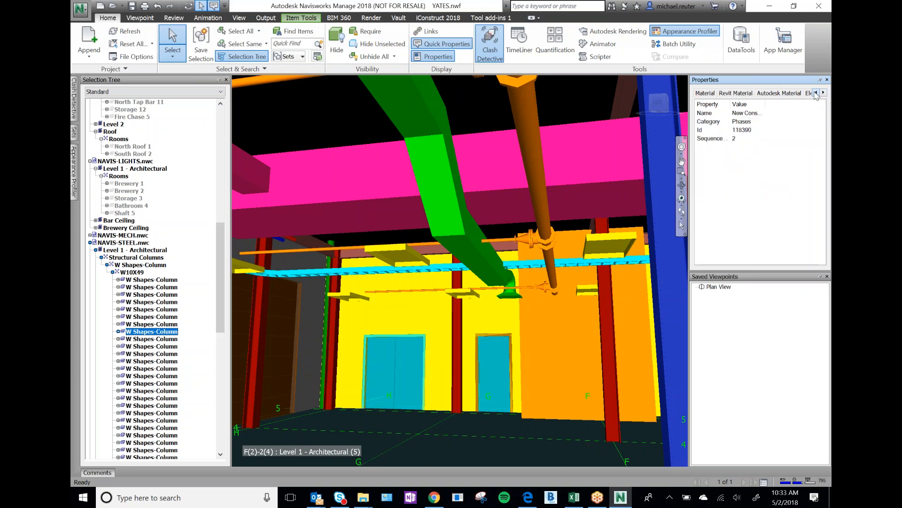
click(824, 93)
click(824, 93)
click(823, 93)
click(823, 93)
click(824, 93)
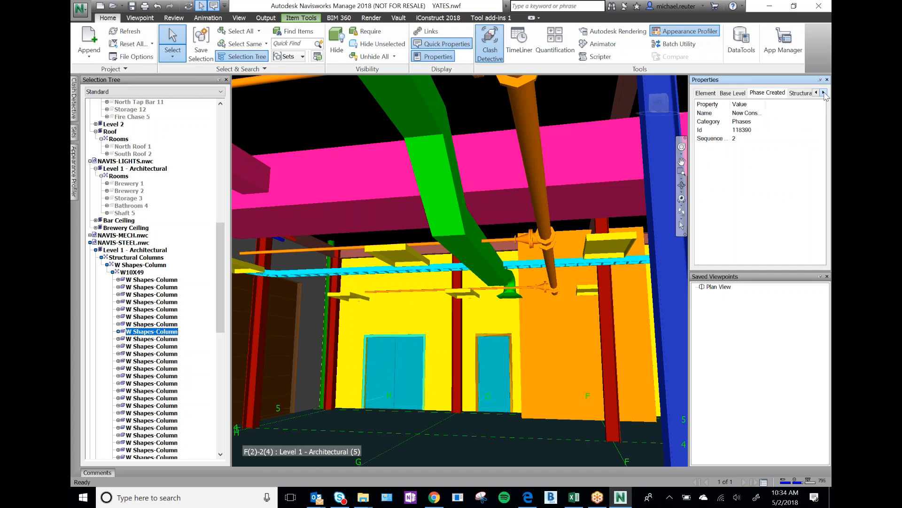
click(823, 93)
click(823, 93)
click(823, 94)
click(823, 94)
click(752, 93)
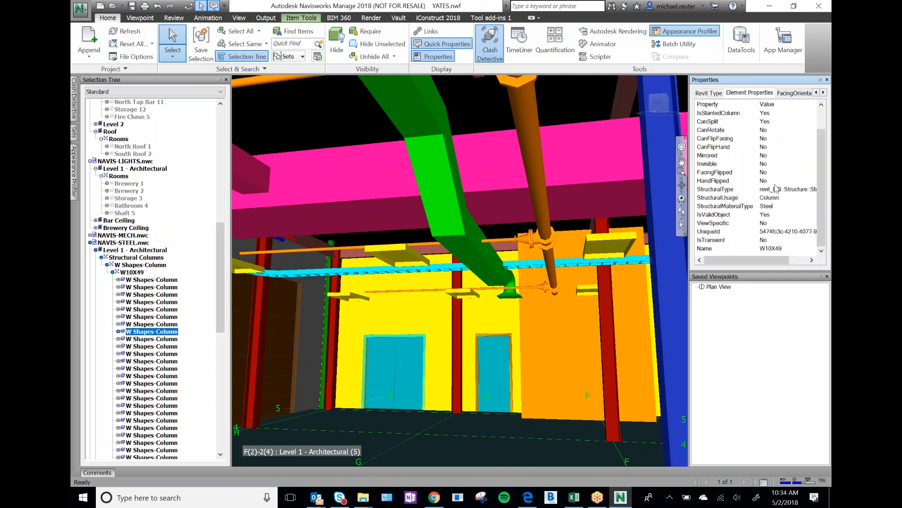
scroll(819, 159, up, 1)
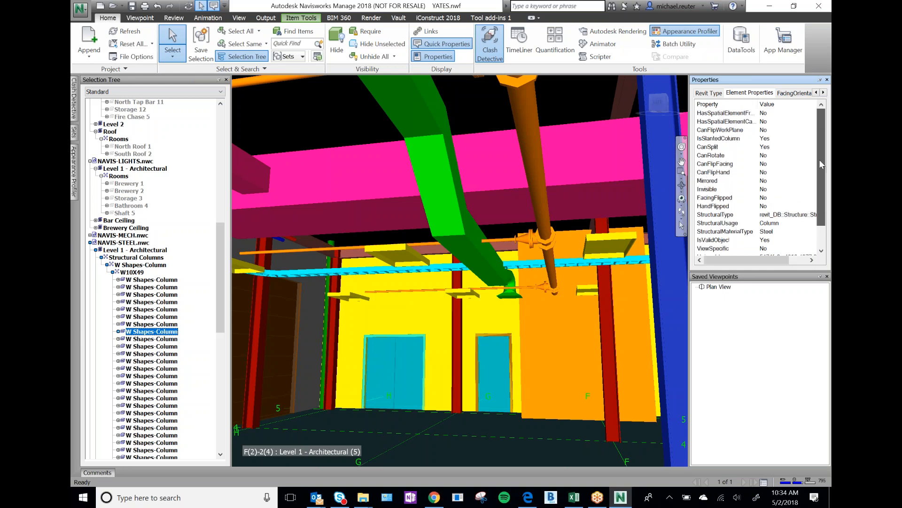
View the Item properties of the column and of the floor's foundation slab, and clear the selection
click(817, 93)
click(817, 93)
click(816, 93)
click(816, 93)
click(817, 93)
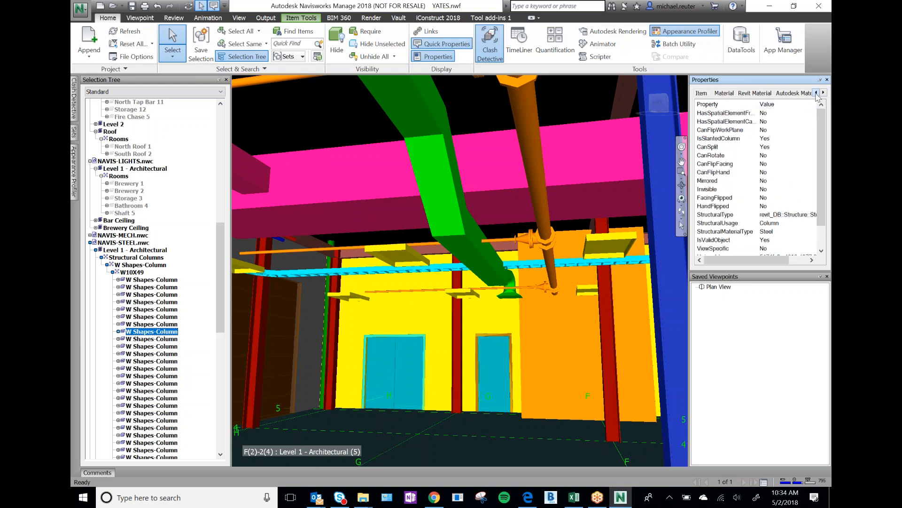
click(703, 93)
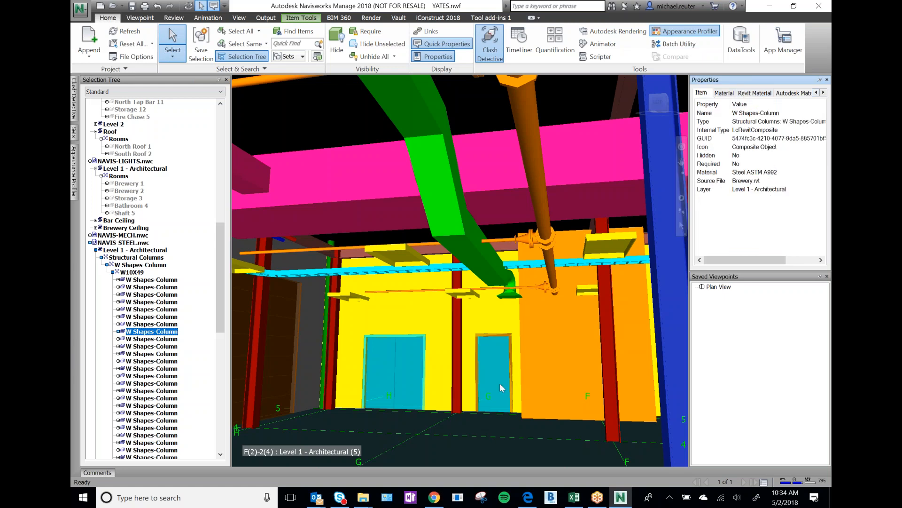
click(510, 417)
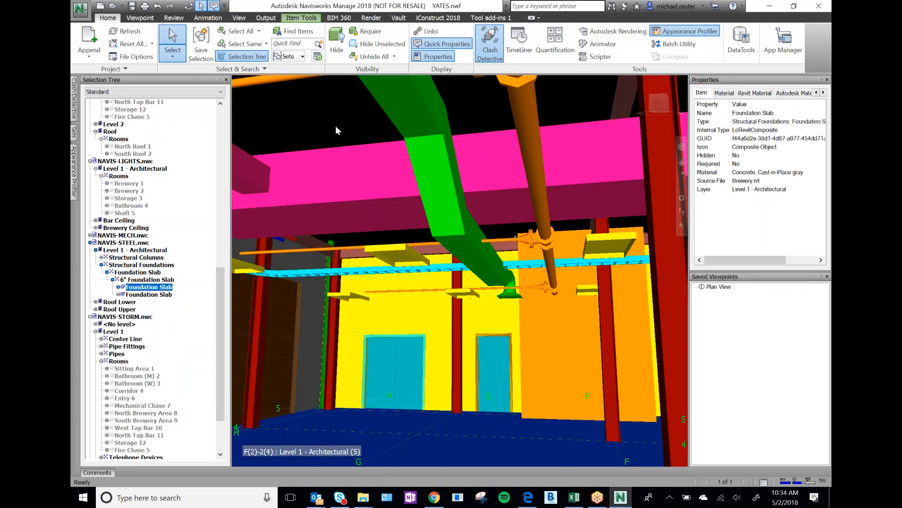
click(335, 126)
Reselect all items in the Rooms search set
click(73, 132)
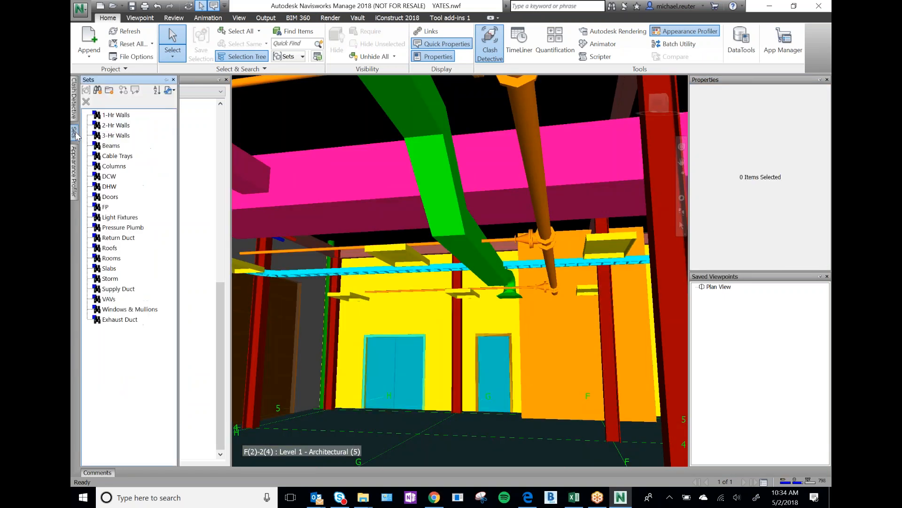
click(74, 108)
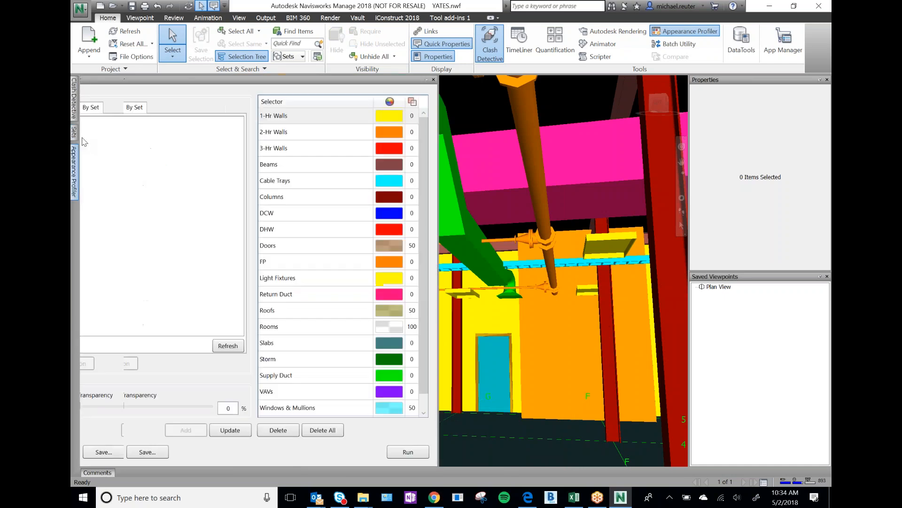
mouse_move(75, 134)
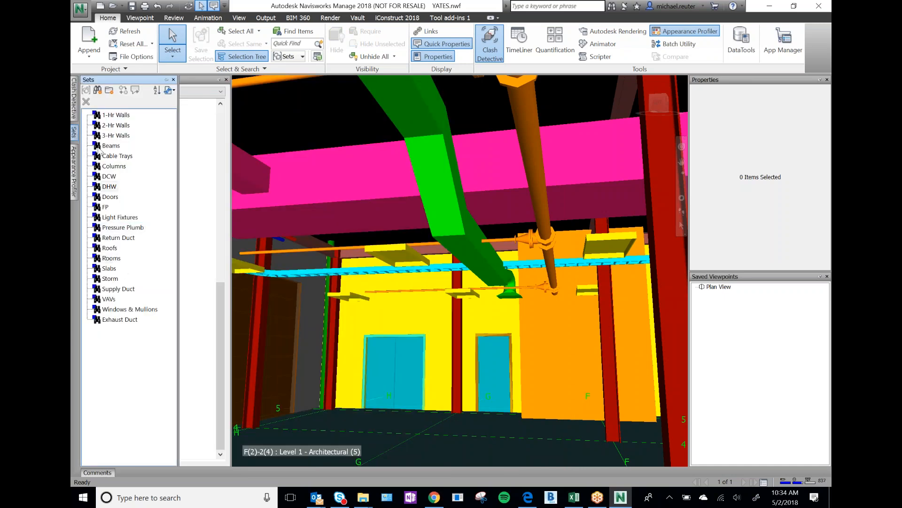
click(73, 135)
key(ctrl)
click(113, 259)
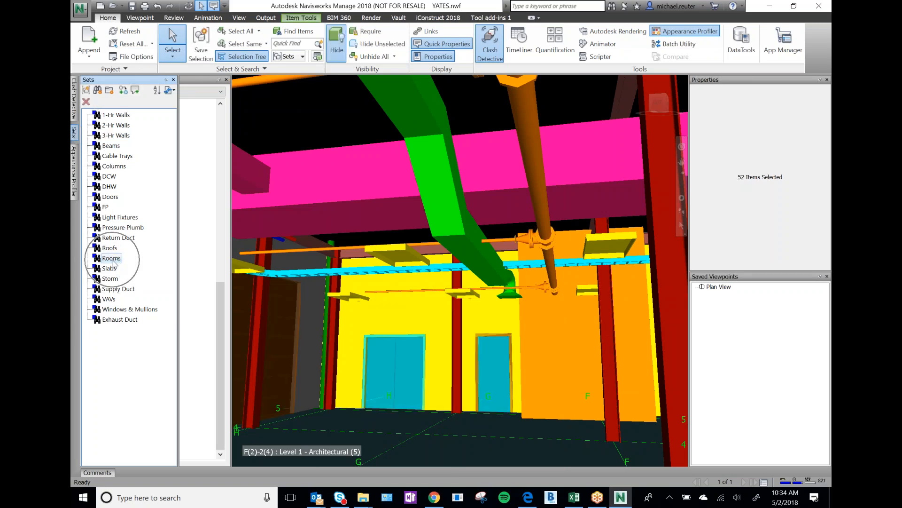
key(ctrl)
key(ctrl)
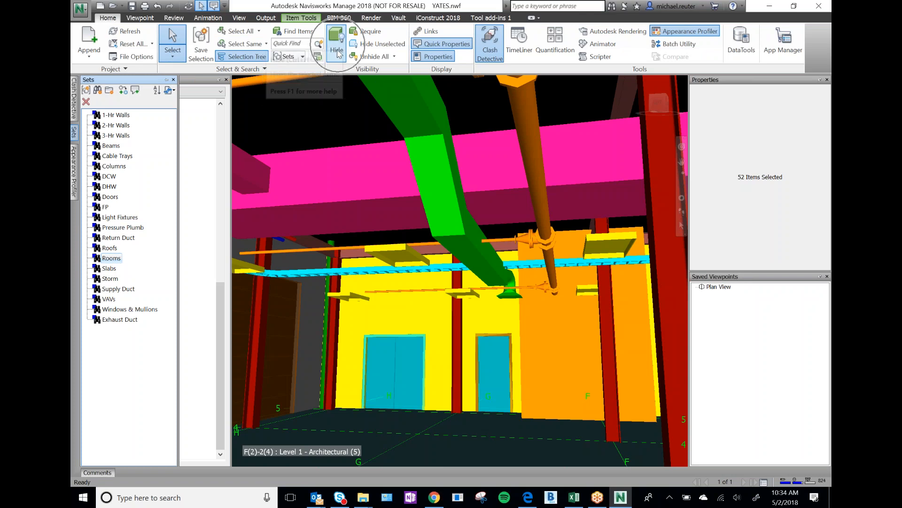
Hide all items in the Roofs search set and return to the saved Plan View viewpoint
click(111, 248)
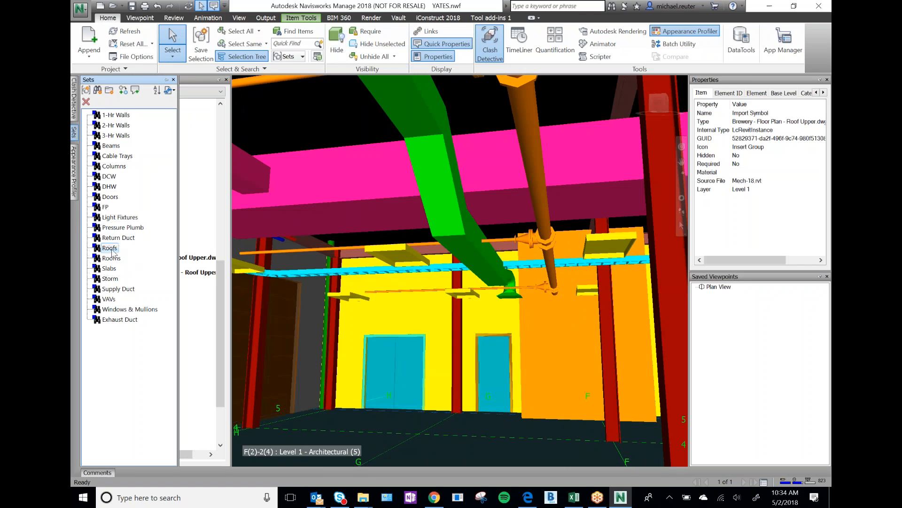
click(337, 42)
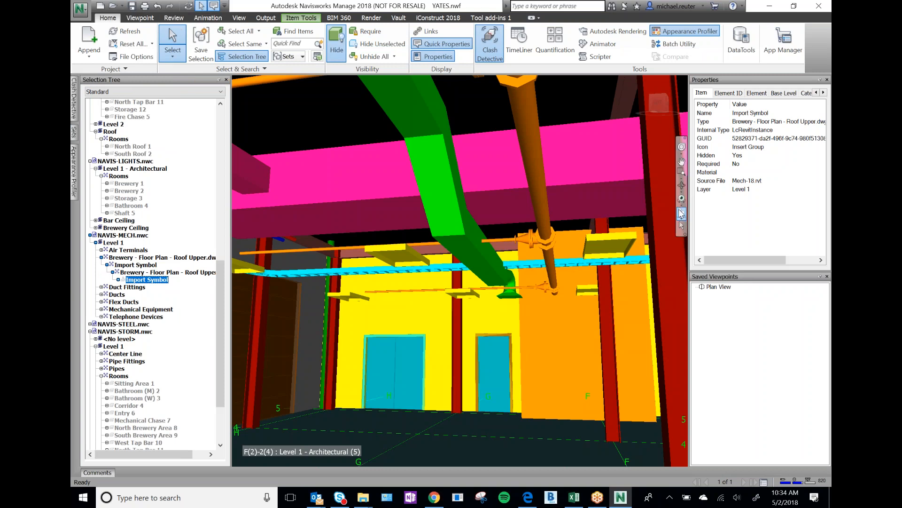
click(667, 99)
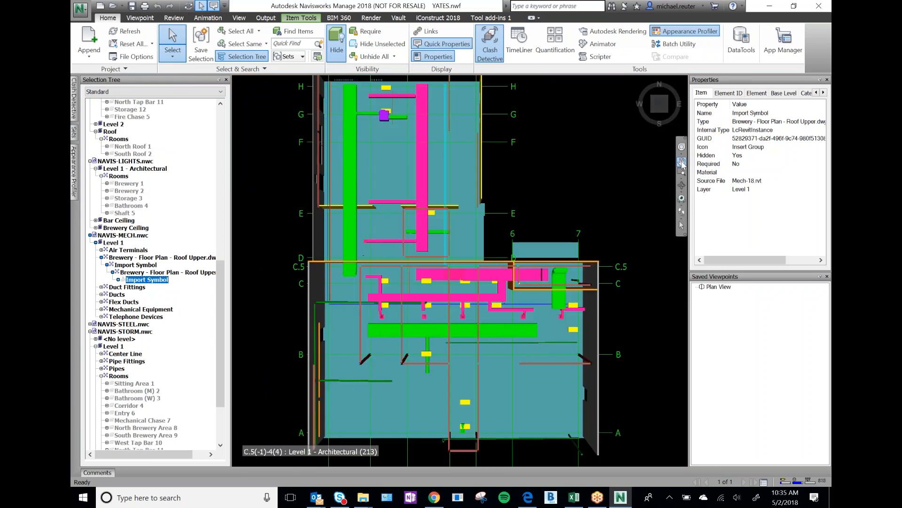
click(722, 287)
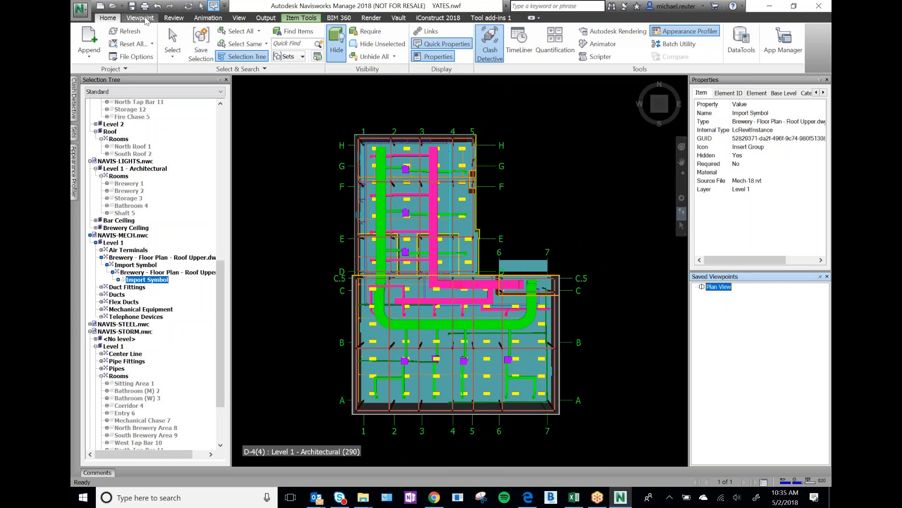
Set the render style mode of the plan view to Shaded
click(145, 18)
click(145, 20)
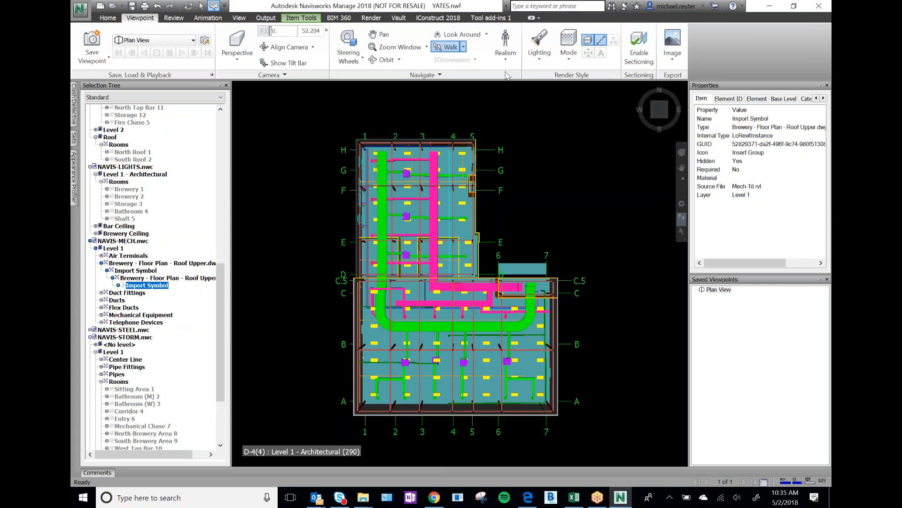
click(569, 57)
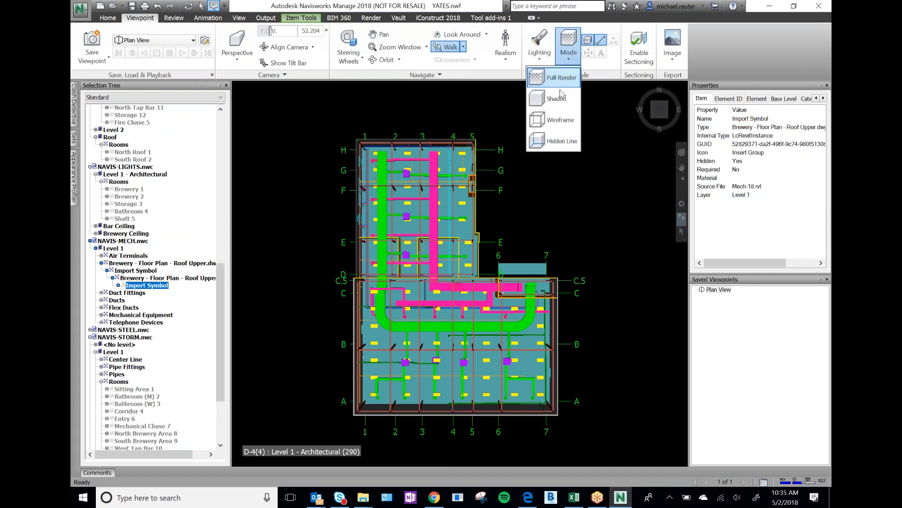
click(559, 98)
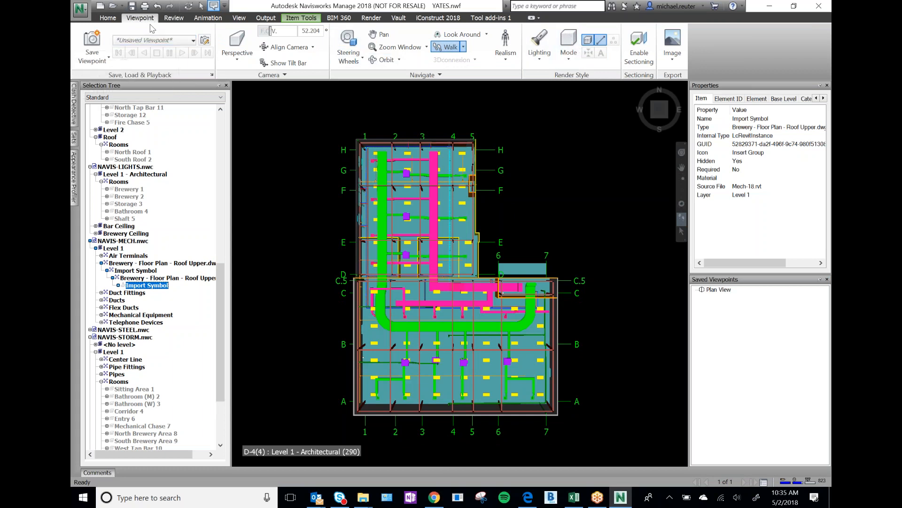
click(569, 44)
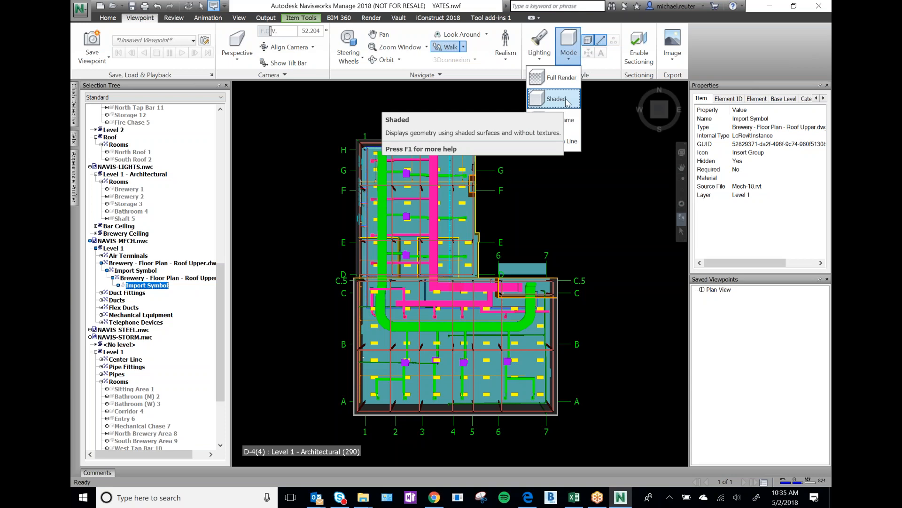
click(557, 99)
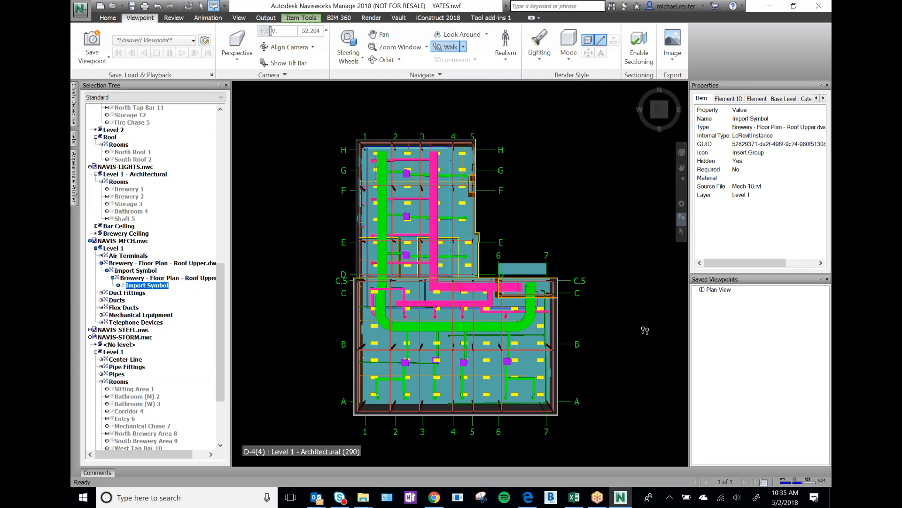
Save the current view as a viewpoint named Plan View and delete the older viewpoint of the same name
right_click(714, 323)
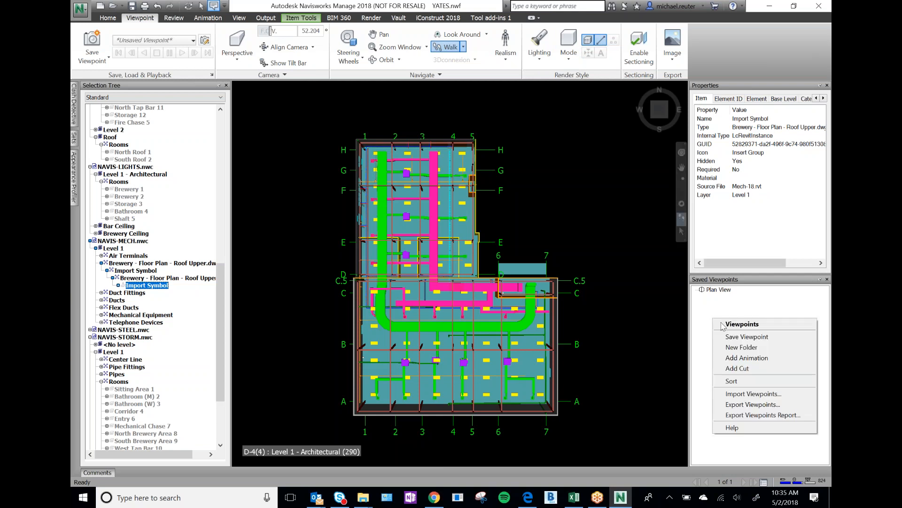
click(741, 342)
text(P)
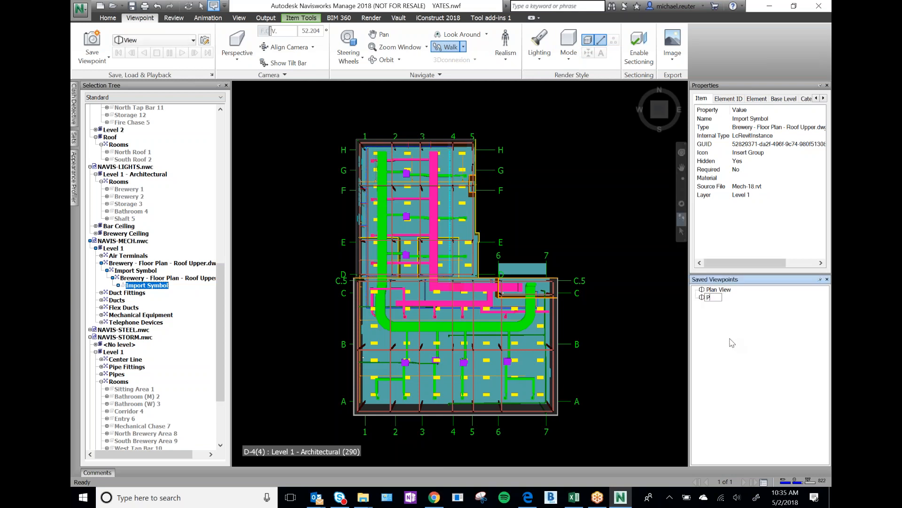
text(lan View)
key(Return)
click(720, 290)
key(Delete)
click(720, 290)
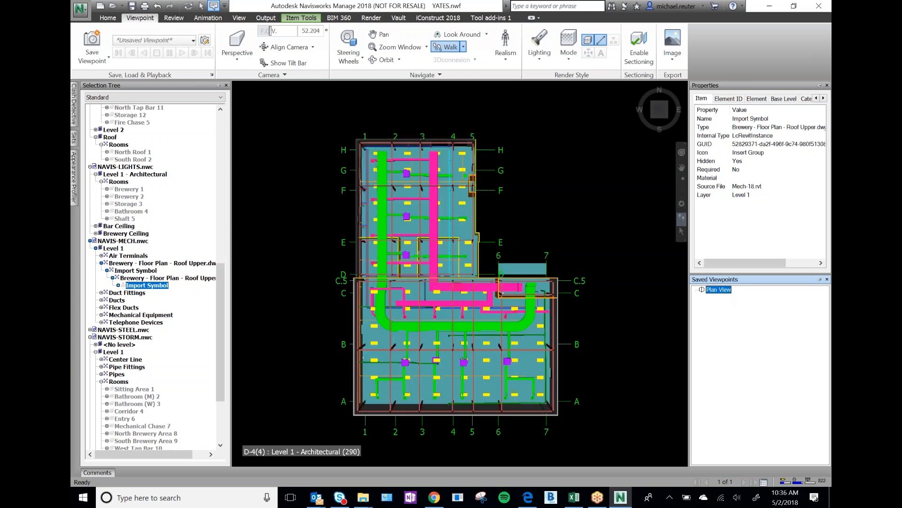
Reapply the Shaded render mode to the enlarged plan view
scroll(471, 322, up, 1)
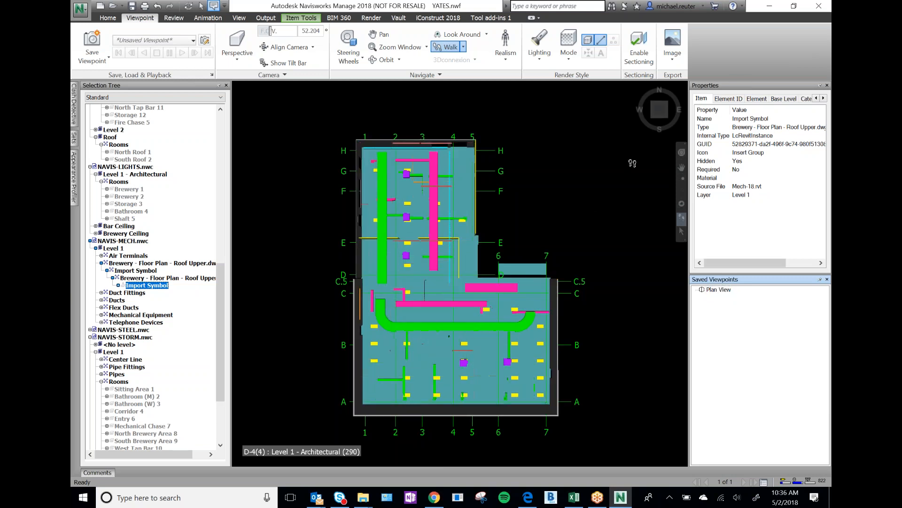
click(682, 178)
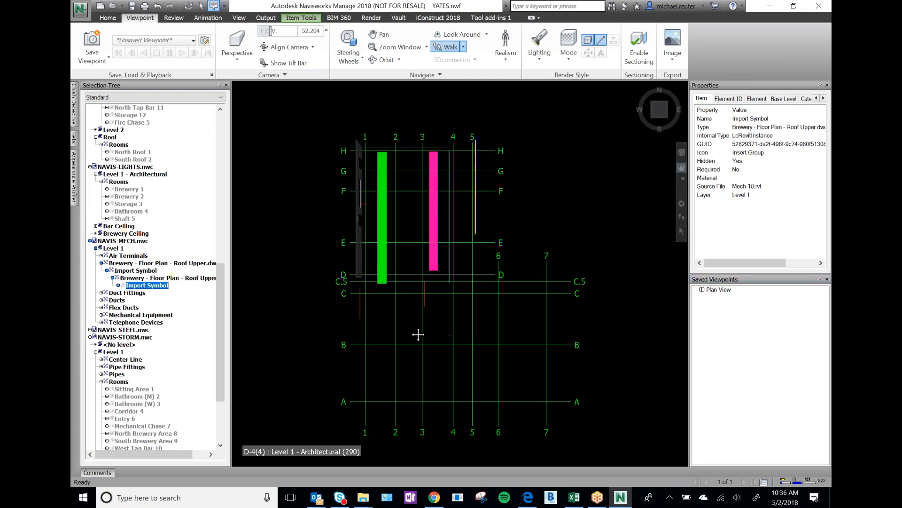
click(429, 326)
scroll(429, 327, down, 3)
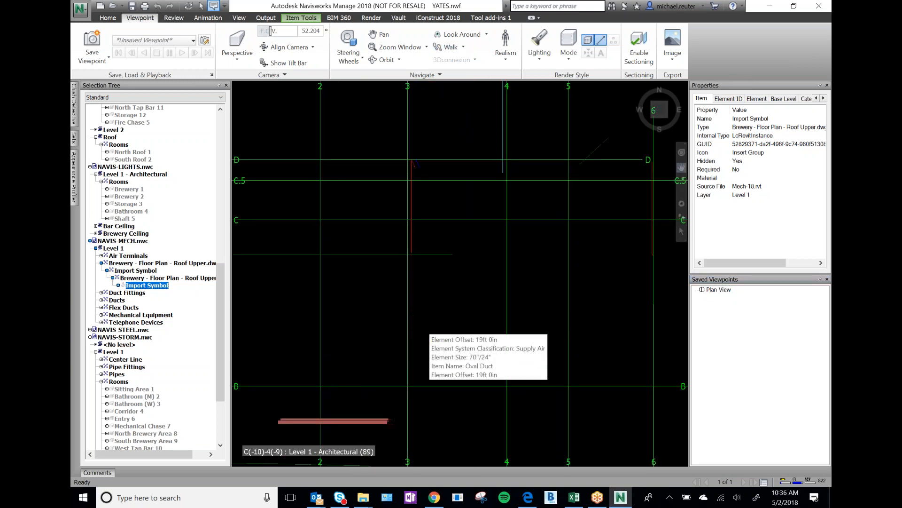
click(681, 167)
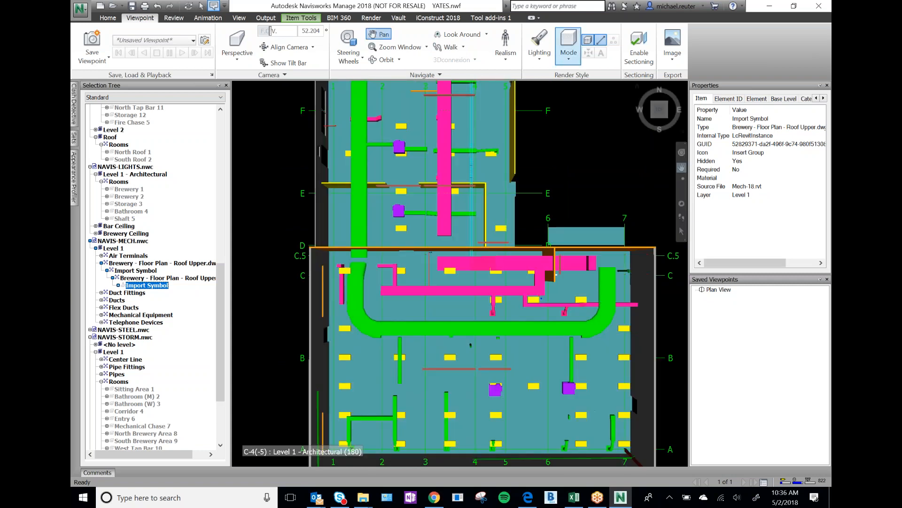
click(573, 60)
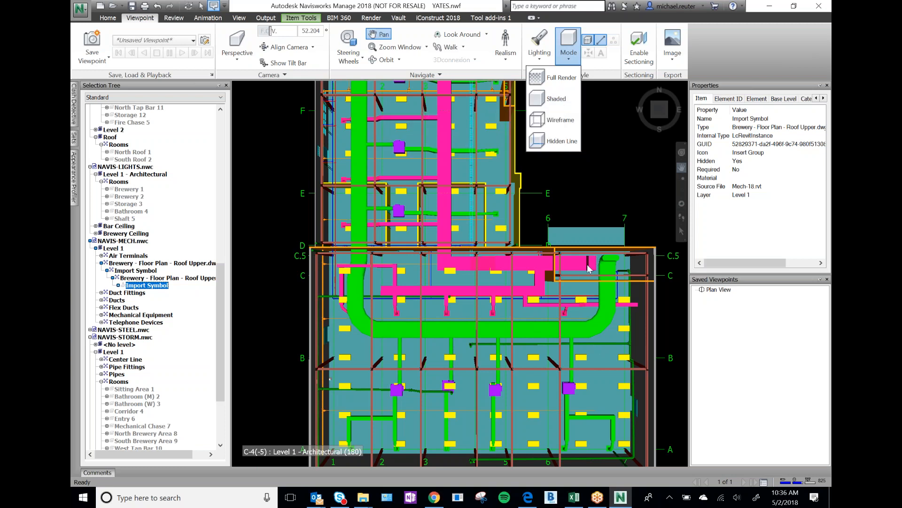
click(564, 103)
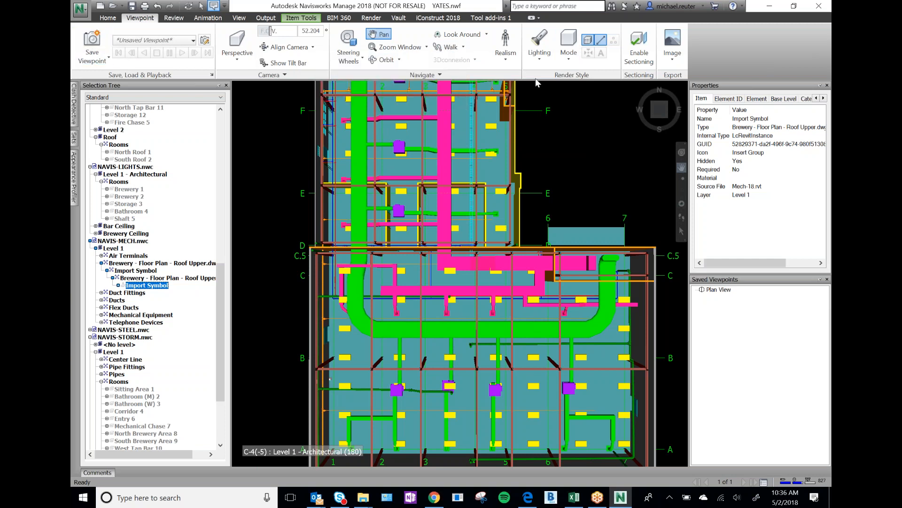
Create a folder named Coordination in the saved viewpoints list
key(ctrl)
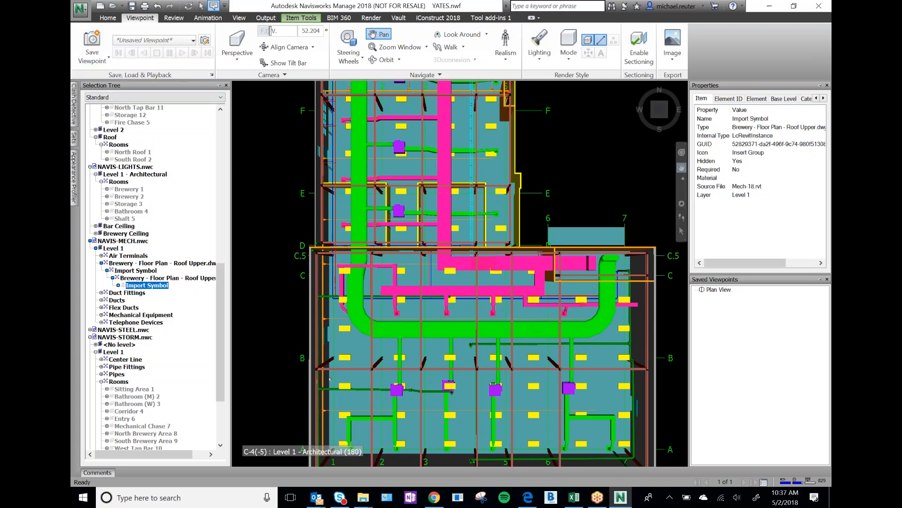
right_click(725, 341)
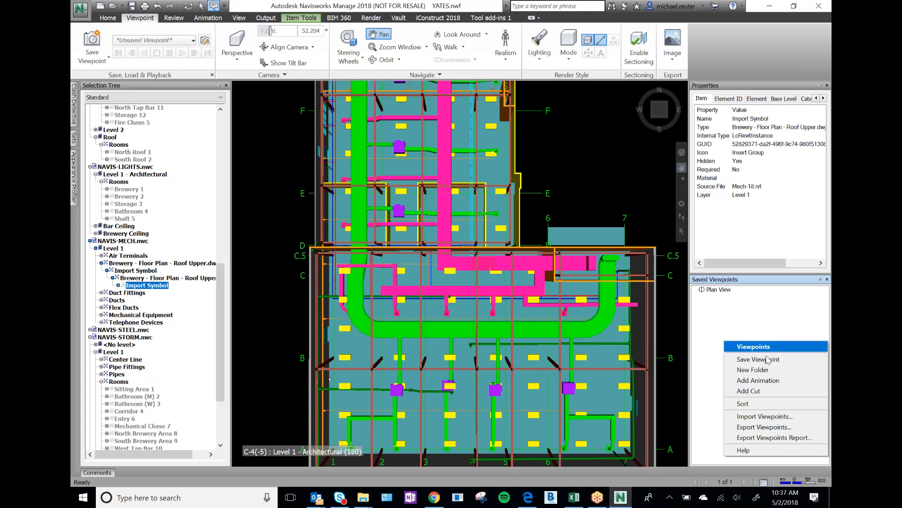
click(760, 373)
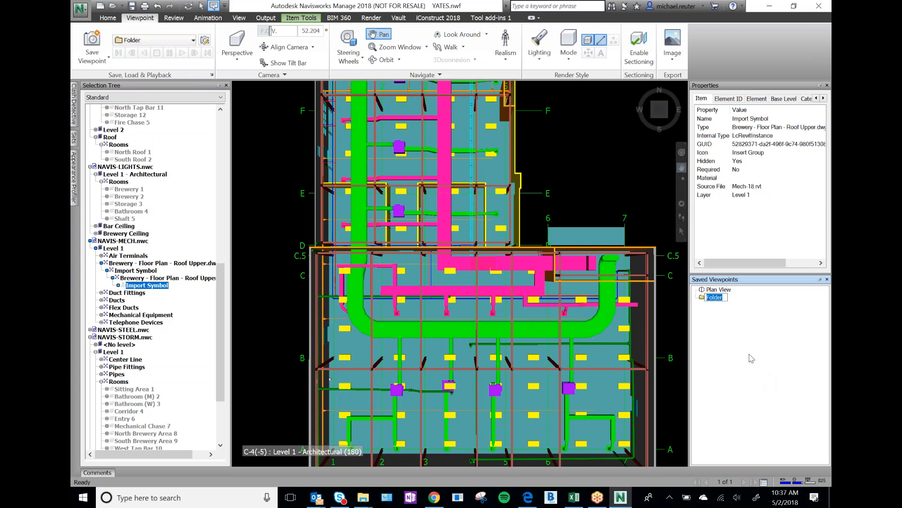
text(Coordination)
key(Return)
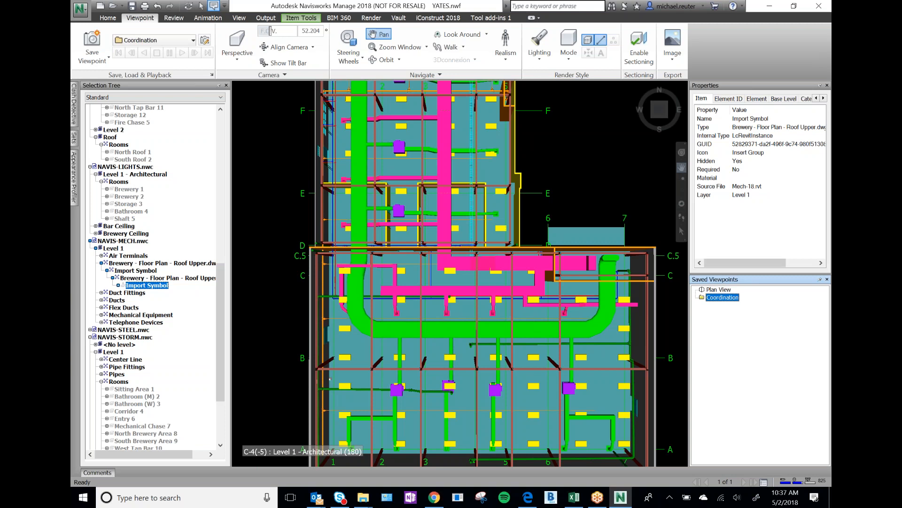
click(744, 364)
Restore the saved Plan View viewpoint so the whole floor plan is displayed
click(726, 290)
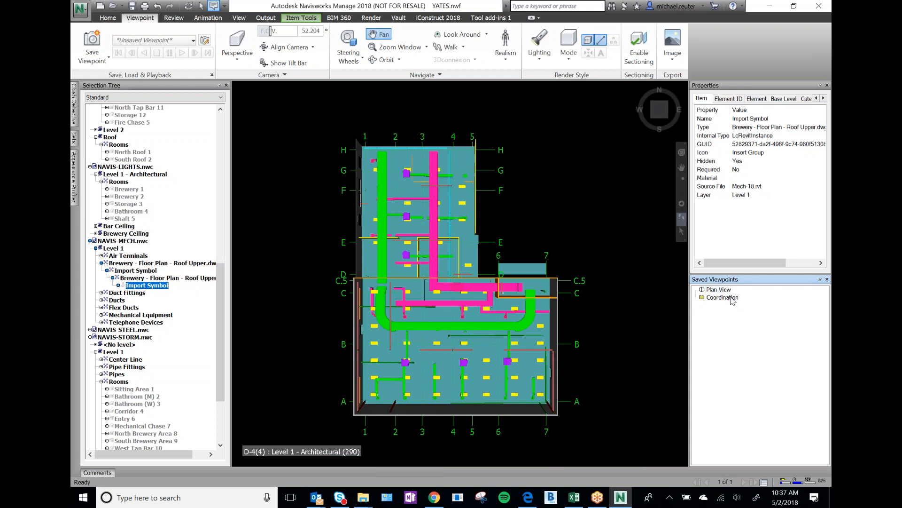
click(719, 289)
click(487, 267)
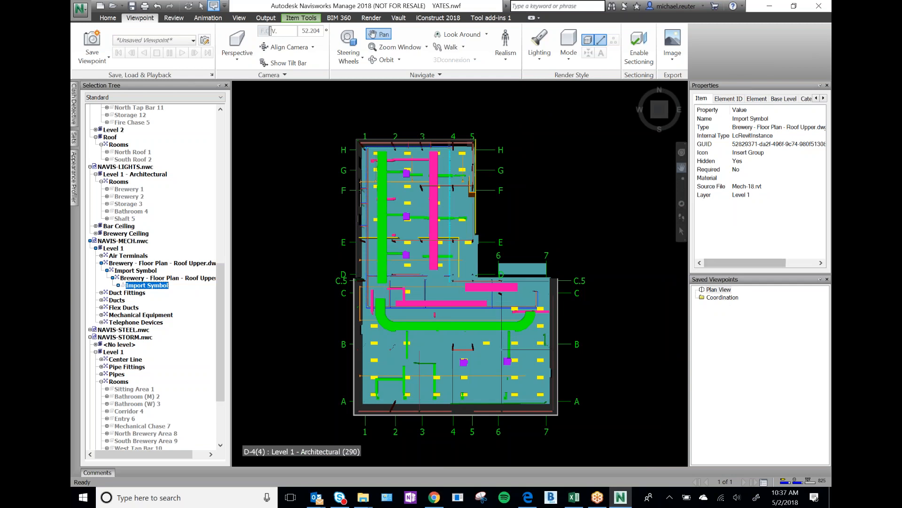
click(714, 290)
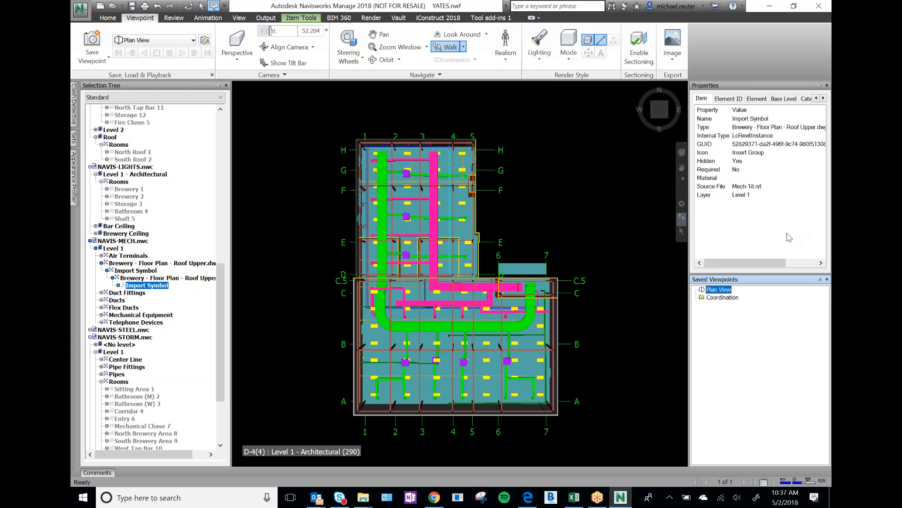
Enable sectioning on the plan view in Planes mode, with Plane 1 as the current plane
click(645, 49)
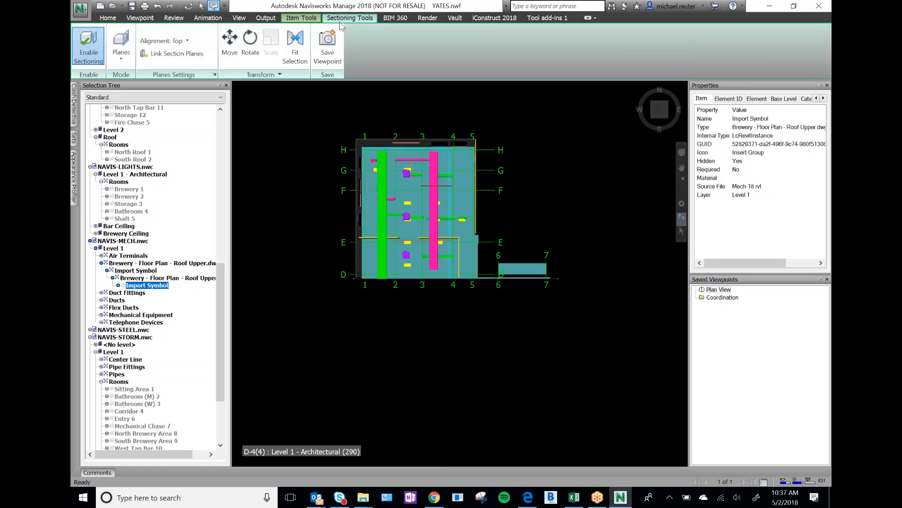
click(140, 18)
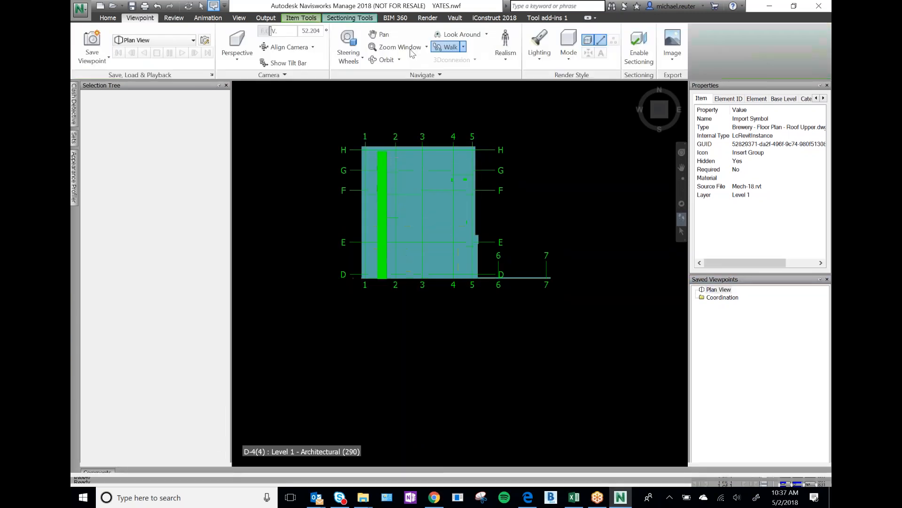
click(645, 49)
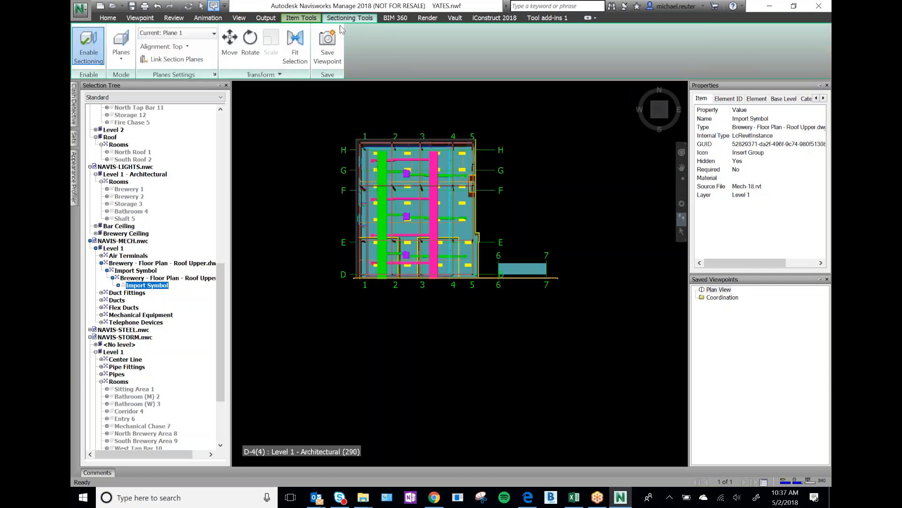
click(121, 59)
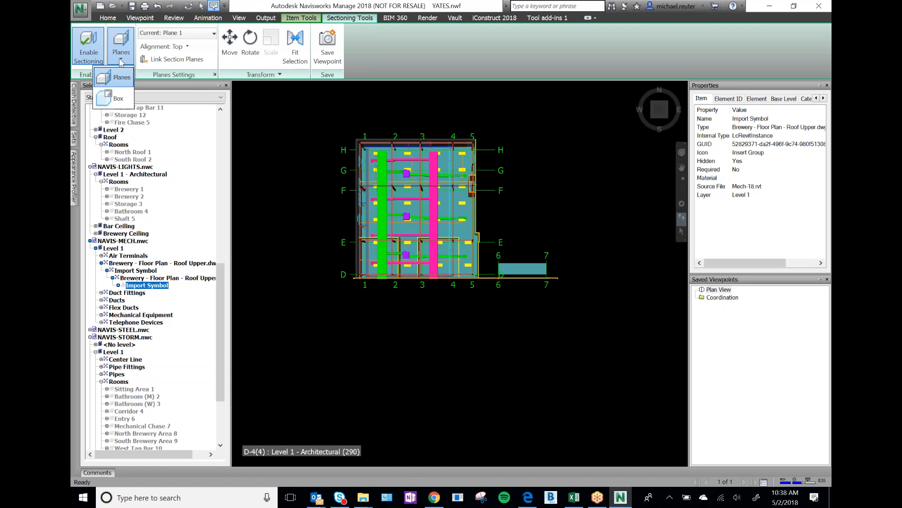
click(129, 78)
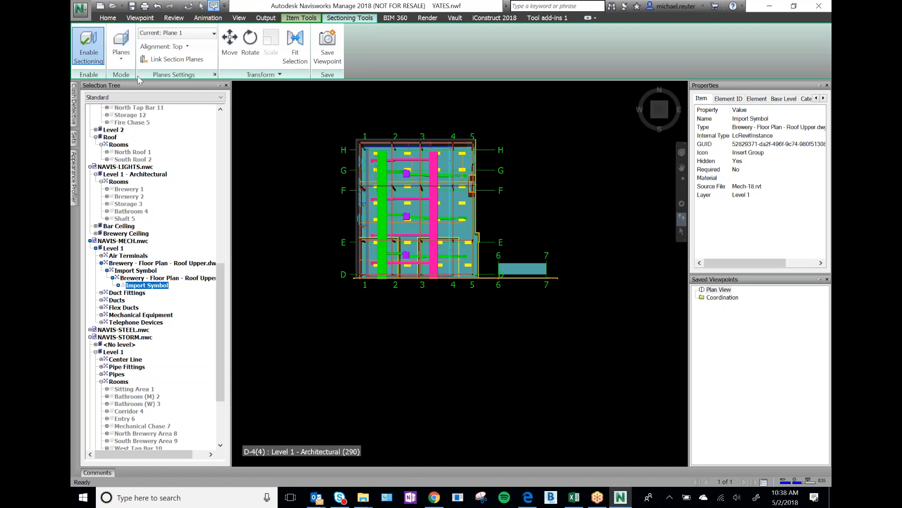
click(205, 38)
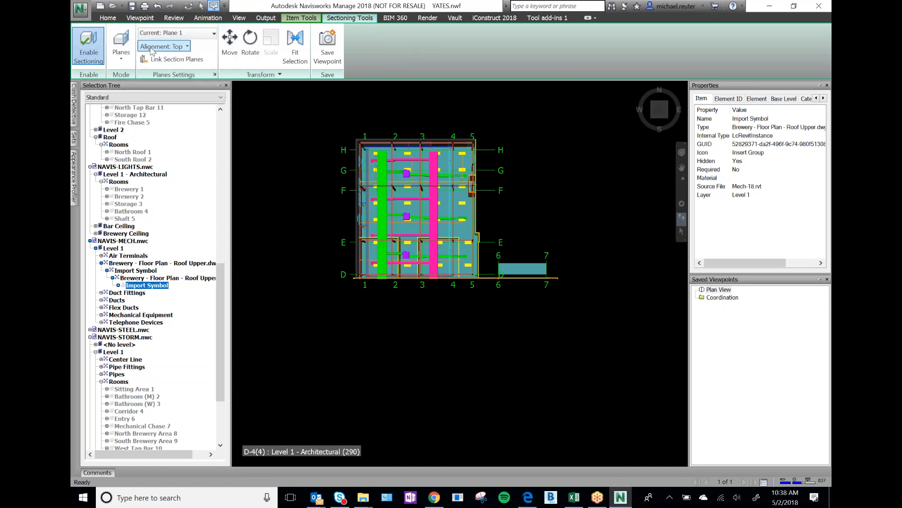
Set Plane 1's alignment to Front and move the plane south to between grid lines C and B
click(161, 47)
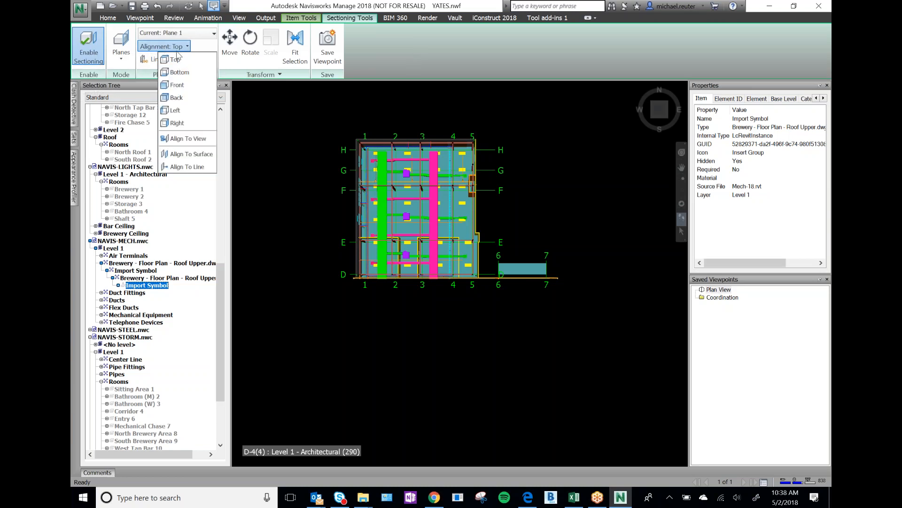
click(178, 85)
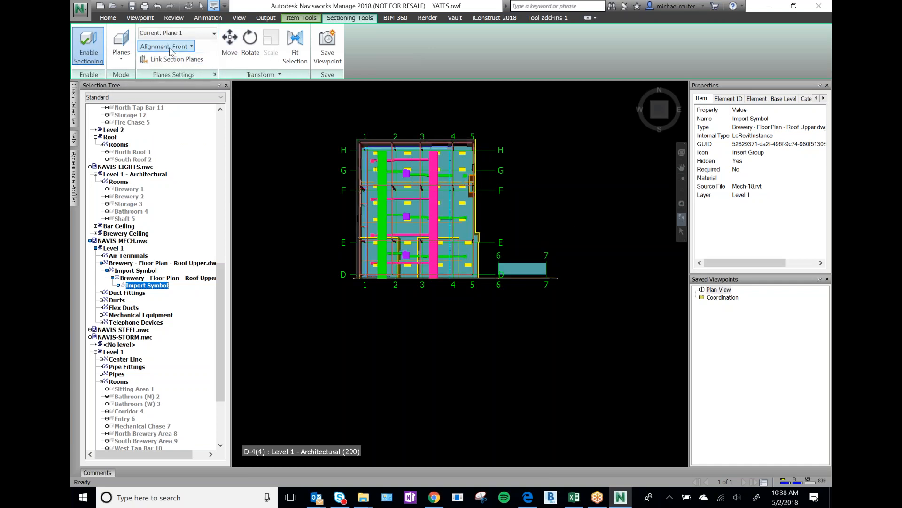
click(230, 41)
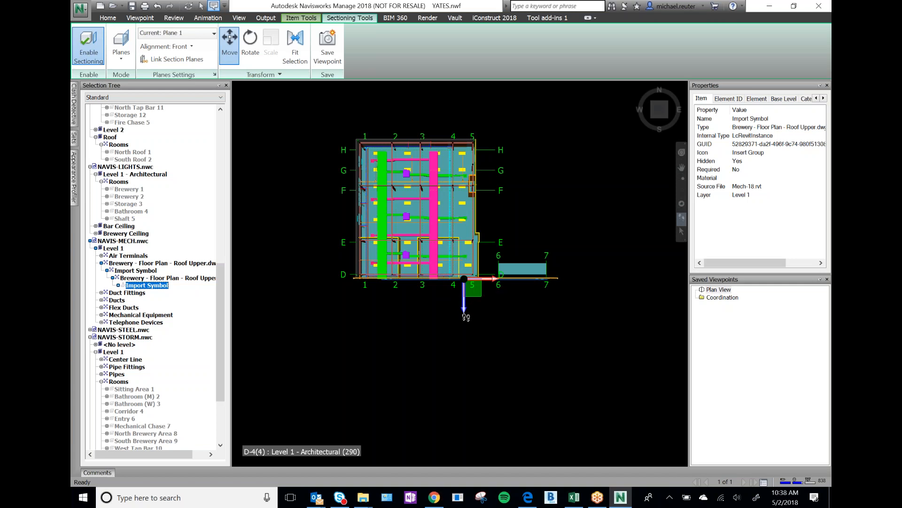
drag(466, 312, 465, 357)
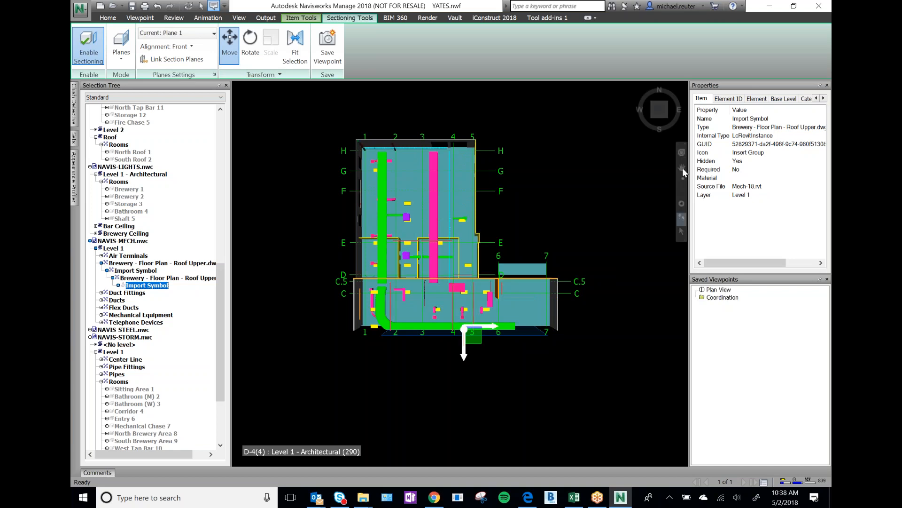
Move section Plane 1 north to between grid lines C.5 and C so only the north area stays visible
scroll(470, 275, up, 4)
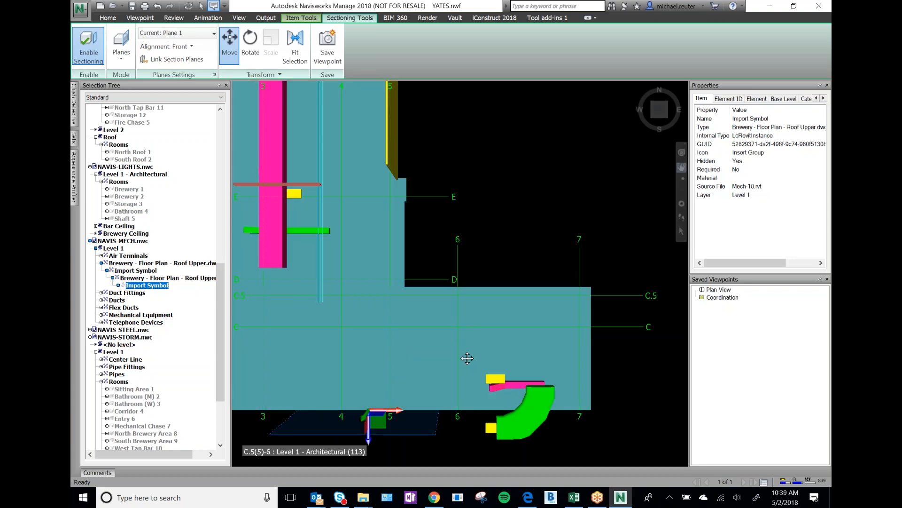
scroll(480, 277, down, 1)
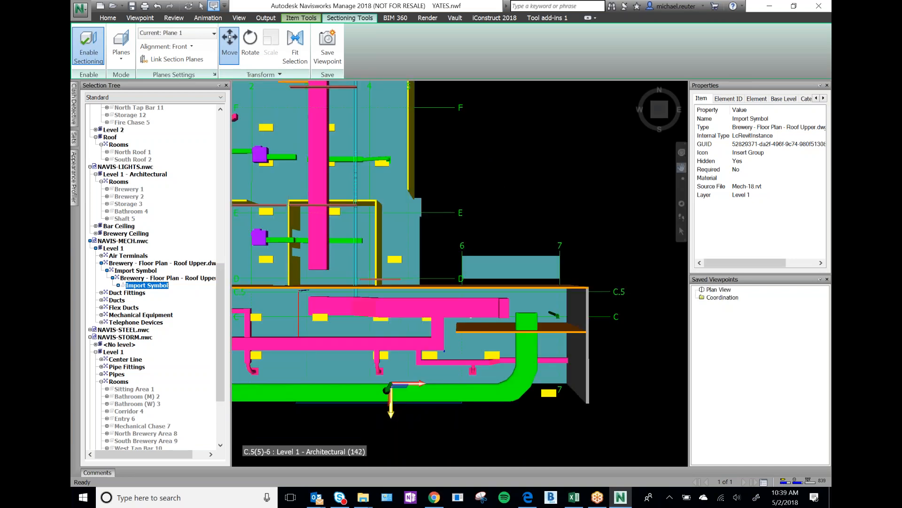
scroll(423, 401, down, 2)
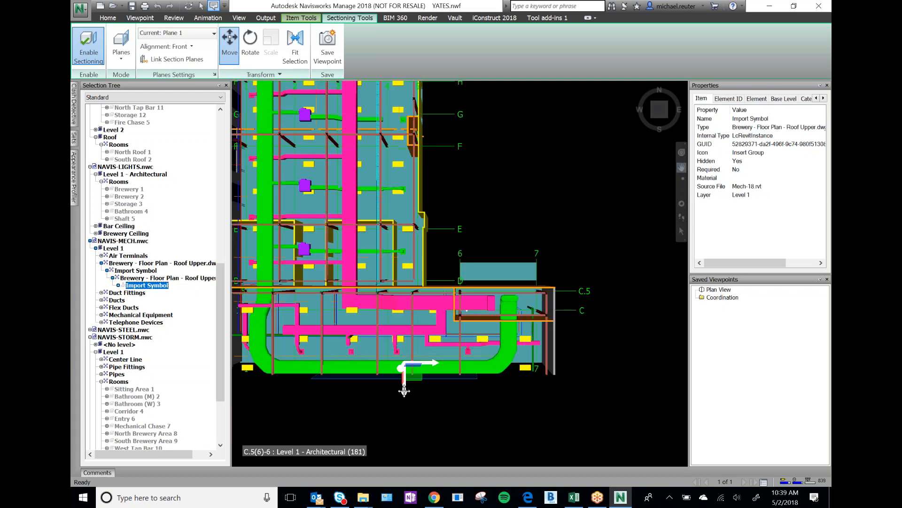
drag(405, 393, 410, 328)
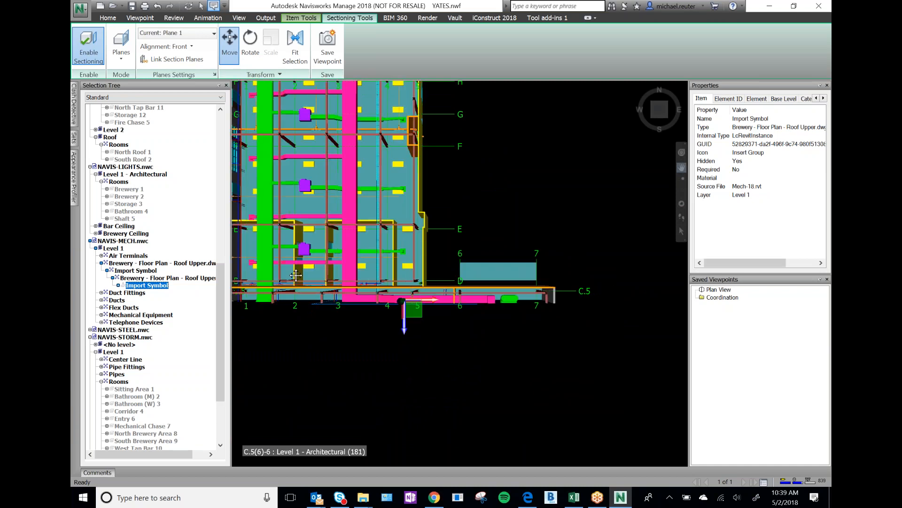
scroll(650, 320, down, 2)
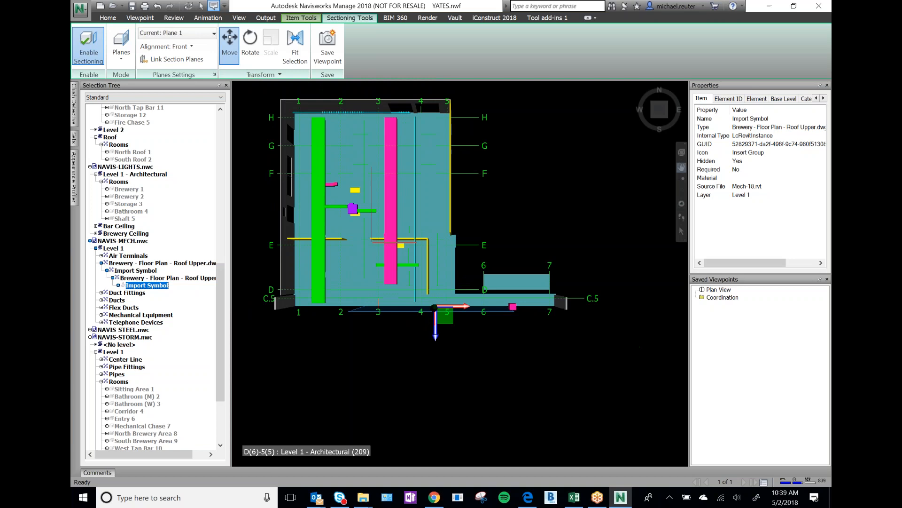
scroll(611, 396, down, 1)
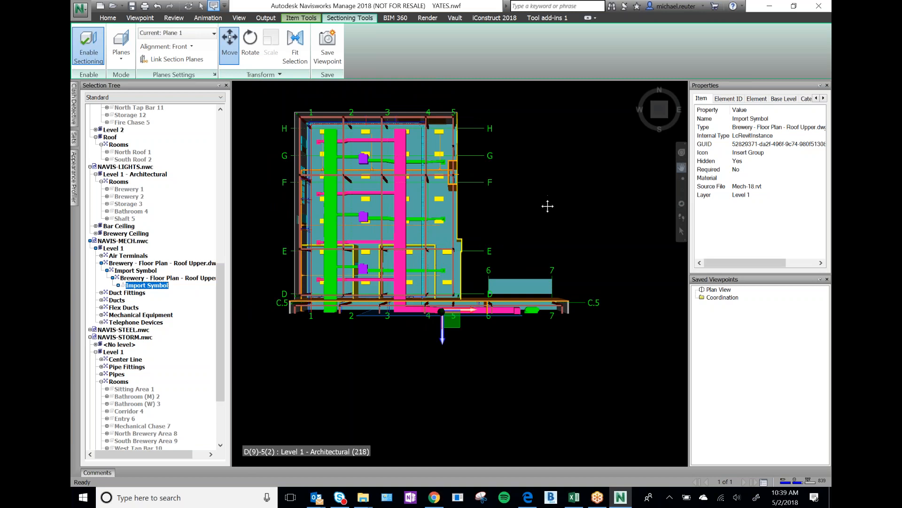
Activate Plane 2 as the current section plane, align it to Right, and move it east to just past grid line 5
click(186, 48)
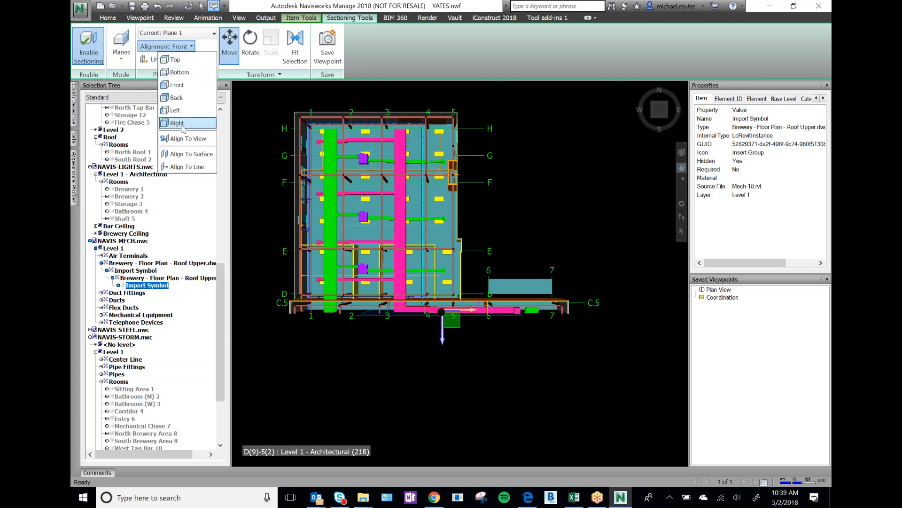
click(160, 33)
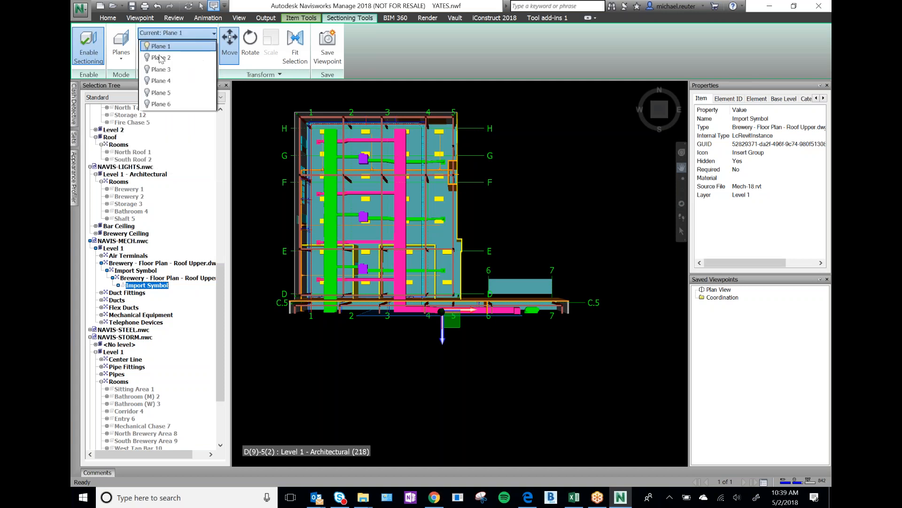
click(156, 58)
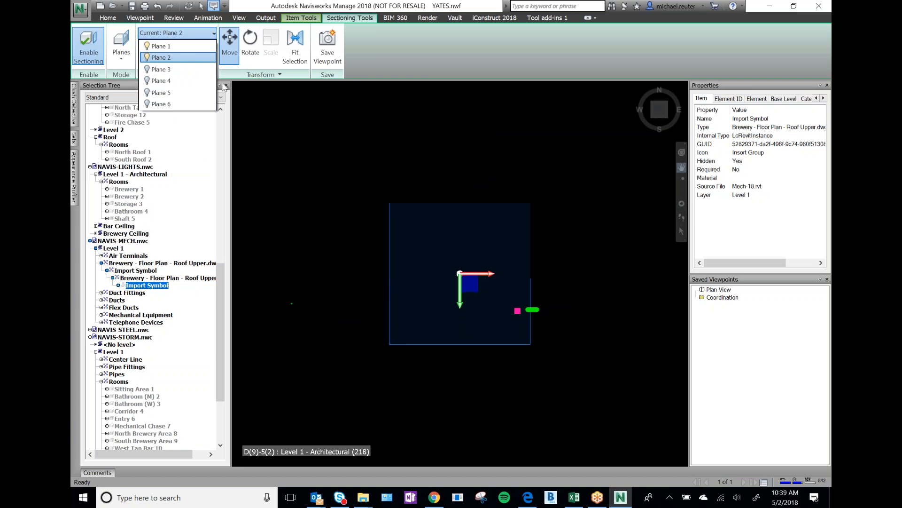
click(214, 33)
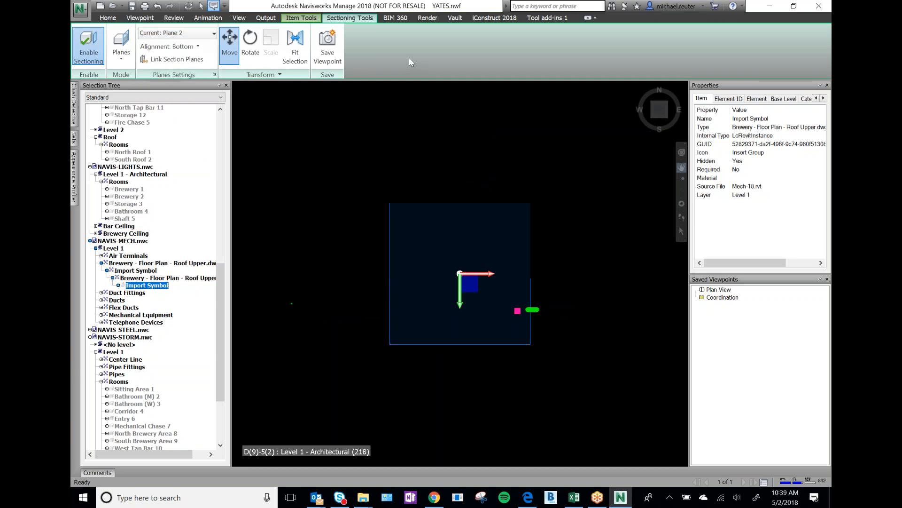
click(195, 46)
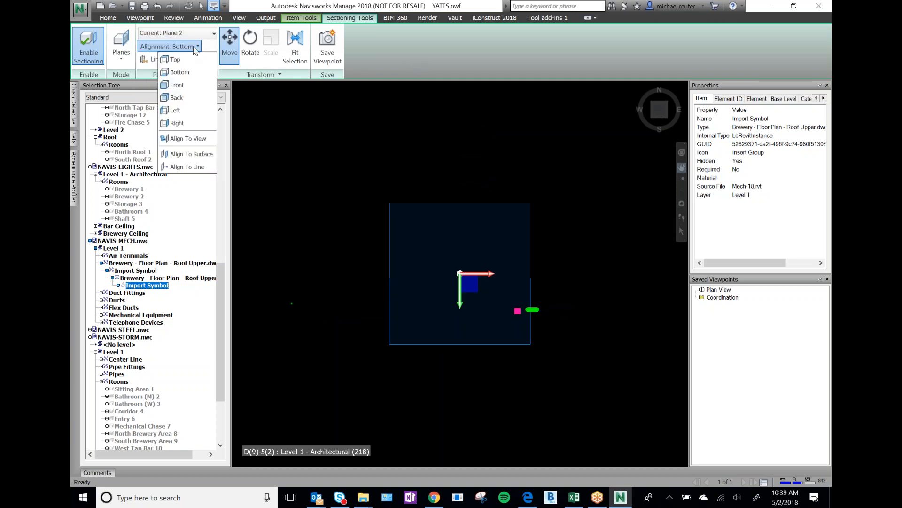
click(183, 122)
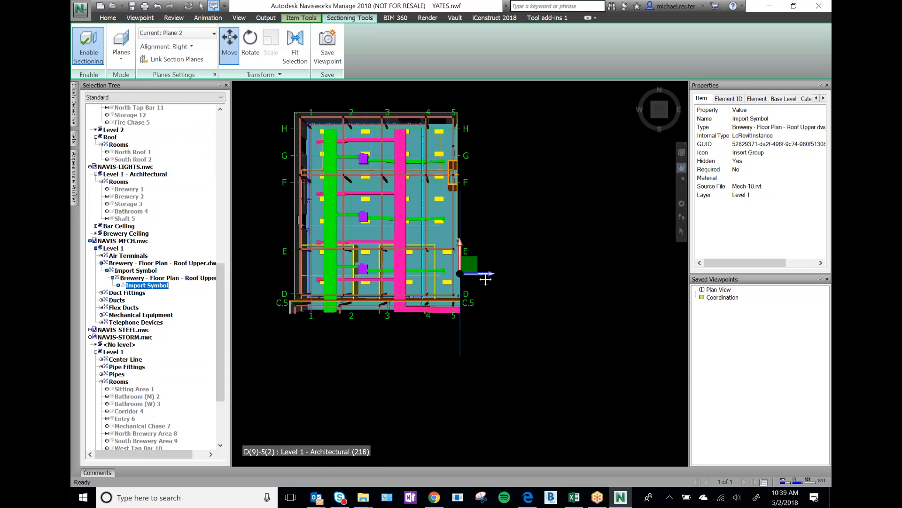
mouse_move(496, 273)
mouse_down()
mouse_move(510, 273)
mouse_move(499, 273)
mouse_up()
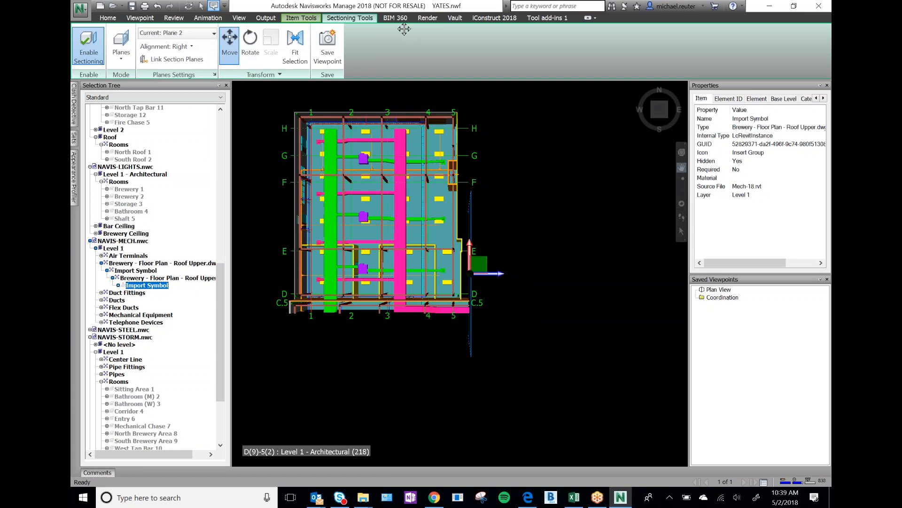
Make Plane 1 current, check the sectioned model from the front, and return to the top view
click(172, 32)
click(170, 45)
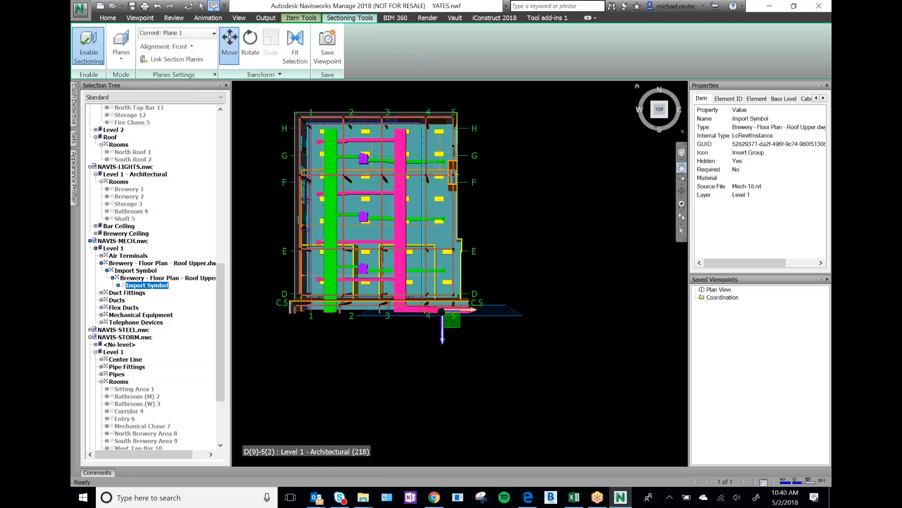
click(667, 117)
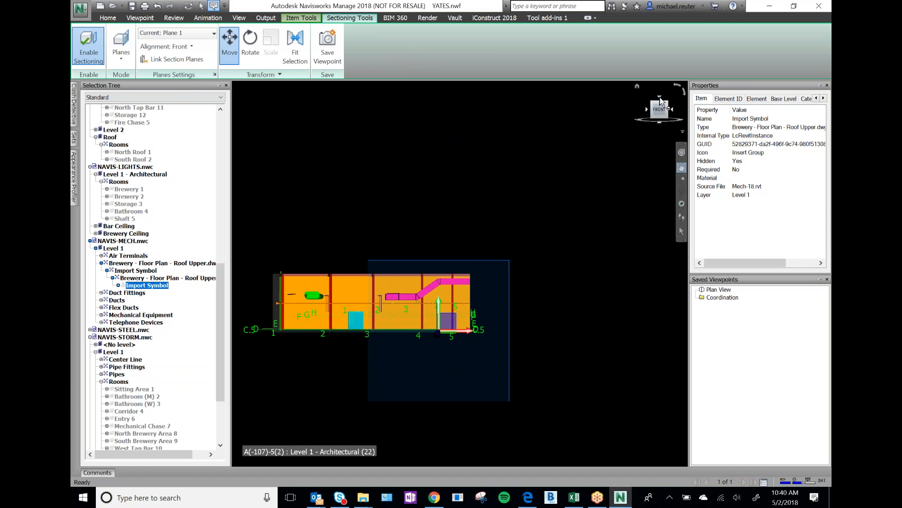
click(659, 99)
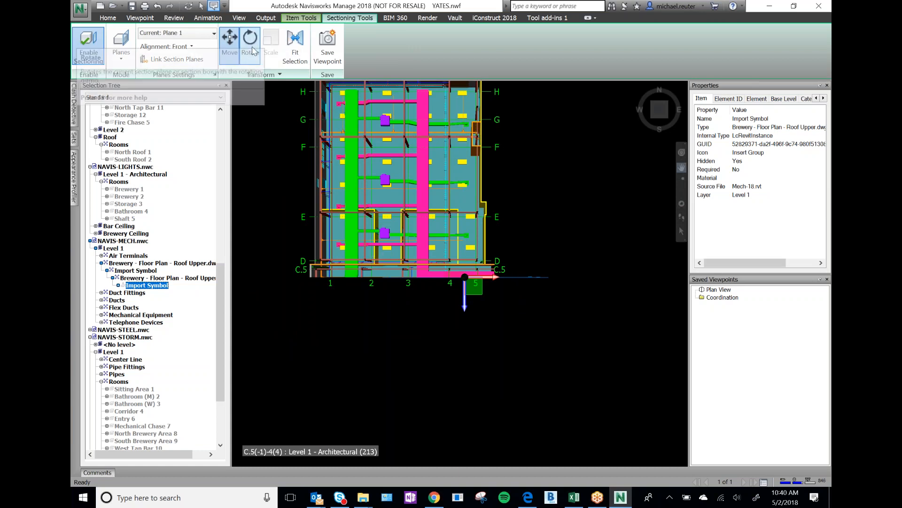
click(250, 37)
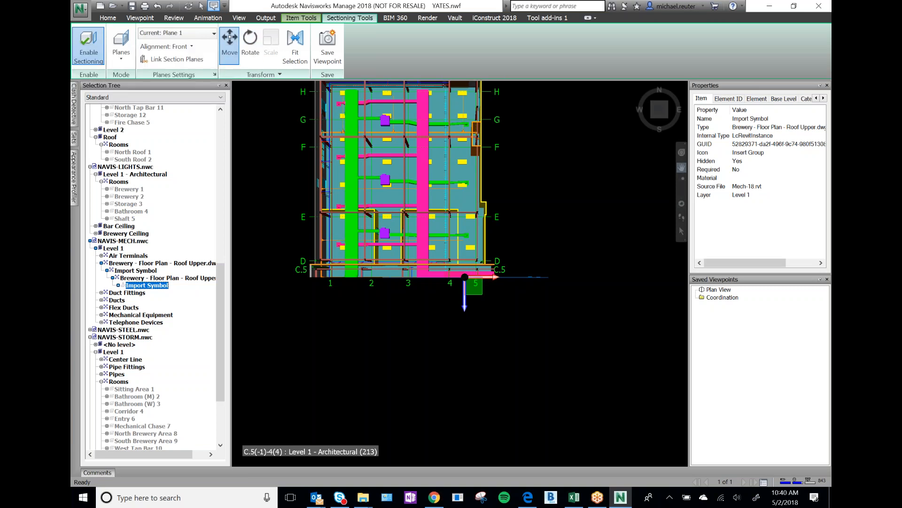
Frame the sectioned north area, save it as a viewpoint named North Bar Area, and place the Coordination folder below it
scroll(517, 375, down, 2)
scroll(388, 89, up, 4)
scroll(388, 89, down, 1)
click(682, 169)
drag(534, 234, 533, 220)
scroll(533, 219, up, 1)
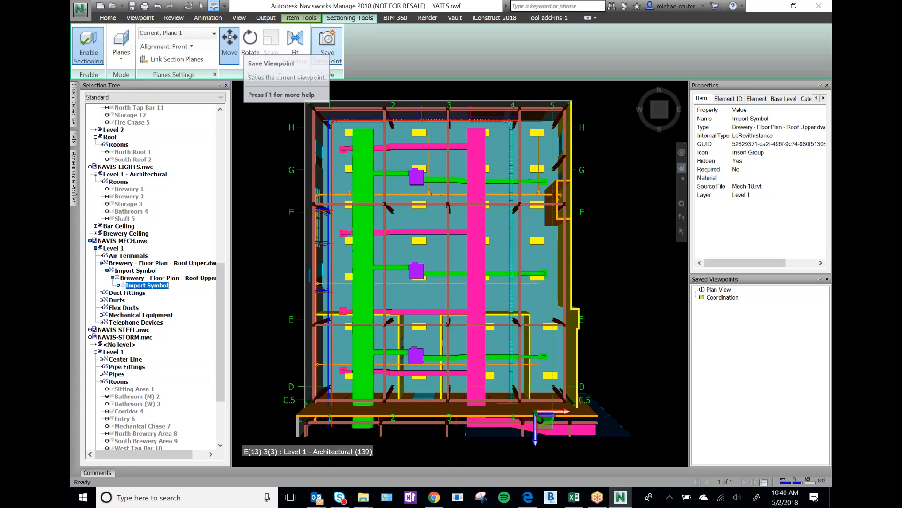
right_click(727, 322)
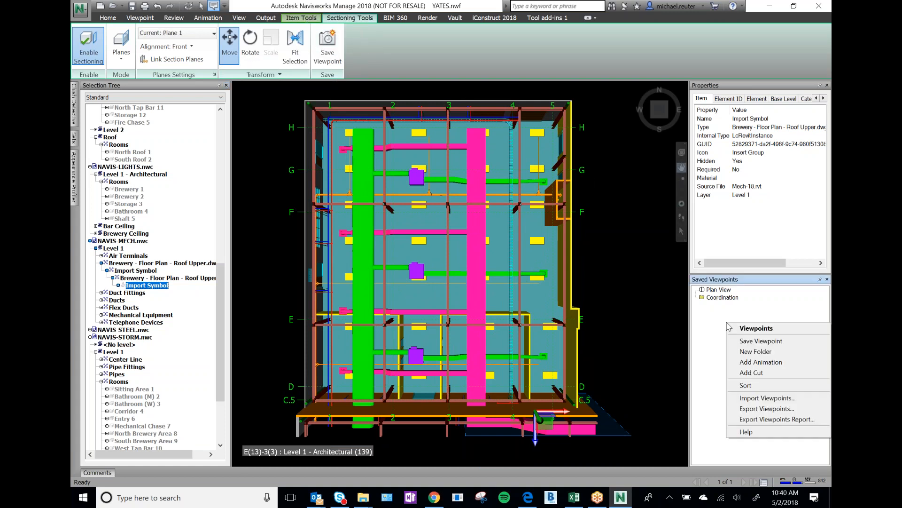
click(761, 341)
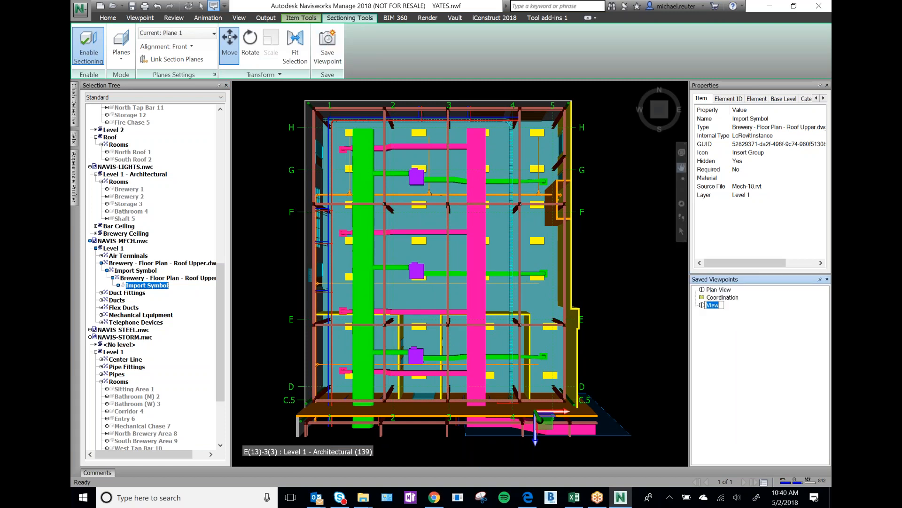
text(North Bar Area)
key(Return)
drag(736, 299, 742, 330)
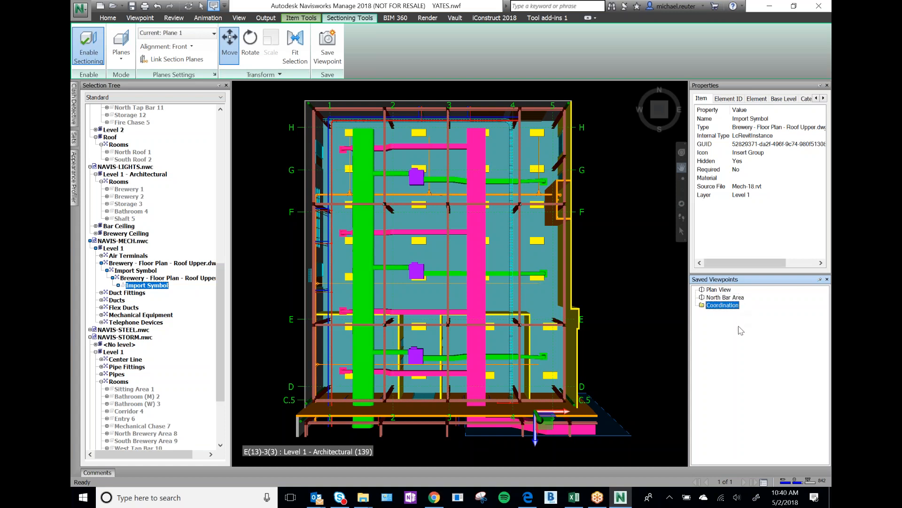
Compare the saved North Bar Area and Plan View viewpoints by switching between them, ending on Plan View
click(726, 298)
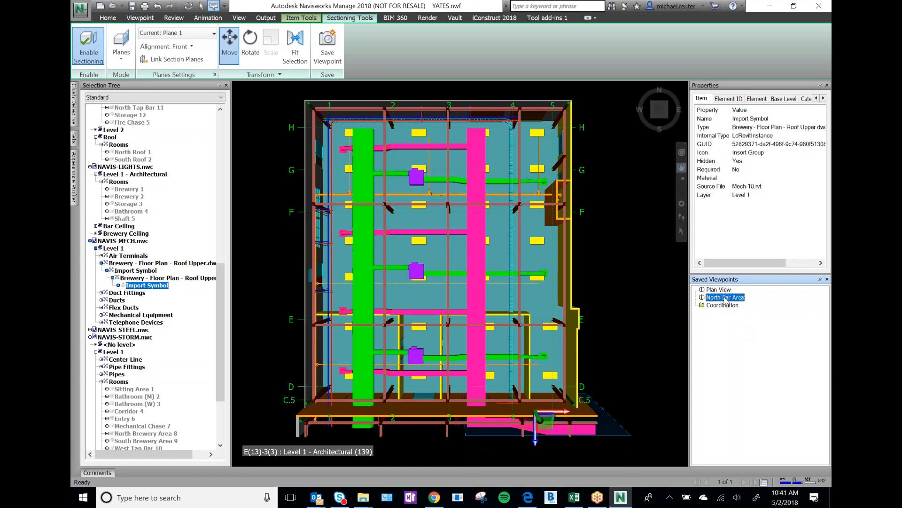
click(721, 290)
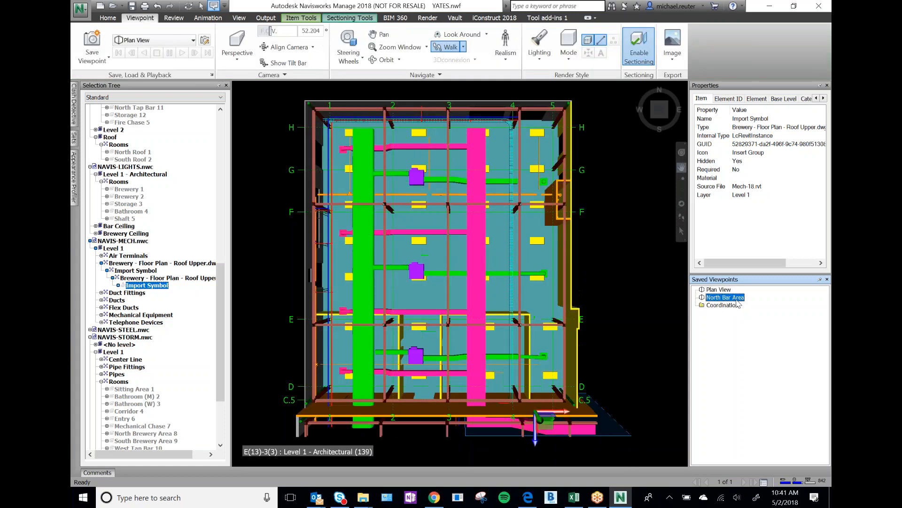
click(726, 298)
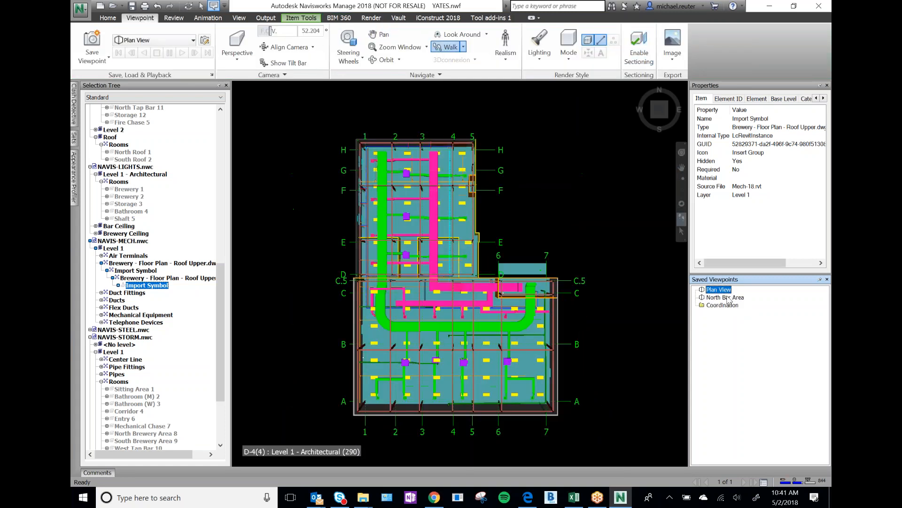
click(727, 289)
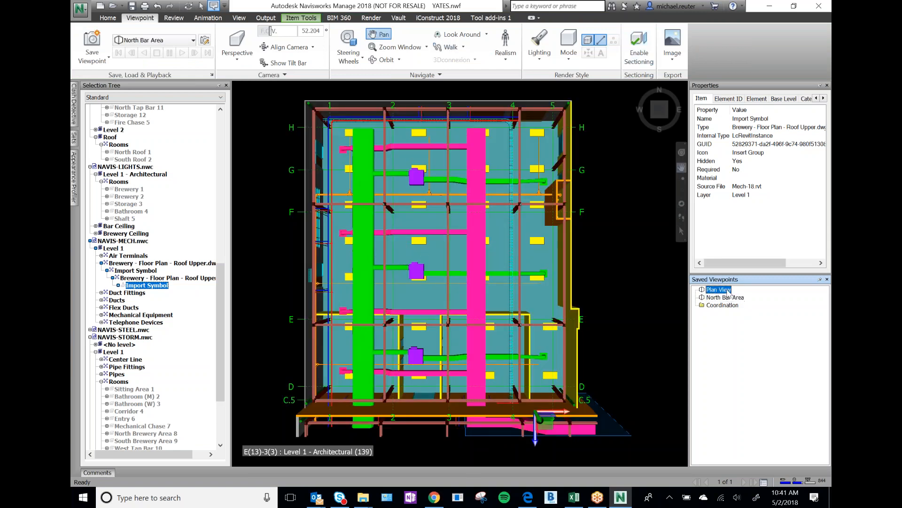
click(729, 297)
click(727, 290)
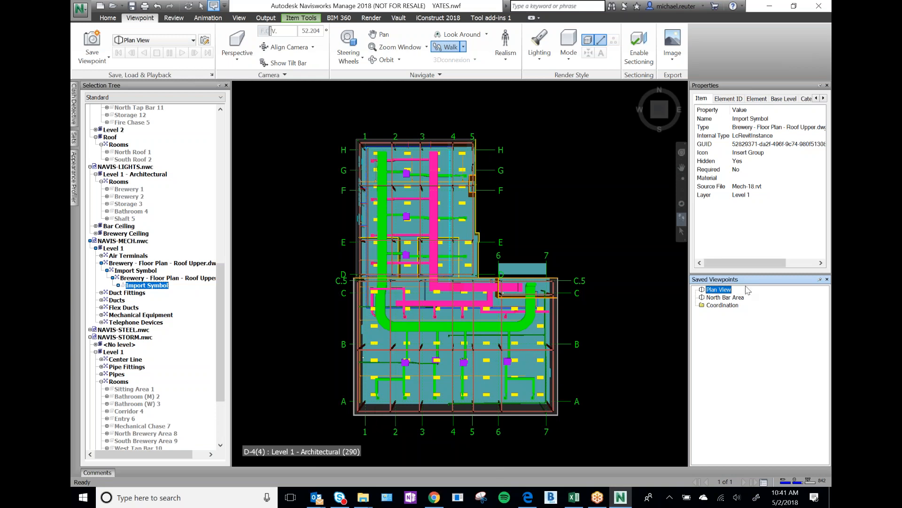
Enable sectioning on the Plan View in Box mode and move the section box south past grid line B
key(ctrl)
click(720, 289)
click(701, 289)
click(712, 292)
click(640, 51)
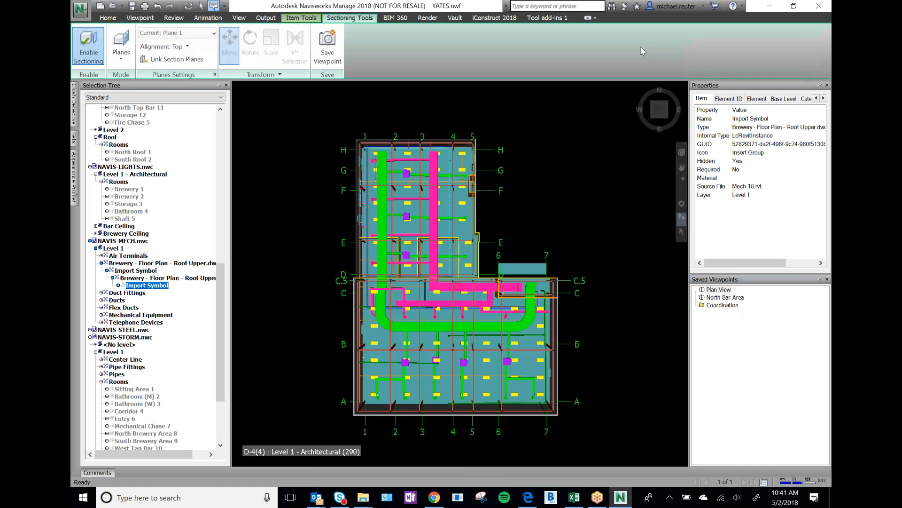
click(123, 57)
click(123, 98)
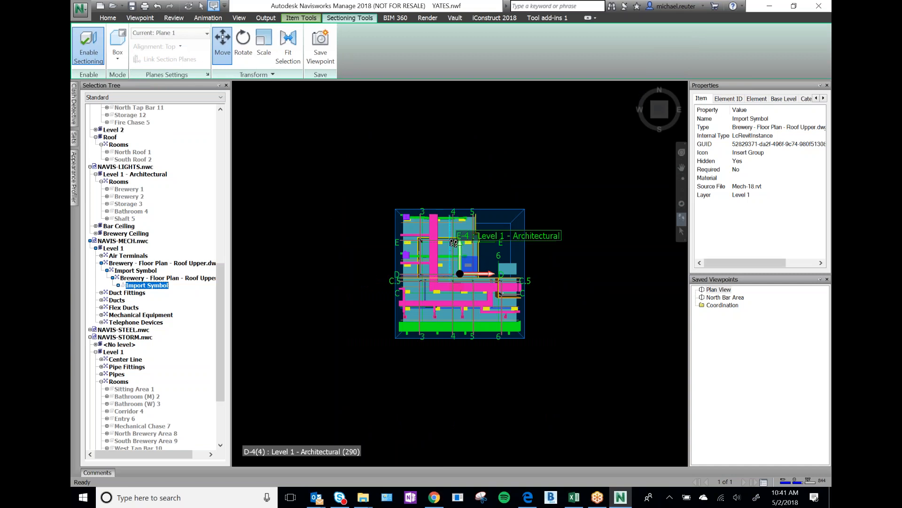
drag(460, 243, 462, 266)
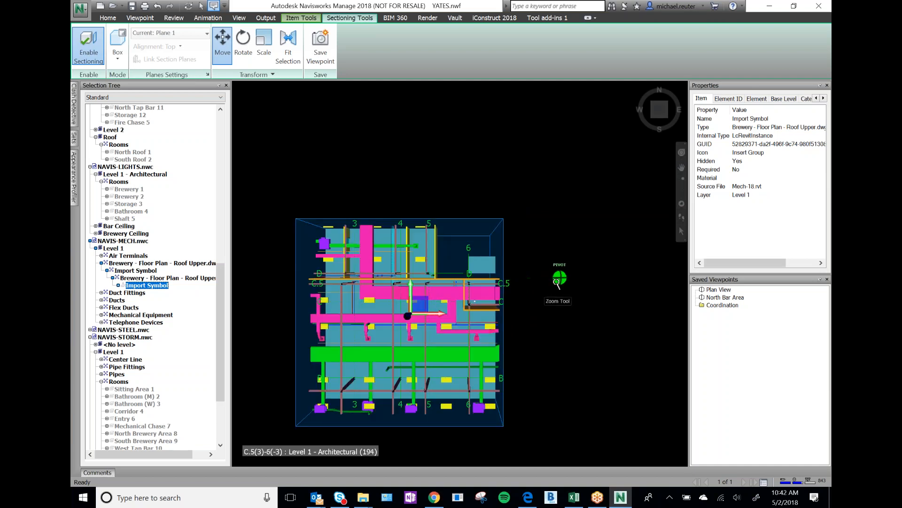
Examine the box-sectioned model from below, from a front corner and from above, and return to the top view
scroll(536, 277, up, 3)
scroll(542, 272, up, 3)
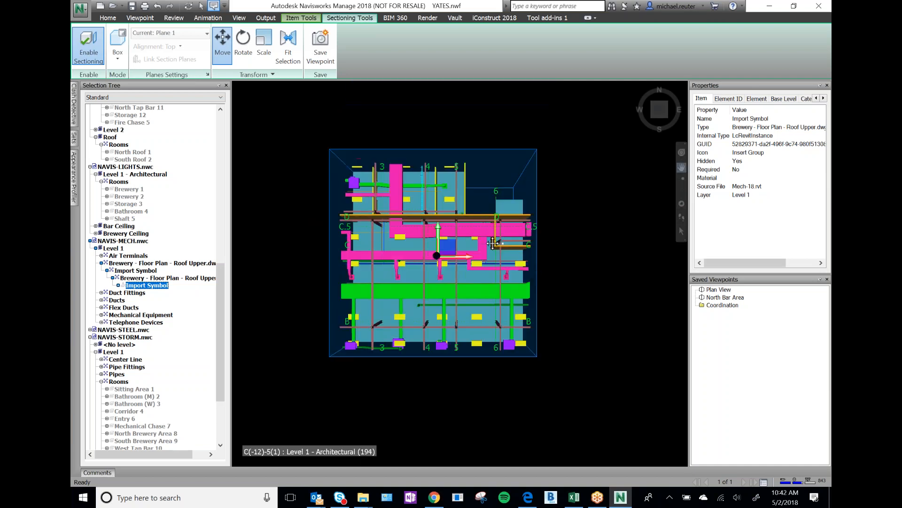
mouse_move(667, 117)
mouse_down()
mouse_move(648, 79)
mouse_move(649, 10)
mouse_move(650, 24)
mouse_up()
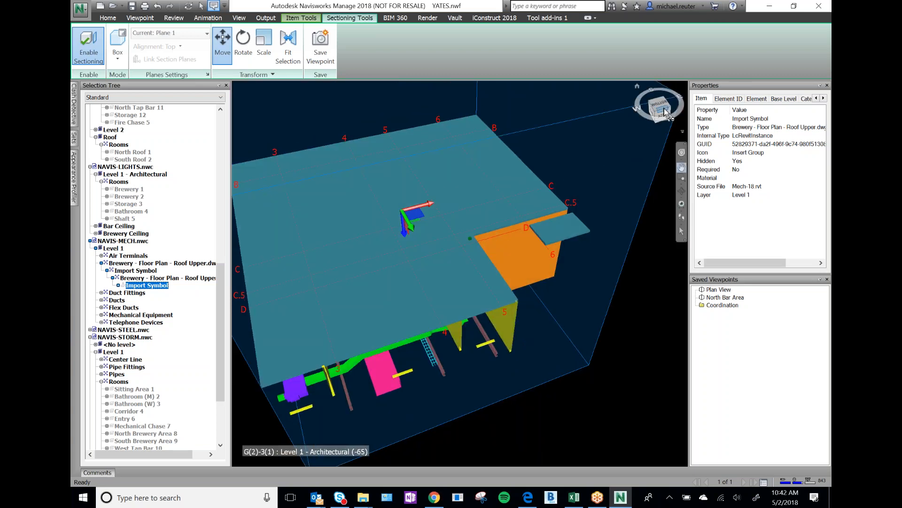
mouse_move(663, 125)
mouse_down()
mouse_move(657, 196)
mouse_move(682, 201)
mouse_move(672, 231)
mouse_up()
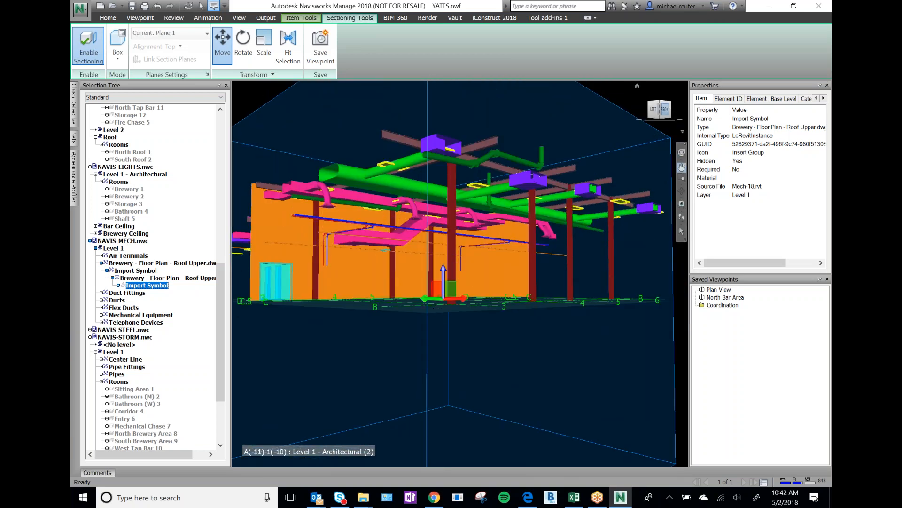
drag(659, 116, 657, 145)
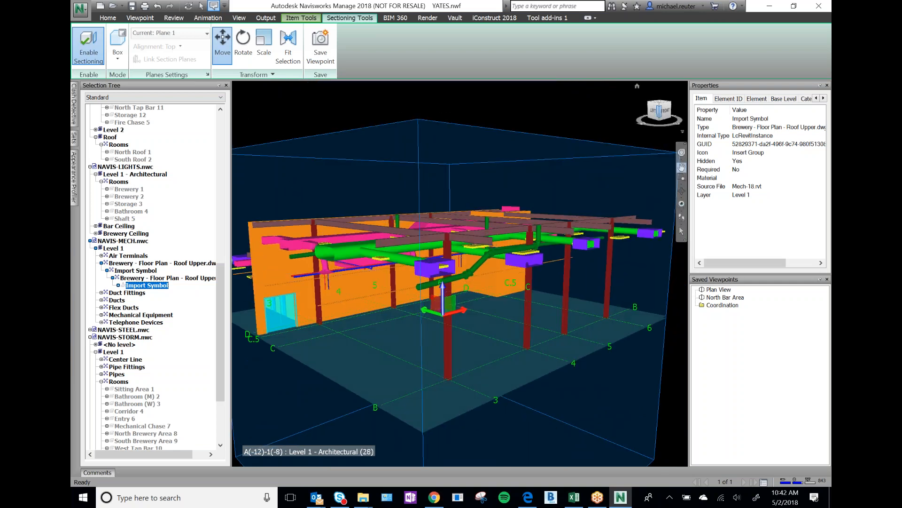
drag(662, 114, 657, 137)
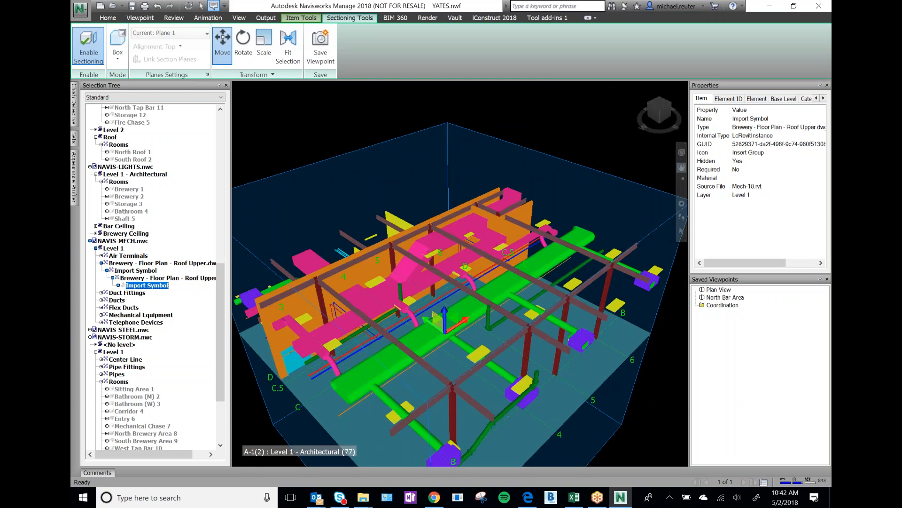
click(661, 106)
scroll(447, 223, up, 2)
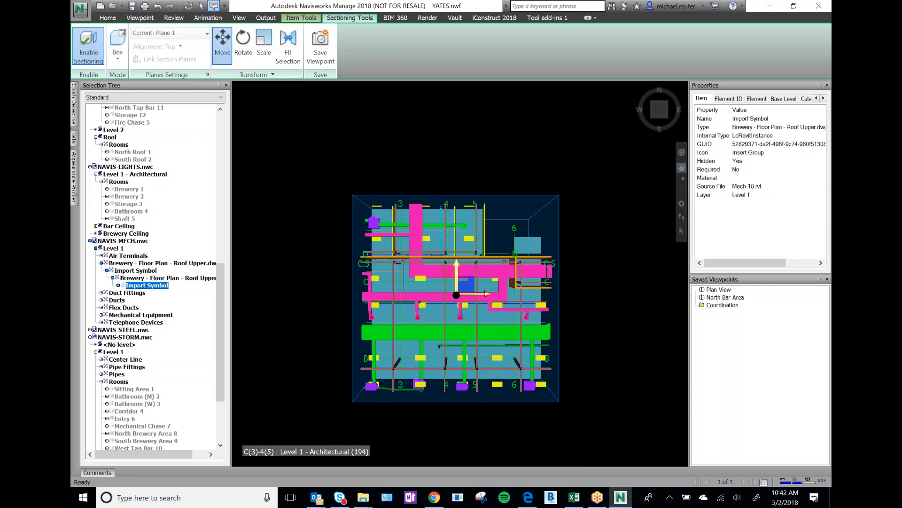
Move the section box further south, keeping the area around grid line D inside, and preview its scale mode before returning to move mode
mouse_move(456, 265)
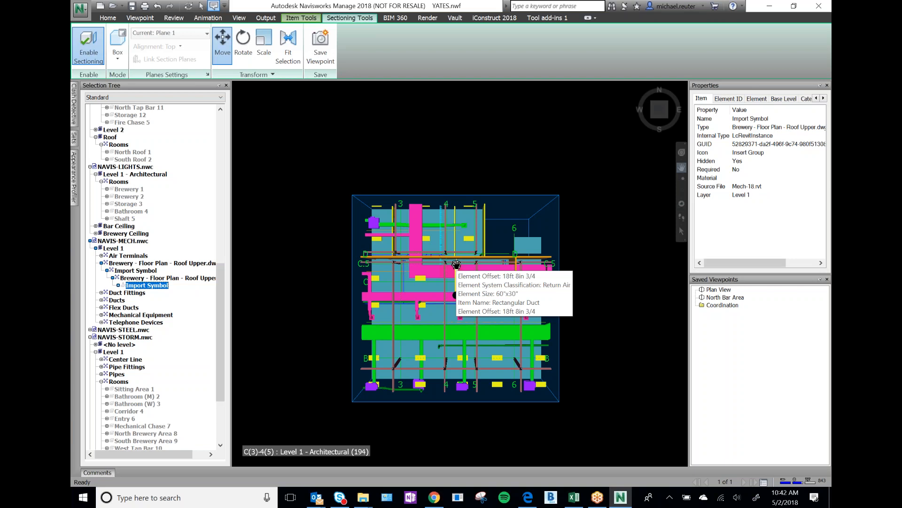
drag(459, 267, 470, 299)
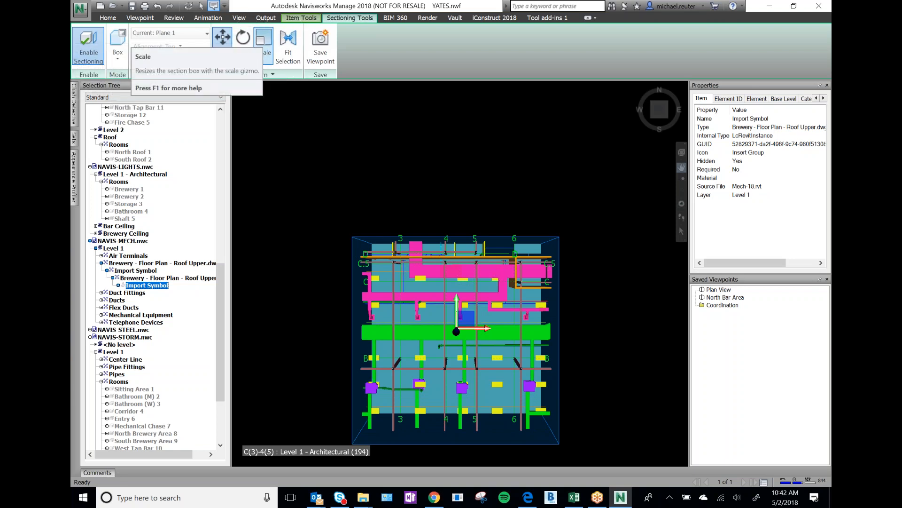
click(266, 58)
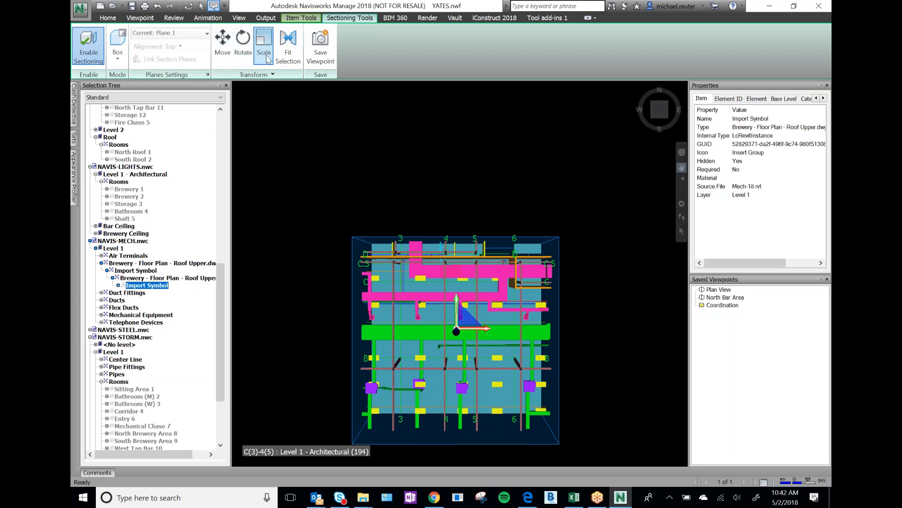
click(228, 45)
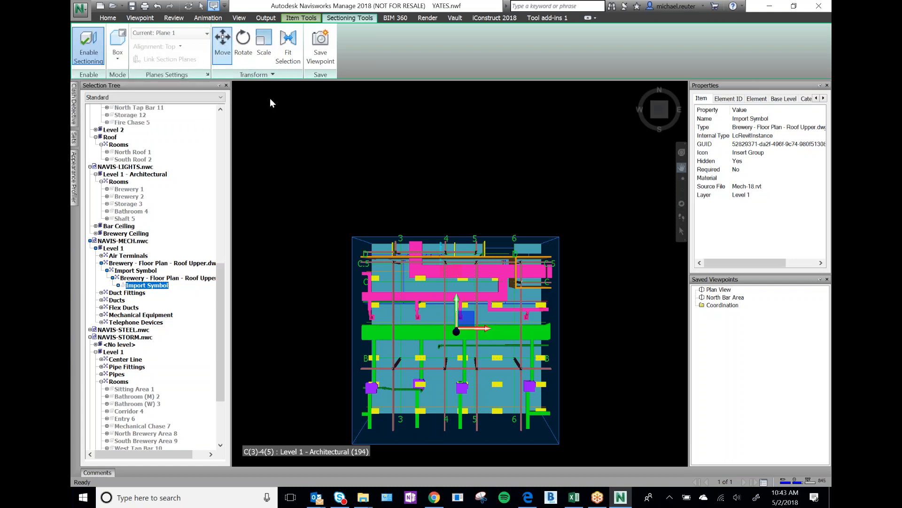
Scale the section box east-west to span grid lines 1 to 7 and enlarge it north-south
click(264, 49)
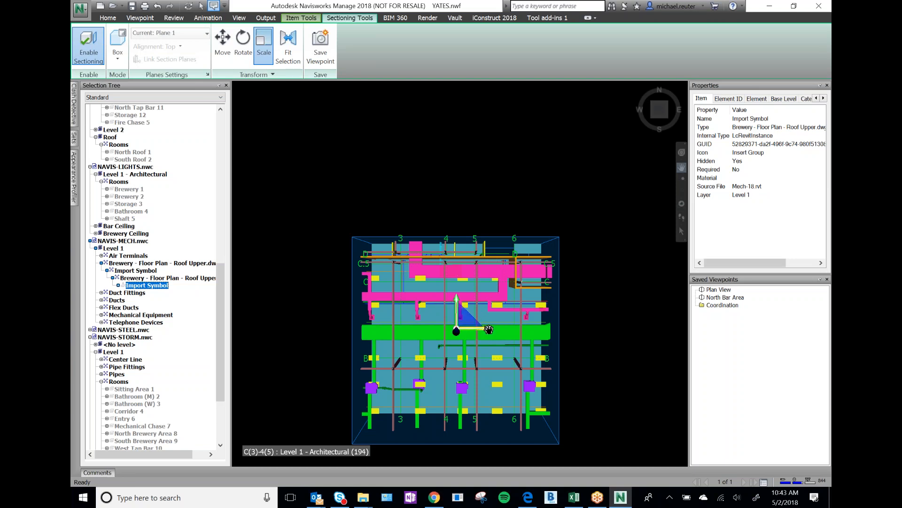
drag(497, 330, 483, 153)
scroll(483, 154, down, 4)
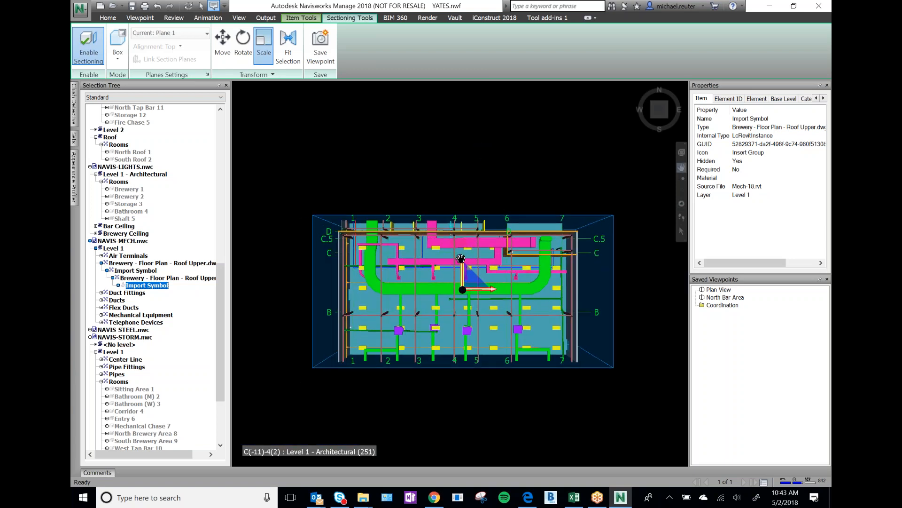
mouse_move(464, 260)
mouse_down()
mouse_move(466, 188)
mouse_move(470, 268)
mouse_move(474, 253)
mouse_up()
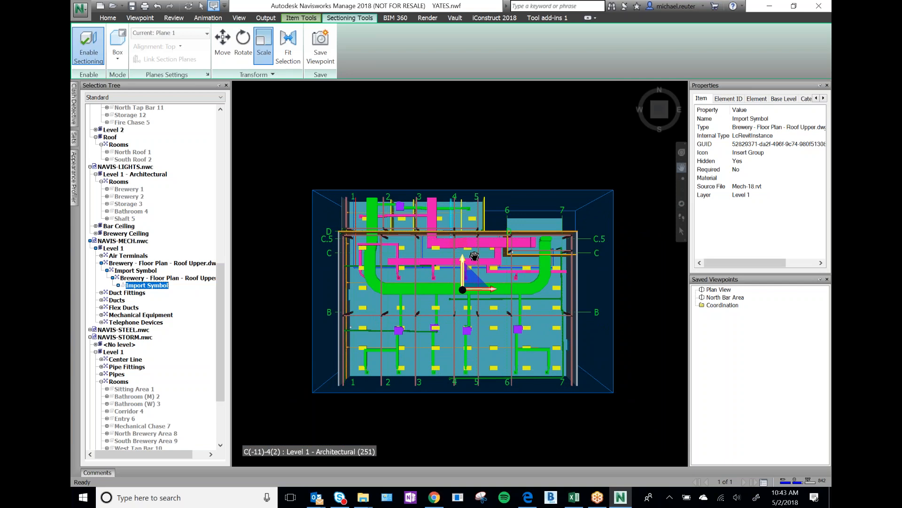
Move the enlarged section box south past grid line A, with its north side just beyond grid line D
click(224, 47)
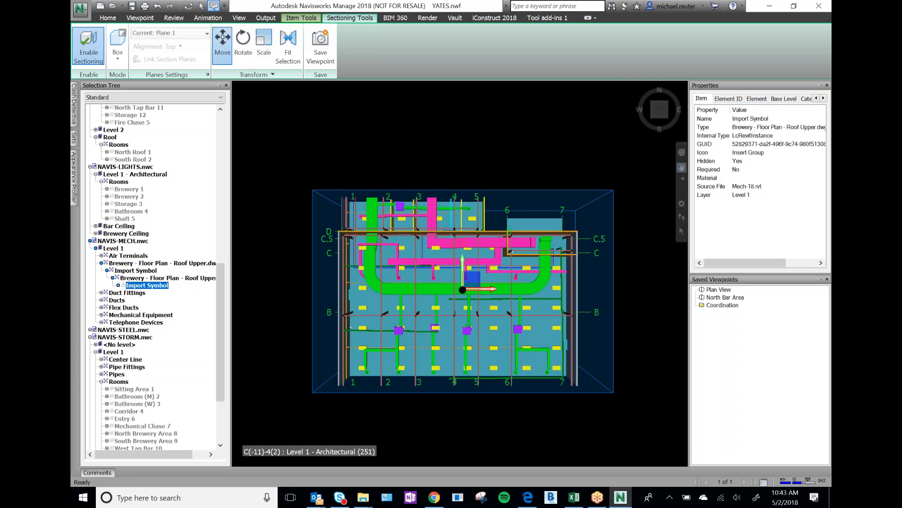
drag(460, 271, 466, 282)
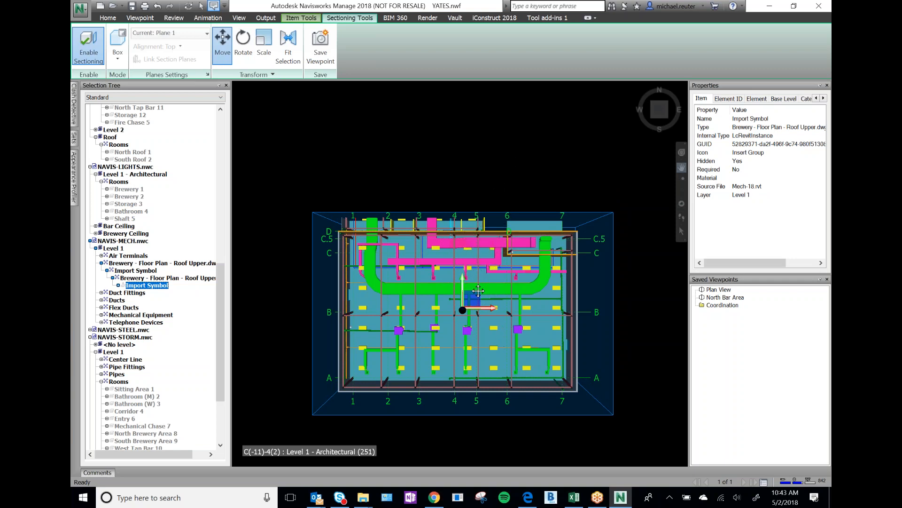
drag(463, 275, 467, 271)
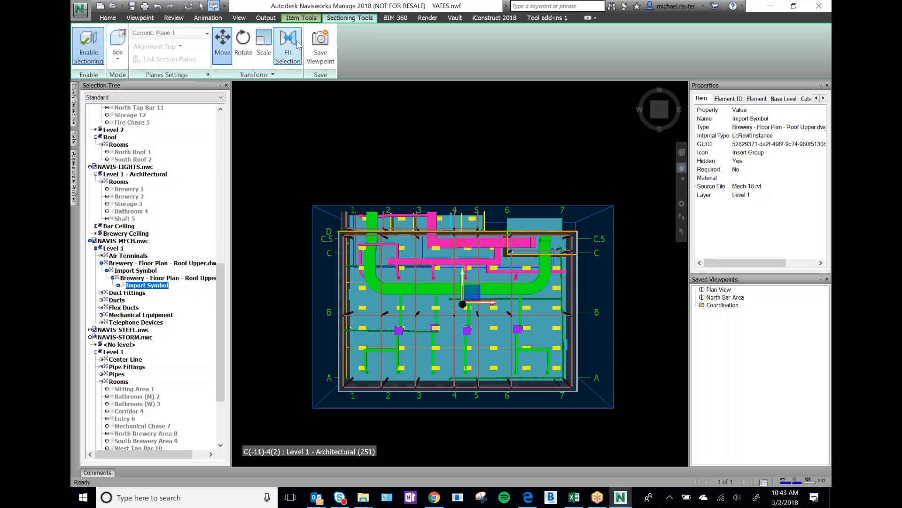
Save the sectioned view as a viewpoint named South Brewery Area
click(323, 51)
text(South Bre)
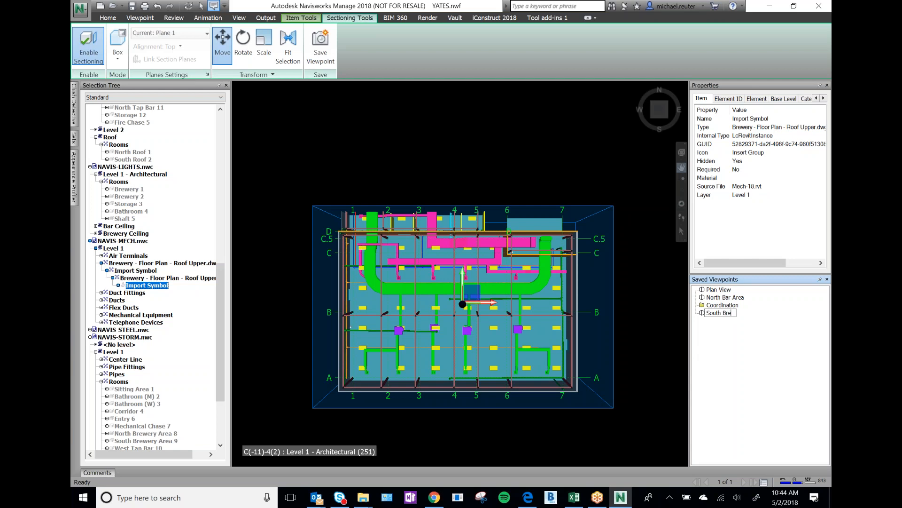
text(wery Area)
key(Return)
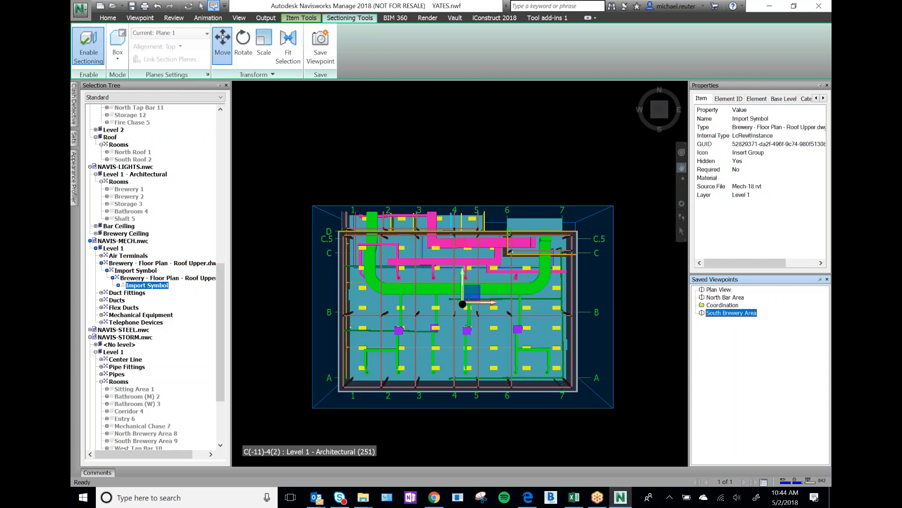
Reorder the saved viewpoints so North Bar Area and South Brewery Area follow Plan View, above the Coordination folder
click(713, 314)
click(701, 313)
drag(723, 299, 695, 305)
key(ctrl)
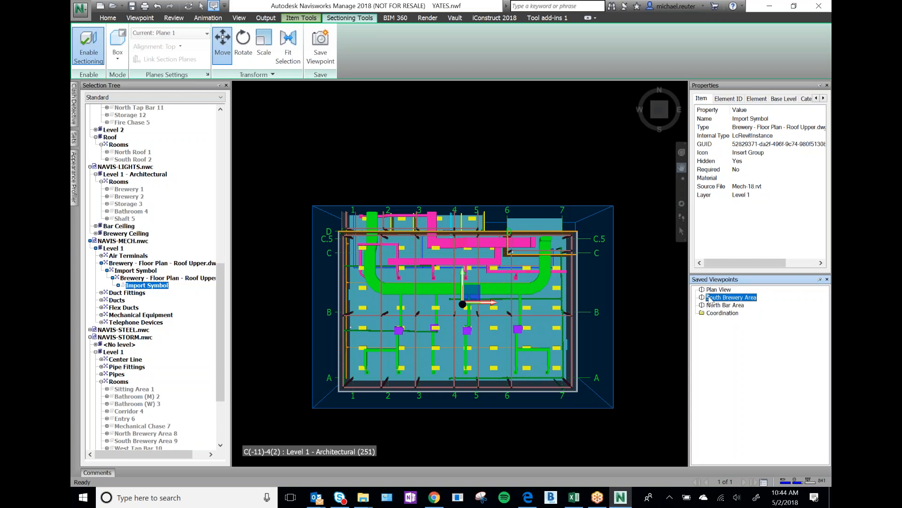
click(714, 303)
click(709, 305)
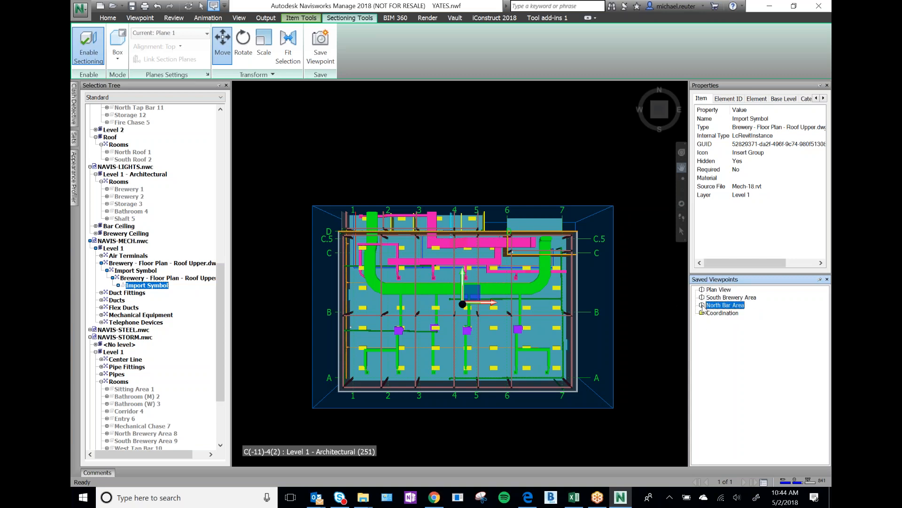
drag(711, 306, 712, 297)
Compare the saved Plan View, North Bar Area and South Brewery Area viewpoints by switching between them, ending on Plan View
click(719, 290)
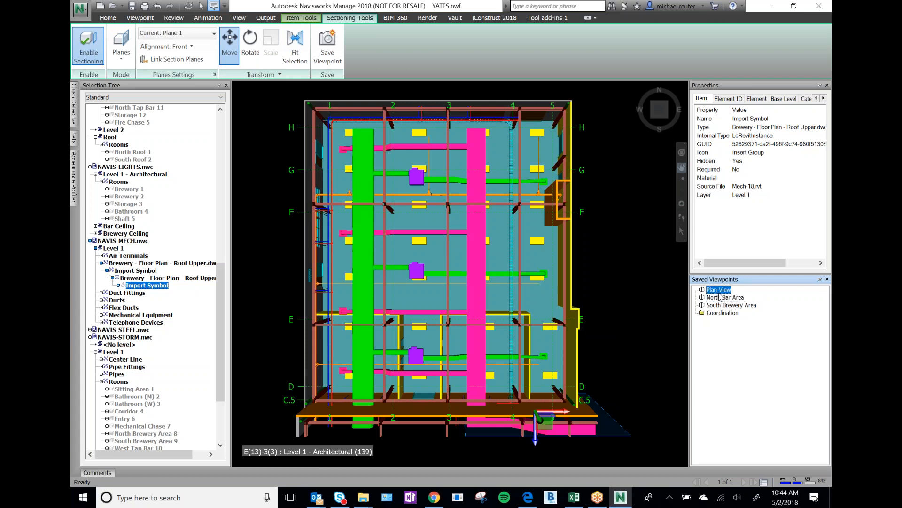
click(720, 298)
click(720, 305)
click(723, 314)
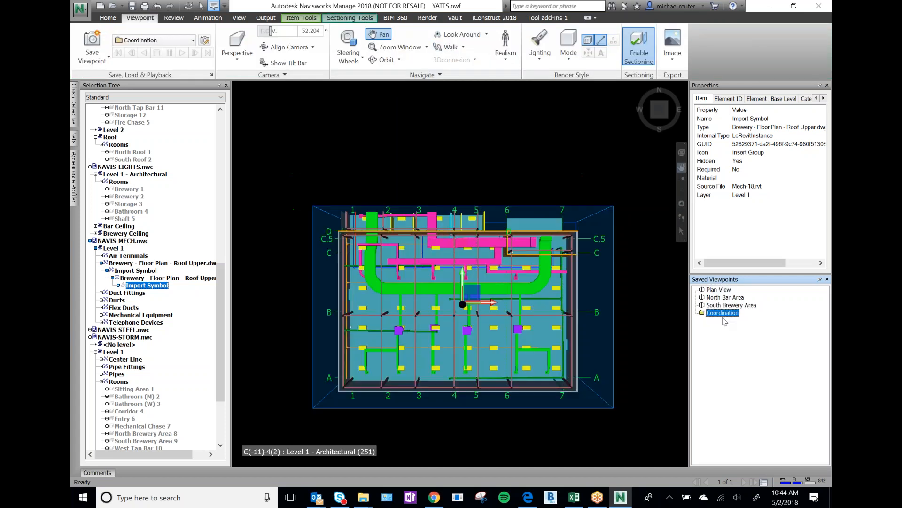
key(Up)
key(Up)
key(Up)
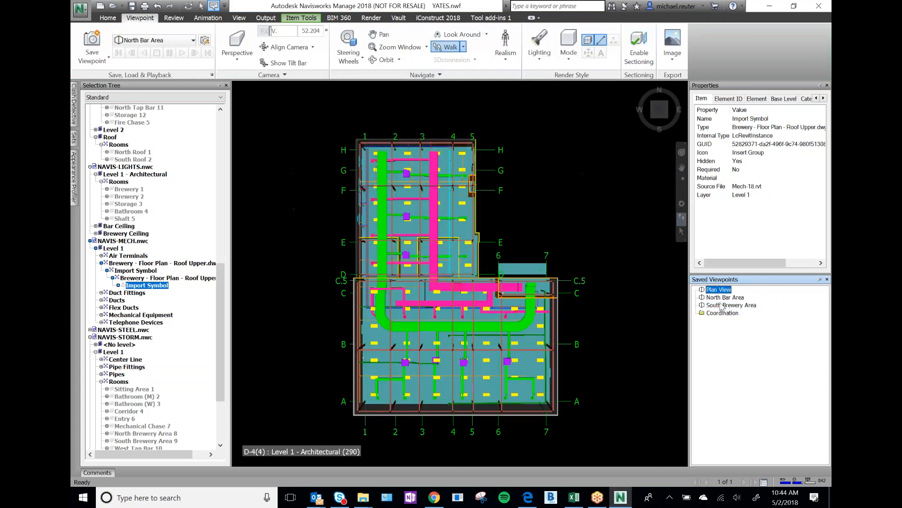
click(723, 306)
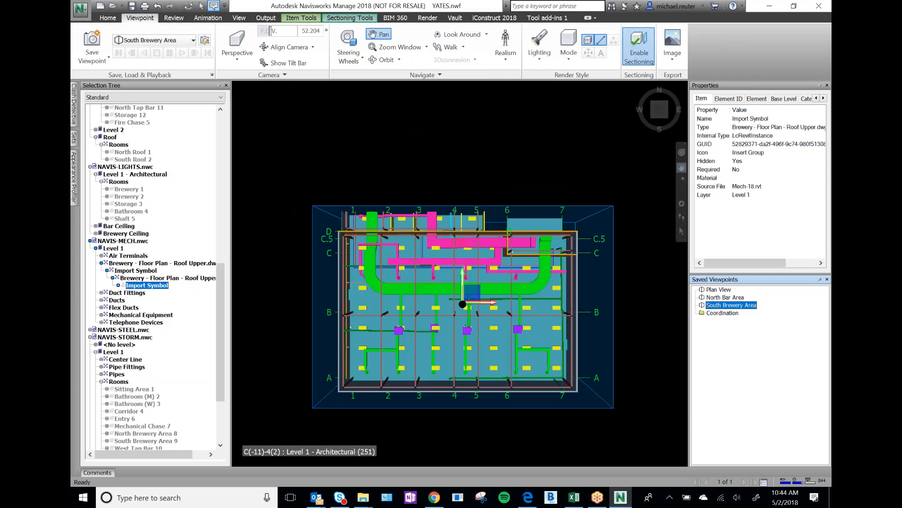
click(721, 290)
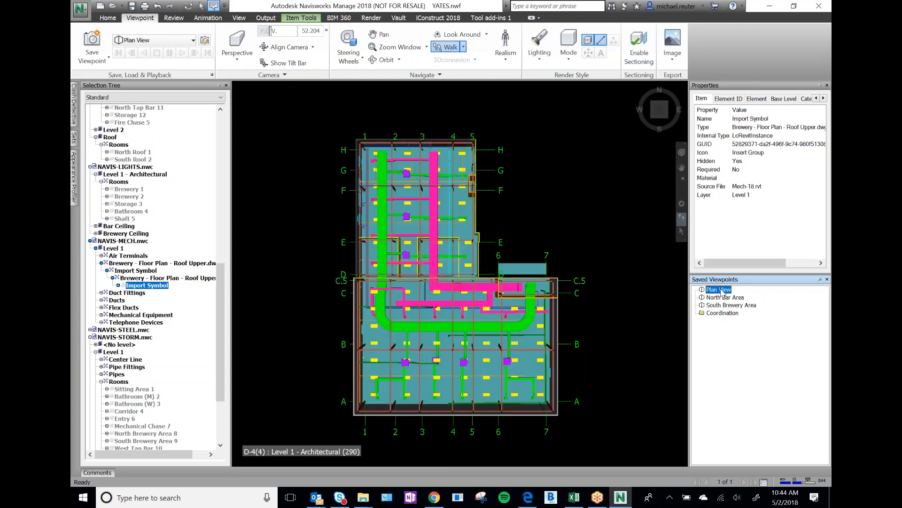
Section the Plan View in Box mode and move the box north and east to span grid lines 4 to 7
click(644, 51)
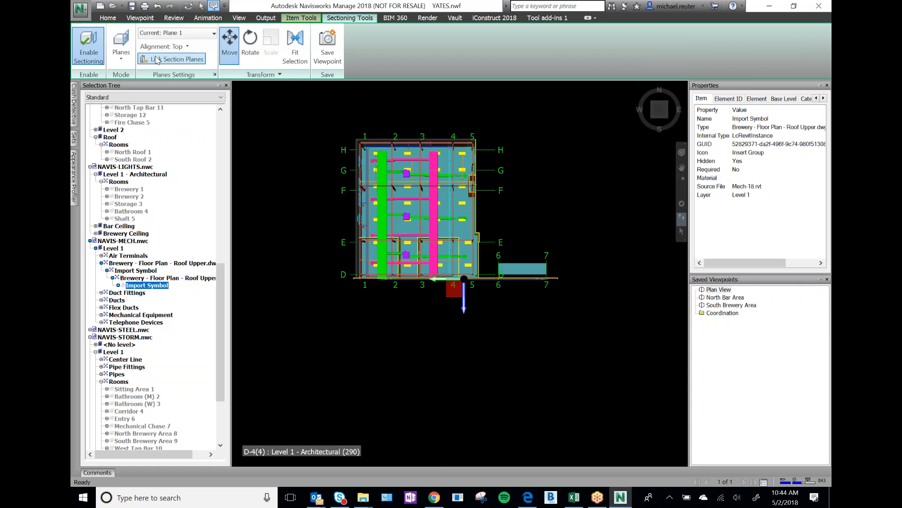
click(121, 52)
click(128, 102)
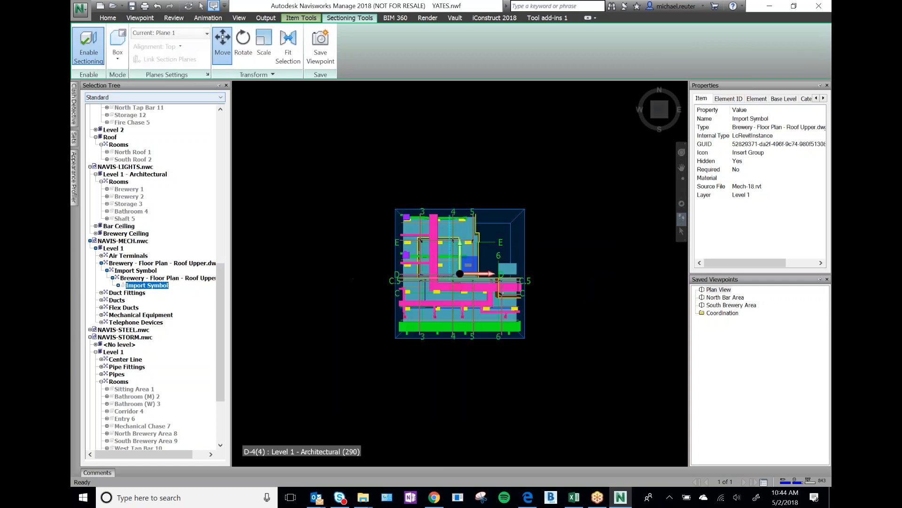
drag(459, 246, 459, 230)
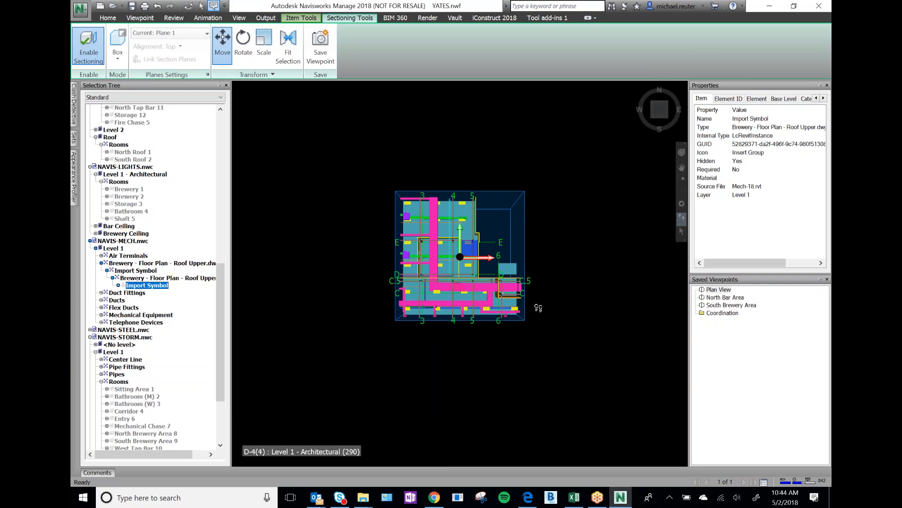
drag(487, 258, 535, 259)
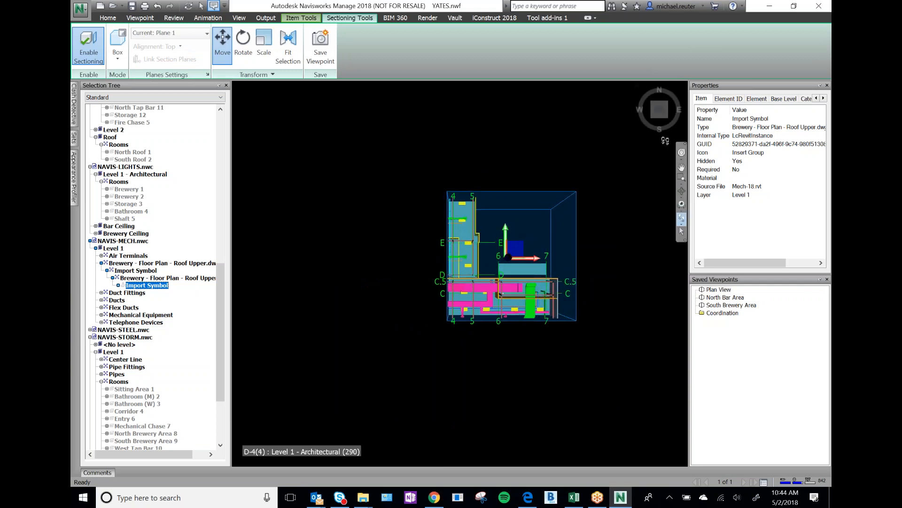
Select the W12X26 steel beams along the north and east sides of the room between grid lines 6 and 7
scroll(510, 299, up, 5)
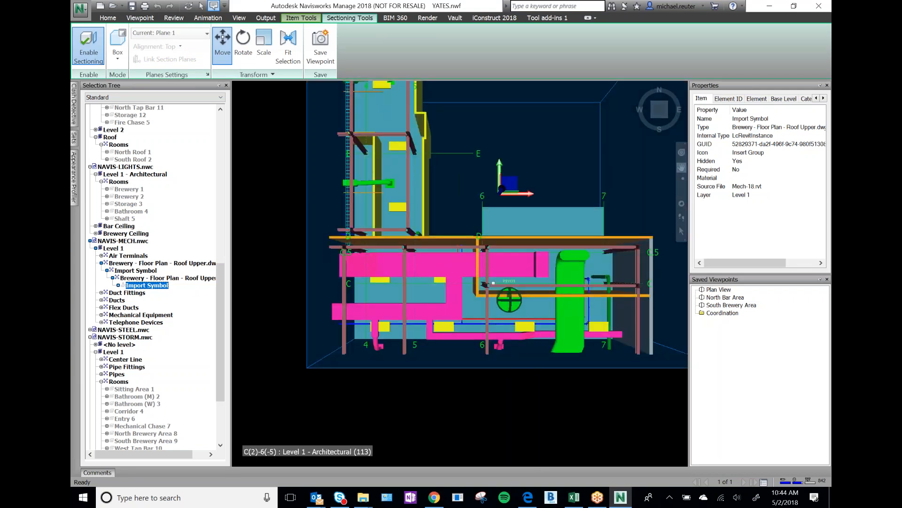
click(637, 273)
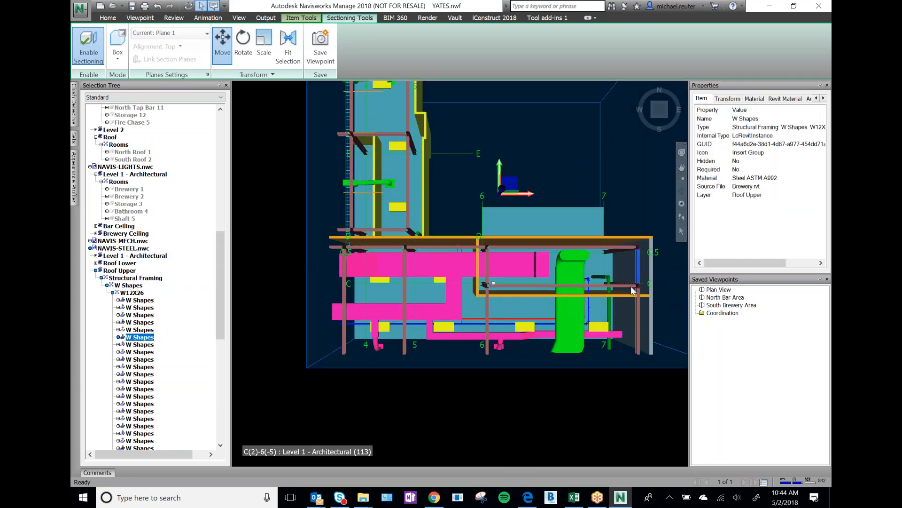
ctrl+click(631, 287)
ctrl+click(487, 265)
ctrl+click(515, 247)
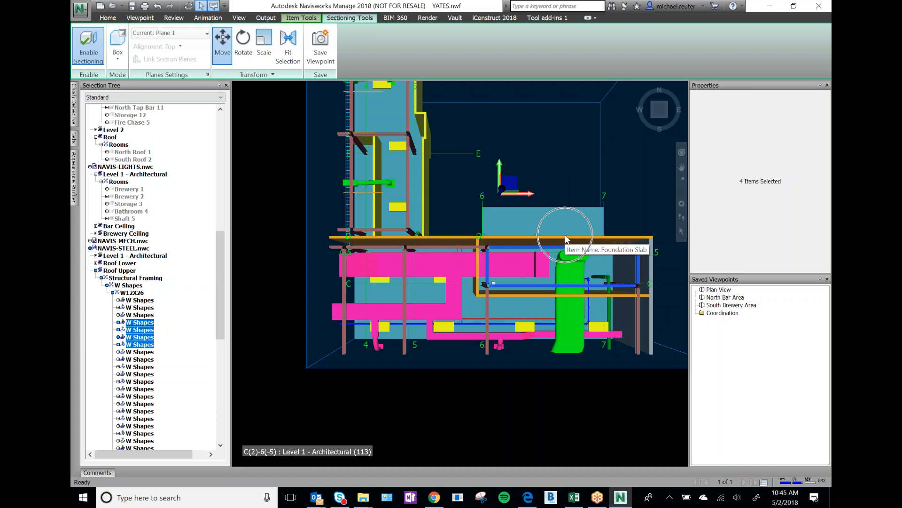
ctrl+click(540, 285)
ctrl+click(541, 285)
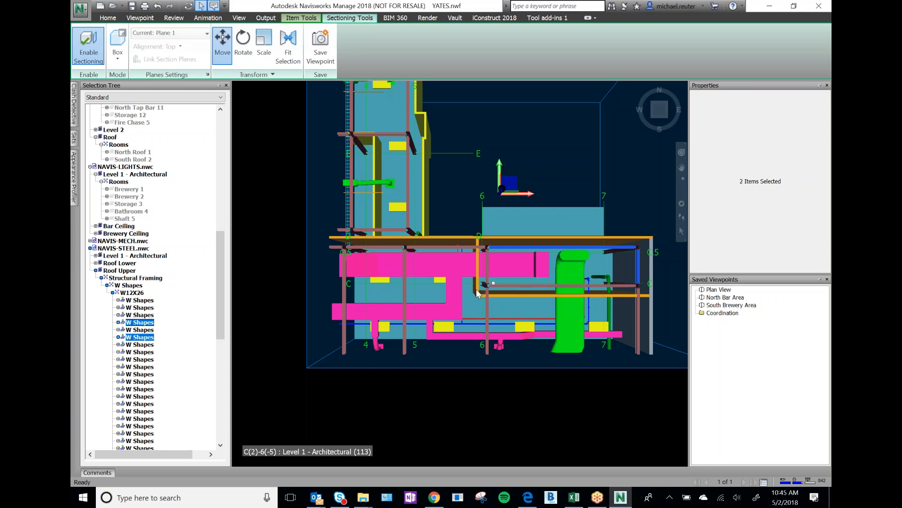
Add the room's two 6 1/8" partition walls and the green oval duct to the selection and fit the section box to it
ctrl+click(477, 288)
ctrl+click(505, 295)
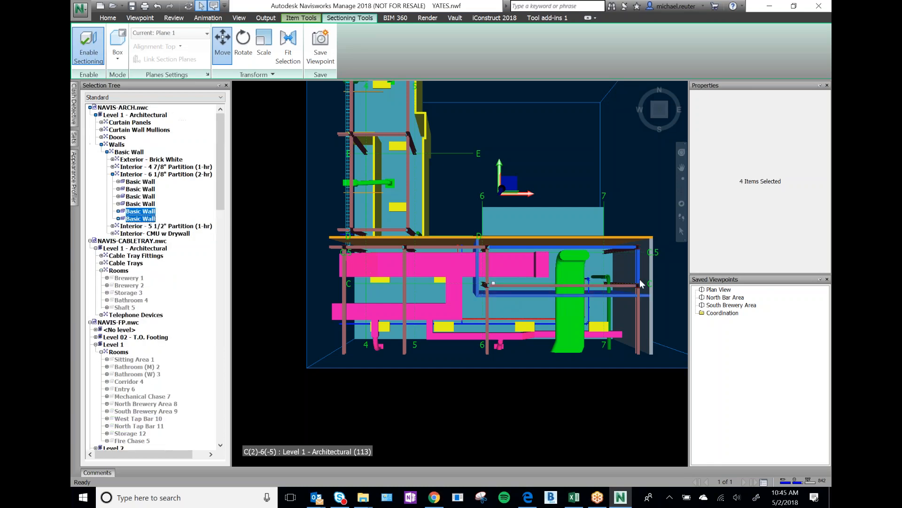
ctrl+click(578, 256)
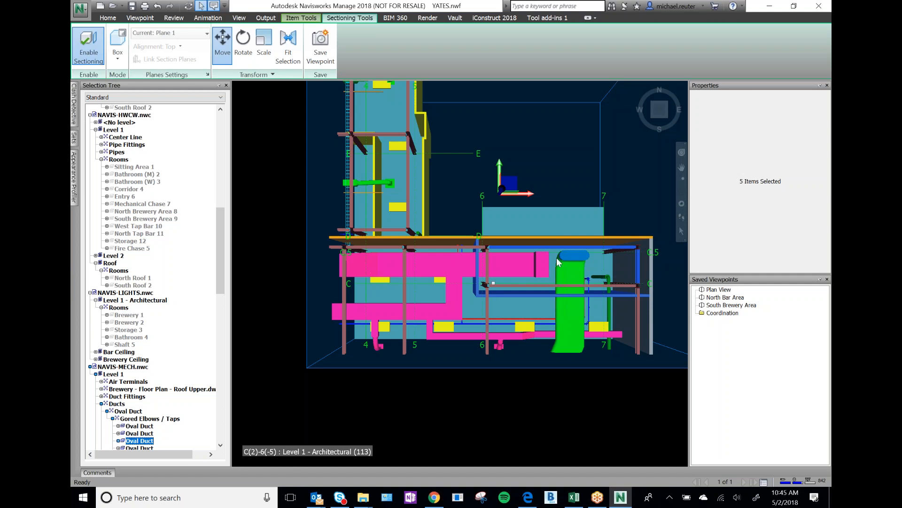
click(294, 43)
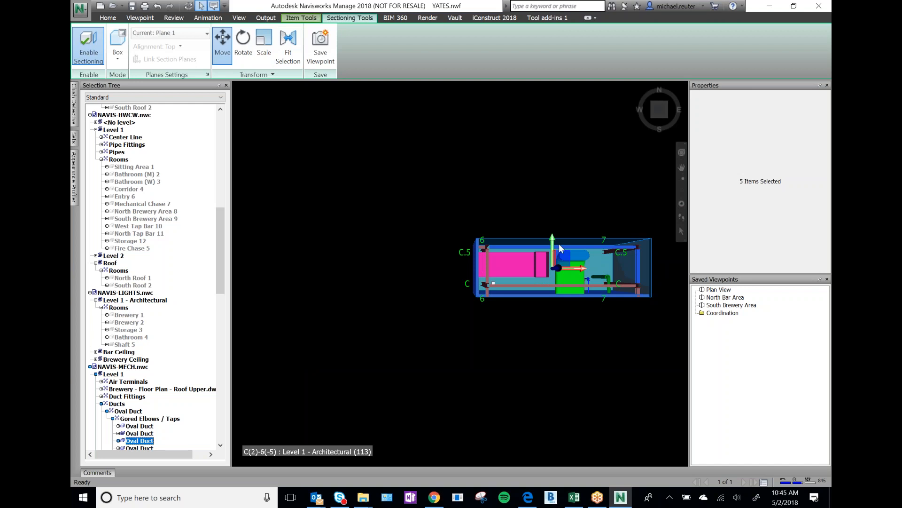
Move the fitted section box slightly north and scale it north-south and east-west to enclose the room's surrounding walls
drag(552, 237, 553, 236)
click(264, 44)
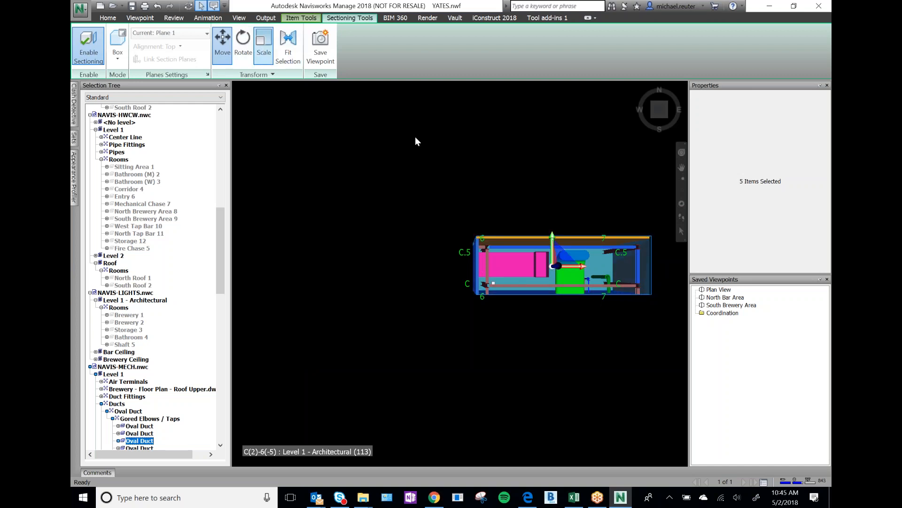
drag(552, 234, 562, 234)
drag(582, 266, 588, 268)
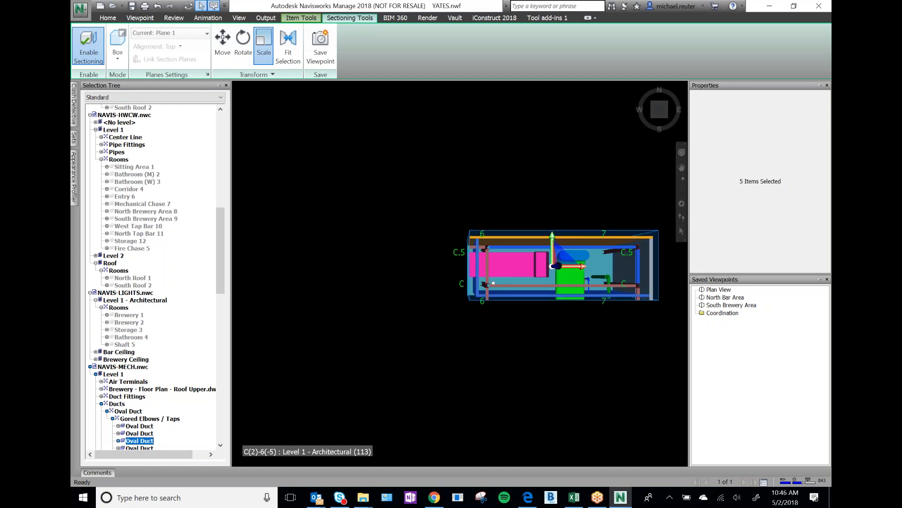
drag(553, 236, 554, 234)
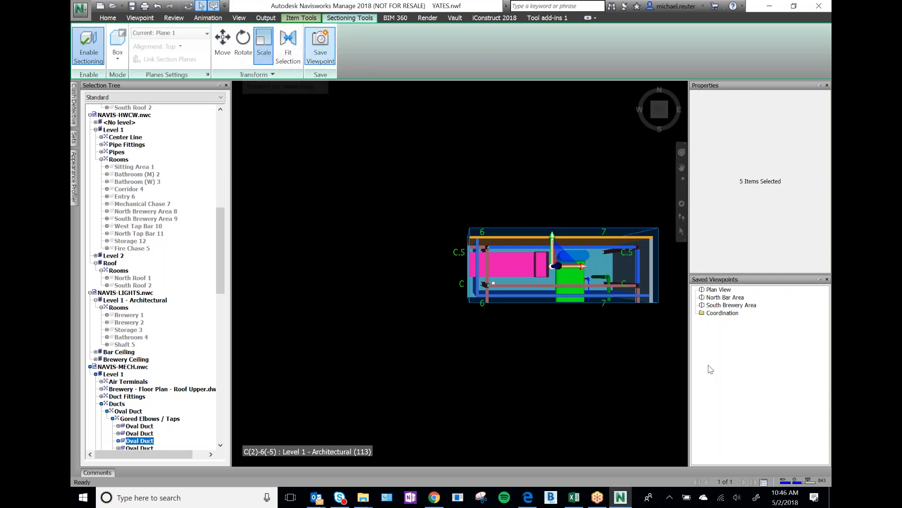
Save the sectioned room as a viewpoint named Mech Shaft Section and place it above the Coordination folder
right_click(734, 360)
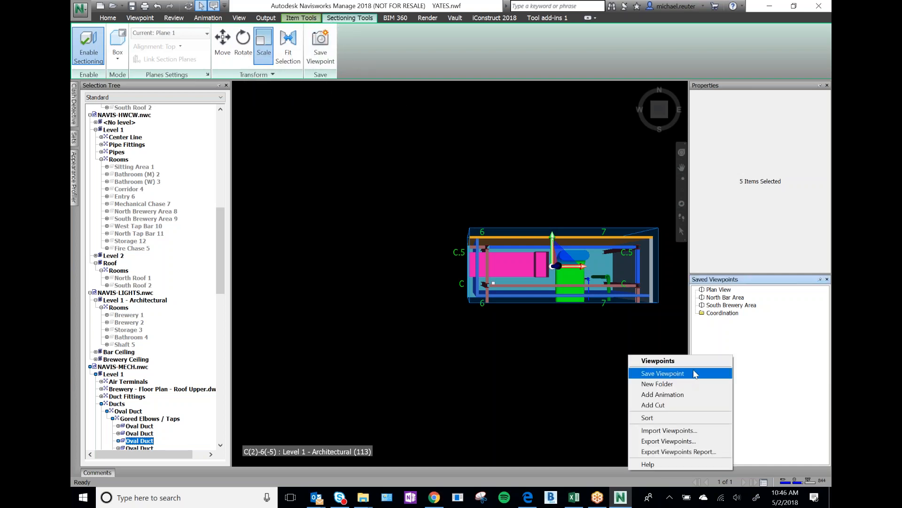
right_click(740, 347)
right_click(740, 347)
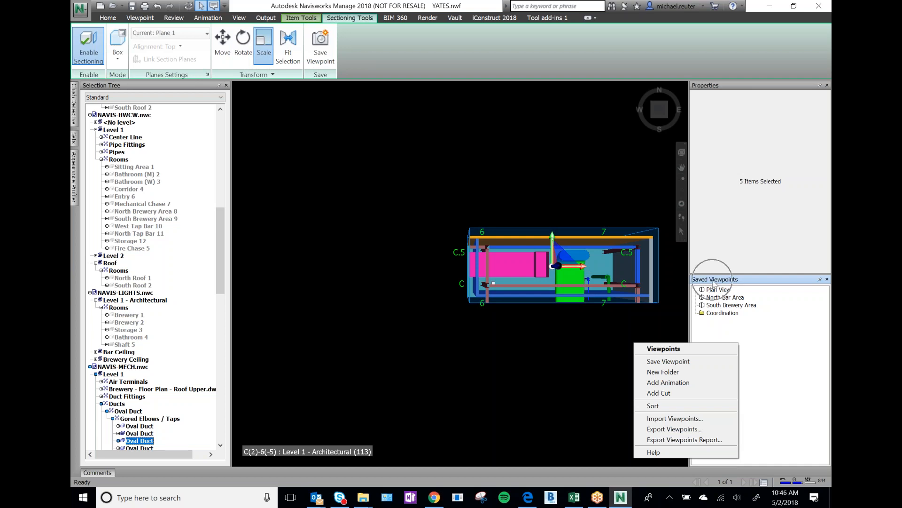
right_click(756, 353)
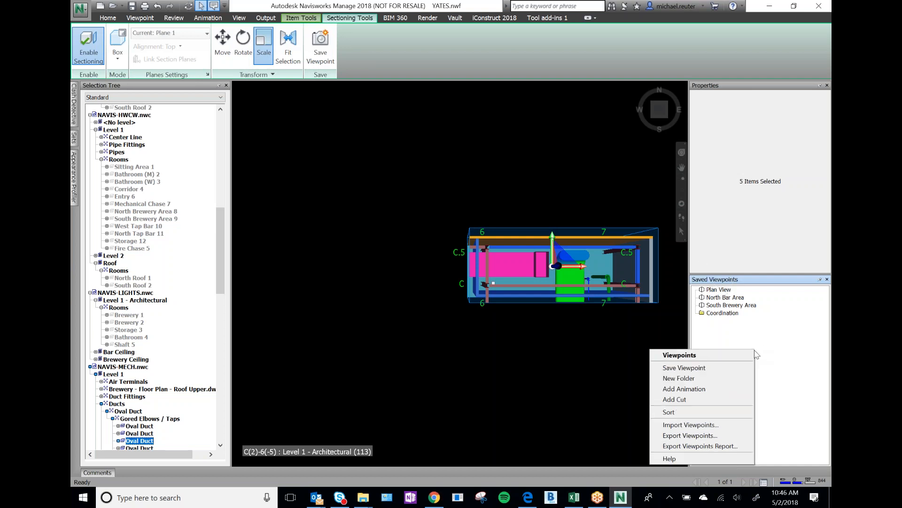
click(705, 368)
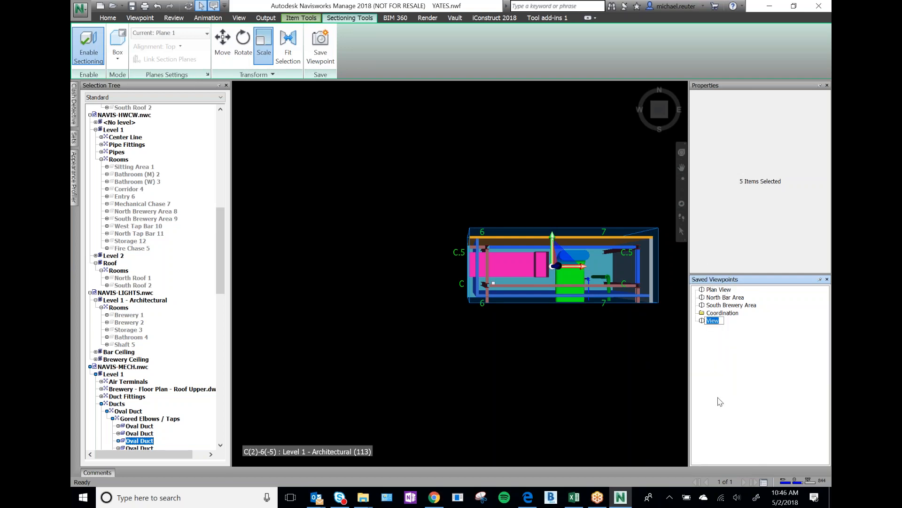
text(Mech Shaft Section)
key(Return)
drag(706, 322, 717, 303)
Review the South Brewery Area, Plan View and North Bar Area viewpoints, and return to Mech Shaft Section
click(715, 313)
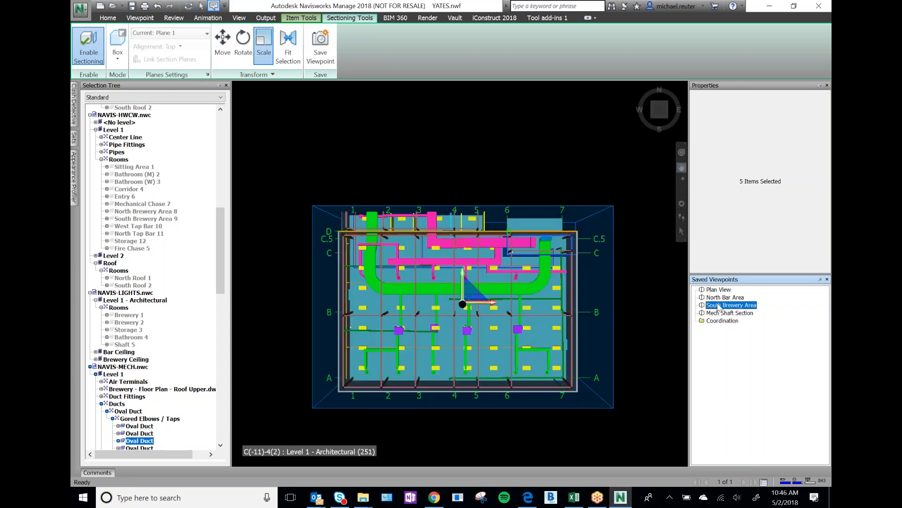
click(727, 290)
click(723, 299)
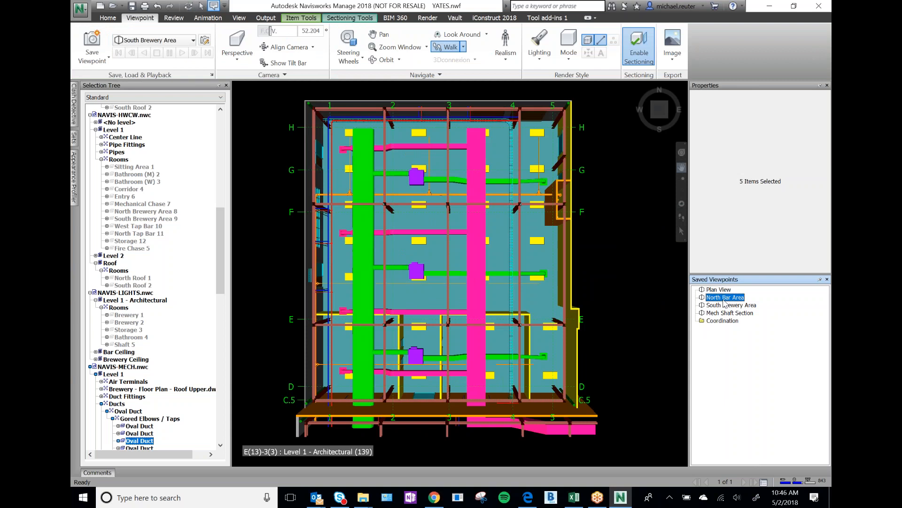
click(731, 313)
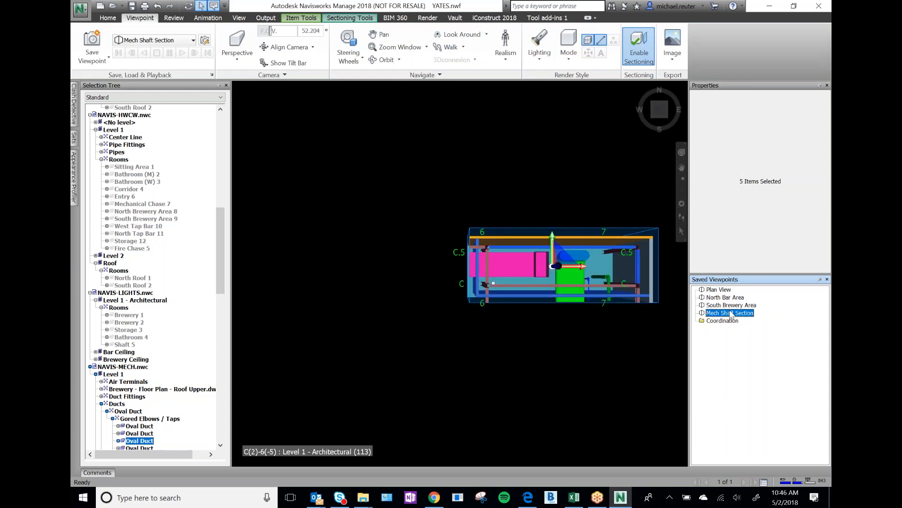
Clear the item selection and hide the section box gizmo in the Mech Shaft Section
click(821, 320)
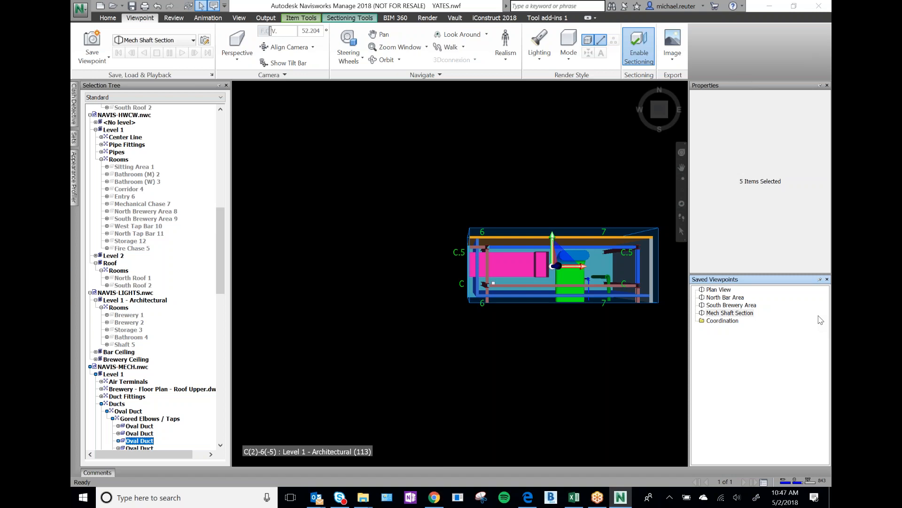
click(550, 171)
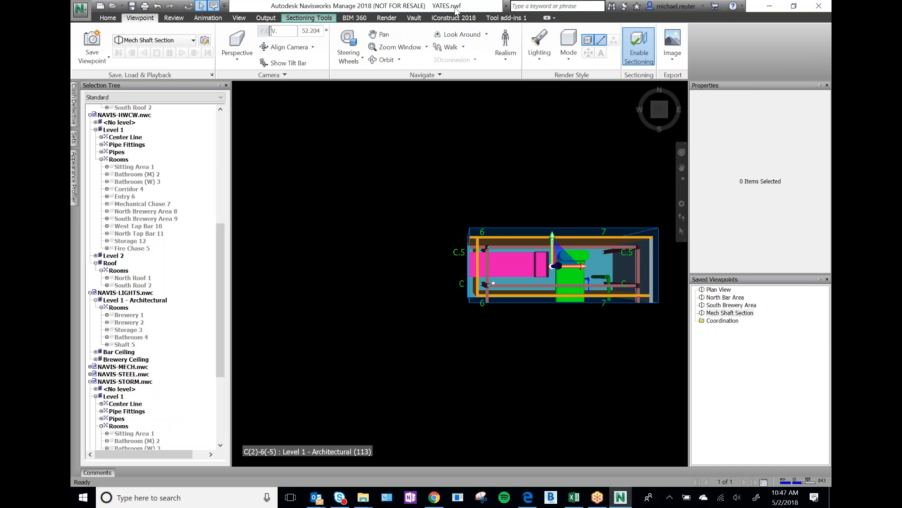
click(639, 45)
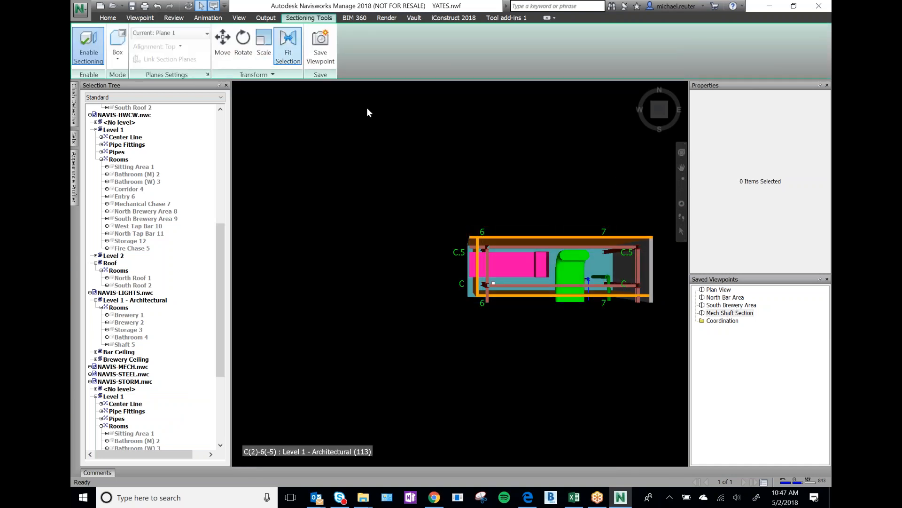
Compare the South Brewery Area, North Bar Area and Plan View viewpoints, ending on Mech Shaft Section
click(718, 305)
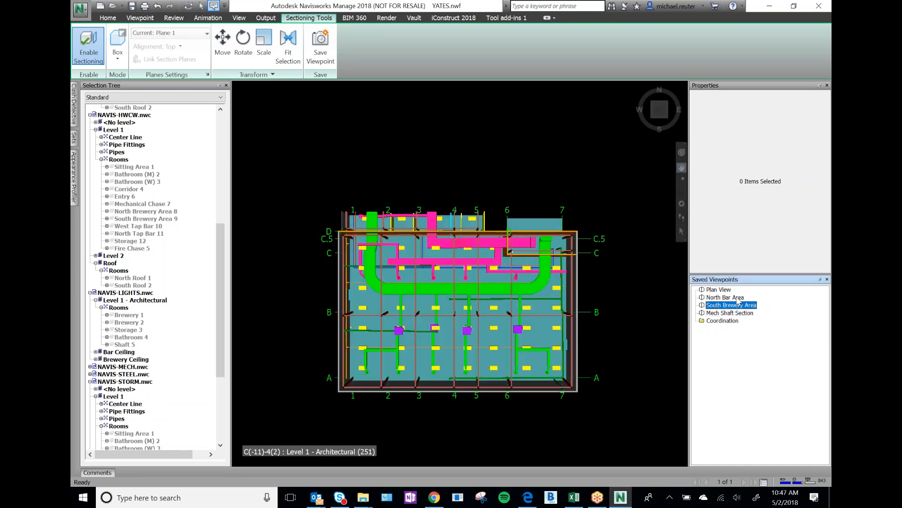
click(725, 297)
key(Up)
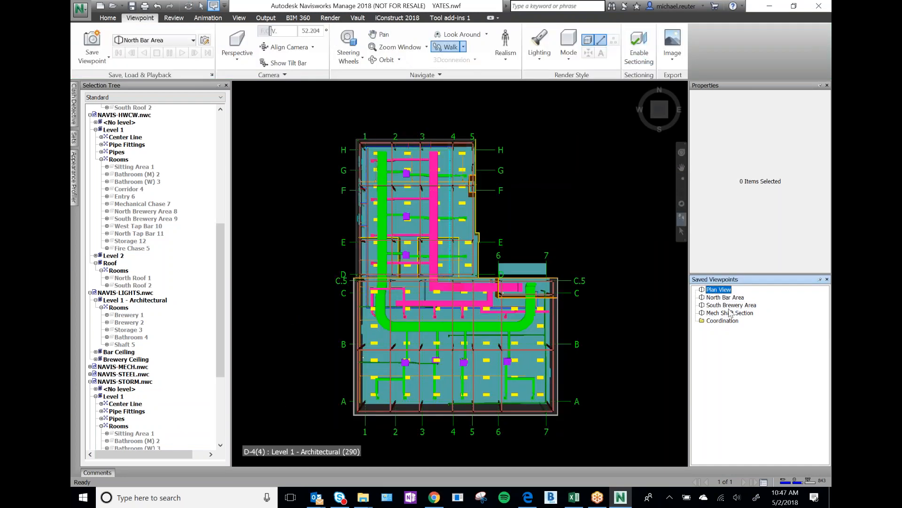
click(731, 313)
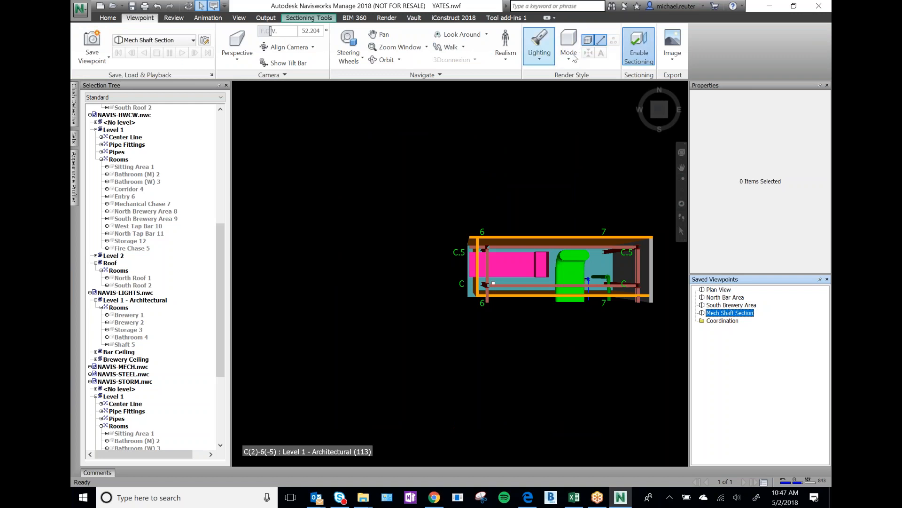
Turn the mechanical shaft to a corner view and scale its section box slightly taller
click(308, 18)
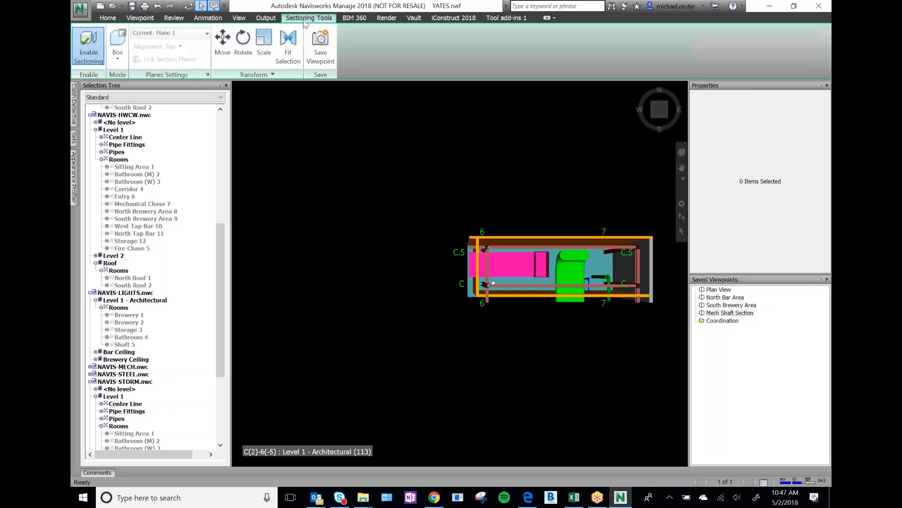
click(118, 58)
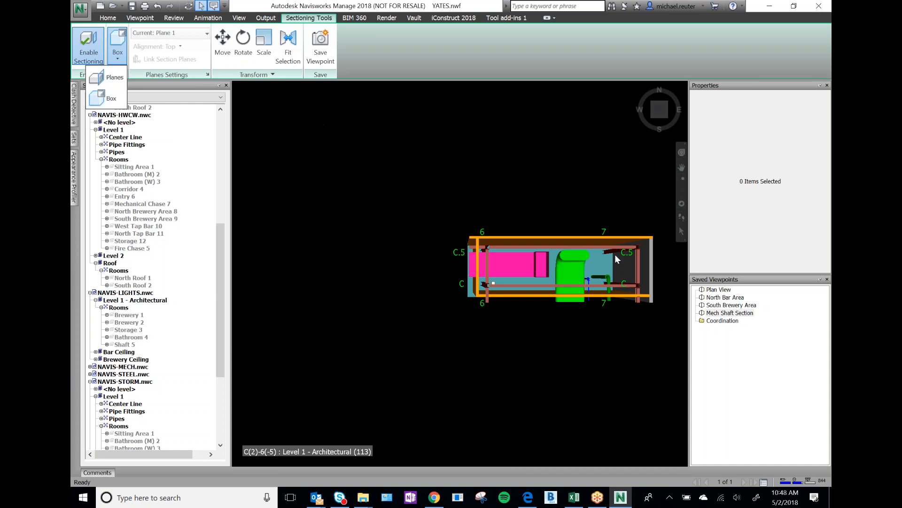
click(664, 117)
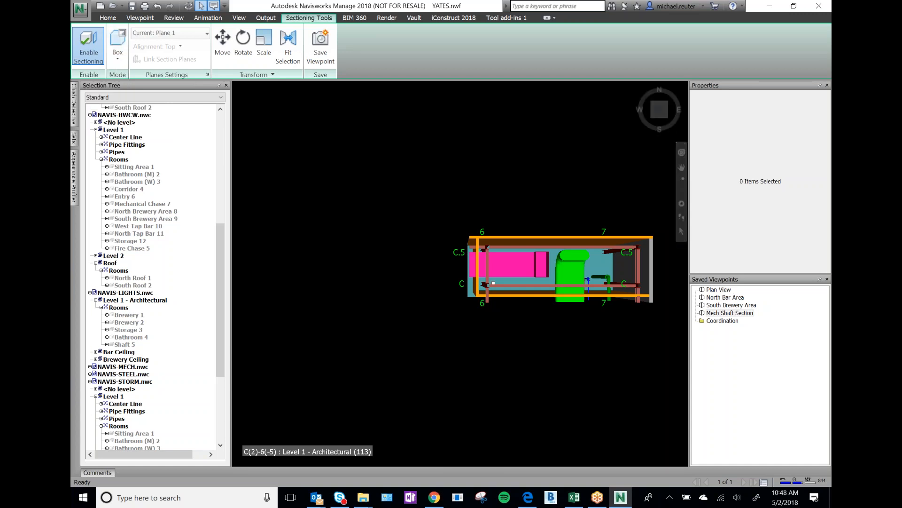
click(664, 117)
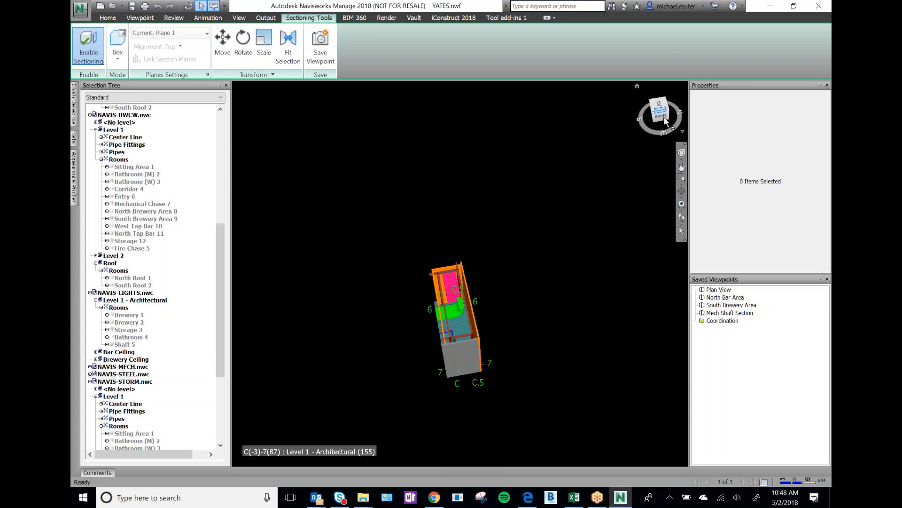
click(663, 117)
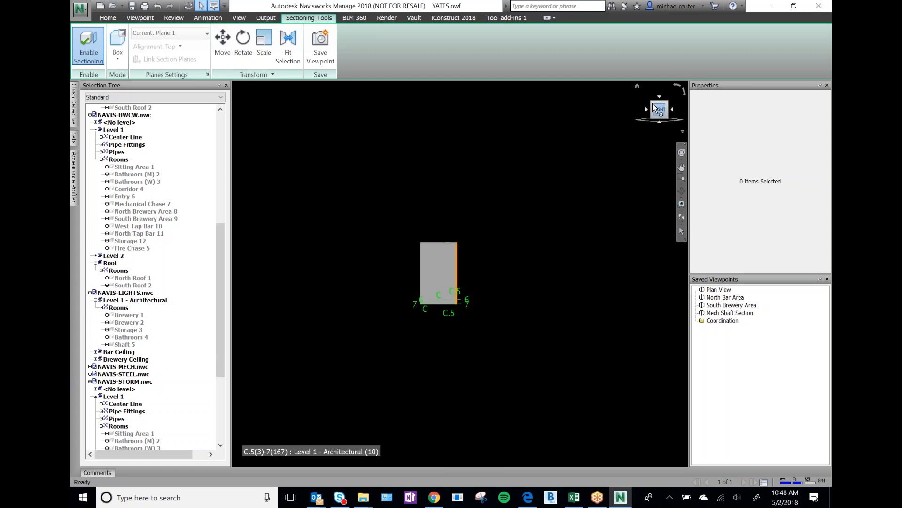
click(654, 103)
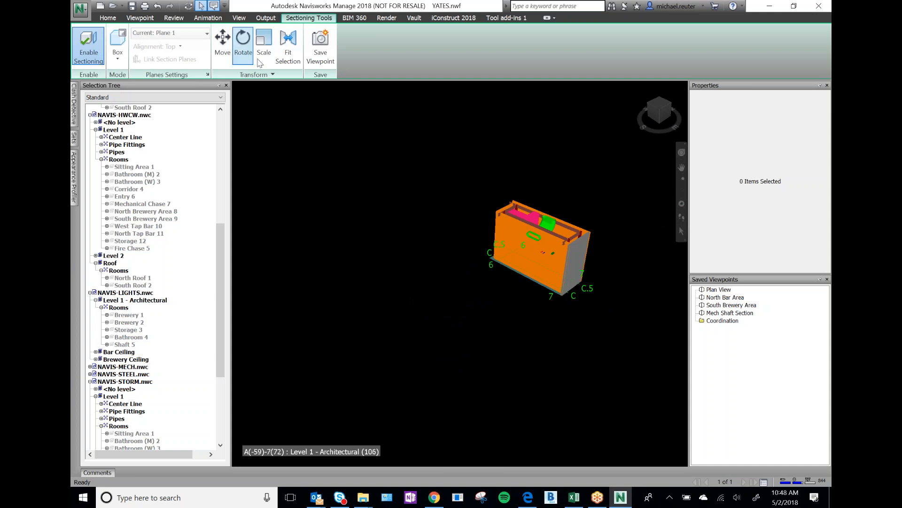
click(263, 49)
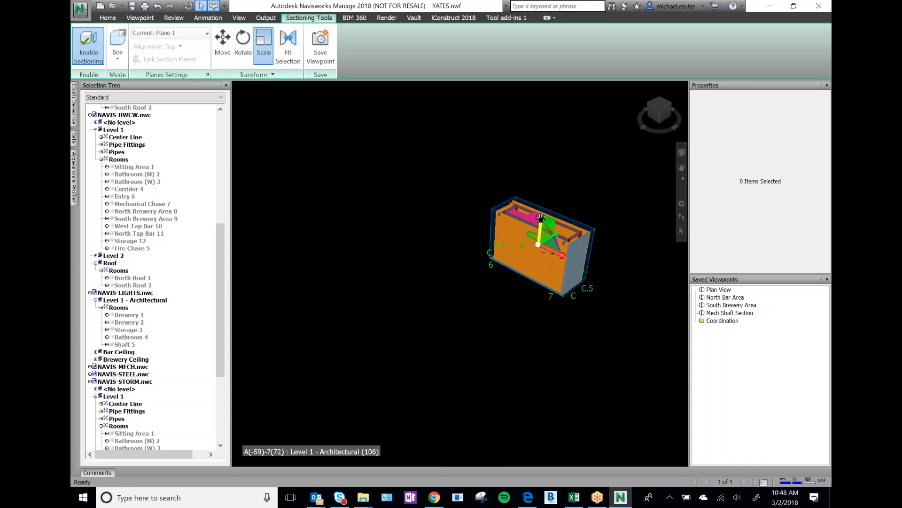
drag(539, 213, 542, 210)
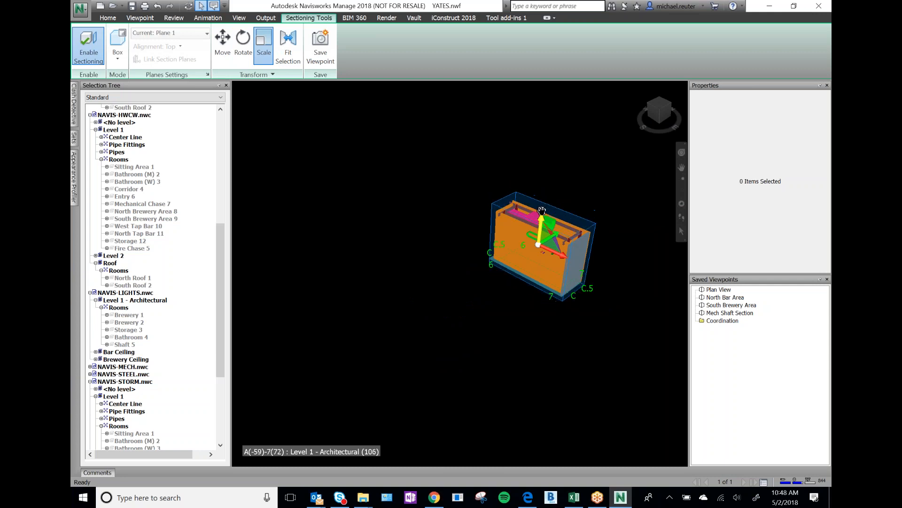
Move the shaft's section box up and back down, and scale it taller vertically before hiding its gizmo
click(223, 45)
drag(540, 218, 548, 163)
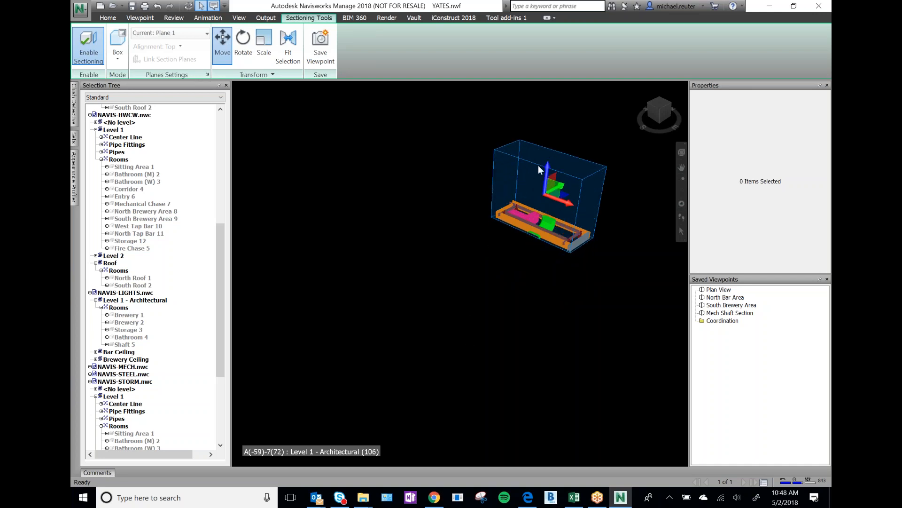
drag(545, 181, 537, 223)
click(264, 45)
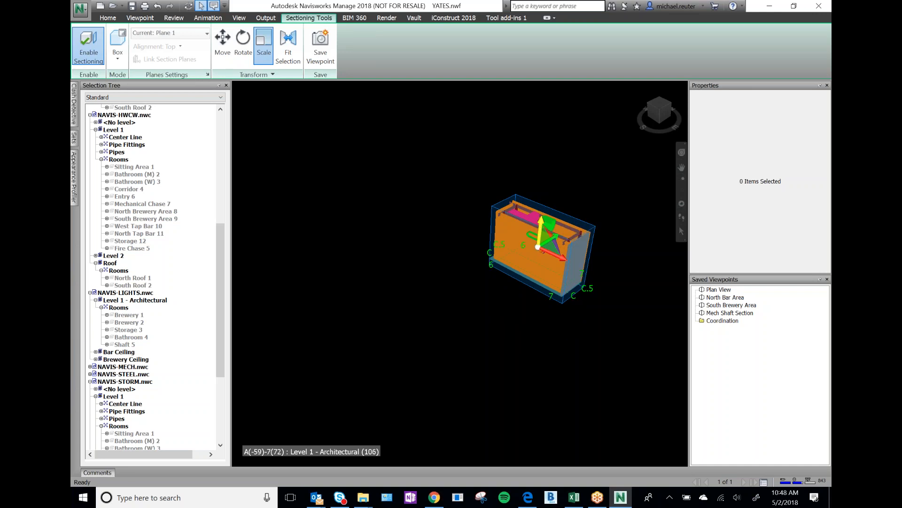
mouse_move(542, 223)
mouse_down()
mouse_move(552, 165)
mouse_move(556, 227)
mouse_up()
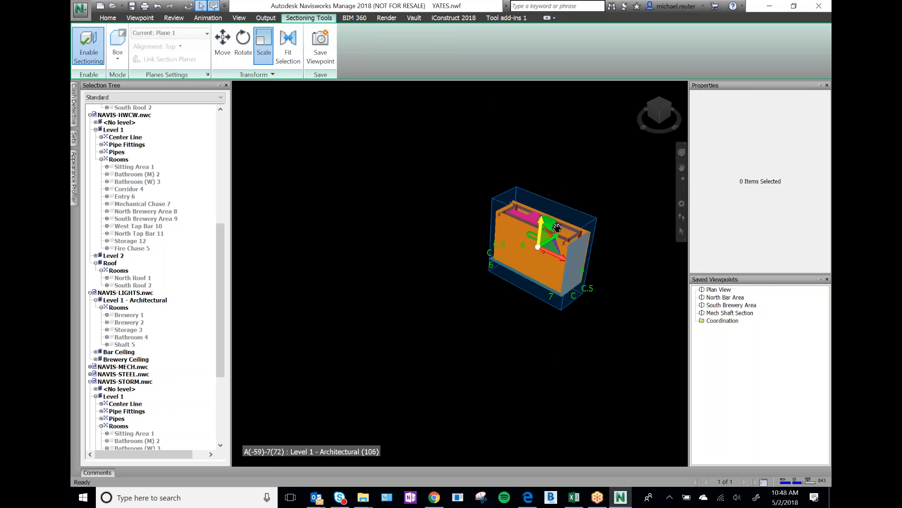
click(264, 47)
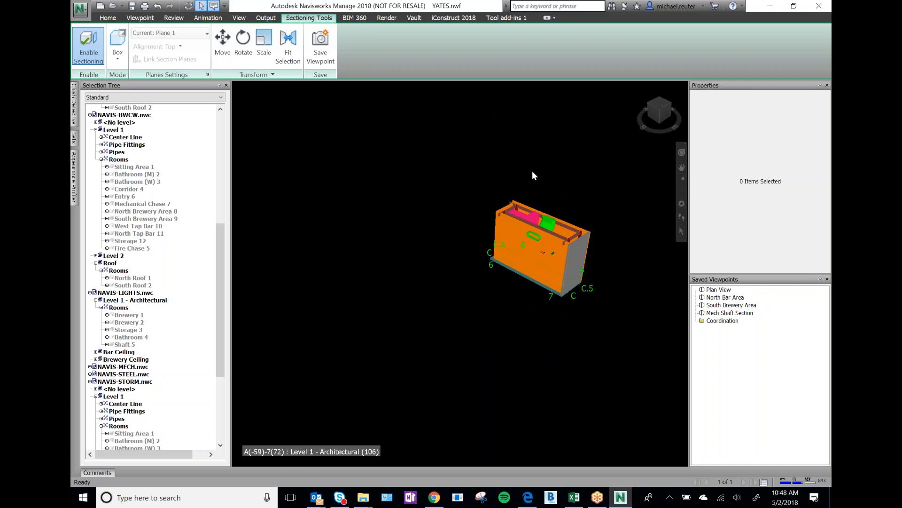
Review the Plan View, South Brewery Area and North Bar Area viewpoints, ending on the Plan View
click(719, 290)
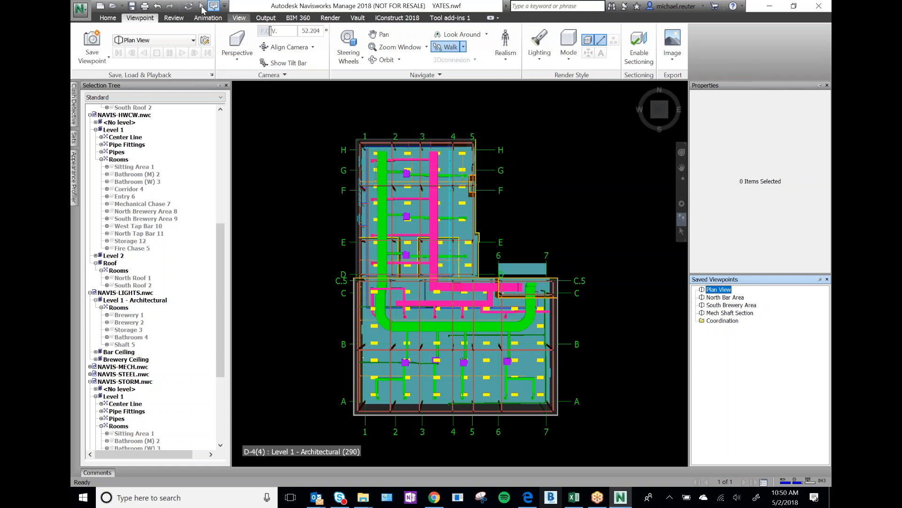
click(173, 18)
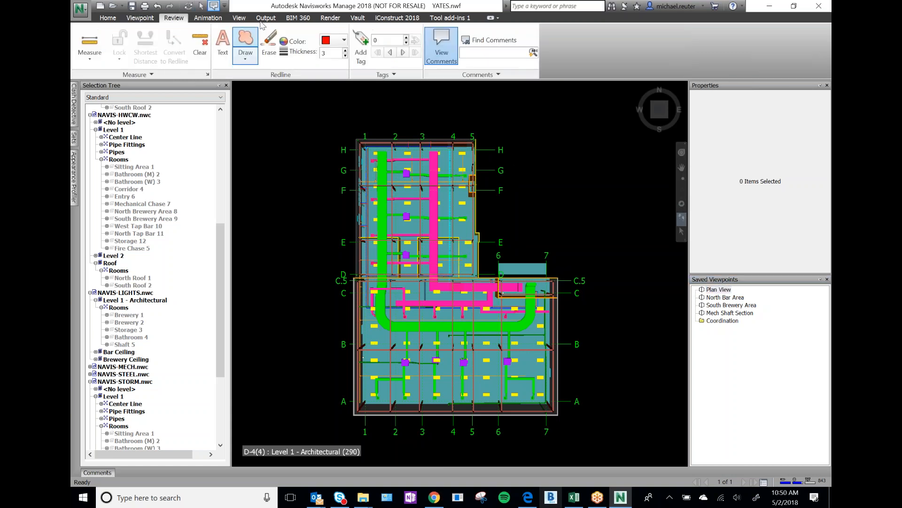
click(237, 19)
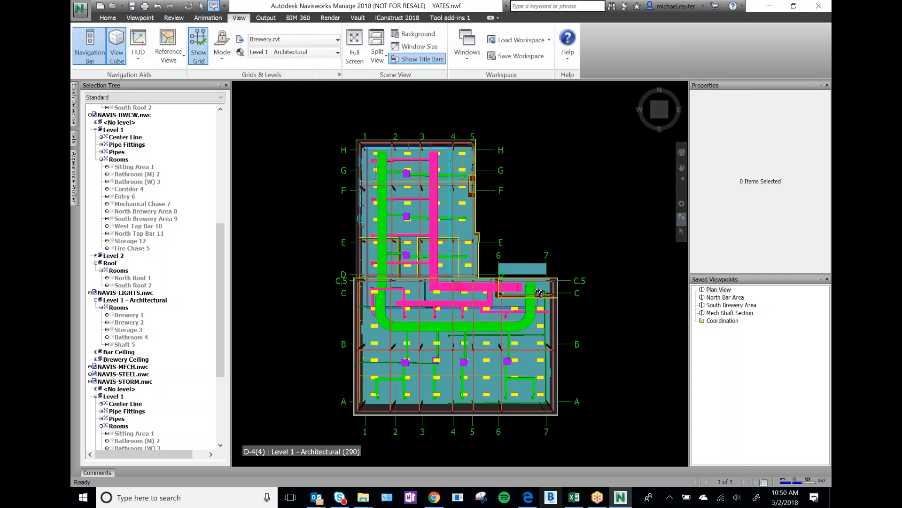
mouse_move(540, 292)
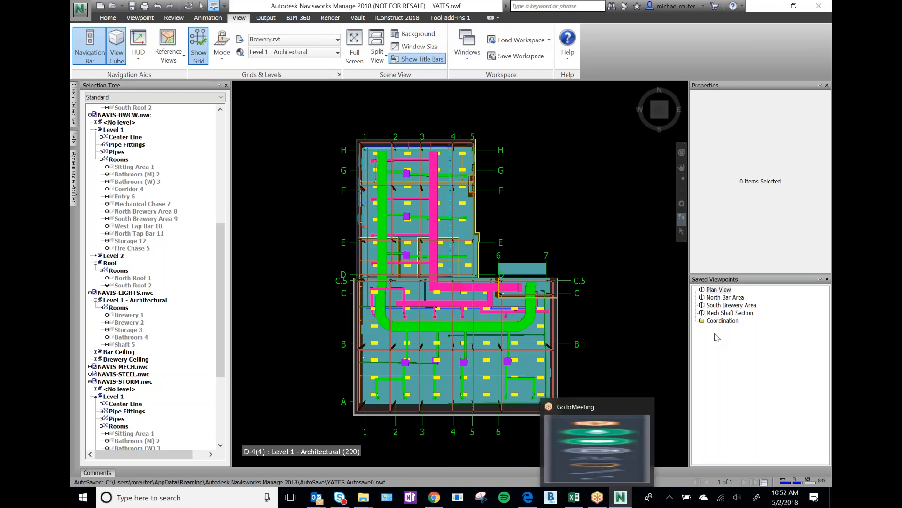
click(731, 304)
click(730, 298)
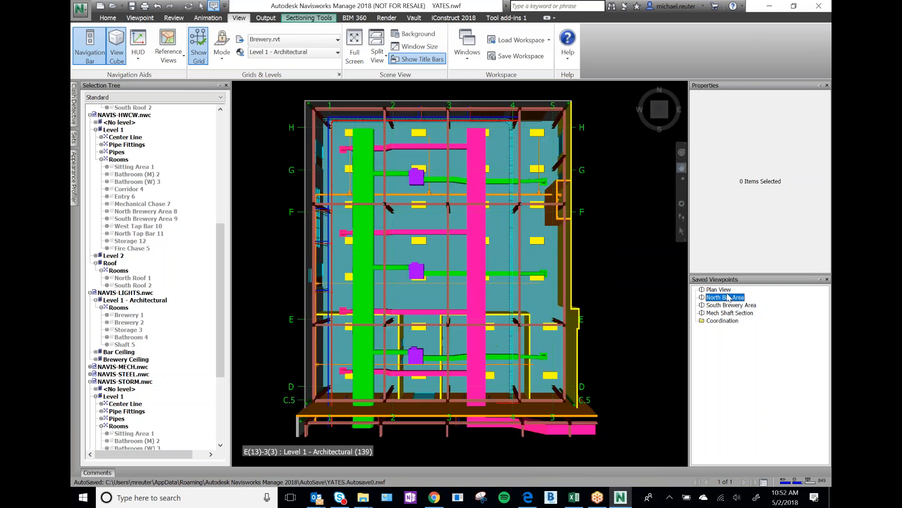
click(728, 289)
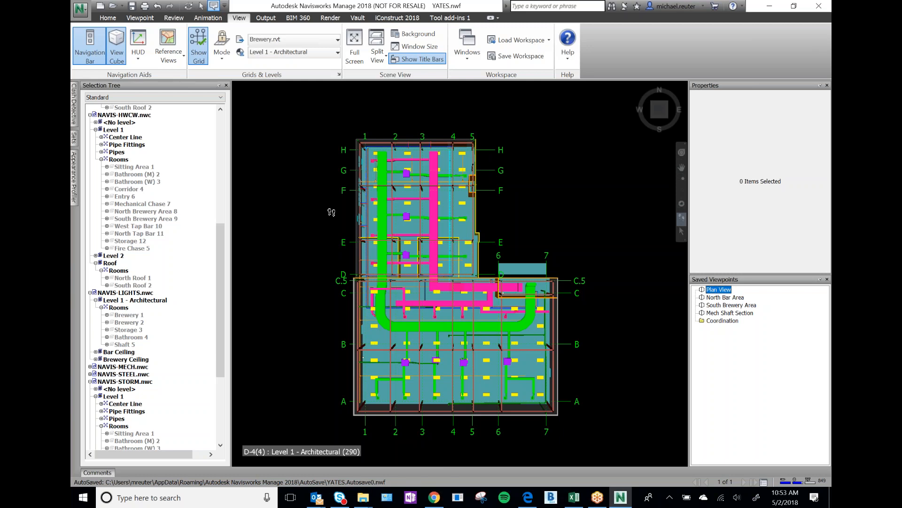
Save the model file and show the Selection Inspector, placing it higher over the Plan View
click(134, 8)
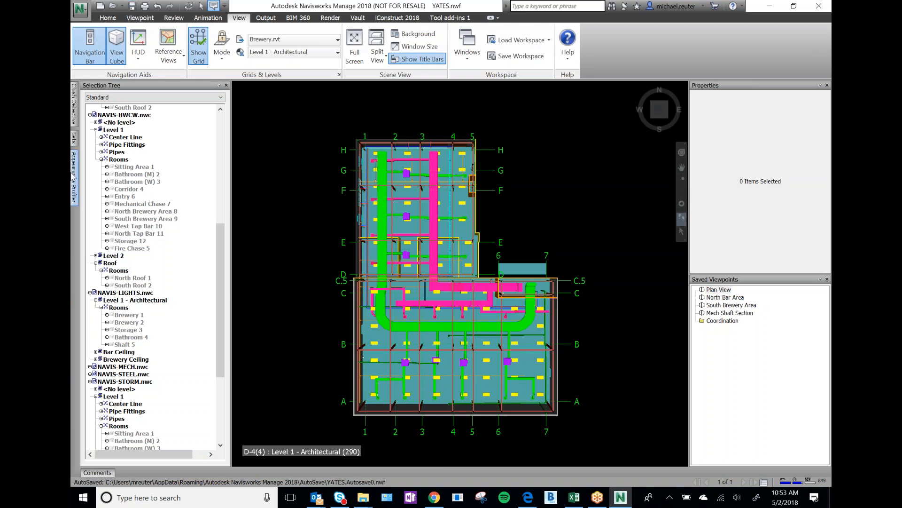
click(109, 18)
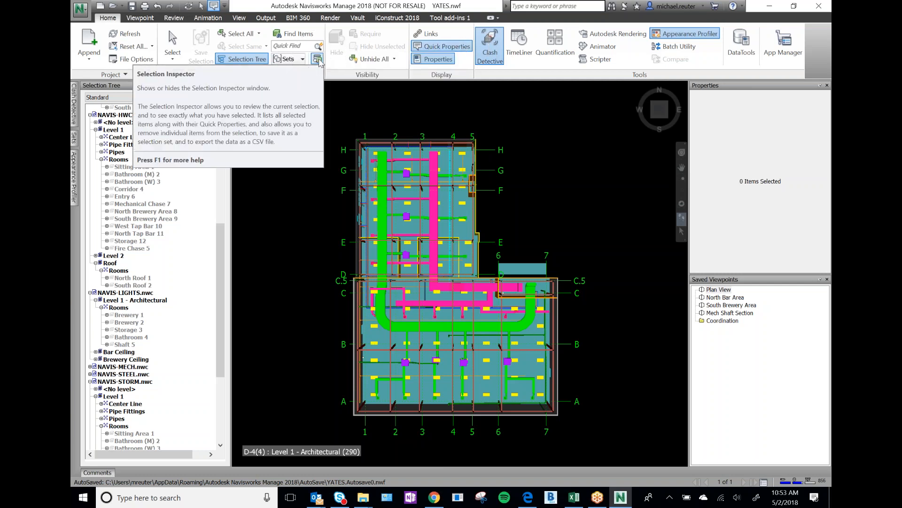
click(318, 59)
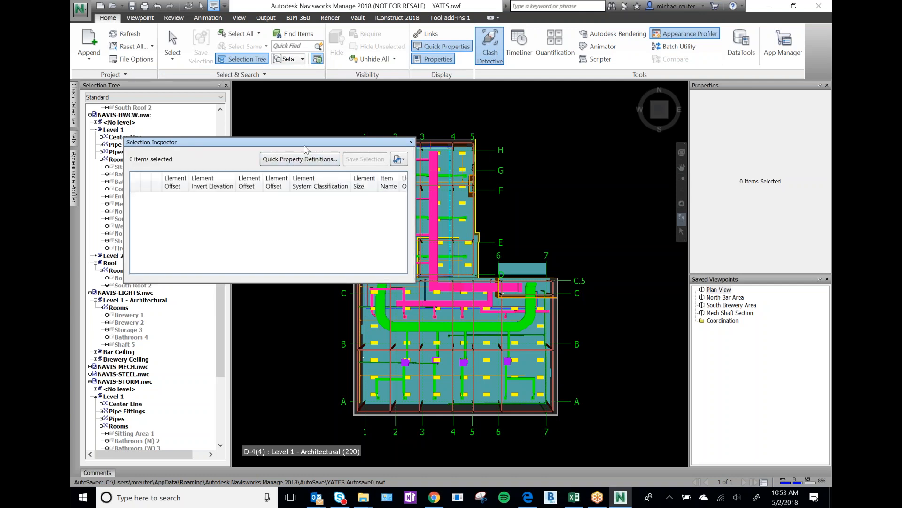
drag(310, 137, 318, 102)
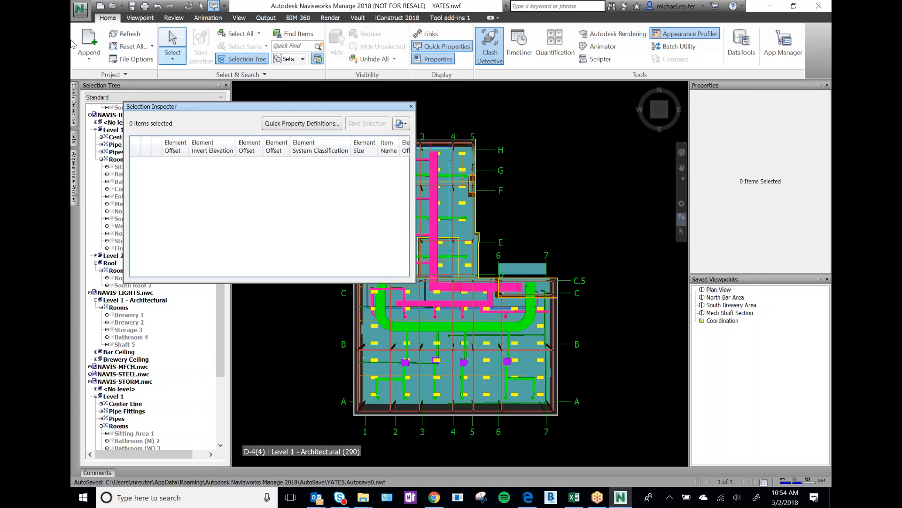
key(ctrl)
key(ctrl)
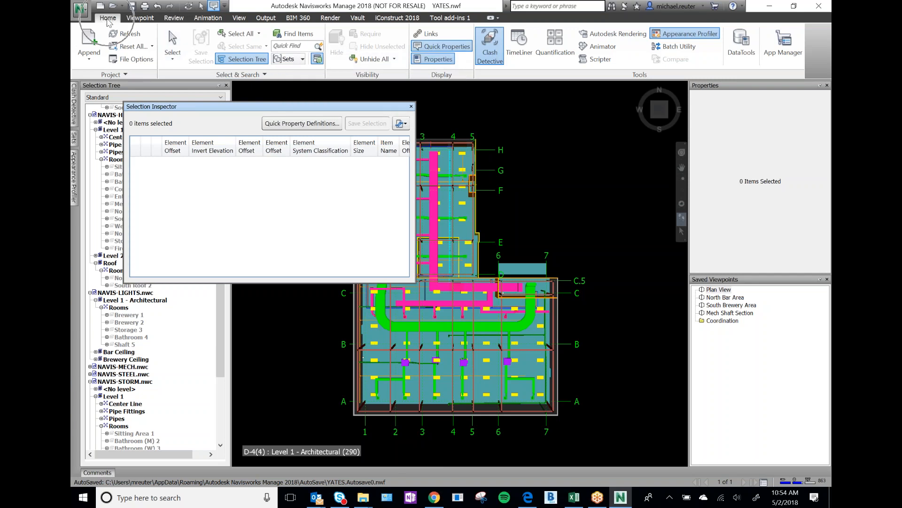
key(ctrl)
key(ctrl)
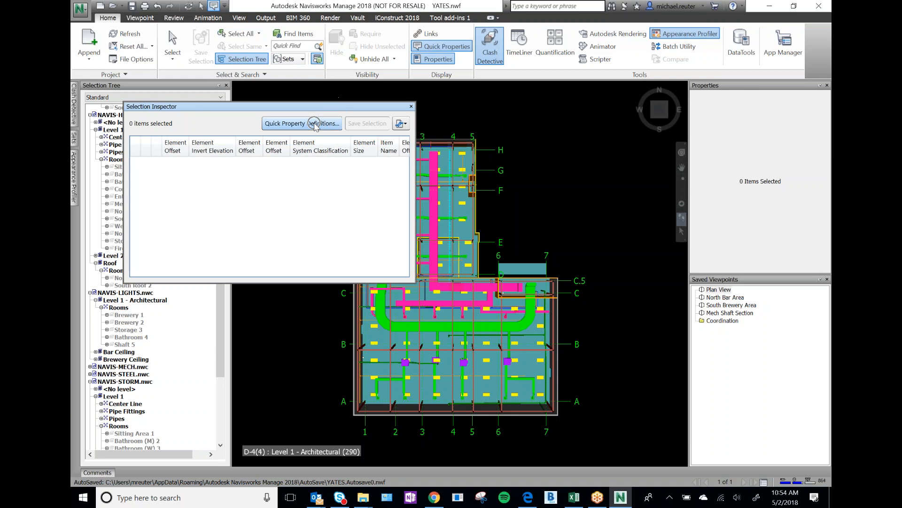
Open the Quick Property Definitions, reposition the Options Editor, and remove the first definition, Element Offset
click(316, 125)
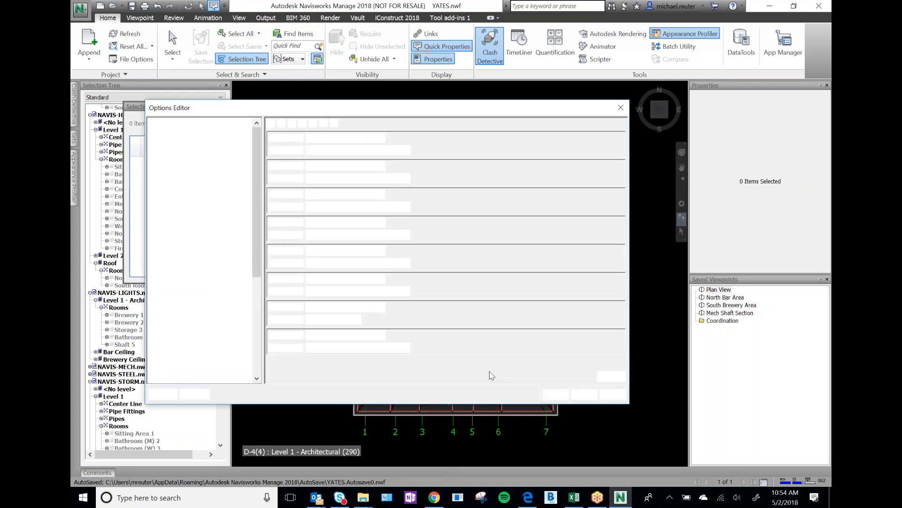
click(368, 323)
drag(386, 109, 412, 104)
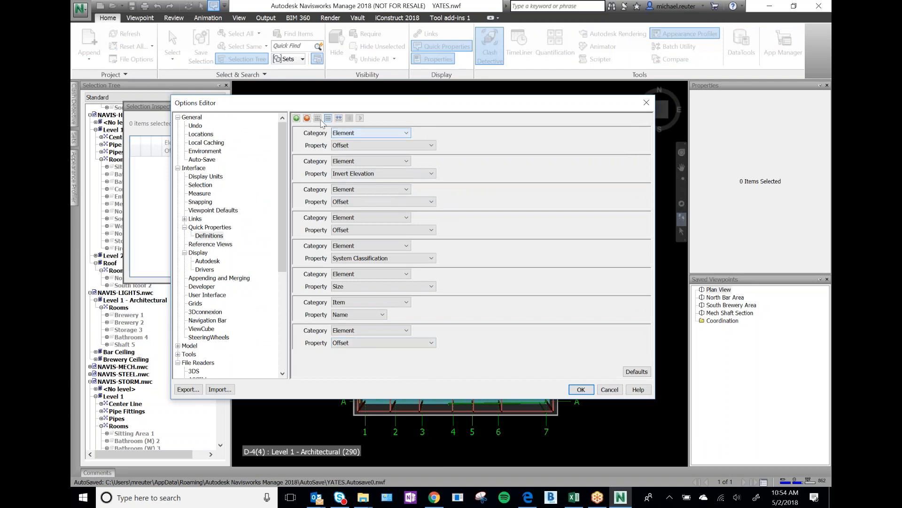
click(308, 119)
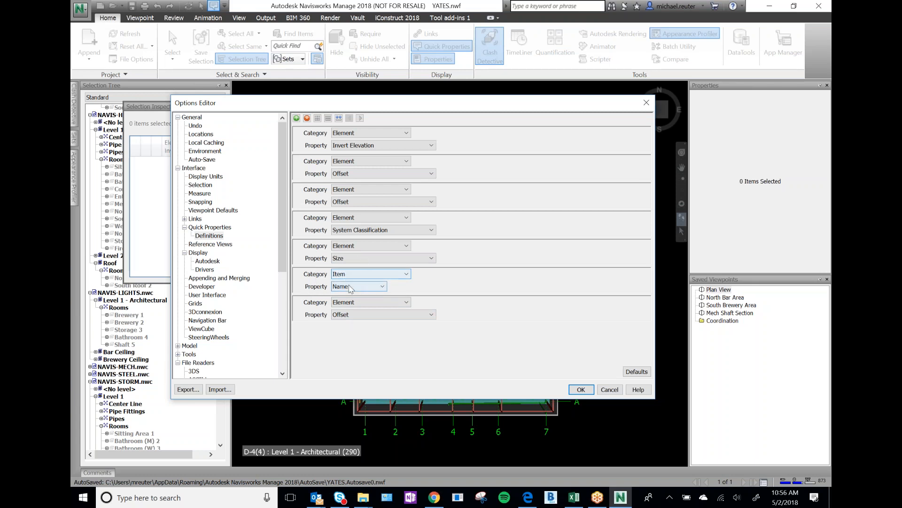
click(352, 314)
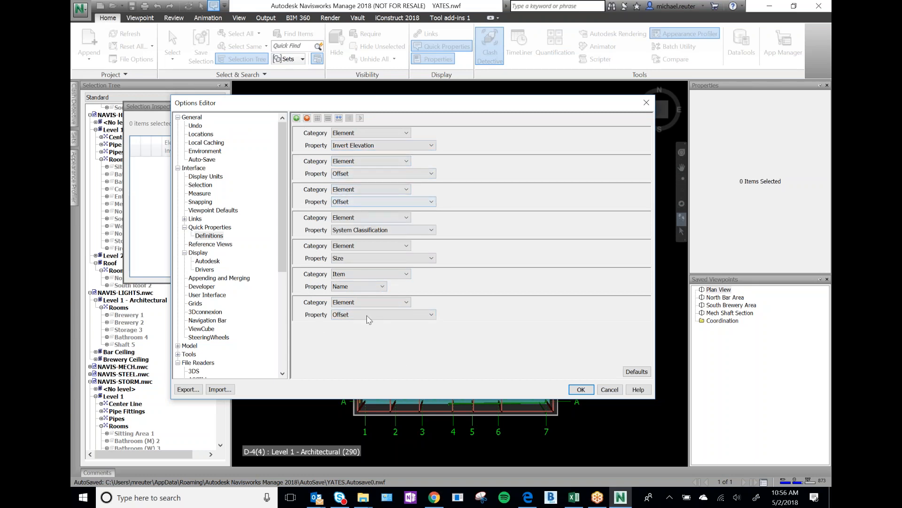
Add a new quick property definition with the category Element and the property Offset
click(297, 118)
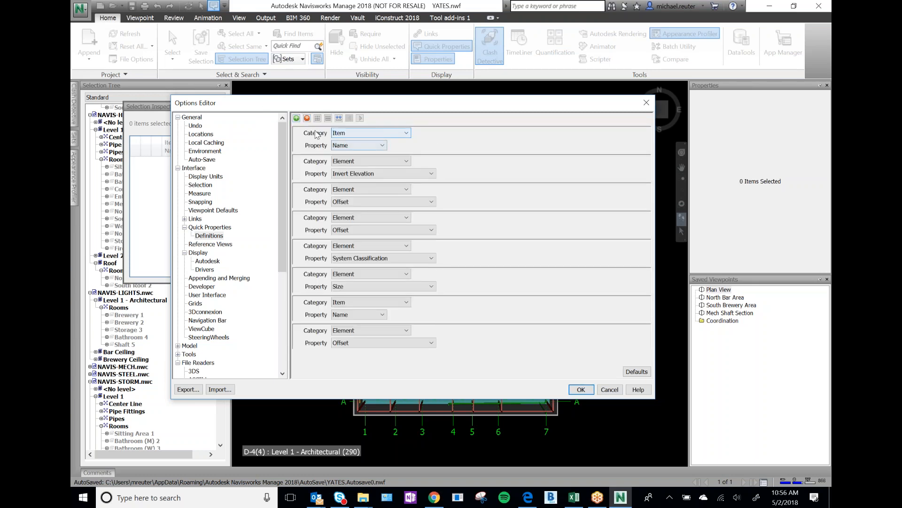
click(357, 137)
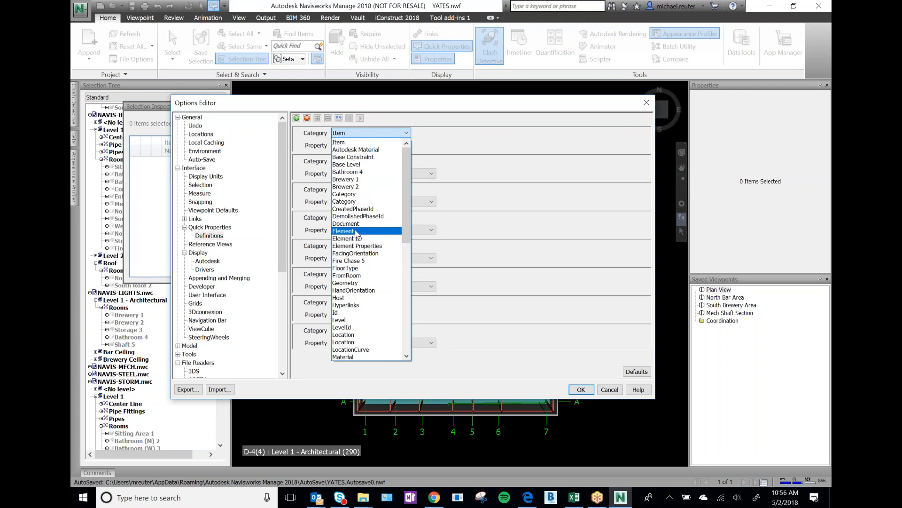
click(348, 231)
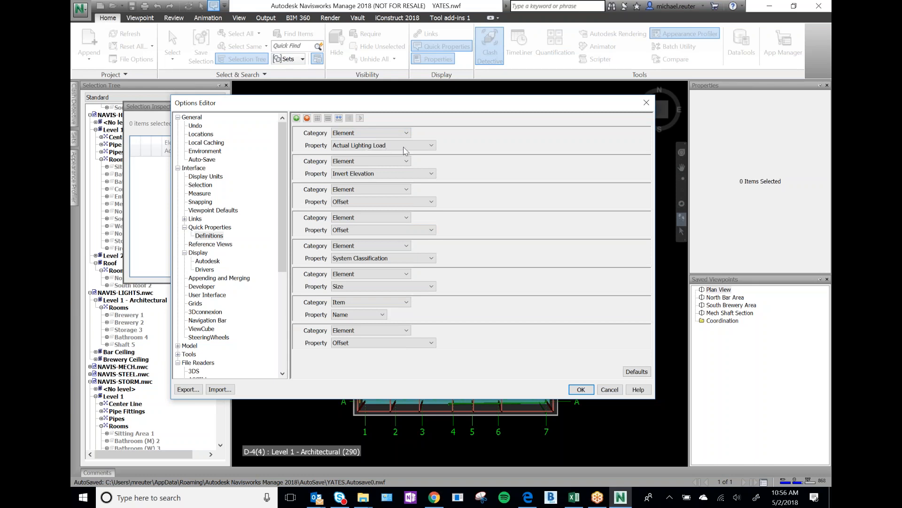
click(403, 147)
scroll(384, 300, down, 20)
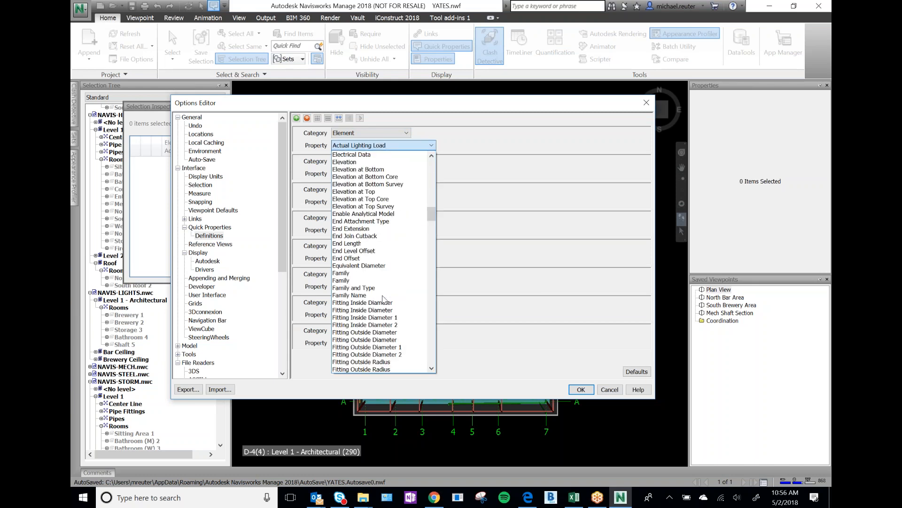
scroll(384, 302, down, 2)
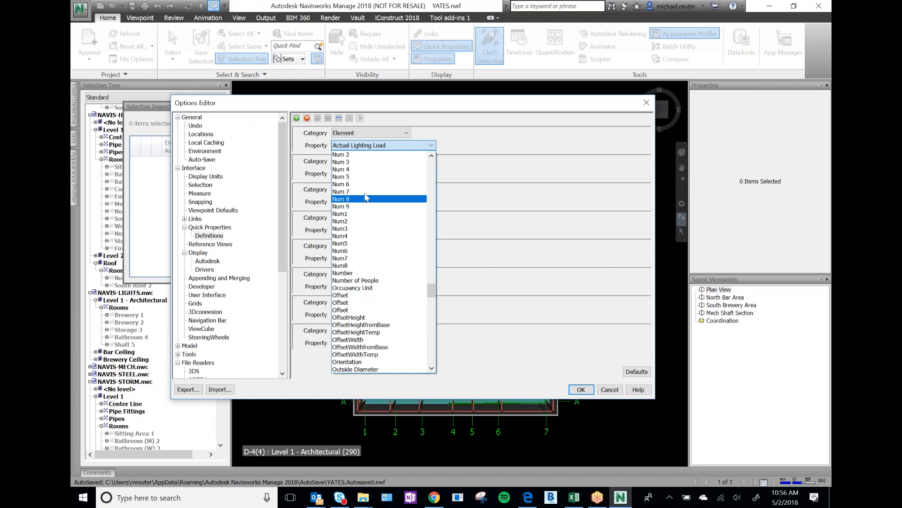
click(386, 302)
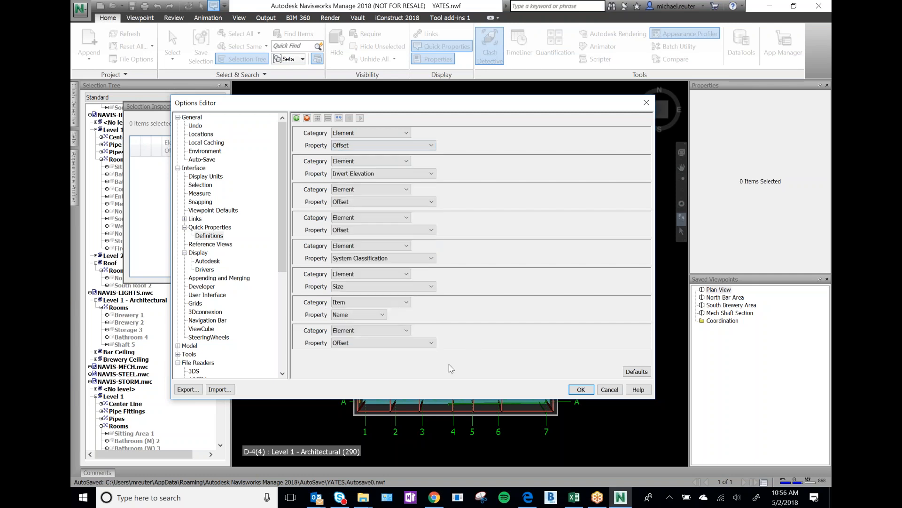
Reopen the property choices of the first definition and browse the duplicate Offset entries
click(382, 149)
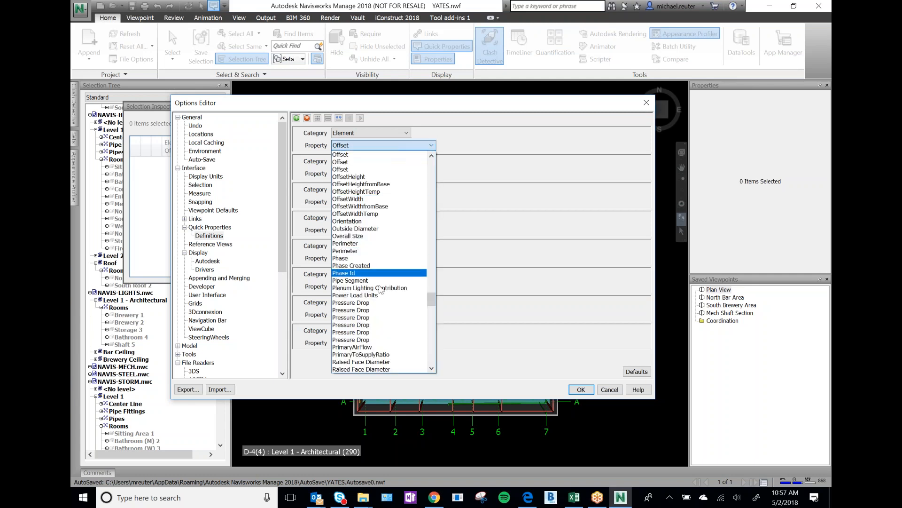
scroll(381, 291, up, 7)
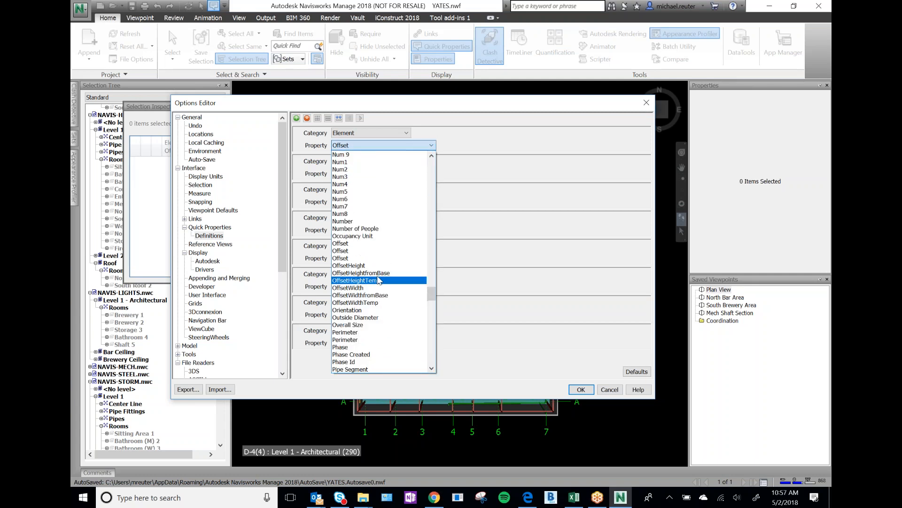
Set the property of the first quick property definition in the Element category to Elevation at Bottom
scroll(379, 281, up, 12)
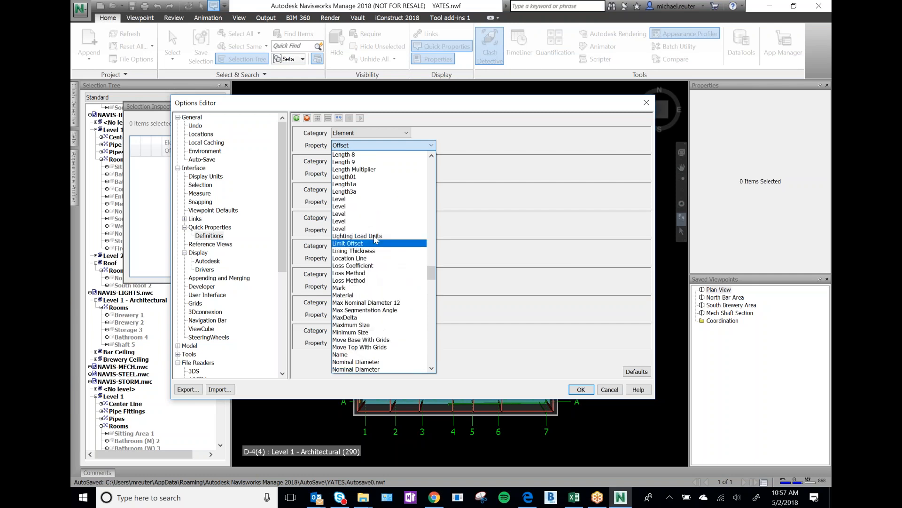
click(348, 355)
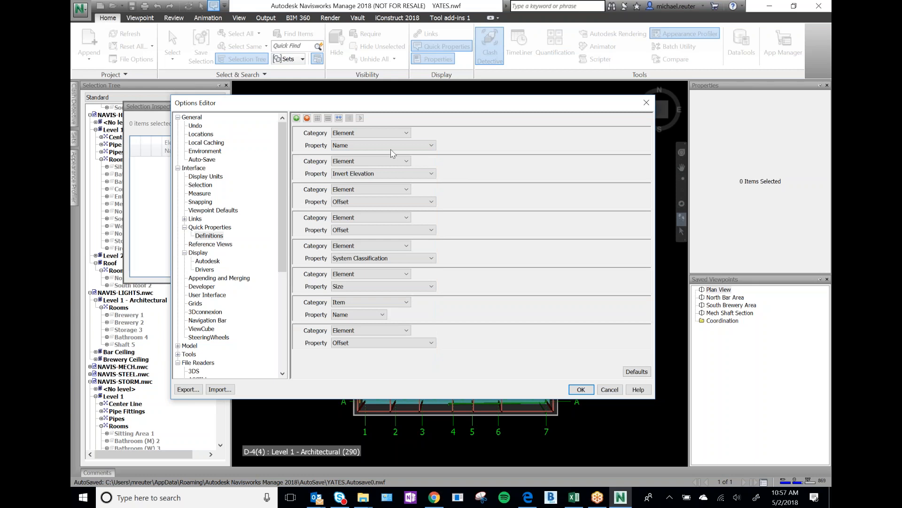
click(392, 146)
scroll(385, 193, up, 10)
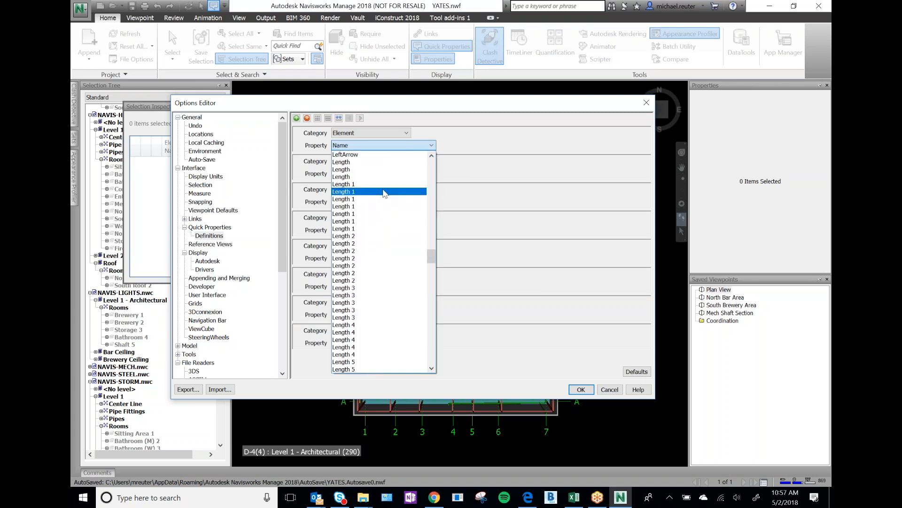
scroll(385, 192, up, 5)
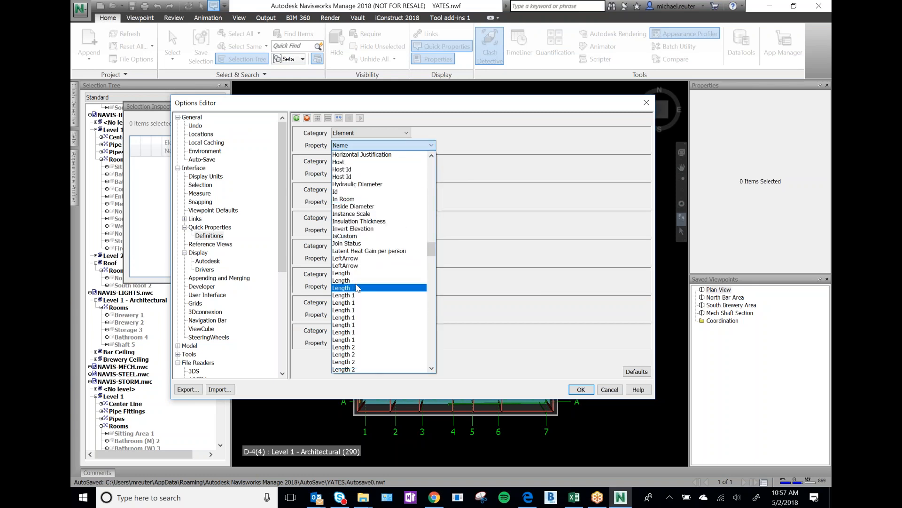
scroll(382, 247, up, 12)
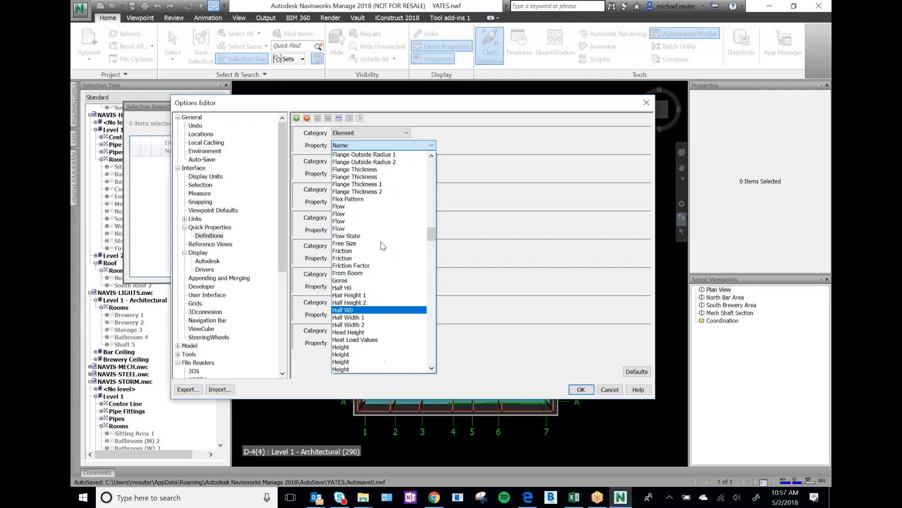
scroll(383, 246, up, 15)
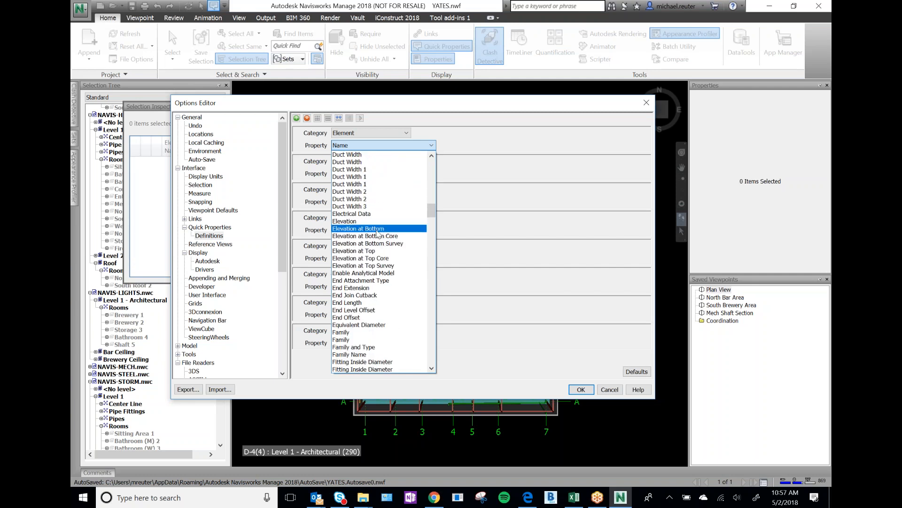
click(380, 229)
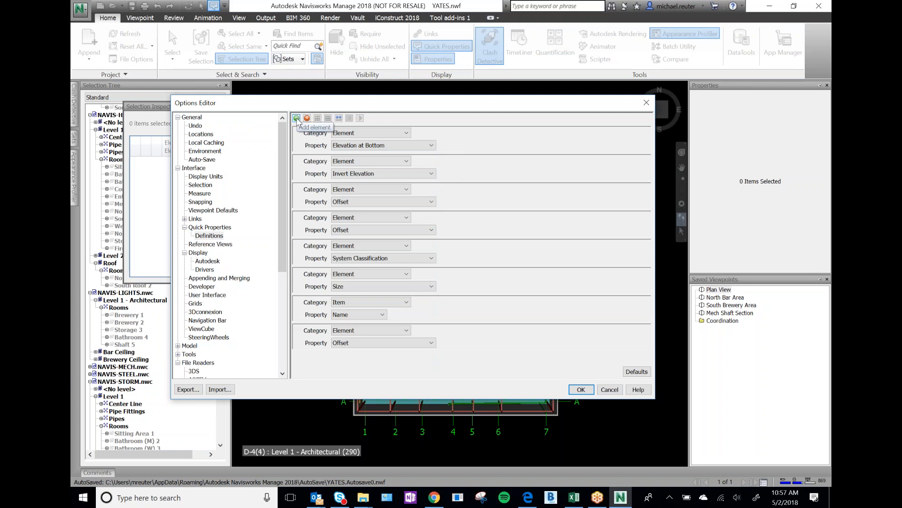
click(379, 136)
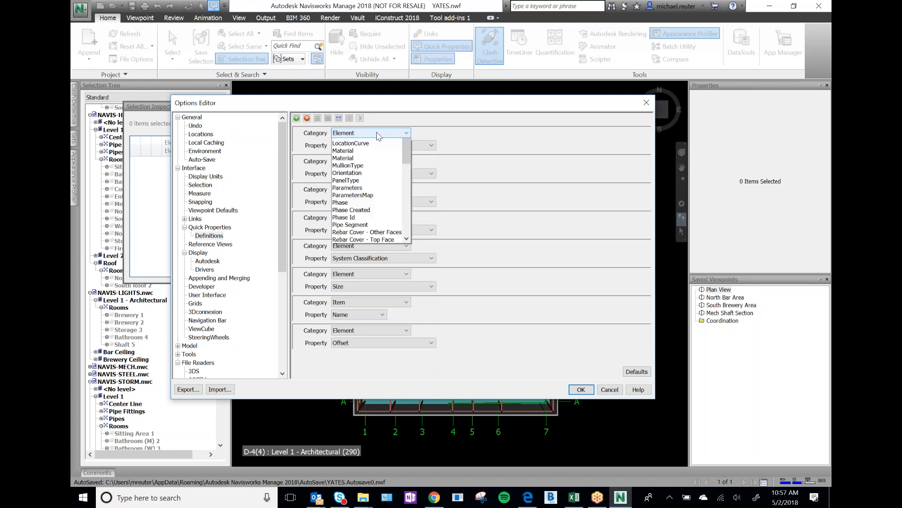
click(429, 133)
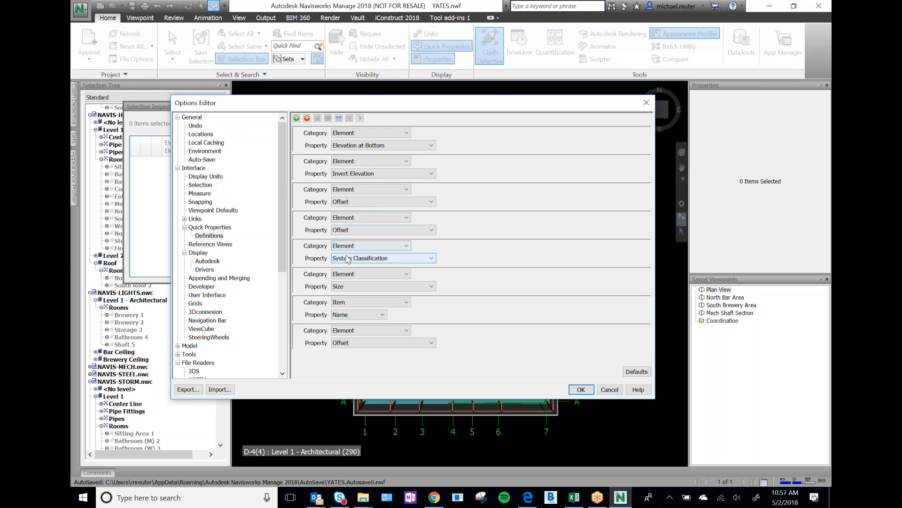
key(ctrl)
key(ctrl)
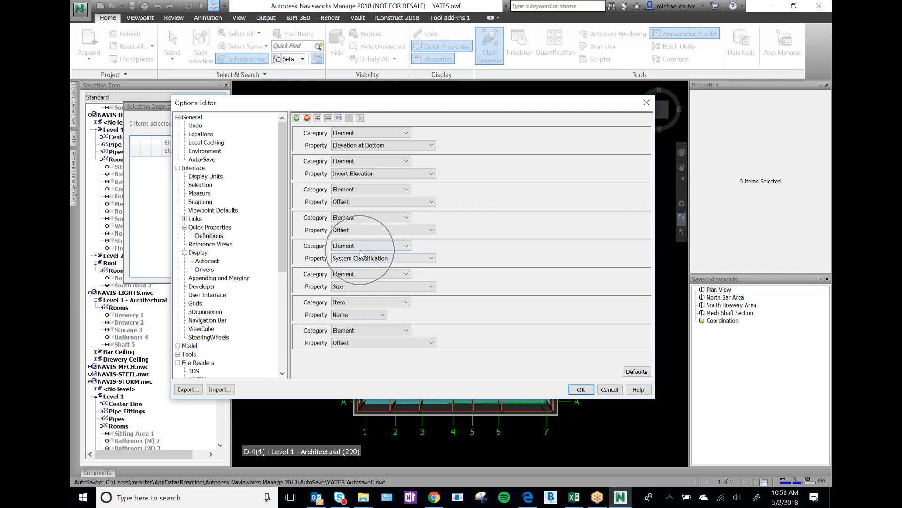
key(ctrl)
key(ctrl)
key(ctrl)
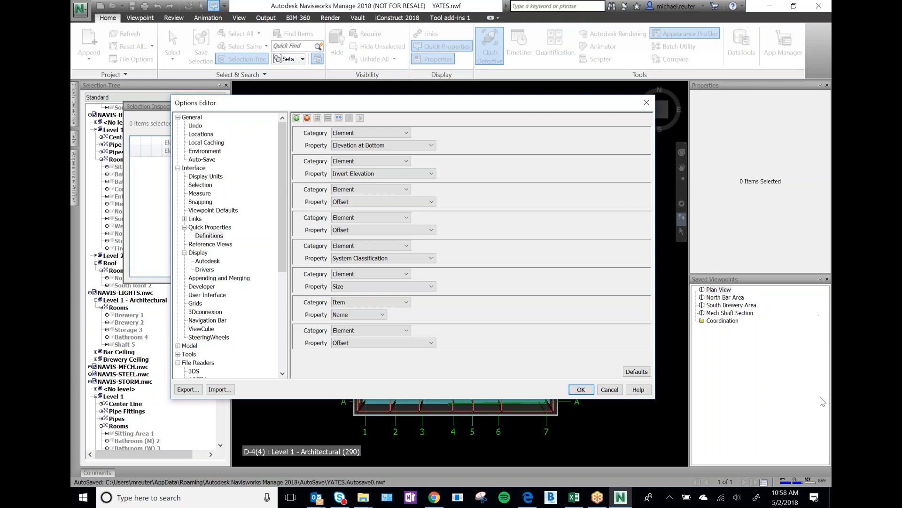
click(819, 320)
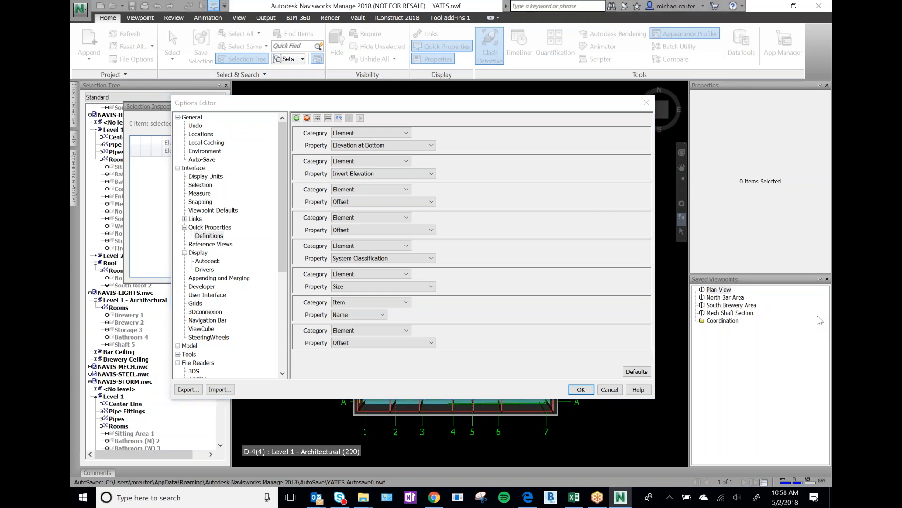
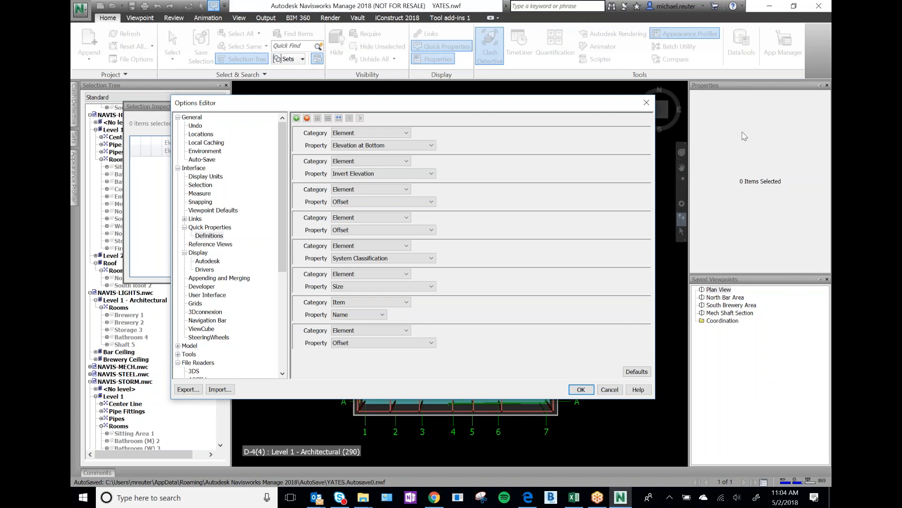
click(708, 71)
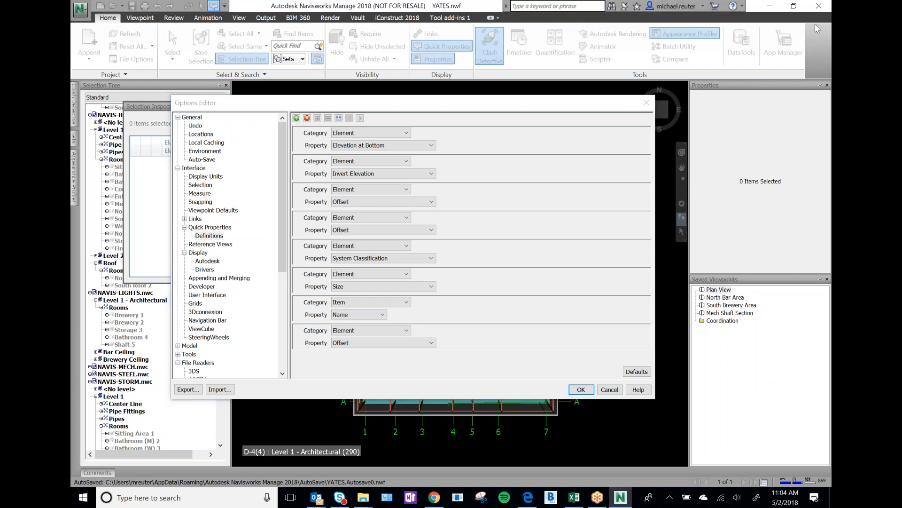
Switch to Chrome and load the Applied Software blog at asti.com/blog
mouse_move(574, 497)
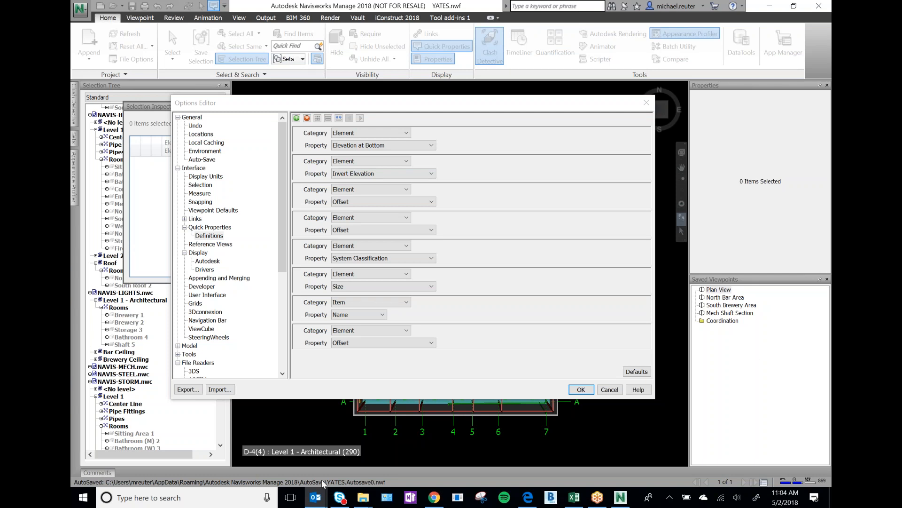
click(433, 497)
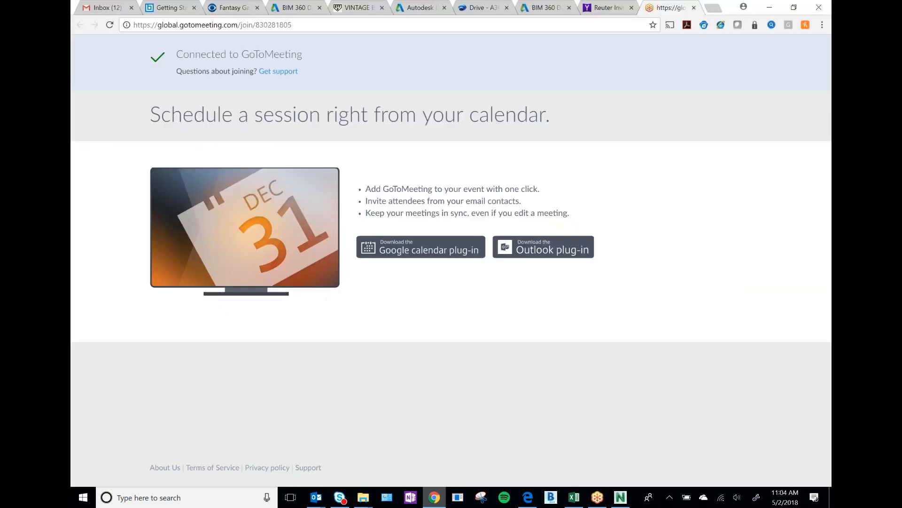
click(598, 26)
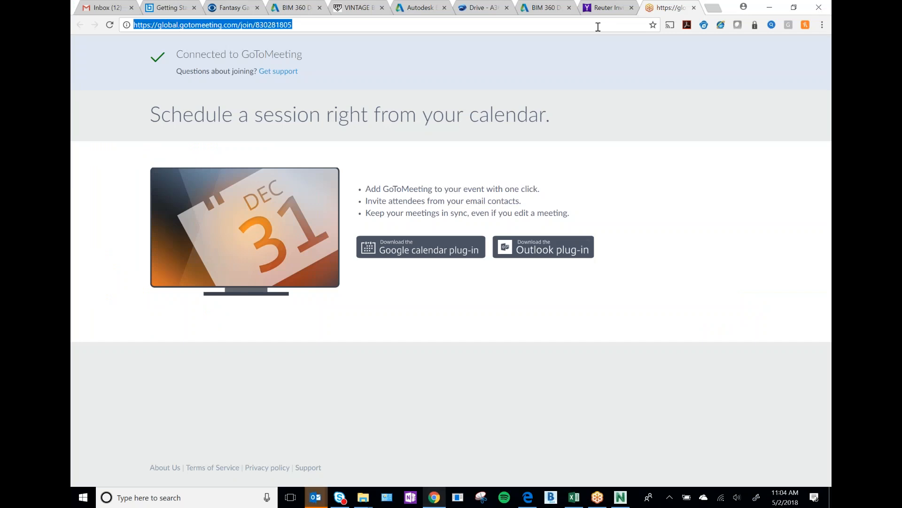
text(asti.com/bl)
key(Return)
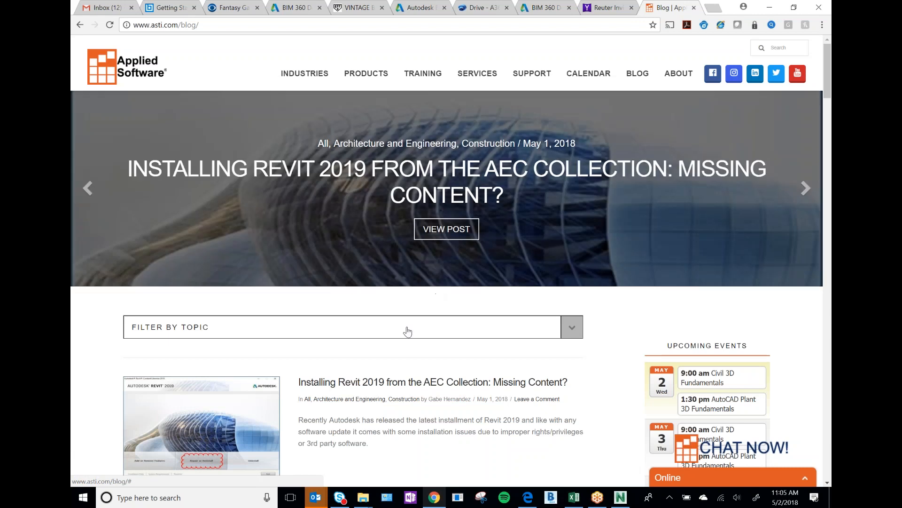
Find the 360 Sync update post on the Applied Software blog, open it and copy its web address
scroll(407, 332, down, 9)
scroll(319, 301, up, 8)
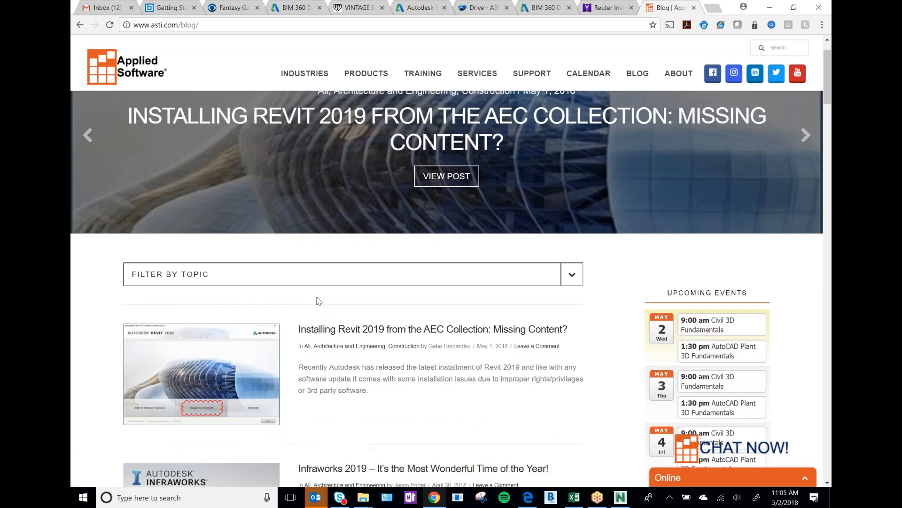
scroll(329, 301, down, 9)
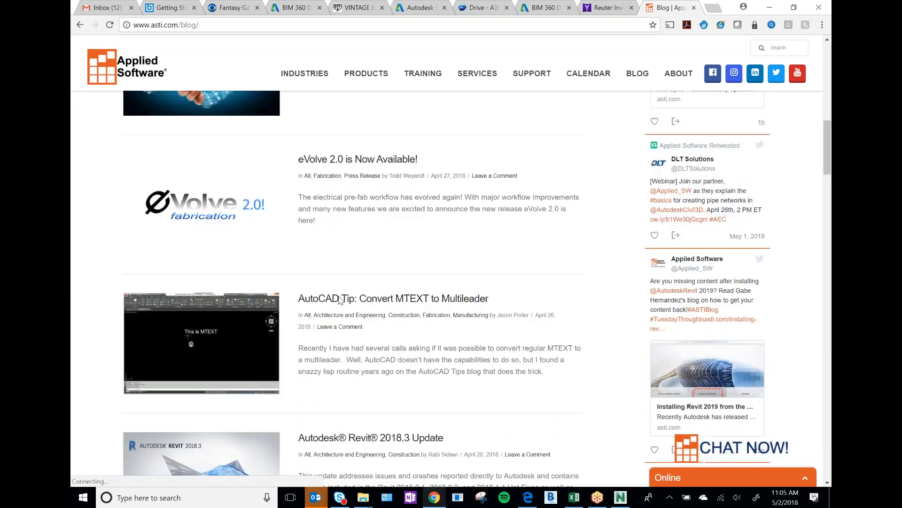
scroll(341, 300, down, 13)
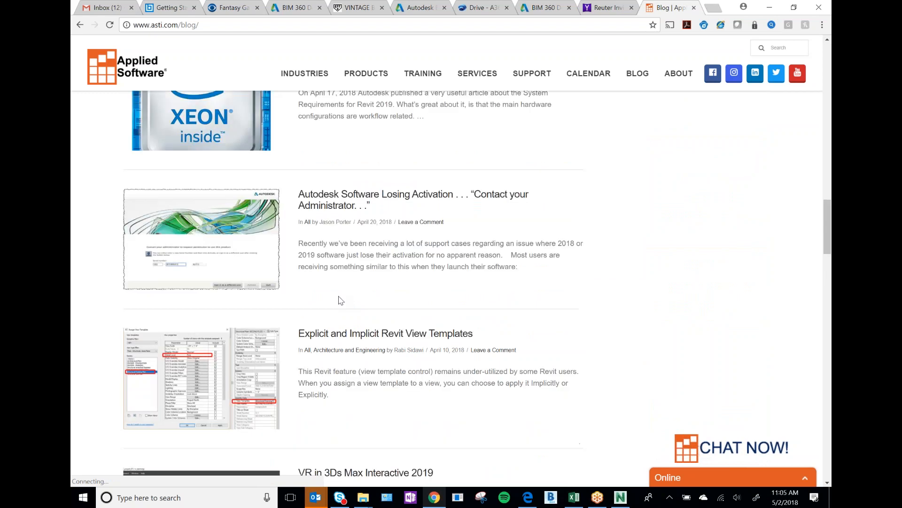
scroll(341, 300, up, 2)
scroll(340, 300, down, 20)
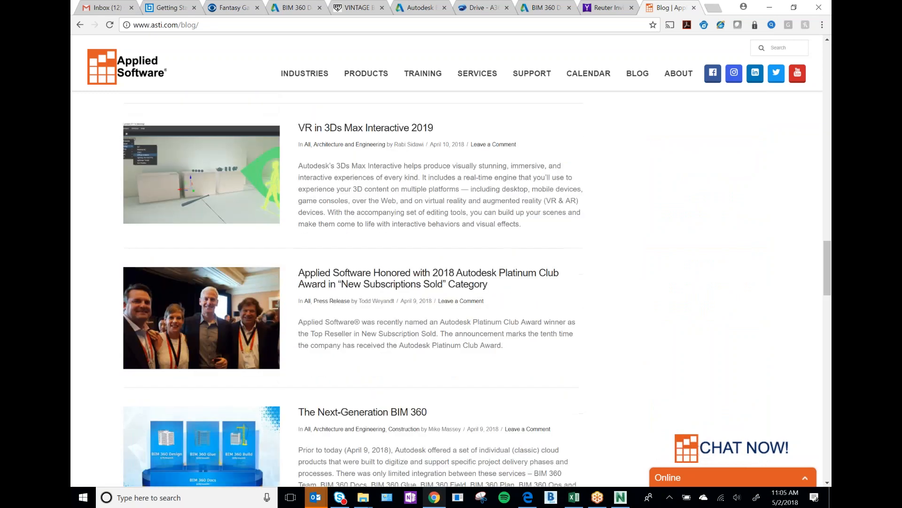
click(370, 190)
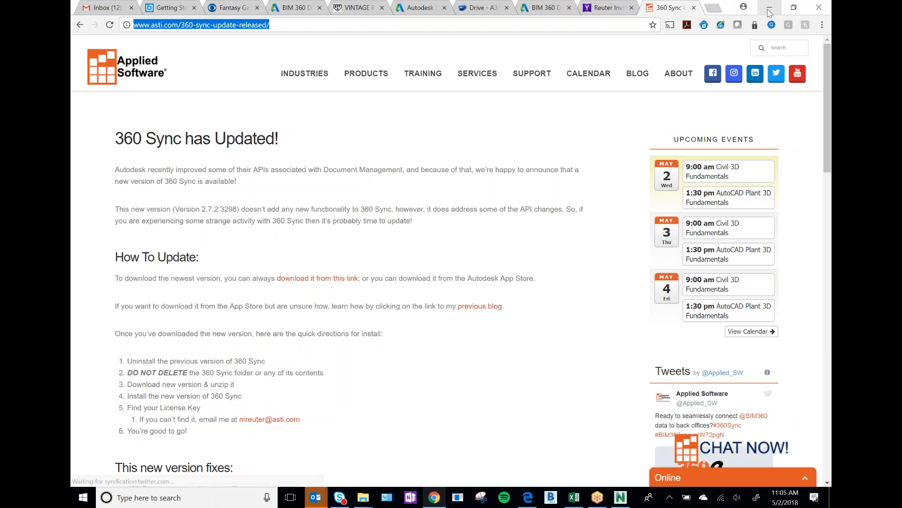
click(769, 9)
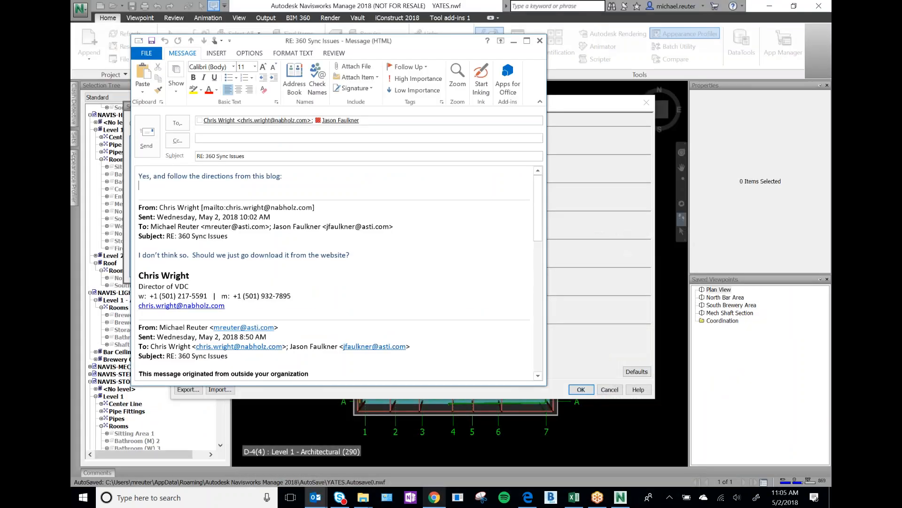
text(http://www.asti.com/360-sync-update-released/)
click(322, 186)
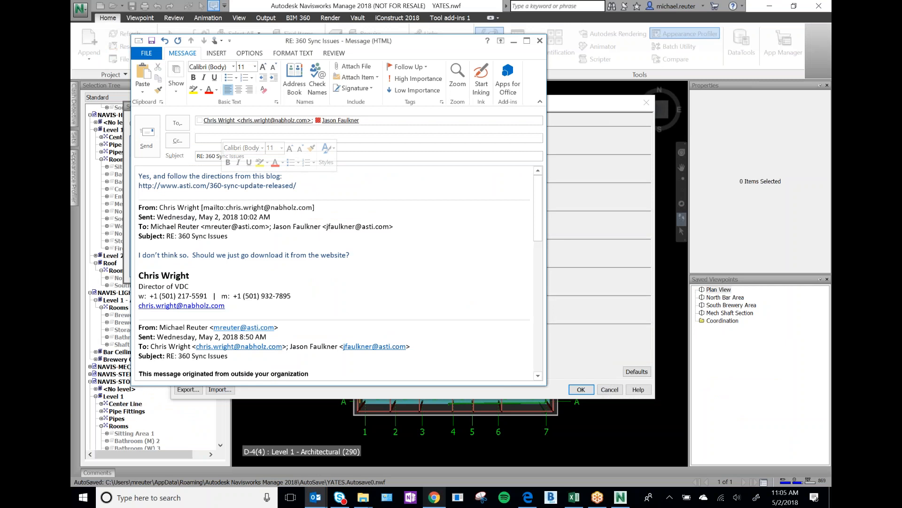
key(Return)
drag(370, 40, 381, 41)
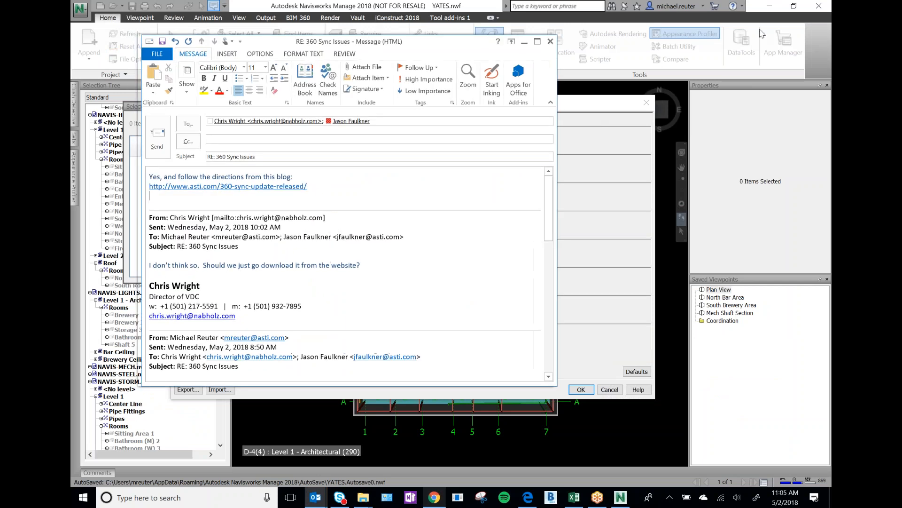
drag(762, 34, 831, 29)
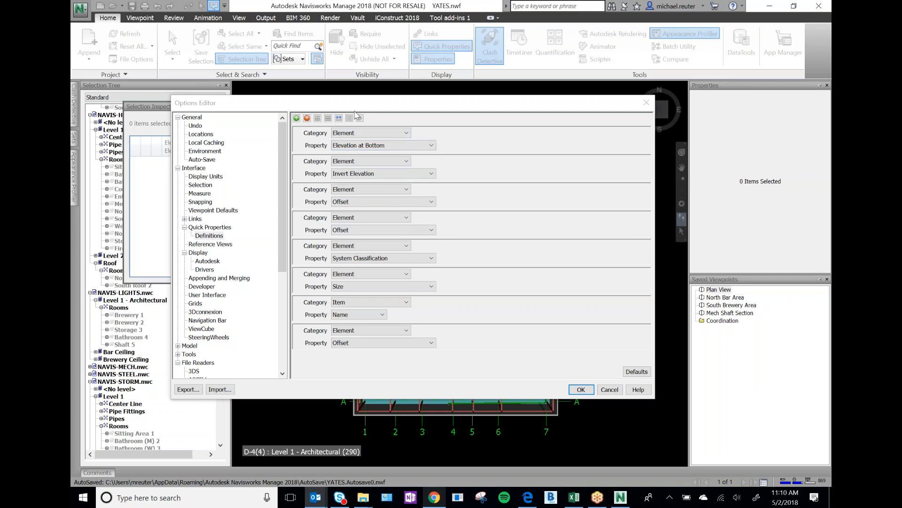
Back in Navisworks, apply the quick property definitions and close the Selection Inspector
click(356, 112)
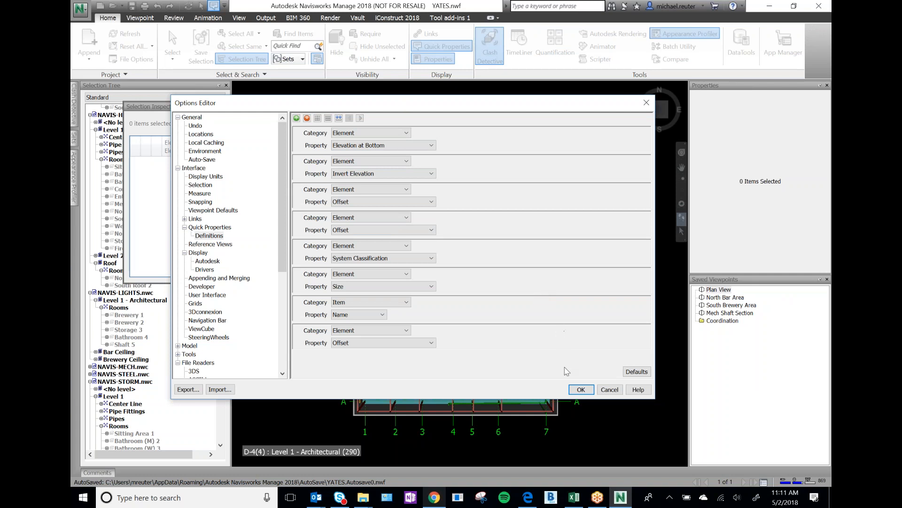
click(582, 390)
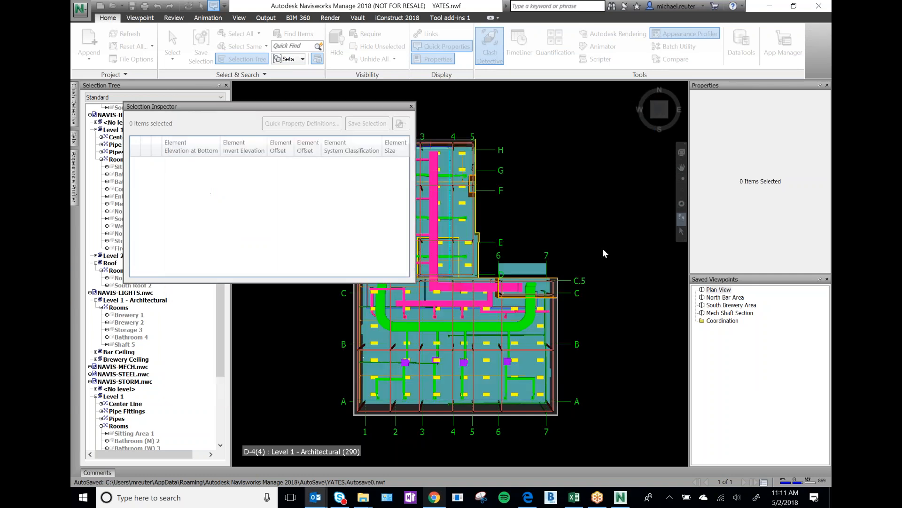
click(411, 108)
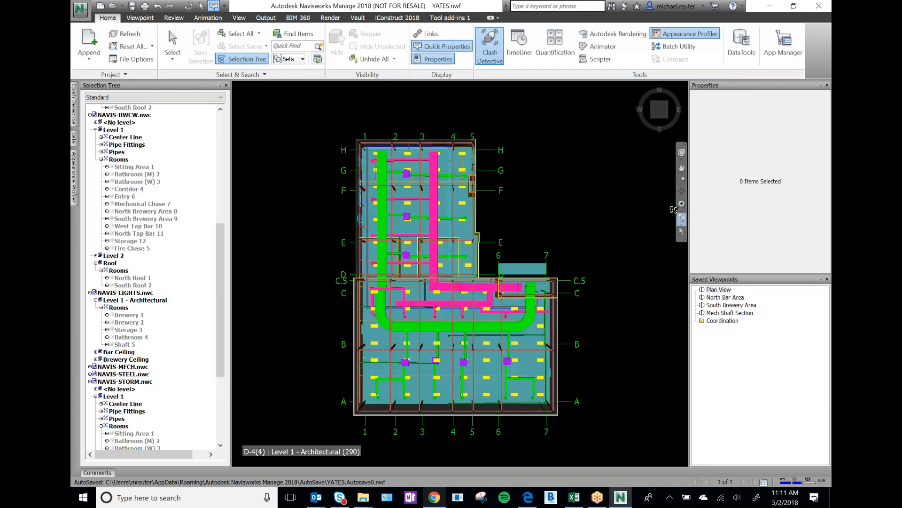
Inspect the quick properties of the purple VAV unit near grid G and the pink branch duct between grids F and E
click(682, 233)
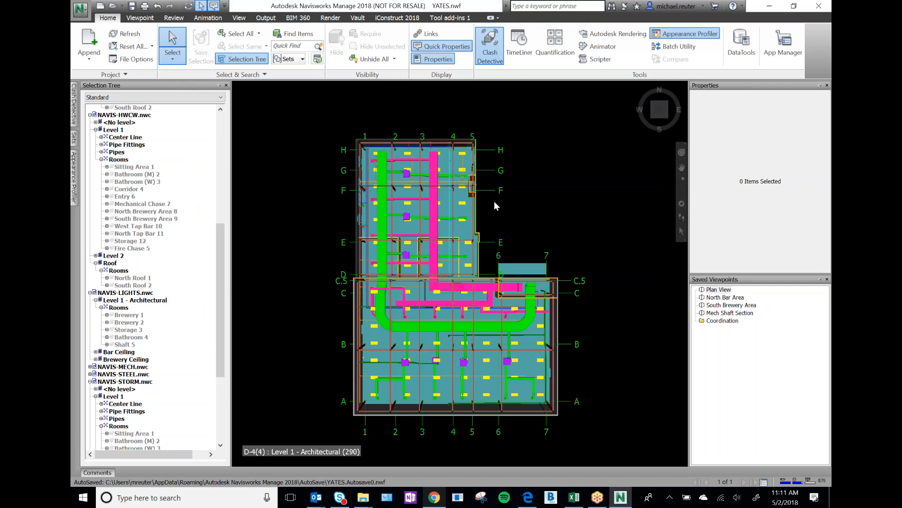
scroll(407, 175, up, 5)
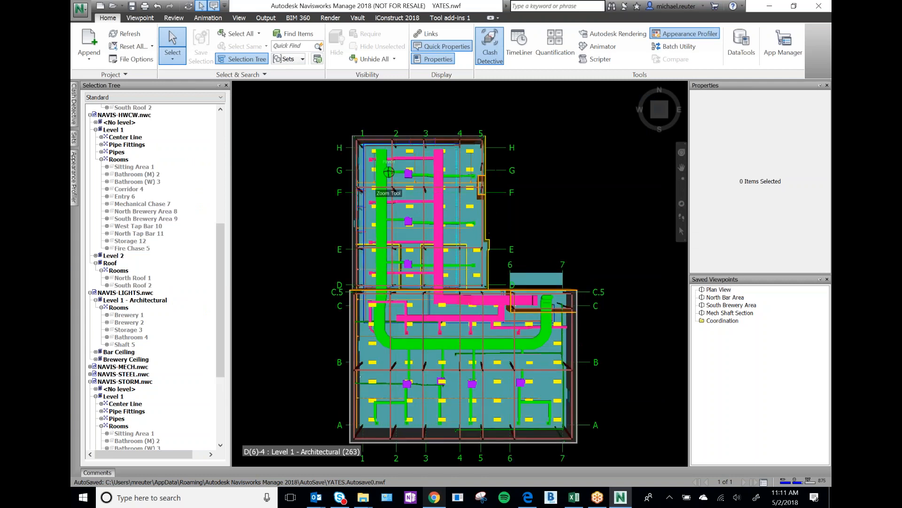
mouse_move(427, 179)
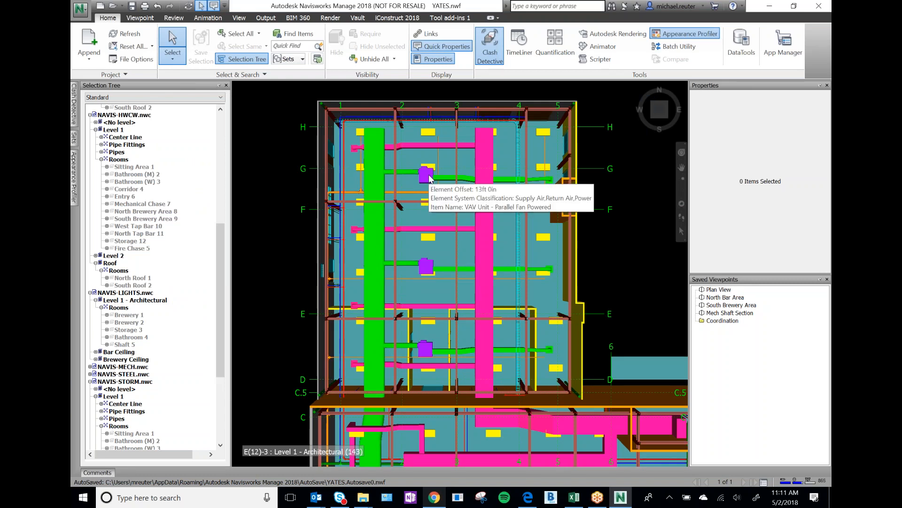
mouse_move(426, 205)
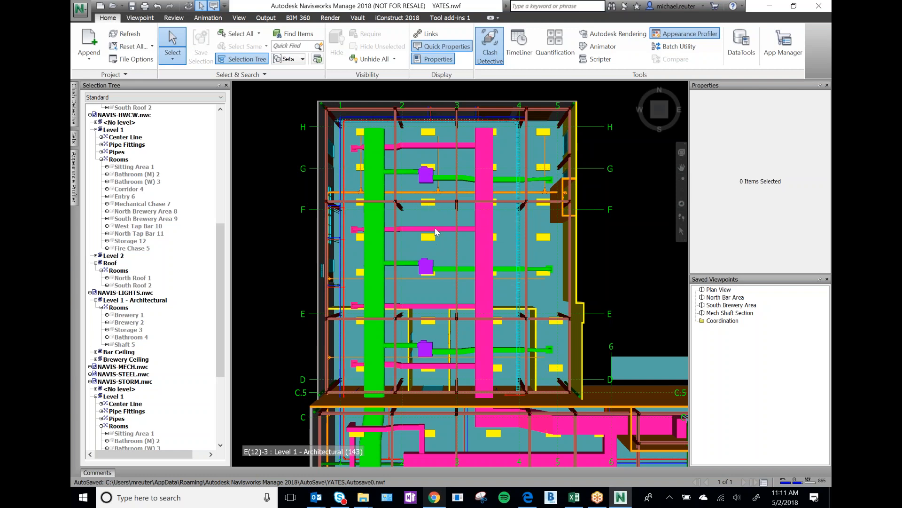
mouse_move(435, 231)
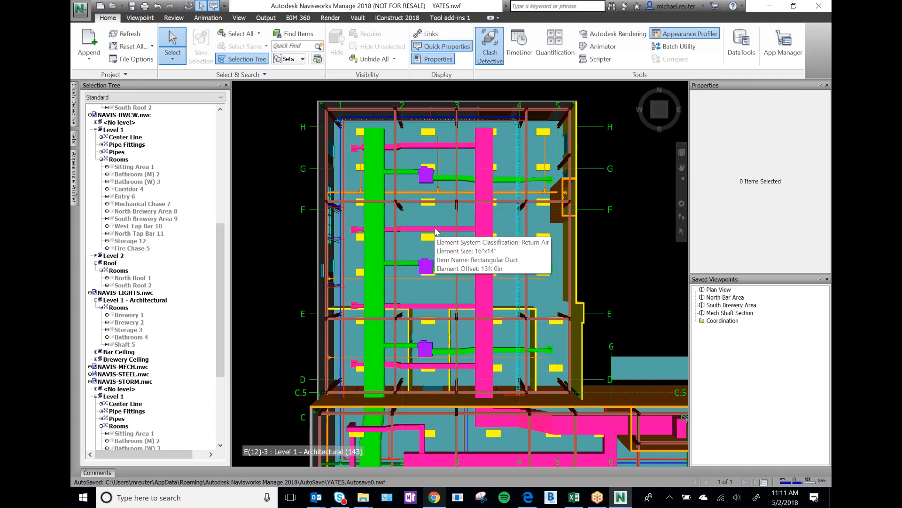
Inspect the quick properties of the cable tray near grid 4, the supply diffuser below grid E and the dark green pipe below grid C
mouse_move(375, 235)
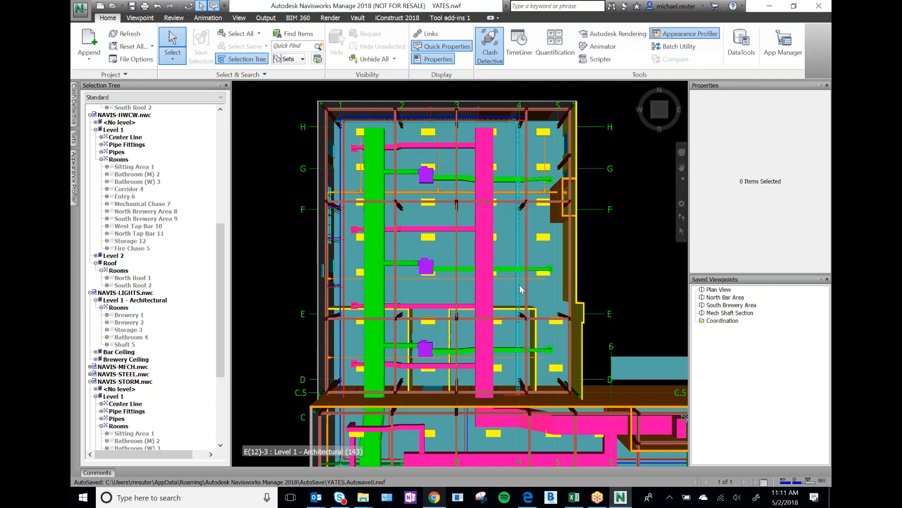
mouse_move(520, 288)
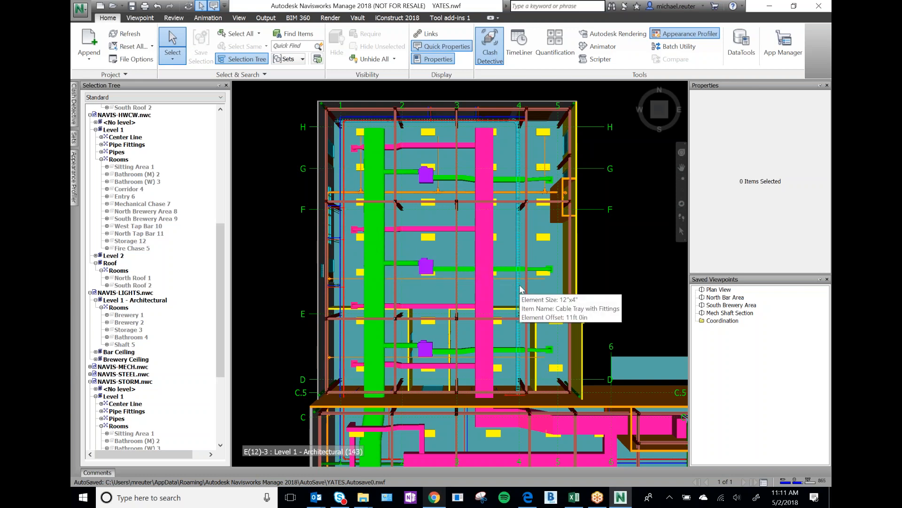
mouse_move(555, 350)
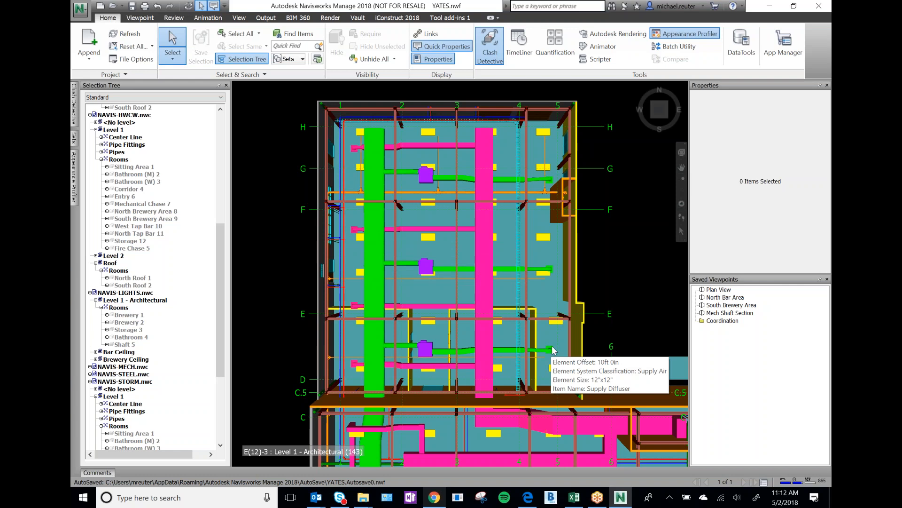
scroll(500, 221, down, 2)
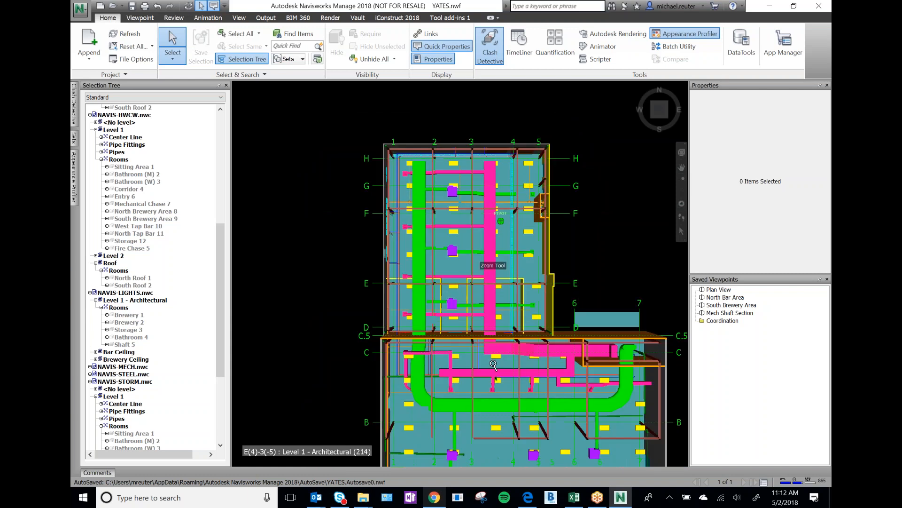
scroll(384, 378, up, 5)
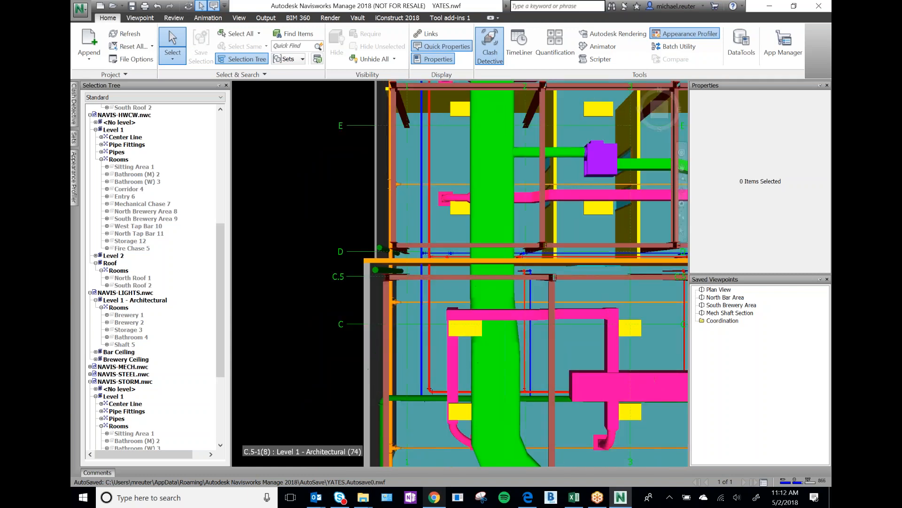
mouse_move(428, 351)
mouse_move(414, 398)
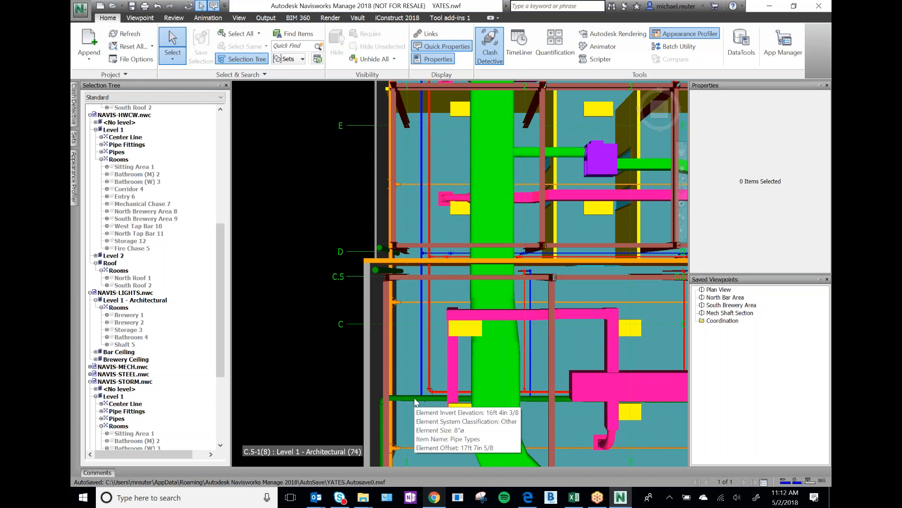
Inspect the quick properties of the two purple VAV units on the east side of the row south of grid B
scroll(366, 260, down, 4)
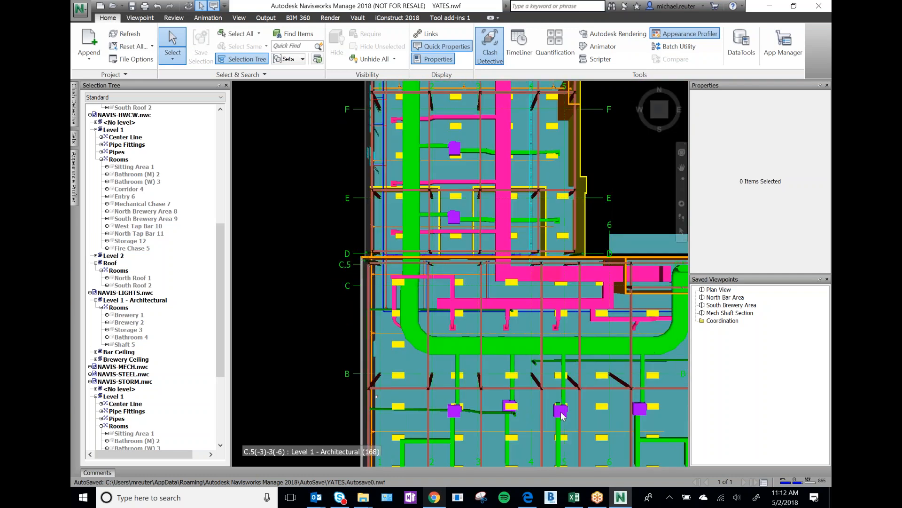
mouse_move(562, 416)
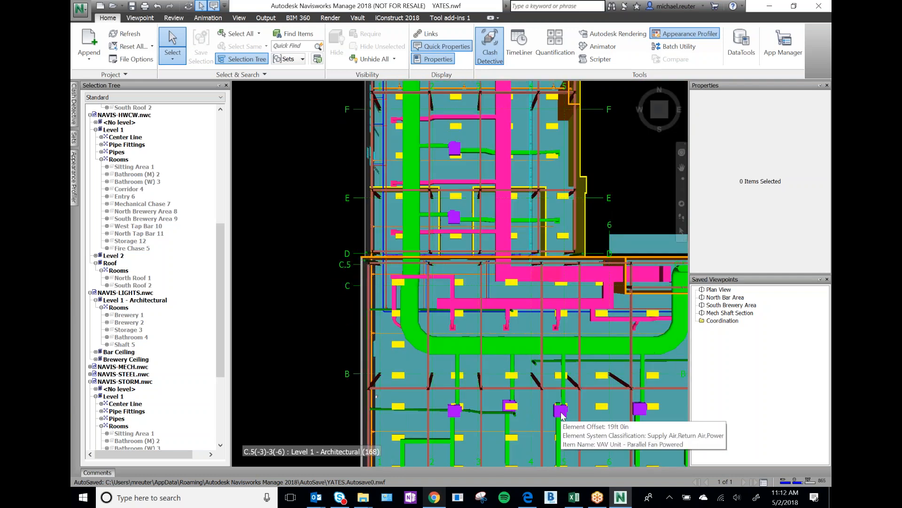
mouse_move(642, 412)
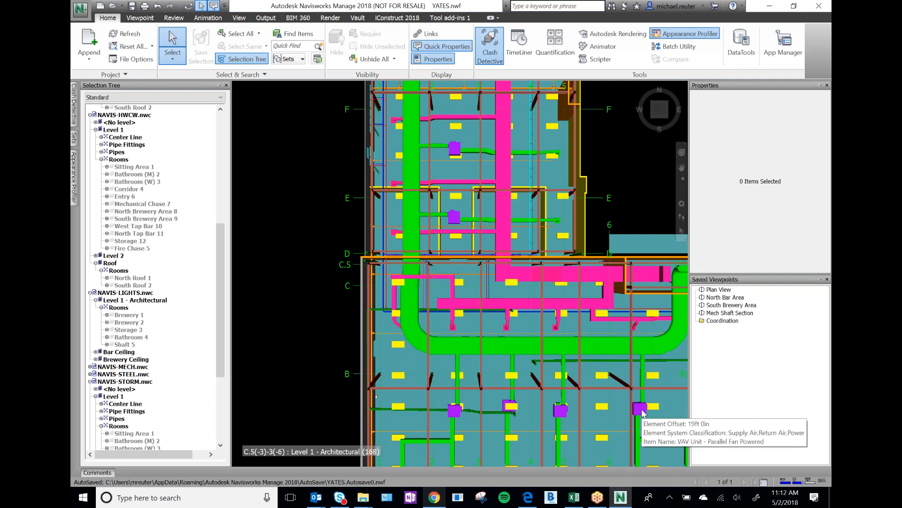
Open the quick property definitions through the Selection Inspector and add a new definition to the list
click(317, 59)
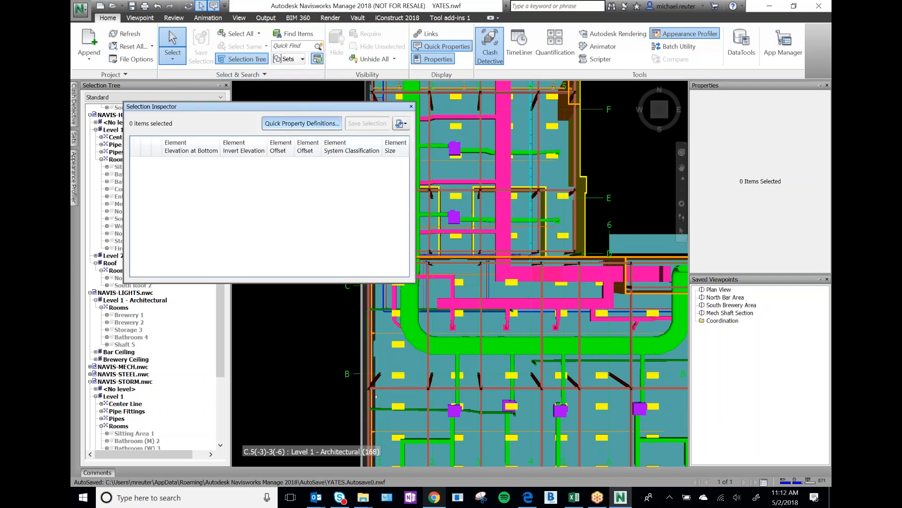
click(302, 123)
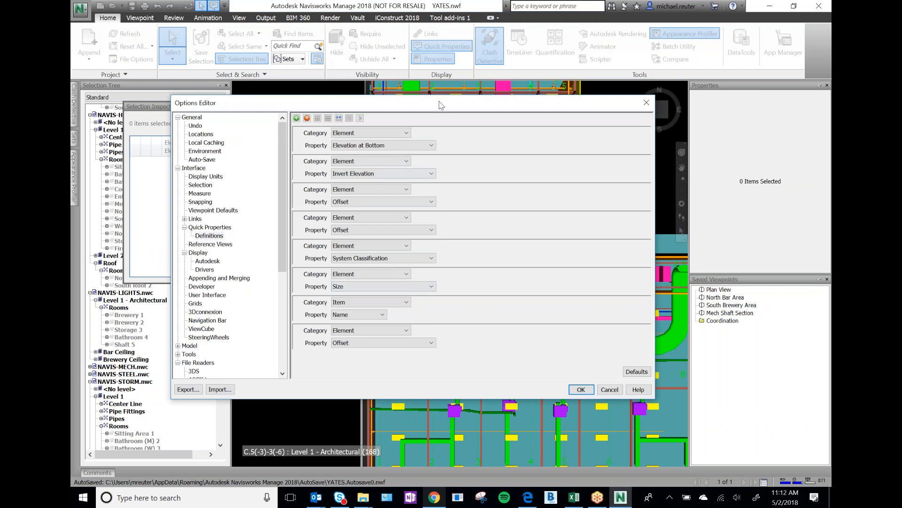
drag(441, 106, 544, 248)
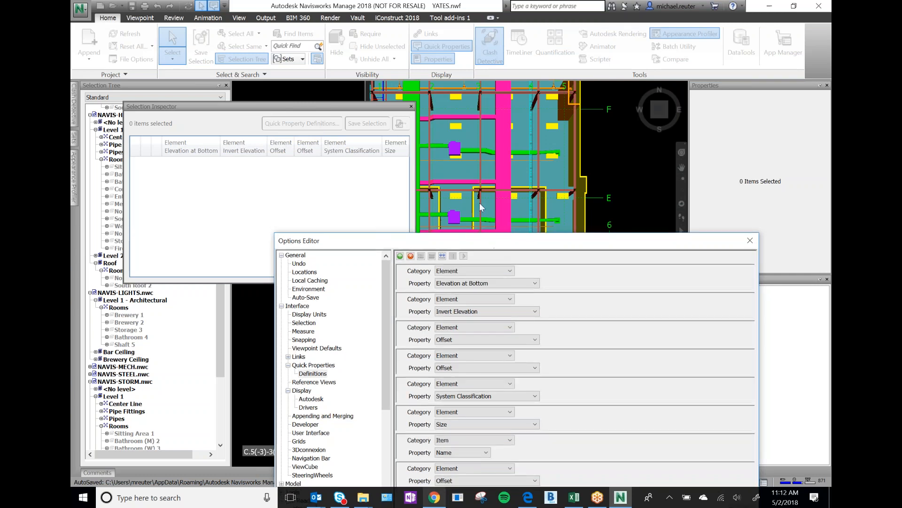
drag(479, 240, 434, 101)
click(353, 116)
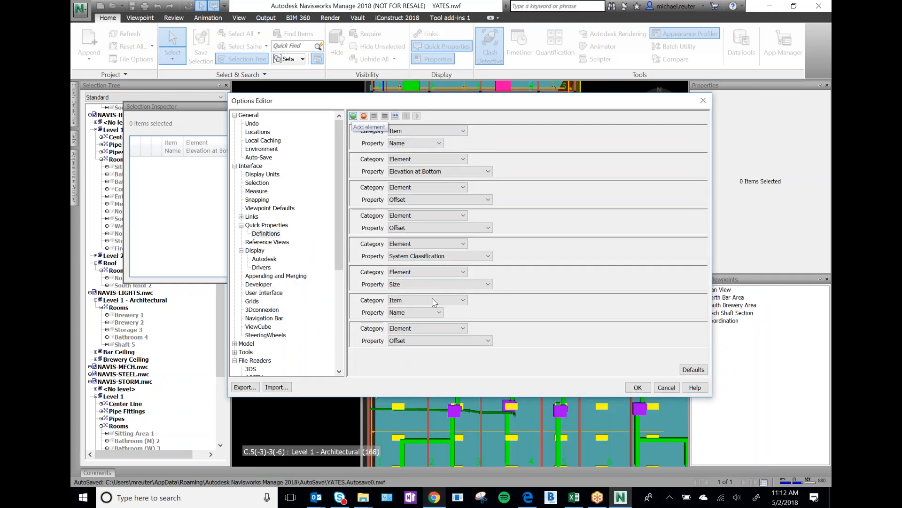
Set the new quick property definition to category Element and property Mark, and accept the options
click(465, 132)
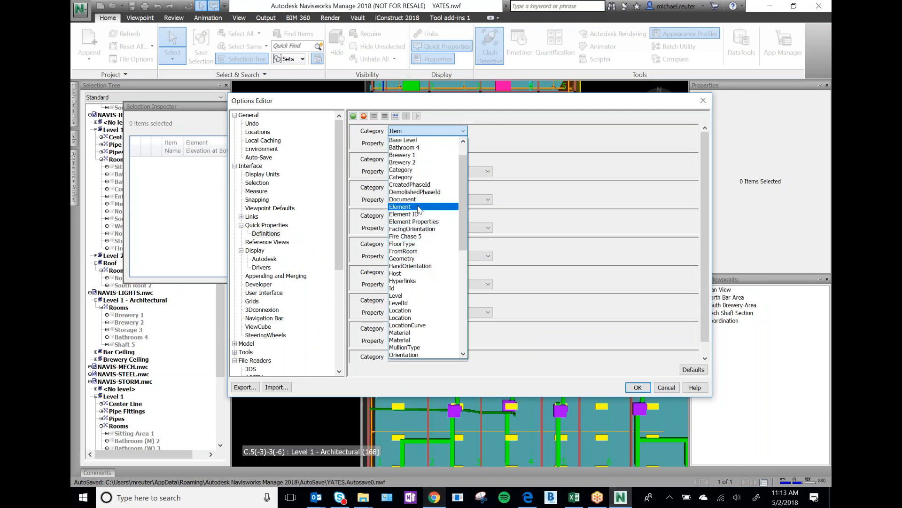
click(419, 207)
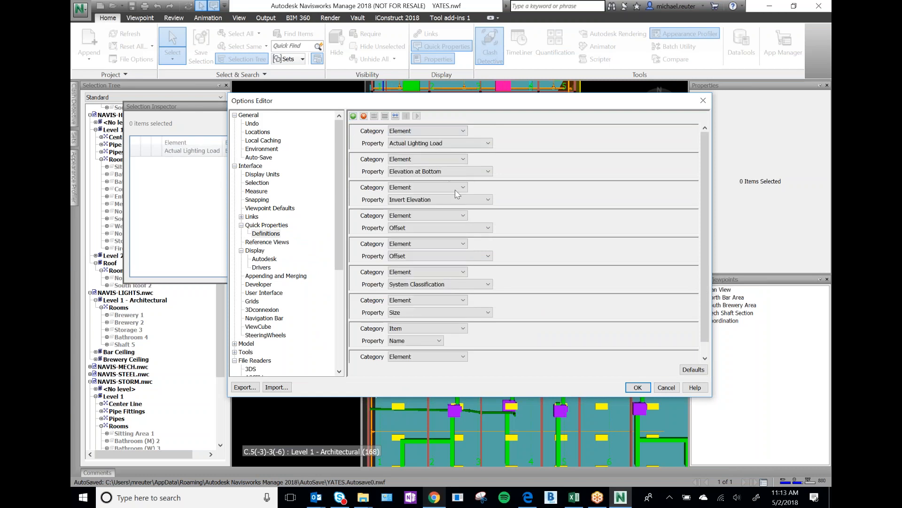
click(470, 145)
scroll(457, 303, down, 15)
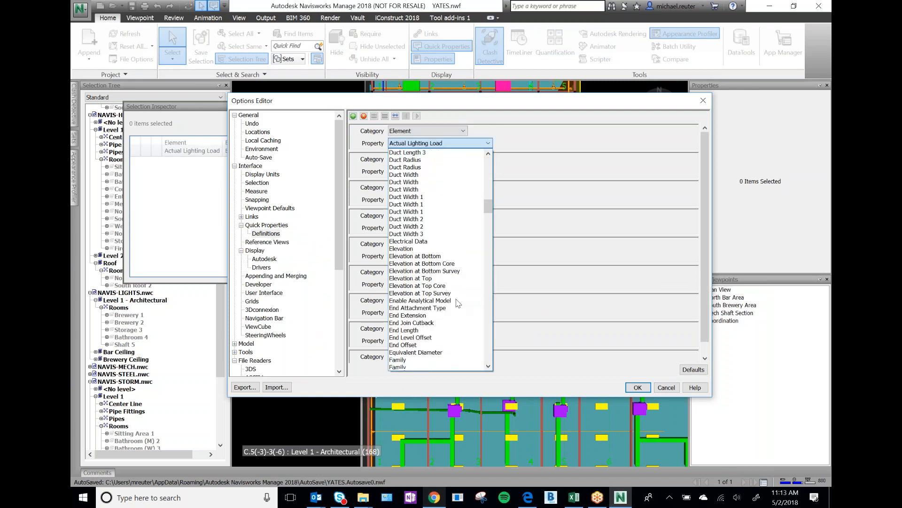
scroll(458, 303, down, 12)
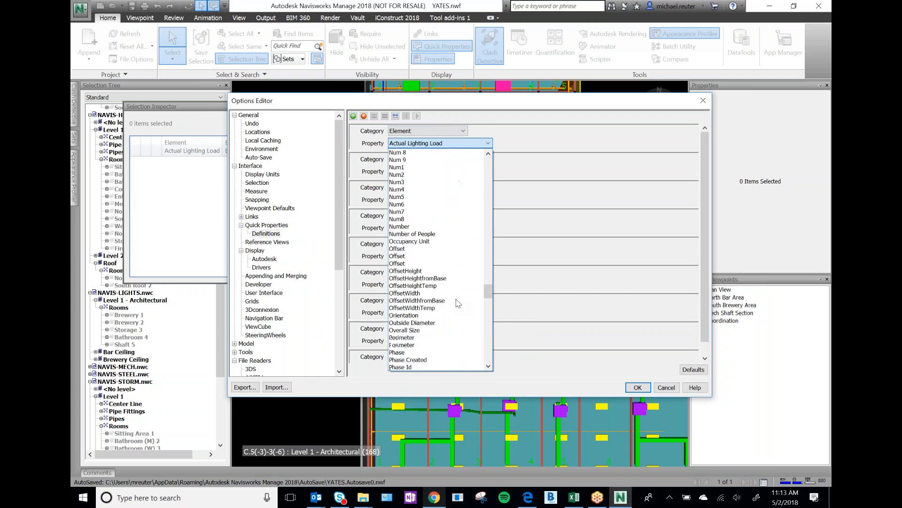
scroll(440, 229, up, 5)
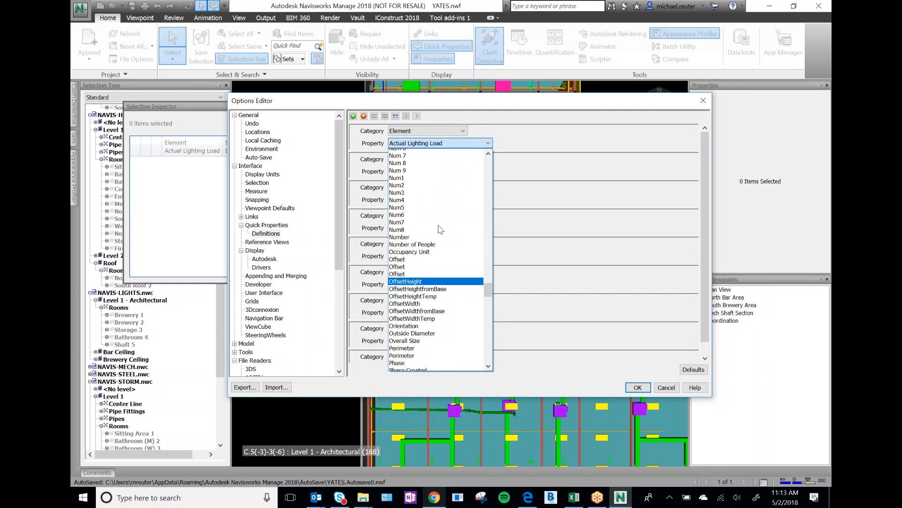
scroll(441, 229, up, 8)
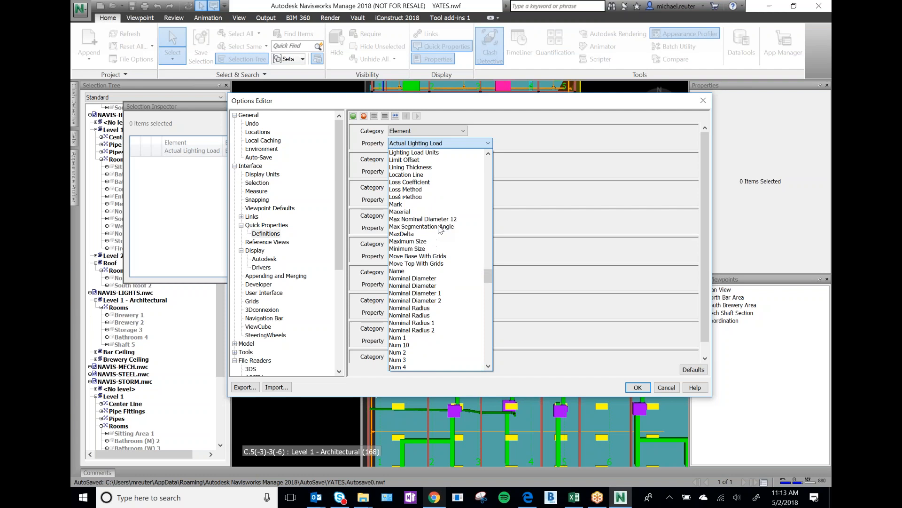
click(399, 204)
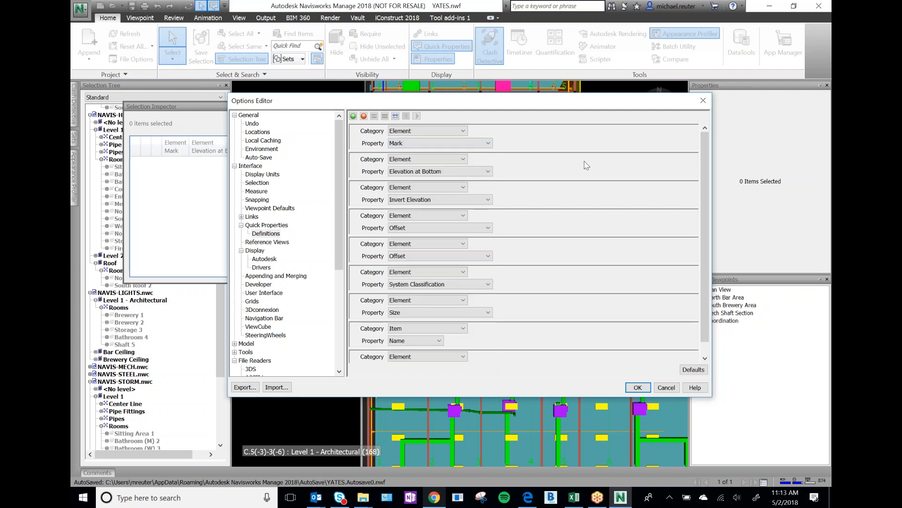
click(646, 390)
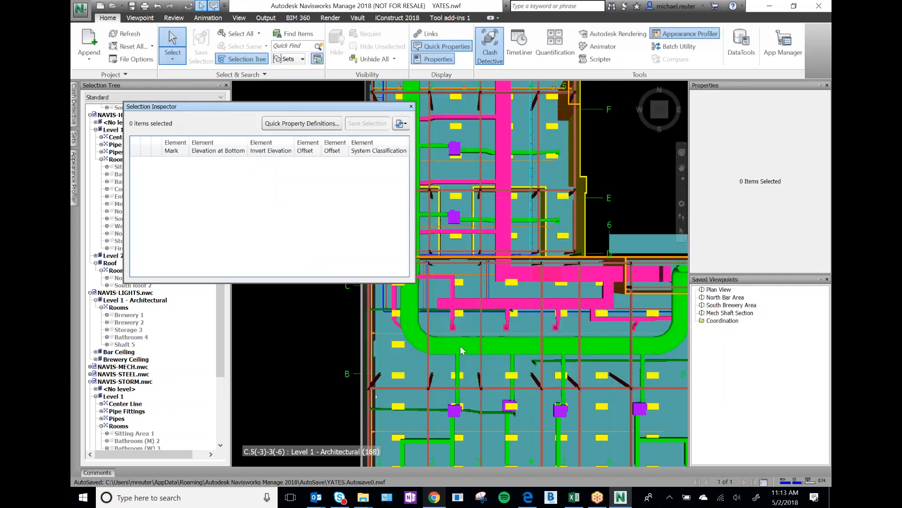
Close the Selection Inspector and check the quick properties of the elements around grid C, including a yellow ceiling light
mouse_move(457, 415)
mouse_move(455, 219)
click(411, 107)
mouse_move(447, 325)
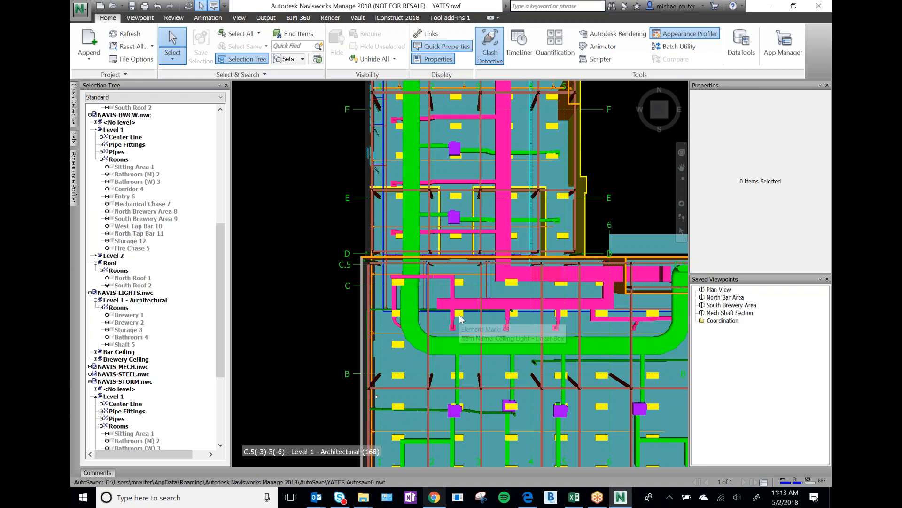
mouse_move(508, 245)
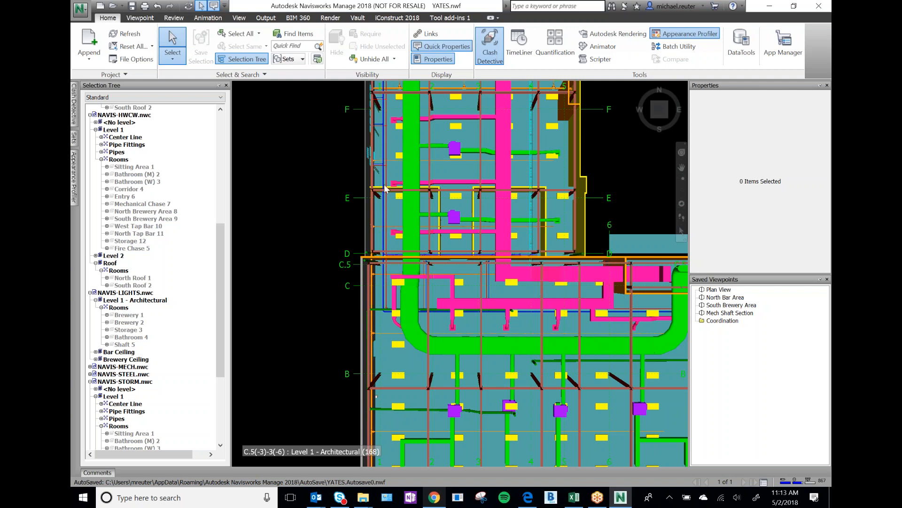
Review the list of search sets and the color assignments in the Appearance Profiler
mouse_move(75, 138)
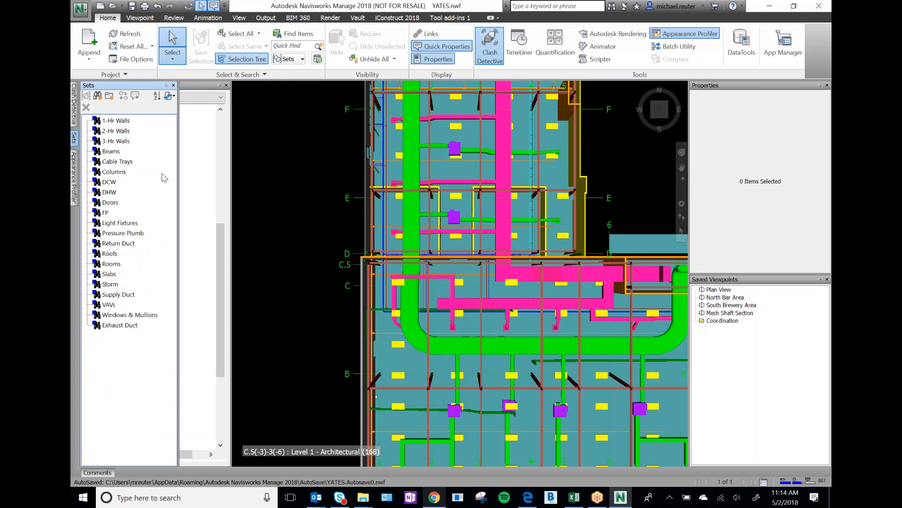
click(74, 188)
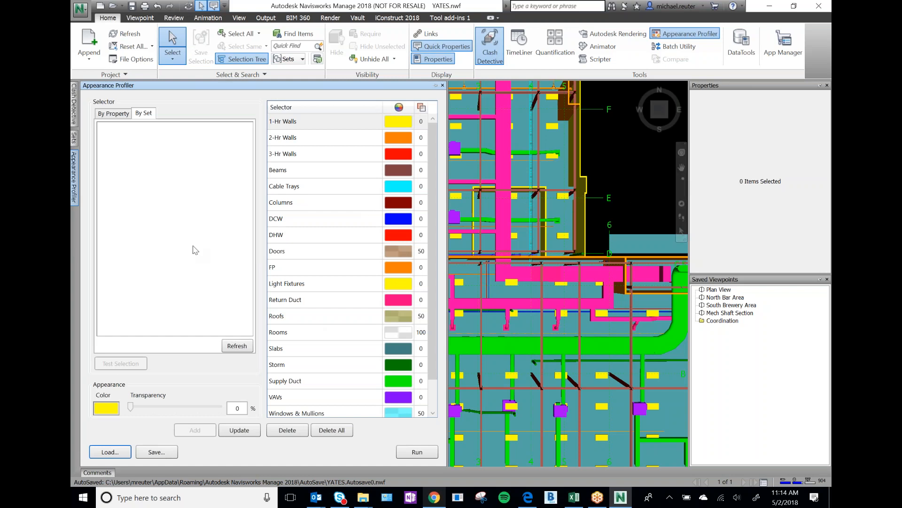
scroll(324, 284, down, 1)
scroll(321, 284, up, 1)
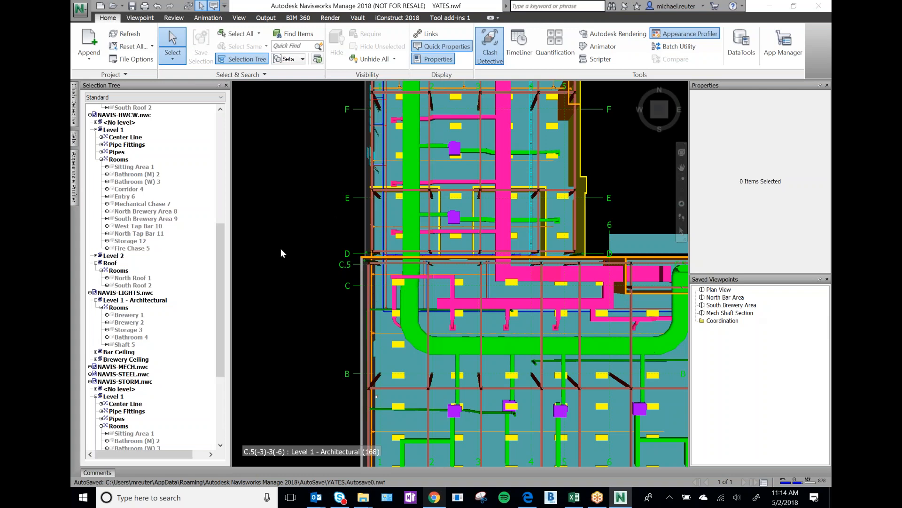
Collapse the expanded HWCW, CABLETRAY, FP, LIGHTS and STORM model files in the Selection Tree so only file names are listed
click(90, 115)
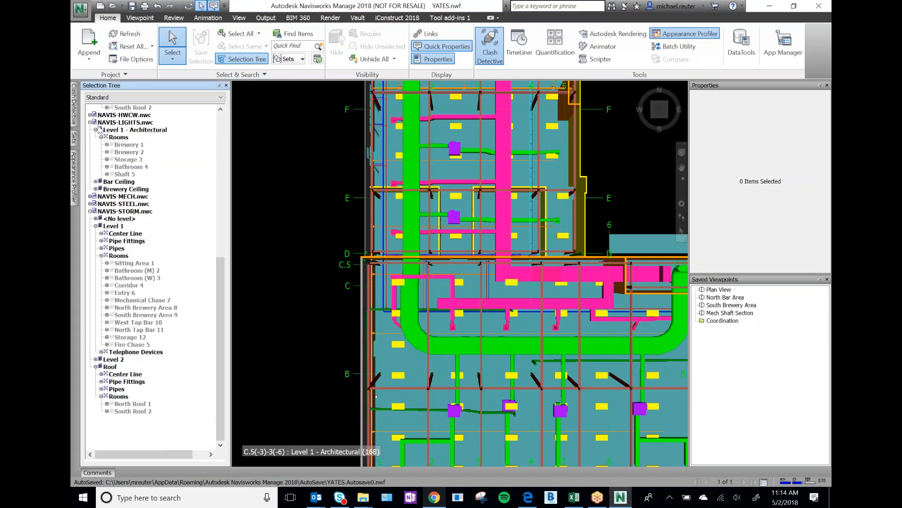
scroll(91, 123, up, 10)
click(90, 115)
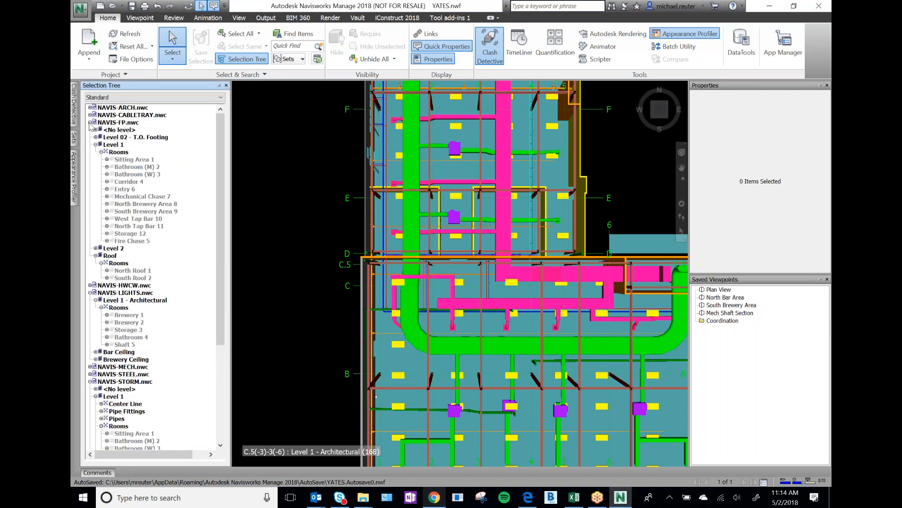
click(90, 122)
click(90, 137)
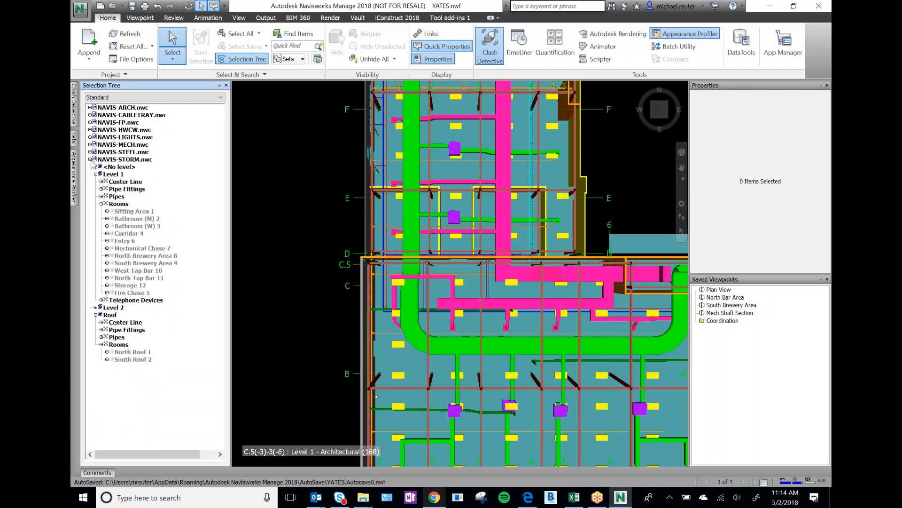
click(90, 160)
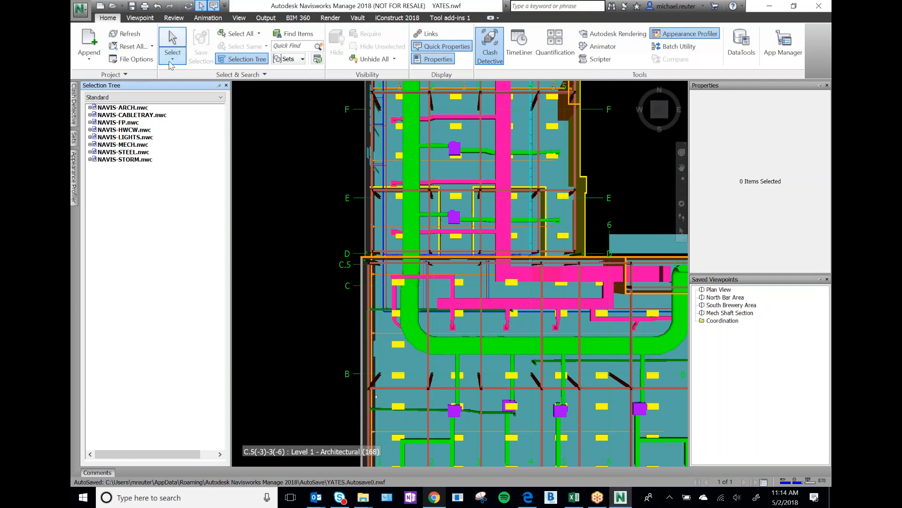
click(140, 18)
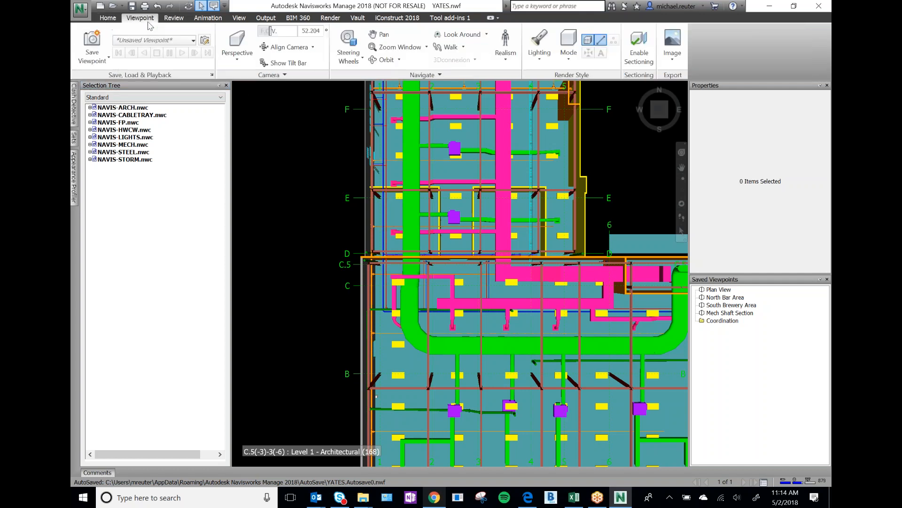
click(174, 18)
click(140, 17)
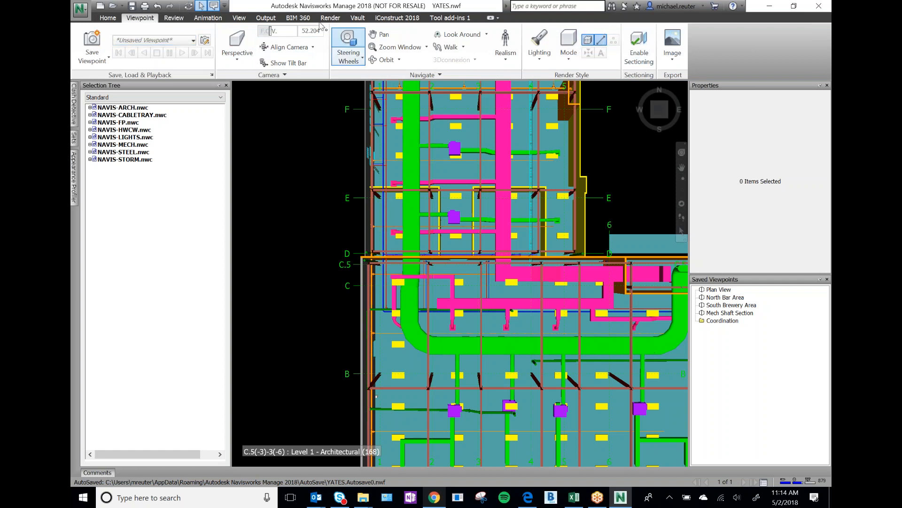
click(174, 18)
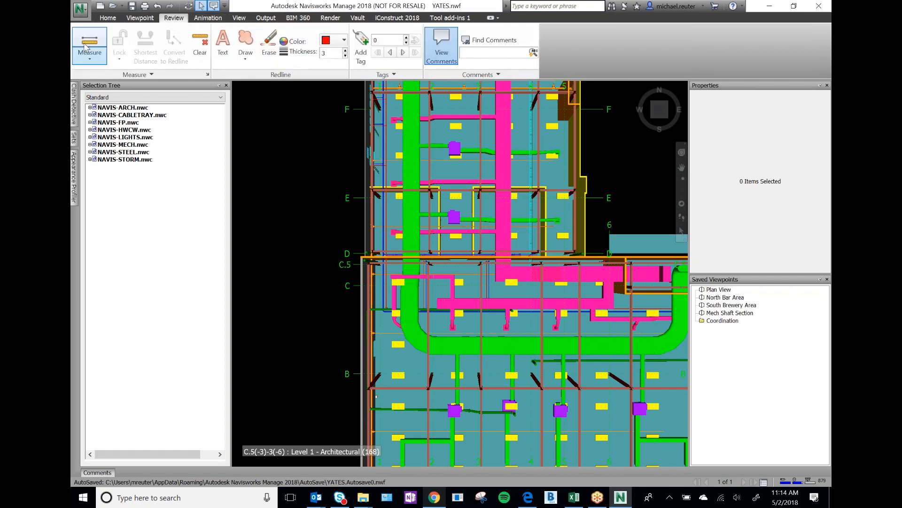
click(214, 20)
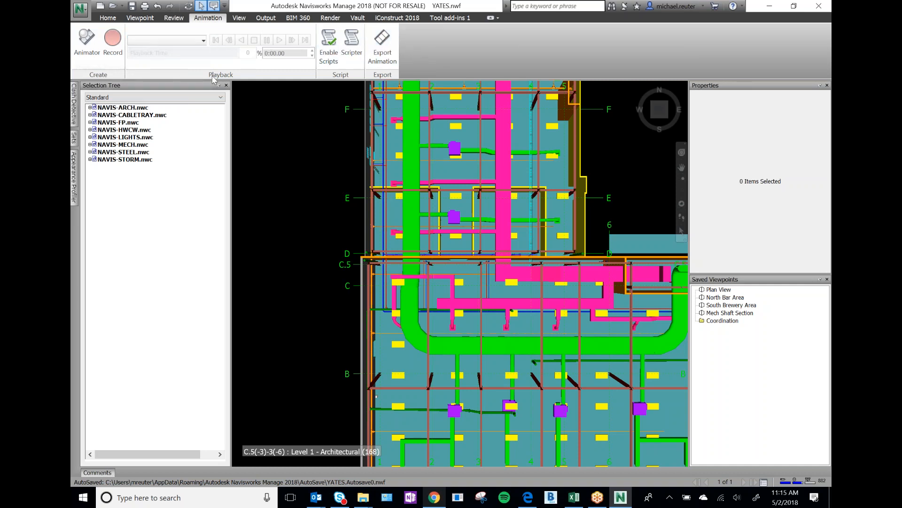
Examine the model in perspective from the grid A framing over to the beams, ducts and purple VAV unit near grids E and F
mouse_move(439, 269)
click(681, 167)
drag(515, 461, 451, 335)
scroll(432, 386, up, 5)
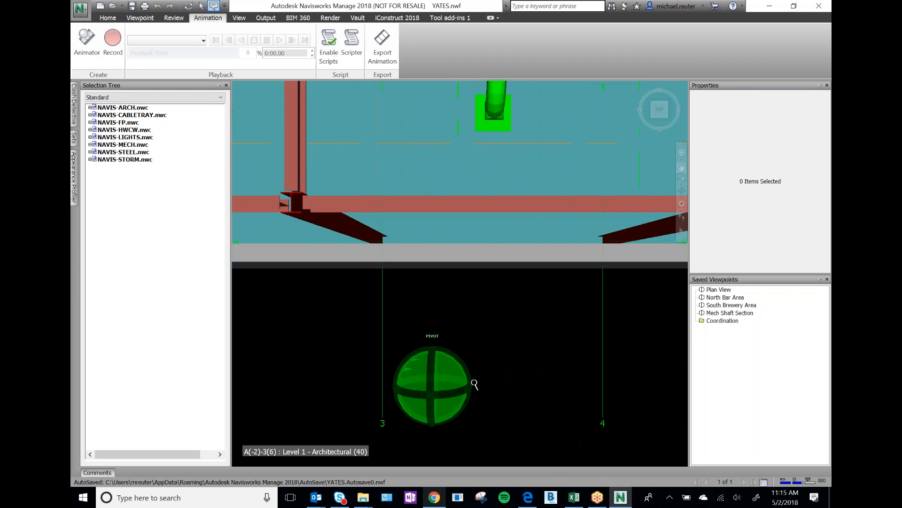
scroll(474, 384, up, 3)
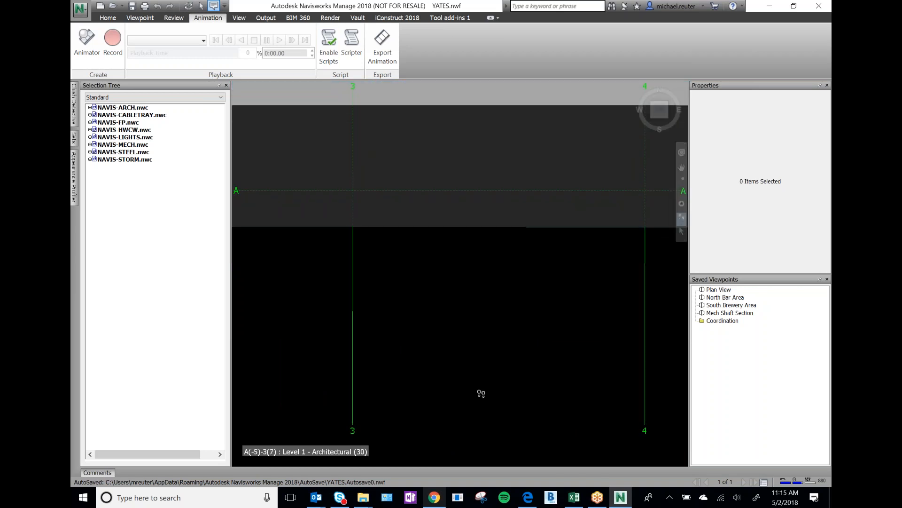
scroll(482, 393, up, 4)
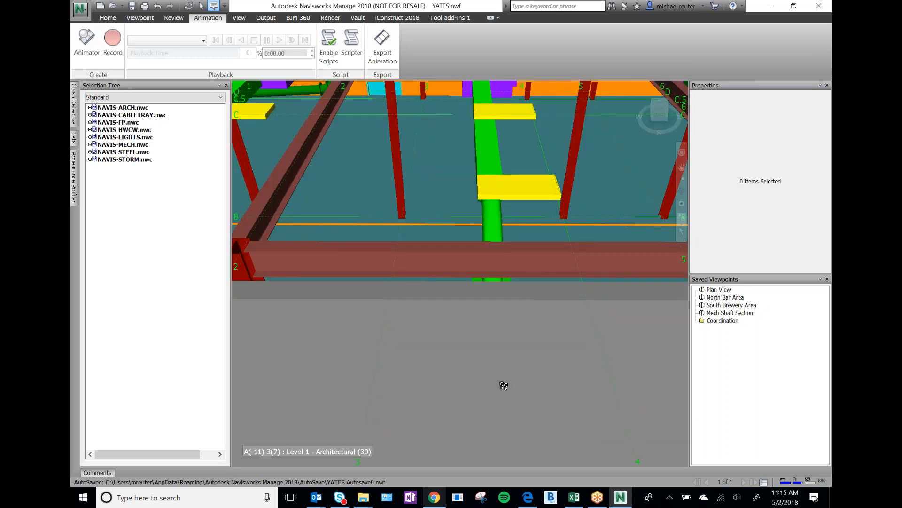
scroll(504, 385, up, 5)
drag(501, 350, 511, 465)
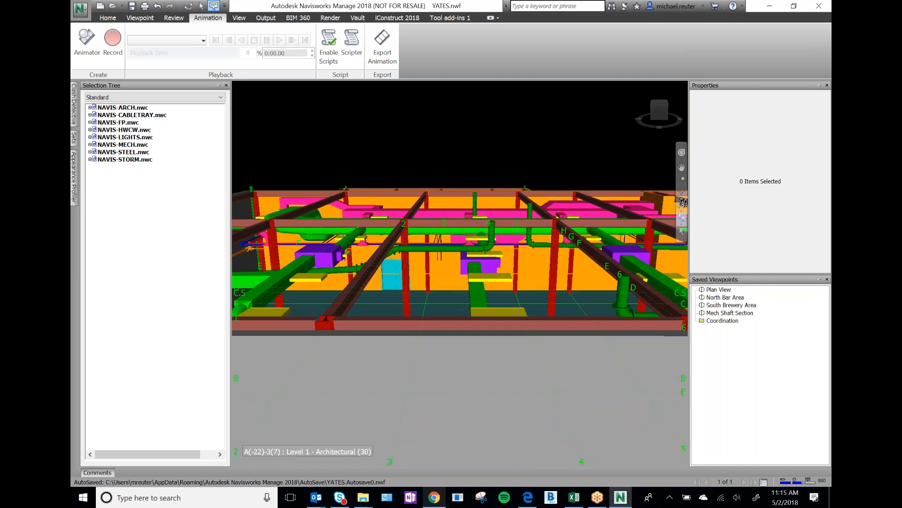
drag(470, 258, 470, 81)
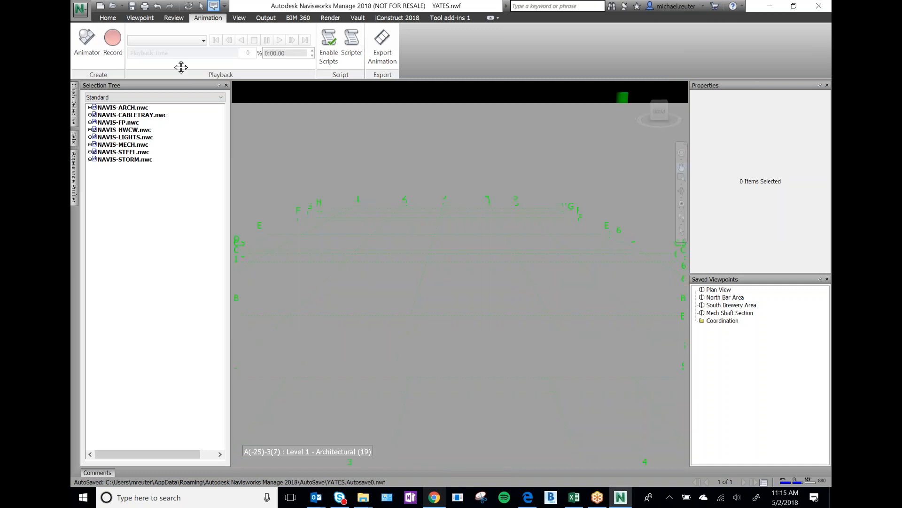
click(681, 219)
drag(522, 309, 576, 337)
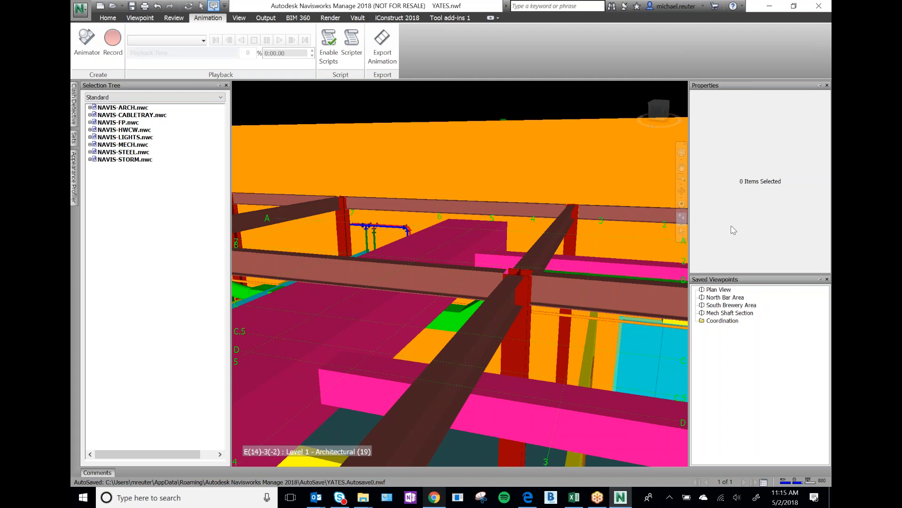
drag(591, 410, 591, 413)
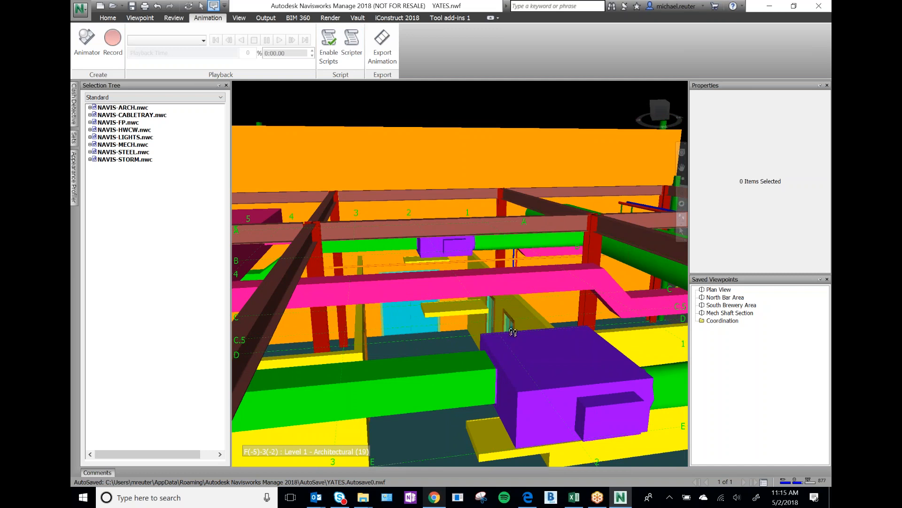
click(353, 57)
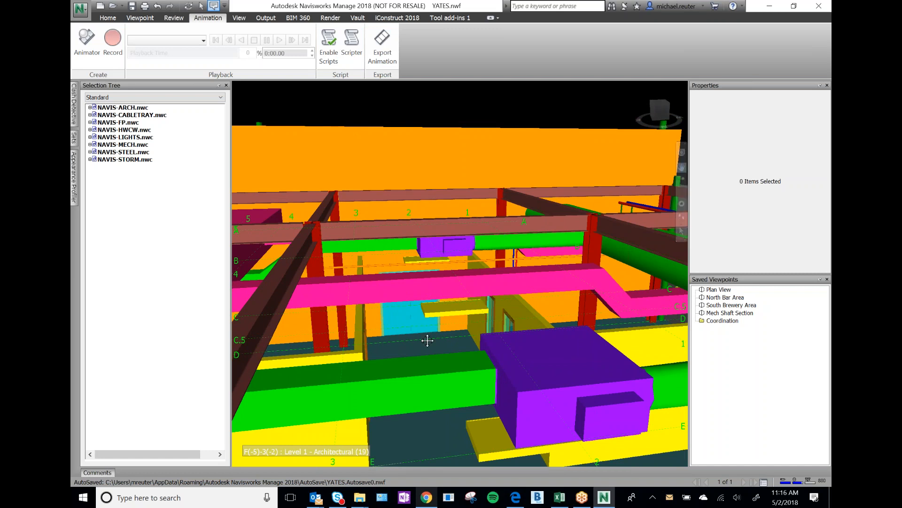
Walk through the ground-floor corridor toward the cyan door and inspect the columns and ceiling ductwork near grid C-2
scroll(414, 317, up, 5)
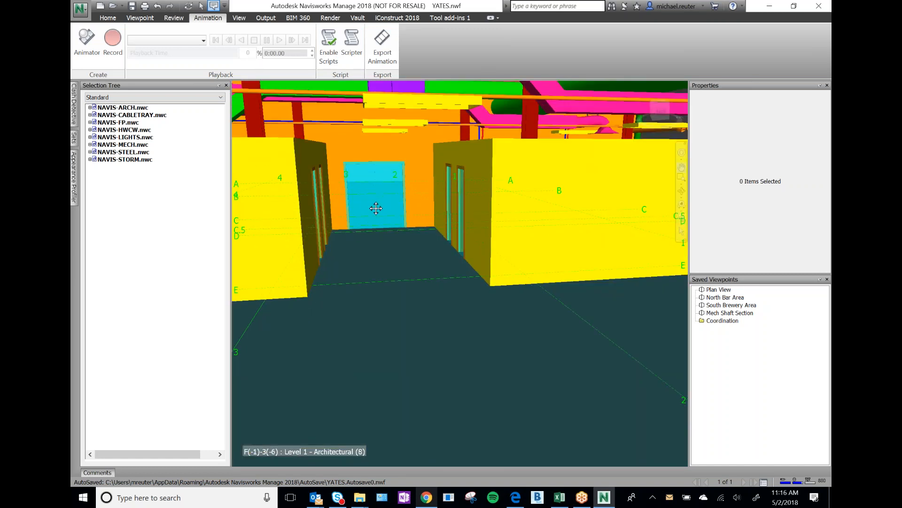
scroll(376, 208, up, 5)
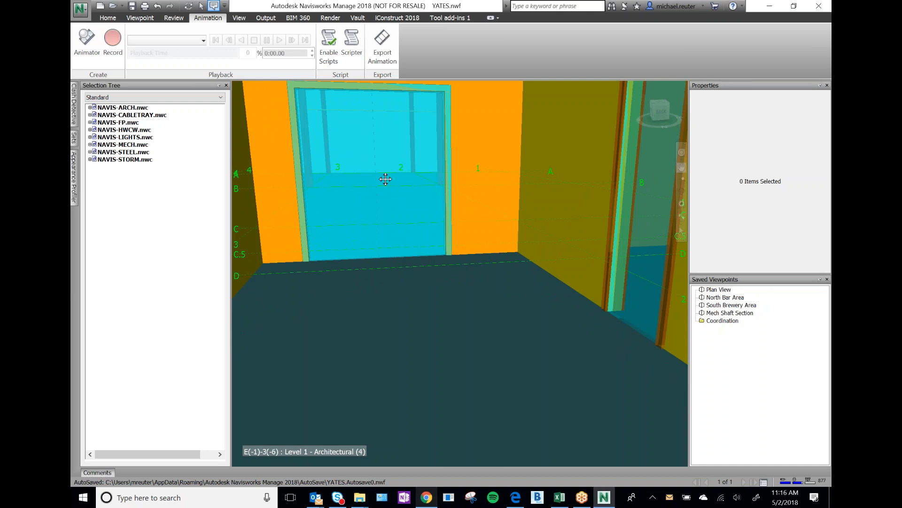
mouse_move(394, 166)
drag(421, 282, 489, 195)
drag(417, 312, 320, 309)
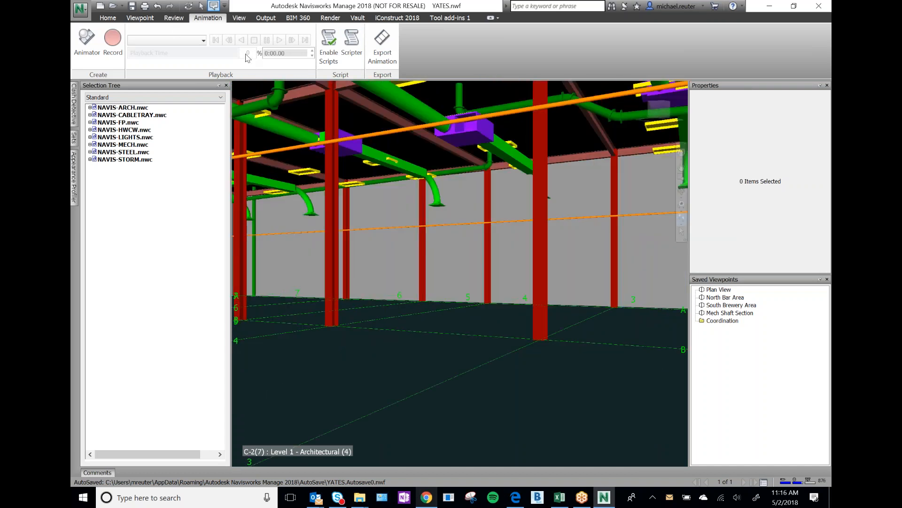
Review the available home, rendering, output, Vault, iConstruct 2018, add-in and BIM 360 tools
click(108, 17)
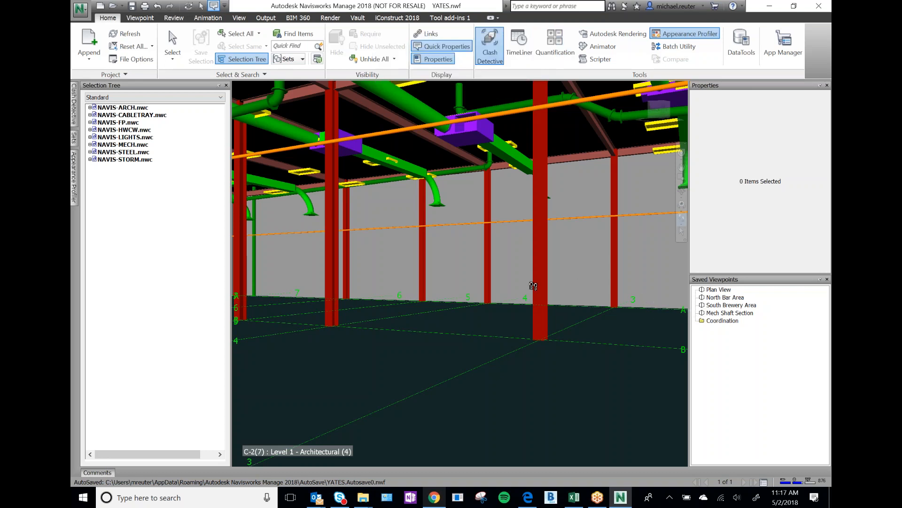
mouse_move(533, 286)
click(331, 19)
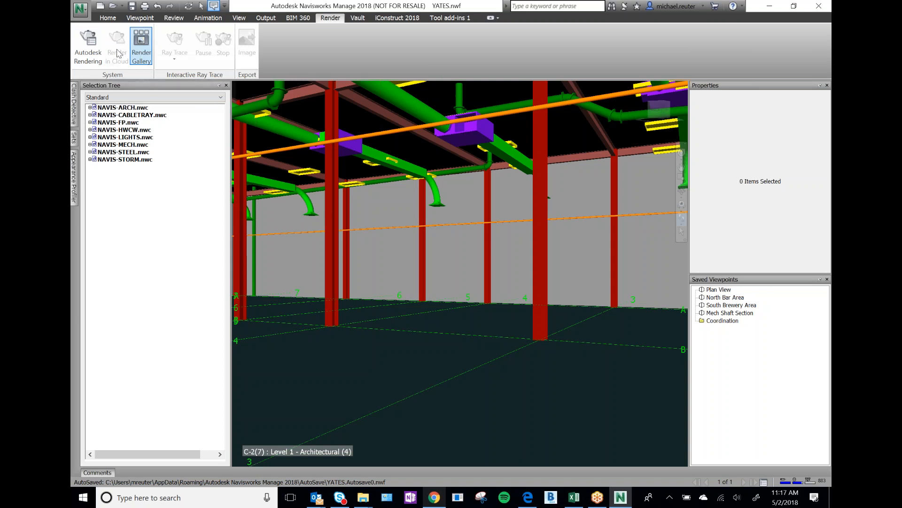
mouse_move(468, 207)
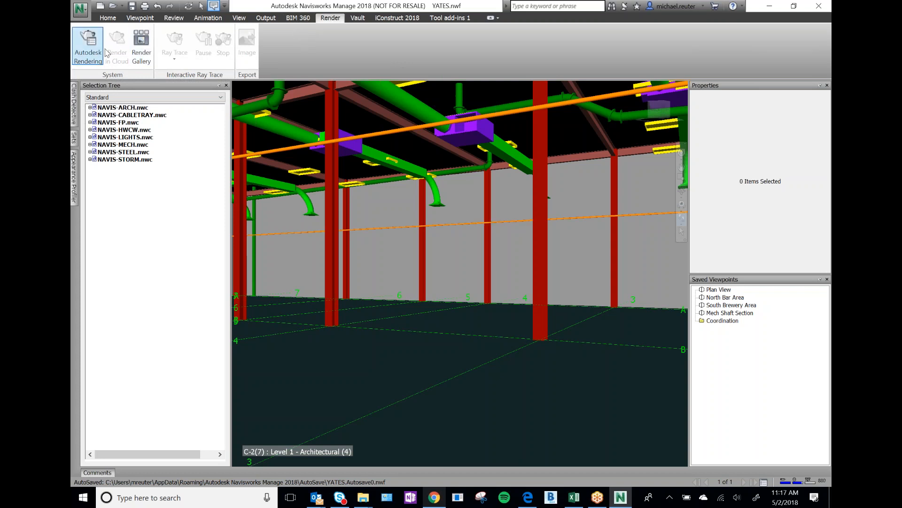
click(266, 18)
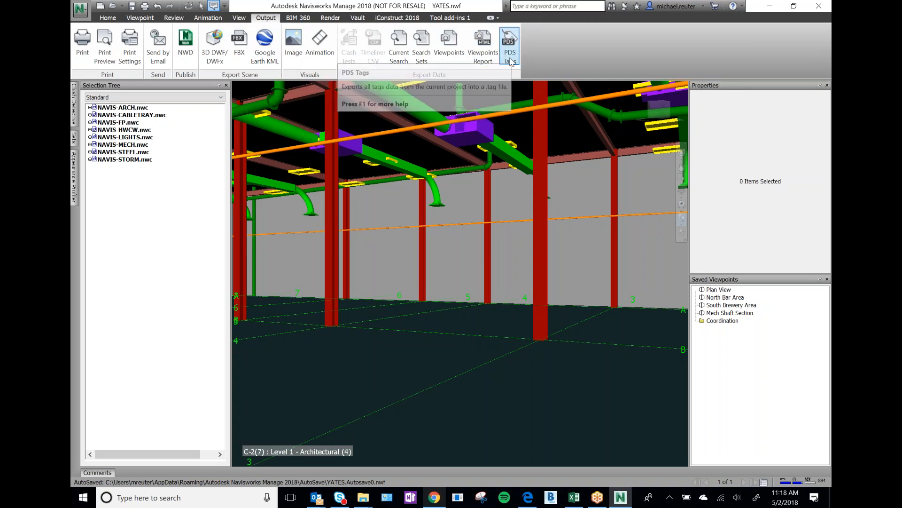
click(333, 18)
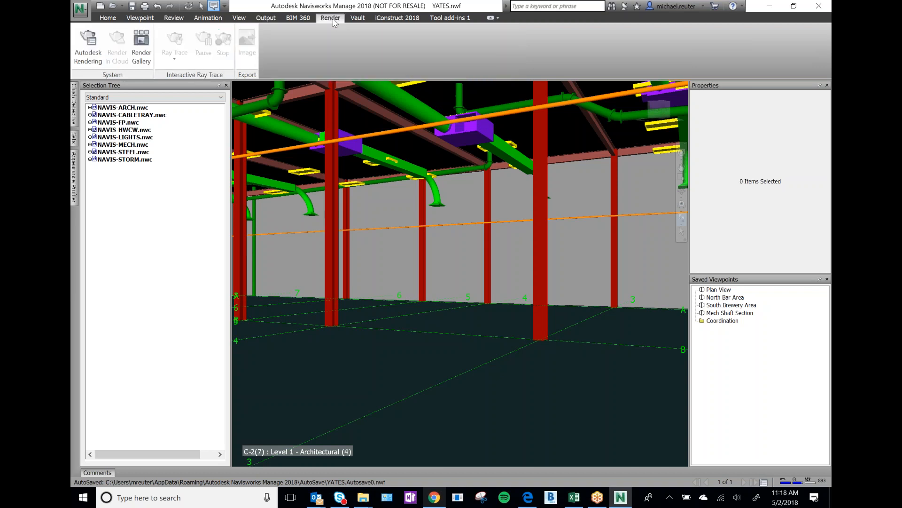
click(358, 21)
click(397, 19)
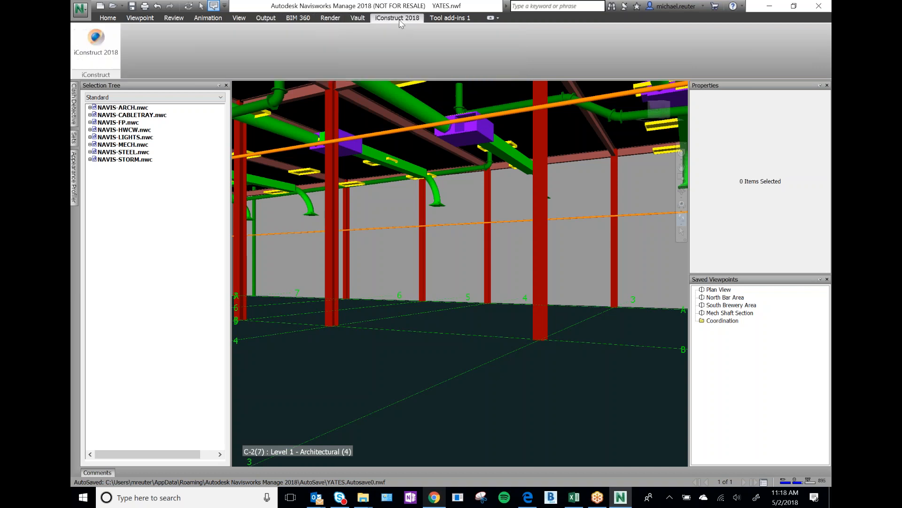
click(442, 19)
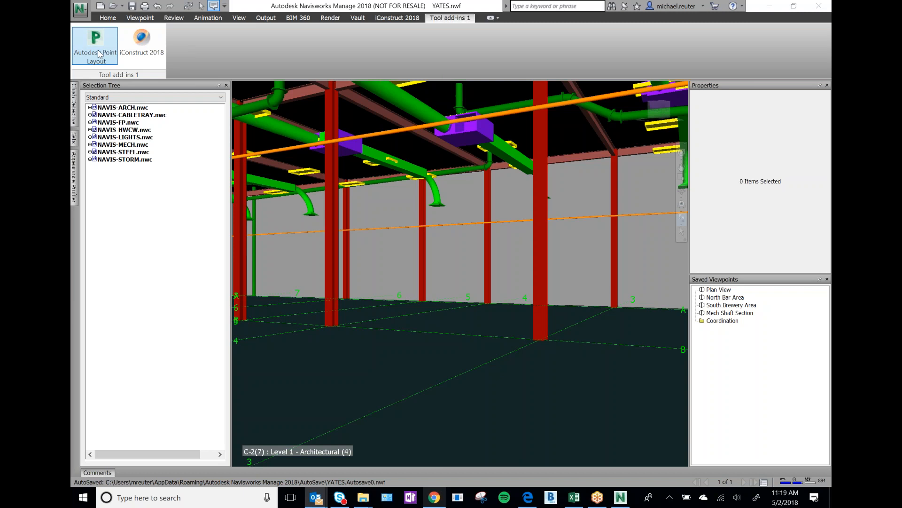
click(298, 18)
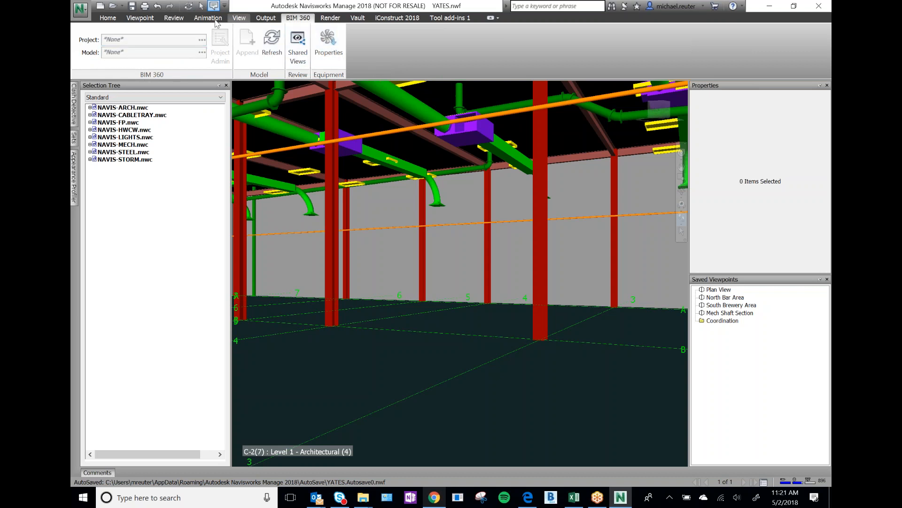
Measure the point-to-point distance between the lower corners of the purple VAV unit AT-BREW-03 and the neighboring purple VAV unit
click(174, 18)
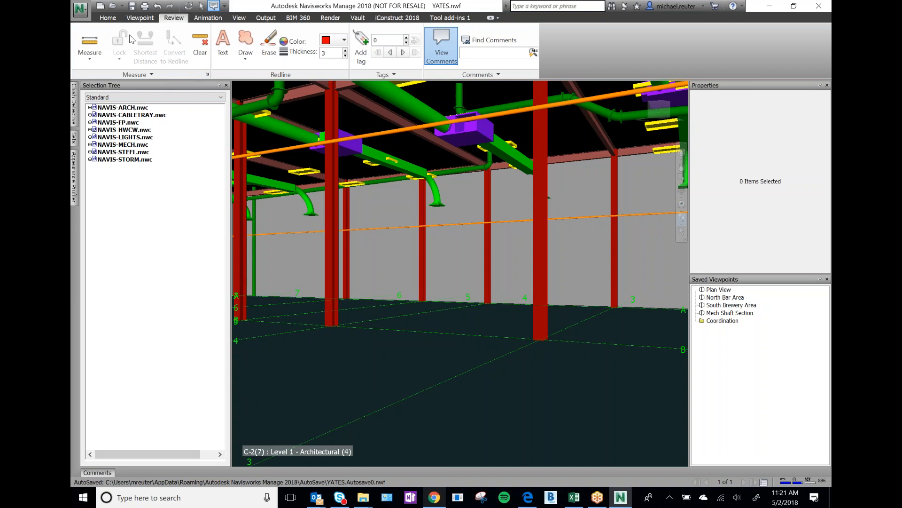
click(174, 20)
click(91, 60)
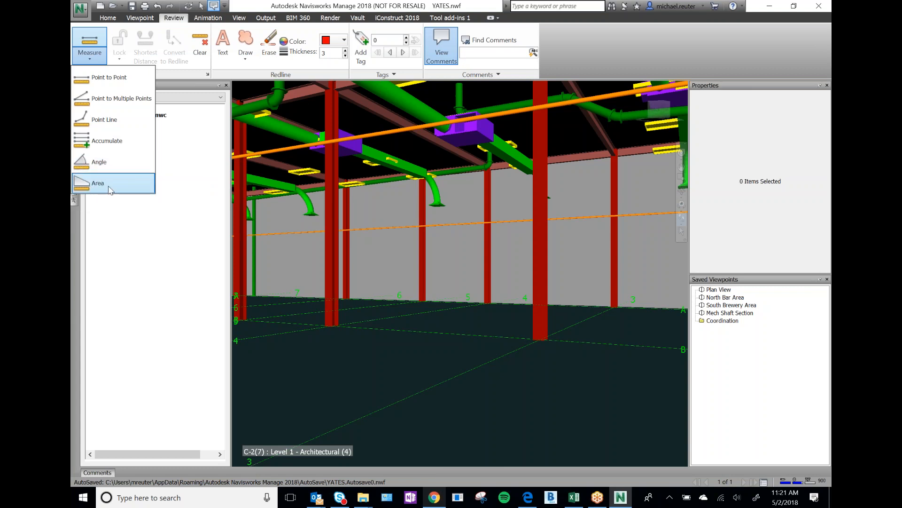
click(100, 79)
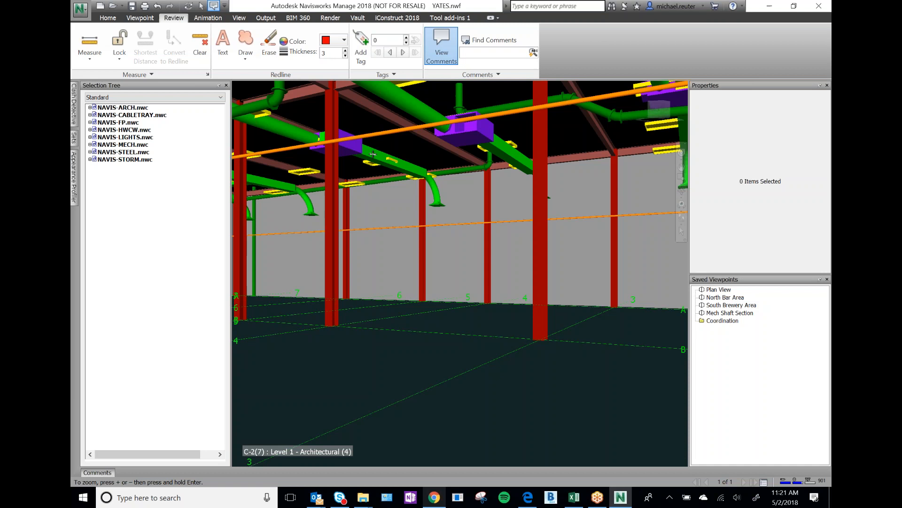
mouse_move(373, 155)
scroll(358, 146, up, 3)
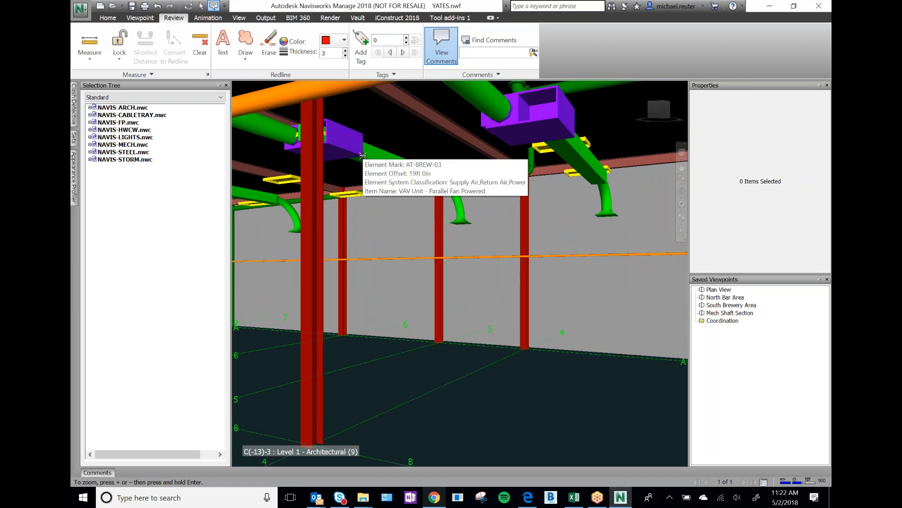
key(ctrl)
key(ctrl)
key(ctrl)
click(363, 155)
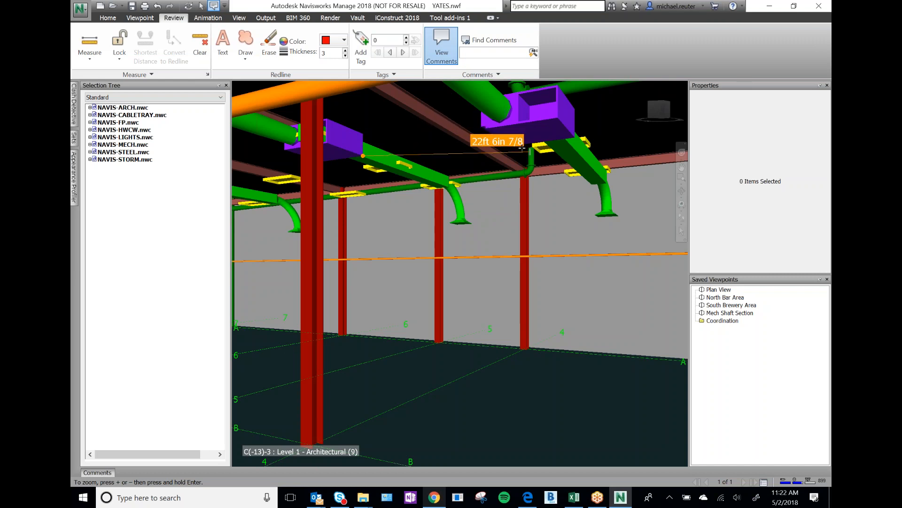
scroll(539, 129, up, 4)
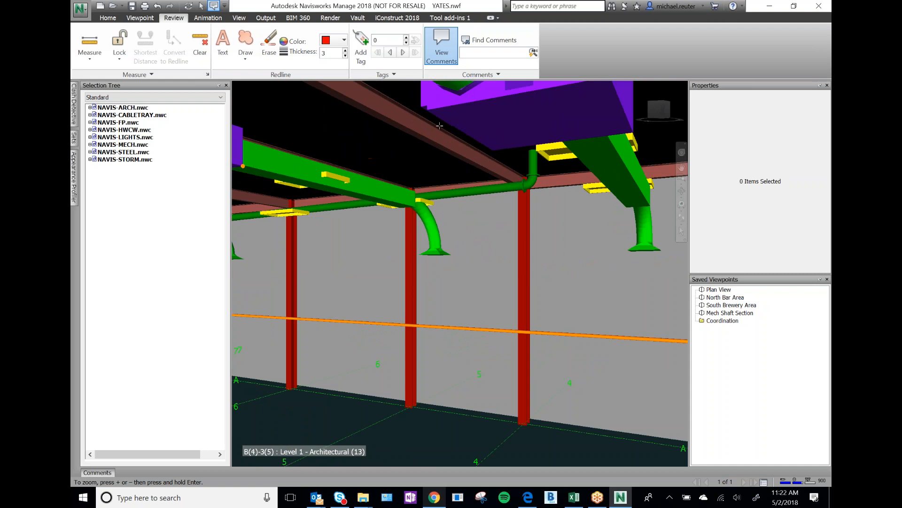
click(420, 107)
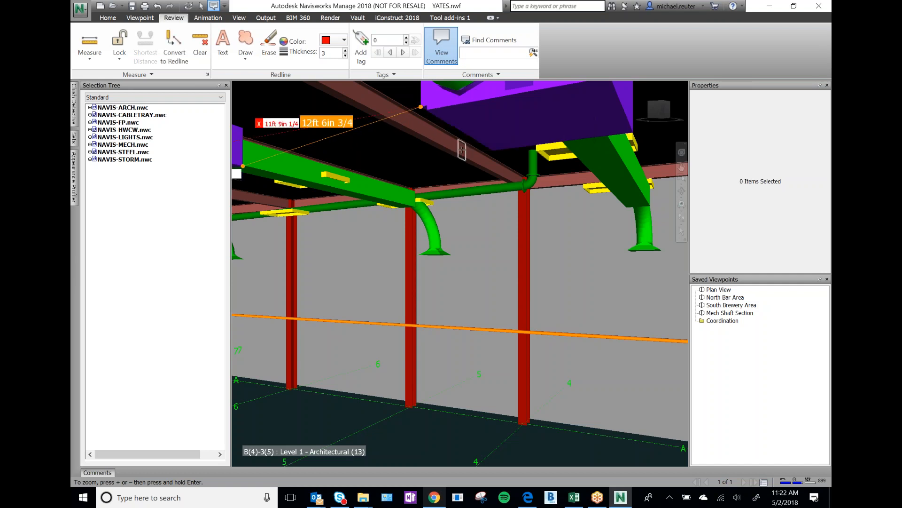
Examine the measurement between the two VAV units, including its X, Y and Z components and end points
scroll(463, 141, down, 3)
scroll(472, 139, up, 3)
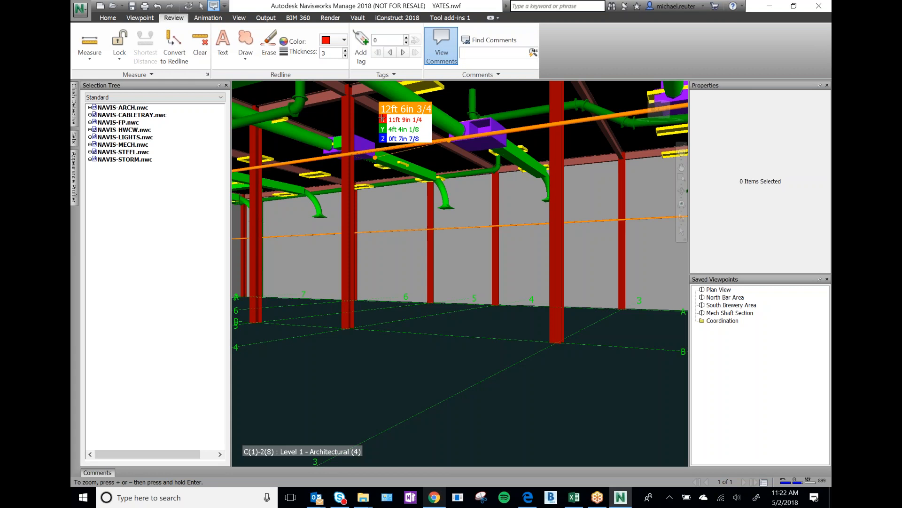
scroll(431, 156, up, 5)
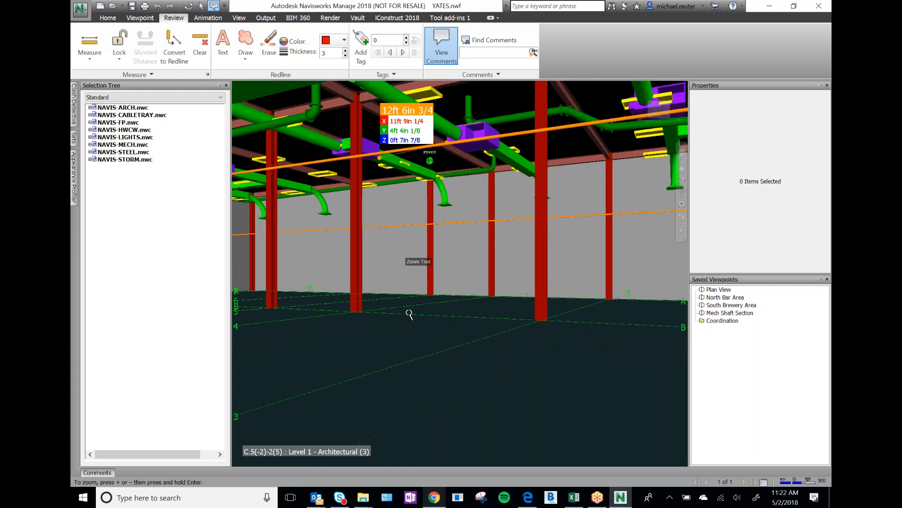
click(682, 218)
drag(507, 256, 509, 219)
scroll(481, 182, up, 3)
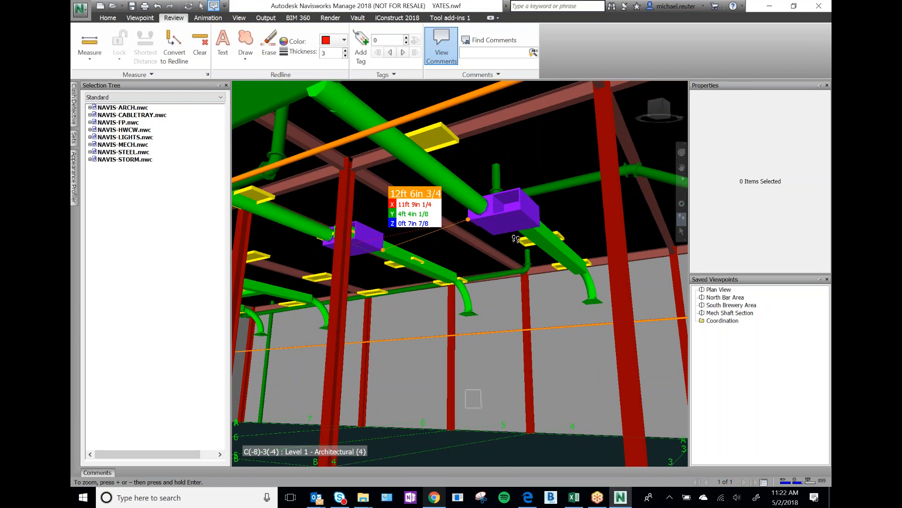
click(682, 232)
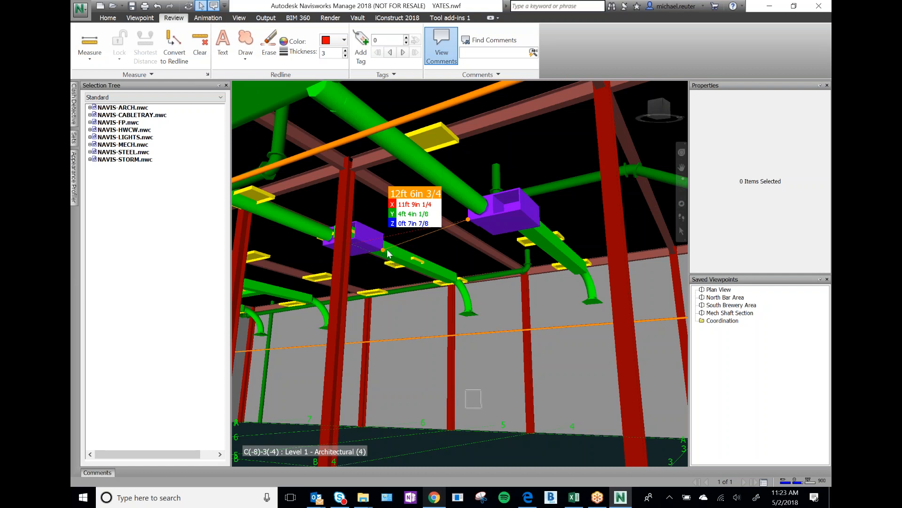
scroll(387, 254, up, 5)
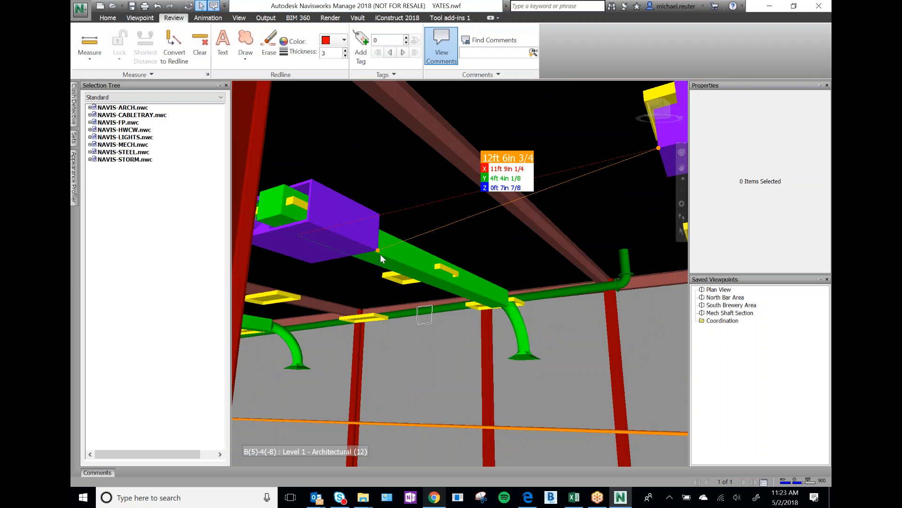
scroll(381, 258, down, 4)
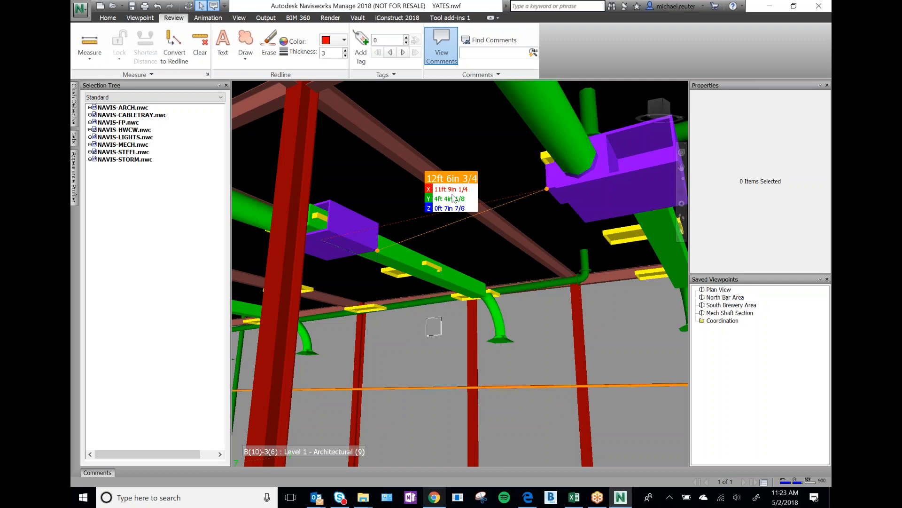
mouse_move(454, 194)
Show the model from the top with north up and center the view on the measured VAV units between grids A and B
click(663, 105)
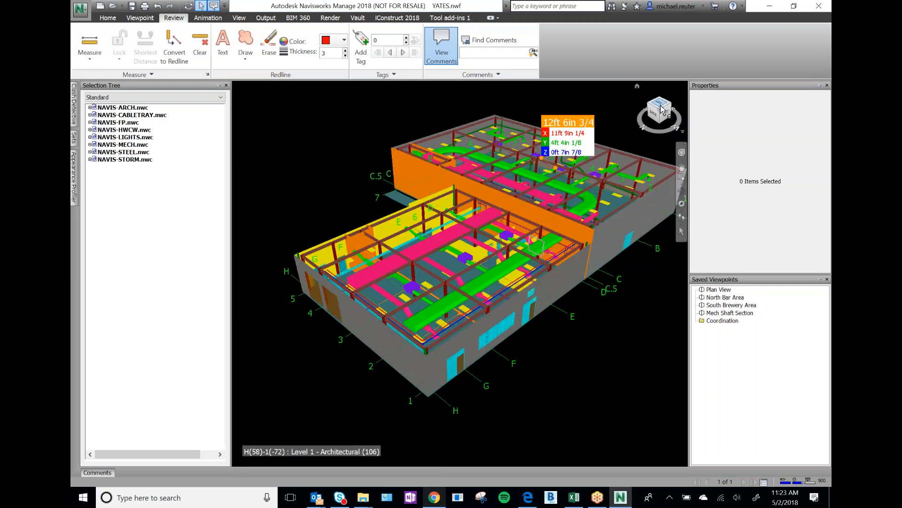
click(660, 101)
click(678, 87)
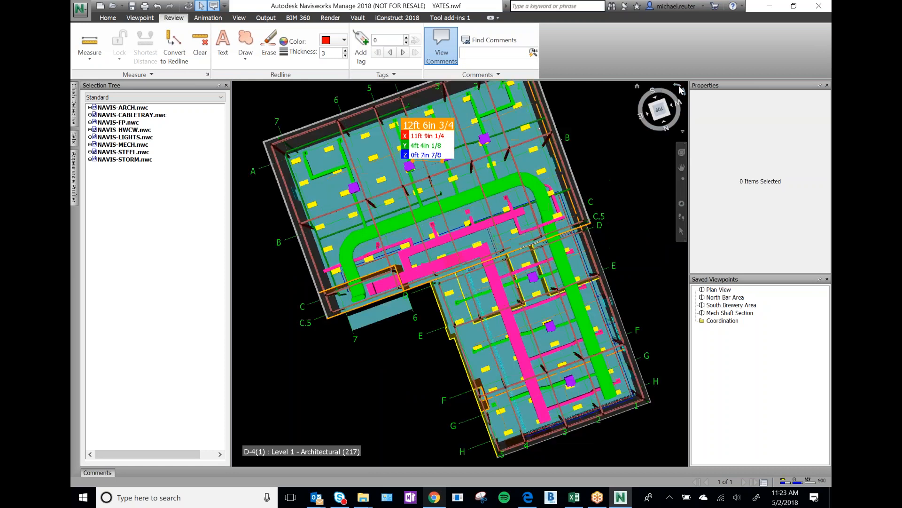
click(678, 88)
click(681, 167)
drag(442, 381, 453, 227)
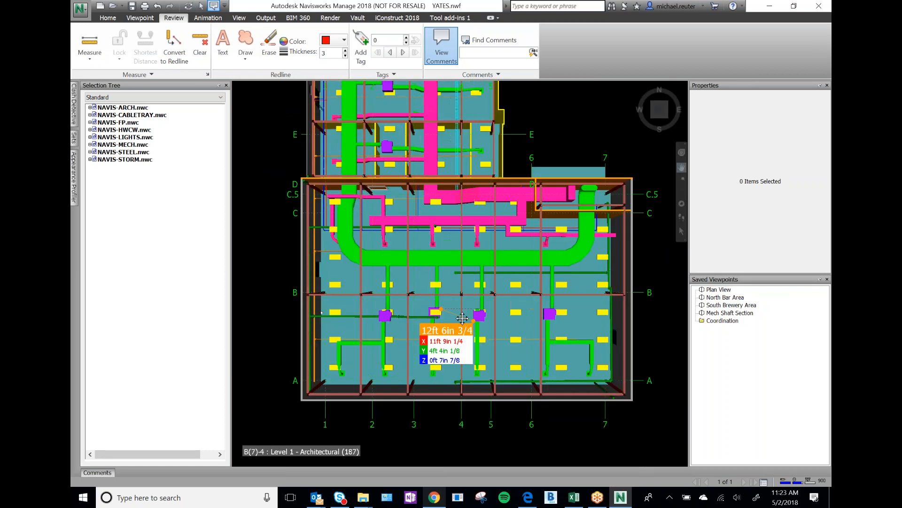
Examine the offset between the two measured VAV units at close range in the top view
scroll(462, 319, up, 5)
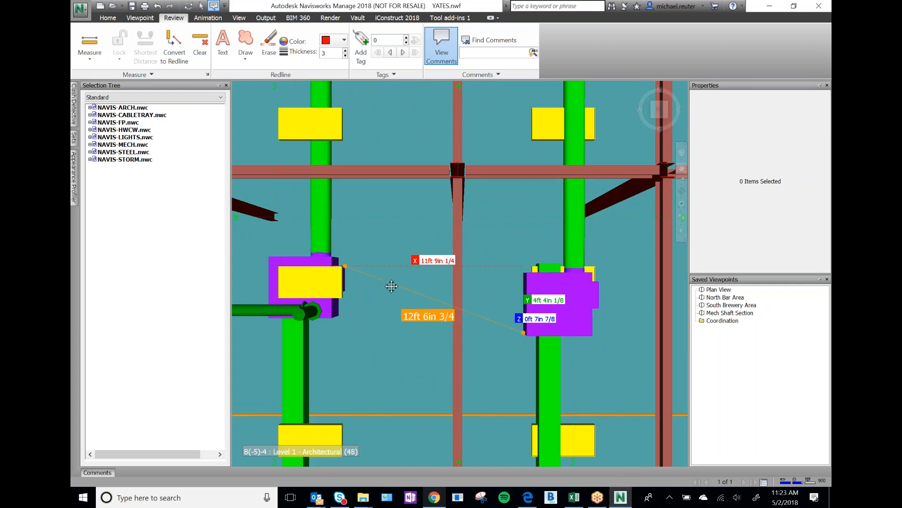
scroll(392, 286, down, 3)
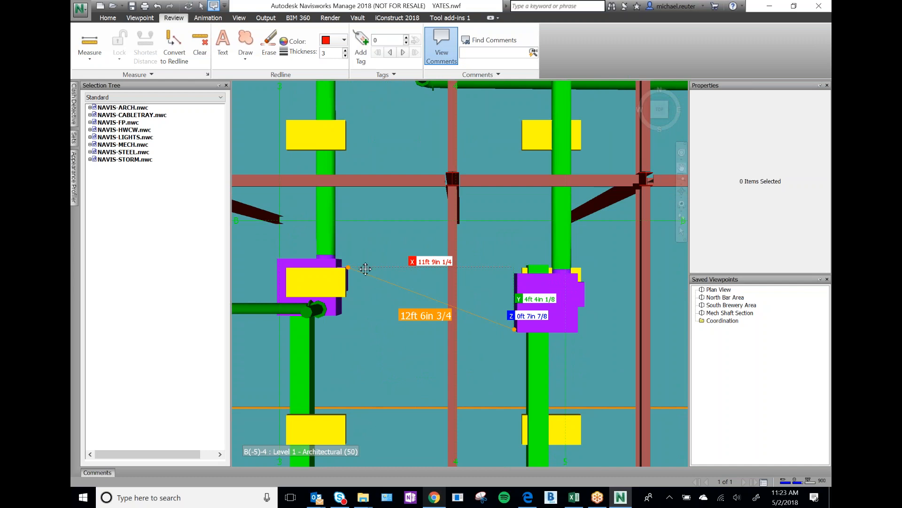
mouse_move(524, 325)
Switch from point-to-point to area measuring and show the whole building from the top
click(89, 52)
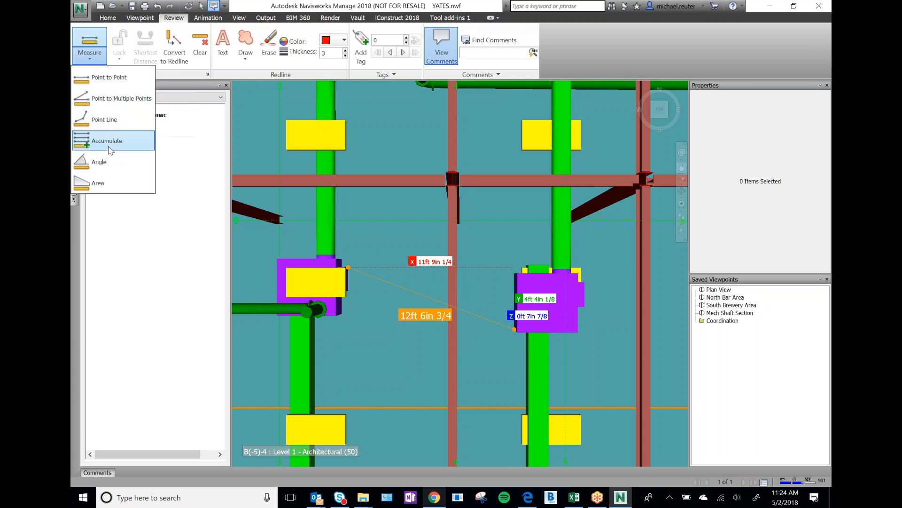
click(96, 185)
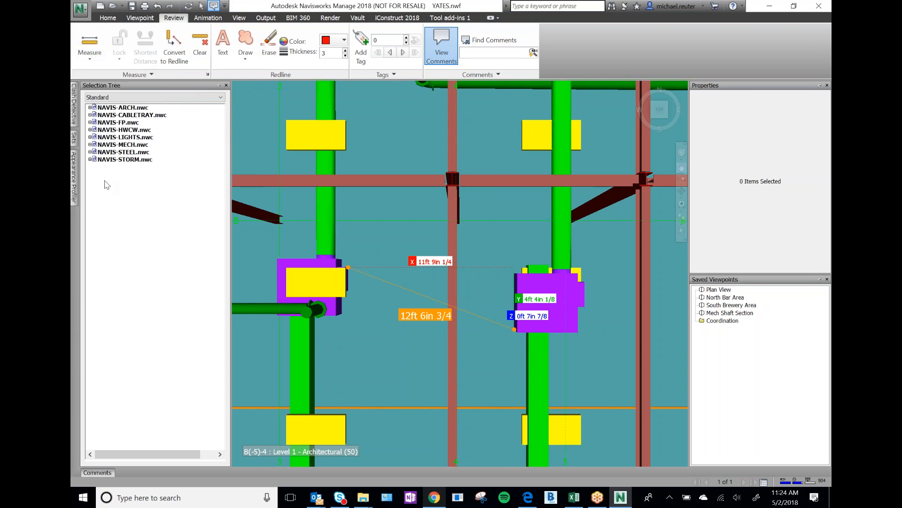
click(87, 63)
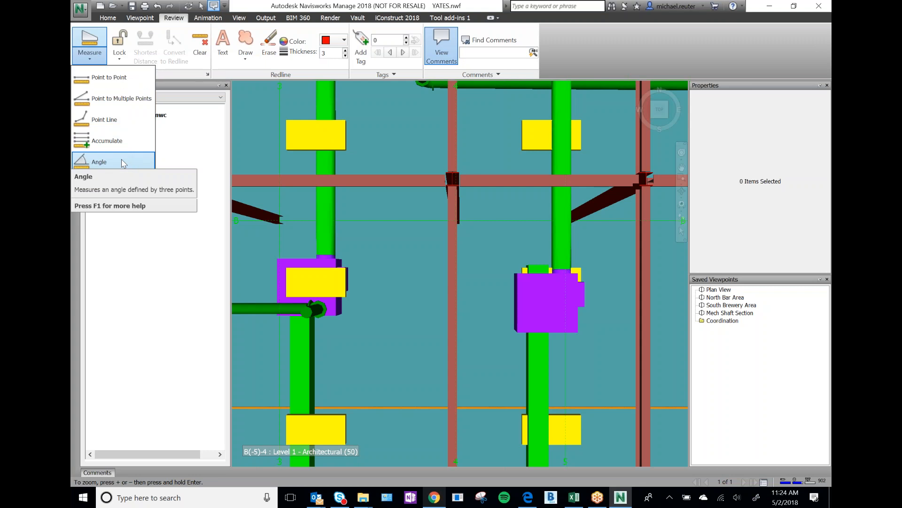
click(654, 113)
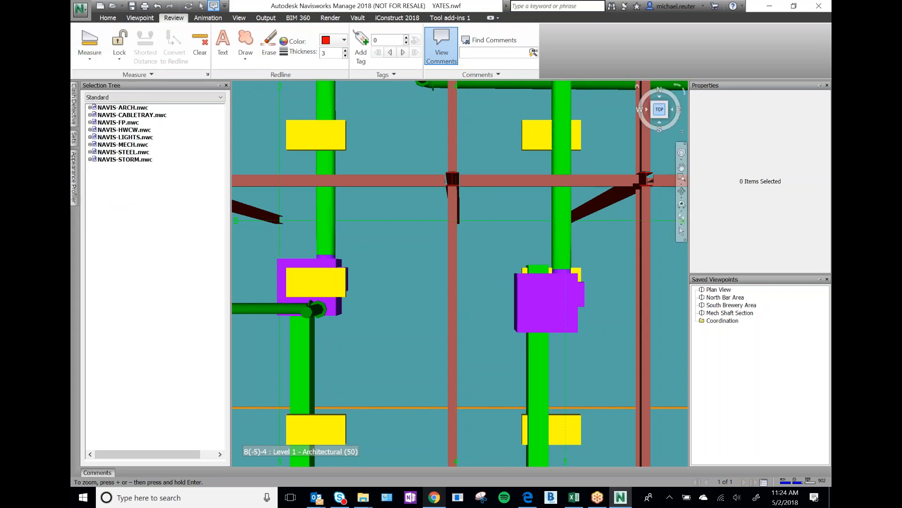
click(660, 111)
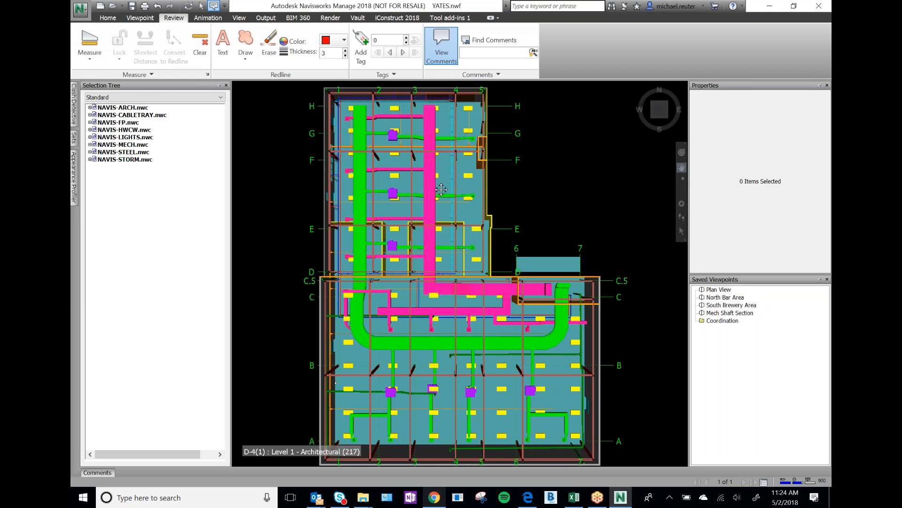
mouse_move(441, 190)
mouse_move(414, 211)
Start an area measurement in the North Bar Area saved viewpoint
click(89, 55)
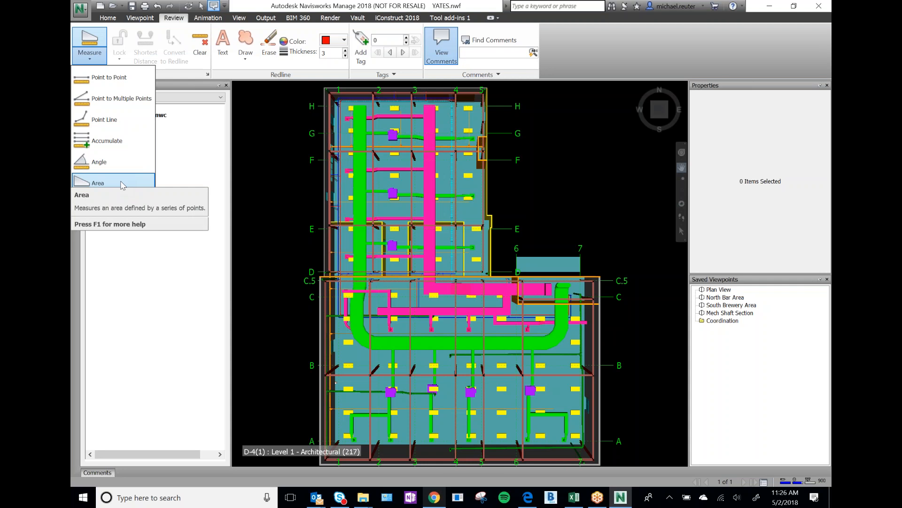
click(99, 184)
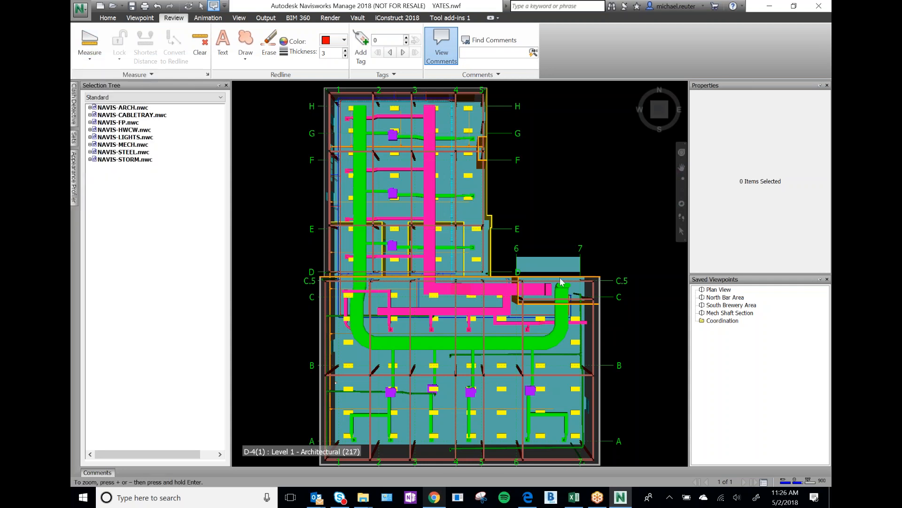
click(726, 298)
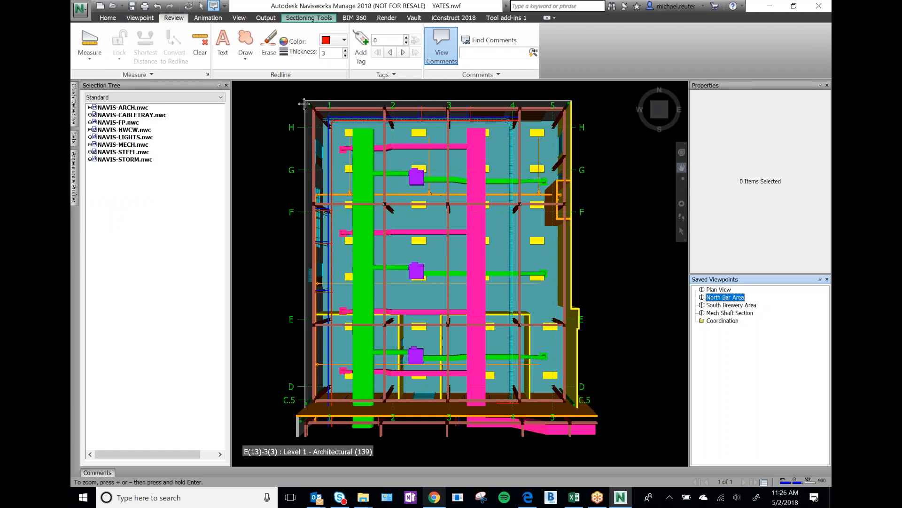
click(89, 42)
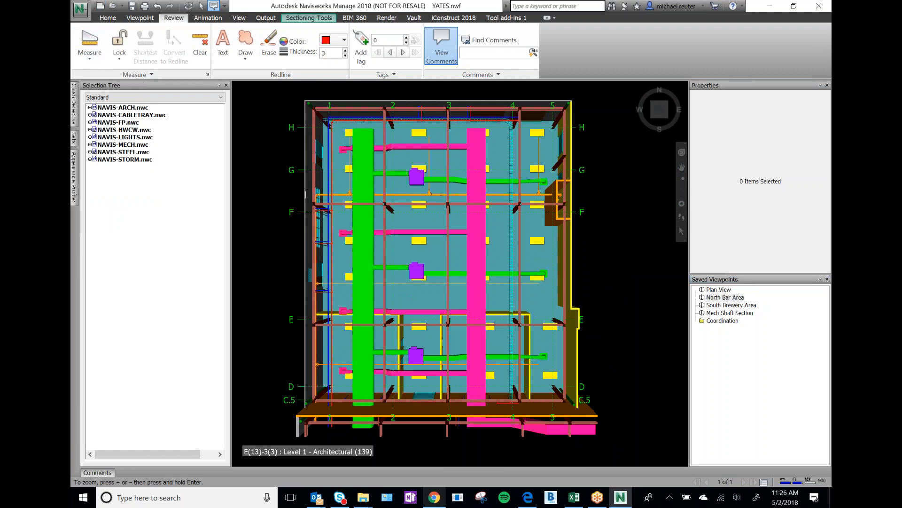
Place the first area points at the northwest and northeast wall corners of the bar area
scroll(305, 101, up, 3)
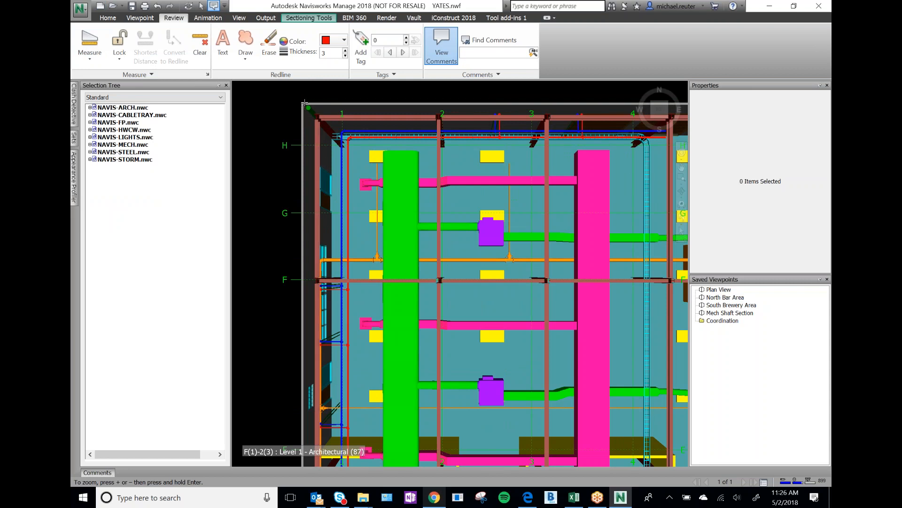
scroll(305, 102, up, 3)
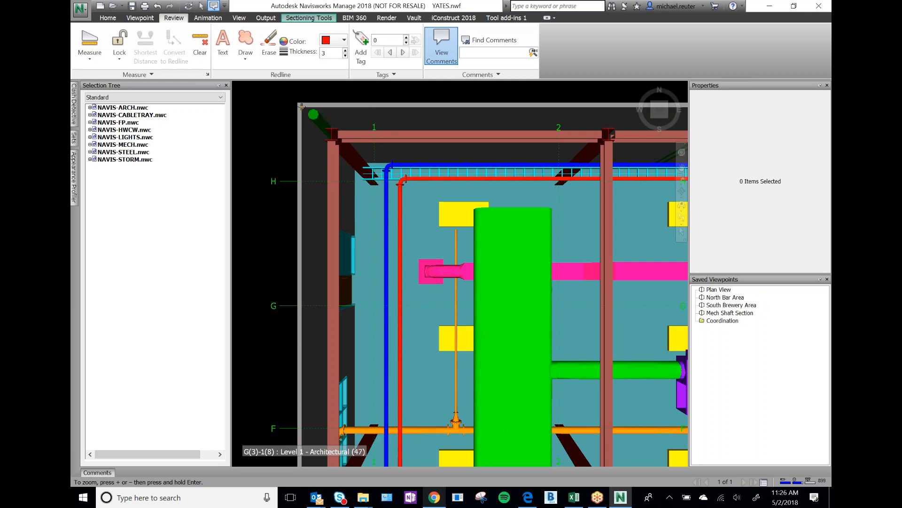
scroll(257, 121, down, 3)
scroll(259, 121, down, 5)
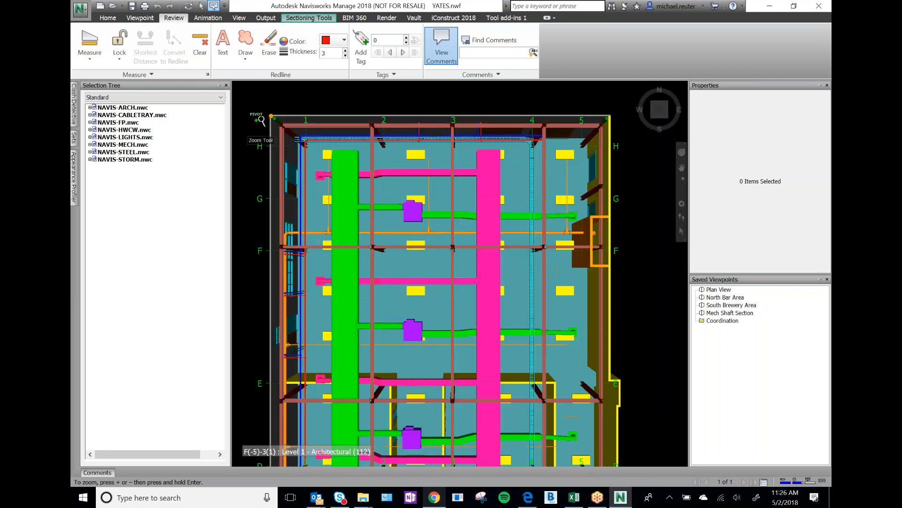
scroll(514, 118, up, 5)
scroll(514, 117, up, 3)
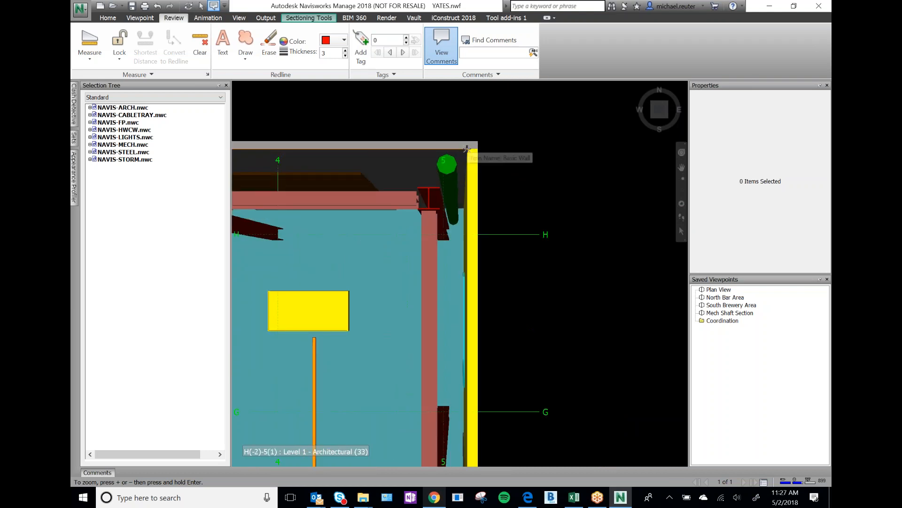
scroll(483, 141, down, 2)
scroll(484, 141, down, 3)
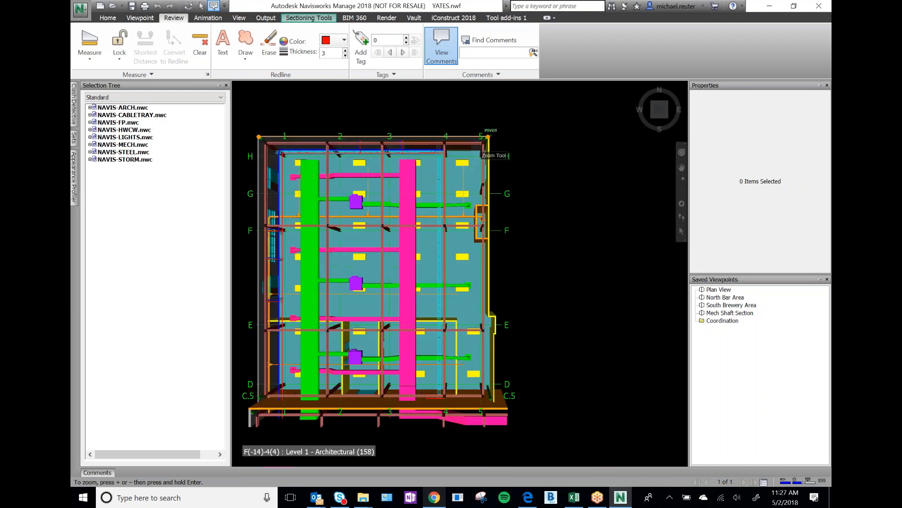
Add area points at the corners of the wall jog near grid E on the bar's east side
scroll(483, 140, down, 2)
scroll(495, 243, up, 3)
scroll(495, 243, up, 5)
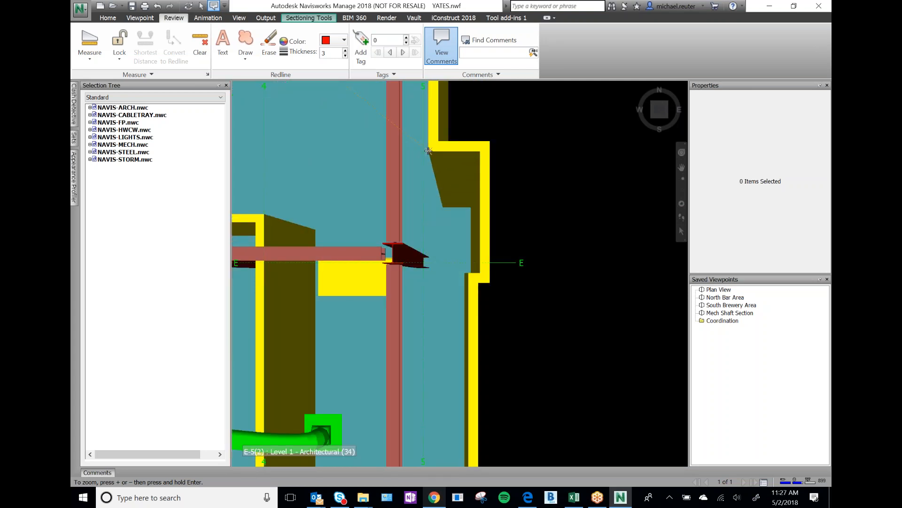
click(429, 151)
click(480, 151)
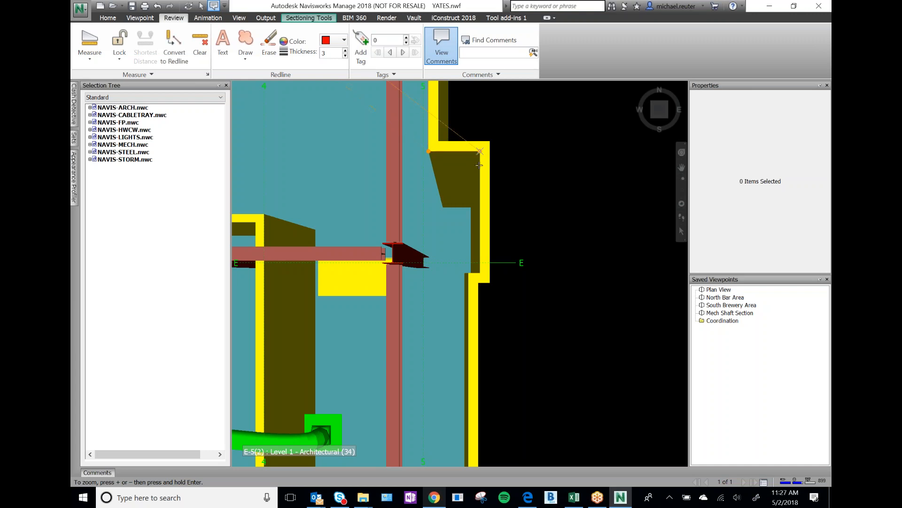
click(479, 273)
Complete the area outline with points at the bar's southeast and southwest wall corners near grid C.5
scroll(463, 158, down, 3)
scroll(472, 401, up, 3)
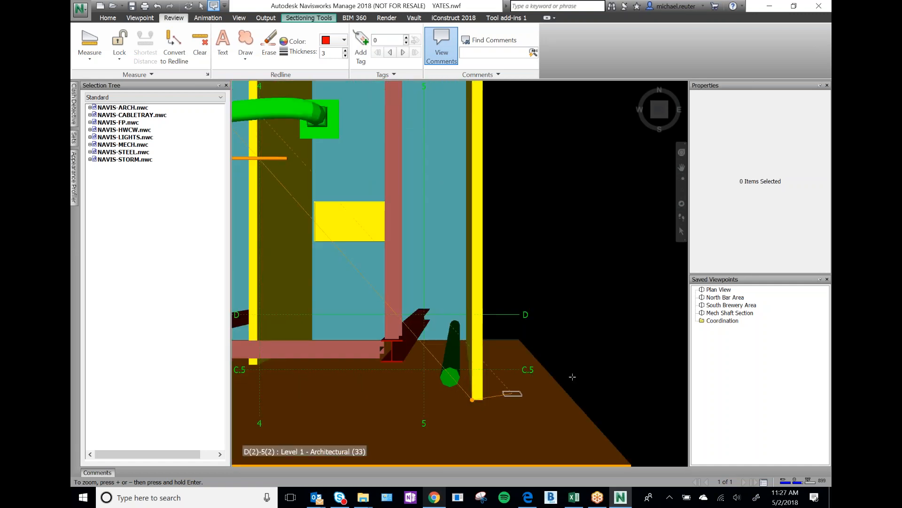
scroll(472, 399, down, 5)
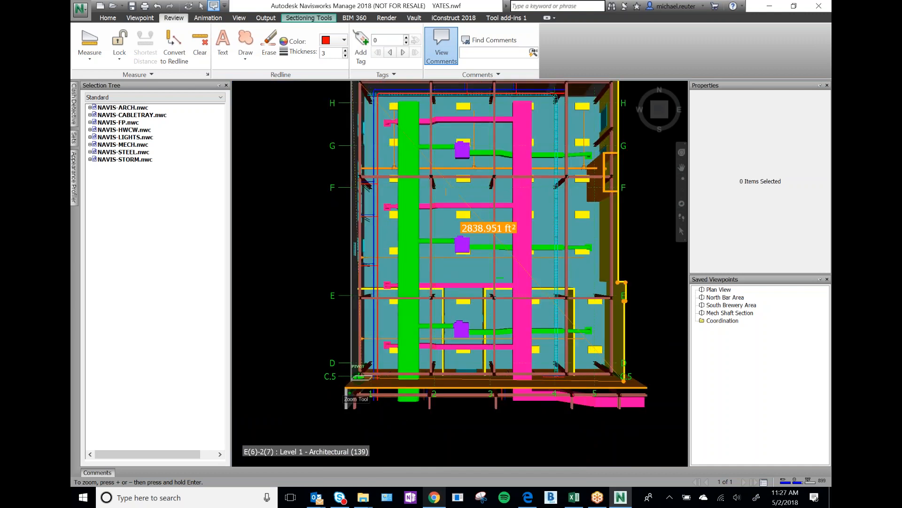
scroll(353, 383, up, 5)
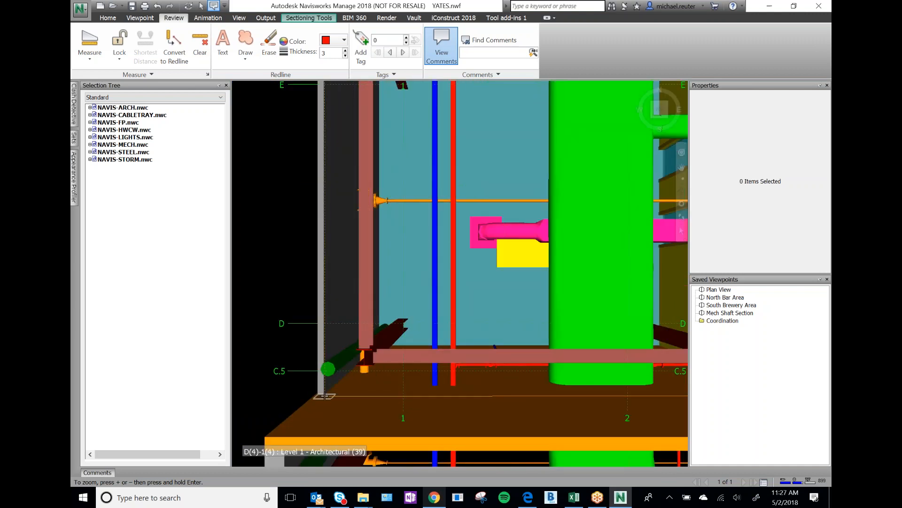
click(324, 394)
scroll(327, 393, down, 5)
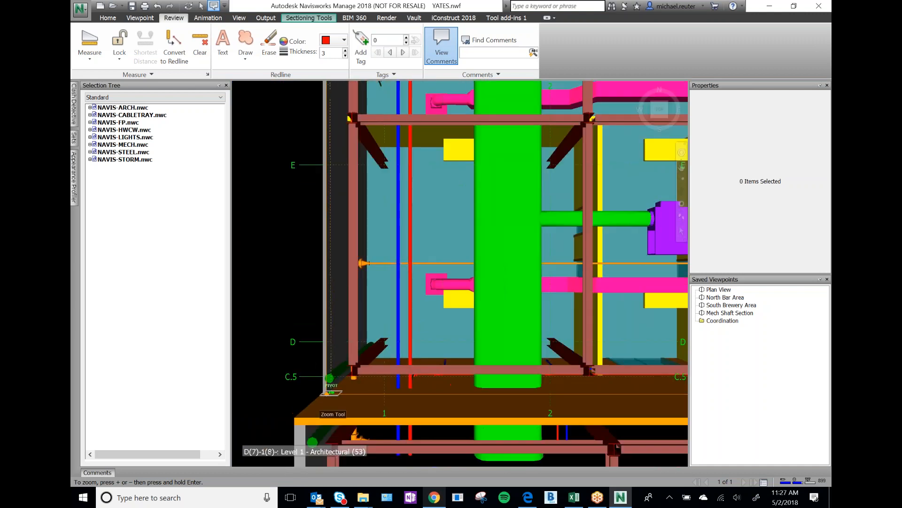
scroll(330, 392, down, 2)
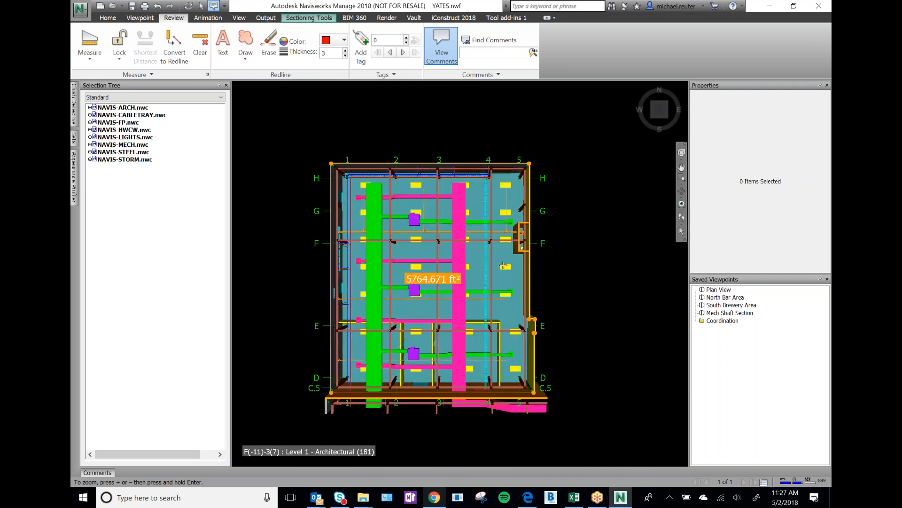
Save the current view with the area measurement as a viewpoint named Bar Total Area
right_click(729, 353)
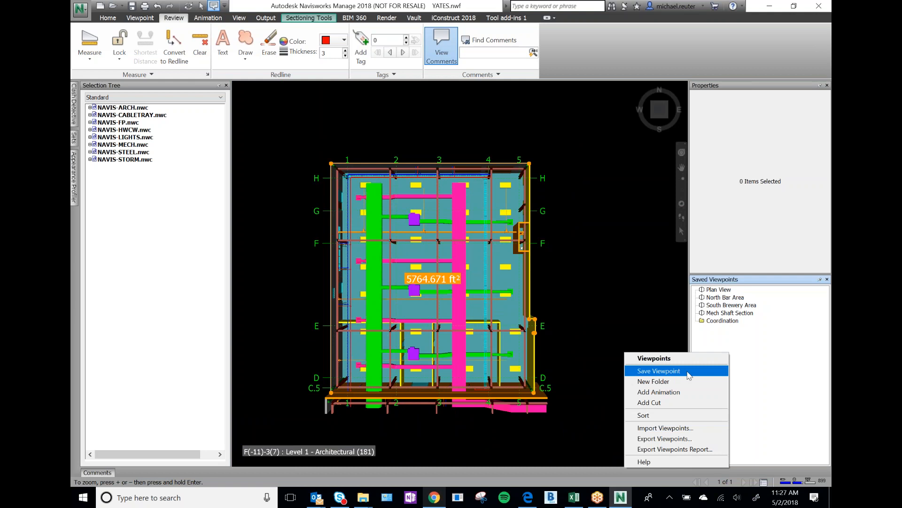
click(659, 370)
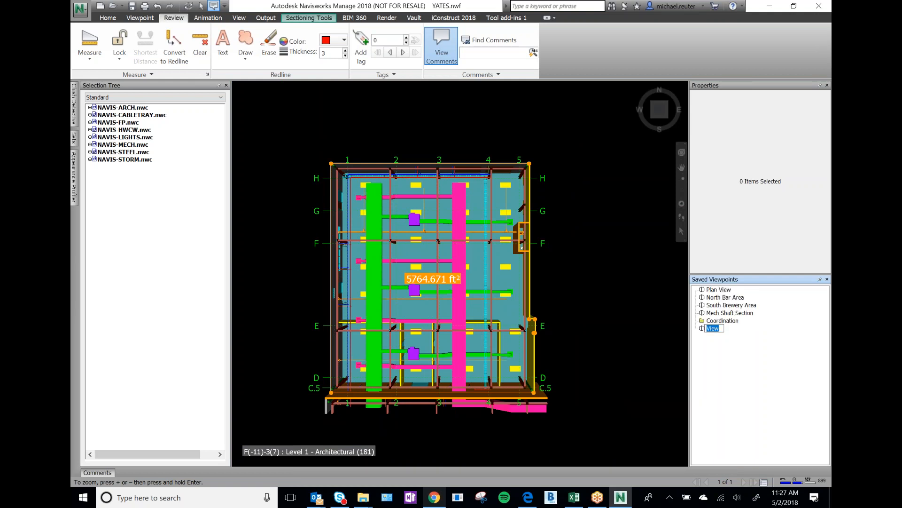
text(Bar Are)
key(BackSpace)
key(BackSpace)
text(Total Area)
key(Return)
Convert the area measurement to a redline, keep the viewpoint name Bar Total Area, and clear the live measurement
click(178, 48)
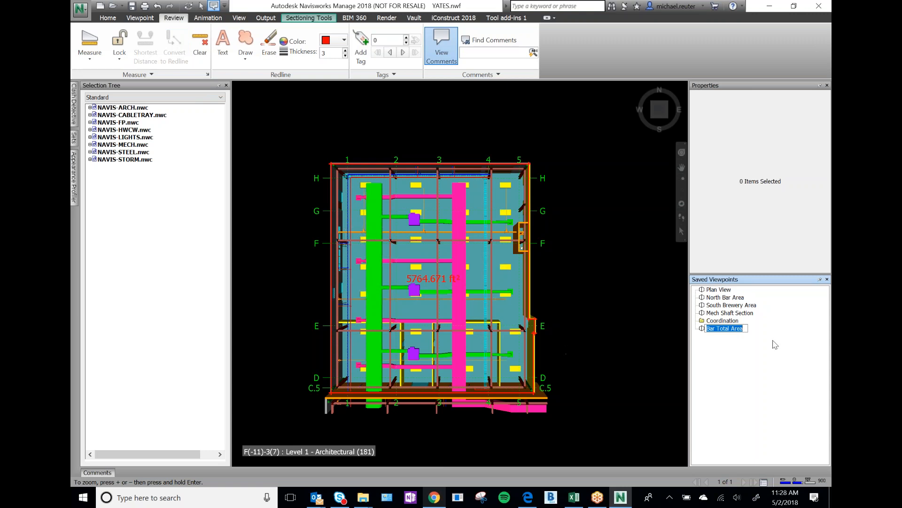
key(Return)
click(204, 57)
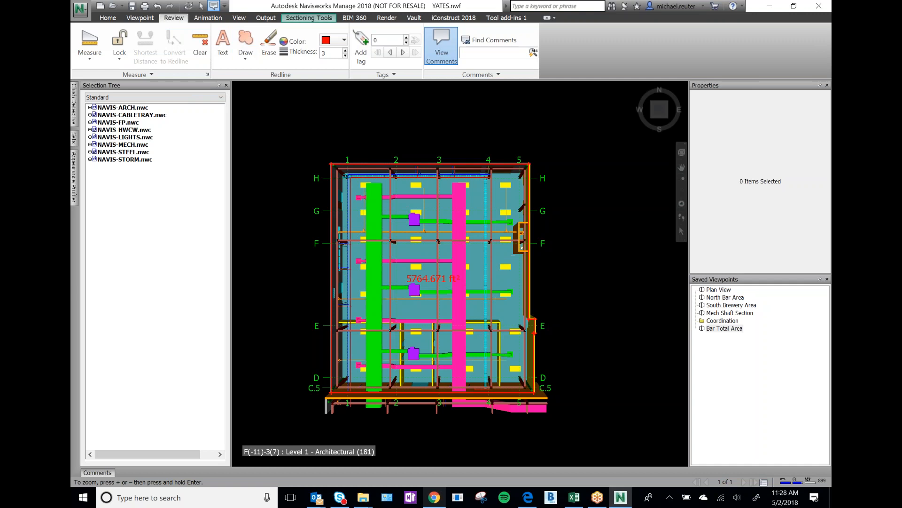
Measure a rough sample area between grids F and H in the bar area, and clear that measurement
click(89, 54)
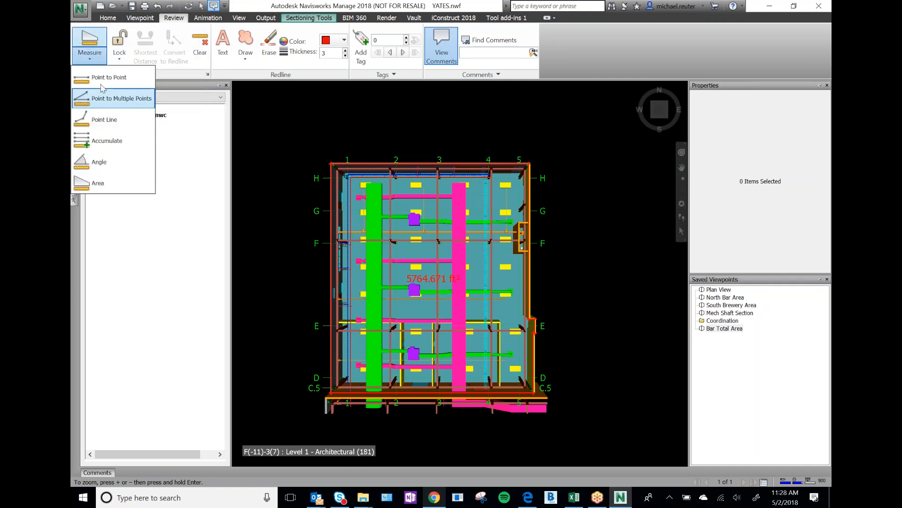
click(111, 183)
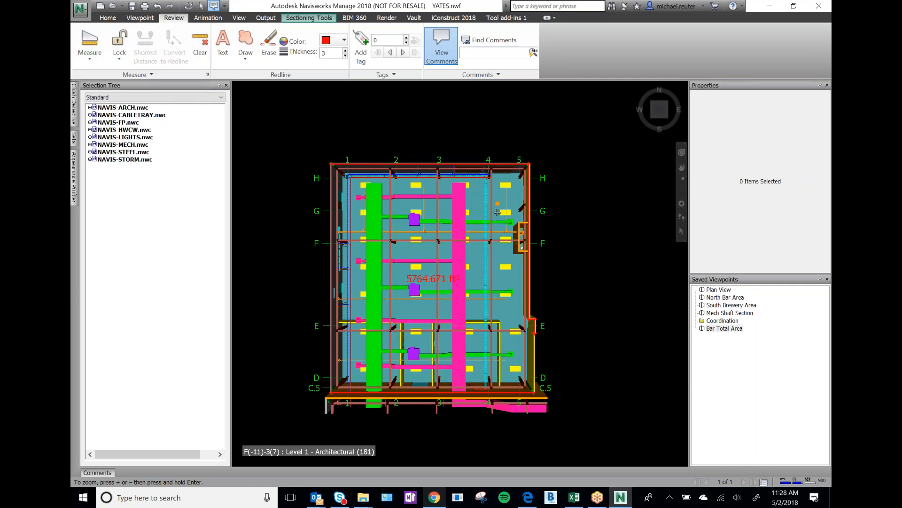
click(374, 243)
click(391, 172)
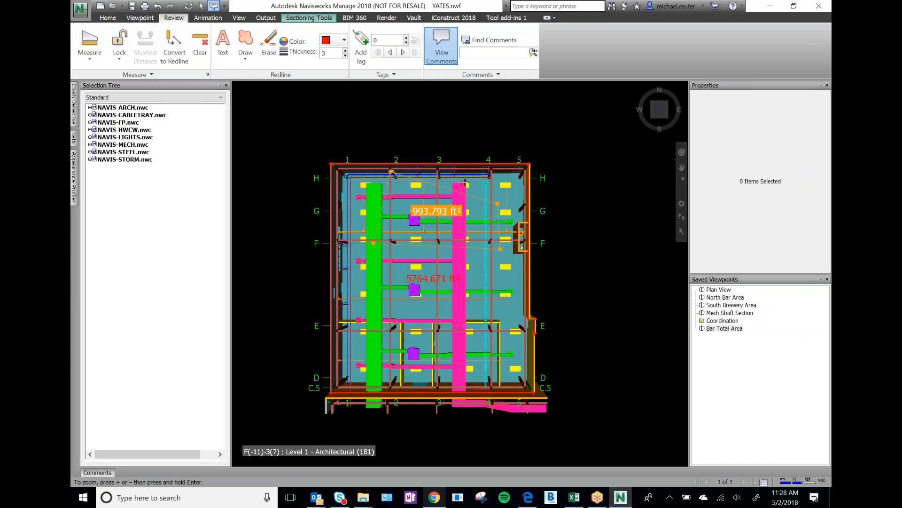
click(497, 203)
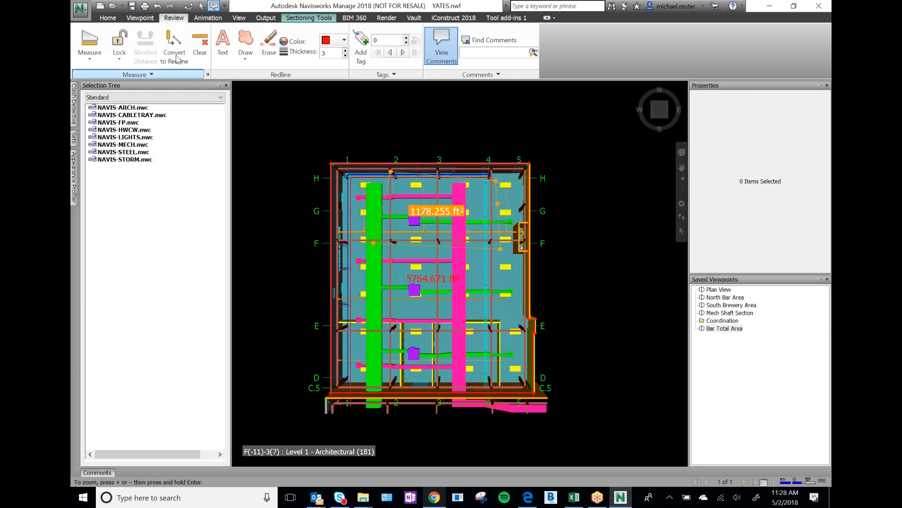
click(201, 51)
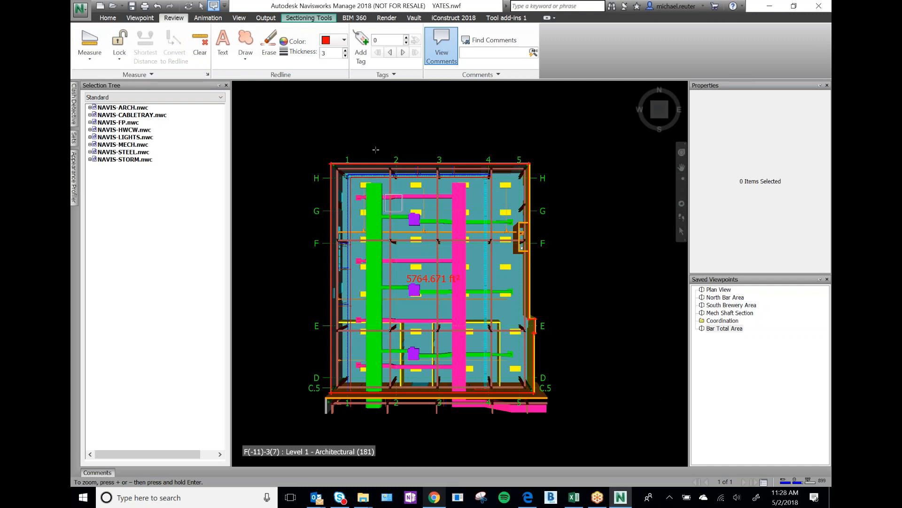
Draw a cyan redline ellipse around the area value in the middle of the bar plan
click(245, 56)
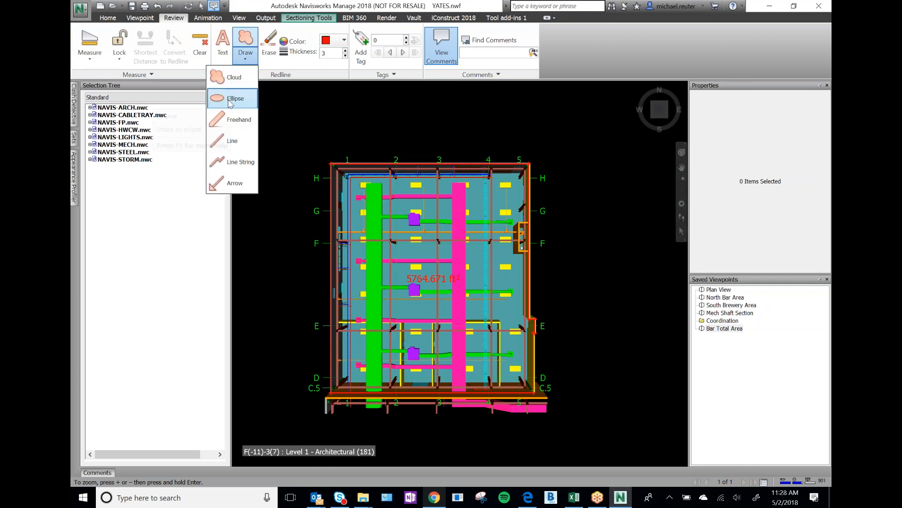
click(235, 97)
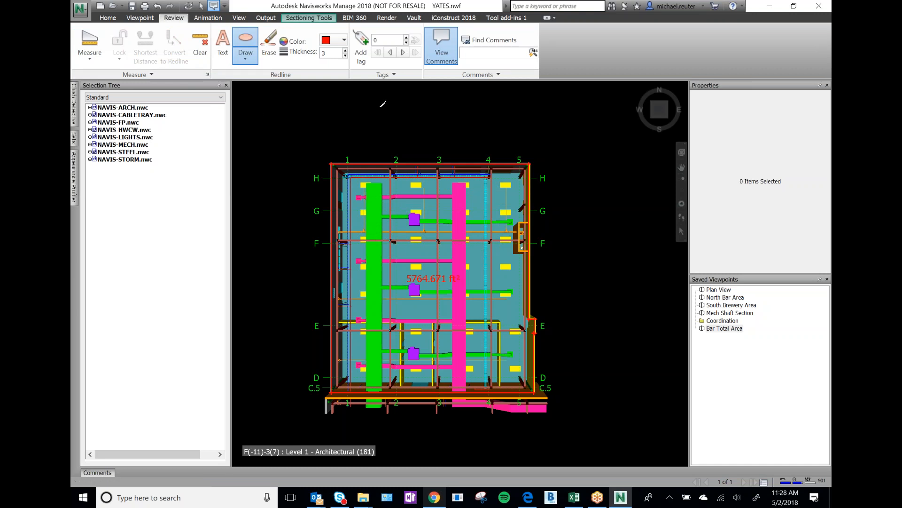
click(343, 40)
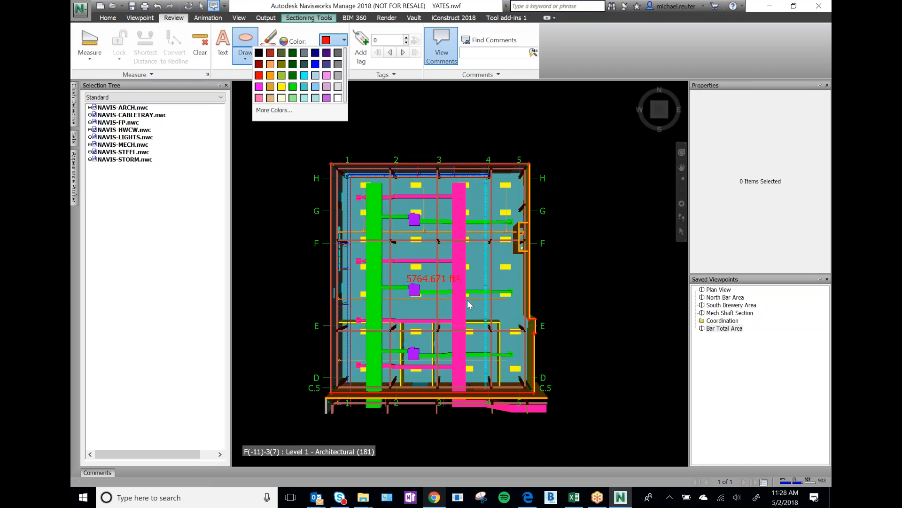
click(304, 76)
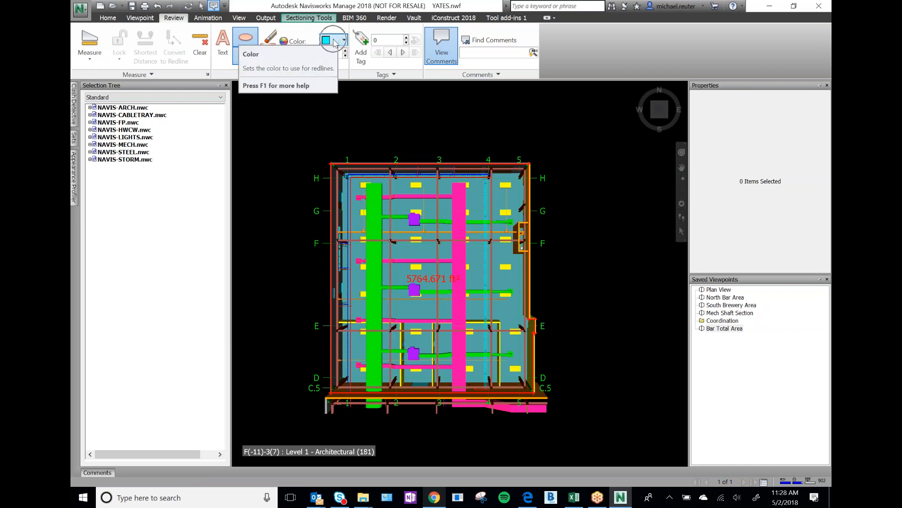
drag(390, 262, 470, 297)
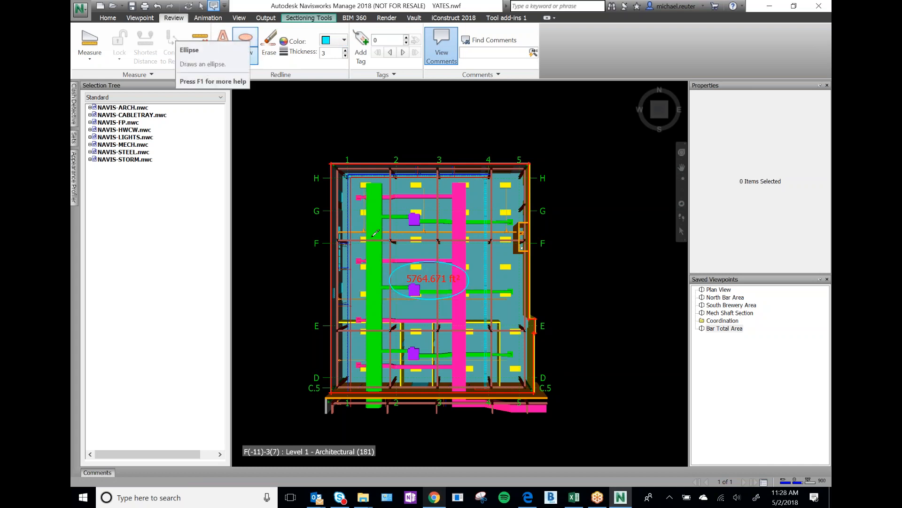
Add the redline text 5765 sf just above the ellipse
click(222, 44)
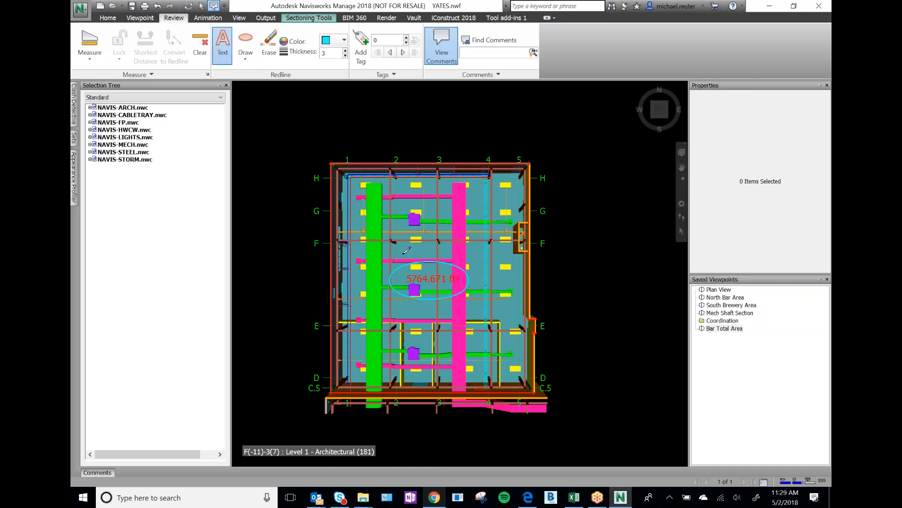
click(407, 250)
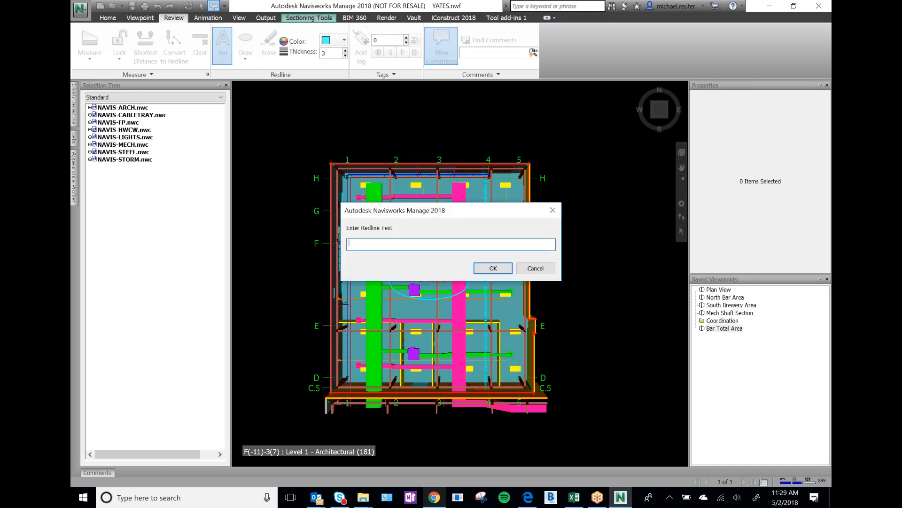
drag(438, 213, 445, 154)
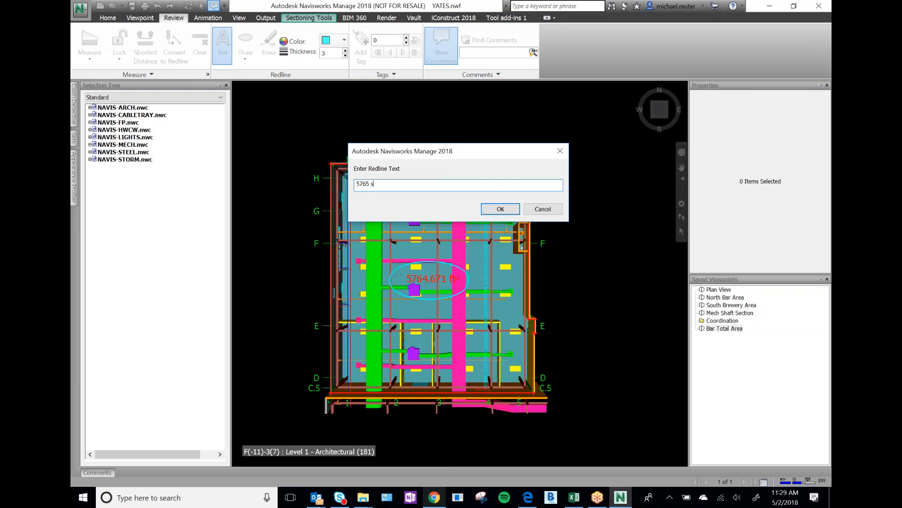
click(489, 209)
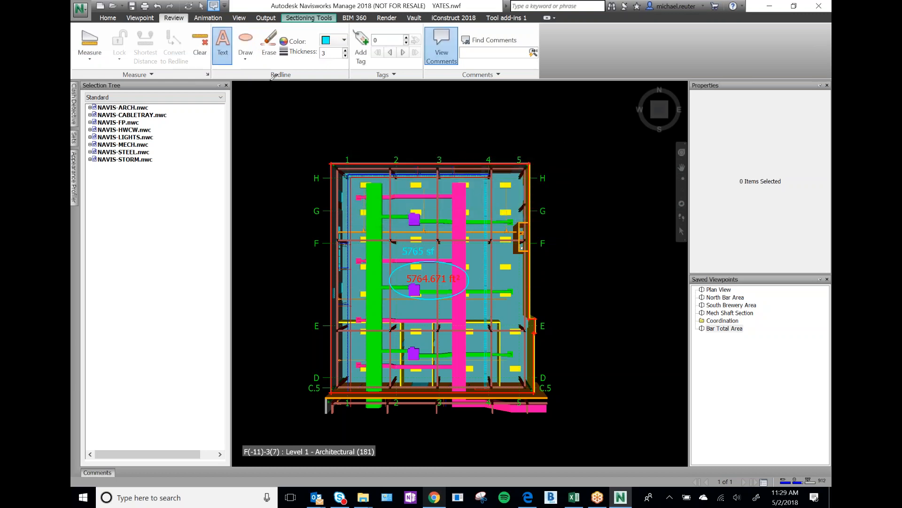
Draw redline arrows from the area label out to the four corners of the bar area
click(245, 57)
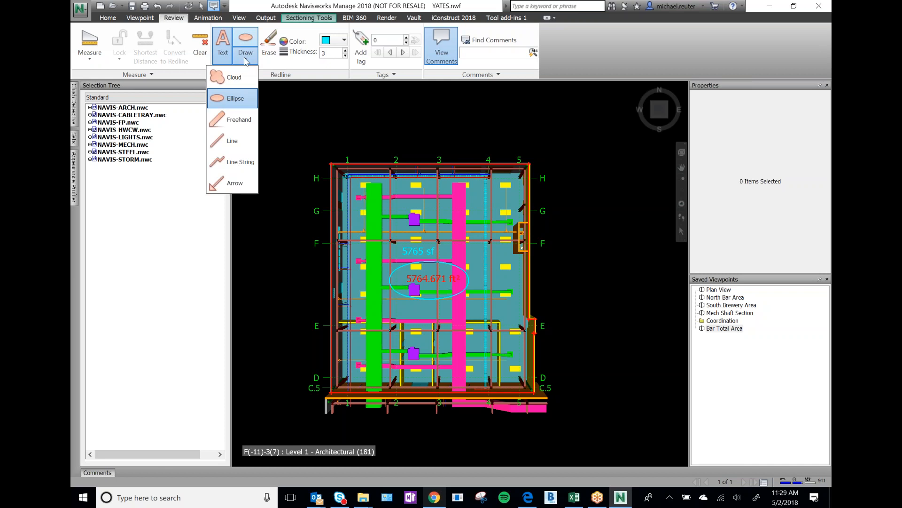
click(231, 184)
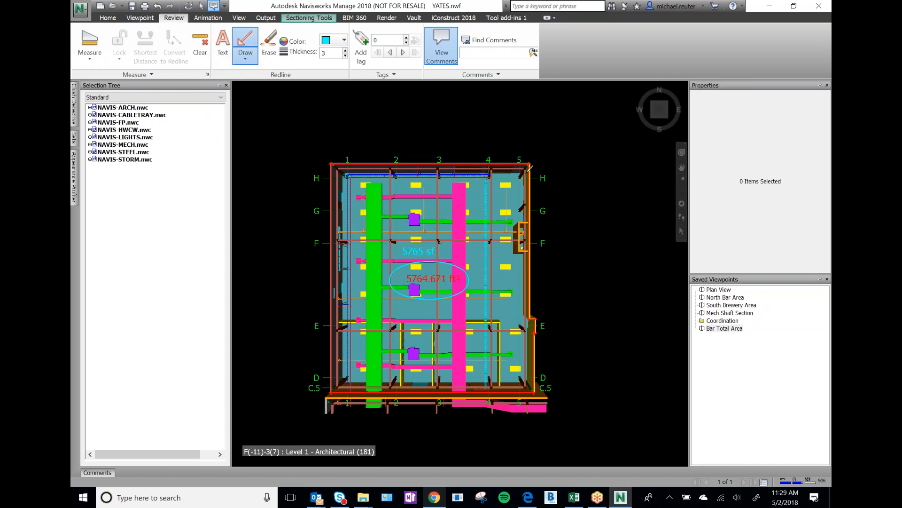
drag(526, 172, 440, 242)
mouse_move(339, 169)
mouse_down()
mouse_move(401, 246)
mouse_move(348, 383)
mouse_move(335, 386)
mouse_up()
drag(530, 381, 531, 380)
Draw a sample redline cloud outside the building's northwest corner, and erase it
click(246, 57)
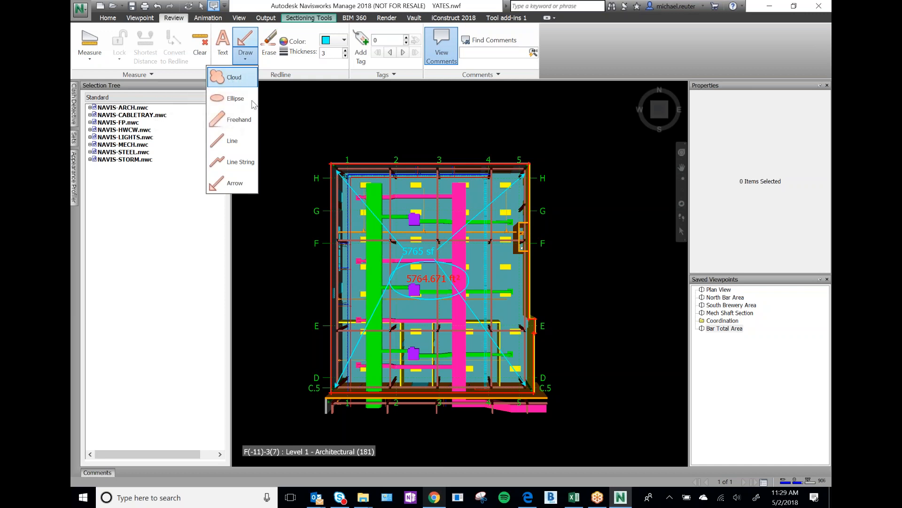
click(236, 78)
mouse_move(309, 122)
mouse_down()
mouse_move(312, 135)
mouse_move(259, 188)
mouse_move(262, 148)
mouse_up()
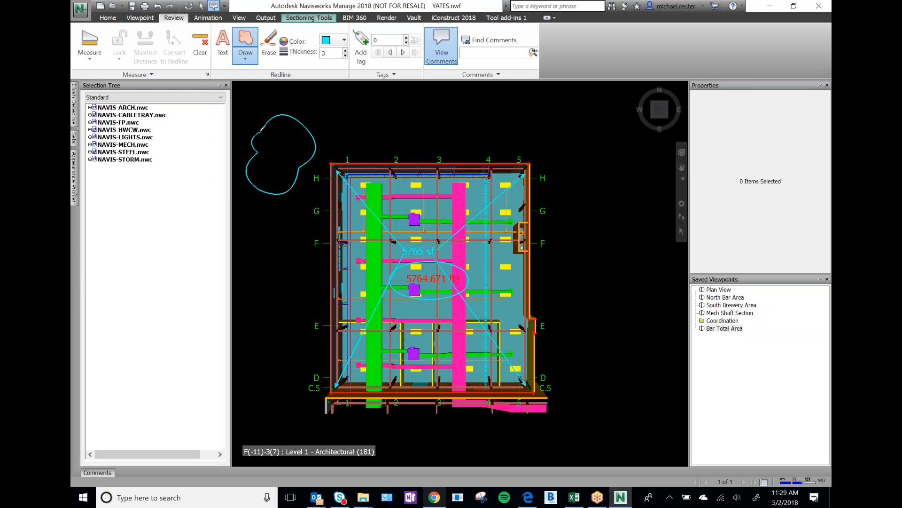
click(269, 46)
mouse_move(234, 96)
mouse_down()
mouse_move(322, 212)
mouse_move(336, 212)
mouse_up()
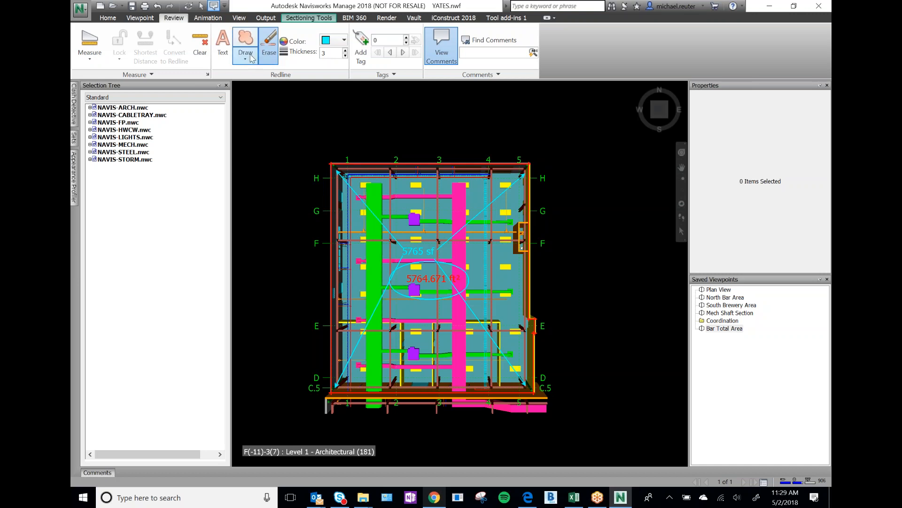
Try freehand redlines at thickness 6 in the empty space north of the plan, and erase them
click(345, 50)
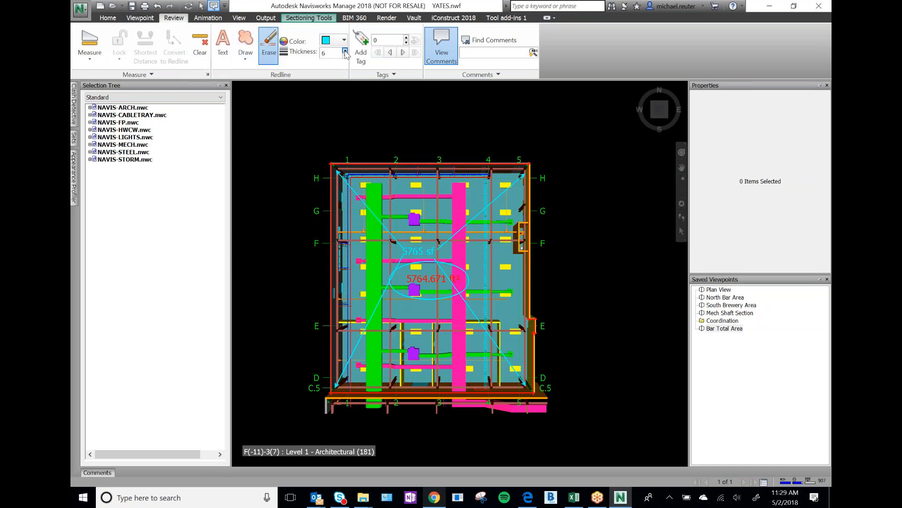
click(246, 55)
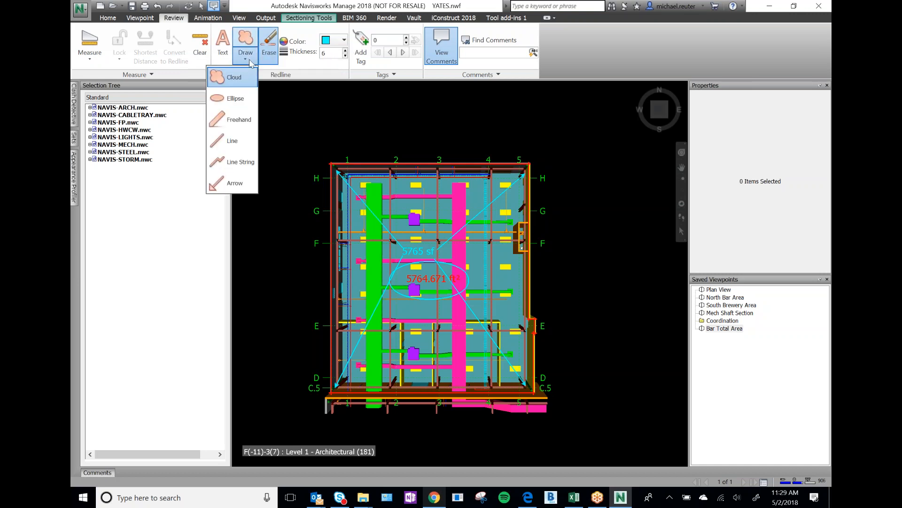
click(240, 120)
mouse_move(302, 137)
mouse_down()
mouse_move(314, 146)
mouse_move(299, 124)
mouse_up()
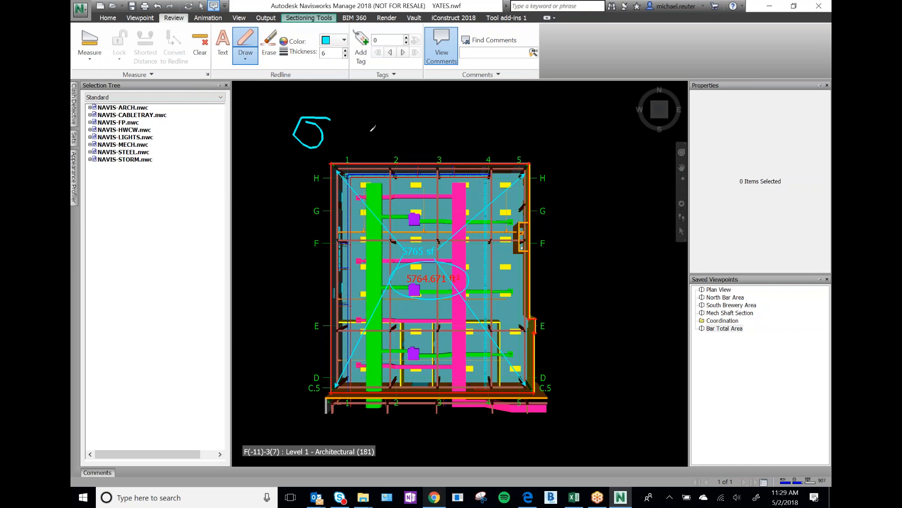
mouse_move(371, 114)
mouse_down()
mouse_move(379, 129)
mouse_move(447, 124)
mouse_move(381, 158)
mouse_move(421, 138)
mouse_up()
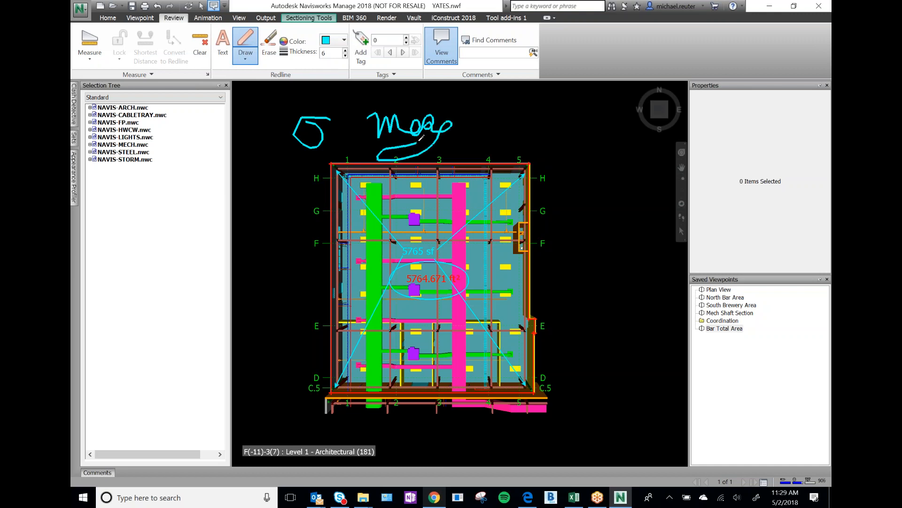
click(269, 44)
mouse_move(268, 103)
mouse_down()
mouse_move(455, 168)
mouse_move(528, 170)
mouse_move(517, 170)
mouse_up()
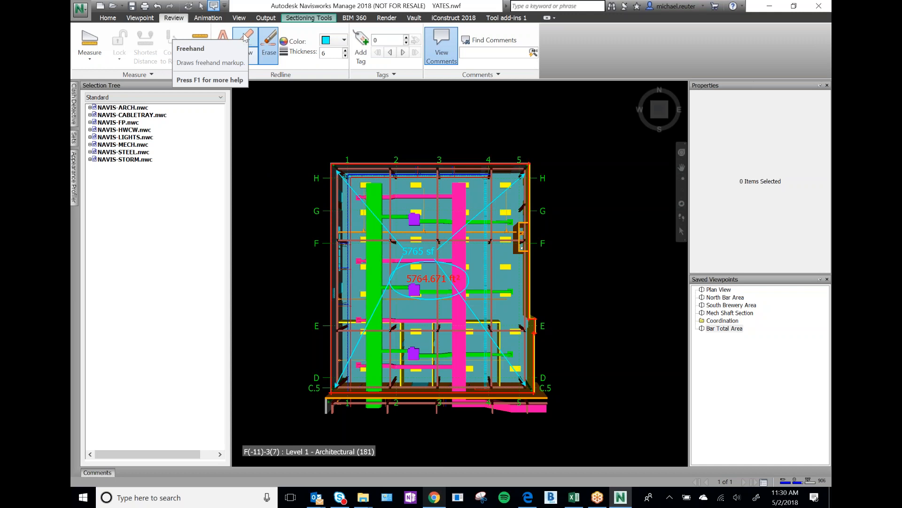
Recall the Bar Total Area viewpoint to check its saved redlines, and open the South Brewery Area viewpoint
click(728, 329)
click(729, 313)
click(731, 329)
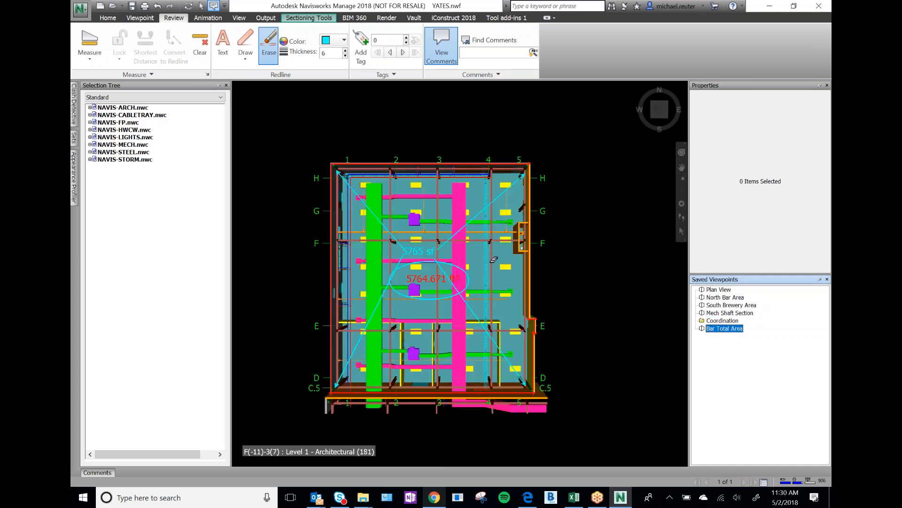
click(726, 306)
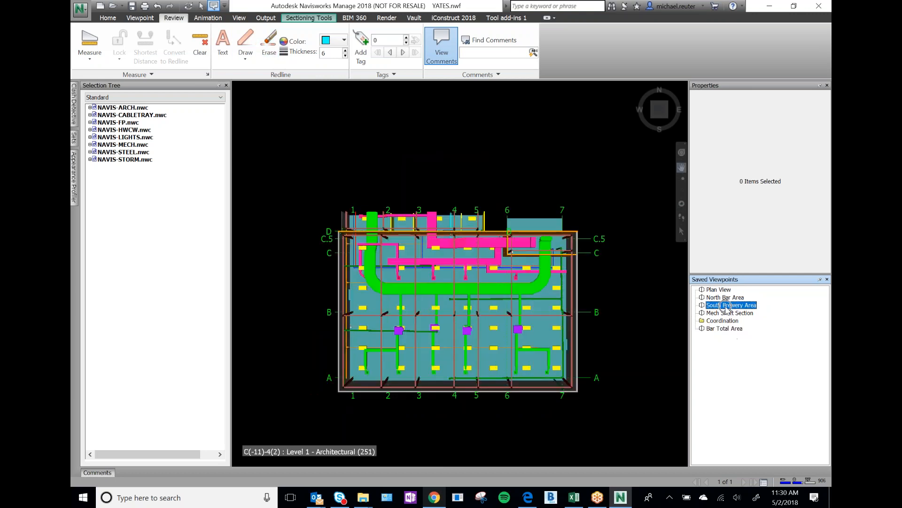
click(90, 63)
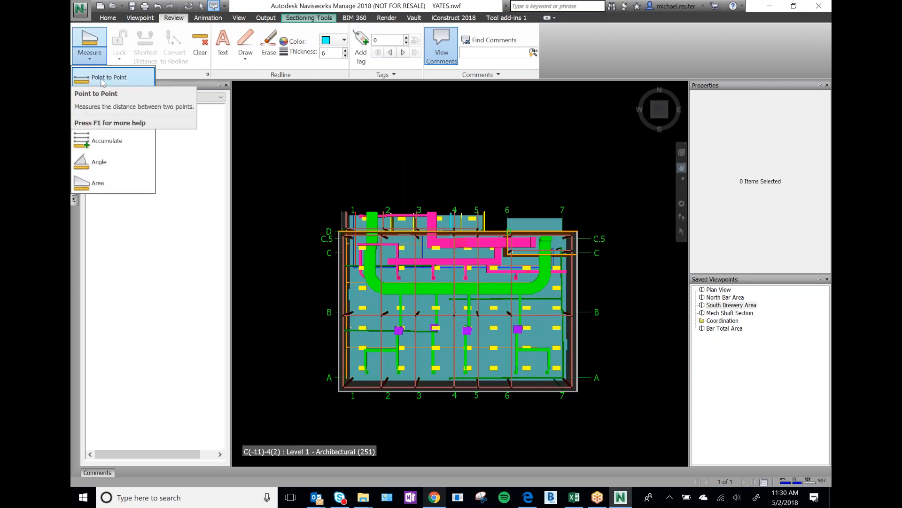
click(103, 78)
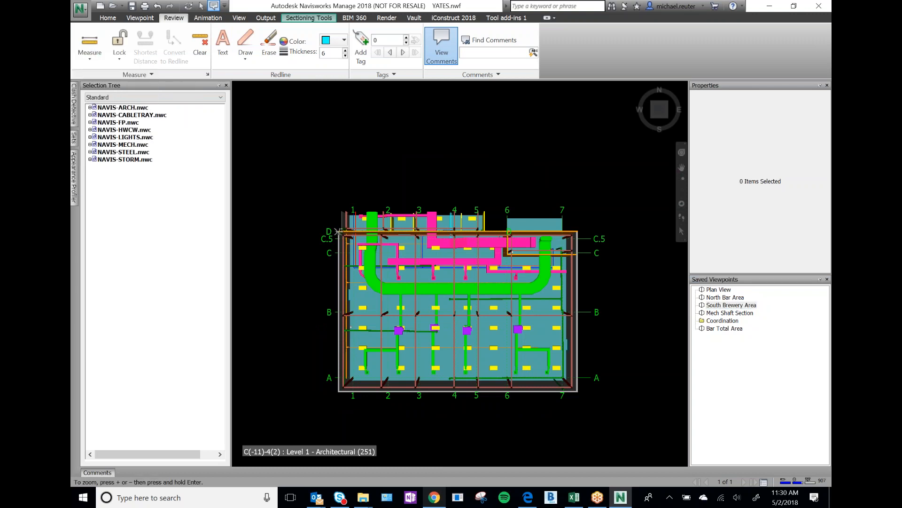
scroll(340, 231, up, 2)
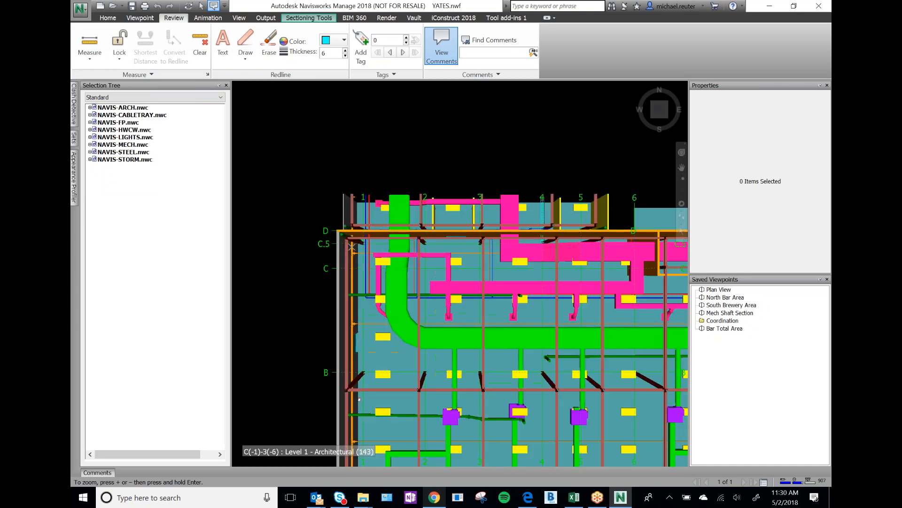
Measure the angle of the bend in the dark green pipe beside the purple box south of grid B
click(98, 61)
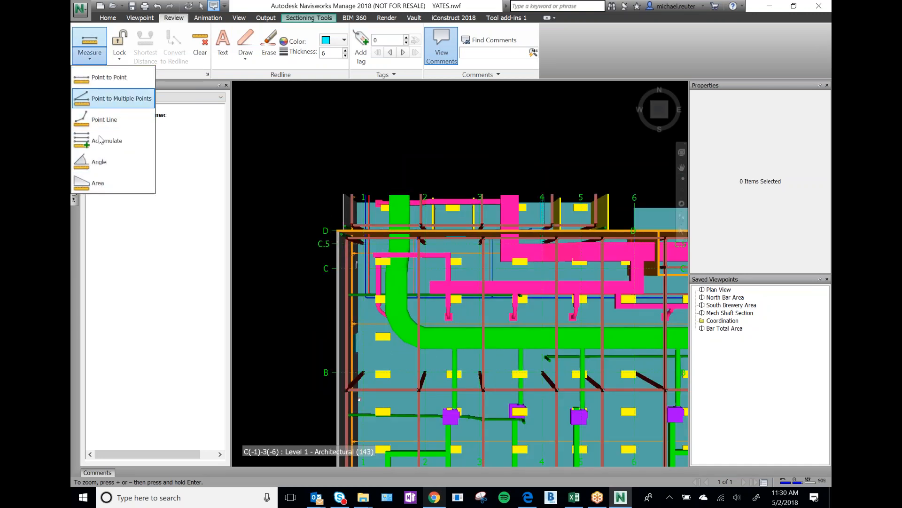
click(98, 161)
click(341, 231)
scroll(410, 282, up, 3)
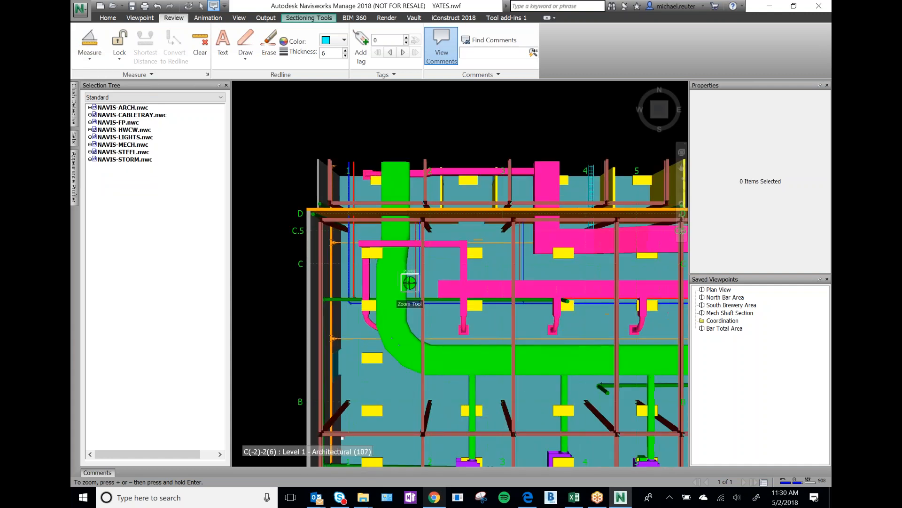
scroll(398, 257, down, 3)
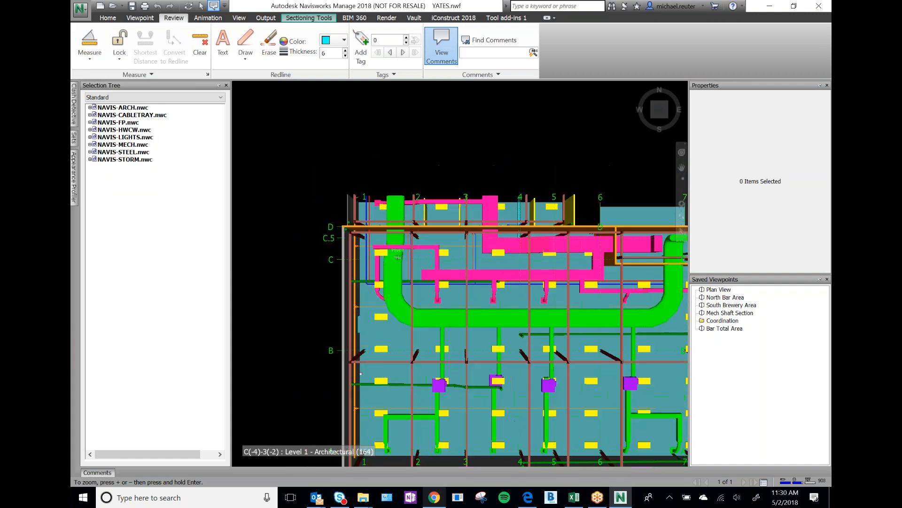
scroll(446, 369, up, 6)
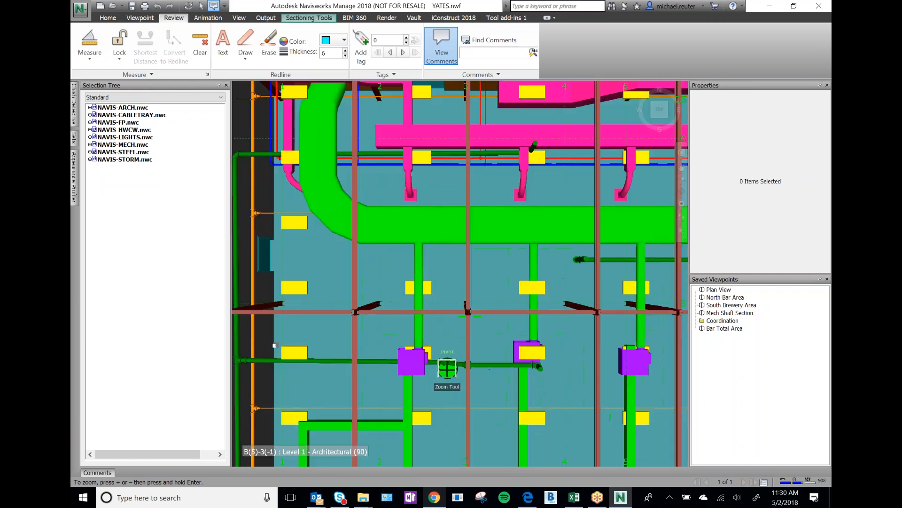
scroll(446, 369, down, 3)
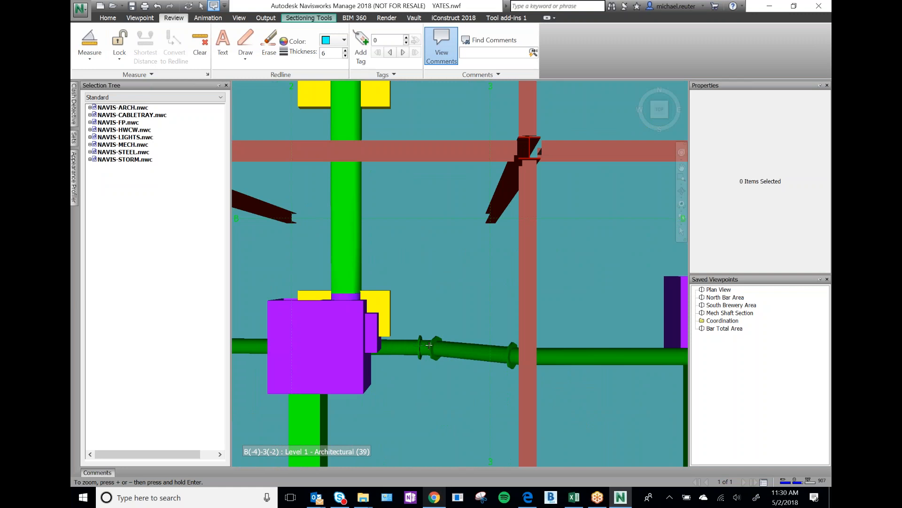
click(401, 348)
click(438, 344)
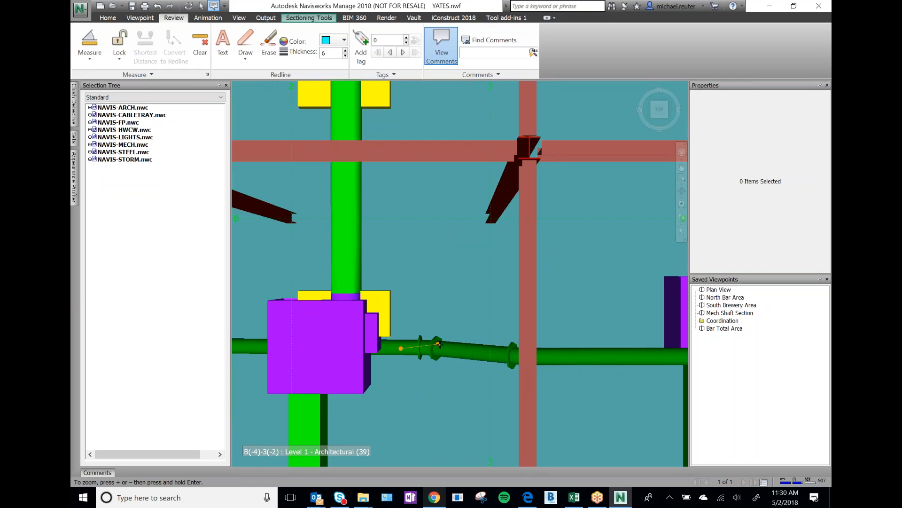
click(515, 357)
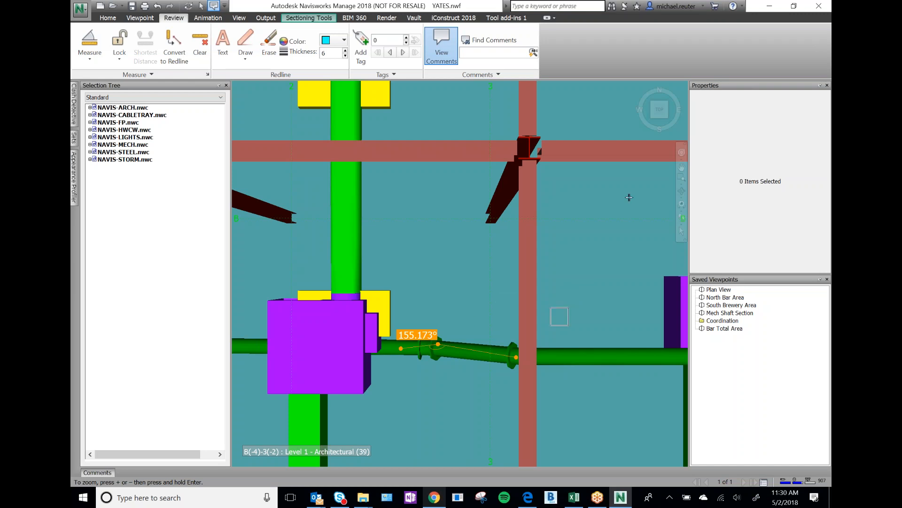
Save a tilted close-up view of the measured pipe bend as a viewpoint named Angle of Pipe
drag(660, 109, 660, 28)
drag(682, 235, 707, 345)
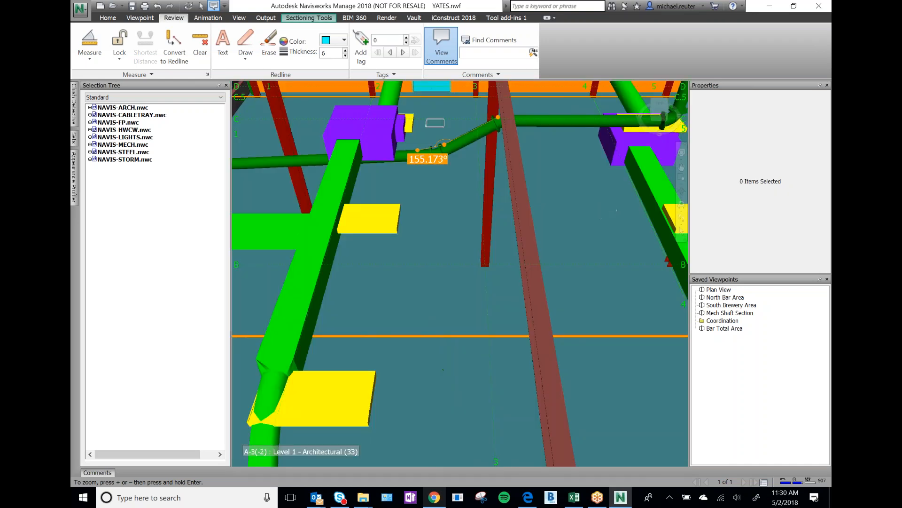
scroll(449, 141, up, 3)
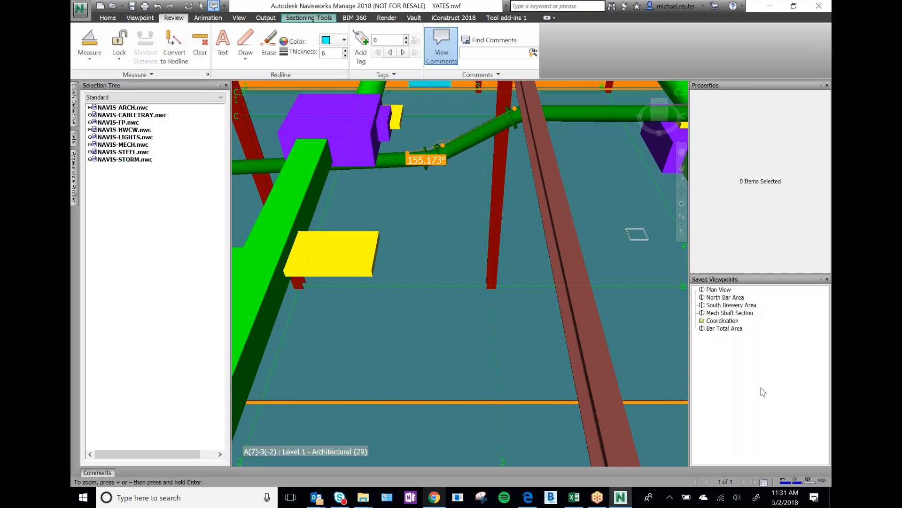
right_click(731, 352)
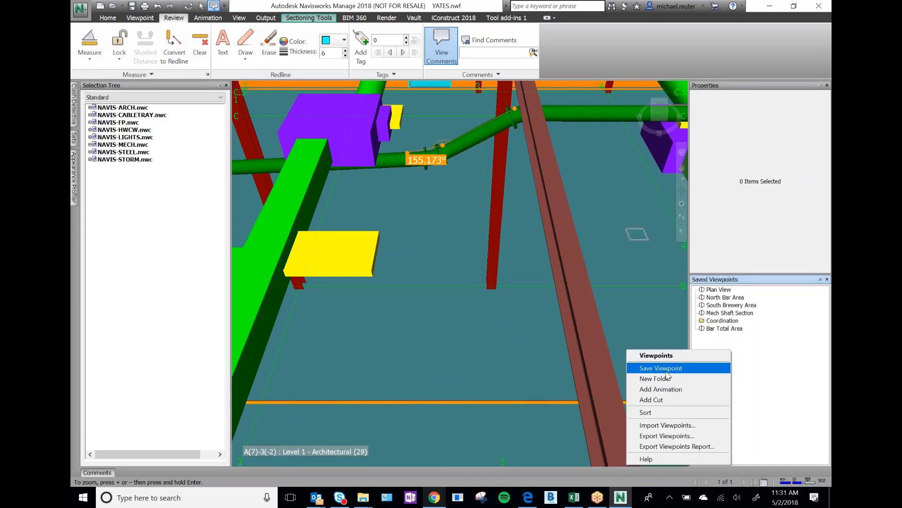
click(662, 368)
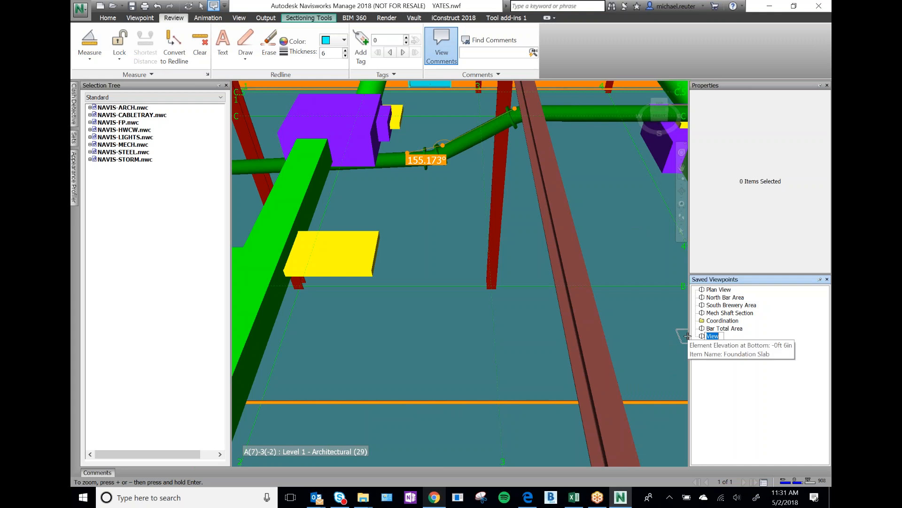
text(Angle of Pip)
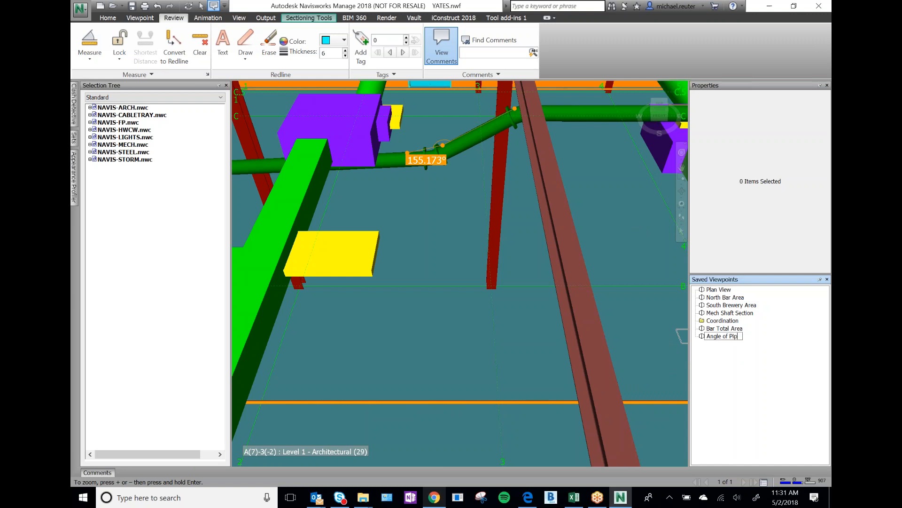
key(Return)
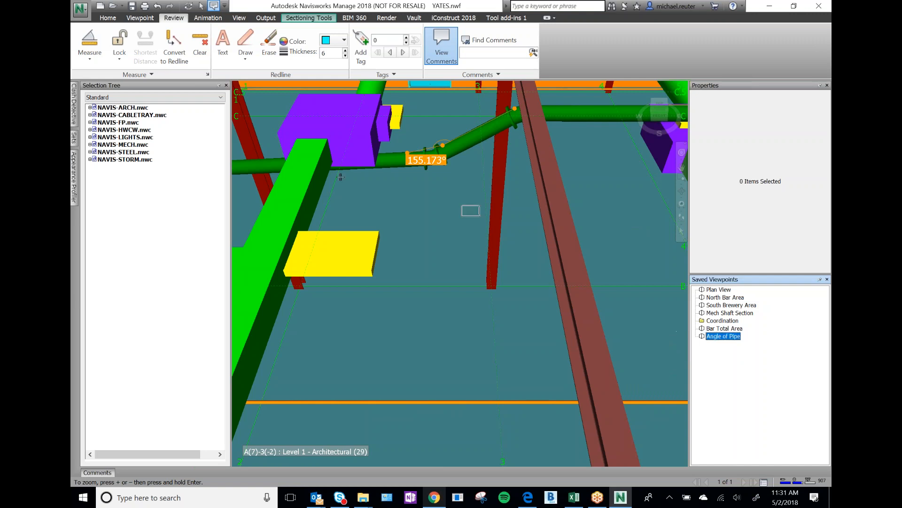
Convert the angle measurement to a redline in the Angle of Pipe viewpoint, and draw a redline outline around the pipe bend
click(727, 329)
click(727, 336)
click(175, 42)
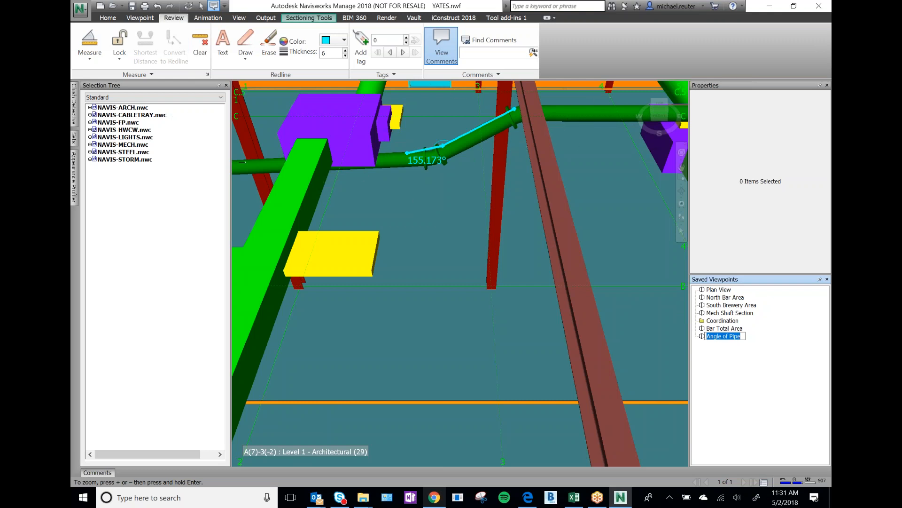
click(246, 42)
mouse_move(539, 110)
mouse_down()
mouse_move(502, 92)
mouse_move(443, 98)
mouse_move(389, 155)
mouse_move(415, 187)
mouse_up()
drag(474, 180, 522, 209)
Add the redline text "Pipe Angle" beside the bend inside the outline, and recall the Angle of Pipe viewpoint to check its markups
click(223, 45)
click(462, 151)
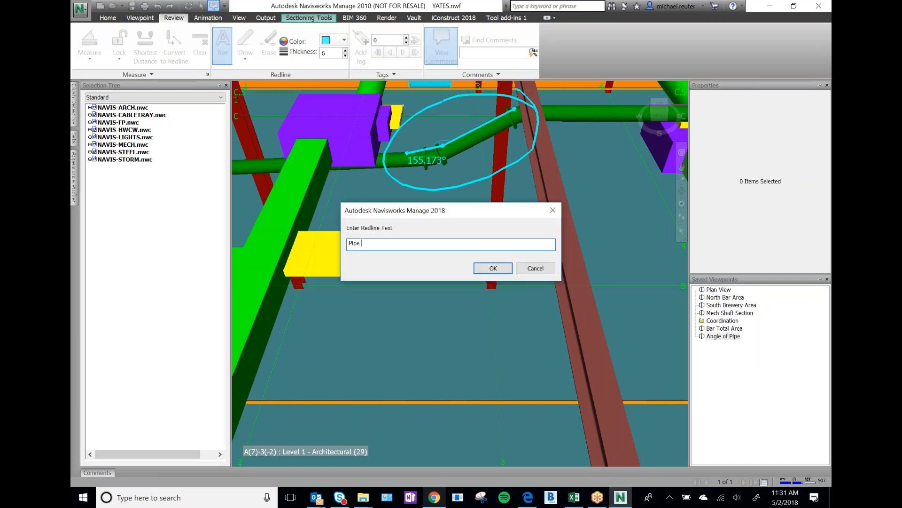
text(Pipe Angle)
key(Return)
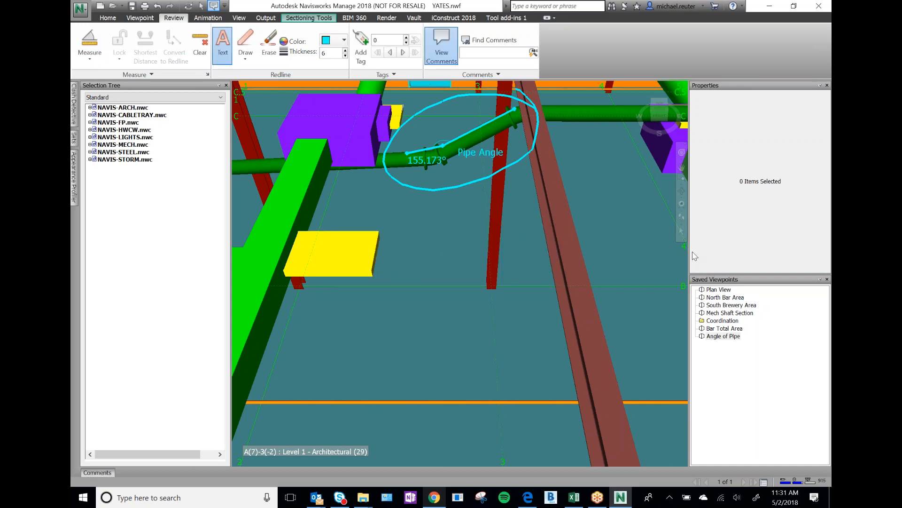
click(724, 328)
click(723, 335)
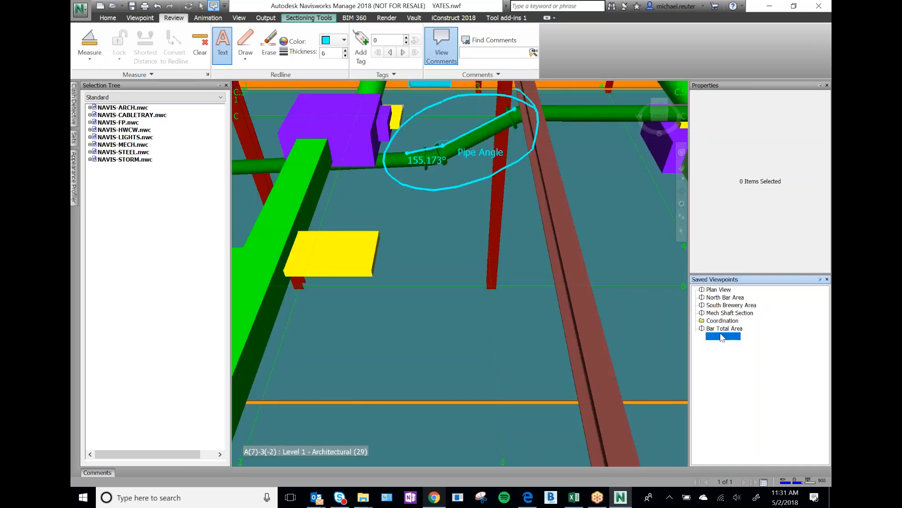
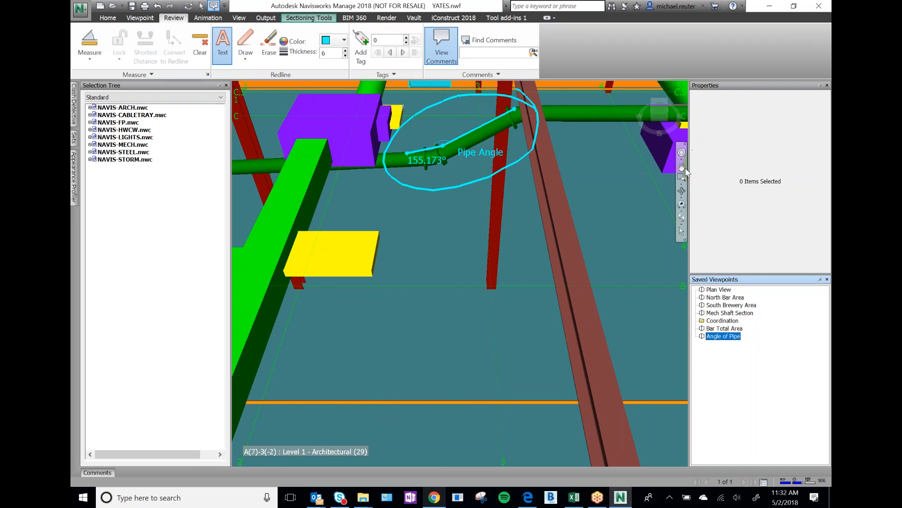
Recall the Plan View viewpoint to show the whole building from above
scroll(400, 291, down, 5)
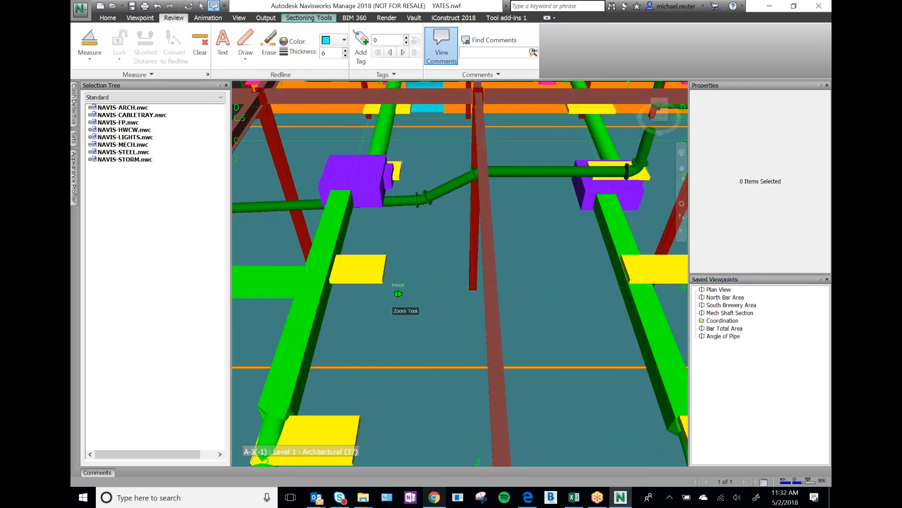
scroll(439, 267, down, 5)
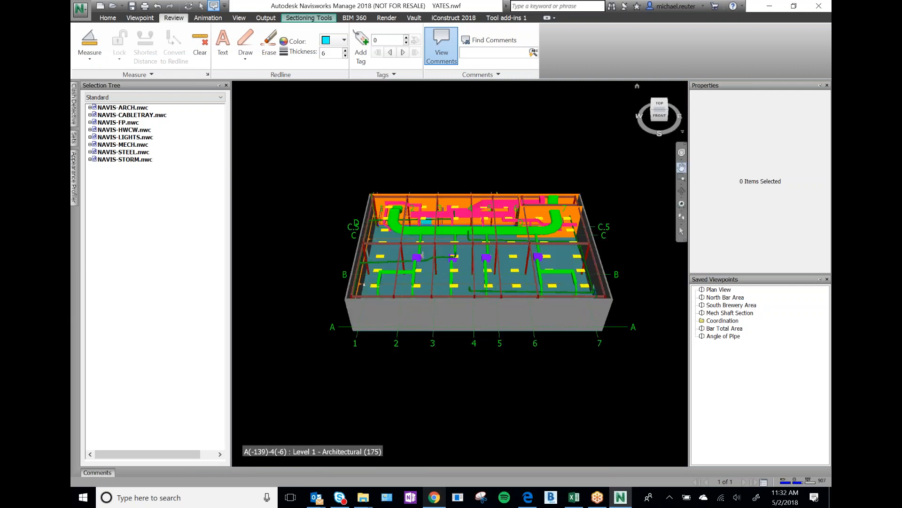
click(663, 107)
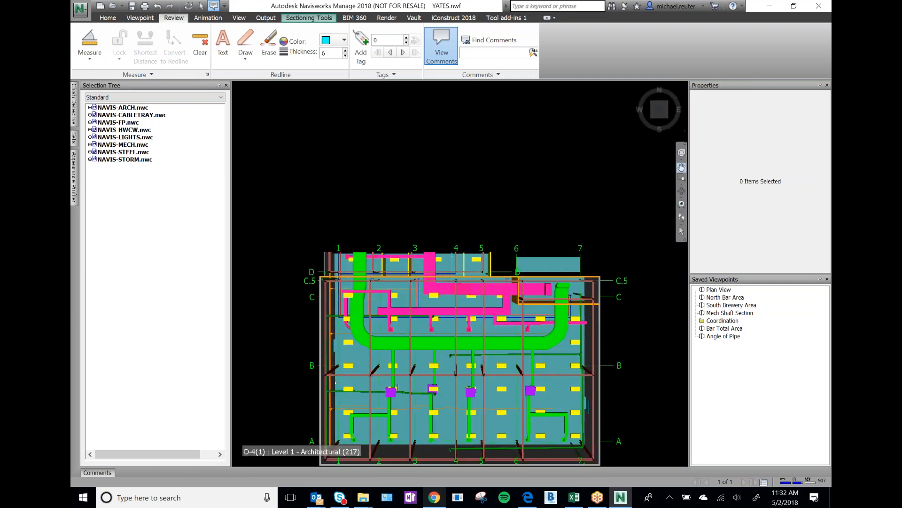
click(718, 291)
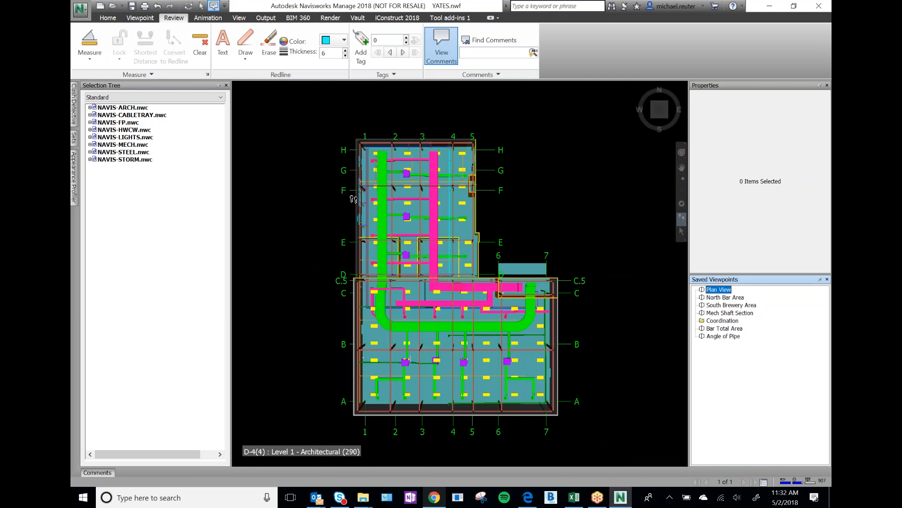
Select the large green oval duct and the large pink rectangular duct together in the north wing
click(379, 161)
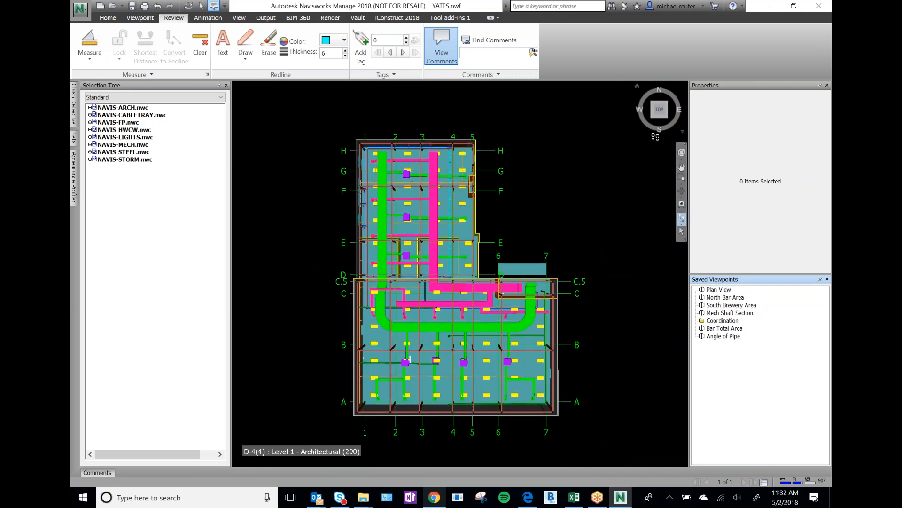
click(682, 167)
scroll(393, 161, up, 5)
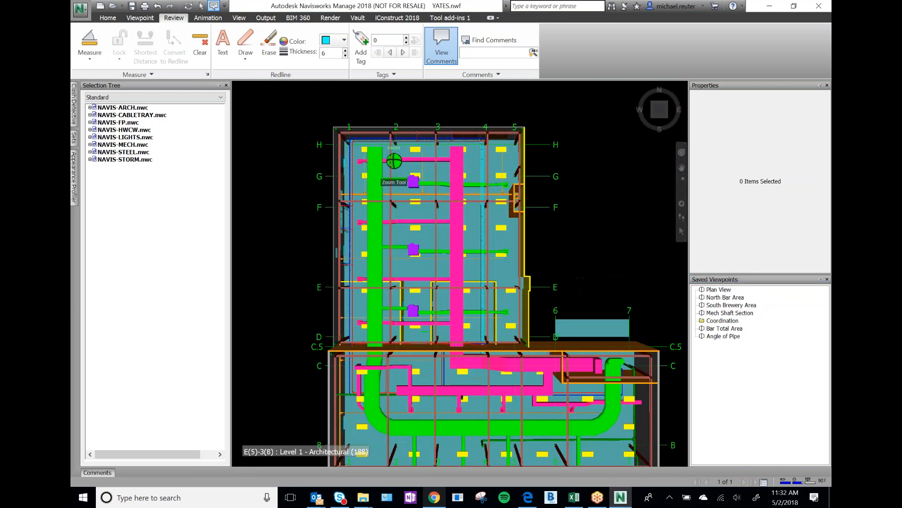
scroll(393, 168, up, 3)
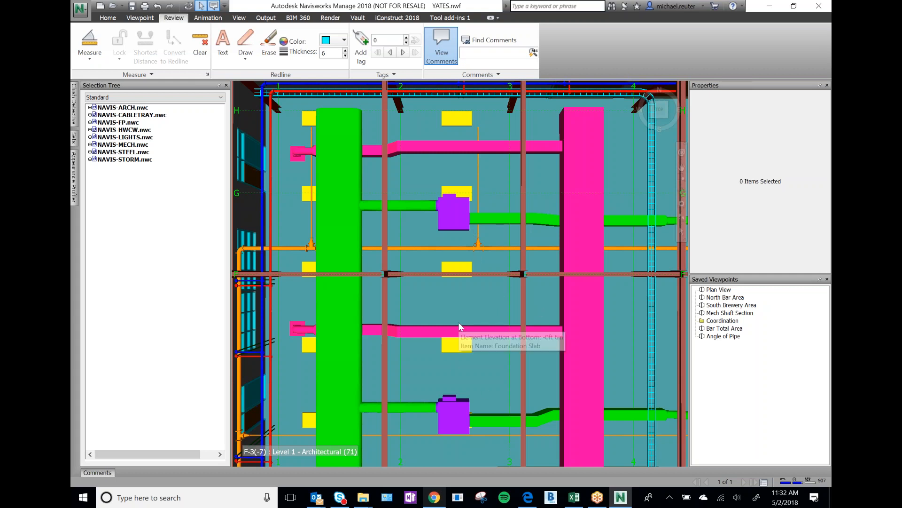
click(339, 296)
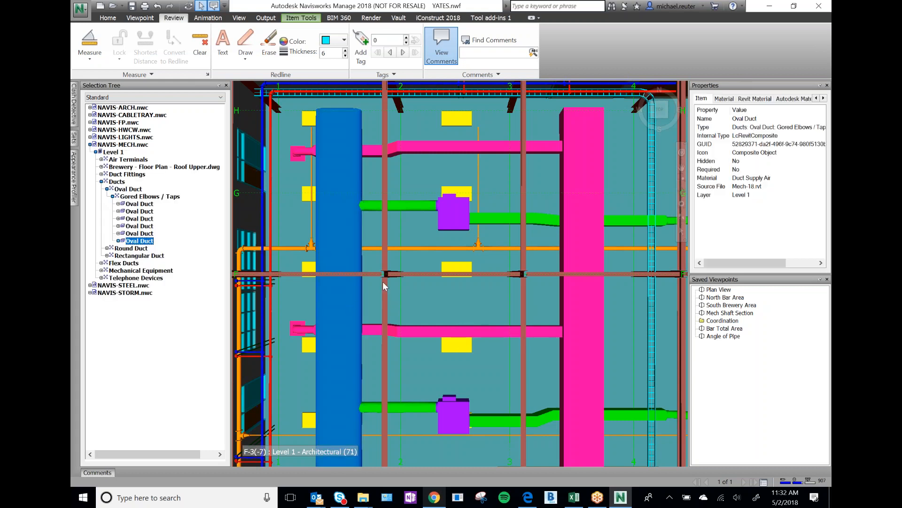
scroll(383, 282, down, 5)
scroll(382, 283, up, 8)
scroll(360, 276, down, 3)
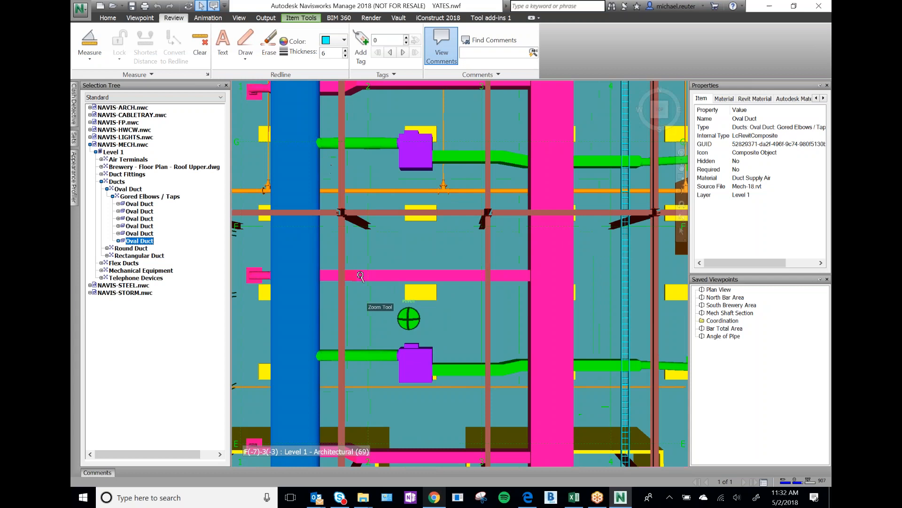
scroll(360, 276, down, 2)
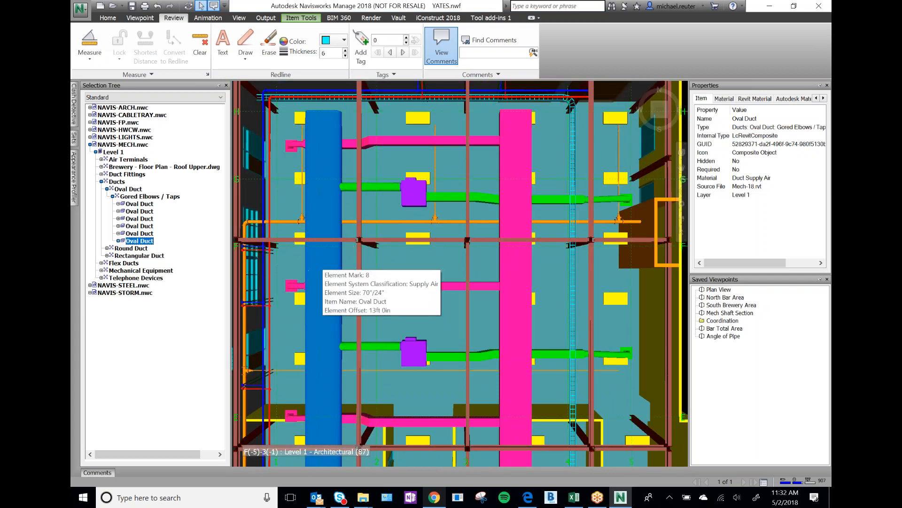
mouse_move(518, 262)
ctrl+click(513, 258)
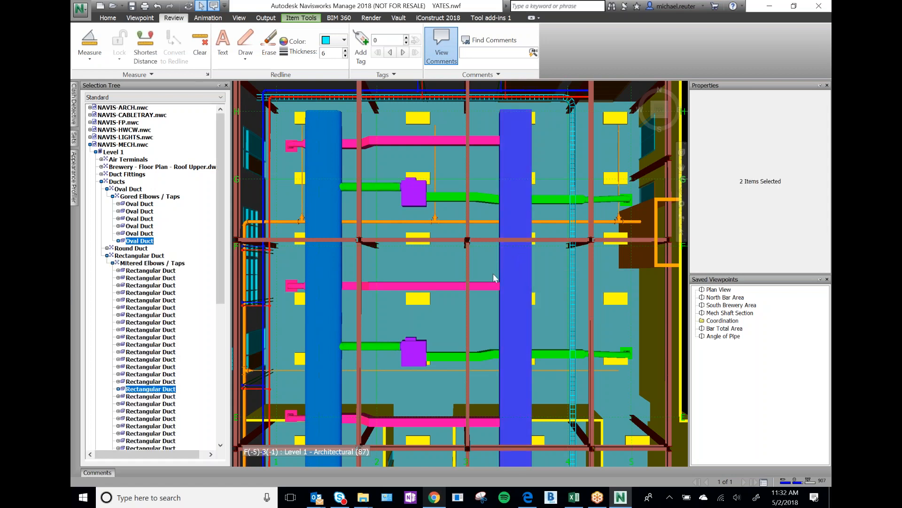
Try selecting other item pairs in the north wing: two branch ducts, a ceiling light with the slab, and a sprinkler pipe with the cable tray
click(441, 201)
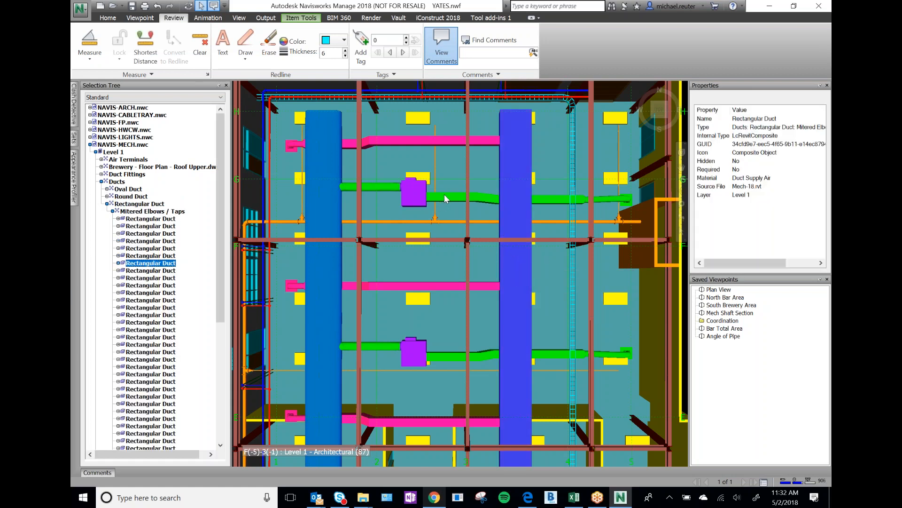
ctrl+click(443, 139)
click(420, 121)
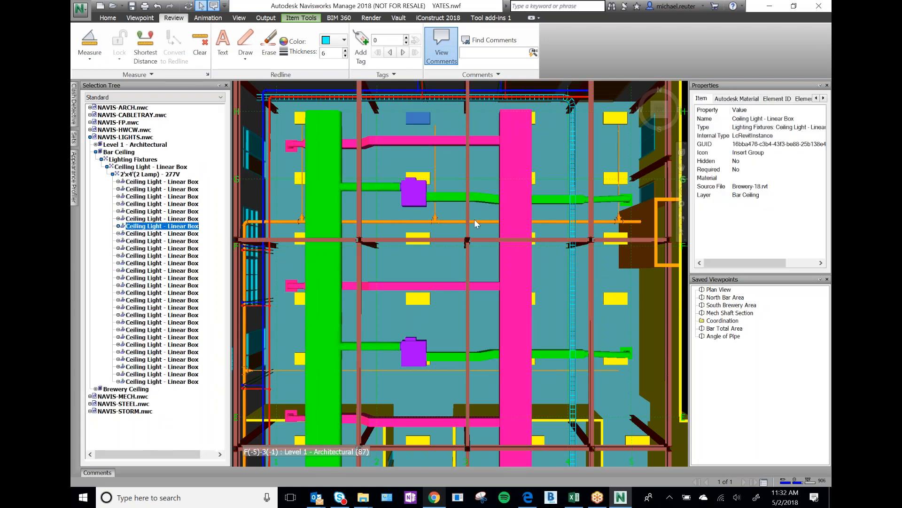
ctrl+click(573, 147)
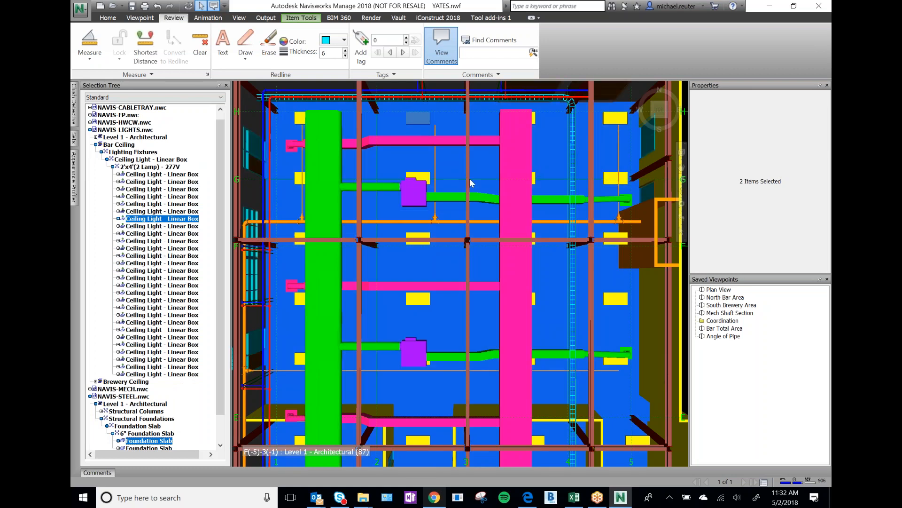
click(435, 177)
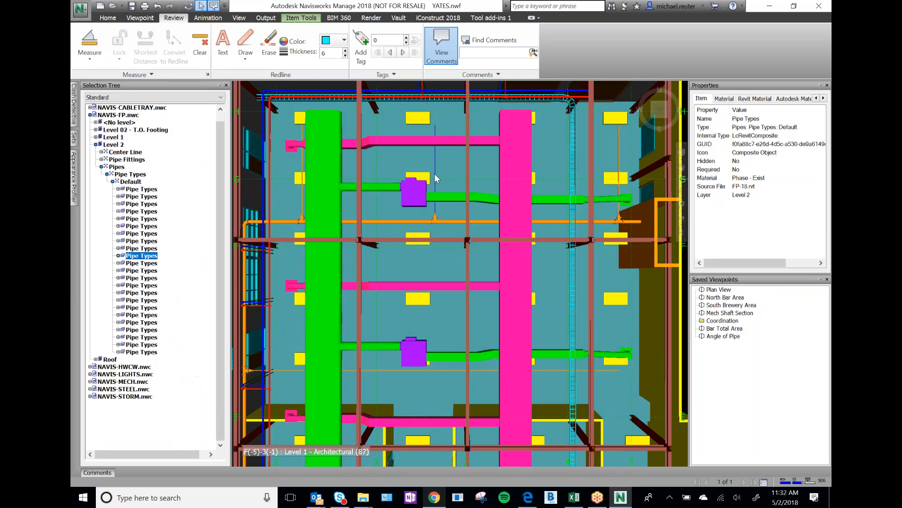
ctrl+click(575, 179)
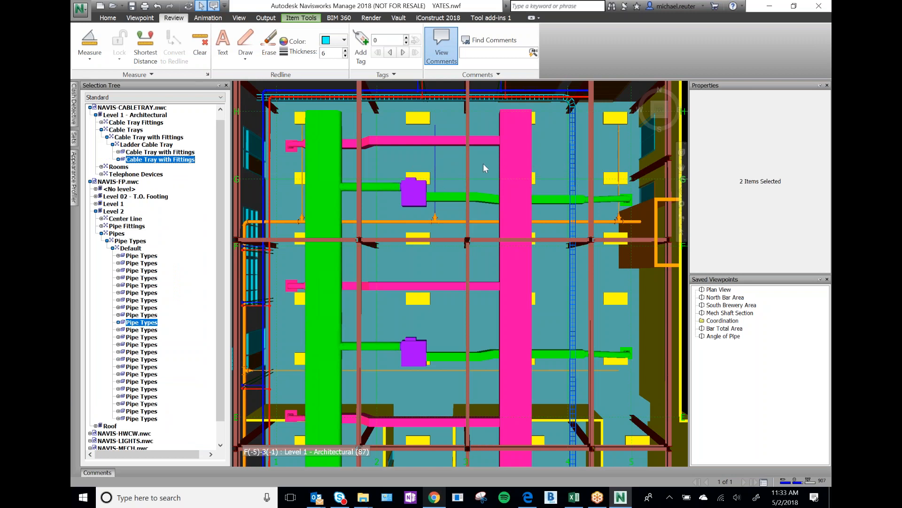
Select both large north-south ducts in the north wing and measure the shortest distance between them
click(513, 167)
ctrl+click(318, 177)
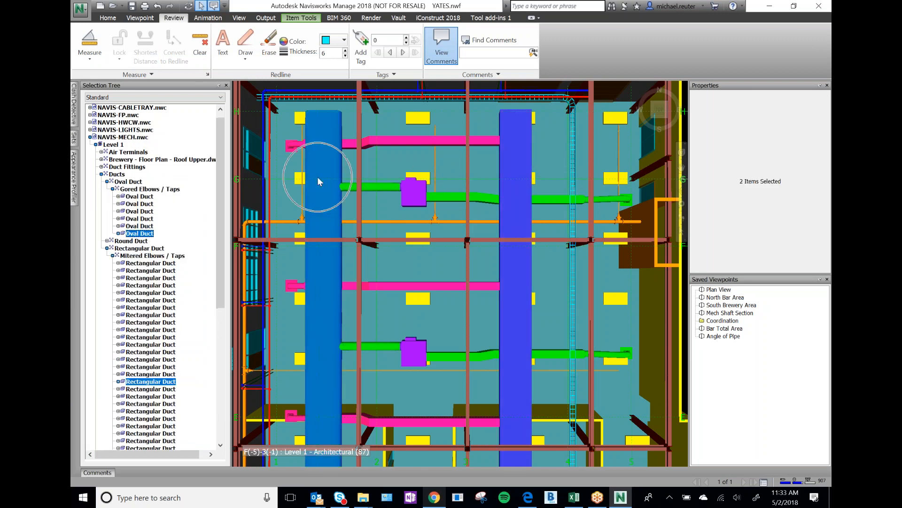
click(325, 162)
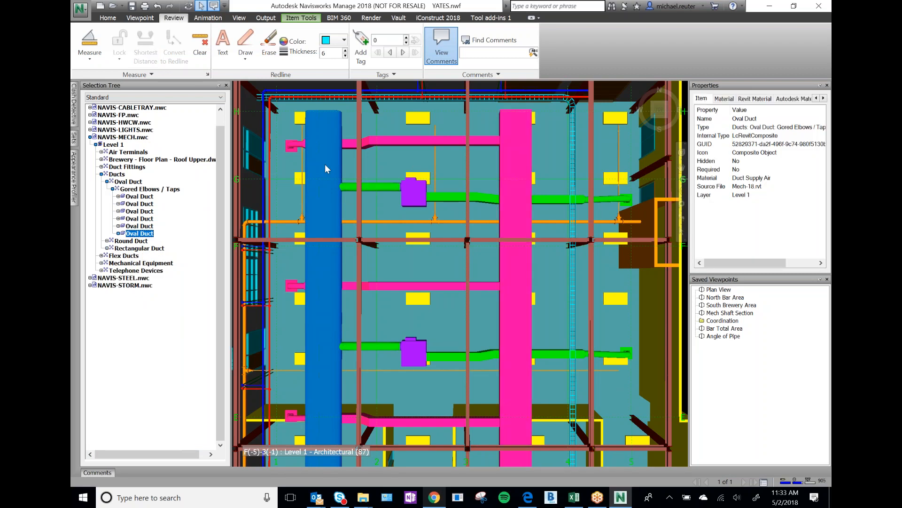
ctrl+click(523, 173)
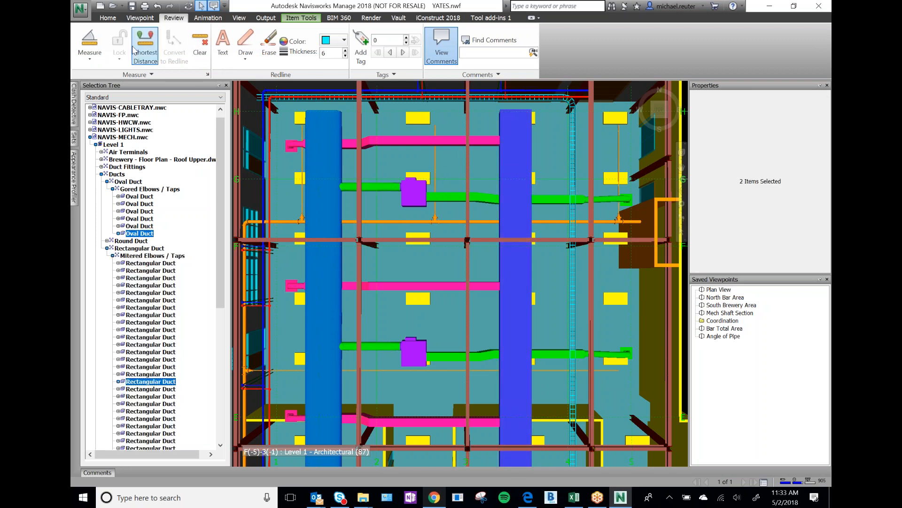
click(150, 52)
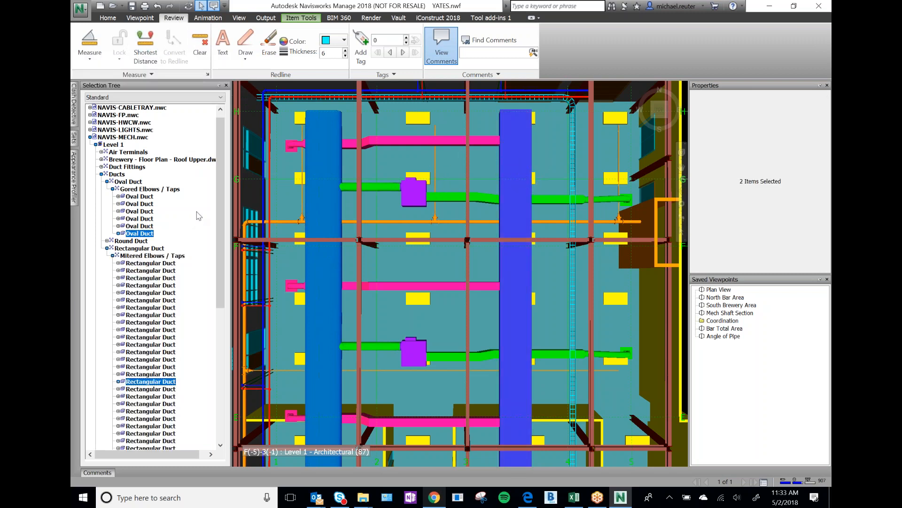
click(149, 52)
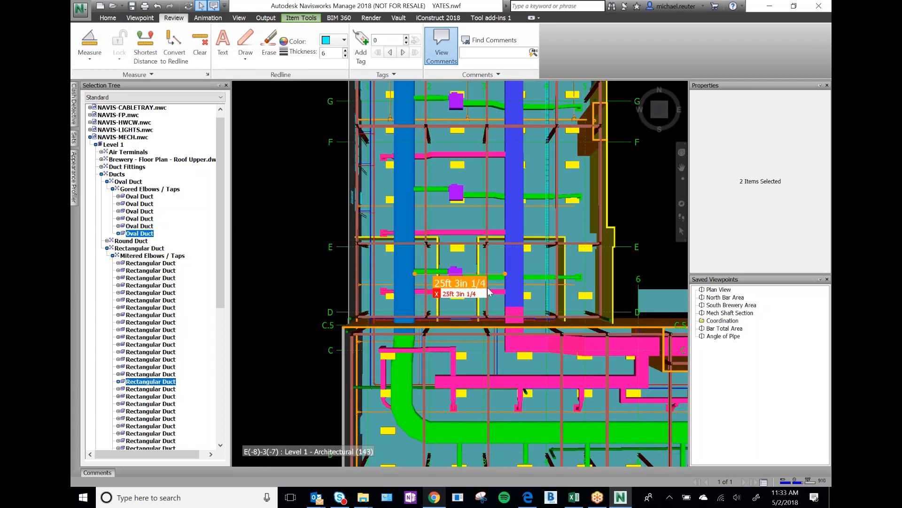
Save a closer view of the measured gap between the two large ducts as a viewpoint named D btw/ Ducts 25'-3.25"
scroll(484, 289, up, 5)
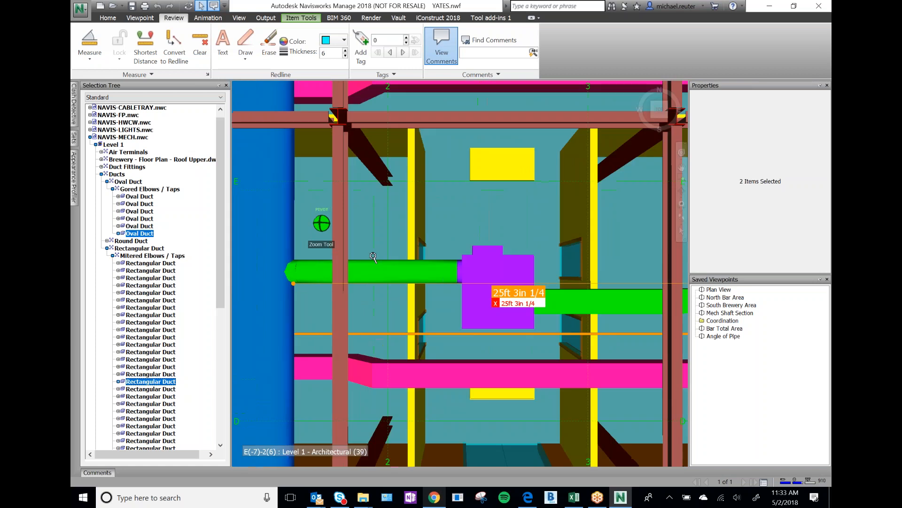
scroll(373, 257, down, 2)
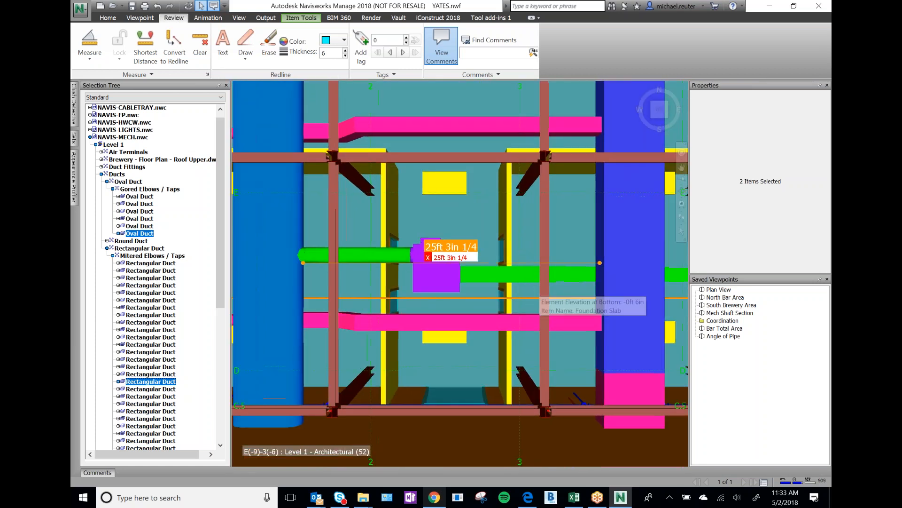
click(141, 18)
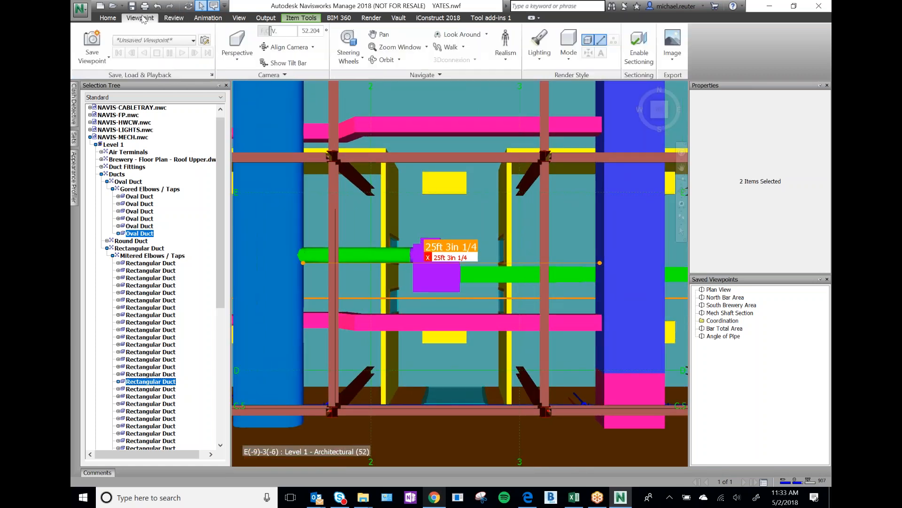
click(91, 43)
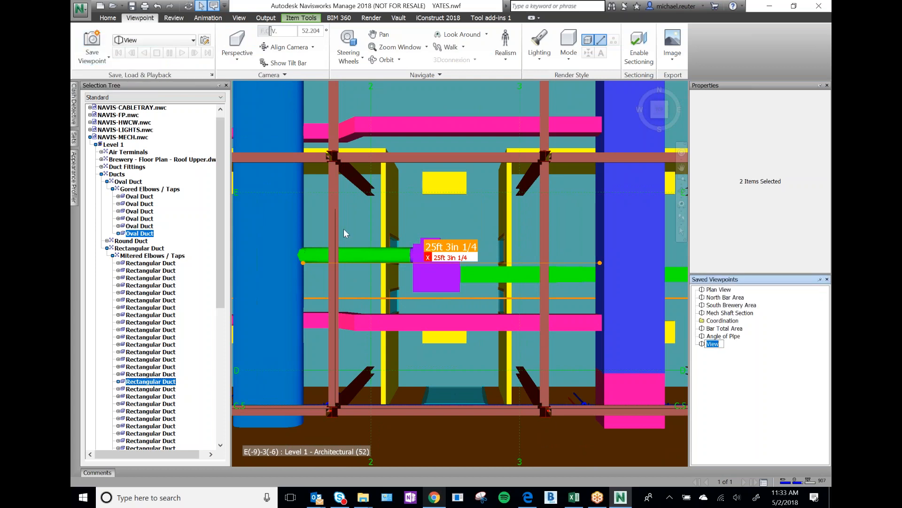
text(D btw/ Ducts 25)
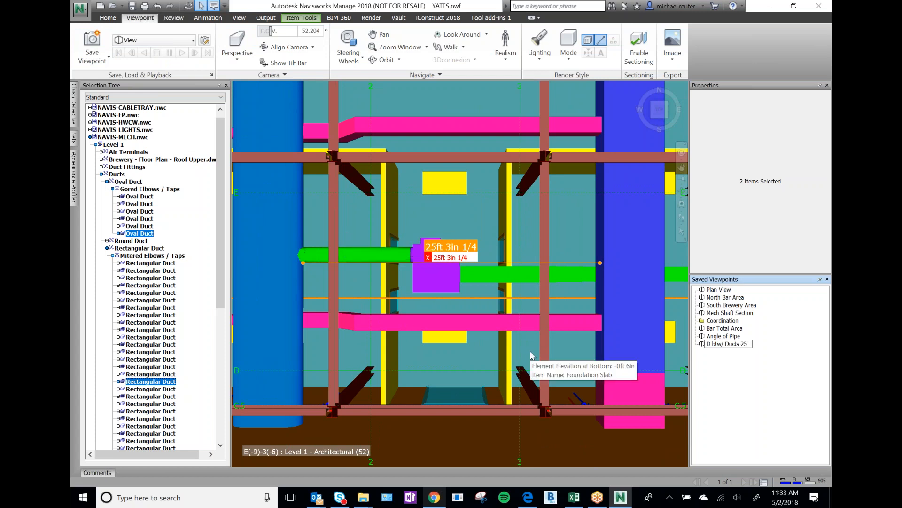
text('-3.25")
key(Return)
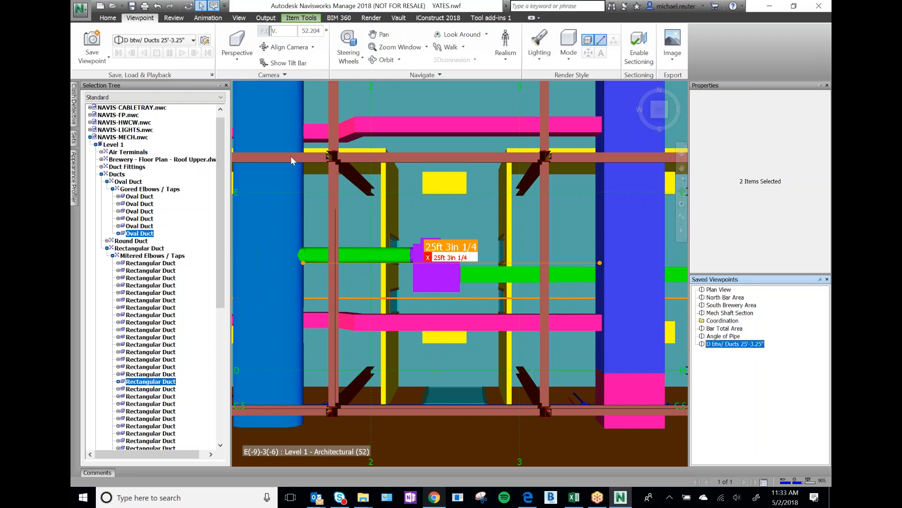
Save an additional viewpoint of the same duct measurement view under its default name
click(174, 17)
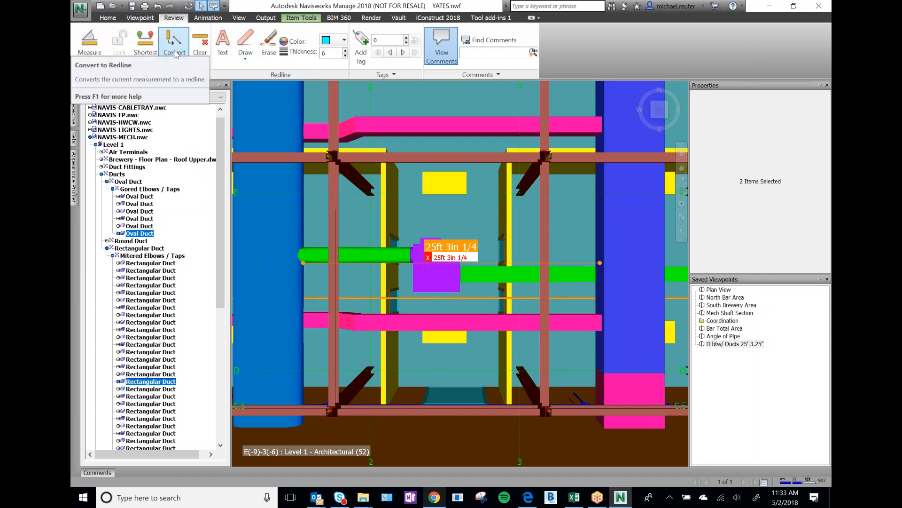
click(245, 45)
right_click(735, 343)
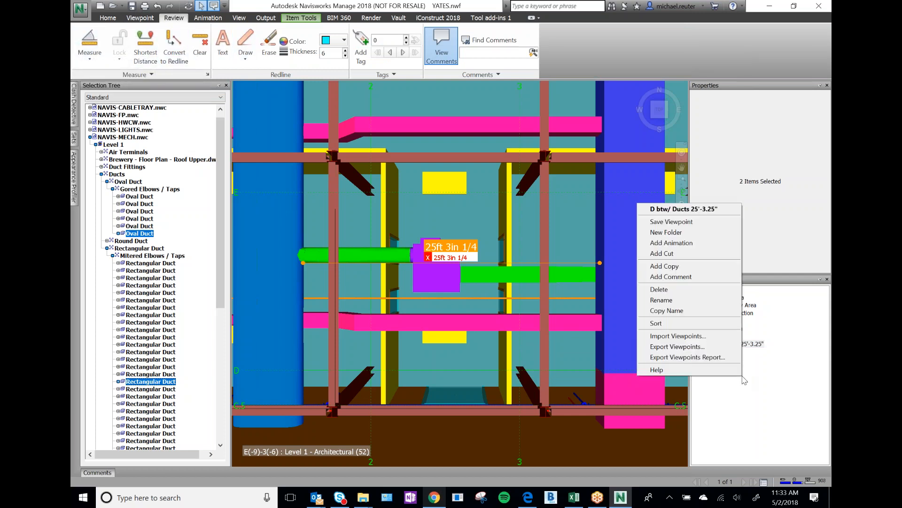
click(672, 222)
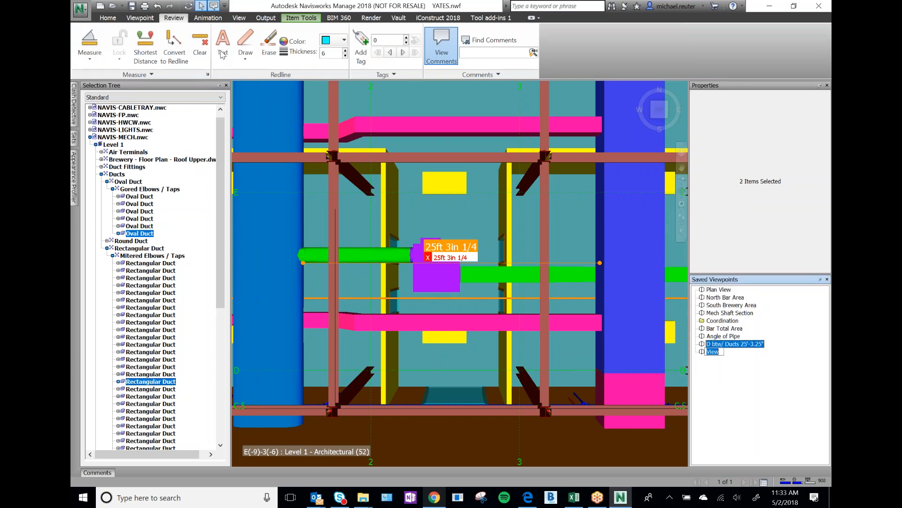
Convert the duct distance measurement to a redline in the D btw/ Ducts 25'-3.25" viewpoint and delete the extra viewpoint
click(721, 381)
click(738, 344)
click(174, 47)
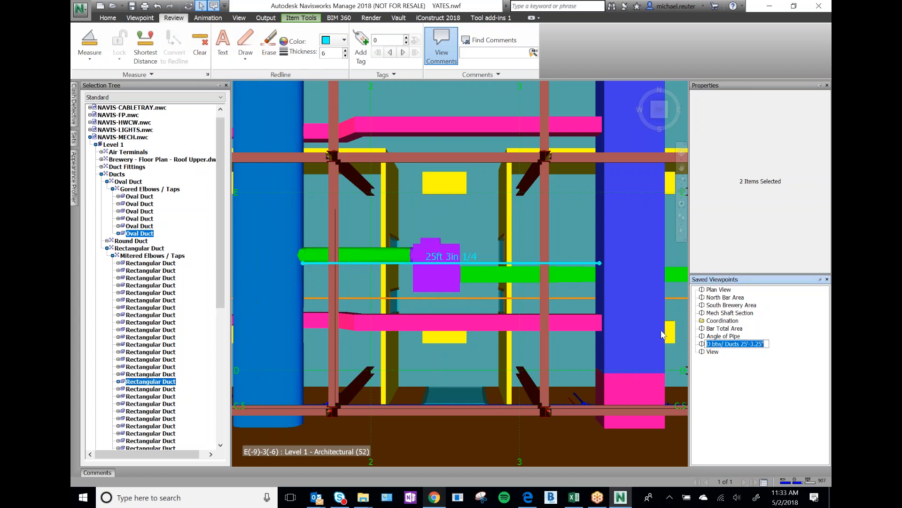
click(713, 352)
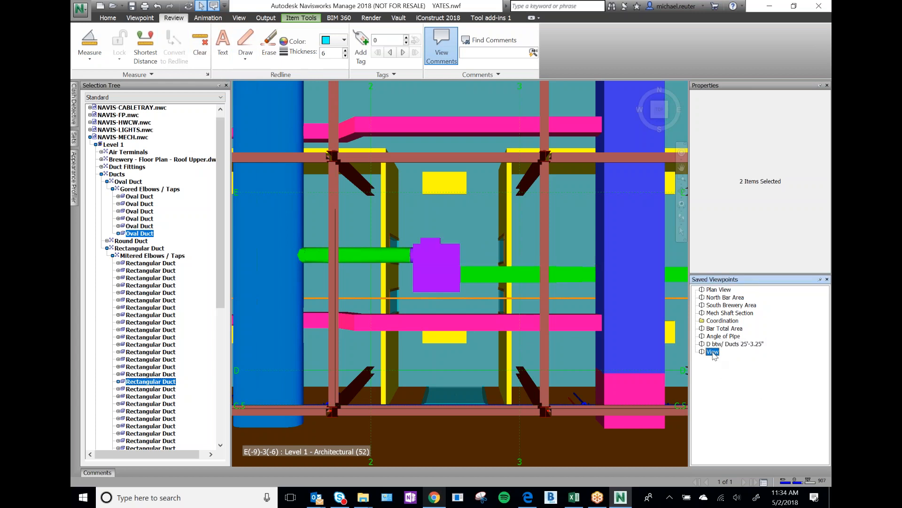
click(723, 345)
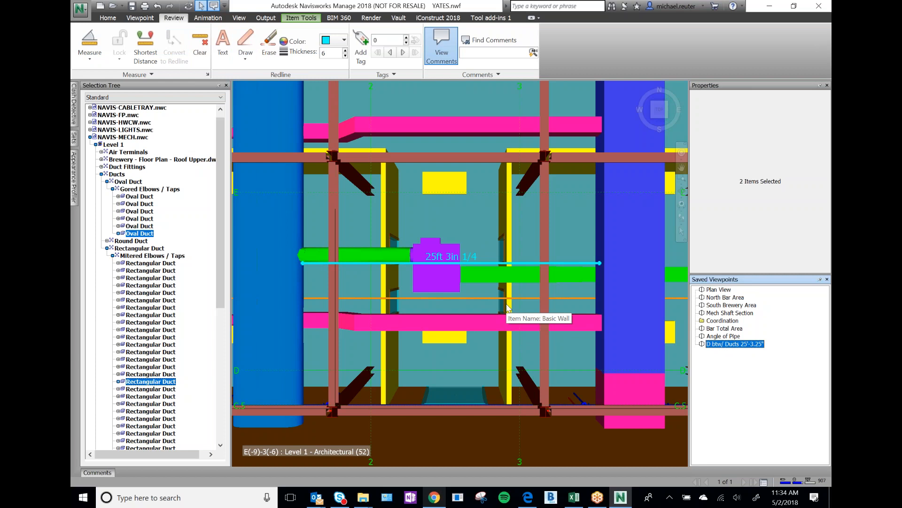
Measure the shortest distance between the ceiling light north of the purple unit and the foundation slab
click(431, 188)
ctrl+click(441, 208)
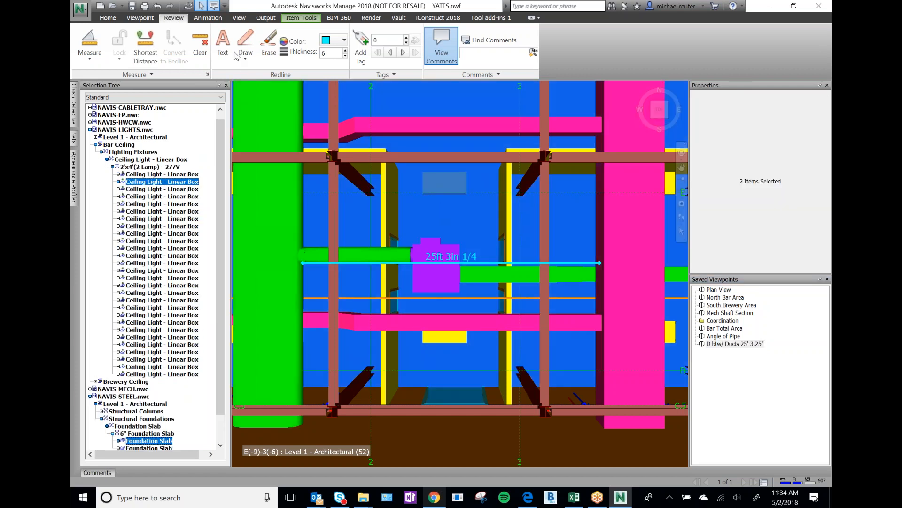
click(140, 47)
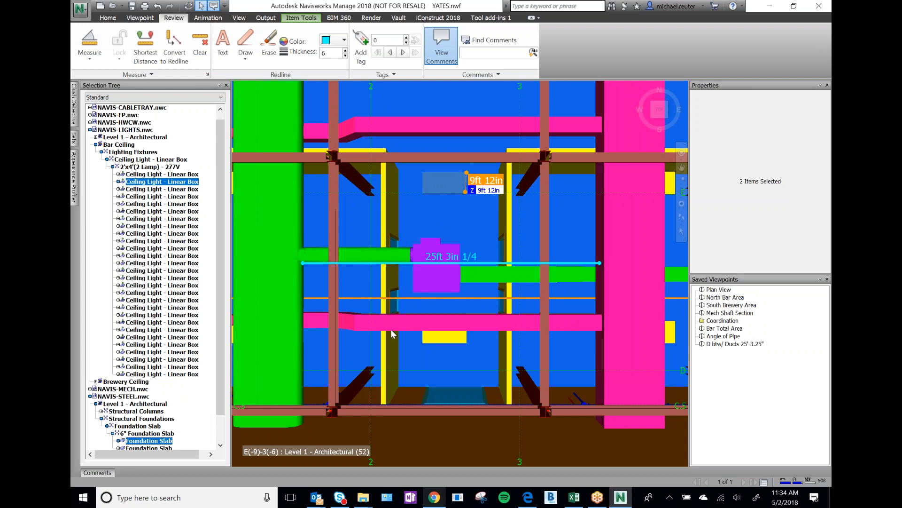
Measure the shortest distance between the green branch duct east of the pink main duct and the foundation slab
scroll(391, 330, down, 4)
scroll(391, 330, down, 5)
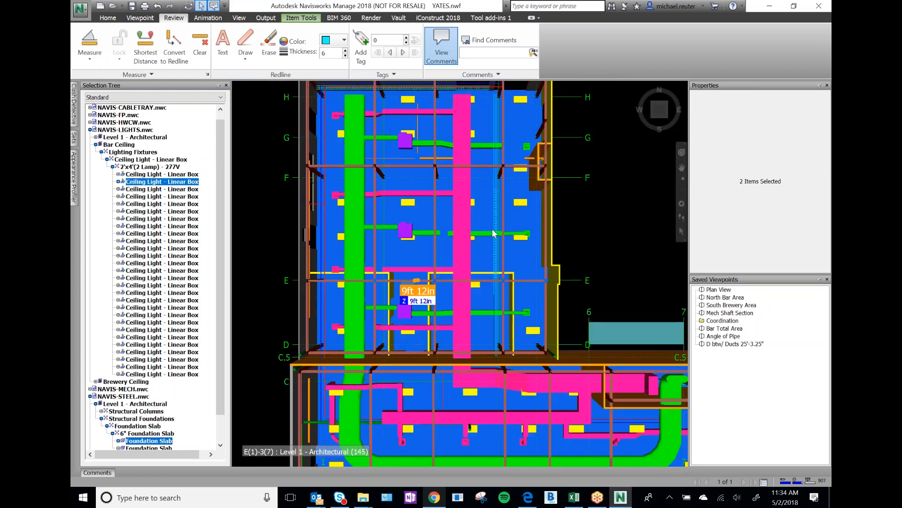
click(480, 234)
ctrl+click(482, 253)
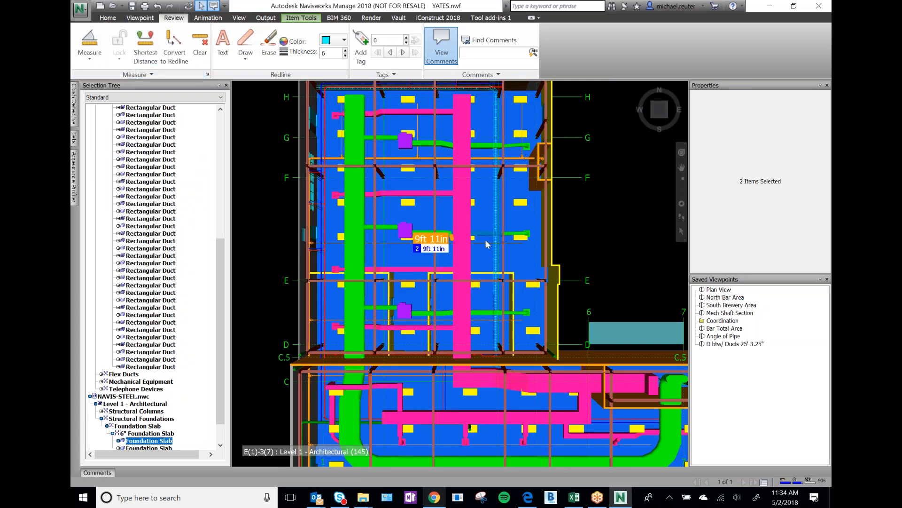
scroll(472, 231, up, 5)
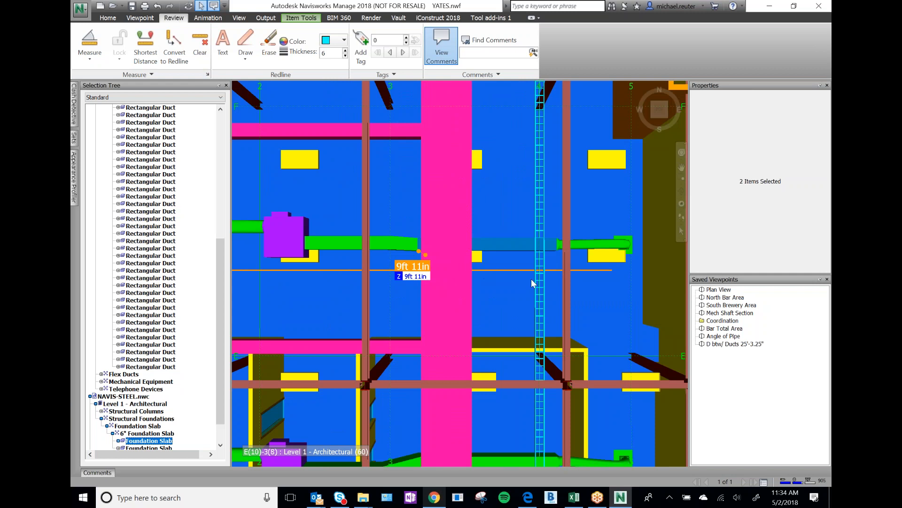
Measure the shortest distance between the roof beam along grid line F, east of grid 4, and the foundation slab
scroll(492, 303, down, 5)
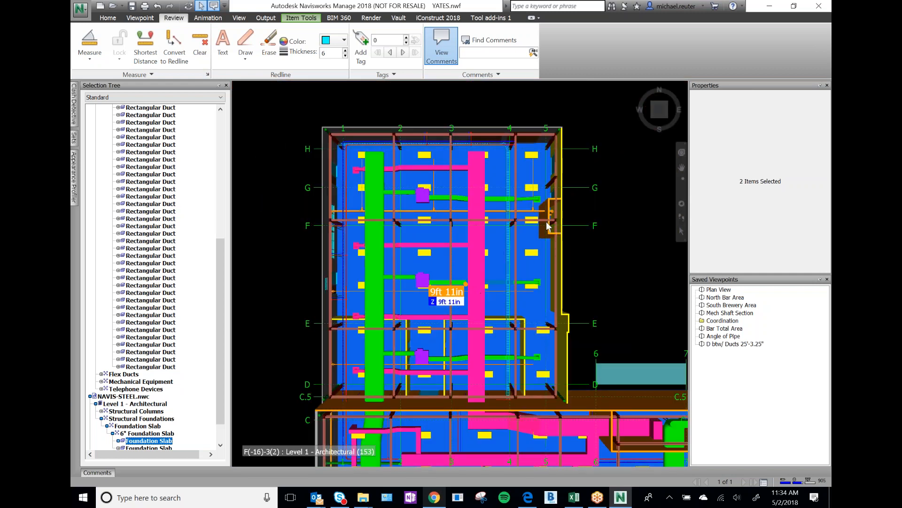
click(522, 220)
ctrl+click(525, 232)
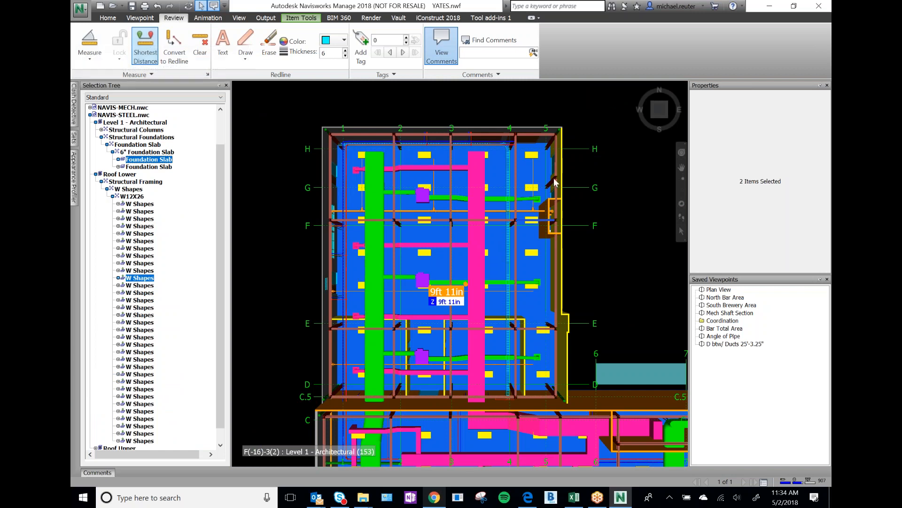
click(145, 44)
scroll(568, 194, up, 5)
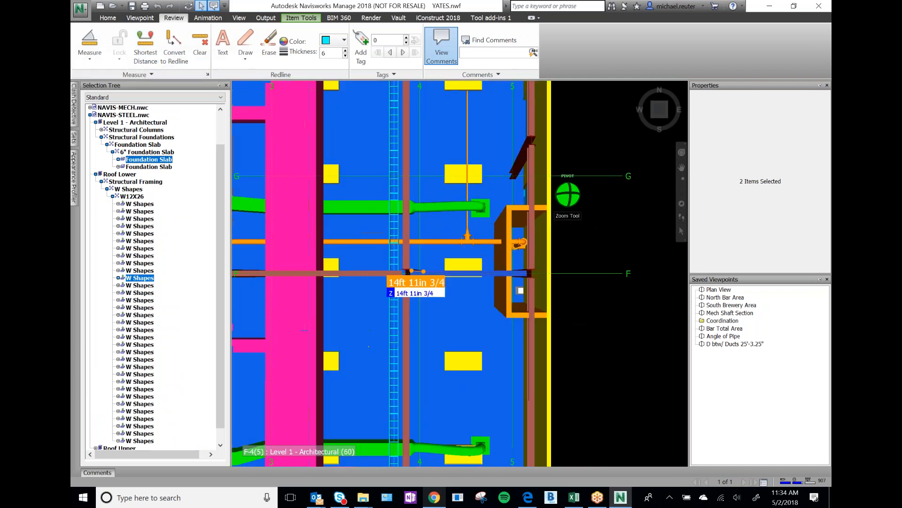
Measure the shortest distance between the orange sprinkler pipe along the west wall and the foundation slab
click(601, 322)
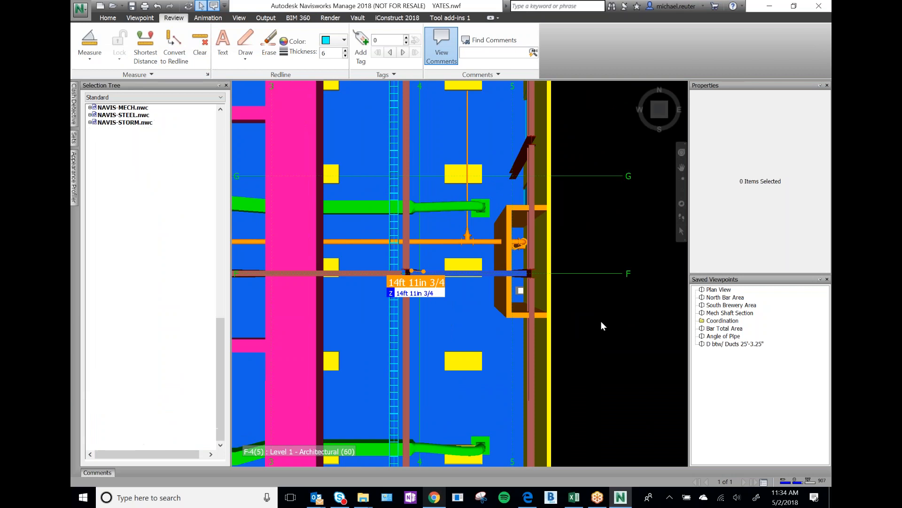
scroll(607, 250, down, 5)
scroll(608, 253, up, 1)
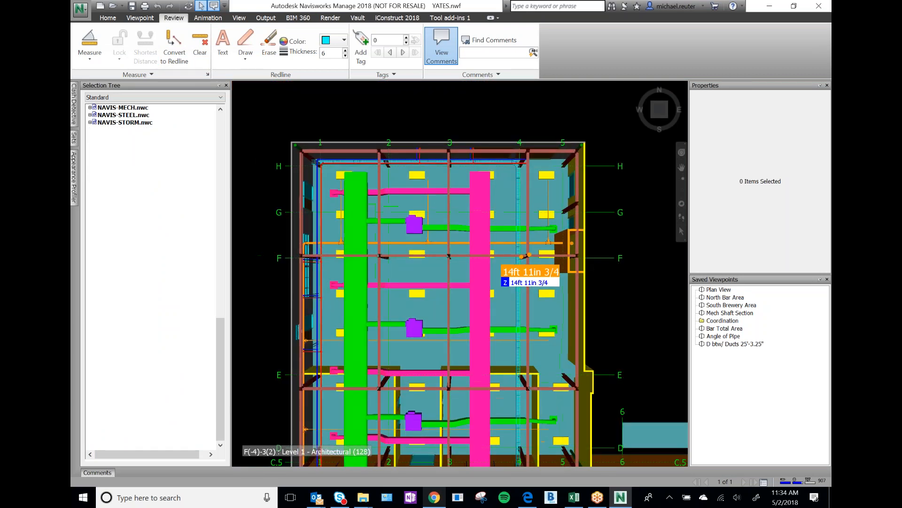
click(303, 295)
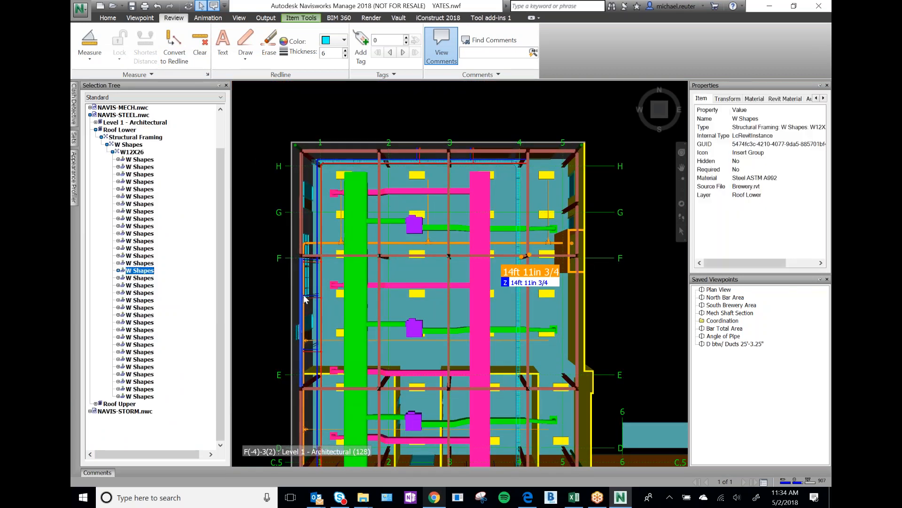
click(305, 295)
click(304, 306)
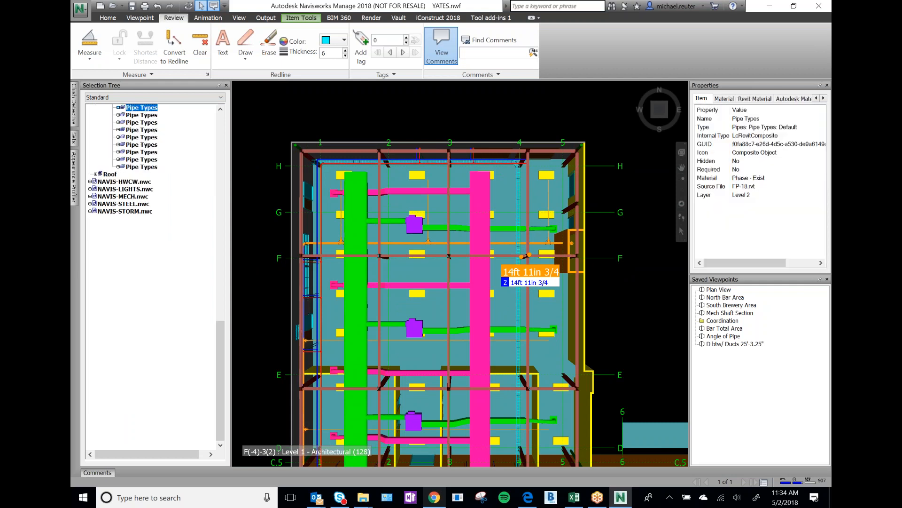
scroll(291, 289, up, 3)
ctrl+click(287, 289)
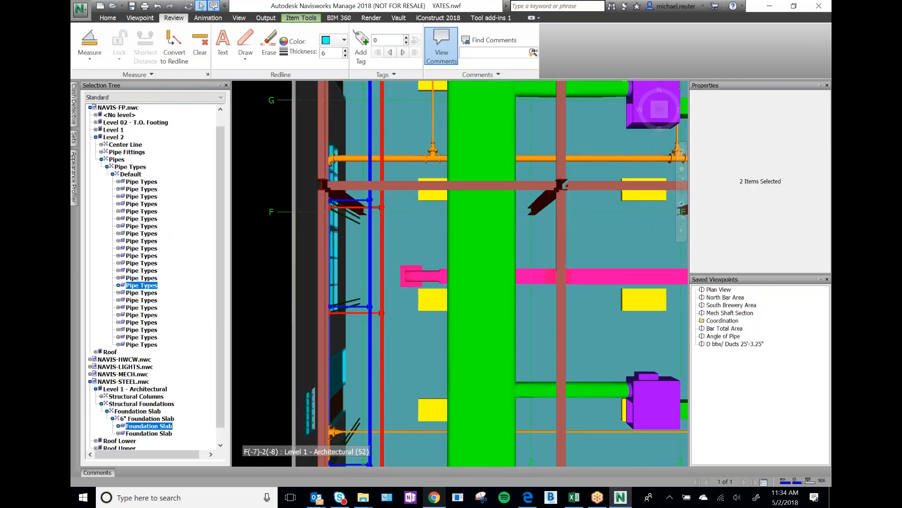
click(145, 50)
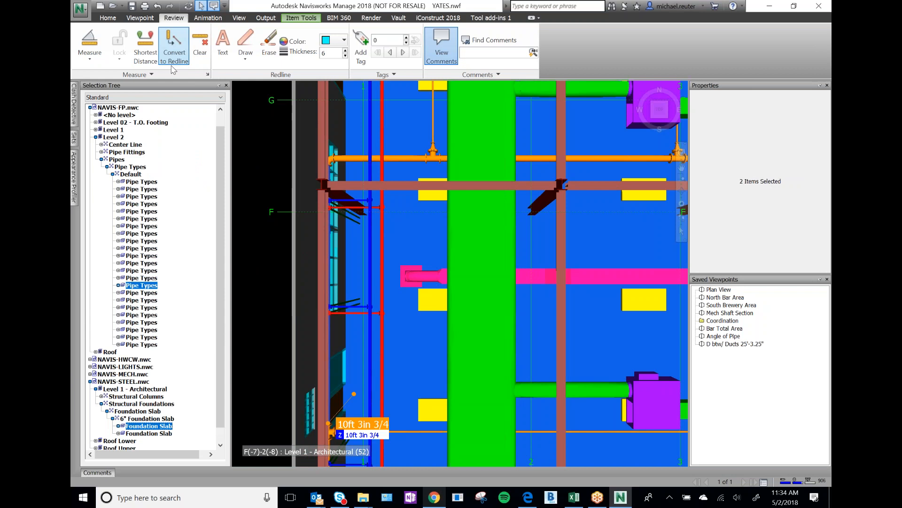
Measure the shortest distance between the red north-south pipe near the west wall and the foundation slab
click(383, 327)
ctrl+click(398, 325)
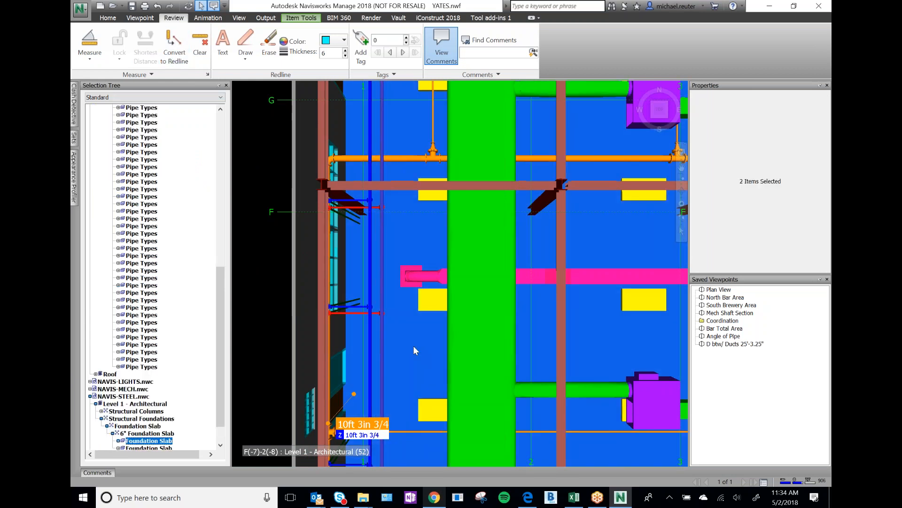
click(145, 47)
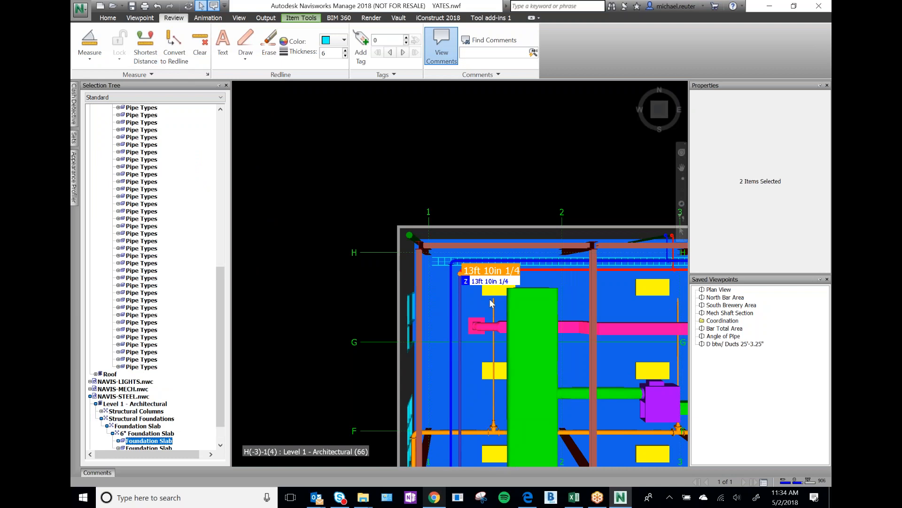
Examine the item information of the blue domestic cold water pipe and the adjacent red pipe near the northwest corner, leaving nothing selected
click(357, 244)
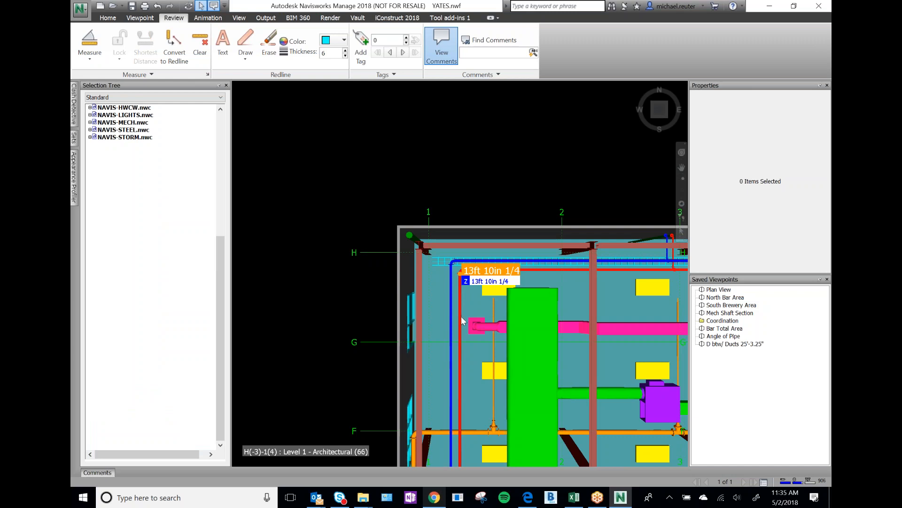
mouse_move(461, 322)
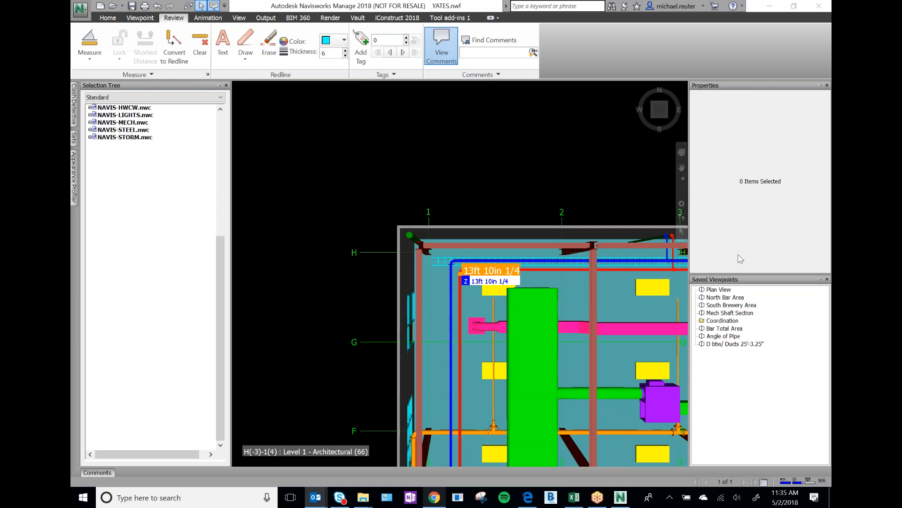
scroll(315, 174, down, 3)
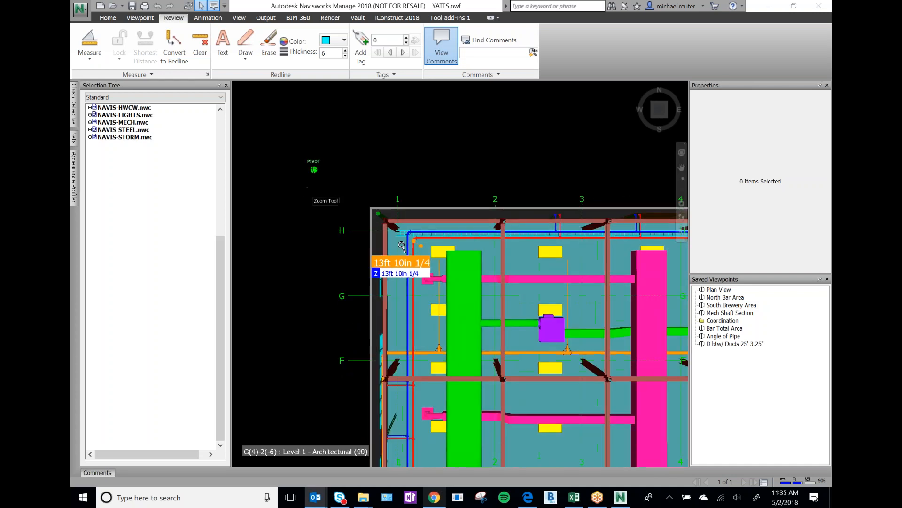
scroll(434, 300, up, 3)
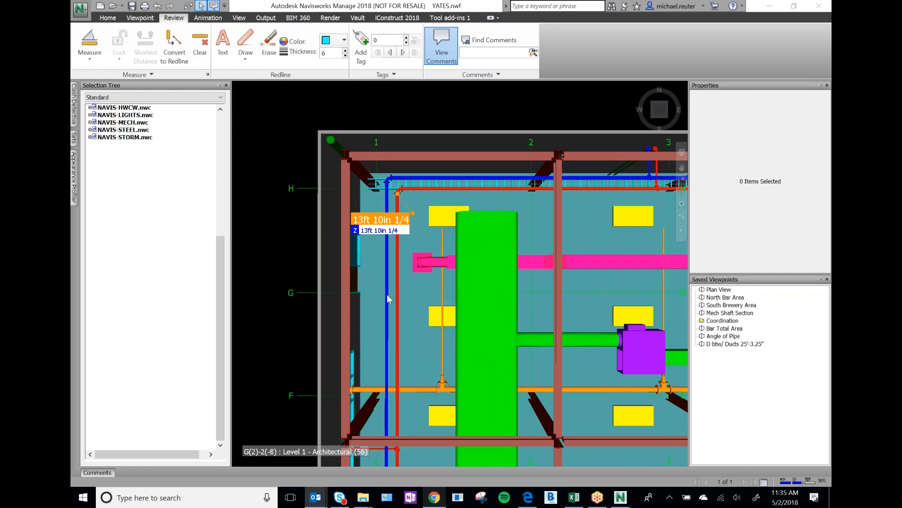
mouse_move(387, 296)
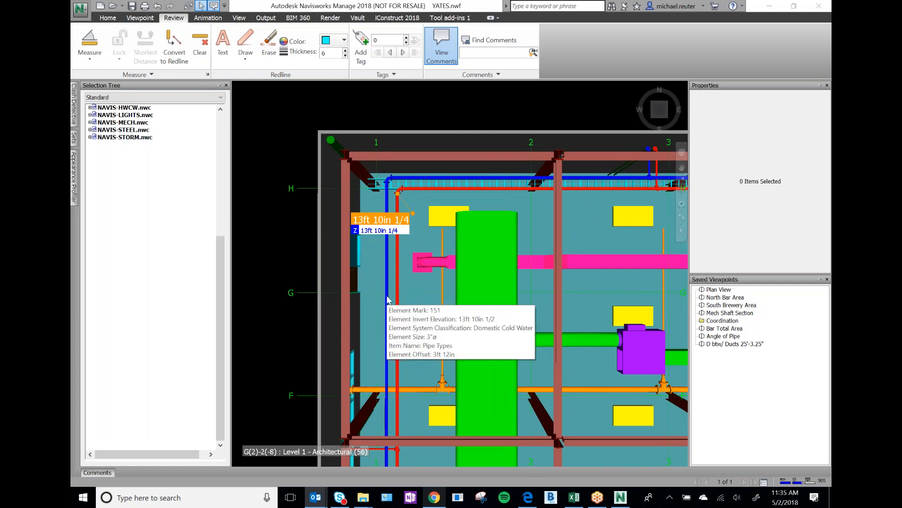
click(397, 289)
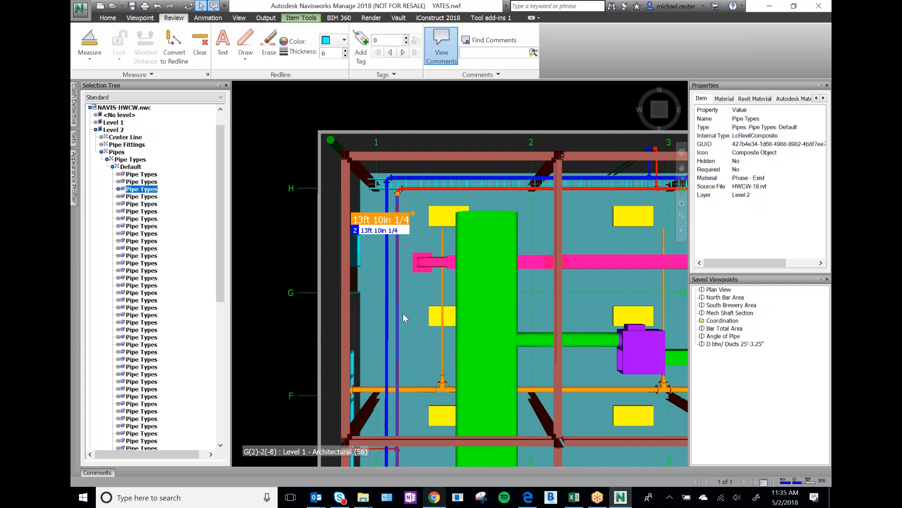
click(286, 208)
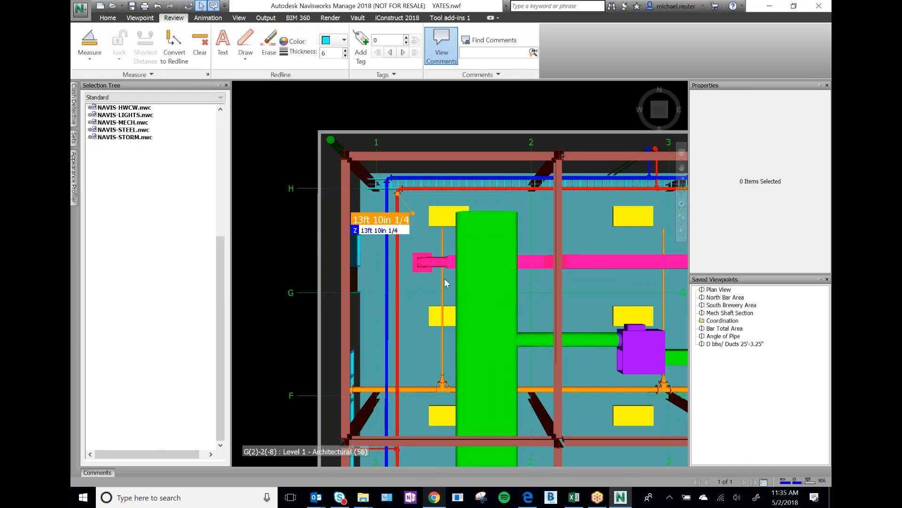
Examine the item information of the red domestic hot water pipe near the west wall and select it together with the foundation slab
click(398, 323)
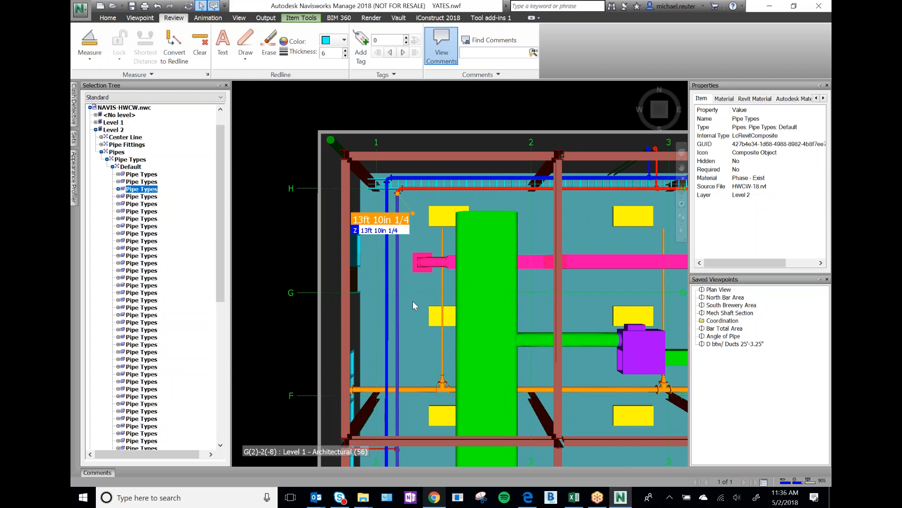
click(408, 282)
click(274, 264)
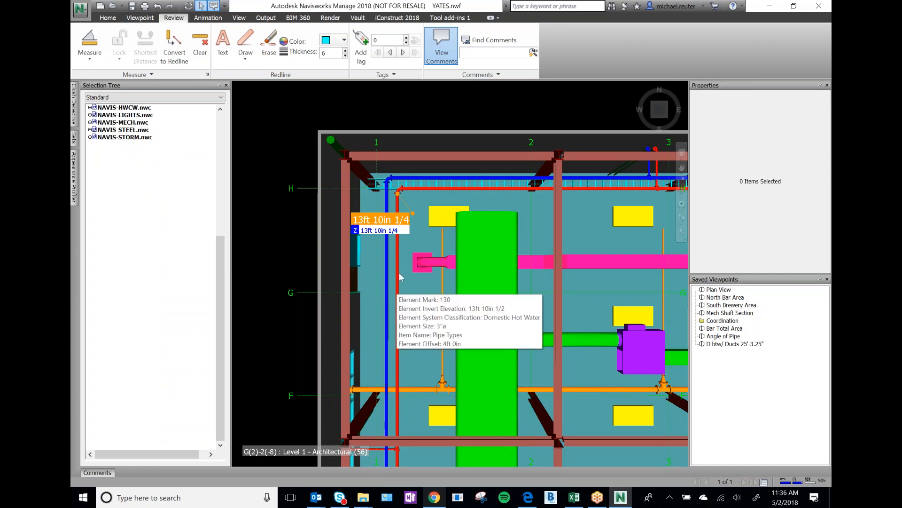
click(396, 250)
mouse_move(397, 252)
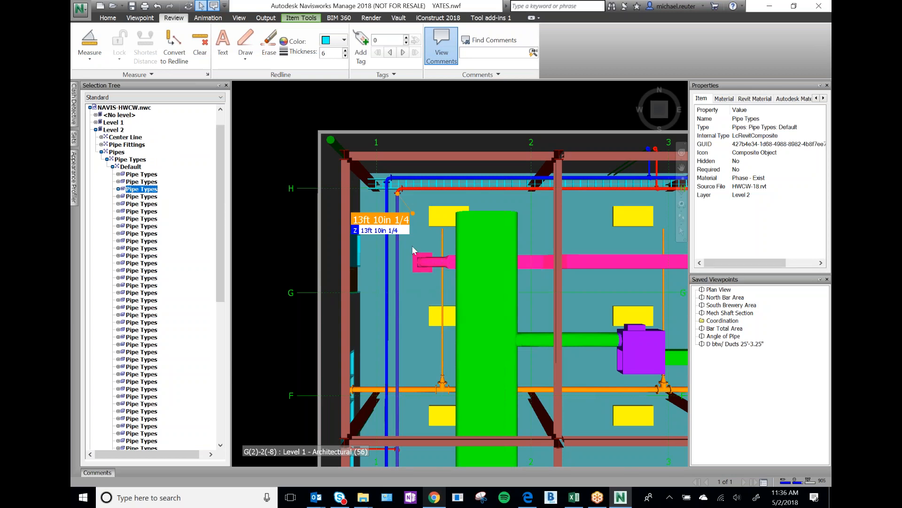
ctrl+click(413, 246)
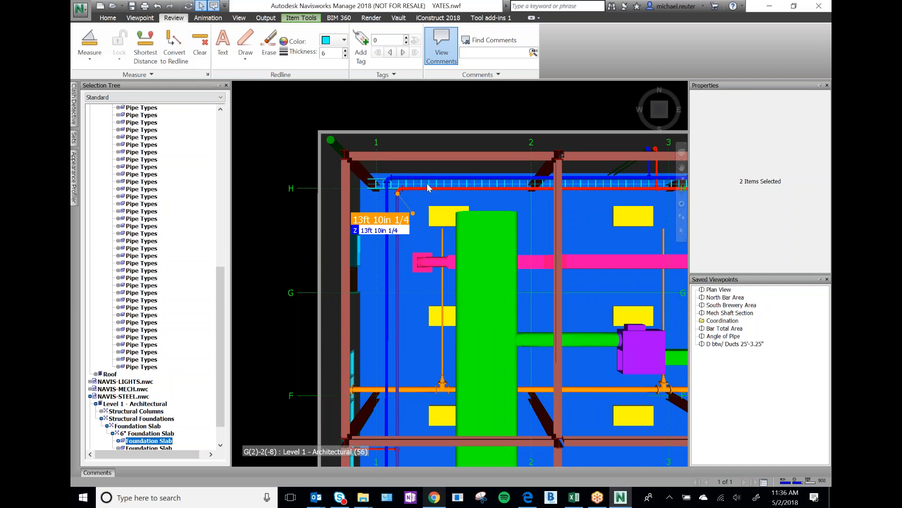
click(281, 221)
Highlight the red hot water pipe along the west wall and trace its run from grid line H to C.5
scroll(370, 205, up, 4)
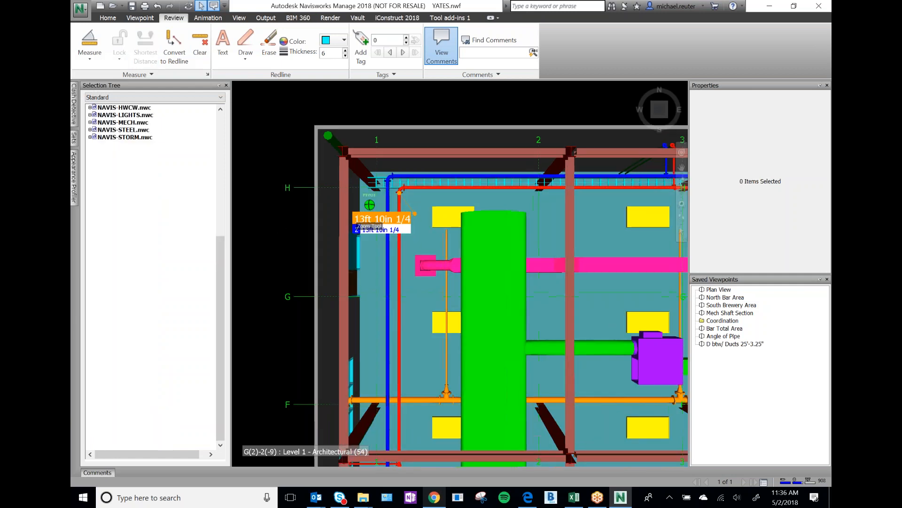
click(491, 164)
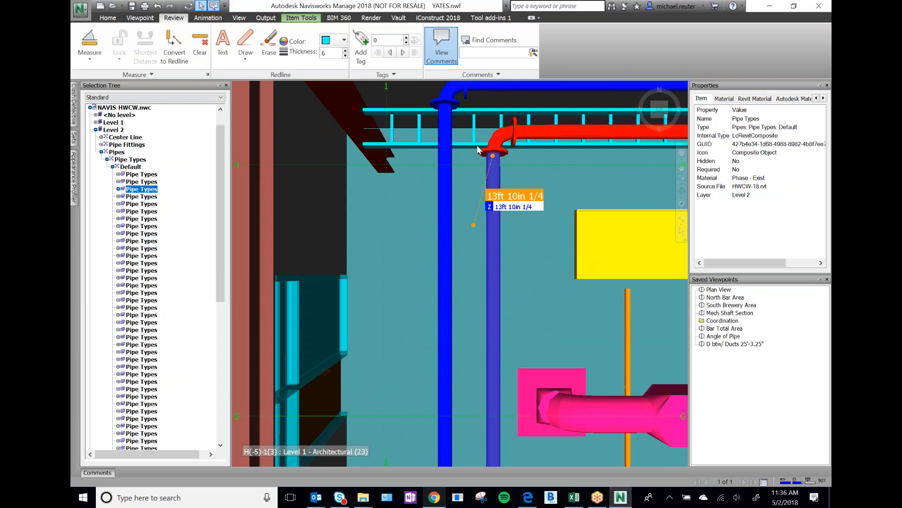
scroll(486, 150, down, 5)
scroll(484, 202, down, 3)
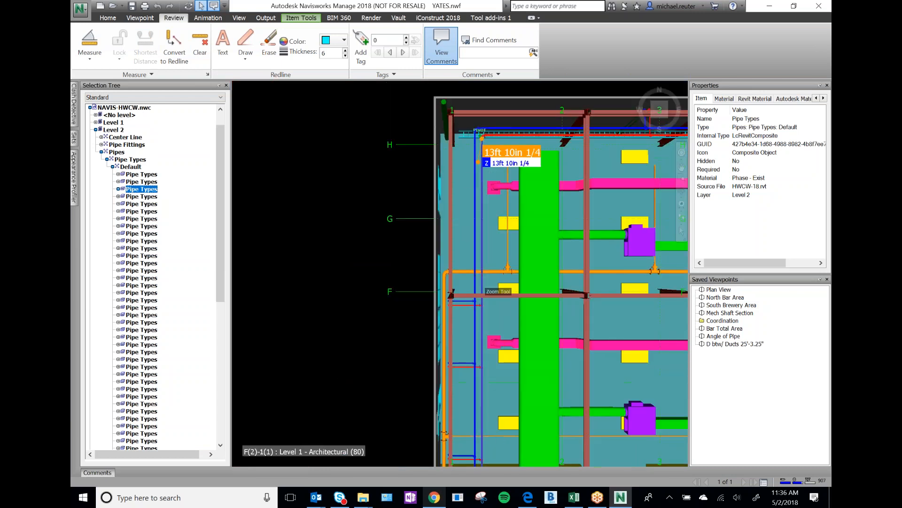
scroll(484, 305, down, 3)
scroll(494, 425, down, 3)
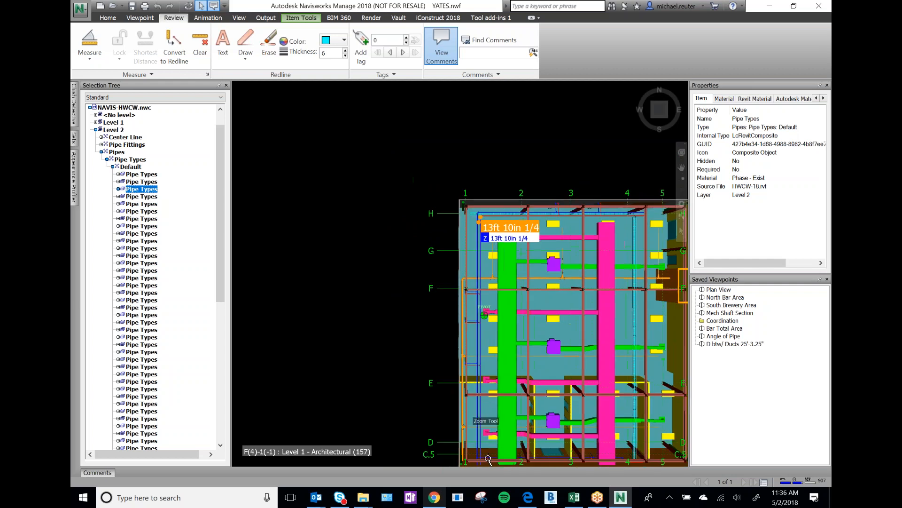
scroll(485, 461, up, 4)
scroll(484, 462, up, 3)
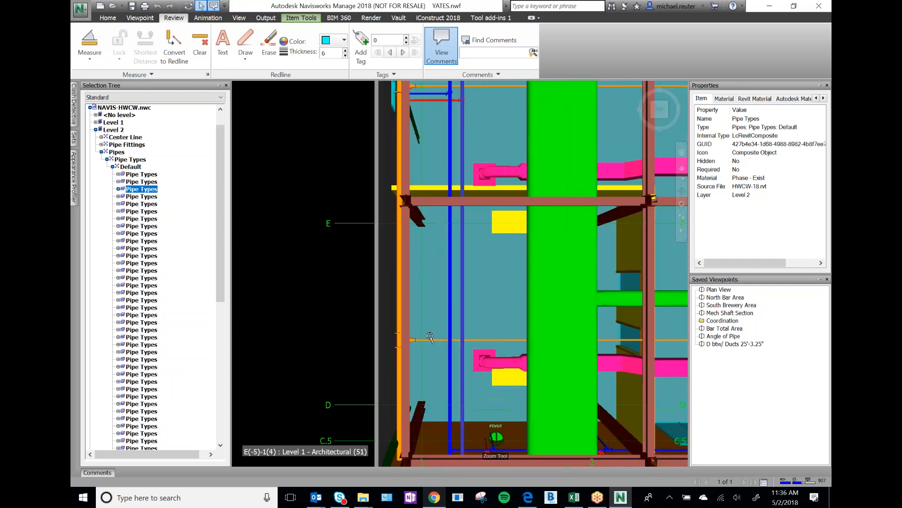
scroll(485, 461, down, 5)
key(Escape)
scroll(500, 160, up, 6)
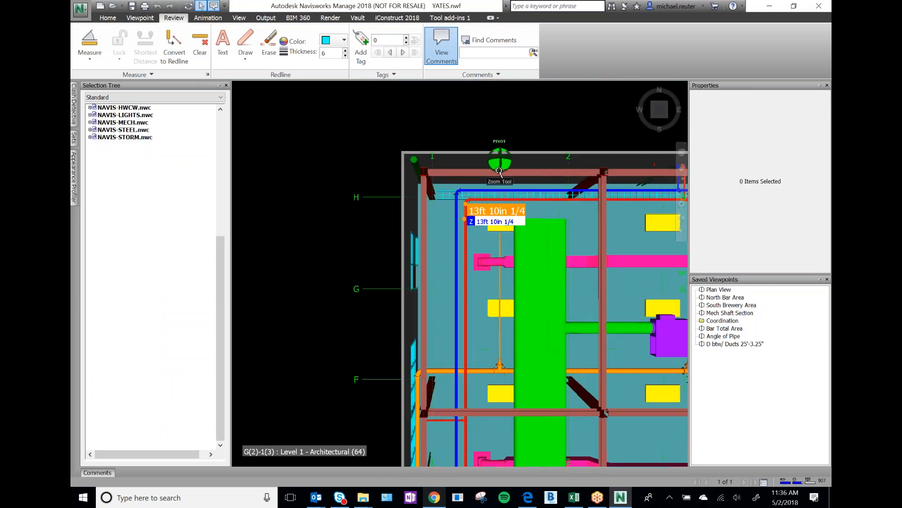
scroll(509, 190, down, 4)
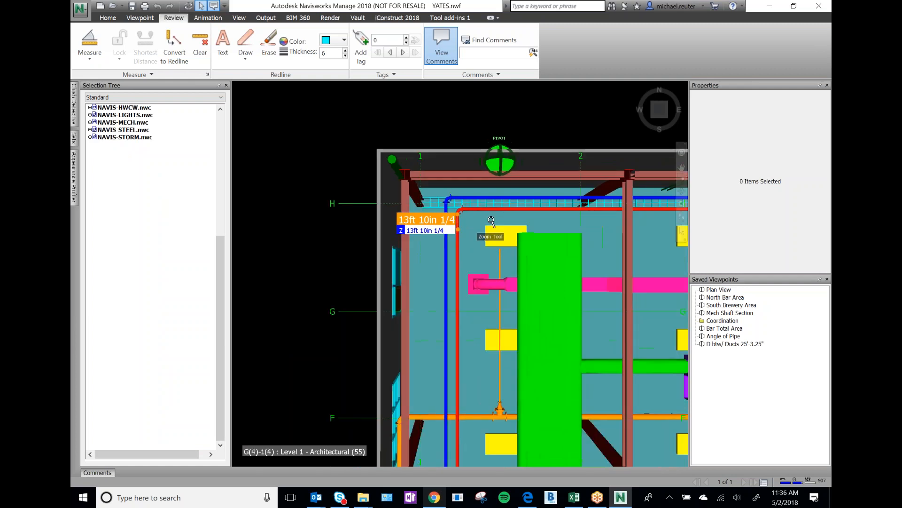
Measure the shortest distance between the pink return diffuser near grids G and 1 and the foundation slab
click(473, 288)
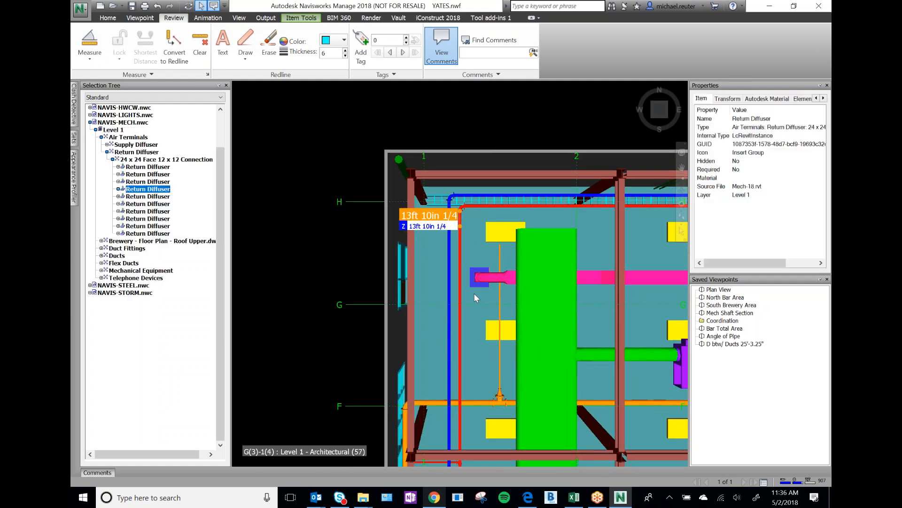
ctrl+click(474, 293)
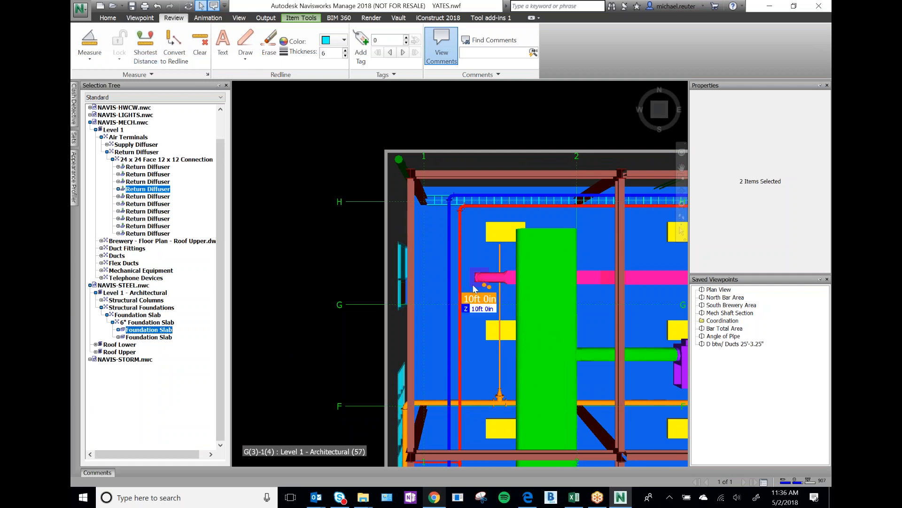
mouse_move(474, 283)
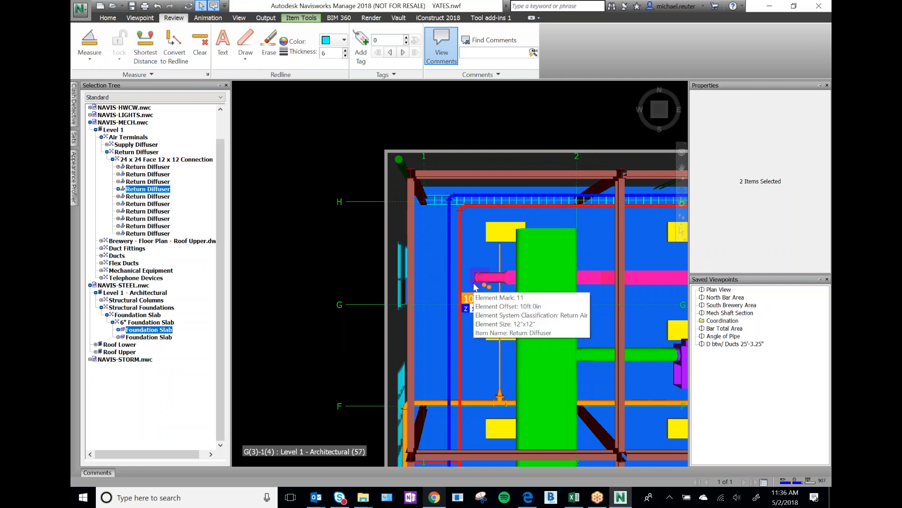
click(331, 205)
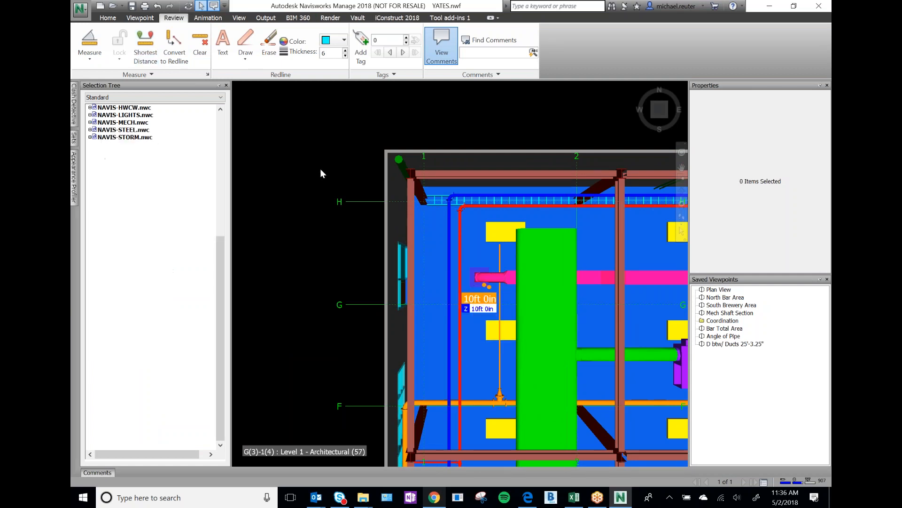
Measure the shortest distance between the ladder cable tray along grid line H and the foundation slab, and clear the measurement
click(433, 201)
ctrl+click(435, 219)
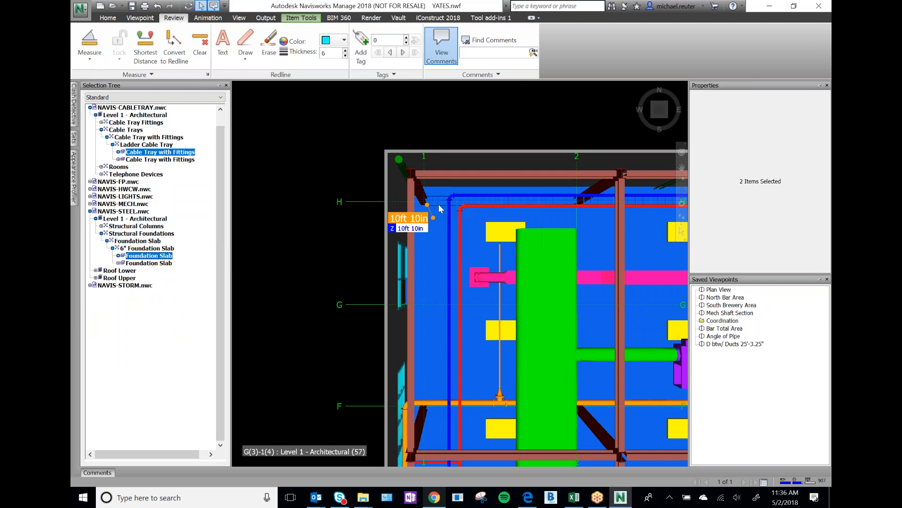
click(461, 122)
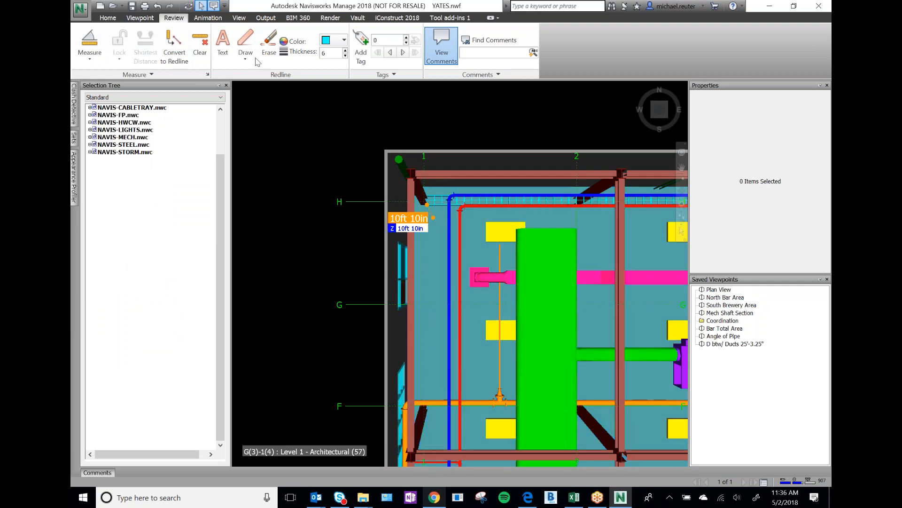
click(271, 45)
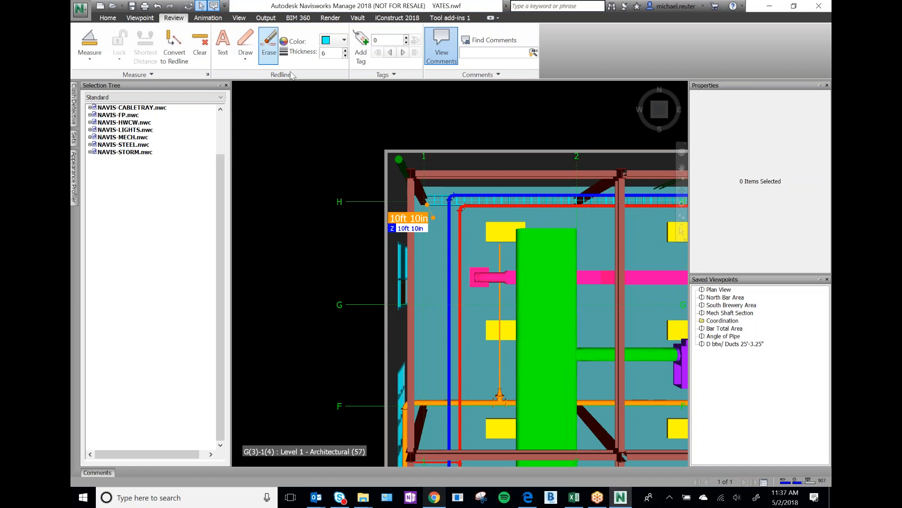
click(200, 43)
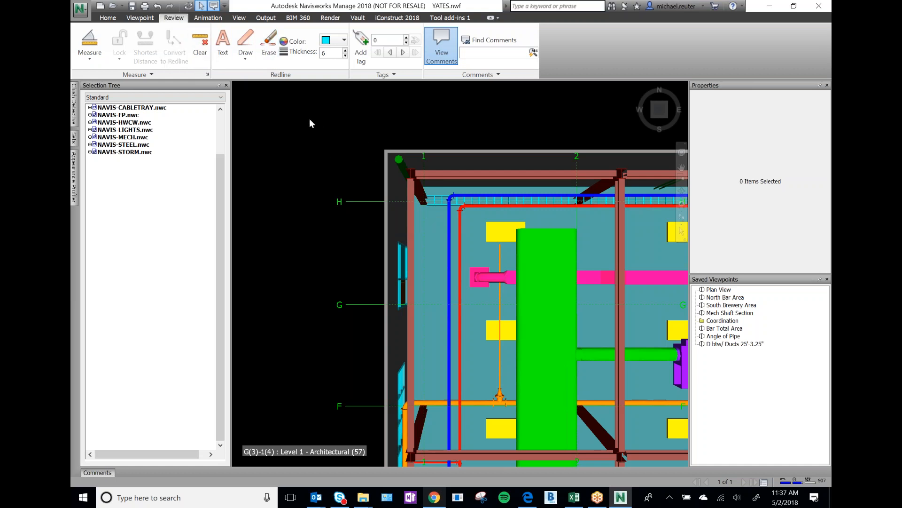
Examine the item information of the roof beam along the north edge between grids 1 and 2
scroll(310, 123, down, 2)
mouse_move(417, 165)
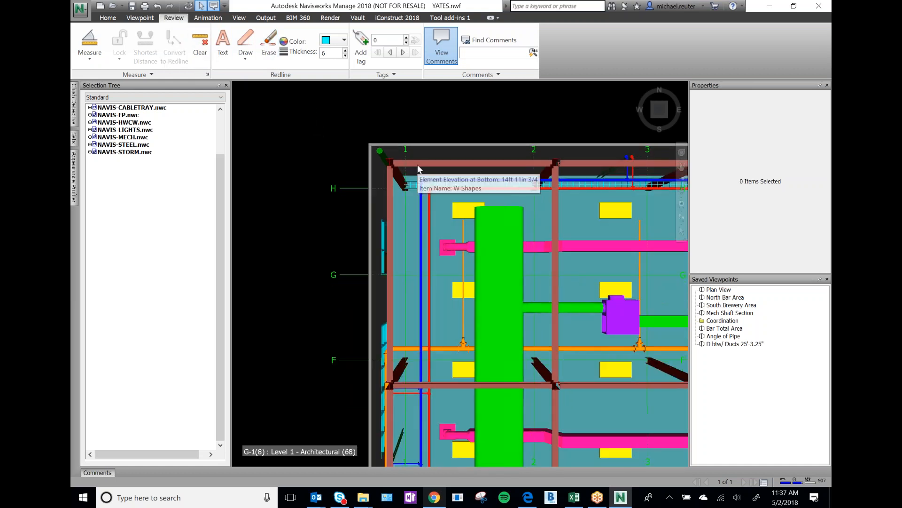
click(424, 162)
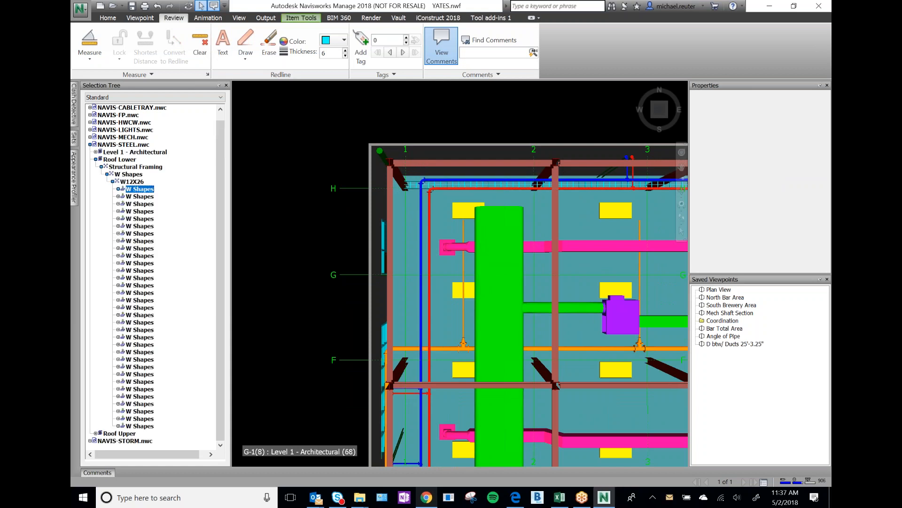
click(303, 142)
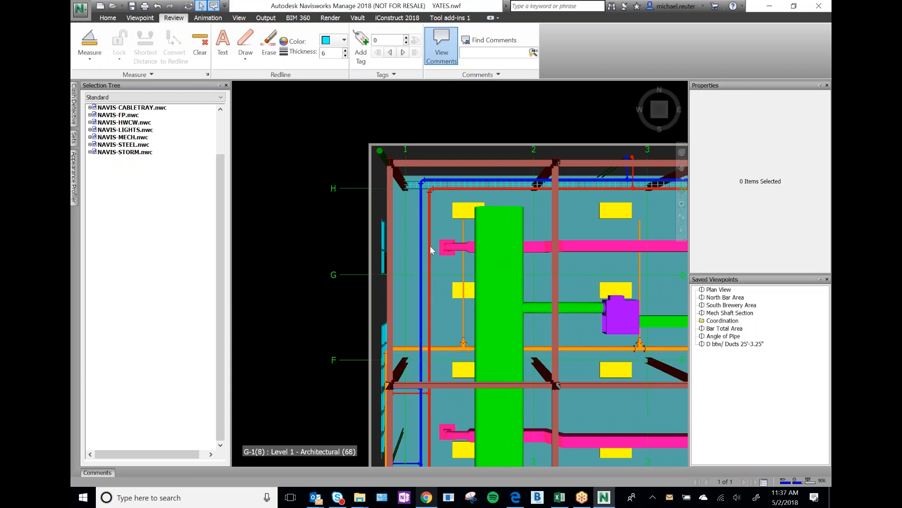
Measure the shortest distance between the red hot water pipe and the foundation slab, and clear both the measurement and the selection
mouse_move(432, 250)
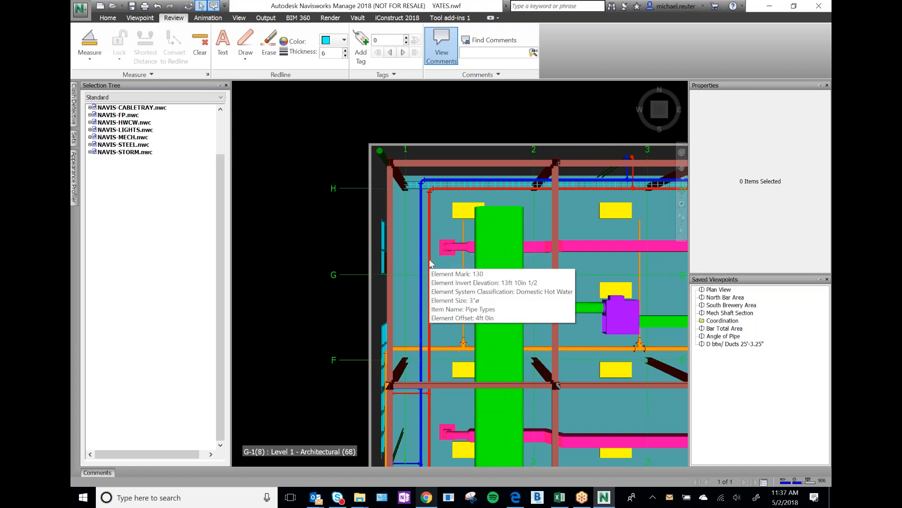
mouse_move(430, 304)
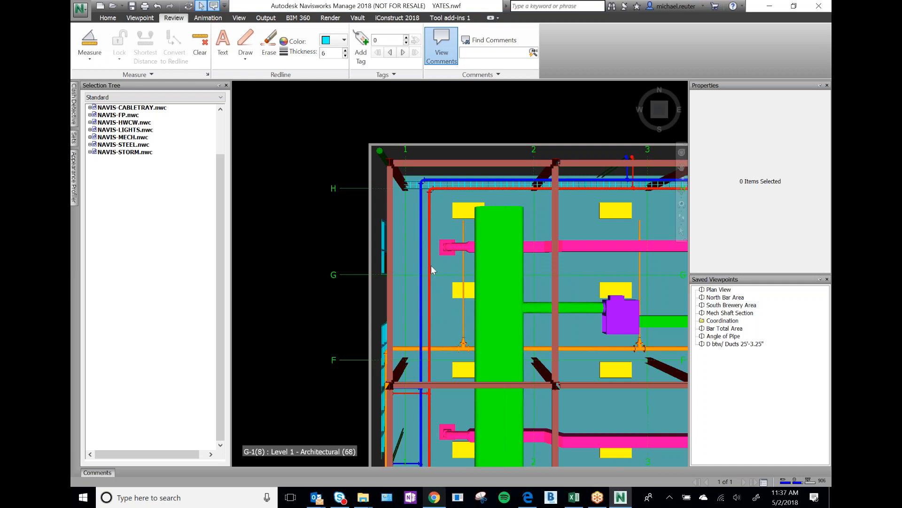
click(429, 268)
ctrl+click(437, 268)
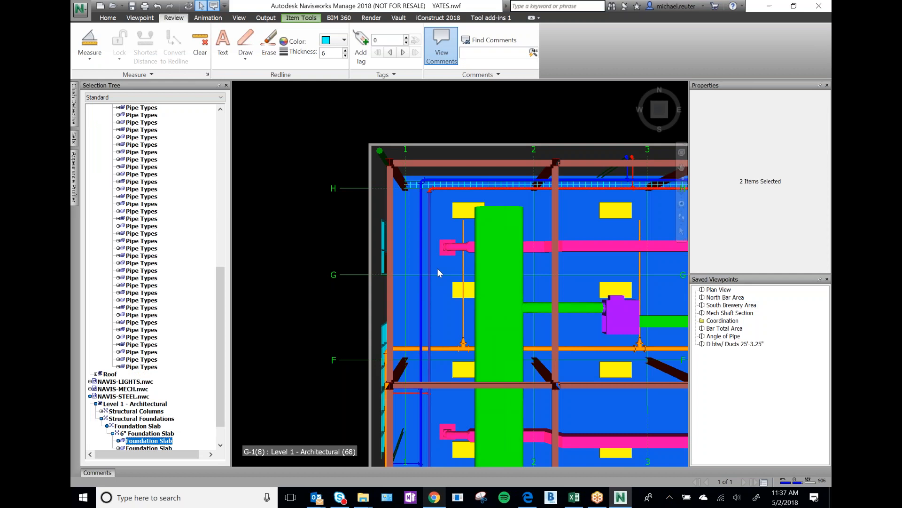
click(145, 47)
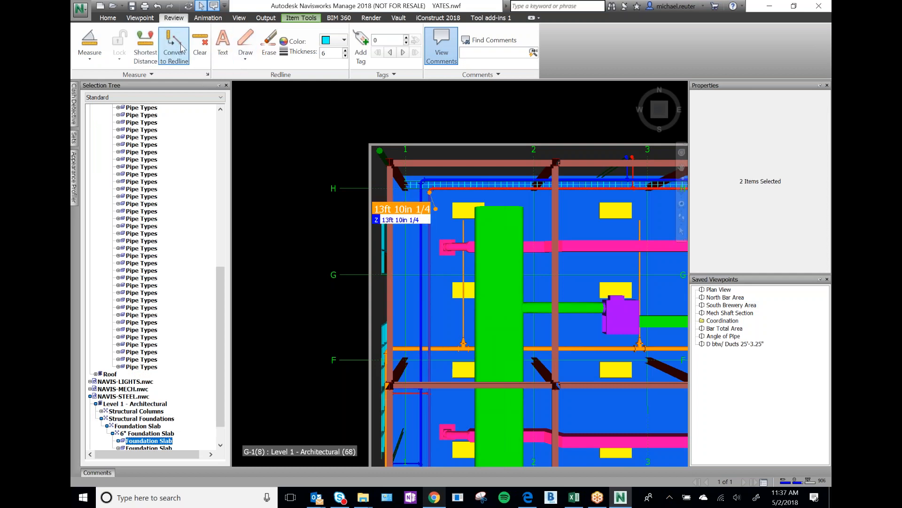
click(200, 51)
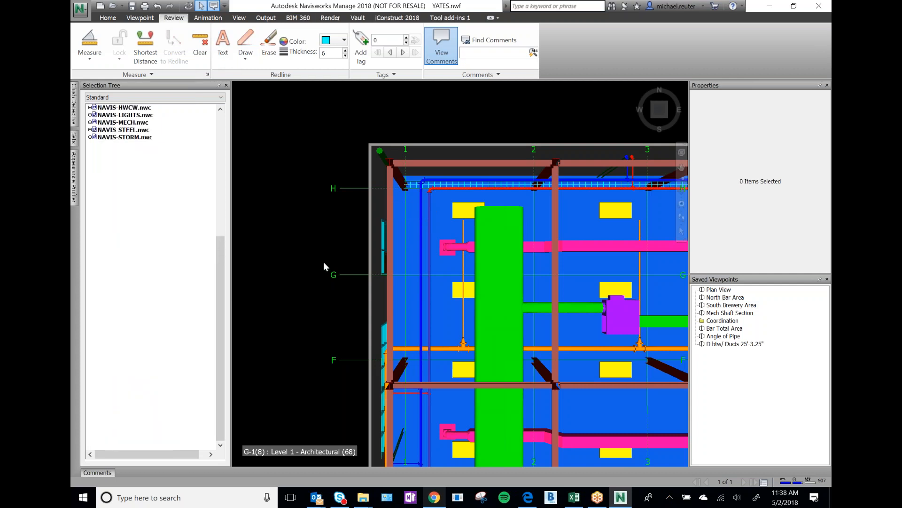
click(324, 261)
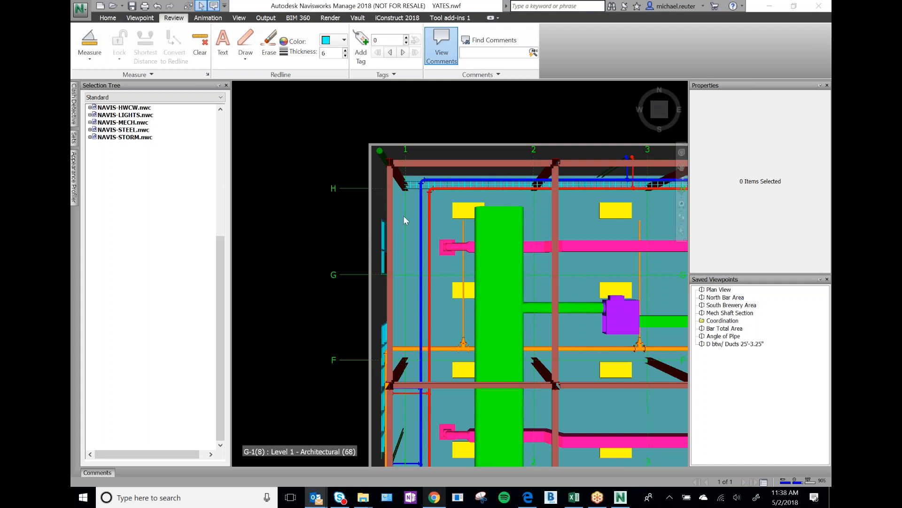
Compare the item information of the blue cold water pipe with the adjacent red pipe, leaving nothing selected
mouse_move(422, 227)
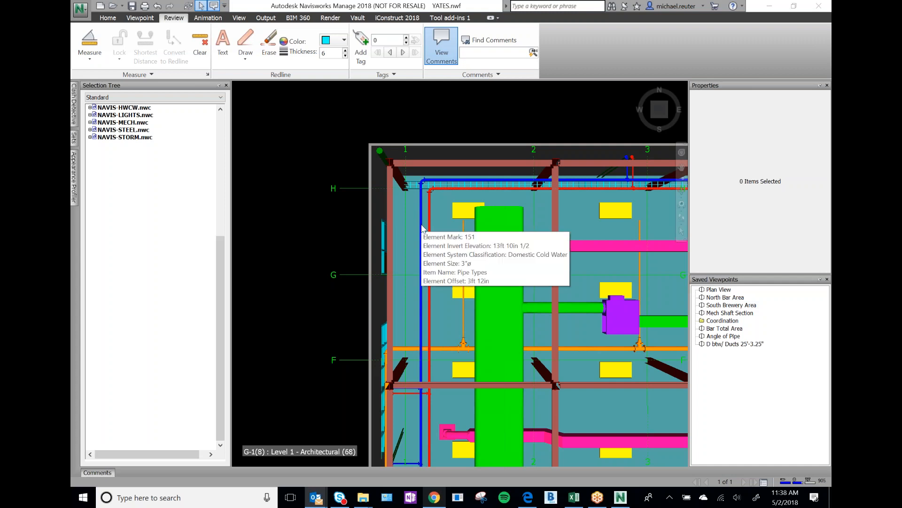
click(430, 226)
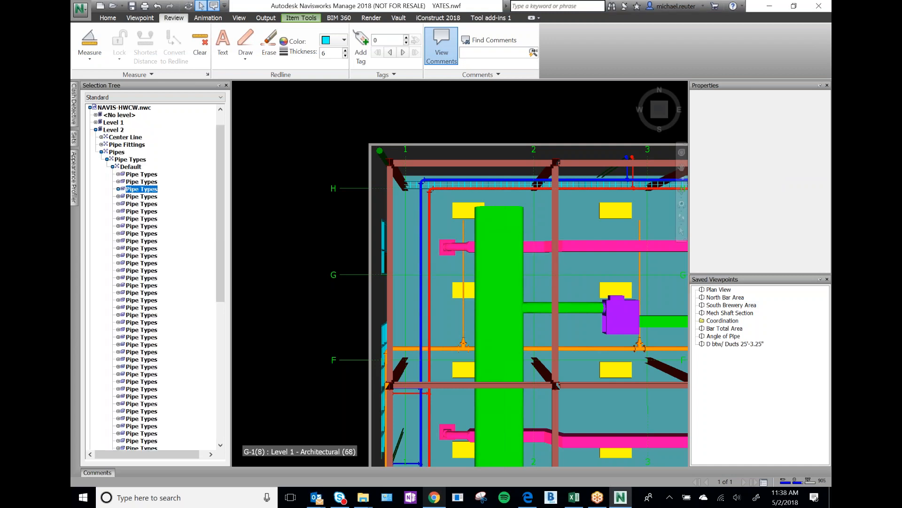
click(339, 234)
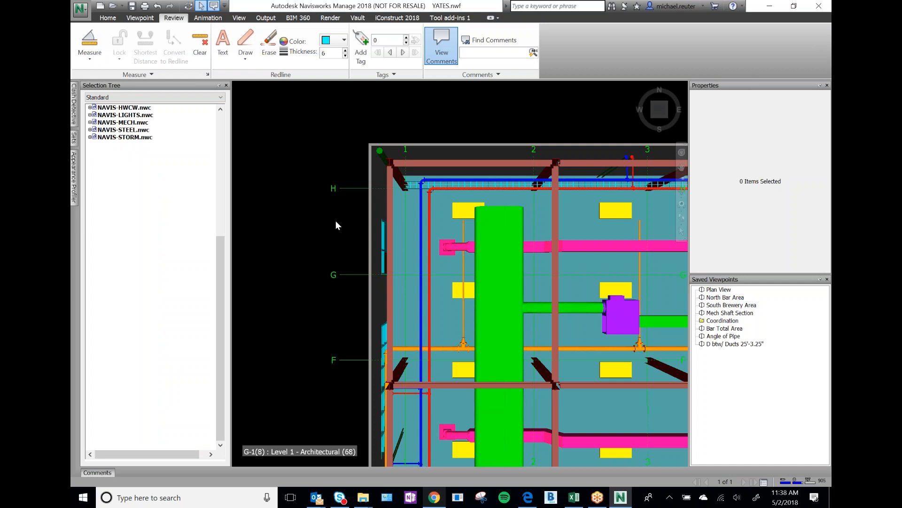
Examine the ladder cable tray and the hot and cold water pipes around grids H and 1, out to the whole building plan
scroll(431, 182, up, 5)
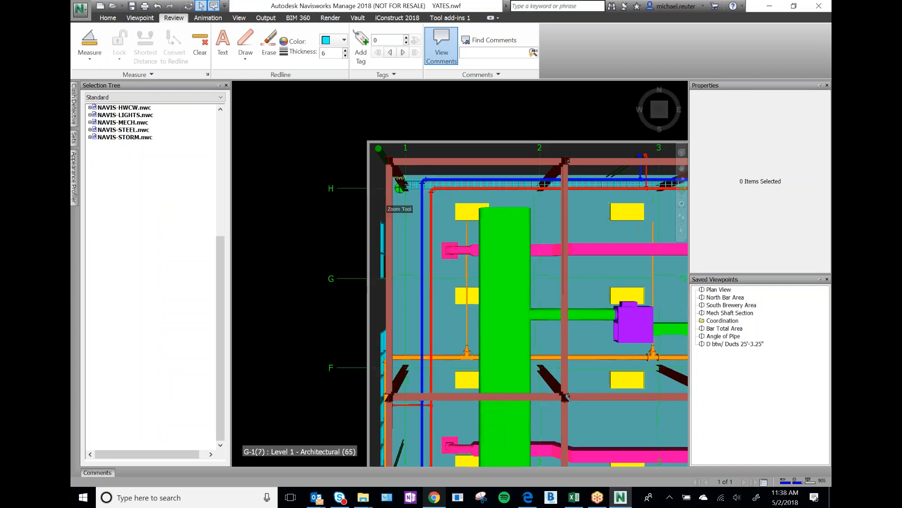
scroll(508, 143, down, 5)
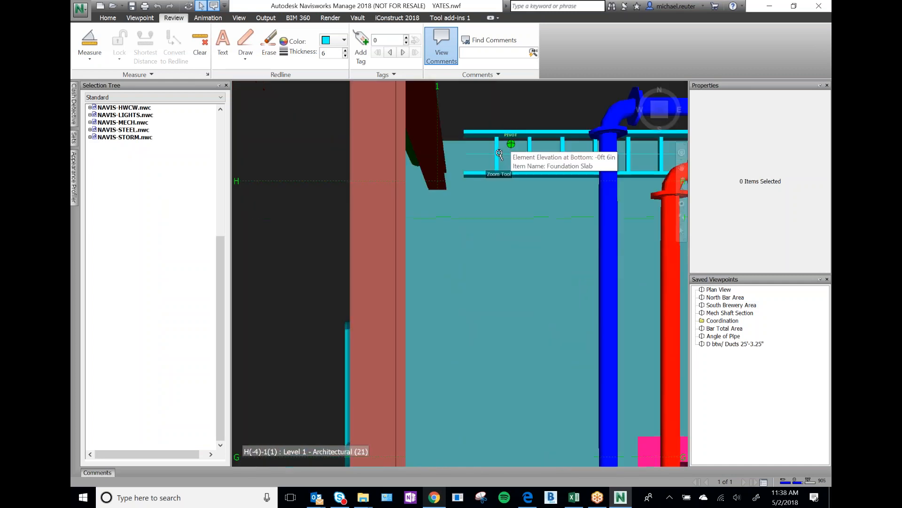
scroll(507, 154, up, 1)
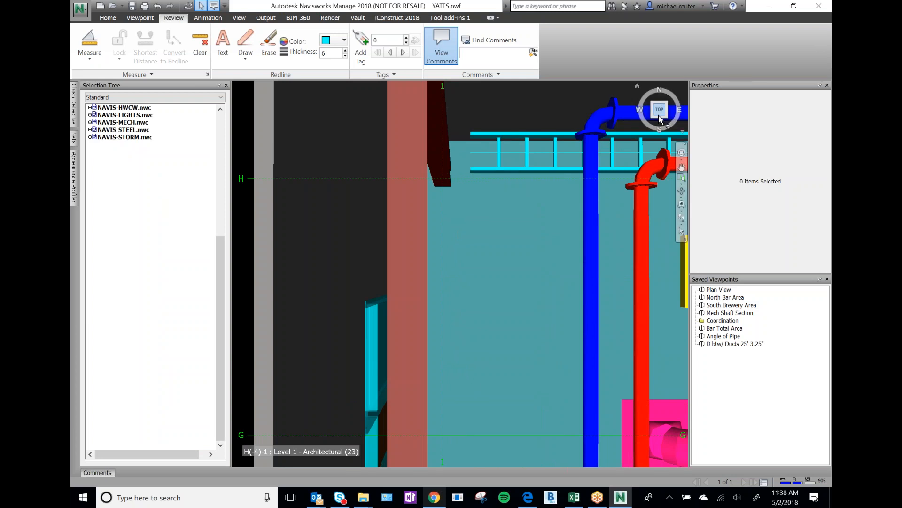
click(659, 112)
scroll(535, 101, up, 2)
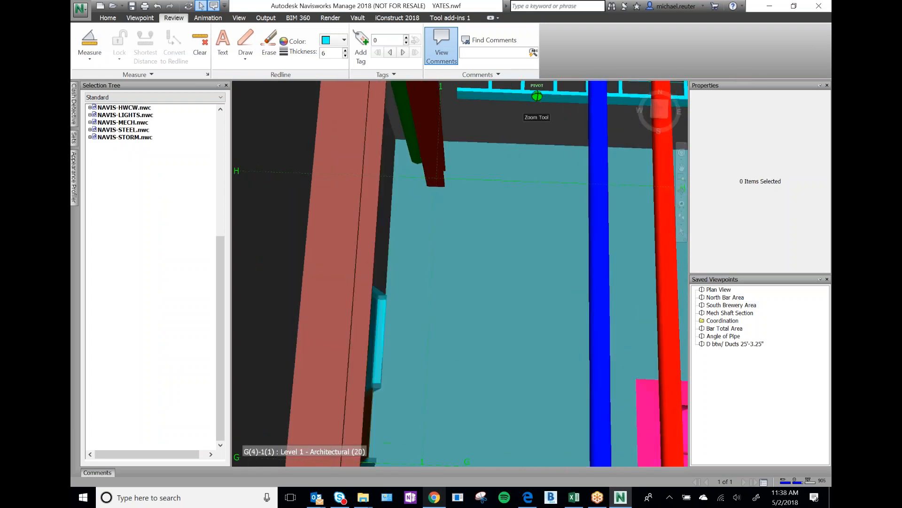
scroll(478, 193, down, 3)
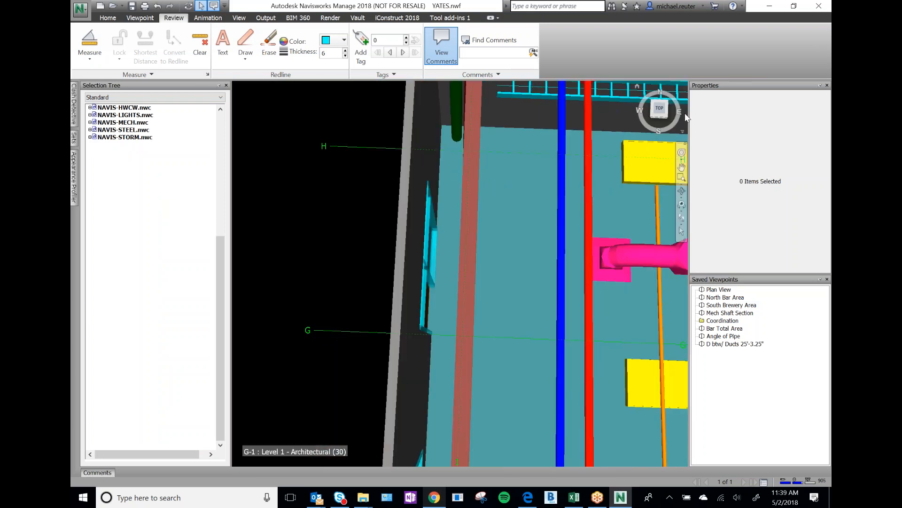
click(683, 168)
scroll(497, 150, up, 3)
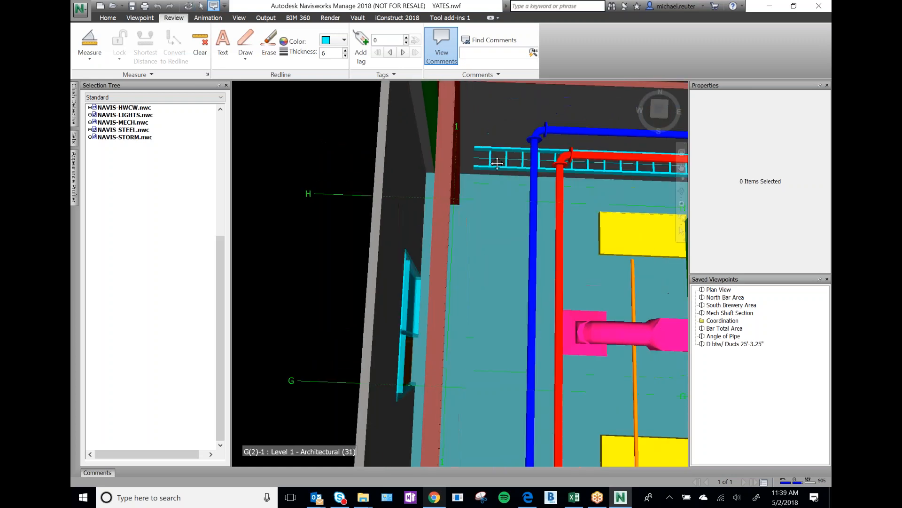
scroll(497, 149, up, 3)
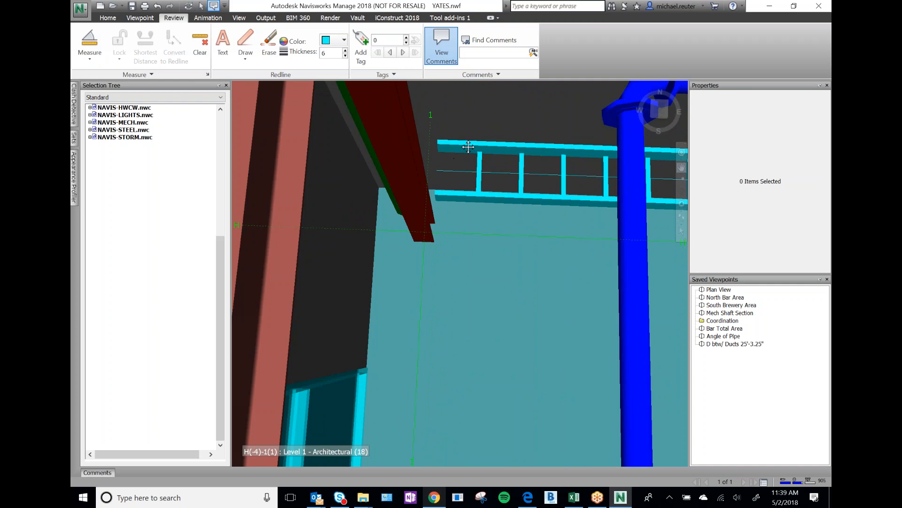
drag(645, 288, 457, 283)
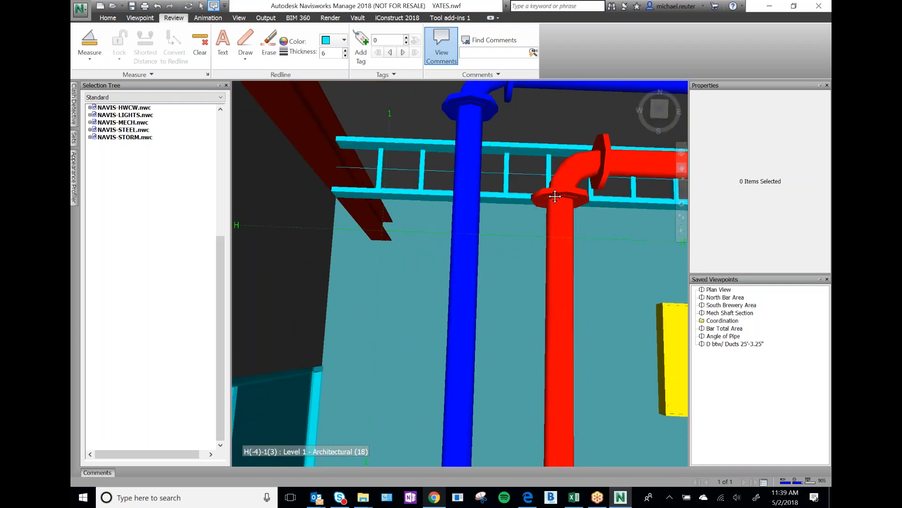
scroll(532, 191, down, 3)
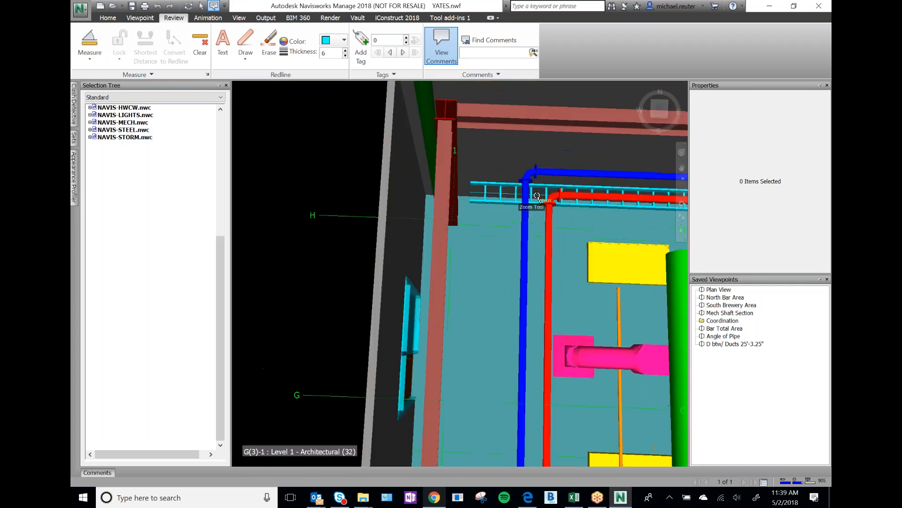
scroll(532, 191, down, 3)
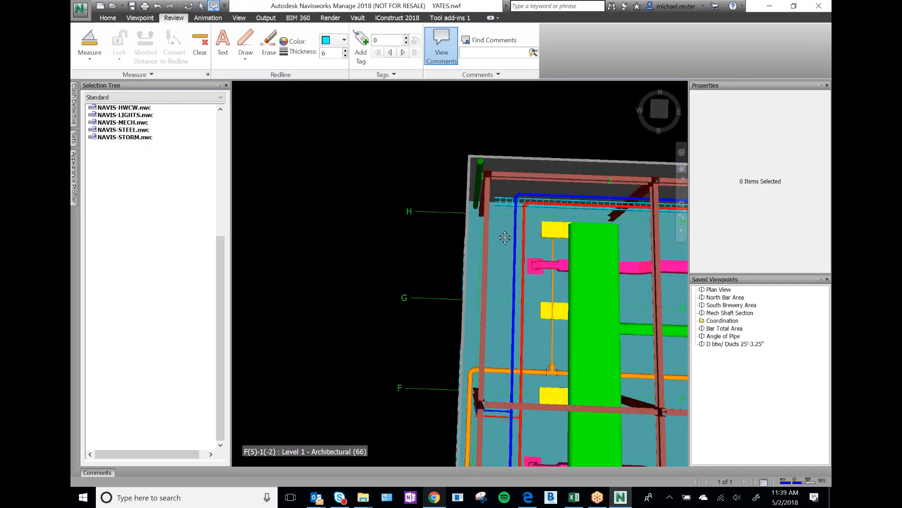
scroll(470, 227, down, 2)
scroll(470, 228, down, 2)
middle_drag(470, 228, 354, 221)
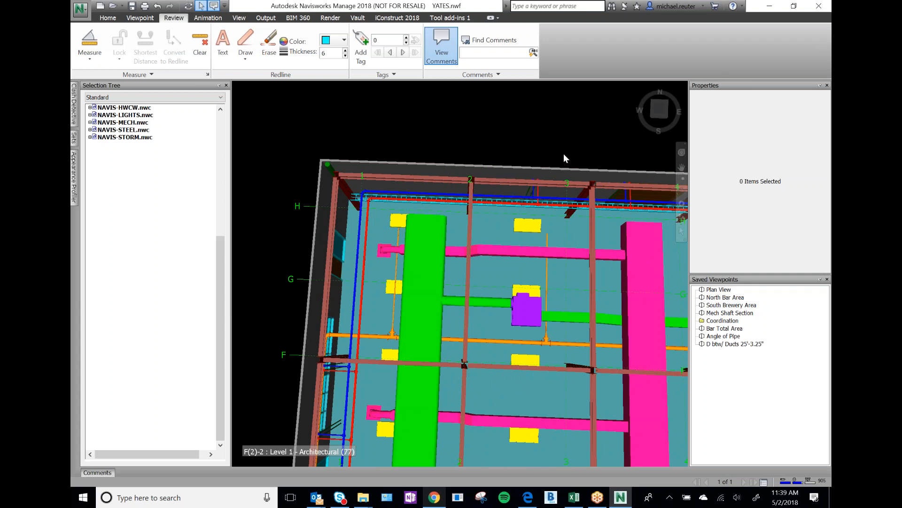
scroll(383, 136, down, 3)
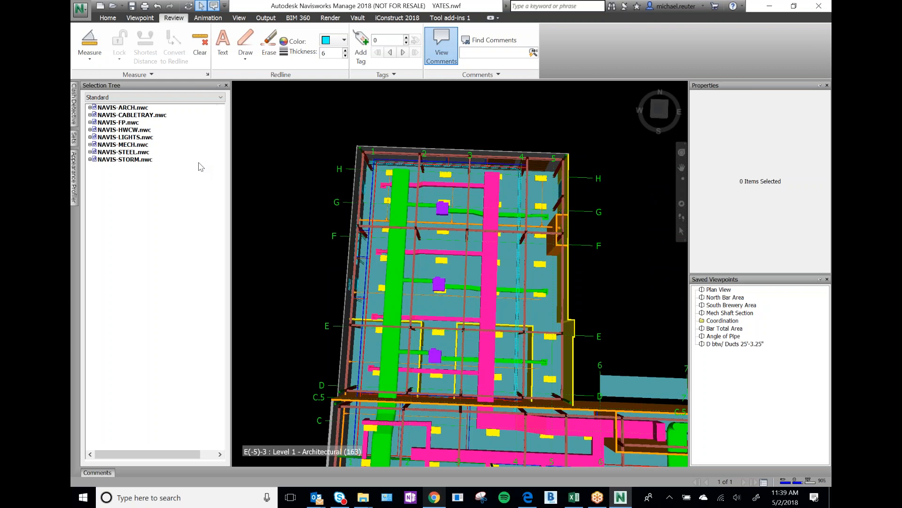
click(271, 46)
scroll(377, 120, down, 2)
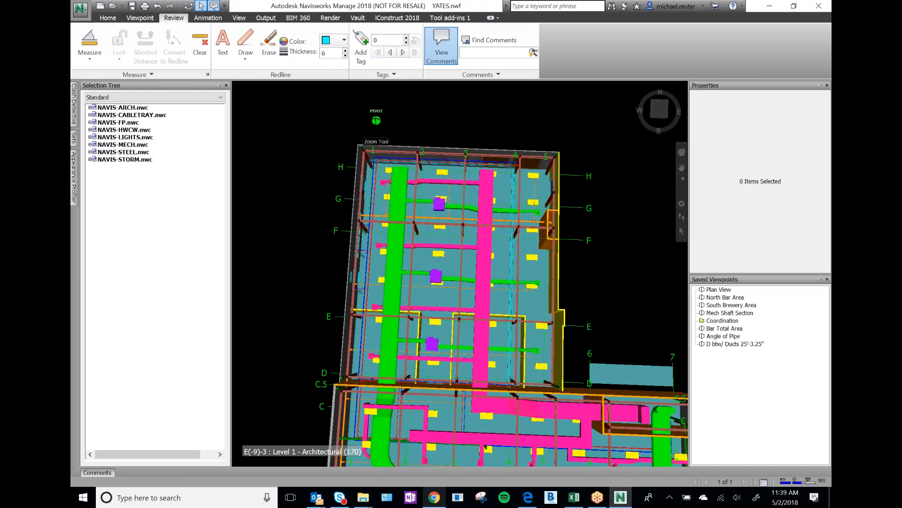
scroll(416, 219, down, 2)
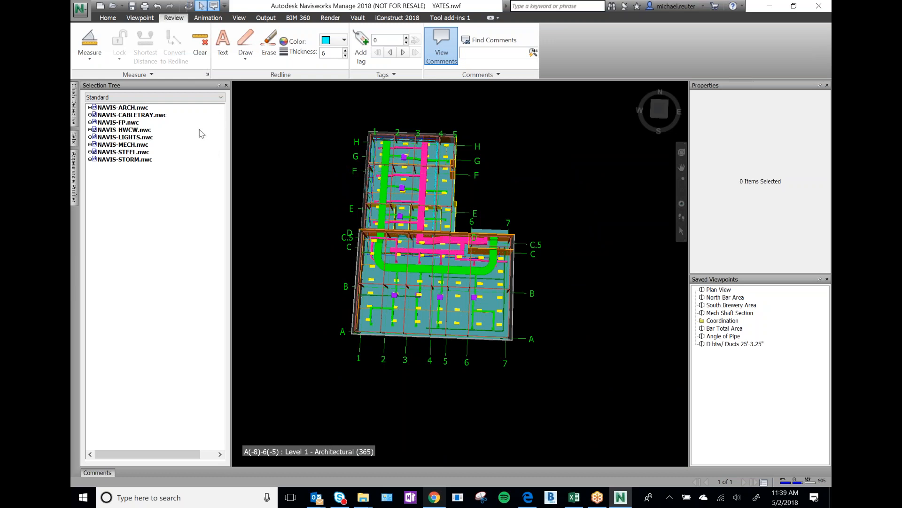
Set the Selection Tree to auto-hide and dock it open again
click(219, 85)
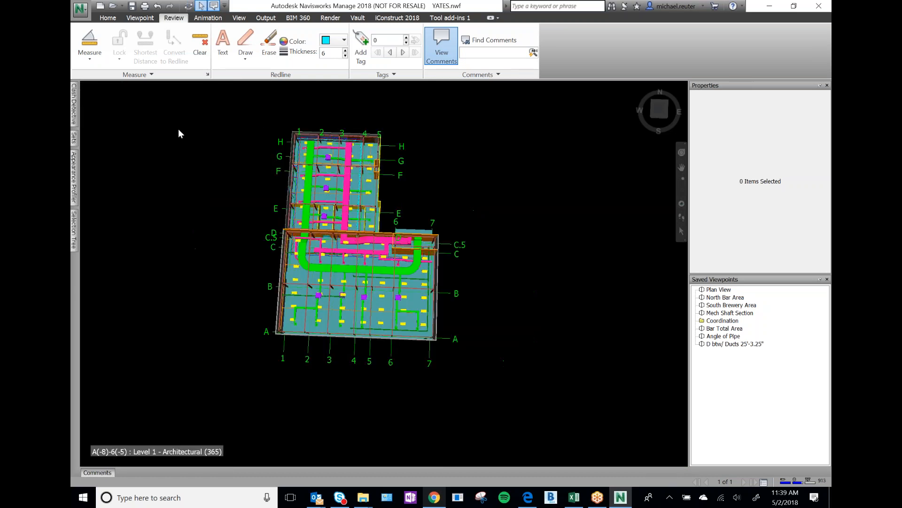
mouse_move(74, 231)
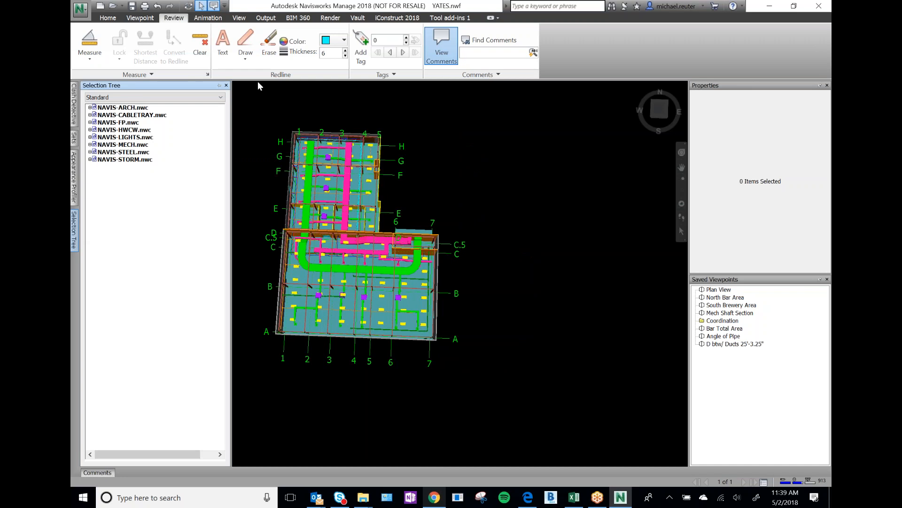
click(220, 85)
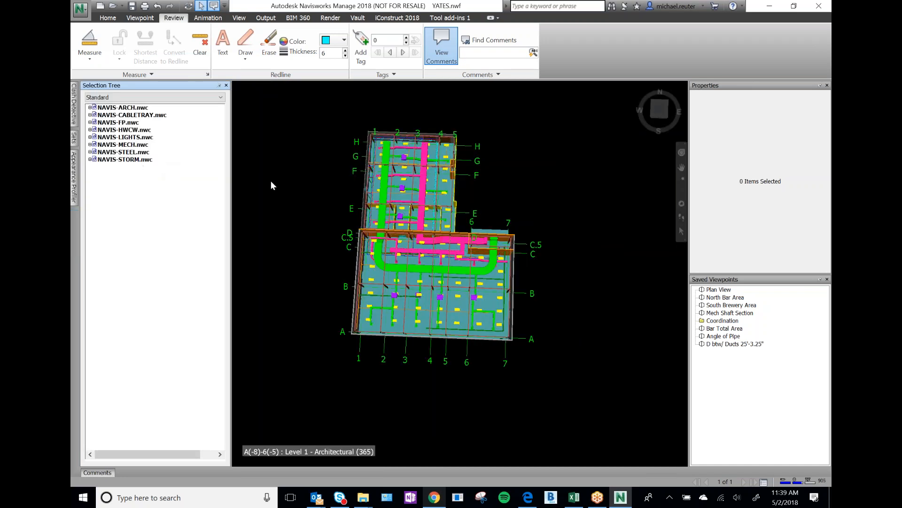
From a southeast isometric view, measure the shortest distance between a brewery ceiling light and the foundation slab, leaving nothing selected
click(668, 117)
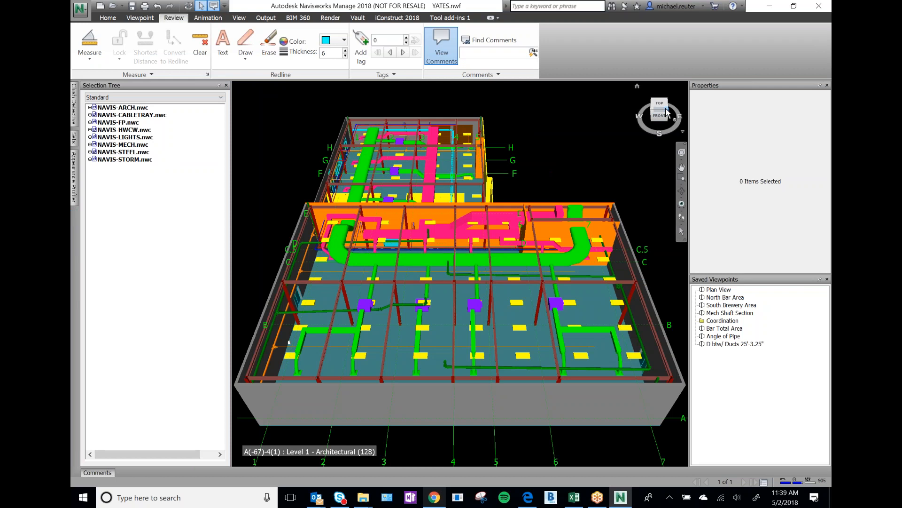
click(667, 112)
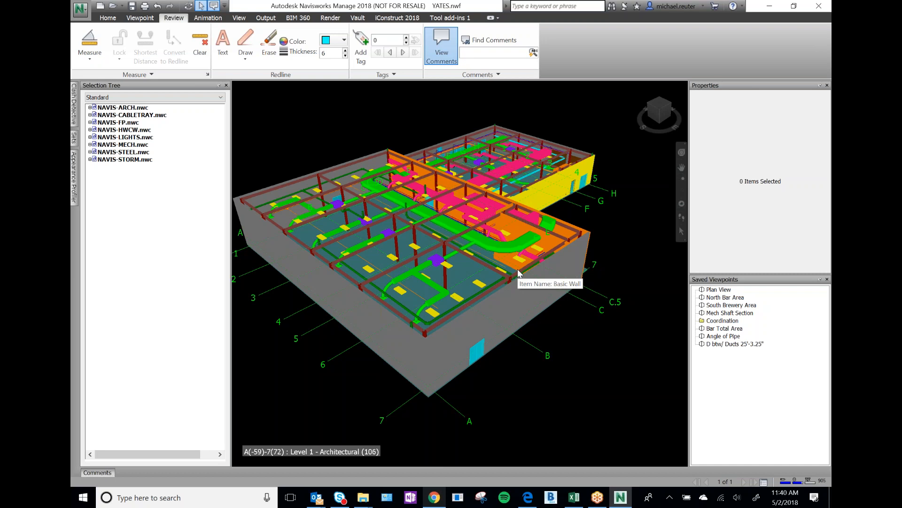
click(393, 257)
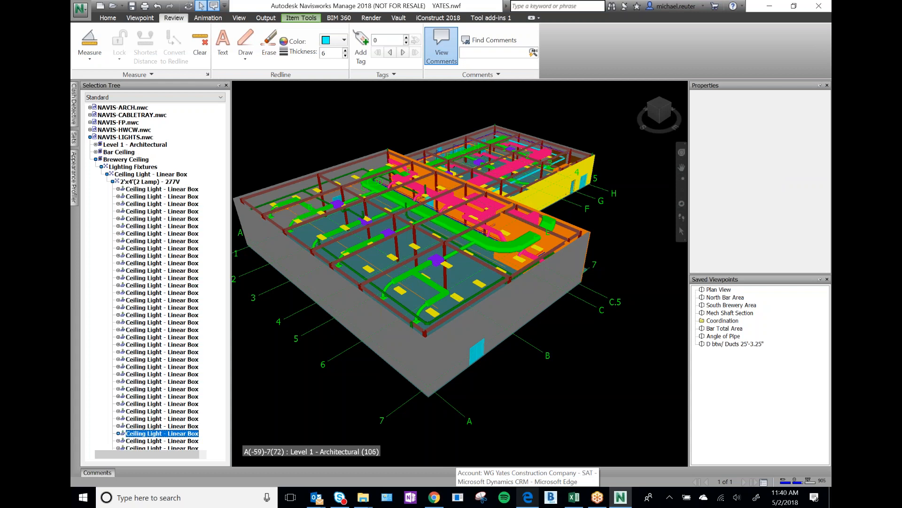
ctrl+click(385, 266)
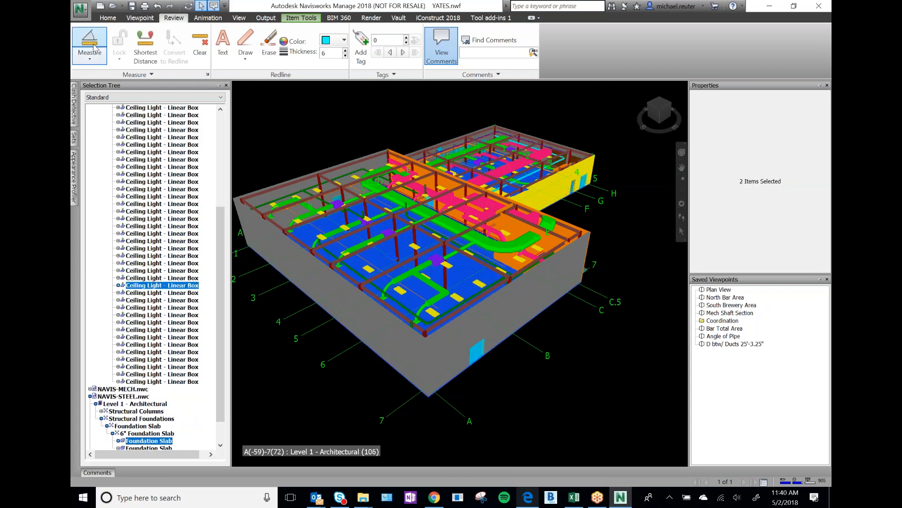
click(141, 49)
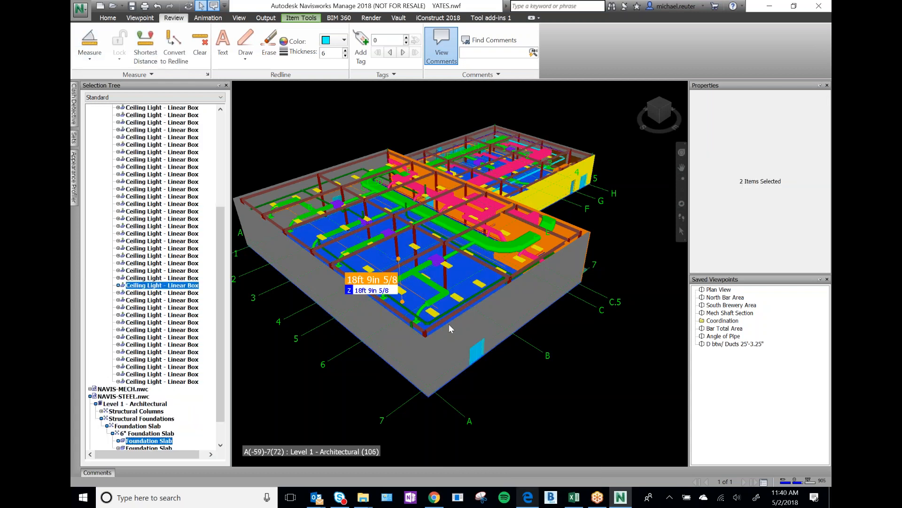
click(602, 365)
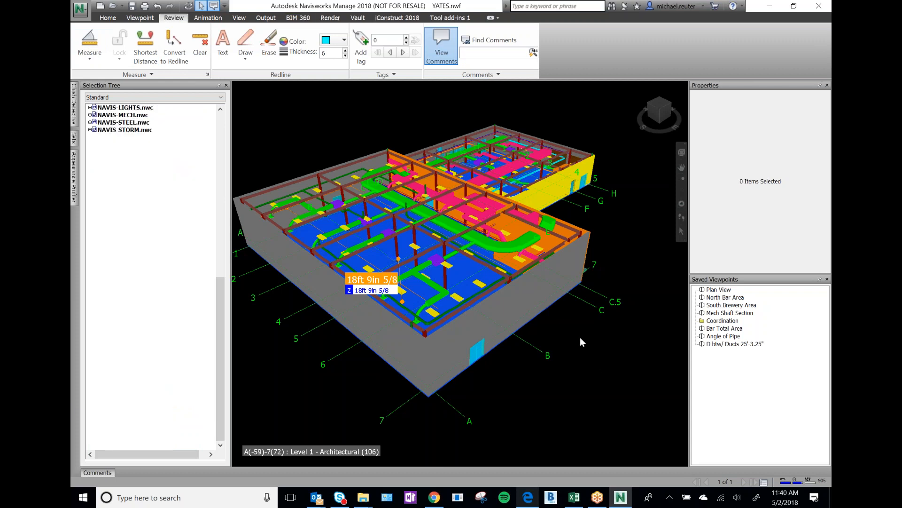
click(268, 44)
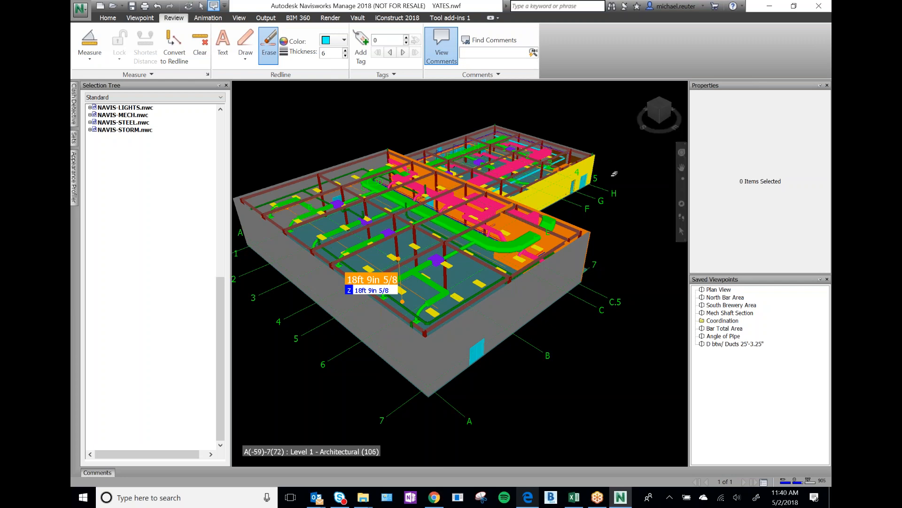
click(681, 230)
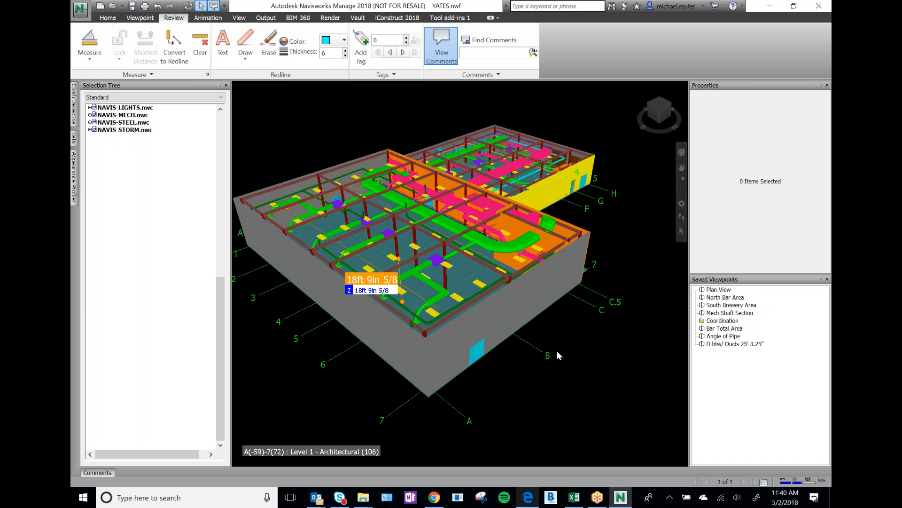
Move the whole NAVIS-LIGHTS.nwc file vertically by setting its Z origin to 14 ft 0 in under Units and Transform, and deselect it
click(220, 140)
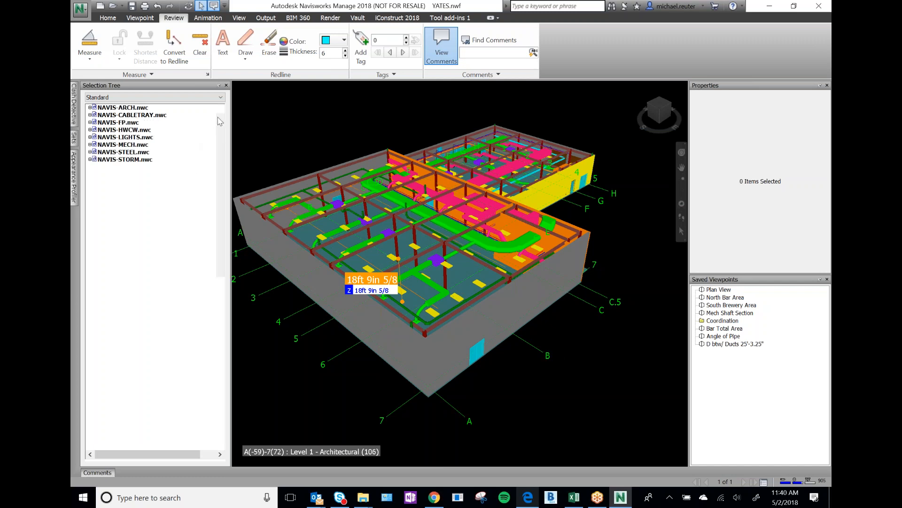
drag(218, 117, 225, 120)
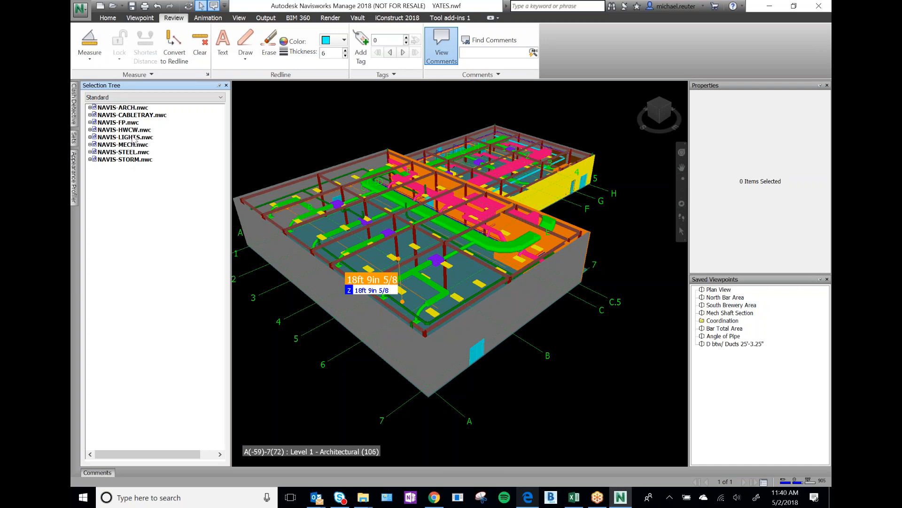
click(134, 137)
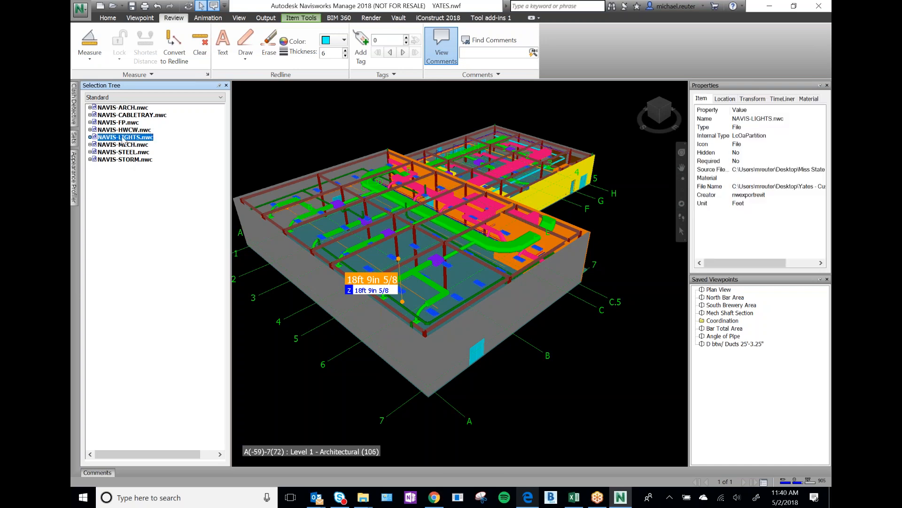
click(126, 89)
click(125, 193)
click(134, 135)
right_click(126, 138)
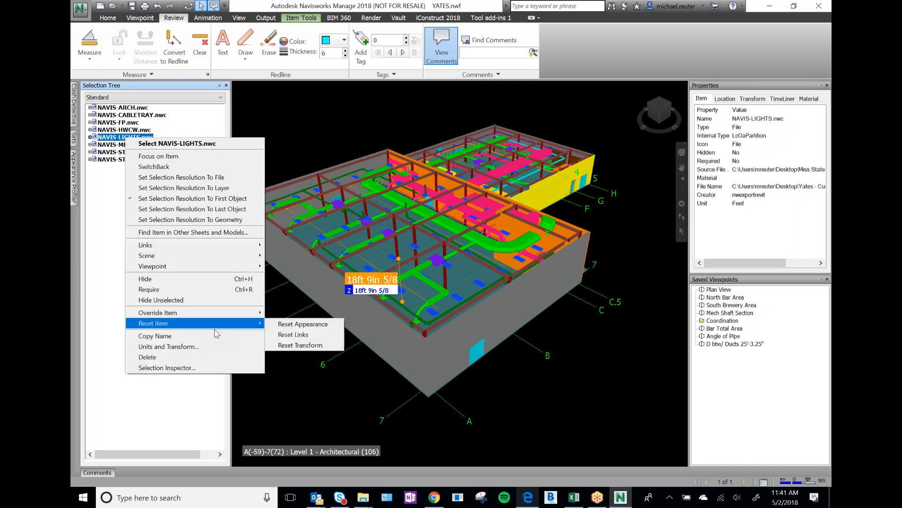
click(195, 347)
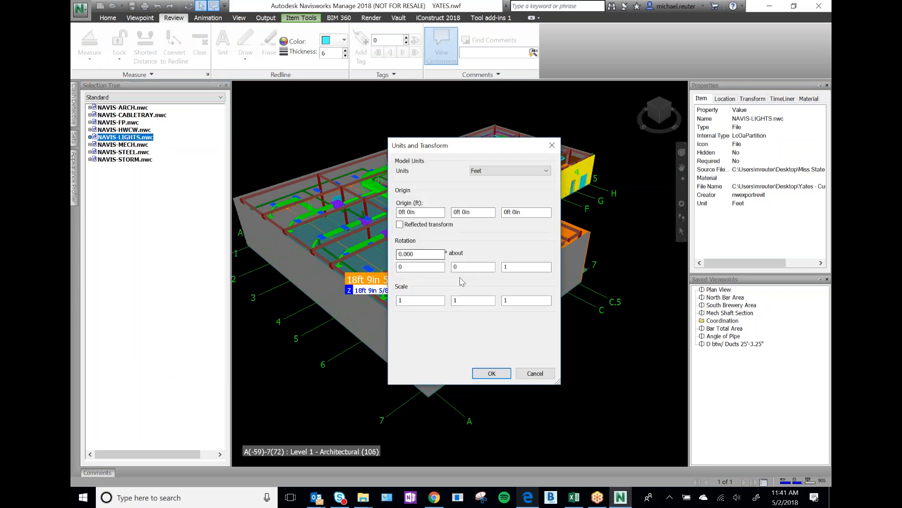
drag(425, 214, 396, 212)
click(427, 211)
click(482, 212)
click(524, 212)
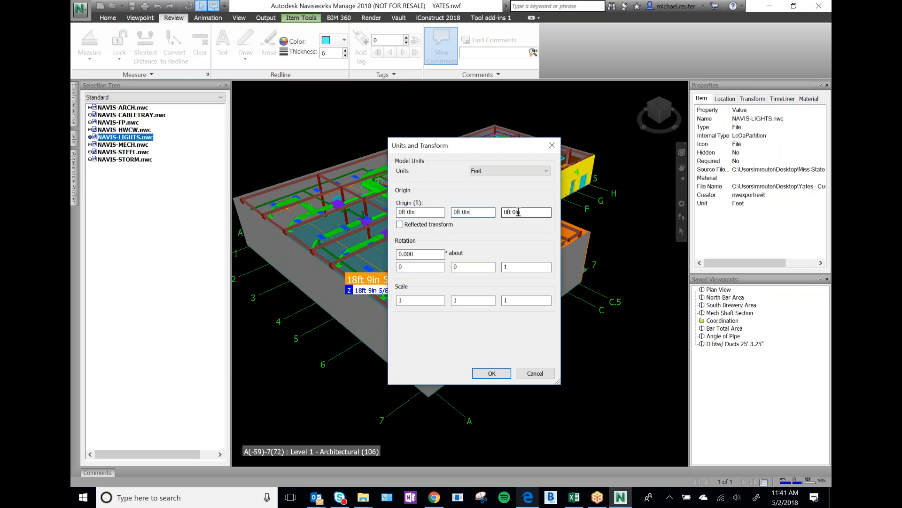
drag(524, 211, 486, 207)
text(14'6)
click(492, 373)
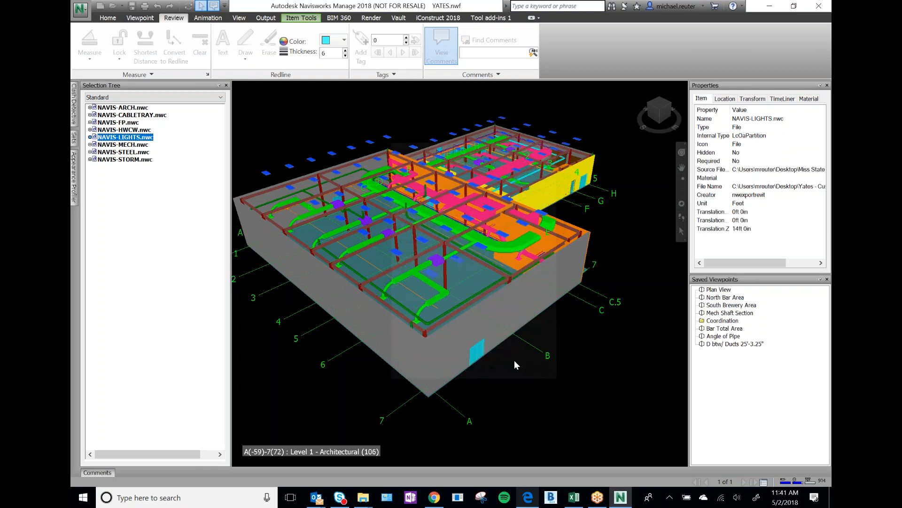
click(559, 345)
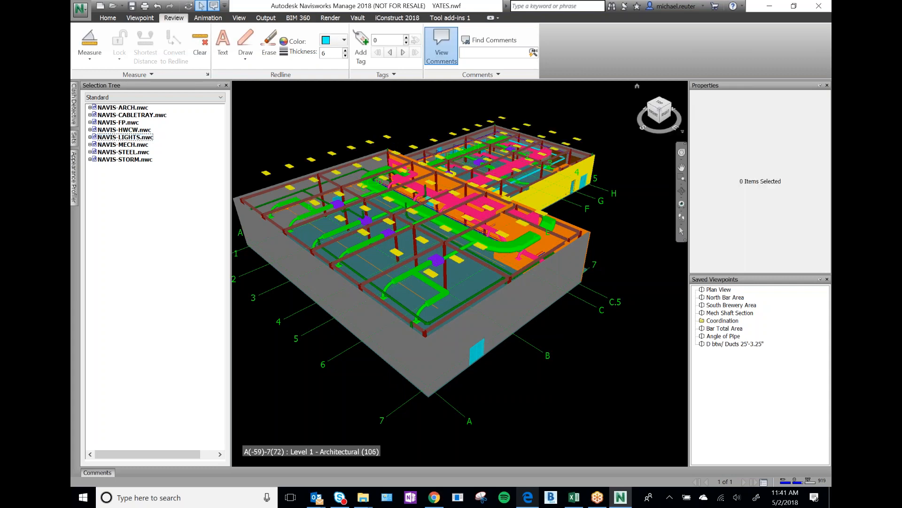
In a front view, lower the whole NAVIS-LIGHTS.nwc file by setting its Z origin to 7 ft 0 in under Units and Transform
click(654, 117)
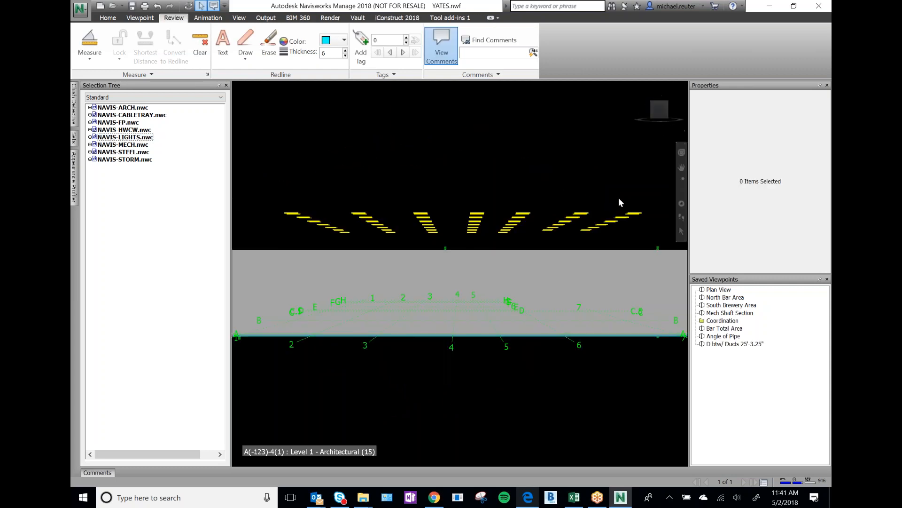
click(142, 138)
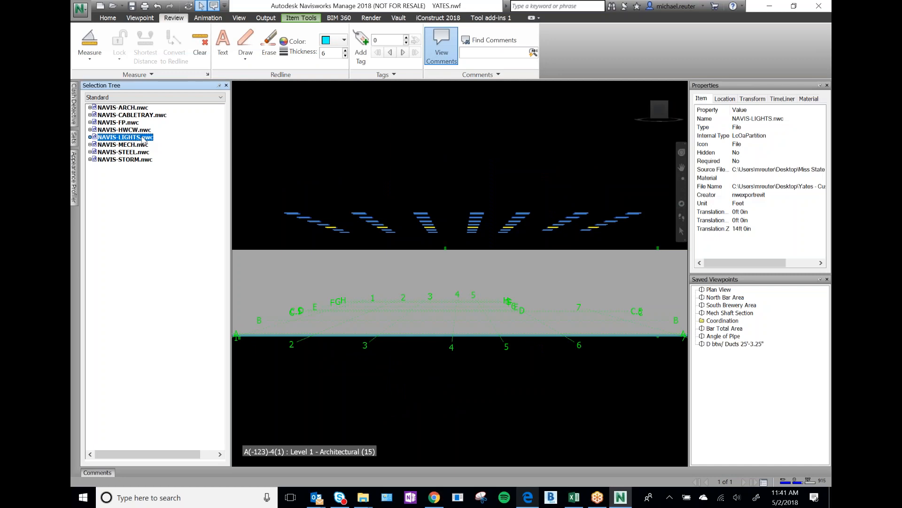
right_click(143, 136)
click(129, 225)
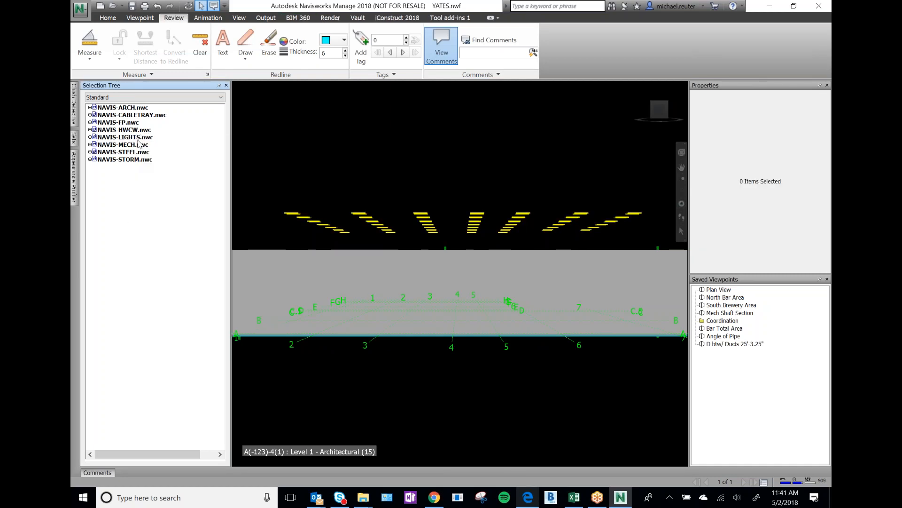
click(141, 137)
right_click(138, 138)
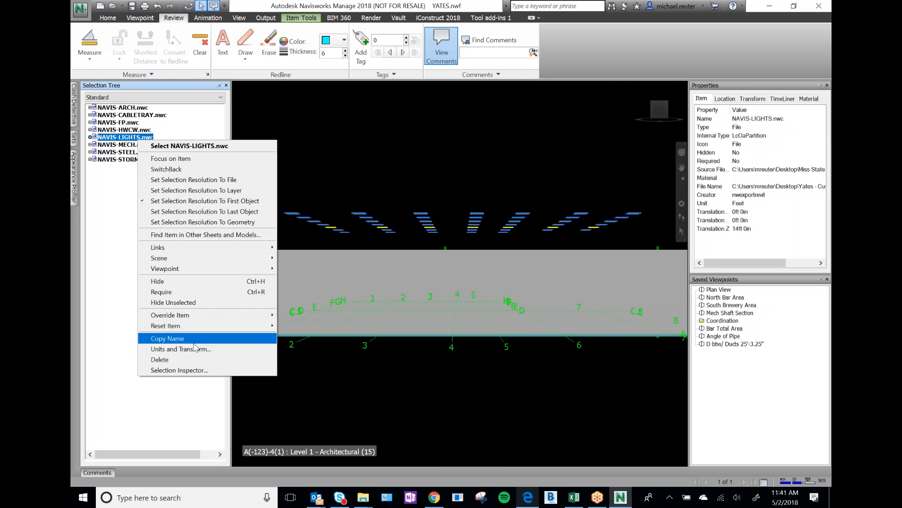
click(194, 350)
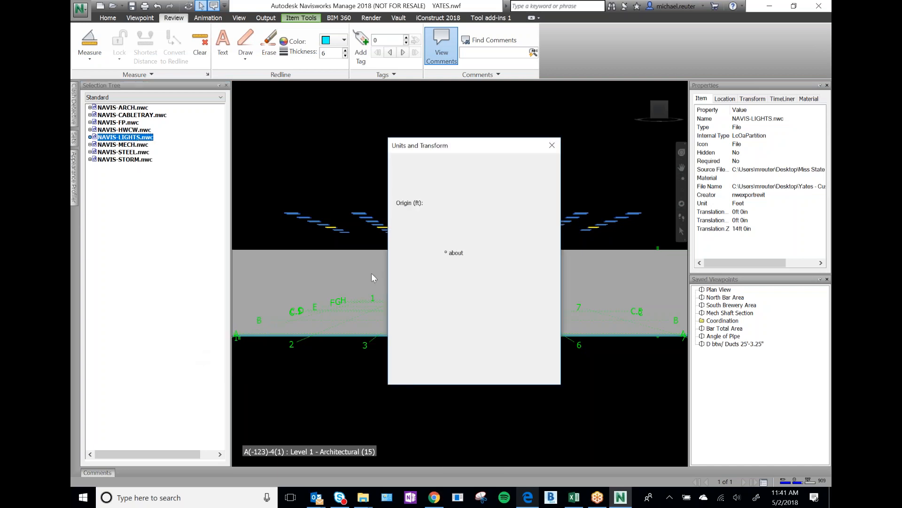
drag(513, 212, 505, 211)
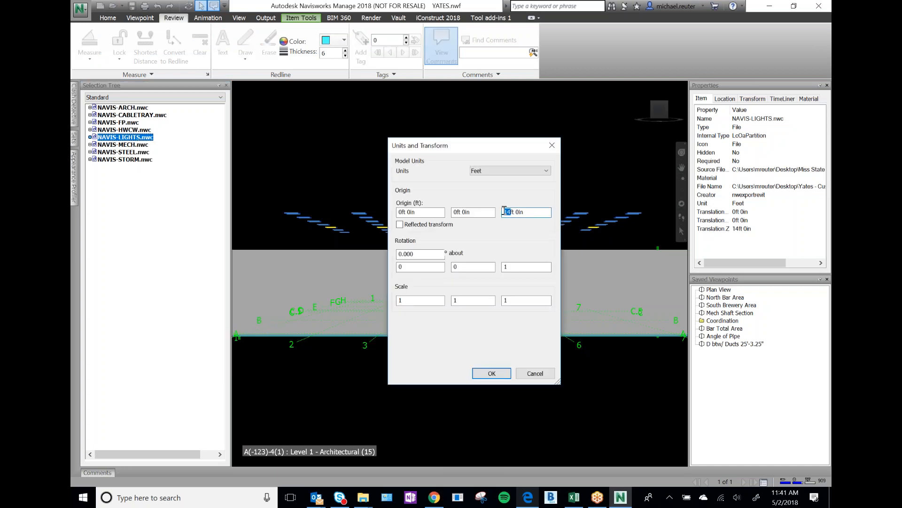
text(7)
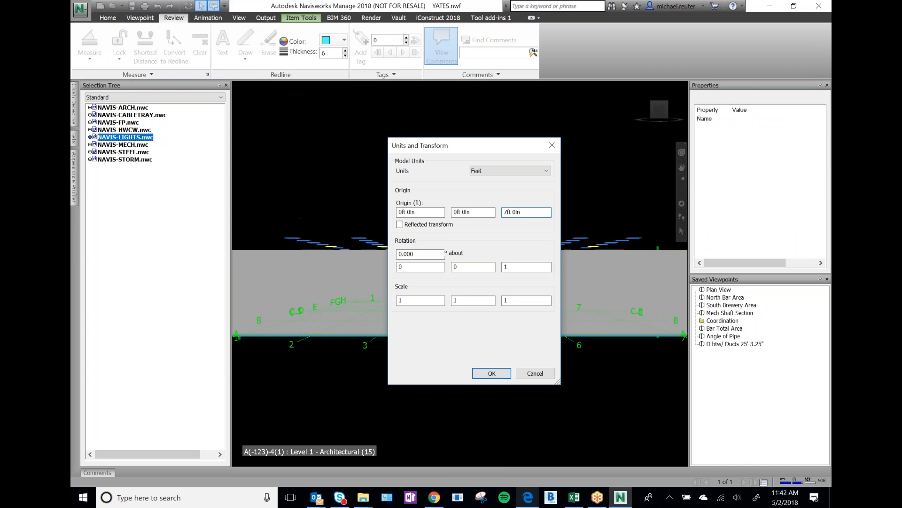
key(Return)
key(Escape)
Set the Z origin of NAVIS-LIGHTS.nwc back to 0 ft, deselect the file, and show the model in a southeast isometric view
right_click(134, 138)
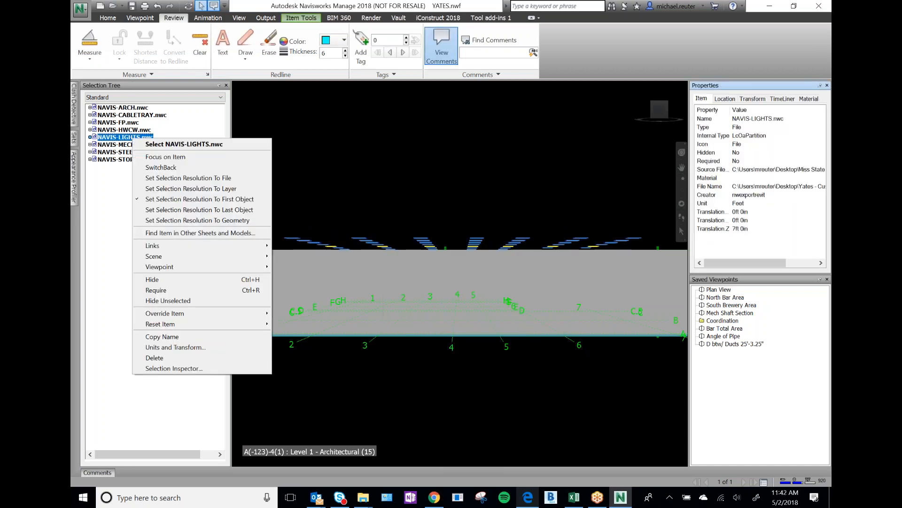
click(169, 346)
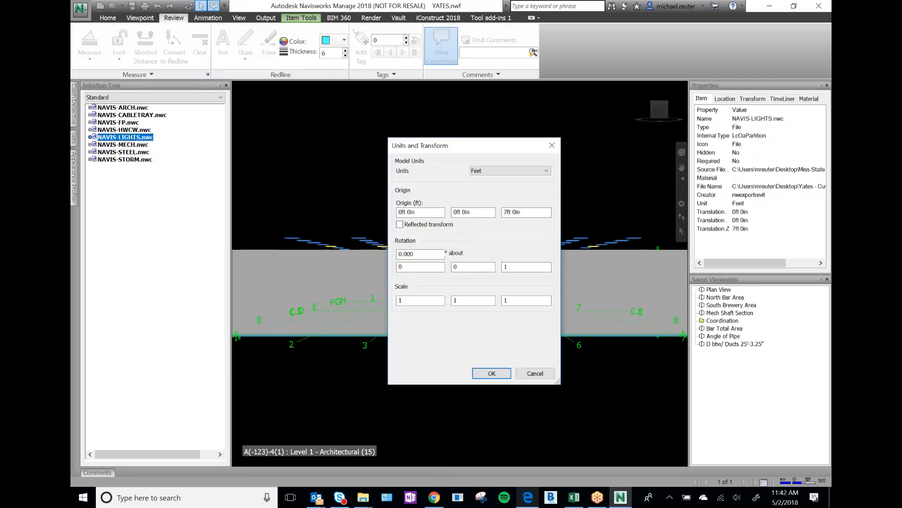
text(0)
key(Return)
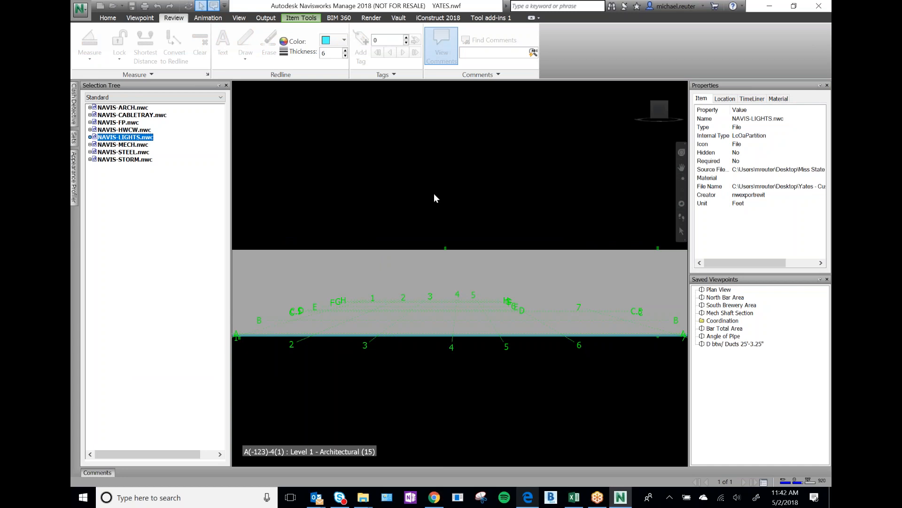
click(260, 187)
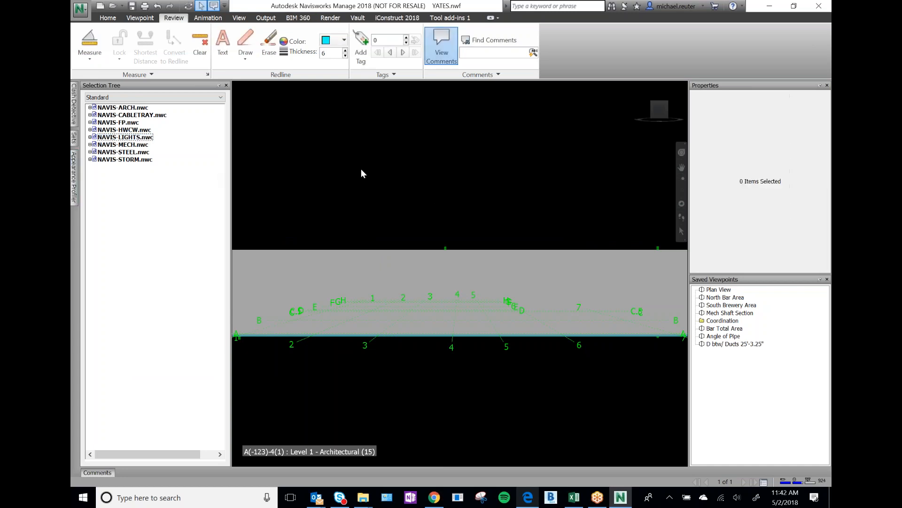
click(669, 105)
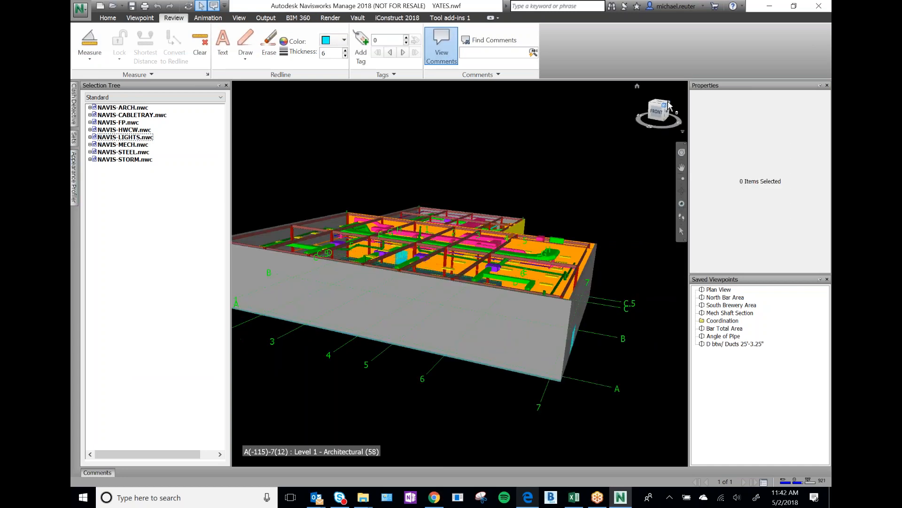
Open Units and Transform for NAVIS-LIGHTS.nwc and examine its X, Y and Z origin fields and rotation settings
mouse_move(442, 242)
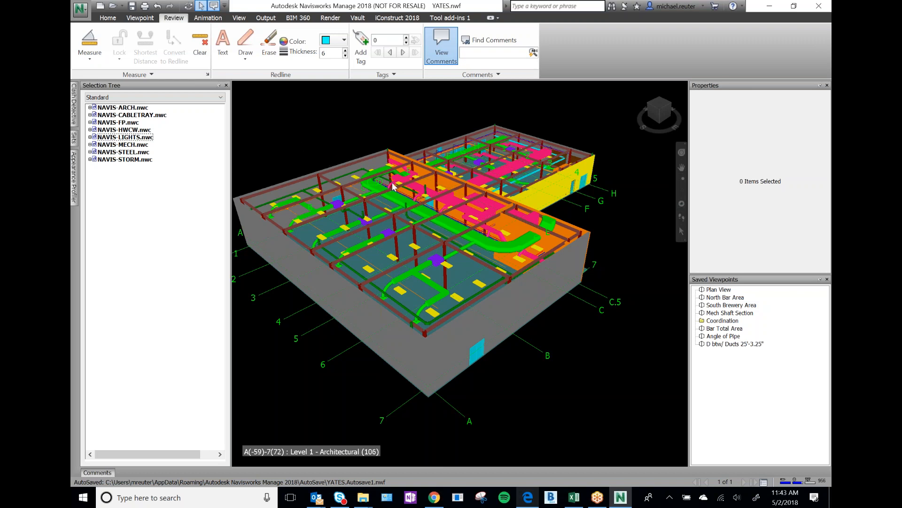
click(124, 139)
right_click(124, 138)
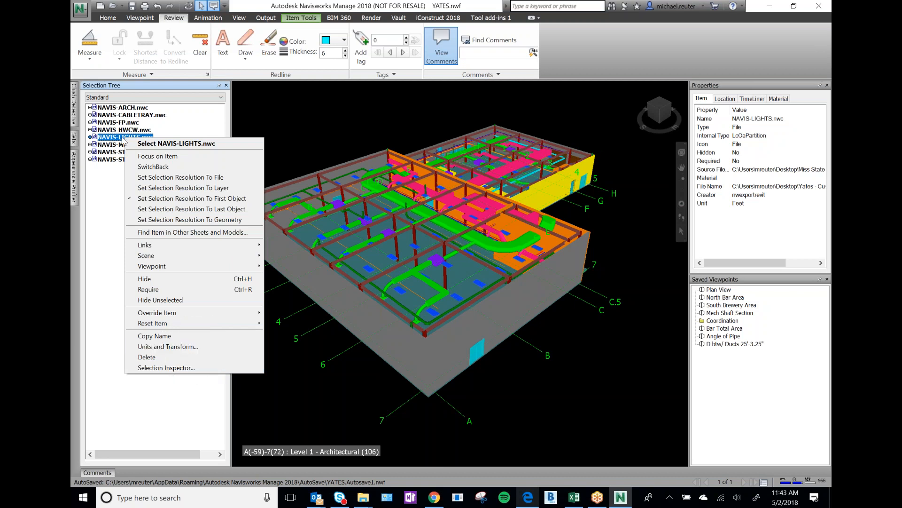
click(170, 350)
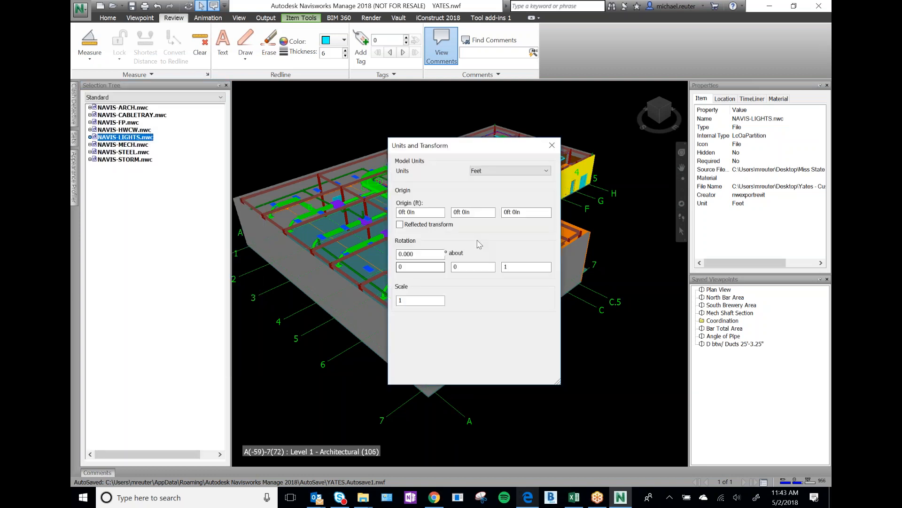
click(501, 212)
drag(478, 213, 397, 212)
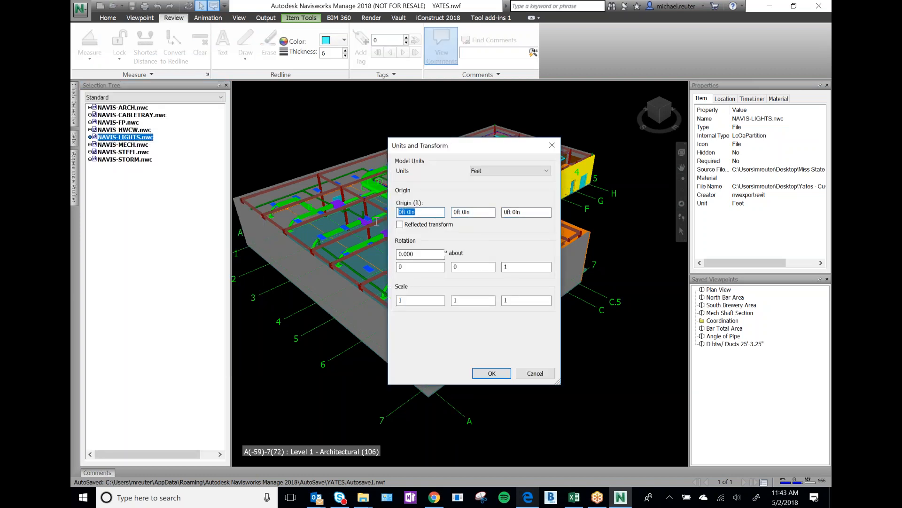
click(438, 214)
click(411, 245)
key(ctrl)
key(ctrl)
key(ctrl)
key(ctrl)
key(ctrl)
key(ctrl)
key(ctrl)
Look through the available model units, keeping Feet, and leave Units and Transform without changes and nothing selected
click(506, 171)
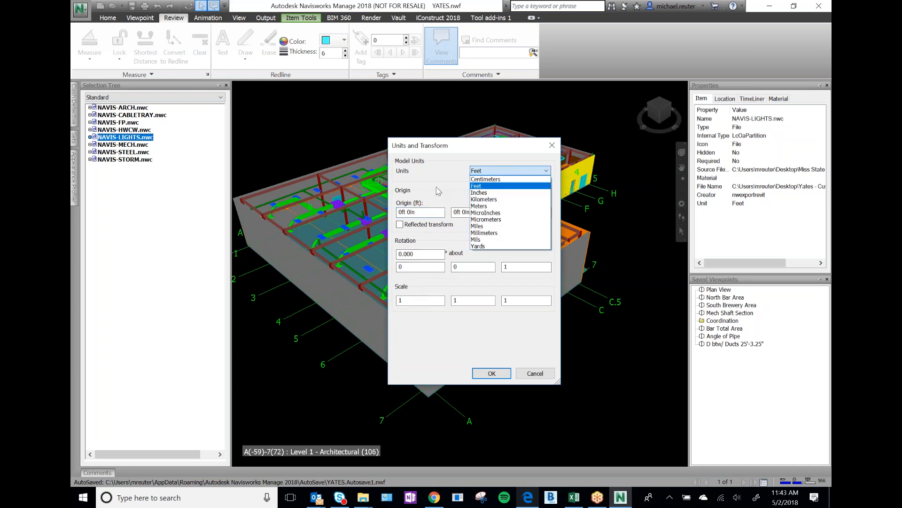
click(439, 172)
click(496, 174)
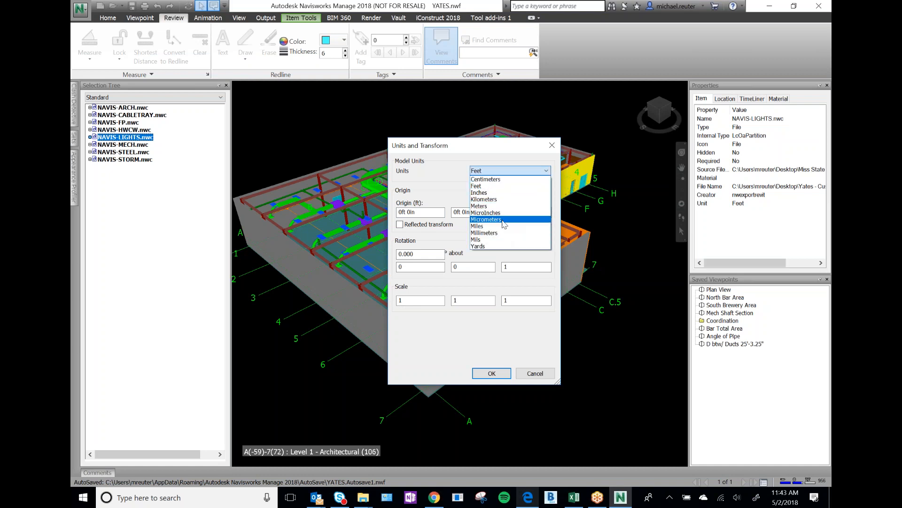
click(442, 171)
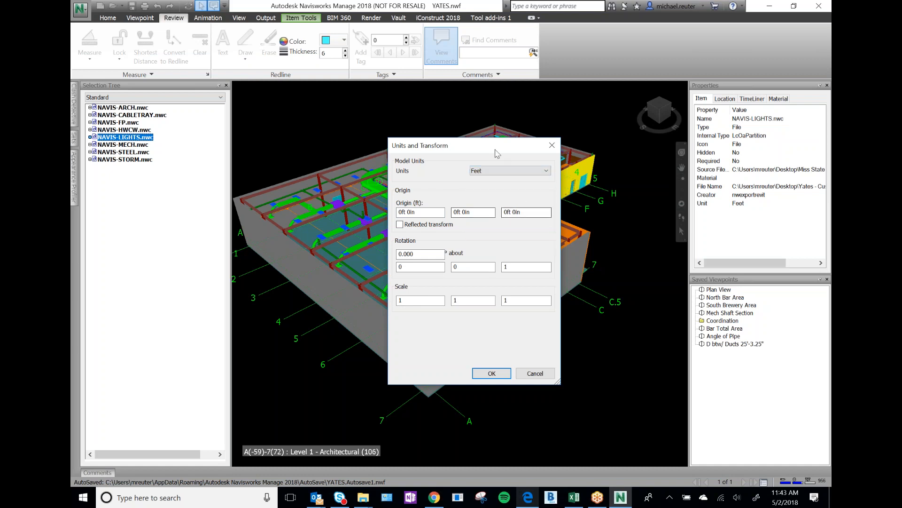
key(ctrl)
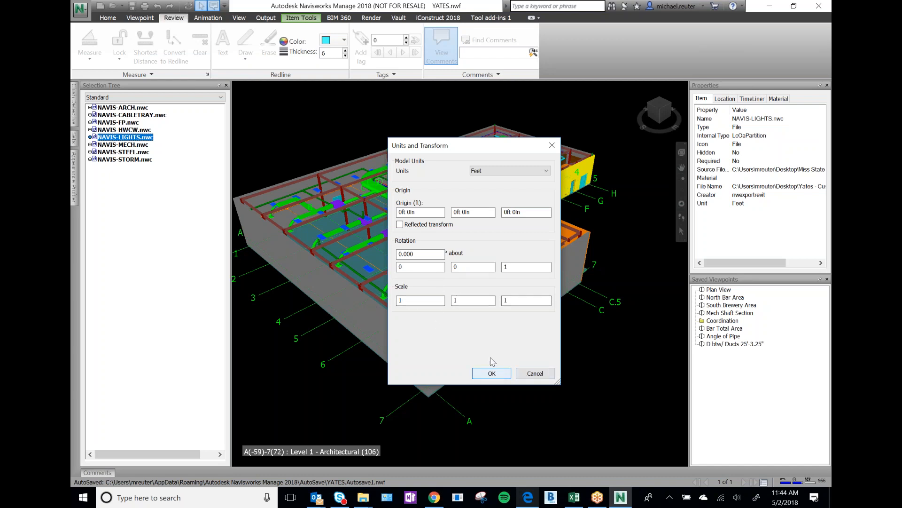
key(Escape)
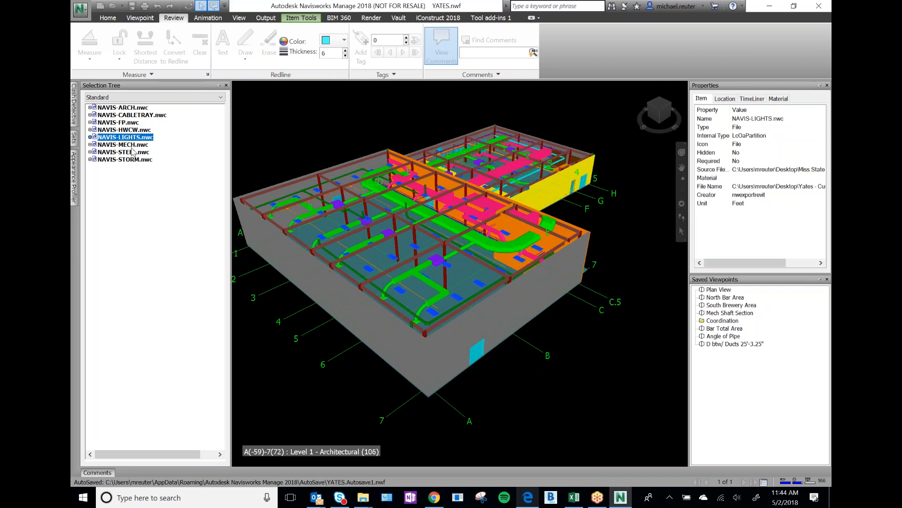
click(135, 201)
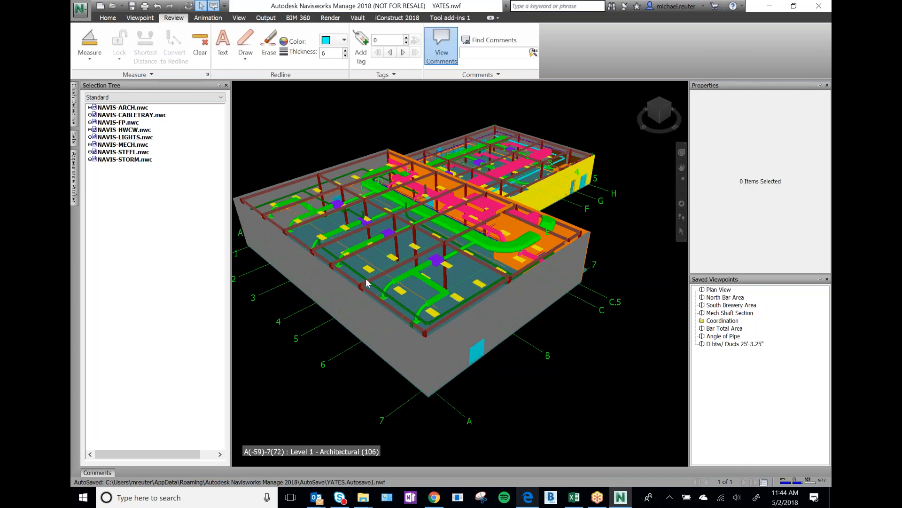
Select a supply diffuser near the 7-A corner in the model, and extend the selection to its whole Supply Diffuser family
click(385, 303)
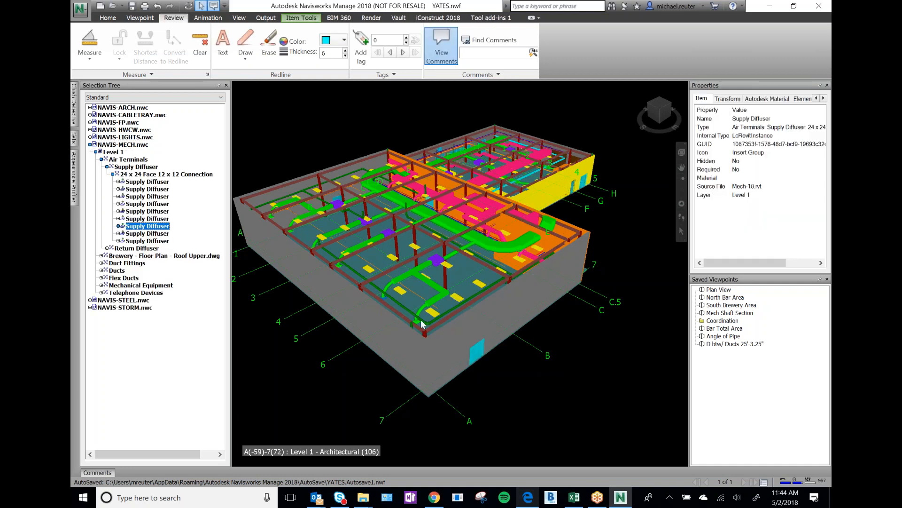
click(147, 167)
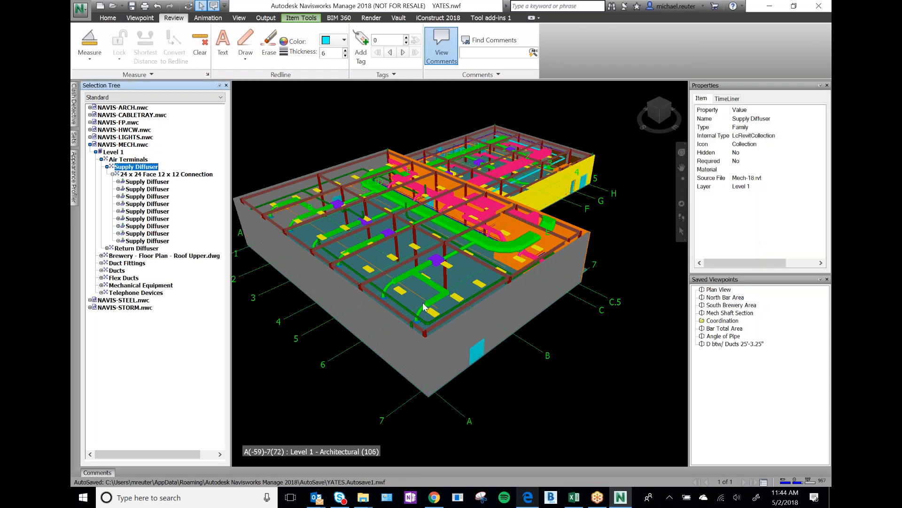
Select the supply diffuser near the building's front corner, and trace it up to the Air Terminals category in NAVIS-MECH.nwc
scroll(423, 307, up, 5)
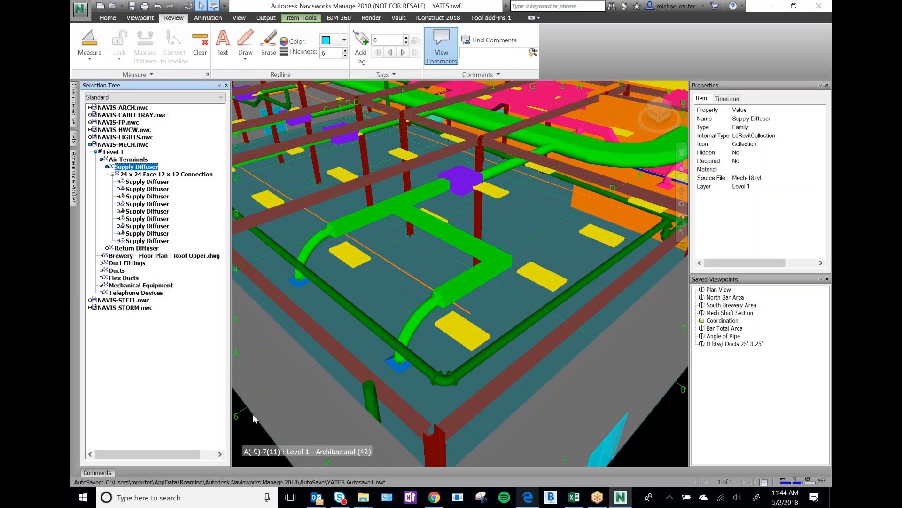
click(253, 416)
click(397, 365)
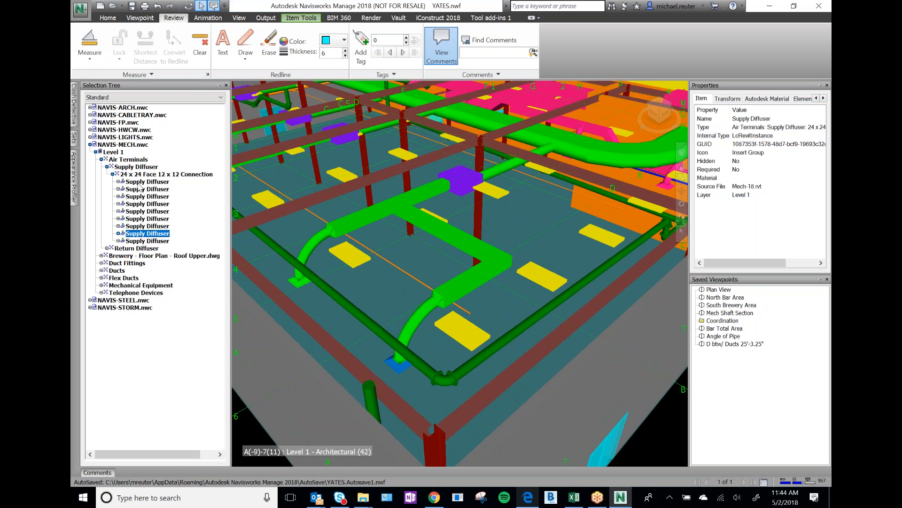
click(125, 160)
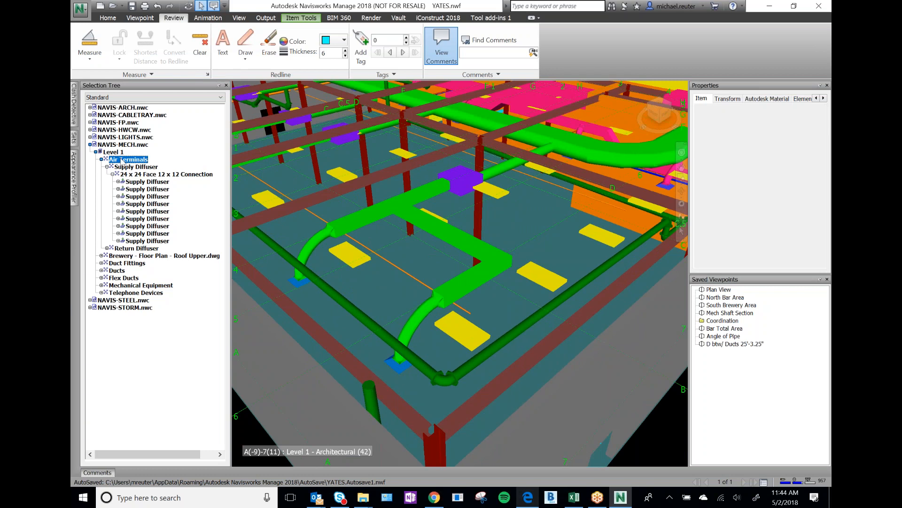
click(130, 168)
click(132, 160)
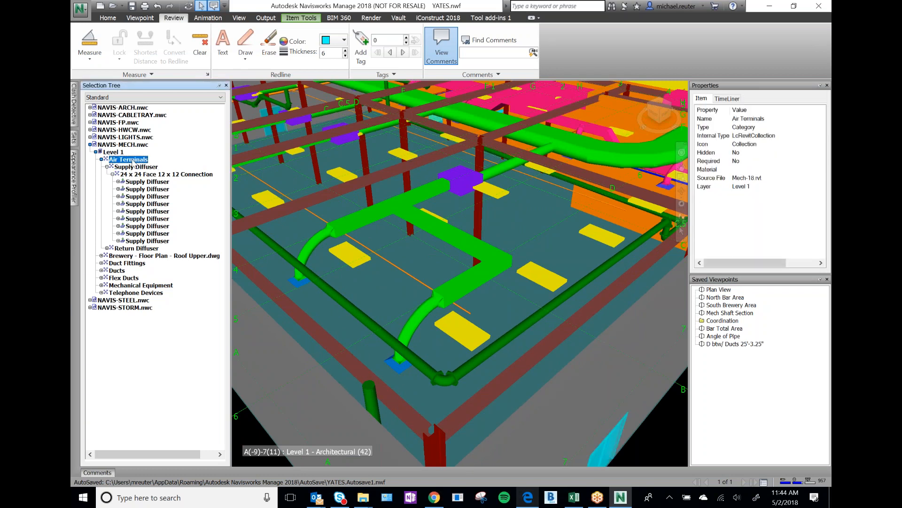
Override the colour of the Air Terminals category in NAVIS-MECH.nwc with purple and clear the selection
click(391, 362)
click(127, 160)
right_click(132, 161)
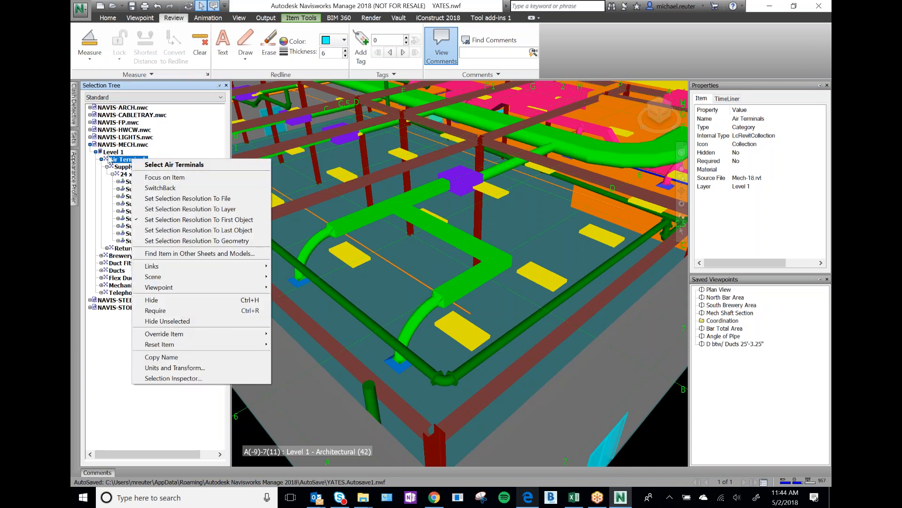
click(117, 159)
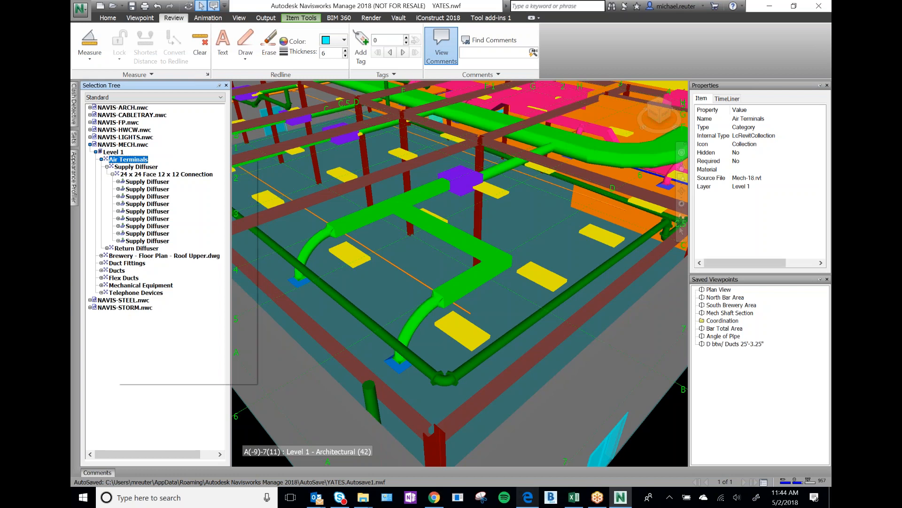
right_click(119, 160)
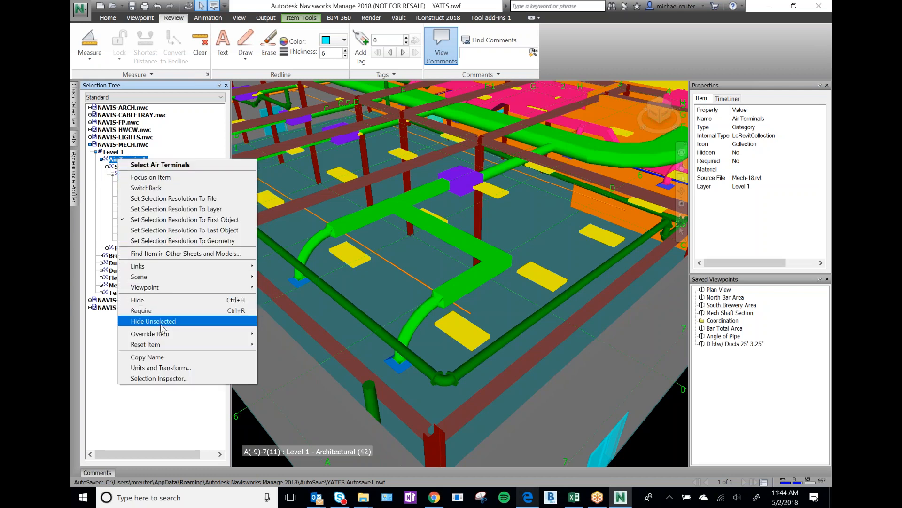
mouse_move(165, 336)
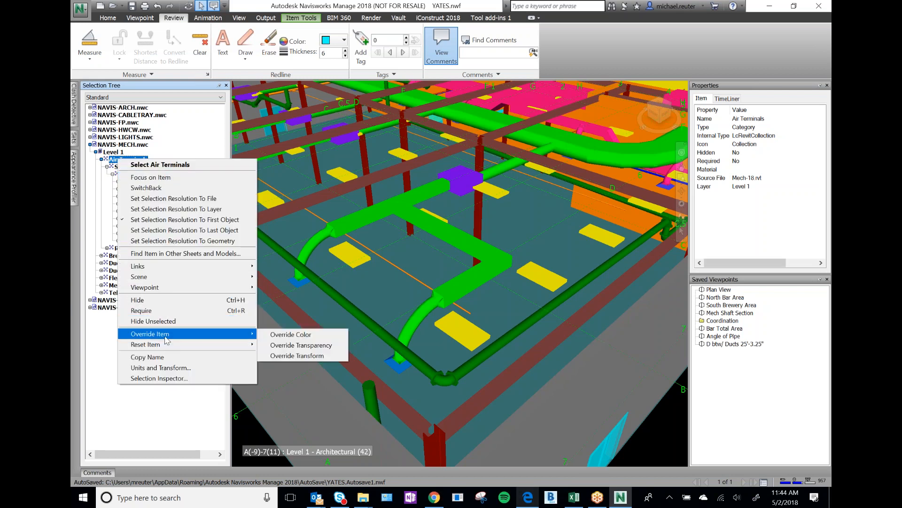
click(303, 335)
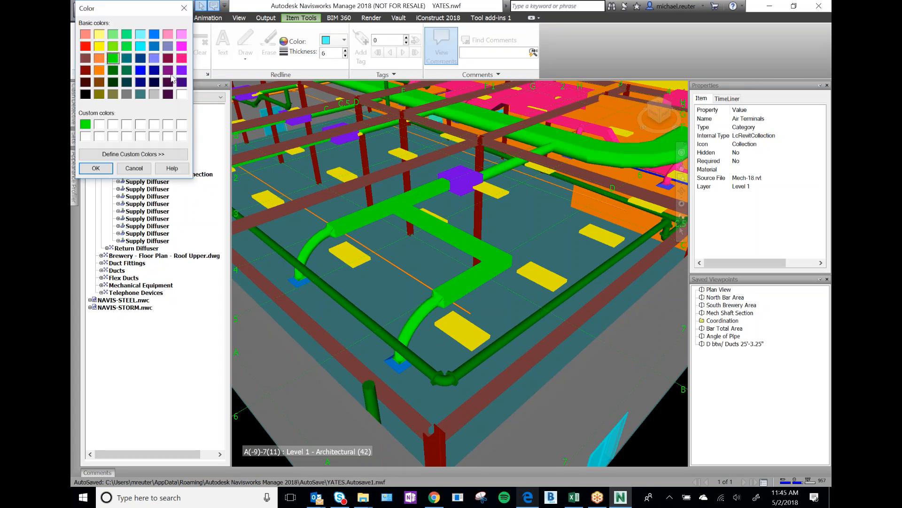
click(182, 71)
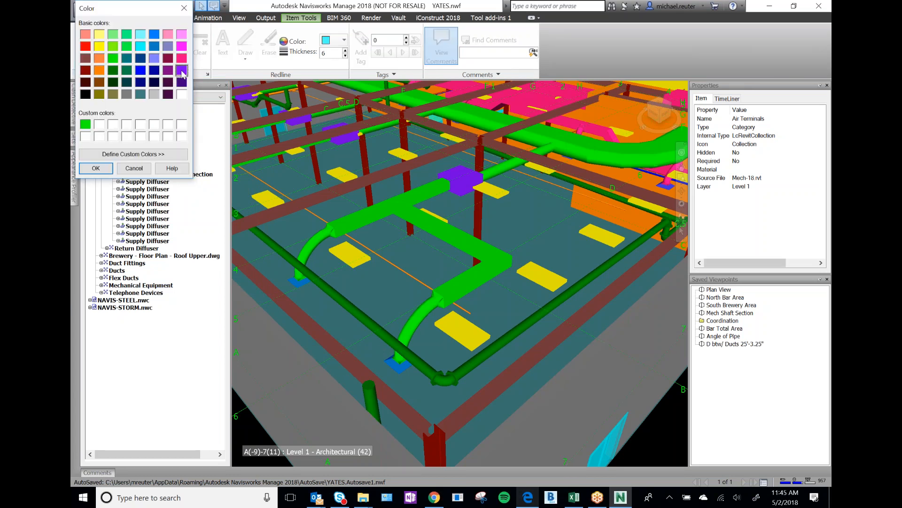
click(96, 168)
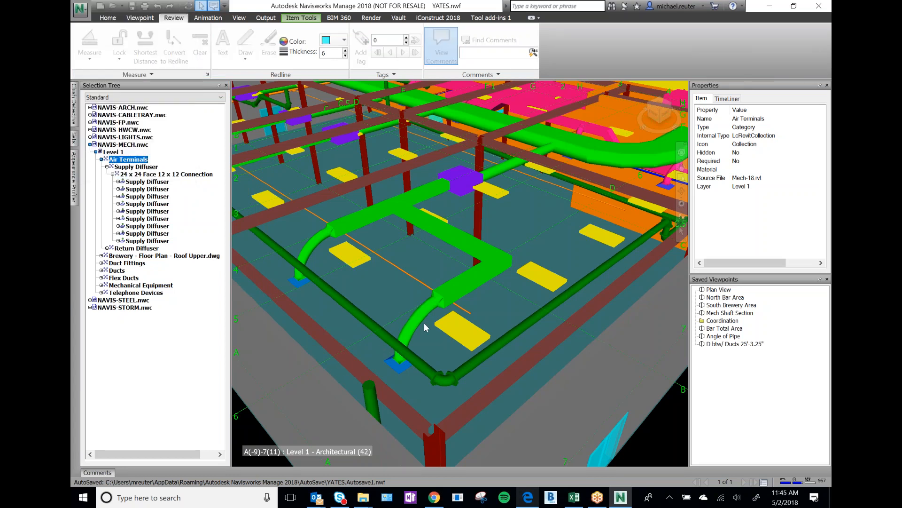
click(660, 438)
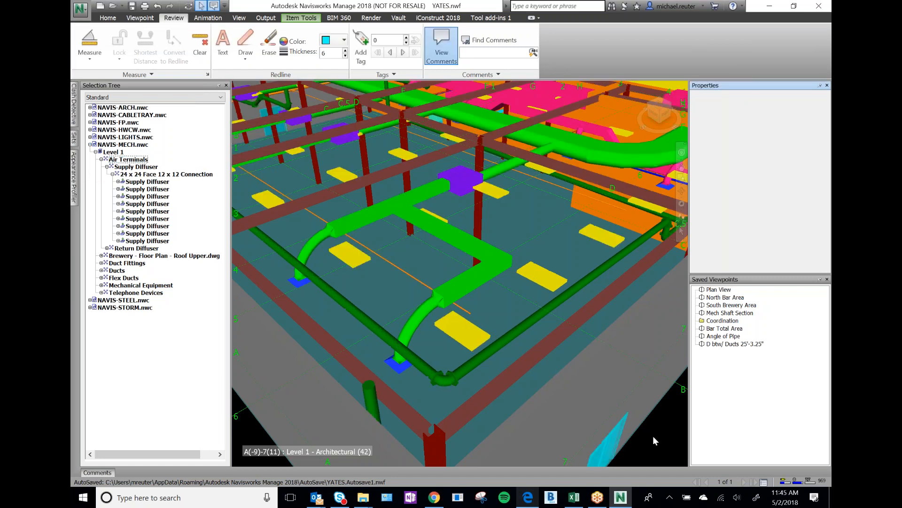
click(397, 366)
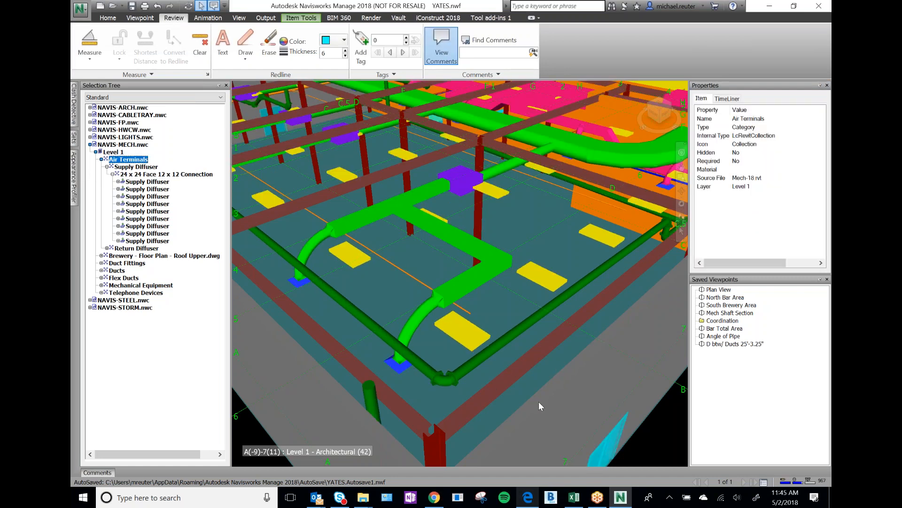
click(143, 336)
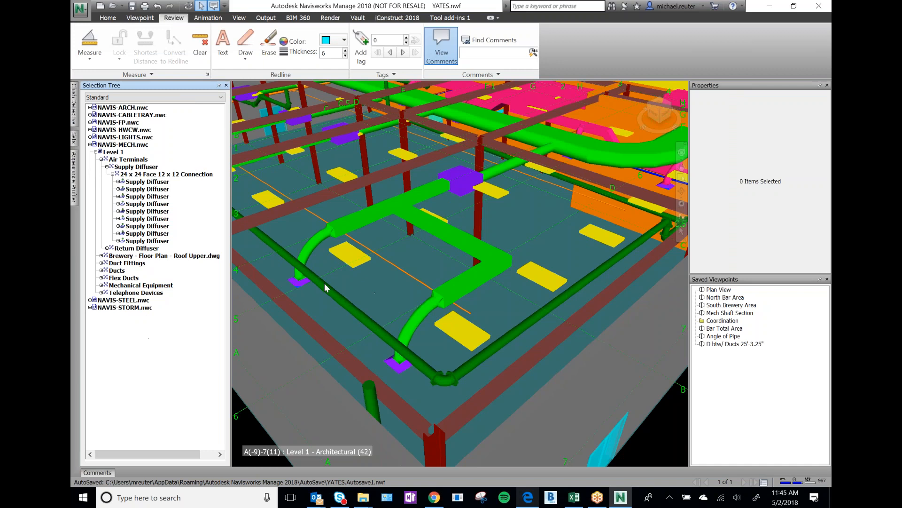
Override the colour of the Air Terminals category with bright blue
click(301, 283)
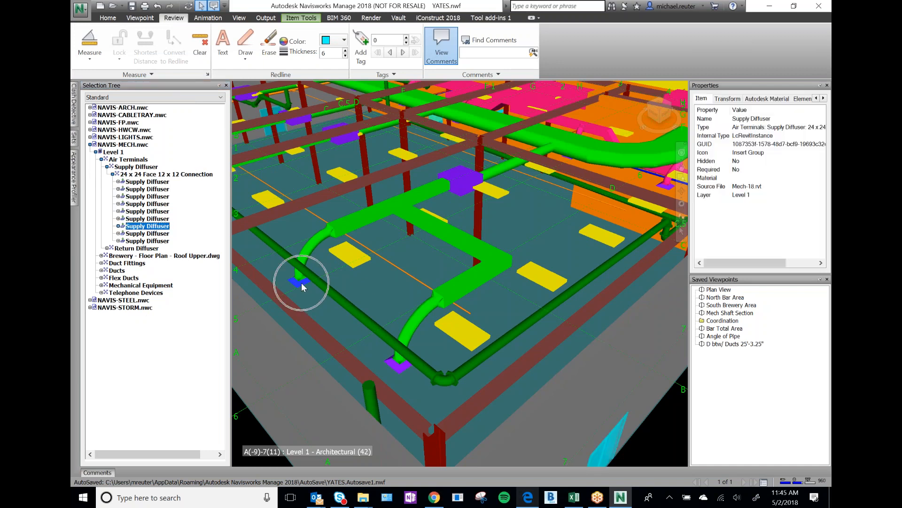
click(136, 160)
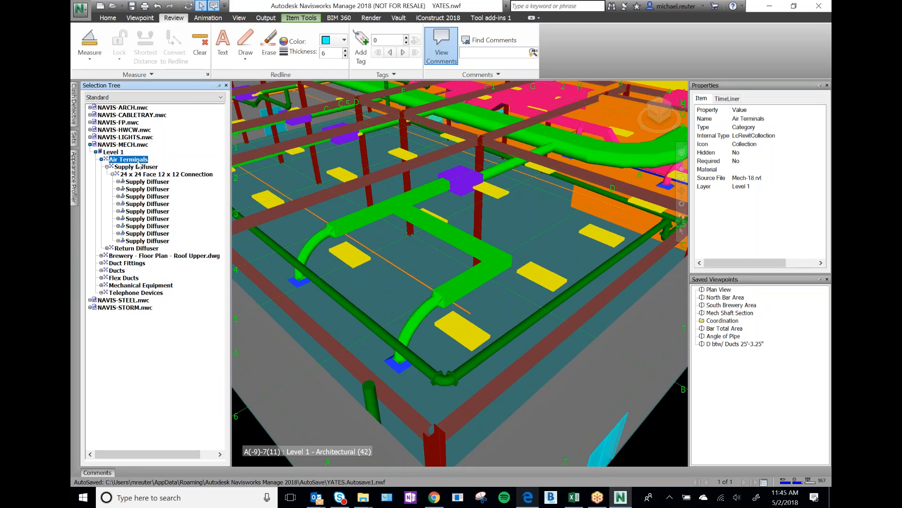
right_click(138, 163)
mouse_move(187, 338)
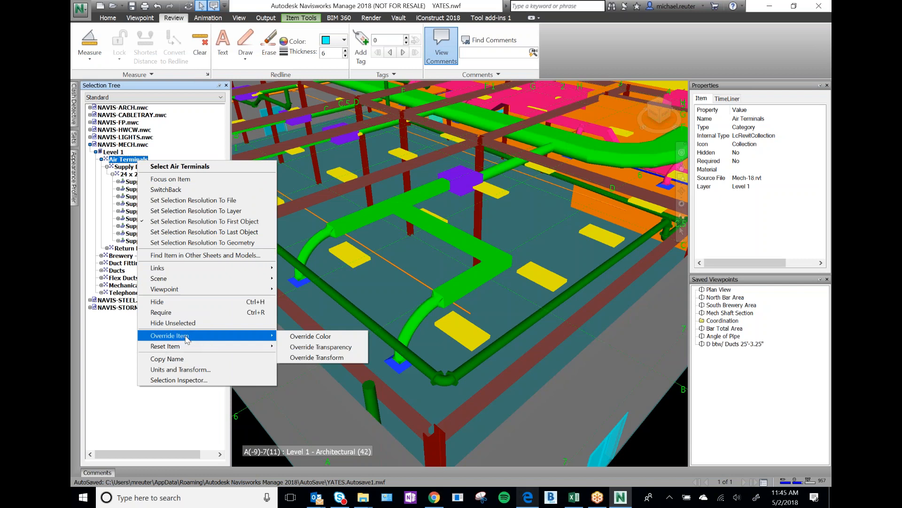
click(289, 336)
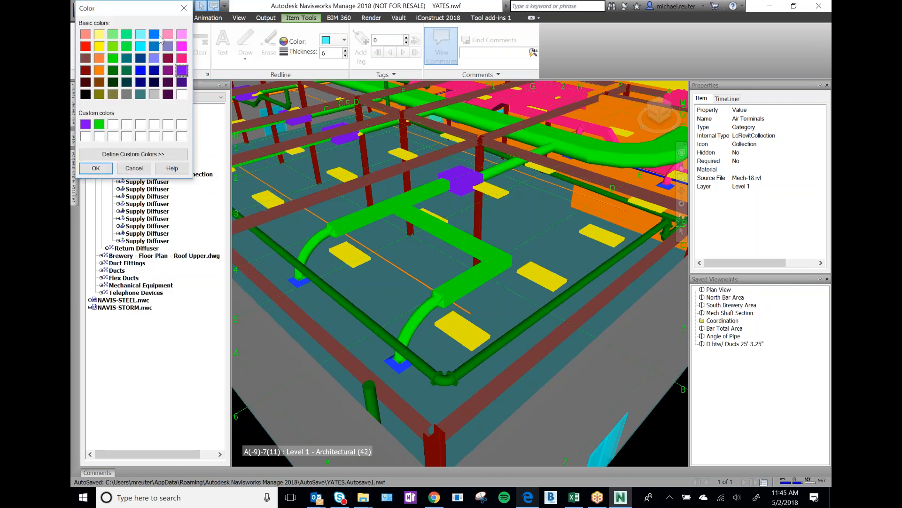
click(96, 168)
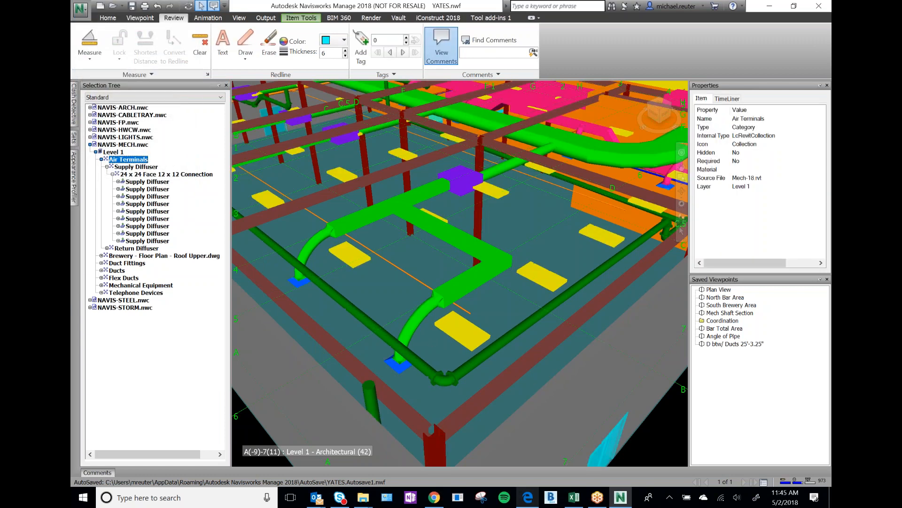
Reselect the Air Terminals category and override its colour with purple again
click(398, 368)
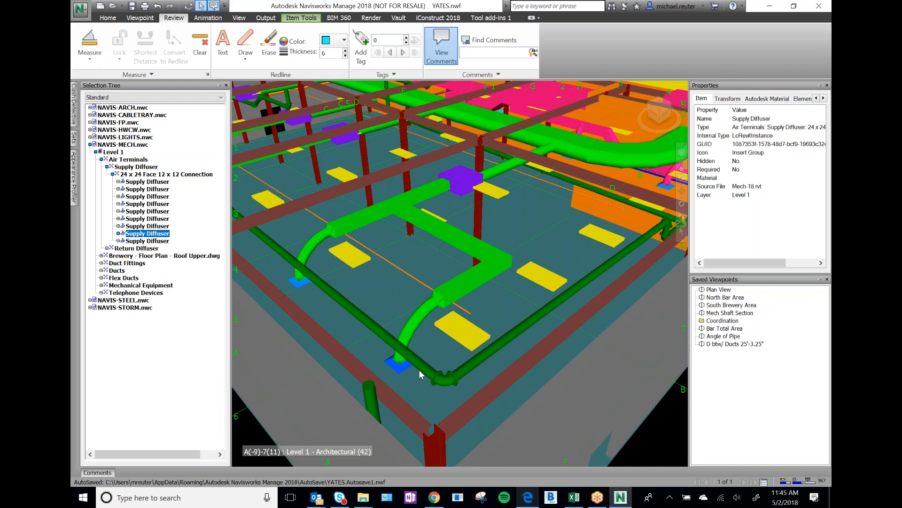
click(136, 159)
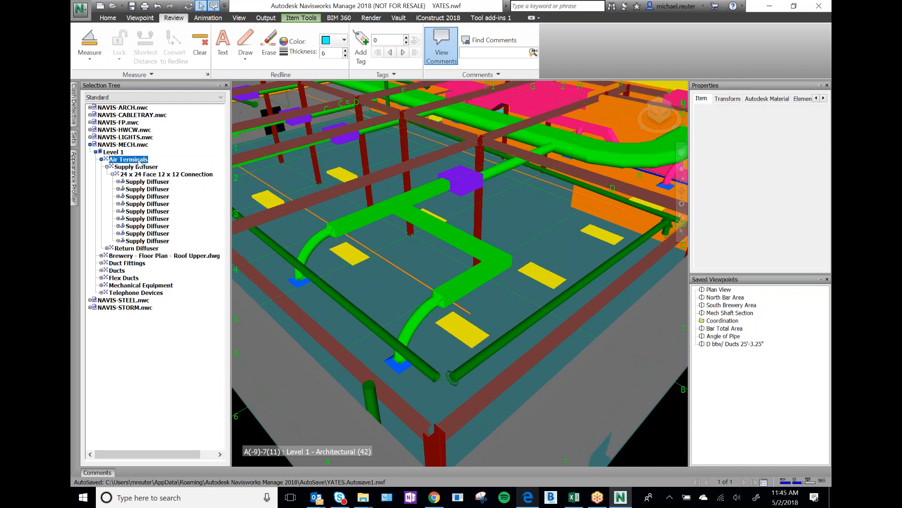
right_click(137, 159)
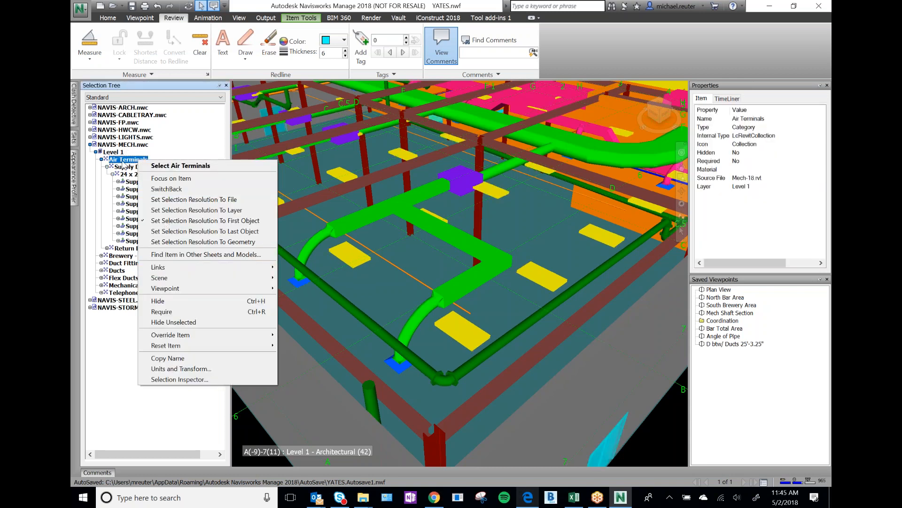
click(123, 161)
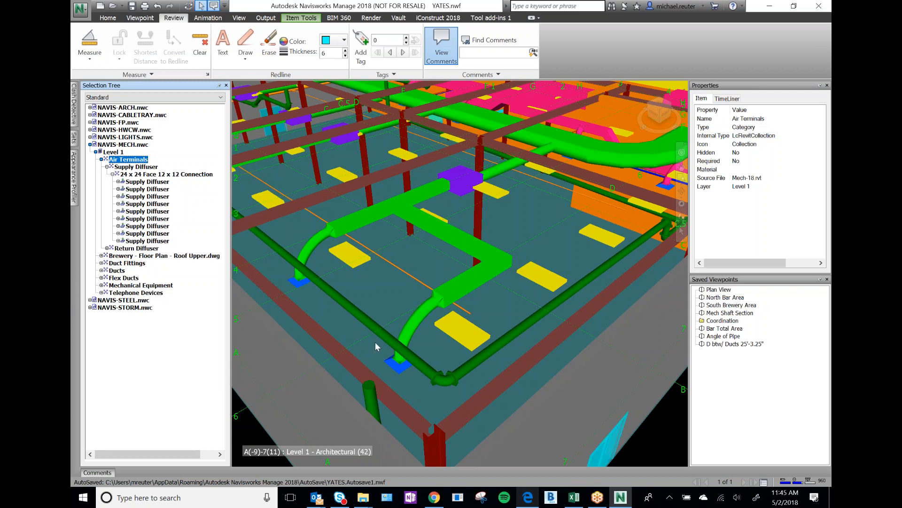
click(400, 369)
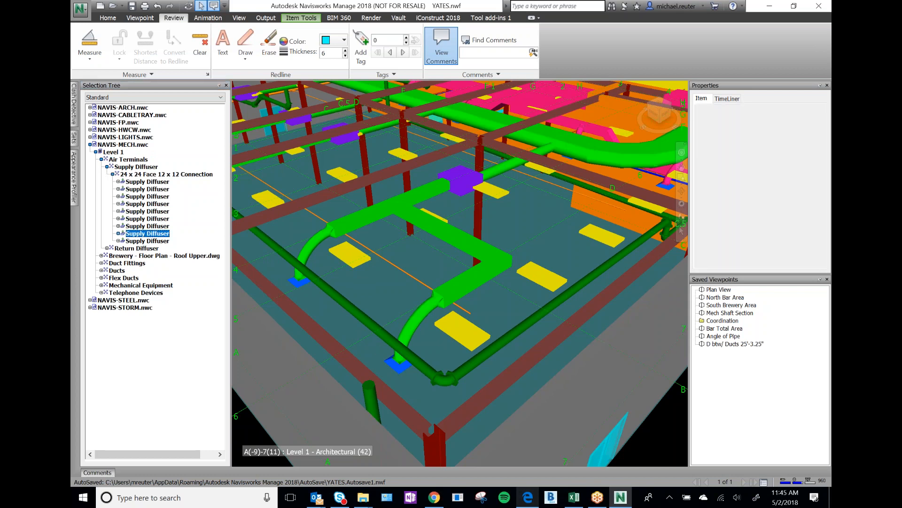
click(128, 160)
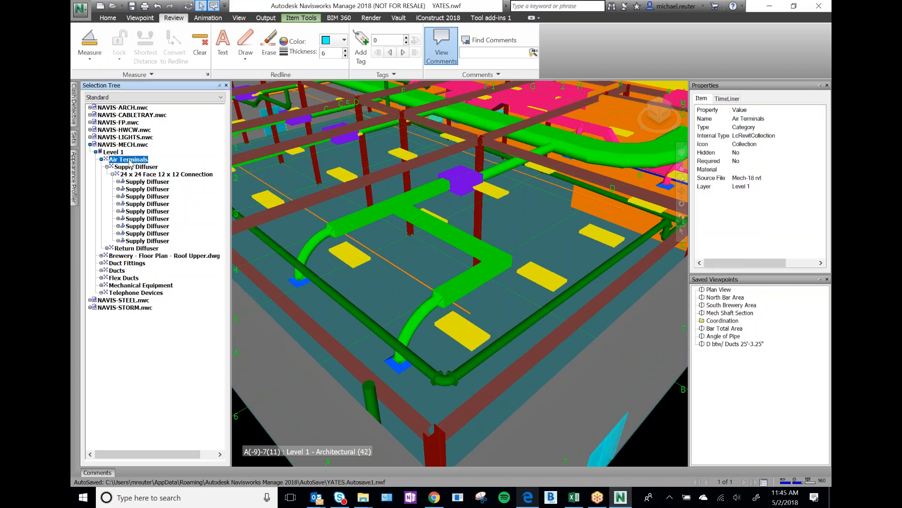
right_click(129, 161)
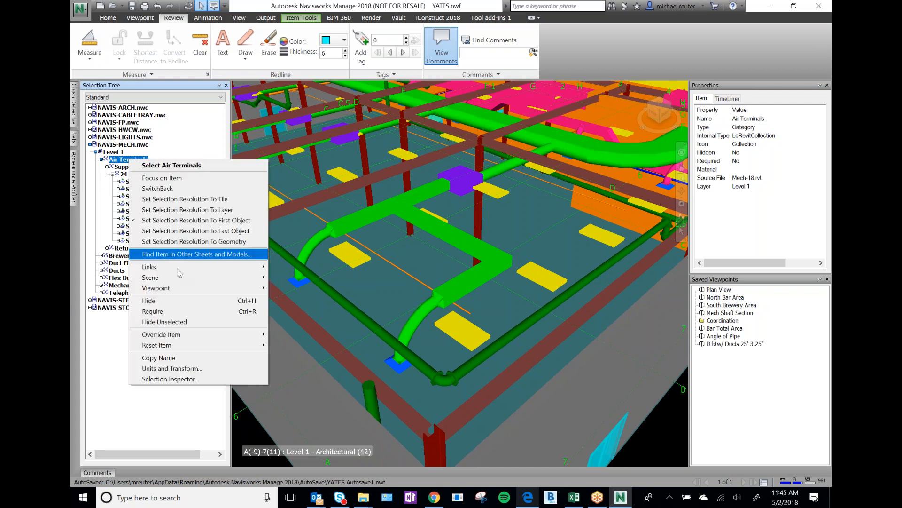
mouse_move(195, 335)
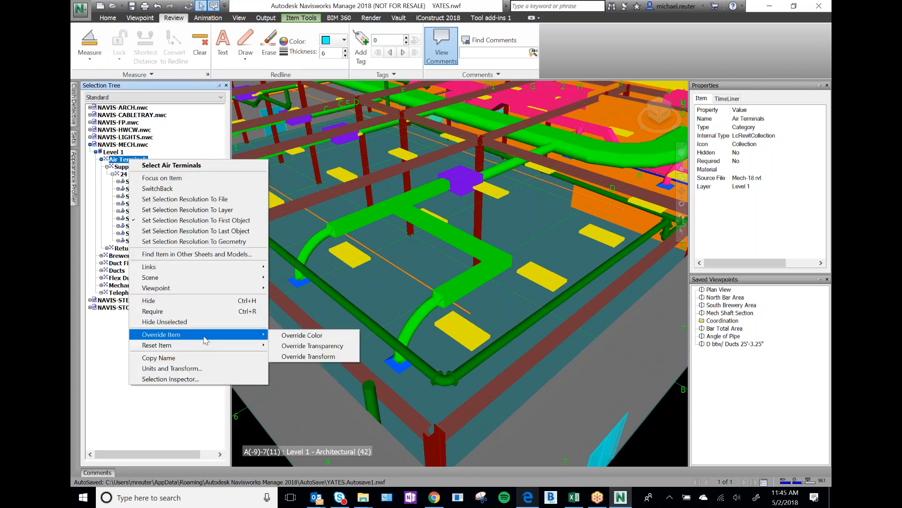
click(324, 337)
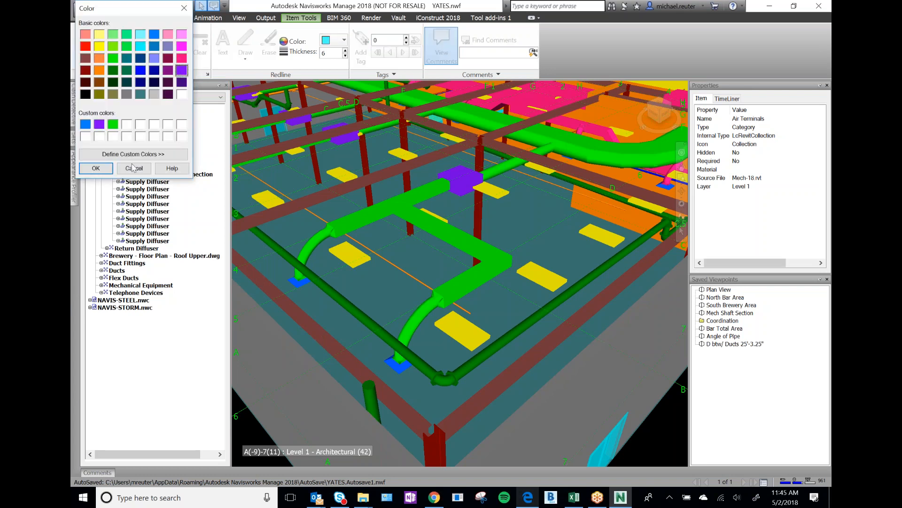
click(96, 168)
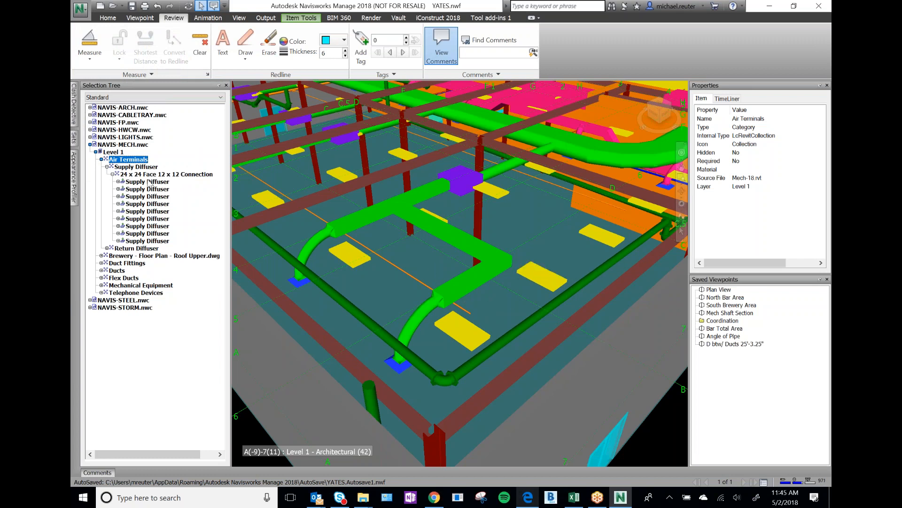
Collapse the NAVIS-MECH.nwc branch and auto-hide the Selection Tree
click(90, 145)
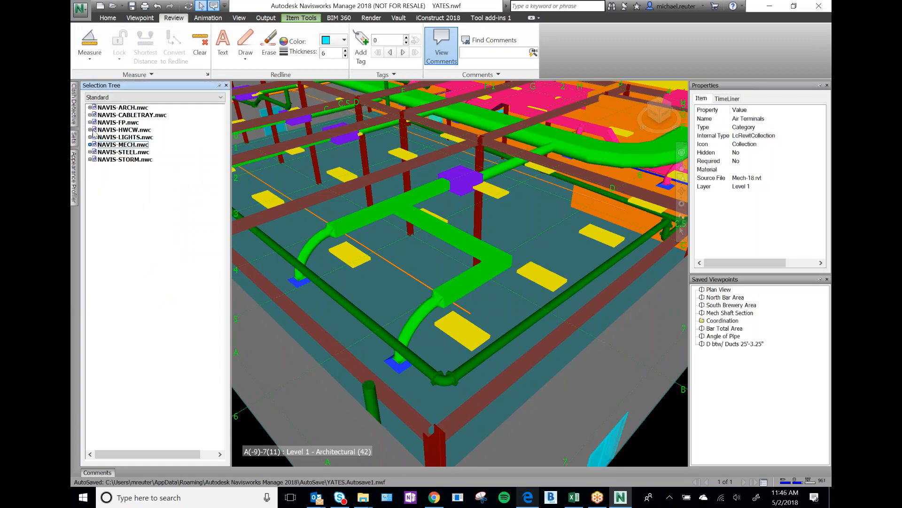
click(219, 85)
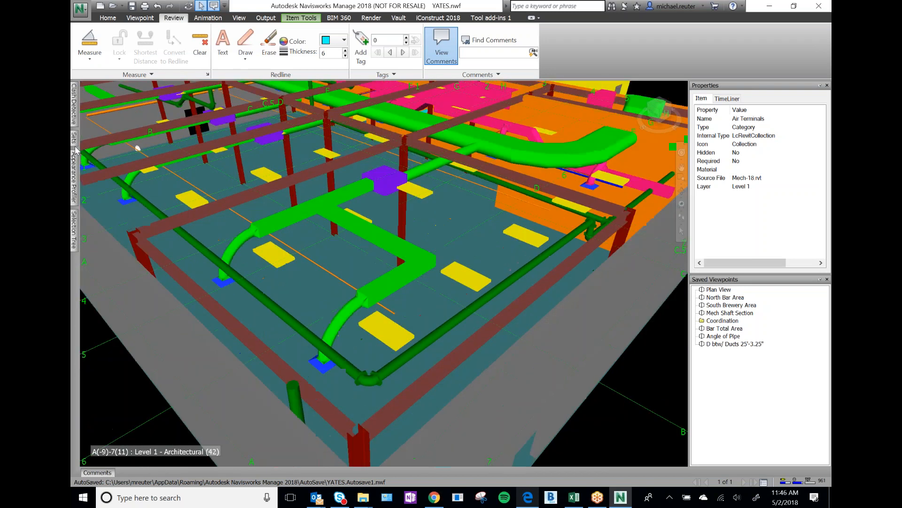
Show Clash Detective and narrow it to uncover more of the model view
click(75, 119)
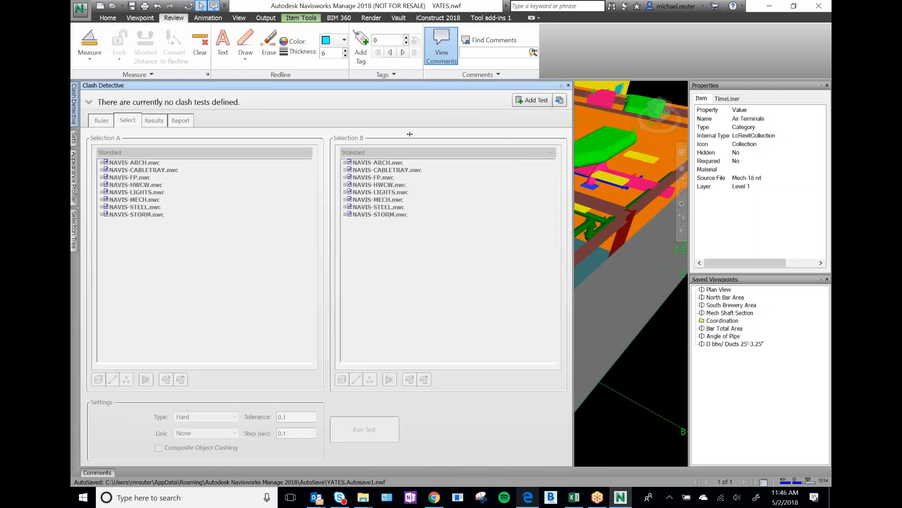
drag(573, 195, 407, 196)
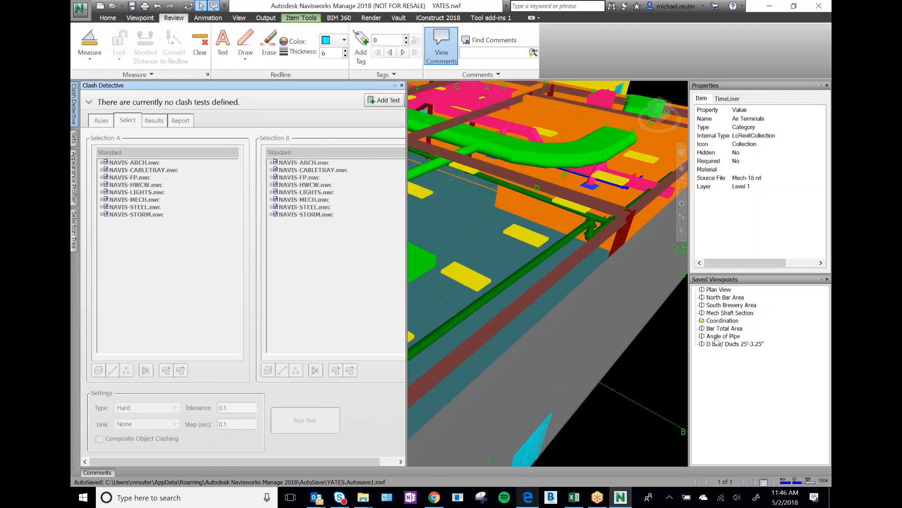
Move the Coordination folder to the end of the saved viewpoints and bring Clash Detective back up
drag(704, 321, 731, 375)
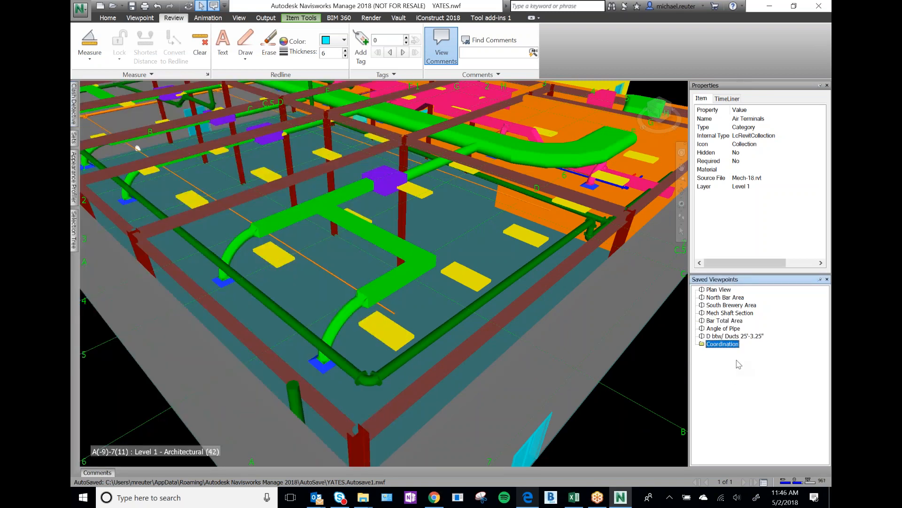
click(74, 113)
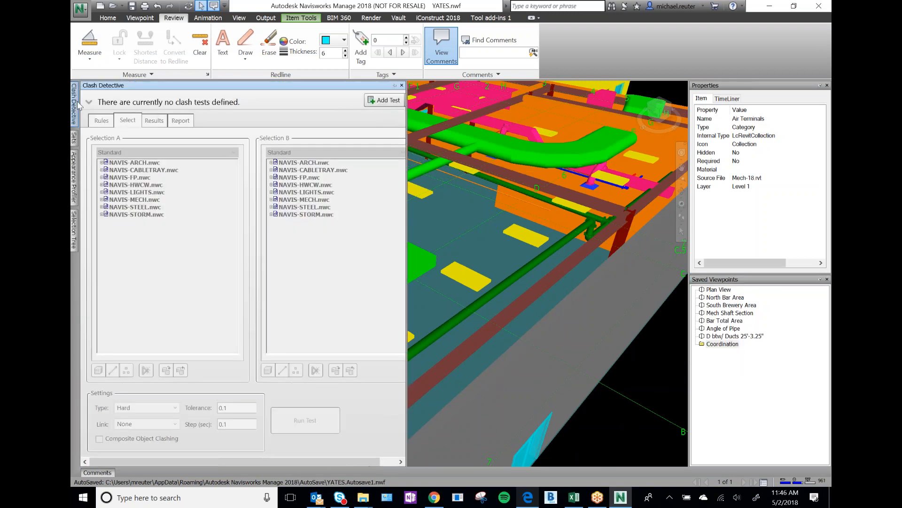
Pin Clash Detective open and narrow the Properties and Saved Viewpoints windows to widen the model view
click(395, 85)
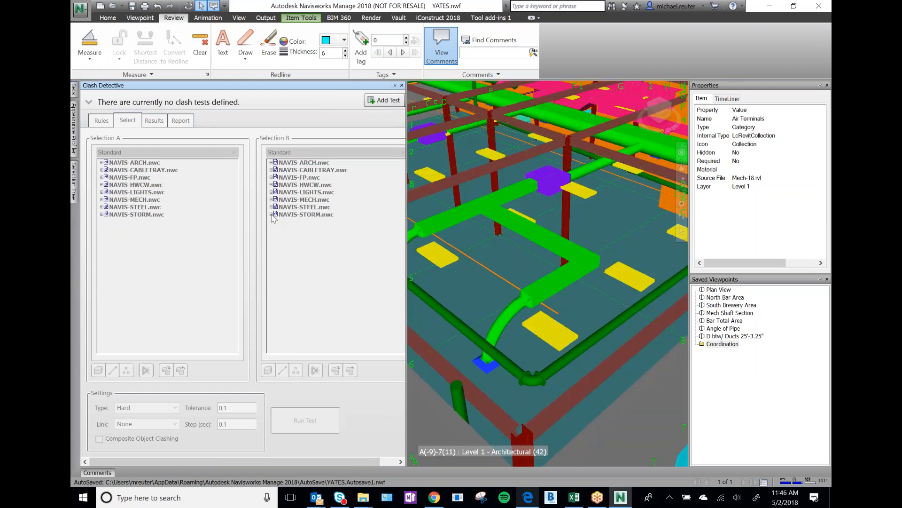
click(225, 125)
drag(732, 323, 733, 323)
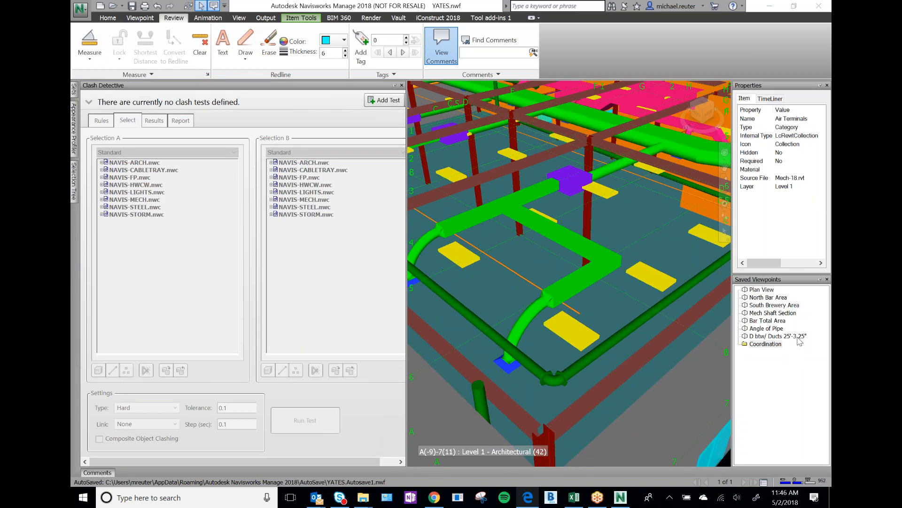
Add a subfolder named Major Clashes inside the Coordination folder of the saved viewpoints
right_click(752, 345)
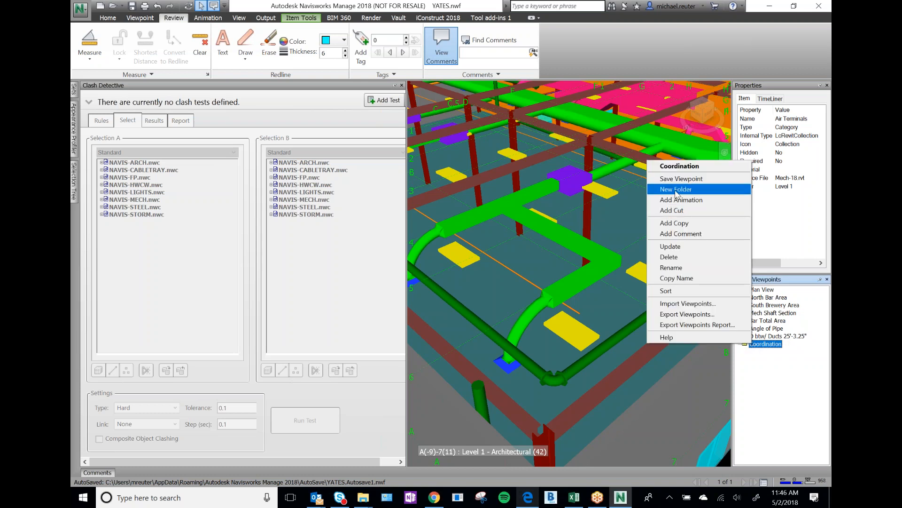
click(676, 188)
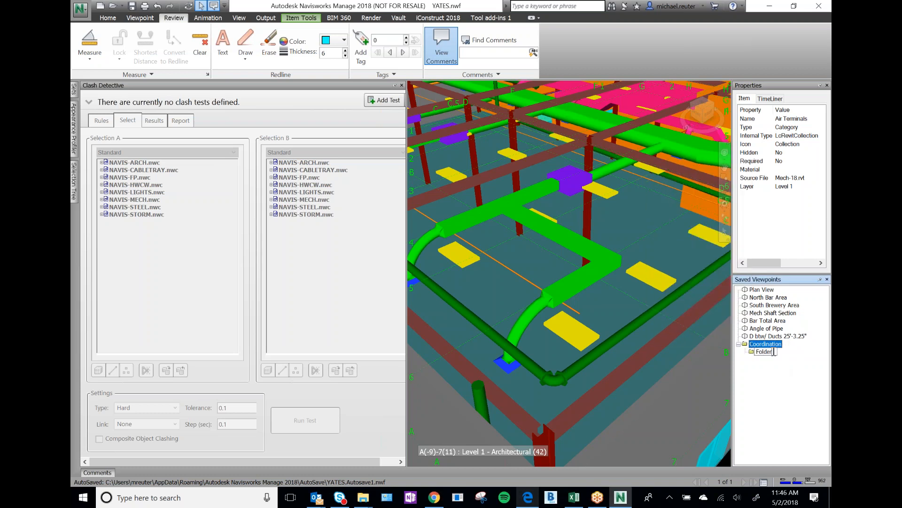
text(M)
text(ajor Ch)
text(ashes)
key(Return)
click(769, 346)
right_click(769, 343)
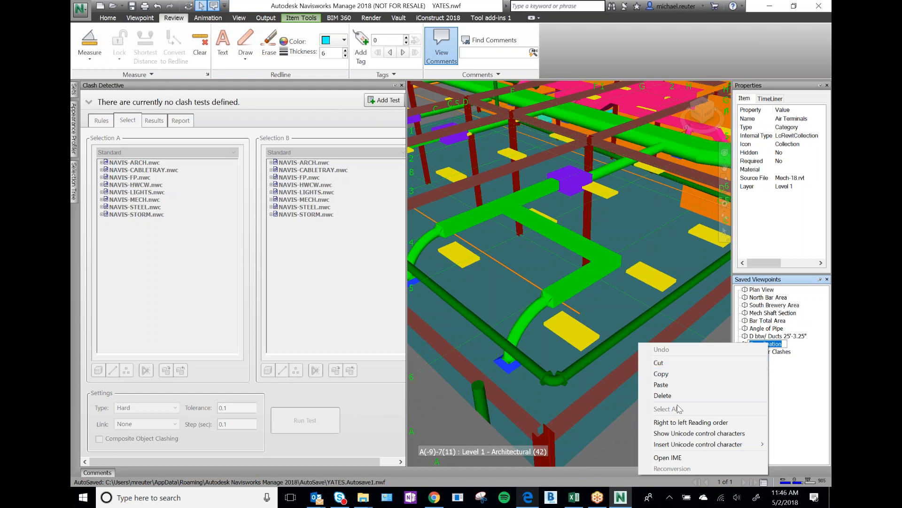
click(783, 400)
Add a second subfolder named Mech inside the Coordination viewpoint folder
click(746, 345)
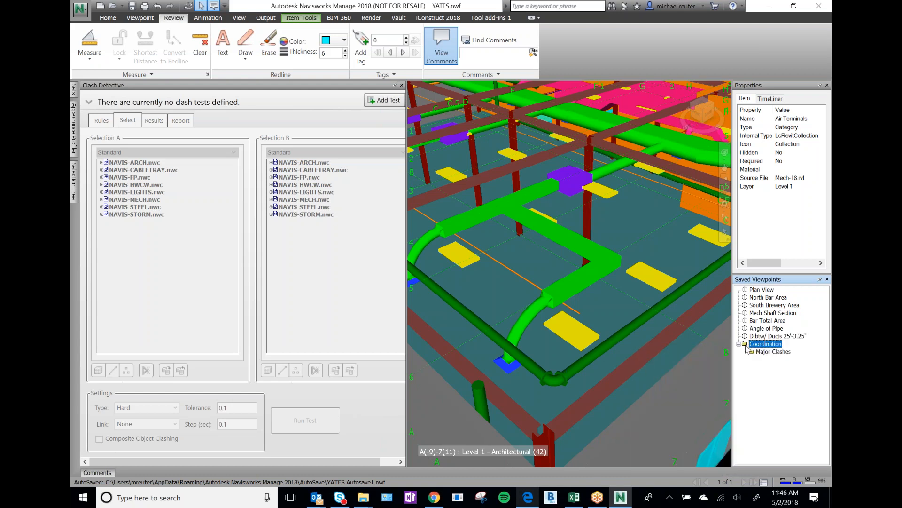
right_click(746, 349)
click(682, 190)
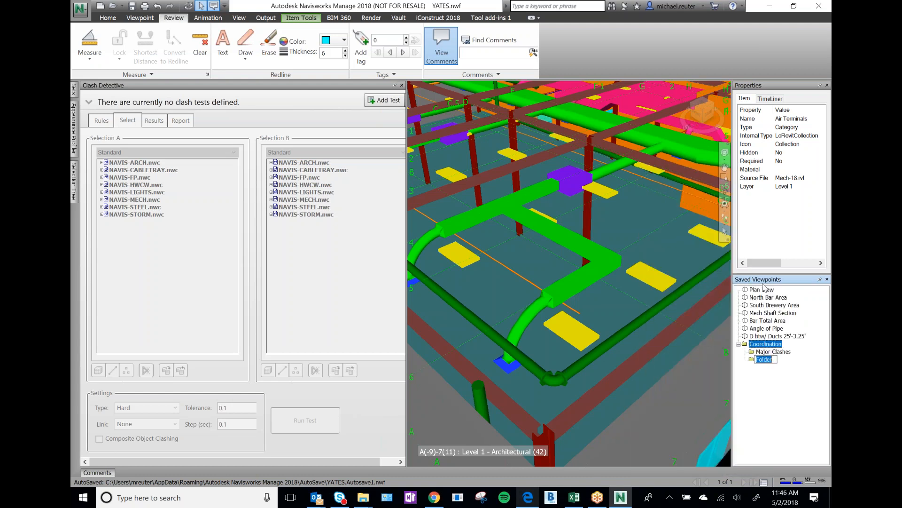
text(Mech)
key(Return)
Add an Elect subfolder inside the Coordination viewpoint folder
right_click(746, 345)
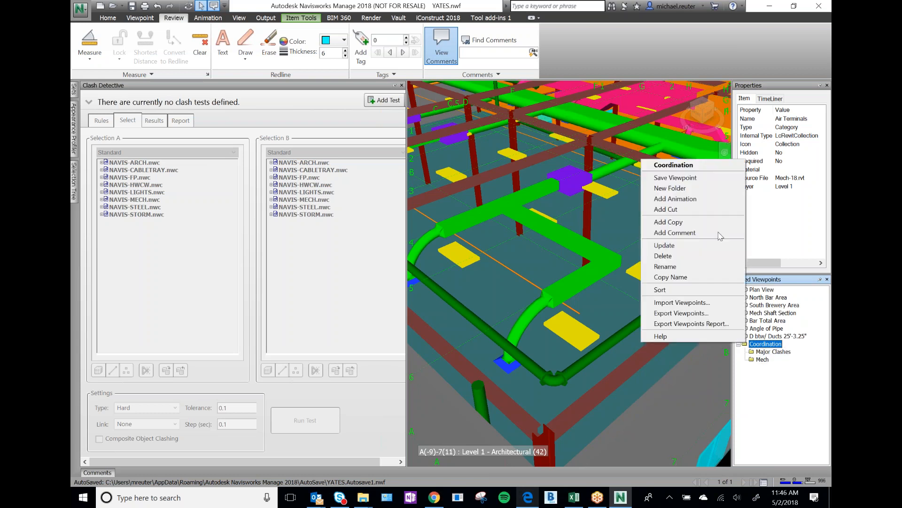
click(670, 188)
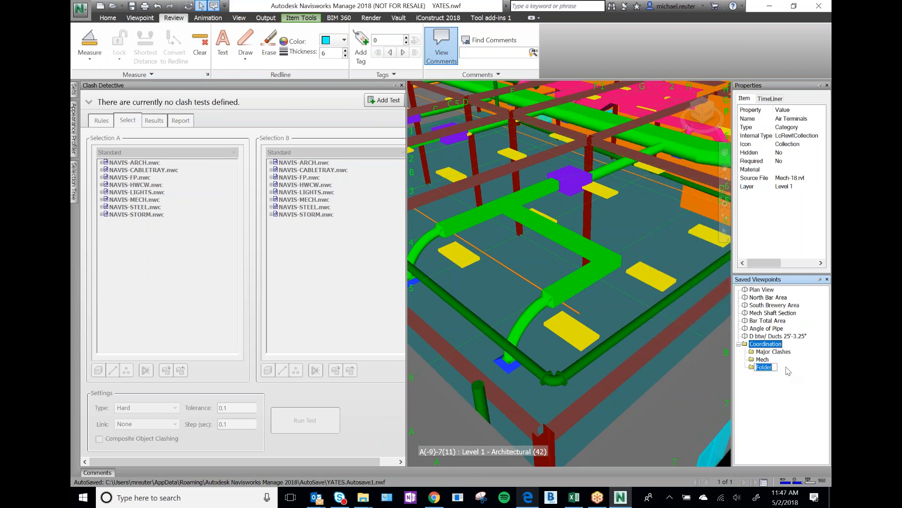
text(E)
text(el)
key(BackSpace)
text(lect)
key(Return)
Add two more subfolders, Plumb and FP, inside the Coordination viewpoint folder
right_click(747, 345)
click(703, 190)
text(Plumb)
key(Return)
right_click(747, 345)
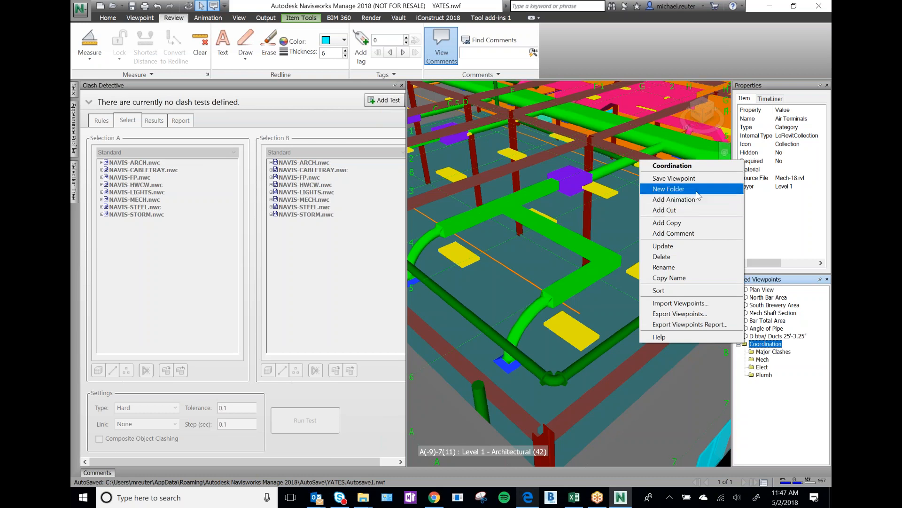
click(697, 193)
text(FP)
key(Return)
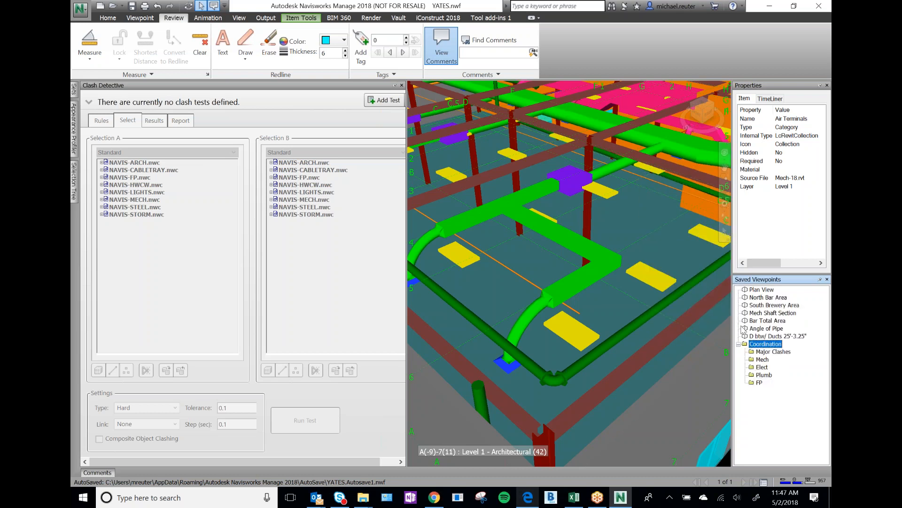
Add the Arch and Steel subfolders inside the Coordination viewpoint folder
right_click(747, 346)
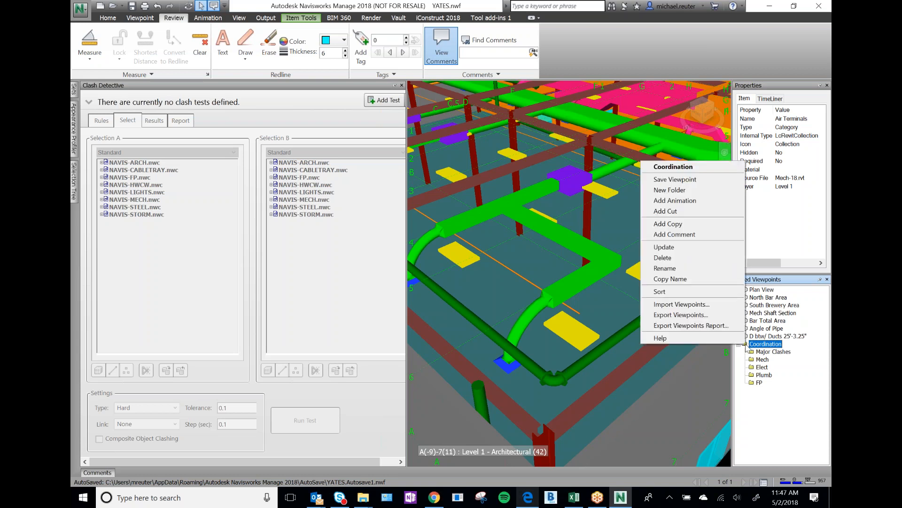
click(670, 190)
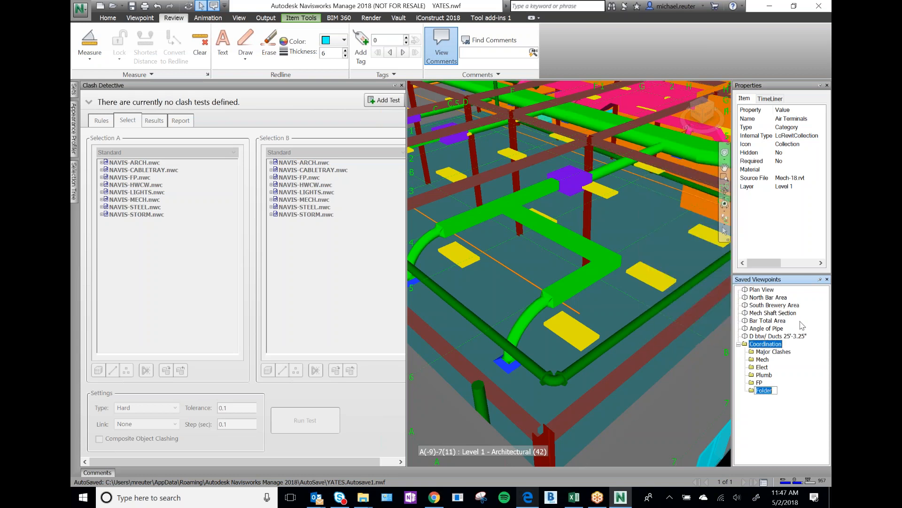
text(Arch)
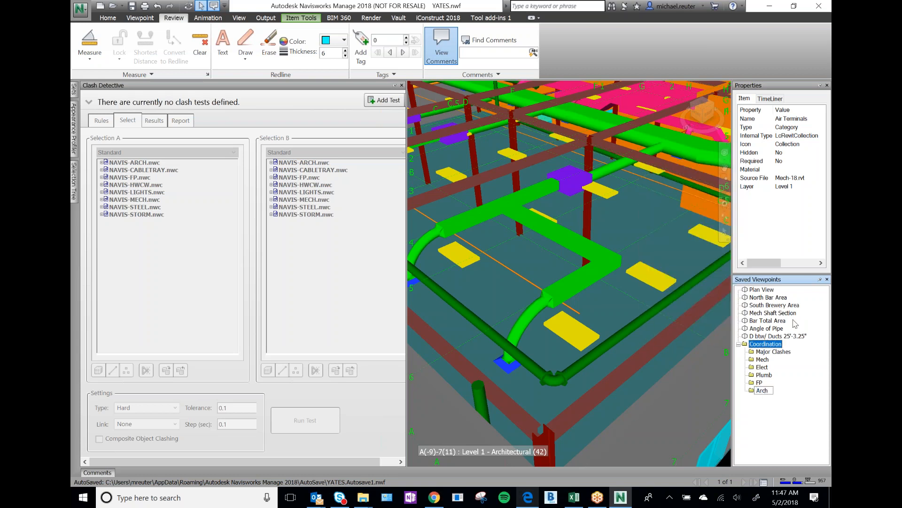
key(Return)
right_click(748, 347)
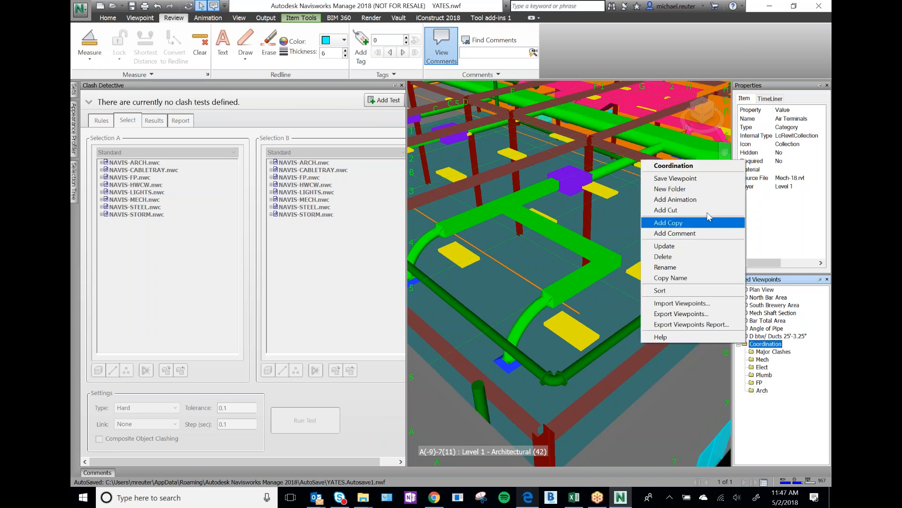
click(699, 189)
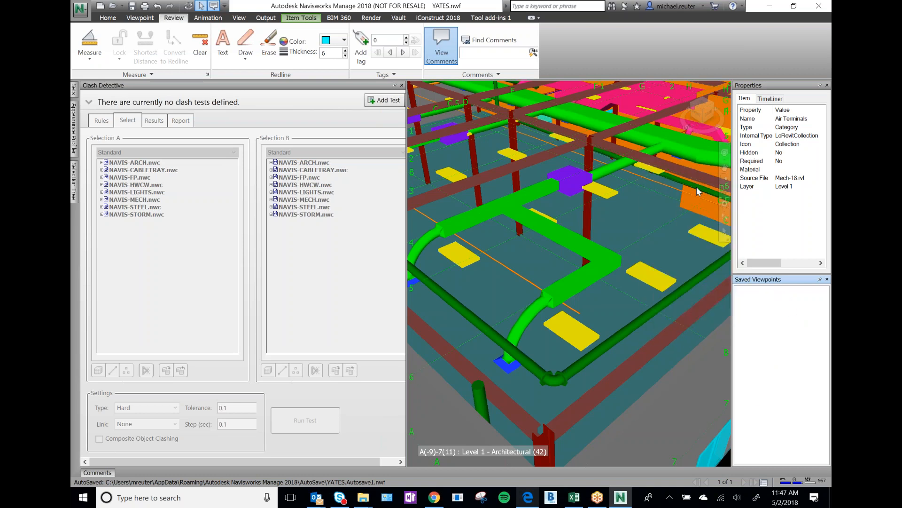
text(Steel)
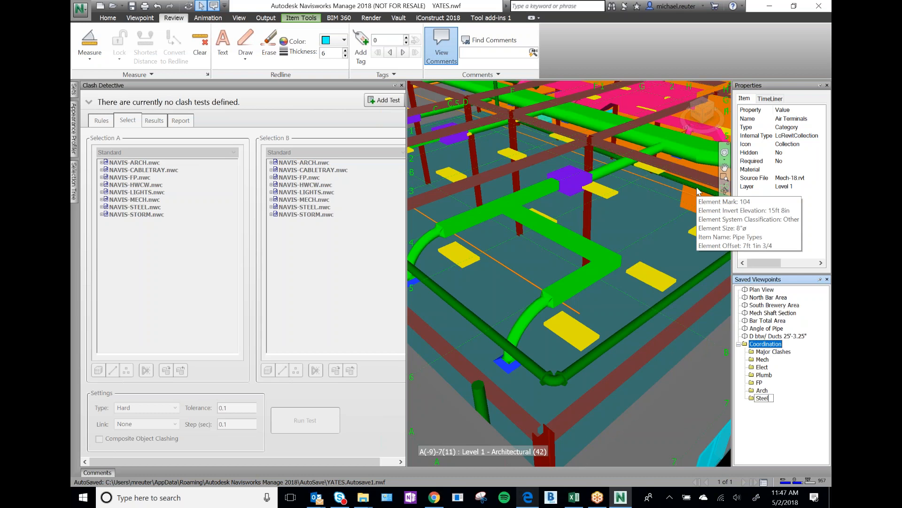
key(Return)
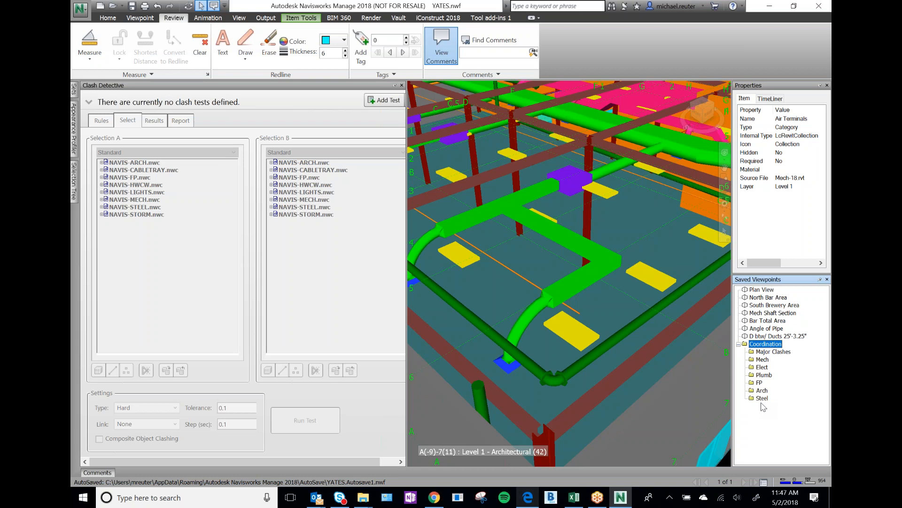
Expand the clash test list and add eleven new clash tests
click(89, 102)
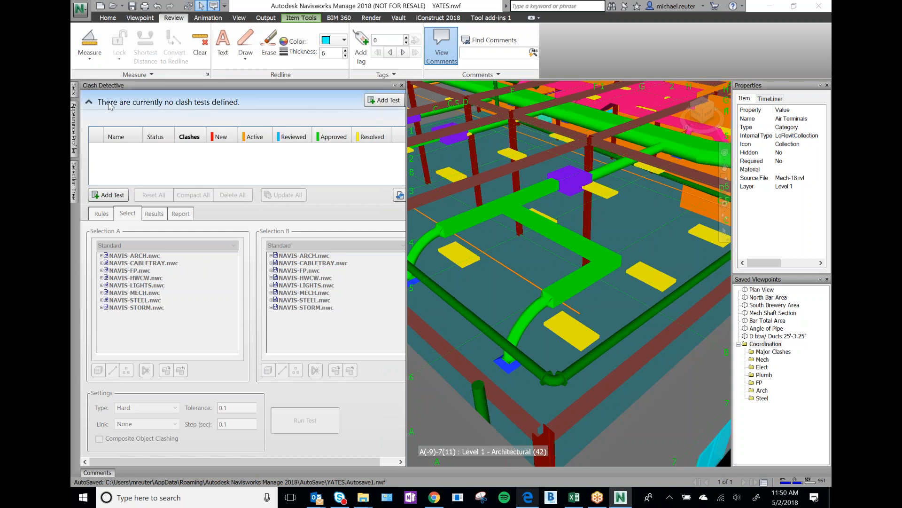
click(109, 195)
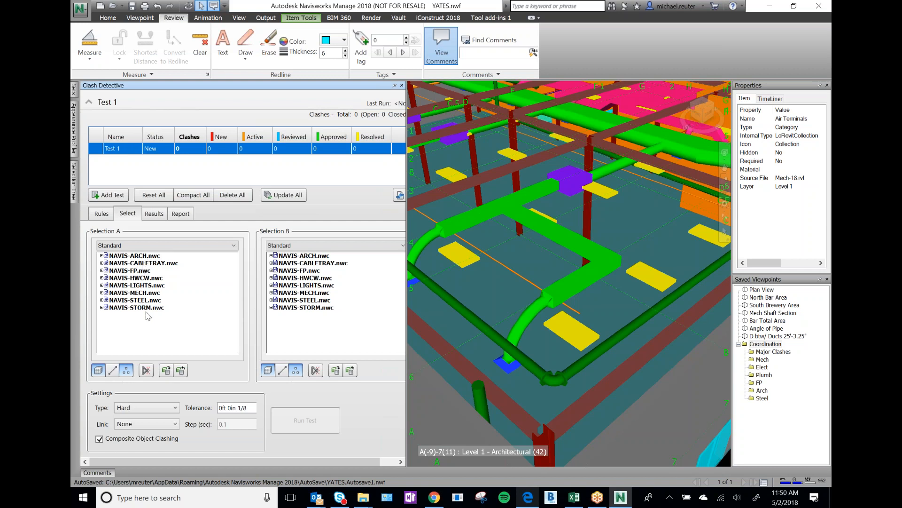
click(112, 195)
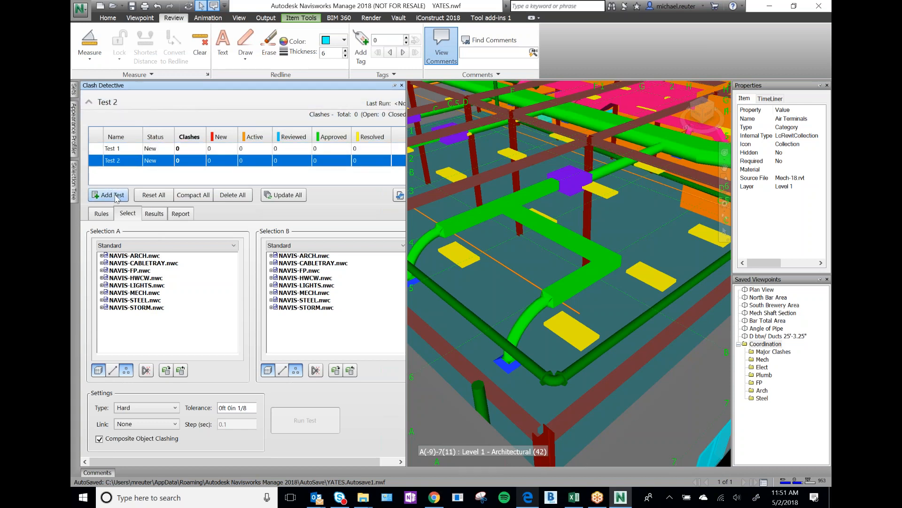
click(116, 195)
click(115, 196)
click(116, 196)
click(116, 195)
click(116, 195)
click(115, 195)
click(116, 196)
double_click(116, 196)
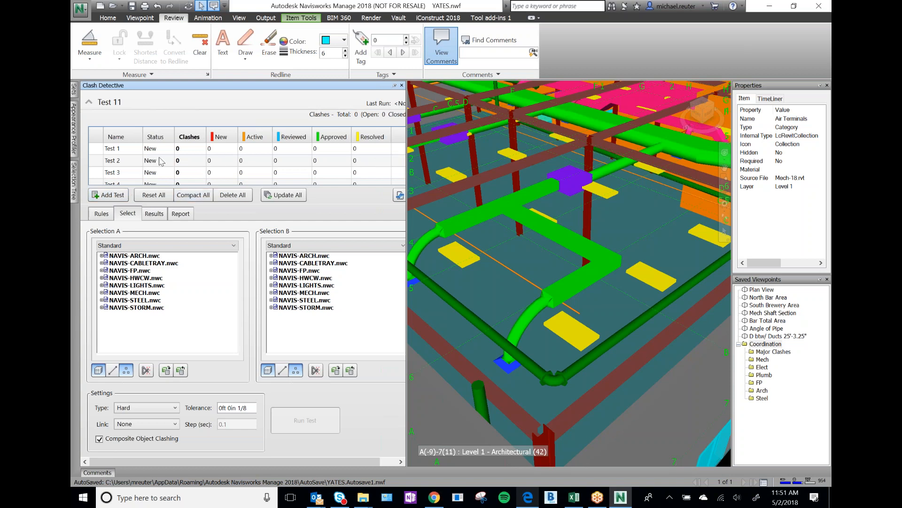
Rename clash Test 1 as A-Steel and Test 2 as A-E
scroll(121, 161, up, 3)
click(117, 149)
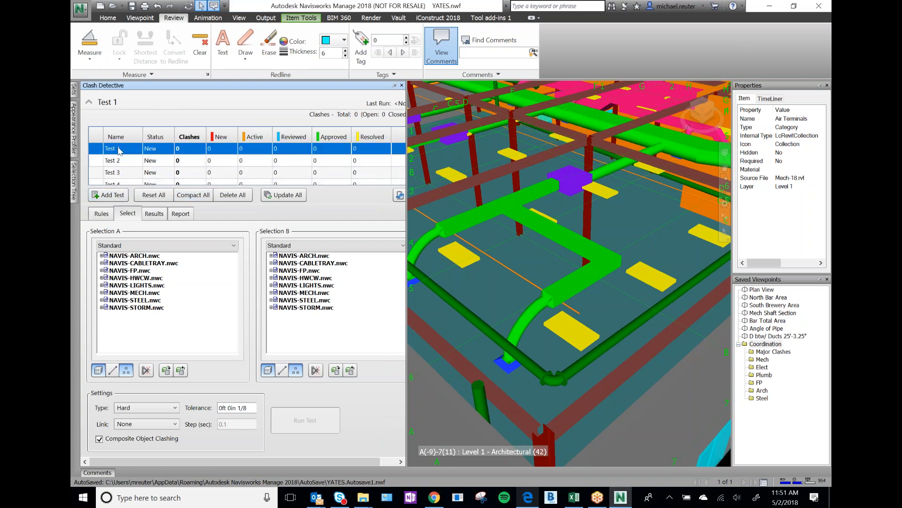
click(119, 149)
text(A-Steel)
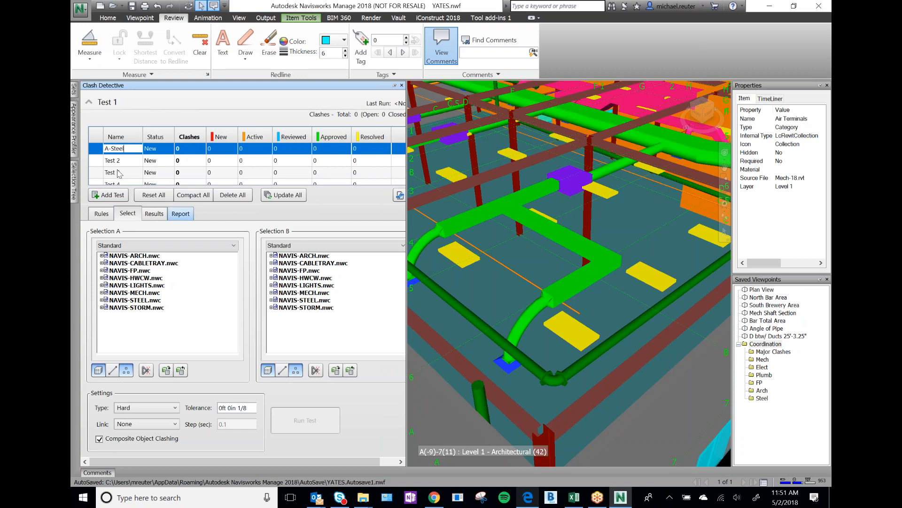
click(114, 160)
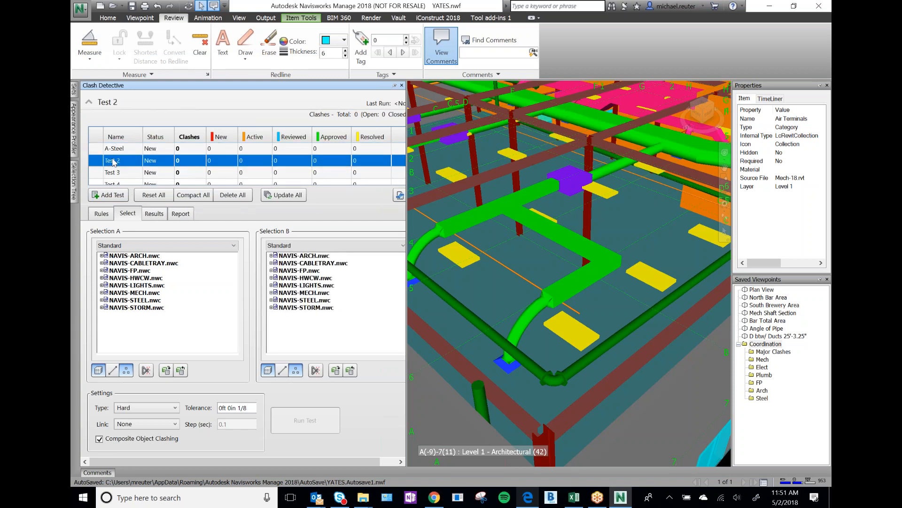
click(113, 161)
text(A-E)
Rename clash Test 3 as A-FP
click(115, 172)
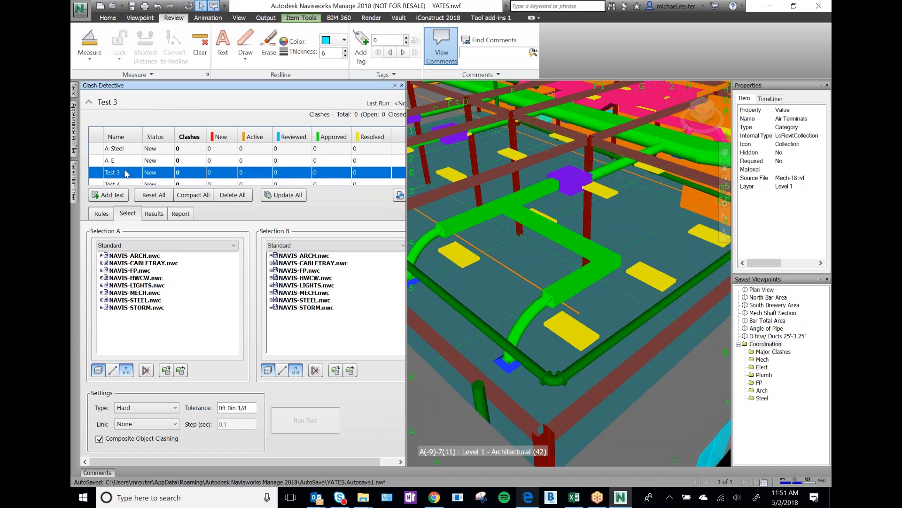
click(126, 174)
text(A-FP)
key(Return)
Rename clash Test 4 as A-M and Test 5 as A-P
text(A)
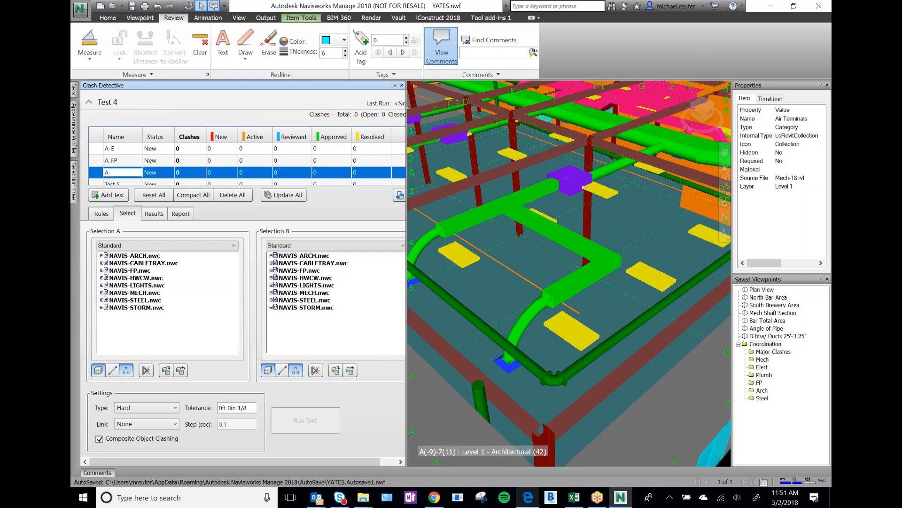
text(-M)
key(Return)
text(A-P)
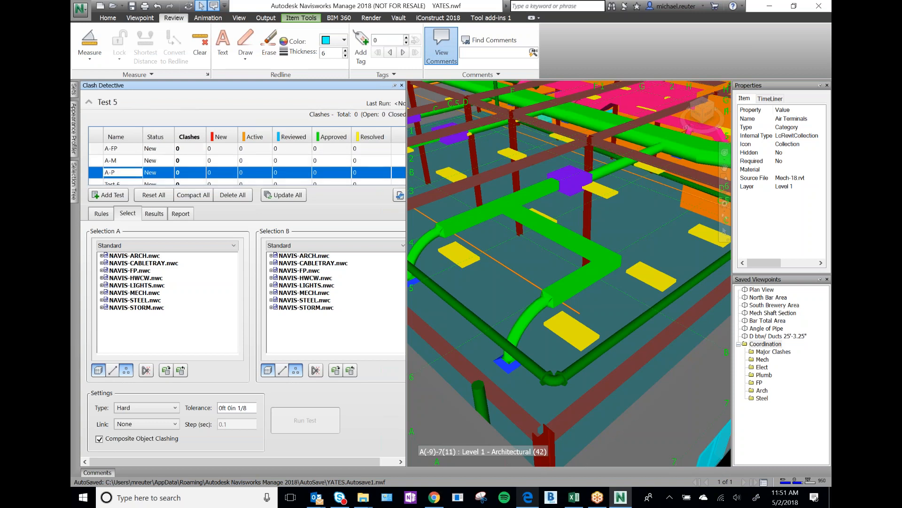
key(Return)
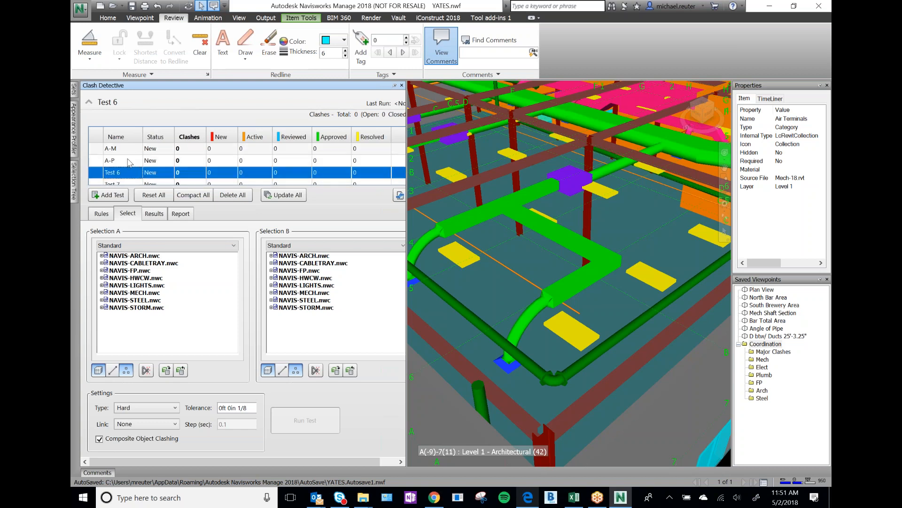
Rename clash Test 6 as Steel-E and Test 7 as Steel-FP
scroll(128, 152, up, 1)
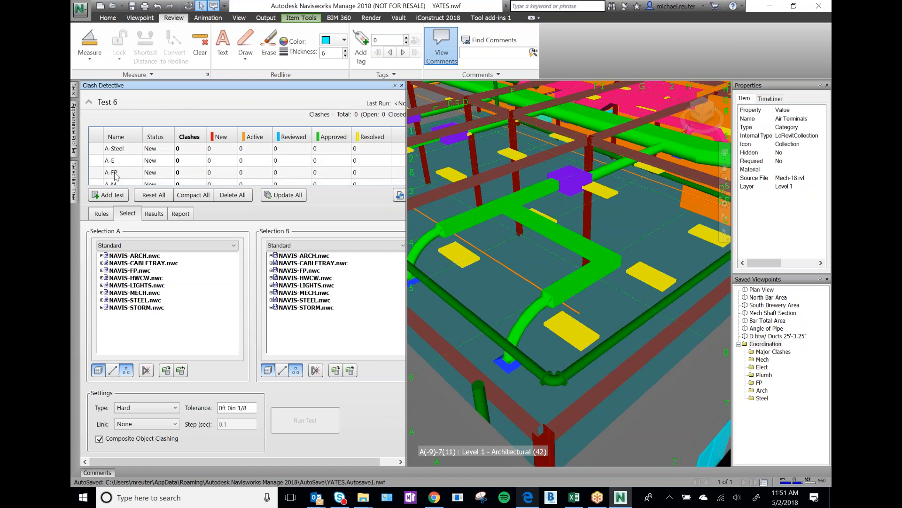
scroll(131, 174, down, 1)
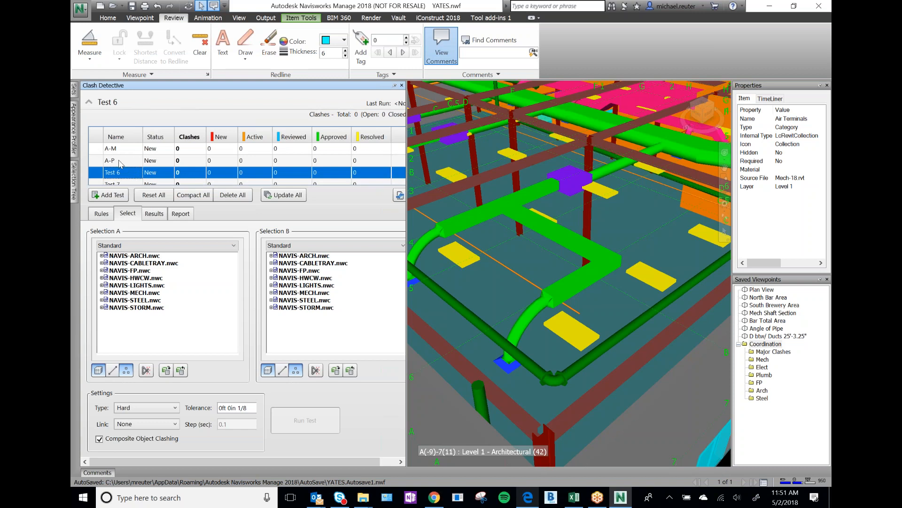
scroll(129, 167, up, 1)
scroll(130, 166, down, 2)
scroll(132, 165, up, 1)
click(125, 175)
text(Steel-E)
key(Return)
text(Steel-)
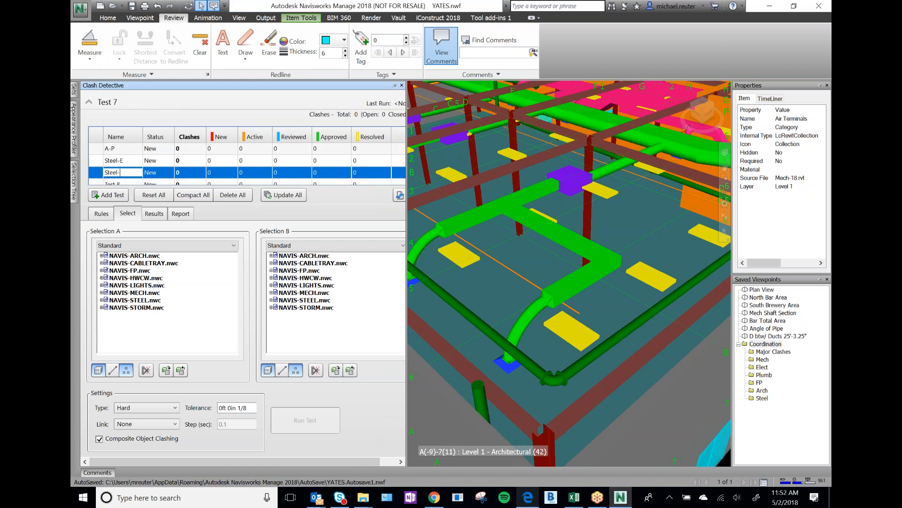
text(FP)
key(Return)
Rename clash Test 8 as Steel-M and Test 9 as Steel-P
text(Steel-)
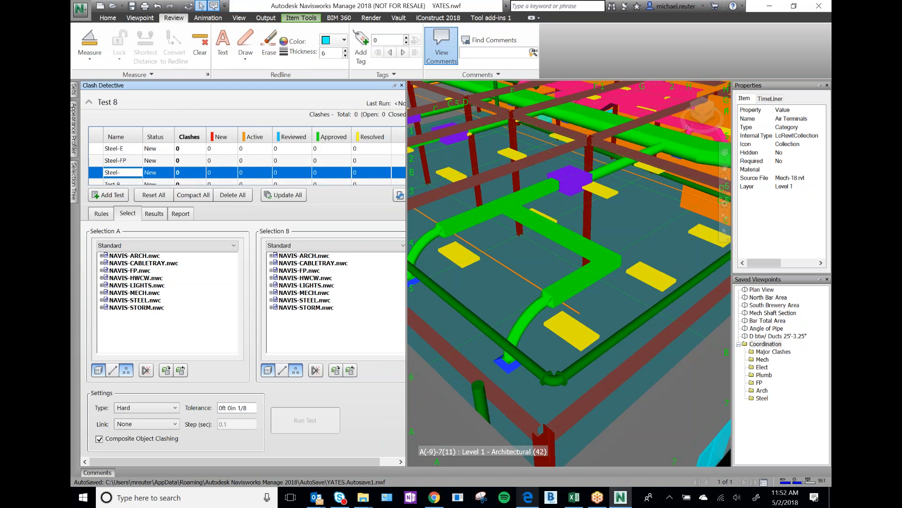
text(M)
key(Return)
text(Steel-P)
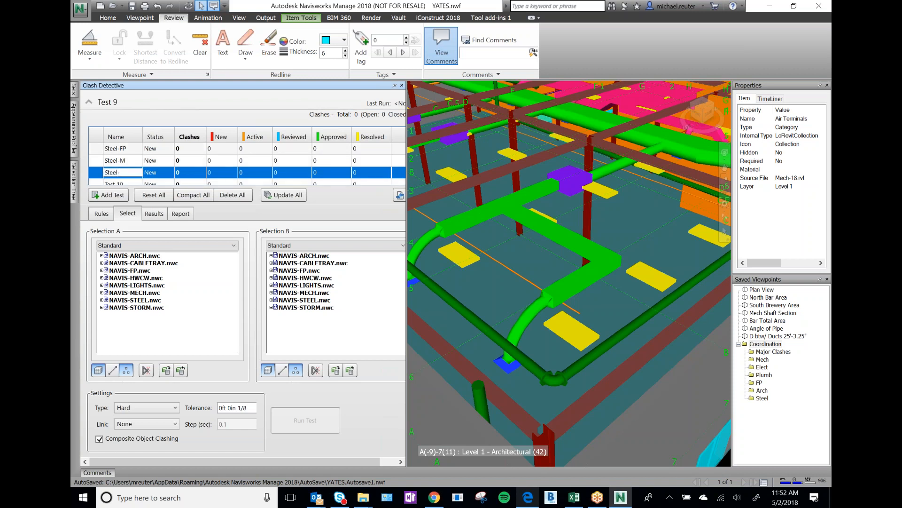
key(Return)
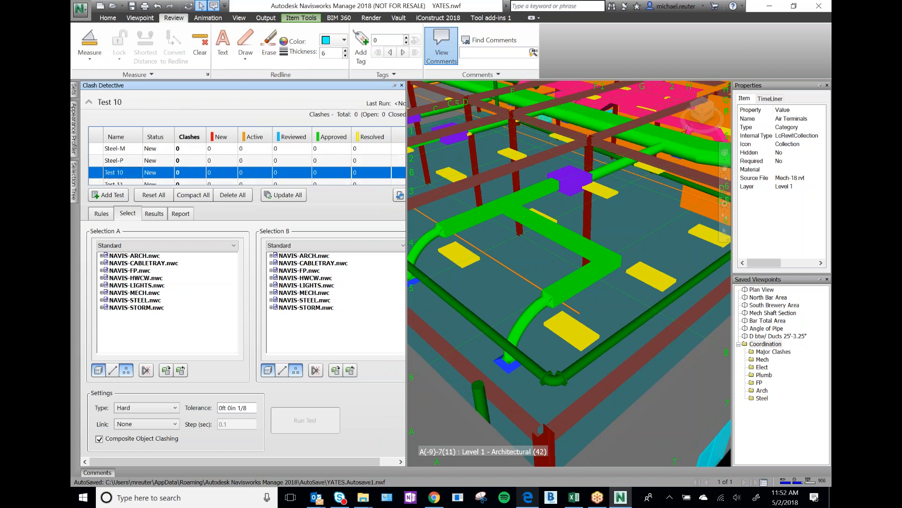
Add a batch of further clash tests to the test list for the remaining discipline pairs
click(121, 198)
click(121, 198)
click(121, 199)
click(121, 199)
click(121, 200)
scroll(150, 152, down, 1)
scroll(150, 152, up, 2)
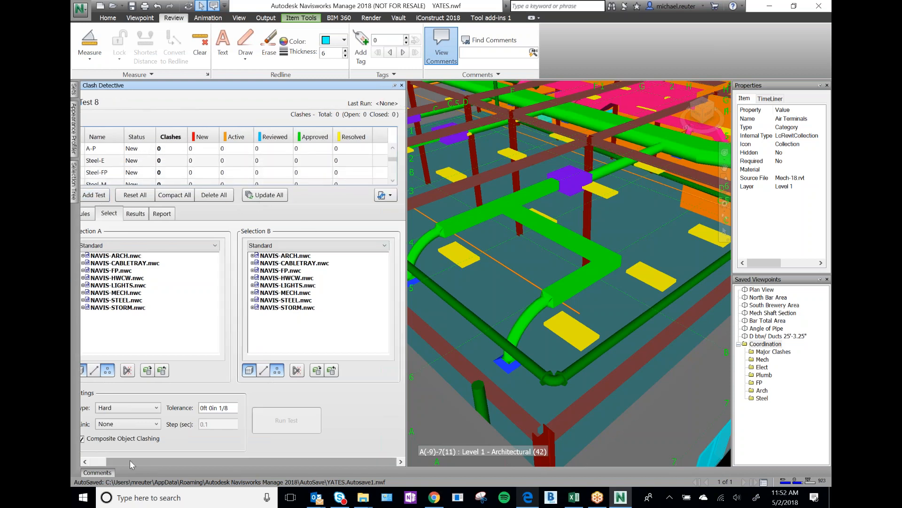
drag(148, 466, 130, 467)
scroll(143, 159, down, 1)
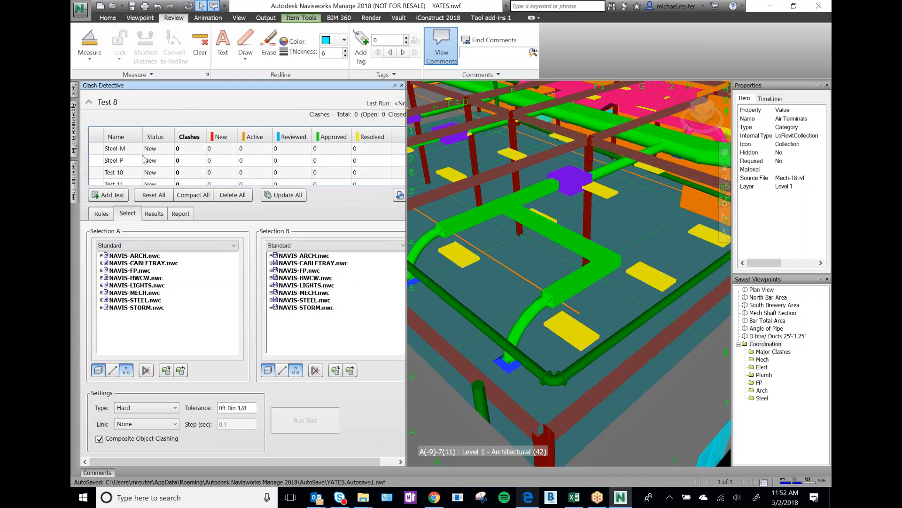
Rename clash Test 10 as E-FP and Test 11 as E-M
click(115, 173)
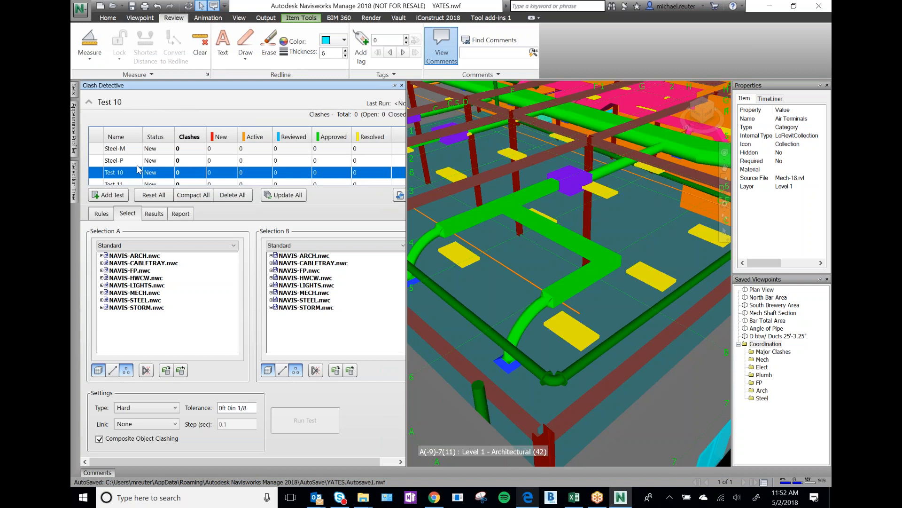
click(139, 172)
text(E-FP)
key(Return)
click(138, 172)
text(E-)
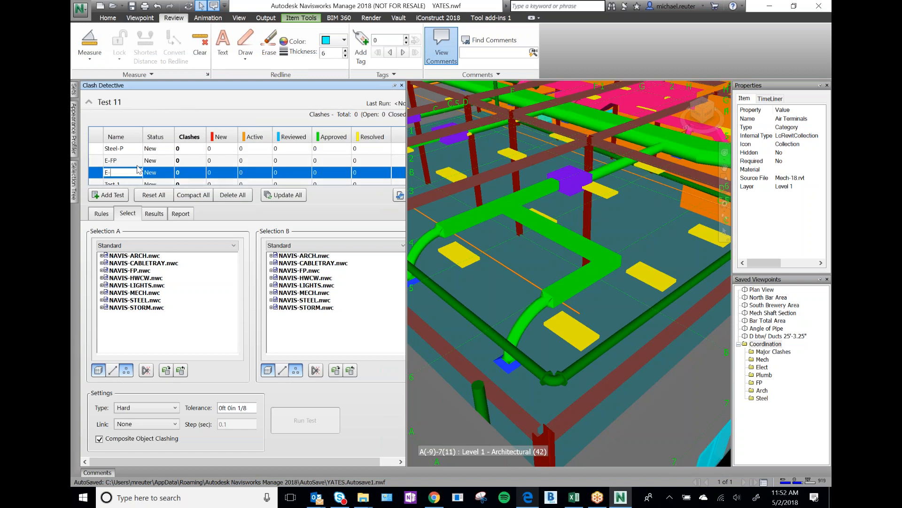
text(M)
key(Return)
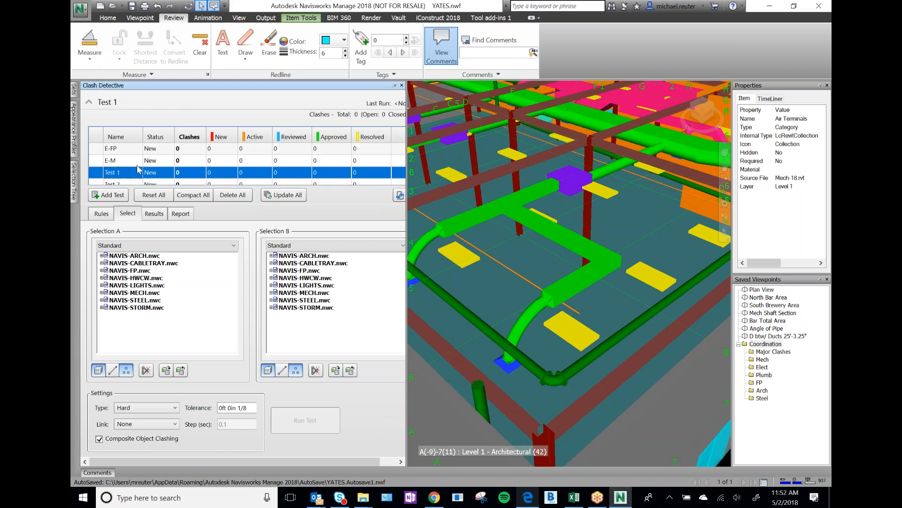
Rename the new clash Test 1 as E-P and Test 2 as FP-M
click(139, 172)
text(E-P)
key(Return)
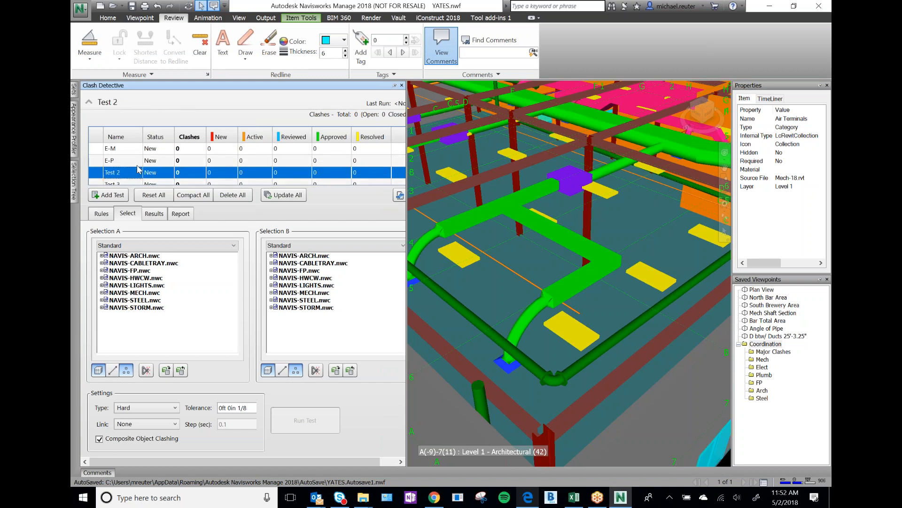
click(122, 172)
text(F)
key(Return)
Rename clash Test 3 as FP-P and Test 4 as M-P
key(Down)
text(F)
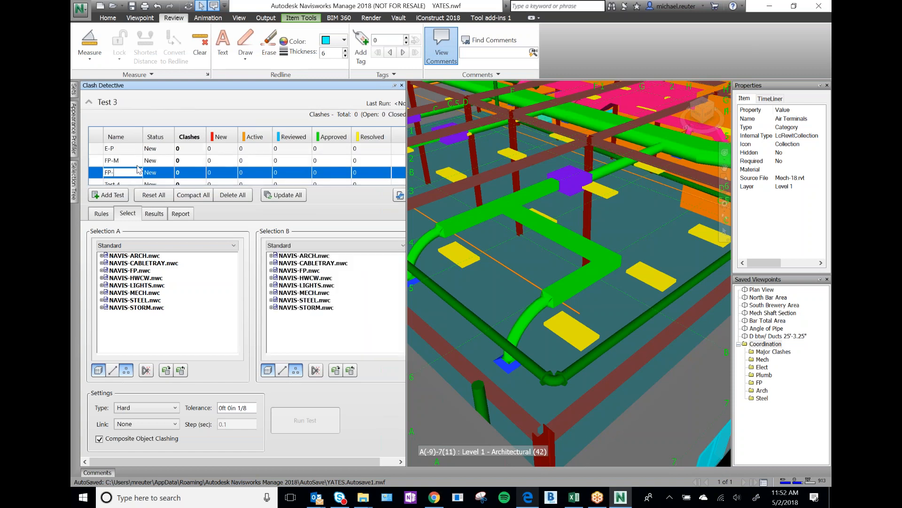
text(P-P)
key(Return)
key(Down)
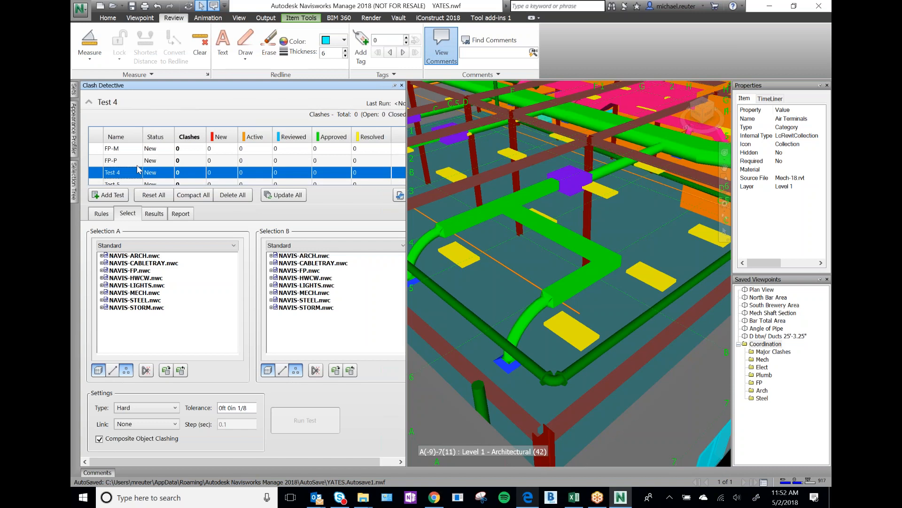
text(M-P)
key(Return)
Delete the surplus clash tests Test 5, Test 6, Test 7 and Test 8
key(Down)
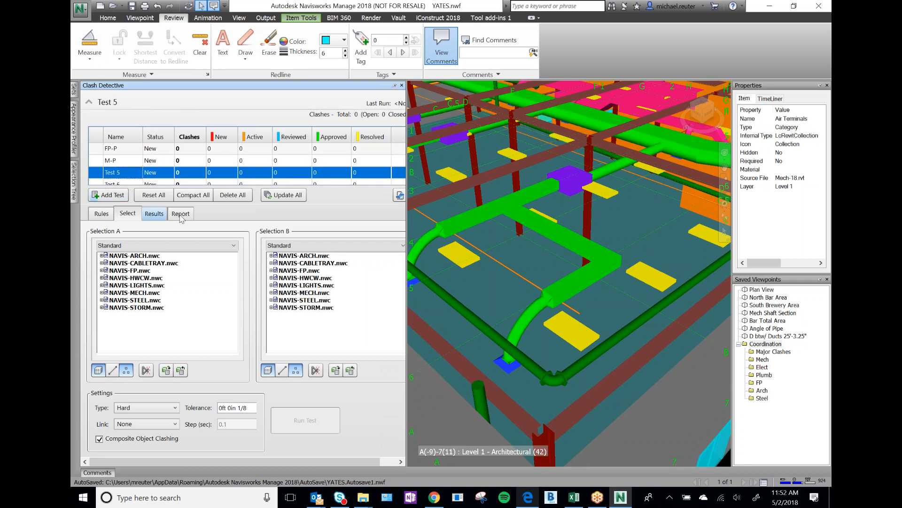
right_click(113, 173)
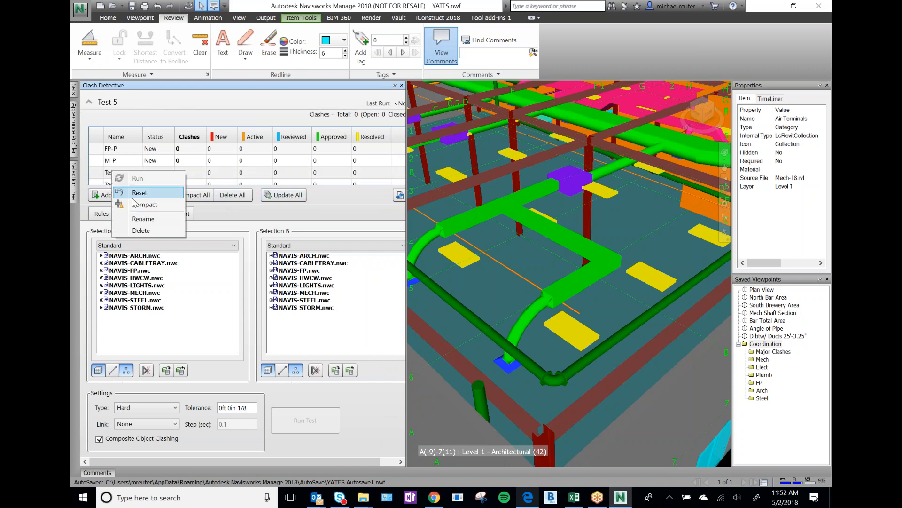
click(141, 230)
right_click(116, 174)
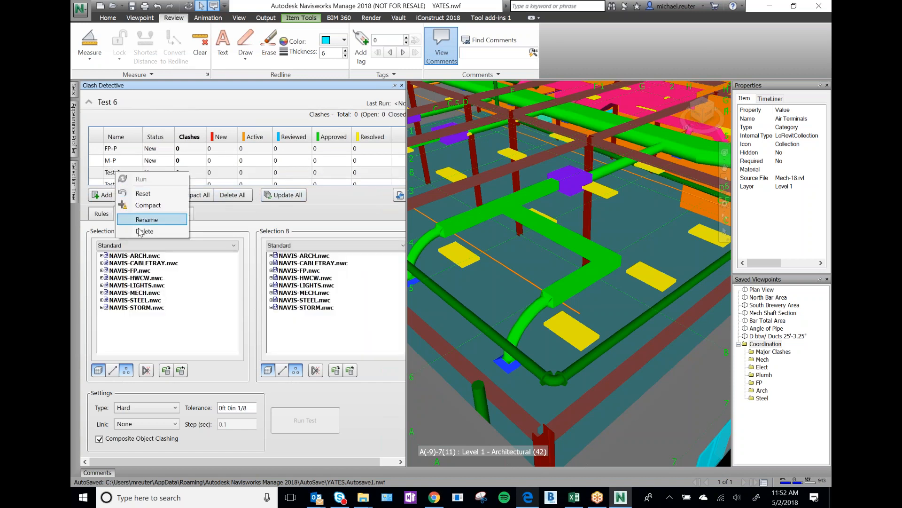
click(144, 233)
right_click(119, 177)
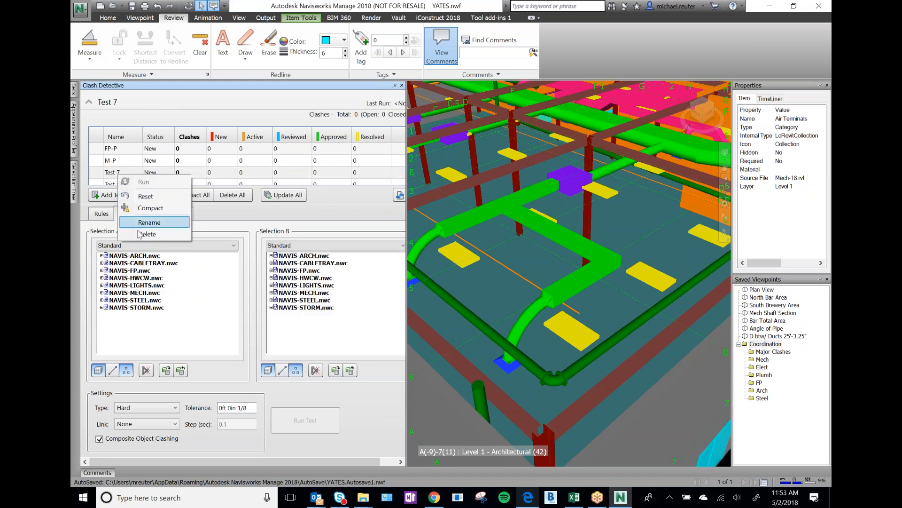
click(141, 233)
right_click(114, 176)
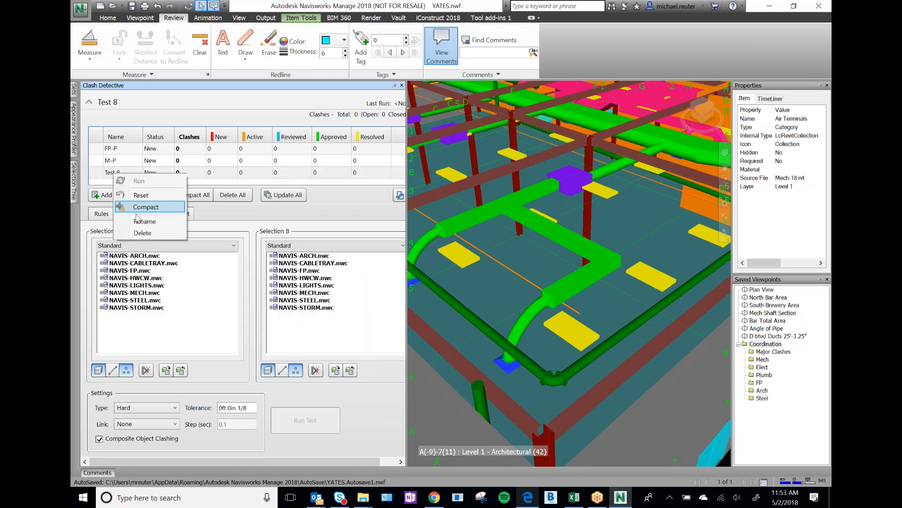
click(141, 232)
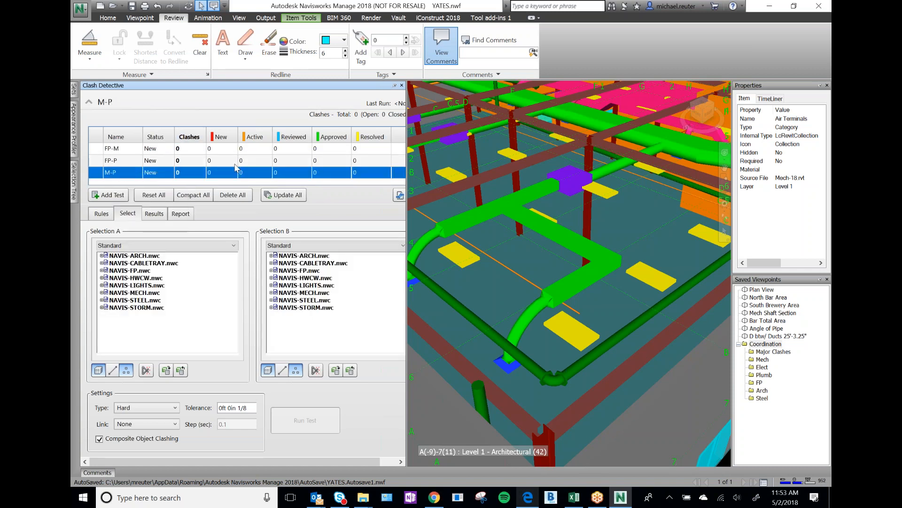
Enlarge the clash test list and review the discipline-pair tests from A-Steel to M-P
scroll(237, 169, up, 5)
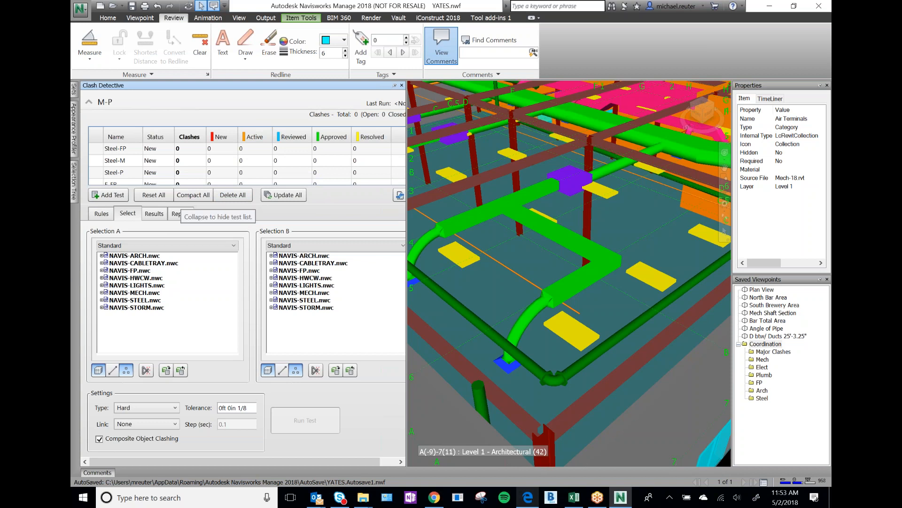
drag(252, 205, 247, 341)
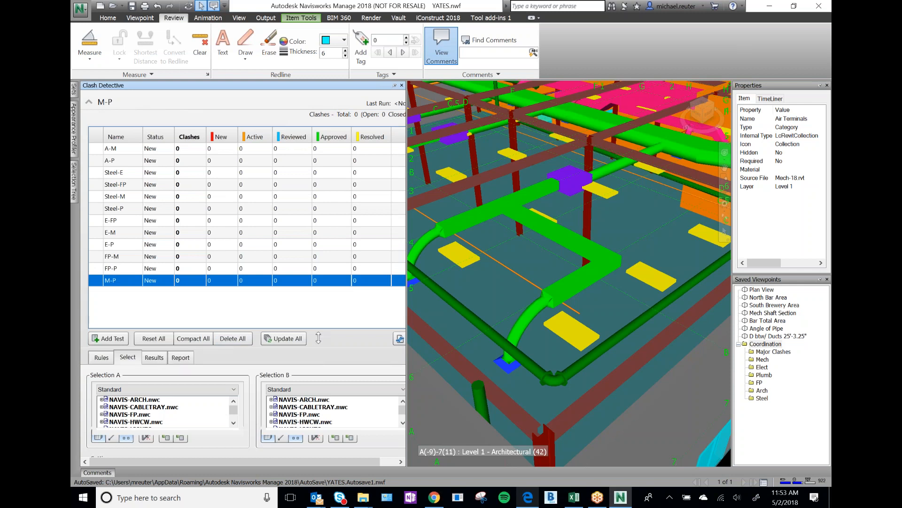
drag(318, 338, 319, 319)
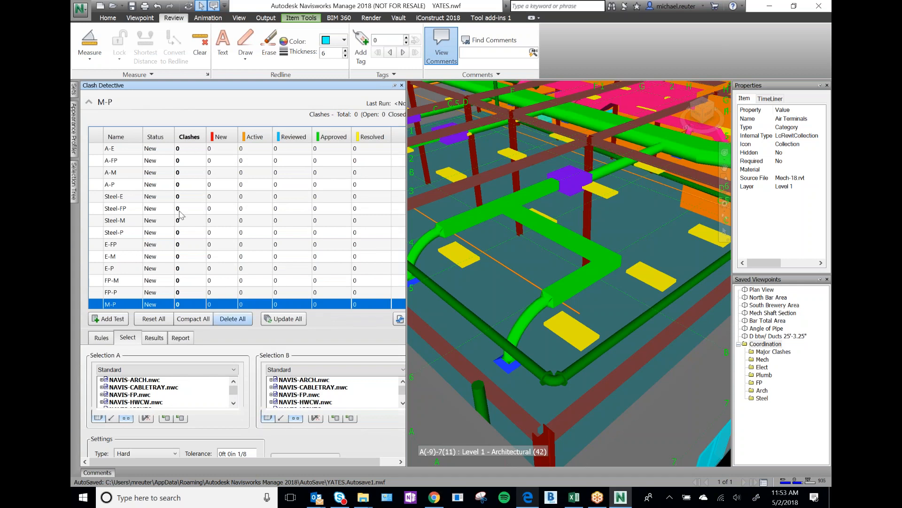
scroll(120, 157, down, 1)
scroll(120, 158, up, 2)
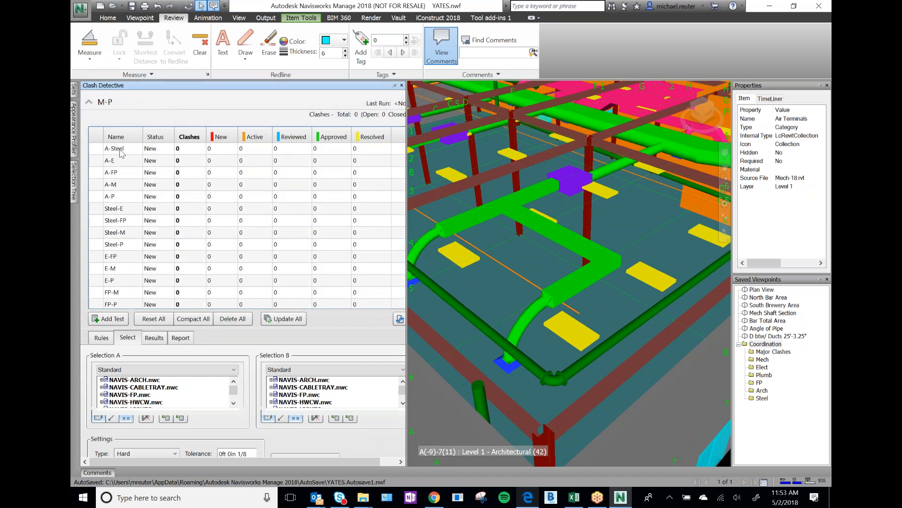
scroll(121, 152, down, 2)
scroll(139, 221, up, 2)
scroll(150, 202, down, 2)
scroll(148, 202, up, 2)
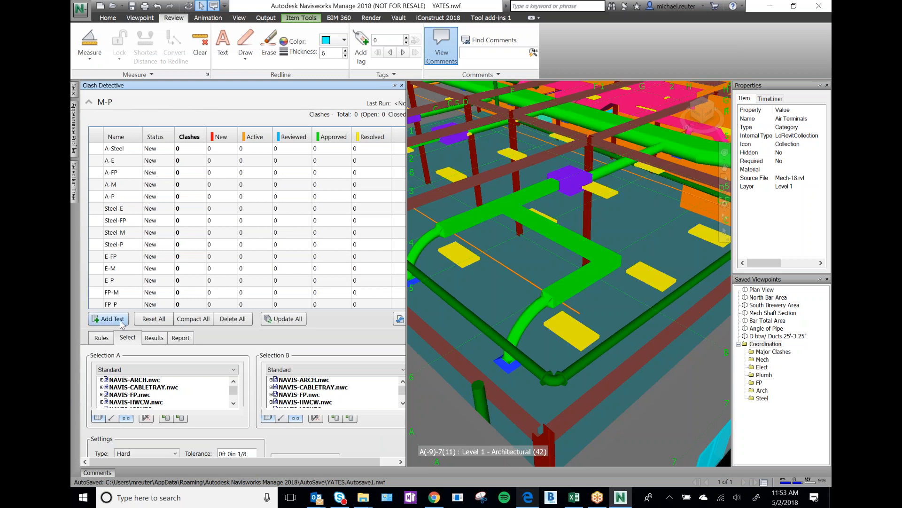
click(89, 102)
click(88, 102)
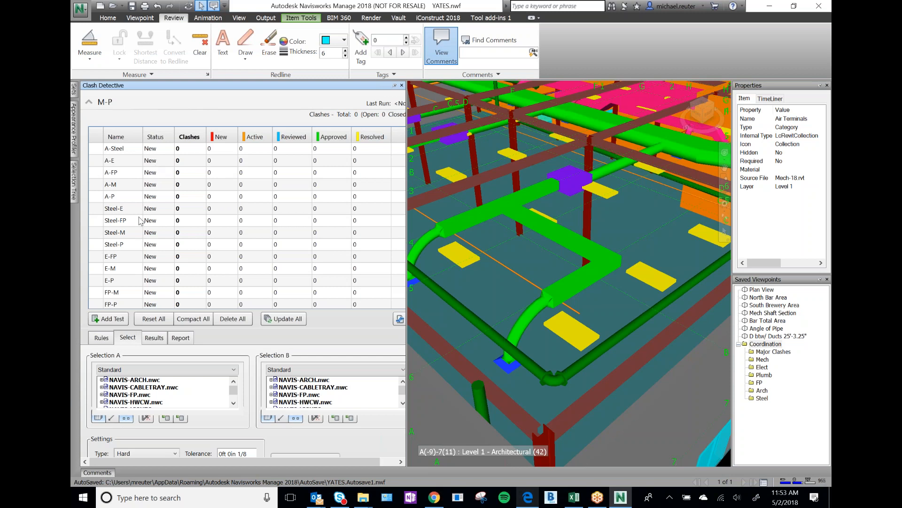
scroll(117, 269, down, 1)
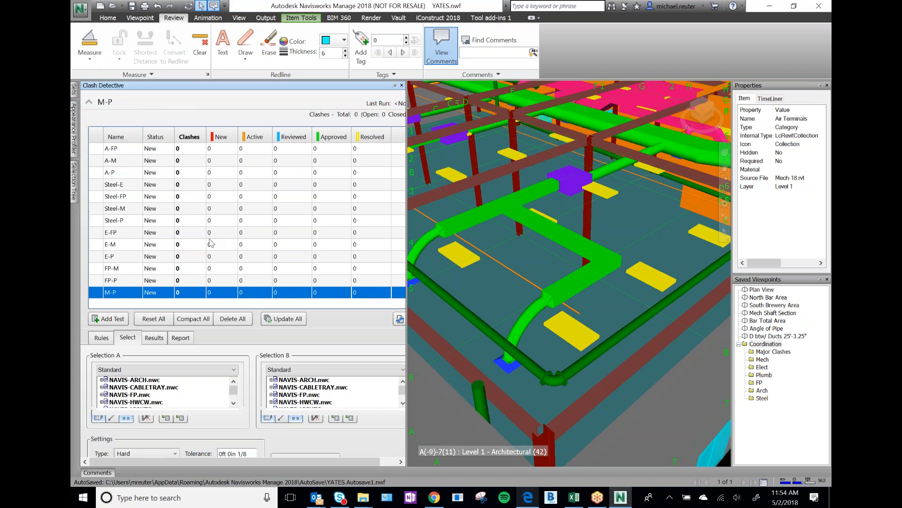
scroll(138, 178, up, 1)
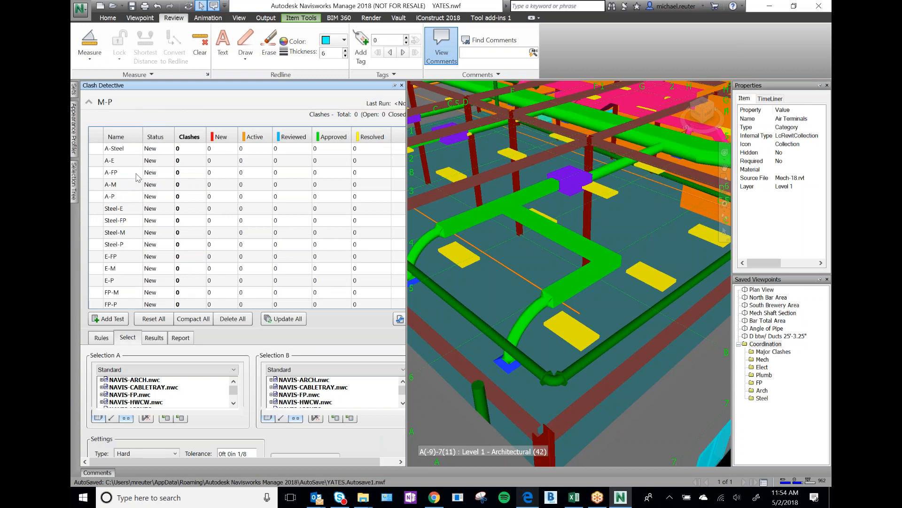
Set the A-Steel test to check NAVIS-ARCH.nwc as Selection A against NAVIS-STEEL.nwc as Selection B, shortening the test list to show the full selection trees
click(119, 149)
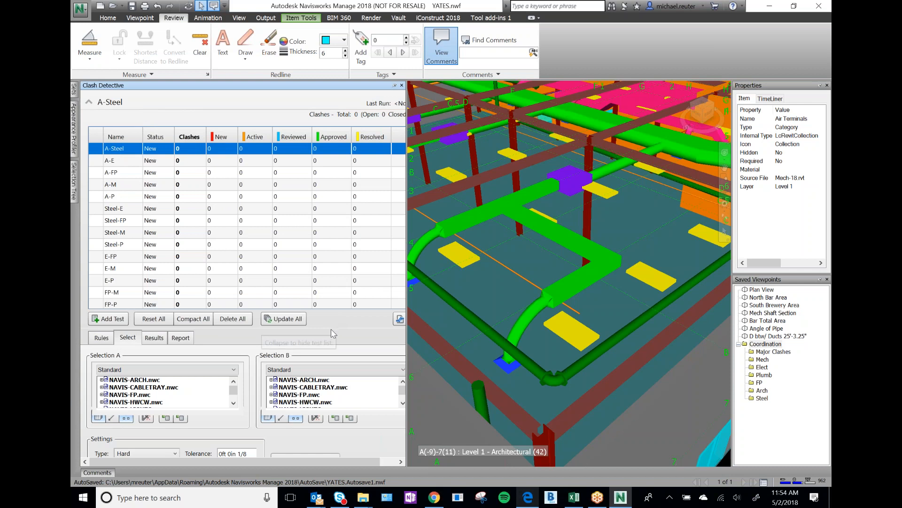
drag(338, 310, 338, 228)
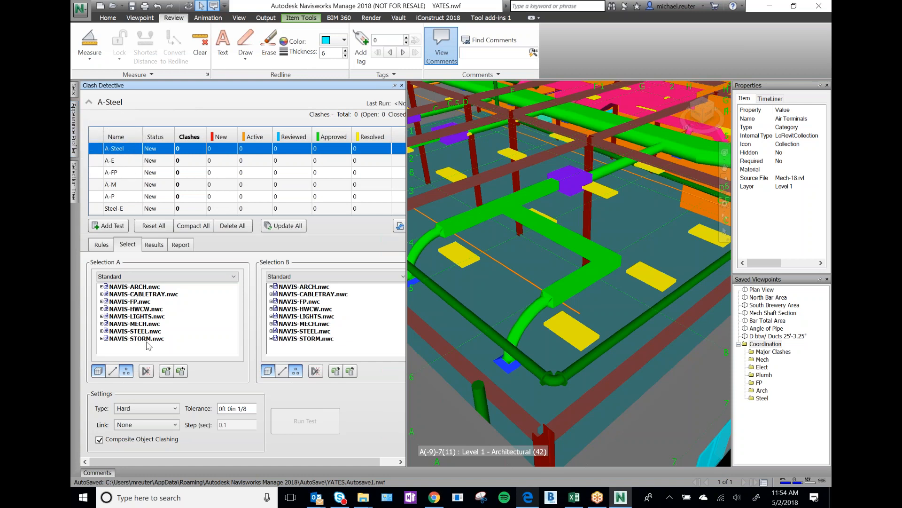
click(144, 287)
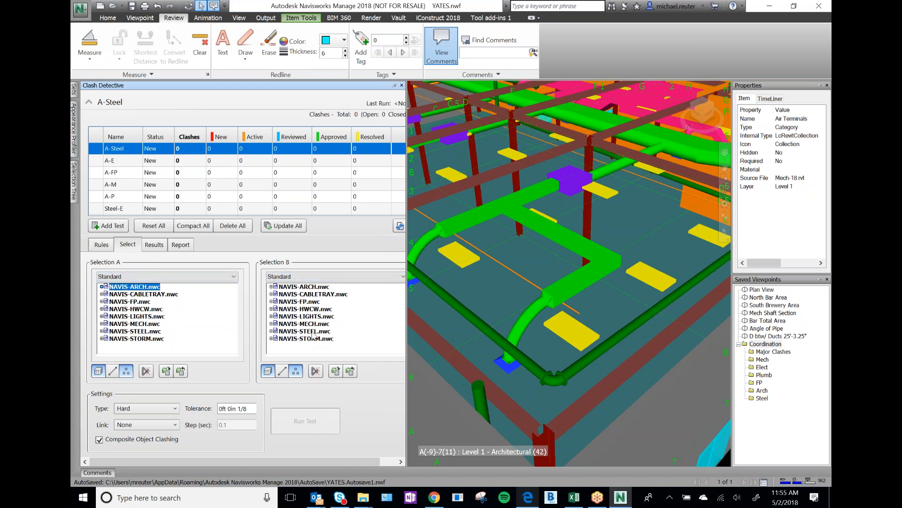
click(314, 334)
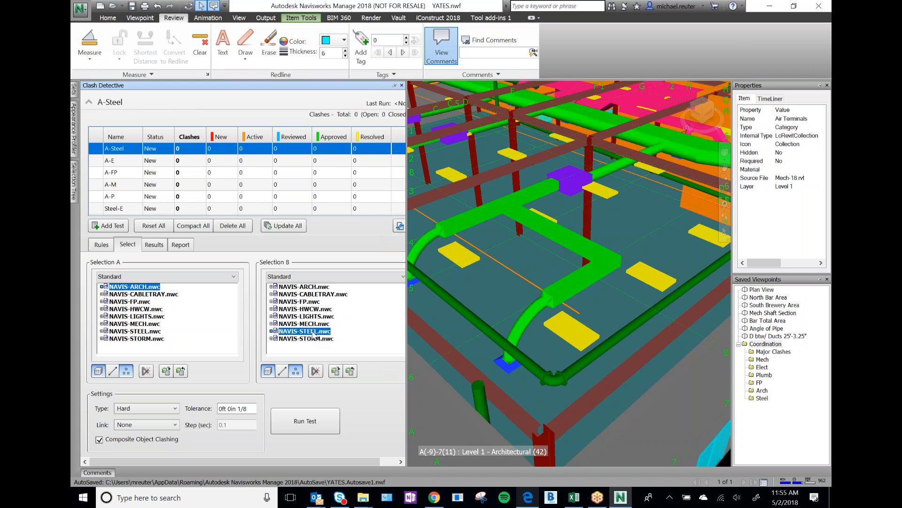
Set the A-E test to check NAVIS-ARCH.nwc as Selection A against both NAVIS-CABLETRAY.nwc and NAVIS-LIGHTS.nwc as Selection B
click(114, 162)
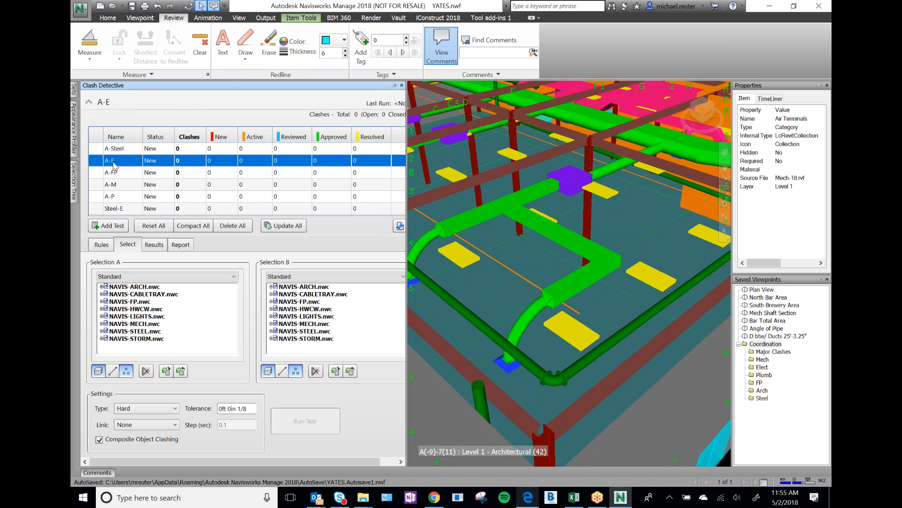
click(132, 286)
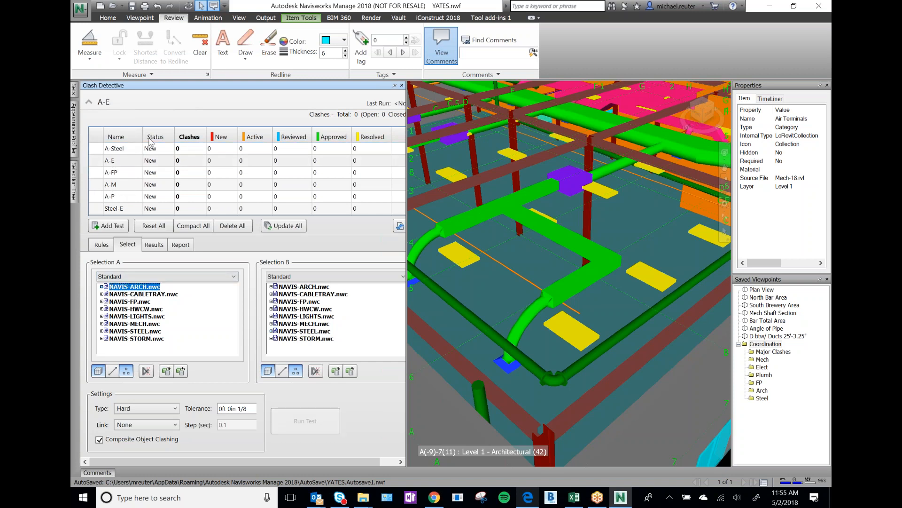
click(314, 296)
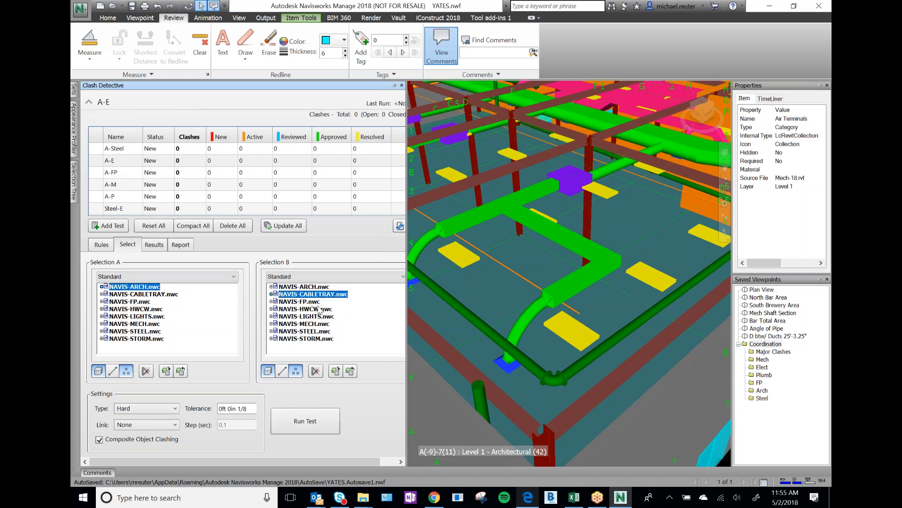
ctrl+click(306, 316)
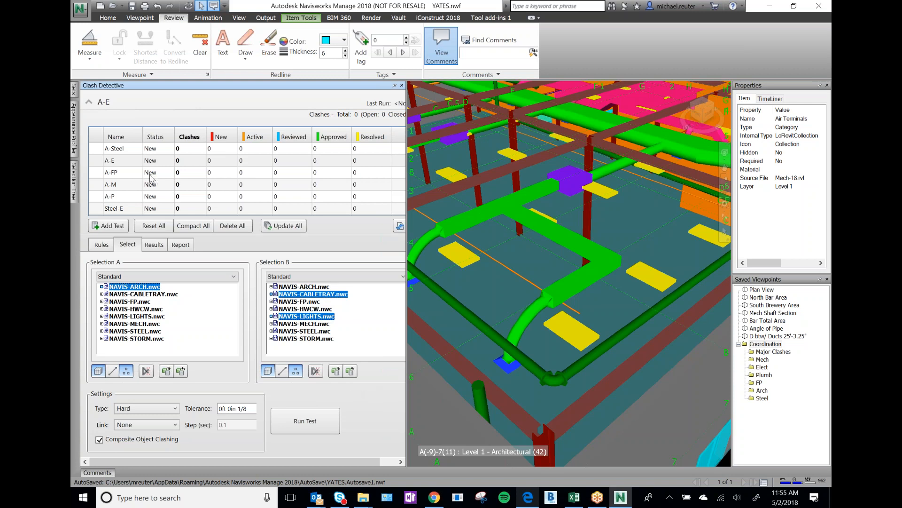
Set the A-FP test to check NAVIS-ARCH.nwc as Selection A against NAVIS-FP.nwc as Selection B
click(116, 174)
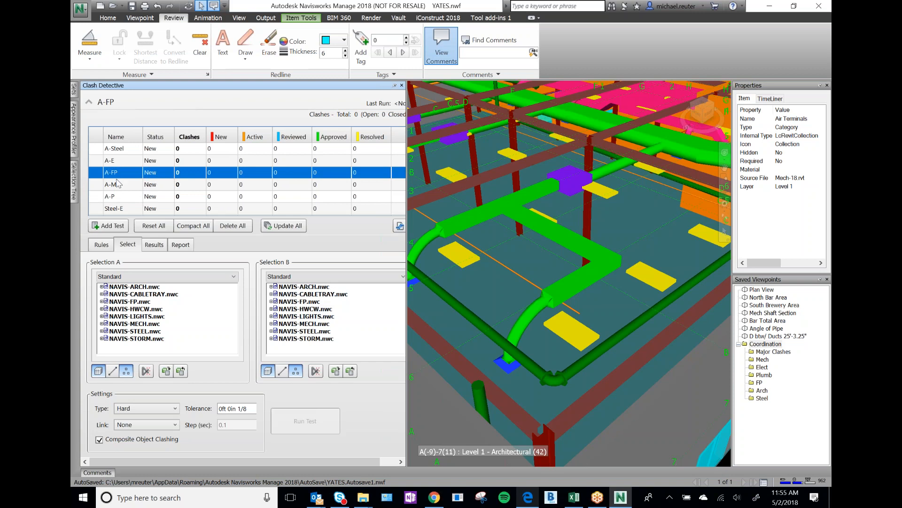
click(137, 286)
click(308, 301)
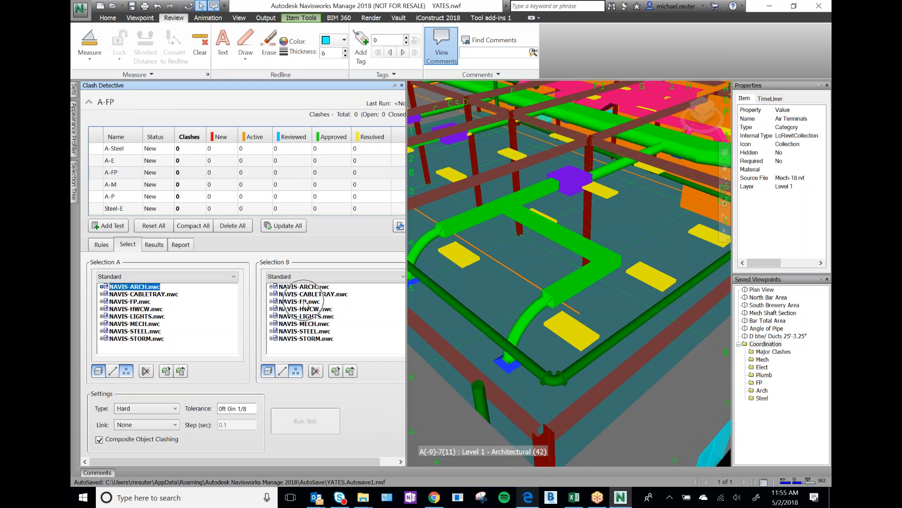
Set the A-M test to check NAVIS-ARCH.nwc as Selection A against NAVIS-MECH.nwc as Selection B
click(116, 188)
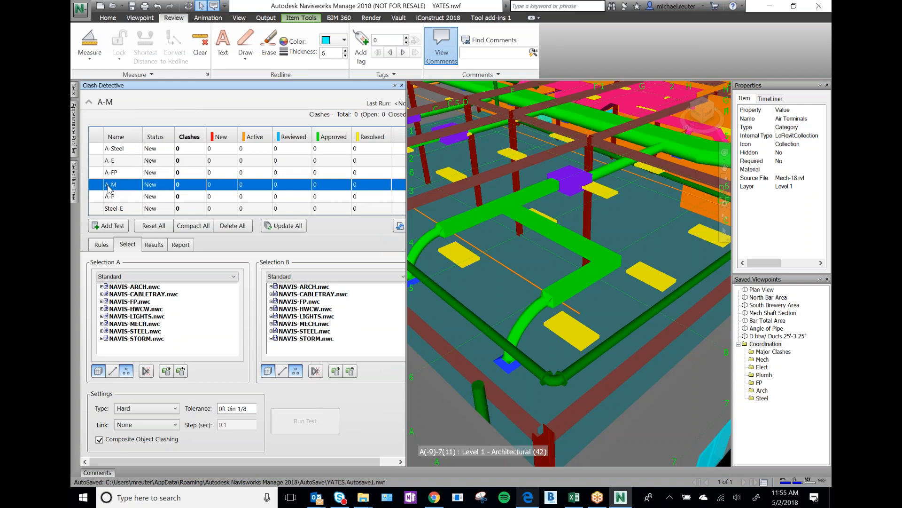
click(144, 287)
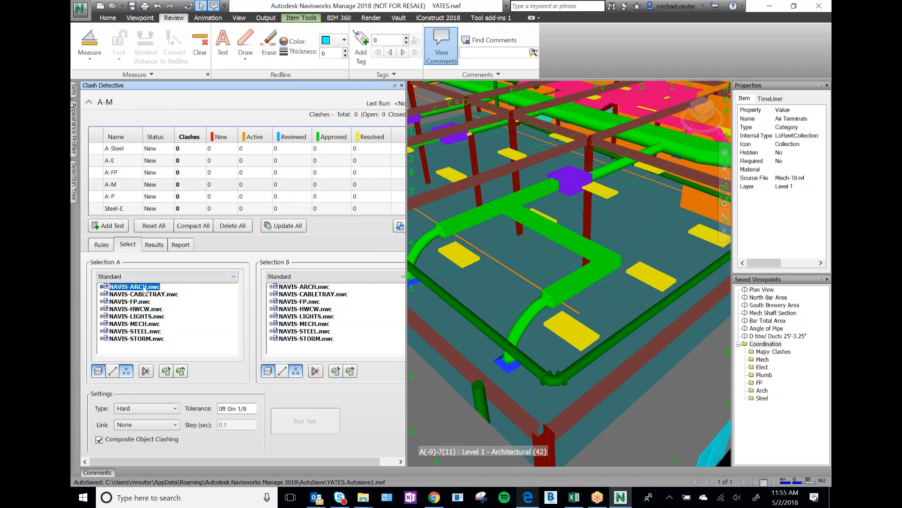
click(313, 326)
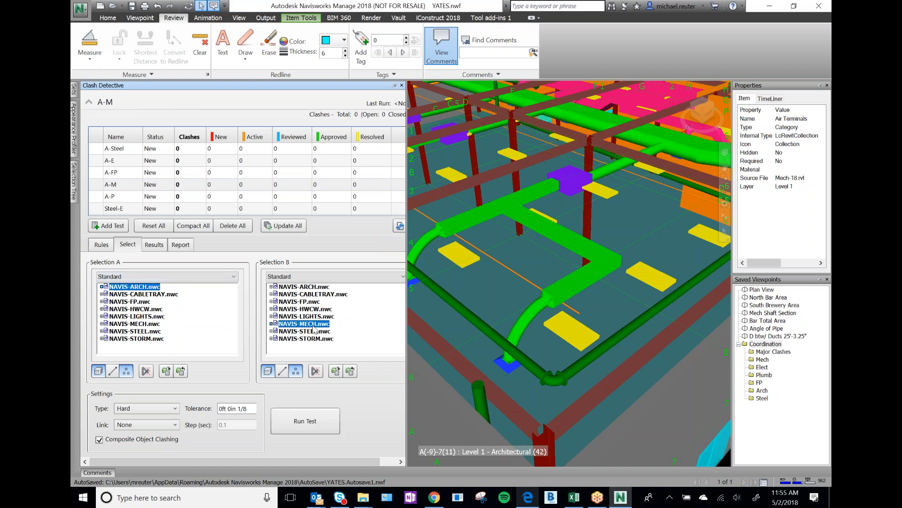
Set the A-P test to check NAVIS-ARCH.nwc as Selection A against both NAVIS-STORM.nwc and NAVIS-HWCW.nwc as Selection B
click(111, 197)
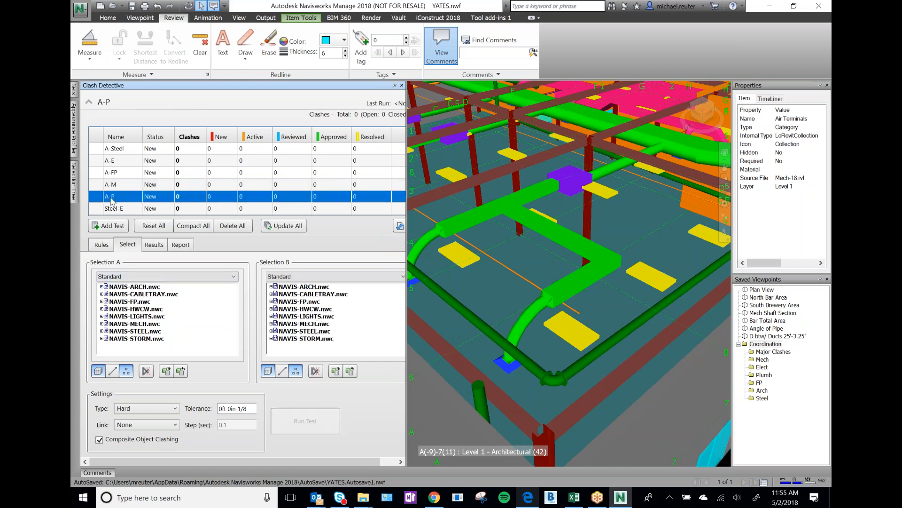
click(139, 287)
click(310, 338)
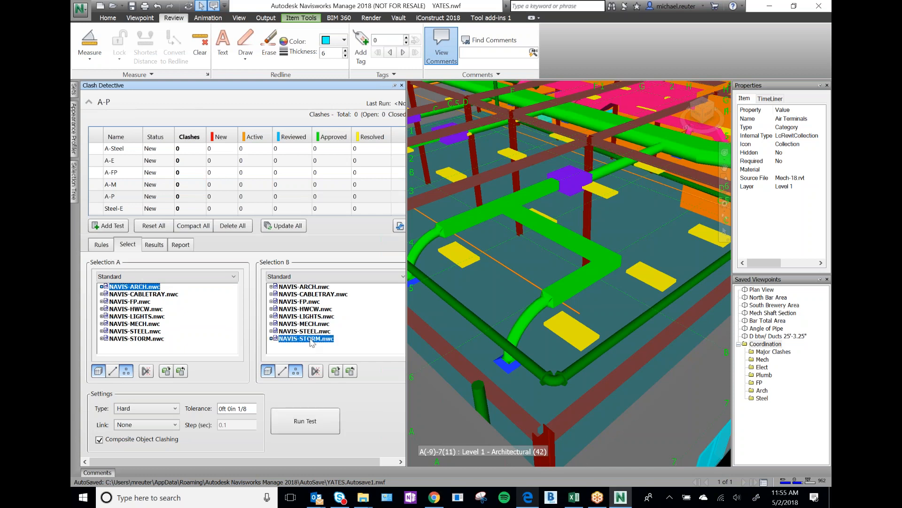
ctrl+click(315, 309)
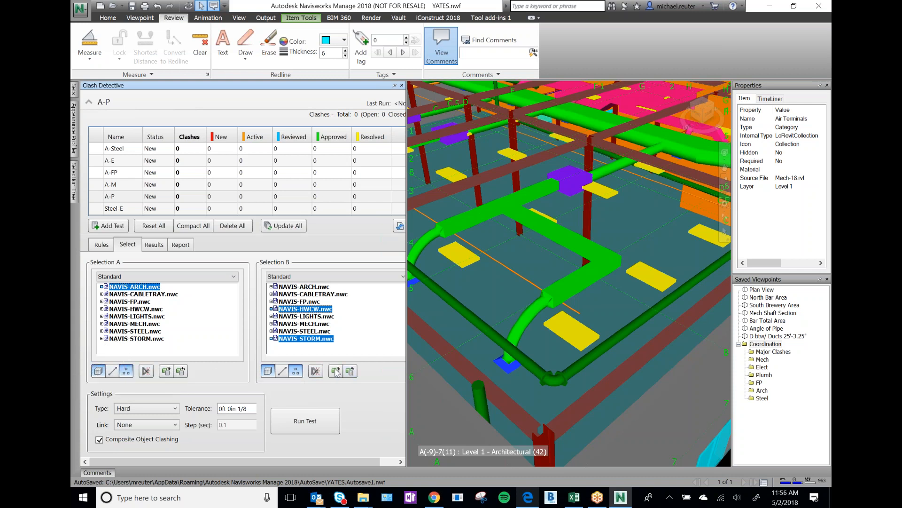
click(98, 372)
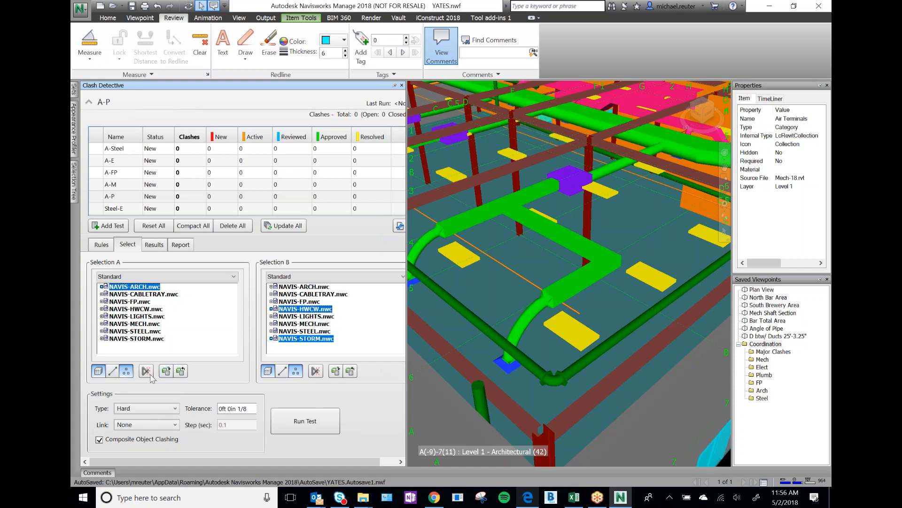
click(126, 371)
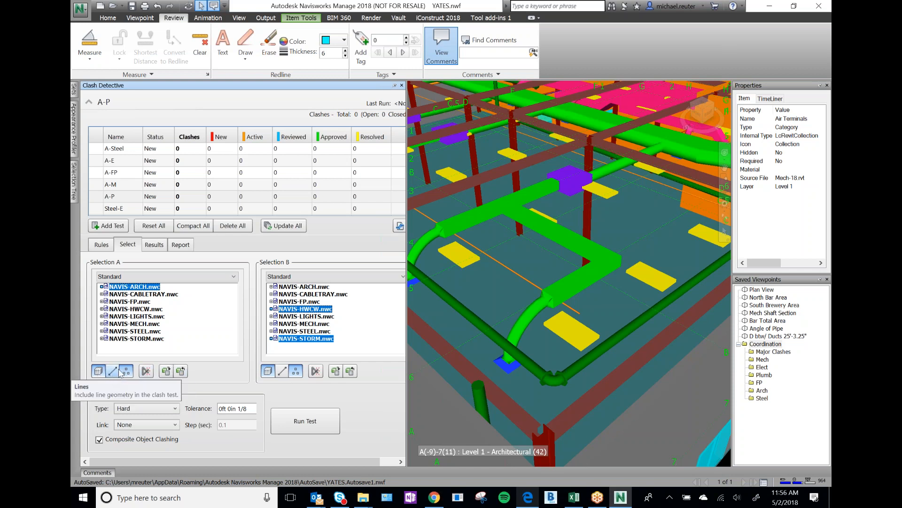
click(145, 370)
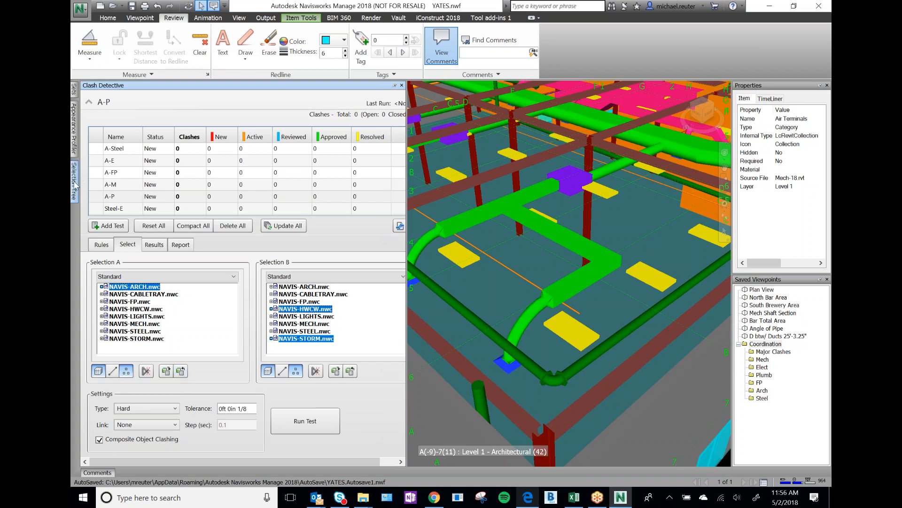
Select NAVIS-STEEL.nwc's Structural Columns and the Structural Framing of both roof levels without the foundations, and clear the selection
mouse_move(75, 185)
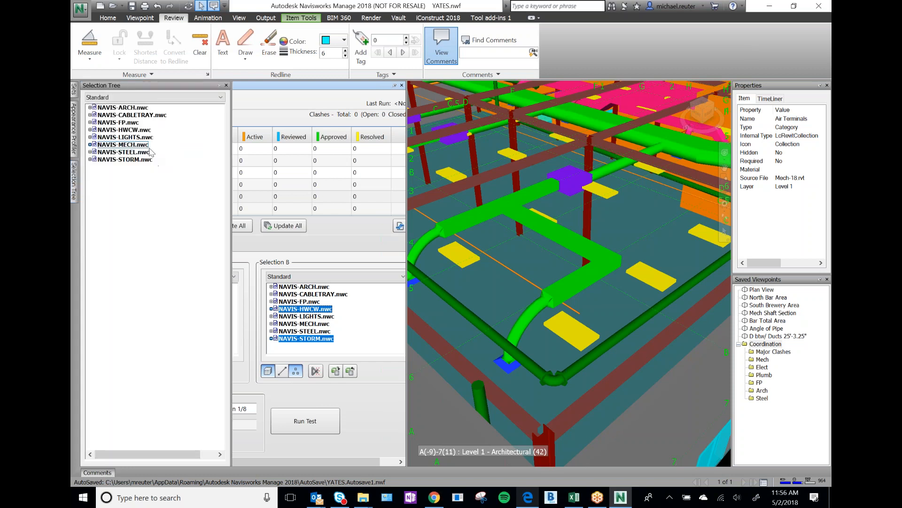
click(90, 152)
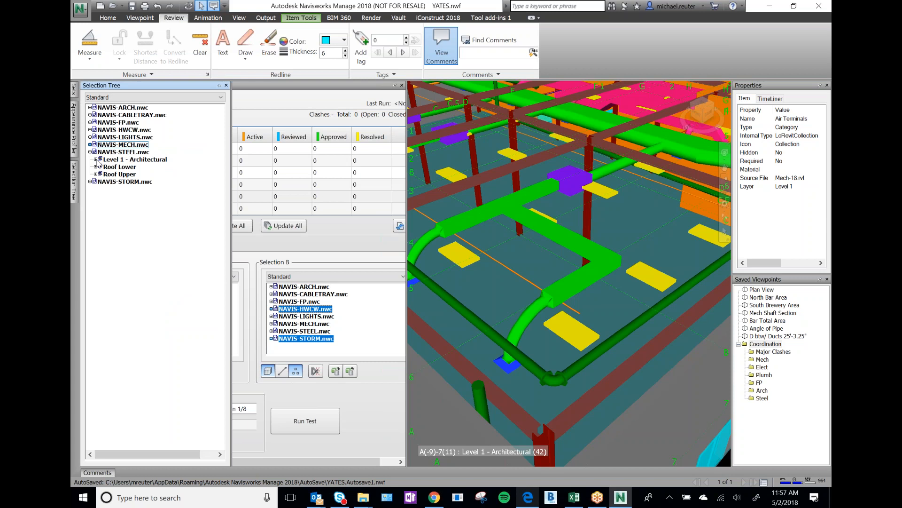
click(96, 159)
click(121, 168)
ctrl+click(120, 175)
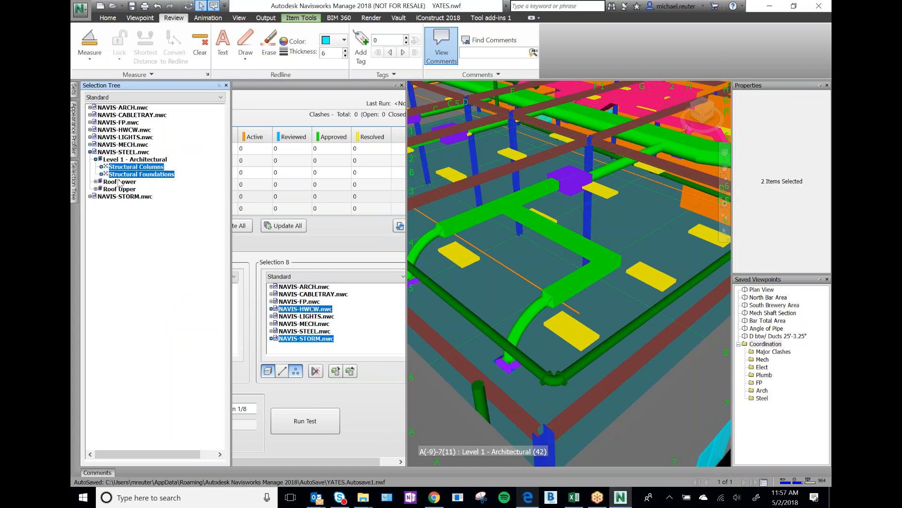
click(96, 181)
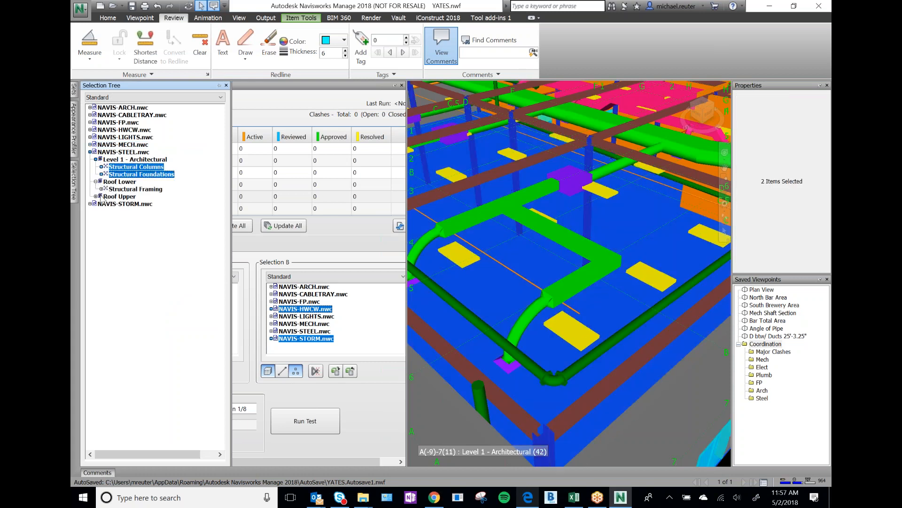
click(96, 196)
ctrl+click(135, 188)
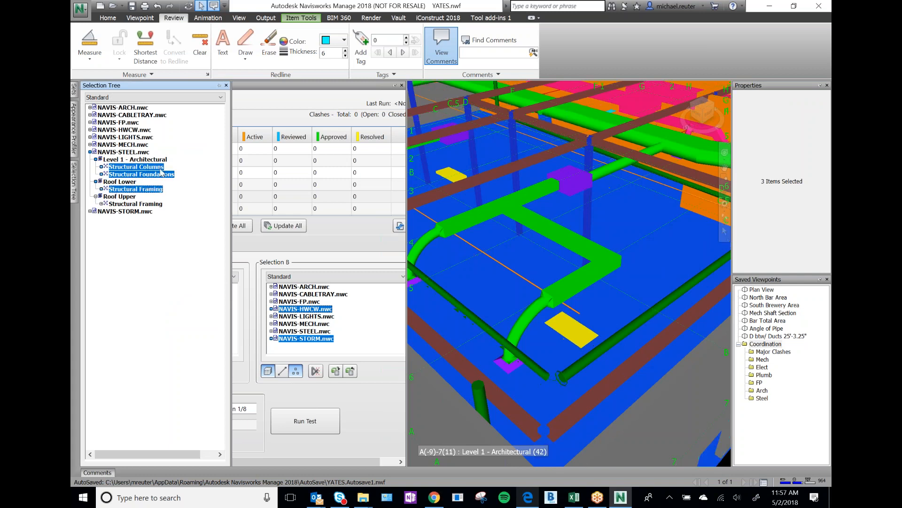
ctrl+click(141, 174)
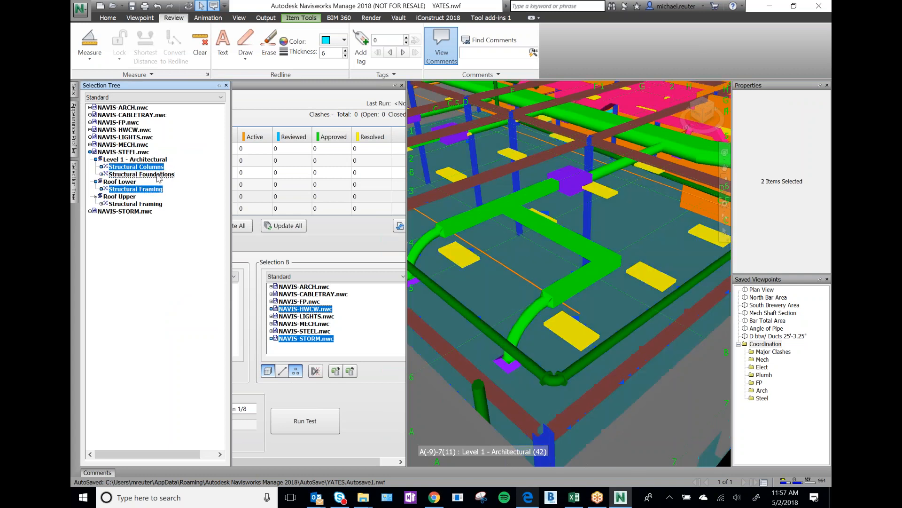
ctrl+click(134, 204)
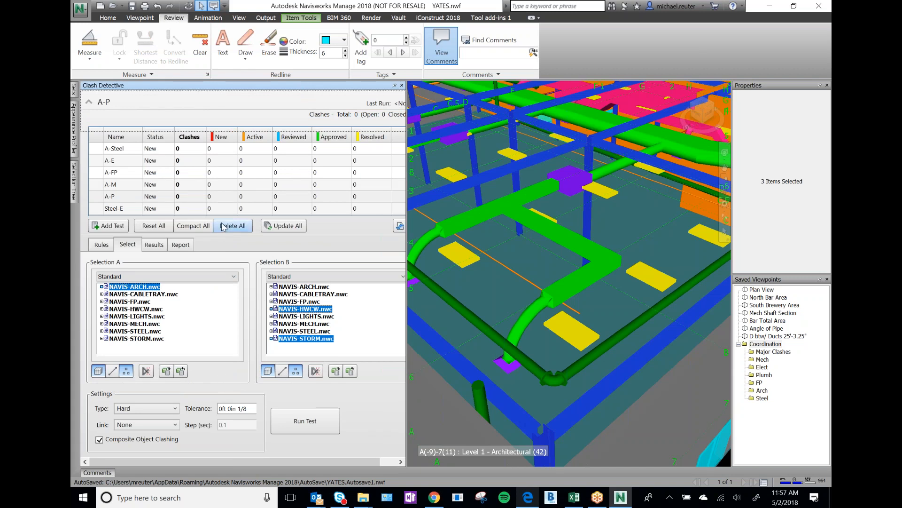
key(Escape)
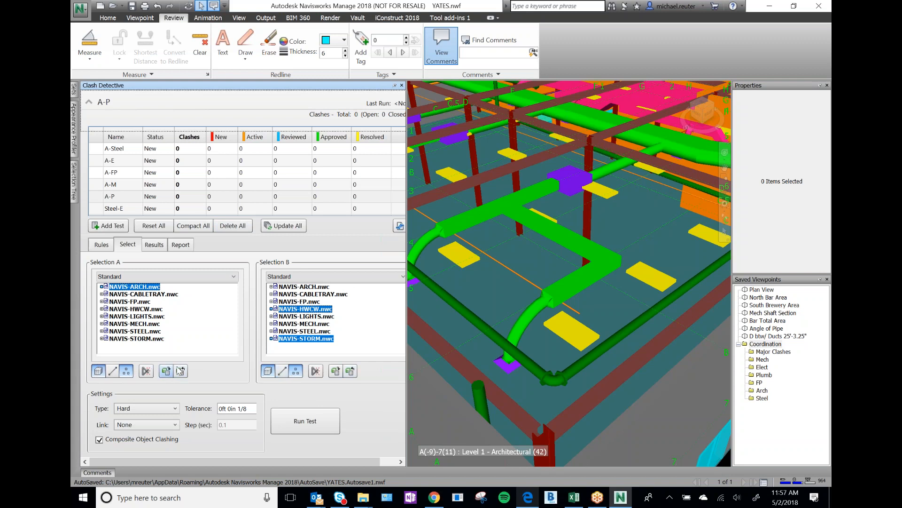
Try the Clearance type for the A-P clash test and return it to Hard
click(137, 413)
click(158, 403)
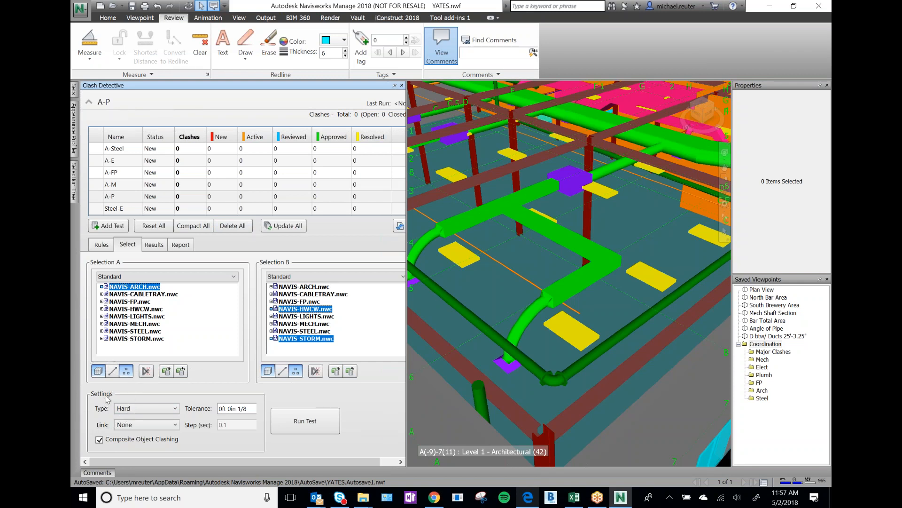
click(128, 411)
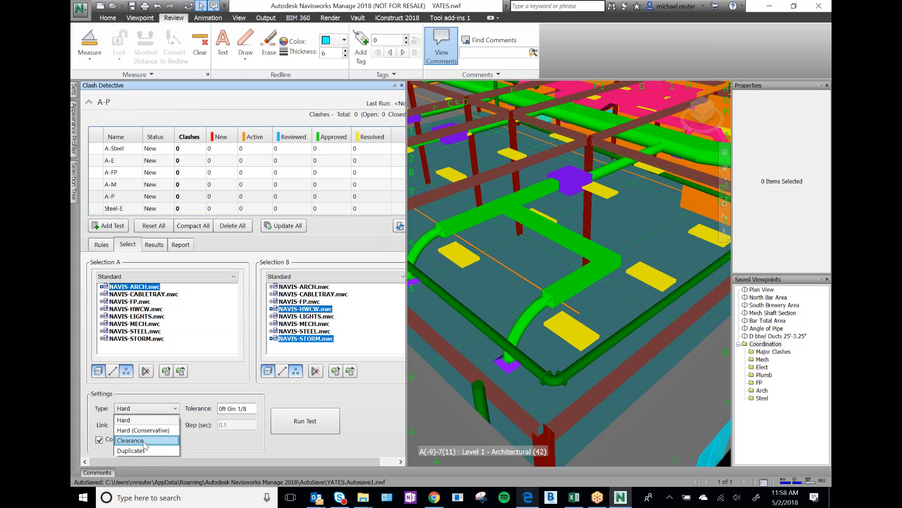
click(144, 440)
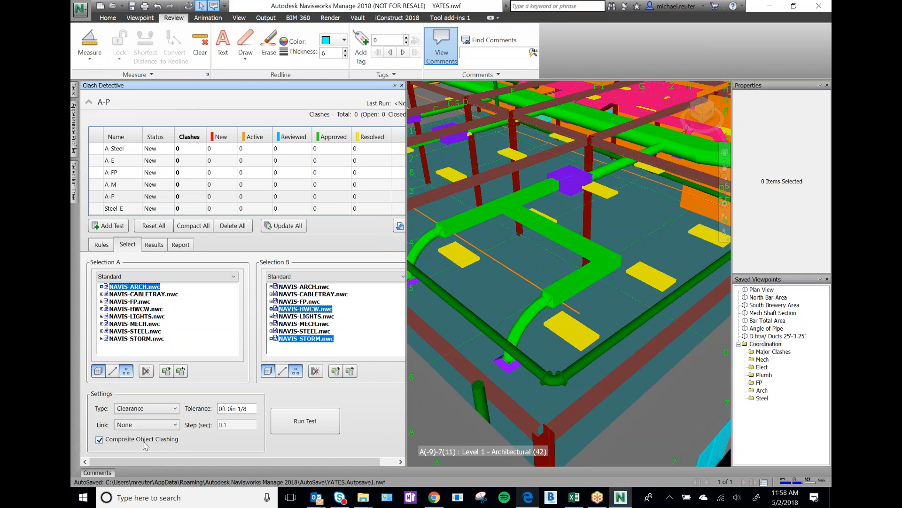
click(175, 409)
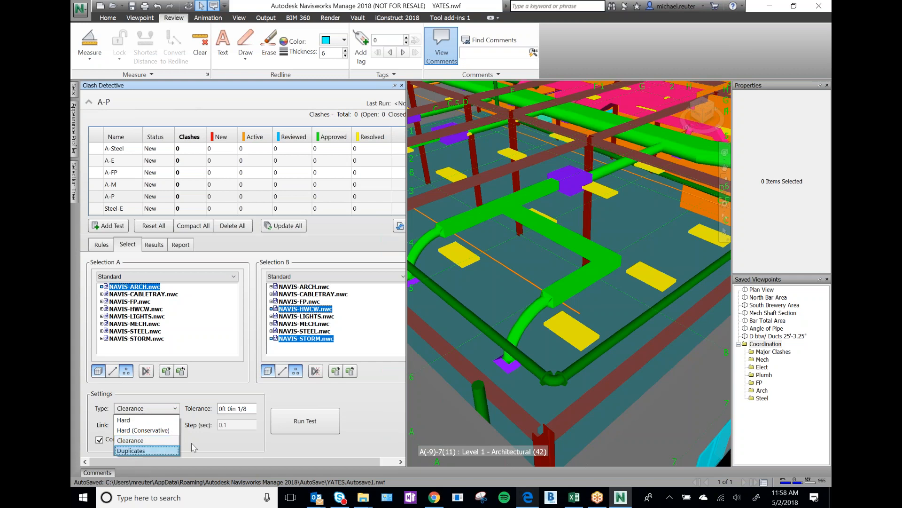
click(153, 442)
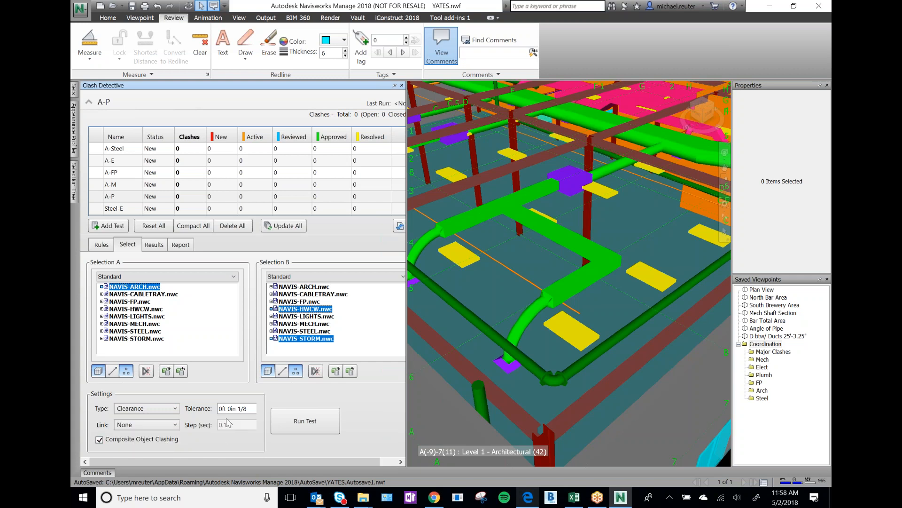
click(249, 408)
click(231, 409)
click(156, 409)
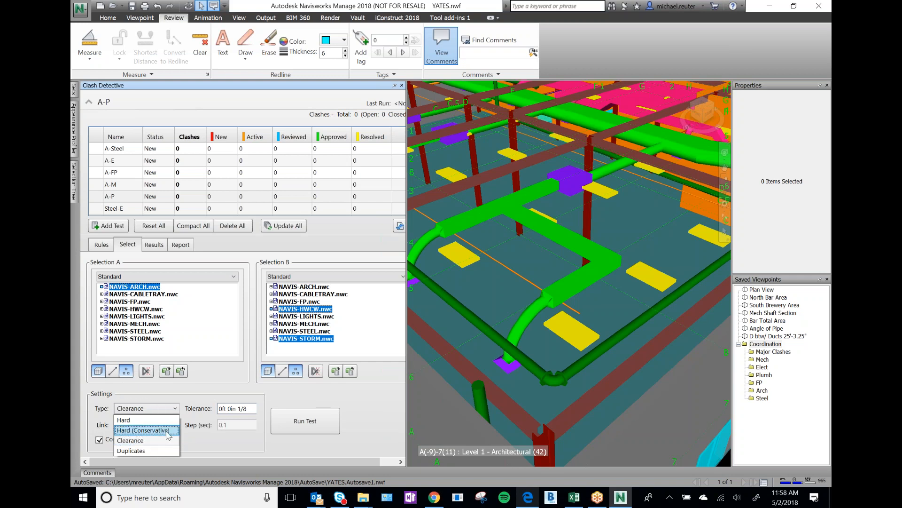
click(131, 421)
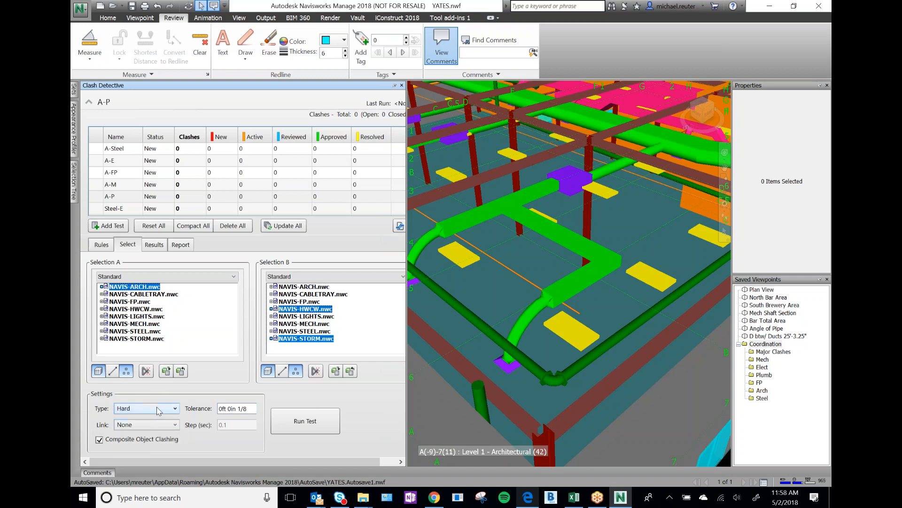
key(ctrl)
click(220, 409)
text(-)
key(ctrl)
key(ctrl)
mouse_move(552, 439)
click(546, 416)
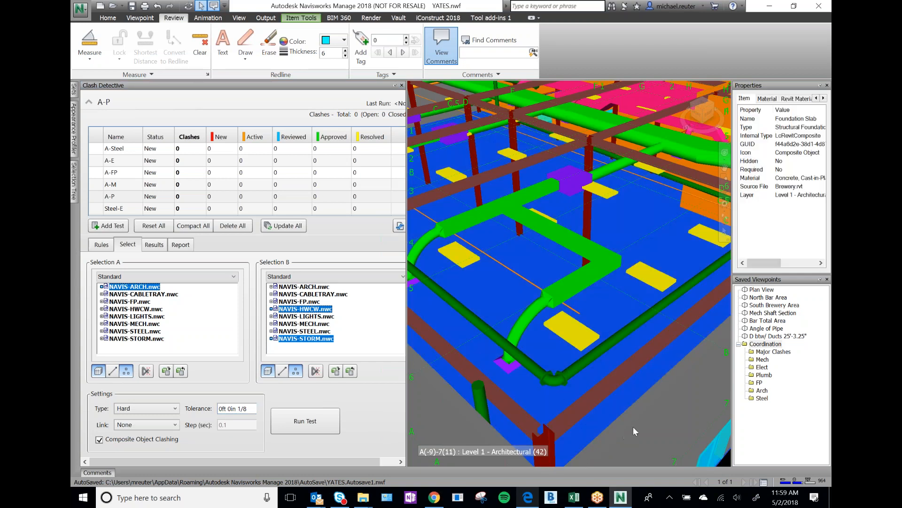
key(Escape)
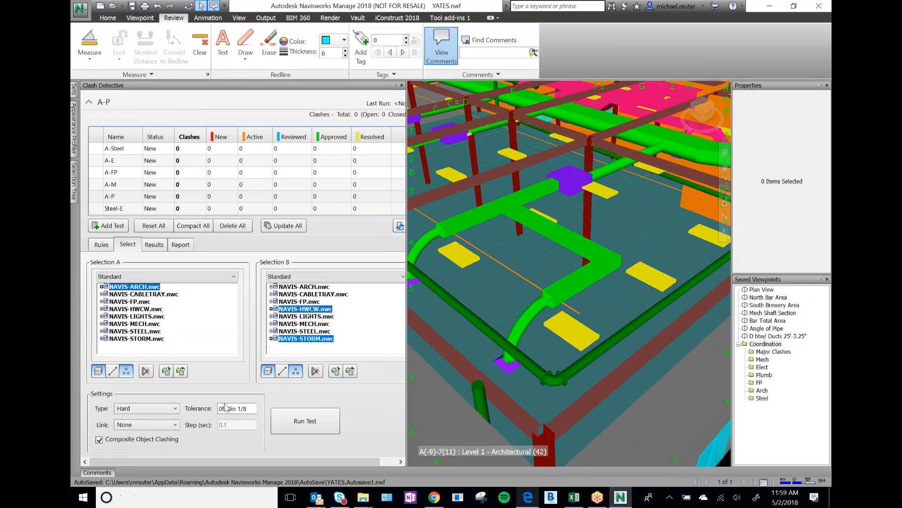
click(163, 425)
click(168, 426)
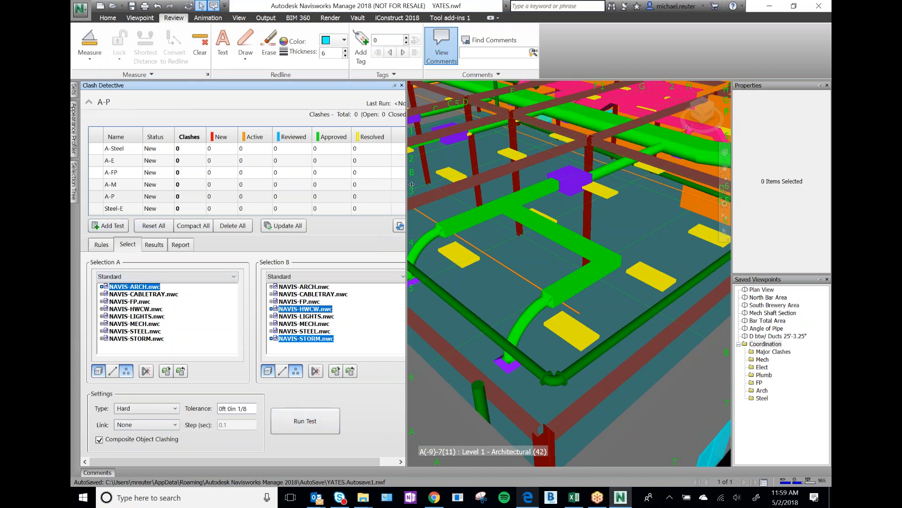
Widen the Clash Detective window and review the test list's columns from Name and Status through Resolved
drag(489, 185, 478, 185)
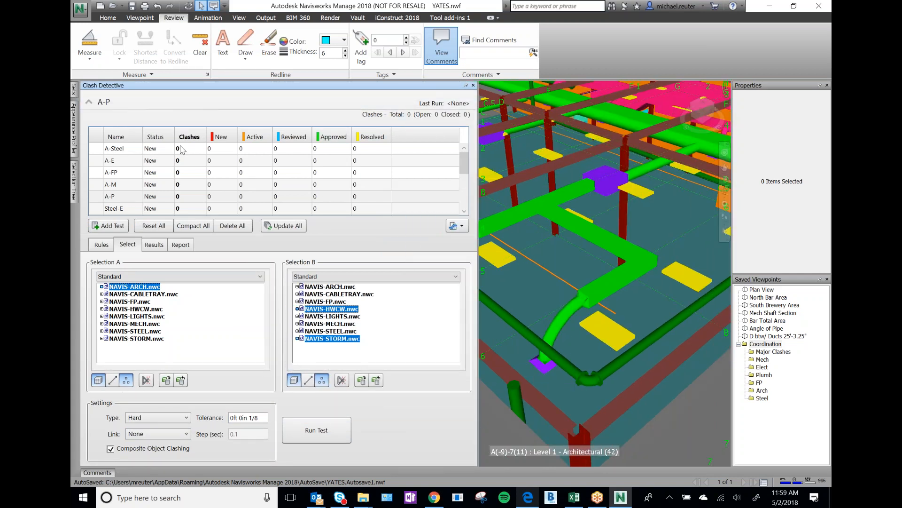
click(122, 138)
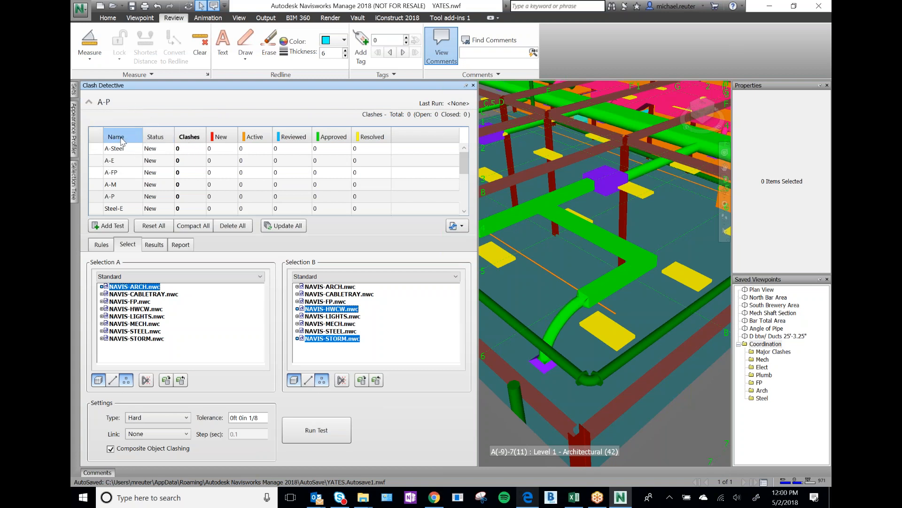
click(163, 137)
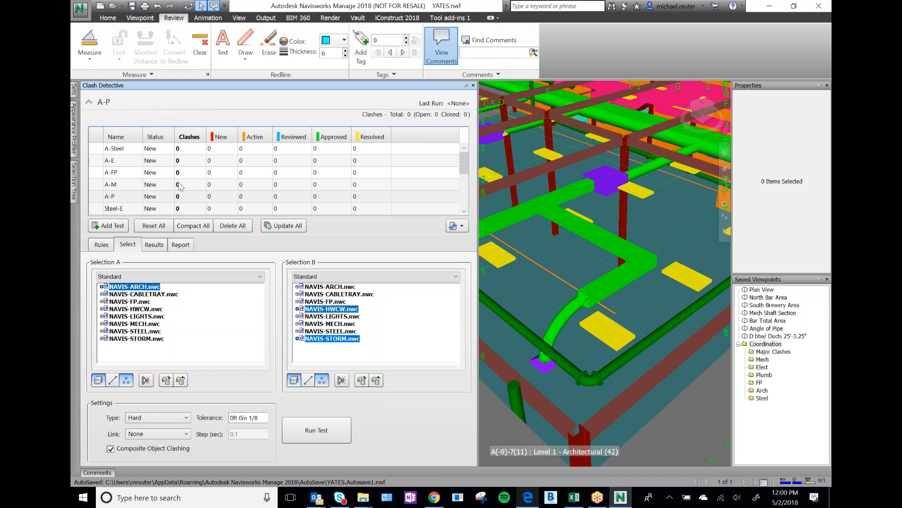
click(191, 137)
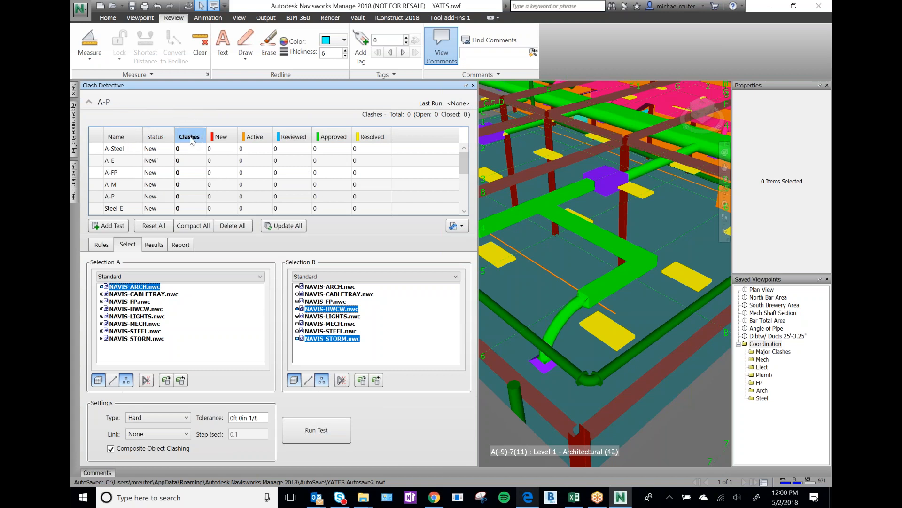
click(191, 138)
click(191, 138)
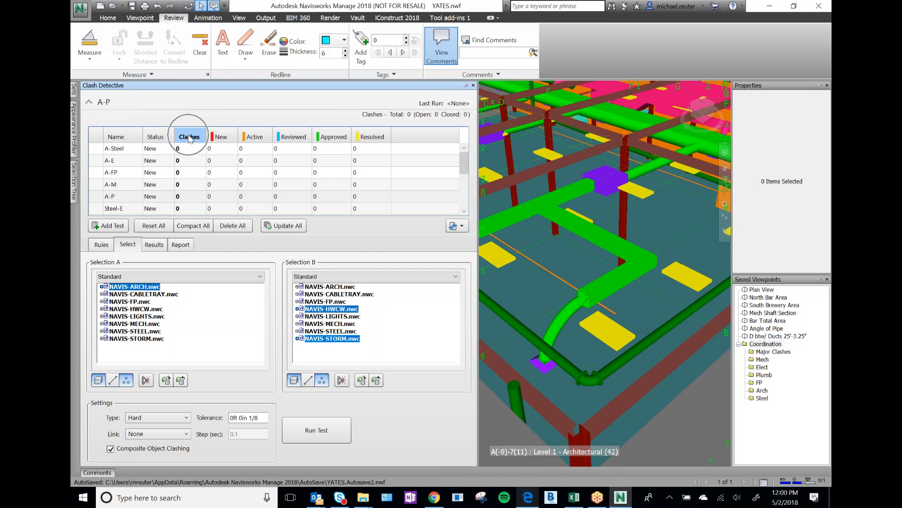
click(222, 138)
click(222, 138)
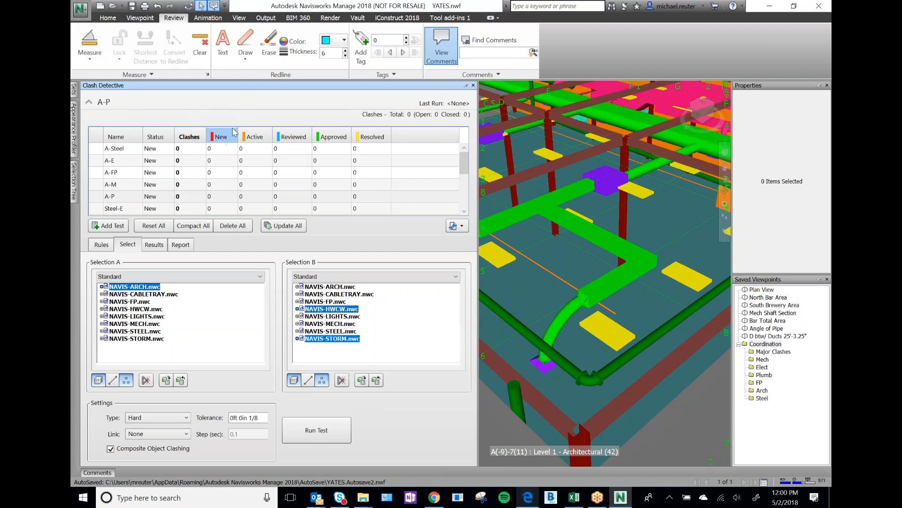
click(255, 138)
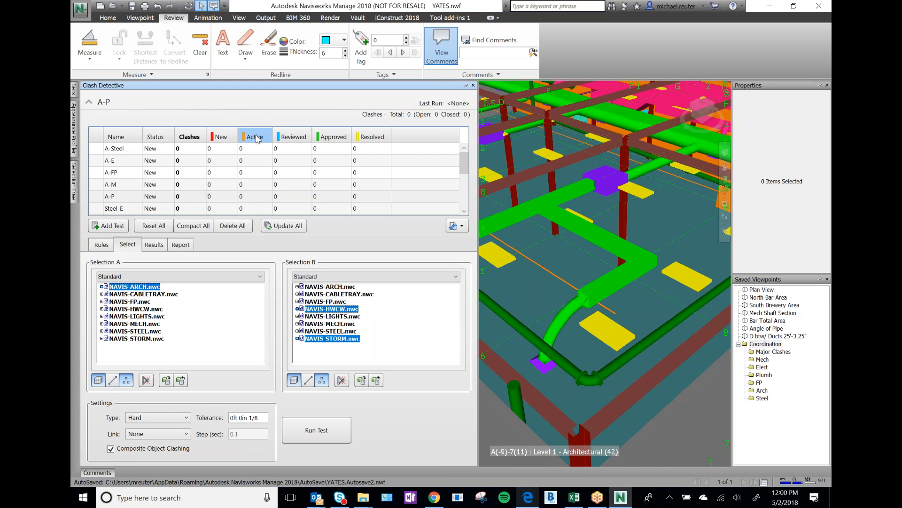
click(374, 137)
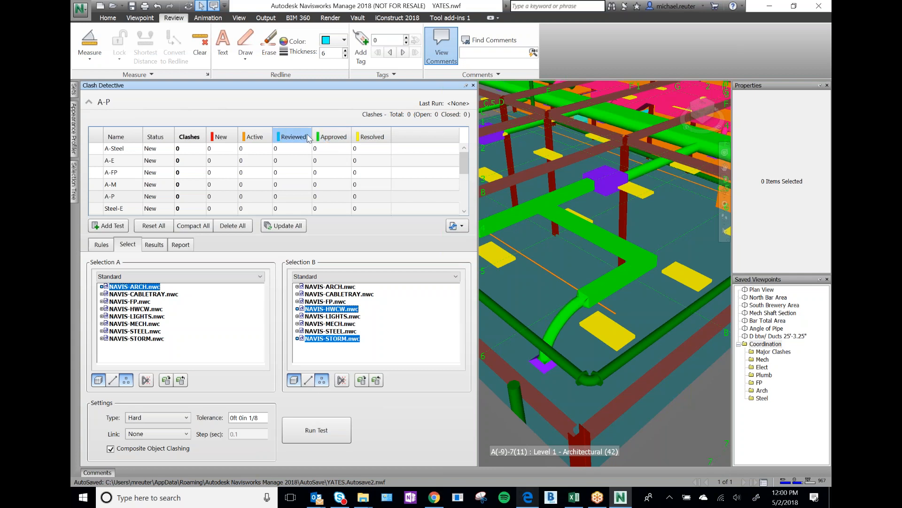
key(ctrl)
key(ctrl)
key(ctrl)
key(ctrl)
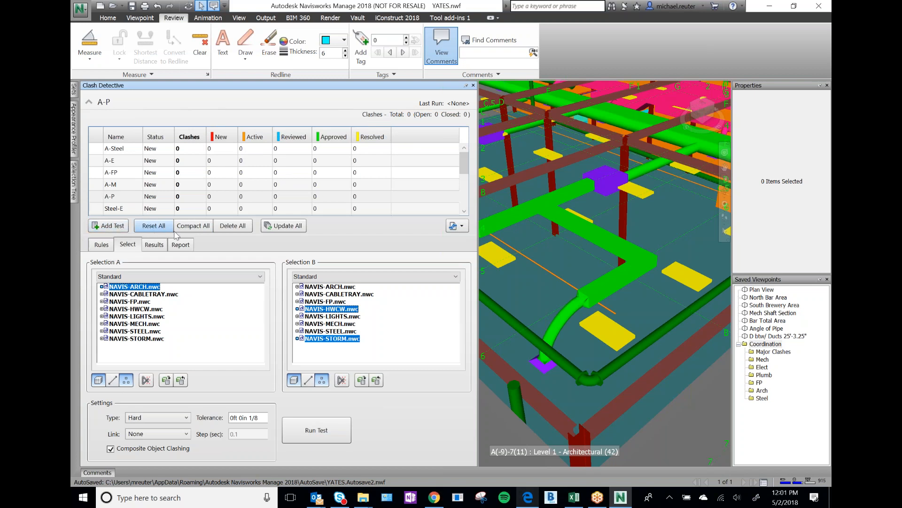
key(ctrl)
key(ctrl)
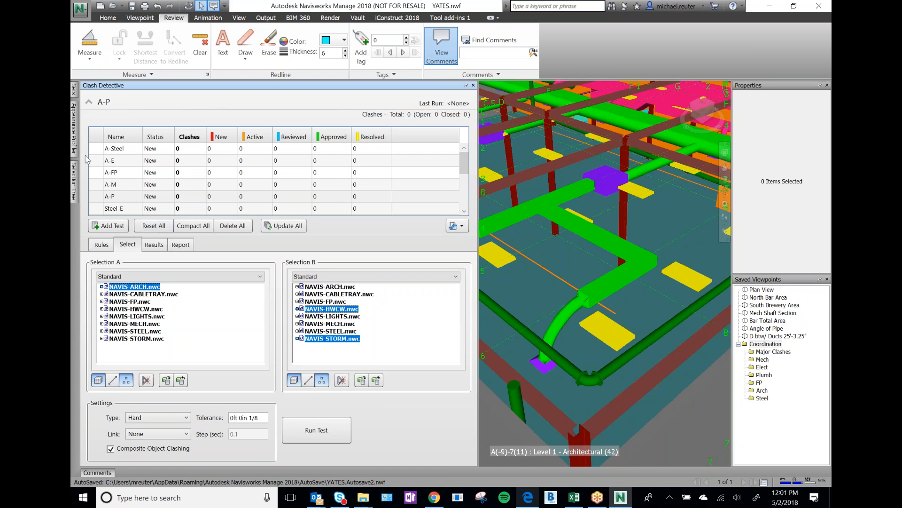
key(ctrl)
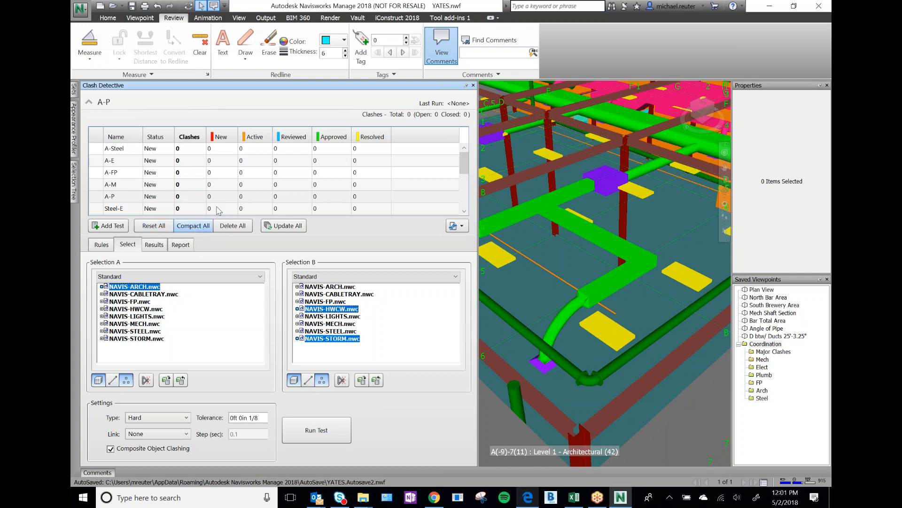
key(ctrl)
key(ctrl)
key(ctrl)
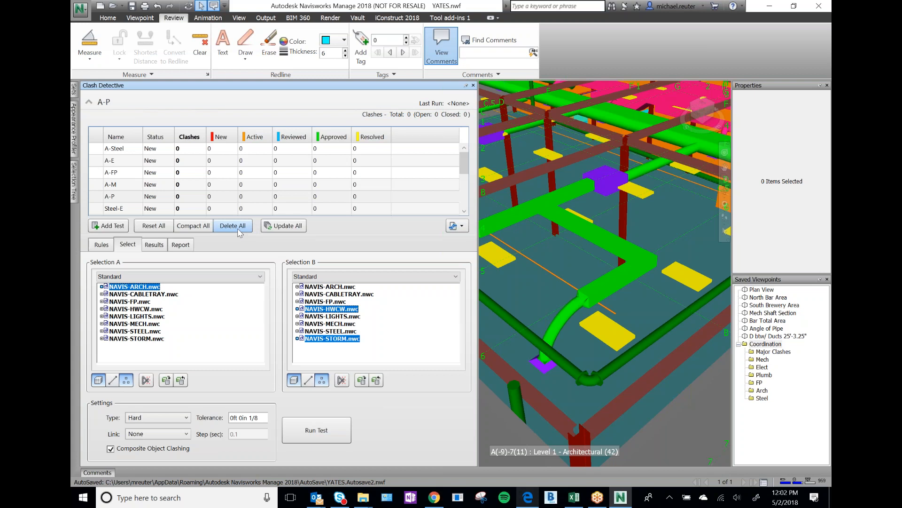
Compact all clash tests and save the YATES file
click(199, 228)
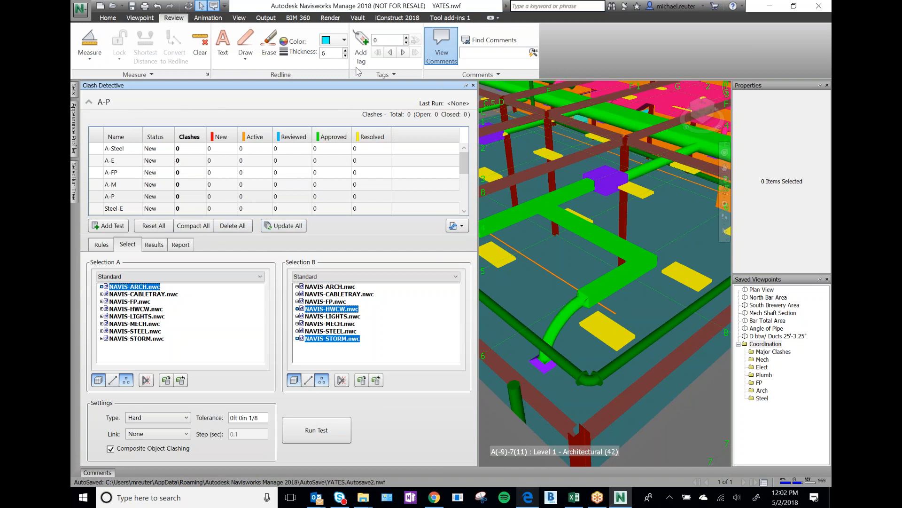
click(133, 6)
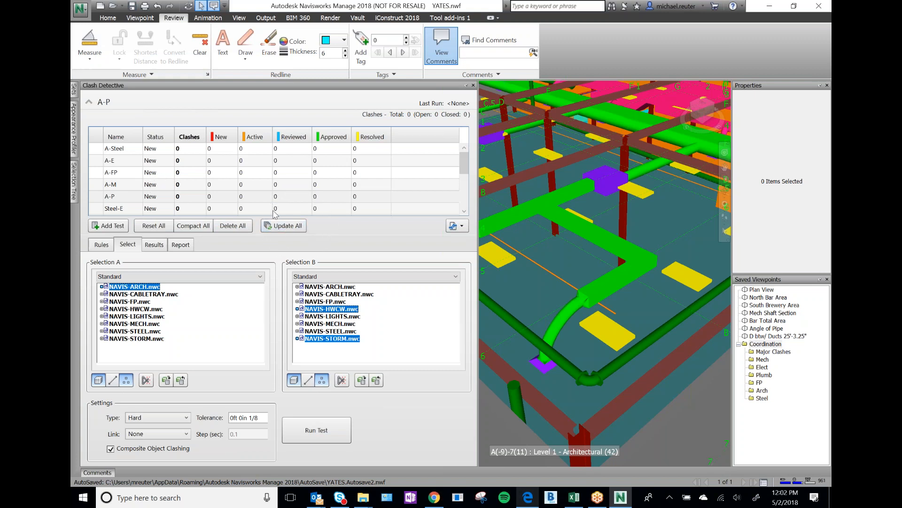
Set the Steel-E test to check NAVIS-STEEL.nwc as Selection A against NAVIS-CABLETRAY.nwc and NAVIS-LIGHTS.nwc as Selection B
scroll(134, 185, down, 1)
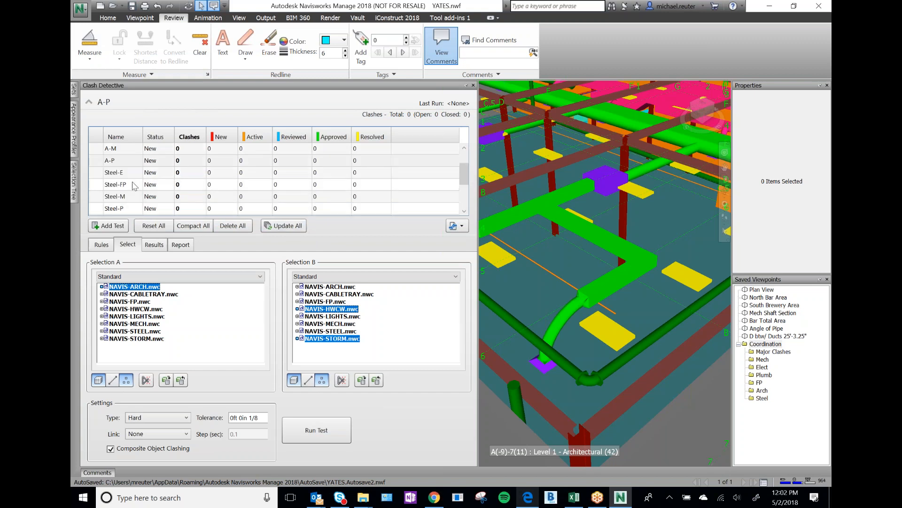
click(109, 173)
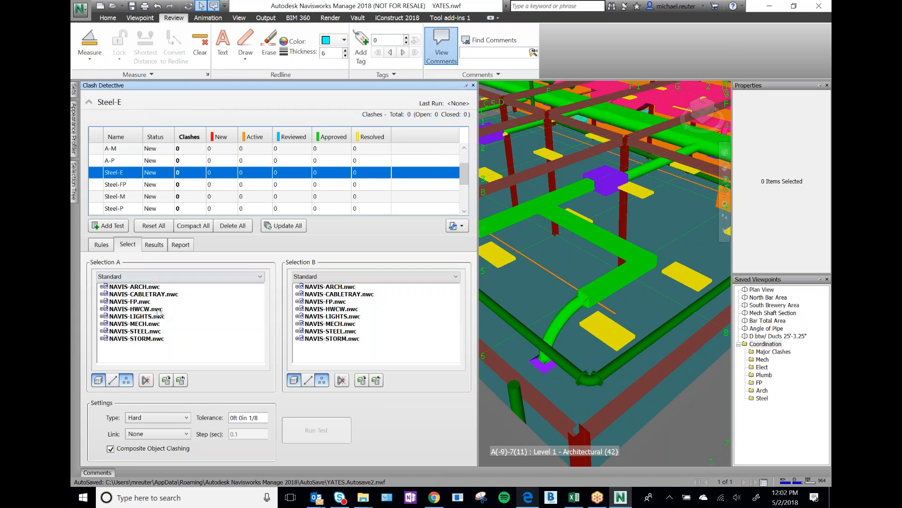
click(144, 331)
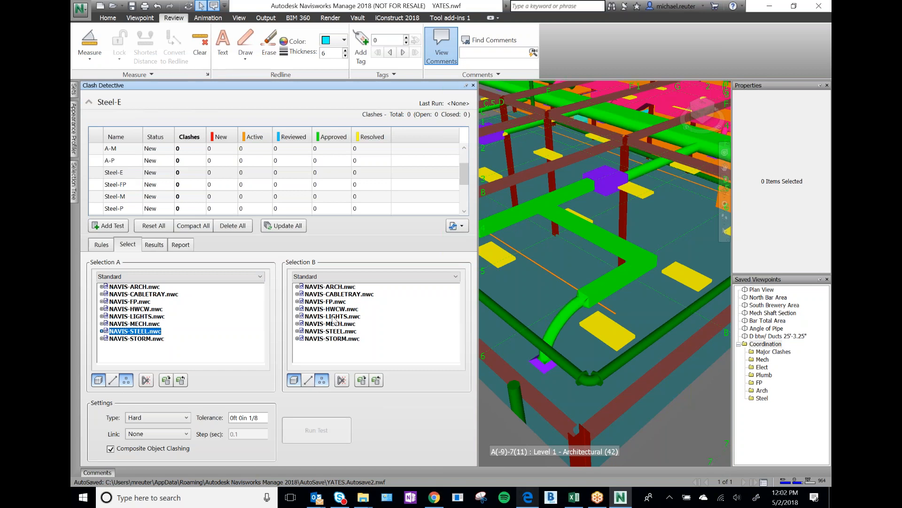
click(341, 294)
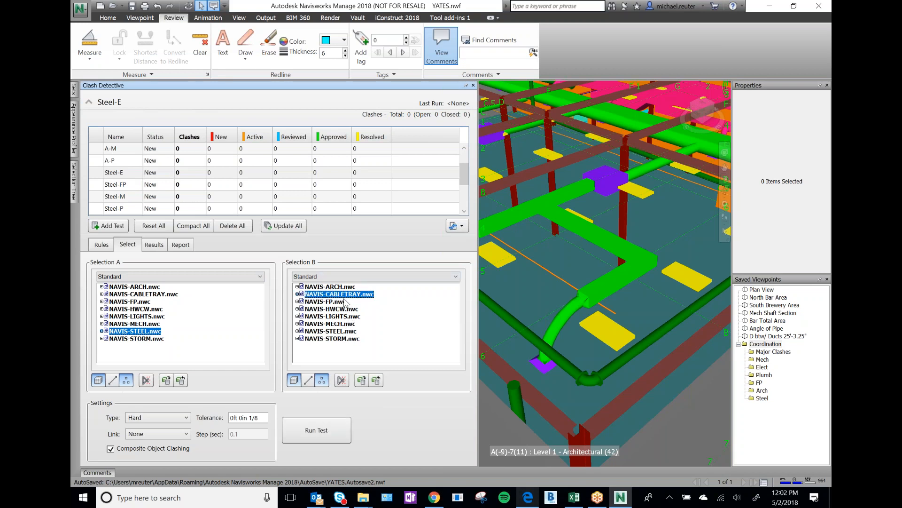
ctrl+click(339, 316)
Assign NAVIS-STEEL.nwc as Selection A of Steel-FP and Steel-M, with Selection B as NAVIS-FP.nwc and NAVIS-MECH.nwc respectively
click(118, 186)
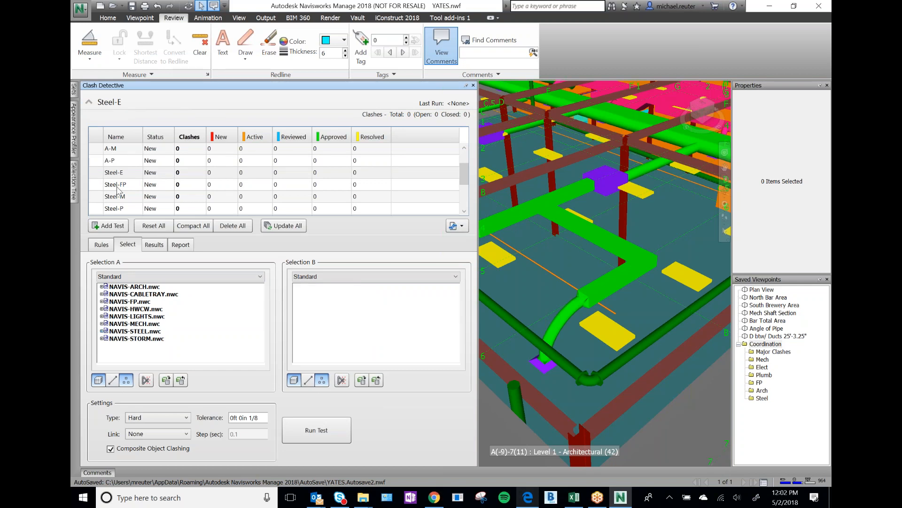
click(141, 332)
click(329, 301)
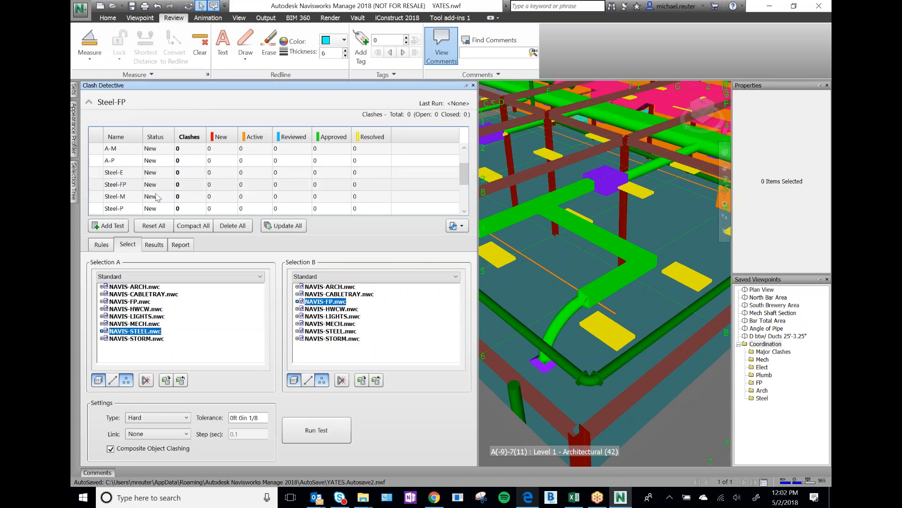
click(115, 197)
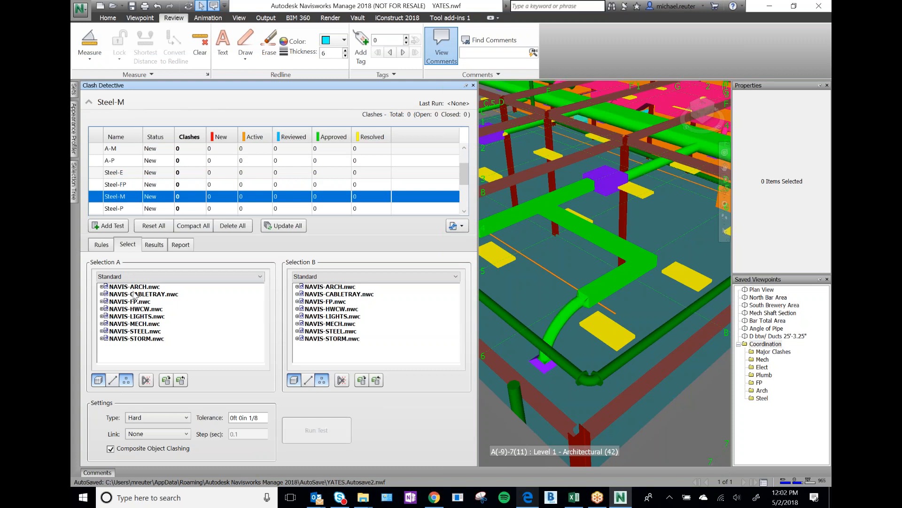
click(141, 331)
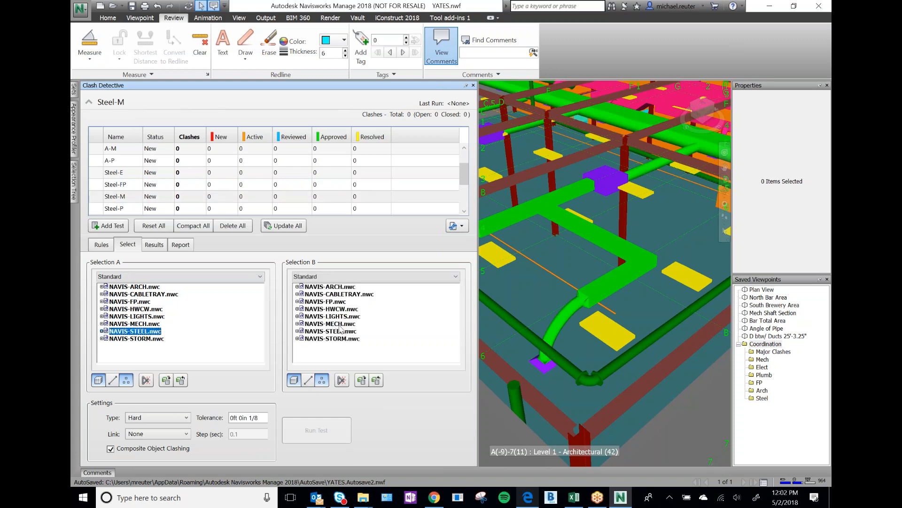
click(339, 325)
Set the Steel-P test to check NAVIS-STEEL.nwc as Selection A against NAVIS-STORM.nwc and NAVIS-HWCW.nwc as Selection B
click(119, 209)
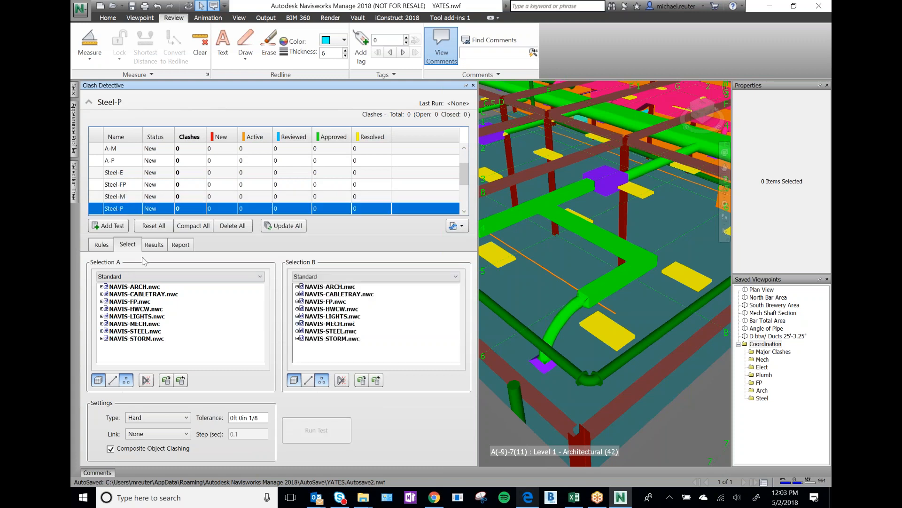
click(149, 332)
click(333, 339)
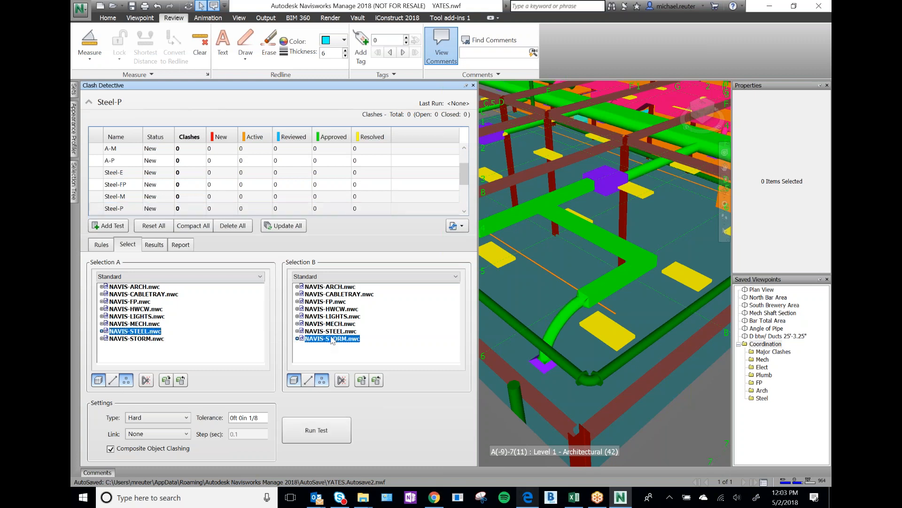
ctrl+click(341, 310)
Set the E-FP test to check NAVIS-CABLETRAY.nwc and NAVIS-LIGHTS.nwc as Selection A against NAVIS-FP.nwc as Selection B
scroll(168, 170, down, 1)
click(465, 211)
click(465, 211)
click(464, 211)
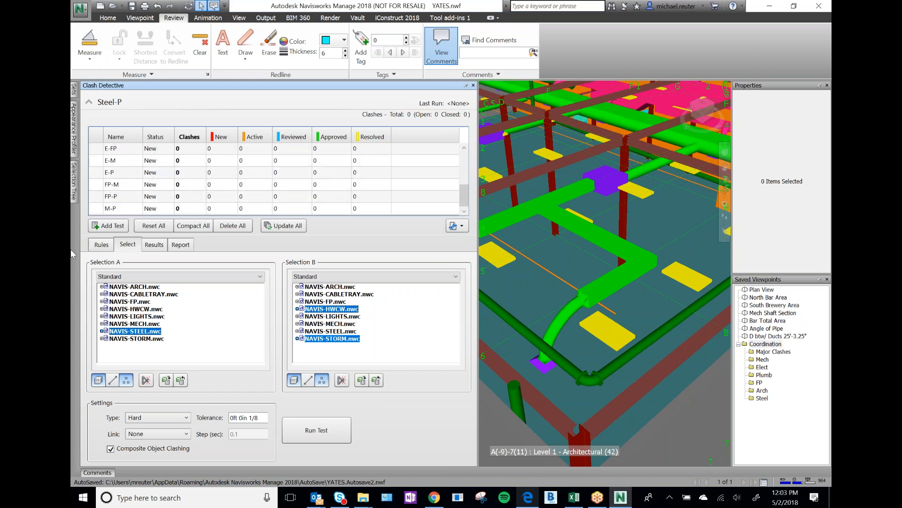
click(117, 150)
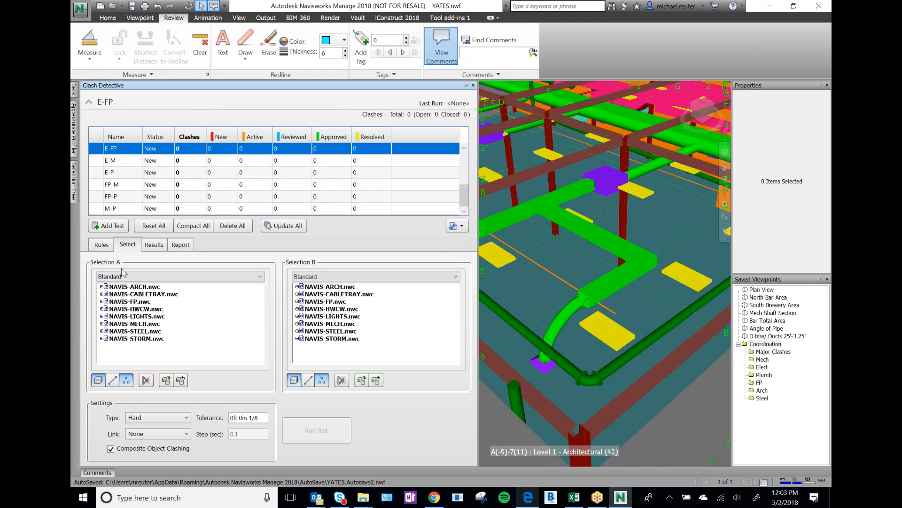
click(151, 294)
ctrl+click(154, 317)
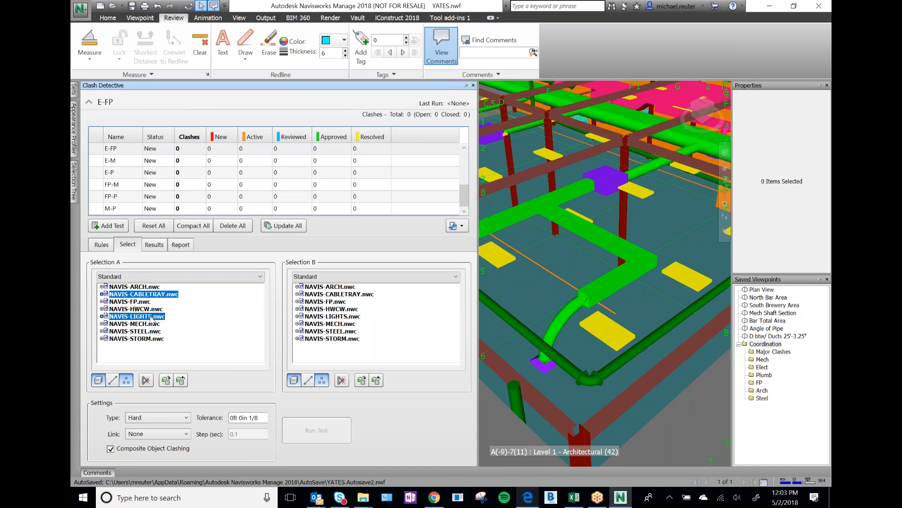
click(327, 301)
Set the E-M test to check NAVIS-CABLETRAY.nwc and NAVIS-LIGHTS.nwc as Selection A against NAVIS-MECH.nwc as Selection B
click(115, 161)
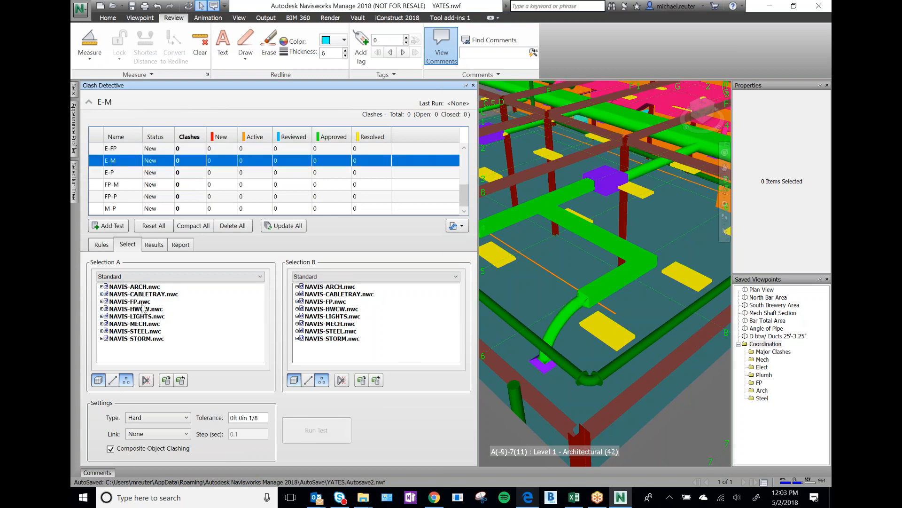
click(146, 295)
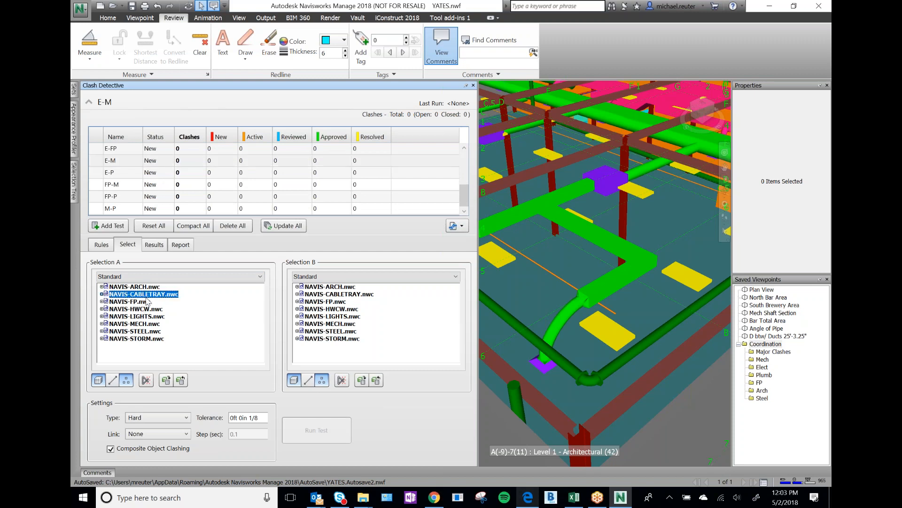
ctrl+click(147, 316)
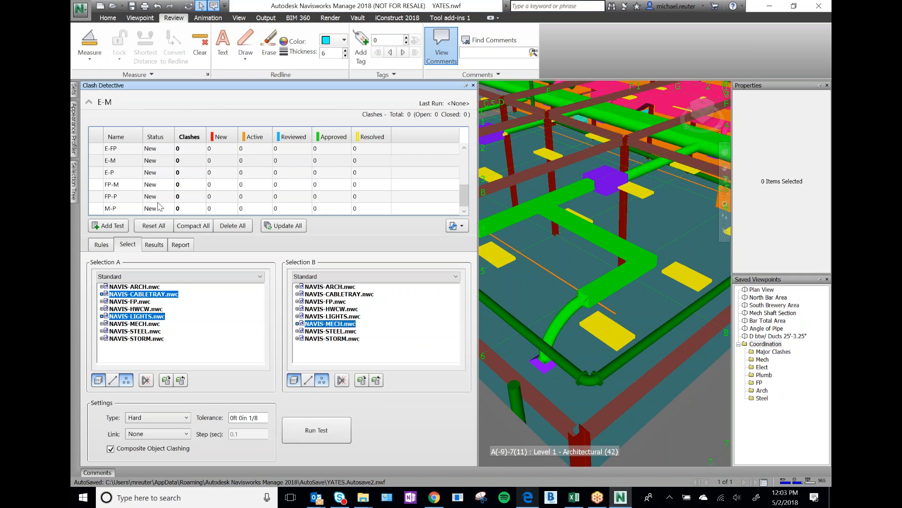
Set the E-P test to check NAVIS-CABLETRAY.nwc and NAVIS-LIGHTS.nwc as Selection A against NAVIS-STORM.nwc and NAVIS-HWCW.nwc as Selection B
click(108, 174)
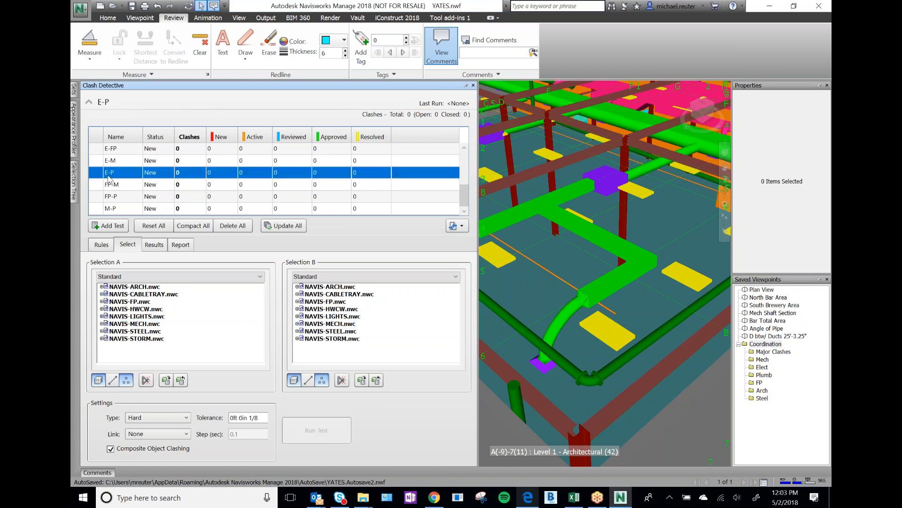
click(139, 295)
ctrl+click(149, 317)
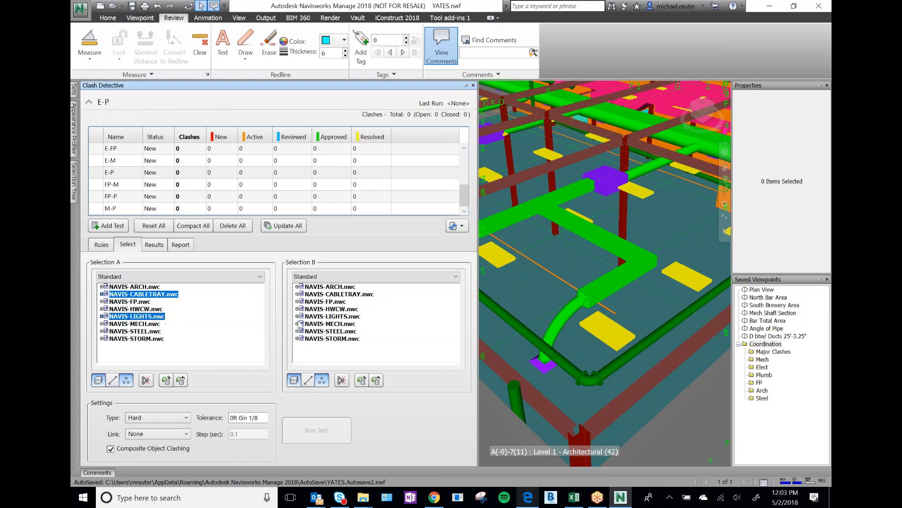
click(343, 338)
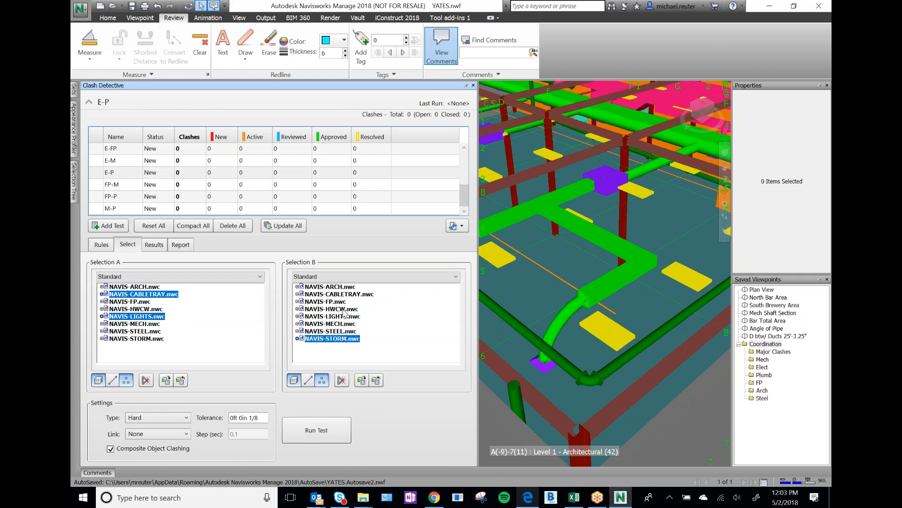
ctrl+click(341, 309)
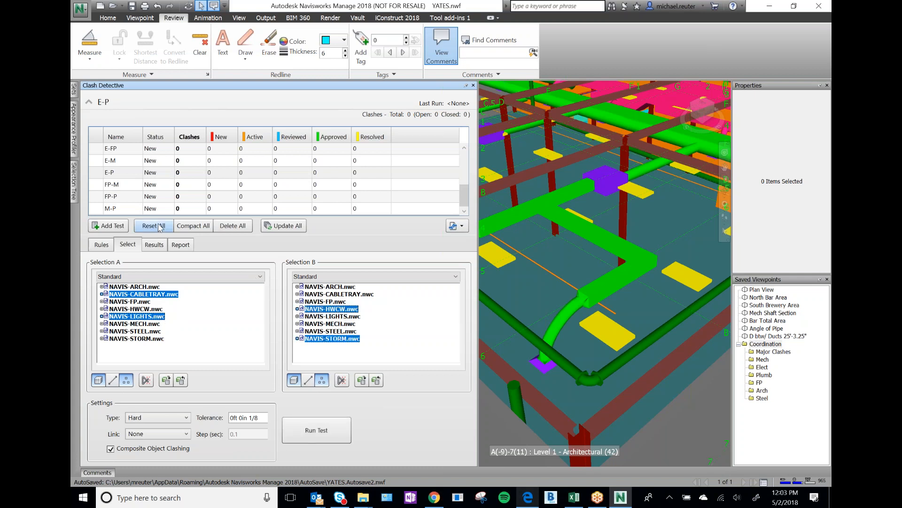
Set the FP-M test to check NAVIS-FP.nwc as Selection A against NAVIS-MECH.nwc as Selection B
click(117, 185)
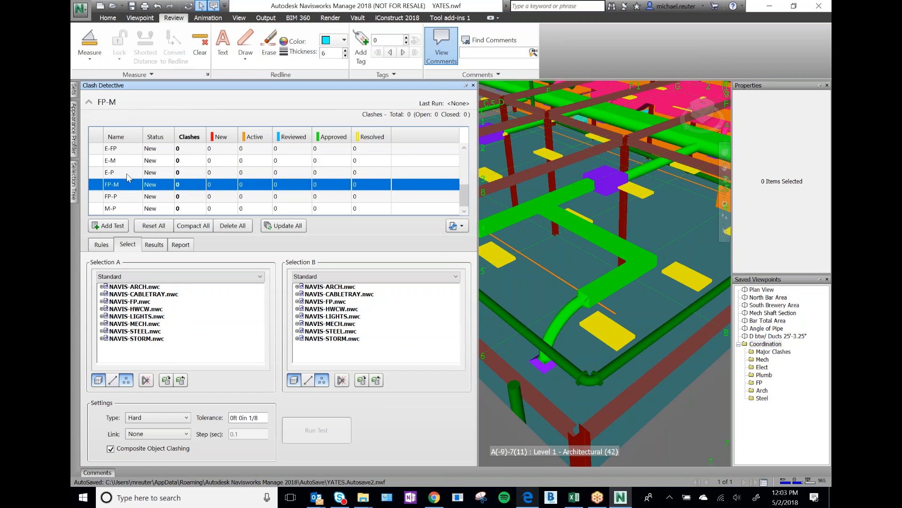
click(145, 302)
click(348, 323)
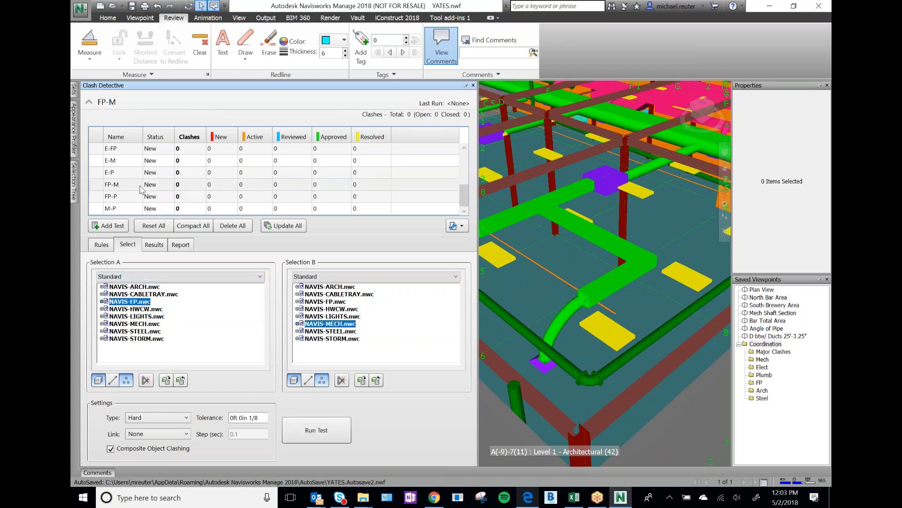
Set the FP-P test to check NAVIS-FP.nwc as Selection A against NAVIS-STORM.nwc and NAVIS-HWCW.nwc as Selection B
click(119, 197)
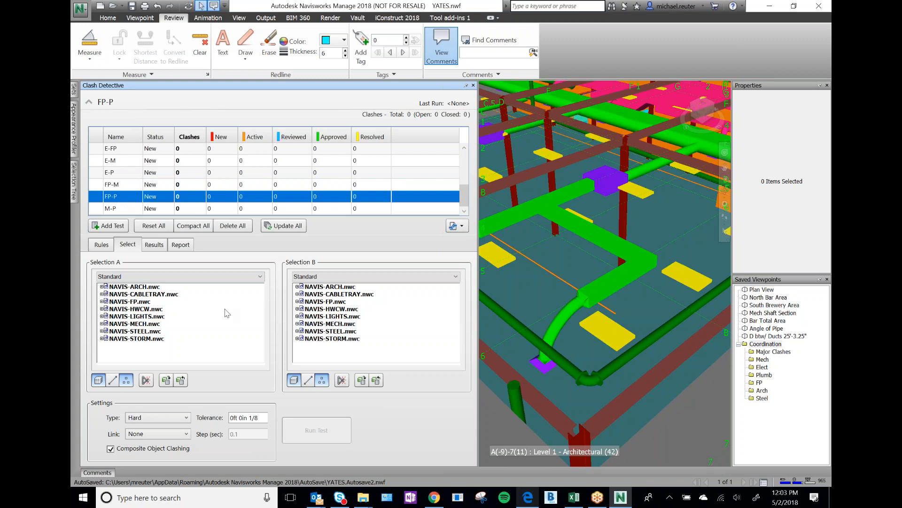
click(146, 302)
click(334, 339)
ctrl+click(341, 309)
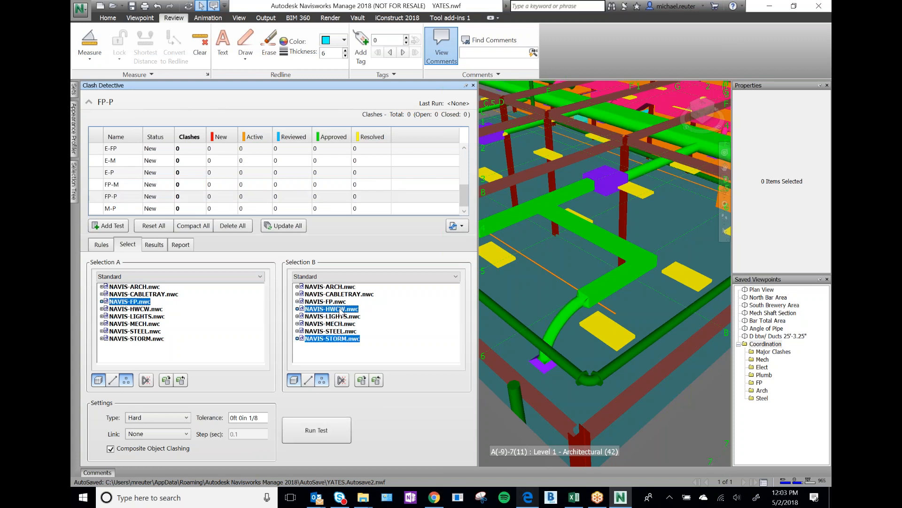
Set the M-P test to check NAVIS-MECH.nwc as Selection A against NAVIS-STORM.nwc and NAVIS-HWCW.nwc as Selection B
click(111, 210)
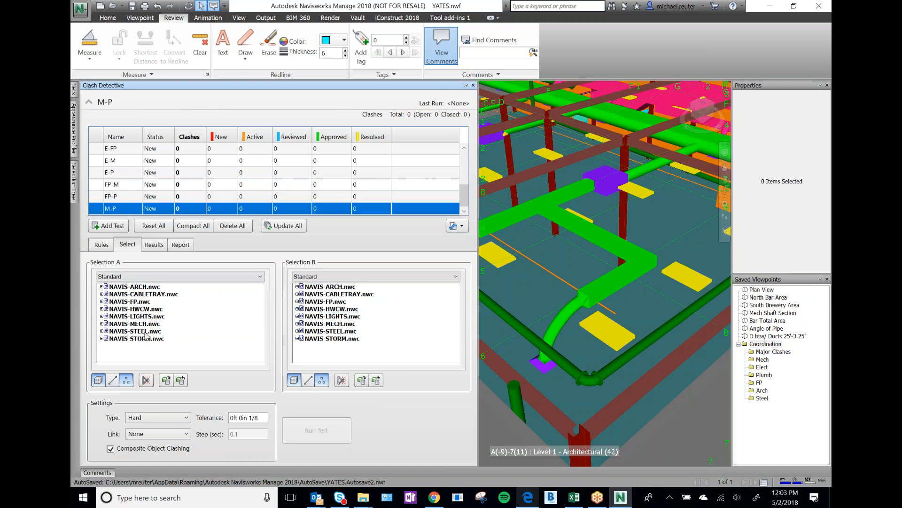
click(144, 324)
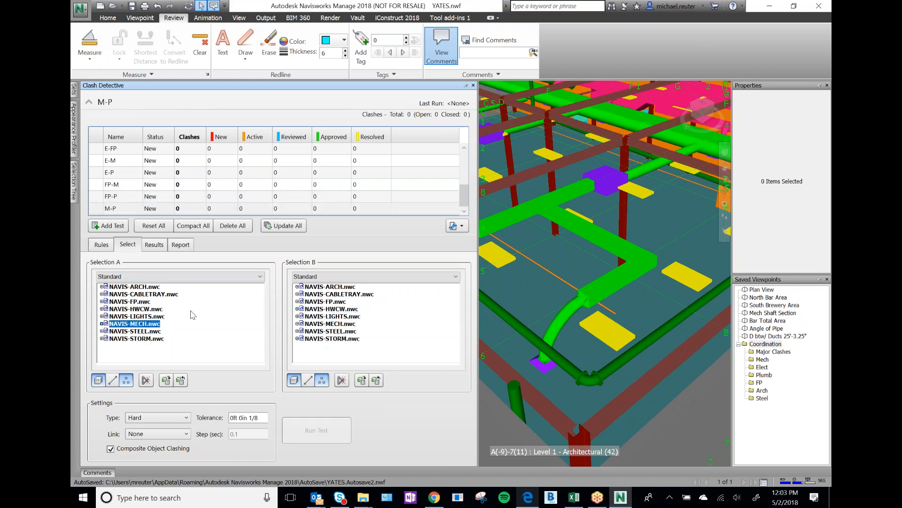
click(334, 339)
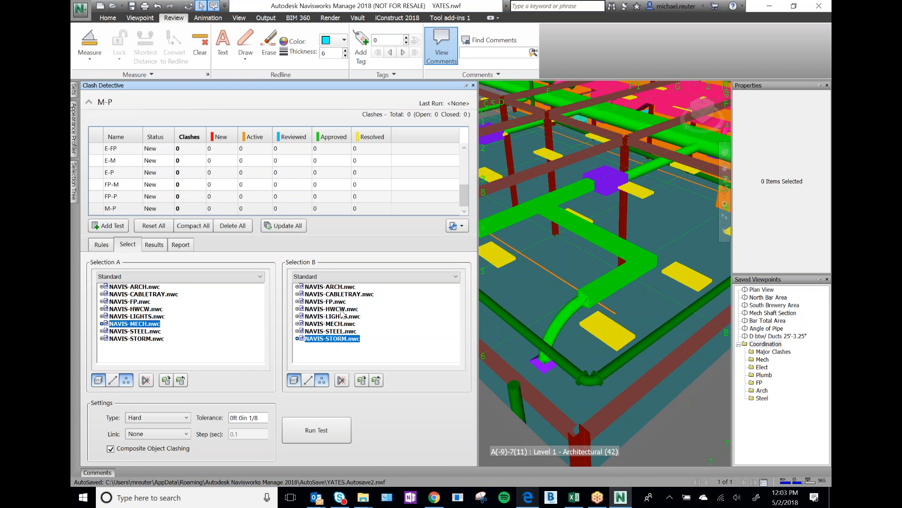
ctrl+click(340, 308)
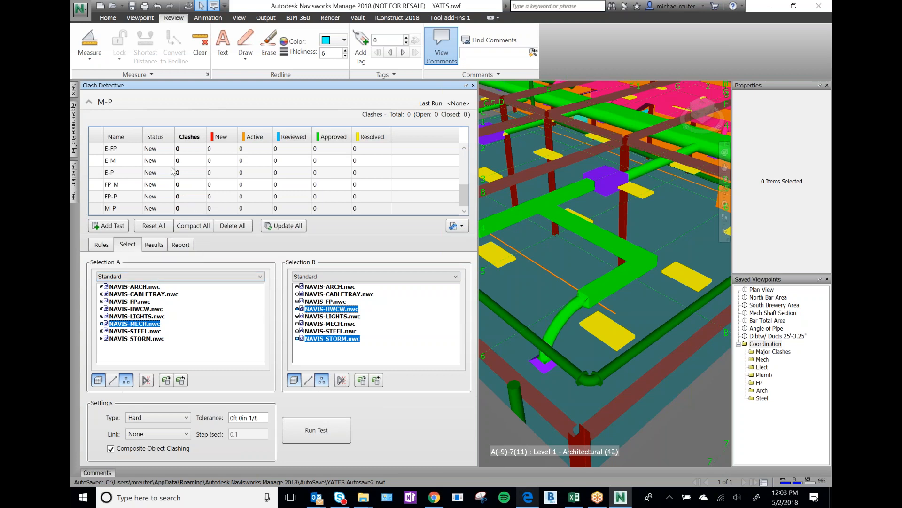
Clear NAVIS-STEEL.nwc from Selection A of the Steel-E test
scroll(173, 171, up, 5)
scroll(173, 170, down, 1)
click(123, 174)
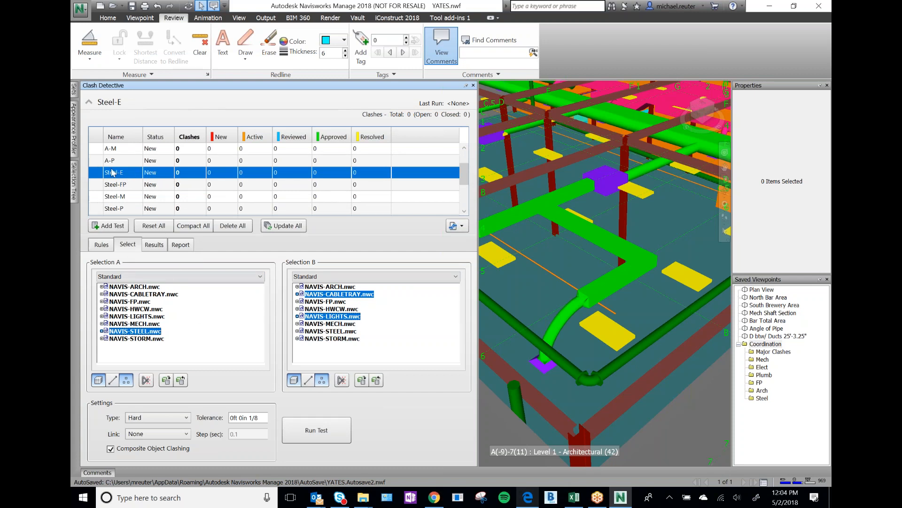
scroll(134, 184, down, 1)
scroll(134, 184, up, 1)
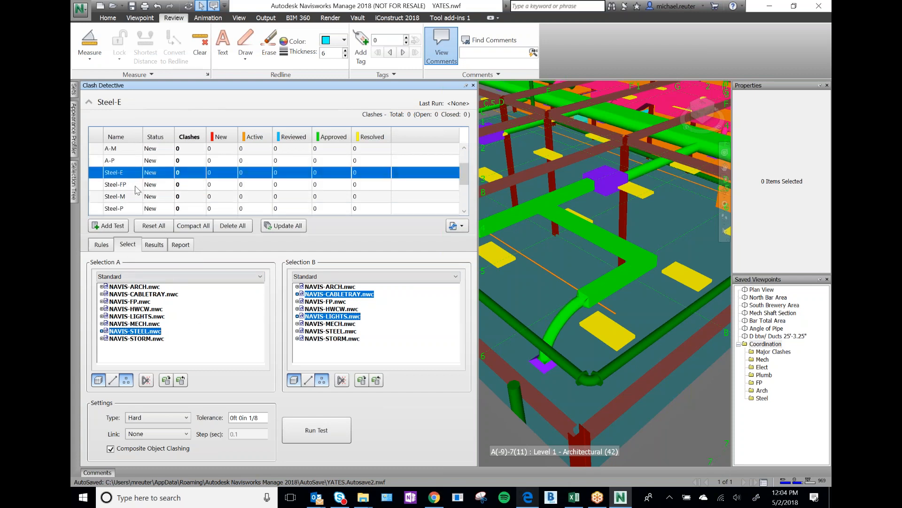
click(225, 344)
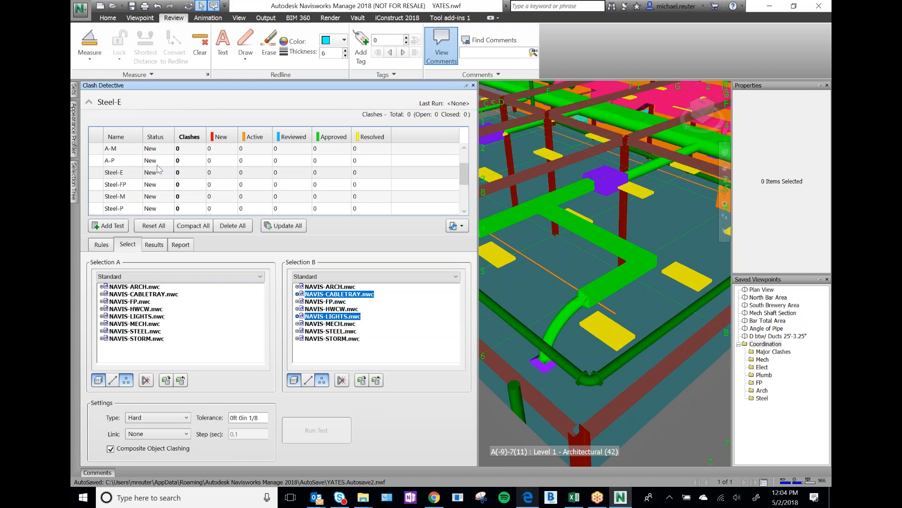
Switch Selection A of the Steel-E test to Sets and choose the Beams and Columns sets
click(464, 211)
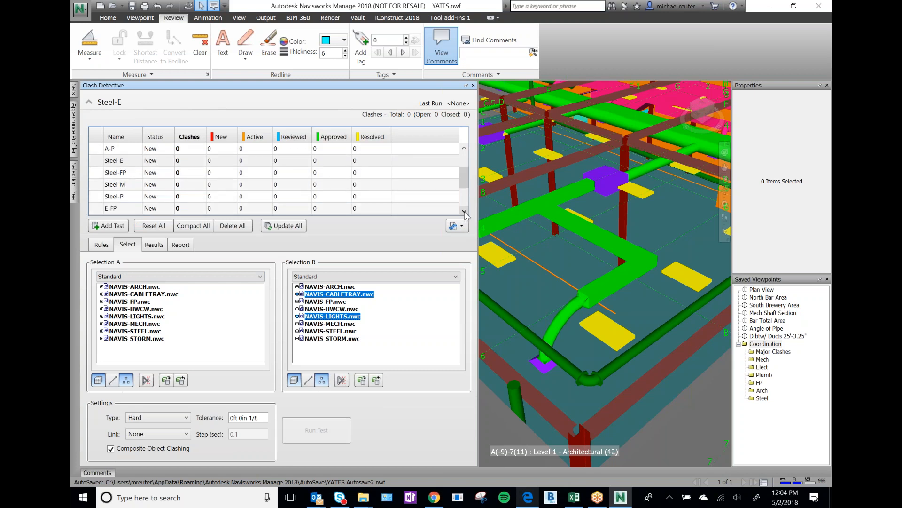
click(110, 161)
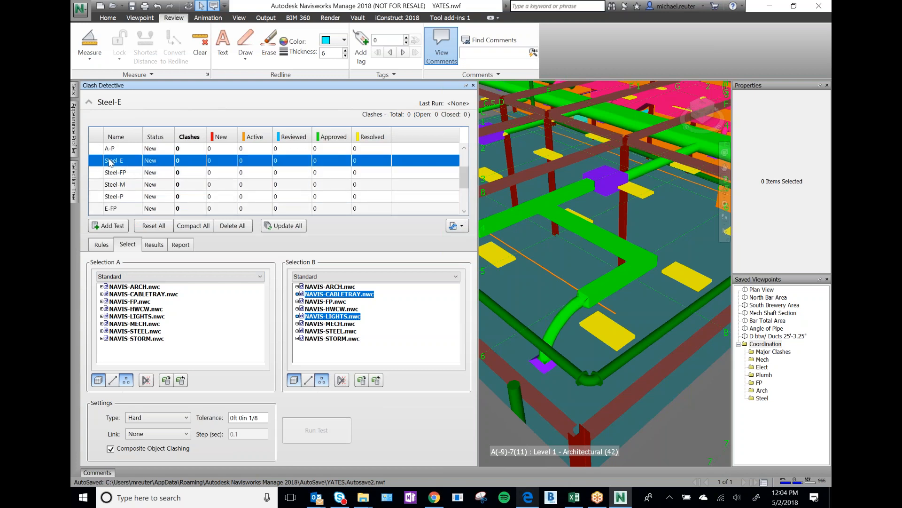
click(143, 276)
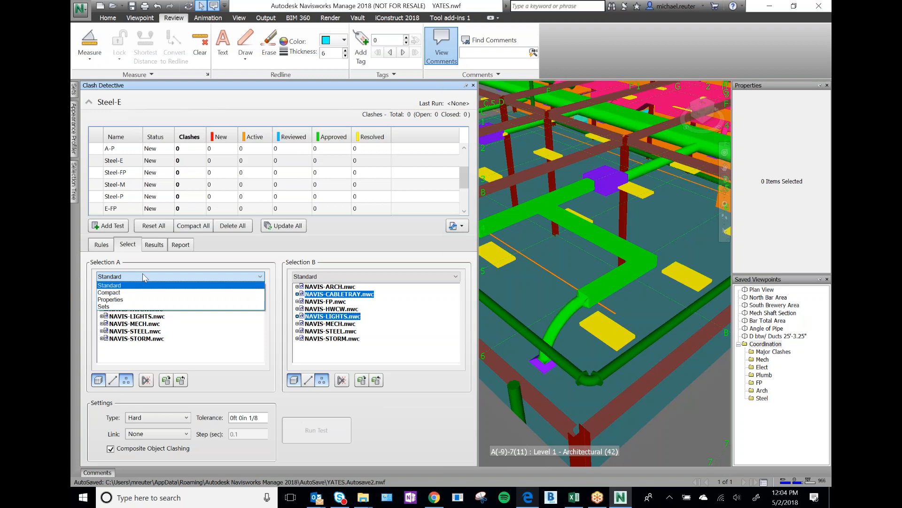
click(143, 276)
click(120, 276)
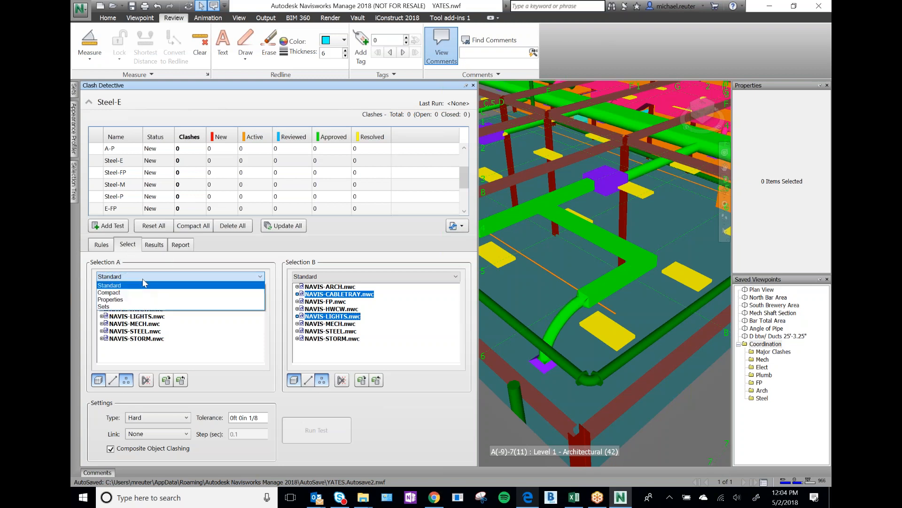
click(114, 306)
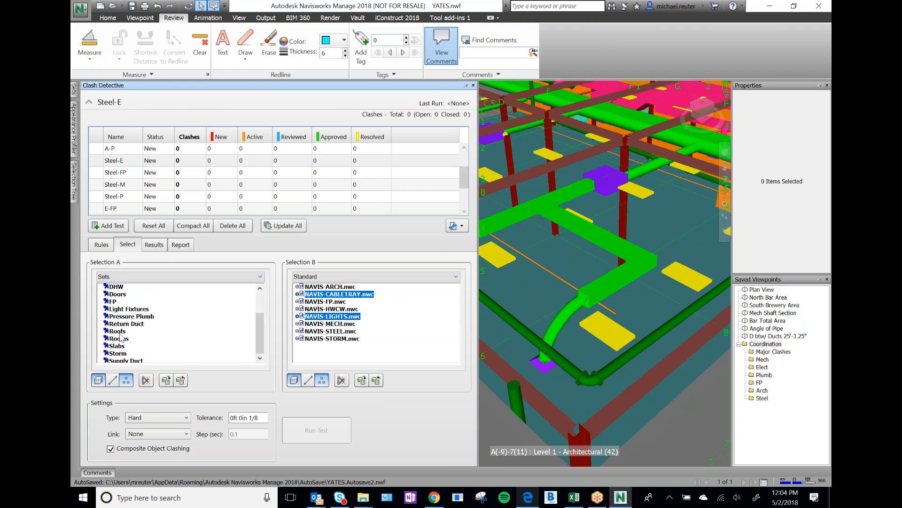
scroll(131, 319, up, 3)
click(125, 317)
click(122, 308)
ctrl+click(128, 324)
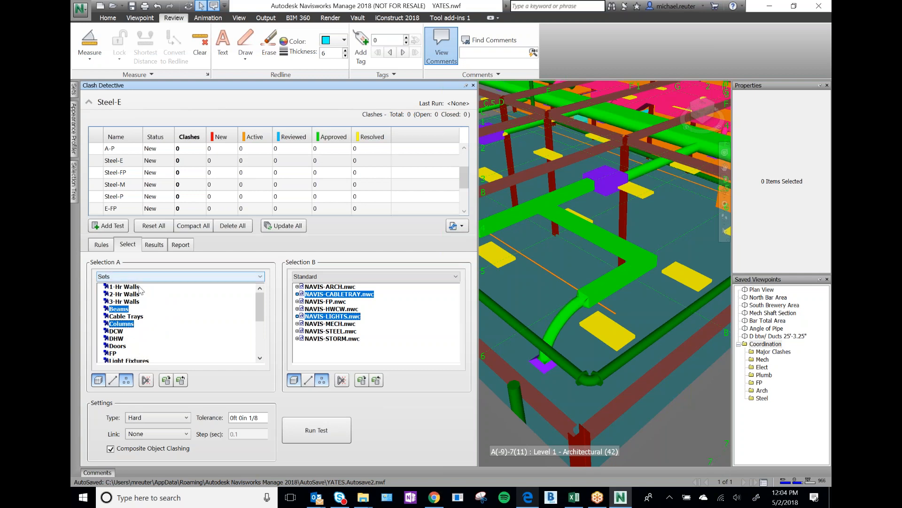
Set Selection A of the Steel-FP test to the Beams and Columns sets in place of NAVIS-STEEL.nwc
click(117, 173)
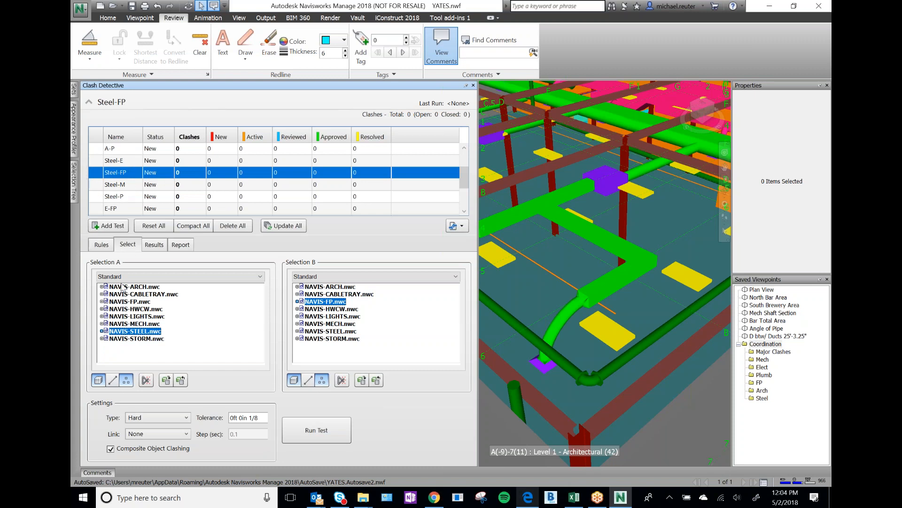
key(ctrl)
key(ctrl)
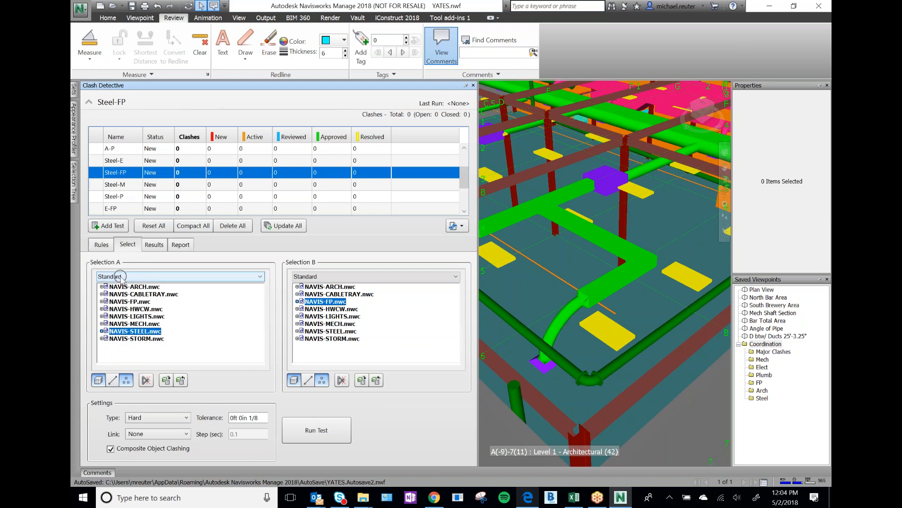
click(123, 278)
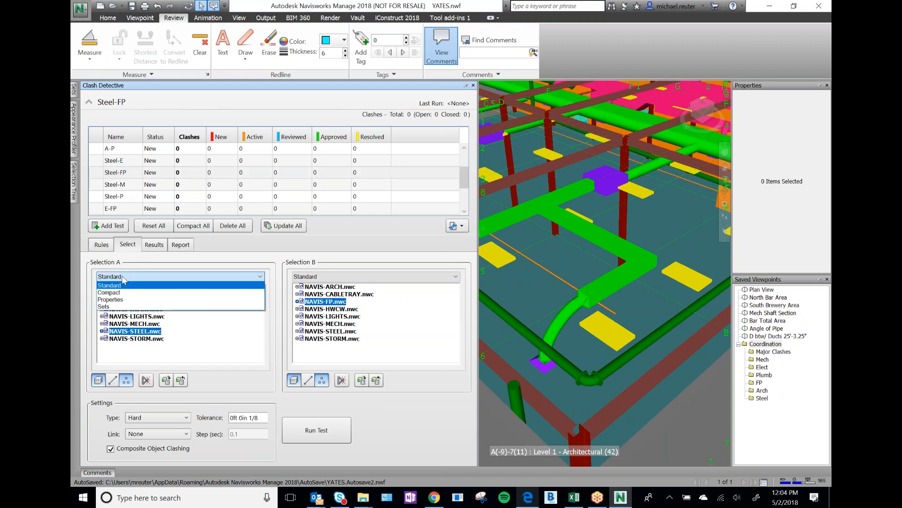
click(115, 308)
scroll(140, 303, up, 5)
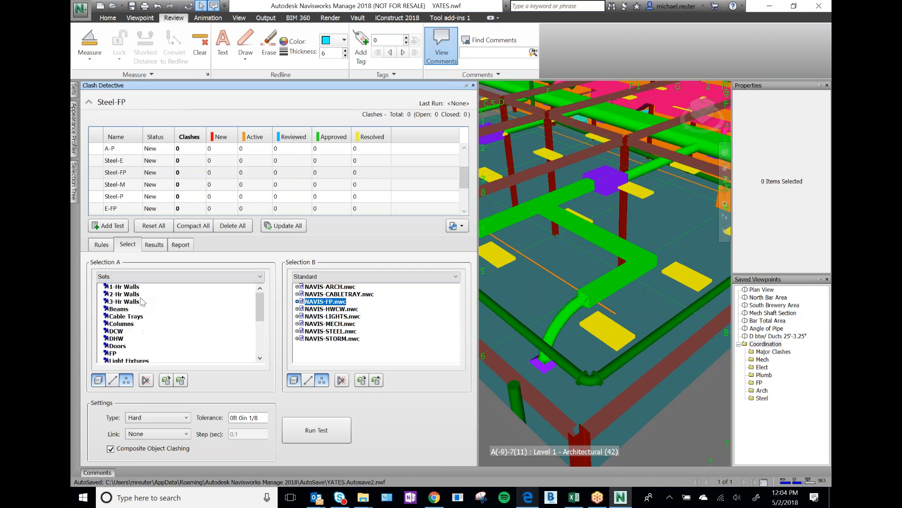
click(120, 309)
ctrl+click(121, 323)
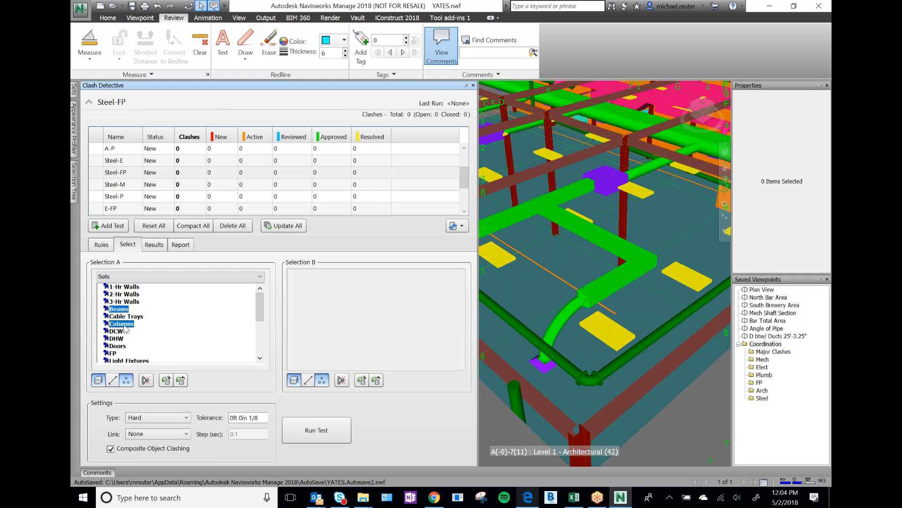
Set Selection A of the Steel-M test to the Beams and Columns sets in place of NAVIS-STEEL.nwc
click(117, 186)
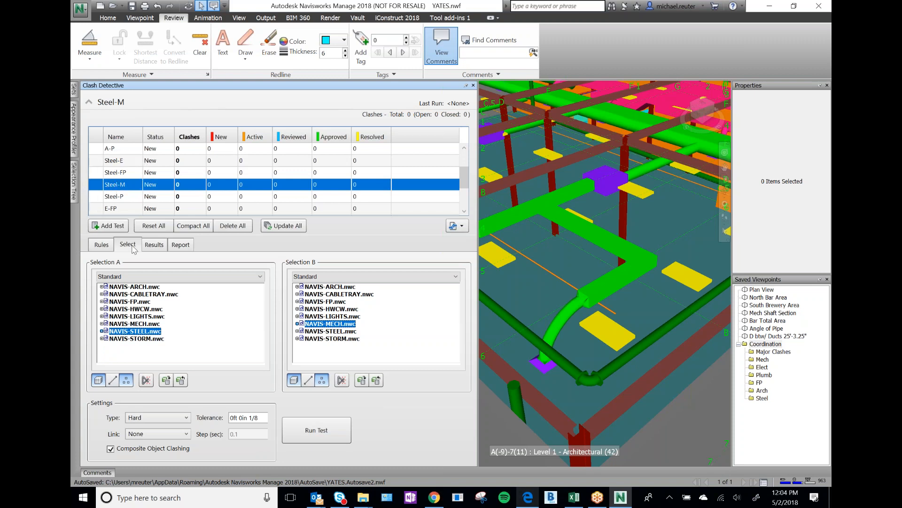
click(127, 277)
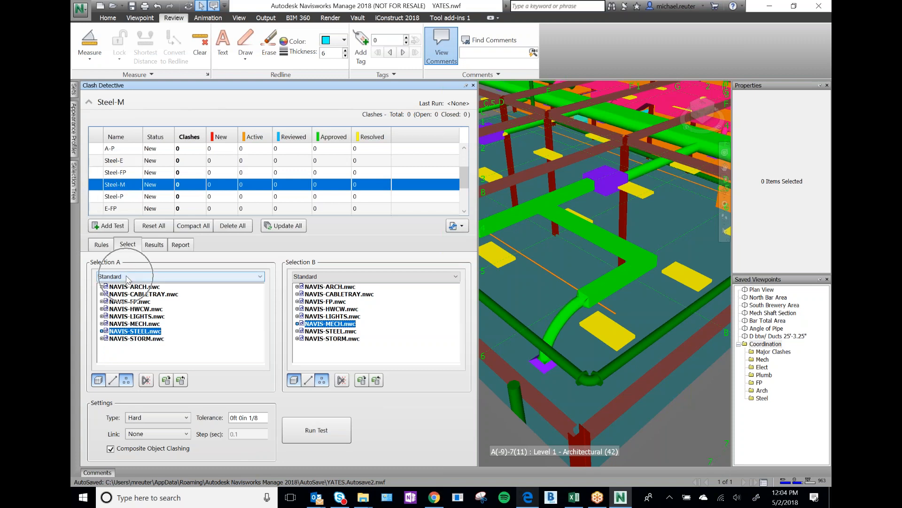
click(116, 309)
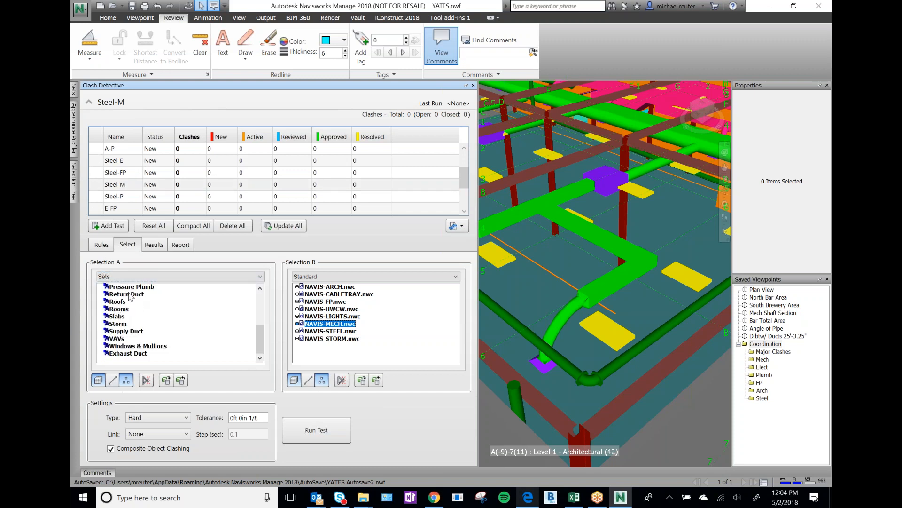
scroll(134, 303, up, 5)
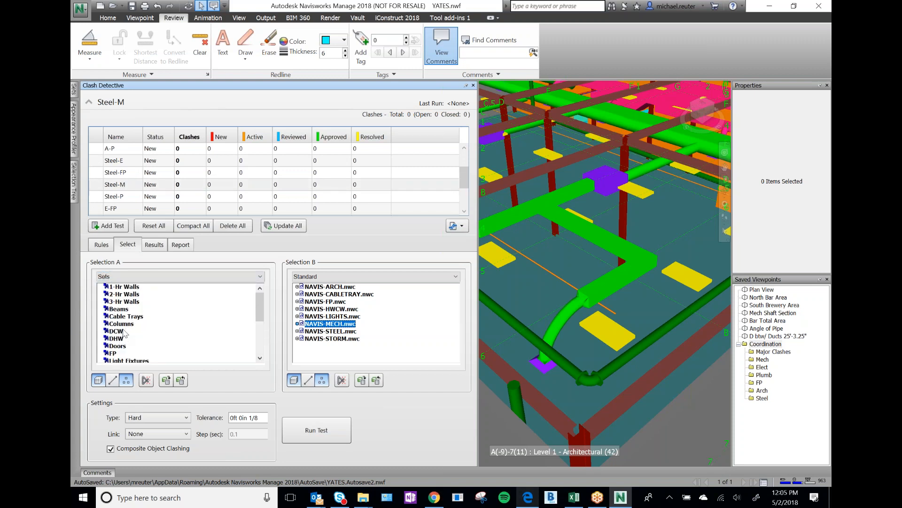
click(128, 323)
ctrl+click(120, 308)
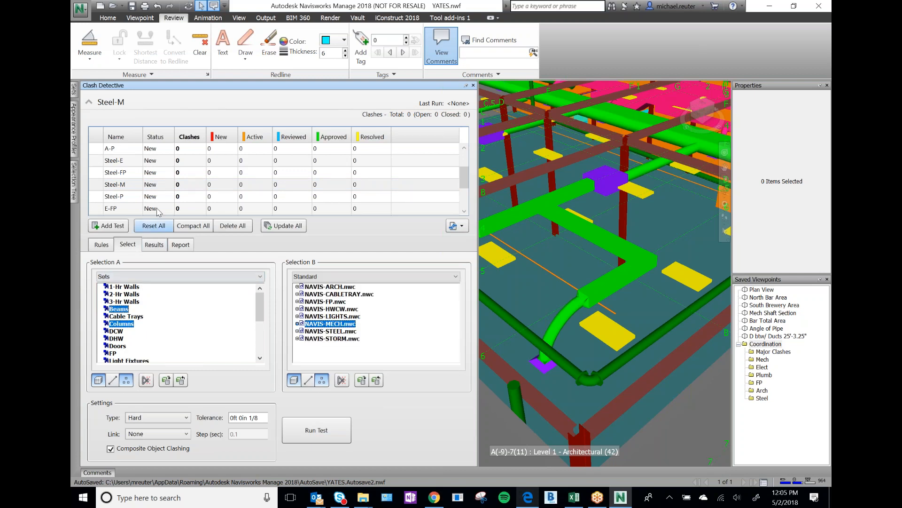
Clear NAVIS-STEEL.nwc from Selection A of the Steel-P test and choose the Beams and Columns sets instead
click(115, 197)
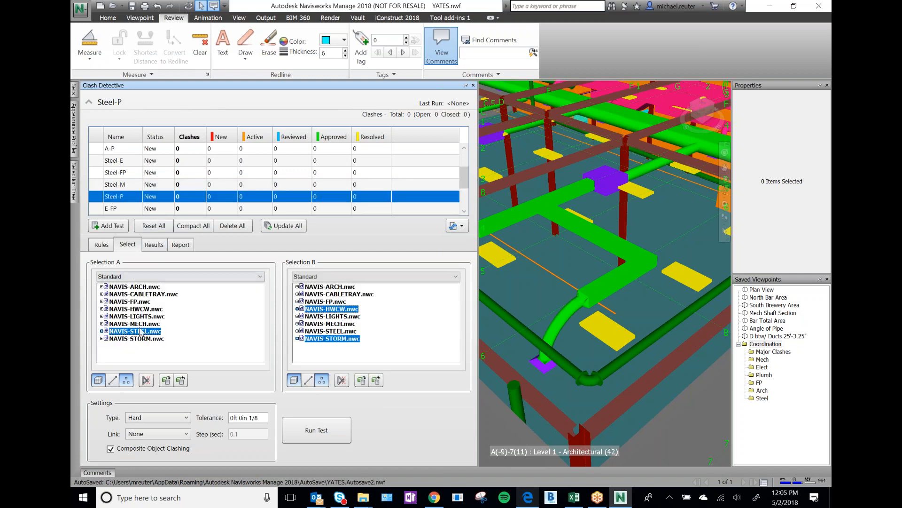
click(196, 336)
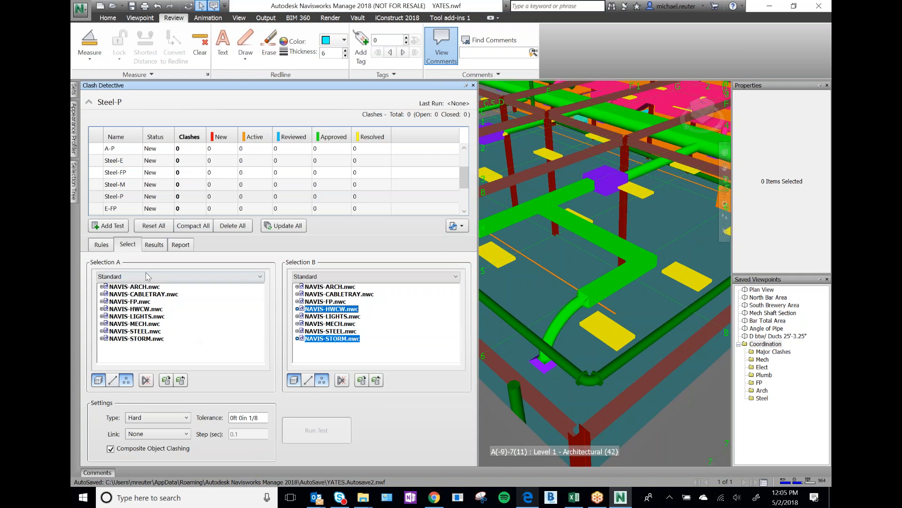
click(122, 185)
click(134, 278)
click(134, 286)
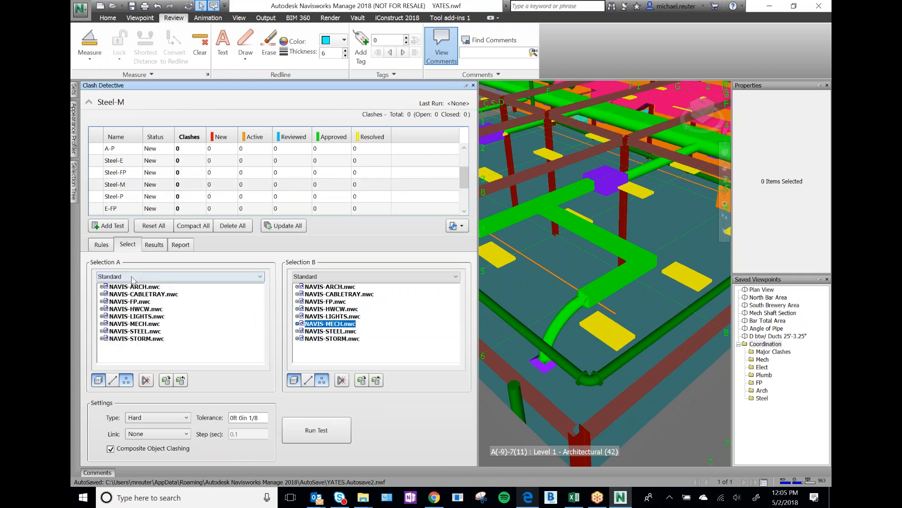
click(122, 198)
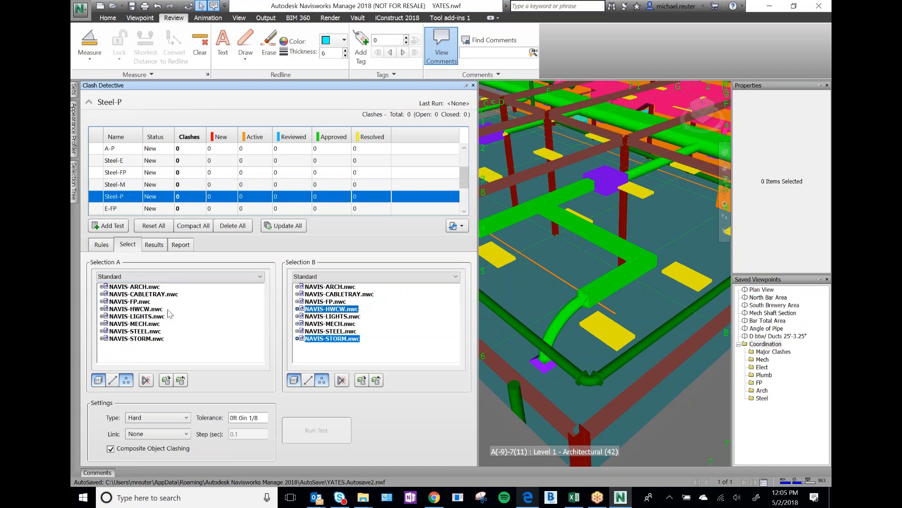
click(141, 278)
click(128, 307)
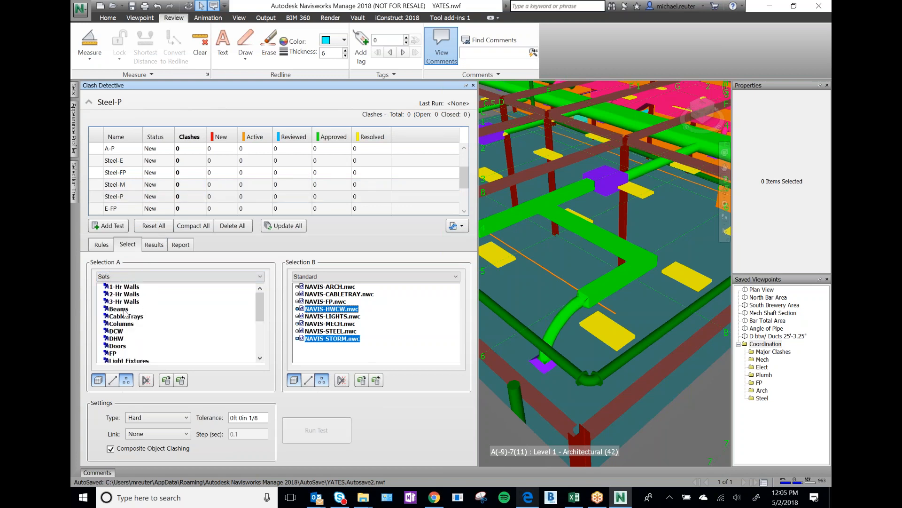
click(123, 309)
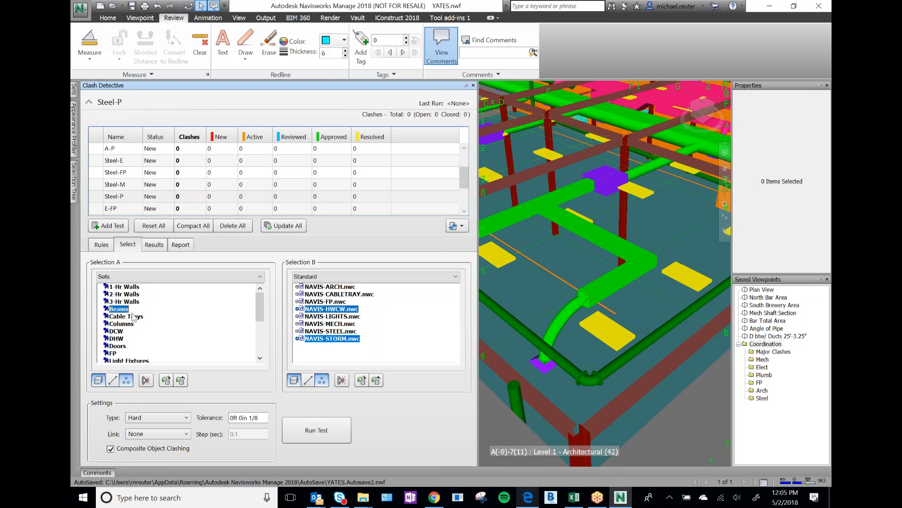
ctrl+click(123, 324)
Look over the complete list of clash tests and run all of them together
scroll(125, 179, up, 2)
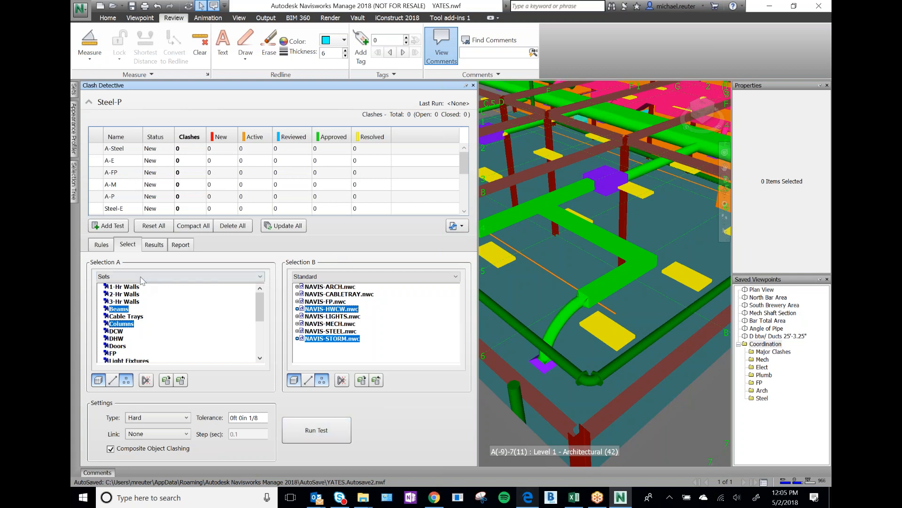
scroll(192, 192, down, 3)
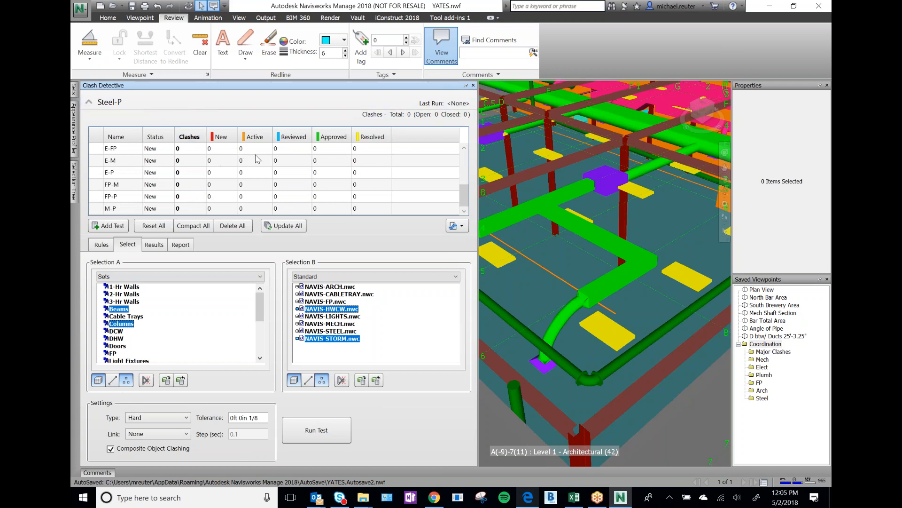
scroll(207, 174, up, 3)
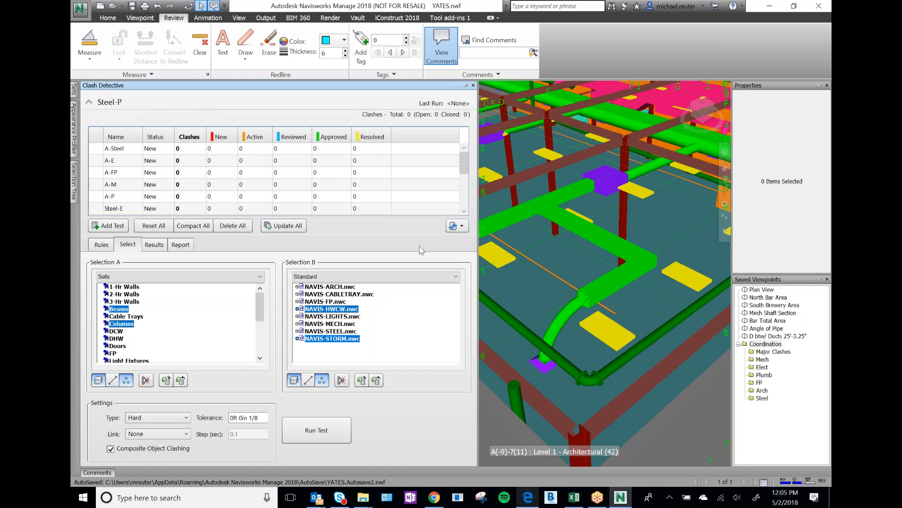
key(ctrl)
key(ctrl)
click(288, 226)
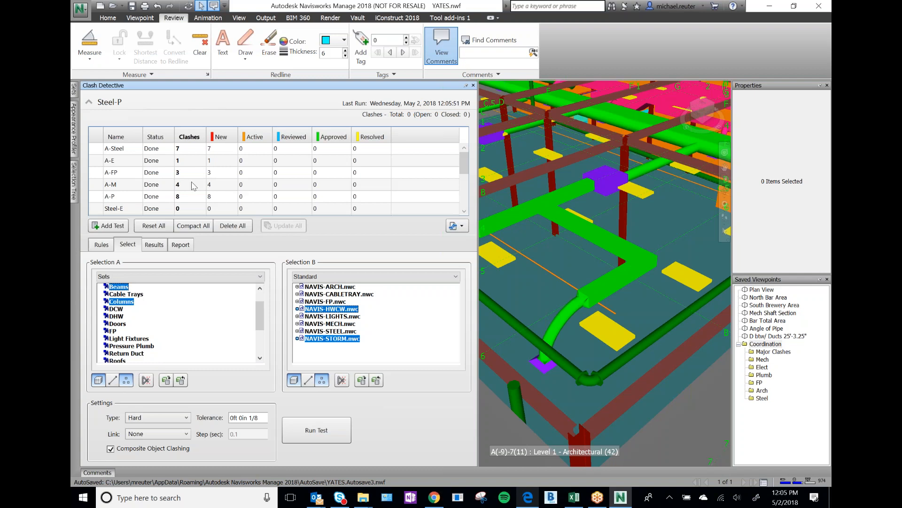
Enlarge the clash test list until every test from A-Steel to M-P fits without scrolling
scroll(193, 185, down, 3)
scroll(196, 187, up, 3)
drag(333, 241, 342, 309)
drag(336, 361, 341, 348)
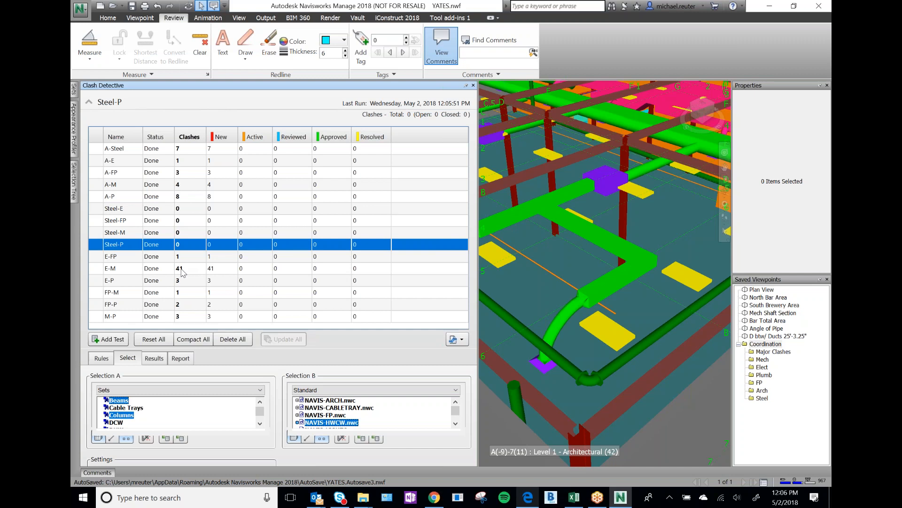
Open the results of the A-Steel test, collapse the test list and select Clash2
click(139, 151)
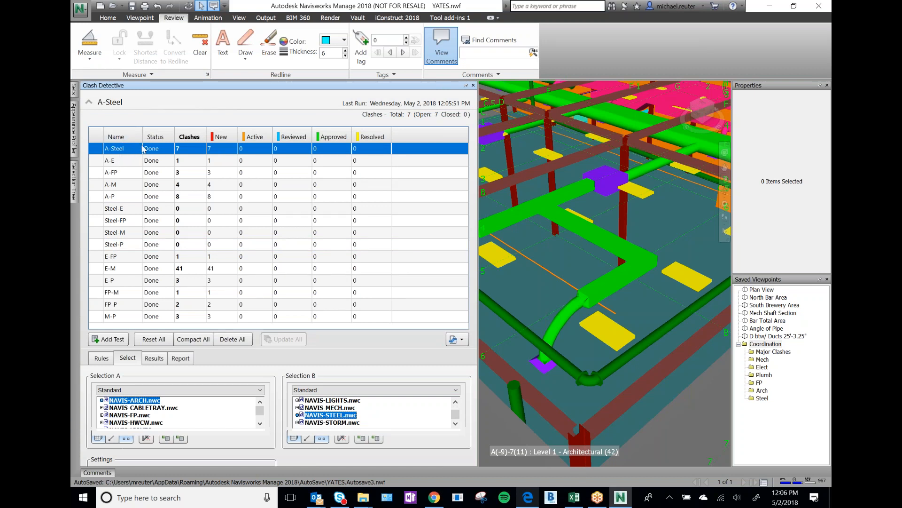
click(155, 360)
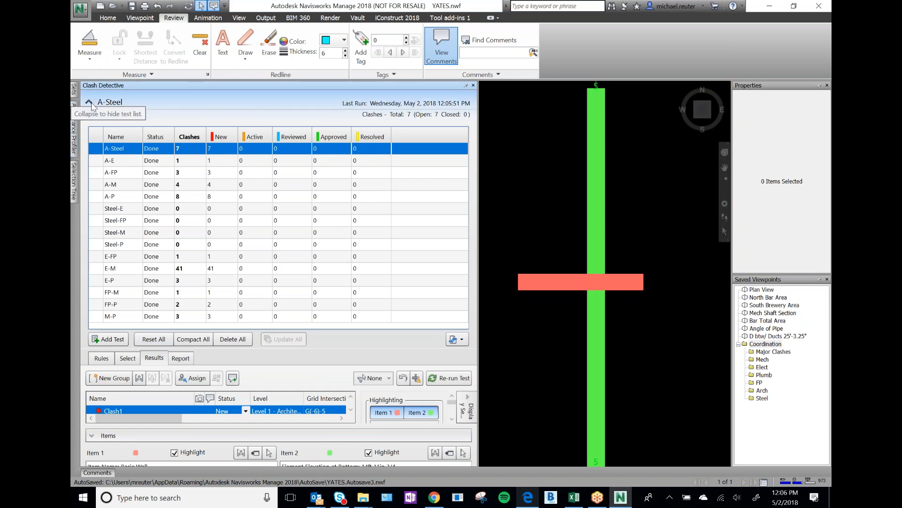
click(126, 149)
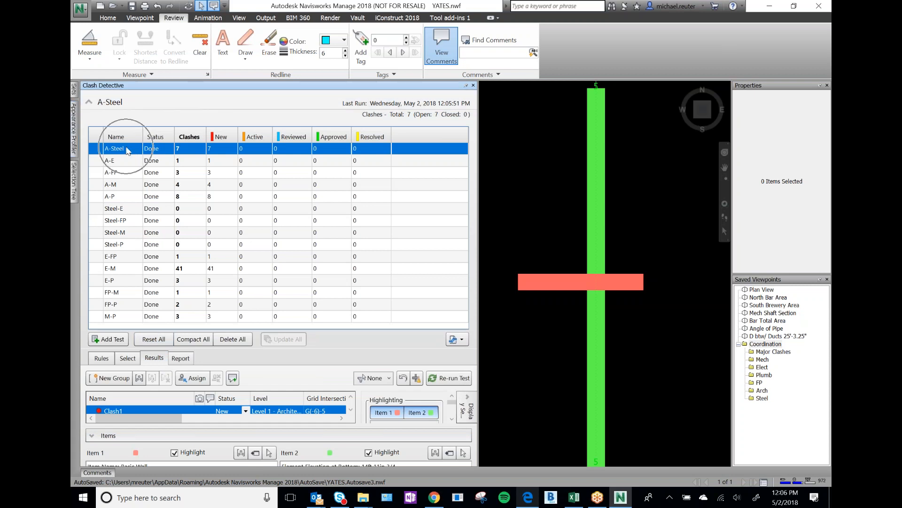
click(90, 102)
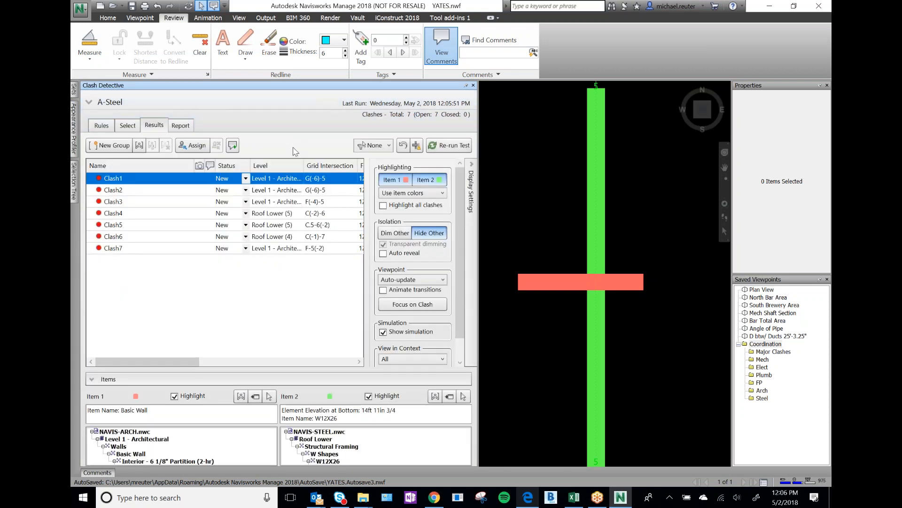
click(155, 188)
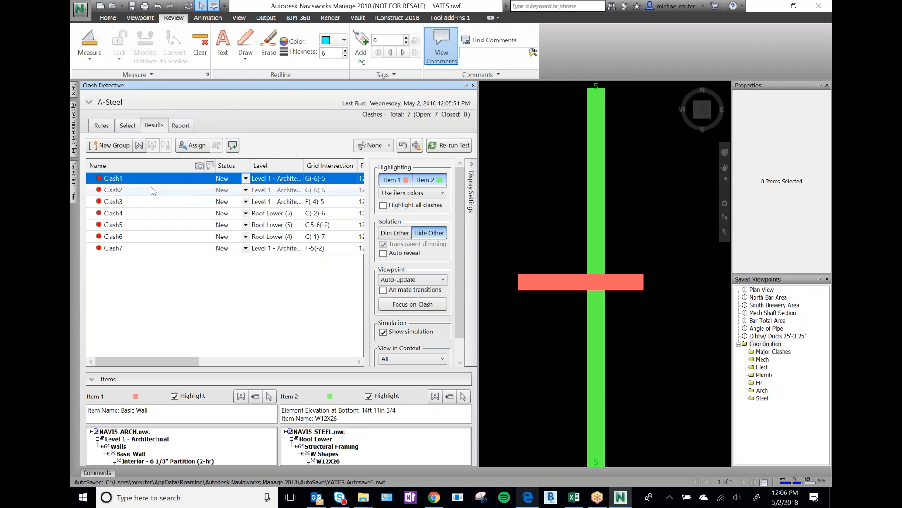
Examine Clash3 through Clash7 of the A-Steel test one by one and return to Clash1
click(123, 201)
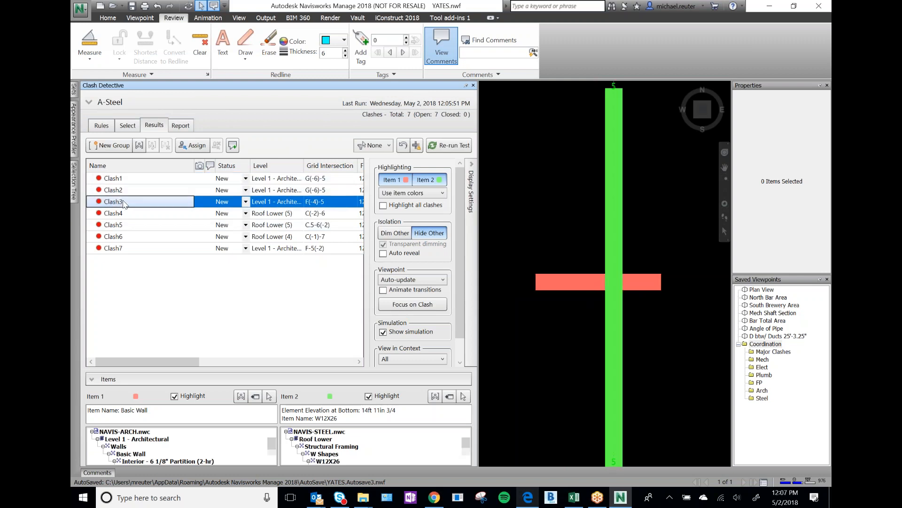
click(126, 213)
click(129, 225)
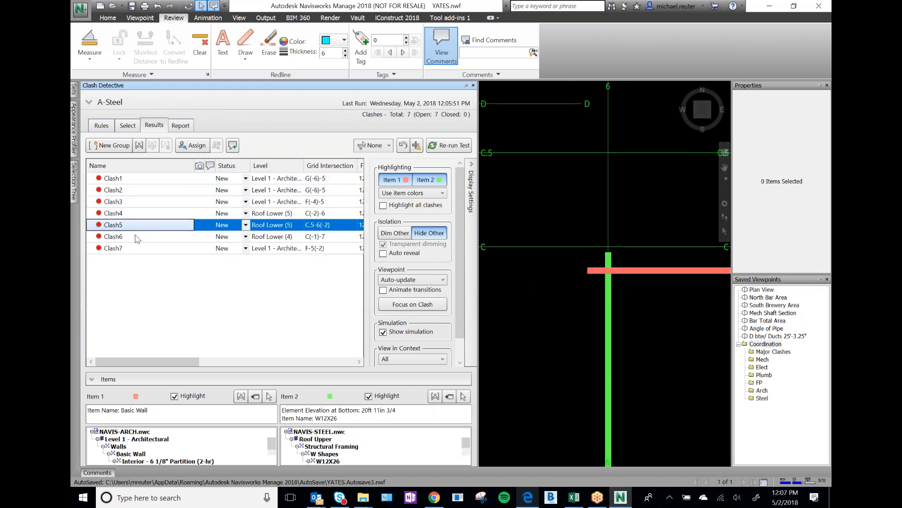
click(136, 236)
click(138, 248)
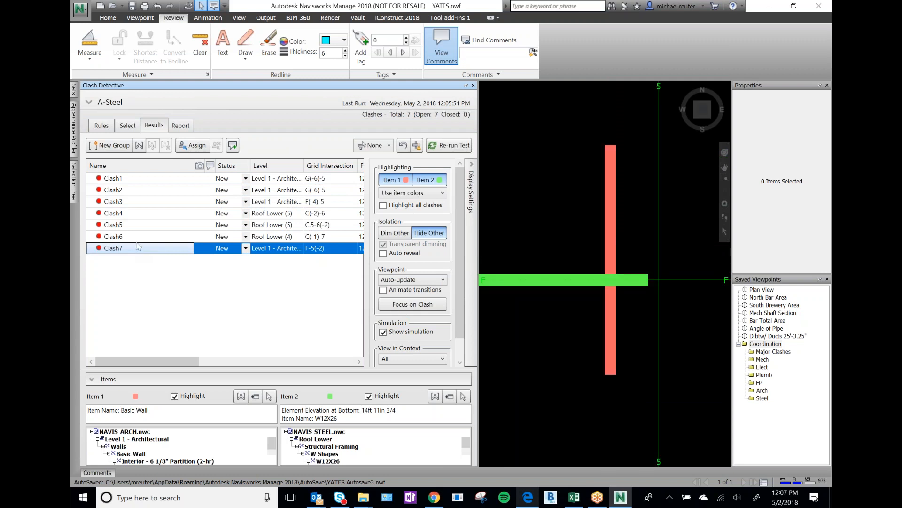
click(141, 178)
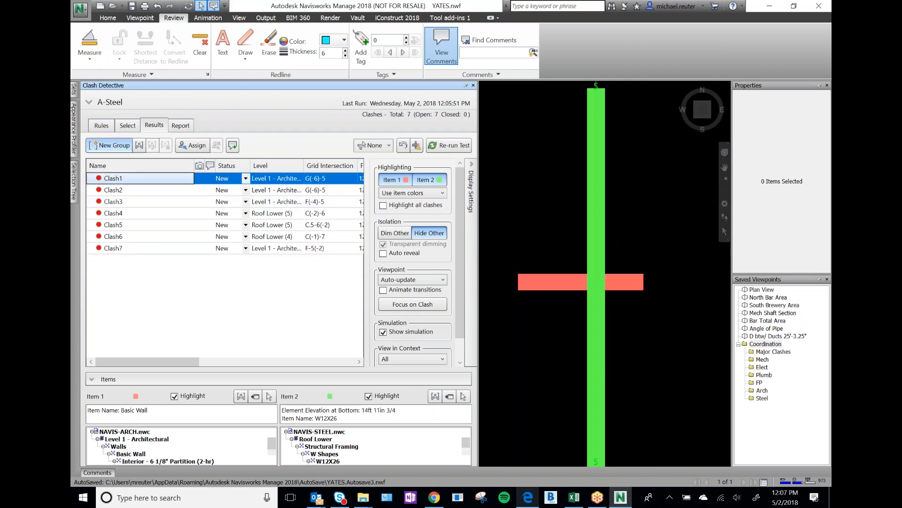
Try collecting Clash1 to Clash7 in a new group, and dissolve that group again
click(108, 145)
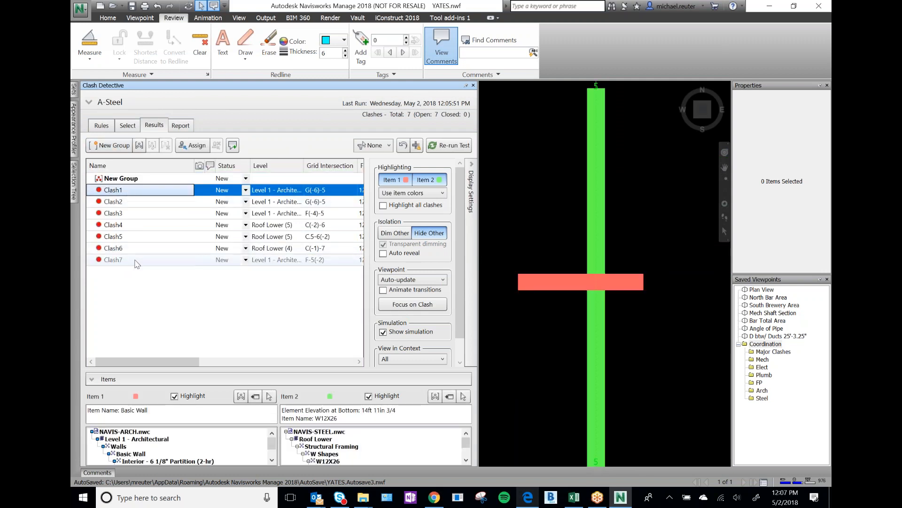
shift+click(137, 261)
drag(119, 193, 134, 181)
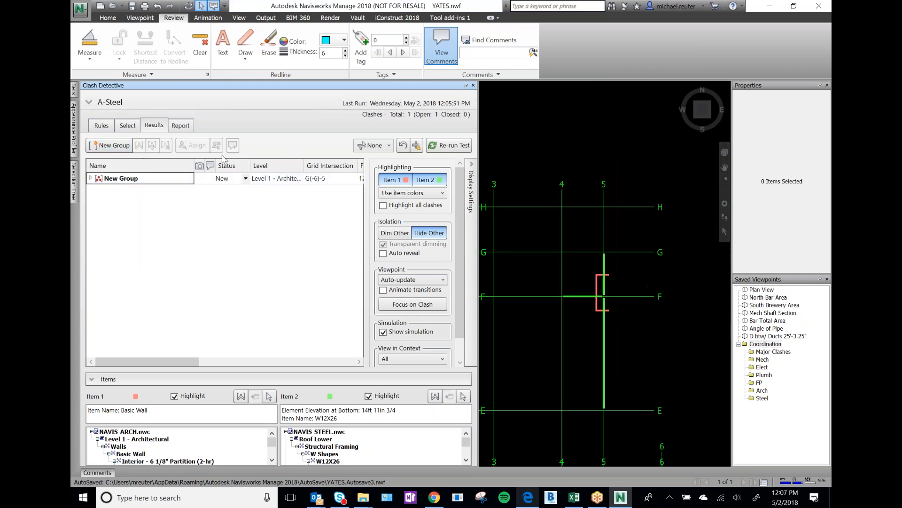
click(112, 182)
click(167, 146)
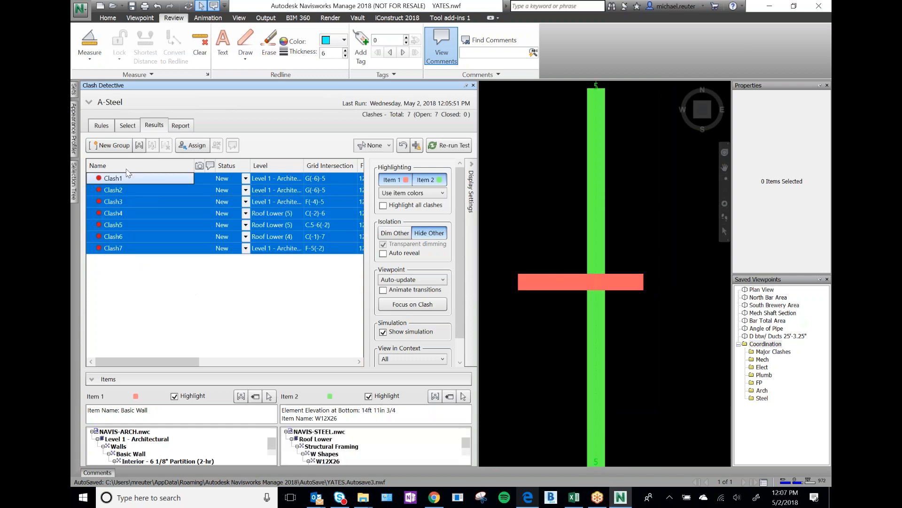
Create a clash group named 5/2/18 and move Clash1 through Clash7 into it
click(112, 146)
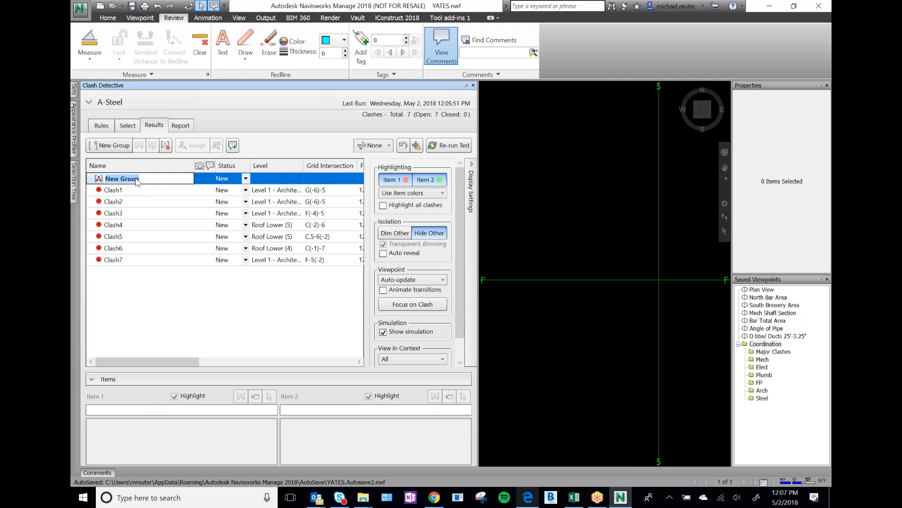
text(5)
click(109, 190)
shift+click(136, 259)
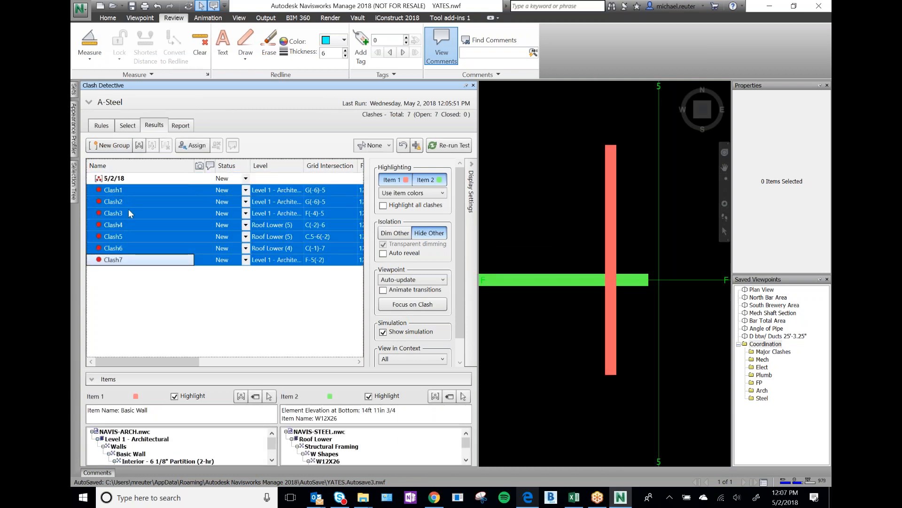
click(120, 191)
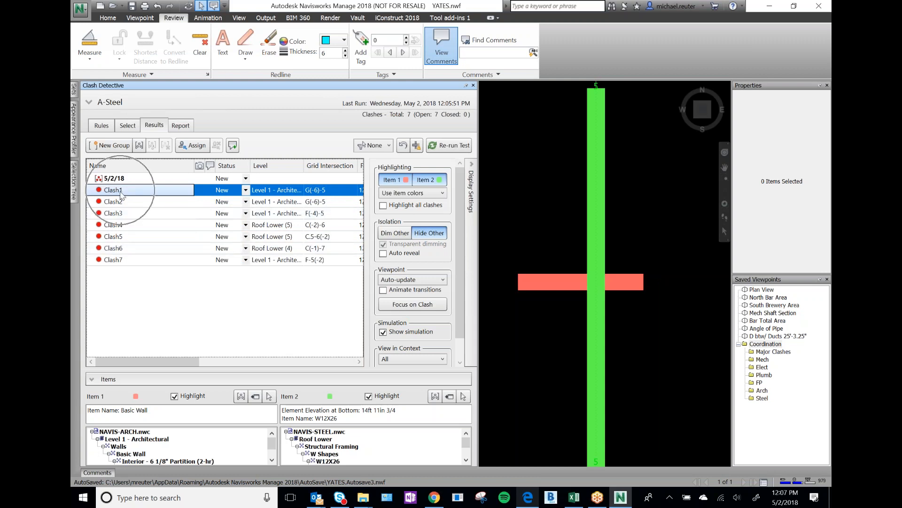
shift+click(118, 260)
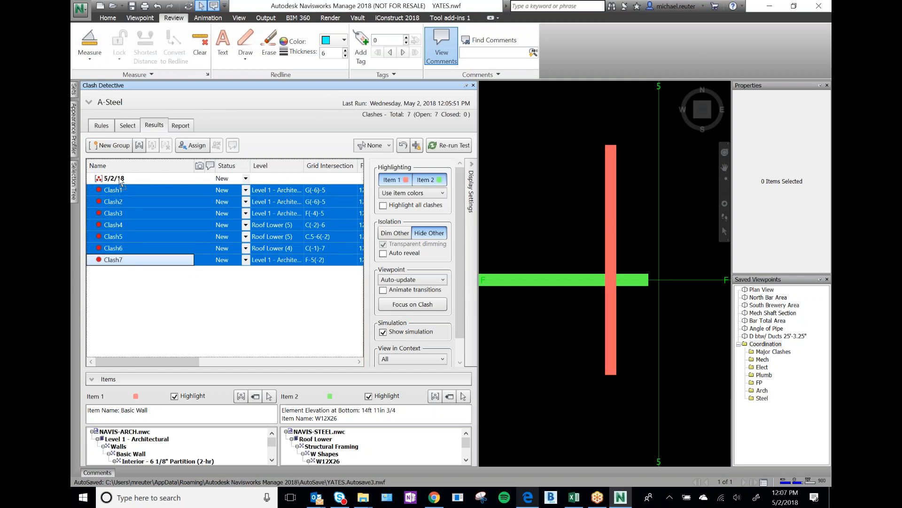
drag(119, 179, 118, 179)
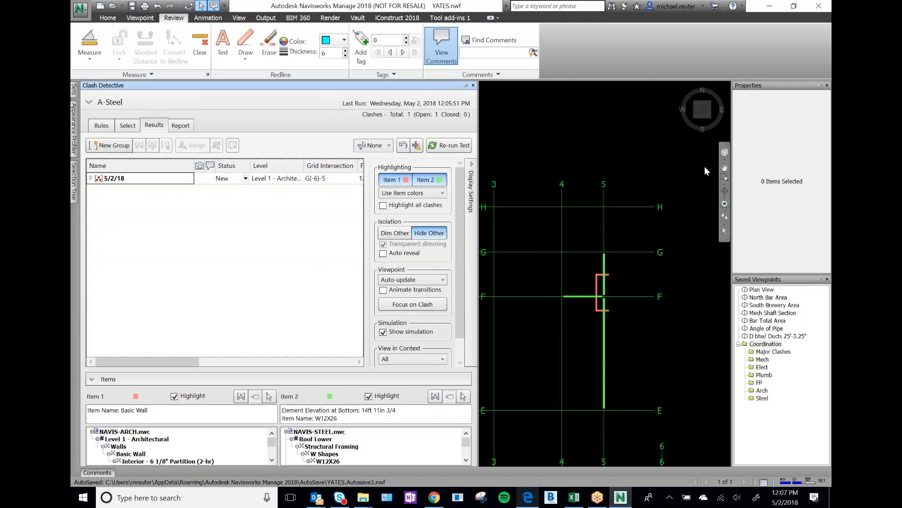
Turn off the grid display to examine only the walls and beams of the 5/2/18 group in plan
click(724, 167)
scroll(525, 201, down, 2)
scroll(604, 272, down, 3)
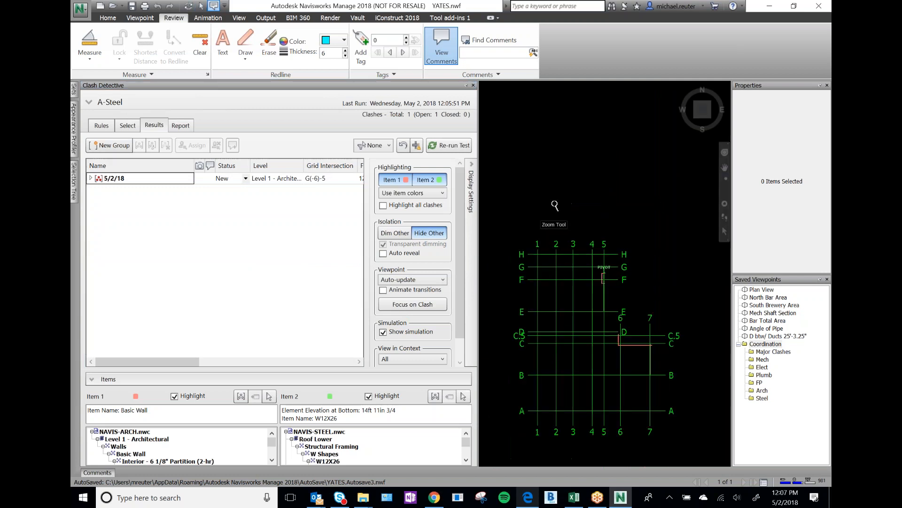
scroll(604, 282, up, 3)
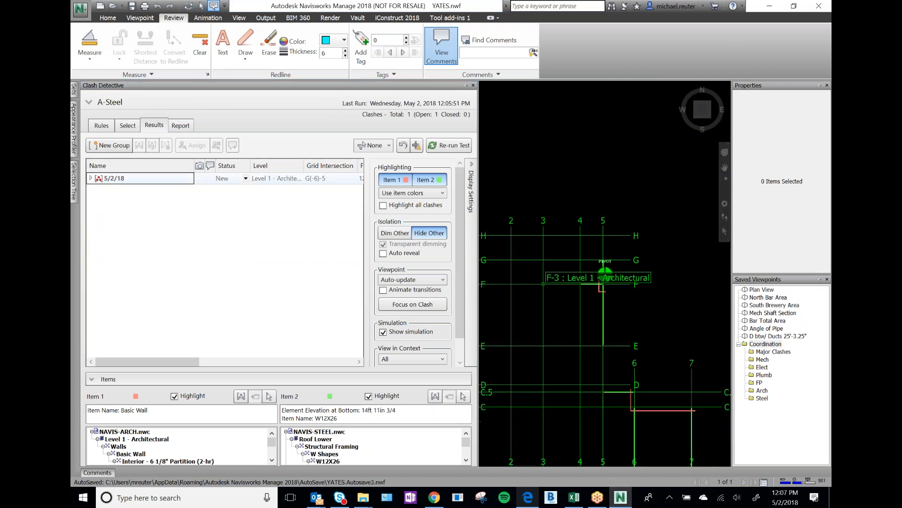
click(239, 17)
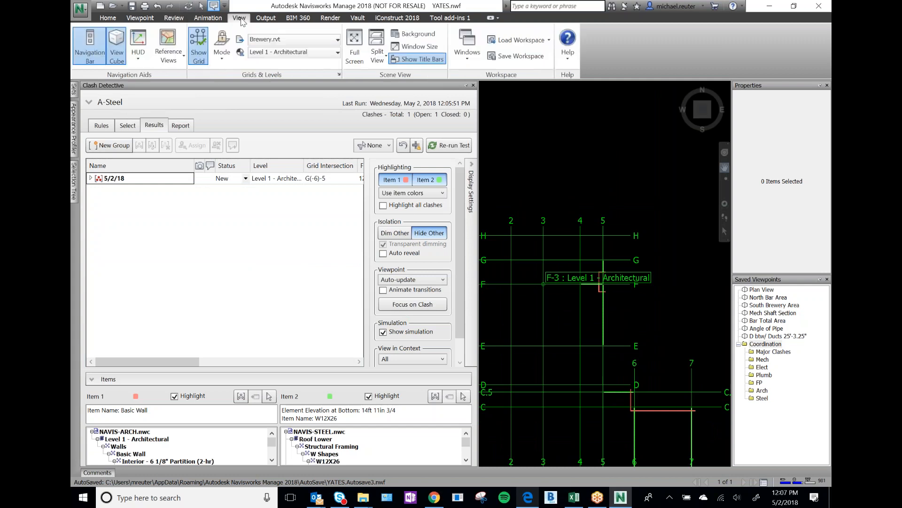
click(199, 47)
scroll(604, 271, down, 2)
scroll(618, 353, up, 4)
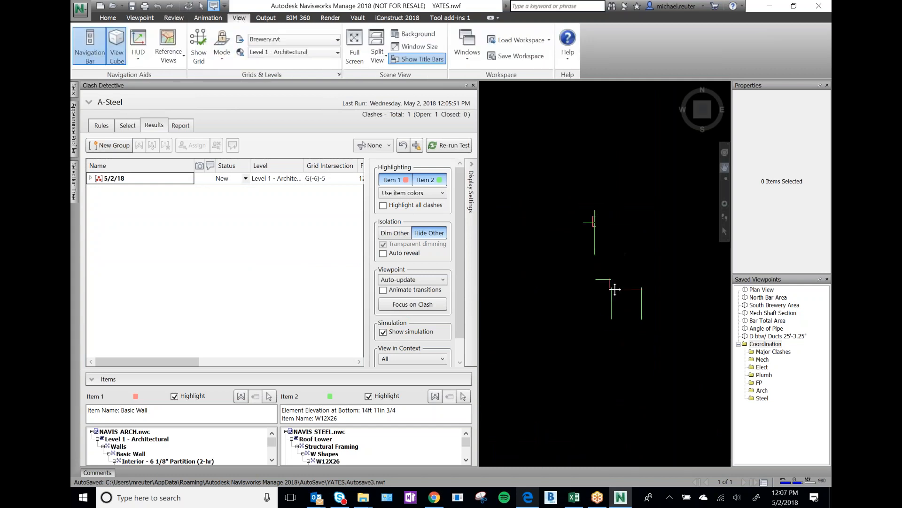
middle_drag(581, 161, 559, 219)
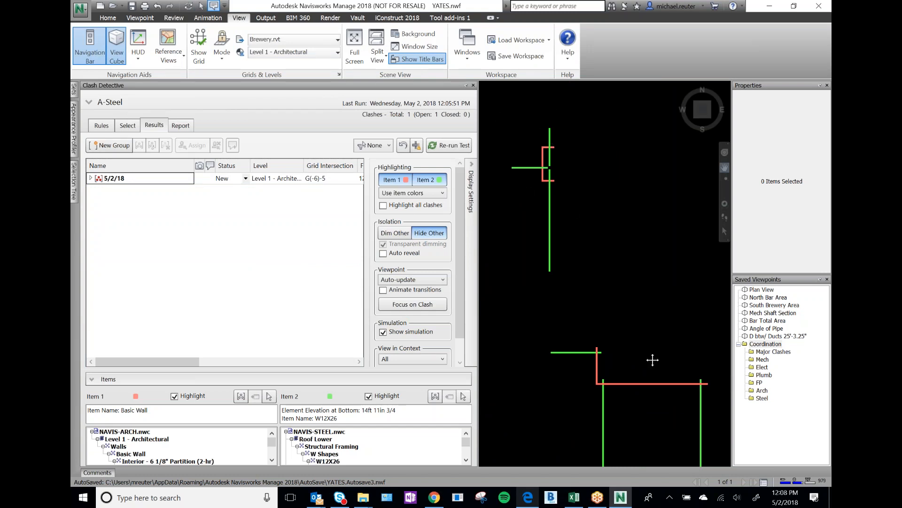
middle_drag(602, 323, 595, 284)
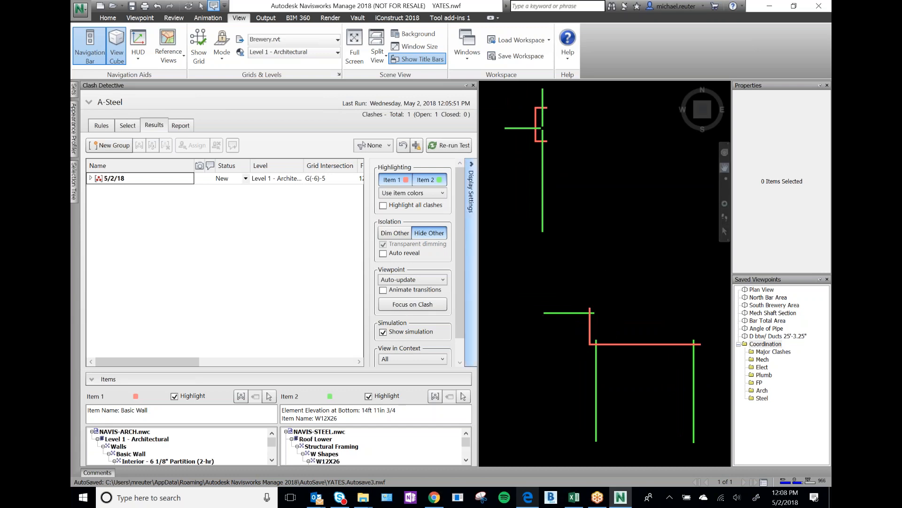
scroll(604, 269, down, 3)
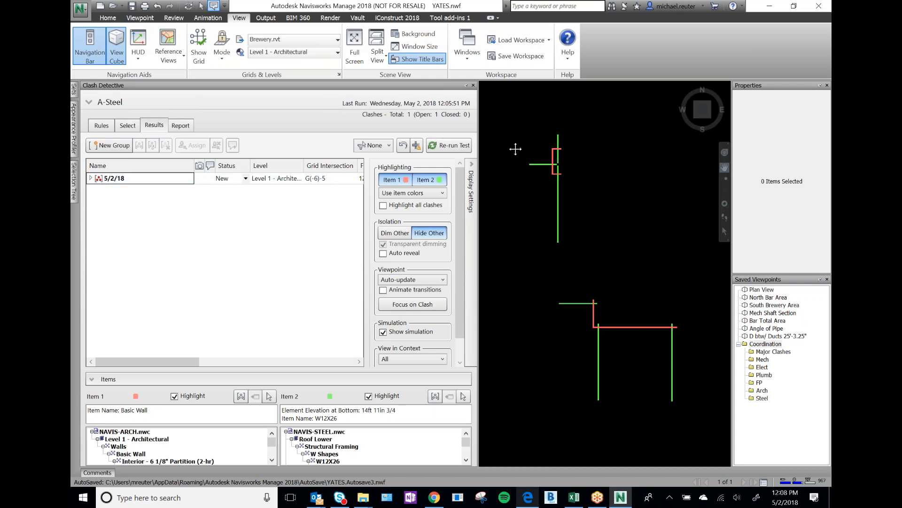
middle_drag(582, 200, 578, 254)
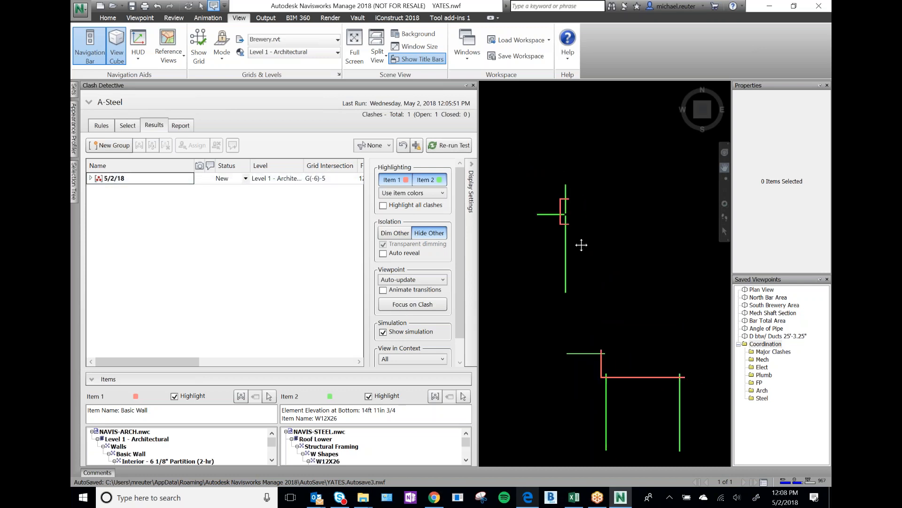
Expand the 5/2/18 group, inspect Clash1, Clash2 and Clash3 individually, and select the whole group again
click(90, 179)
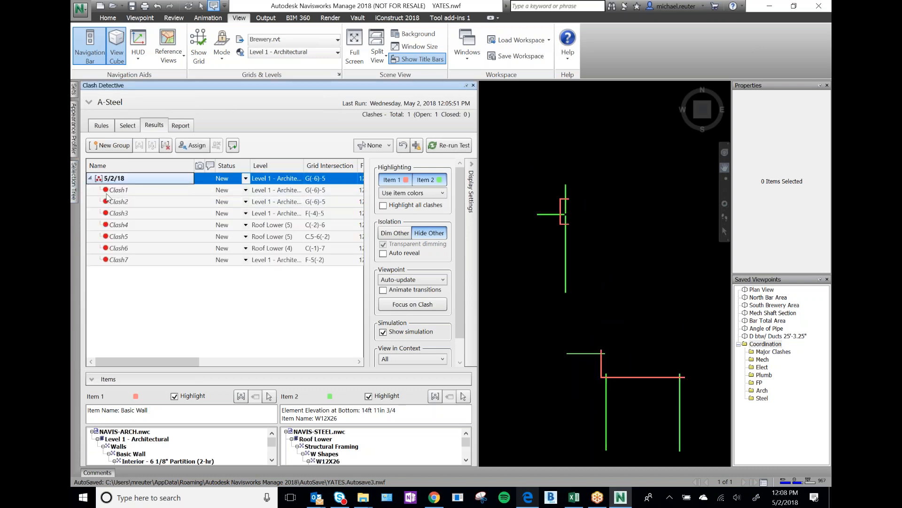
click(130, 190)
click(128, 201)
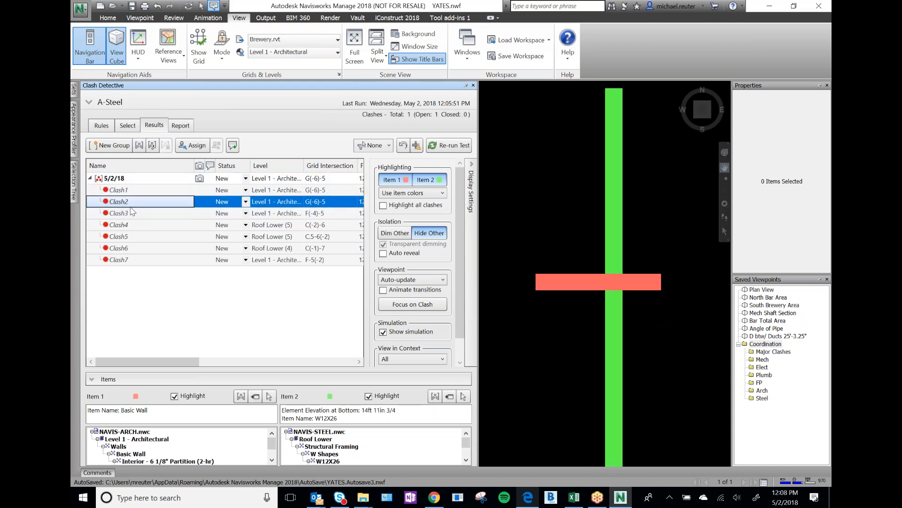
click(133, 213)
click(134, 204)
click(138, 190)
click(143, 201)
click(143, 192)
click(115, 178)
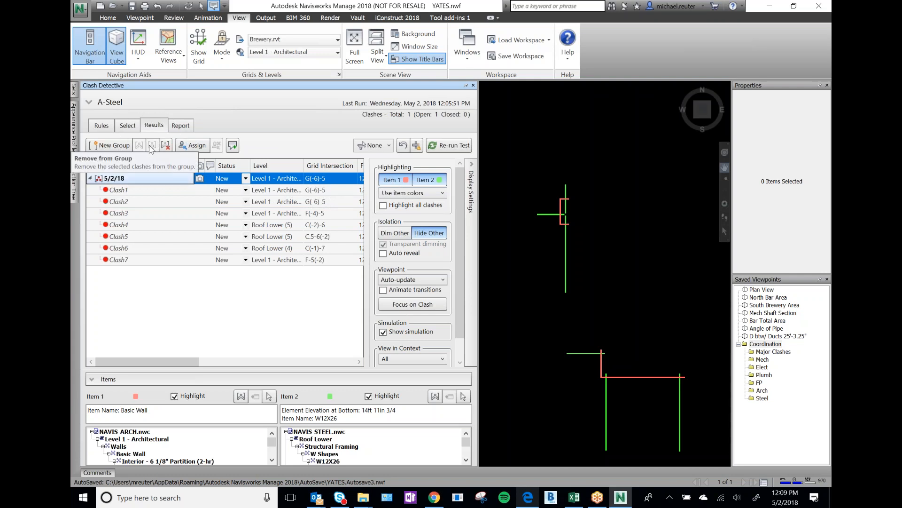
Narrow the Name column of the clash results and check the status choices available for the 5/2/18 group
click(166, 146)
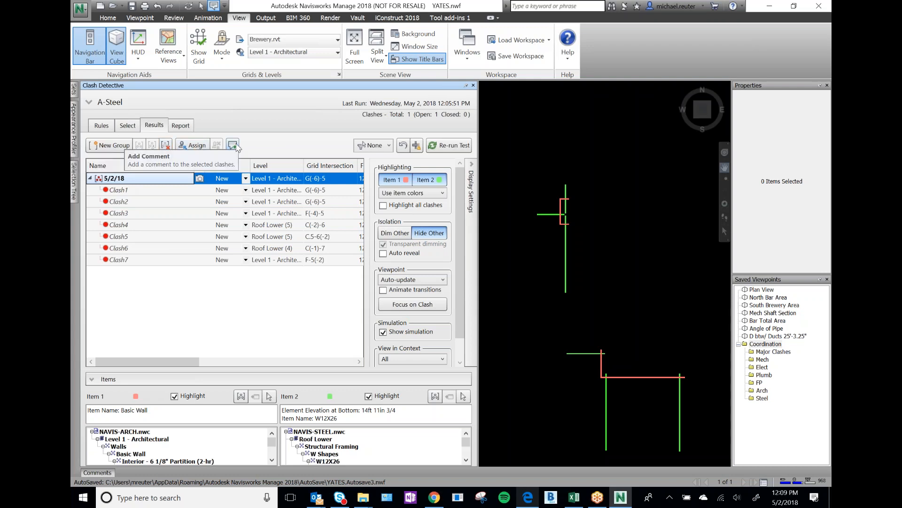
mouse_move(151, 364)
mouse_down()
mouse_move(182, 364)
mouse_move(150, 365)
mouse_up()
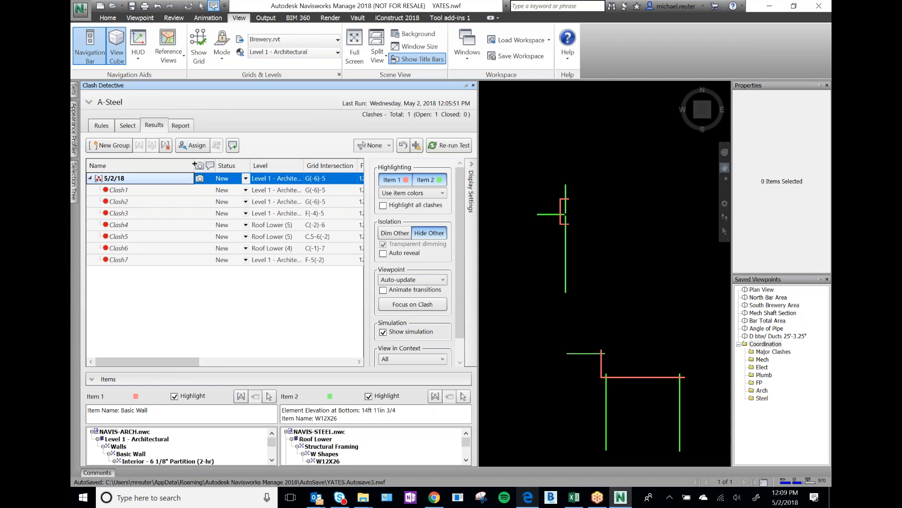
drag(192, 164, 147, 164)
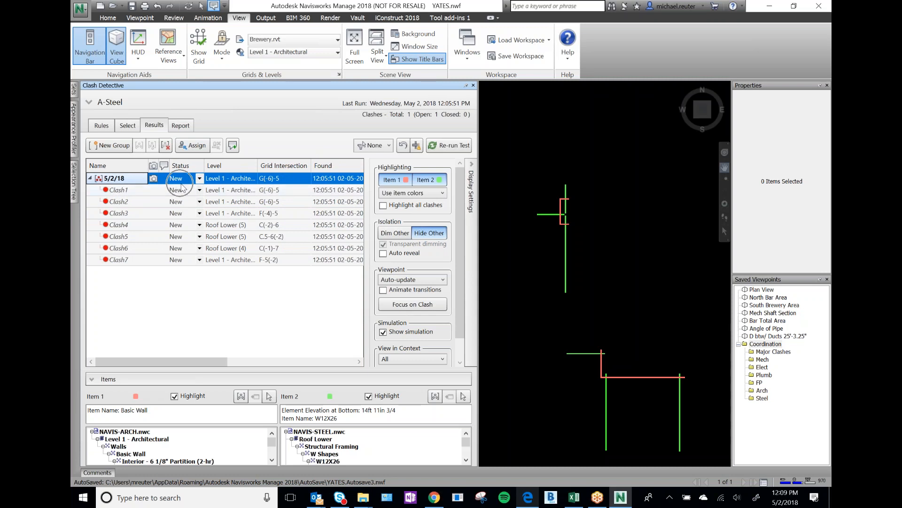
click(200, 179)
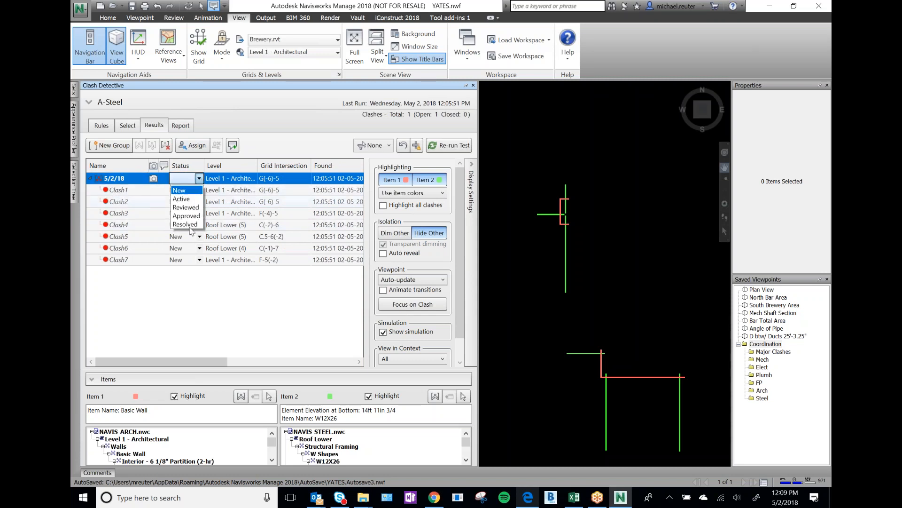
click(214, 288)
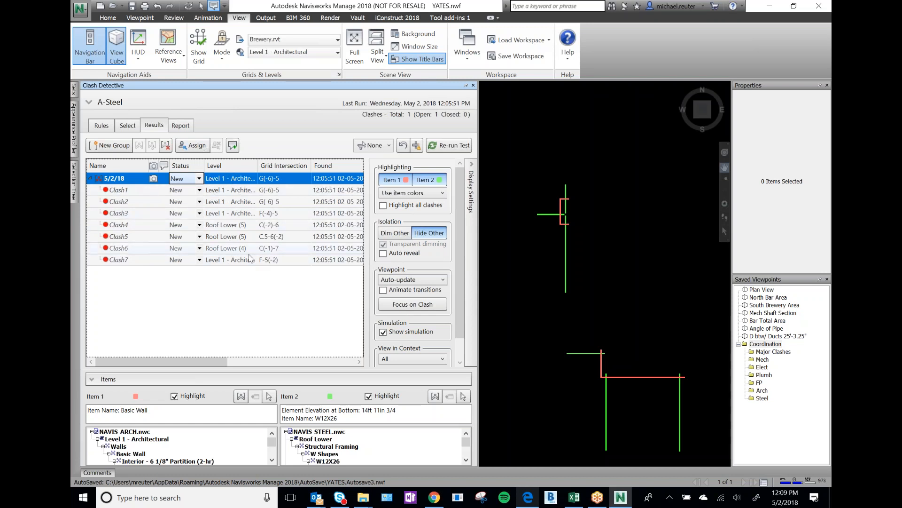
Examine the remaining result columns of the 5/2/18 group, including Found, Approved By, Description, Assigned To and Distance
key(ctrl)
key(ctrl)
drag(213, 361, 193, 362)
click(360, 361)
click(360, 362)
click(360, 361)
click(360, 362)
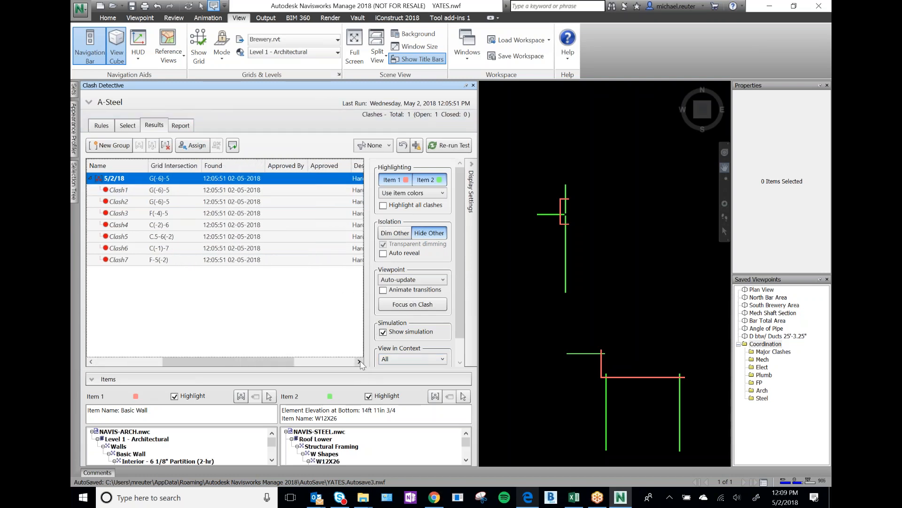
click(360, 361)
click(359, 361)
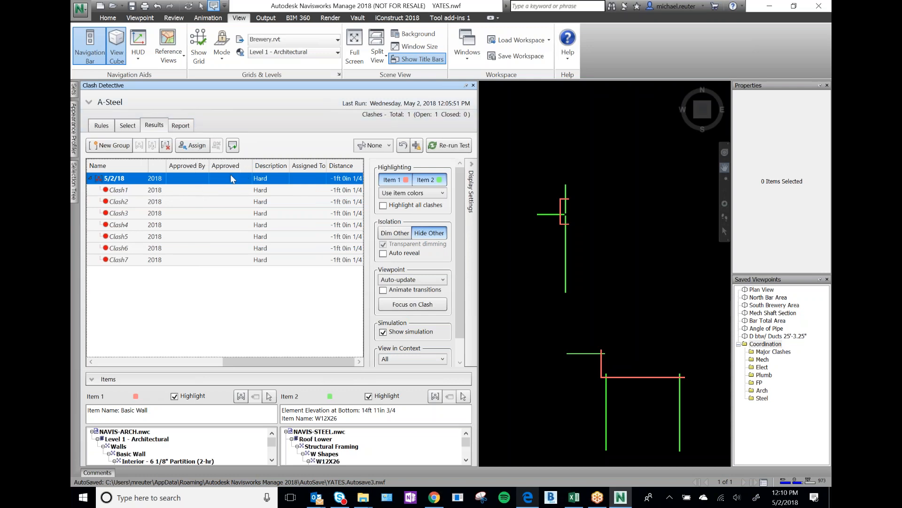
click(279, 168)
click(344, 179)
click(344, 179)
click(344, 179)
Check the filter choices for the clash results and what the Reset and Re-run Test commands do
click(387, 146)
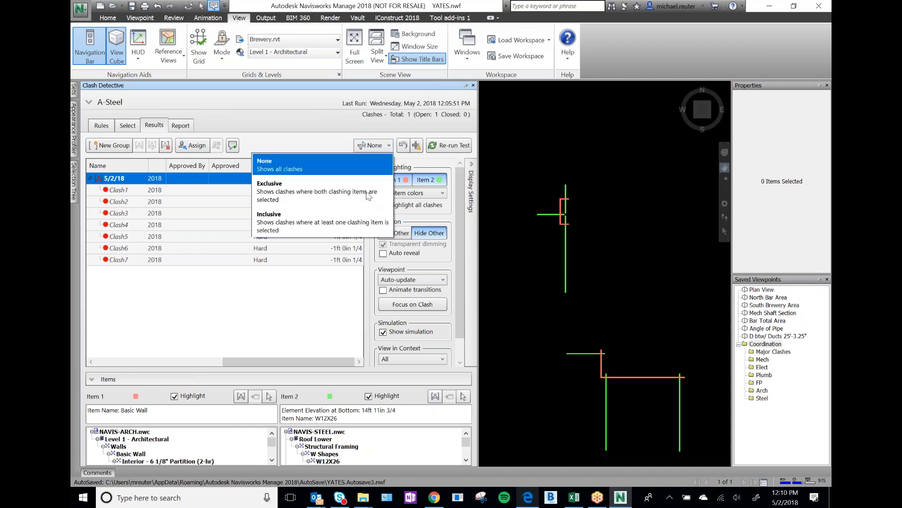
click(335, 142)
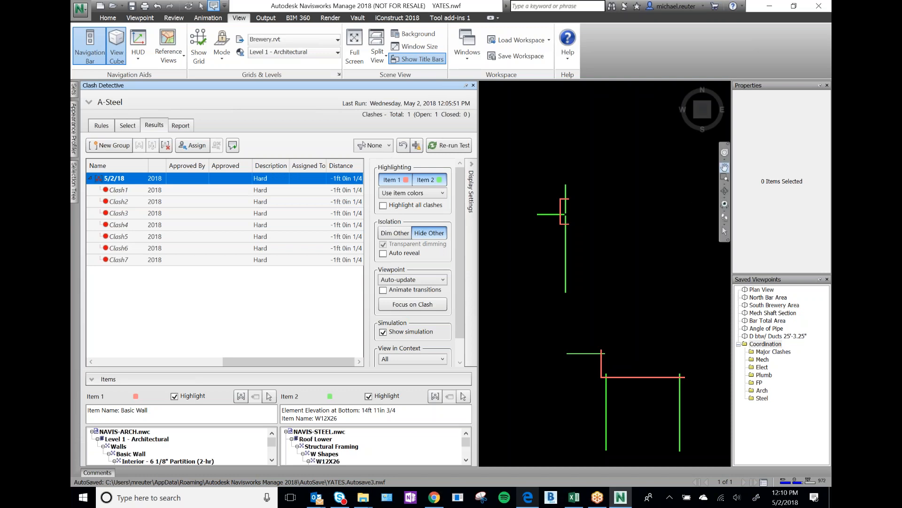
click(725, 231)
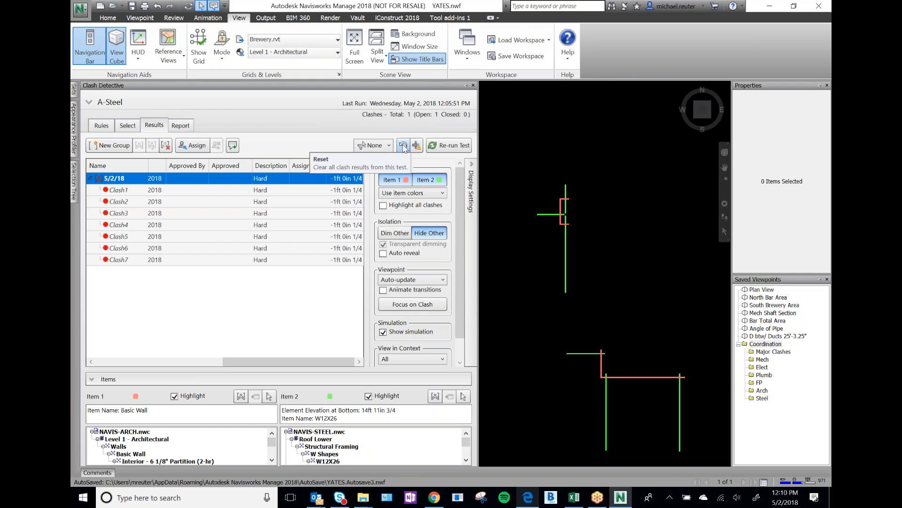
click(403, 147)
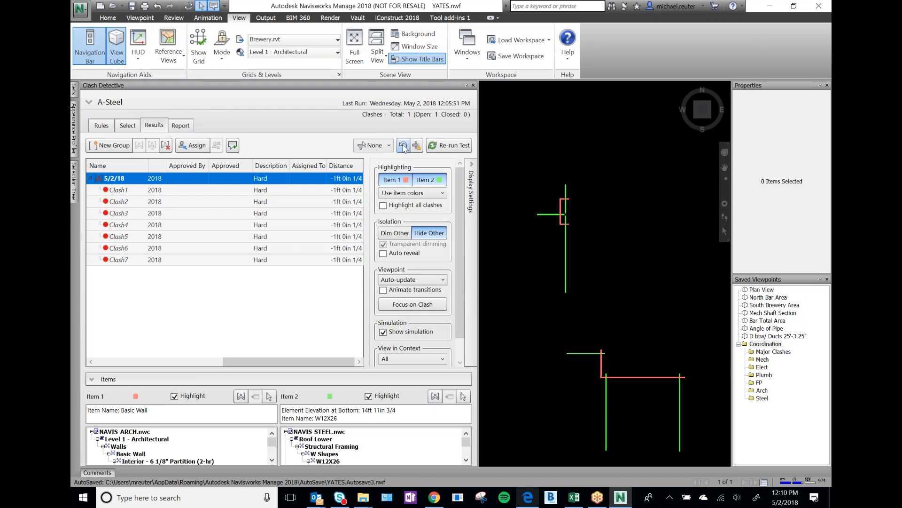
click(404, 146)
click(404, 146)
click(416, 147)
click(450, 146)
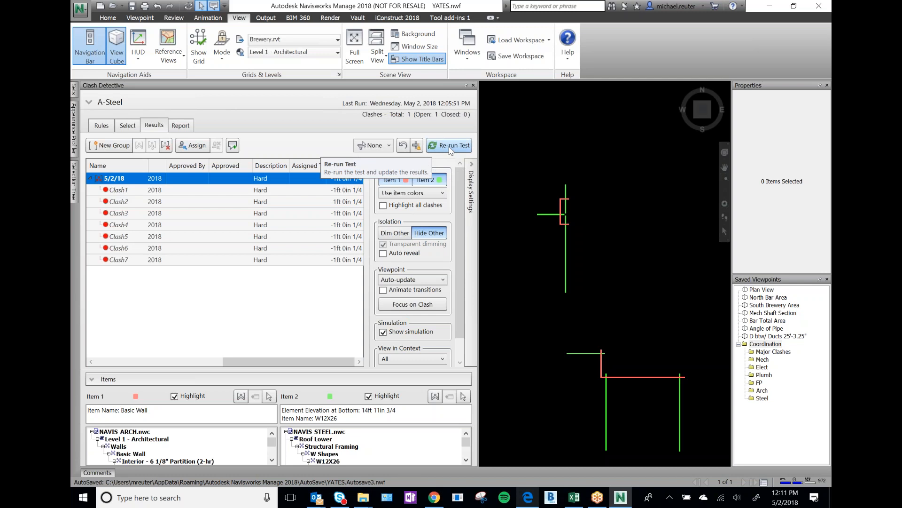
Save the YATES.nwf file and check it among the project files in the Yates folder in File Explorer
click(134, 9)
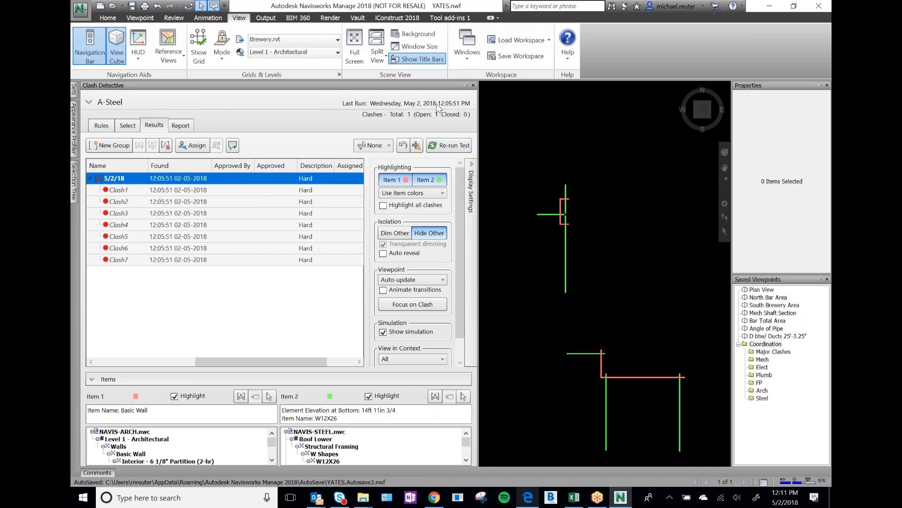
click(108, 17)
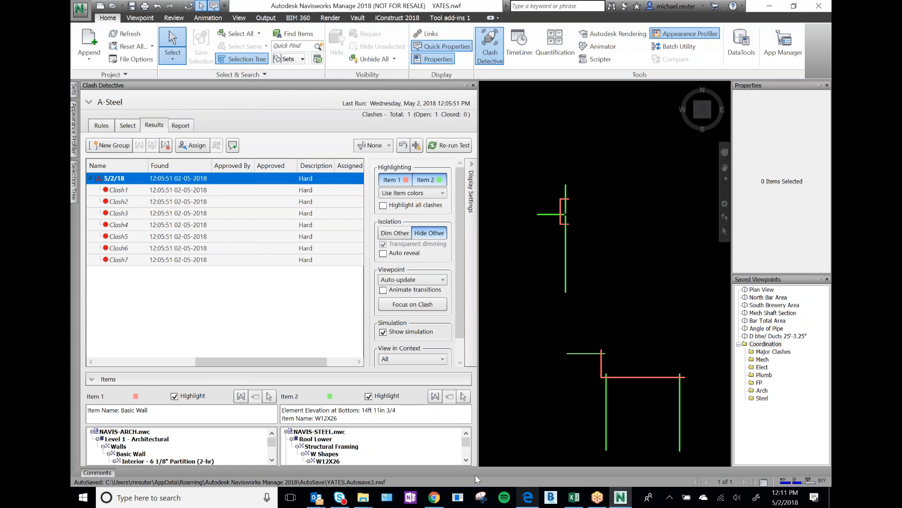
click(363, 498)
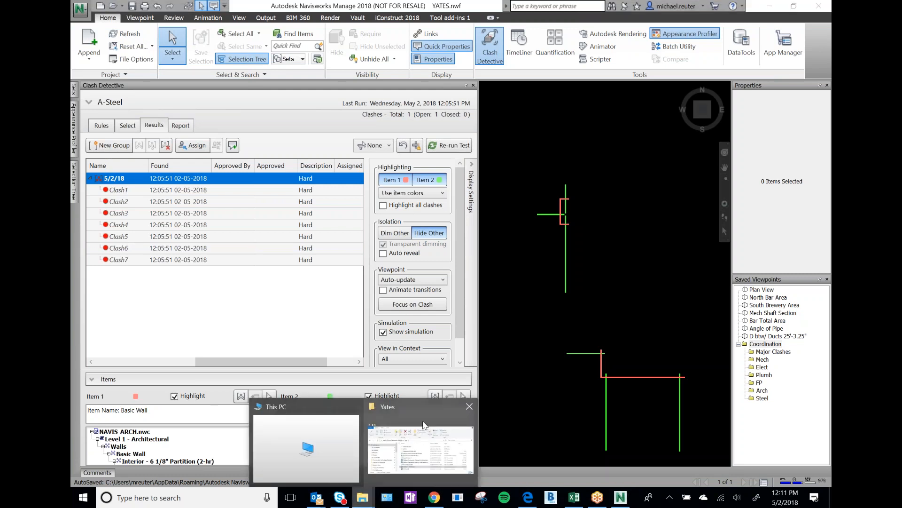
click(423, 425)
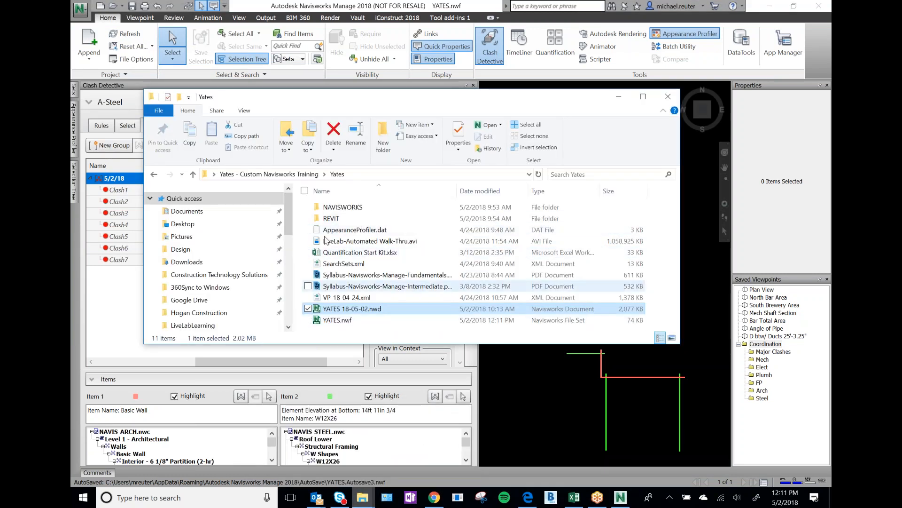
click(619, 97)
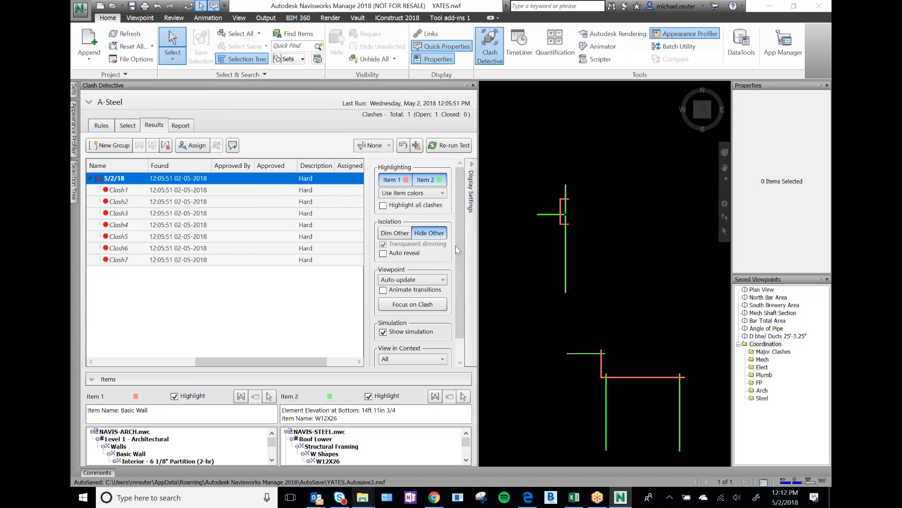
Collapse the Display Settings of the clash results and expand them again
click(472, 203)
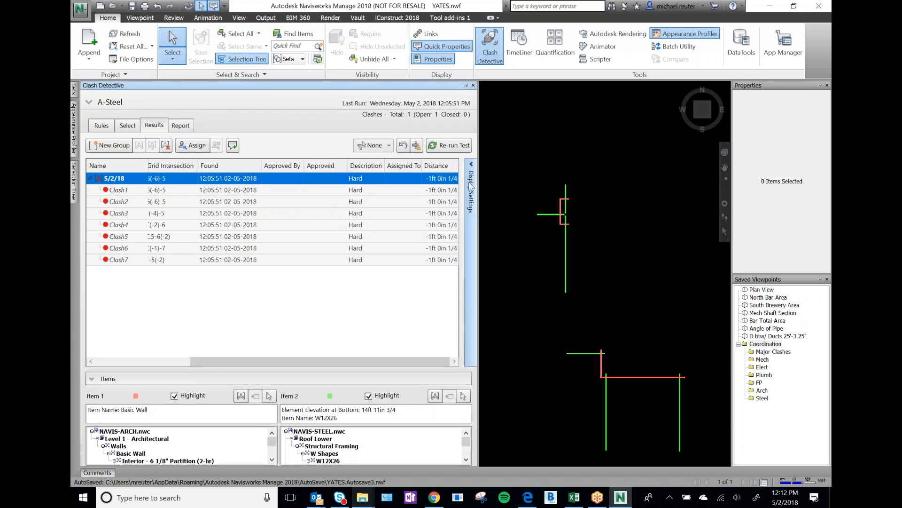
click(472, 298)
click(470, 288)
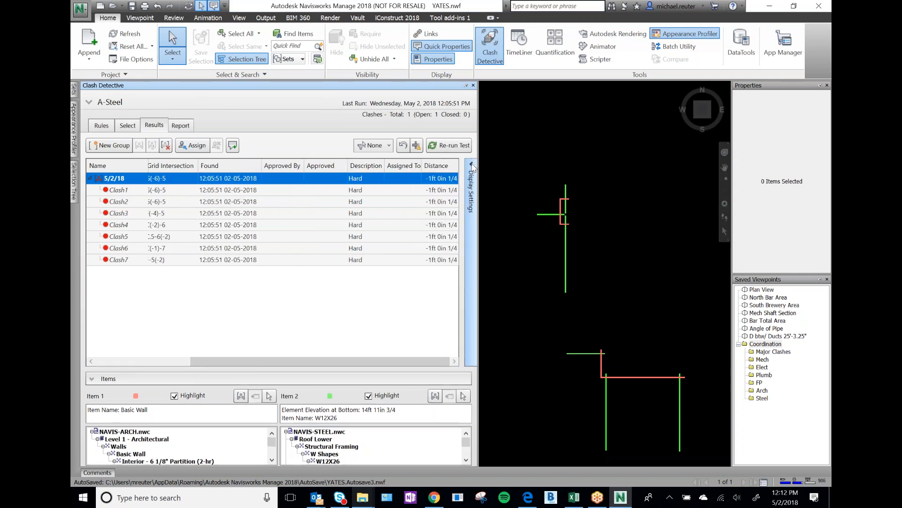
click(472, 167)
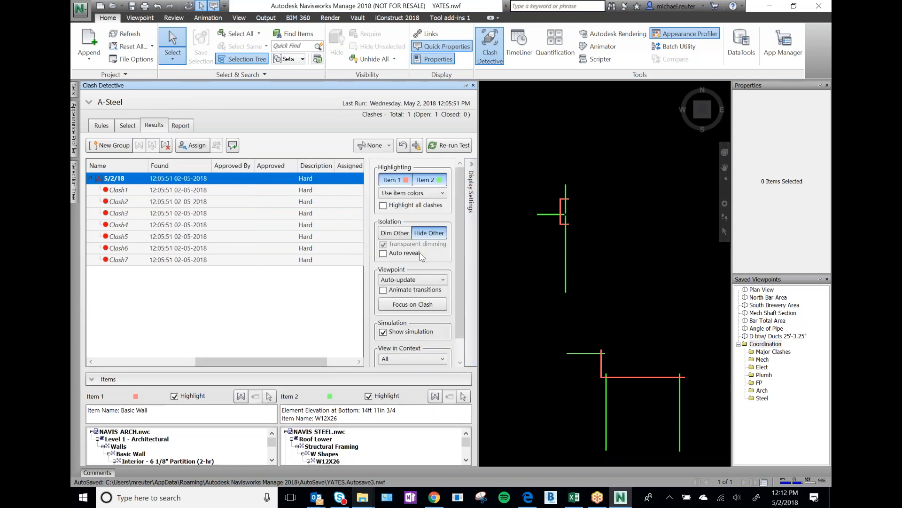
Switch the Item 1 and Item 2 highlighting of the 5/2/18 clash group off and back on
click(406, 181)
click(415, 183)
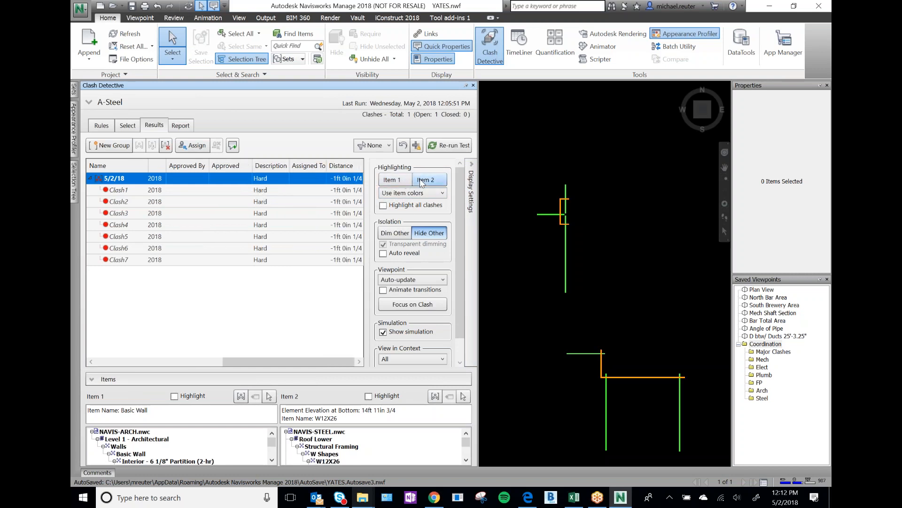
click(425, 180)
click(391, 180)
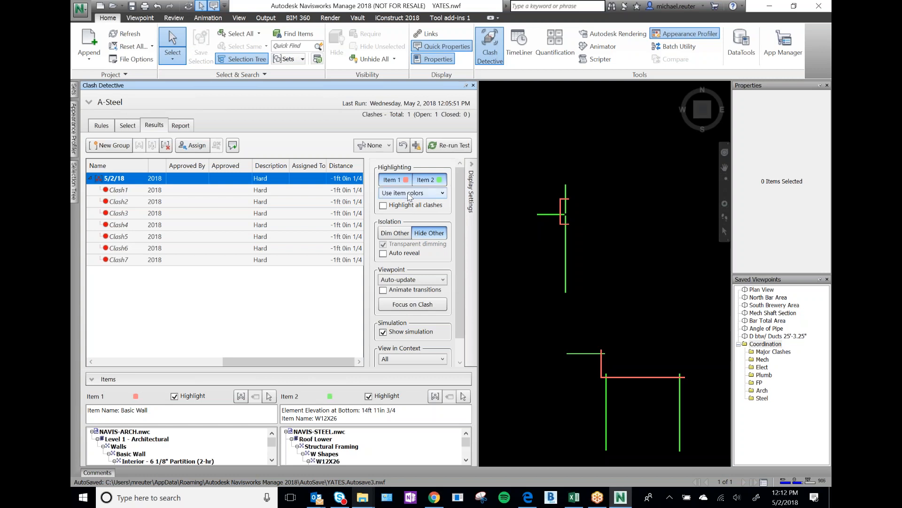
Set the clash isolation to Dim Other with Transparent dimming on, comparing it with Hide Other and with opaque dimming
click(393, 234)
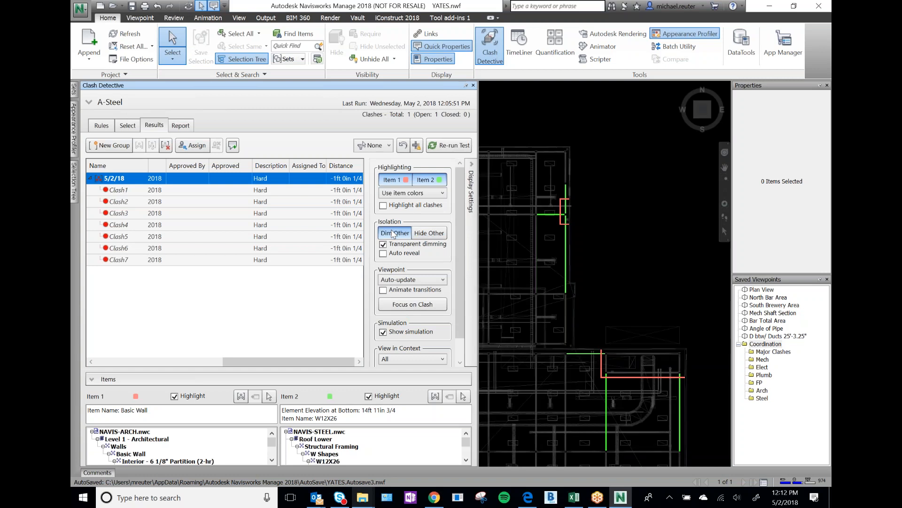
click(440, 234)
click(398, 234)
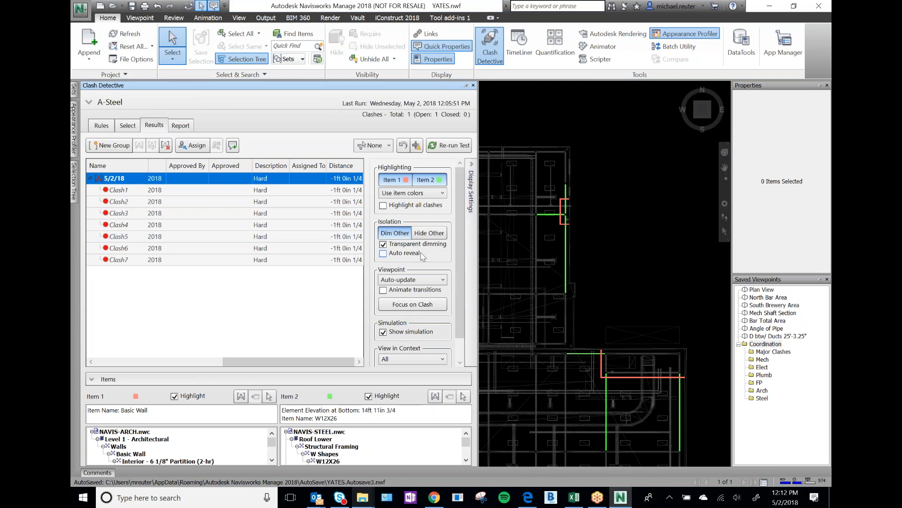
click(383, 244)
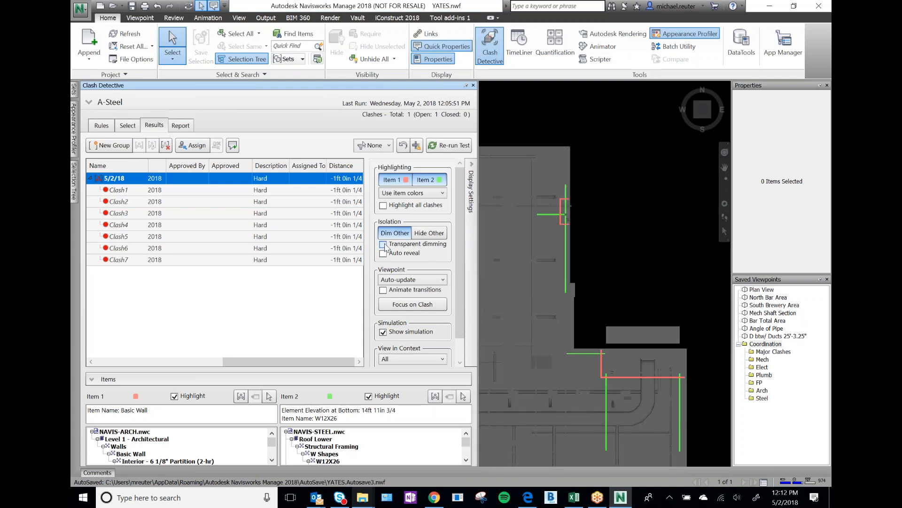
click(383, 245)
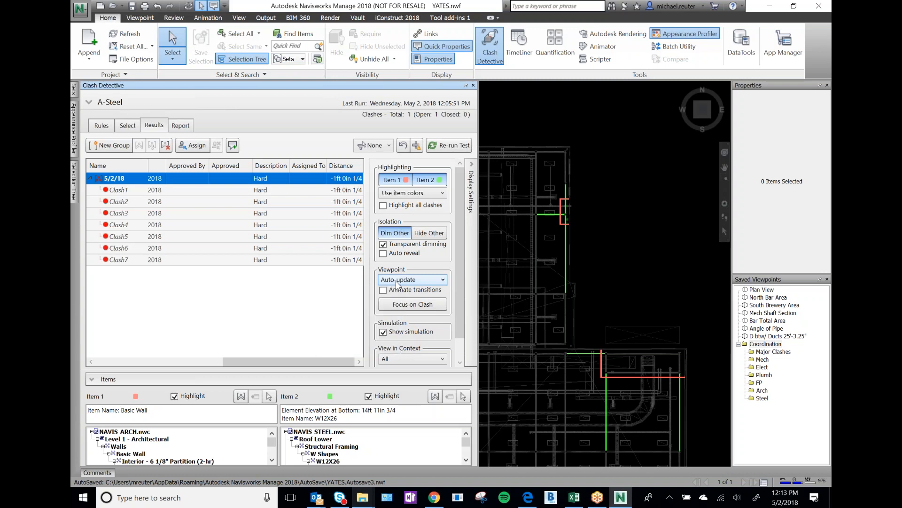
Try the Auto-load and Manual viewpoint behaviours for the clashes and return to Auto-update
click(422, 280)
click(413, 296)
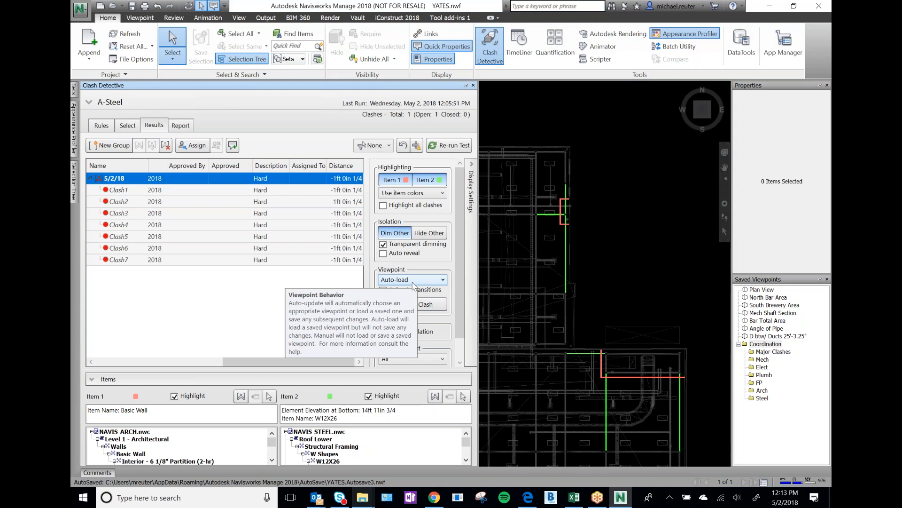
click(413, 282)
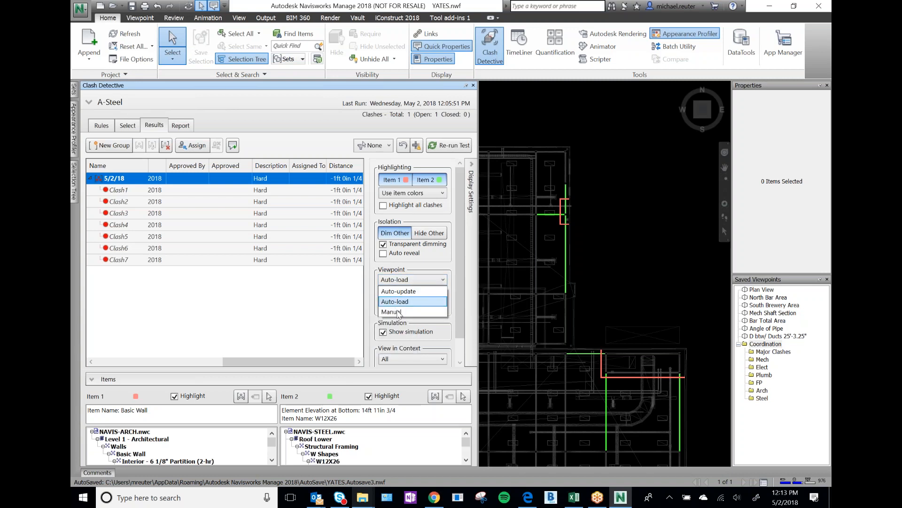
click(398, 305)
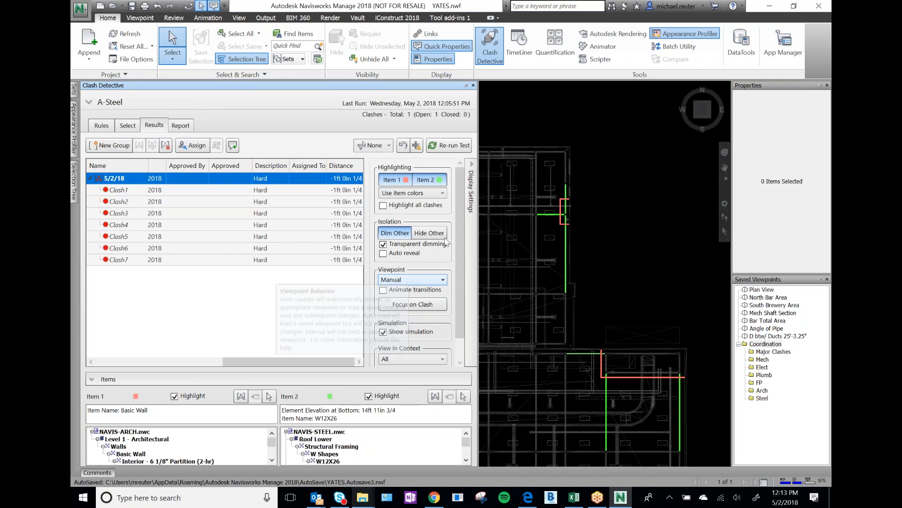
click(420, 280)
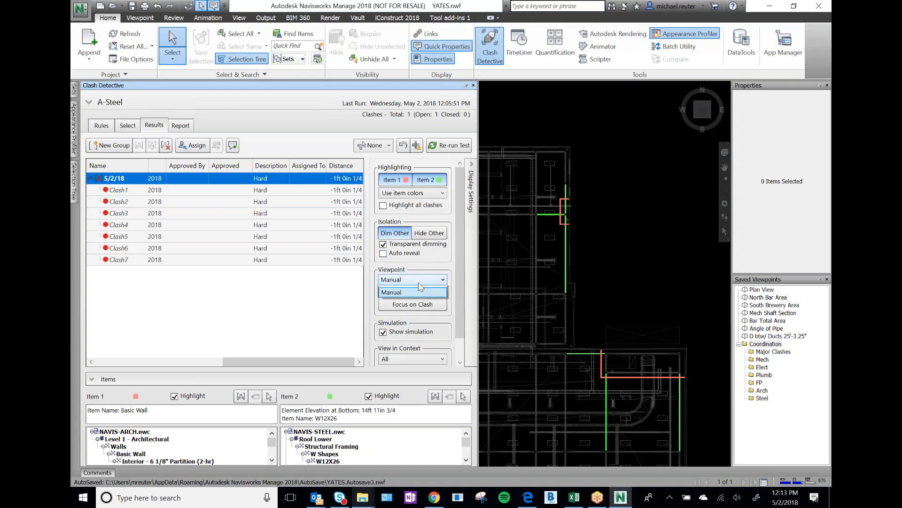
click(408, 292)
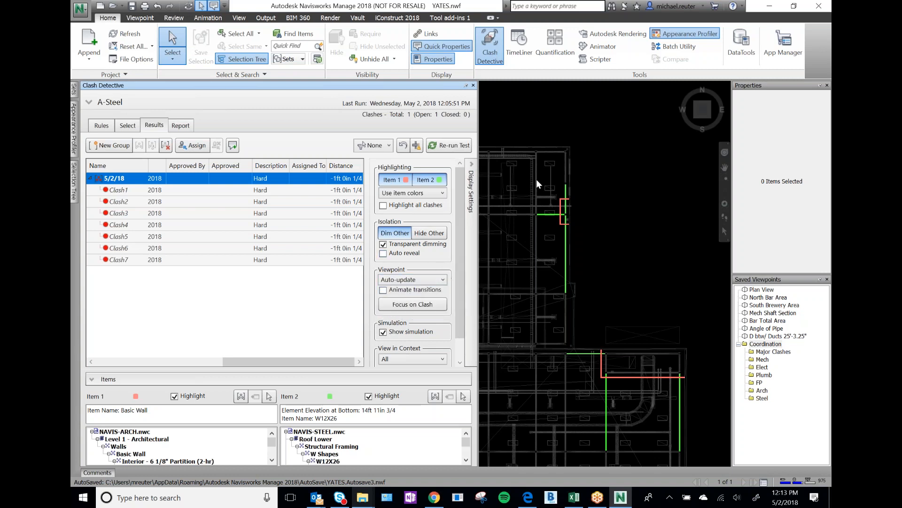
Inspect the upper clash area of the 5/2/18 group up close and reframe the view with Focus on Clash
scroll(551, 206, up, 10)
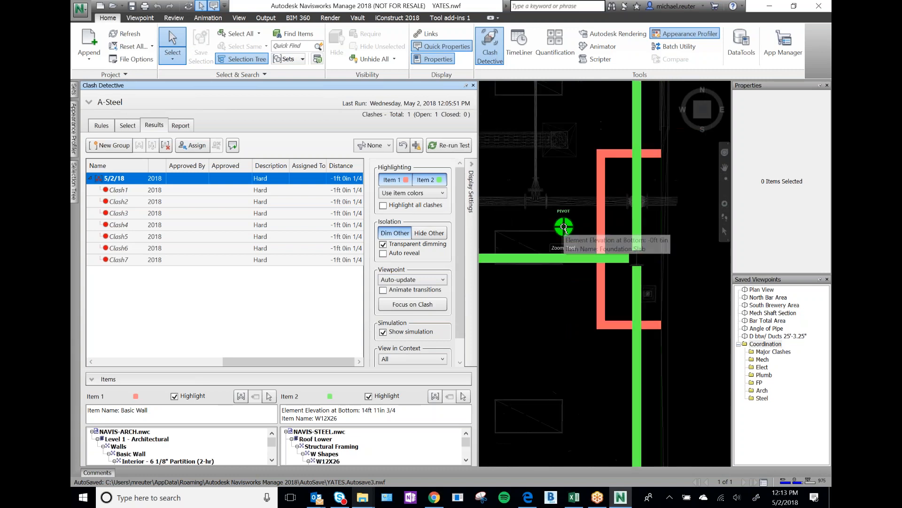
scroll(564, 227, down, 3)
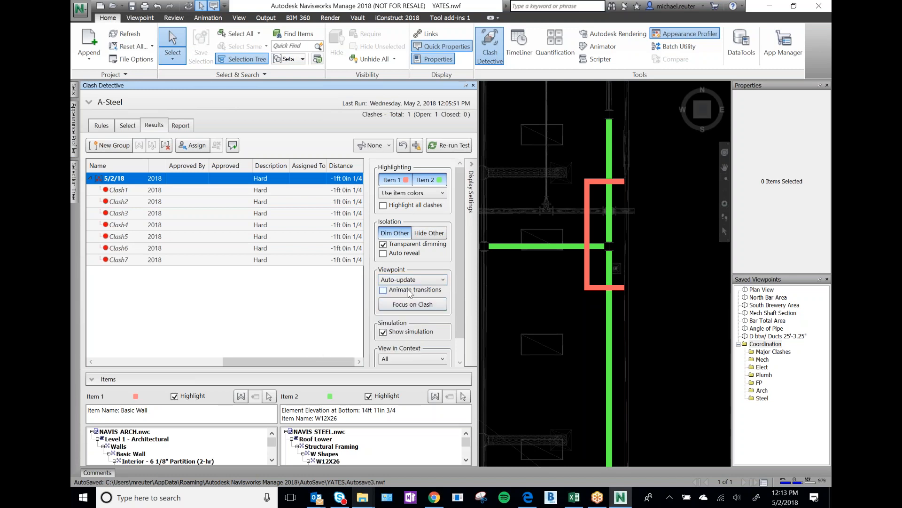
click(420, 305)
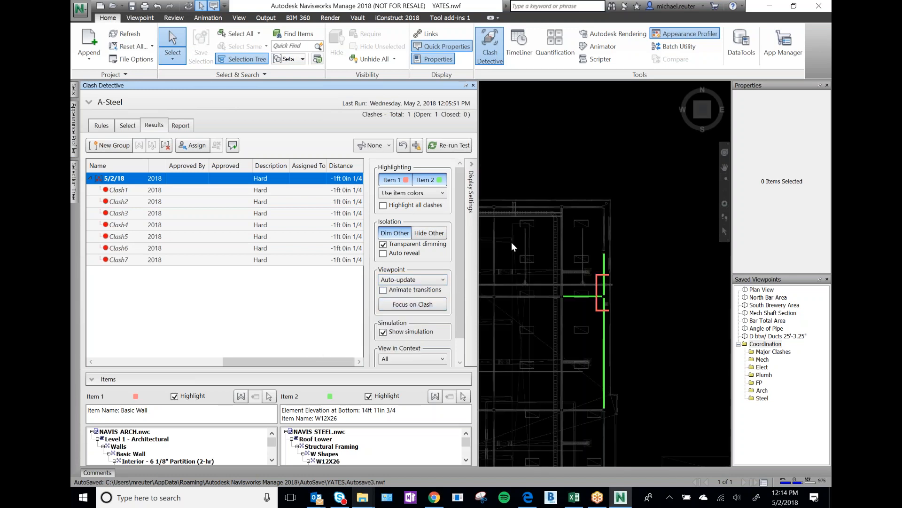
Enable Animate transitions to view Clash3, Clash2 and Clash4 with moving cameras, and disable it again
click(412, 291)
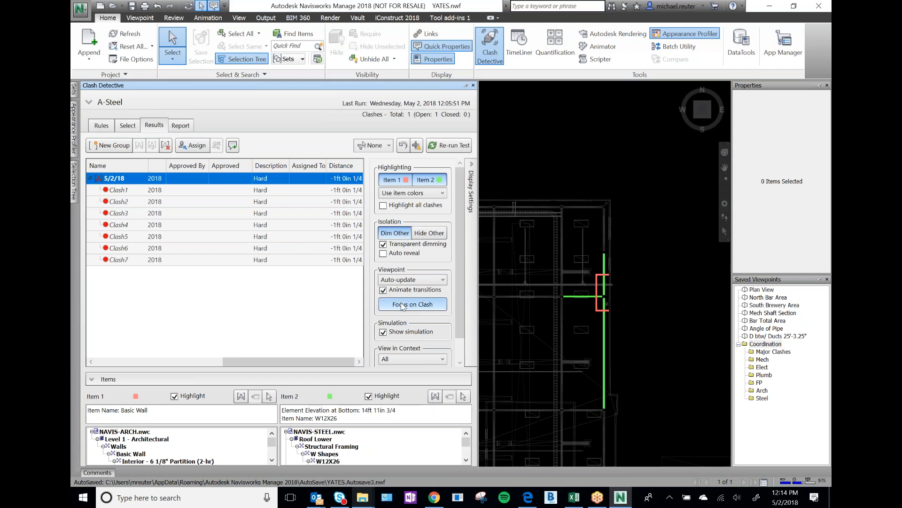
click(119, 214)
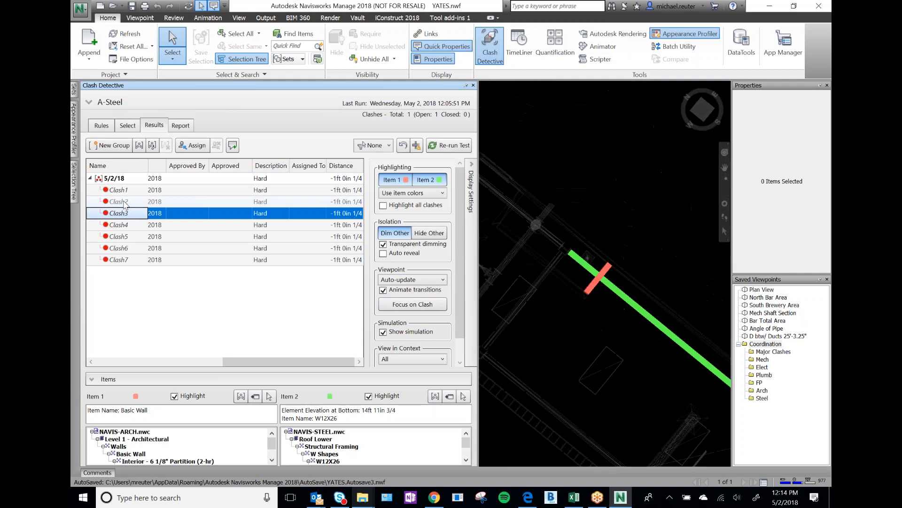
click(124, 202)
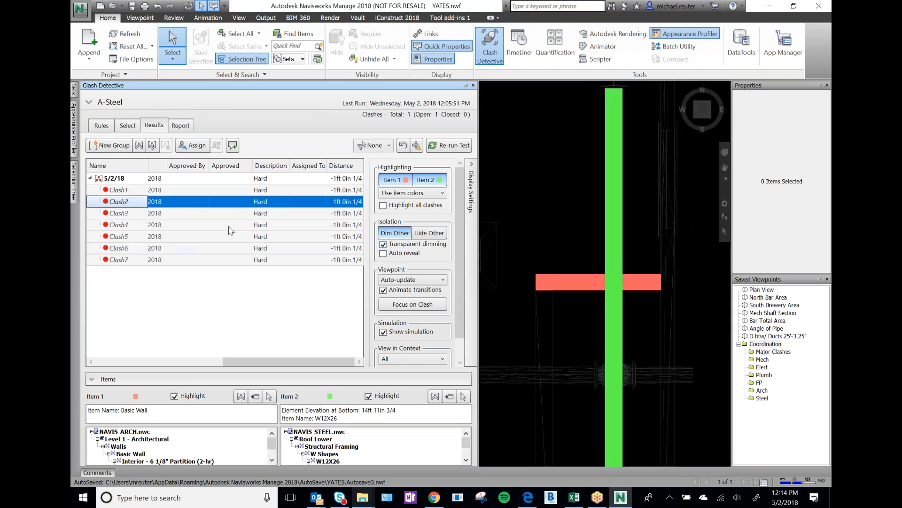
click(119, 225)
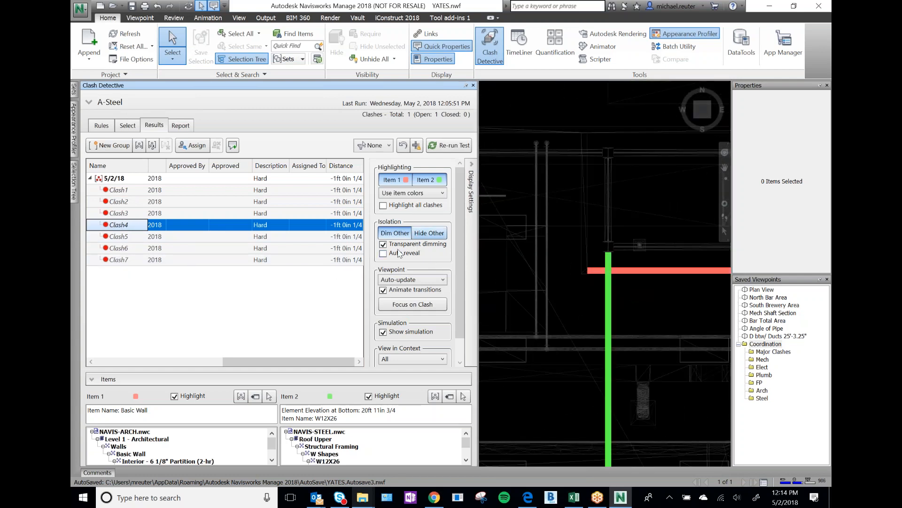
click(384, 291)
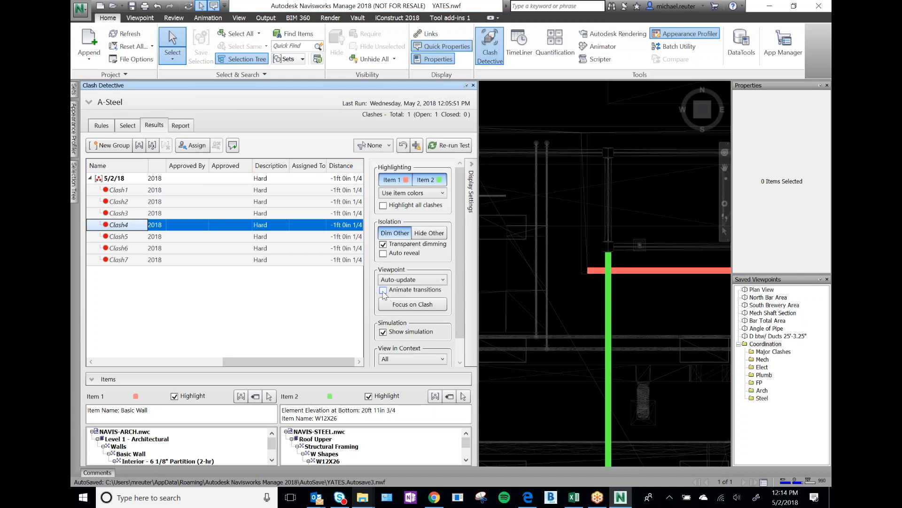
Check the View in Context choices, keep All, and view Clash4 in its surrounding model context
scroll(403, 327, down, 1)
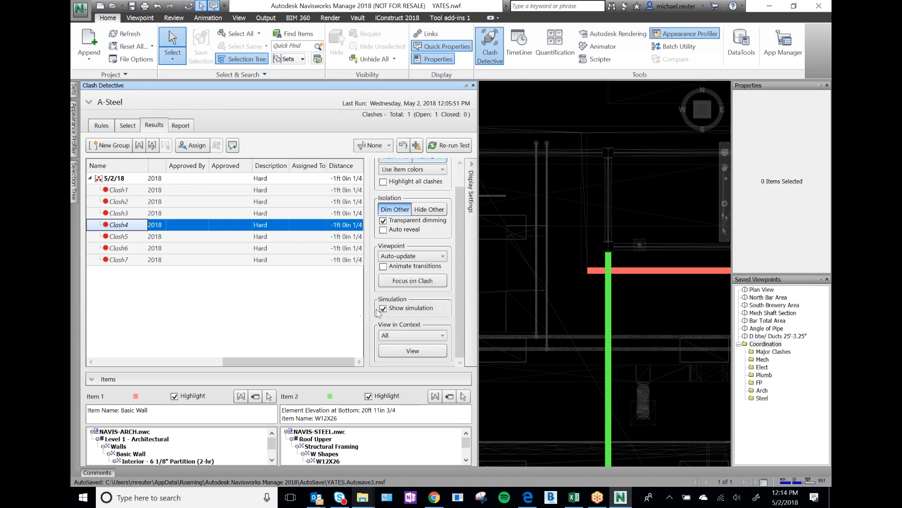
key(ctrl)
key(ctrl)
click(430, 337)
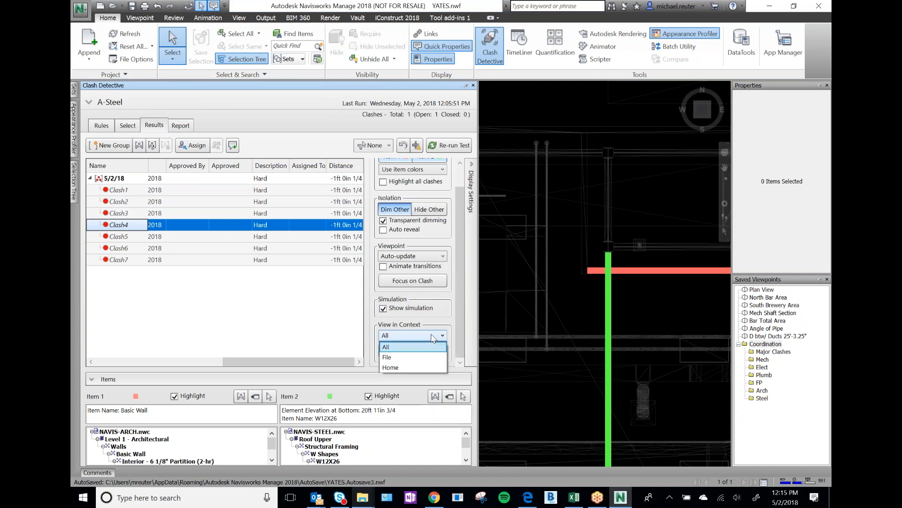
click(423, 331)
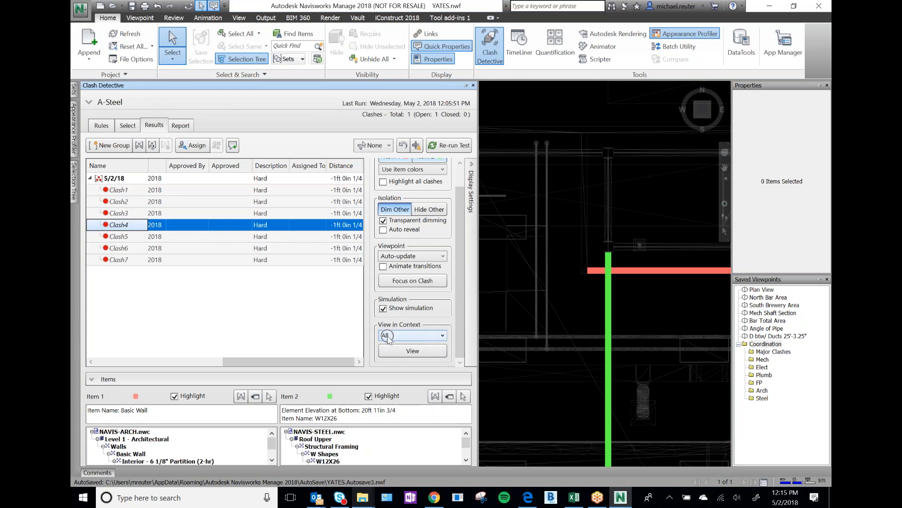
click(410, 352)
click(402, 352)
scroll(413, 269, up, 1)
scroll(412, 268, down, 1)
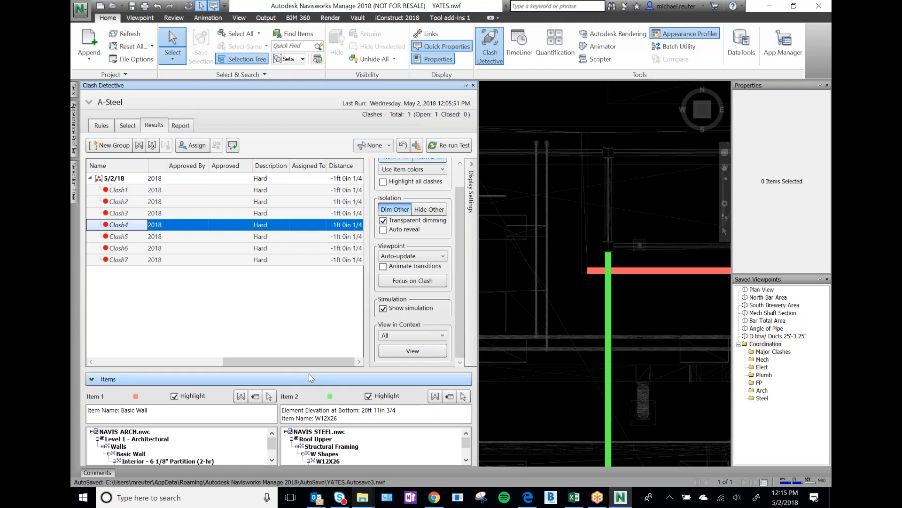
Enlarge the Items area to show the full trees of both clashing items, and collapse the Display Settings
click(92, 379)
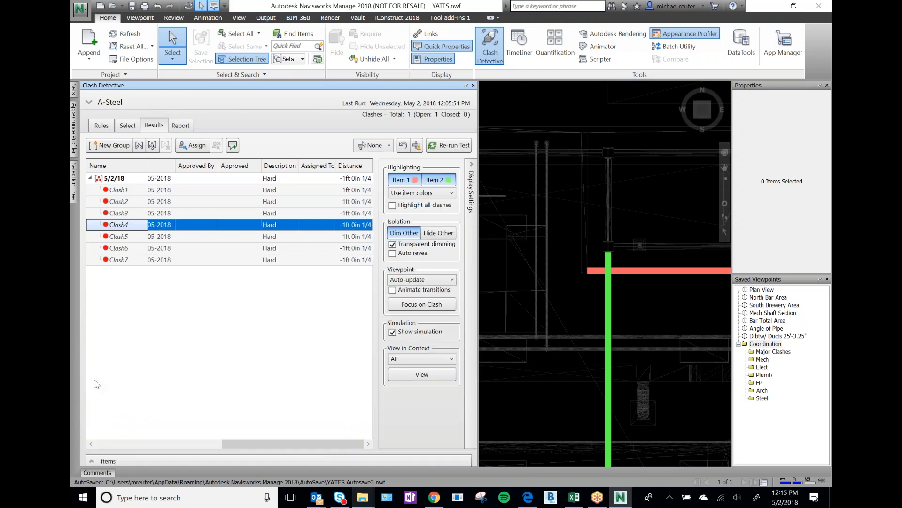
click(92, 463)
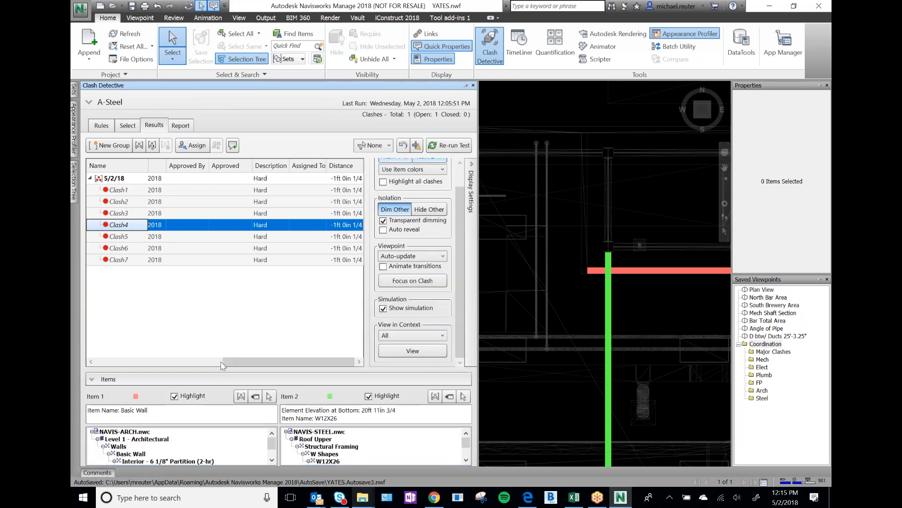
drag(217, 369, 219, 287)
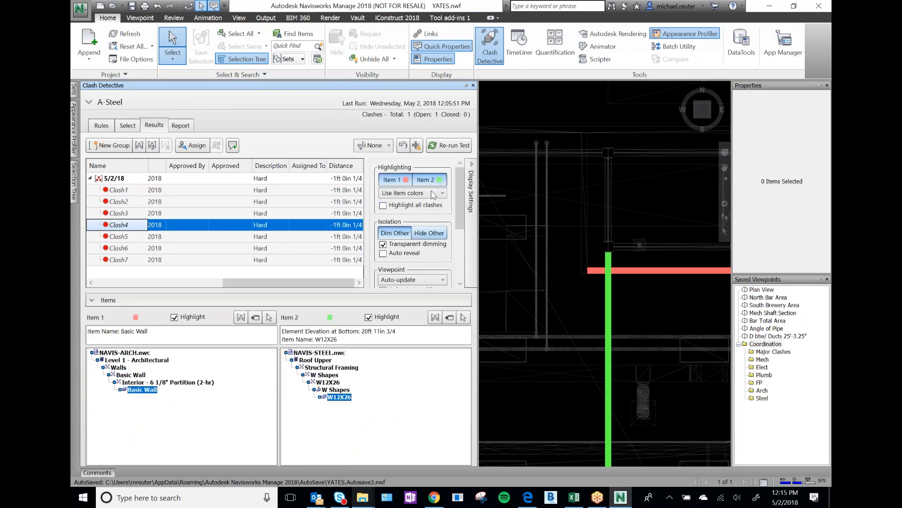
click(471, 201)
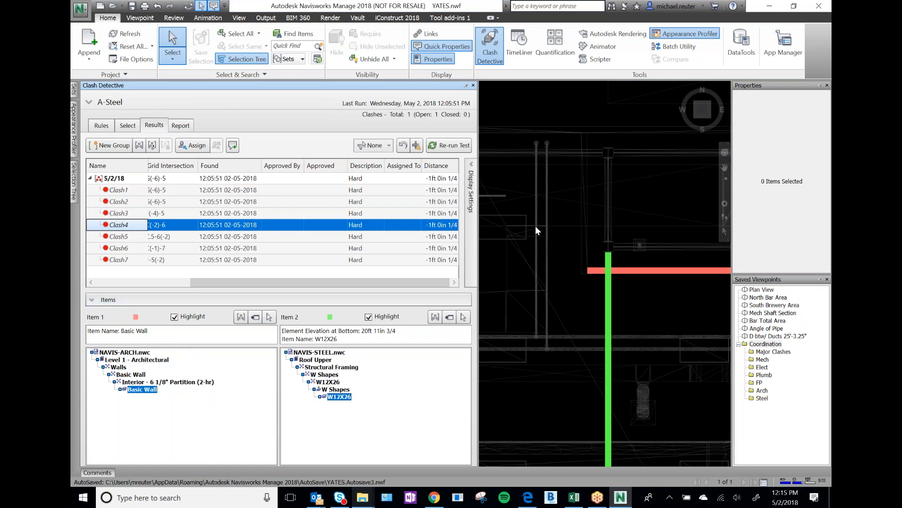
View the whole 5/2/18 group and examine the item trees of all its clashing walls and beams
scroll(536, 229, down, 5)
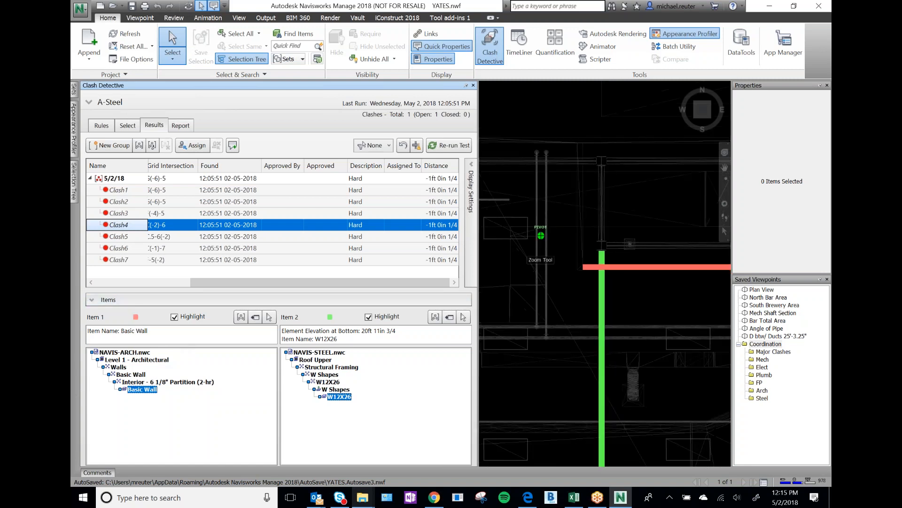
click(115, 178)
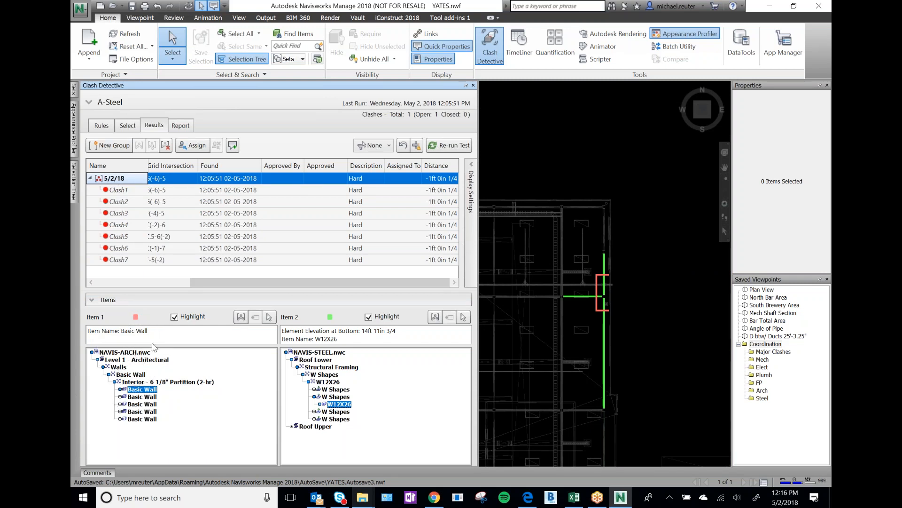
click(74, 181)
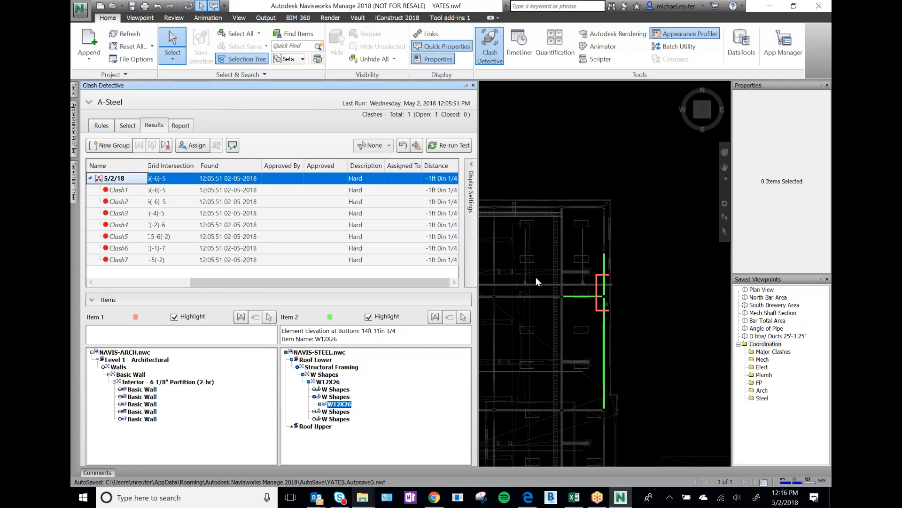
Show Clash1 on its own and examine the name and elevation properties listed for Item 1 and Item 2
click(118, 189)
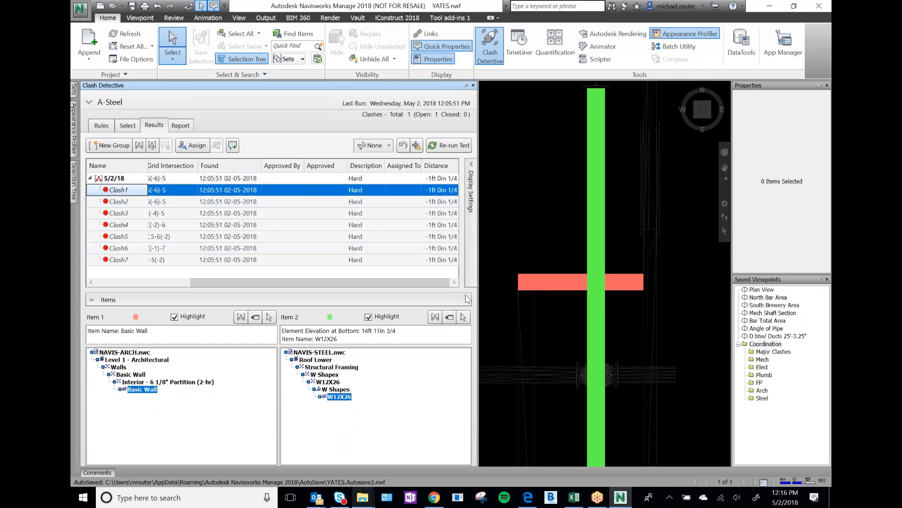
click(134, 334)
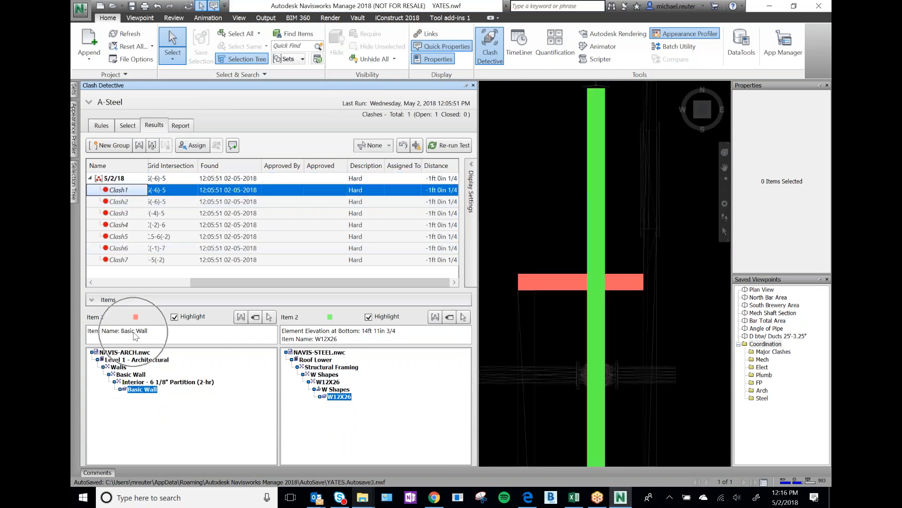
click(135, 335)
click(143, 331)
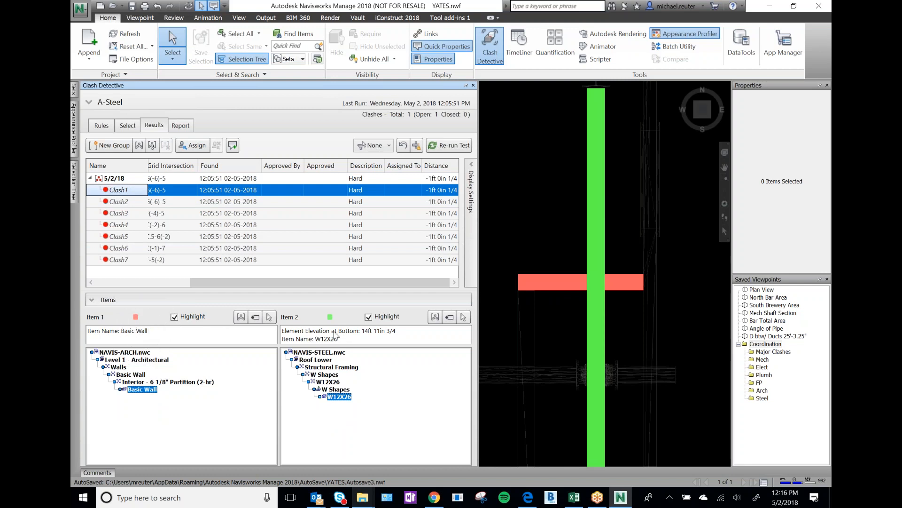
click(379, 335)
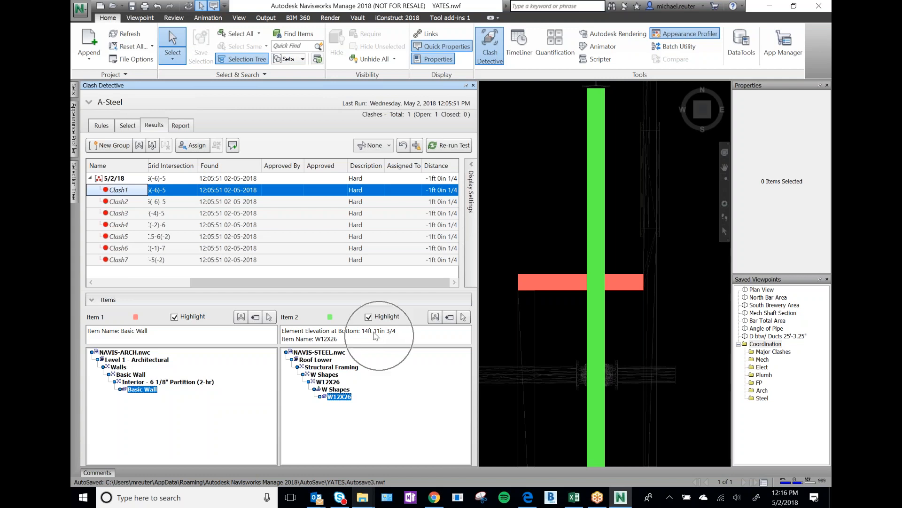
click(254, 337)
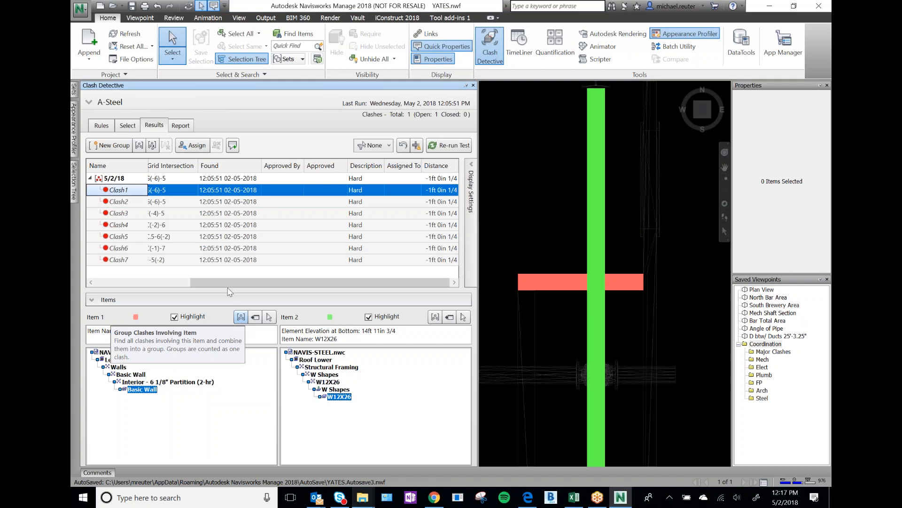
View the full extent of the 5/2/18 group in the model, followed by Clash1, Clash2 and Clash3 individually
click(113, 181)
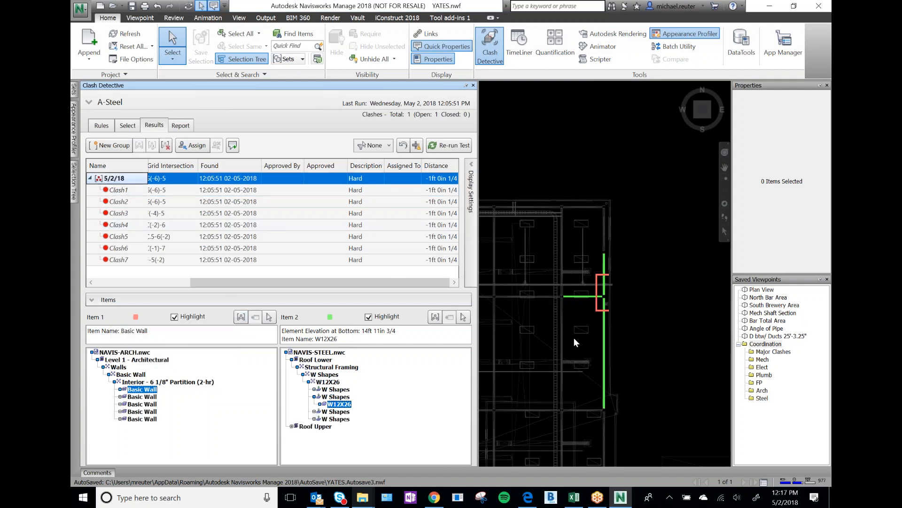
scroll(655, 406, up, 5)
scroll(656, 405, up, 2)
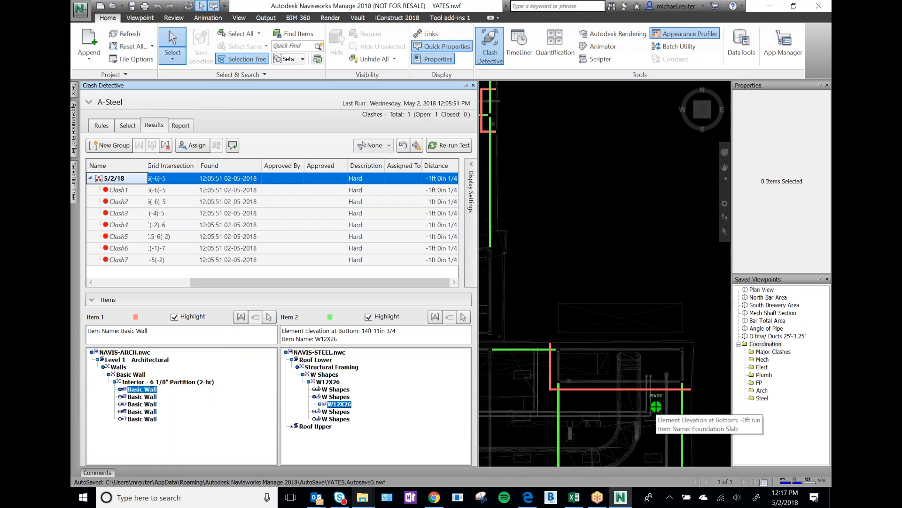
click(121, 192)
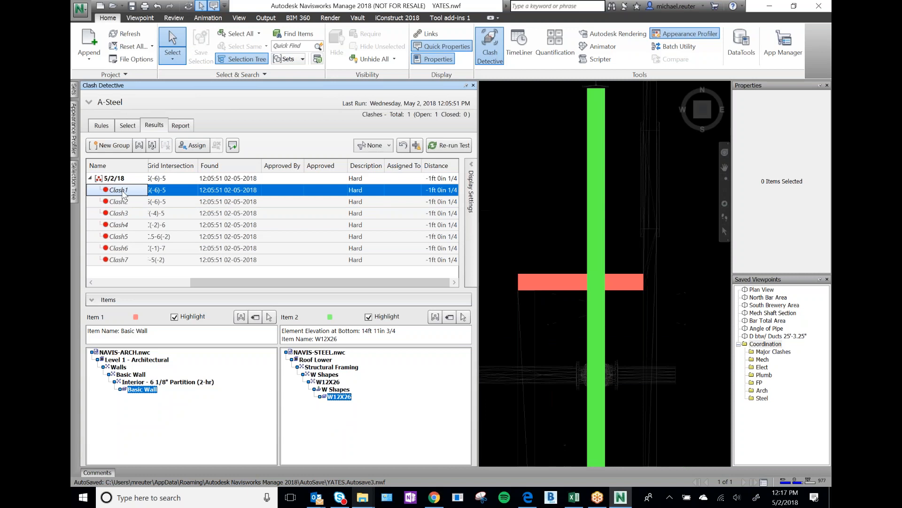
click(123, 202)
click(124, 214)
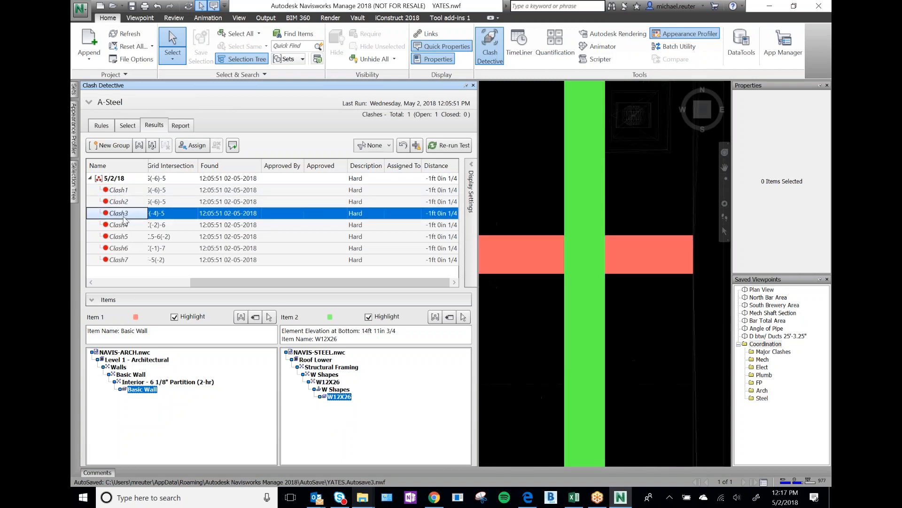
View Clash4 and examine the full length of its wall and crossing beam in the surrounding model
click(124, 225)
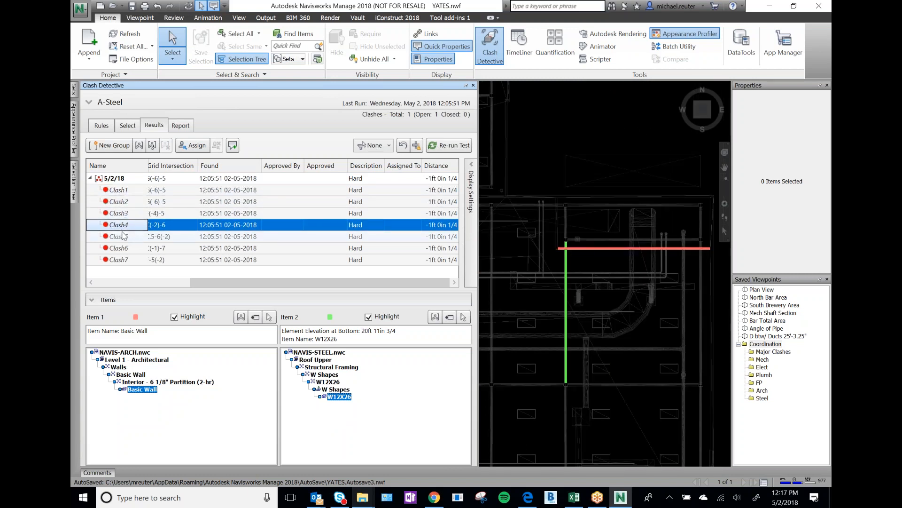
key(ctrl)
key(ctrl)
middle_drag(580, 252, 527, 197)
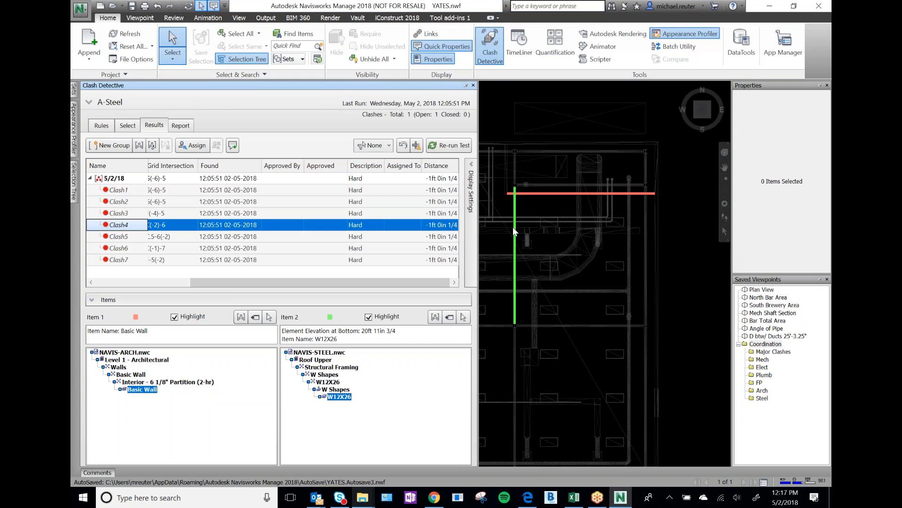
Compare Clash5, Clash6 and Clash4 for the shared wall, and view the whole 5/2/18 group again
click(125, 237)
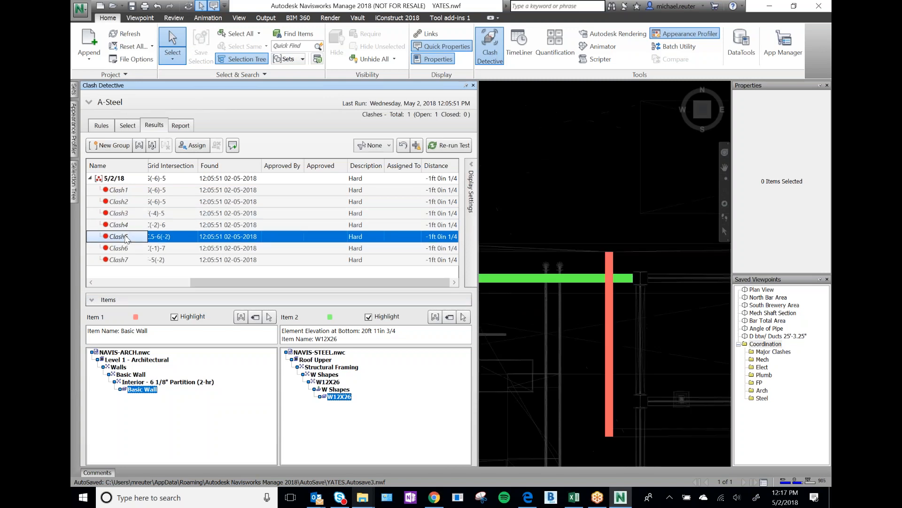
click(125, 248)
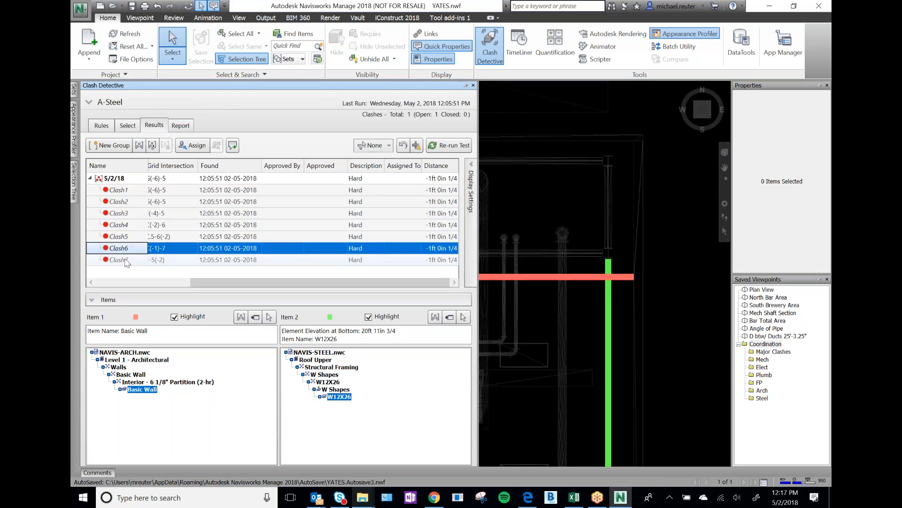
click(122, 225)
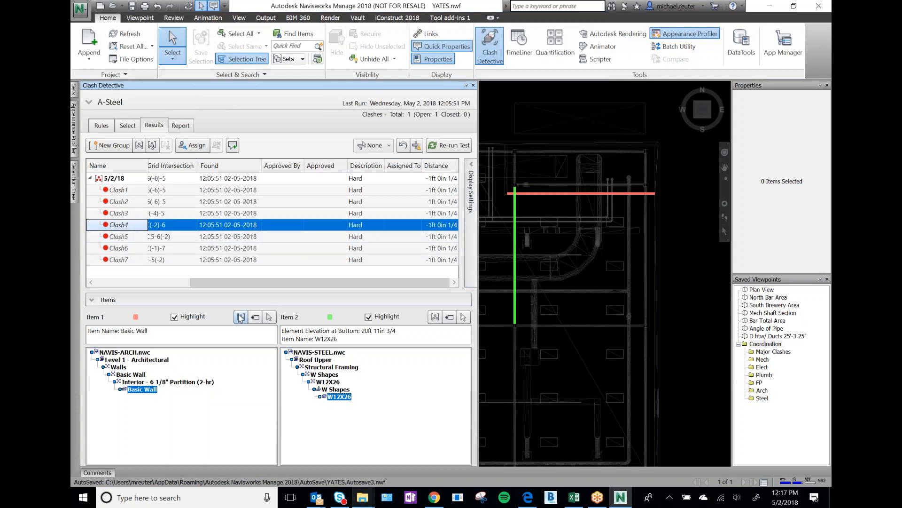
mouse_move(585, 194)
click(114, 181)
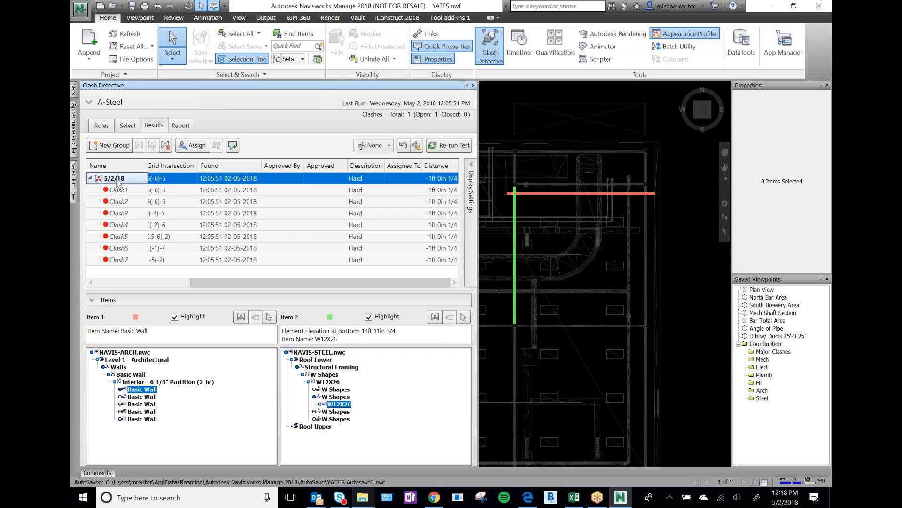
scroll(622, 314, up, 5)
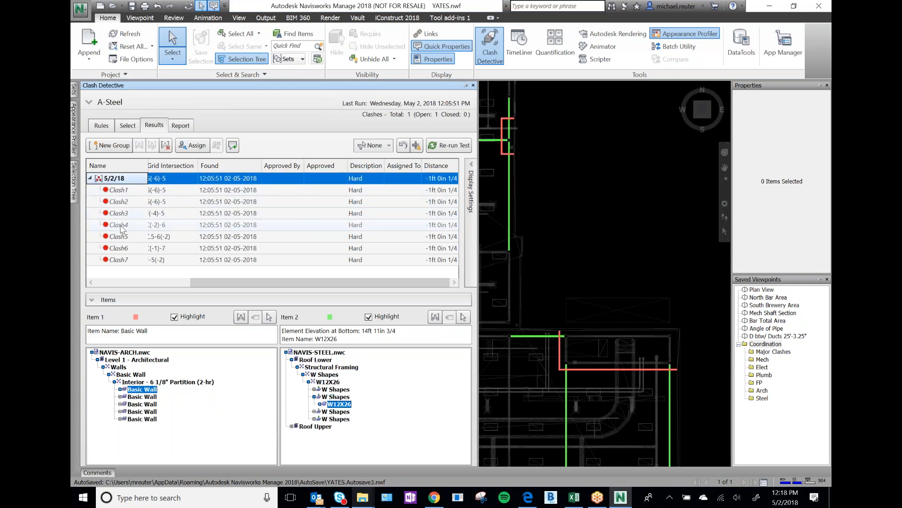
Combine all clashes involving Clash4's Item 1 wall into a new group and view both of its beam crossings
click(292, 226)
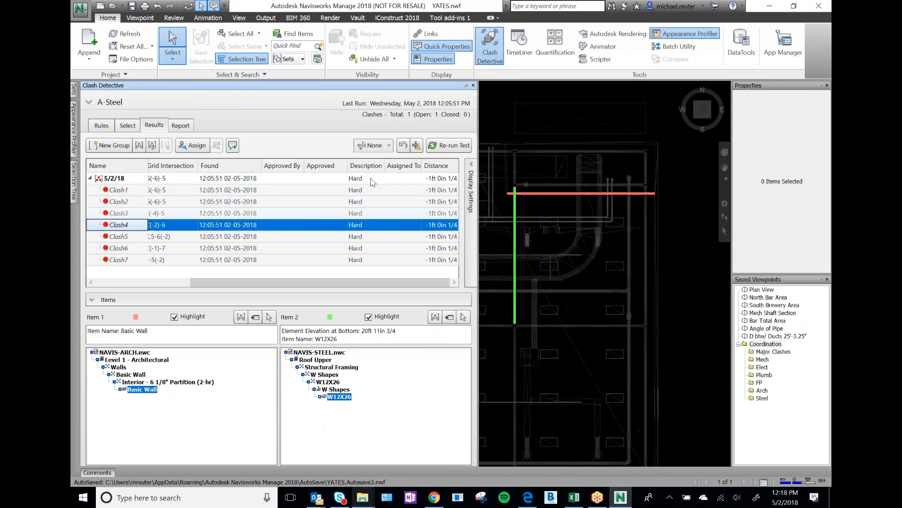
click(241, 318)
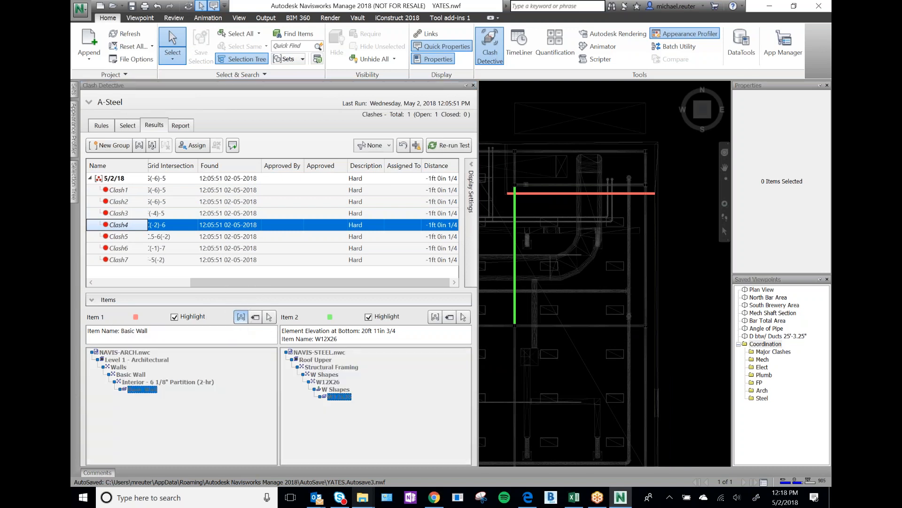
click(448, 294)
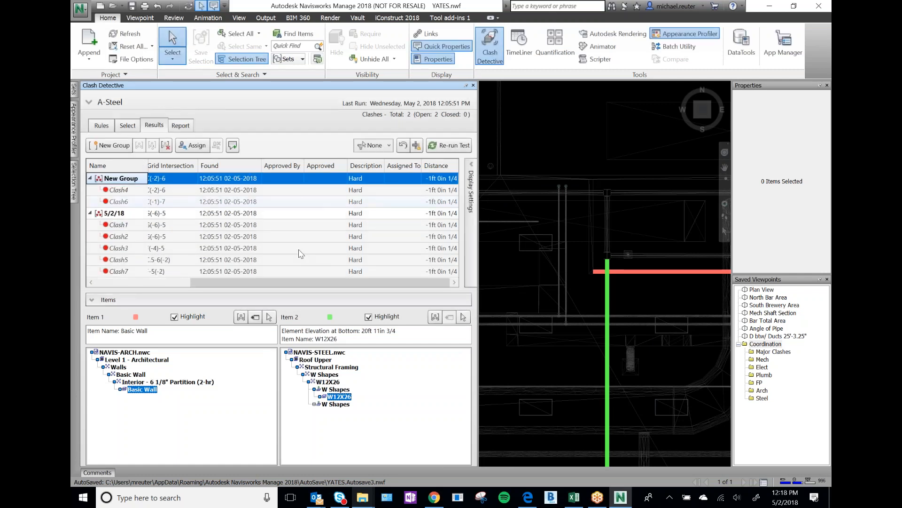
scroll(619, 228, down, 6)
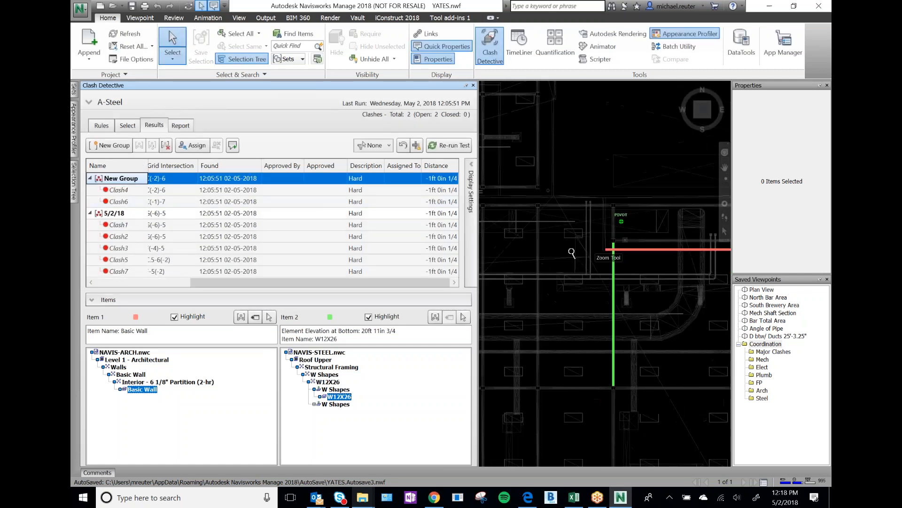
scroll(691, 251, up, 5)
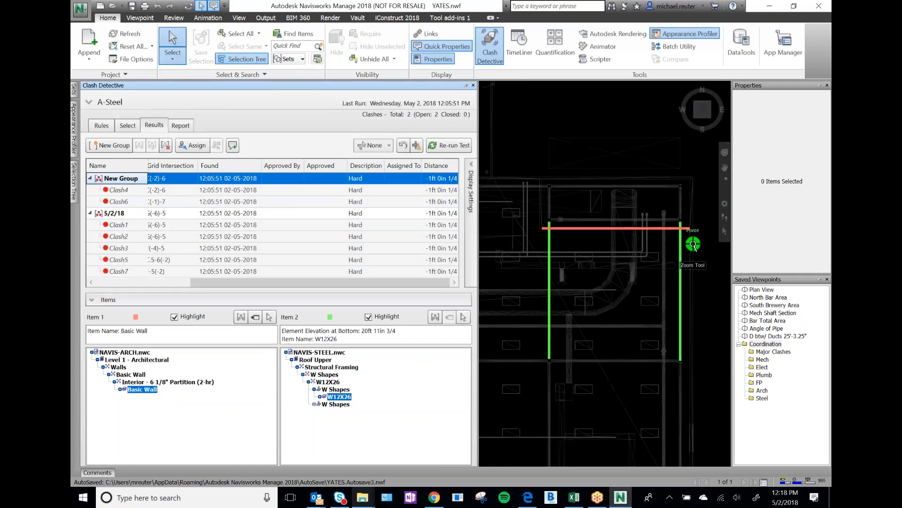
Compare the clashes in New Group with those remaining in the 5/2/18 group by viewing each group in turn
click(115, 213)
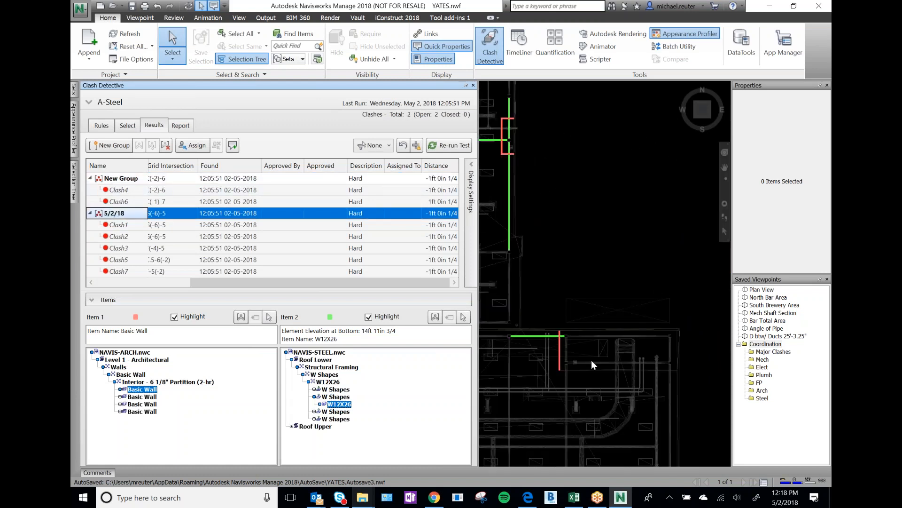
click(126, 179)
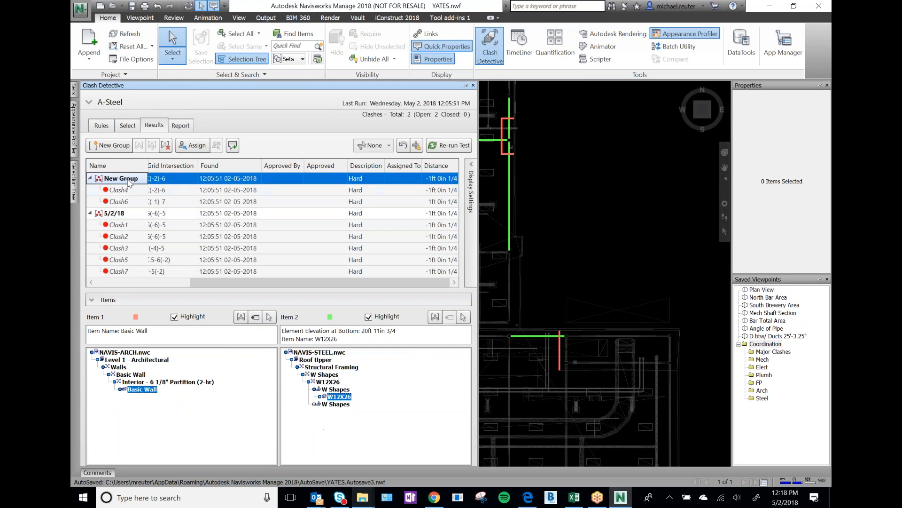
click(117, 213)
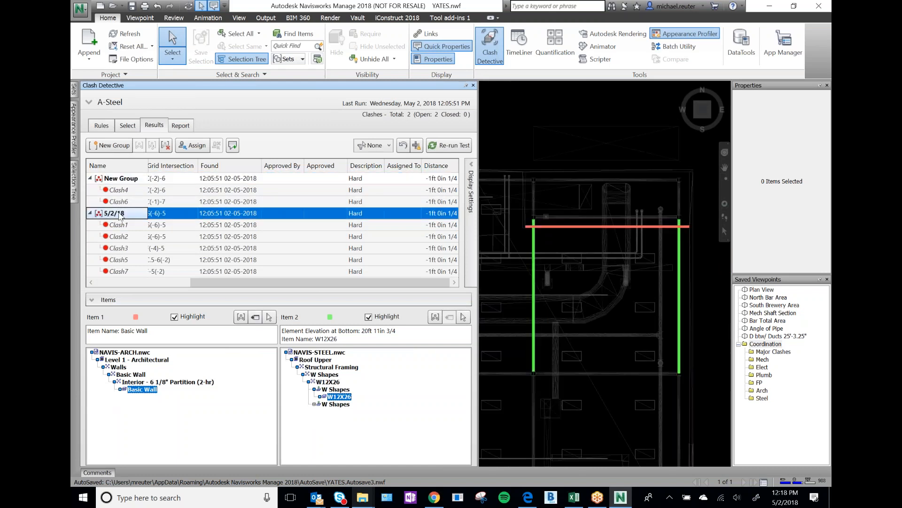
click(126, 181)
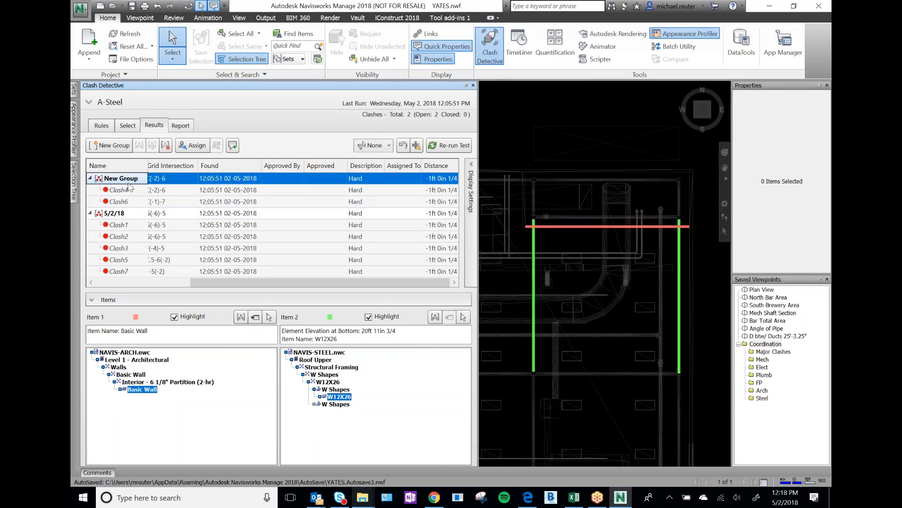
mouse_move(575, 267)
click(123, 214)
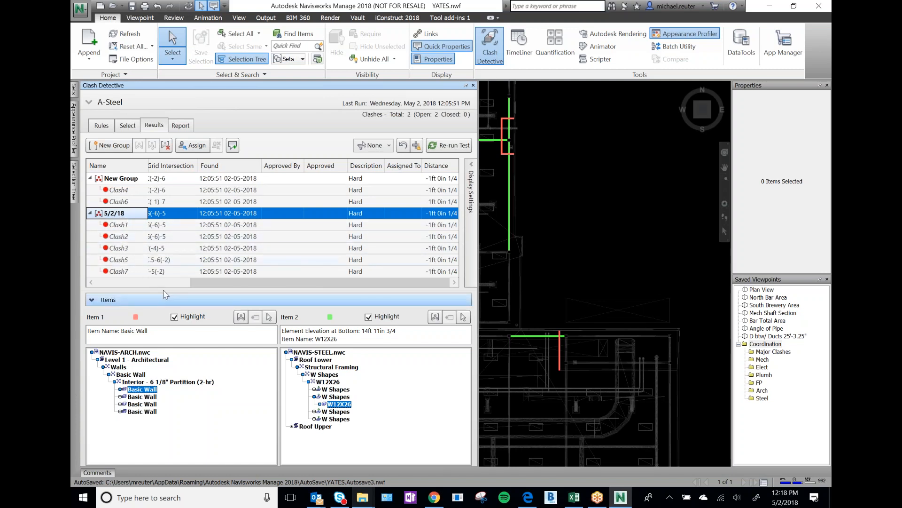
Assign New Group to Steel with the note "Needs Fire Caulking and/or SFRM around Wall Penetrations"
click(139, 183)
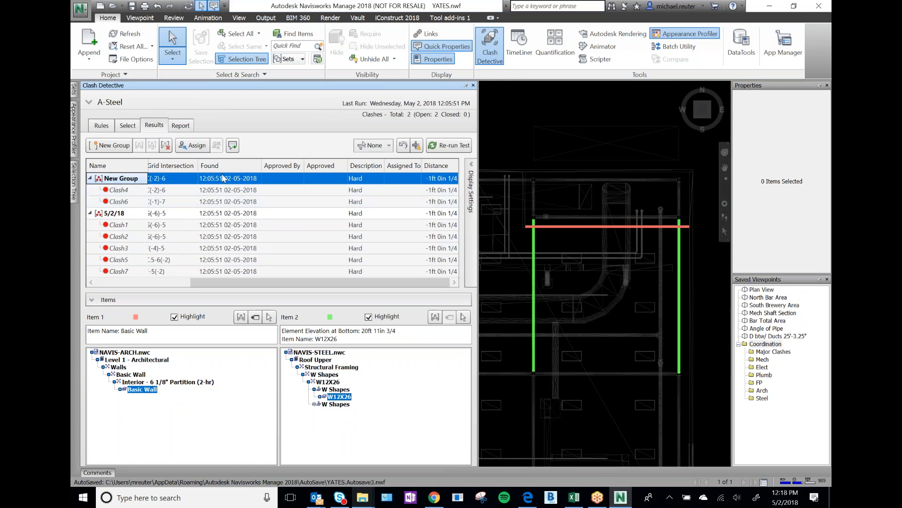
click(195, 146)
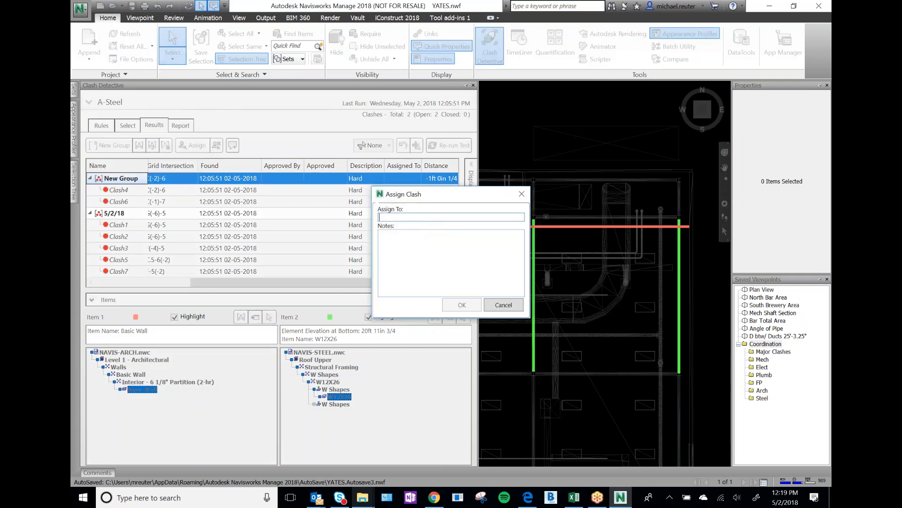
text(Steel)
key(Tab)
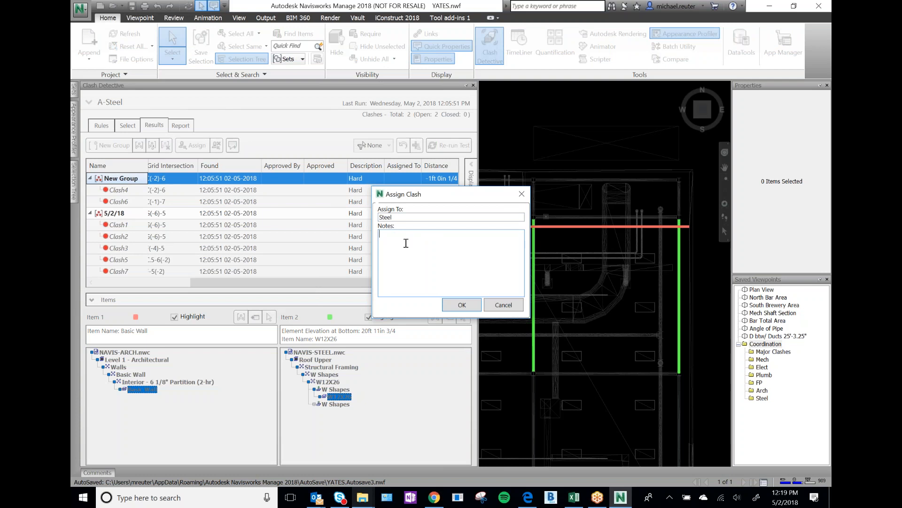
text(N)
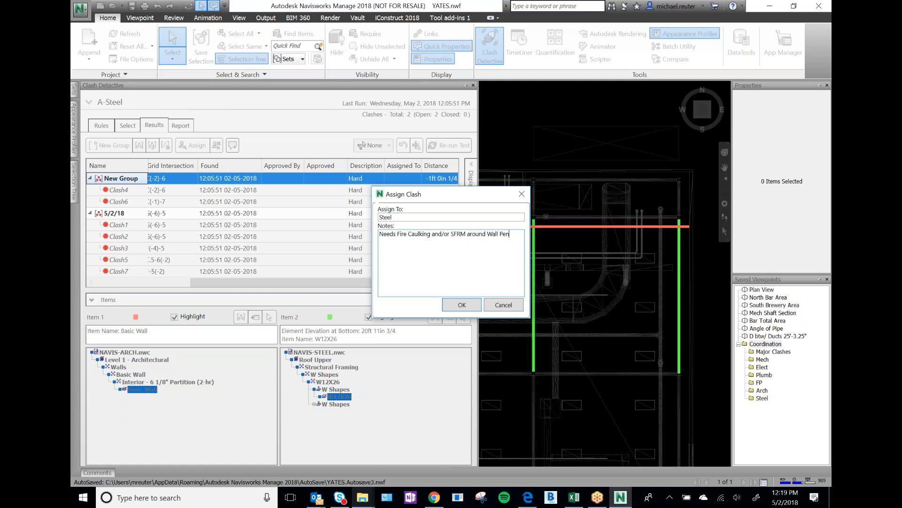
text(rations)
click(475, 309)
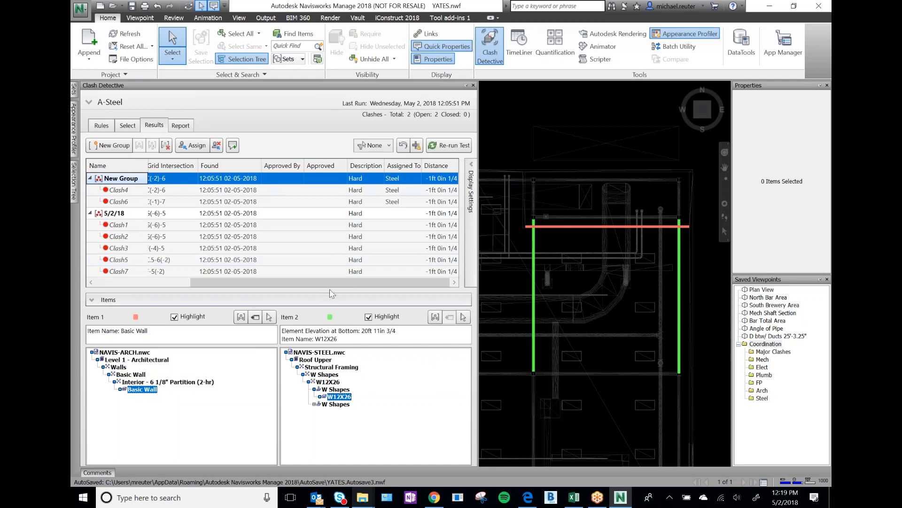
Show the comment count and status columns of the results and open New Group's comments to read the assignment note
drag(320, 281, 225, 282)
click(98, 472)
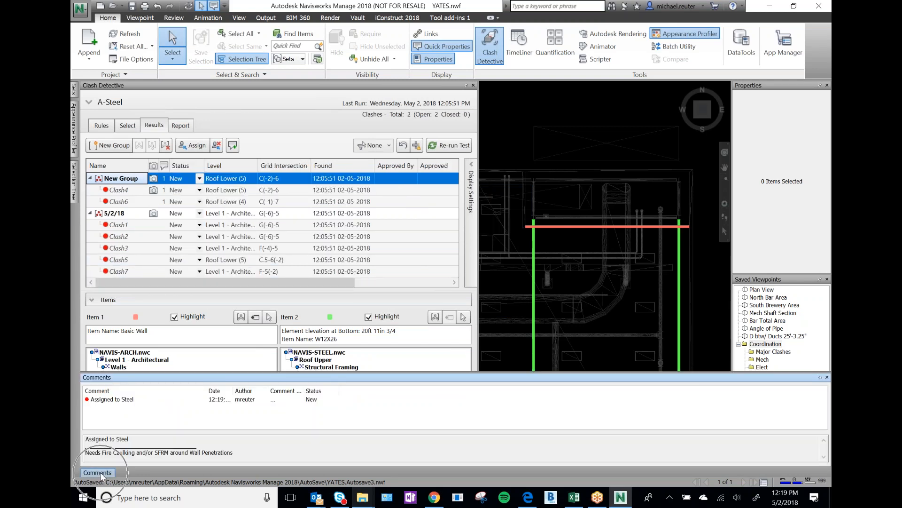
Keep the Comments window docked open and review New Group's assignment comment alongside the 5/2/18 group
click(820, 377)
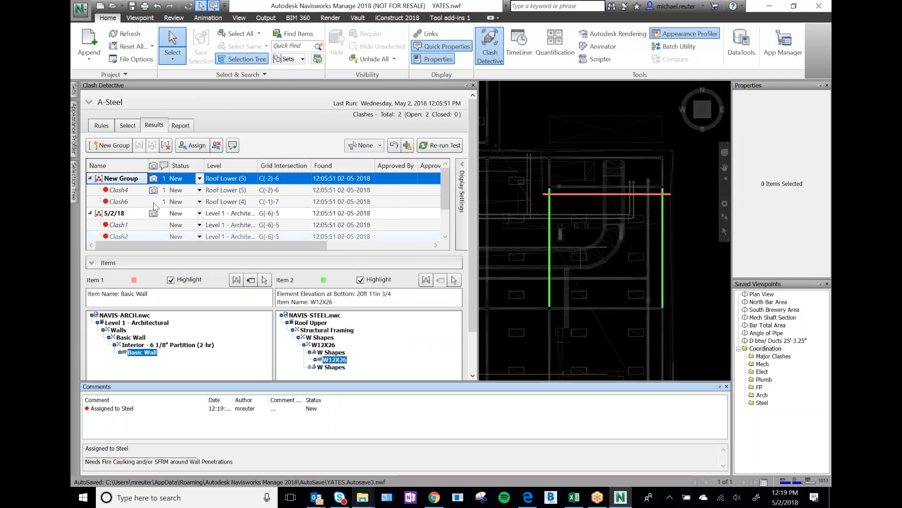
click(117, 214)
click(123, 179)
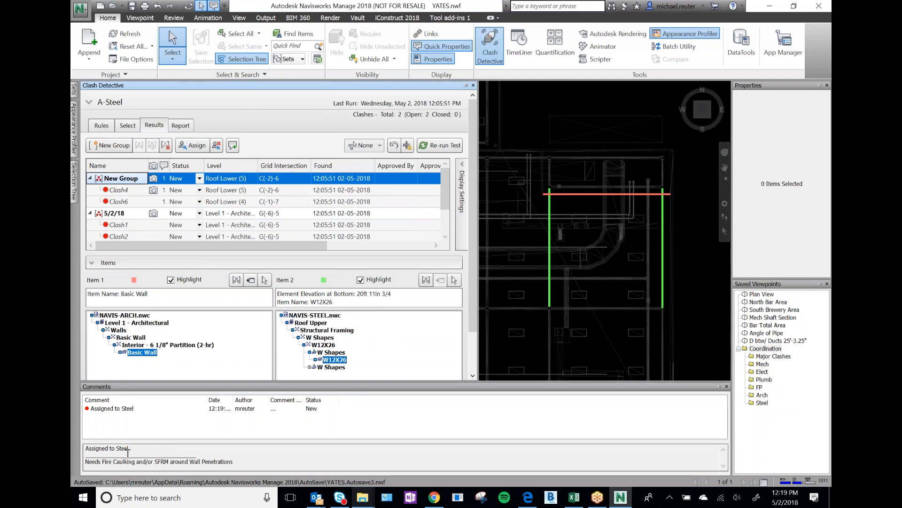
click(215, 409)
click(205, 461)
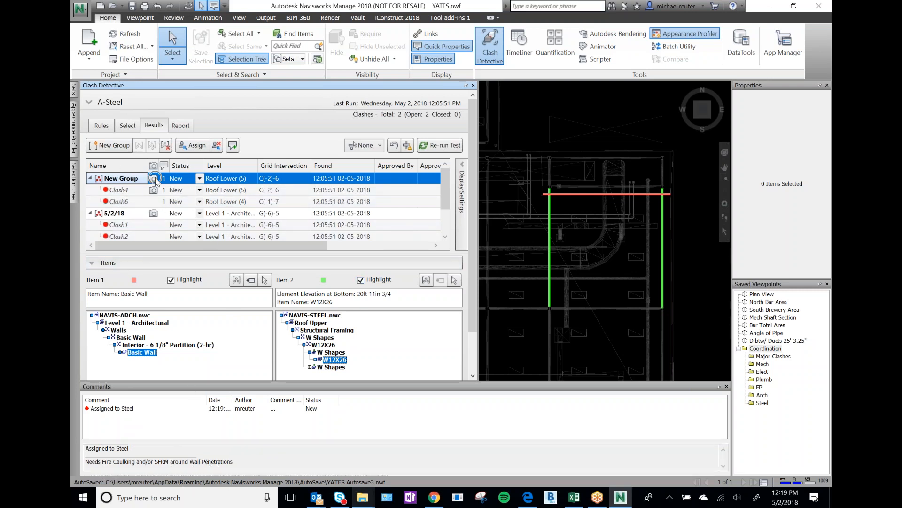
Show the Assigned To column of the clash results to check New Group's assignee, and collapse the Comments window
drag(263, 245, 368, 245)
click(382, 183)
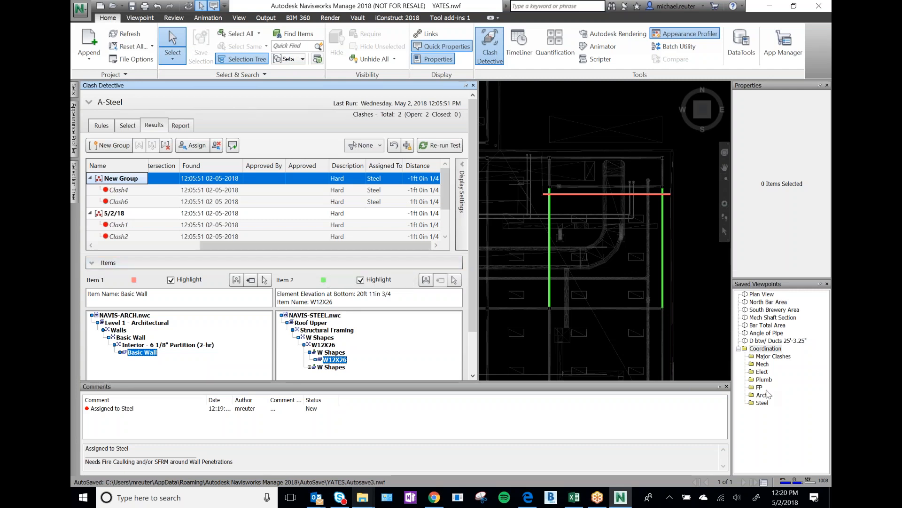
click(719, 387)
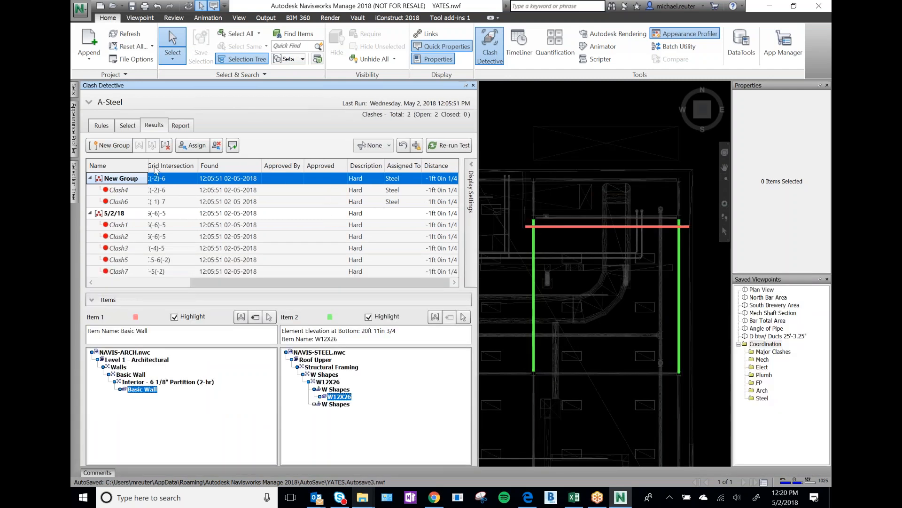
View the 5/2/18 group's clashes and select the highlighted steel beams crossing the U-shaped wall along the building's edge
click(123, 214)
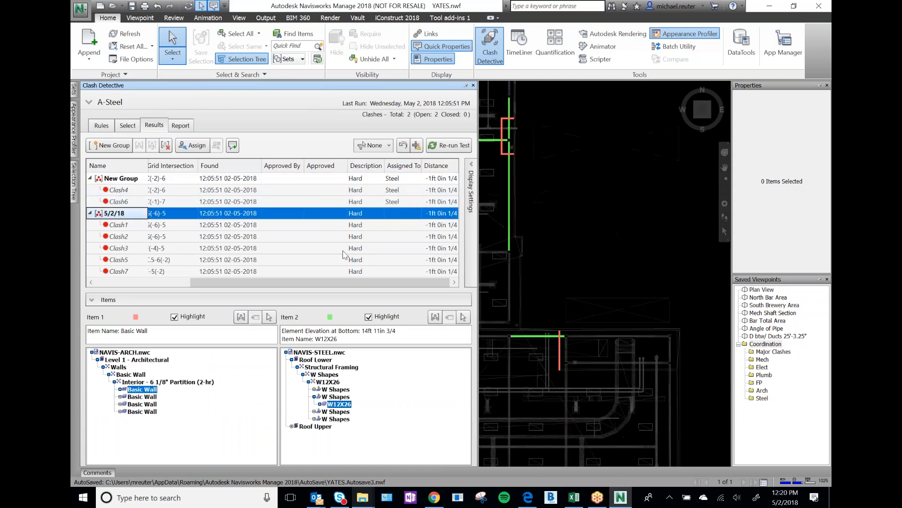
scroll(507, 137, up, 1)
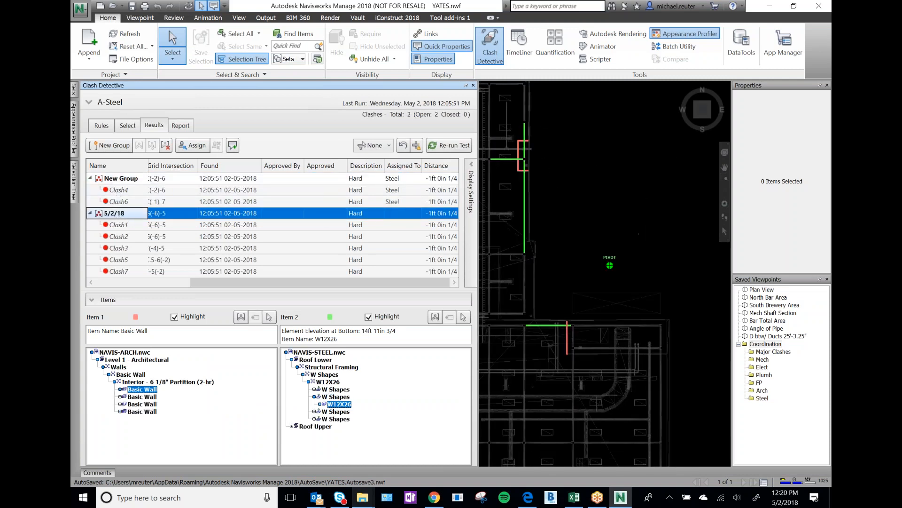
scroll(506, 137, up, 1)
scroll(605, 271, down, 3)
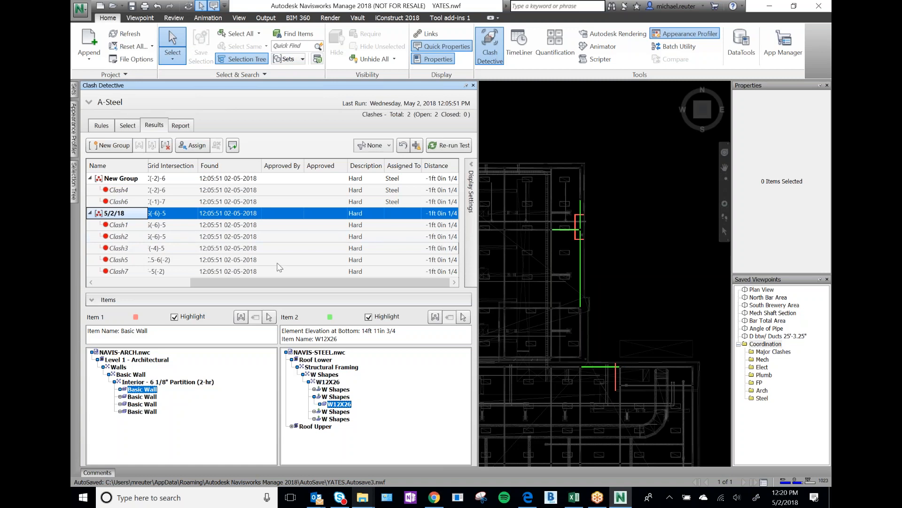
scroll(590, 227, up, 3)
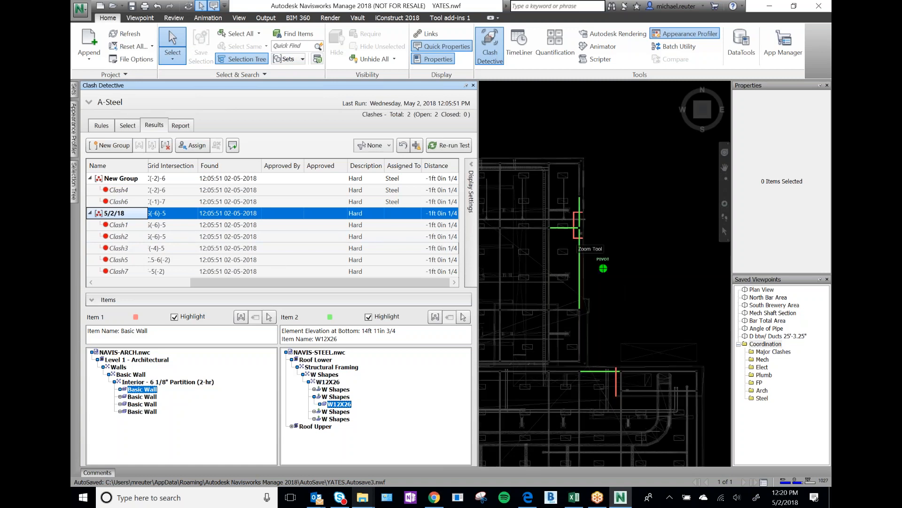
scroll(554, 190, up, 3)
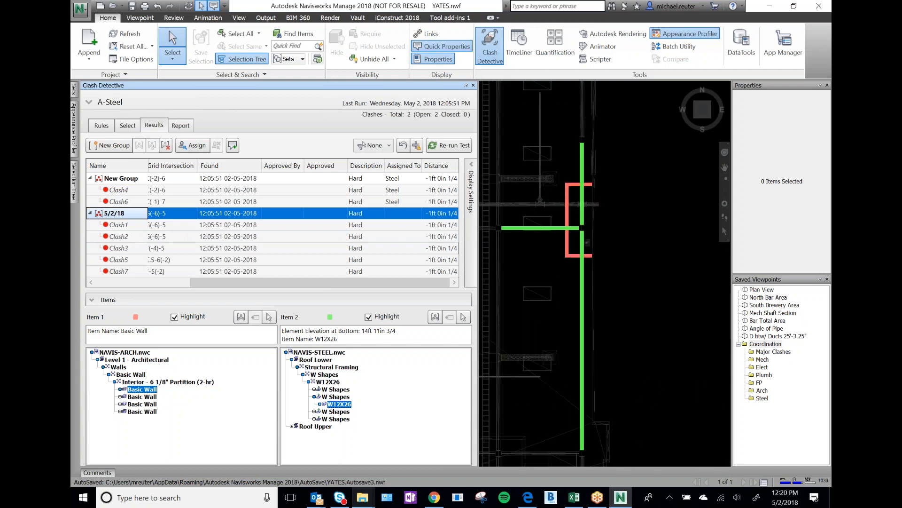
click(583, 244)
ctrl+click(545, 230)
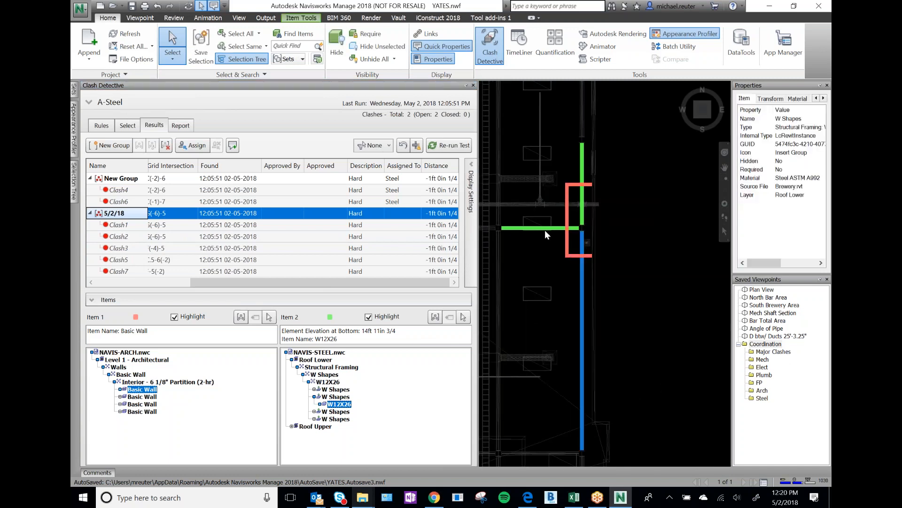
Select the three steel beams around the chase walls and filter the clash results with the Inclusive option
ctrl+click(583, 217)
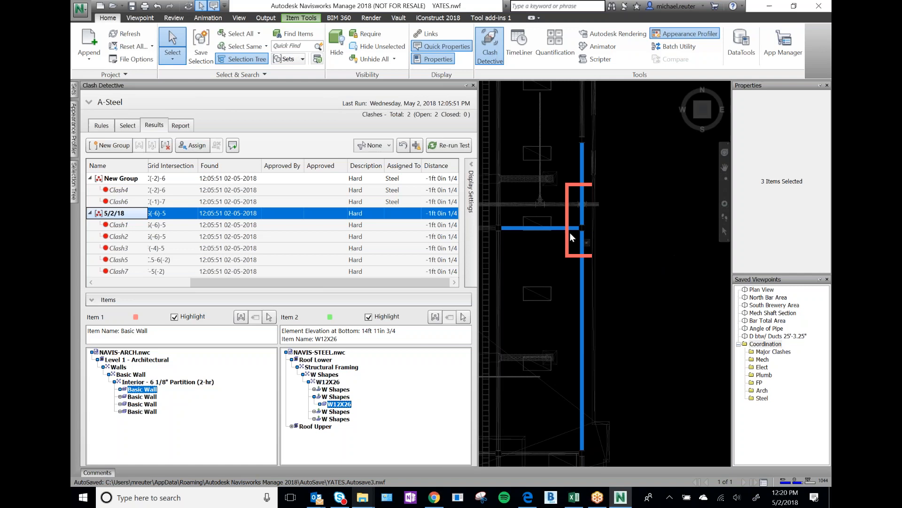
click(608, 244)
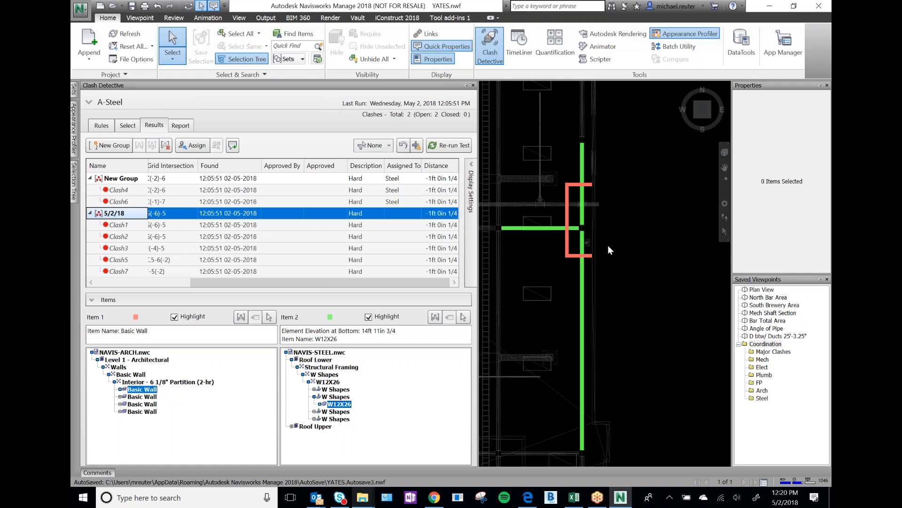
click(582, 245)
ctrl+click(581, 228)
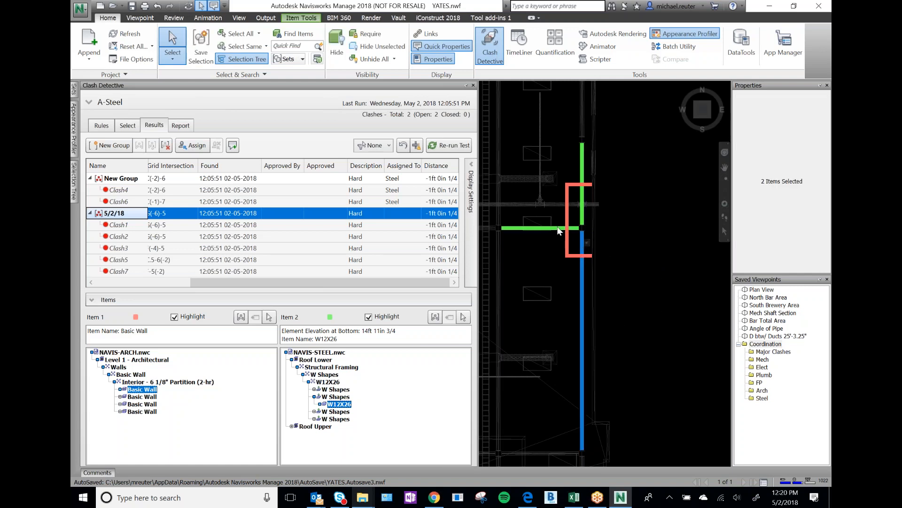
ctrl+click(583, 216)
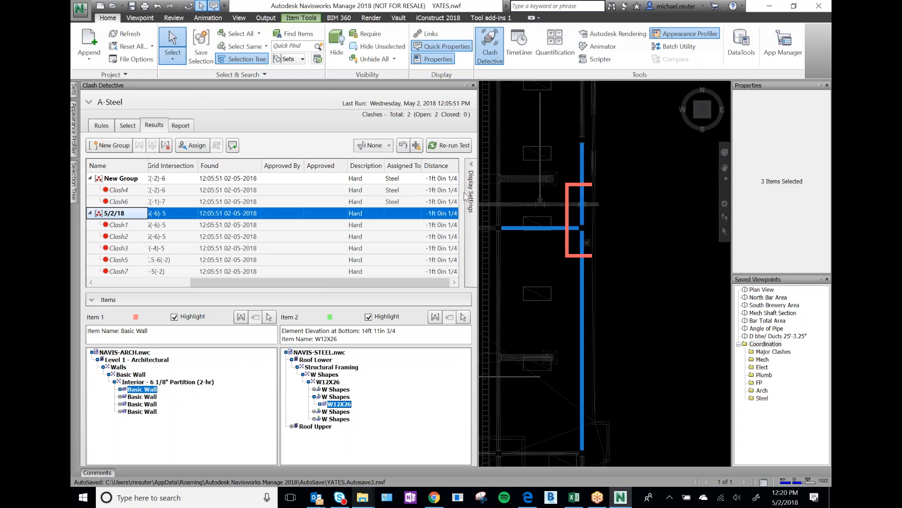
click(381, 146)
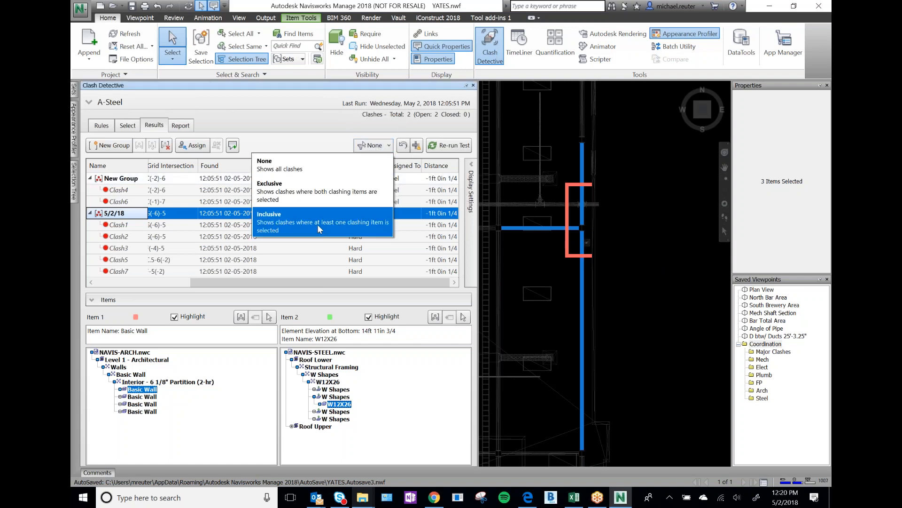
click(301, 223)
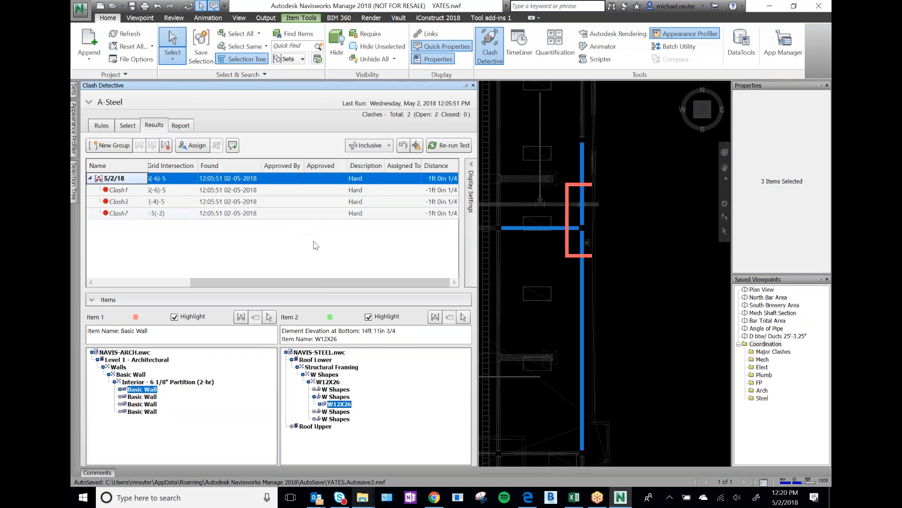
Create a new clash group named Fire Chase in the A-Steel results
click(114, 146)
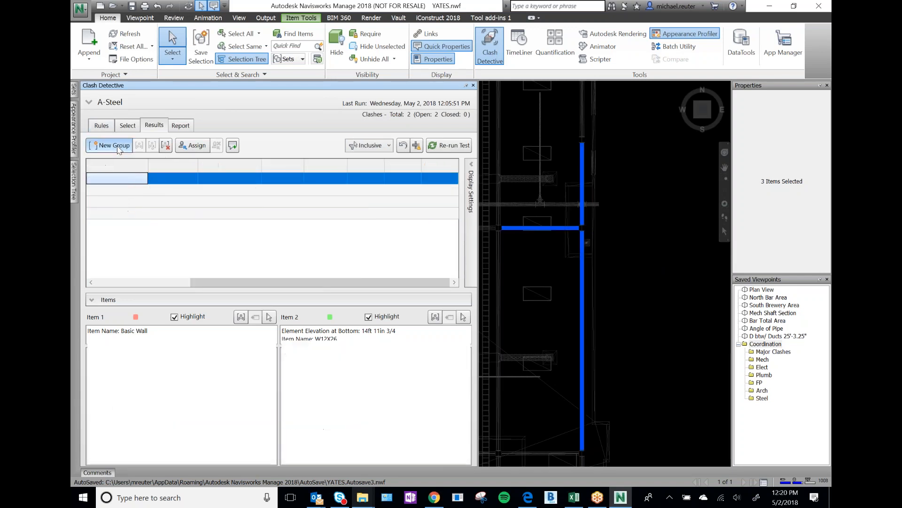
text(Fire Ch)
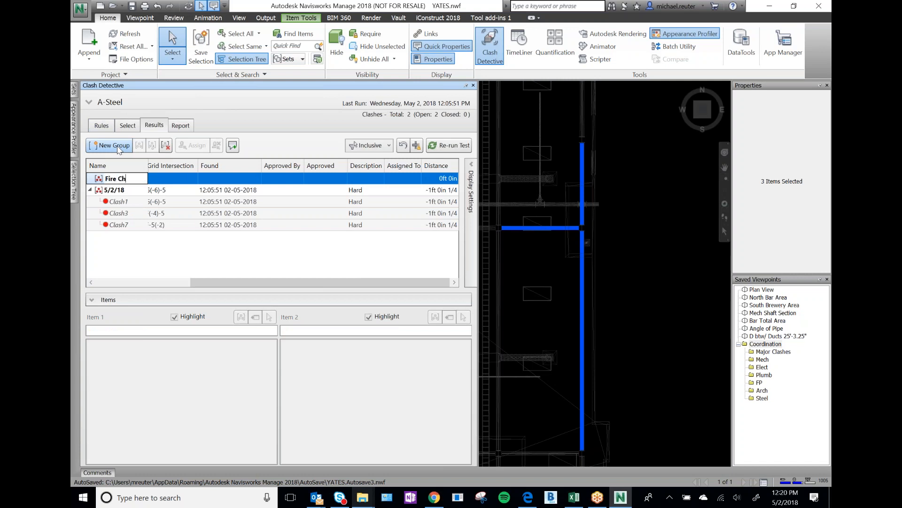
text(ase)
key(Return)
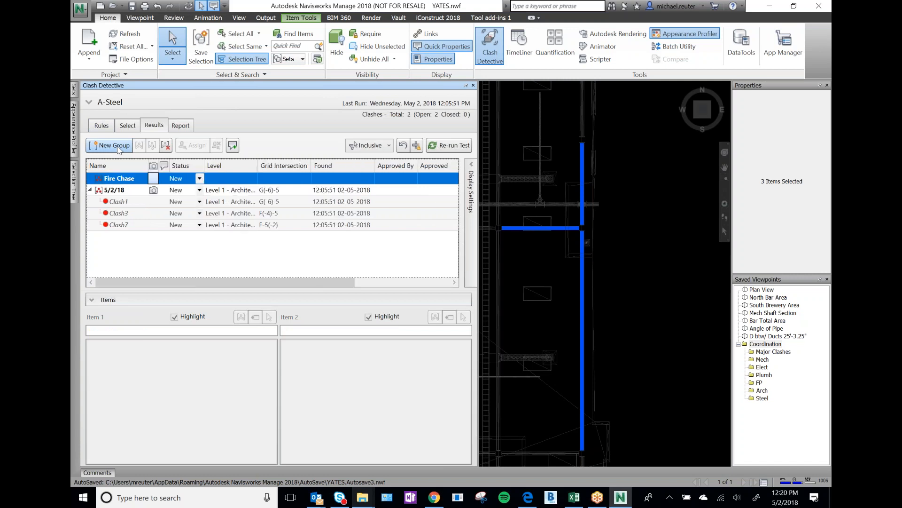
Move Clash1, Clash3 and Clash7 from the 5/2/18 group into the Fire Chase group
click(118, 202)
key(shift+Down)
key(shift+Down)
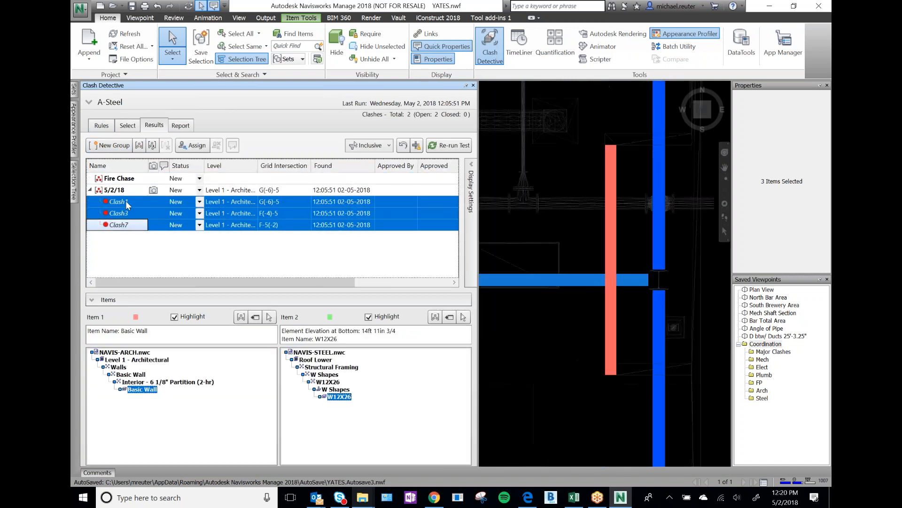
drag(118, 225, 119, 178)
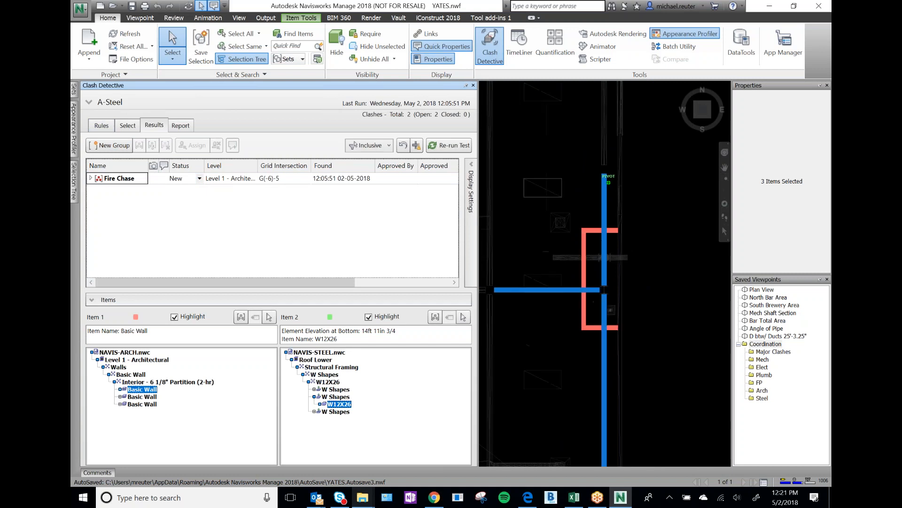
scroll(604, 274, down, 1)
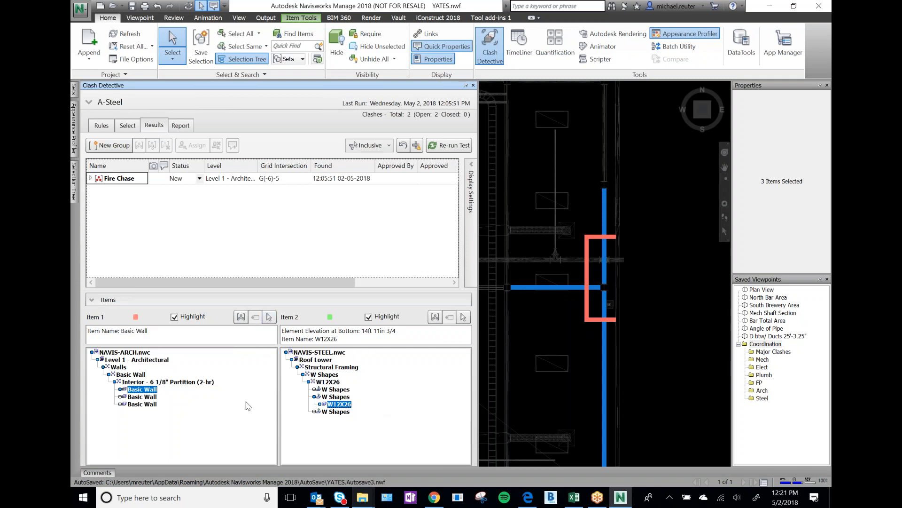
Set the selection filter of the clash results to None and select the Fire Chase group
click(370, 145)
click(360, 167)
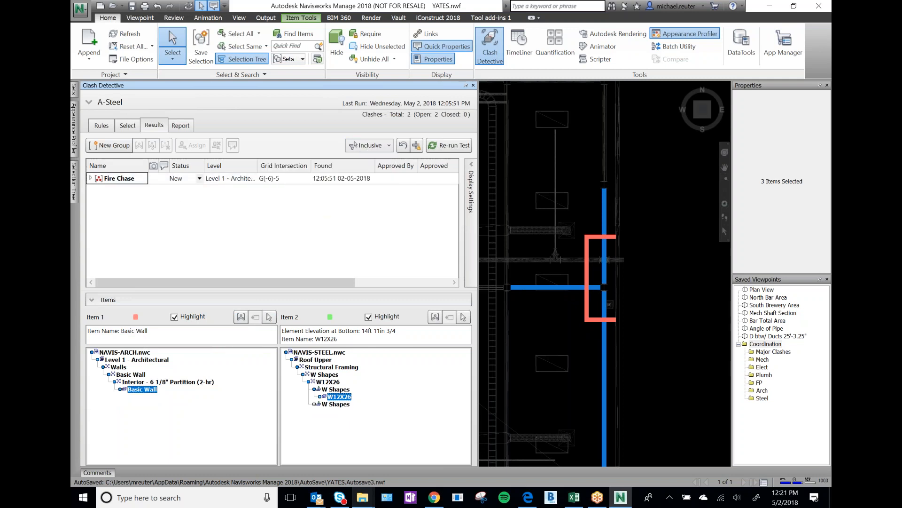
click(118, 216)
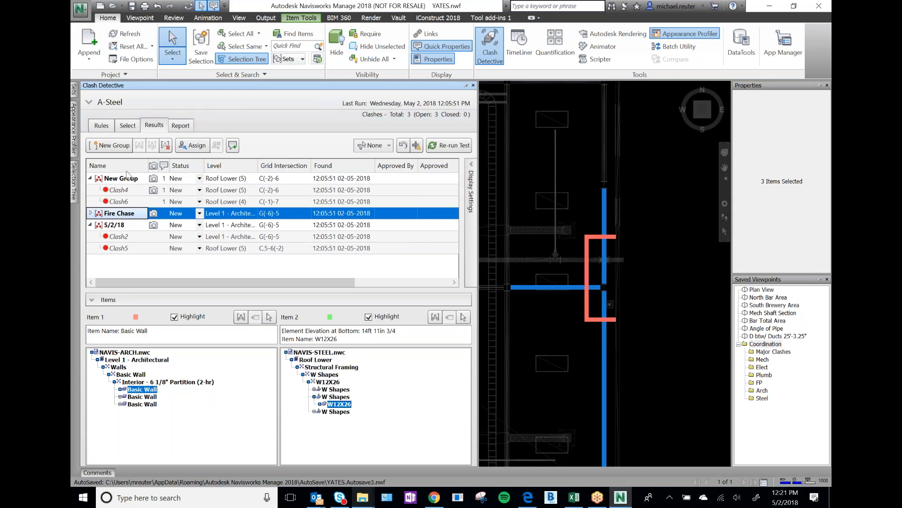
Collapse the clash group called New Group and rename it Mech Chase
click(89, 178)
click(126, 181)
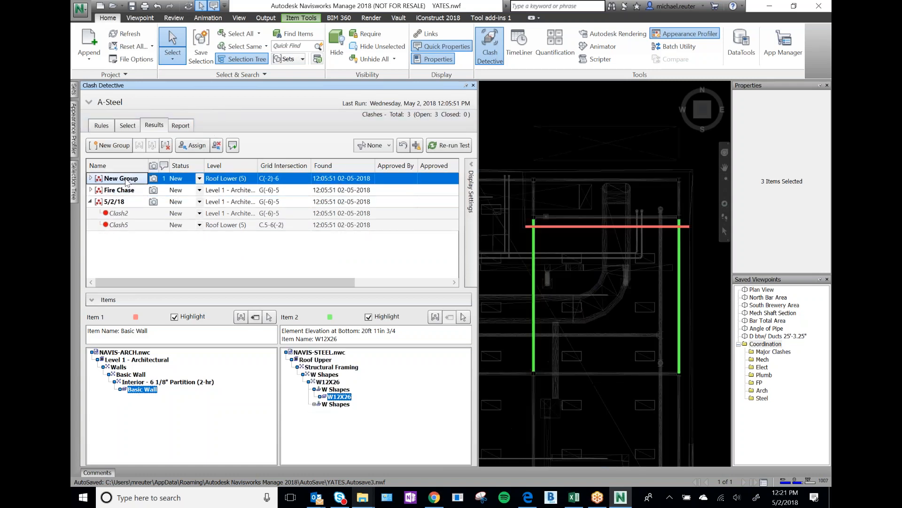
click(130, 181)
text(Mech Chase)
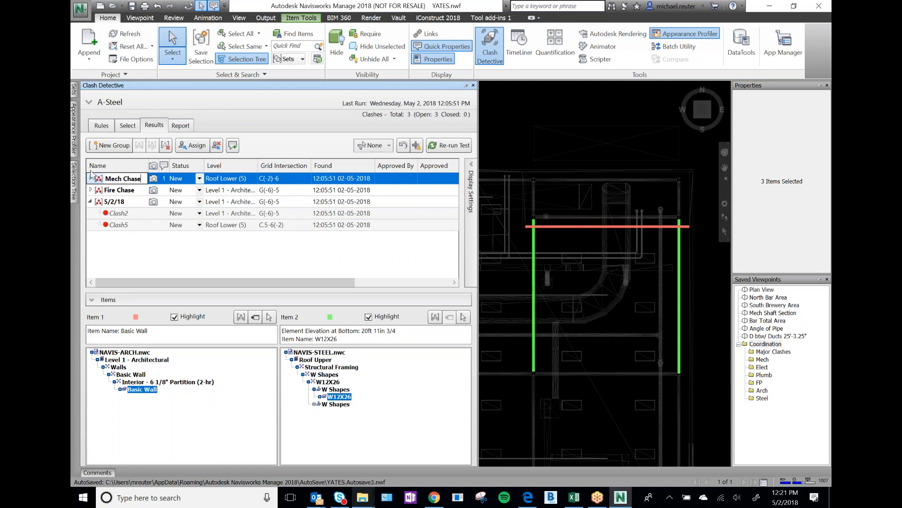
key(Return)
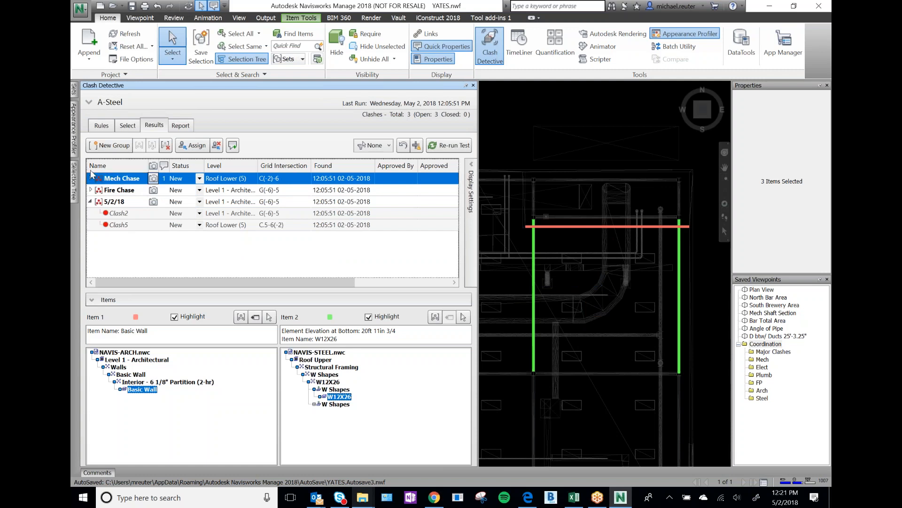
Examine where Clash2 and Clash5 of the 5/2/18 group lie in the model relative to the surrounding steel
click(126, 214)
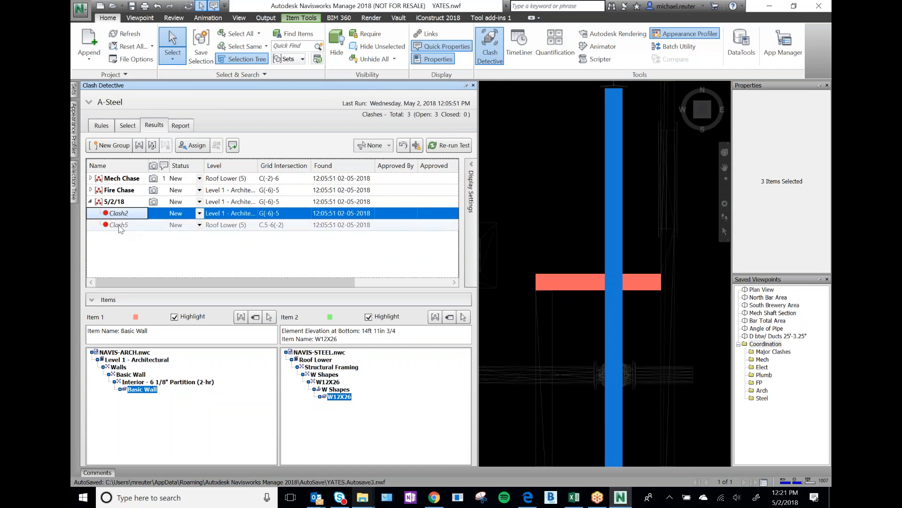
click(120, 225)
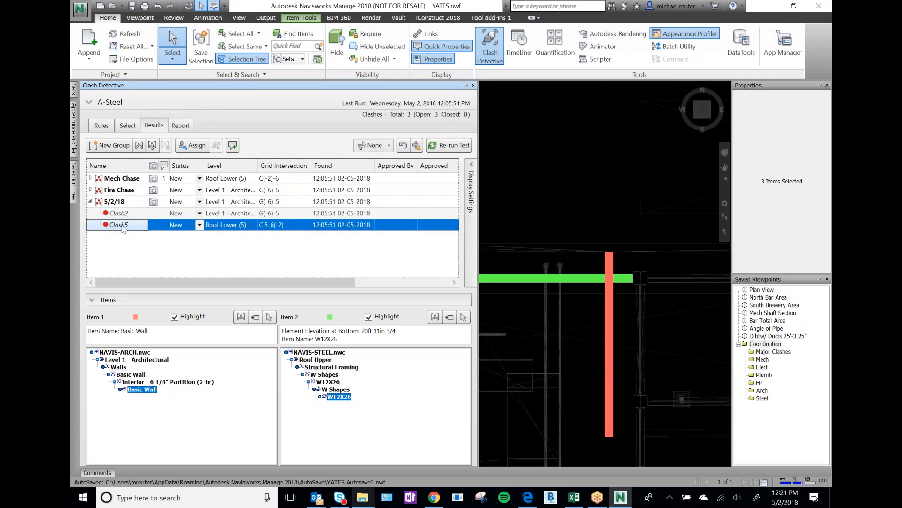
scroll(604, 294, down, 5)
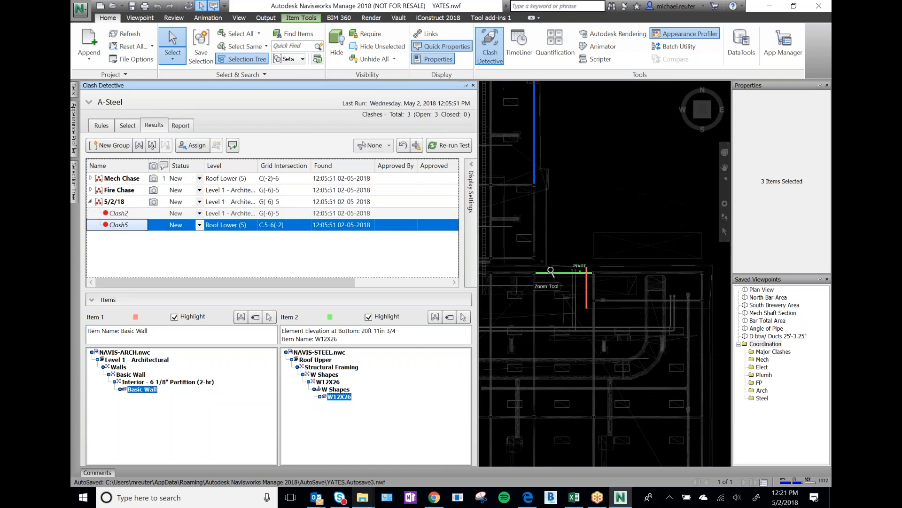
scroll(660, 286, up, 1)
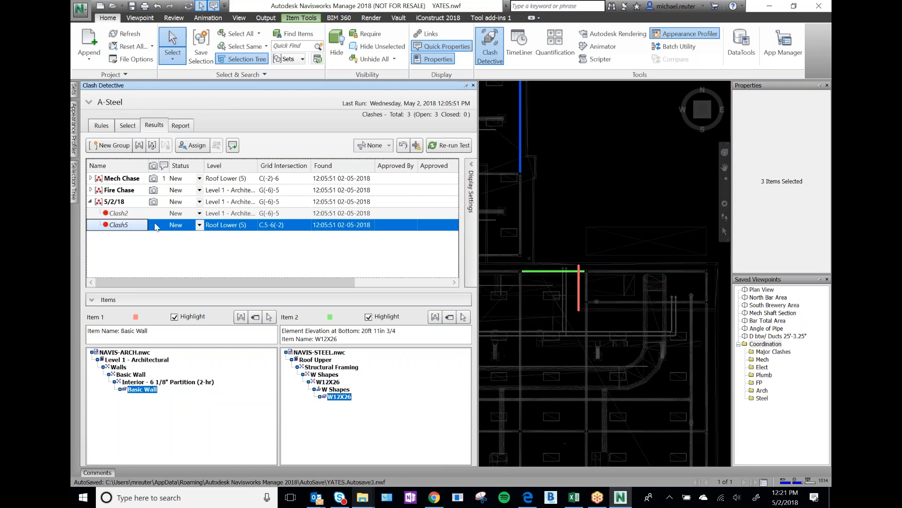
click(122, 214)
scroll(559, 274, down, 5)
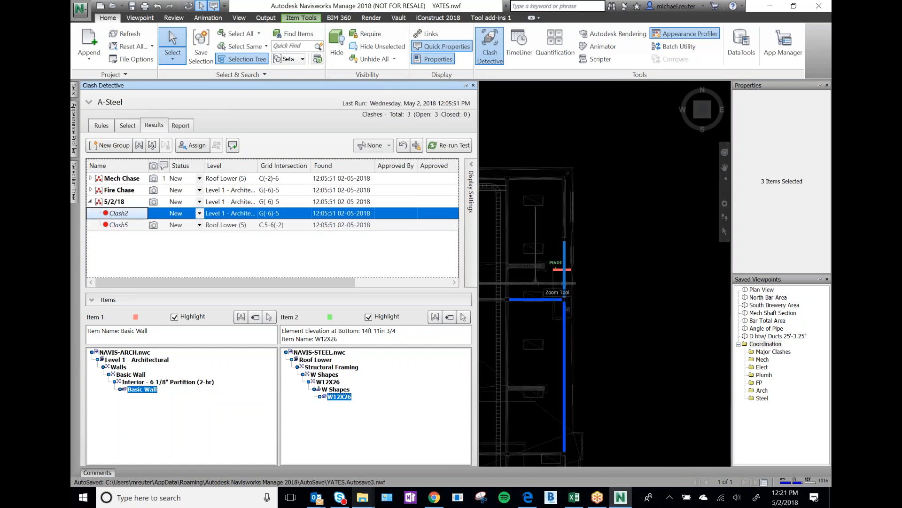
scroll(560, 274, up, 4)
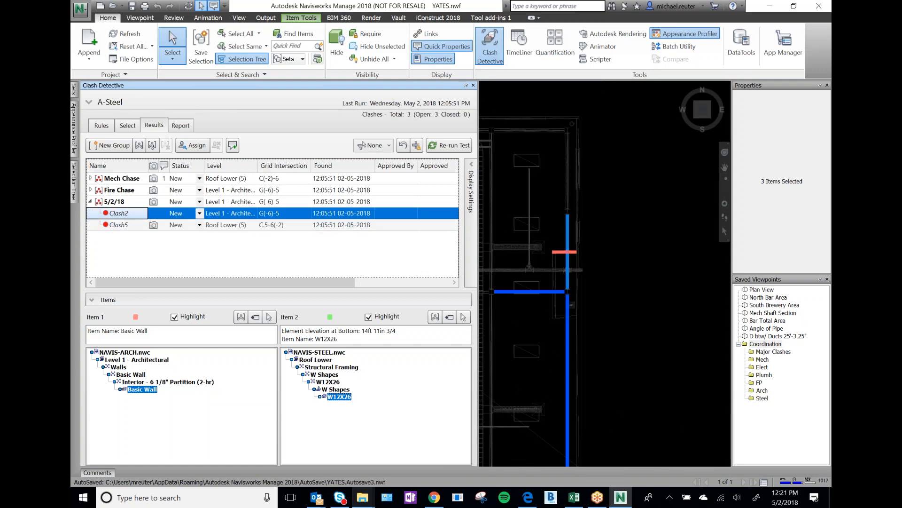
scroll(569, 238, up, 3)
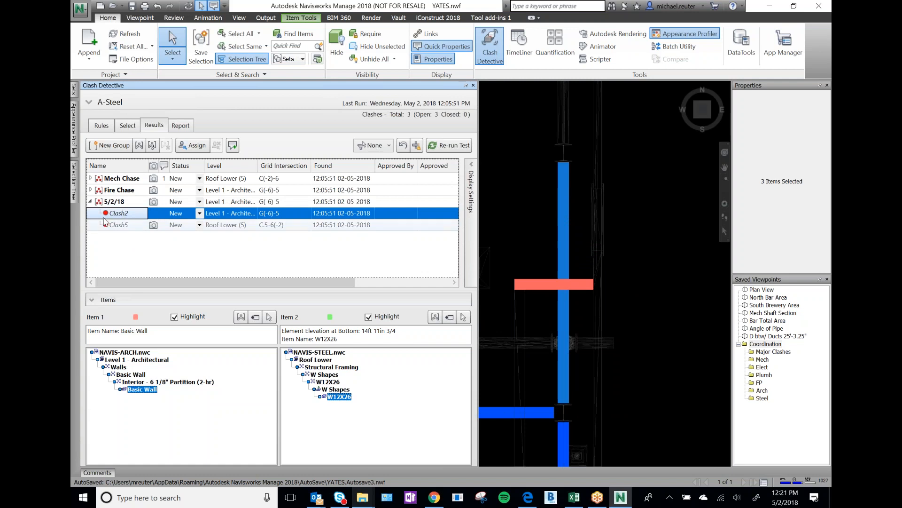
Compare Clash5 with Clash2 and set the status of Clash2 to Approved
click(117, 224)
click(120, 213)
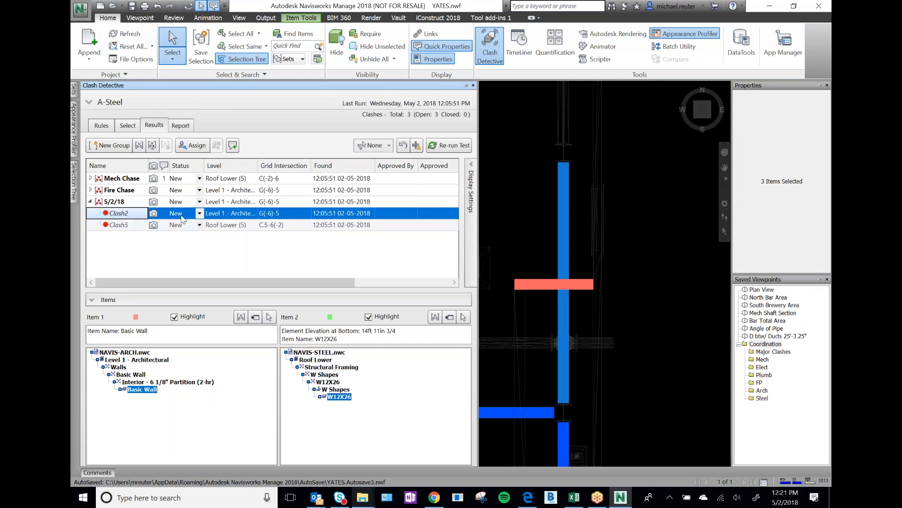
click(199, 213)
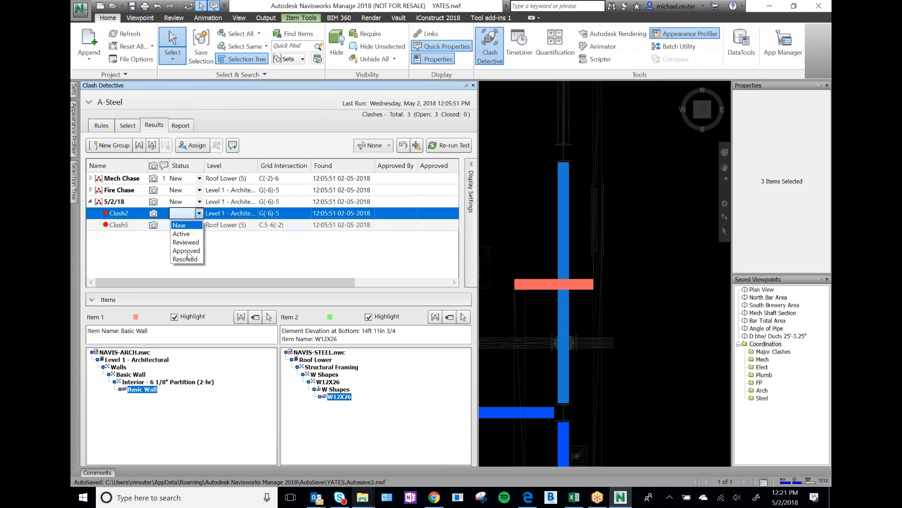
click(187, 252)
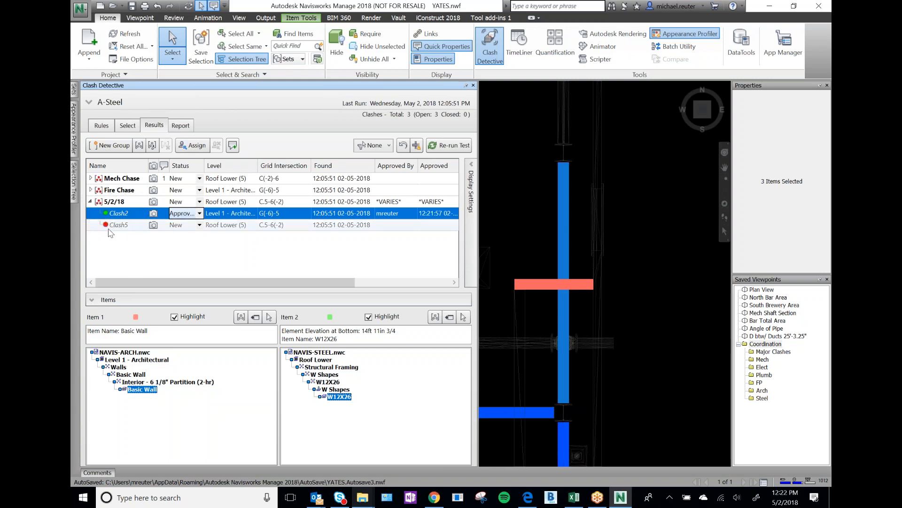
Move Clash5 from the 5/2/18 group into the Mech Chase group
click(125, 226)
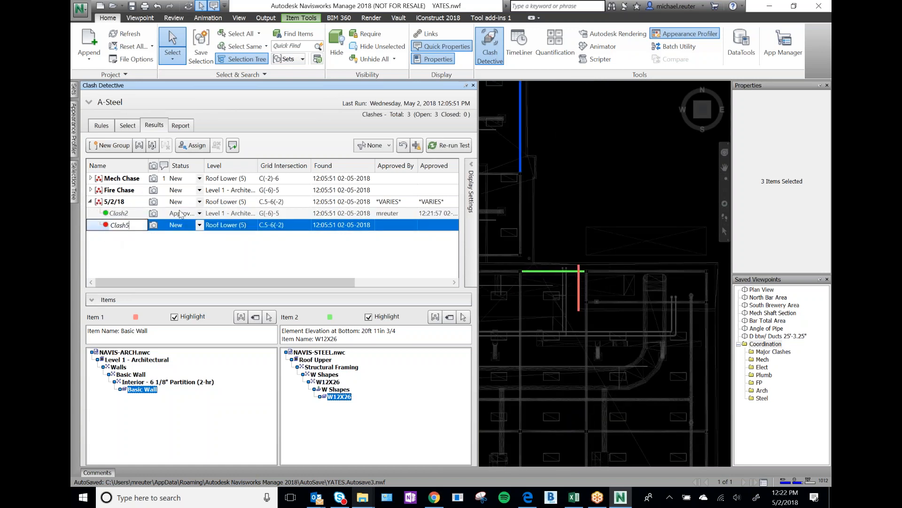
mouse_move(106, 225)
mouse_down()
mouse_move(123, 225)
mouse_move(134, 182)
mouse_move(117, 228)
mouse_up()
drag(127, 181, 128, 179)
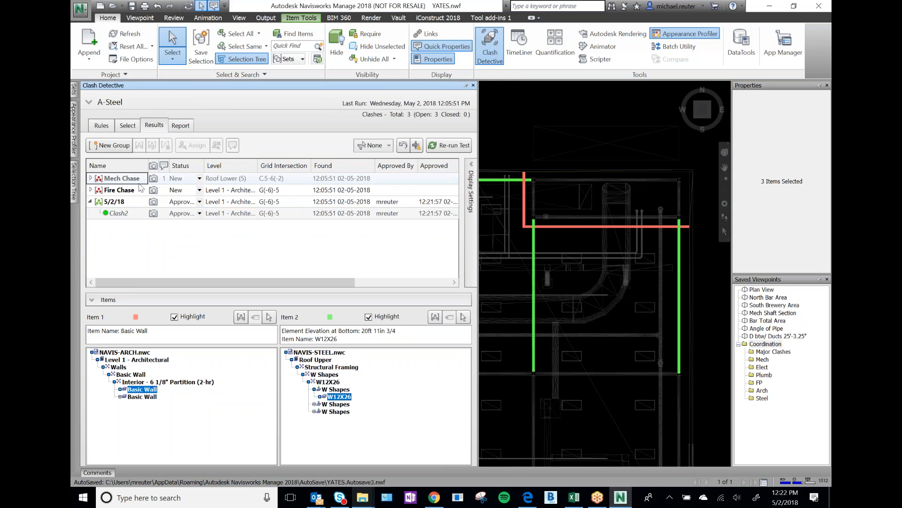
Collapse the 5/2/18 group and review the Fire Chase and Mech Chase groups in the model
click(117, 202)
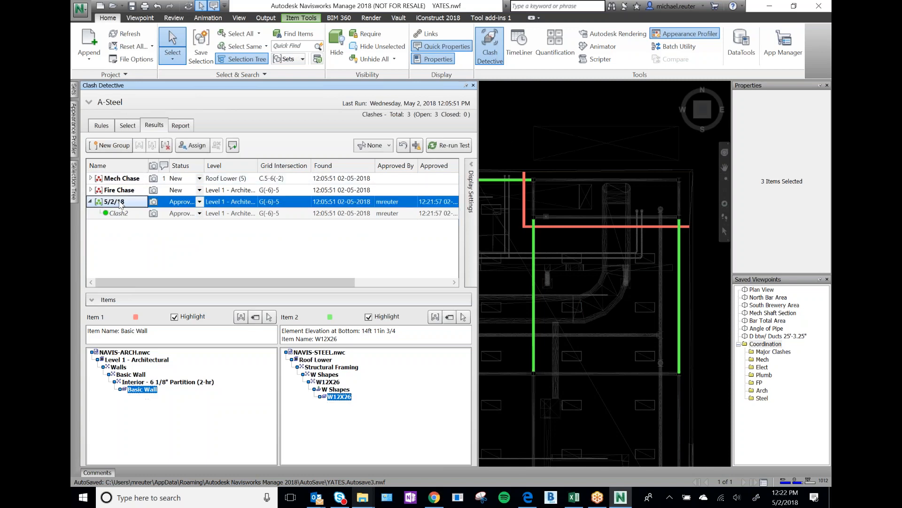
click(91, 202)
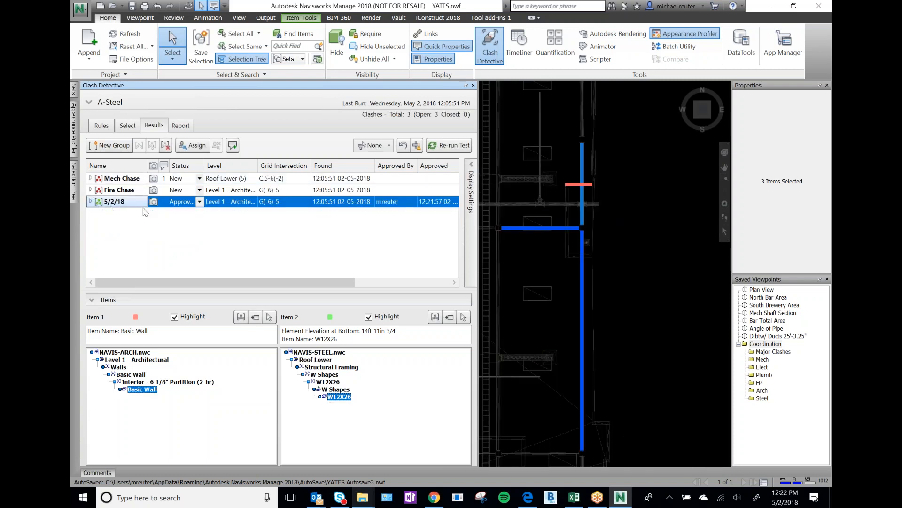
click(91, 201)
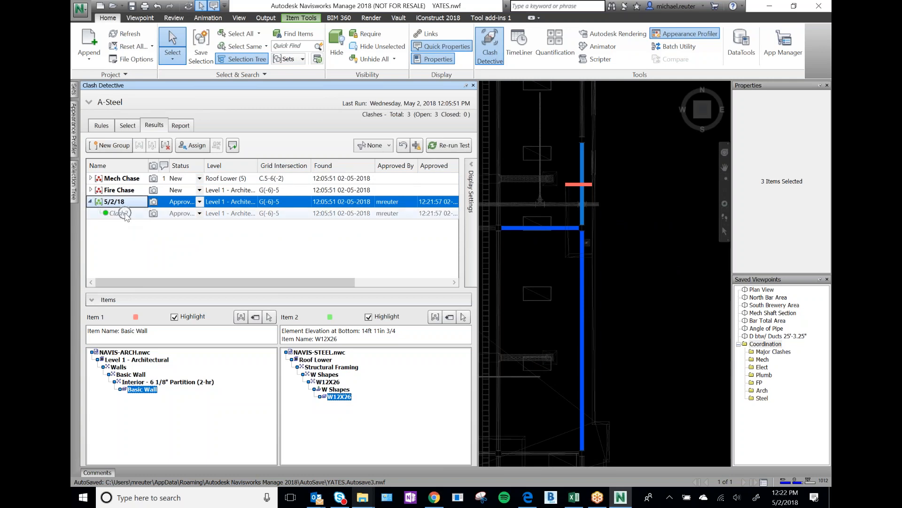
click(91, 202)
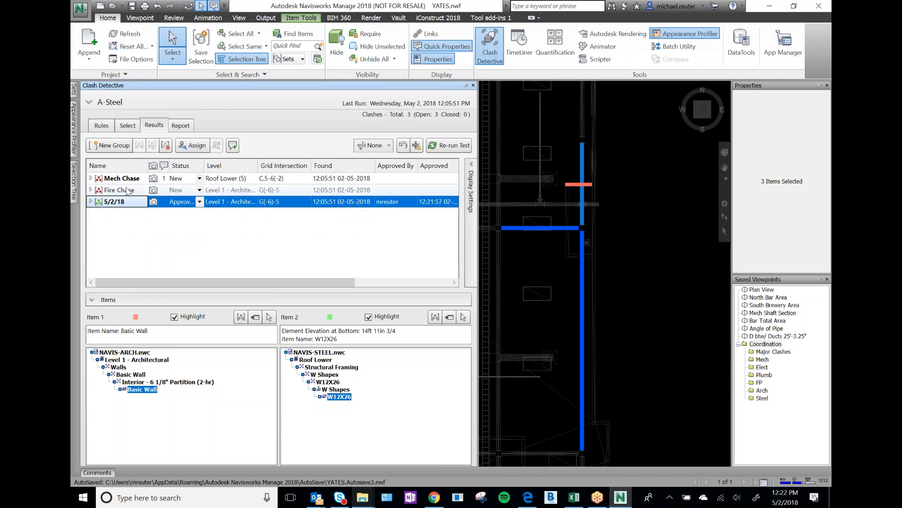
click(127, 193)
click(135, 179)
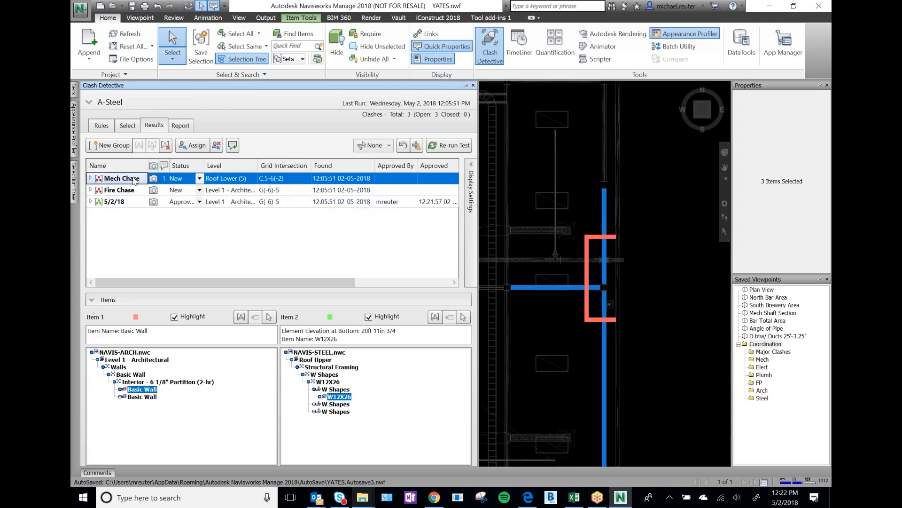
click(114, 191)
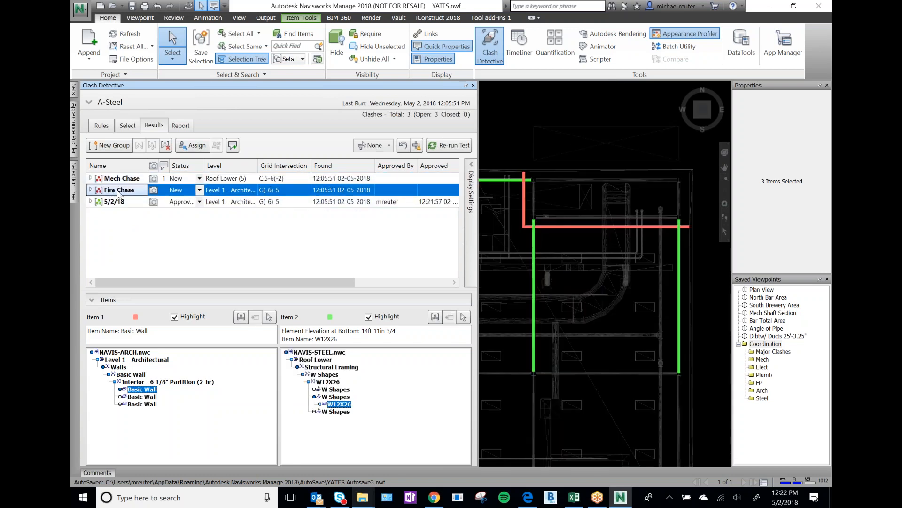
Assign the Fire Chase group to STEEL with the note "Needs Fire Caulking and/or SFRM around steel at Wall Penetrations"
click(125, 179)
click(131, 192)
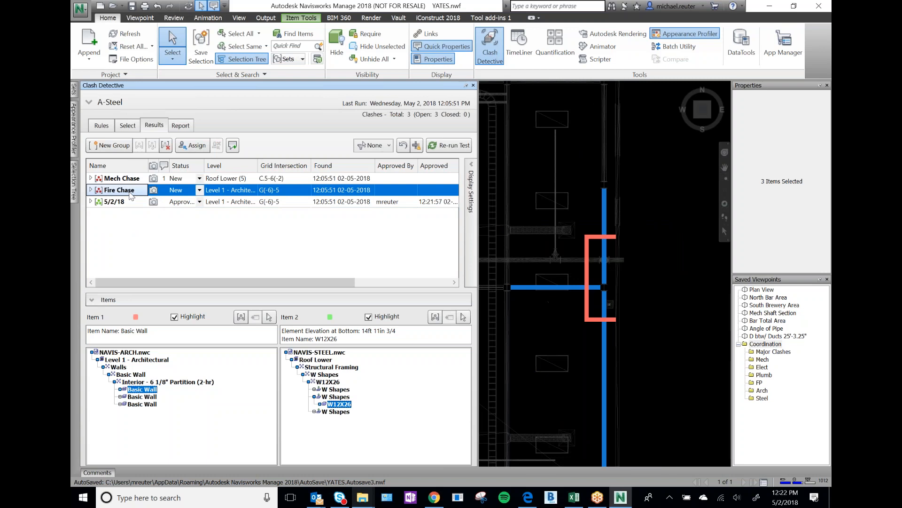
click(197, 146)
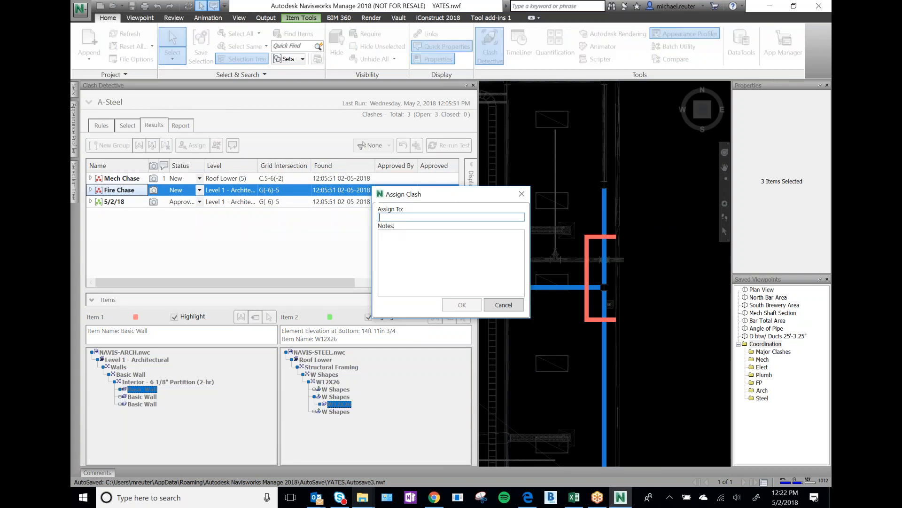
text(S)
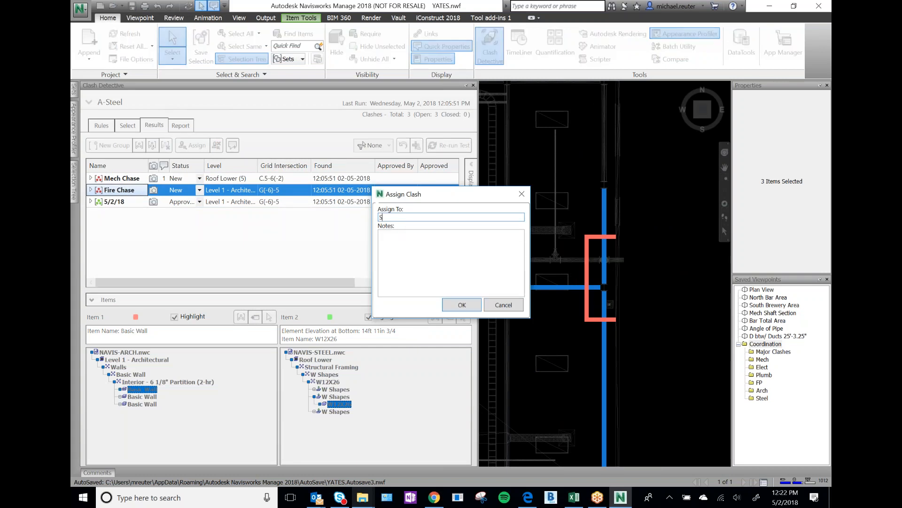
text(TEEL)
click(380, 234)
text(Needs Fire Caulking)
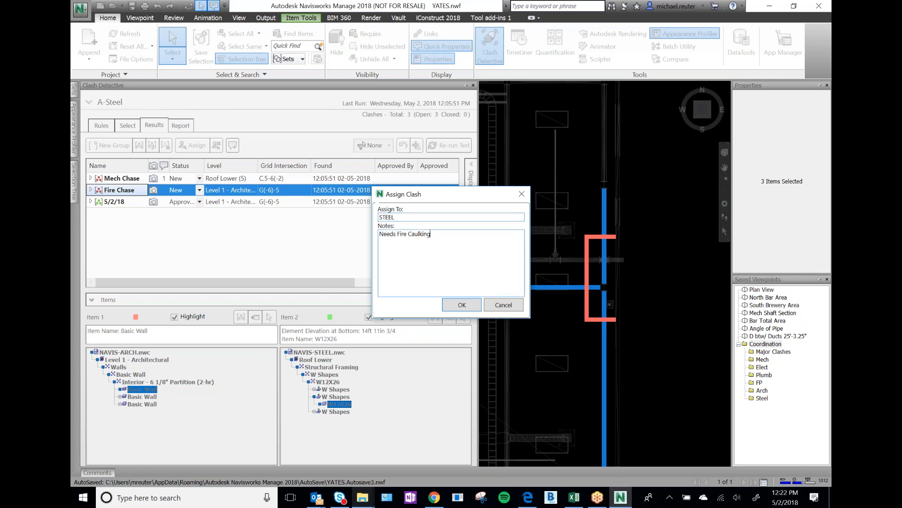
text( and/or SFRM around steel at Wall Penetrations)
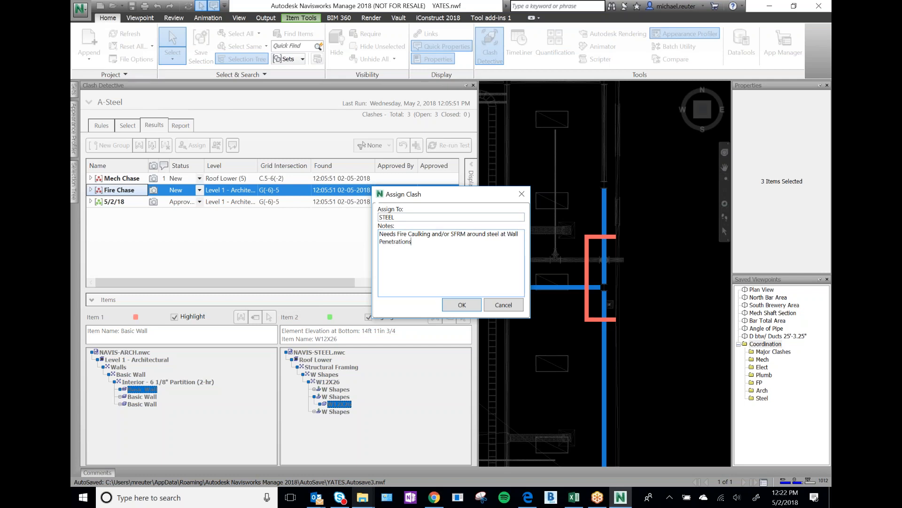
key(Return)
scroll(415, 268, right, 5)
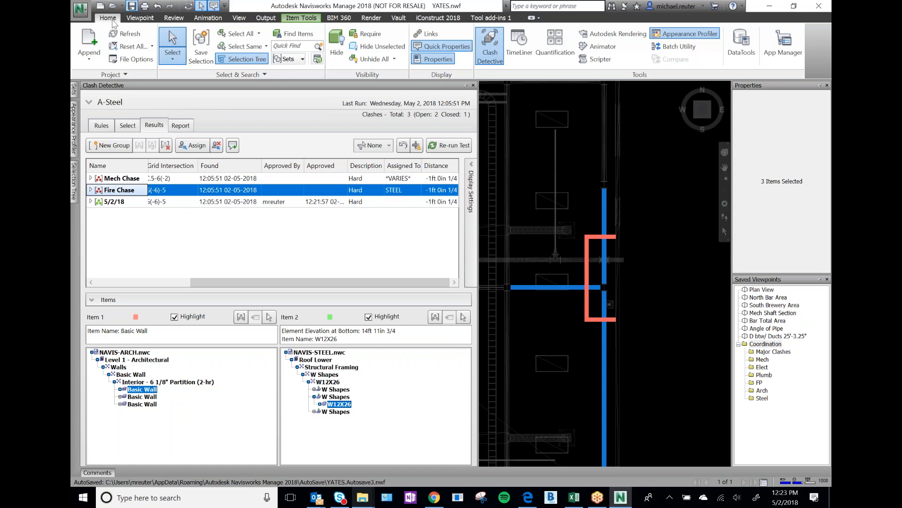
click(84, 10)
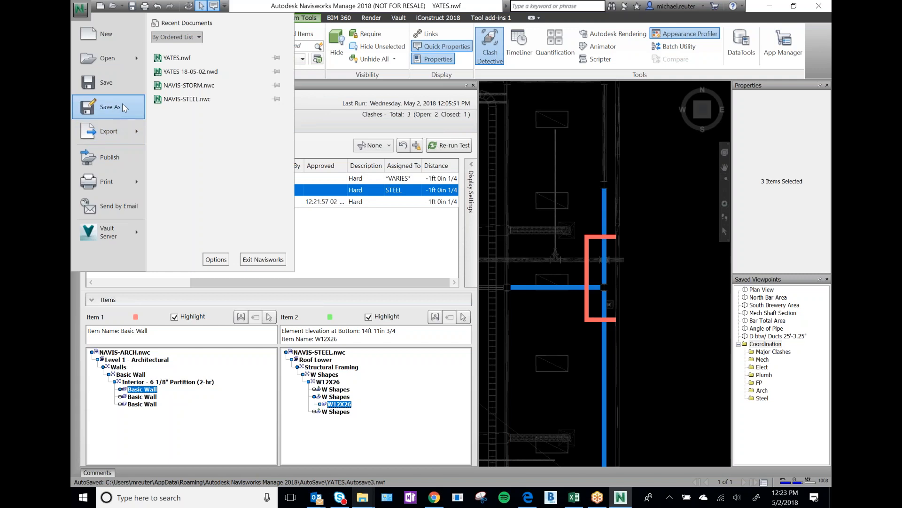
click(640, 157)
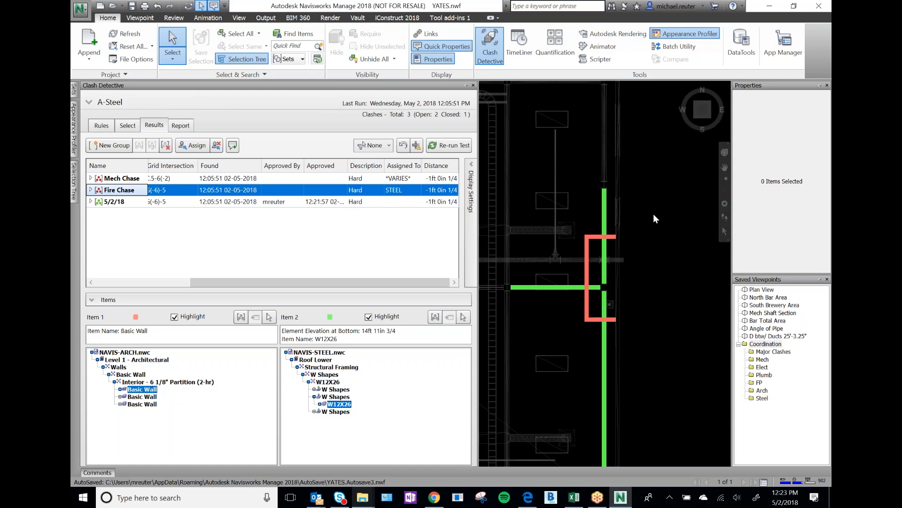
click(434, 283)
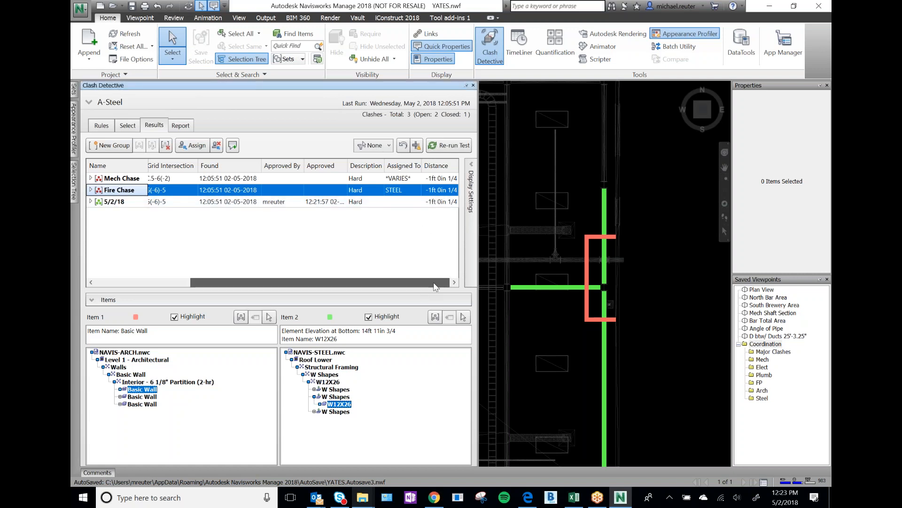
Sort the A-Steel results by assignee and check who the individual clashes in the Mech Chase group are assigned to
click(403, 166)
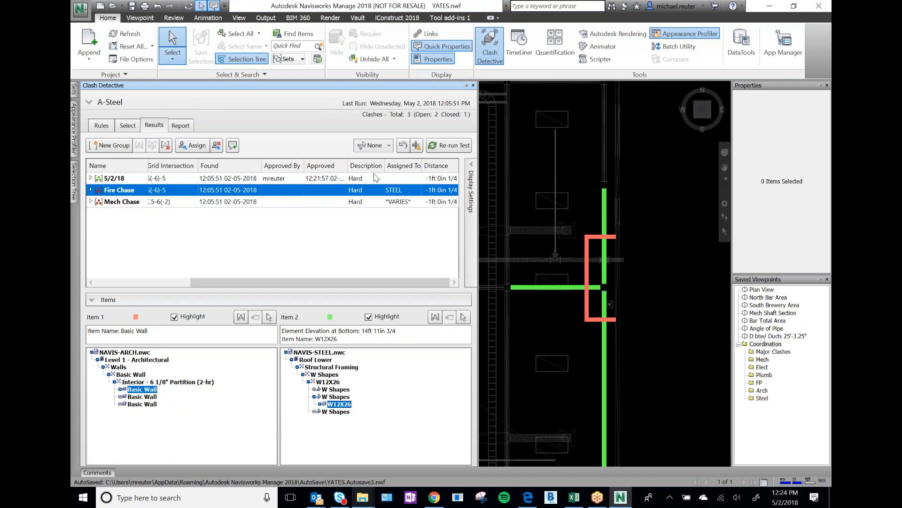
click(118, 182)
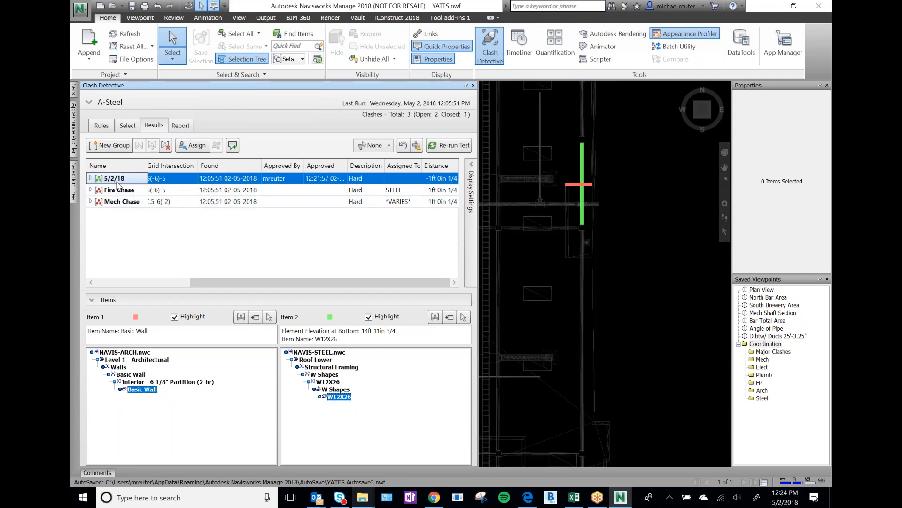
click(155, 201)
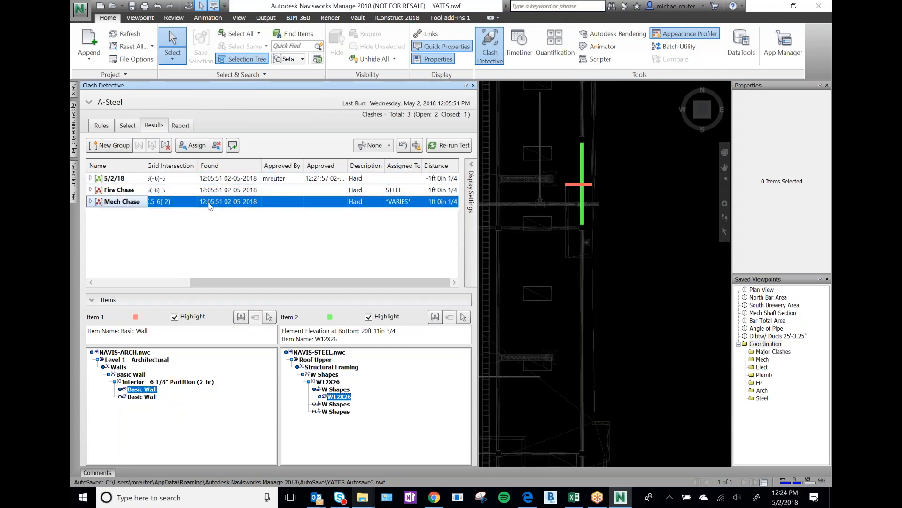
click(91, 201)
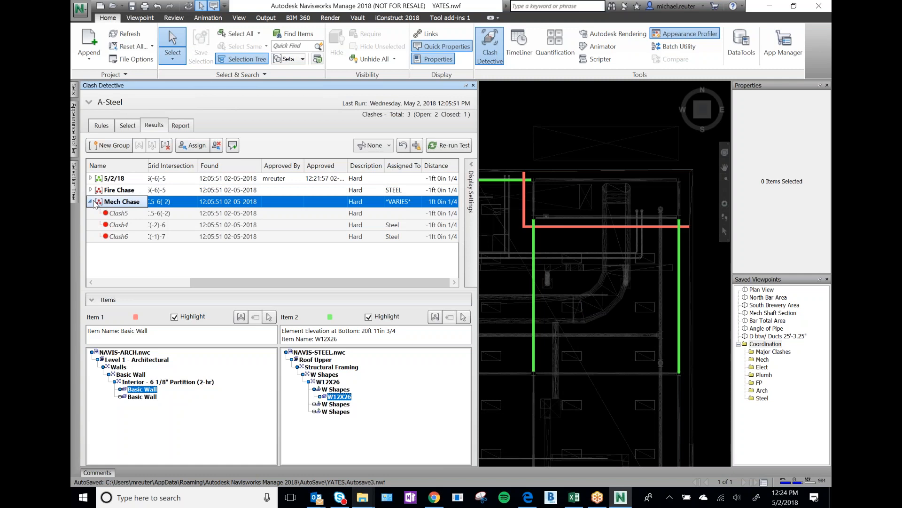
click(90, 202)
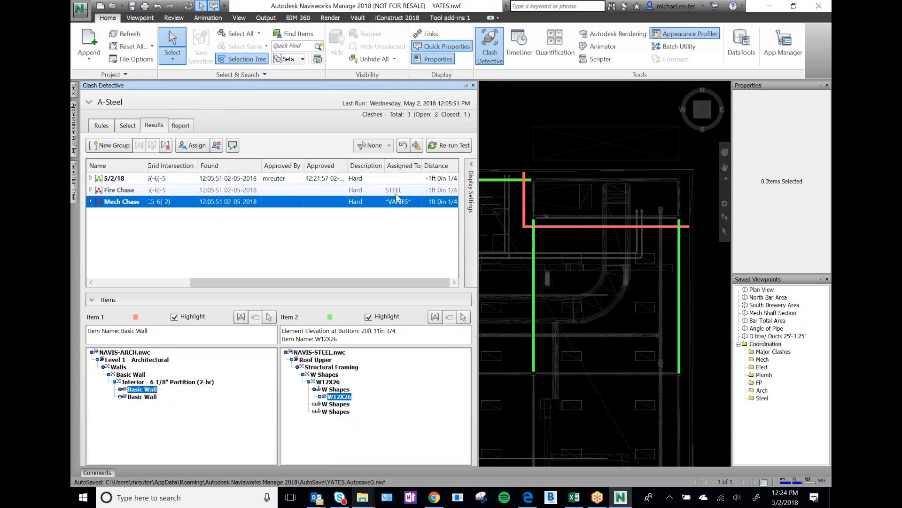
click(399, 167)
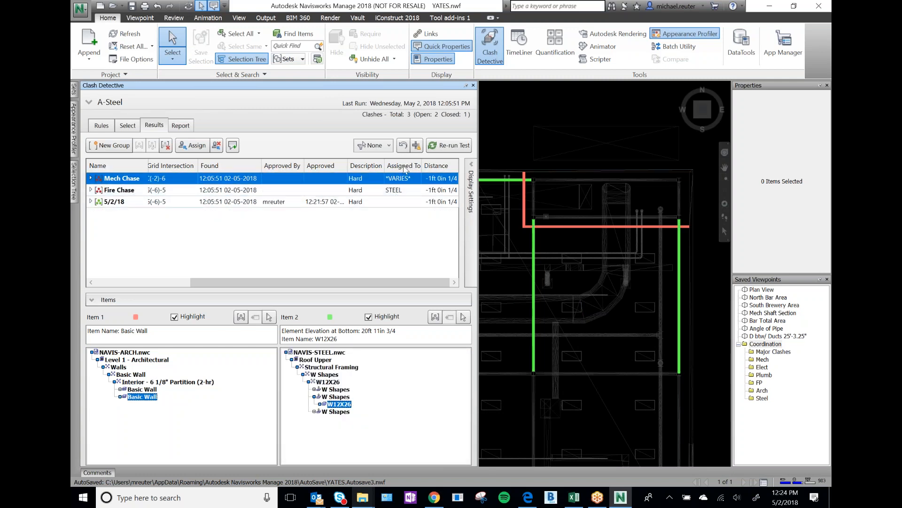
click(407, 167)
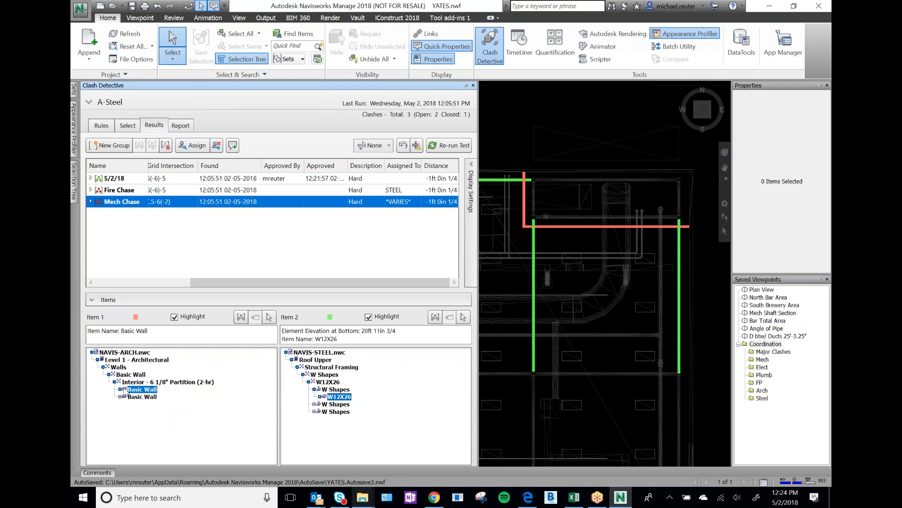
Review the A-Steel test's compared selections and its rules for ignoring clashes, and return to the results
click(389, 146)
click(555, 129)
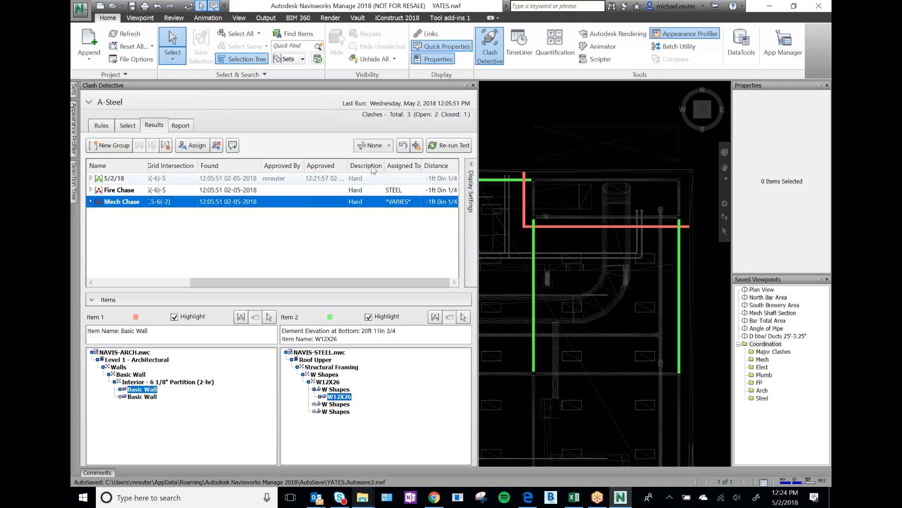
click(124, 126)
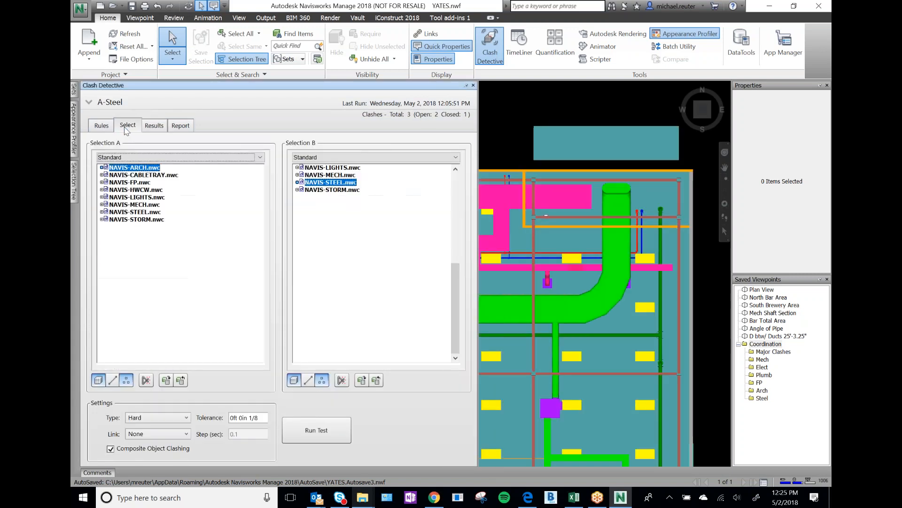
click(106, 124)
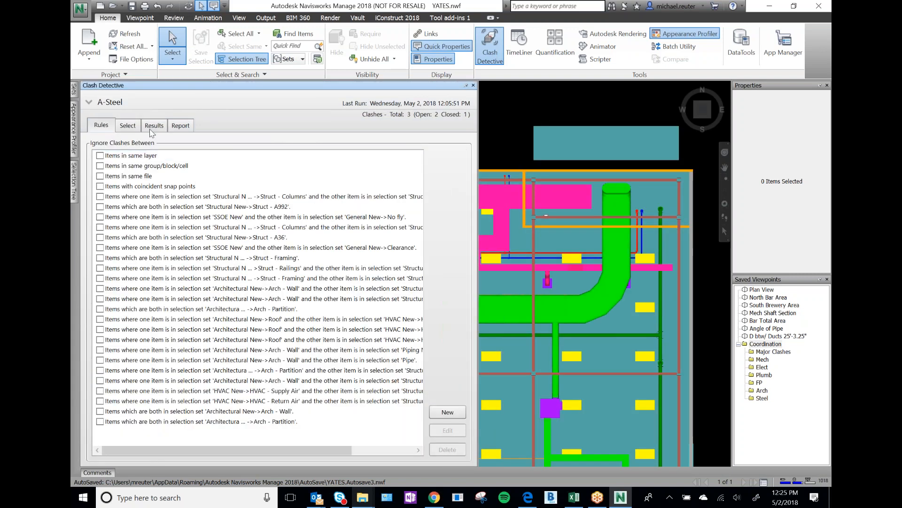
click(127, 125)
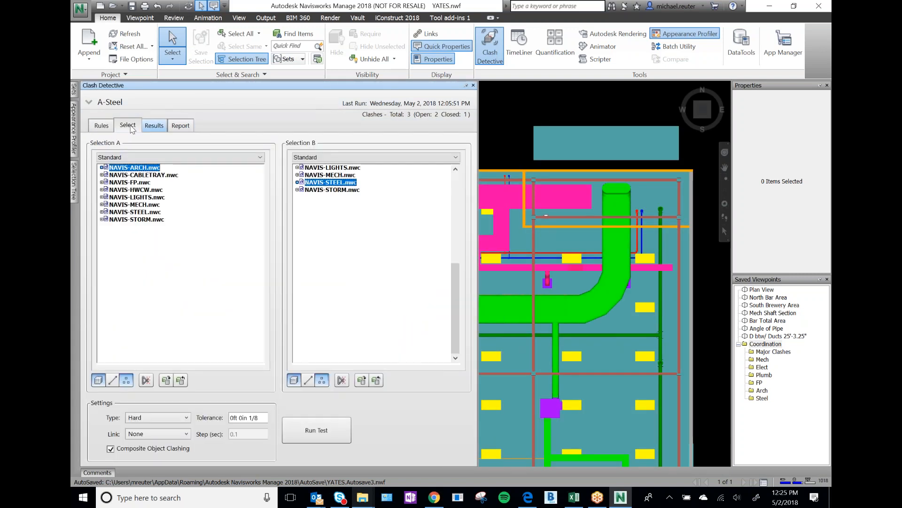
click(104, 125)
click(154, 125)
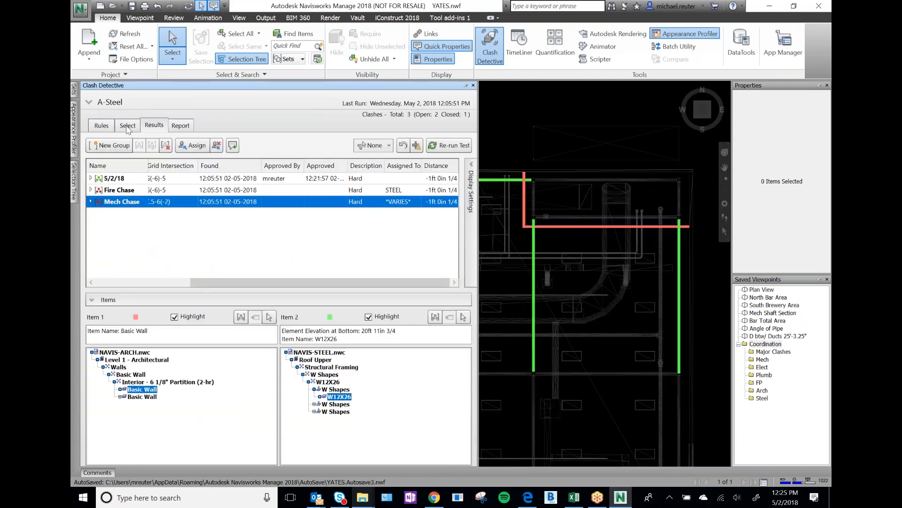
Switch from A-Steel to the E-M clash test and collapse the list of tests
click(89, 102)
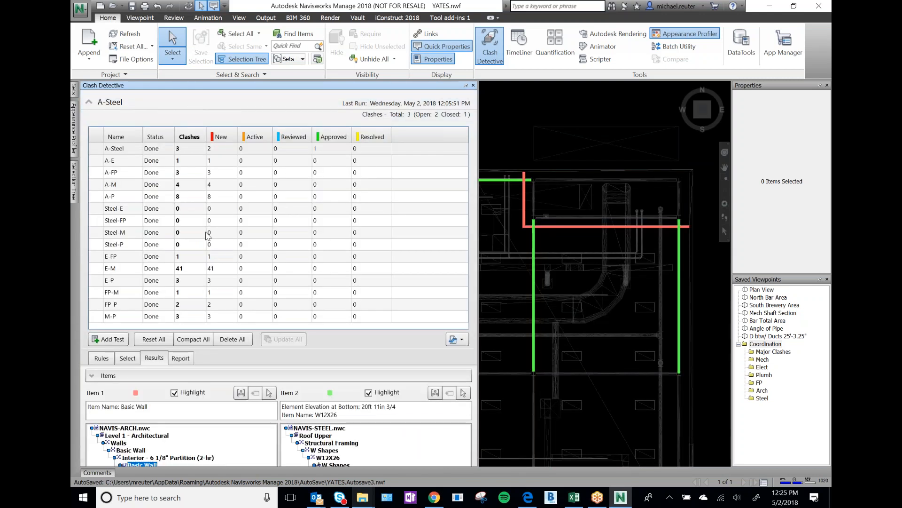
click(114, 268)
key(ctrl)
key(ctrl)
key(ctrl)
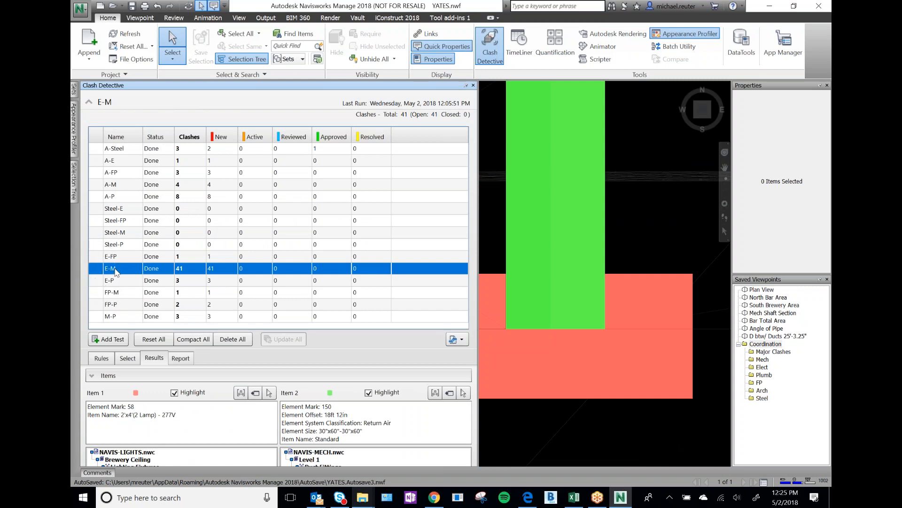
key(ctrl)
key(ctrl)
key(ctrl)
click(138, 273)
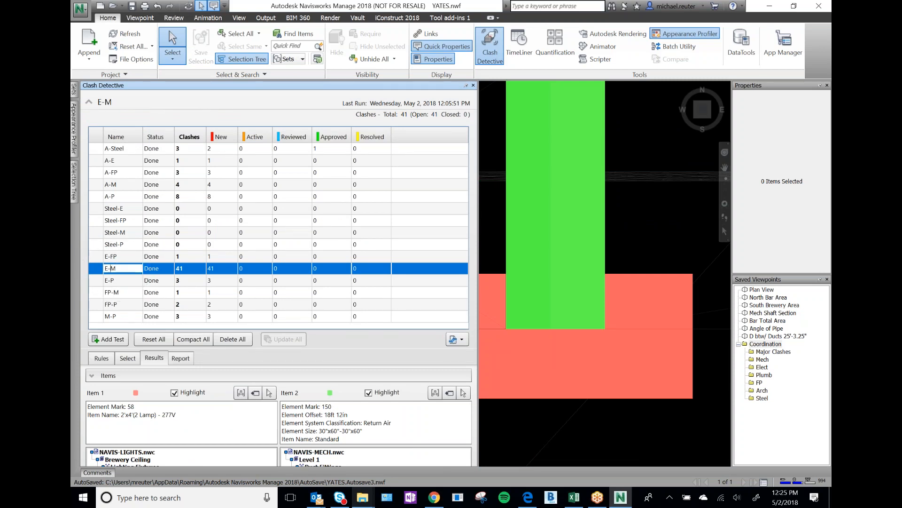
click(137, 281)
click(136, 270)
click(89, 103)
Create a new clash group named 5/2/18 in the E-M results
scroll(203, 254, down, 4)
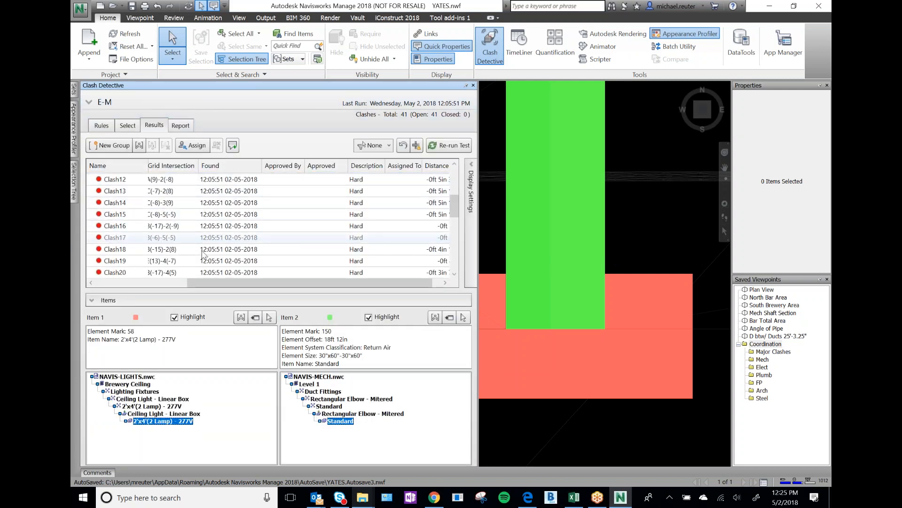
scroll(203, 255, up, 4)
click(109, 145)
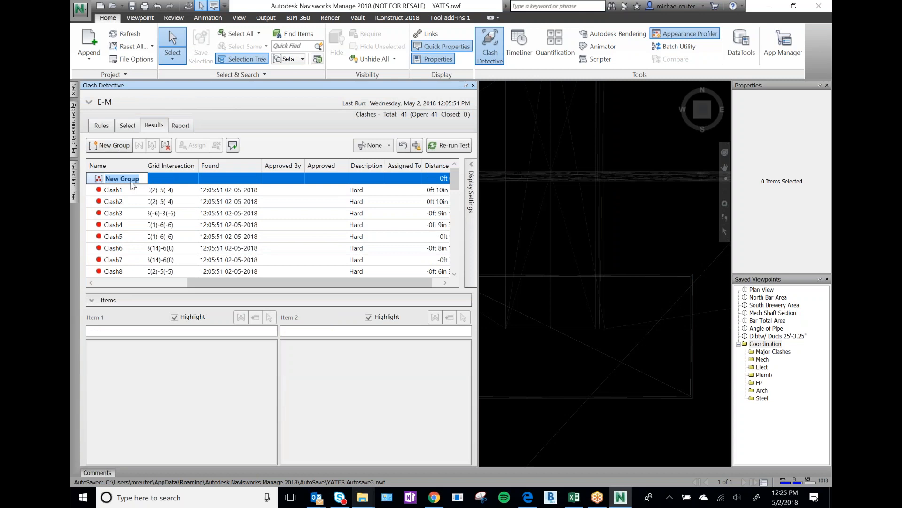
text(5/2/18)
key(Return)
Move all the clashes from Clash1 through Clash41 into the 5/2/18 group of the E-M test
click(118, 192)
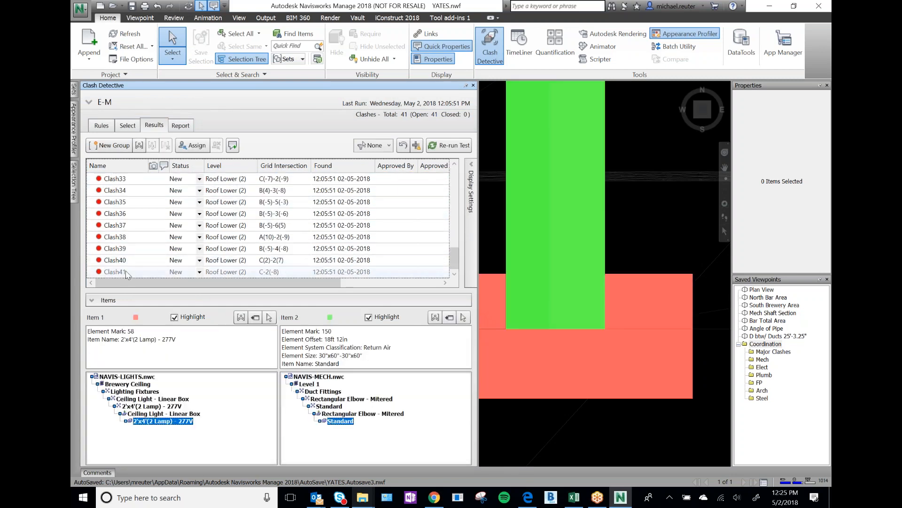
key(shift+End)
scroll(130, 254, up, 11)
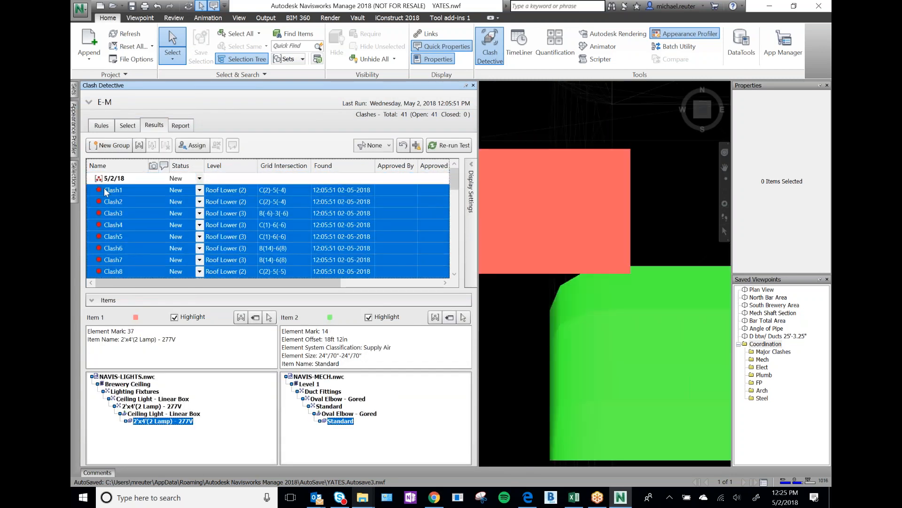
drag(109, 188, 117, 179)
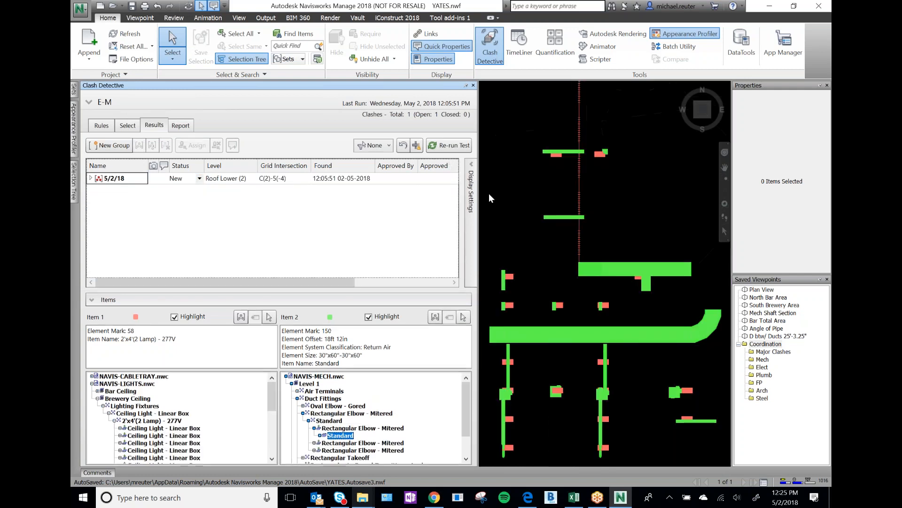
Examine in the model how the grouped E-M clashes between lights, cable tray and ductwork are distributed across the building
scroll(597, 218, down, 6)
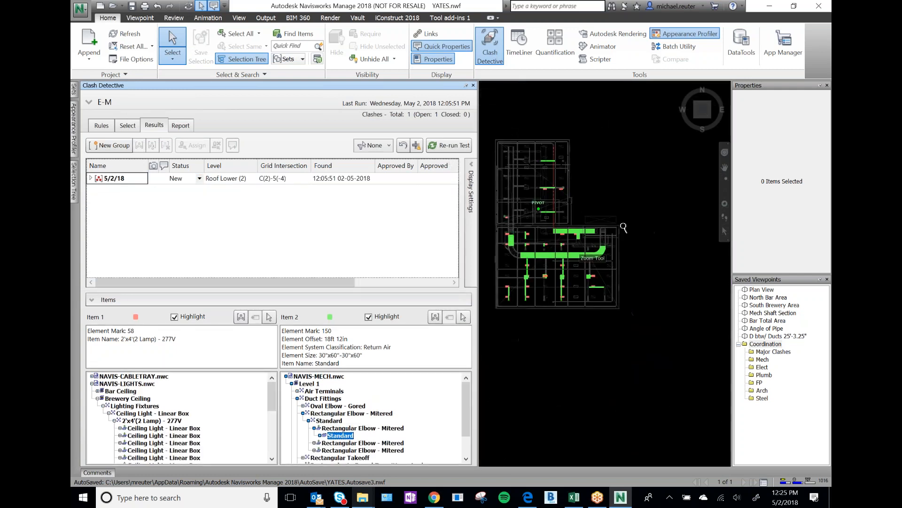
scroll(516, 226, up, 3)
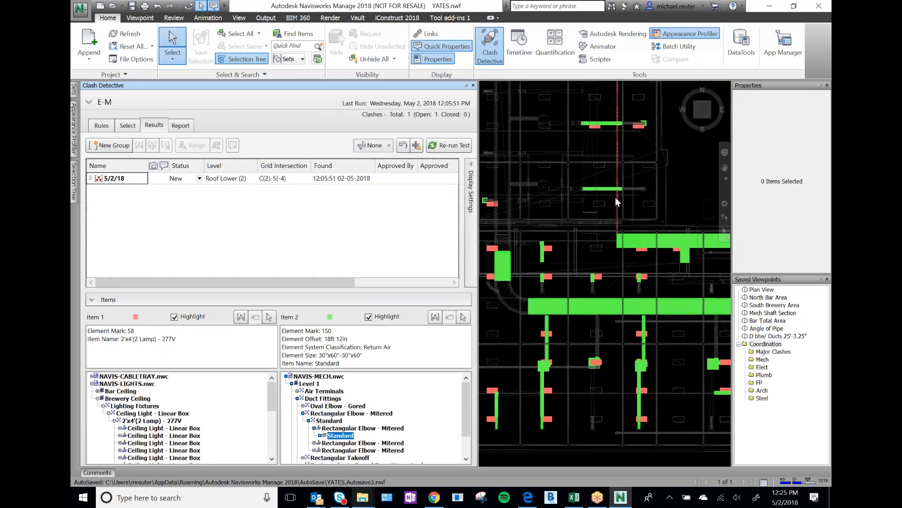
scroll(621, 205, down, 2)
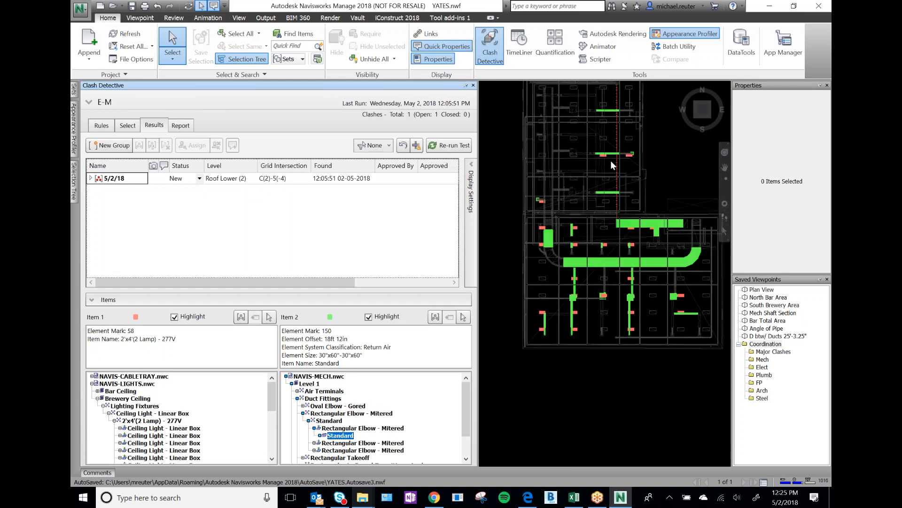
scroll(616, 117, up, 2)
scroll(623, 127, down, 2)
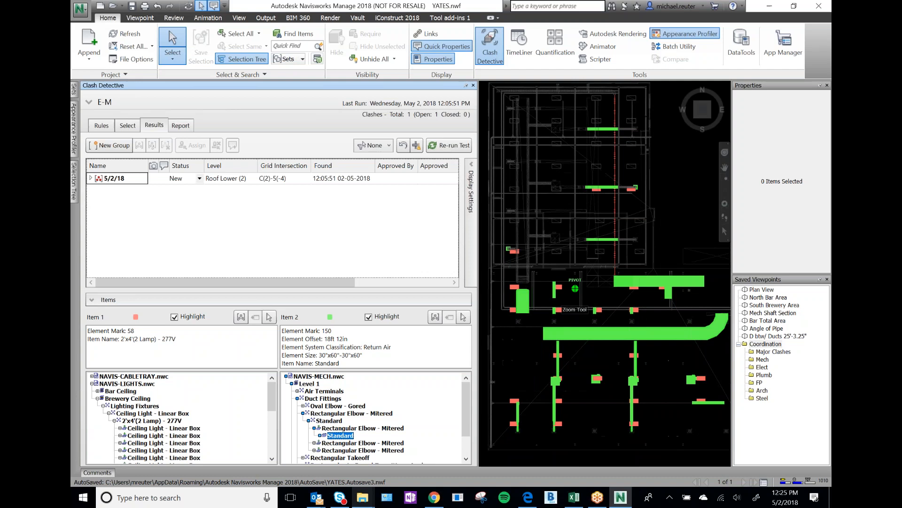
scroll(626, 130, up, 4)
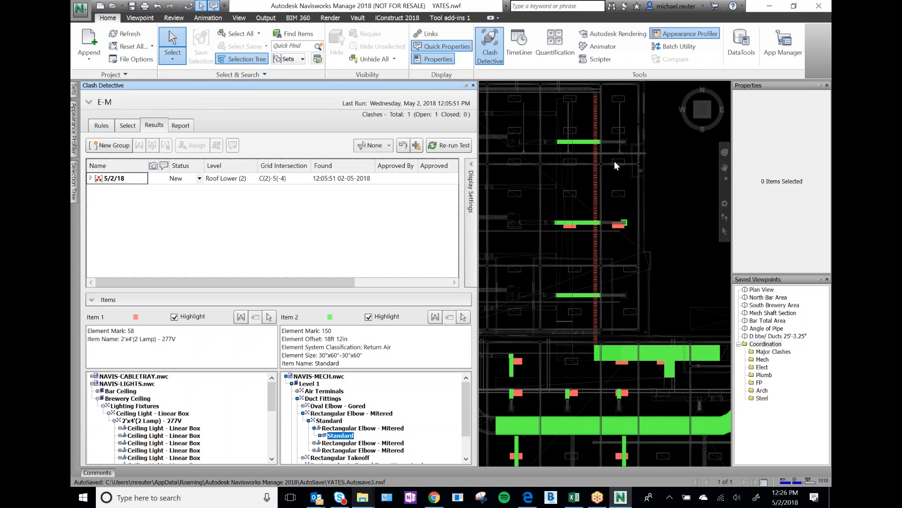
scroll(540, 178, down, 5)
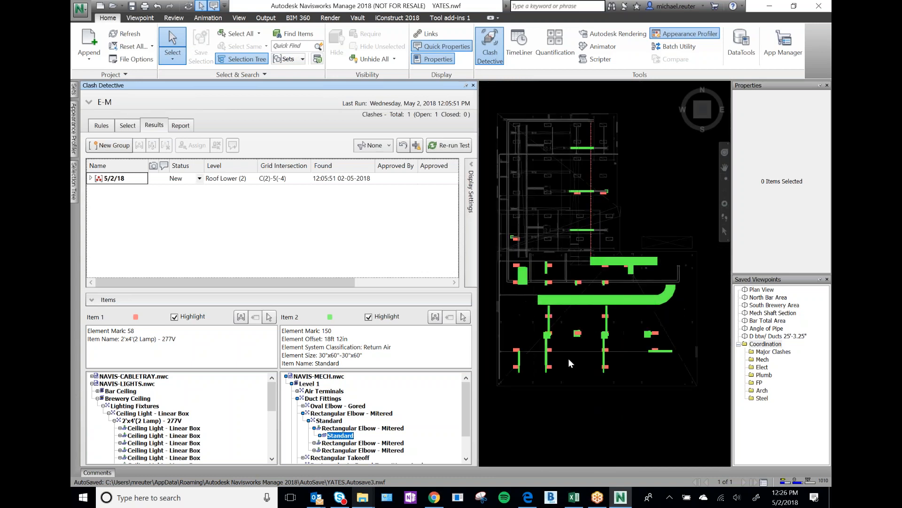
Select the long cable tray and the two ceiling lights on either side of it in the model's north wing
scroll(569, 358, up, 3)
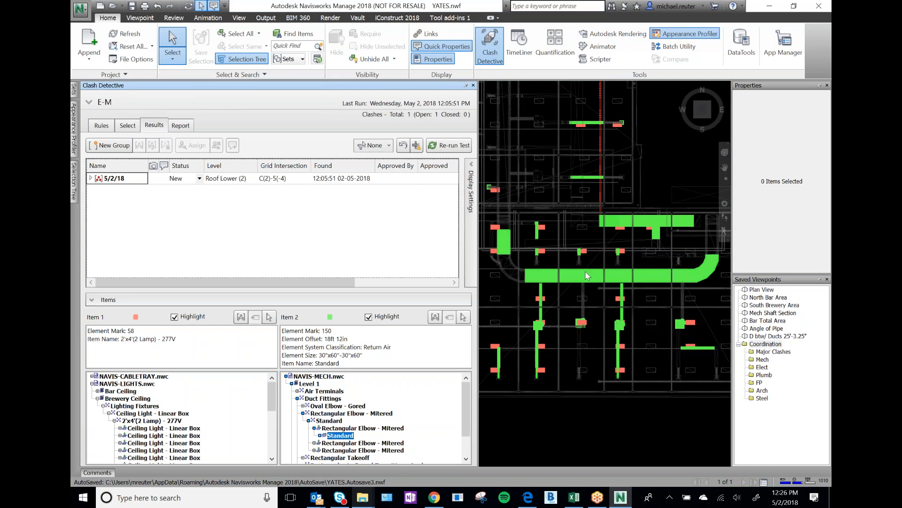
scroll(633, 297, down, 2)
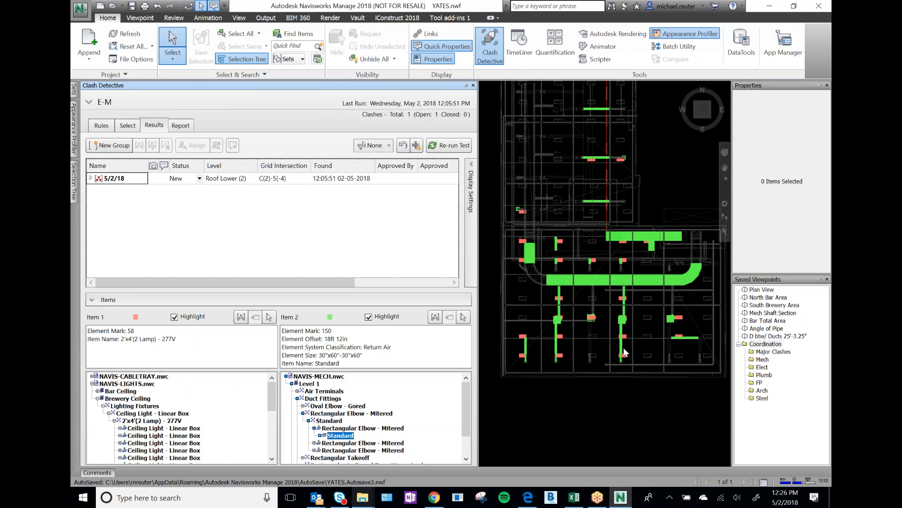
scroll(625, 346, down, 2)
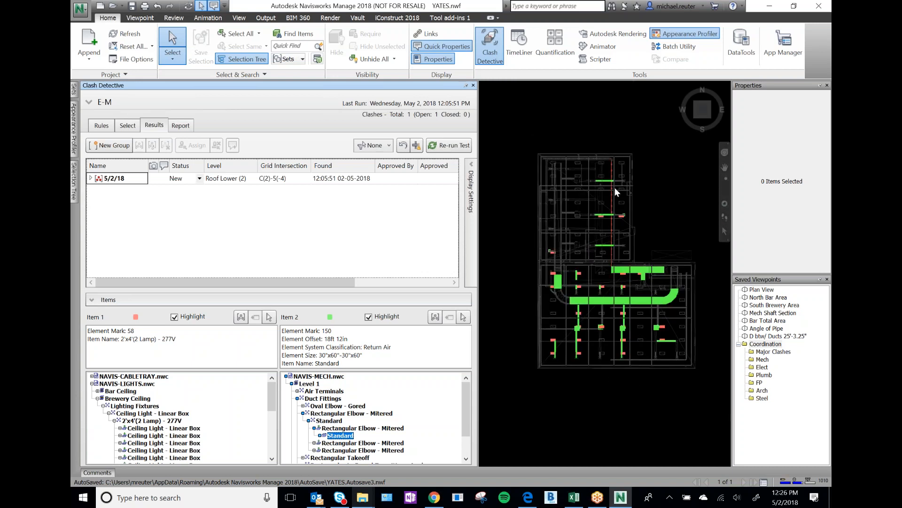
scroll(614, 187, up, 4)
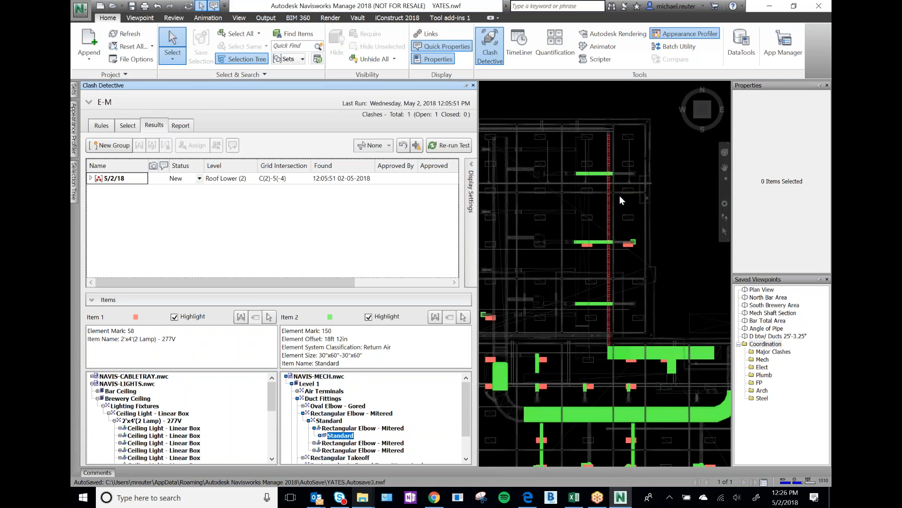
scroll(622, 190, up, 2)
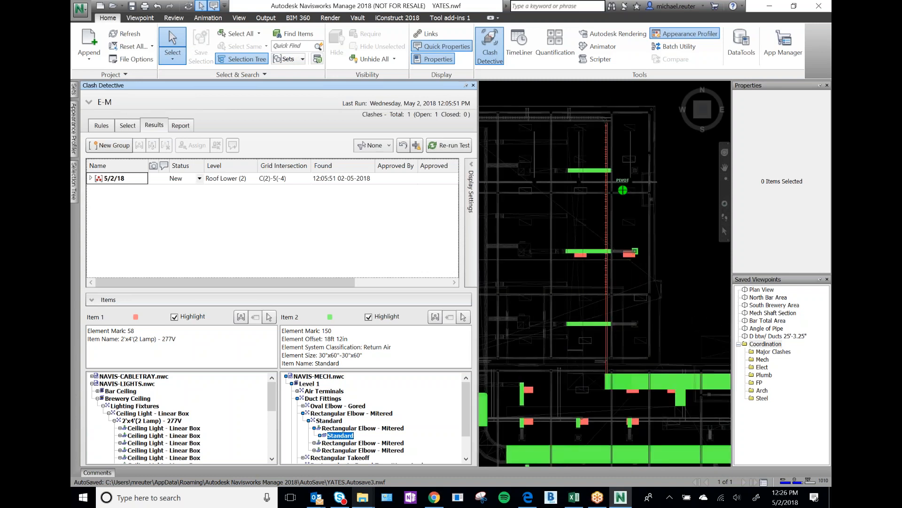
scroll(622, 223, up, 1)
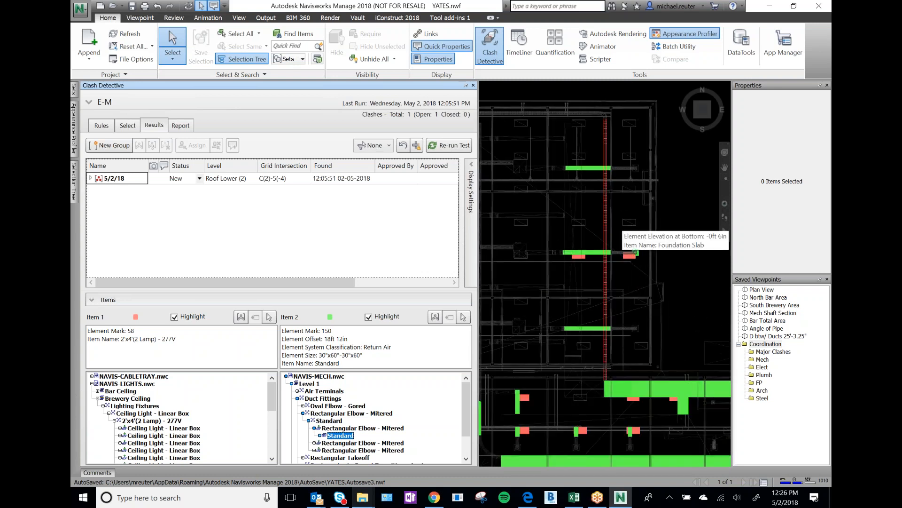
scroll(623, 223, up, 1)
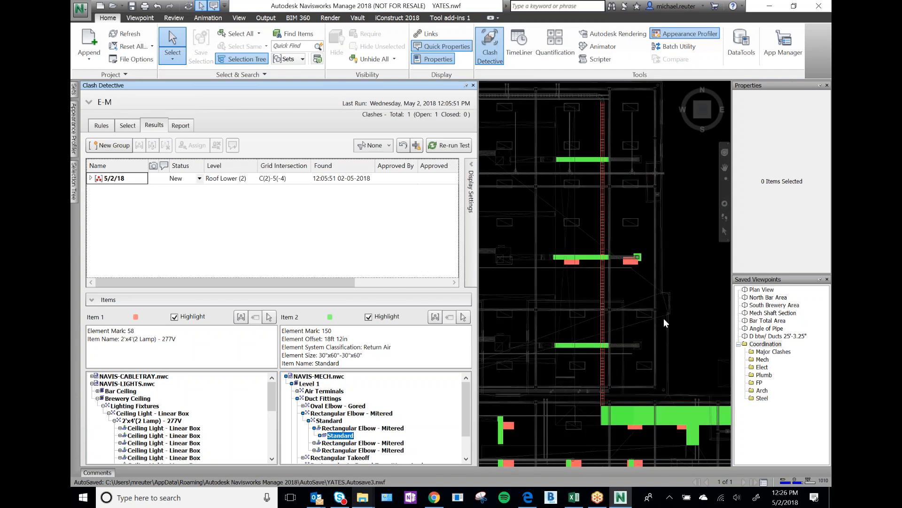
scroll(604, 241, up, 1)
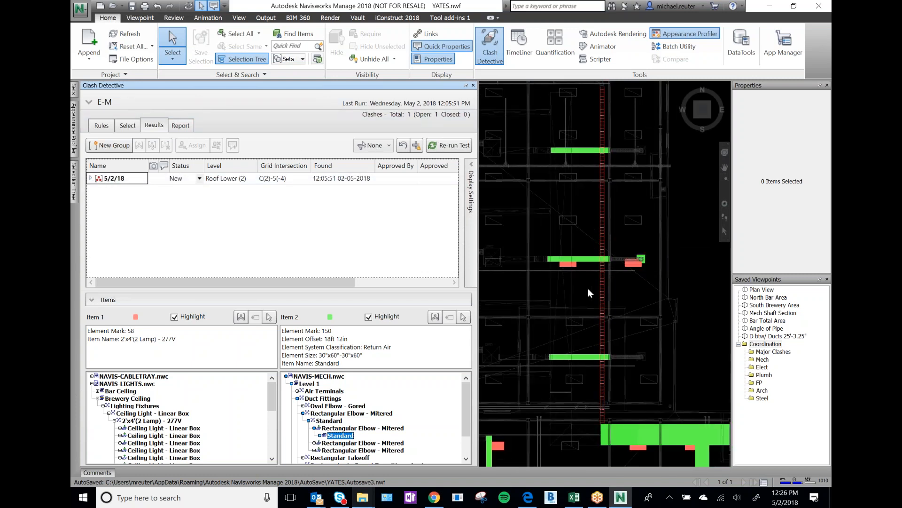
click(600, 289)
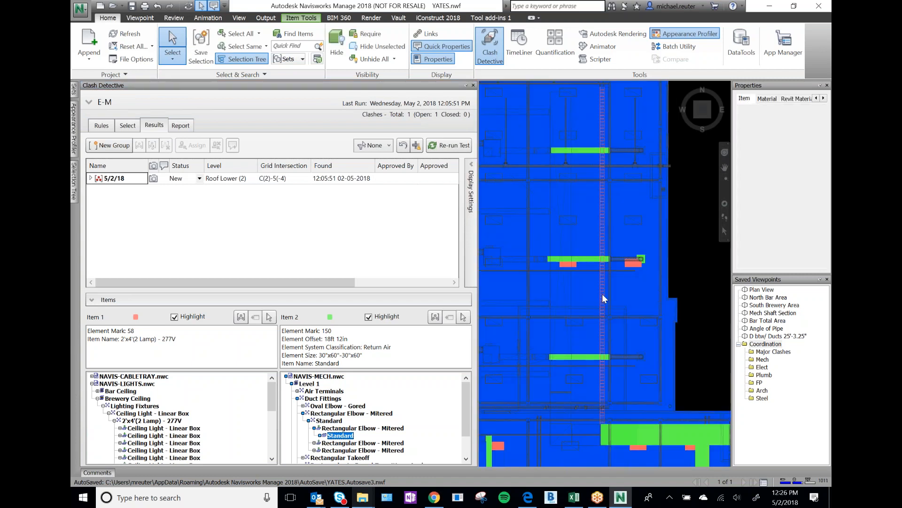
ctrl+click(633, 264)
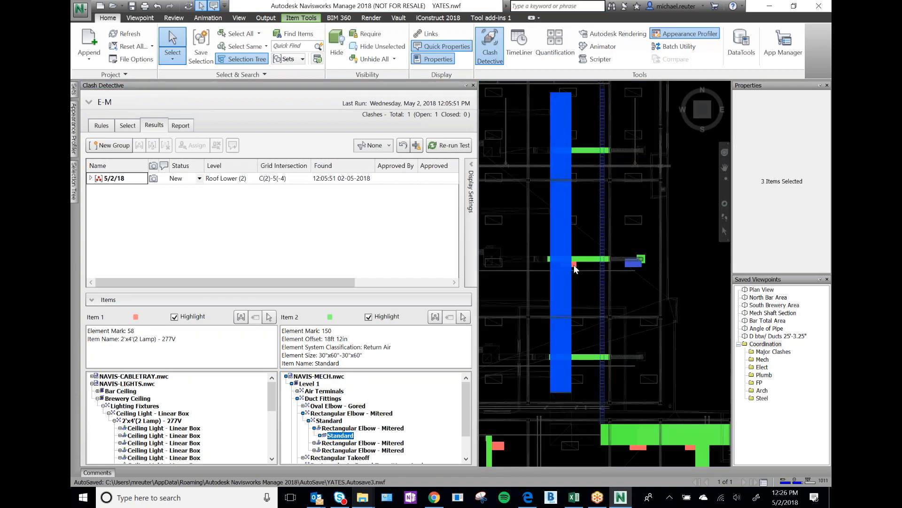
Filter the E-M results inclusively by the selected cable tray and lights, and expand the 5/2/18 group
click(374, 145)
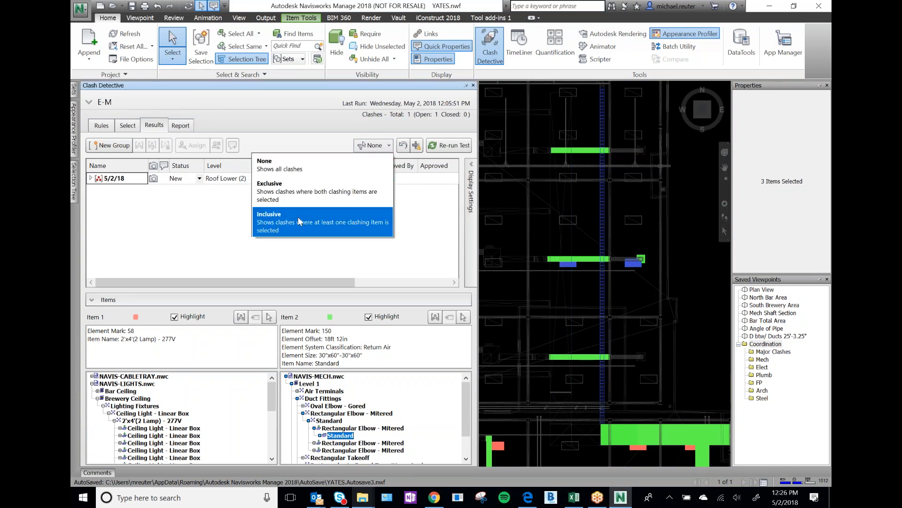
click(298, 218)
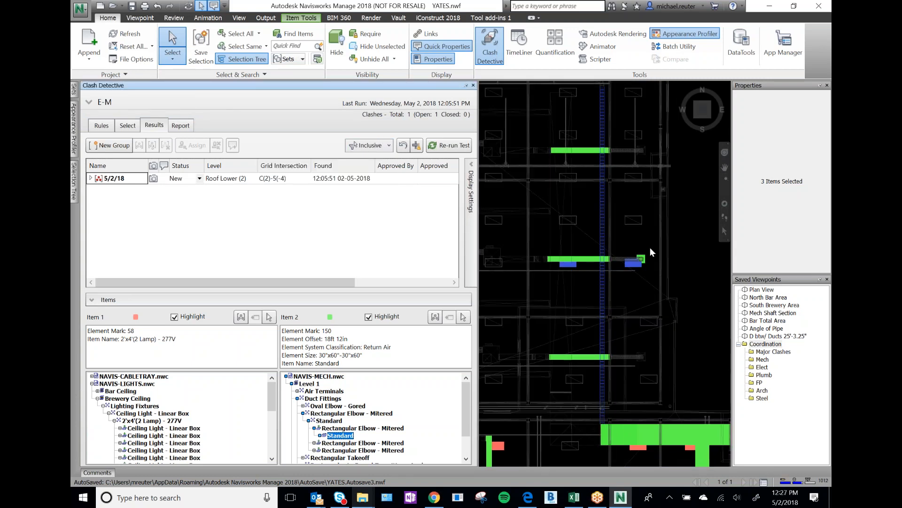
click(90, 178)
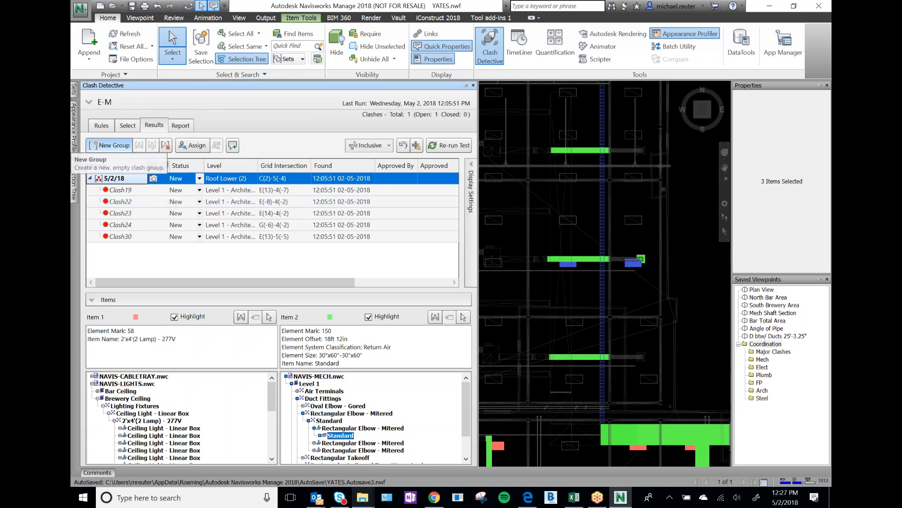
Create a new clash group named CableTray in the E-M results
click(94, 147)
text(Ca)
text(lr)
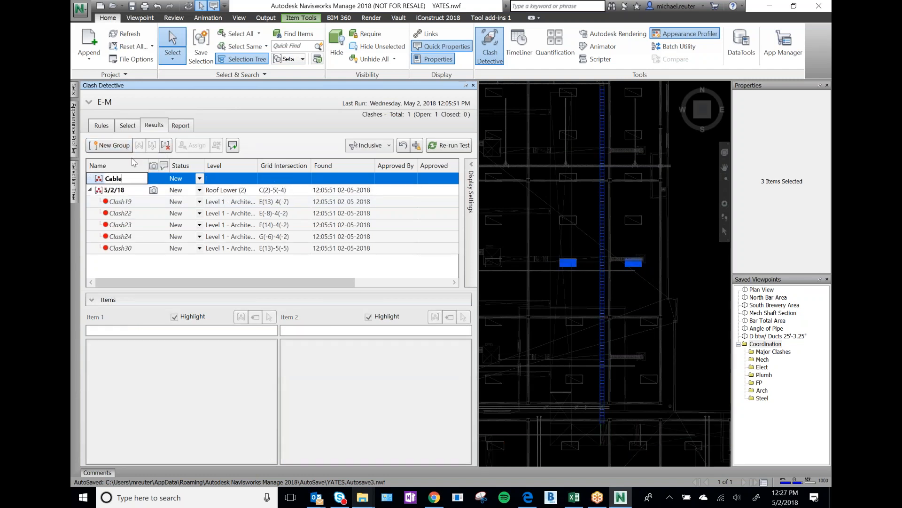
text( Tray)
key(Return)
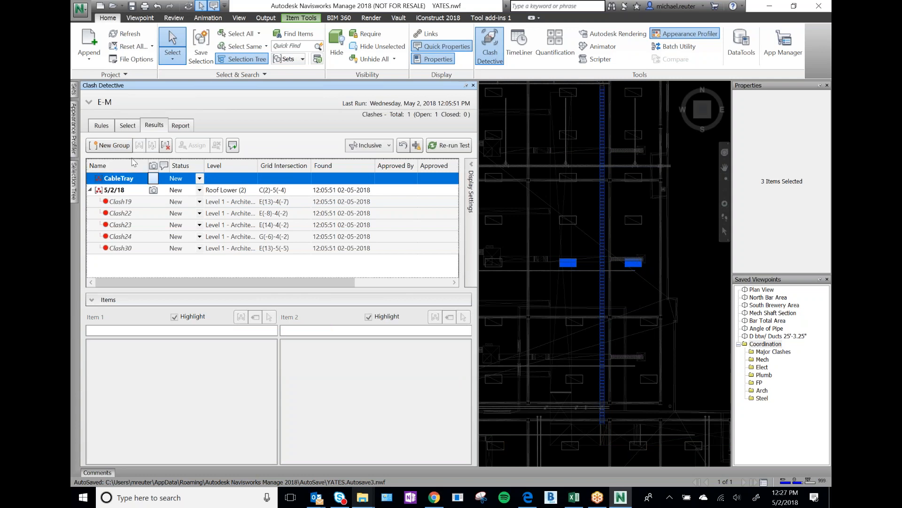
Move the filtered clashes from Clash19 through Clash30 into the CableTray group
click(119, 202)
shift+click(113, 249)
drag(113, 249, 117, 178)
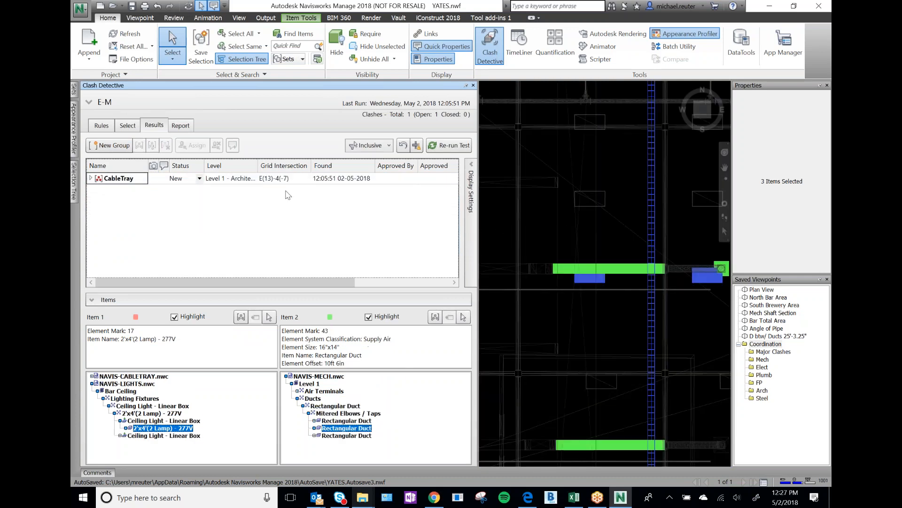
Set the selection filter to None, display the remaining 5/2/18 group clashes and clear the model selection
click(370, 146)
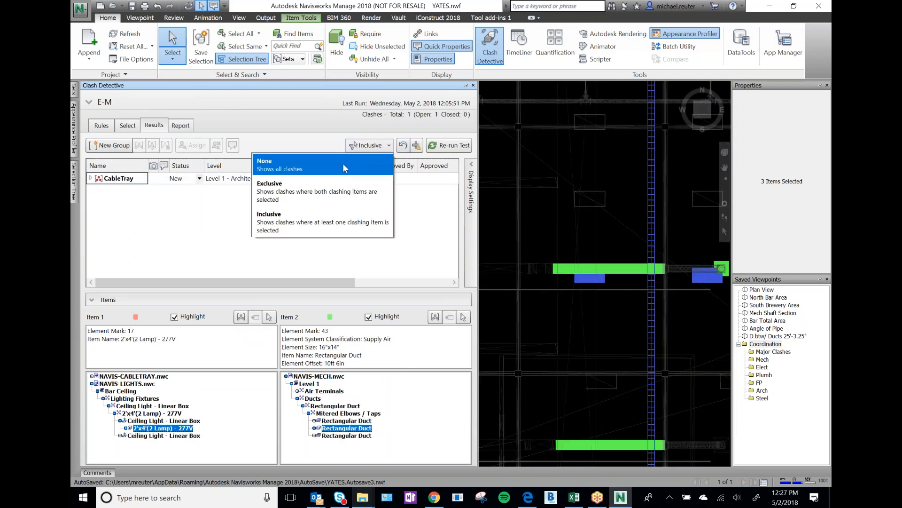
click(350, 164)
click(113, 190)
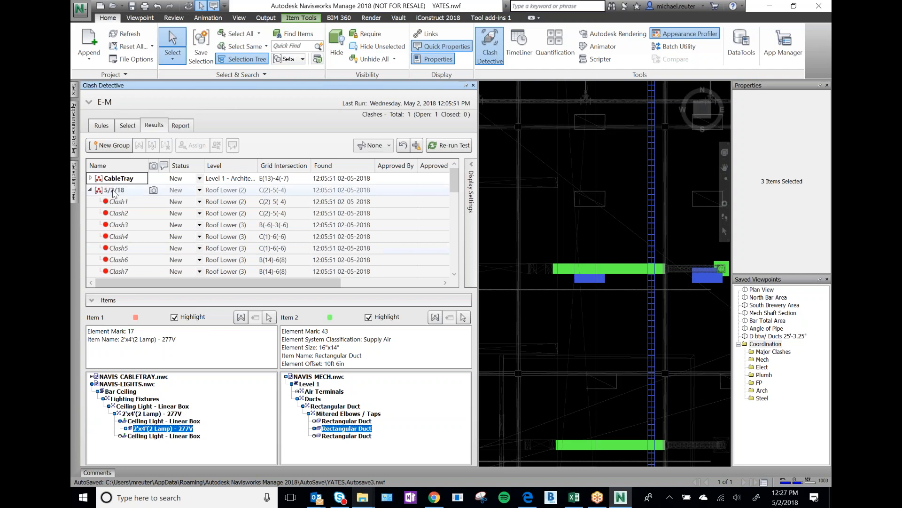
scroll(570, 210, down, 3)
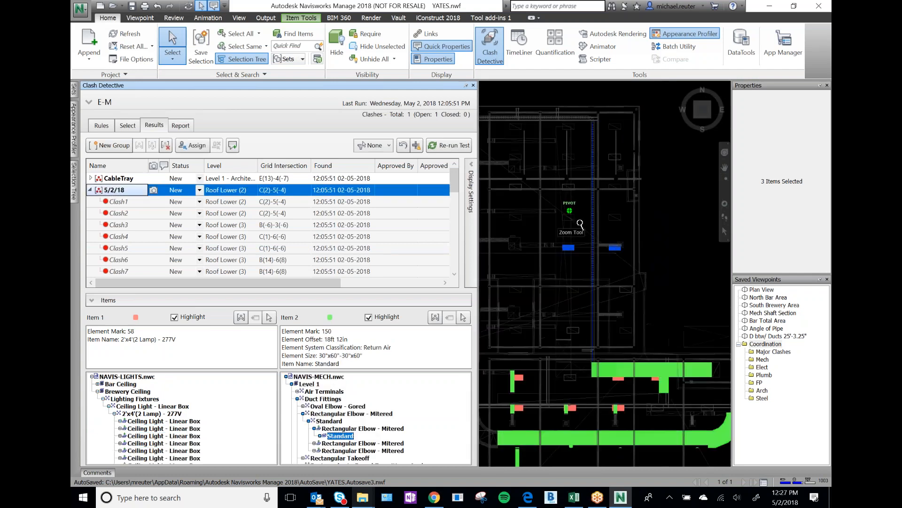
click(629, 281)
scroll(610, 241, down, 2)
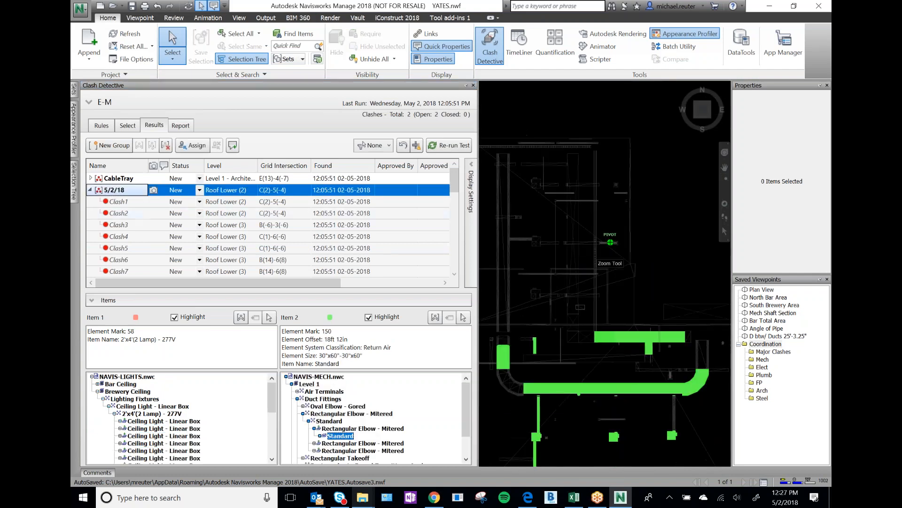
Select the two ceiling lights below the upper large return air duct together with its duct sections and branch
scroll(612, 348, up, 2)
scroll(611, 331, down, 3)
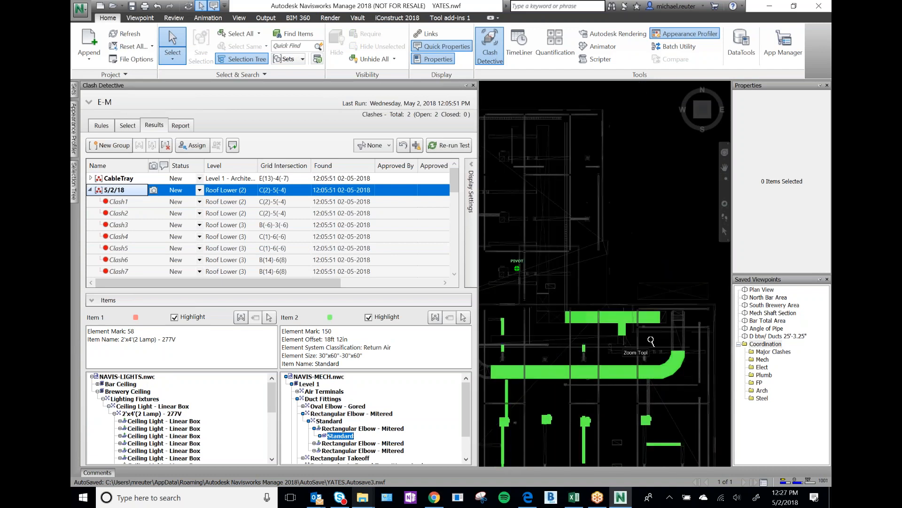
scroll(587, 325, up, 3)
scroll(565, 316, up, 2)
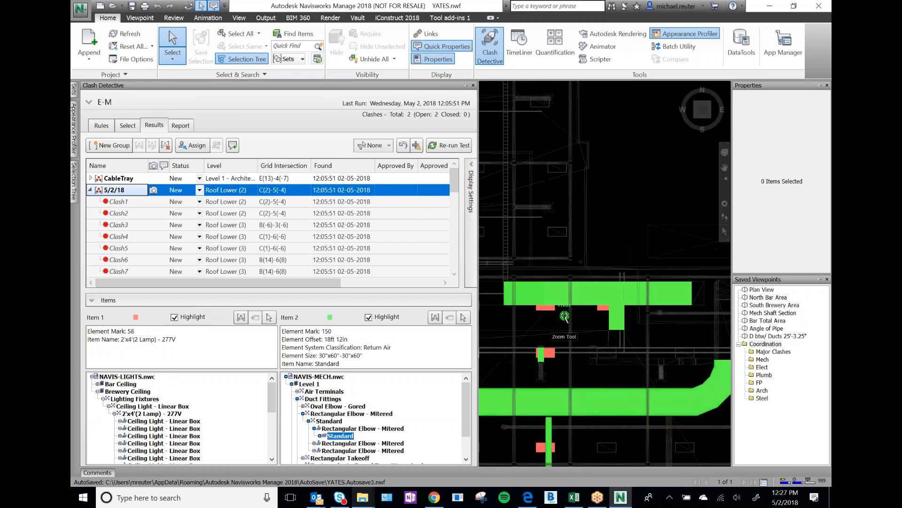
click(605, 306)
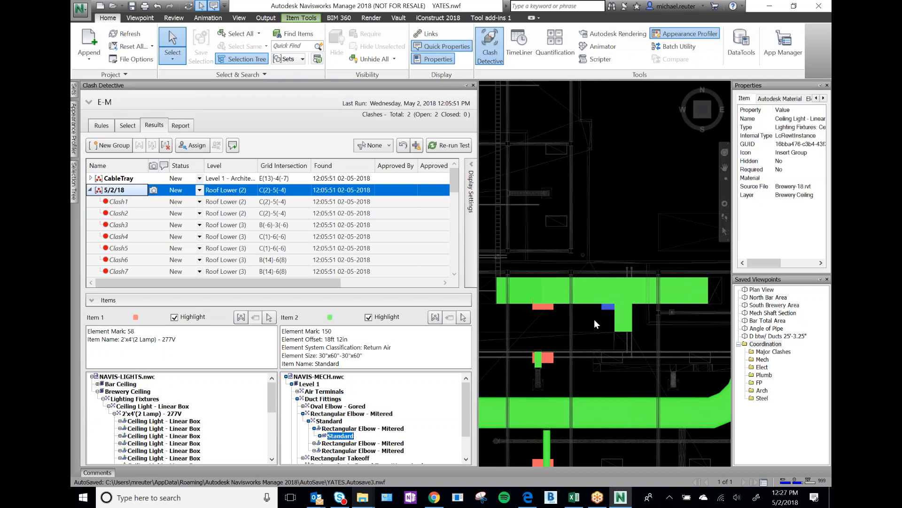
ctrl+click(546, 306)
ctrl+click(591, 295)
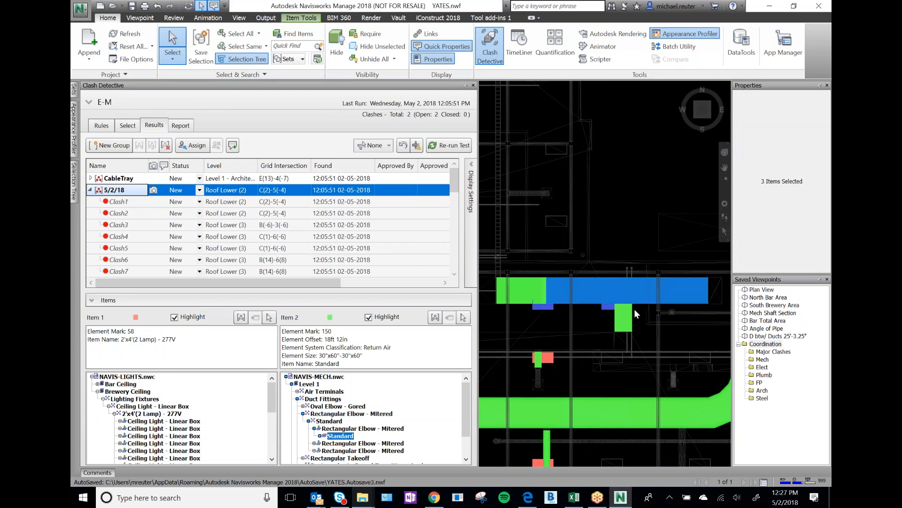
ctrl+click(621, 315)
ctrl+click(529, 293)
ctrl+click(623, 306)
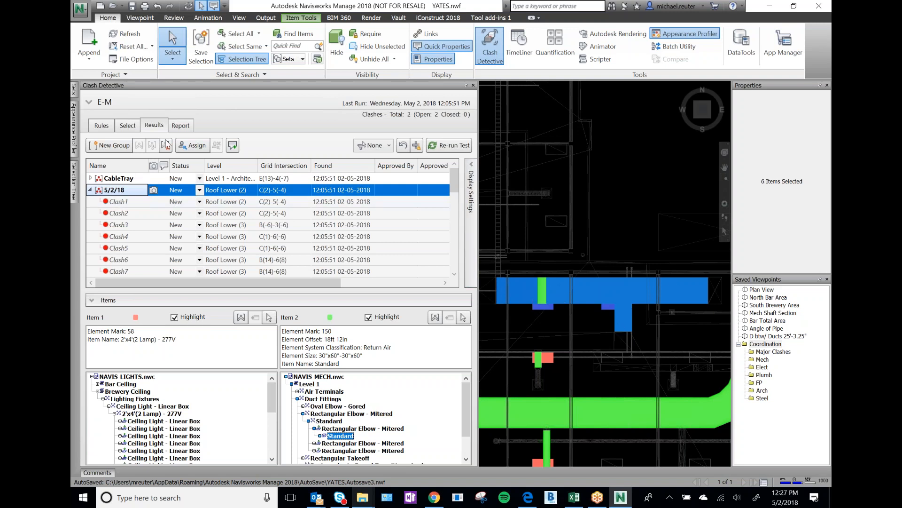
Filter the results to clashes that involve at least one of the selected lights or duct pieces
click(381, 147)
click(388, 147)
click(309, 216)
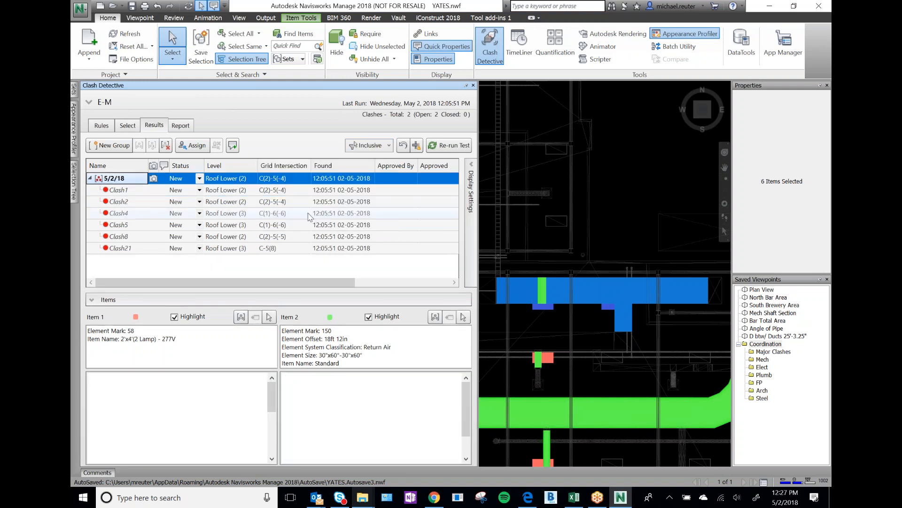
Add new clash groups to the E-M results and name the topmost one RAir at Mech
click(109, 145)
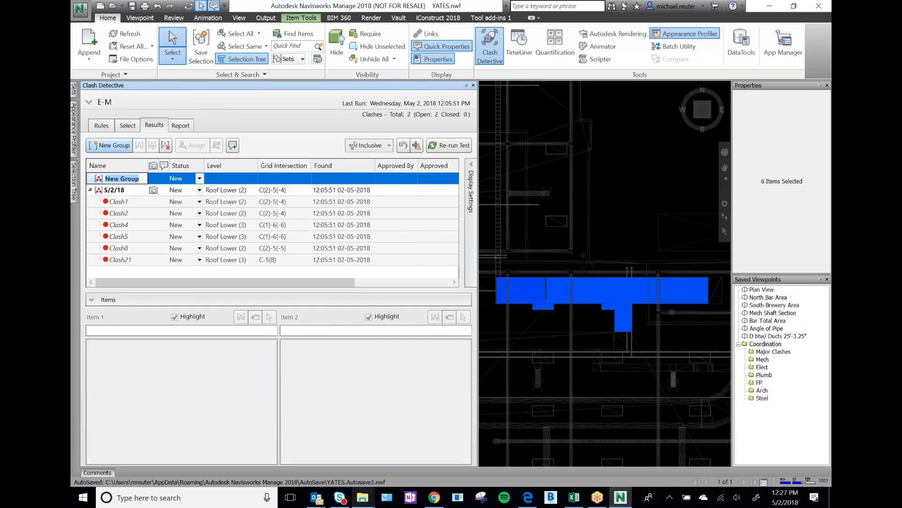
click(109, 145)
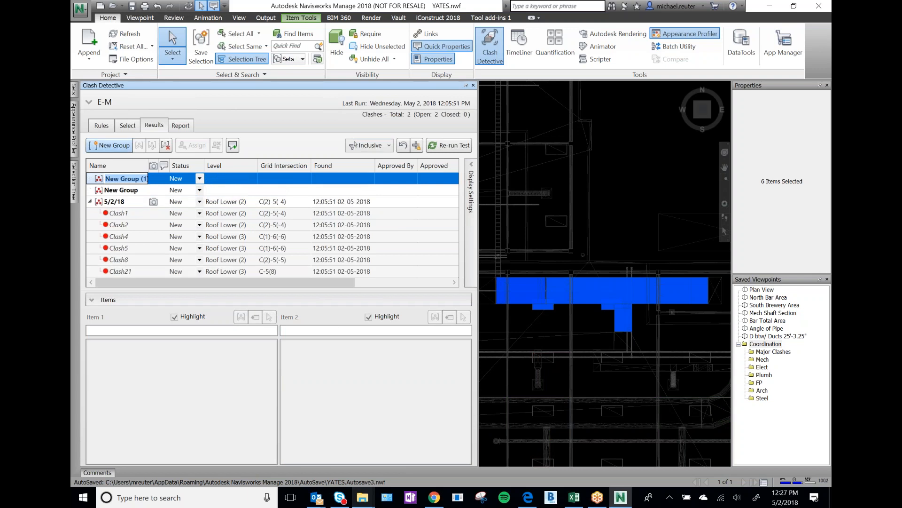
text(RAir at Mech ()
key(Return)
Move all the filtered clashes from Clash1 through Clash21 into the RAir at Mech group
click(99, 213)
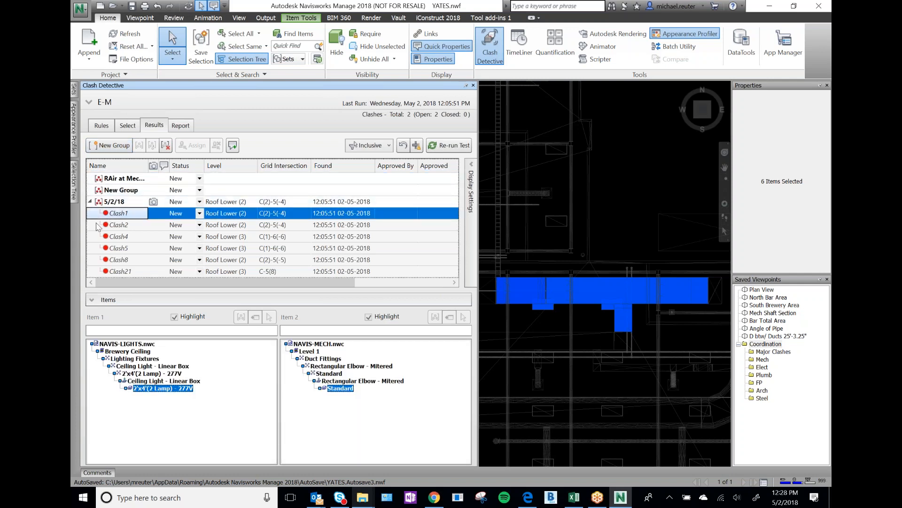
click(123, 180)
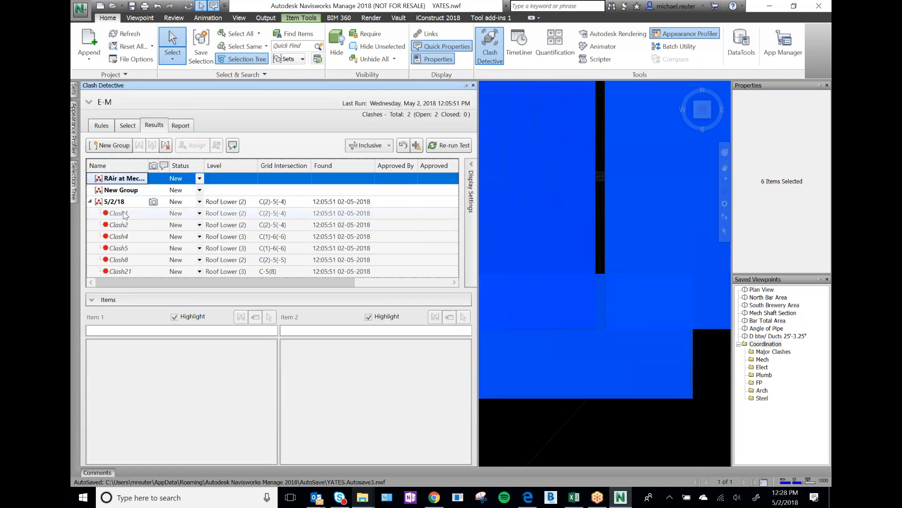
click(125, 215)
key(shift+End)
drag(123, 216, 133, 180)
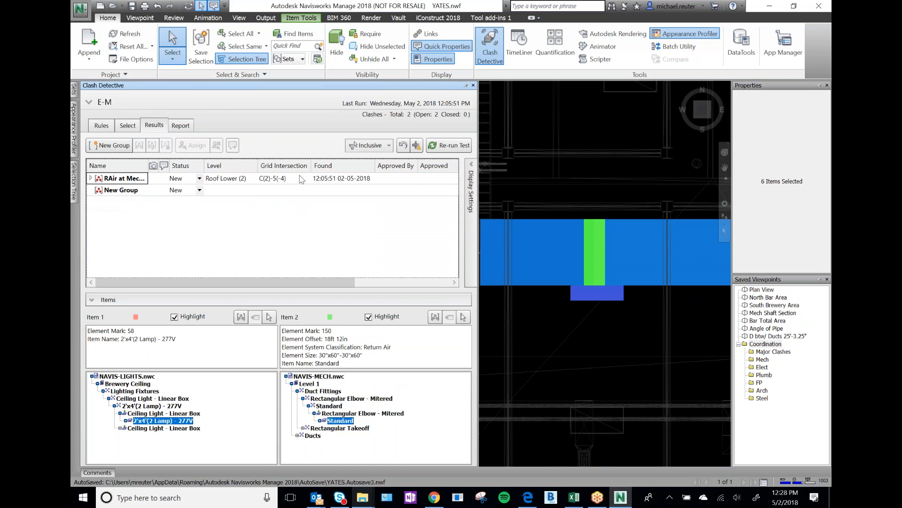
Remove the inclusive filter and display the clashes left in the 5/2/18 group around the lower large duct
click(379, 145)
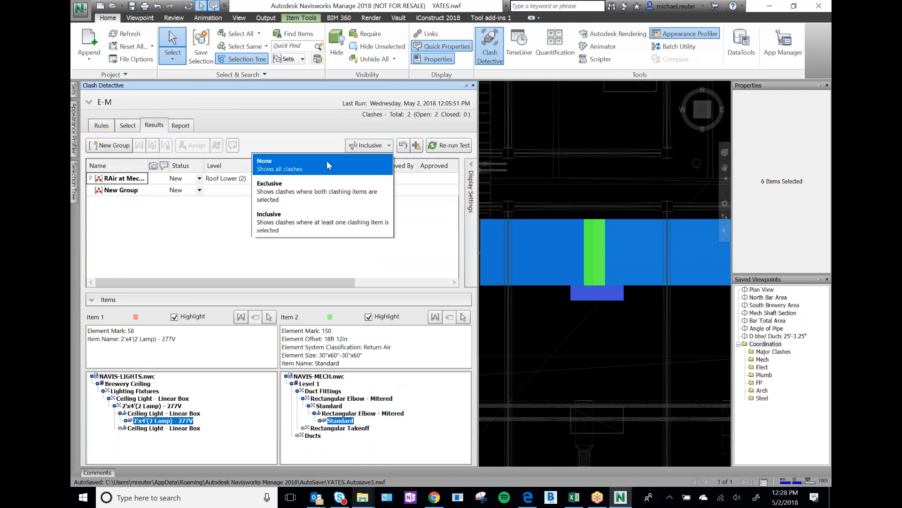
click(347, 165)
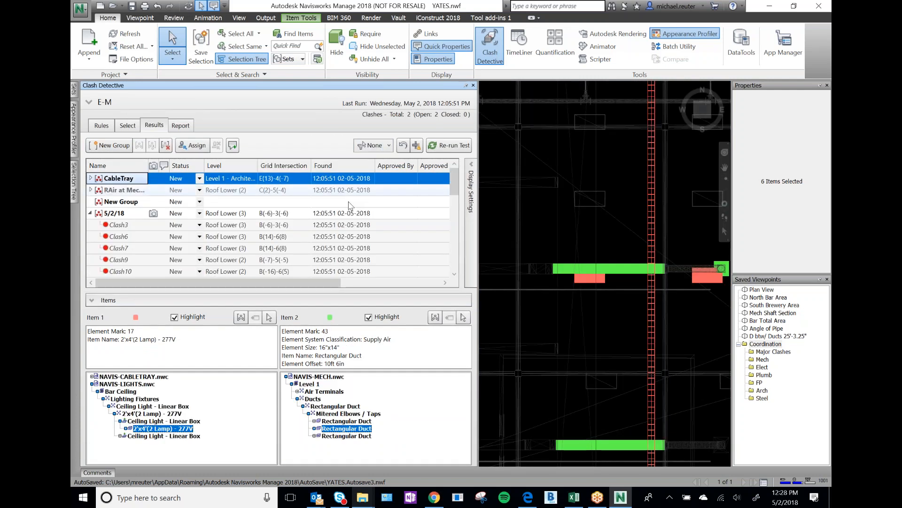
click(119, 214)
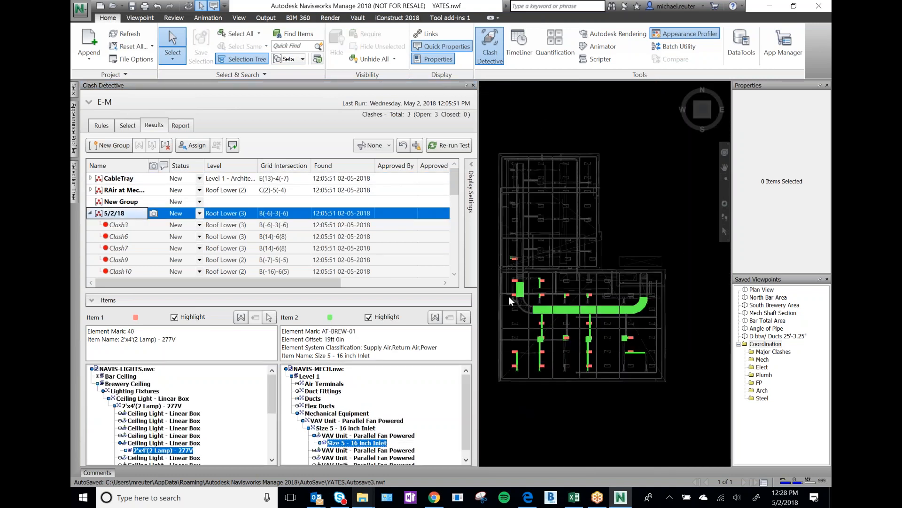
scroll(509, 296, up, 5)
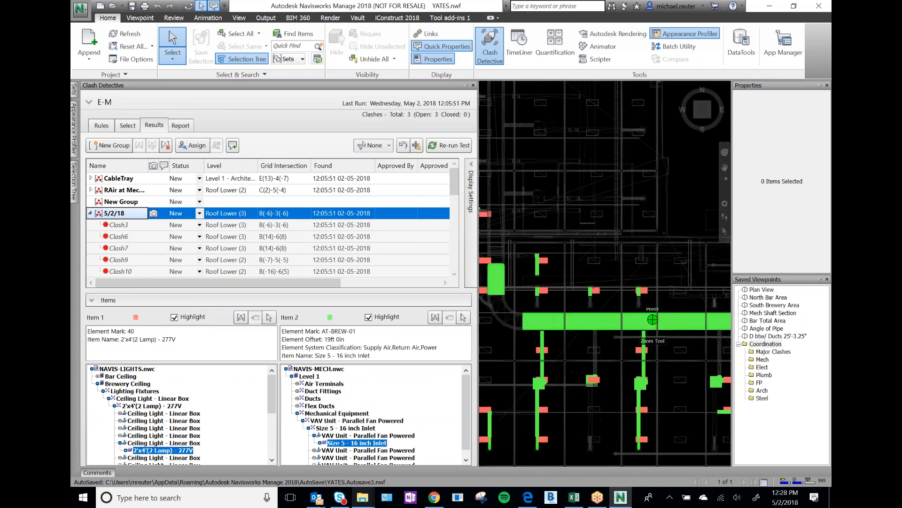
Filter the results to clashes that involve at least one of the four clashing ceiling lights just above the large horizontal duct
scroll(568, 297, up, 4)
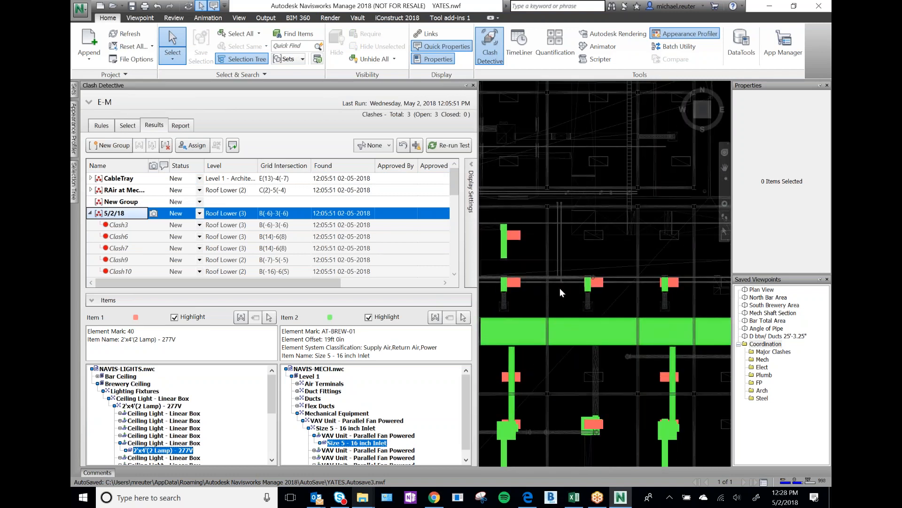
click(562, 259)
click(667, 283)
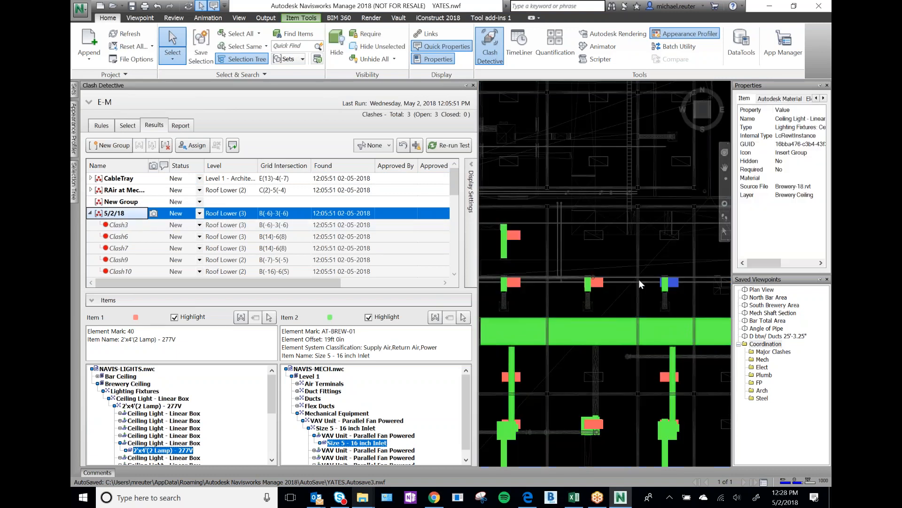
ctrl+click(594, 282)
ctrl+click(514, 282)
ctrl+click(516, 239)
scroll(572, 264, up, 3)
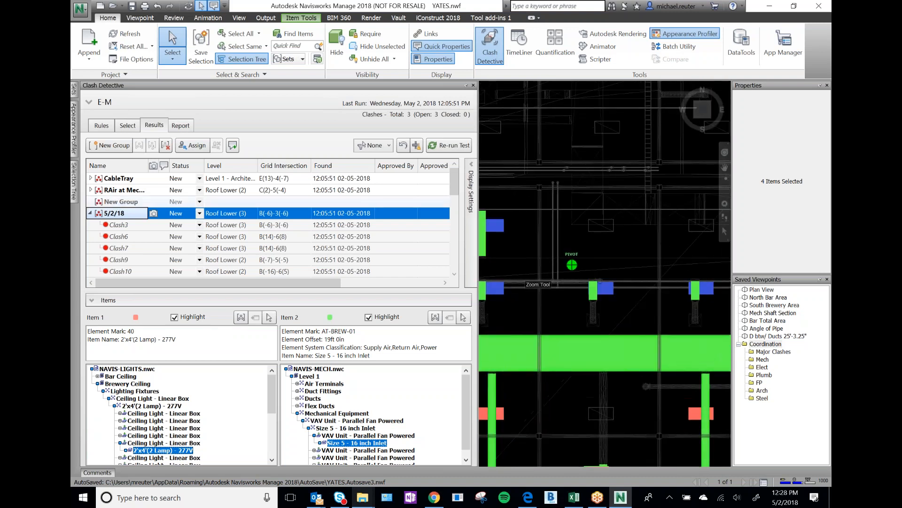
scroll(561, 256, down, 2)
scroll(560, 256, up, 2)
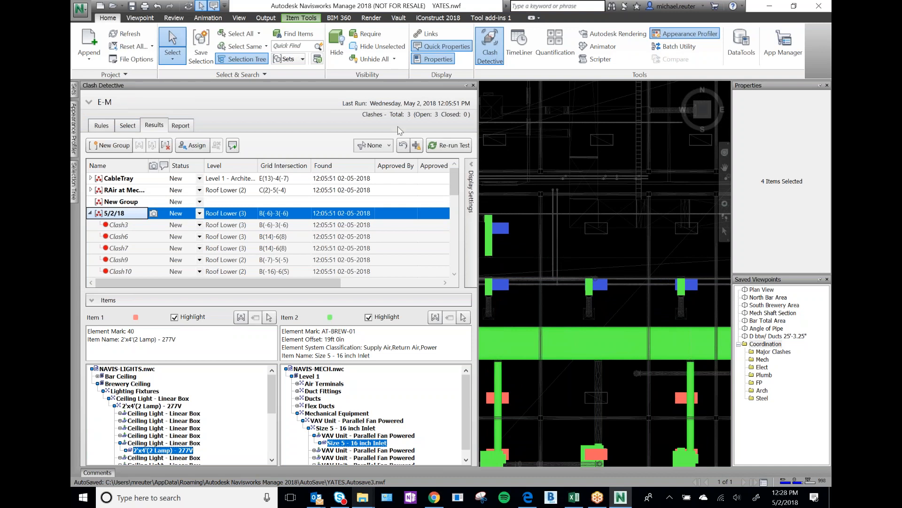
click(375, 145)
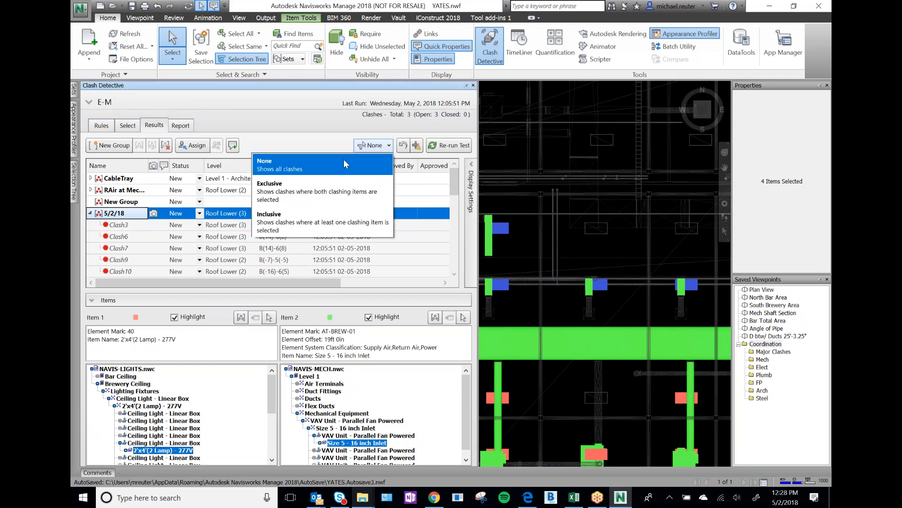
click(309, 221)
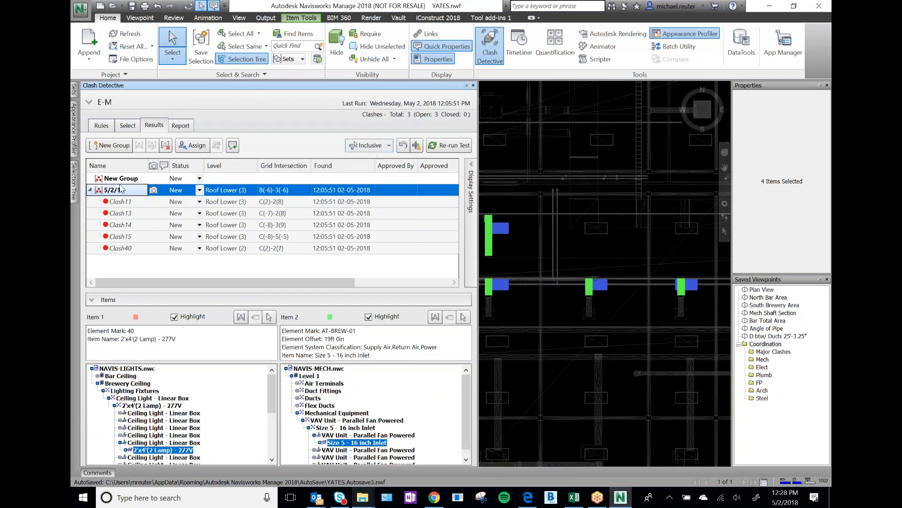
Create a clash group named RAir/Lights and move Clash11, Clash13, Clash14, Clash15 and Clash40 into it
click(115, 145)
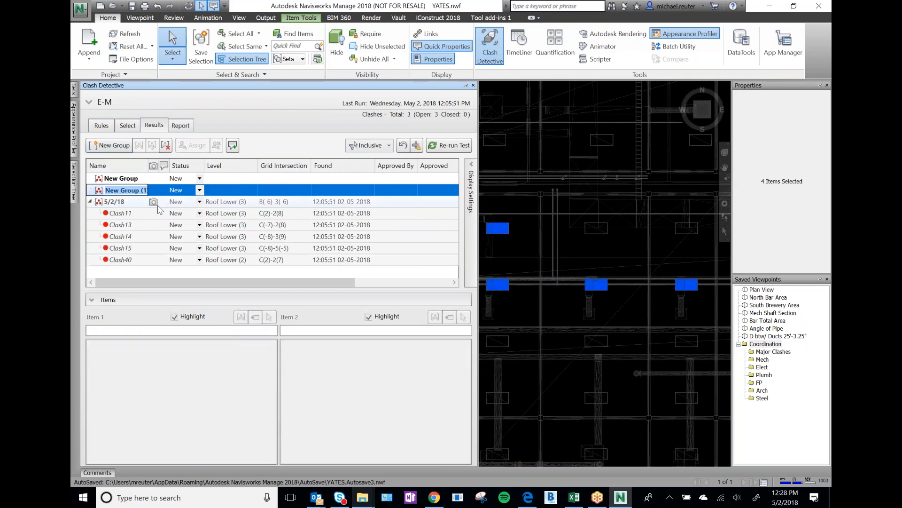
text(R)
key(Return)
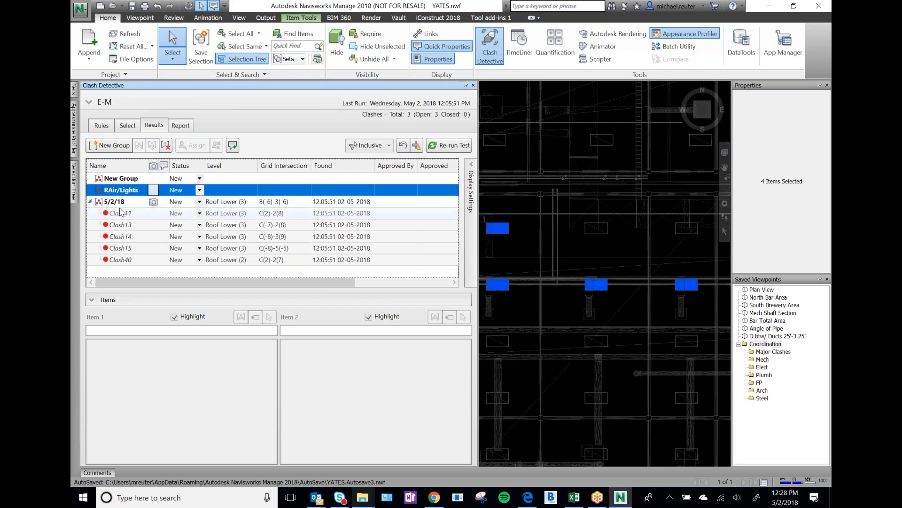
click(119, 213)
shift+click(119, 259)
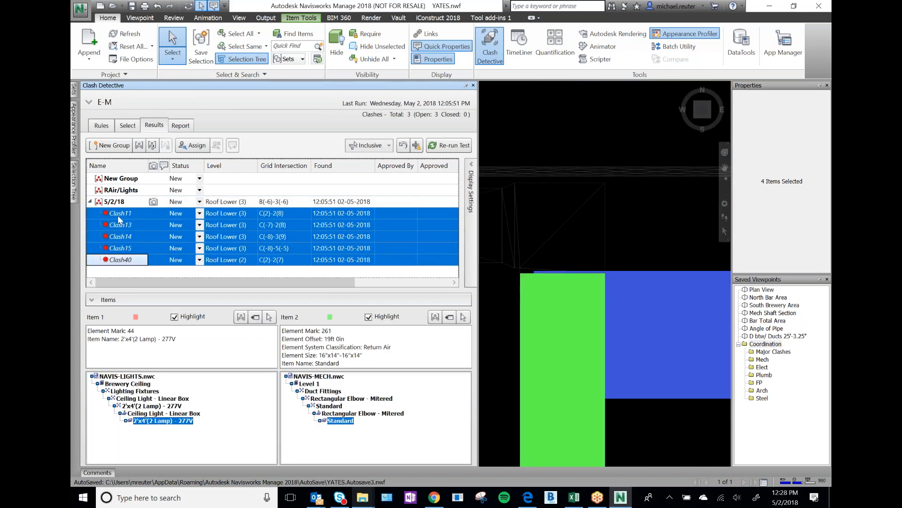
drag(137, 194, 135, 191)
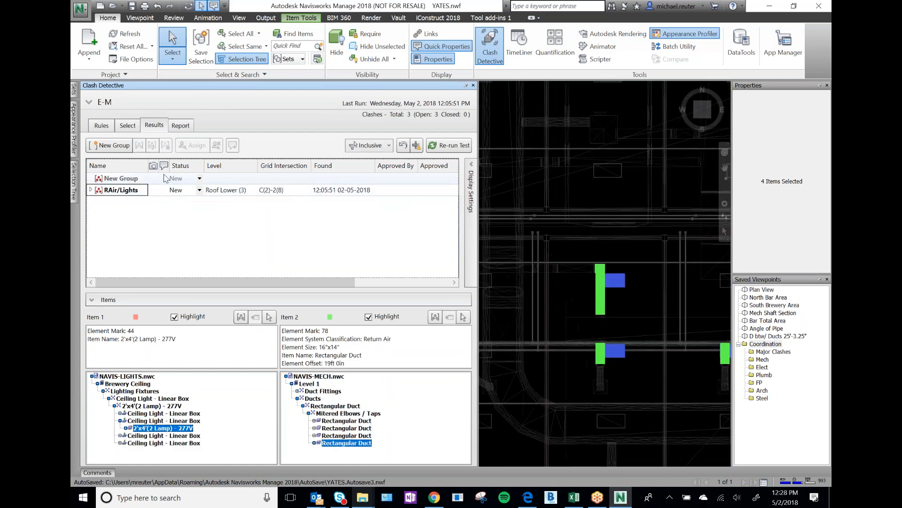
Remove the inclusive filter and display the clashes left in the 5/2/18 group with no model items selected
click(376, 145)
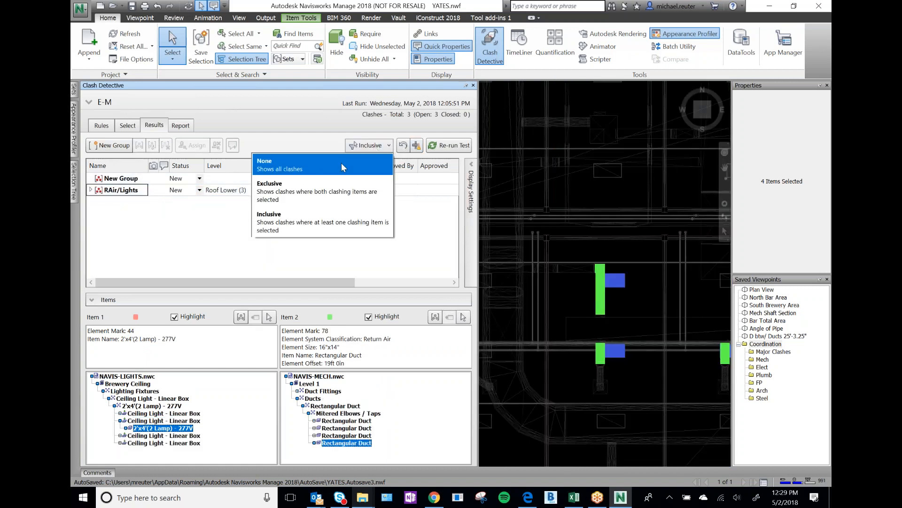
click(342, 167)
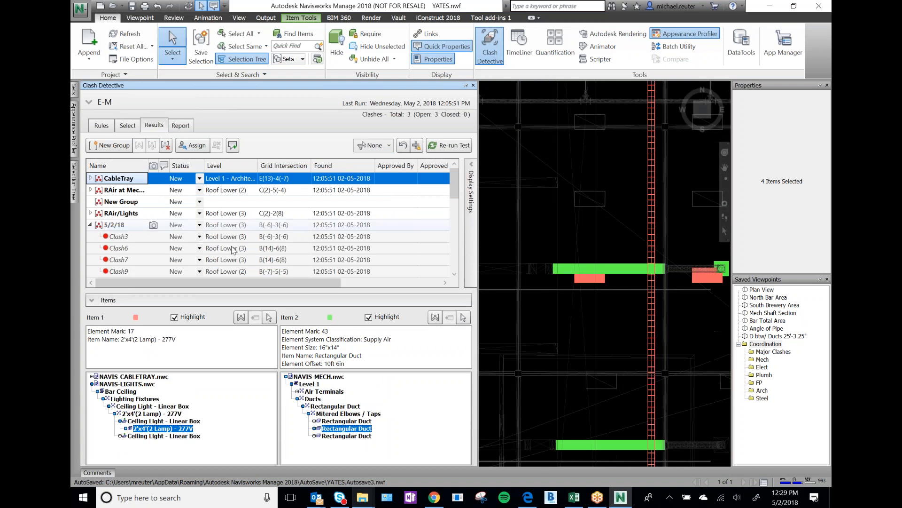
click(109, 226)
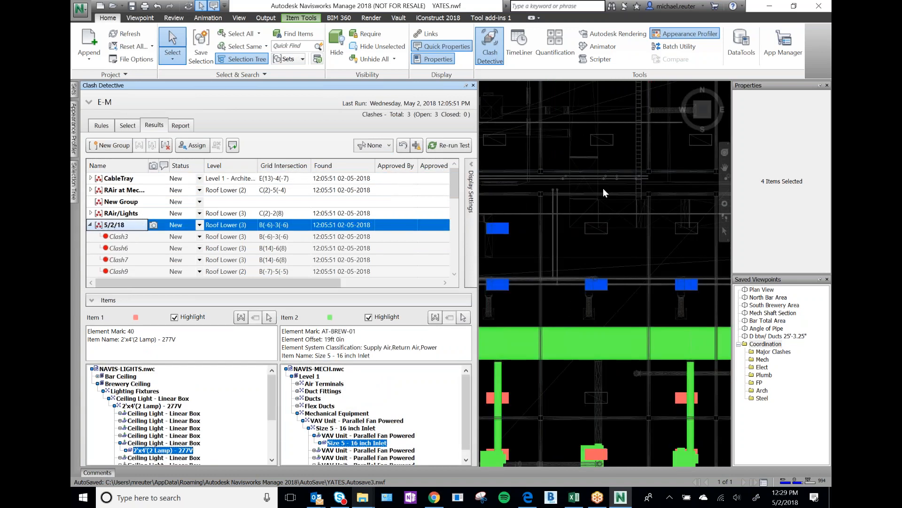
click(630, 162)
key(Escape)
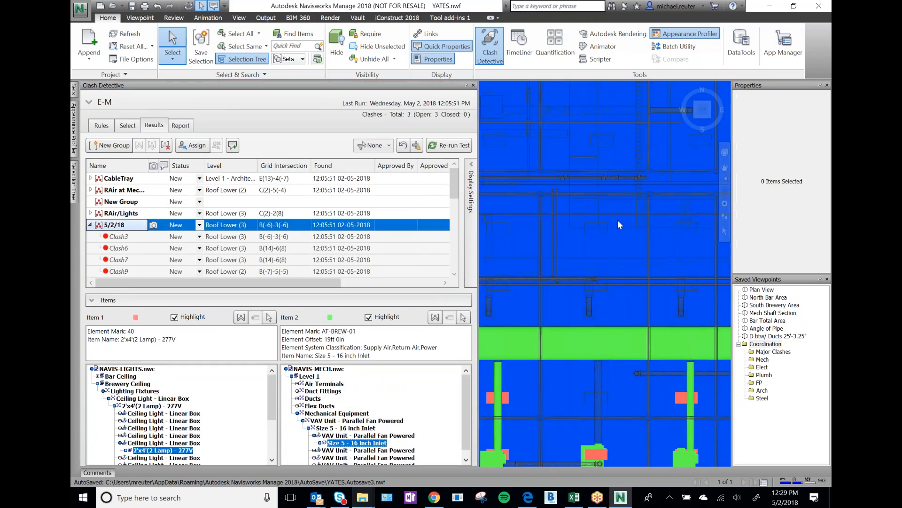
Filter the results to clashes involving at least one of the two lights beside the short vertical duct or the return diffuser above them
scroll(613, 226, down, 10)
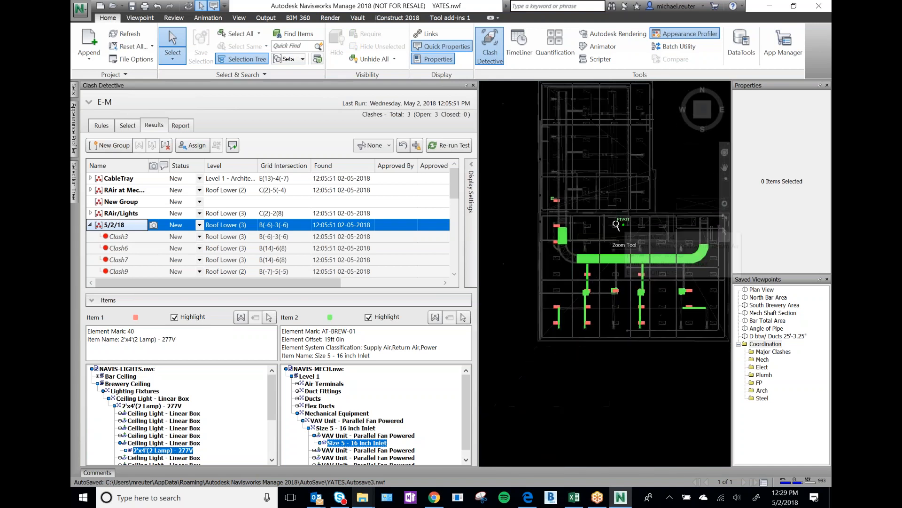
scroll(569, 218, up, 5)
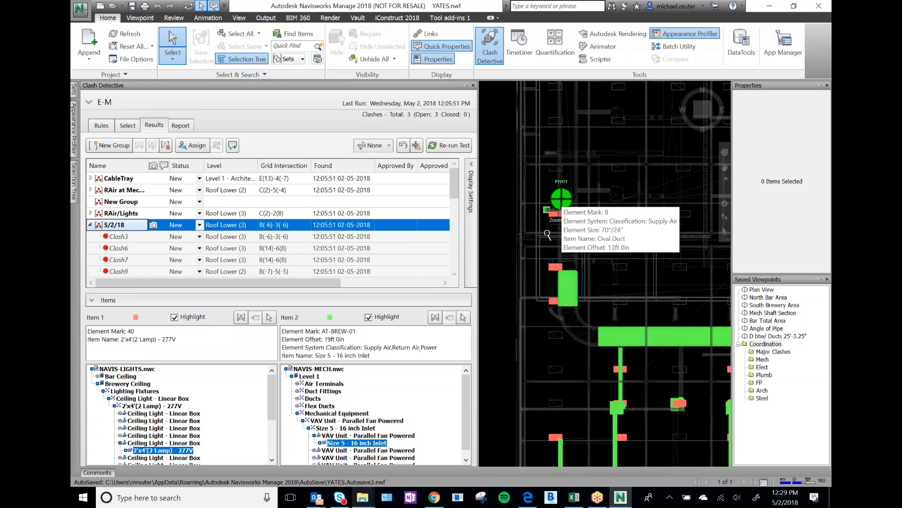
scroll(533, 245, up, 3)
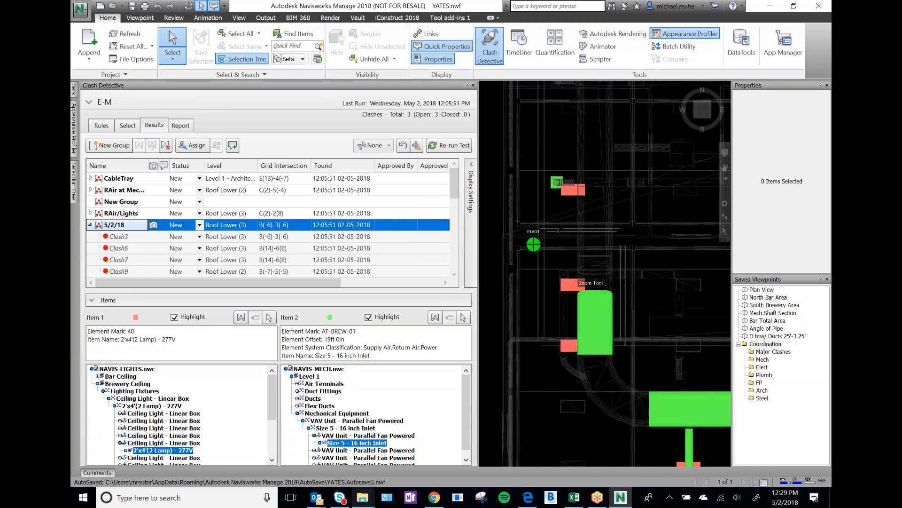
click(570, 285)
ctrl+click(569, 344)
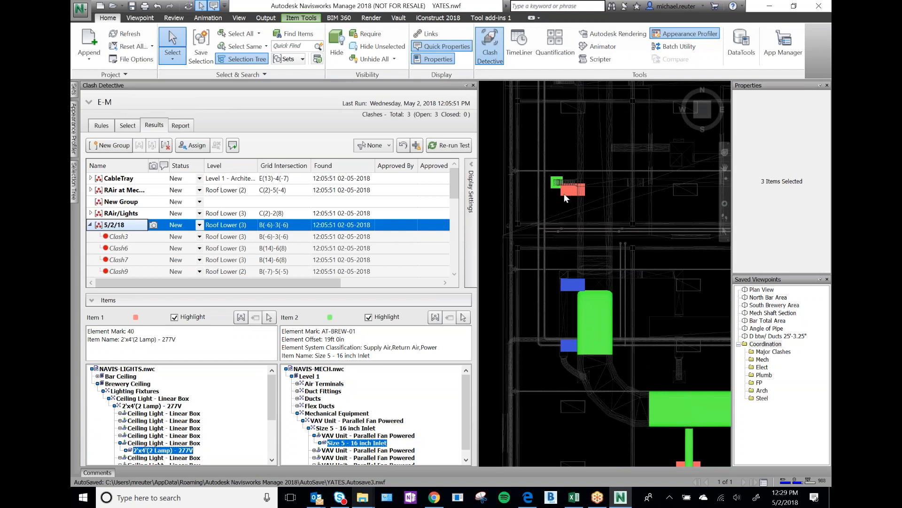
ctrl+click(562, 192)
scroll(561, 189, up, 2)
ctrl+click(554, 184)
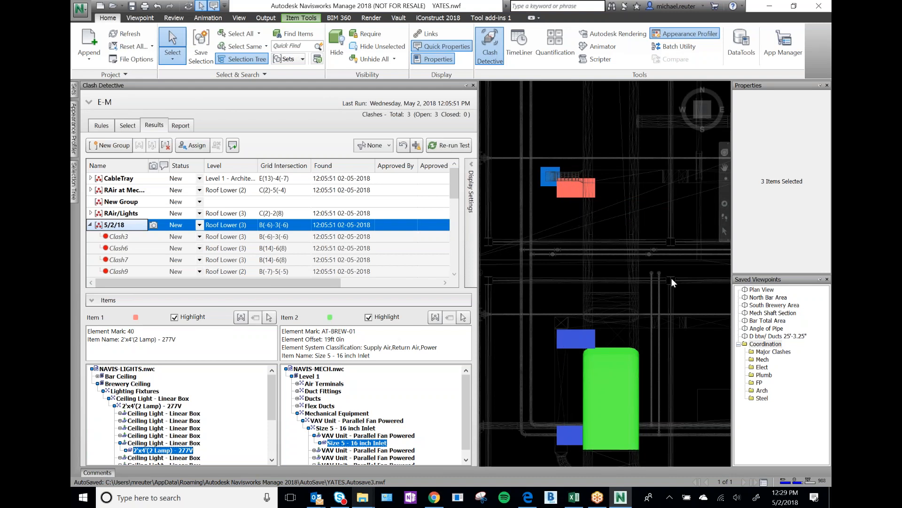
mouse_move(538, 361)
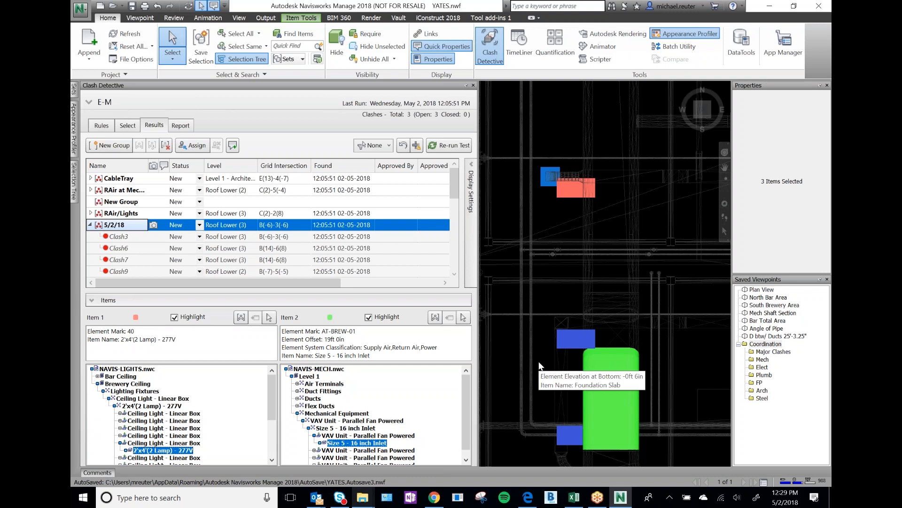
click(383, 148)
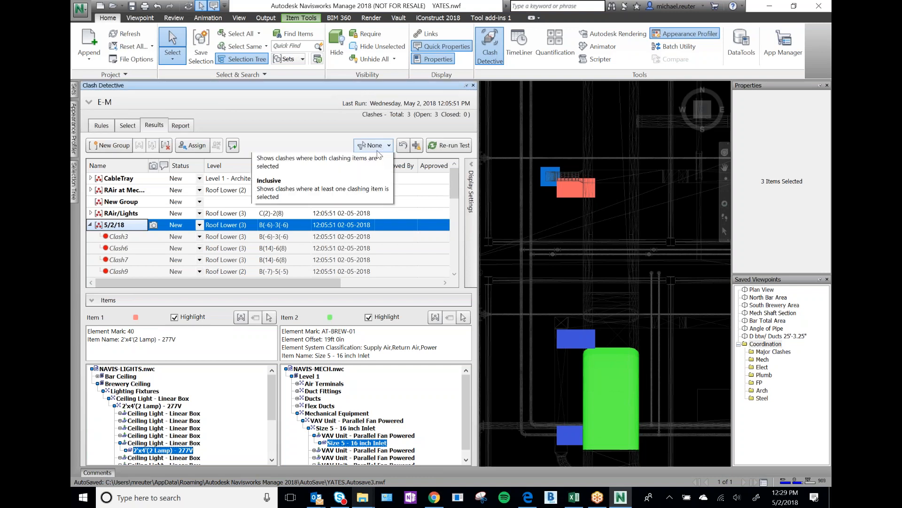
click(317, 215)
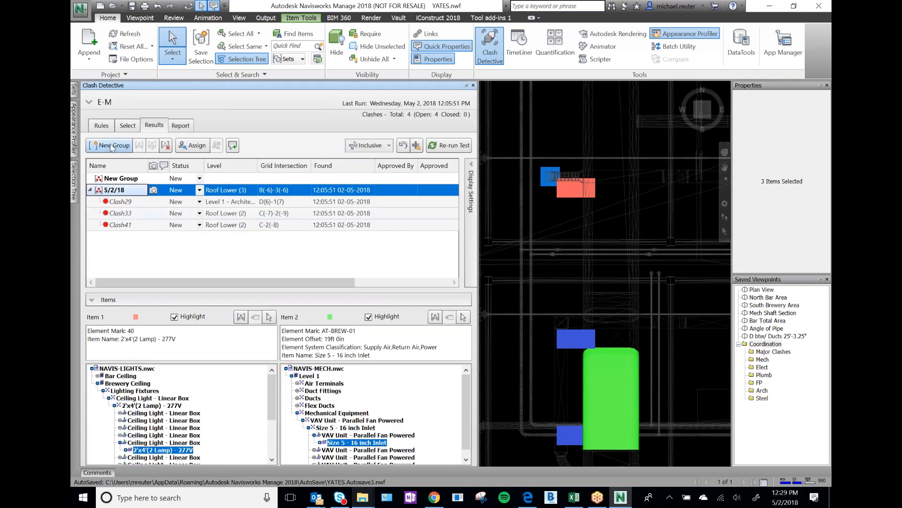
Rename the empty New Group in the E-M results as W RAir
click(135, 179)
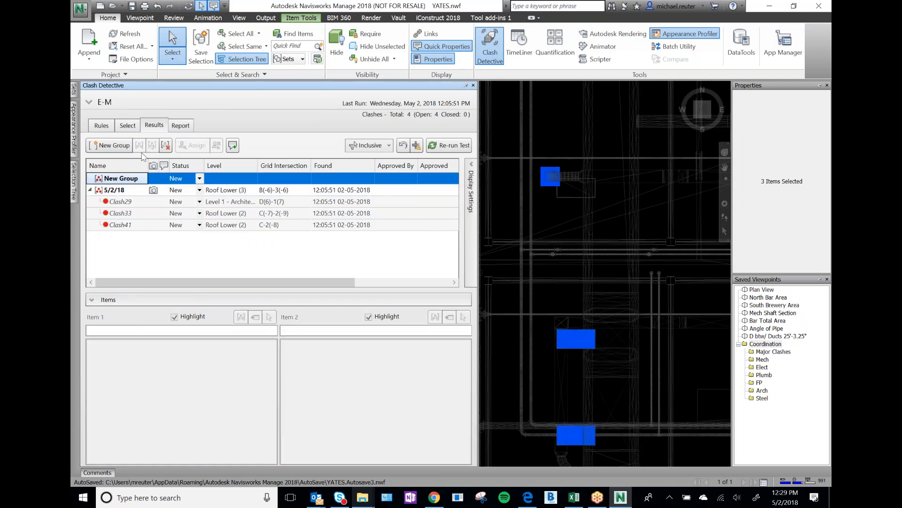
click(135, 180)
text(W)
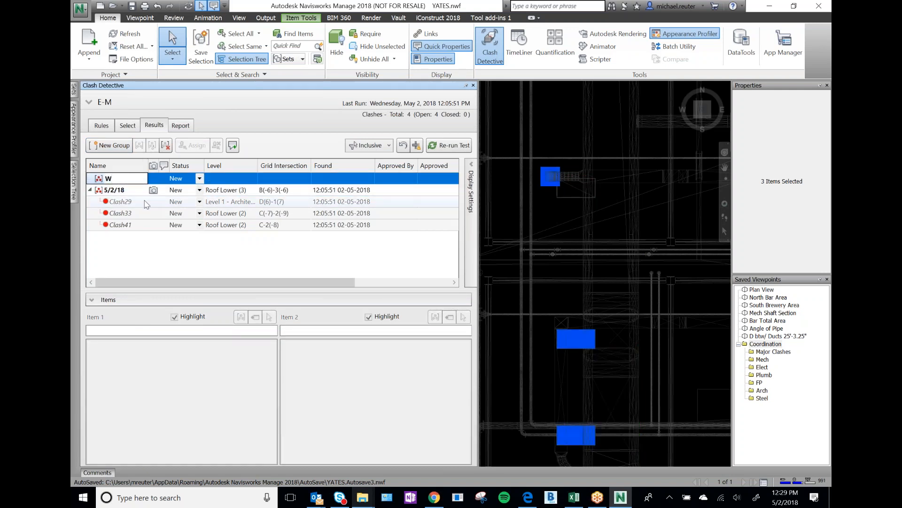
text( RAir)
key(Return)
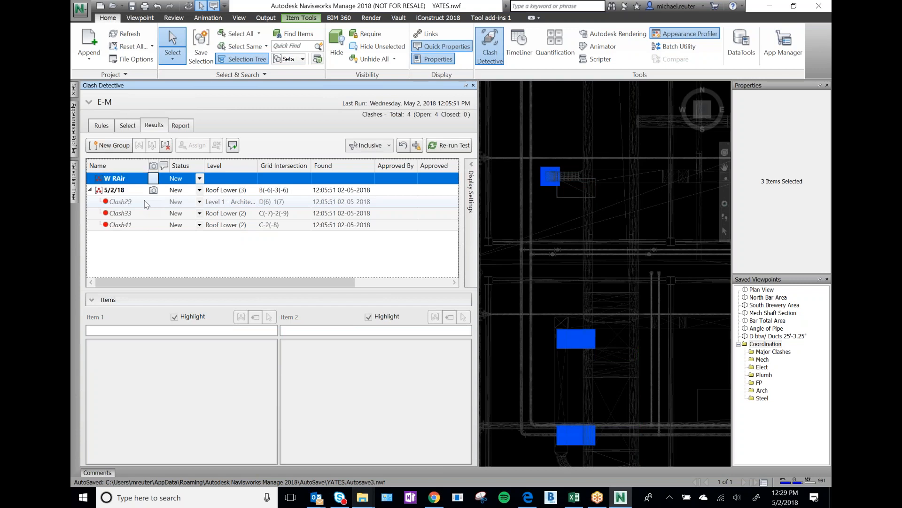
Move Clash29, Clash33 and Clash41 from the 5/2/18 group into the W RAir group
click(115, 201)
key(shift+Down)
key(shift+Down)
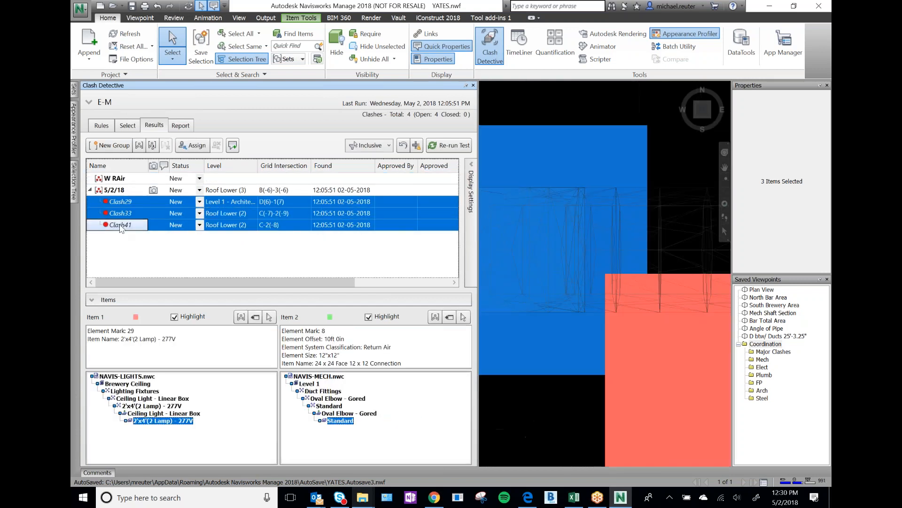
drag(123, 184, 121, 180)
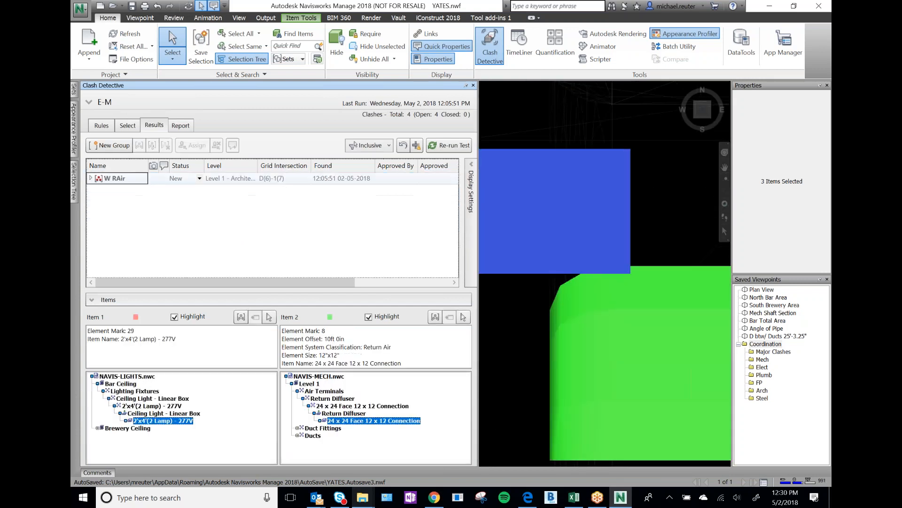
Show all E-M clashes without a selection filter and display the ones remaining in the 5/2/18 group
click(387, 145)
click(303, 166)
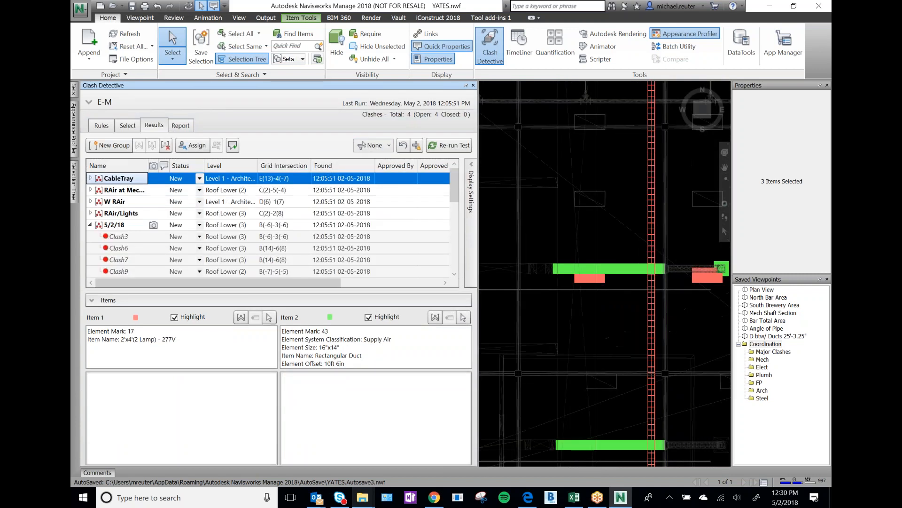
click(108, 225)
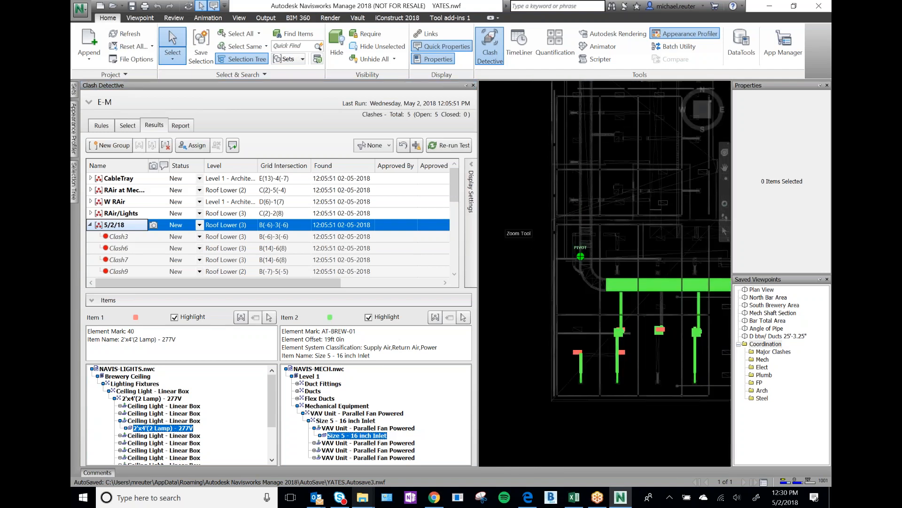
Filter the results to clashes involving at least one of the seven highlighted lights along the southwest supply branches and beside the adjacent VAV box
scroll(513, 338, up, 5)
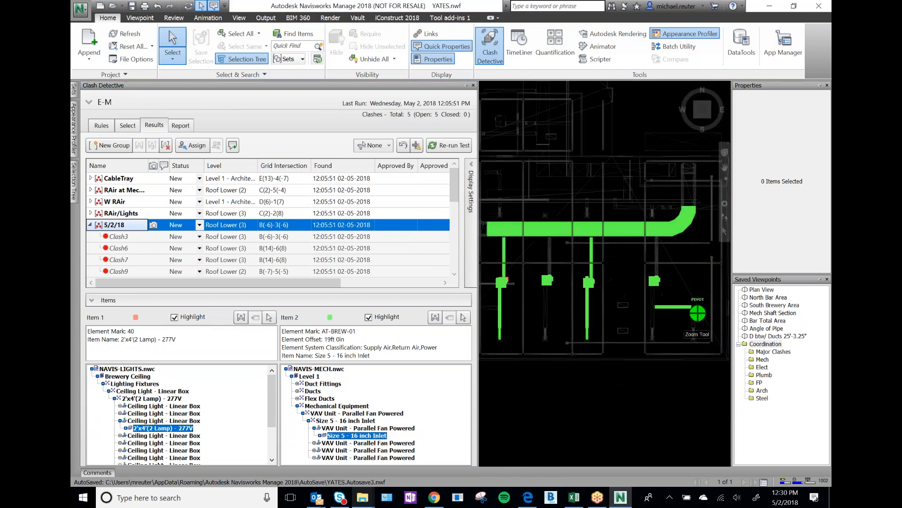
scroll(506, 334, up, 3)
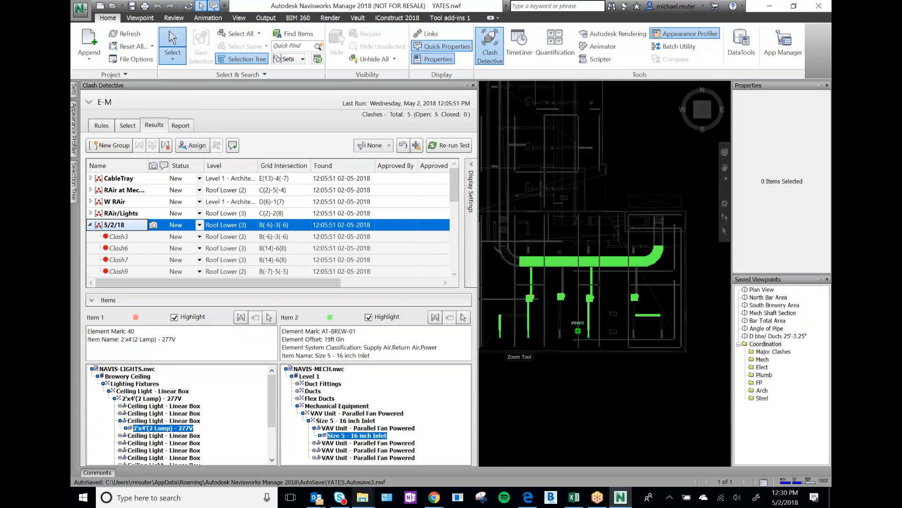
scroll(513, 314, up, 3)
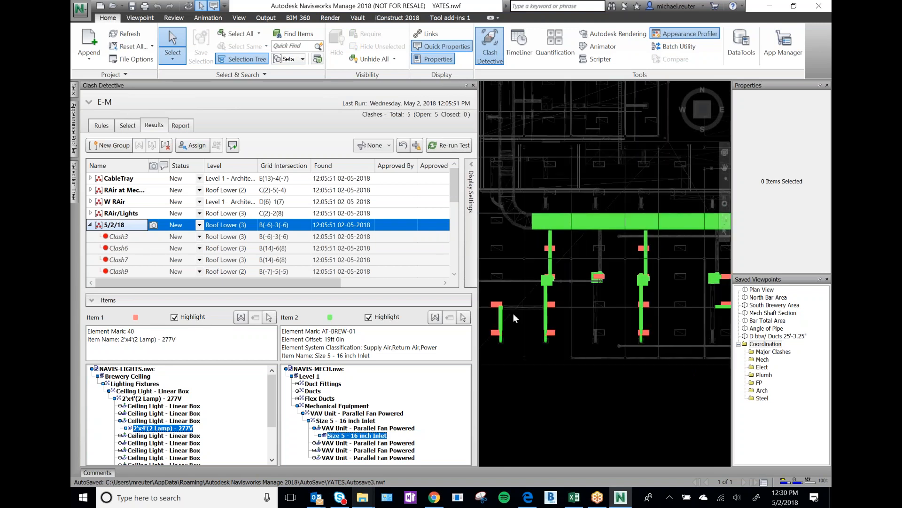
scroll(514, 313, up, 1)
scroll(652, 316, down, 2)
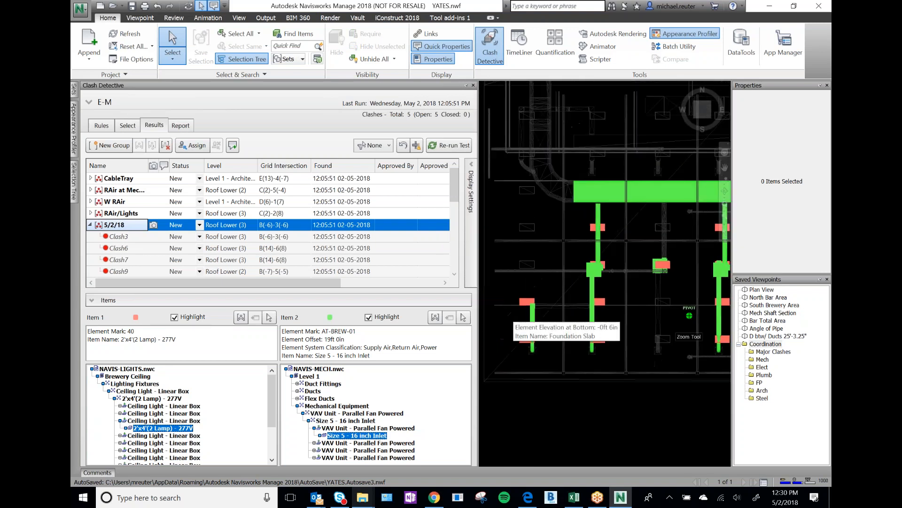
scroll(534, 320, up, 1)
scroll(533, 320, up, 1)
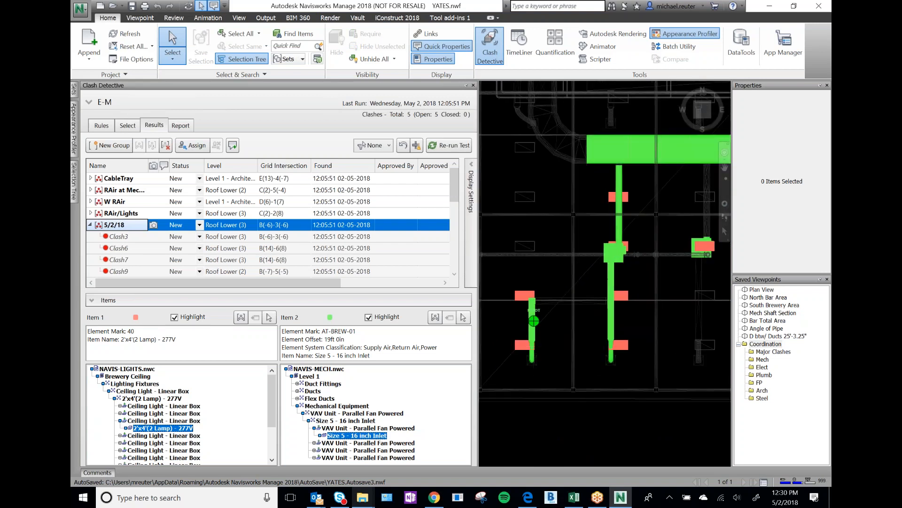
click(619, 198)
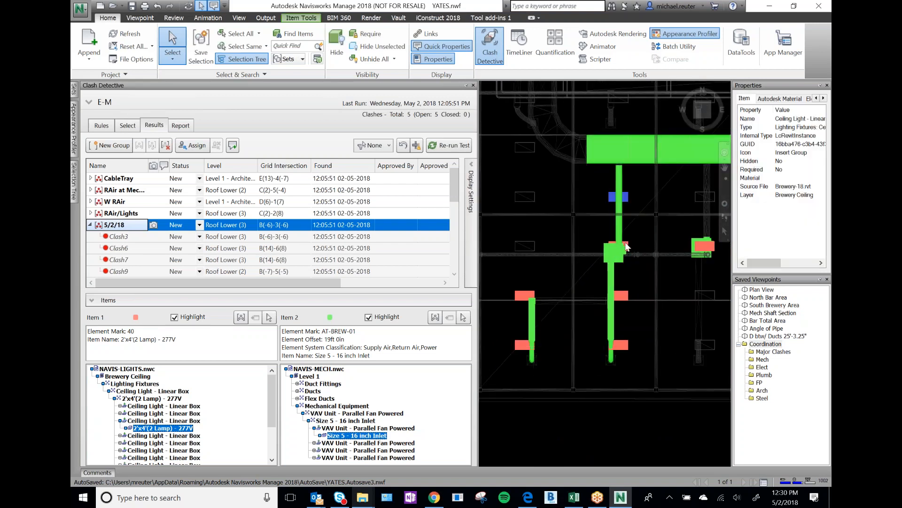
ctrl+click(618, 246)
ctrl+click(621, 295)
ctrl+click(622, 344)
ctrl+click(524, 297)
ctrl+click(522, 346)
ctrl+click(523, 345)
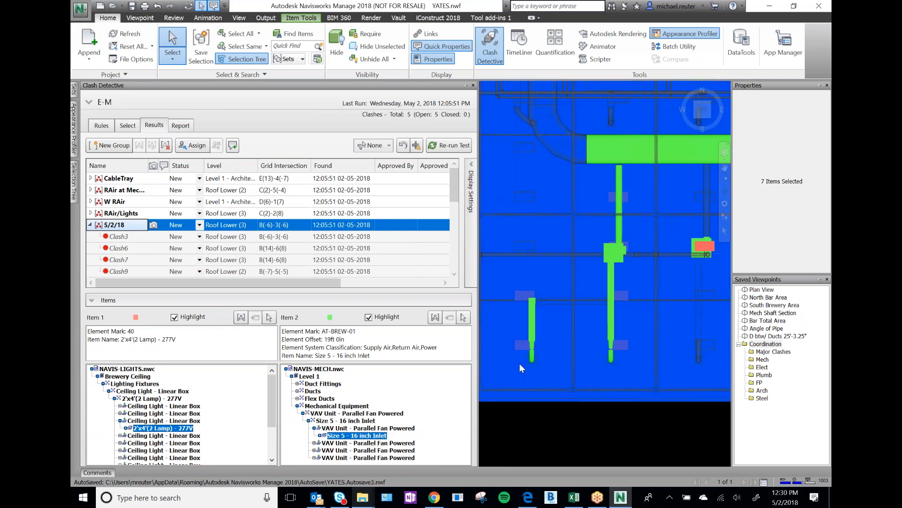
ctrl+click(521, 364)
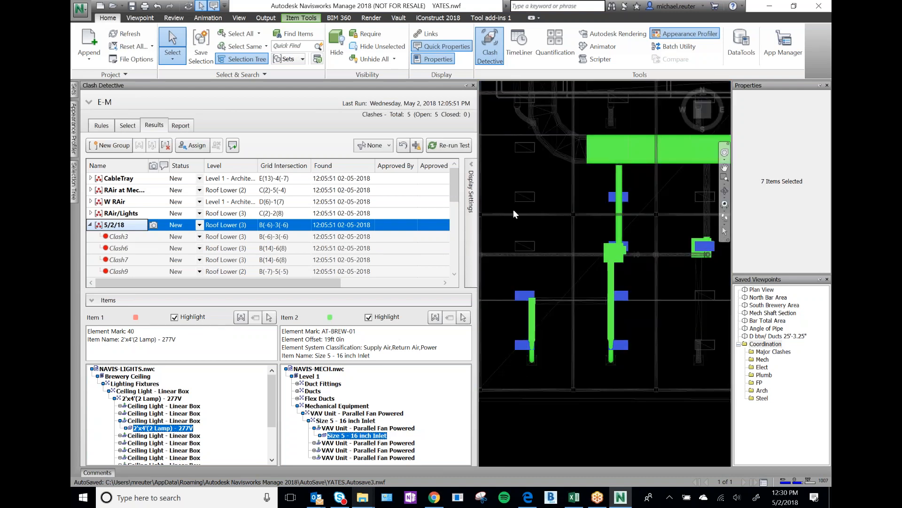
click(381, 149)
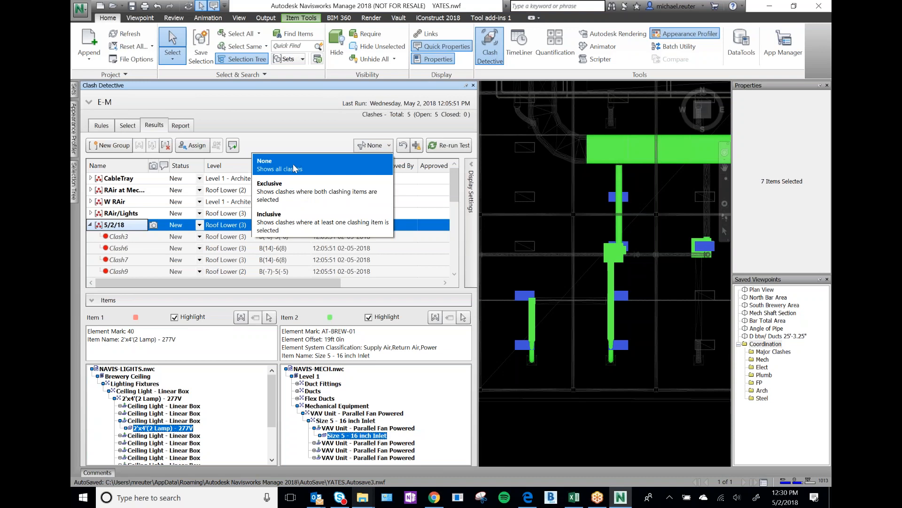
click(275, 220)
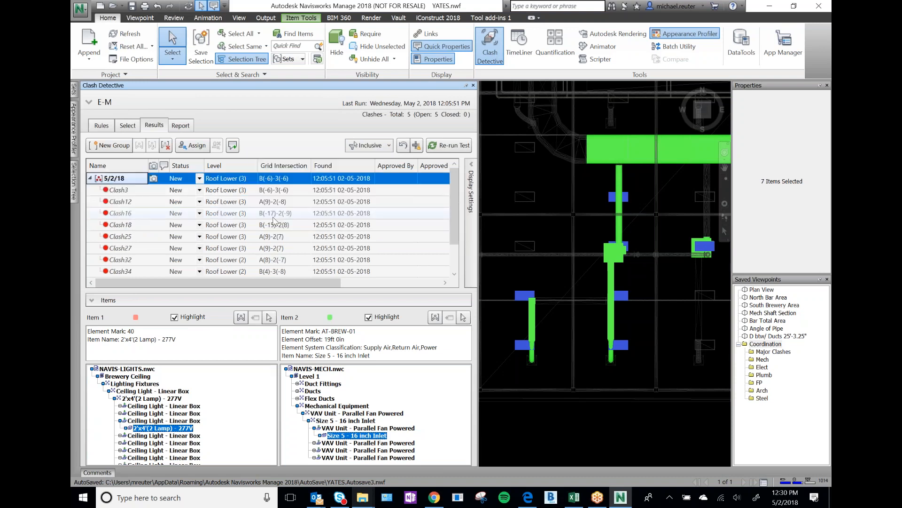
Create a group named SW SAir and move the filtered clashes, Clash3 through Clash39, from the 5/2/18 group into it
click(109, 146)
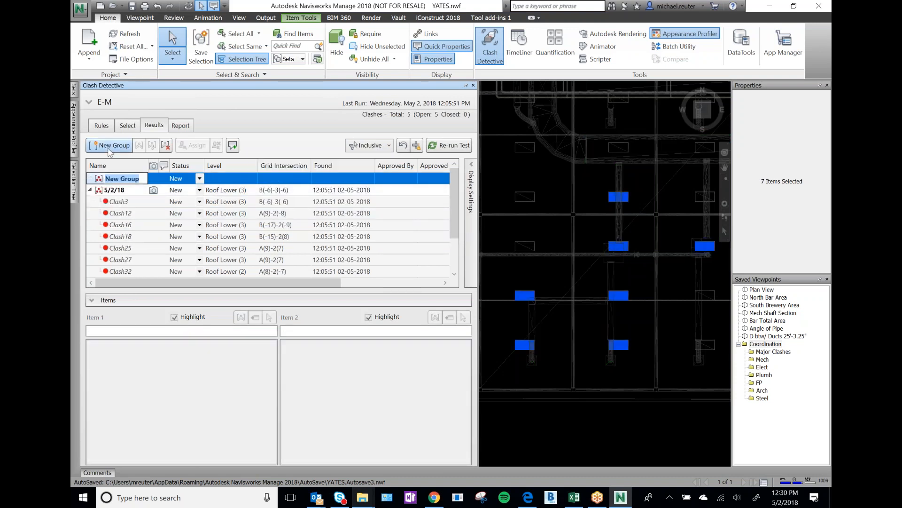
text(SW SAir)
click(119, 203)
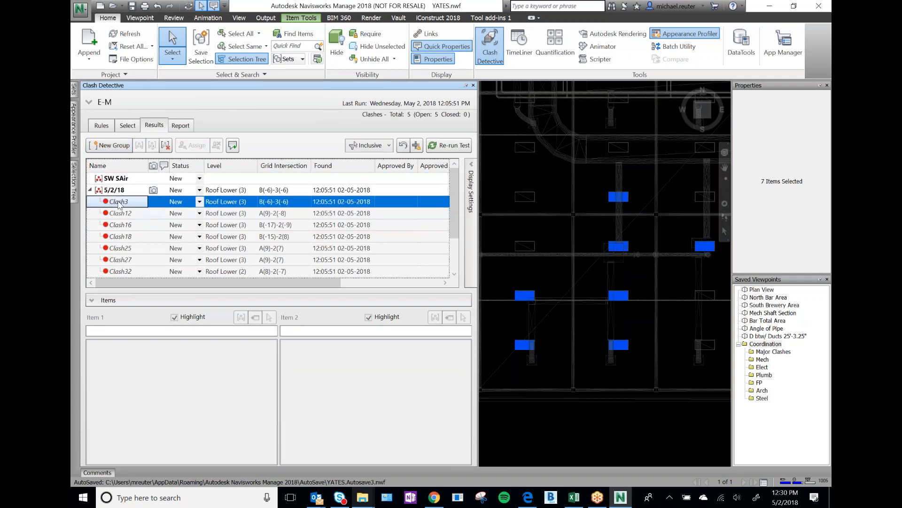
scroll(119, 222, down, 2)
shift+click(126, 272)
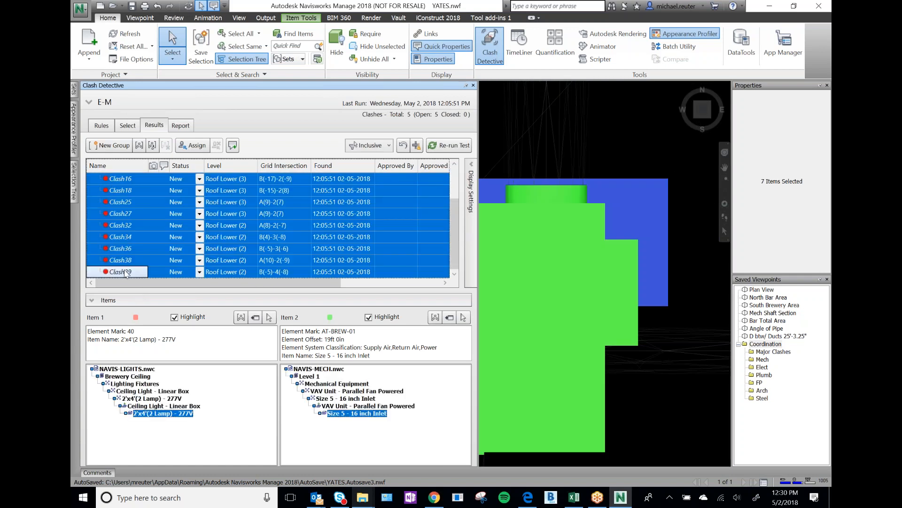
scroll(112, 191, up, 2)
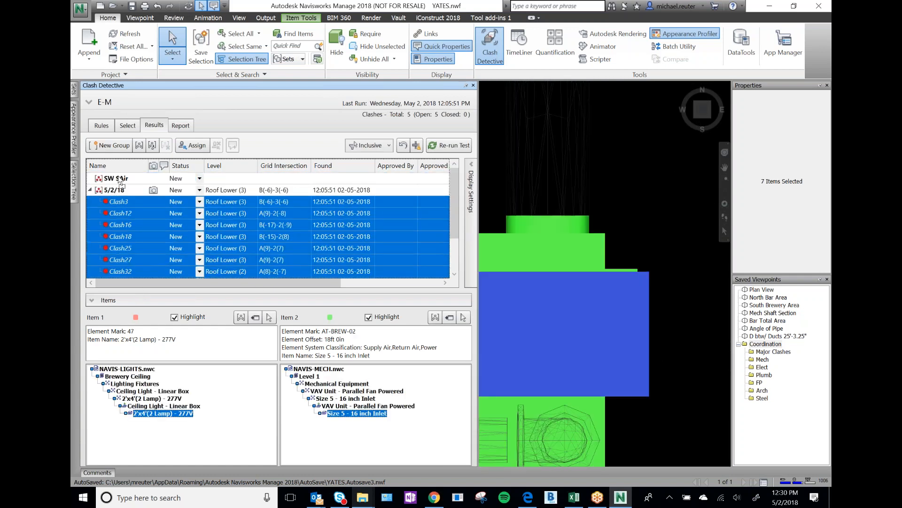
drag(122, 178, 121, 179)
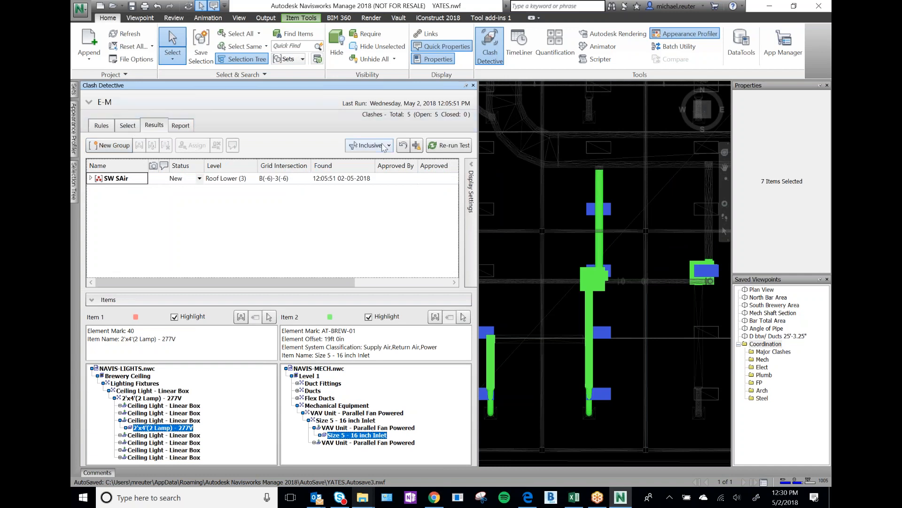
Remove the selection filter from the E-M results and display the clashes still in the 5/2/18 group
click(369, 146)
click(359, 163)
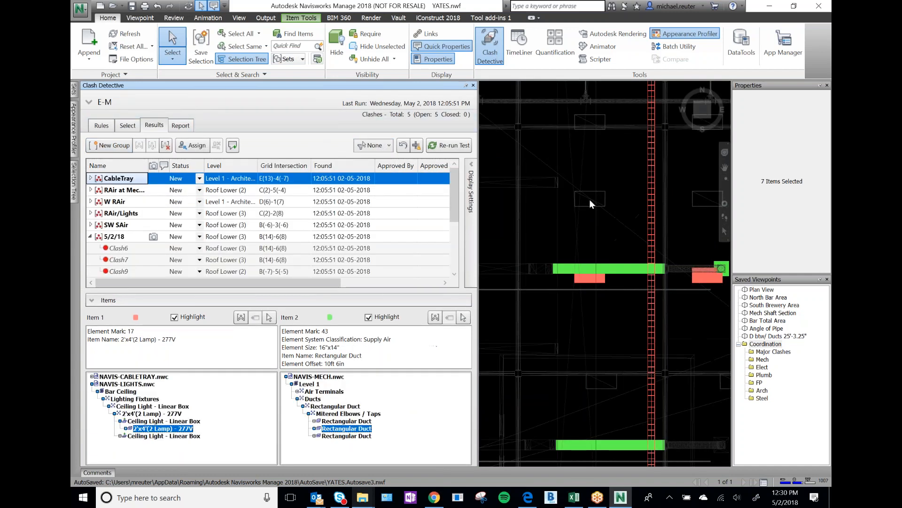
scroll(590, 200, down, 1)
click(329, 236)
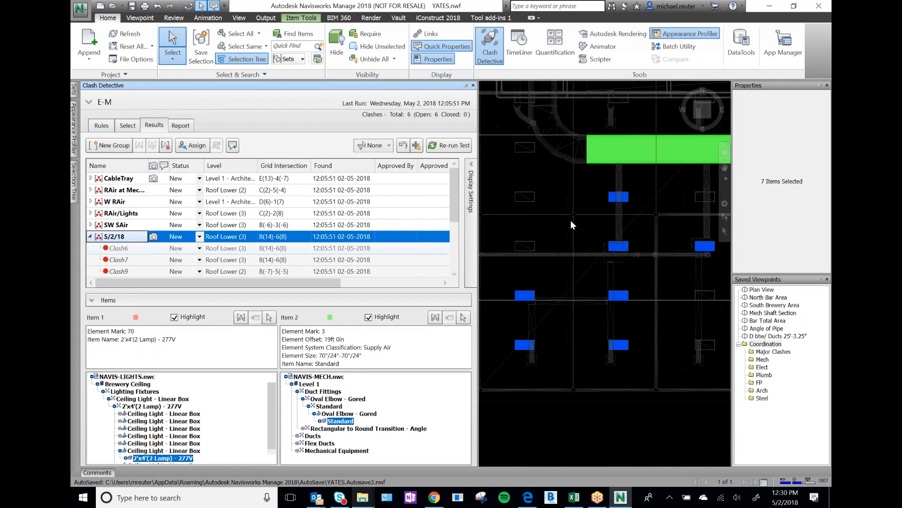
Filter the results to clashes involving at least one of the six highlighted lights around the southeast supply ducts and VAV boxes
scroll(571, 222, down, 2)
click(533, 334)
scroll(533, 334, down, 2)
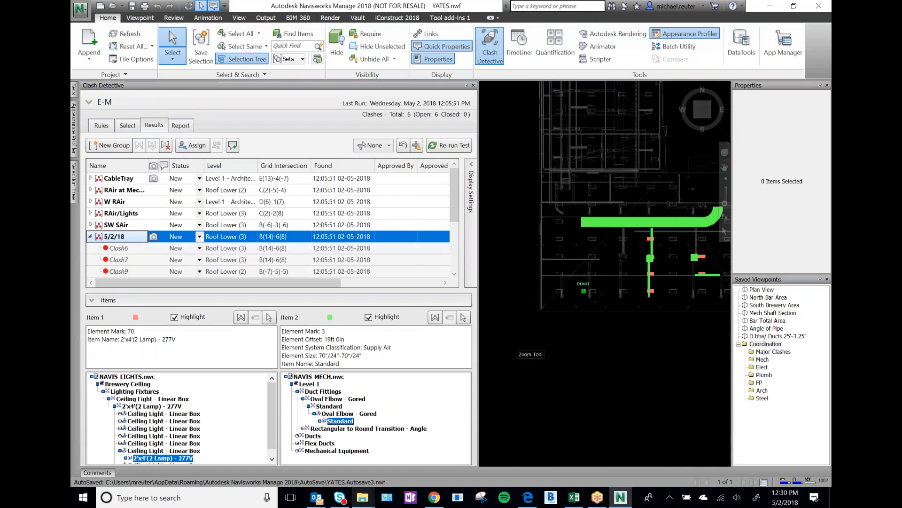
scroll(658, 276, up, 3)
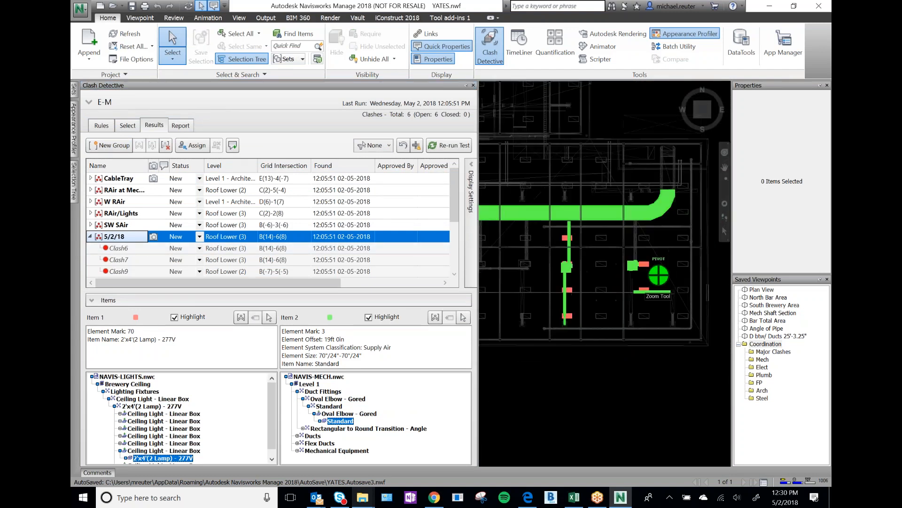
scroll(581, 358, up, 3)
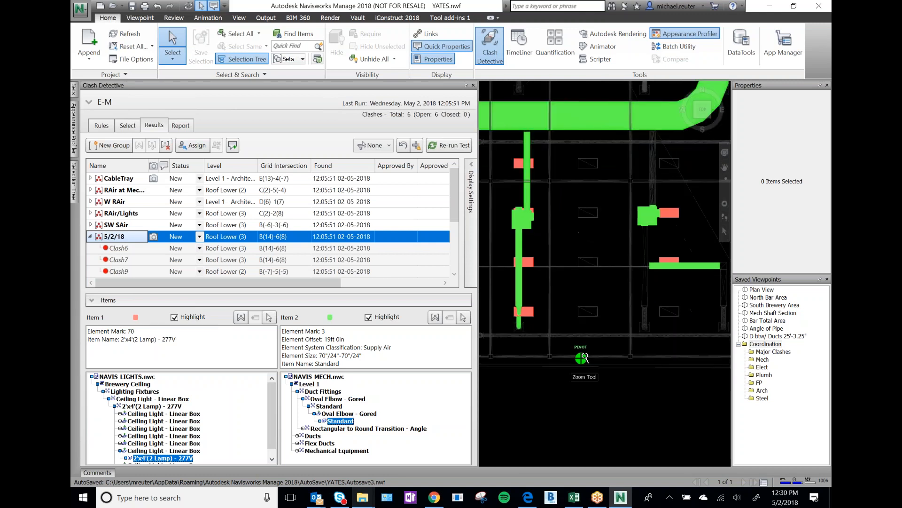
click(677, 246)
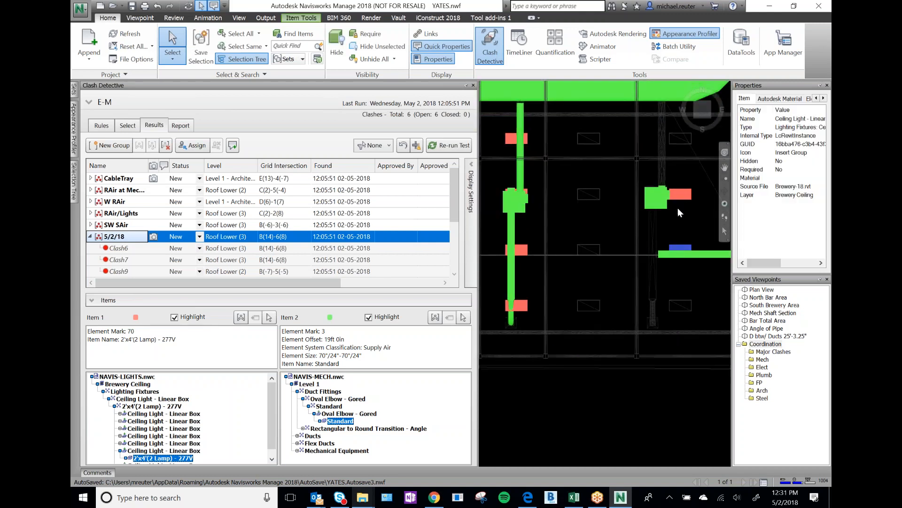
click(680, 199)
click(522, 251)
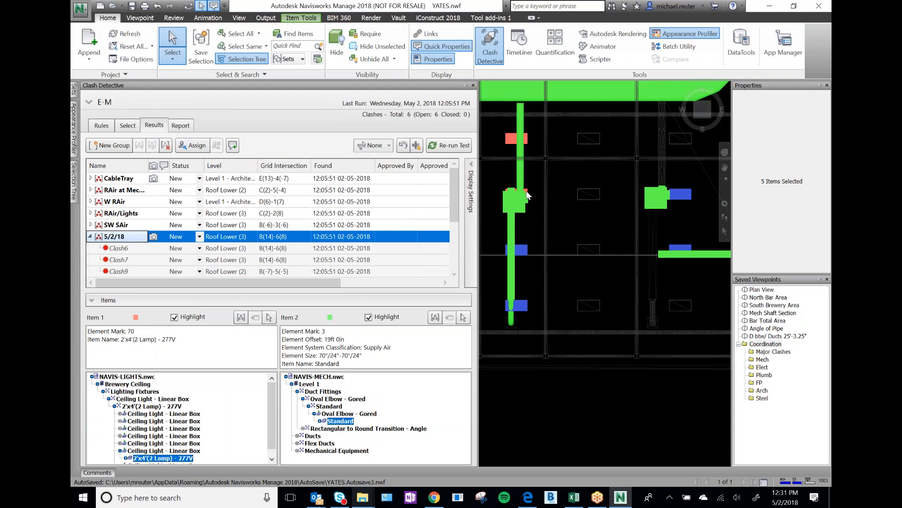
click(517, 138)
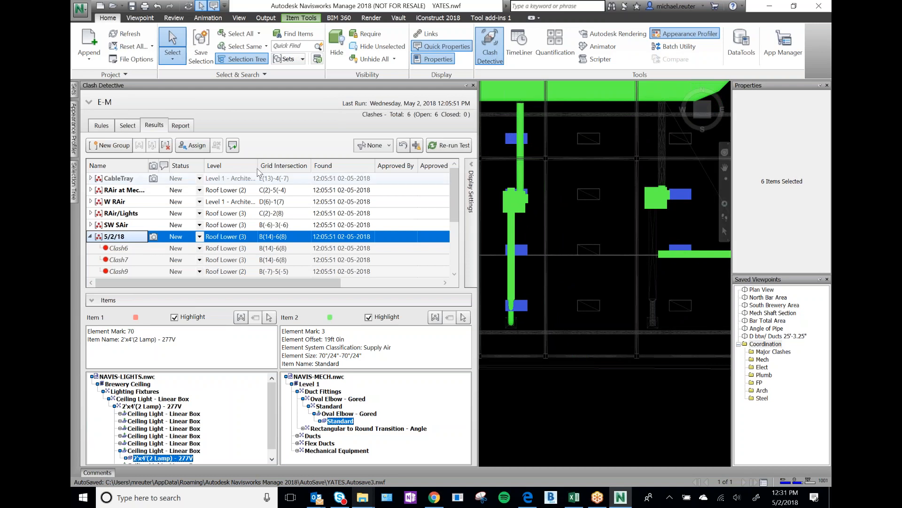
click(374, 147)
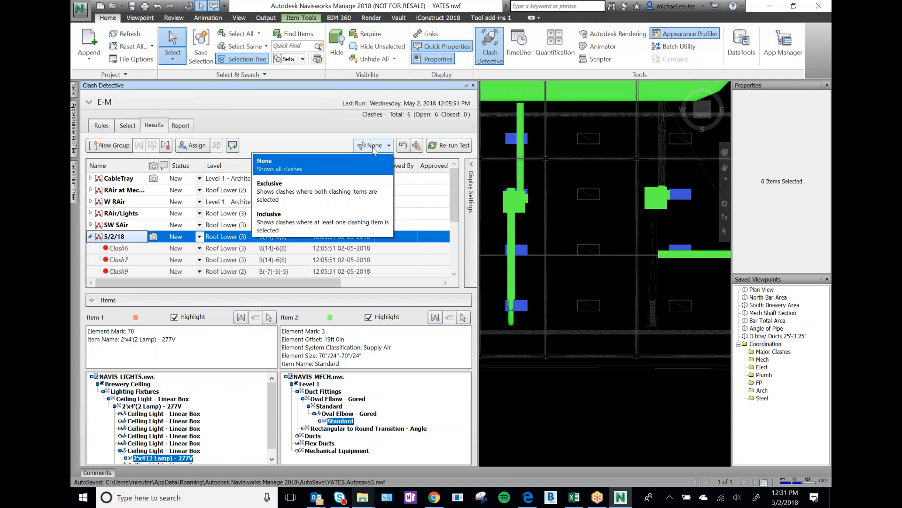
click(324, 220)
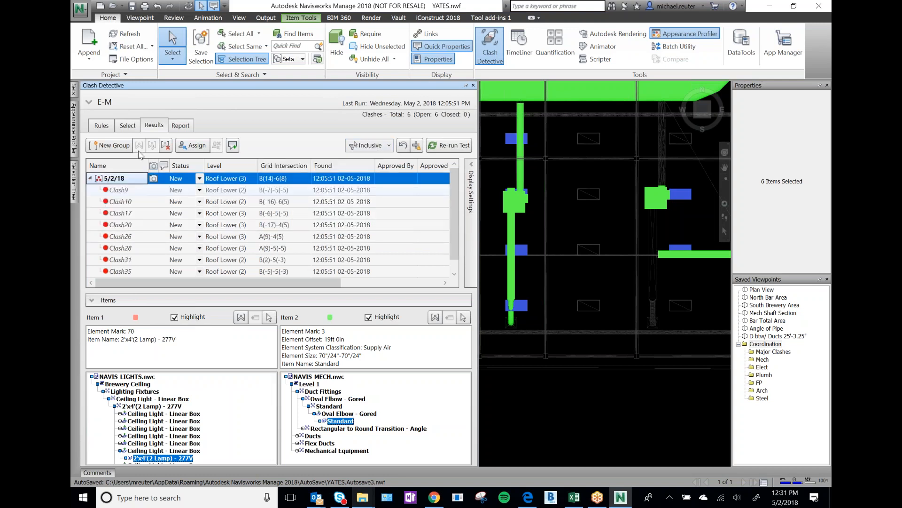
Add two new groups to the E-M results and name the upper one SE SAir
click(114, 145)
click(115, 146)
text(SE)
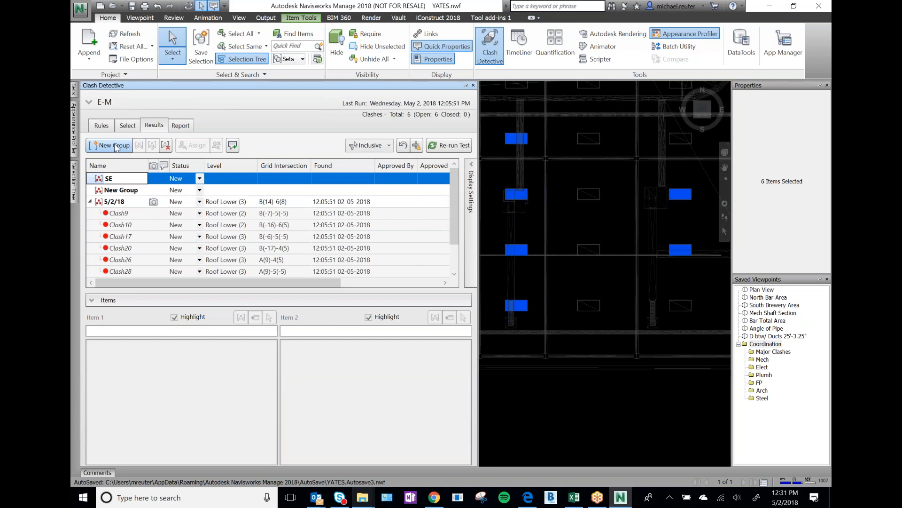
text( SAir)
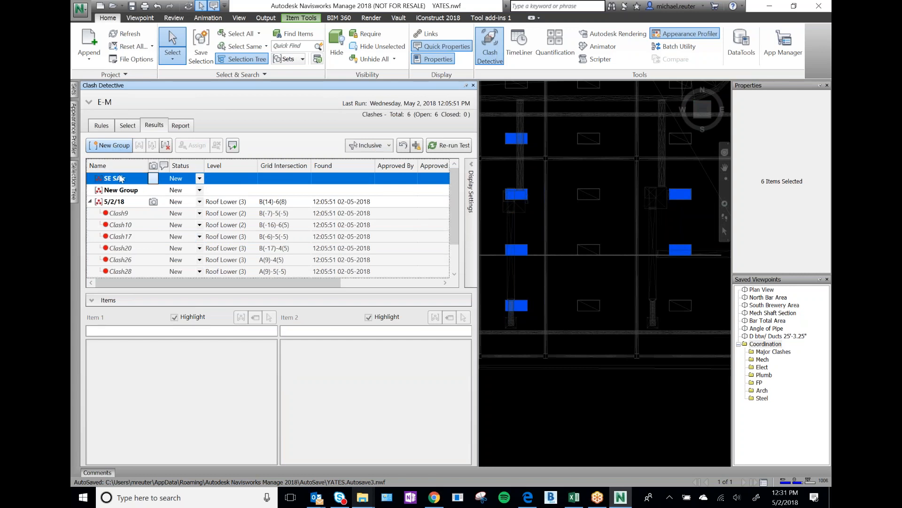
Move the filtered clashes, Clash9 through Clash37, from the 5/2/18 group into the SE SAir group
click(123, 214)
scroll(124, 217, down, 1)
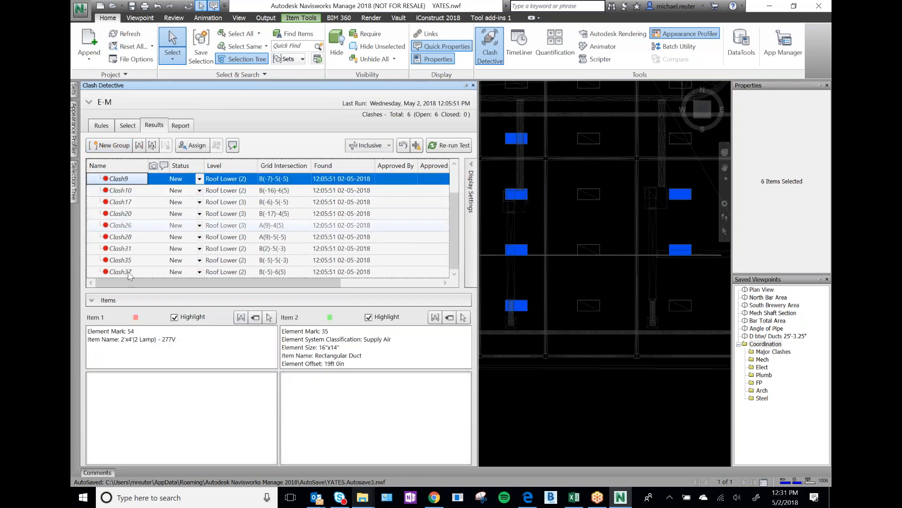
shift+click(124, 270)
scroll(124, 268, up, 1)
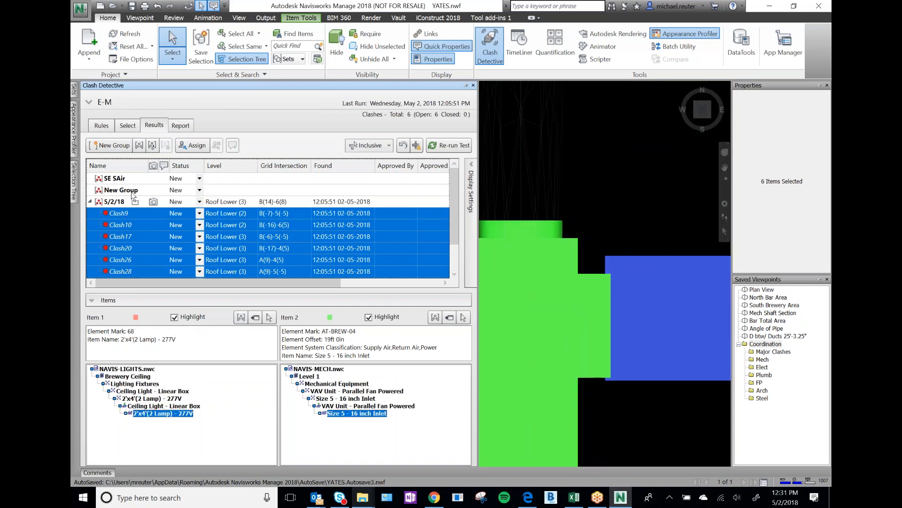
drag(122, 180, 122, 179)
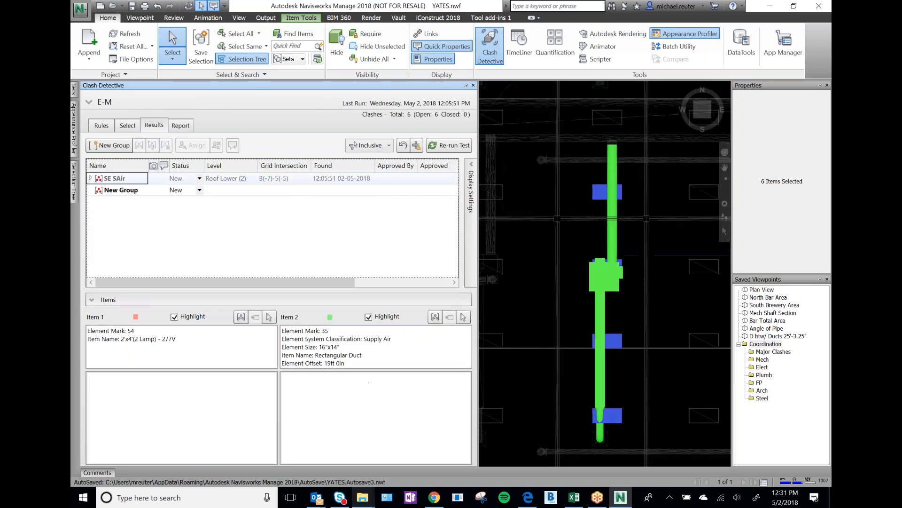
Show all E-M clashes again without a selection filter, down to those left in the 5/2/18 group
click(371, 146)
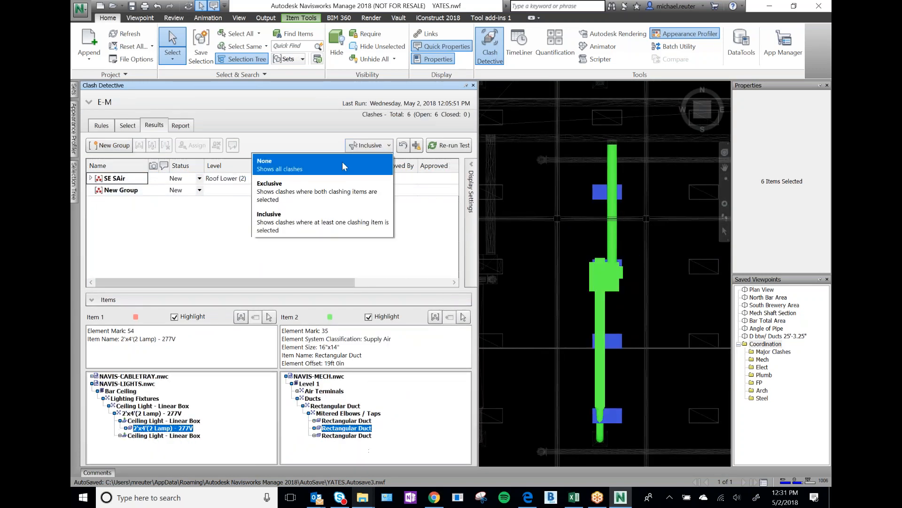
click(342, 162)
scroll(244, 200, down, 1)
Move Clash6 and Clash7 from the 5/2/18 group into the empty New Group and rename that group SupplyMain
drag(225, 213, 121, 260)
click(125, 261)
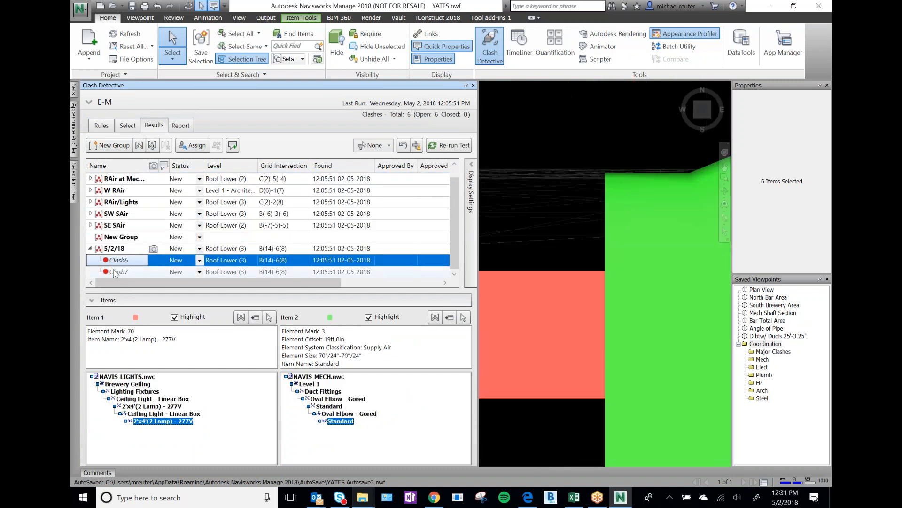
shift+click(115, 271)
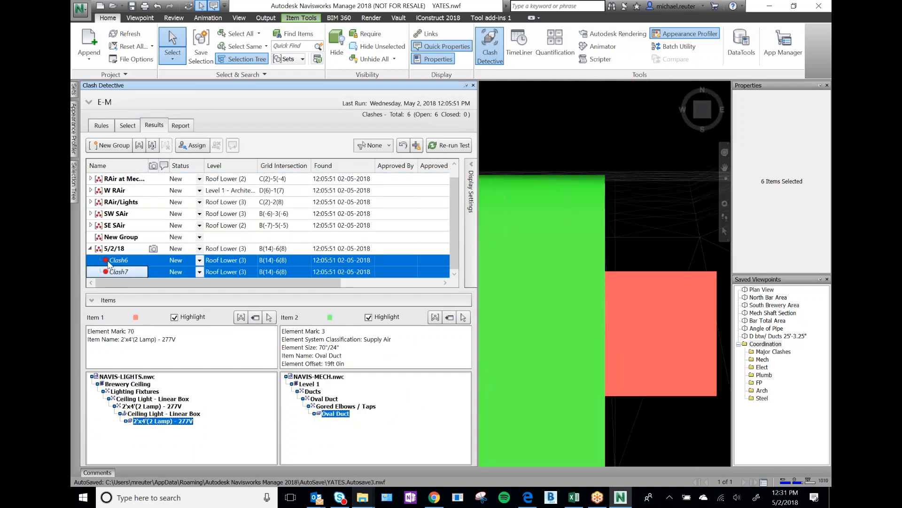
drag(123, 238, 123, 238)
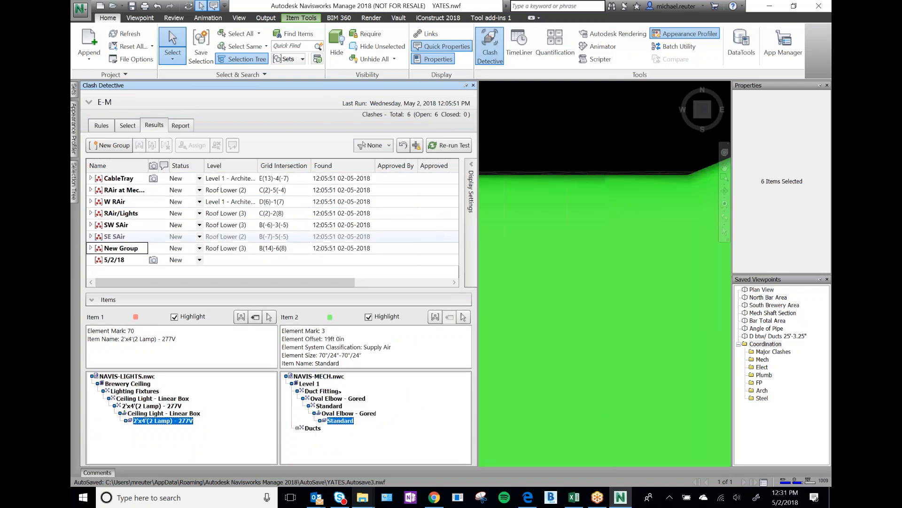
click(125, 249)
text(SupplyMain)
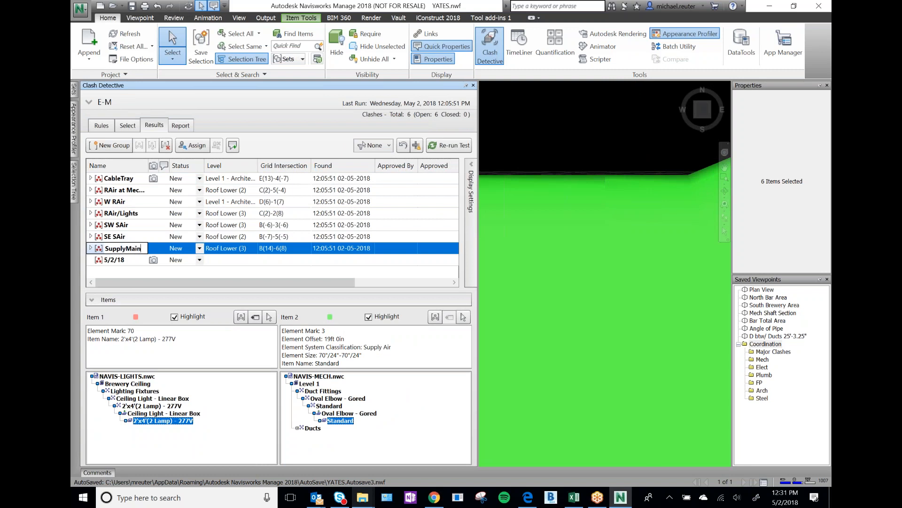
Confirm the SupplyMain group name, check the 5/2/18 group, and clear the item selection in the model
key(Return)
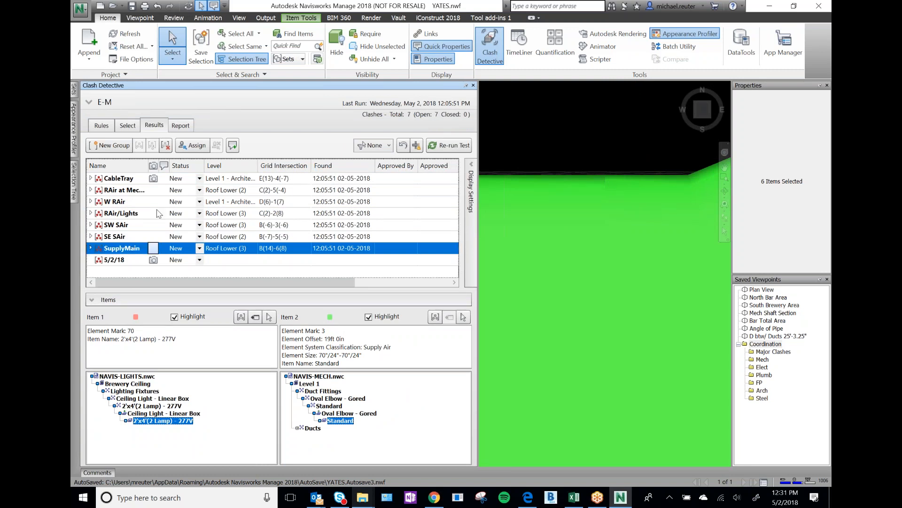
click(119, 263)
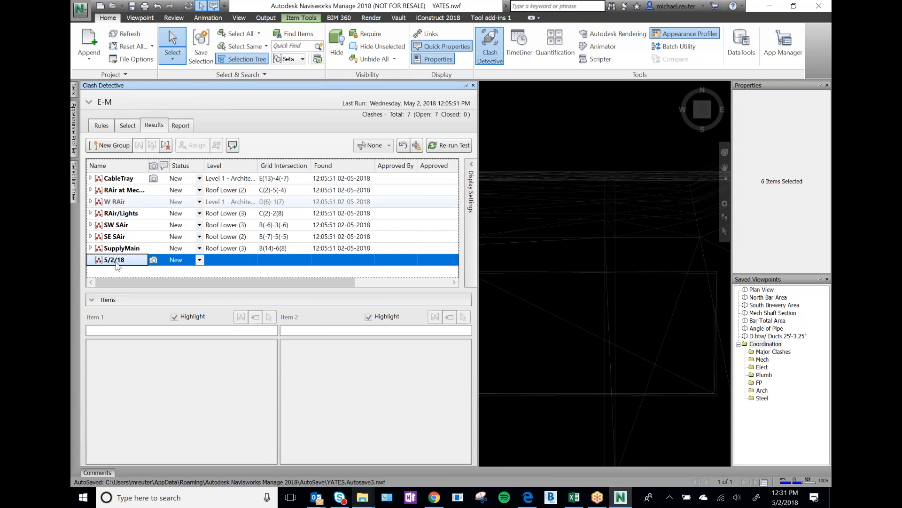
scroll(525, 241, down, 5)
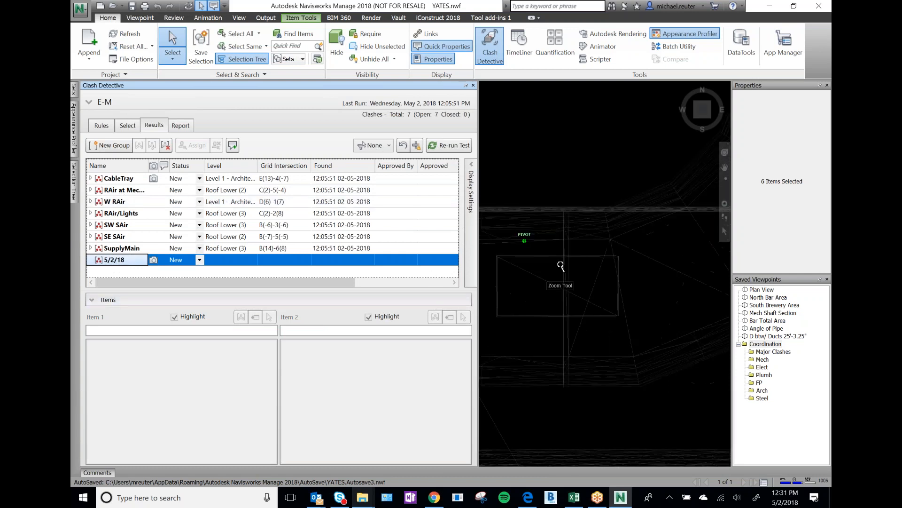
scroll(575, 246, down, 2)
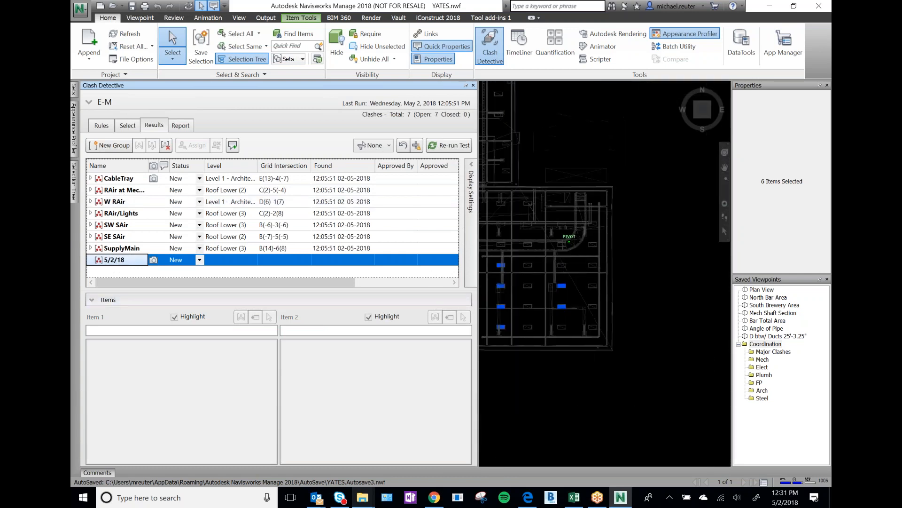
click(645, 249)
Display the CableTray group's clashes and frame the three clashing ducts along the cable tray in plan
click(120, 181)
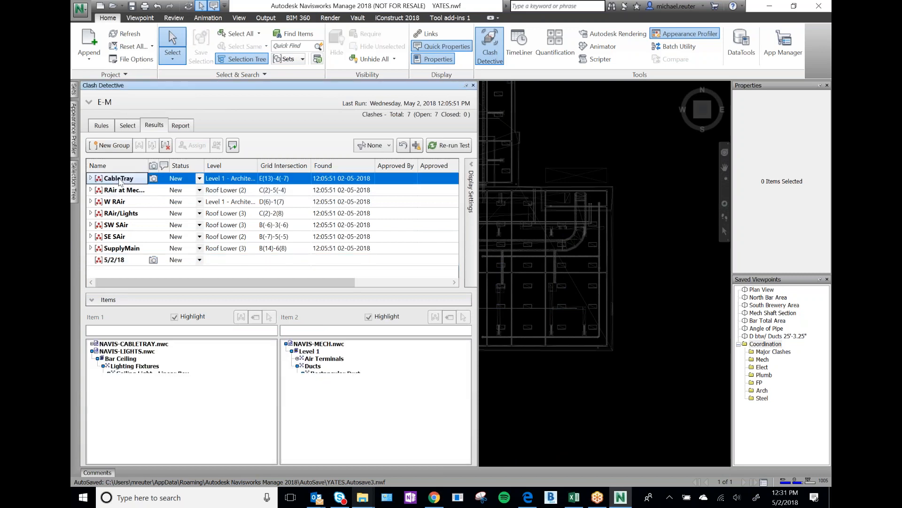
scroll(630, 247, down, 4)
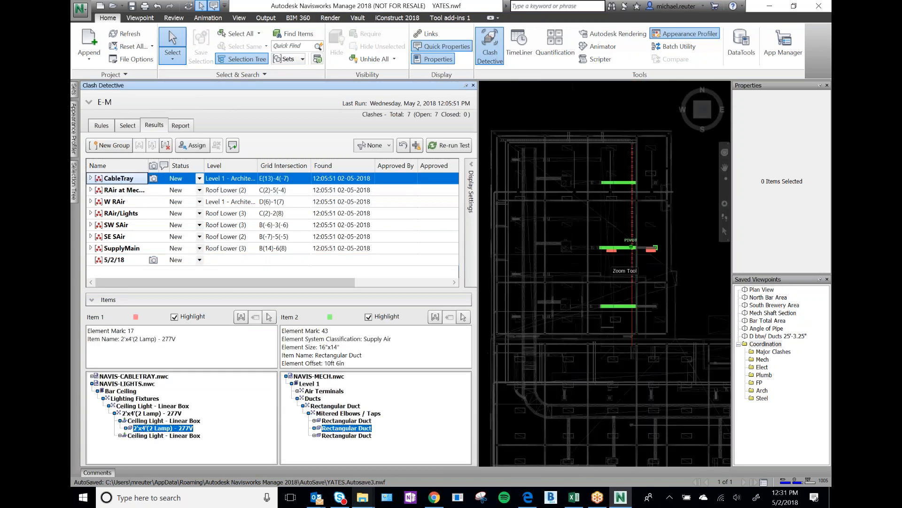
scroll(631, 247, up, 4)
click(724, 168)
drag(654, 229, 628, 252)
scroll(648, 234, down, 2)
scroll(647, 234, up, 1)
scroll(624, 250, down, 3)
scroll(623, 250, up, 2)
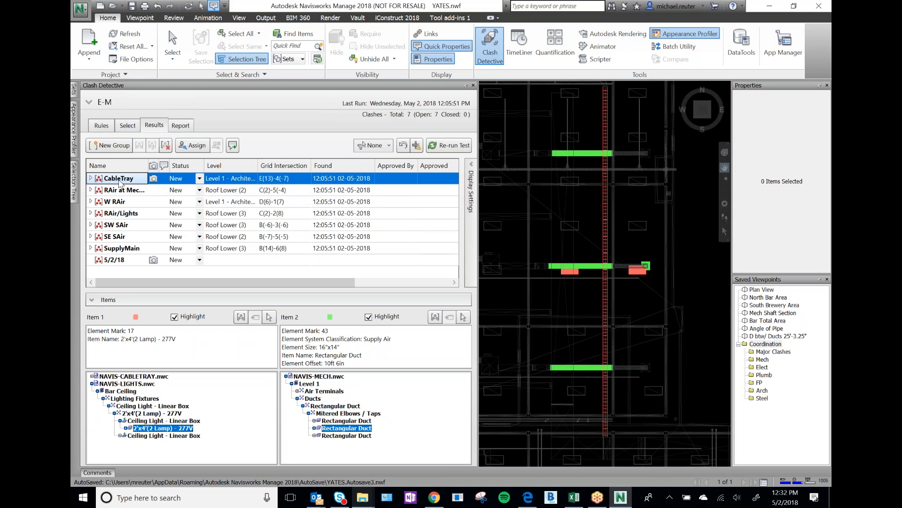
click(132, 125)
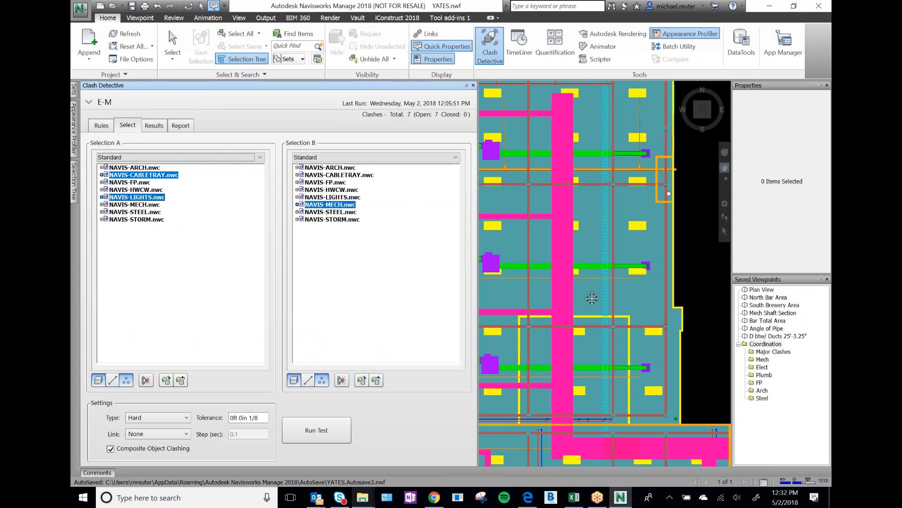
click(154, 125)
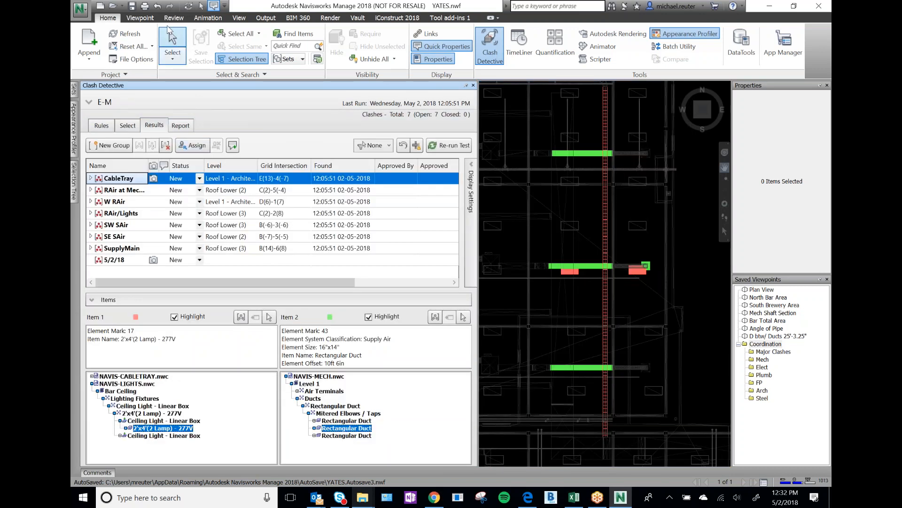
Draw freehand redline circles around the three places where ducts clash with the cable tray and lights
click(174, 19)
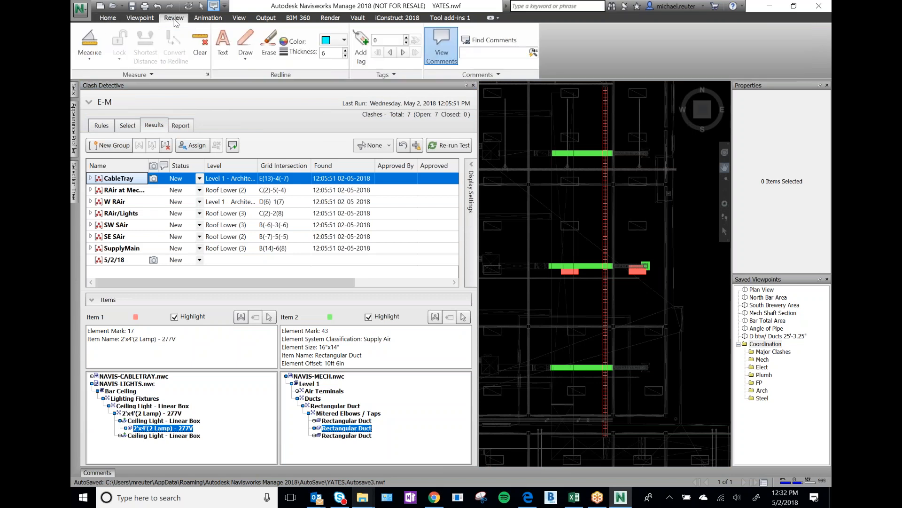
click(245, 41)
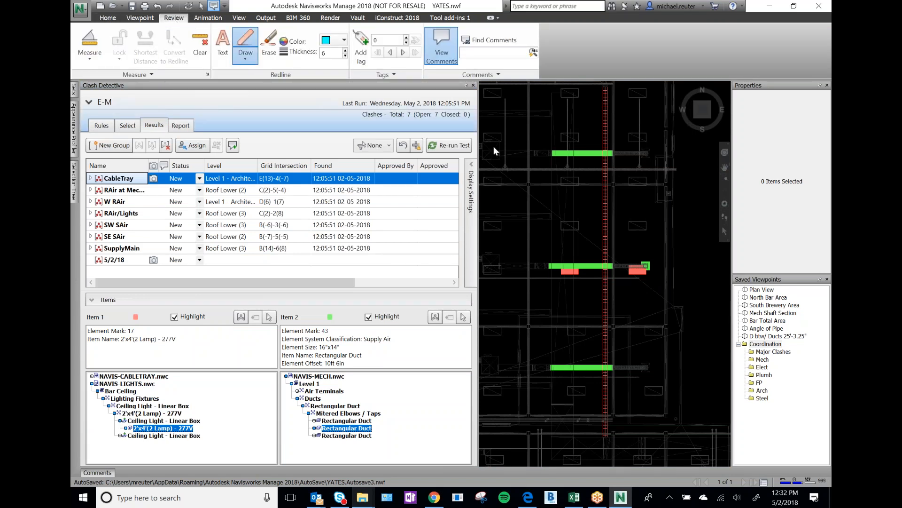
drag(616, 145, 591, 151)
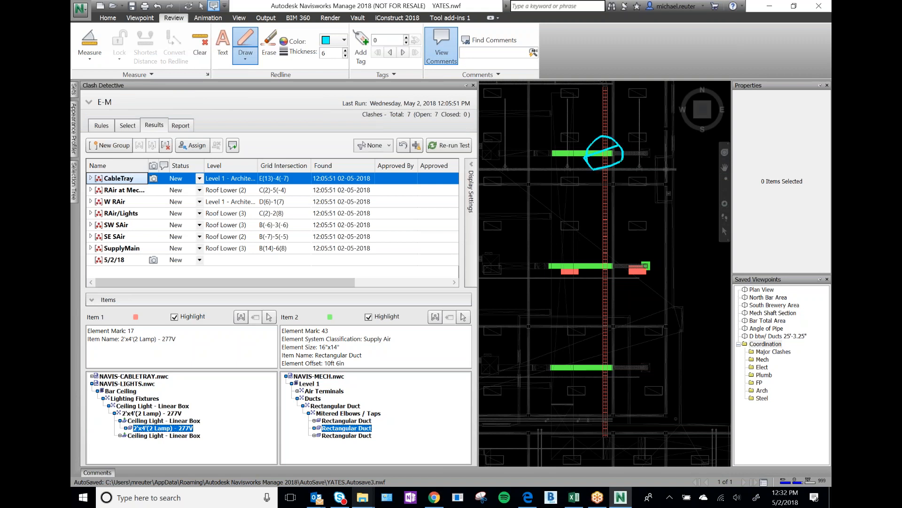
mouse_move(642, 250)
mouse_down()
mouse_move(550, 278)
mouse_move(654, 283)
mouse_move(642, 252)
mouse_up()
mouse_move(625, 354)
mouse_down()
mouse_move(591, 359)
mouse_move(613, 379)
mouse_move(619, 350)
mouse_up()
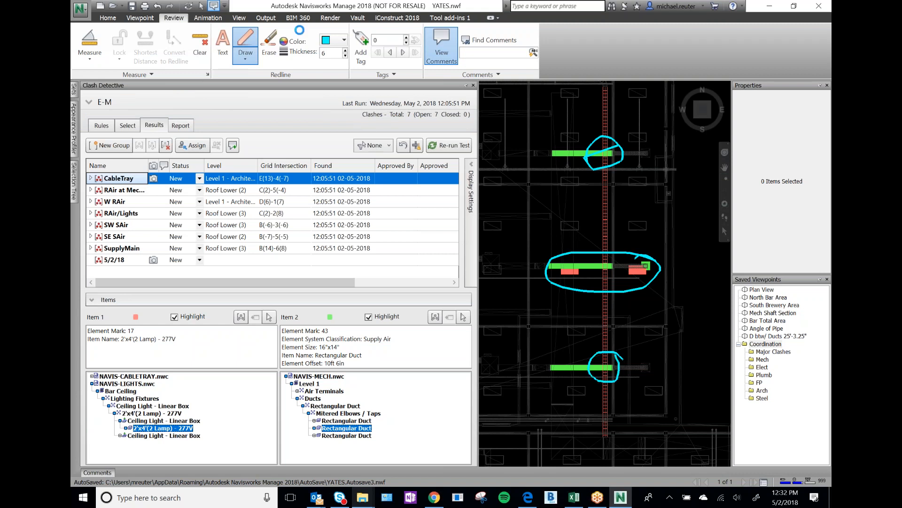
Save the current plan view as a new viewpoint and turn on the grid display
click(140, 18)
click(92, 45)
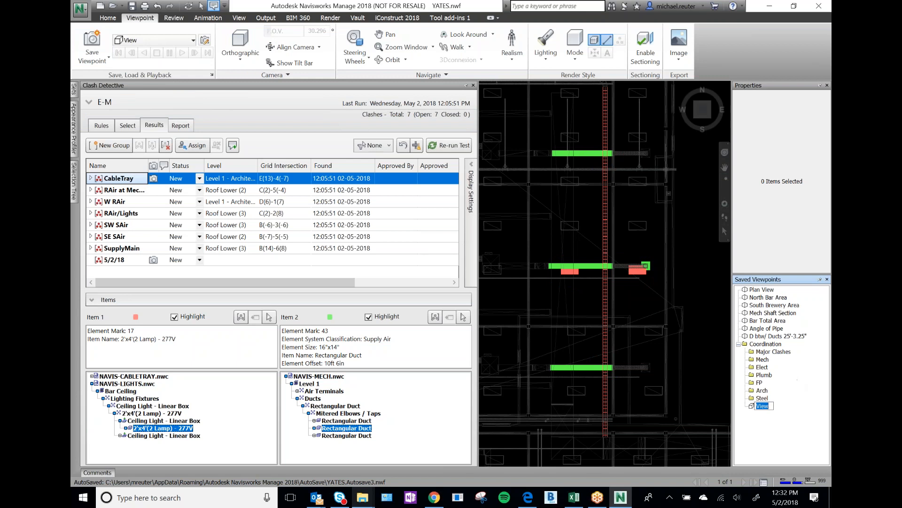
click(180, 20)
click(239, 18)
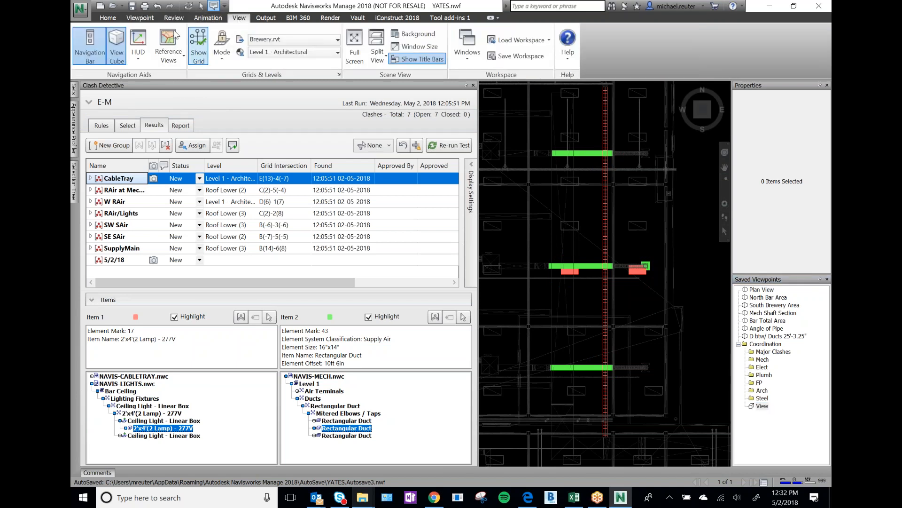
click(199, 45)
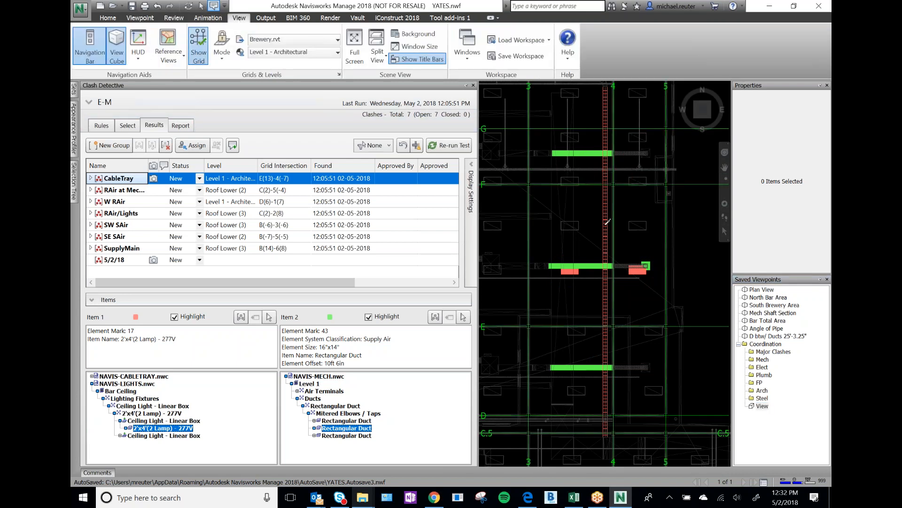
Rename the new saved viewpoint to "@ CL 4: Lower CTray to miss duct"
click(762, 405)
click(763, 405)
text(@ CL)
text(4)
text(4:)
text( CTray)
key(BackSpace)
key(BackSpace)
key(BackSpace)
key(BackSpace)
key(BackSpace)
text(Lower CTray to miss)
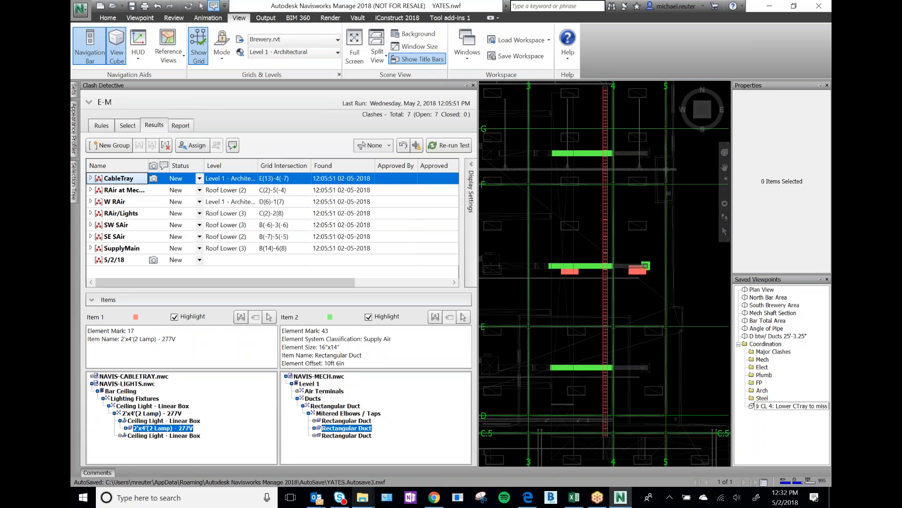
text( duct)
Expand the CableTray group, check the Distance values of its clashes, and inspect Clash19
click(91, 178)
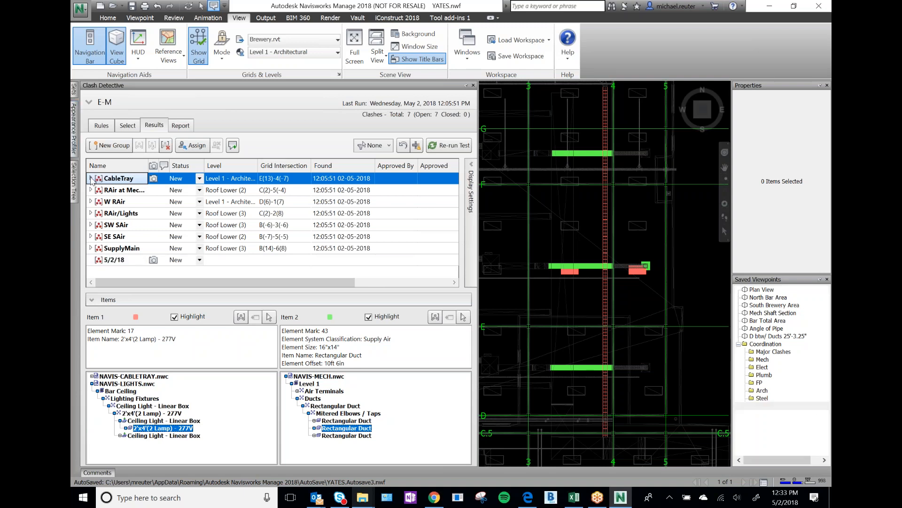
drag(247, 285, 348, 286)
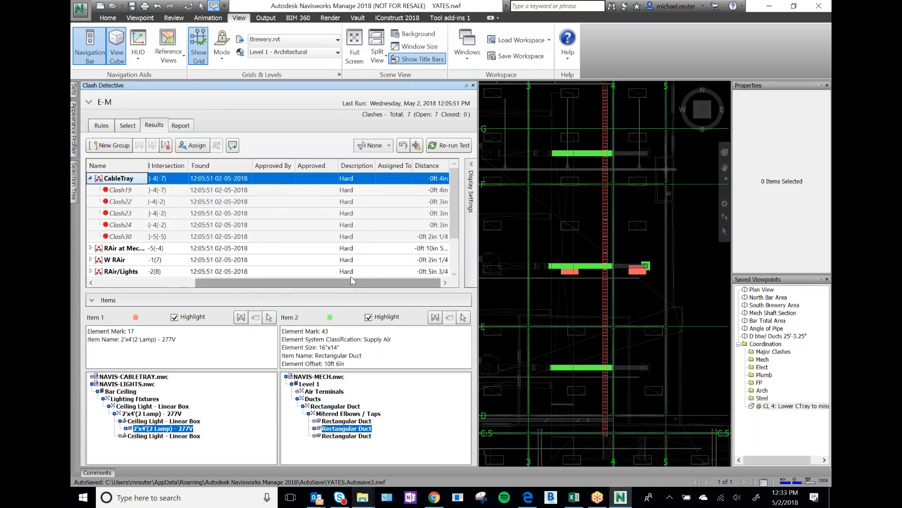
click(121, 192)
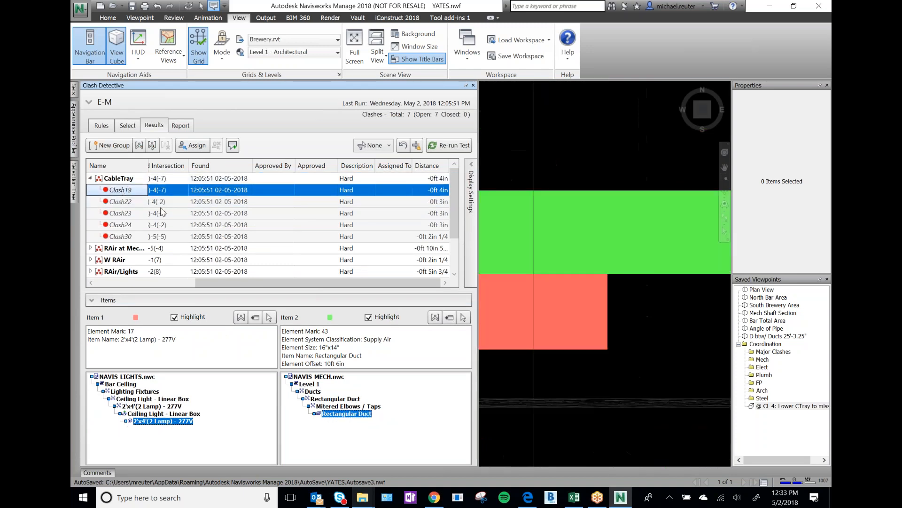
Add the 6" lowering distance to the saved viewpoint's name, making it "@ CL 4: Lower CTray 6" to miss duct"
click(791, 407)
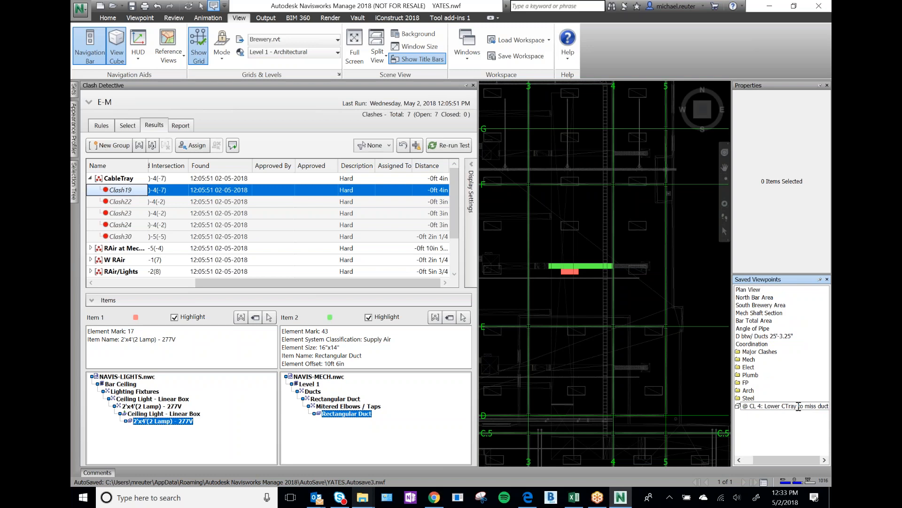
text(6")
key(Return)
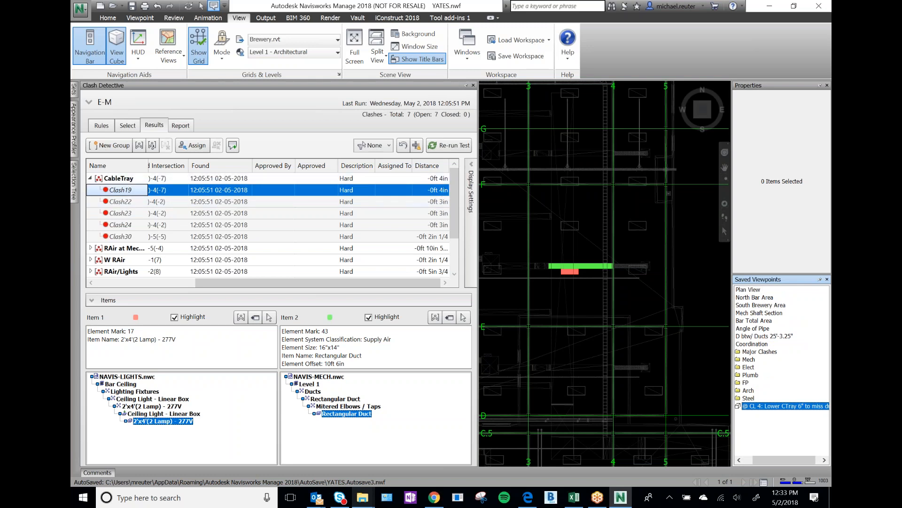
Collapse the CableTray group and select the "RAir at Mec..." group in the E-M results
click(794, 407)
click(94, 180)
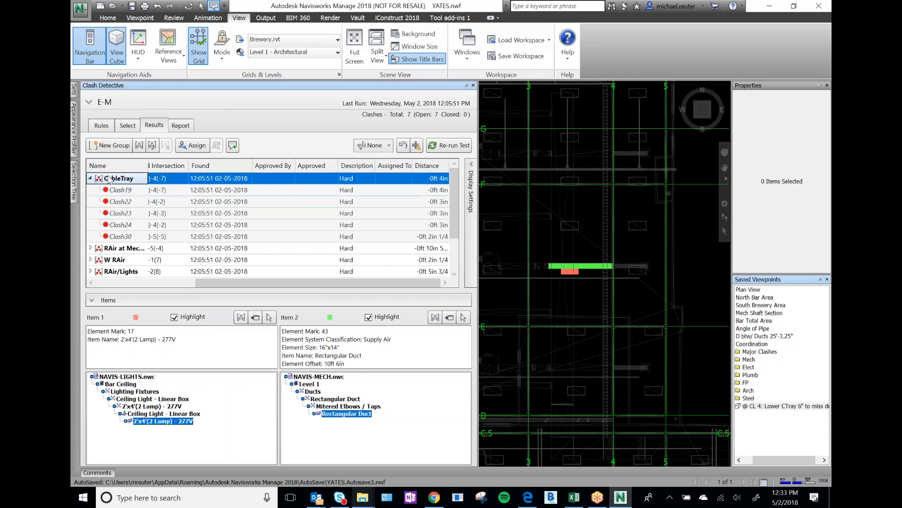
click(91, 178)
click(116, 189)
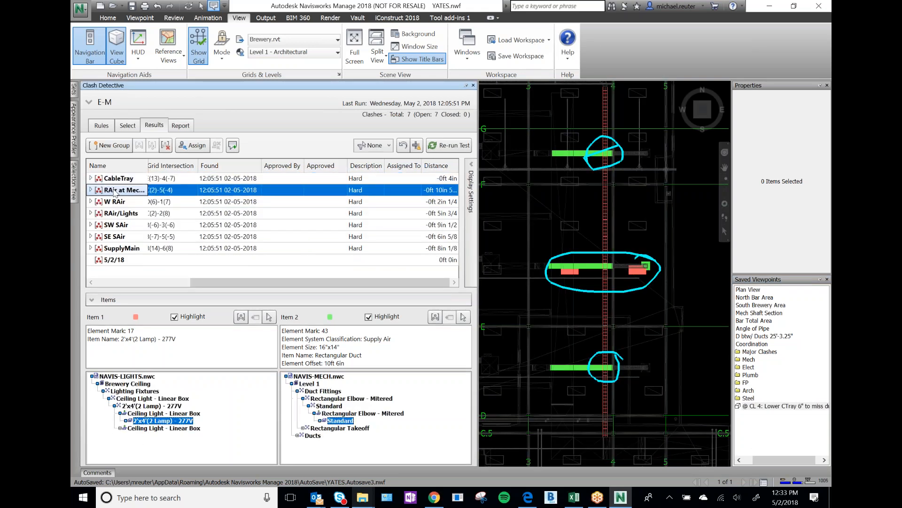
Recall the "@ CL 4" viewpoint without clash highlighting and draw redline circles around the three duct and cable tray crossings
click(780, 406)
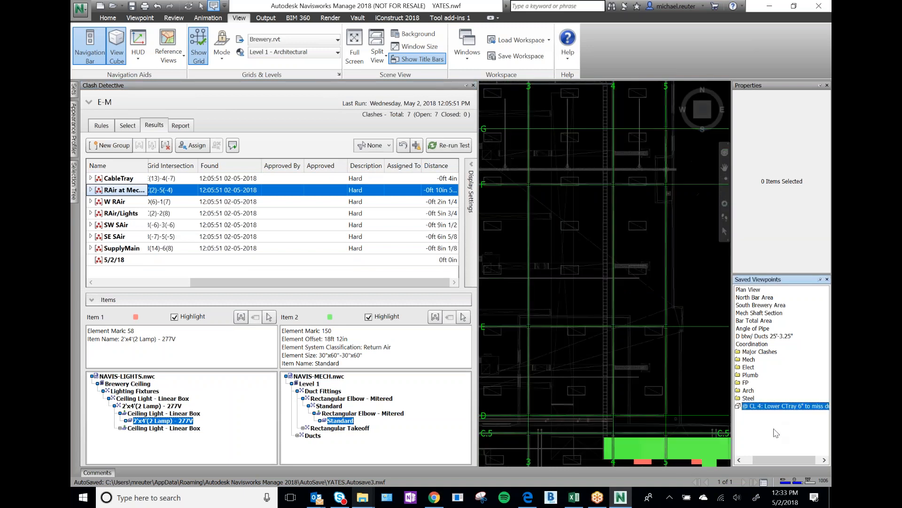
drag(771, 407, 754, 407)
click(128, 126)
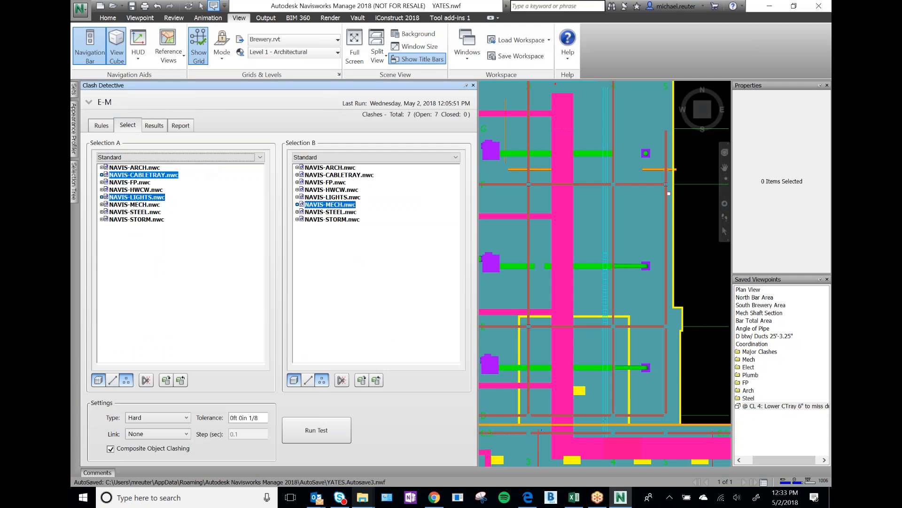
click(174, 18)
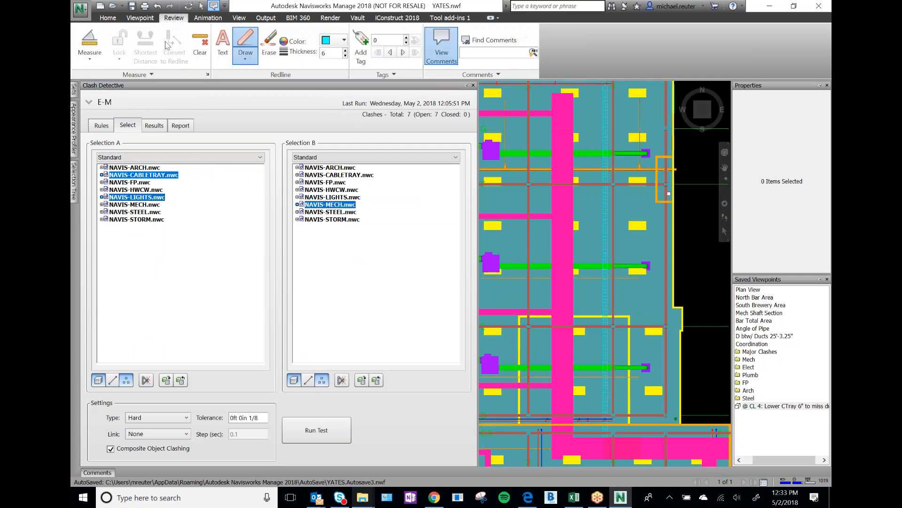
click(255, 45)
mouse_move(650, 261)
mouse_down()
mouse_move(574, 253)
mouse_move(587, 278)
mouse_move(654, 268)
mouse_move(623, 253)
mouse_up()
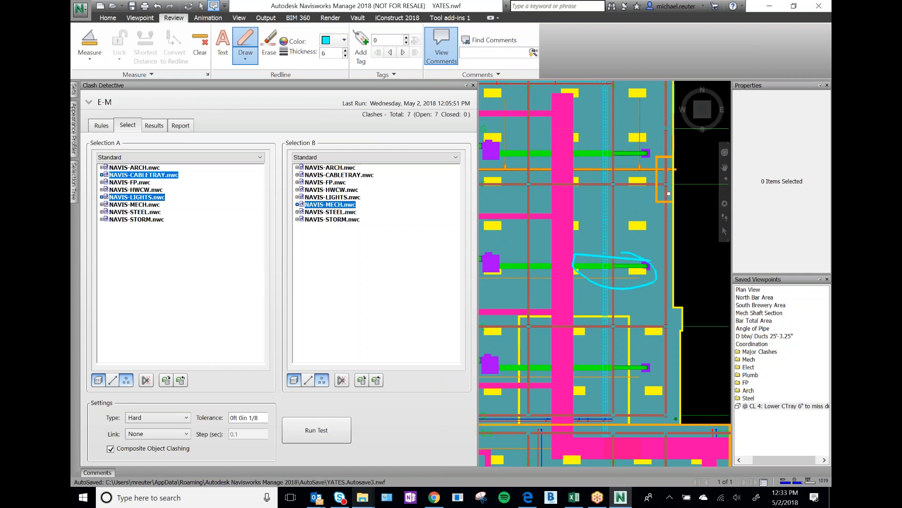
mouse_move(614, 142)
mouse_down()
mouse_move(605, 162)
mouse_move(612, 144)
mouse_up()
mouse_move(621, 357)
mouse_down()
mouse_move(592, 373)
mouse_move(623, 360)
mouse_move(610, 349)
mouse_up()
click(755, 406)
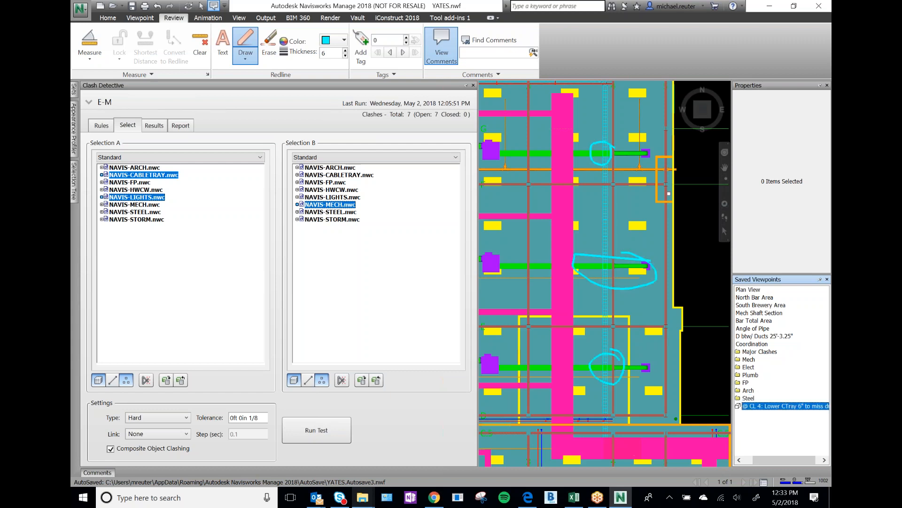
Save a new viewpoint framing the "RAir at Mec..." clashes and circle its two light and duct clashes with redlines
click(155, 126)
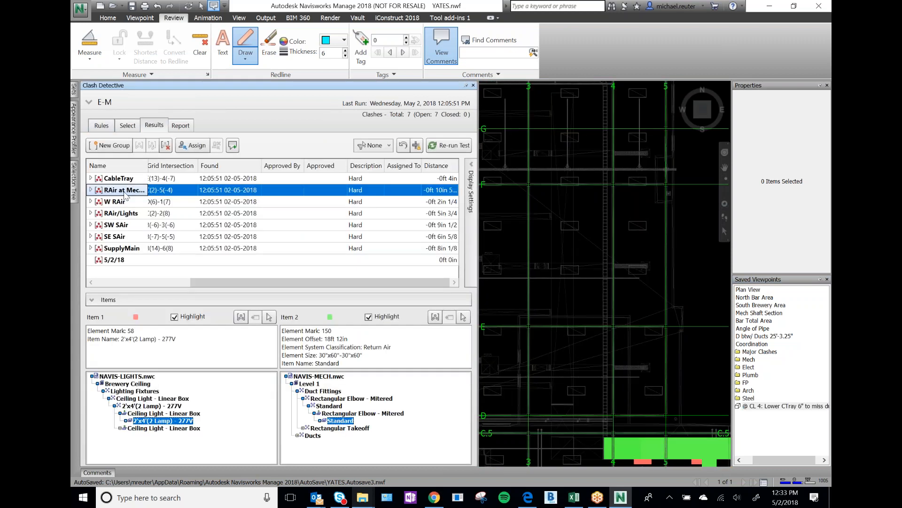
scroll(553, 193, down, 6)
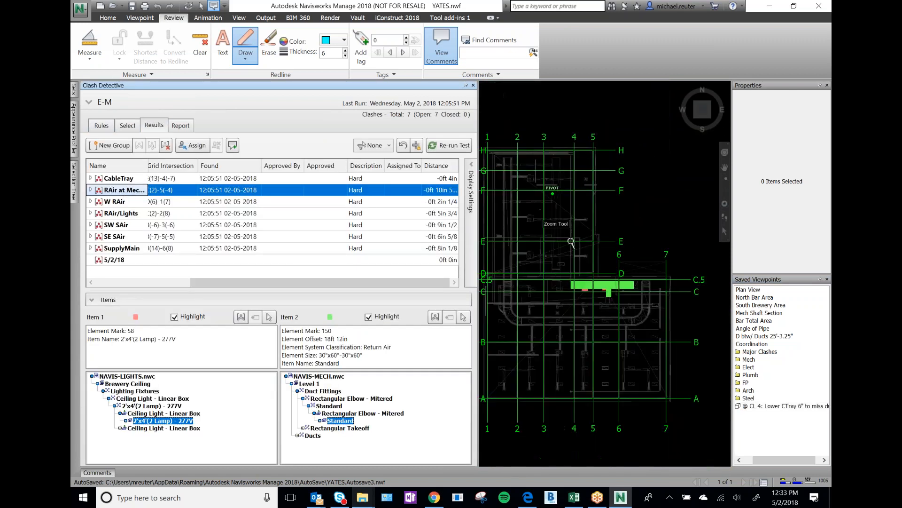
scroll(577, 283, up, 4)
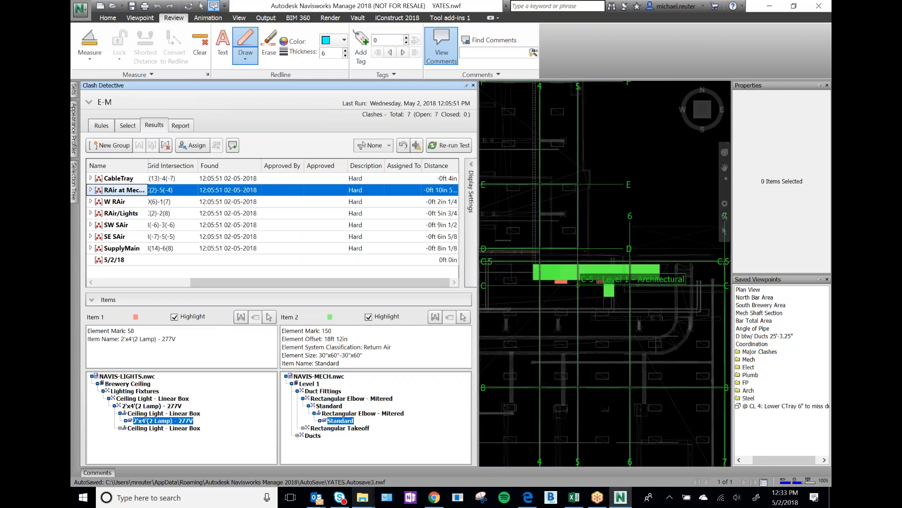
scroll(578, 282, up, 2)
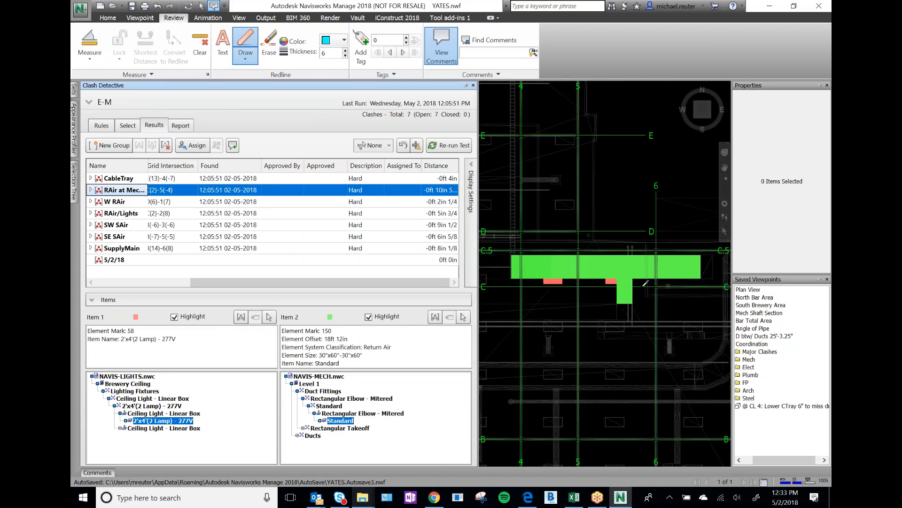
click(141, 18)
click(94, 41)
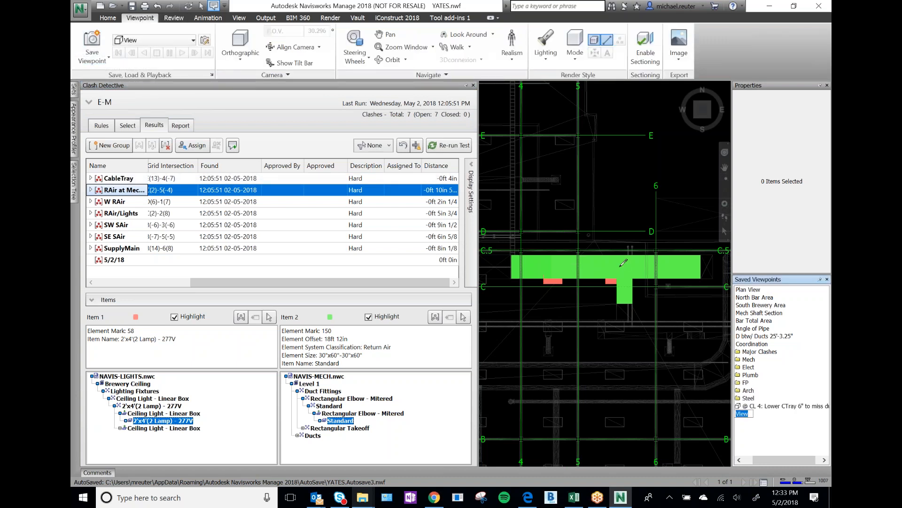
mouse_move(632, 242)
mouse_down()
mouse_move(617, 294)
mouse_move(635, 242)
mouse_up()
mouse_move(576, 247)
mouse_down()
mouse_move(536, 249)
mouse_move(566, 291)
mouse_move(573, 250)
mouse_move(563, 240)
mouse_up()
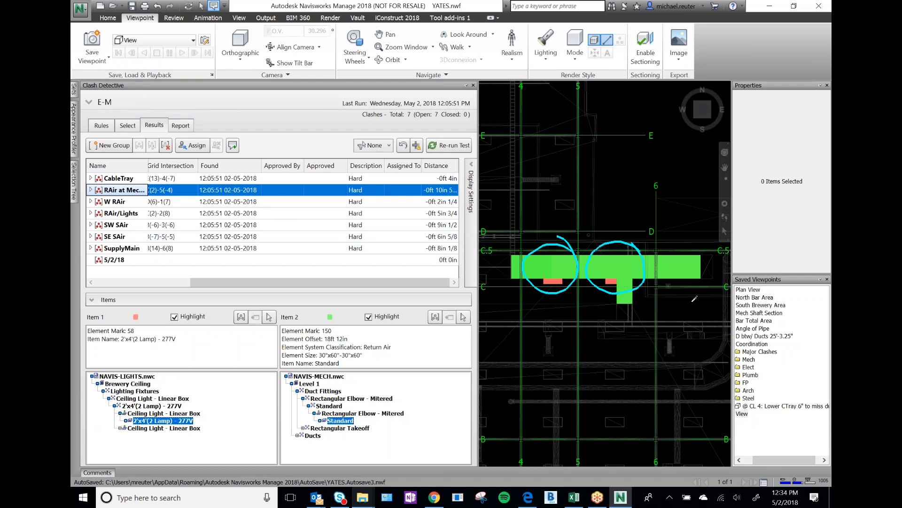
Rename the newly saved viewpoint "(C.5,4-6)" and show the model in full colour without clash highlighting
click(742, 414)
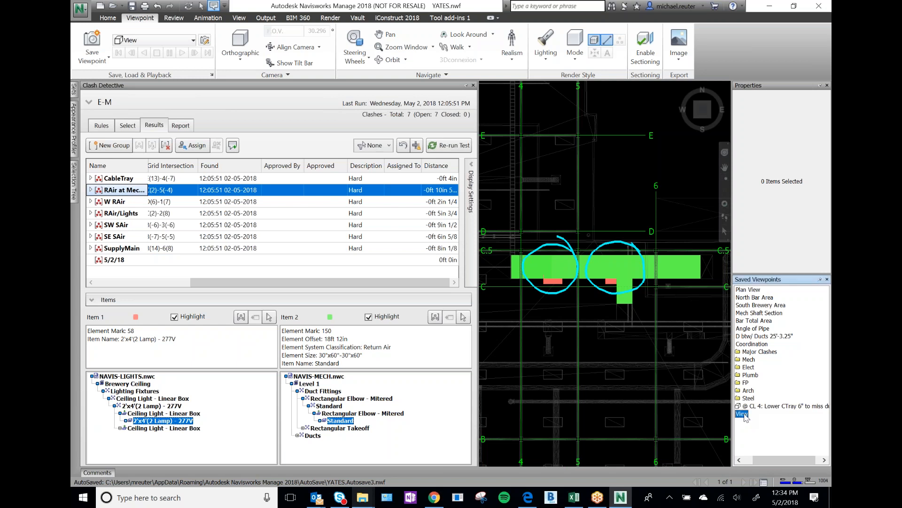
text(@)
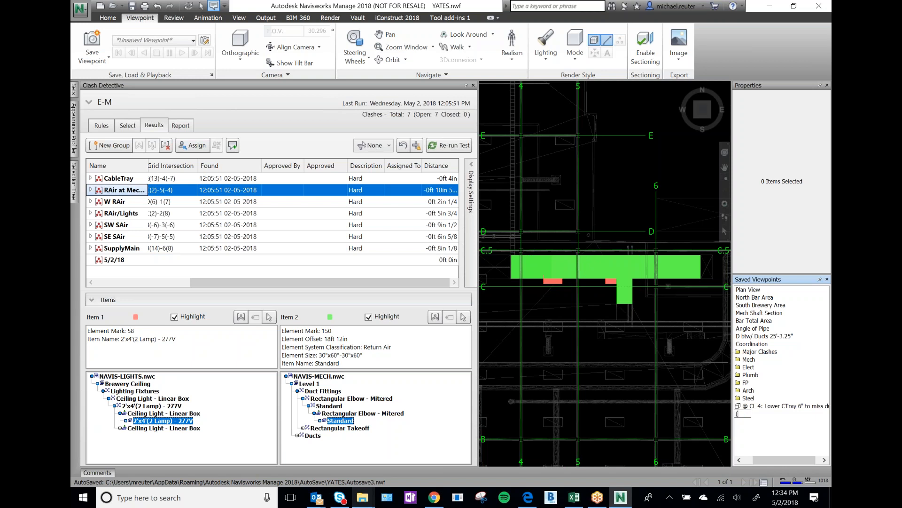
text(5,4-6))
click(127, 126)
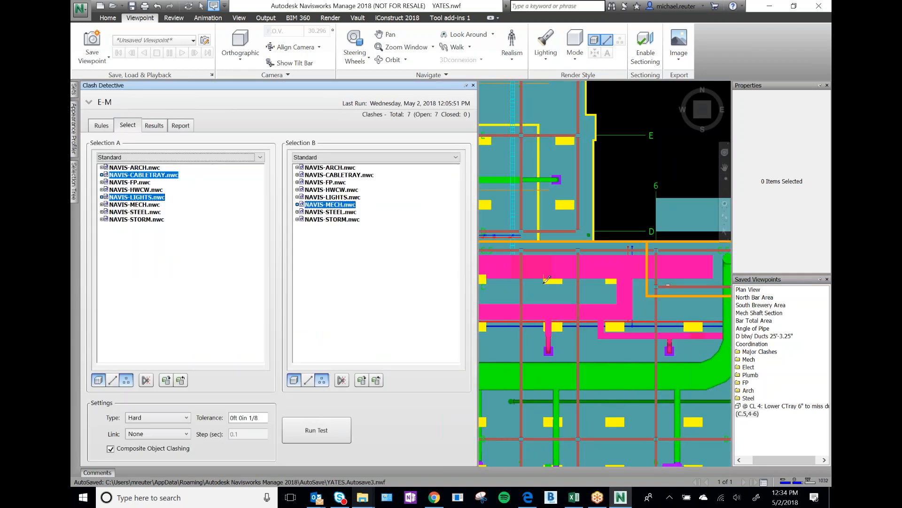
Extend the new viewpoint's name with the proposed fix, making it "(C.5,4-6) Lower lights?"
double_click(752, 414)
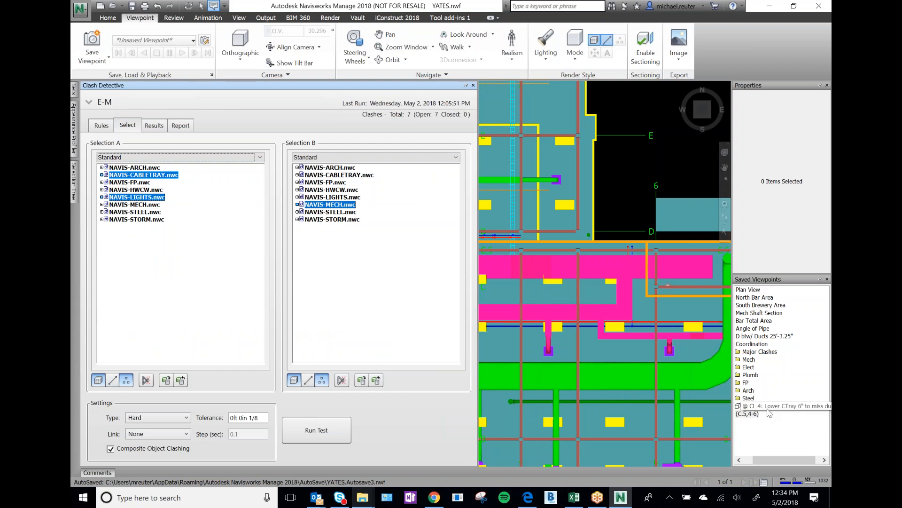
click(762, 415)
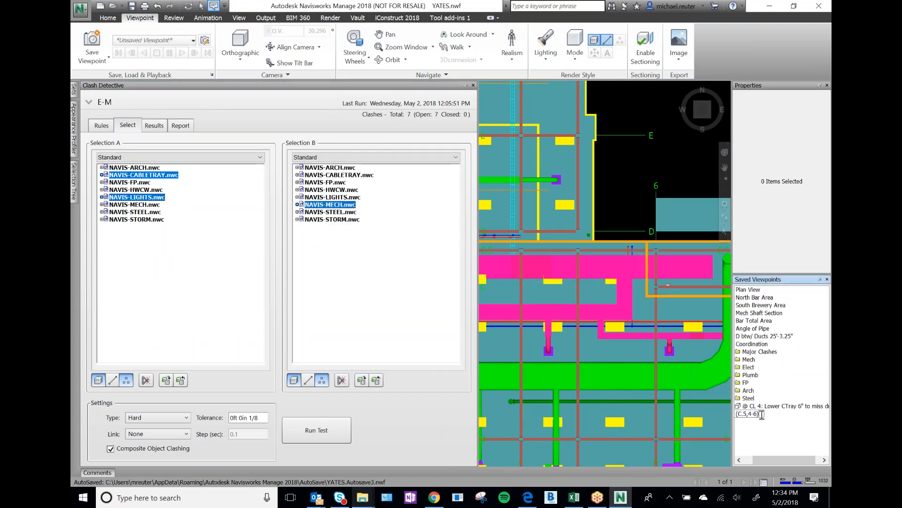
text(Lower lights?)
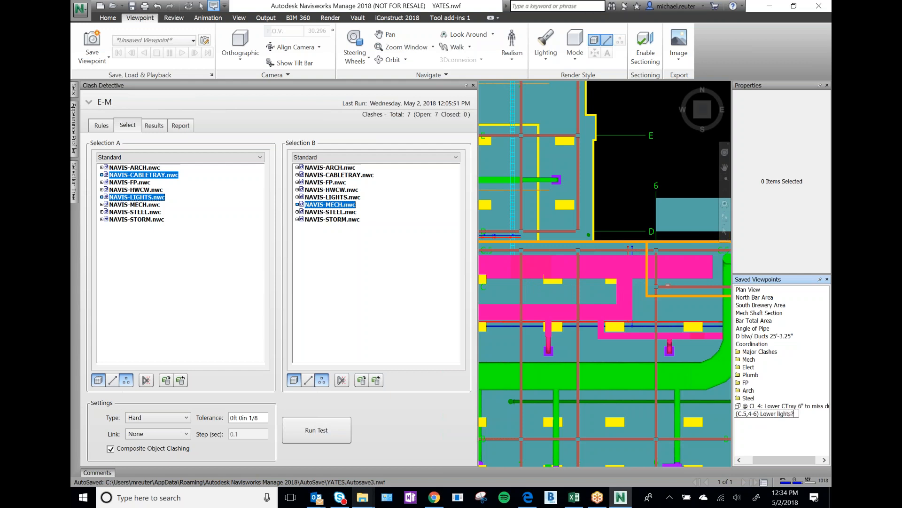
key(Return)
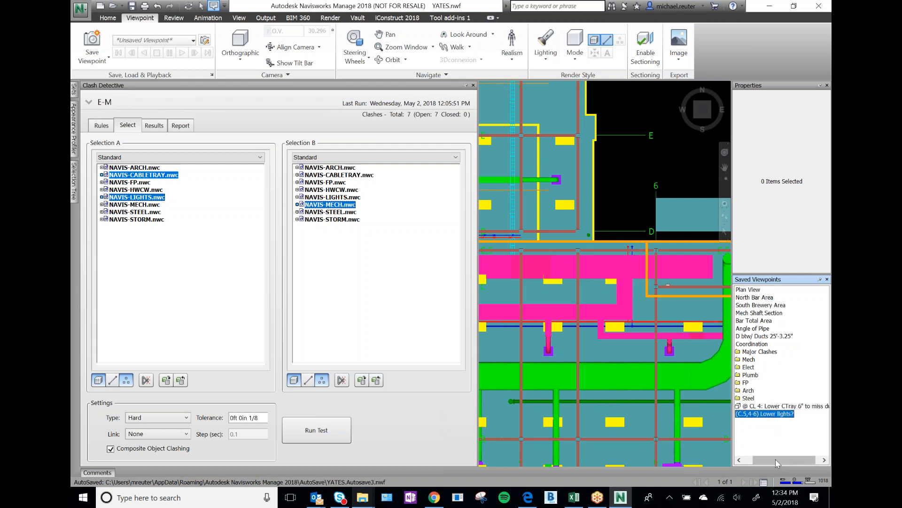
drag(775, 458, 746, 460)
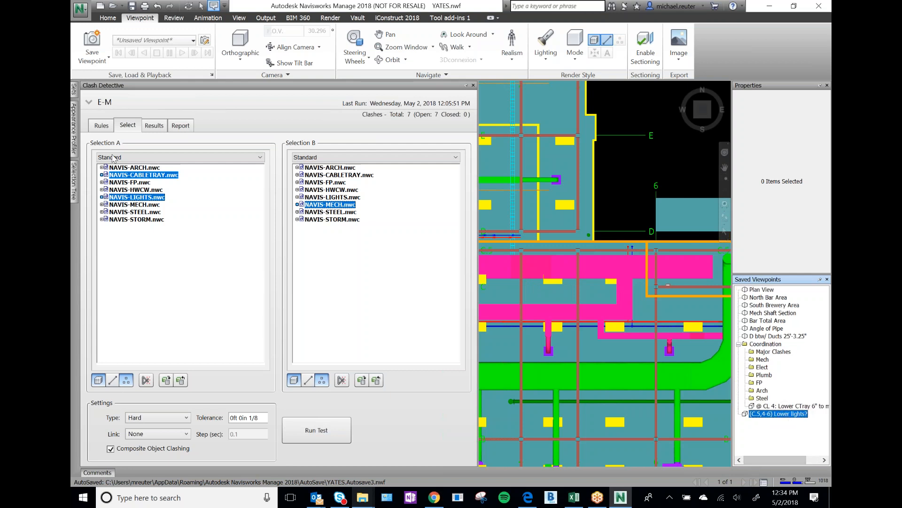
Save a viewpoint framing the "W RAir" group's clashes and name it "E of (C.5,1)"
click(153, 127)
click(121, 201)
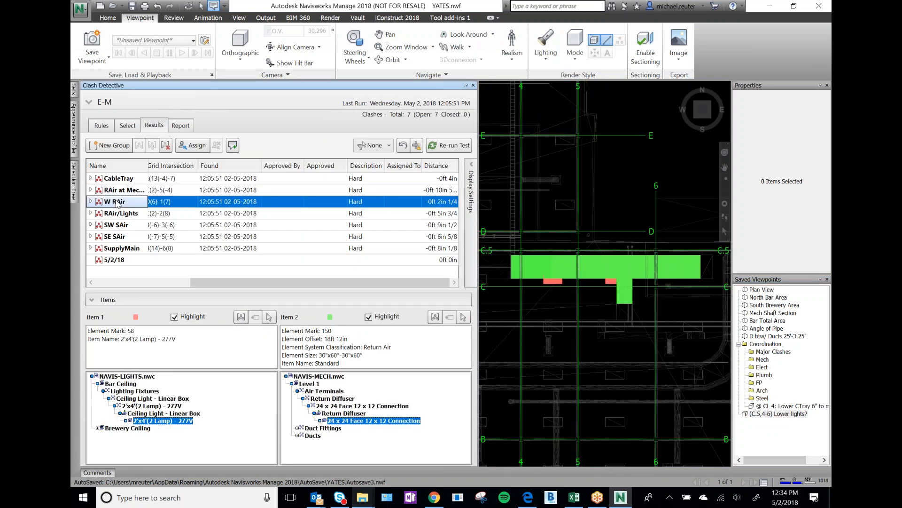
scroll(539, 251, down, 5)
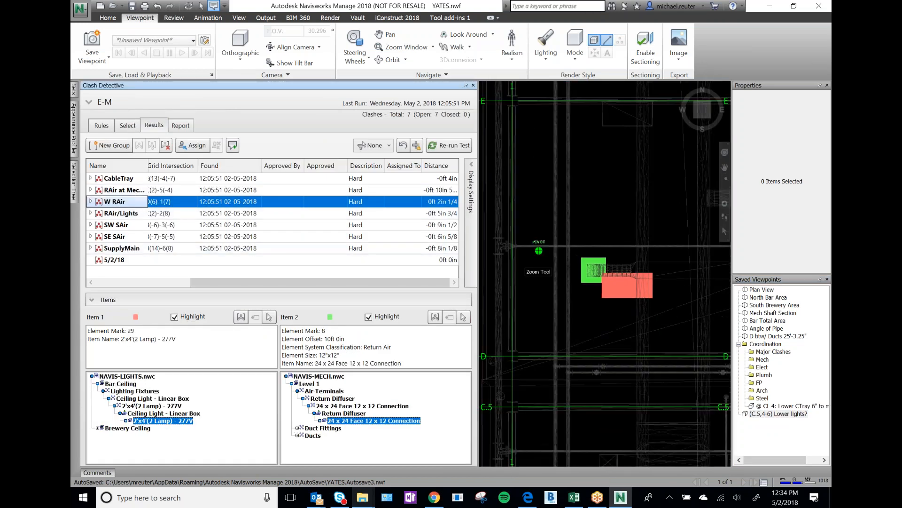
scroll(583, 358, up, 4)
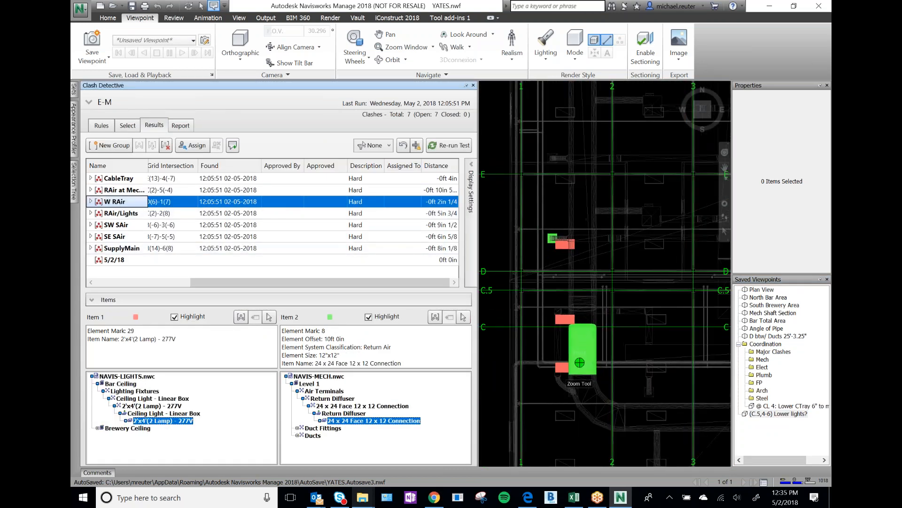
scroll(535, 336, up, 2)
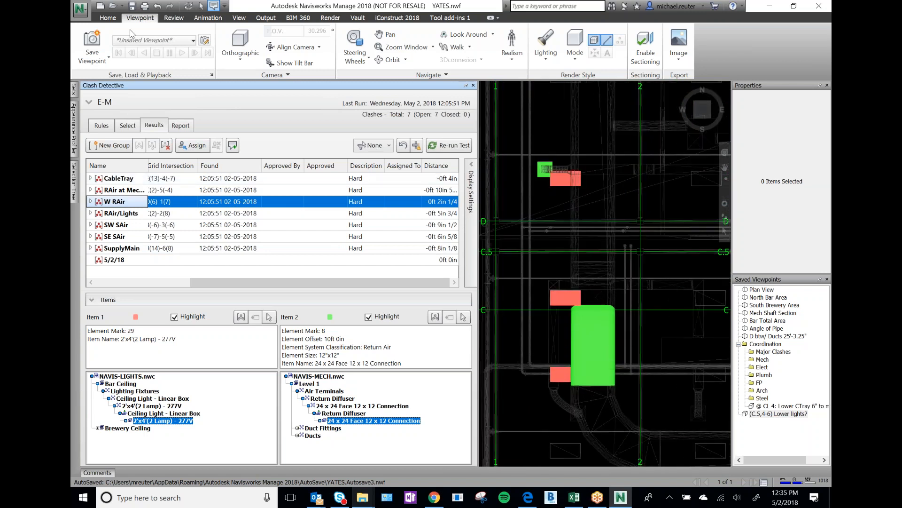
click(90, 46)
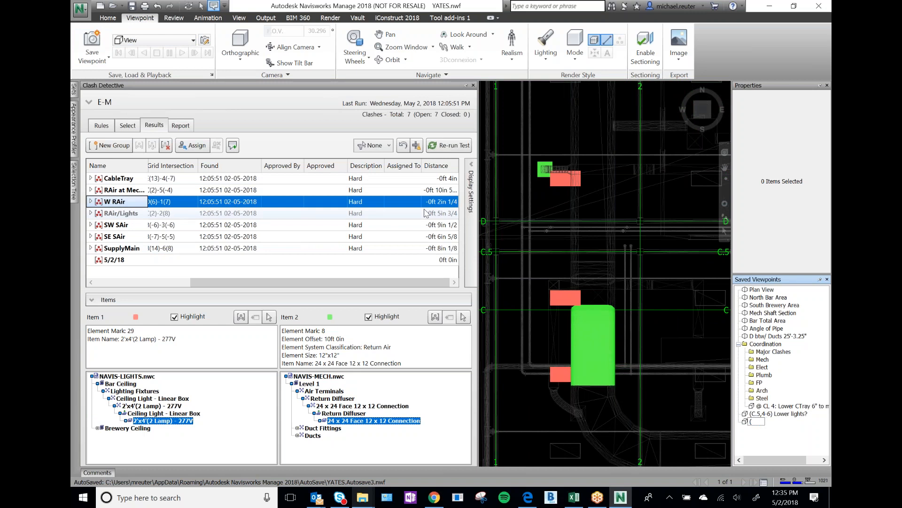
text((C.5,1))
click(750, 421)
text(E of)
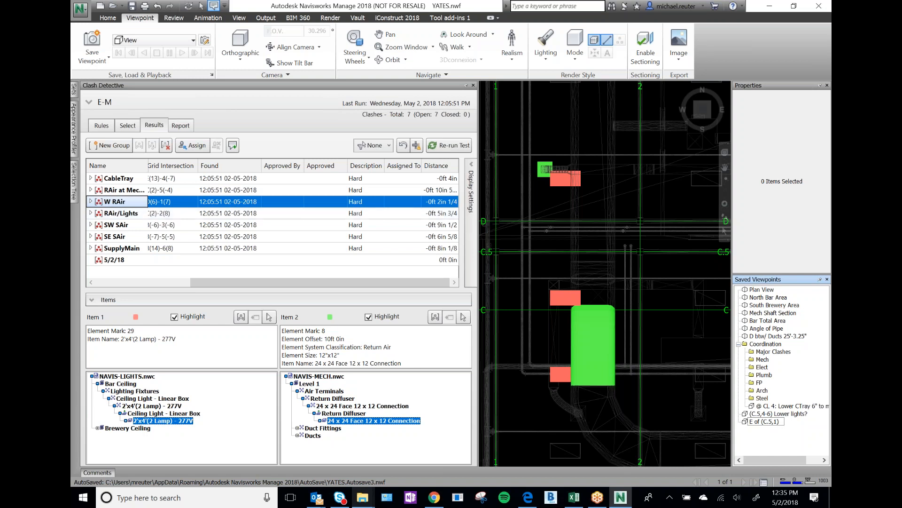
key(Return)
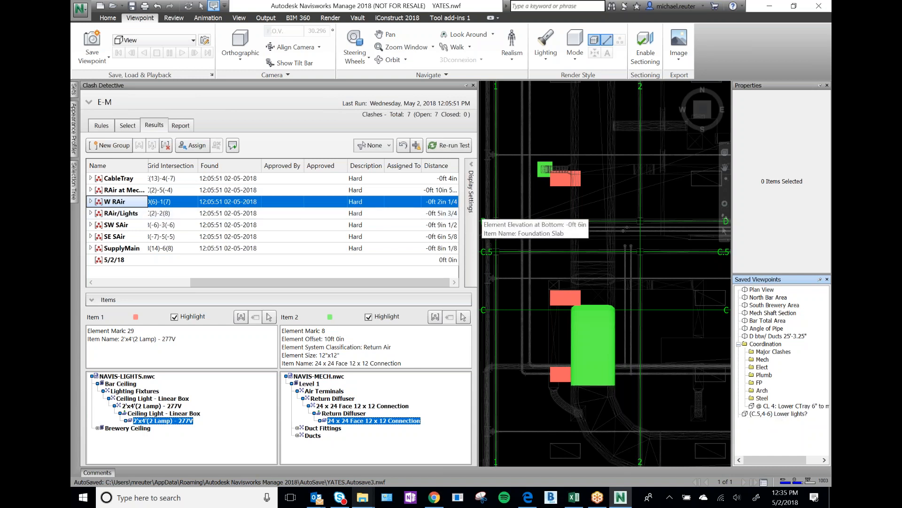
Show the "E of (C.5,1)" view without clash highlighting and circle its three light and duct clashes with redlines
click(130, 127)
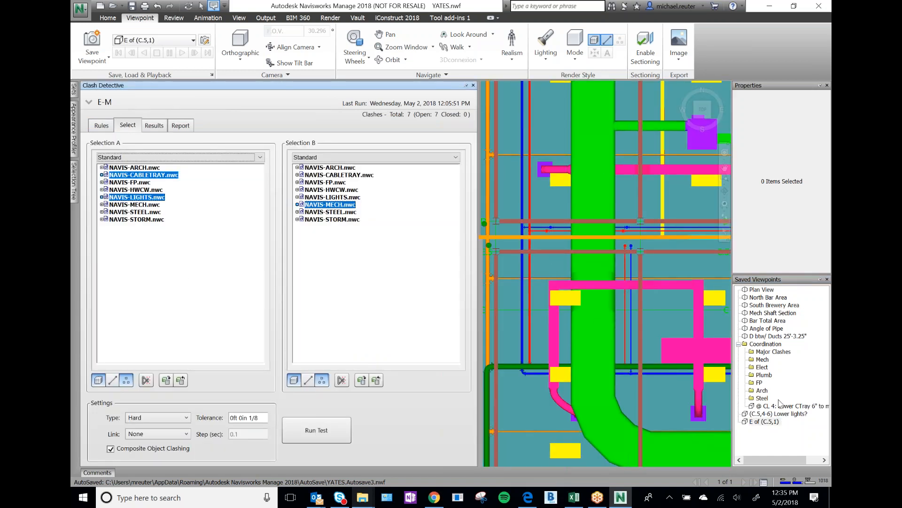
click(174, 18)
click(245, 47)
mouse_move(545, 172)
mouse_down()
mouse_move(602, 177)
mouse_move(558, 158)
mouse_move(546, 184)
mouse_up()
mouse_move(593, 289)
mouse_down()
mouse_move(541, 305)
mouse_move(591, 294)
mouse_up()
mouse_move(594, 366)
mouse_down()
mouse_move(572, 348)
mouse_move(571, 391)
mouse_move(573, 348)
mouse_up()
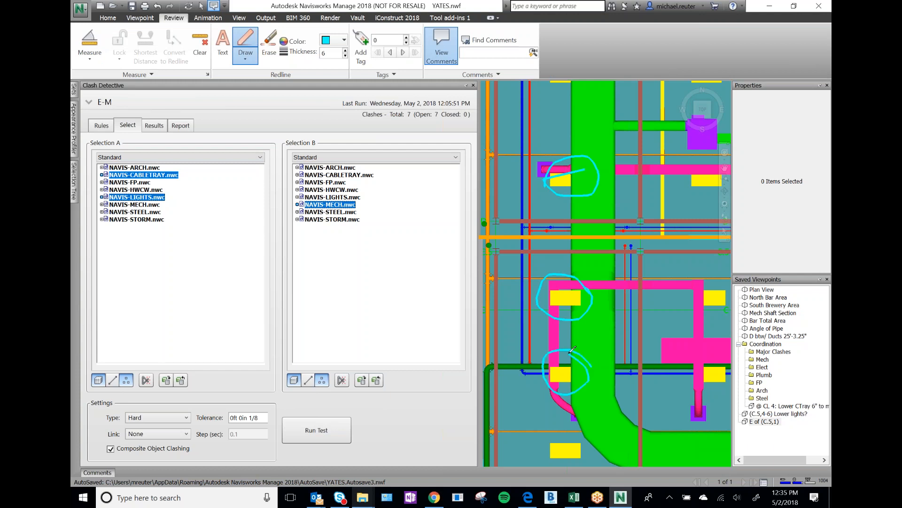
Extend the "E of (C.5,1)" viewpoint's name to "E of (C.5,1) Lower lights to miss duct?"
click(784, 422)
click(784, 422)
text(Lower )
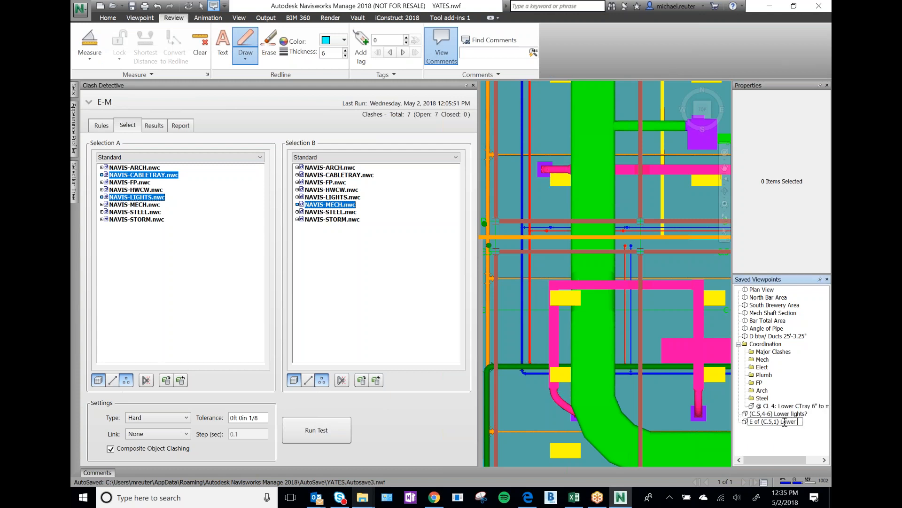
text(lights to miss duct)
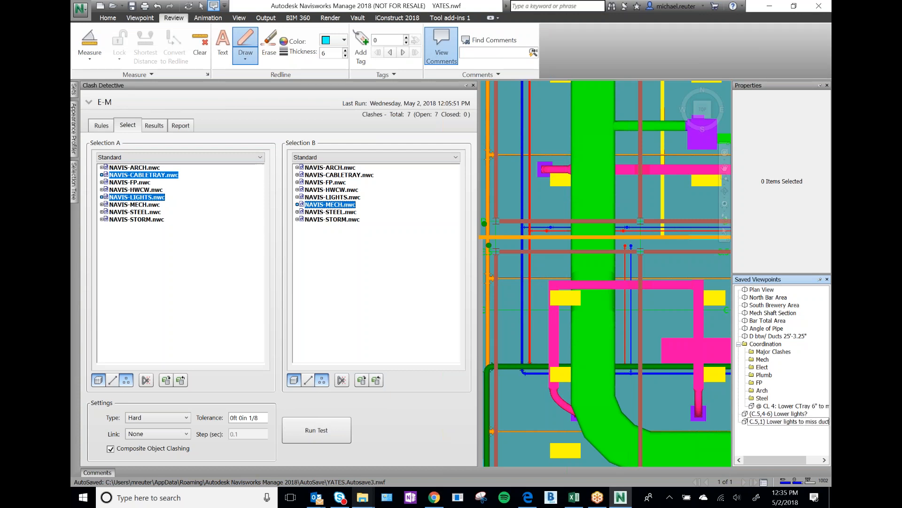
key(Return)
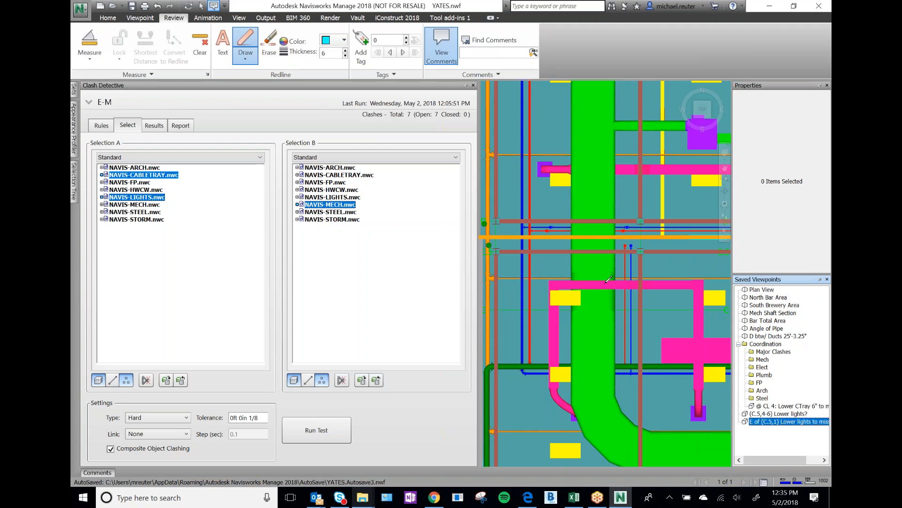
Insert "/move" after "Lower" in the viewpoint's name, making it "E of (C.5,1) Lower/move lights to miss duct?"
click(802, 424)
click(788, 423)
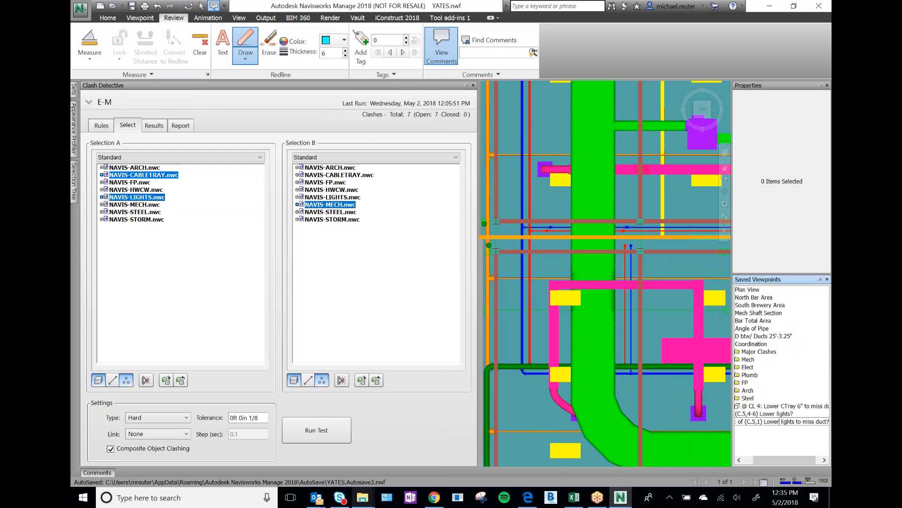
text(/)
text(move)
key(Return)
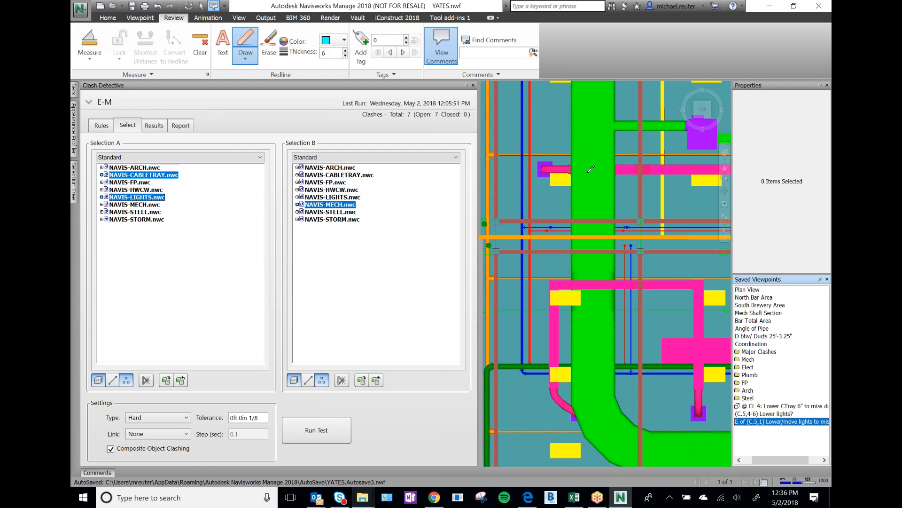
Recall the "E of (C.5,1)" viewpoint and add the red redline text "Move?" above its northernmost circled clash
click(766, 414)
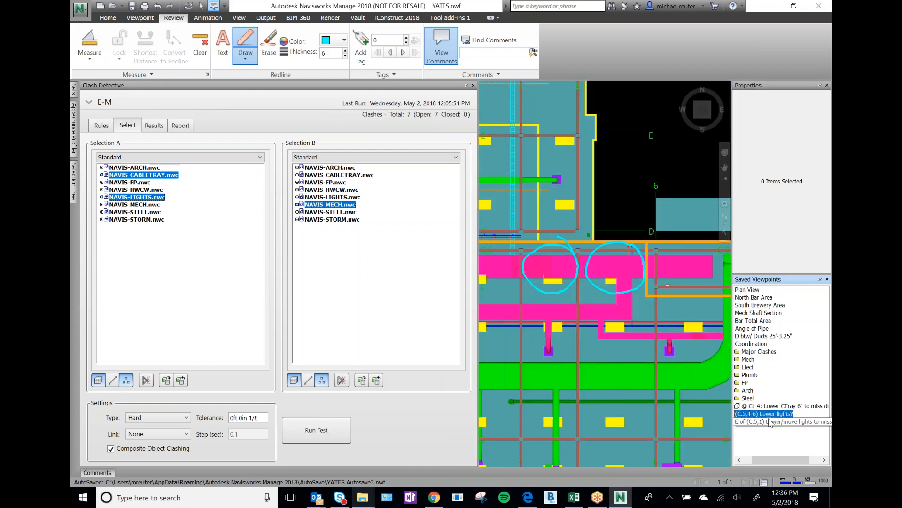
click(766, 422)
click(223, 47)
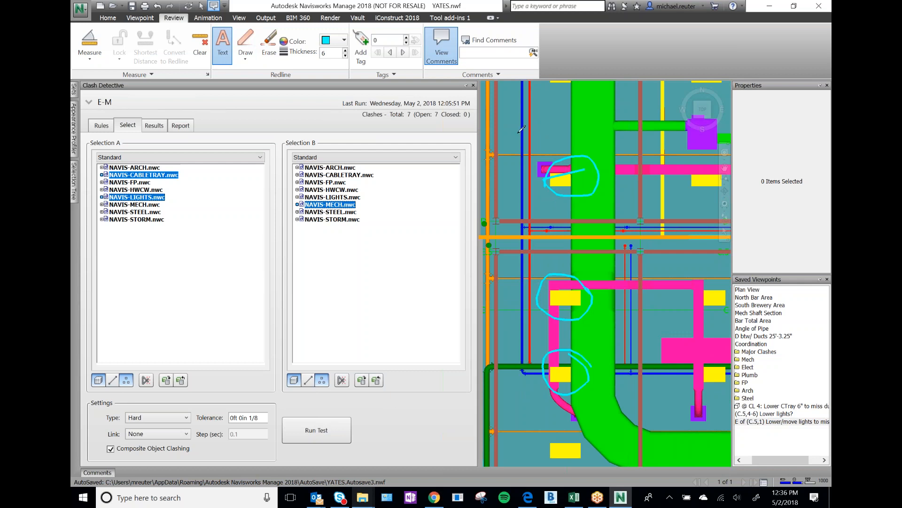
click(344, 39)
click(259, 77)
click(542, 143)
text(Move?)
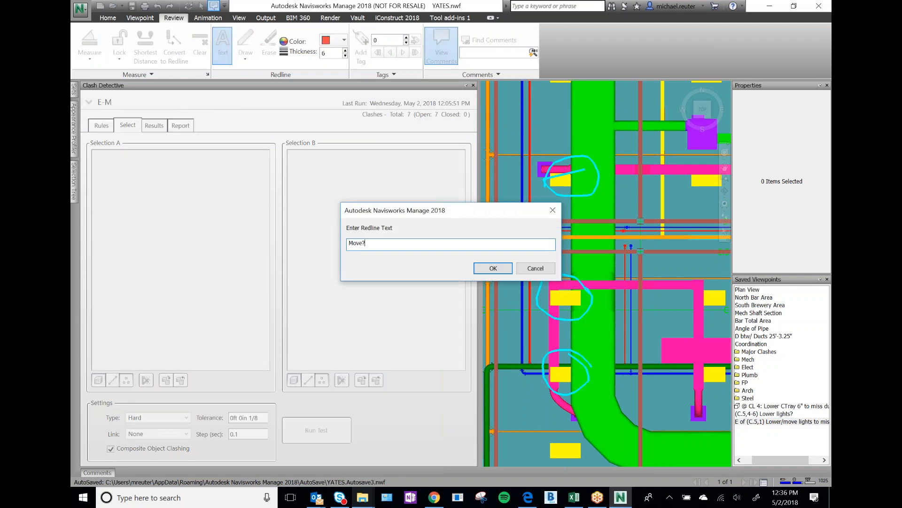
key(Return)
Draw a red redline leading from the "Move?" note to the clashing light below it
click(245, 47)
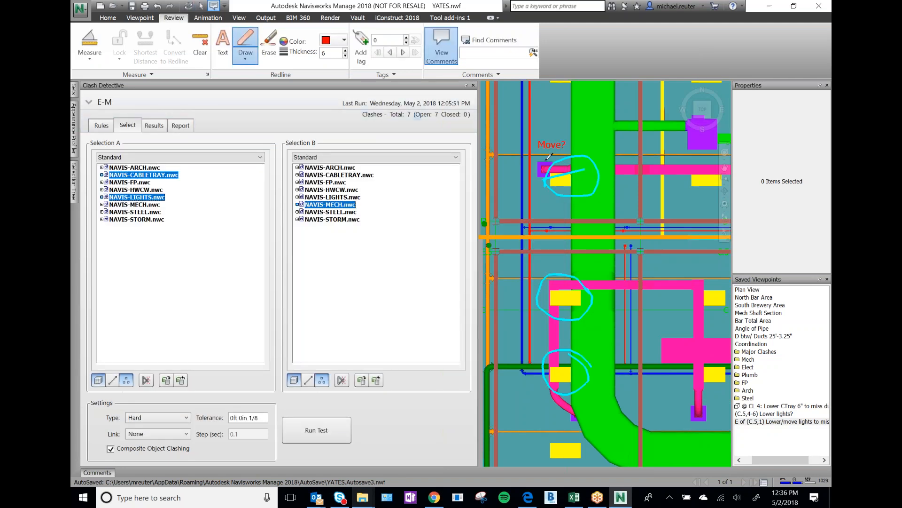
mouse_move(551, 150)
mouse_down()
mouse_move(567, 184)
mouse_move(561, 177)
mouse_up()
mouse_move(642, 150)
Select the "RAir/Lights" clash group, frame its clashes and show the area without clash highlighting
click(154, 125)
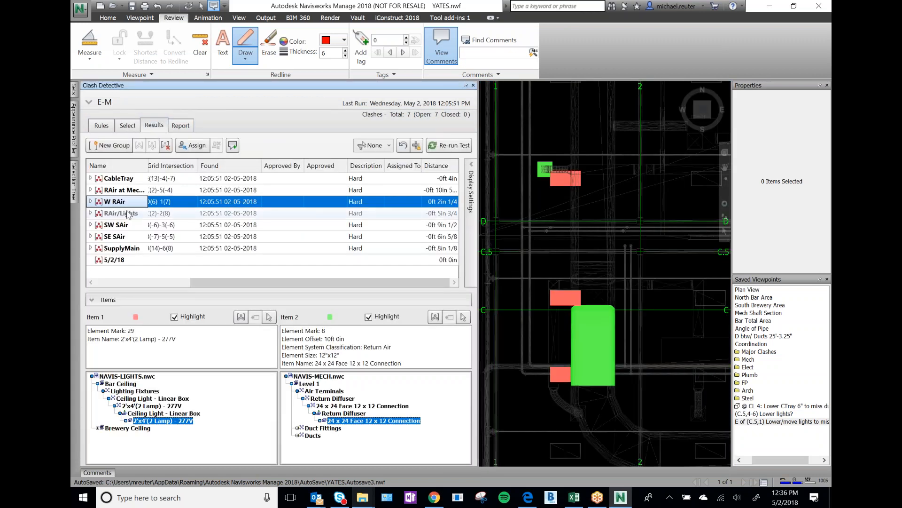
click(131, 213)
scroll(498, 250, down, 5)
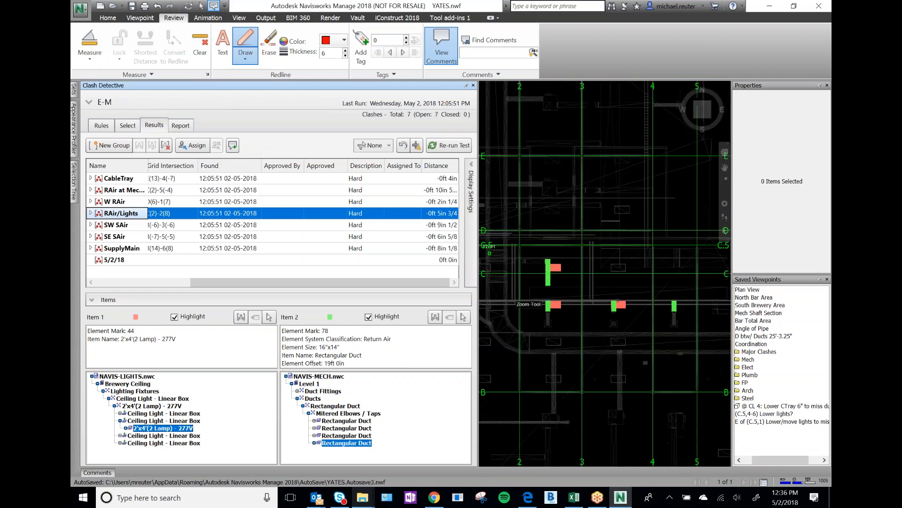
scroll(599, 284, up, 5)
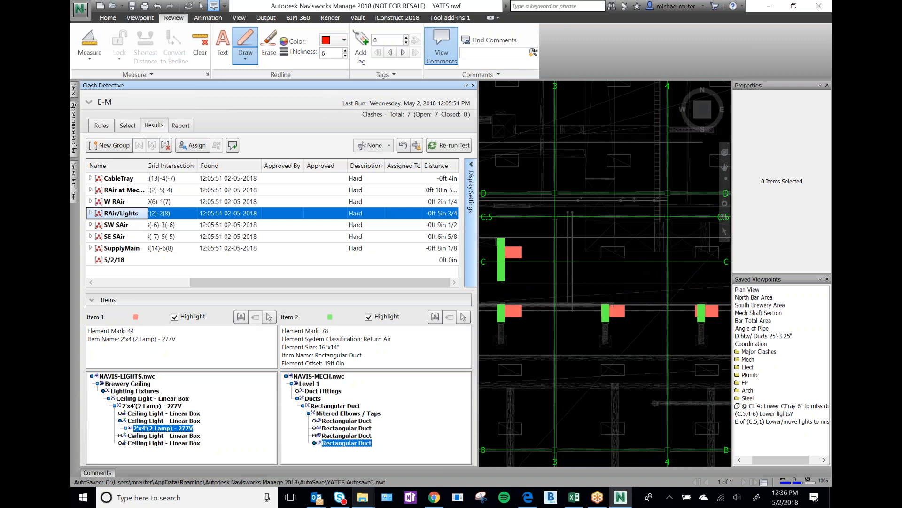
click(128, 125)
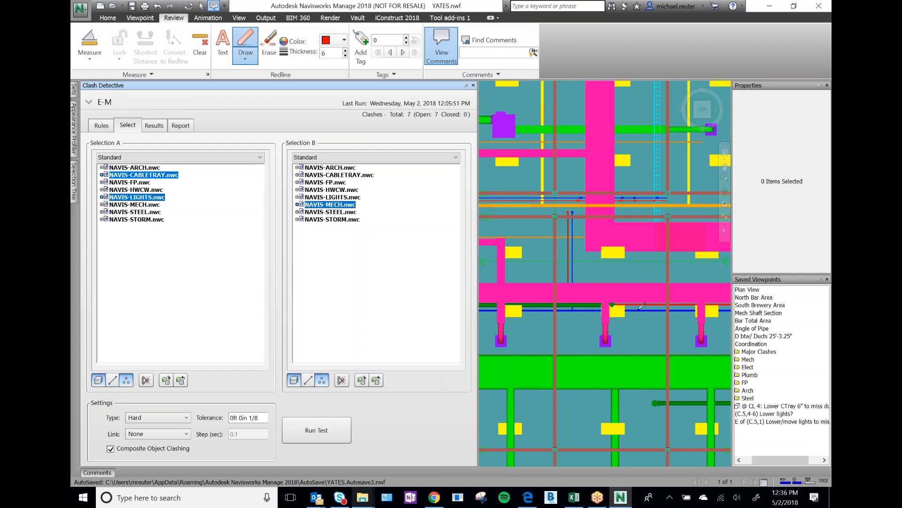
Circle the light and duct branch clash between grids 3 and 4 with a cyan redline
mouse_move(597, 281)
mouse_down()
mouse_move(585, 290)
mouse_move(598, 335)
mouse_move(621, 282)
mouse_move(596, 278)
mouse_move(653, 349)
mouse_up()
click(269, 47)
click(344, 41)
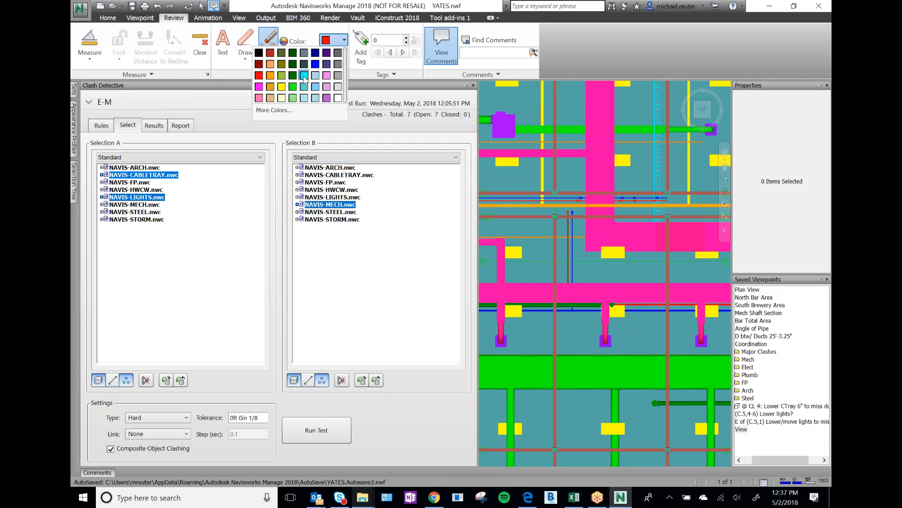
click(304, 77)
click(244, 39)
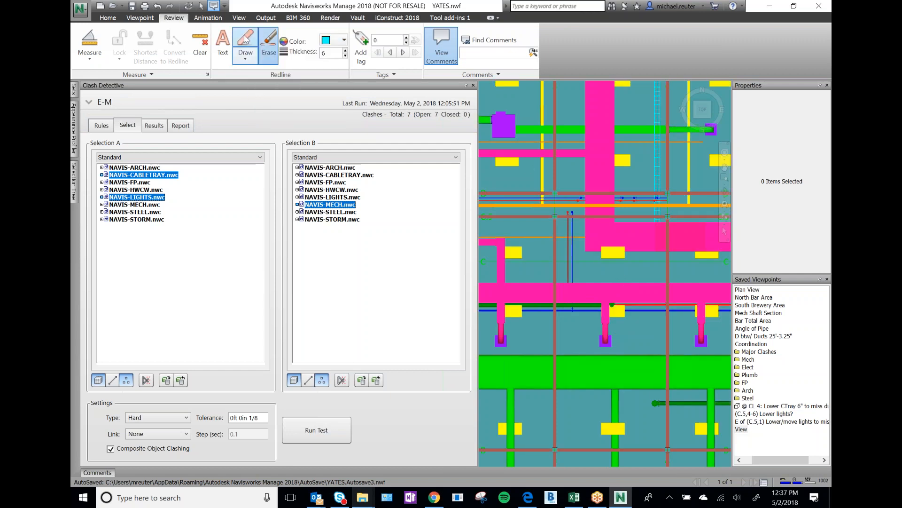
mouse_move(639, 288)
mouse_down()
mouse_move(594, 272)
mouse_move(598, 337)
mouse_move(652, 298)
mouse_move(619, 277)
mouse_up()
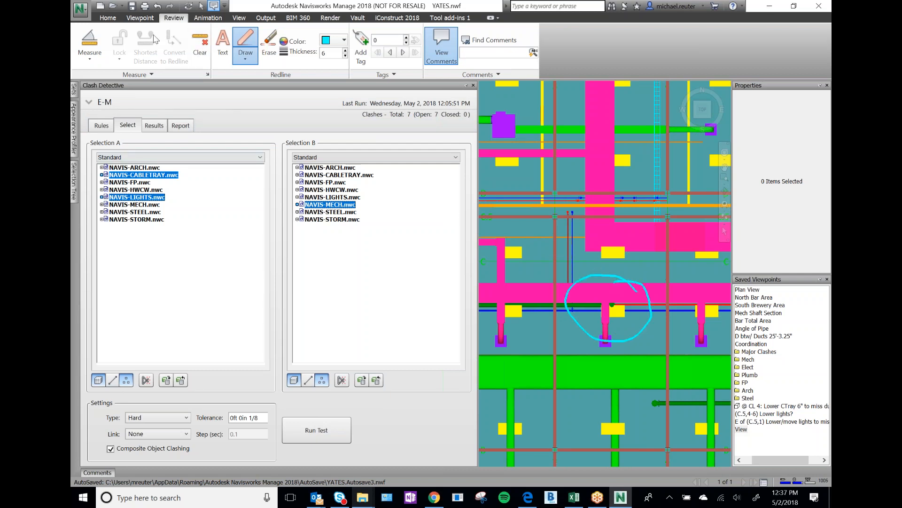
Add the cyan redline text "Possible RFI?" above the circled light and duct branch clash
click(226, 40)
click(585, 264)
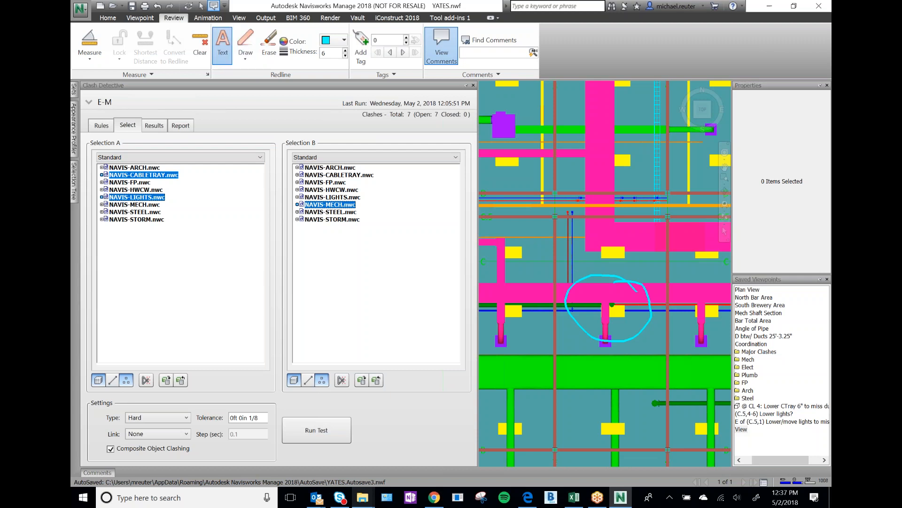
text(Possib)
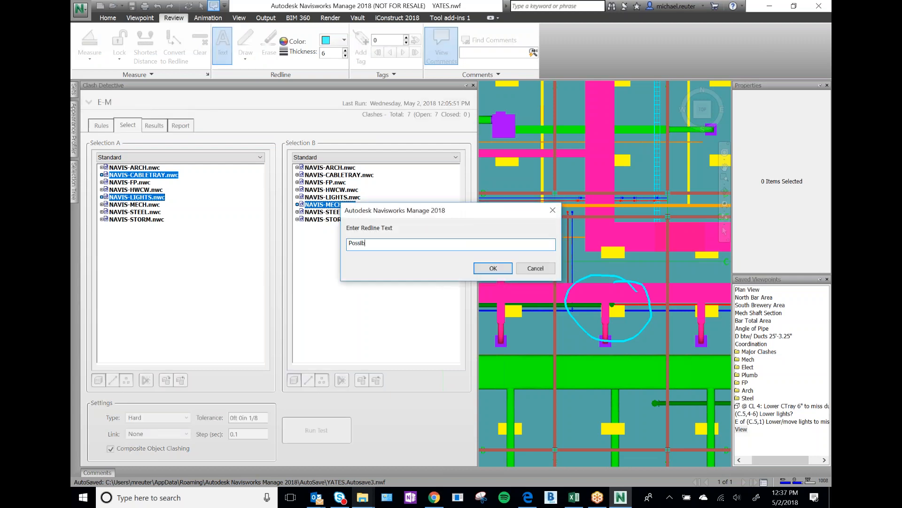
text(le RFI?)
key(Return)
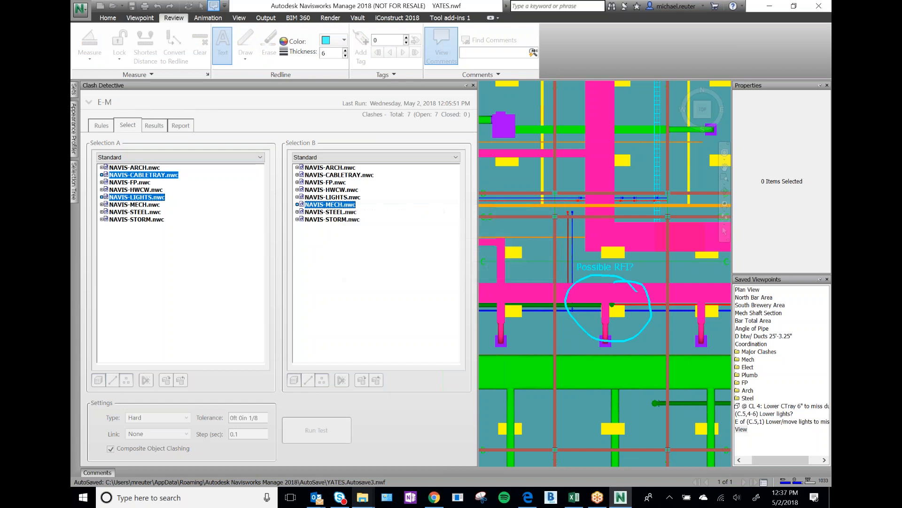
Rename the new saved viewpoint of the circled clash to "(C,3) Light/Storm/RAir/HWCW"
click(742, 430)
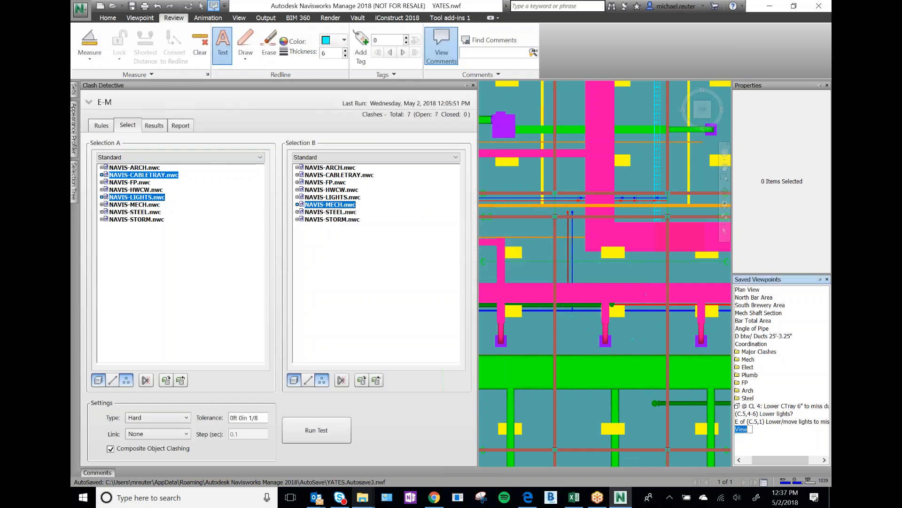
text((C)
click(566, 253)
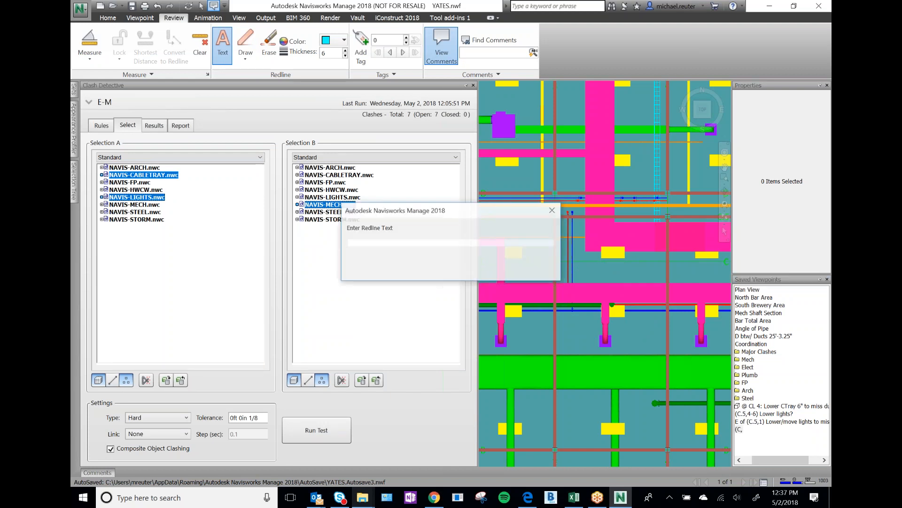
click(535, 268)
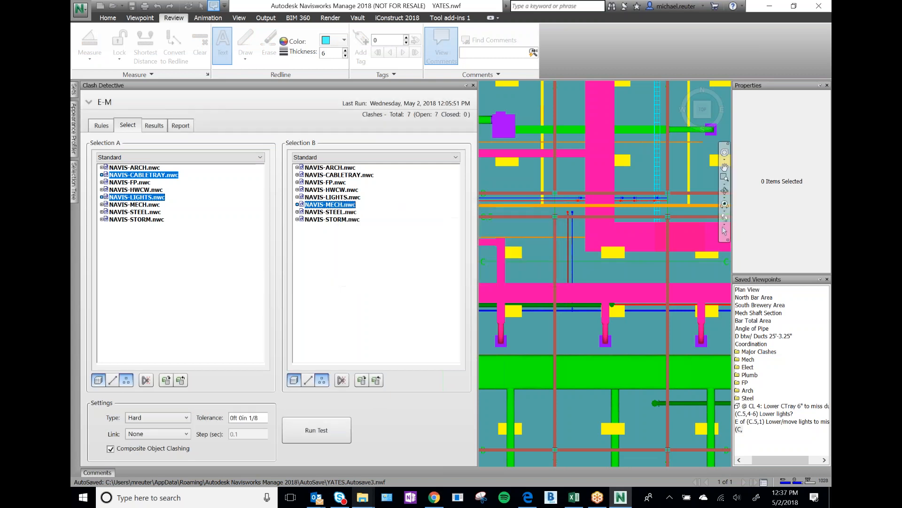
click(738, 429)
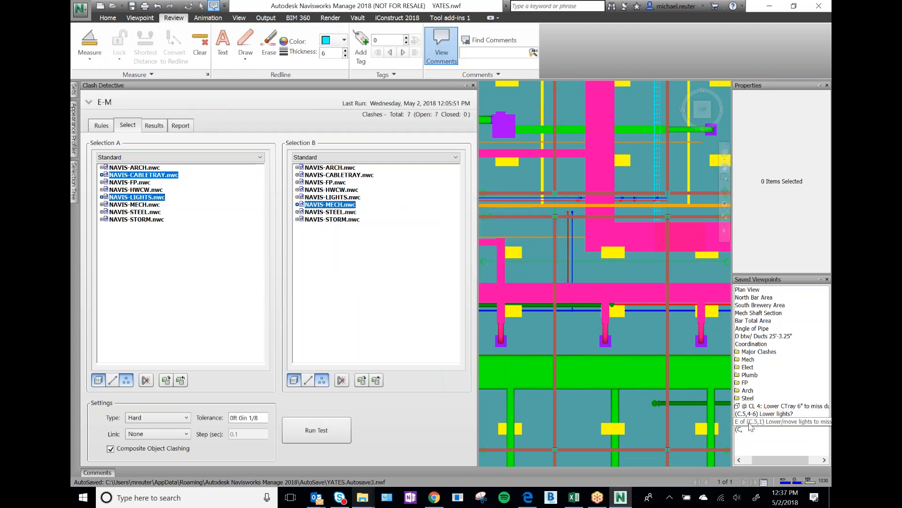
scroll(616, 342, up, 5)
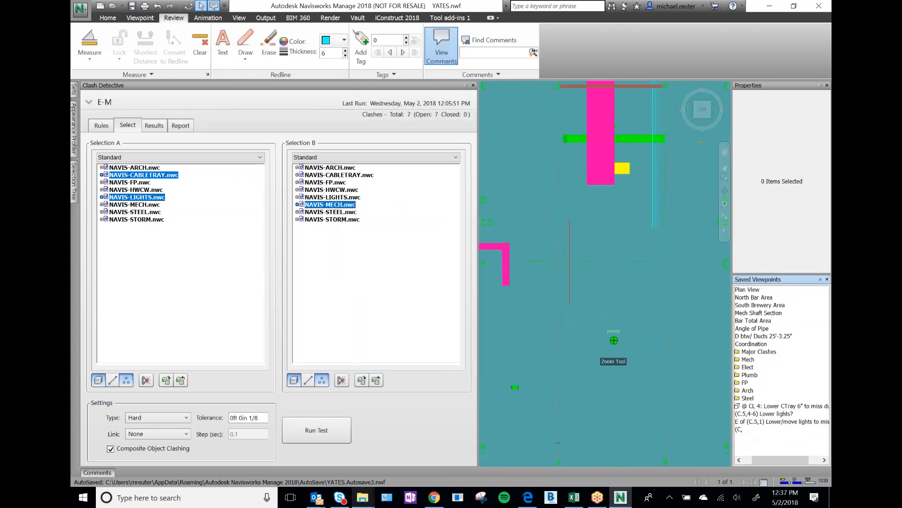
click(738, 429)
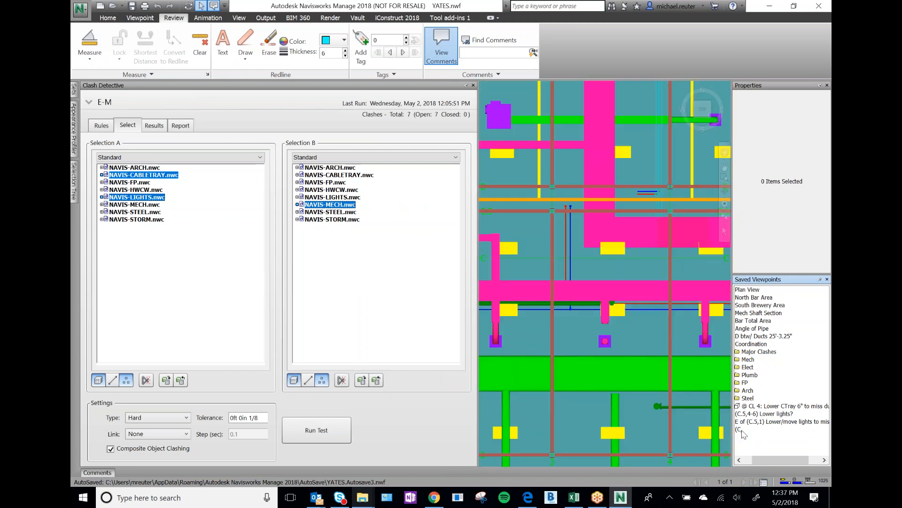
click(747, 429)
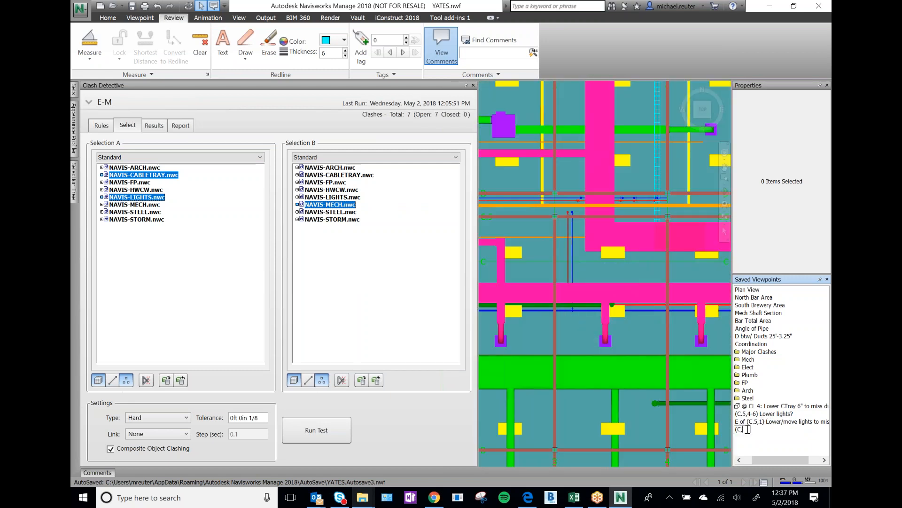
text(3) Light/Storm/RAir/HWCW)
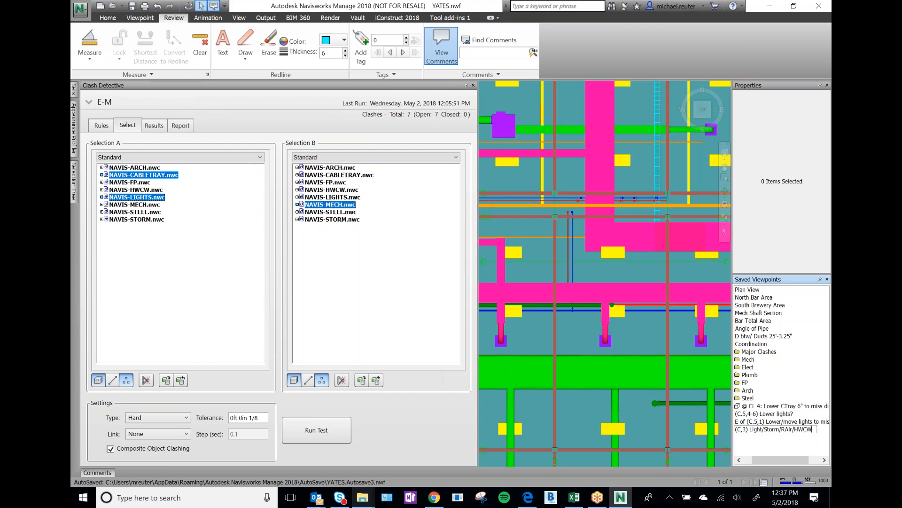
key(Return)
drag(762, 460, 753, 460)
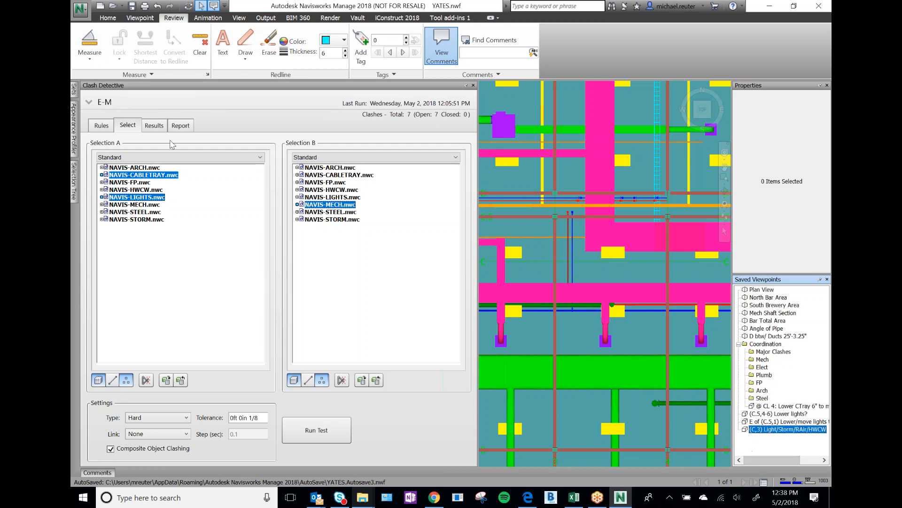
Recall the "(C,3) Light/Storm/RAir/HWCW" viewpoint and save a wider view of the area as "near (C,3) Lower lights?"
click(784, 429)
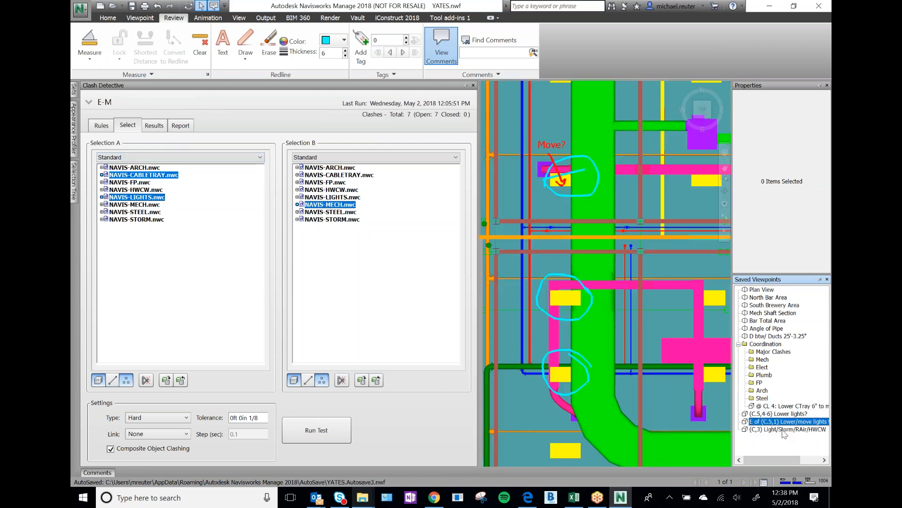
scroll(565, 312, down, 2)
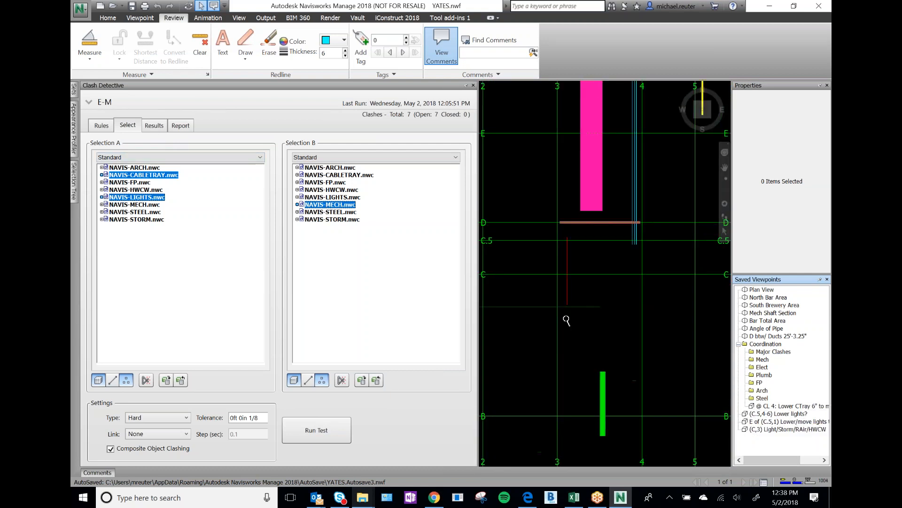
scroll(527, 321, down, 1)
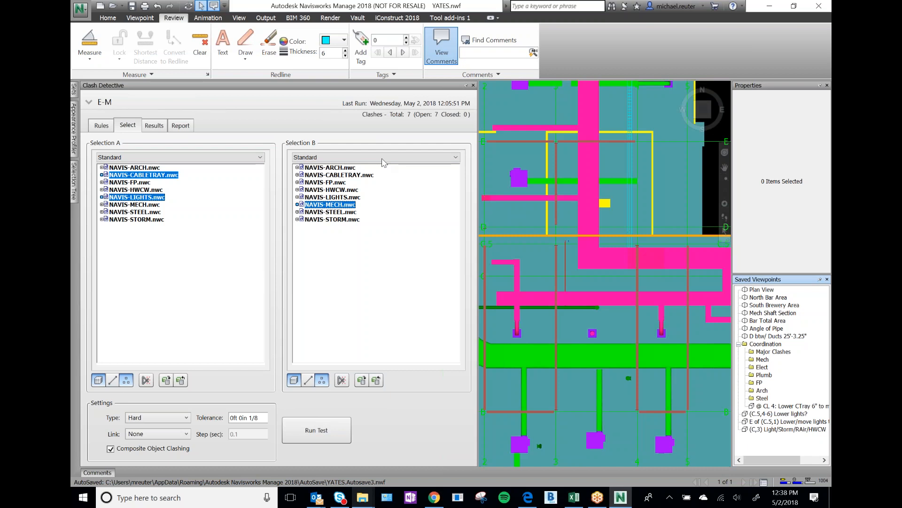
click(140, 18)
click(111, 38)
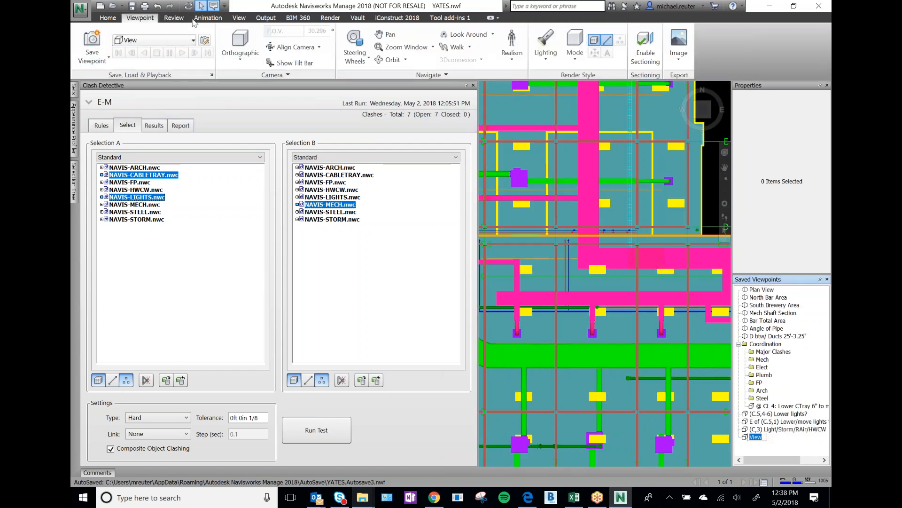
text(()
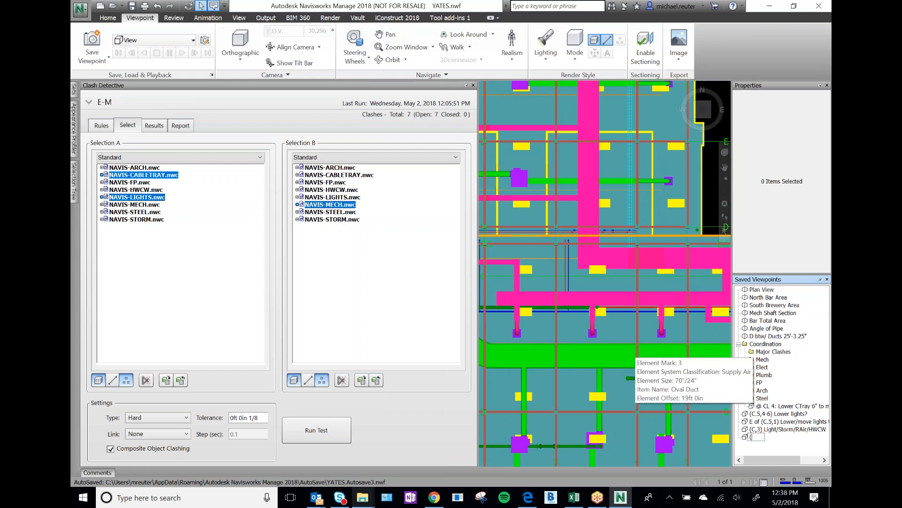
text(C,3) Low)
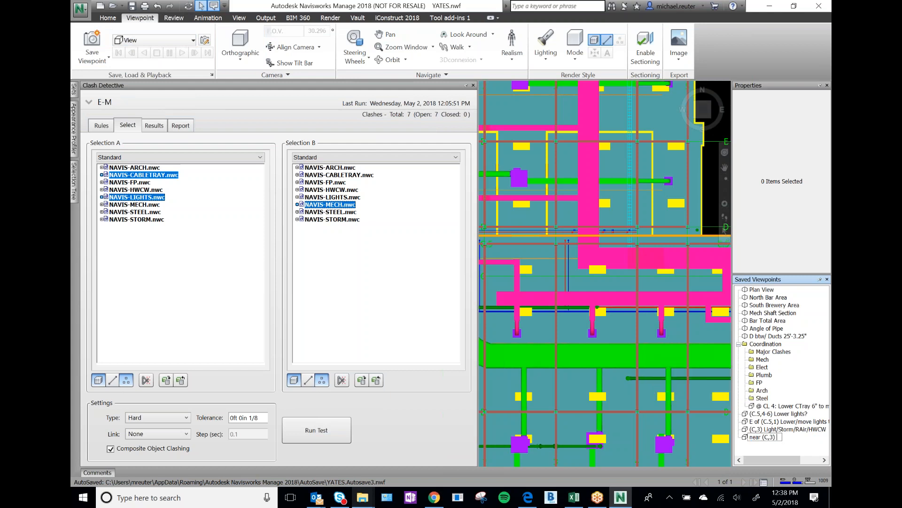
text(er lights?)
key(Return)
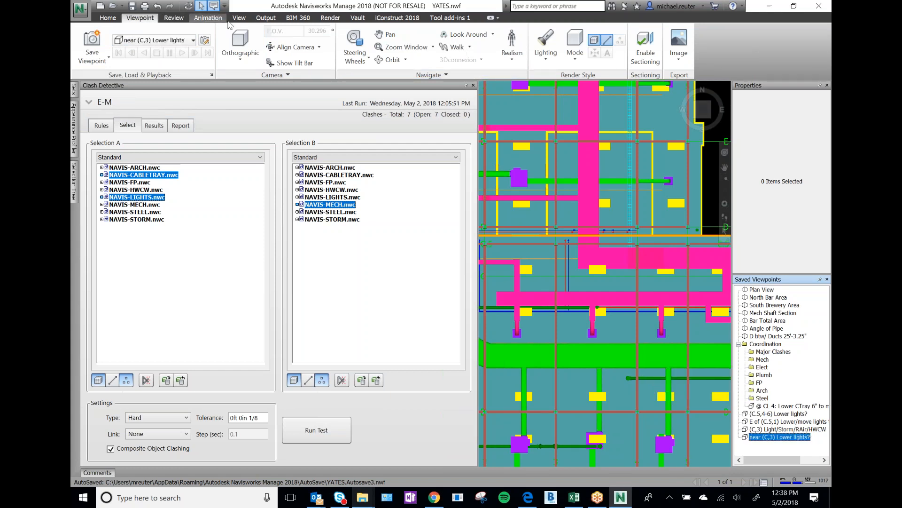
Circle the row of three lights along the return duct and the two clashing lights north of it with cyan redlines
click(174, 18)
click(245, 47)
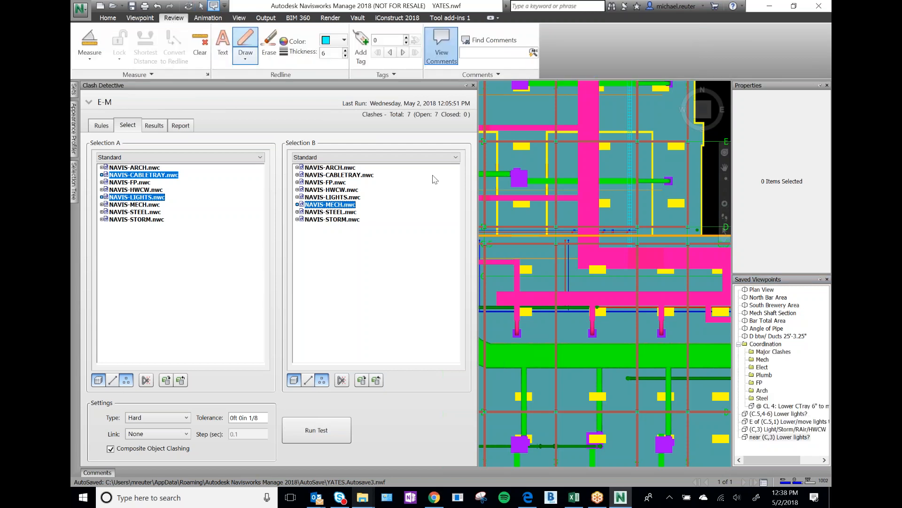
mouse_move(694, 293)
mouse_down()
mouse_move(606, 283)
mouse_move(540, 327)
mouse_move(703, 329)
mouse_move(686, 297)
mouse_up()
mouse_move(594, 248)
mouse_down()
mouse_move(592, 284)
mouse_move(593, 250)
mouse_up()
mouse_move(513, 254)
mouse_down()
mouse_move(542, 265)
mouse_move(530, 257)
mouse_up()
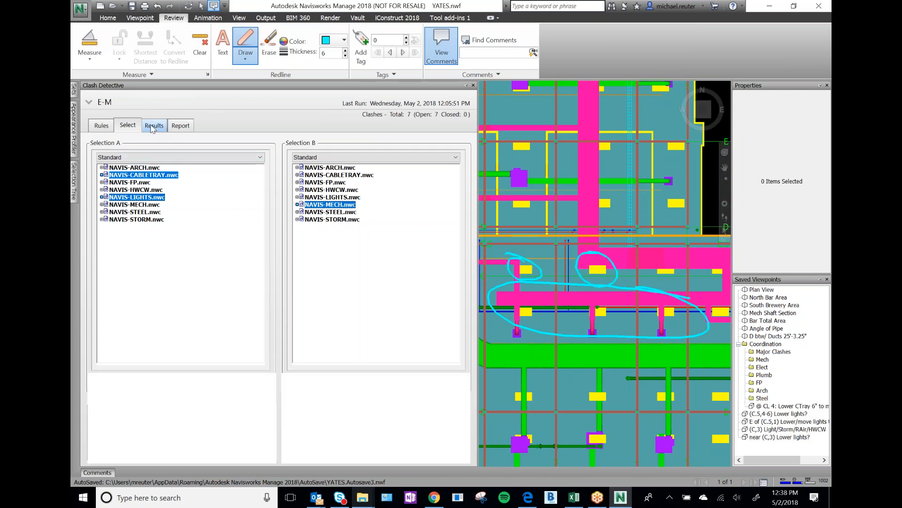
Select the "SW SAir" clash group in the results and save its view as "near (B,2) Raise ductwork?"
click(154, 125)
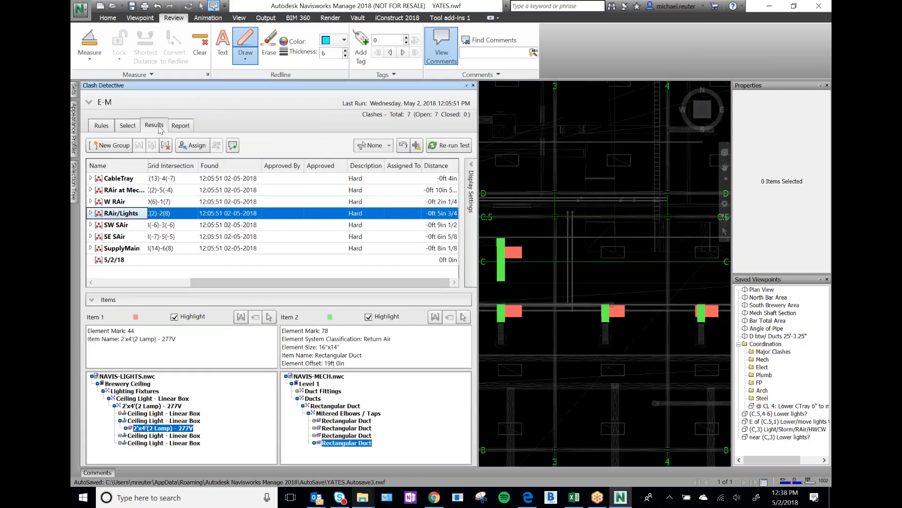
click(120, 225)
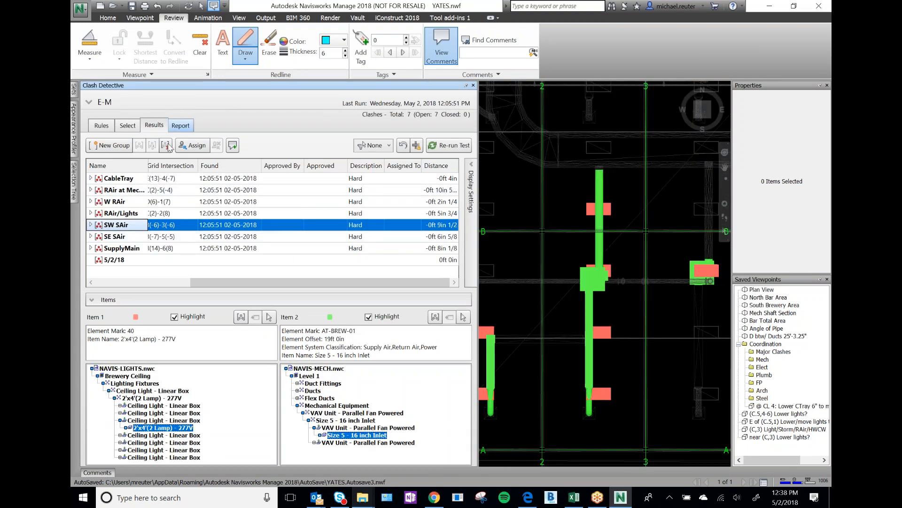
click(152, 20)
click(93, 47)
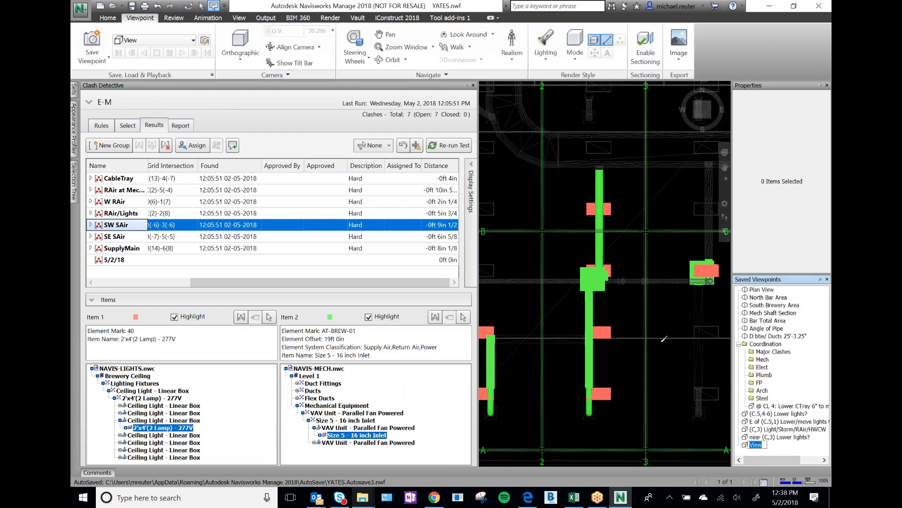
text(()
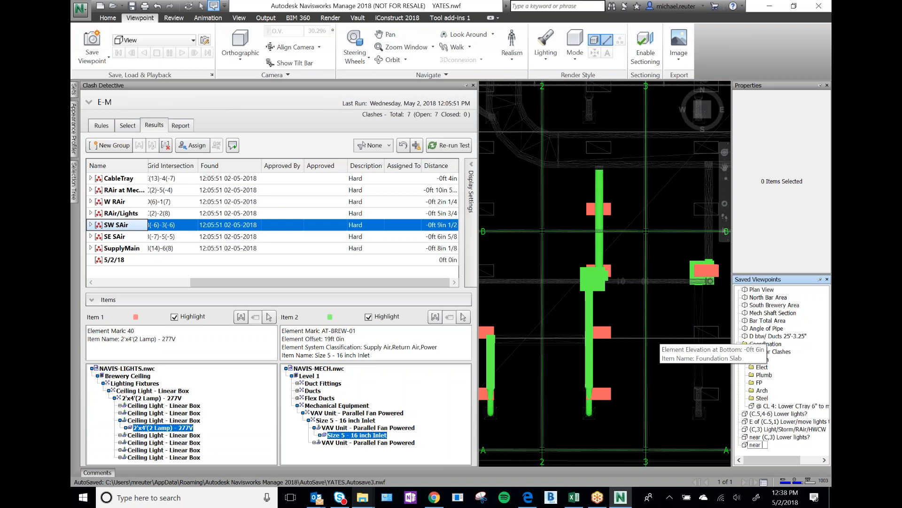
text(B,2) Lower L)
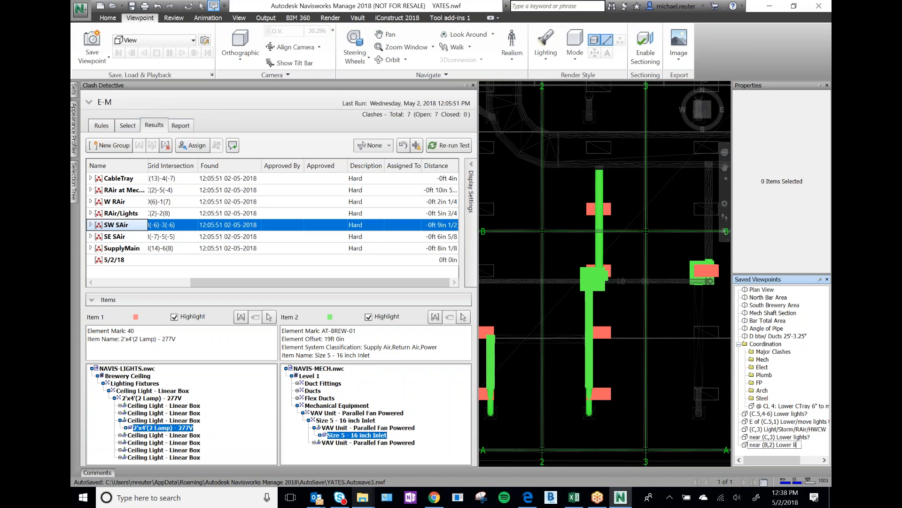
key(BackSpace)
key(BackSpace)
key(BackSpace)
key(BackSpace)
key(BackSpace)
key(BackSpace)
key(BackSpace)
text(Raise ductw)
key(Return)
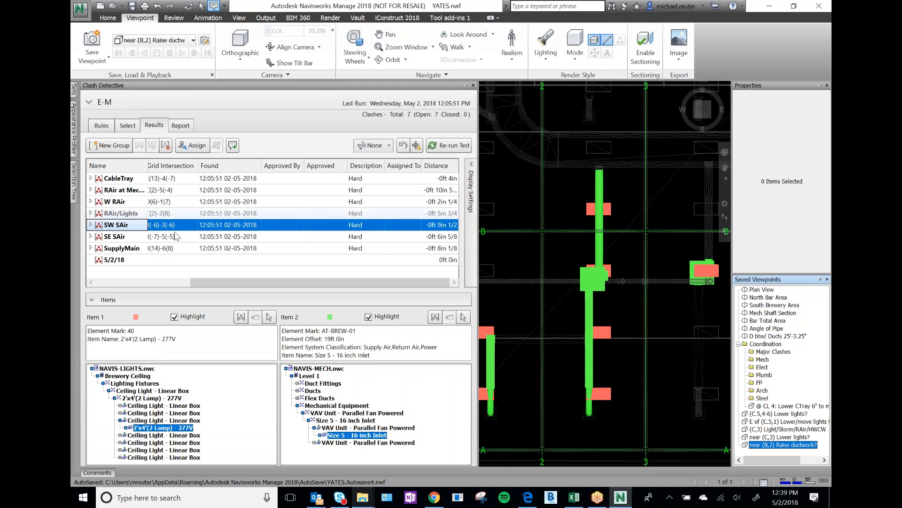
Circle the supply duct run between grids 2 and 3 and the clashes on either side of it with cyan redlines
click(174, 17)
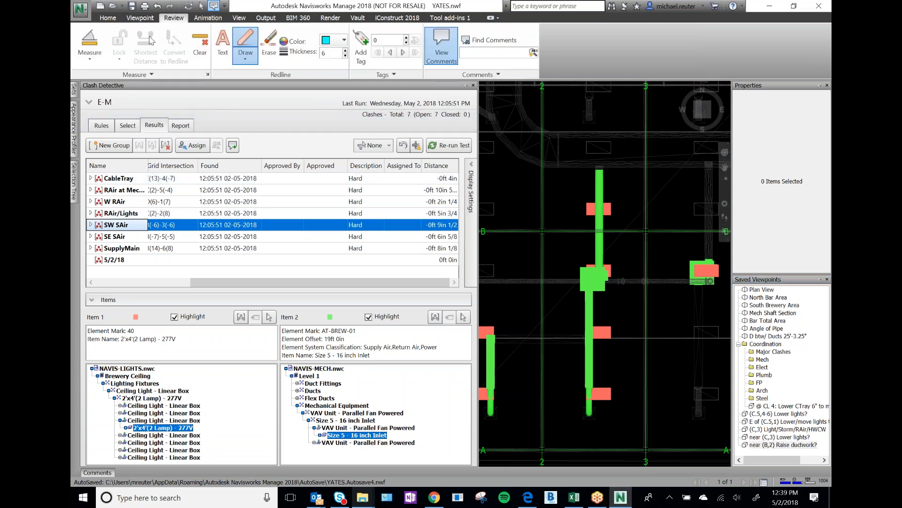
click(246, 47)
mouse_move(640, 232)
mouse_down()
mouse_move(545, 207)
mouse_move(591, 440)
mouse_move(605, 214)
mouse_up()
mouse_move(705, 249)
mouse_down()
mouse_move(681, 261)
mouse_move(706, 251)
mouse_move(681, 242)
mouse_up()
mouse_move(509, 316)
mouse_down()
mouse_move(519, 384)
mouse_move(489, 416)
mouse_up()
drag(509, 316, 499, 292)
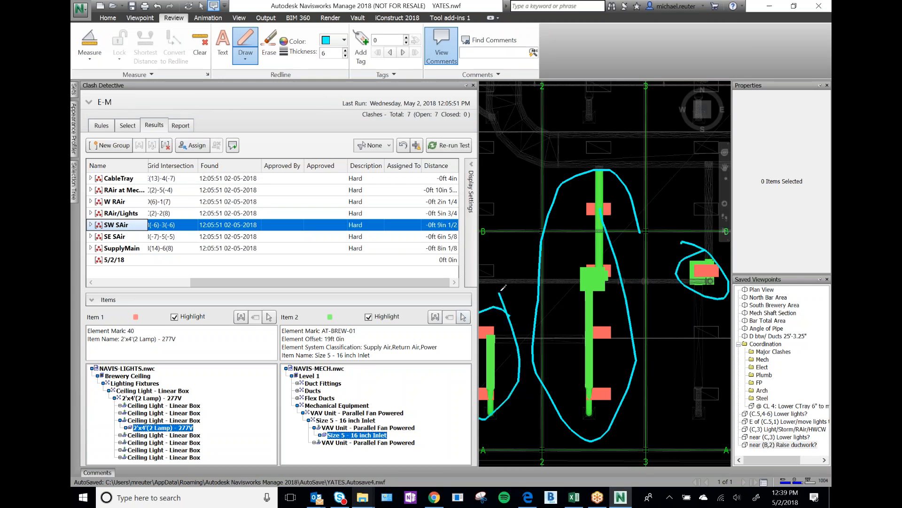
View the circled SW SAir clashes without highlighting, return to the results and recall the "near (B,2) Raise ductwork?" viewpoint
click(126, 125)
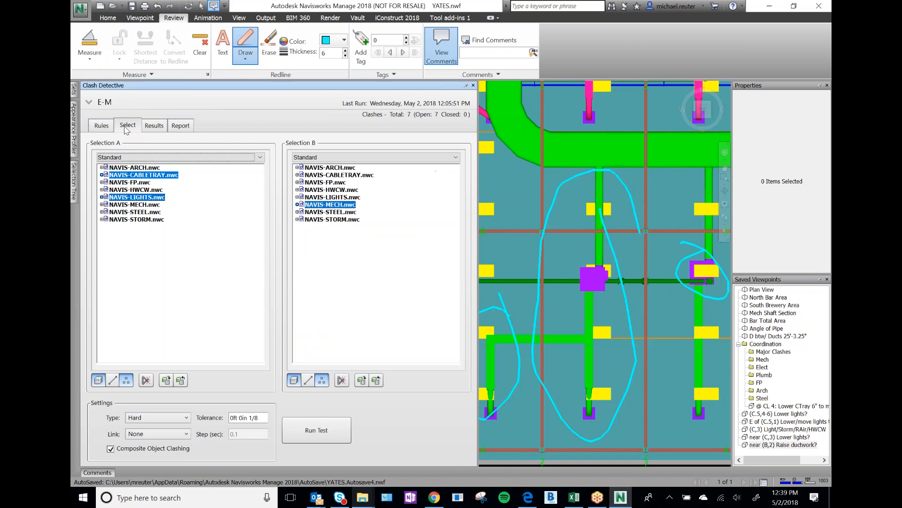
click(154, 126)
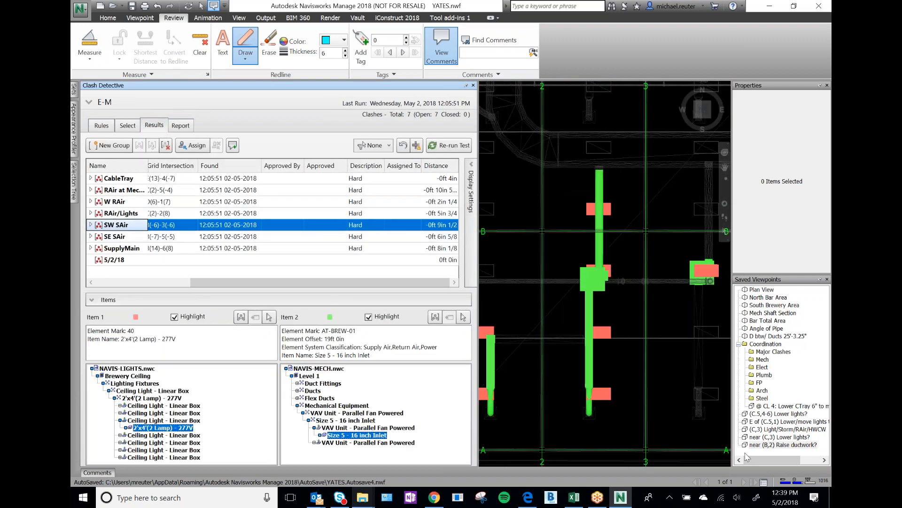
click(783, 445)
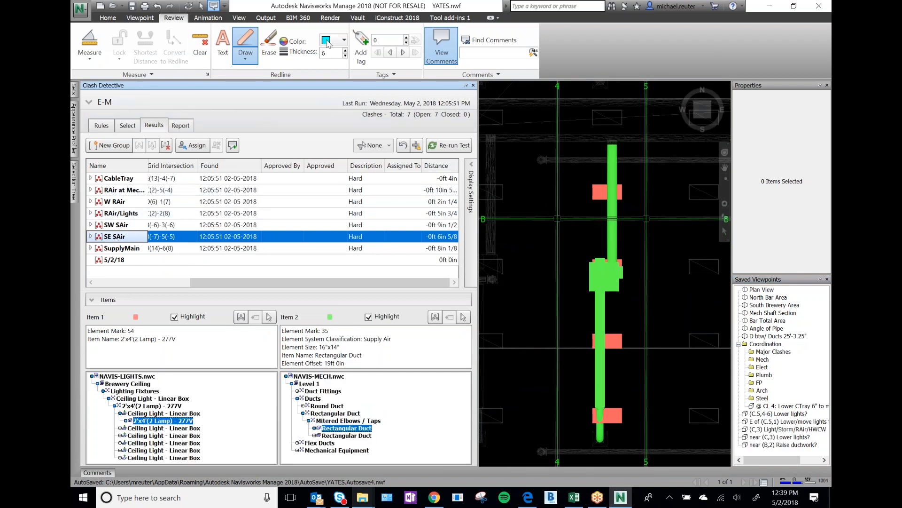
Save the view of the "SE SAir" clash group as a viewpoint named "(B,4) Raise ductwork?"
click(140, 17)
click(92, 47)
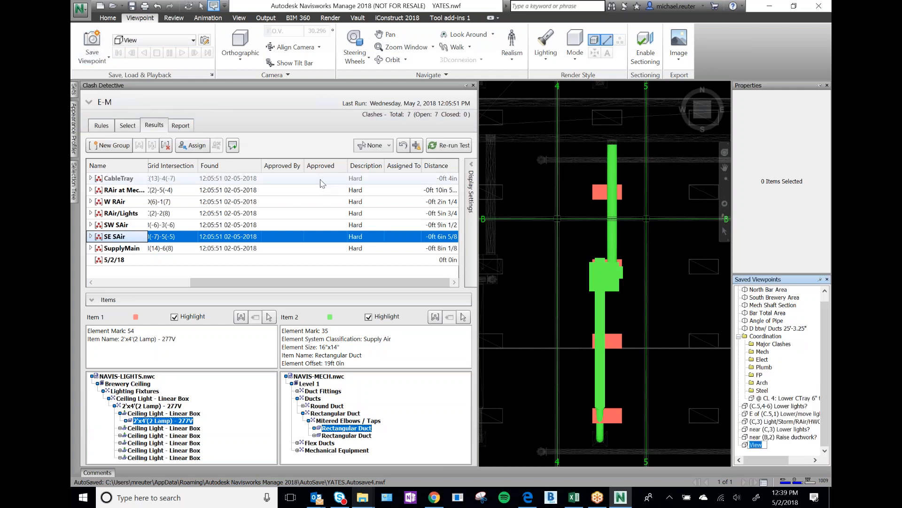
text(()
text(ear)
text() Ra)
text(ise ductwork)
text(?)
key(Return)
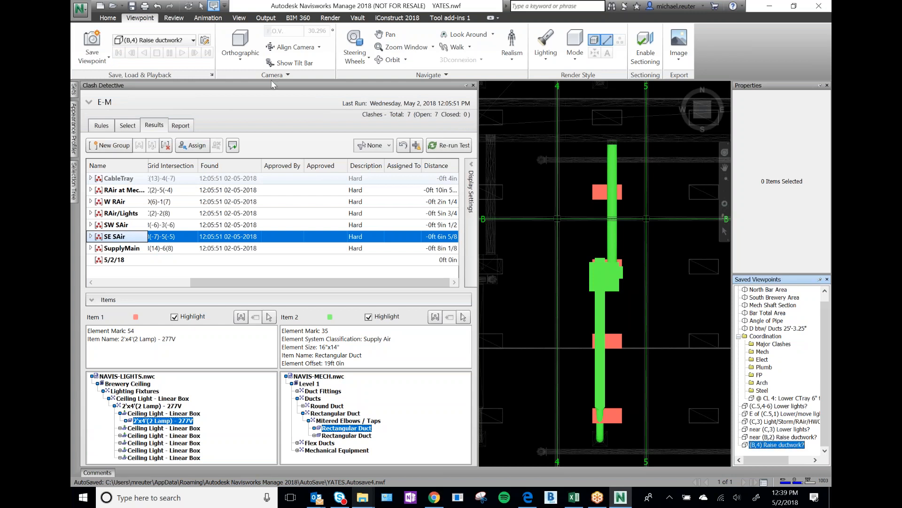
Circle the SE SAir supply duct run and its light clashes between grids 4 and 5 with a cyan redline
click(183, 20)
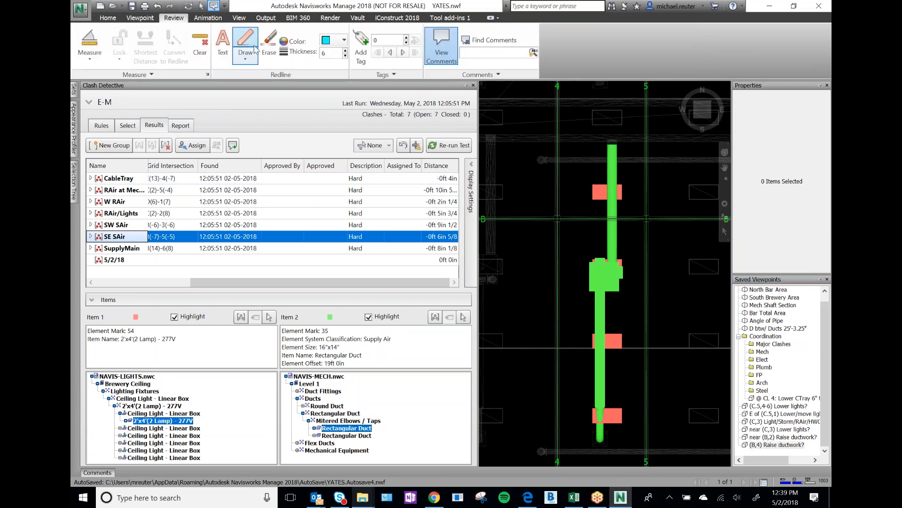
mouse_move(648, 200)
mouse_down()
mouse_move(592, 166)
mouse_move(637, 411)
mouse_move(631, 182)
mouse_up()
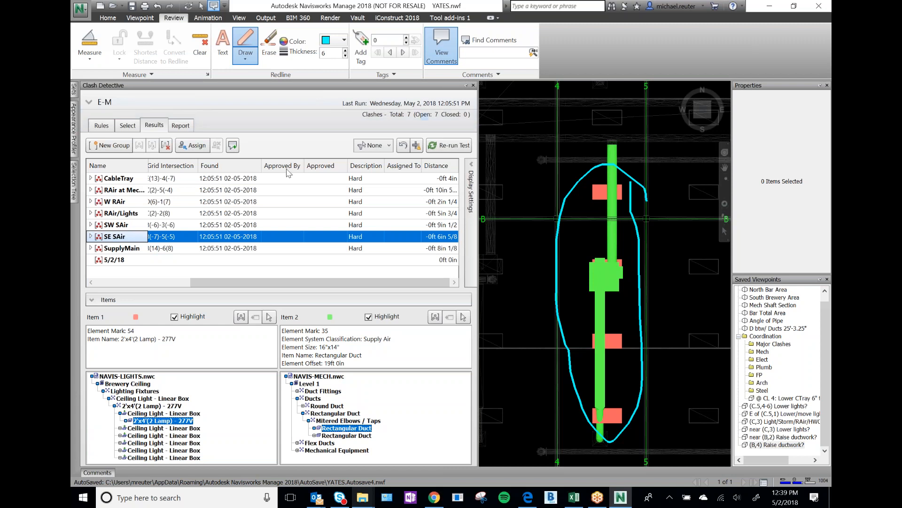
Save a view of the "SupplyMain" clash group and circle its supply duct run between grids 2 and 7 in cyan
click(124, 248)
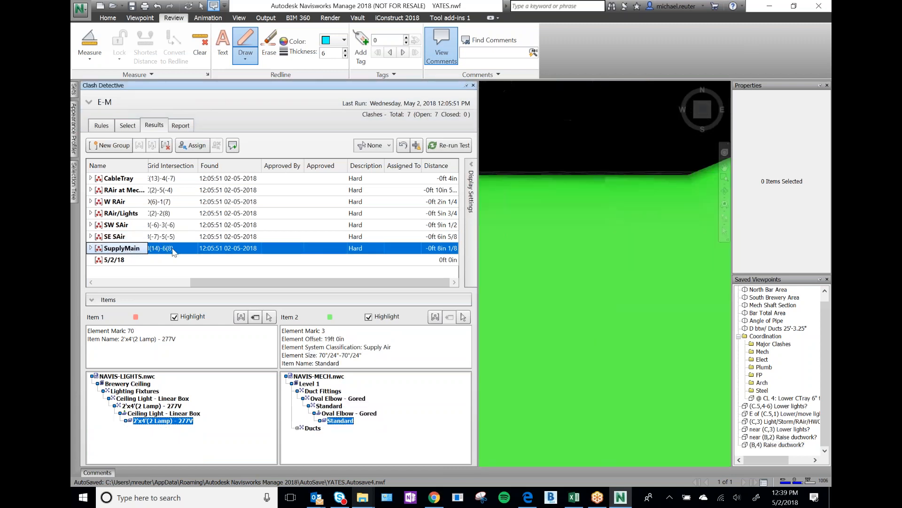
scroll(588, 219, down, 3)
scroll(580, 234, down, 8)
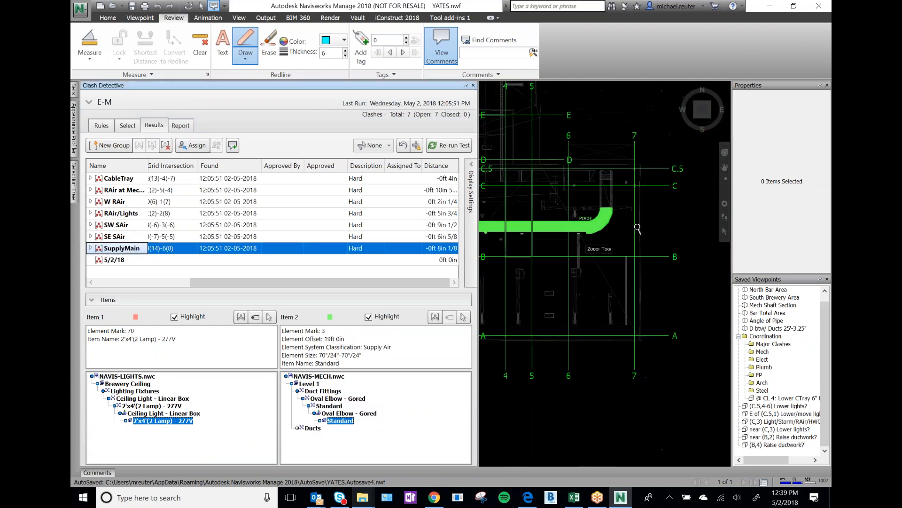
scroll(486, 218, up, 3)
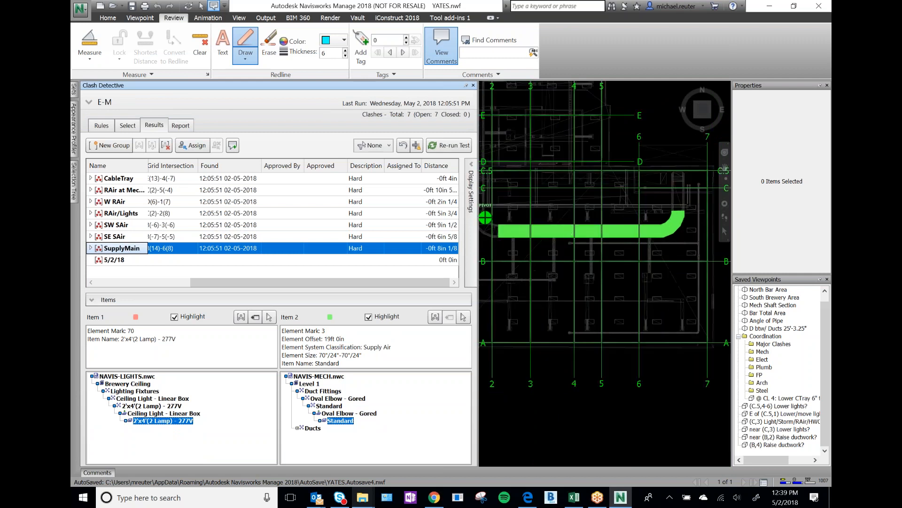
click(140, 17)
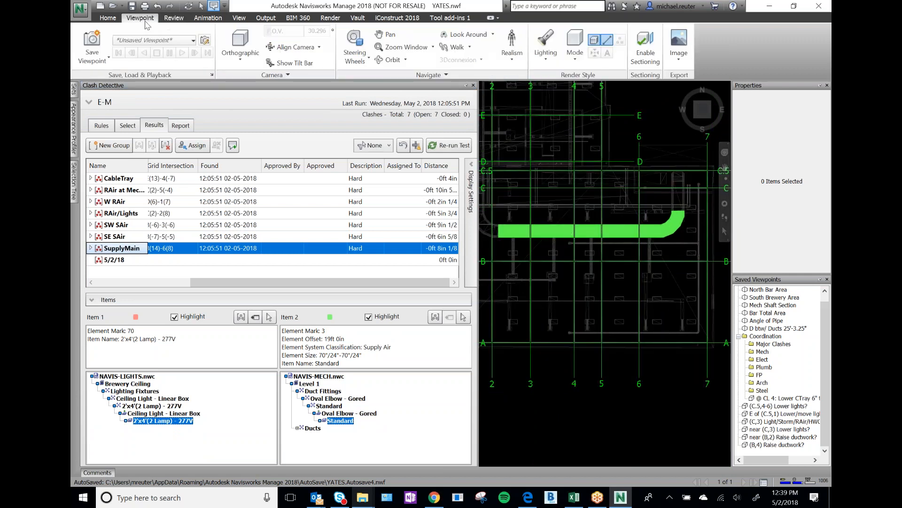
click(92, 43)
key(Return)
mouse_move(697, 219)
mouse_down()
mouse_move(609, 202)
mouse_move(499, 230)
mouse_move(692, 238)
mouse_move(699, 229)
mouse_up()
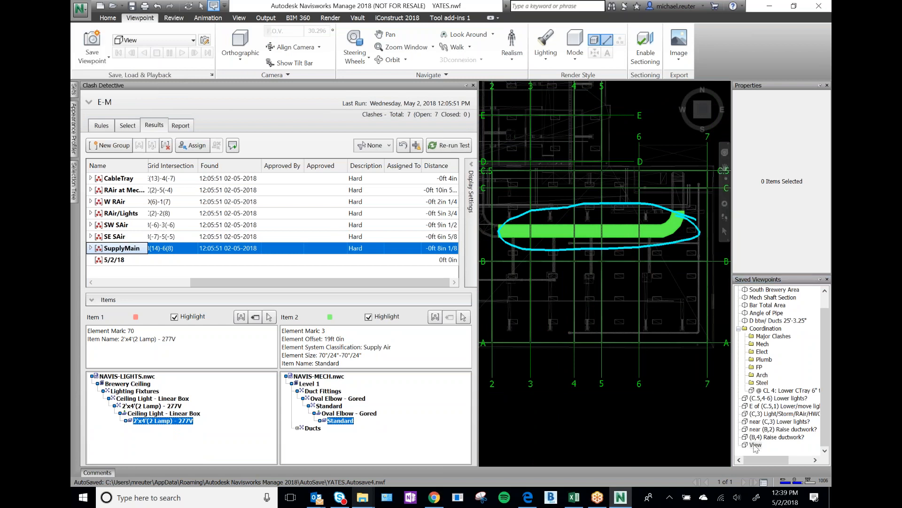
Rename the new SupplyMain viewpoint as "S of (C,2-6) Lower lights?"
click(756, 444)
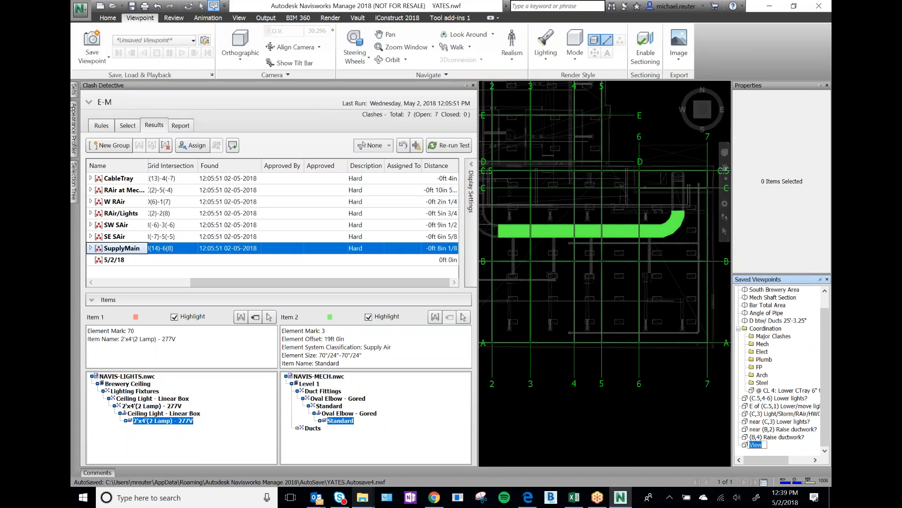
text(()
text(S of (C)
text(,2-6)
text() Lower lights?)
key(Return)
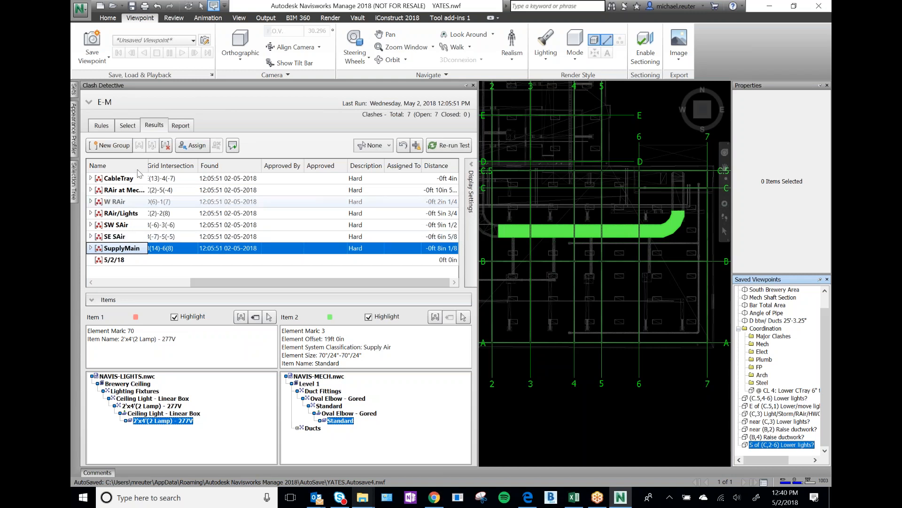
Leave the clash results and recall the "S of (C,2-6) Lower lights?" viewpoint without clash highlighting
click(127, 125)
click(780, 436)
click(789, 444)
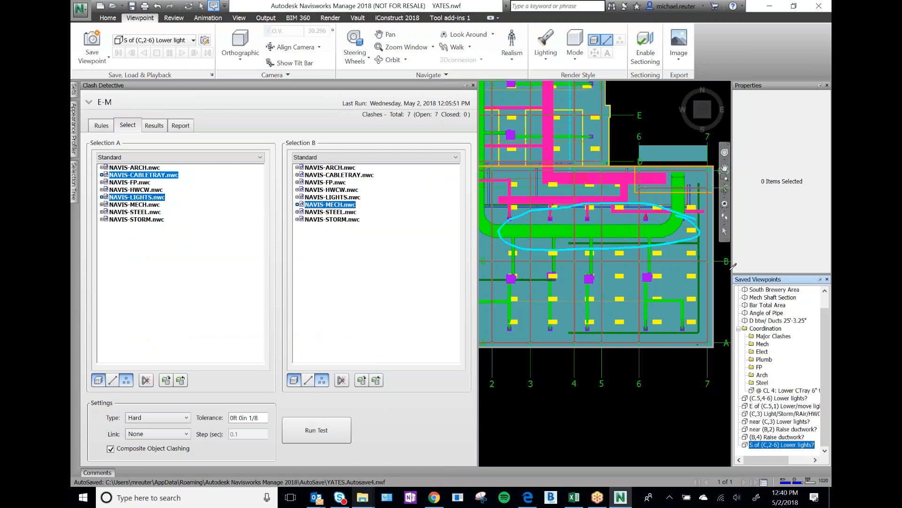
Hide Clash Detective and widen the Saved Viewpoints list so the full viewpoint names fit
click(473, 85)
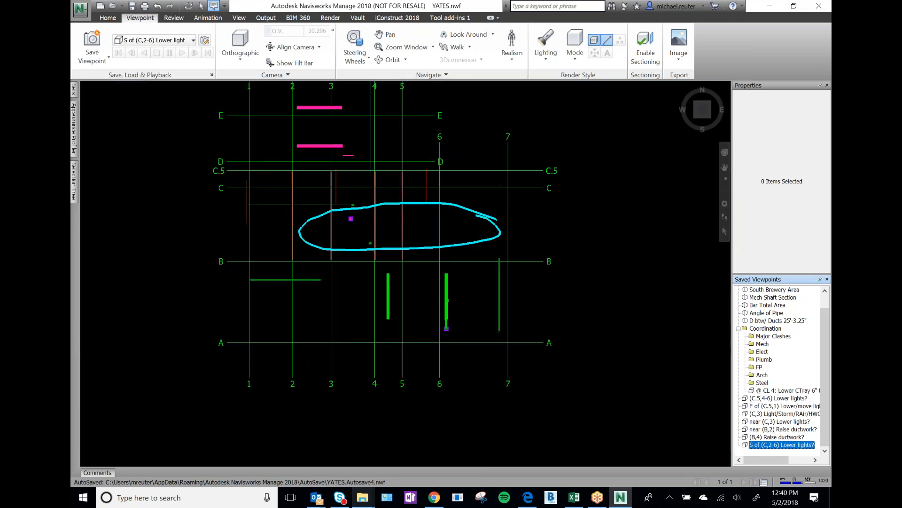
drag(714, 272, 684, 273)
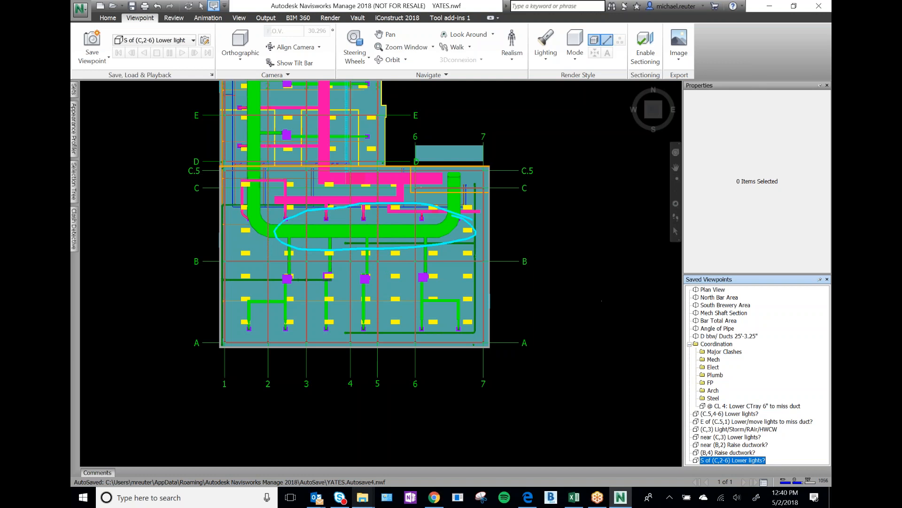
Review the redlined light clashes in the "(C.5,4-6) Lower lights?" saved viewpoint
click(735, 417)
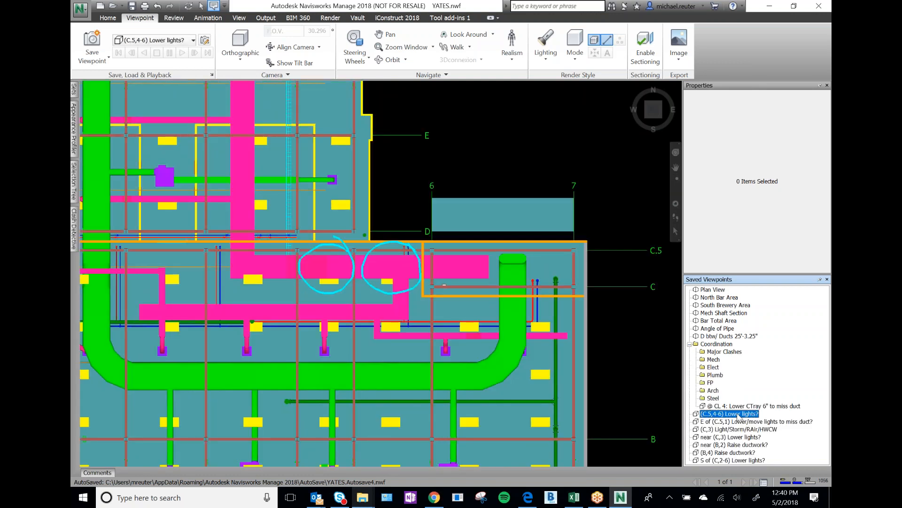
click(706, 418)
click(708, 420)
click(709, 416)
click(740, 415)
click(740, 416)
click(741, 416)
click(740, 415)
Move the three "Lower lights?" viewpoints and "@ CL 4: Lower CTray 6" to miss duct" into the Elect folder under Coordination
click(754, 406)
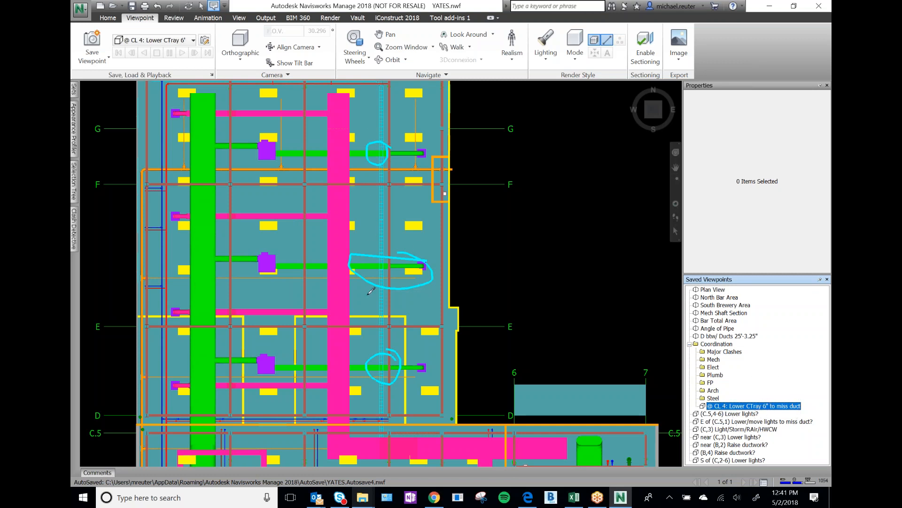
click(744, 414)
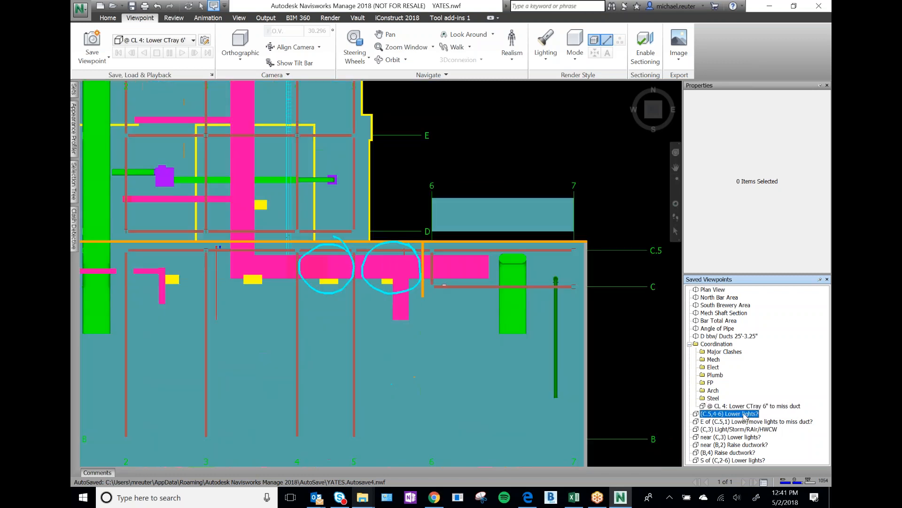
click(732, 437)
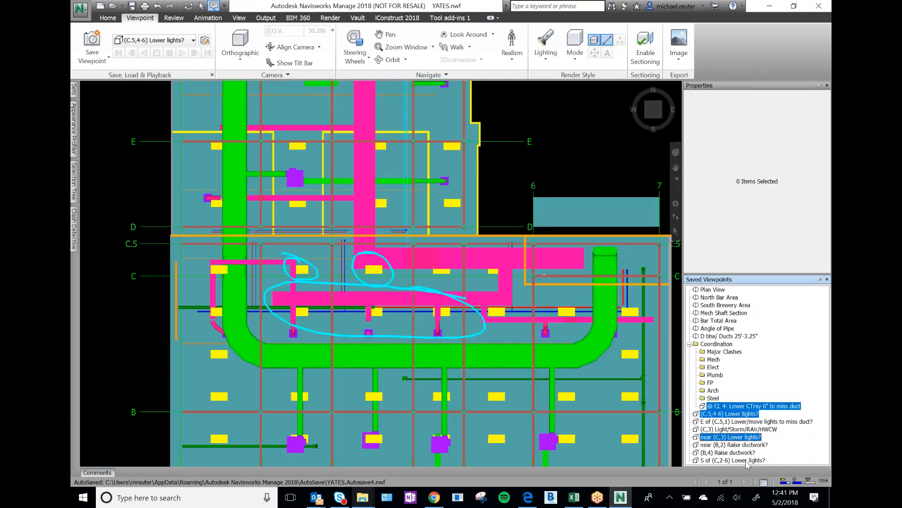
click(747, 460)
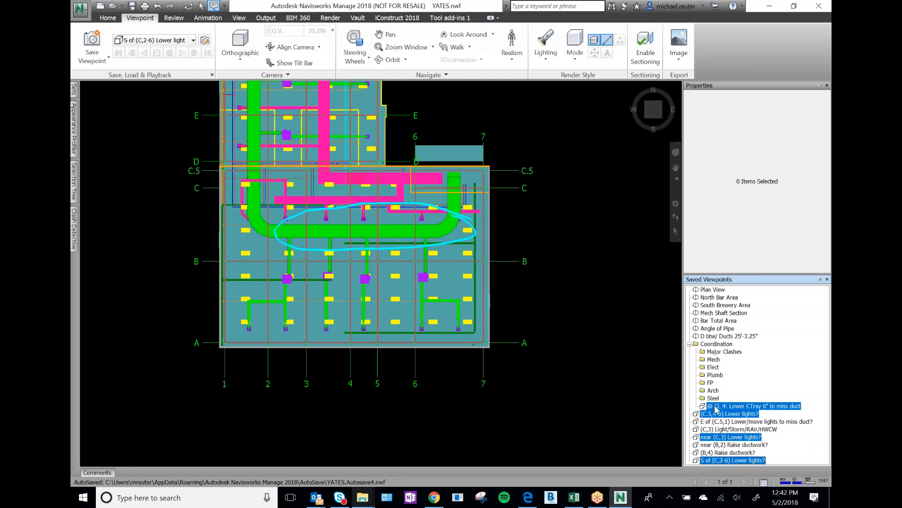
click(700, 415)
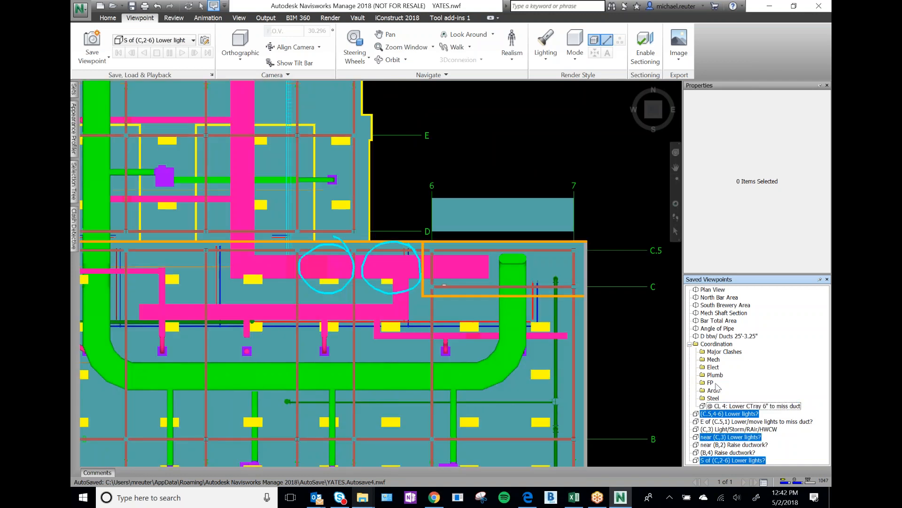
drag(714, 368, 715, 369)
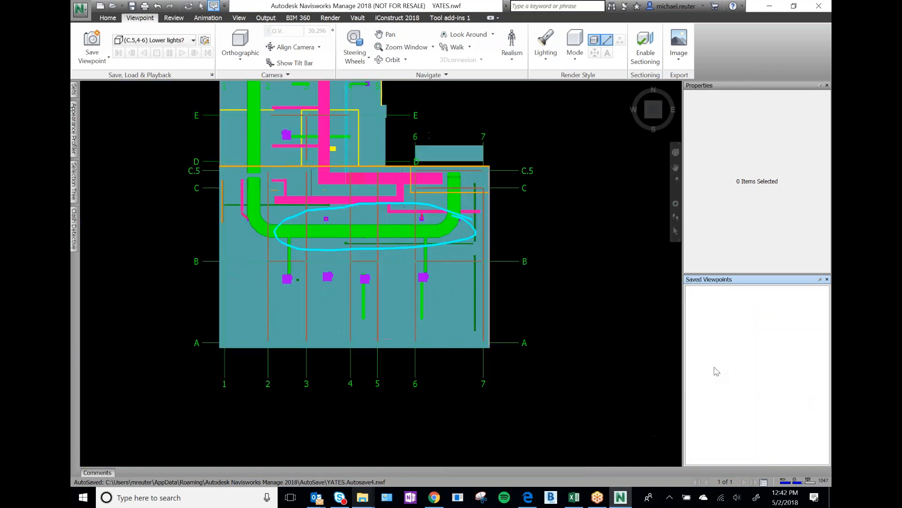
click(719, 429)
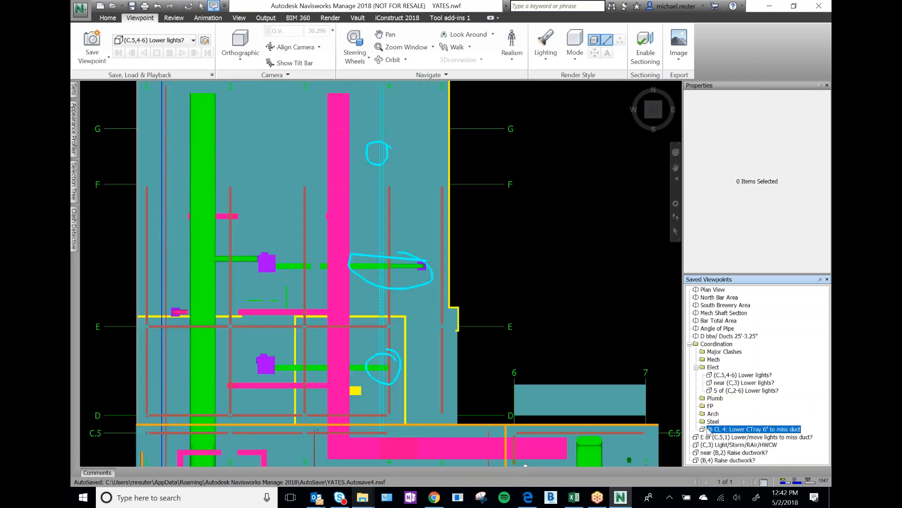
drag(713, 372, 713, 370)
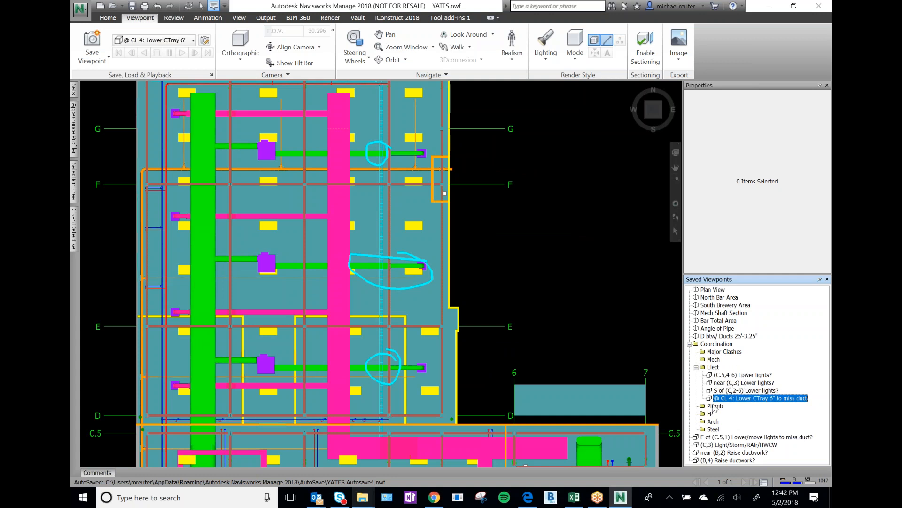
Move "E of (C.5,1) Lower/move lights to miss duct?" and the two "Raise ductwork?" viewpoints into the Mech folder
click(727, 437)
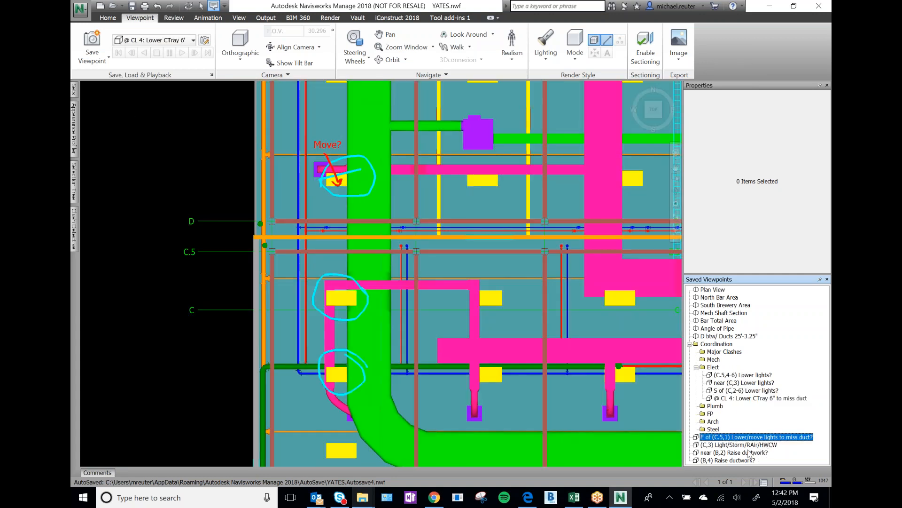
click(724, 460)
ctrl+click(719, 452)
ctrl+click(700, 437)
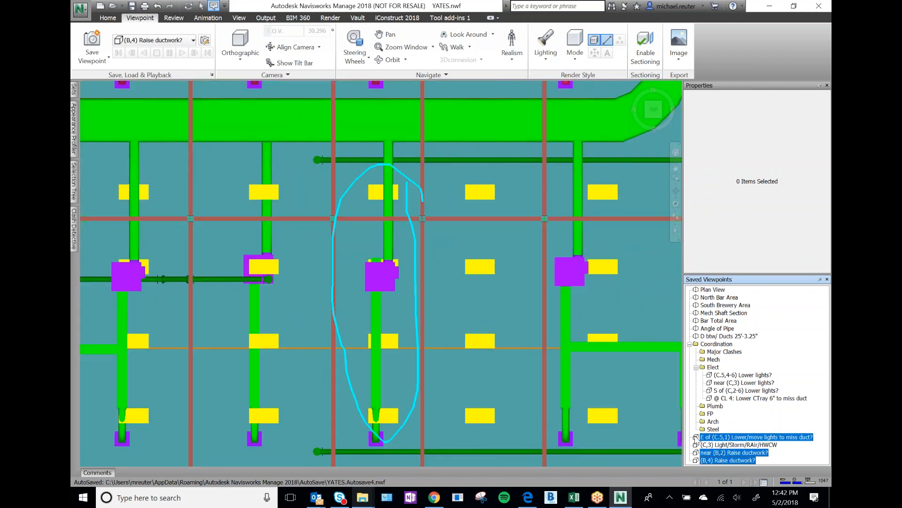
drag(714, 371, 709, 360)
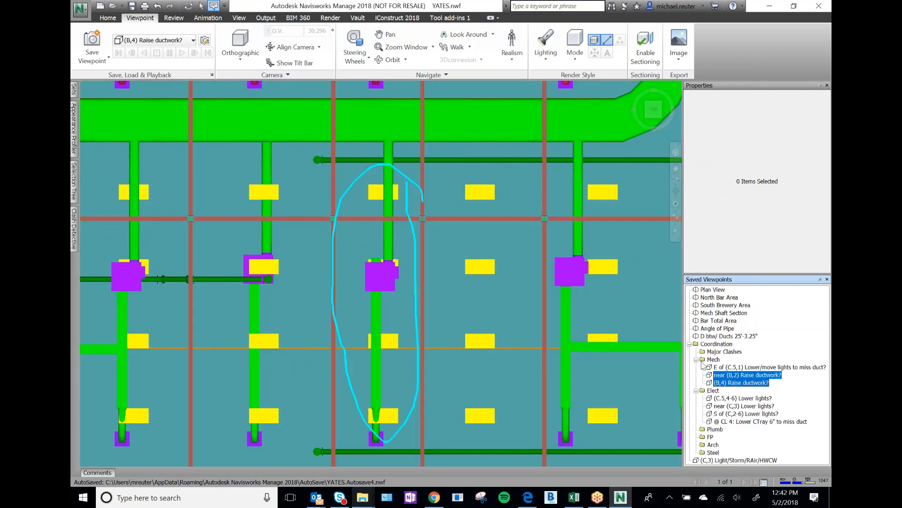
Collapse the Mech and Elect folders and move the "(C,3) Light/Storm/RAir/HWCW" viewpoint into the Major Clashes folder
click(696, 359)
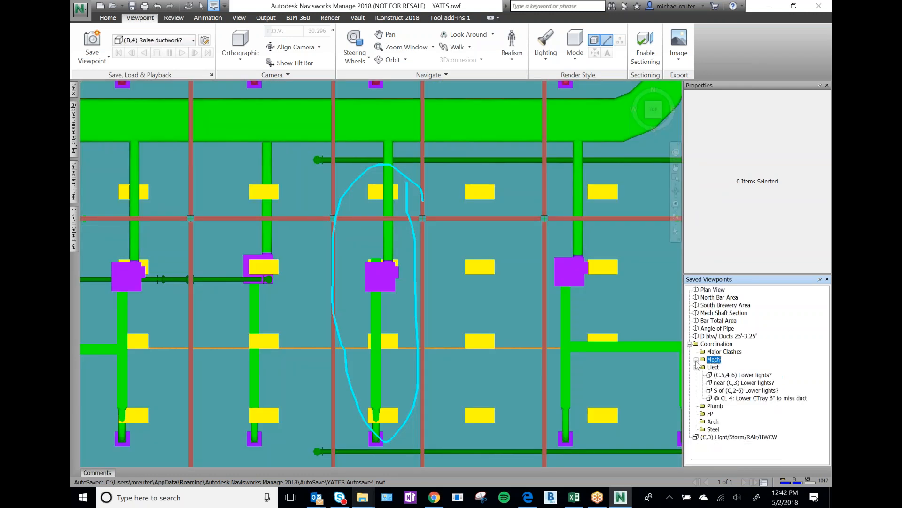
click(697, 367)
click(713, 408)
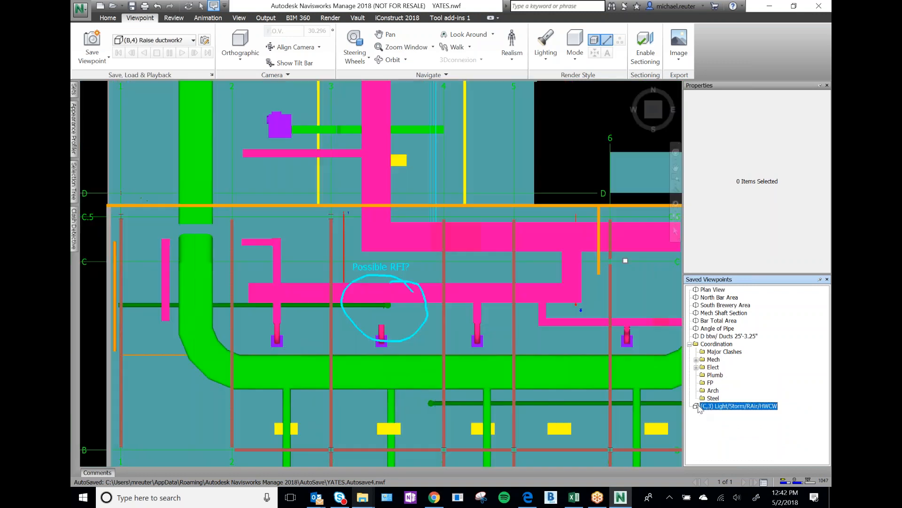
drag(723, 353, 723, 361)
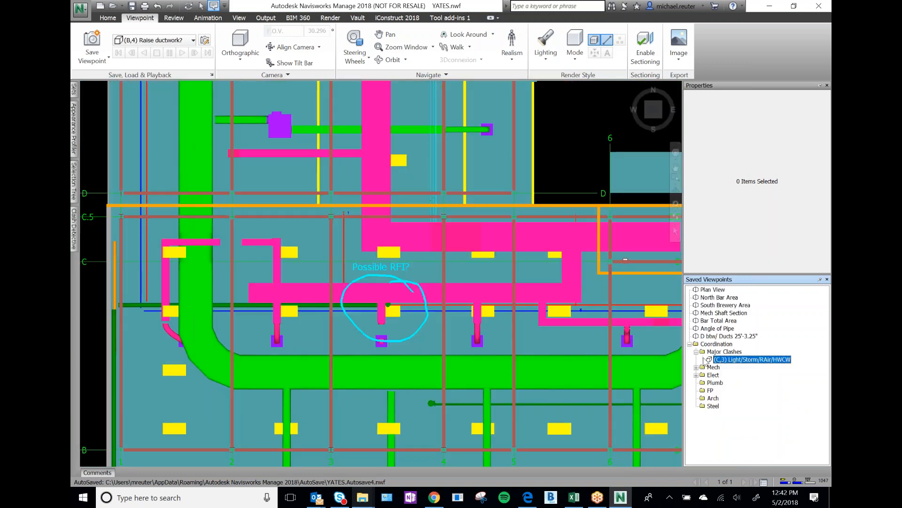
Expand the Mech and Elect folders, review the sorted Elect and Major Clashes viewpoints, and return to Clash Detective
click(696, 399)
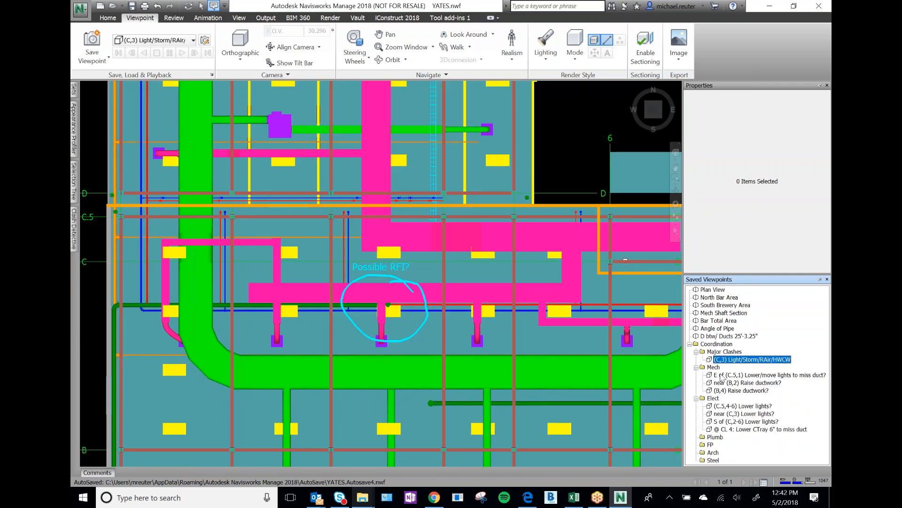
click(703, 400)
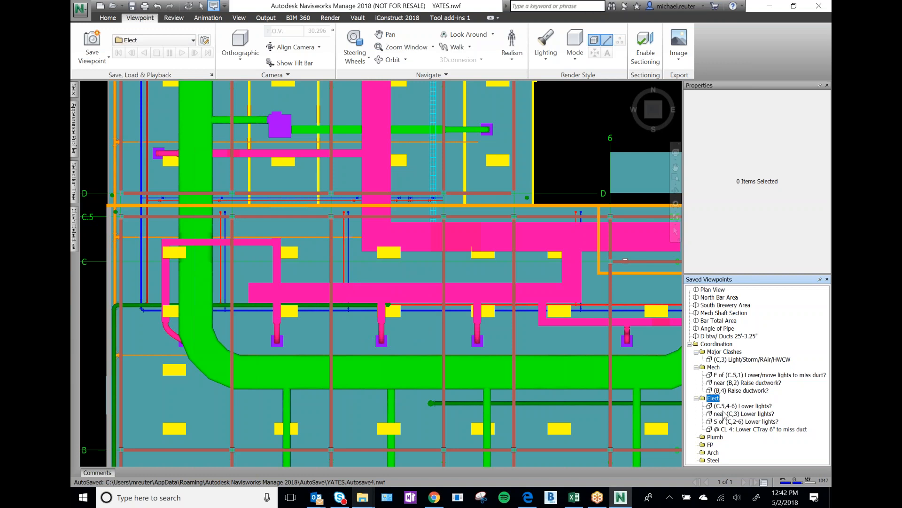
click(735, 407)
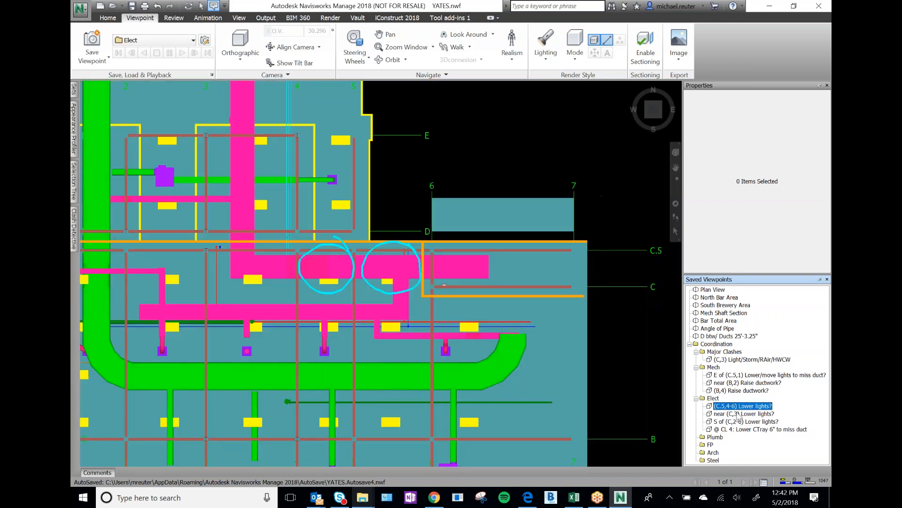
click(739, 421)
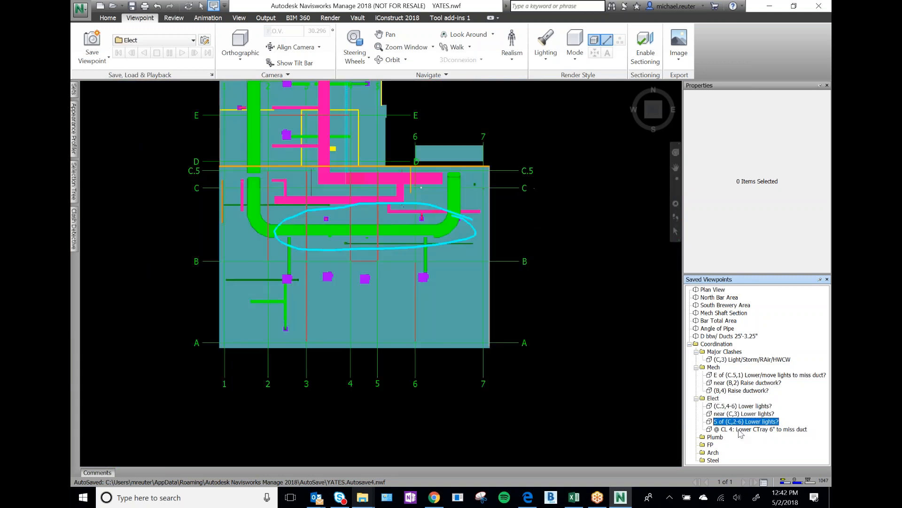
click(744, 406)
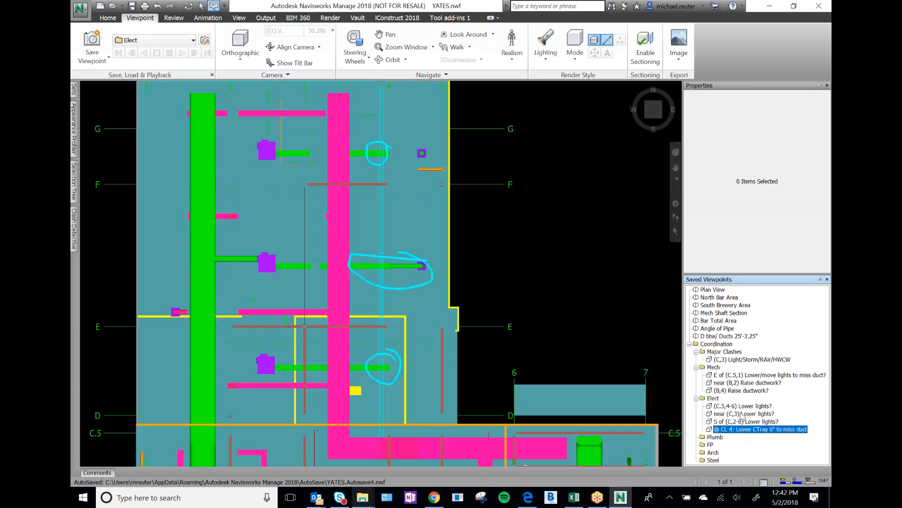
click(746, 413)
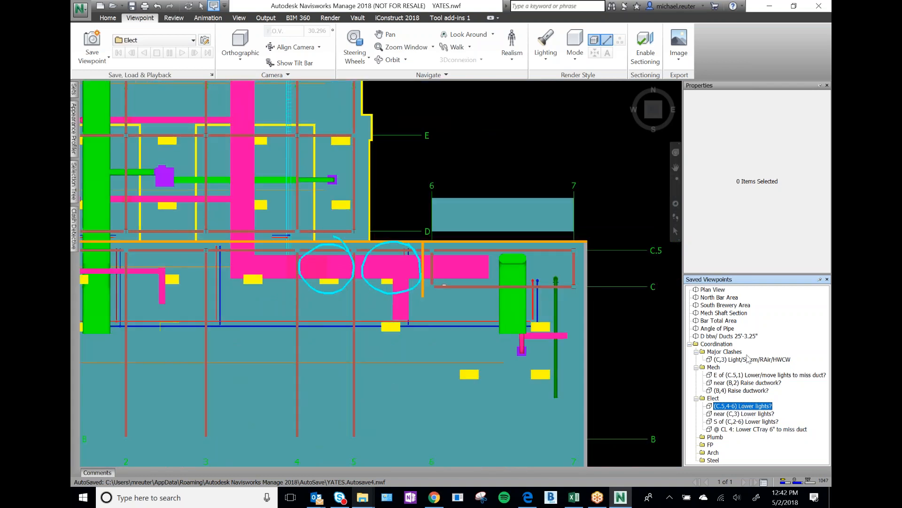
click(748, 360)
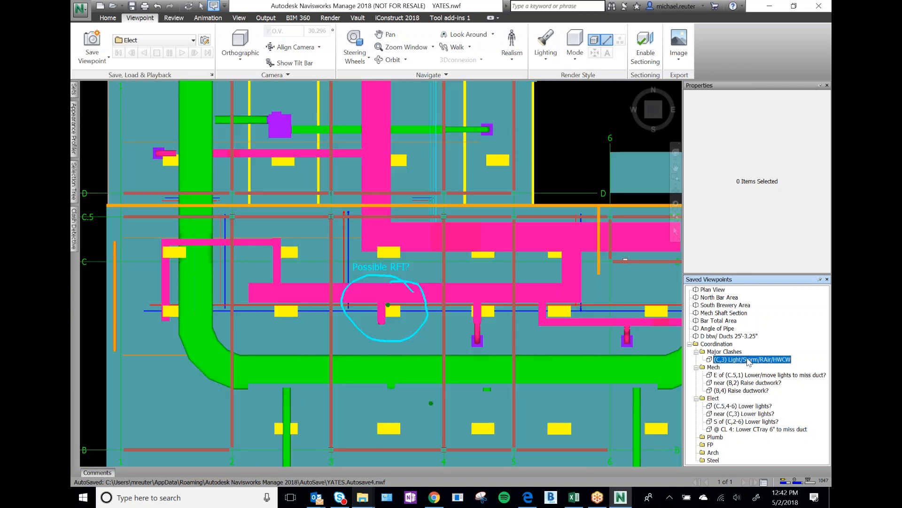
click(74, 228)
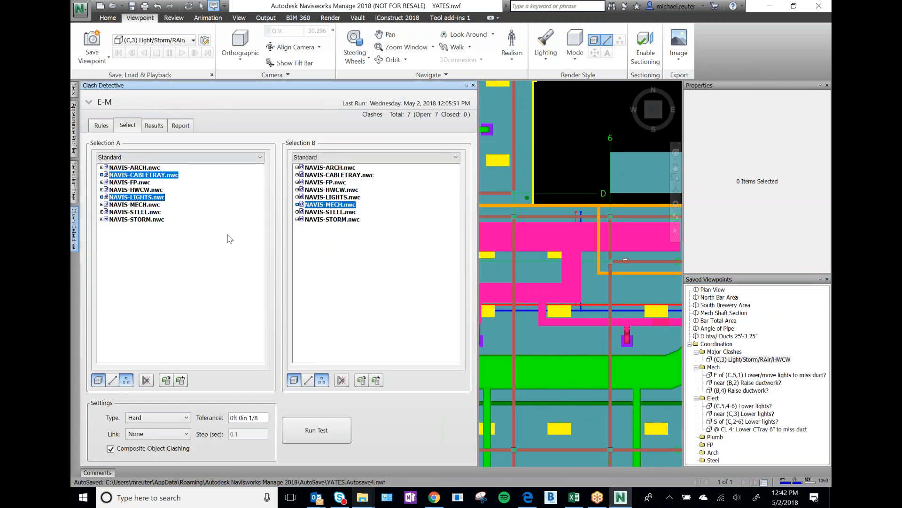
Review the E-M clash results, hide Clash Detective, and recall the "(C,3) Light/Storm/RAir/HWCW" viewpoint
click(154, 125)
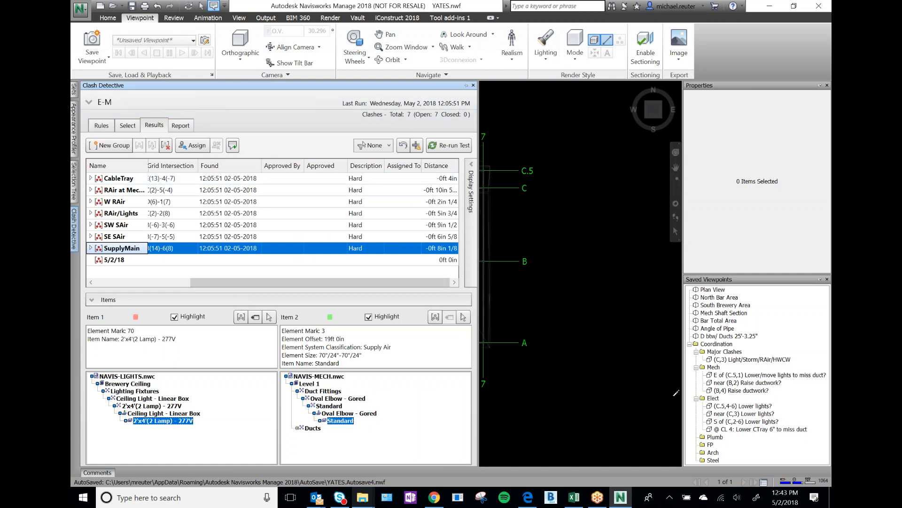
click(466, 85)
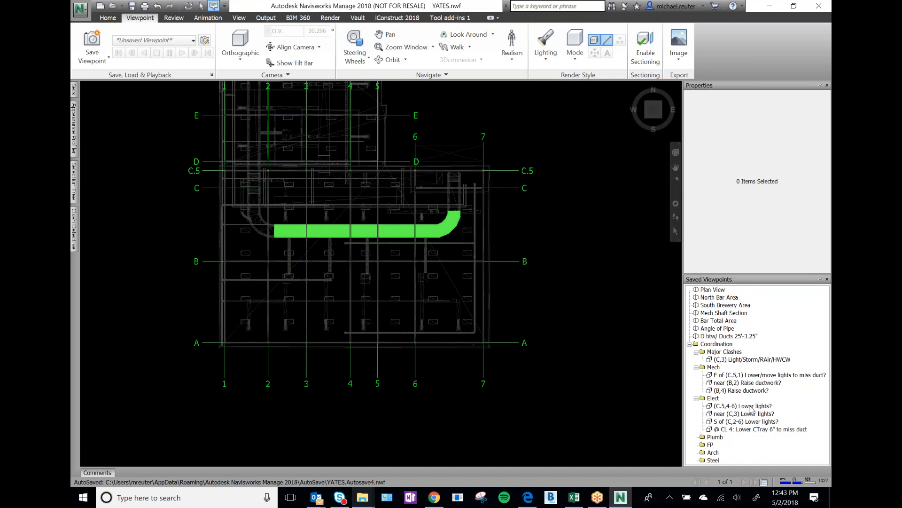
click(733, 359)
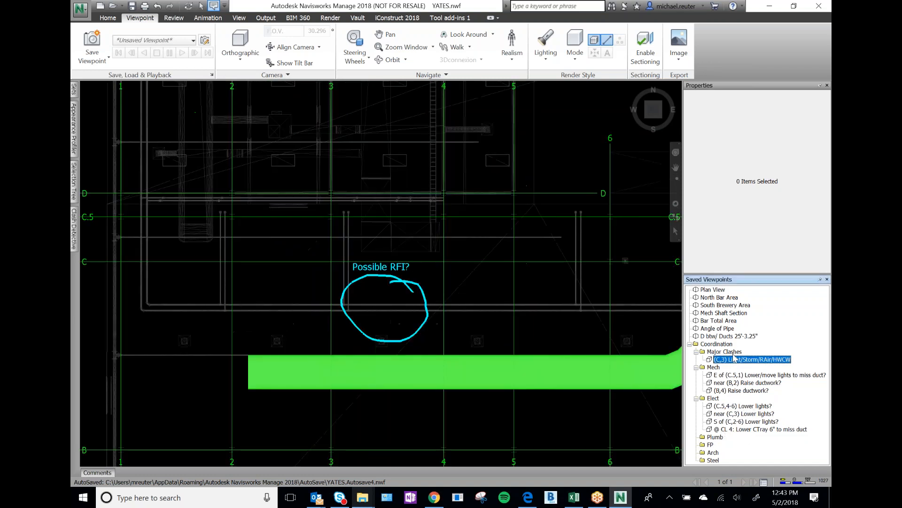
Return Clash Detective to the E-M selection settings to clear the clash highlighting, and recall the redlined "(C,3) Light/Storm/RAir/HWCW" viewpoint
click(73, 192)
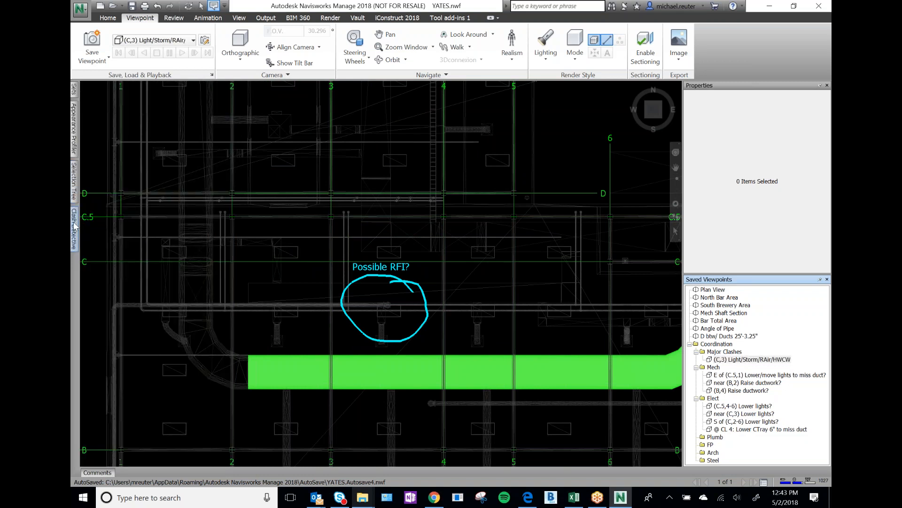
click(74, 226)
click(127, 125)
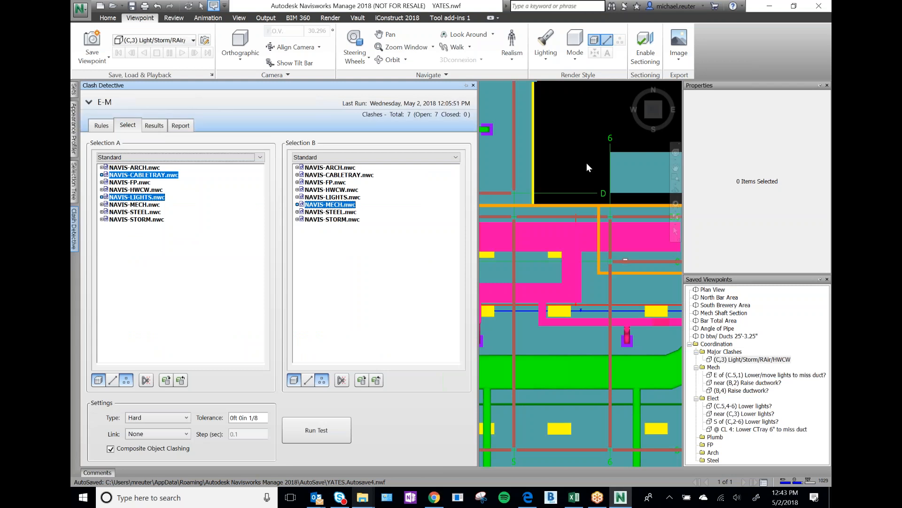
click(767, 360)
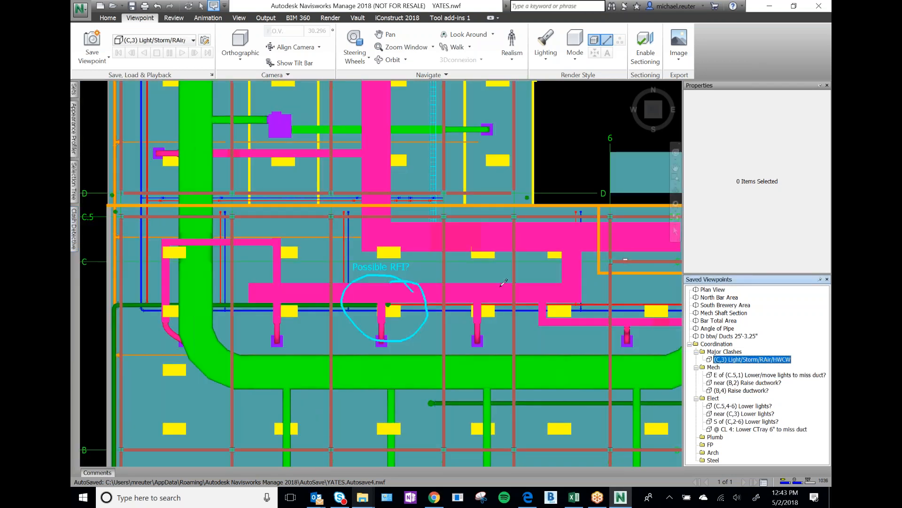
mouse_move(504, 282)
key(ctrl)
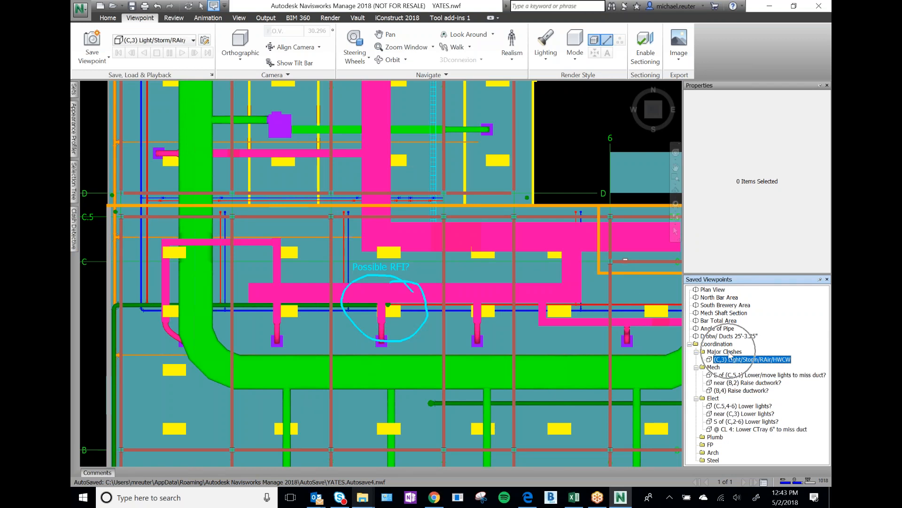
Collapse the Mech and Elect folders and prefix the Major Clashes viewpoint name with "**RFI**"
click(697, 367)
click(697, 375)
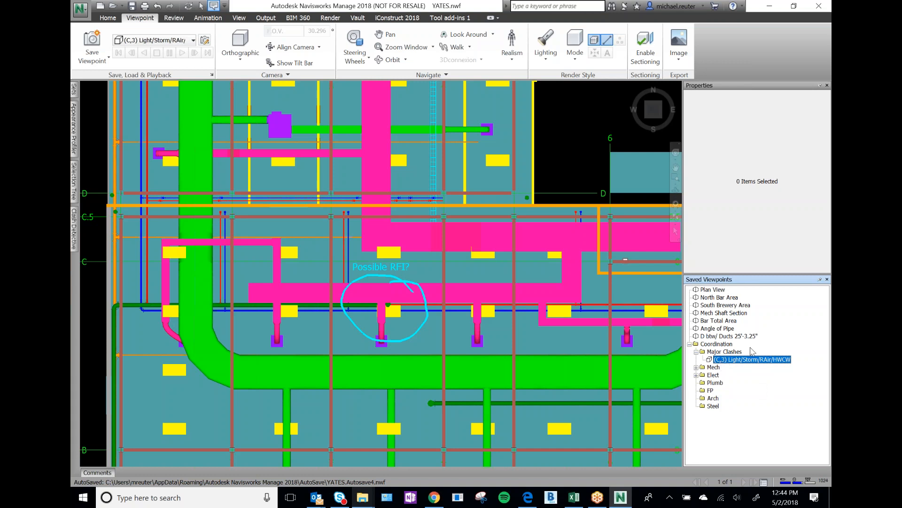
click(726, 360)
text(**F)
key(BackSpace)
text(RFI**)
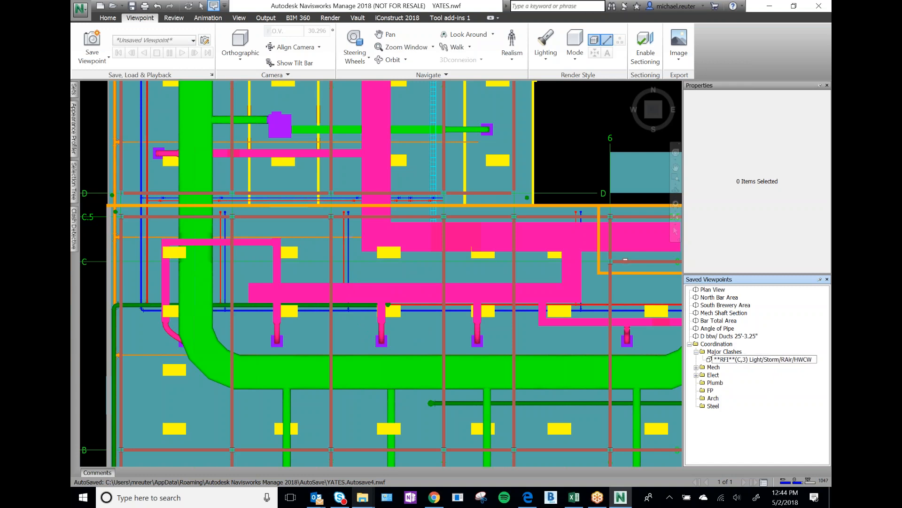
Add the RFI number to the Major Clashes viewpoint name so it reads "**RFI-002**(C,3) Light/Storm/RAir/HWCW"
key(ctrl+a)
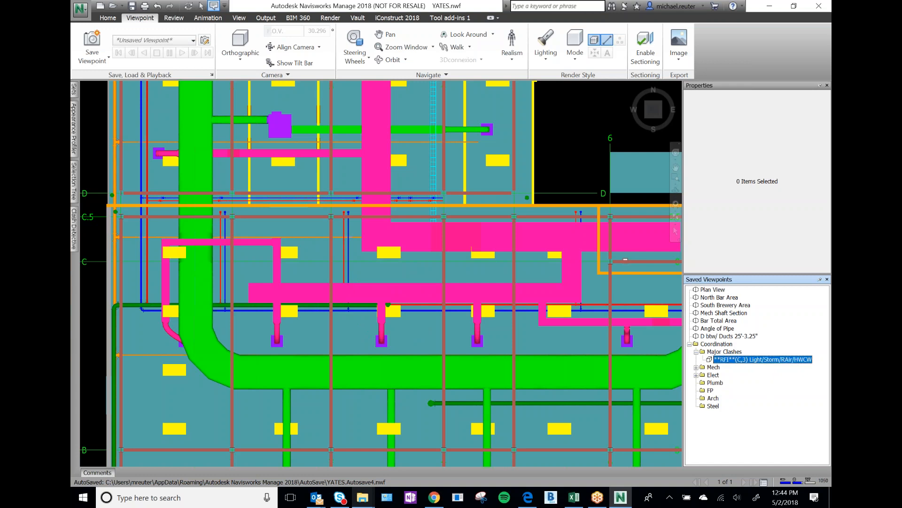
click(728, 360)
text(-410)
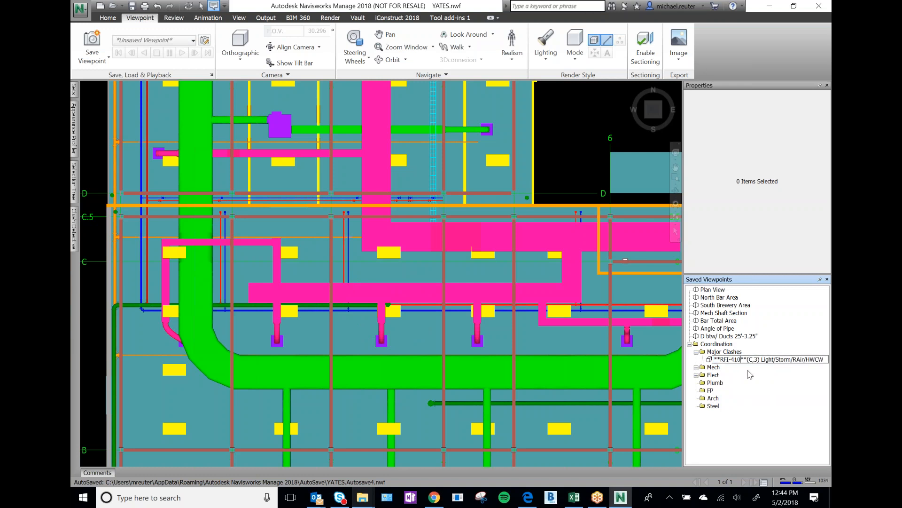
key(BackSpace)
key(BackSpace)
key(BackSpace)
text(002)
key(Return)
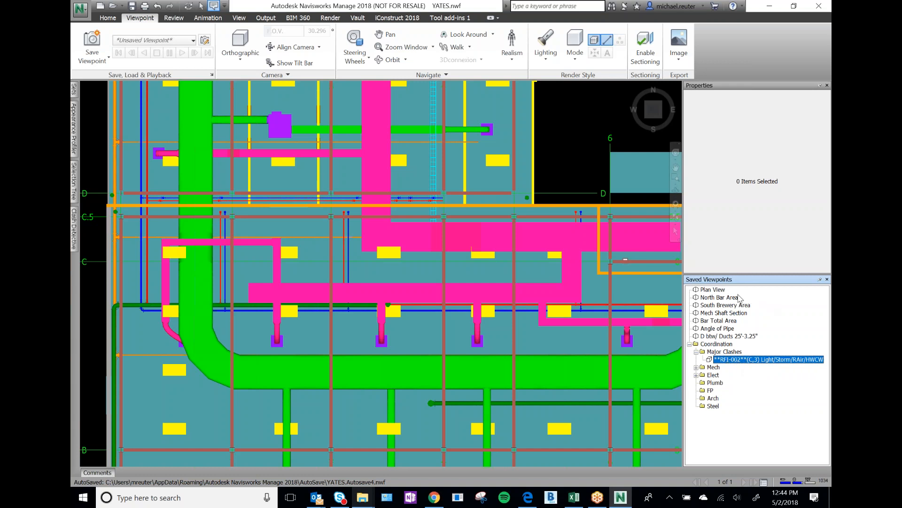
Expand the Mech and Elect folders to show their sorted viewpoints, and activate the Pan tool in the model view
click(697, 367)
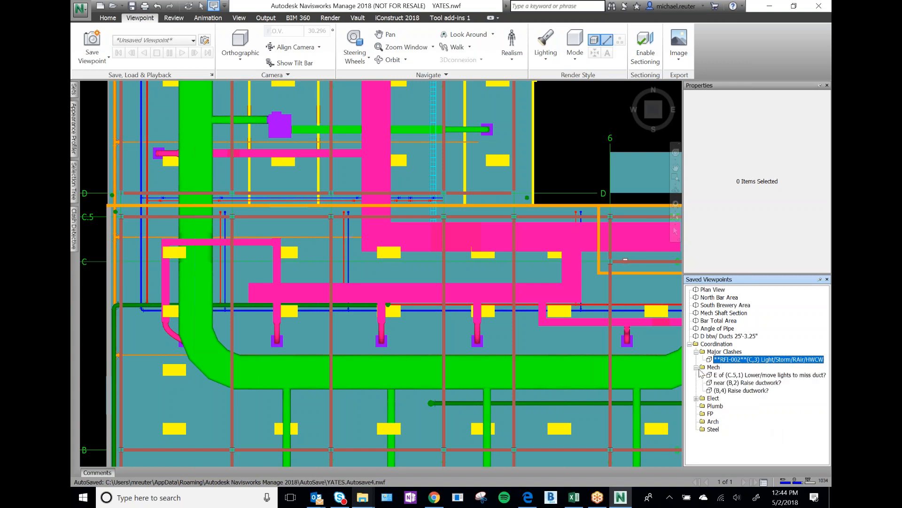
click(696, 398)
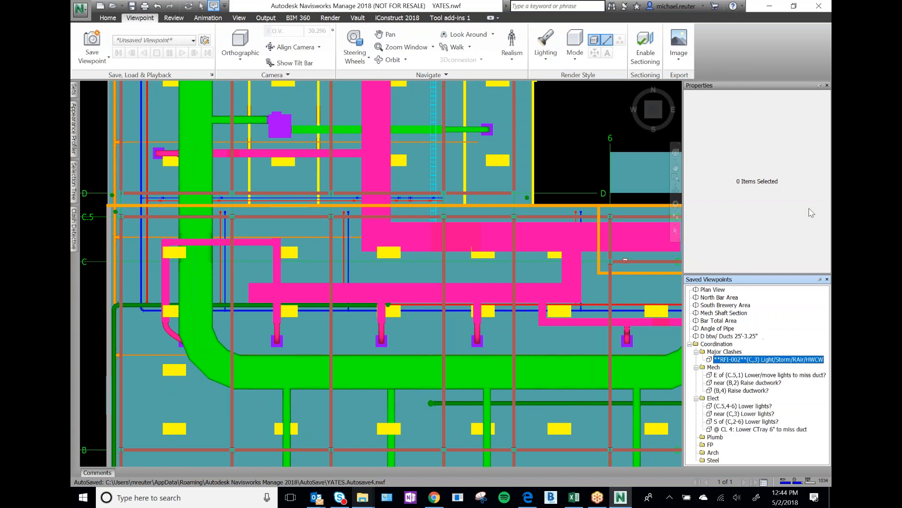
click(821, 280)
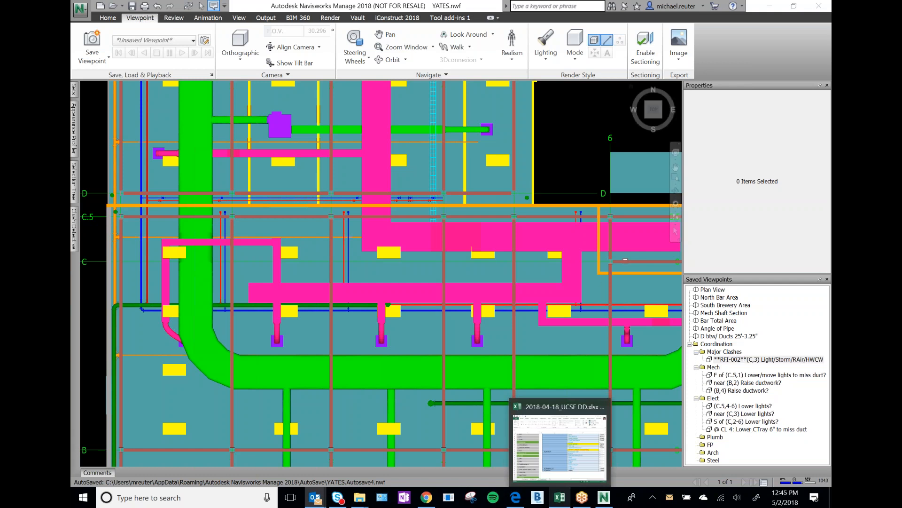
click(675, 167)
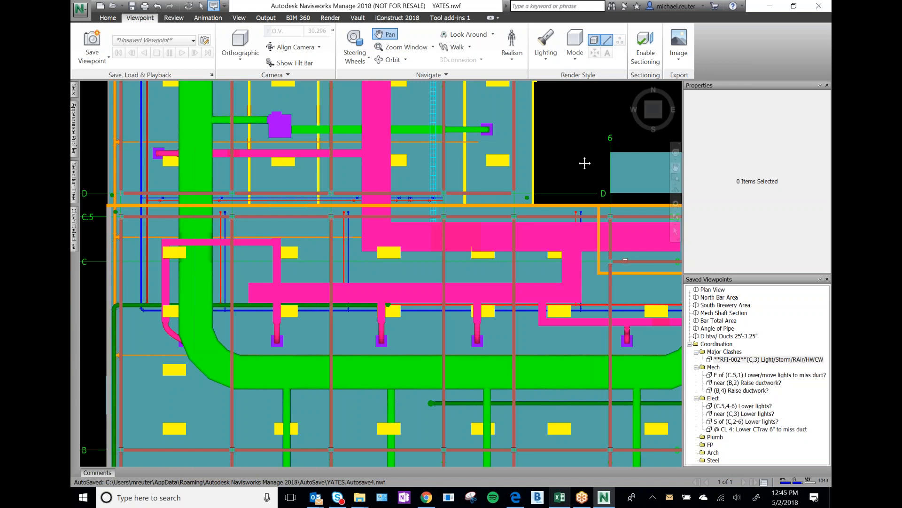